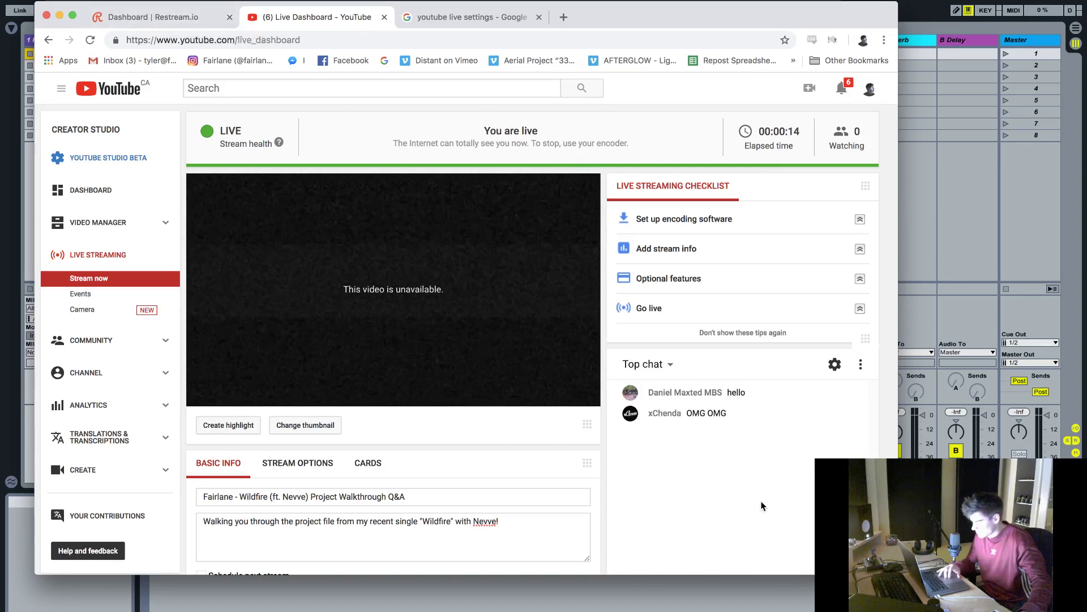
- Check the viewers' messages in the live stream's Top chat and activate the chat message field
scroll(487, 306, "down", 3)
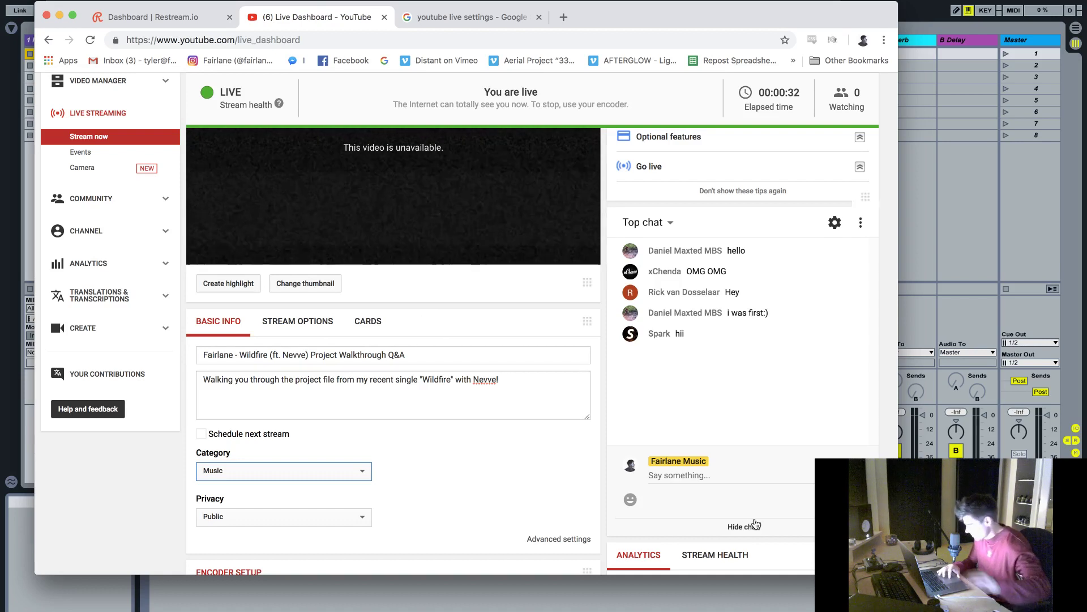
left_click(693, 488)
left_click(685, 475)
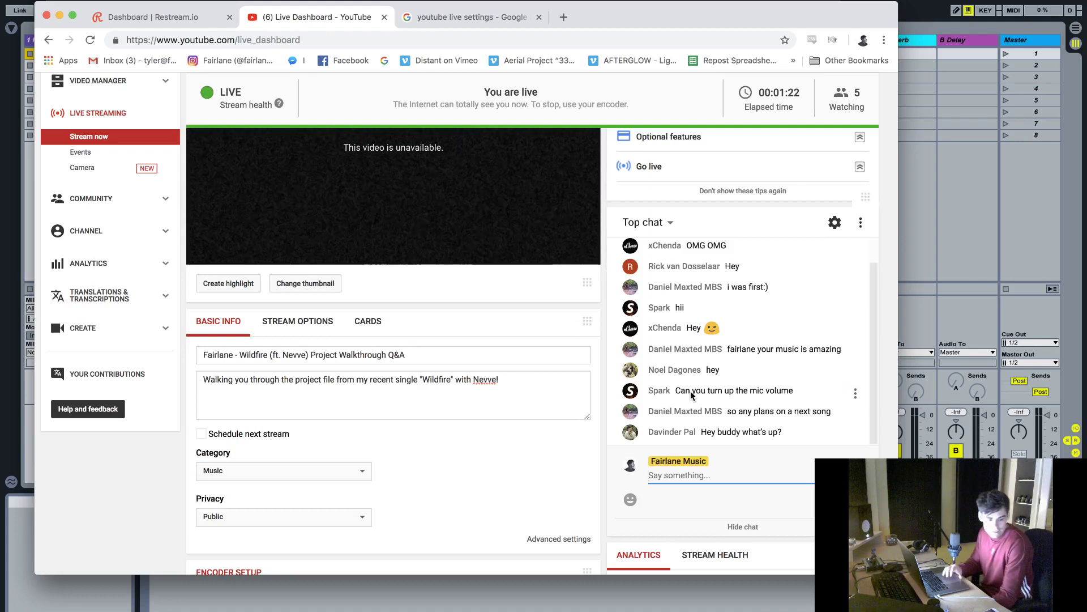
- Switch to Ableton Live and open the recent set Wildfire v1.als
key("ctrl+Up")
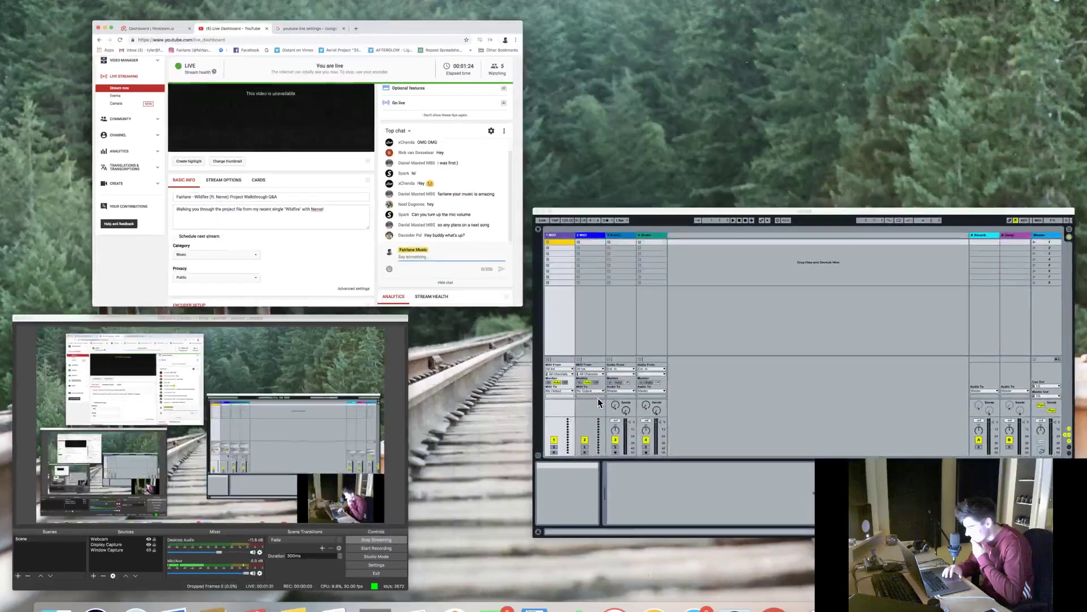
left_click(709, 378)
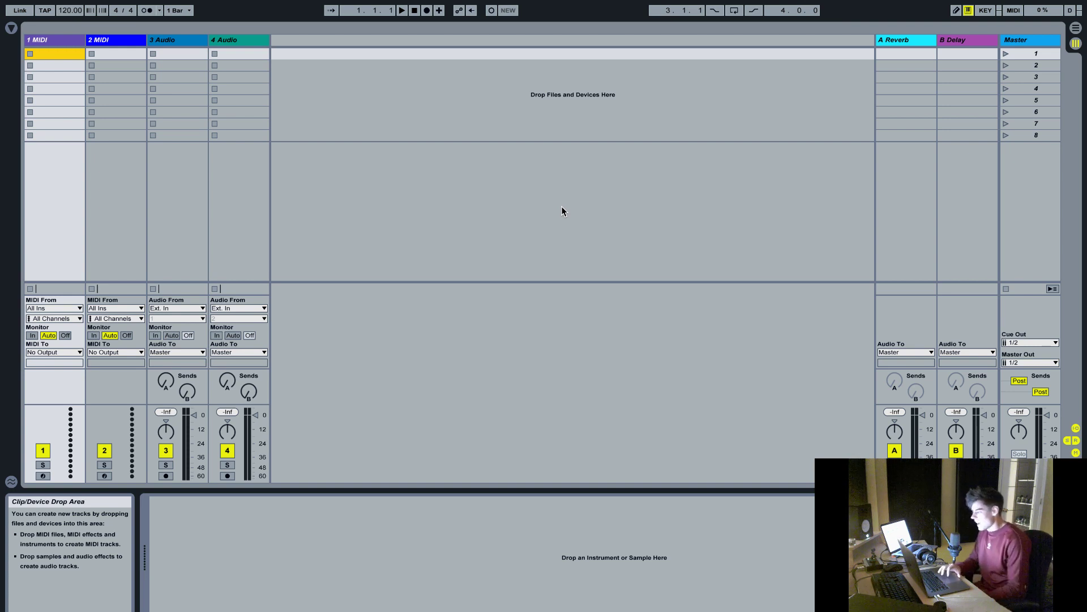
left_click(73, 0)
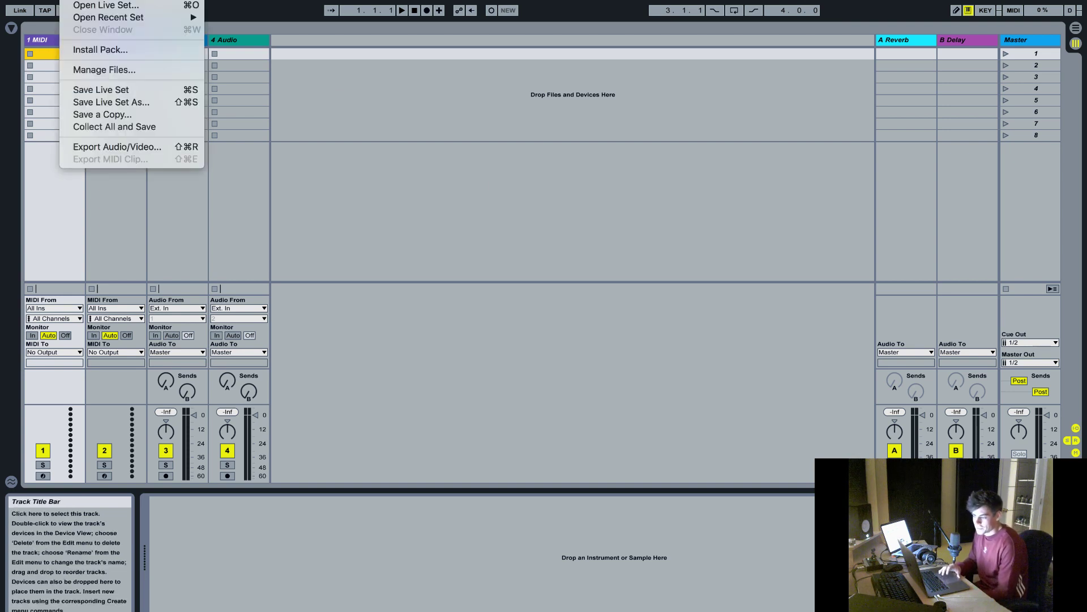
mouse_move(114, 17)
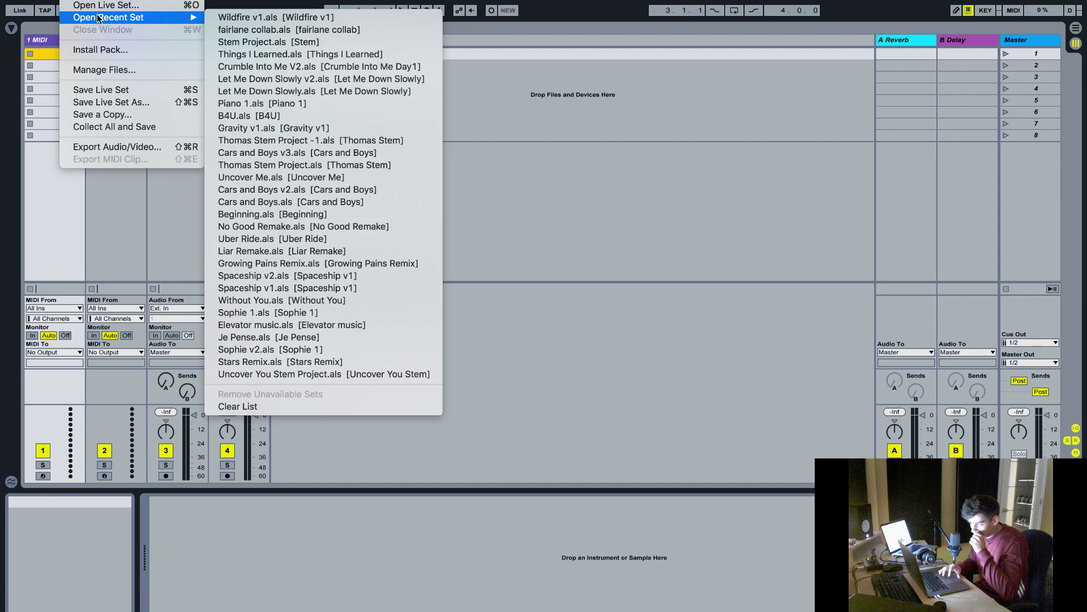
left_click(269, 17)
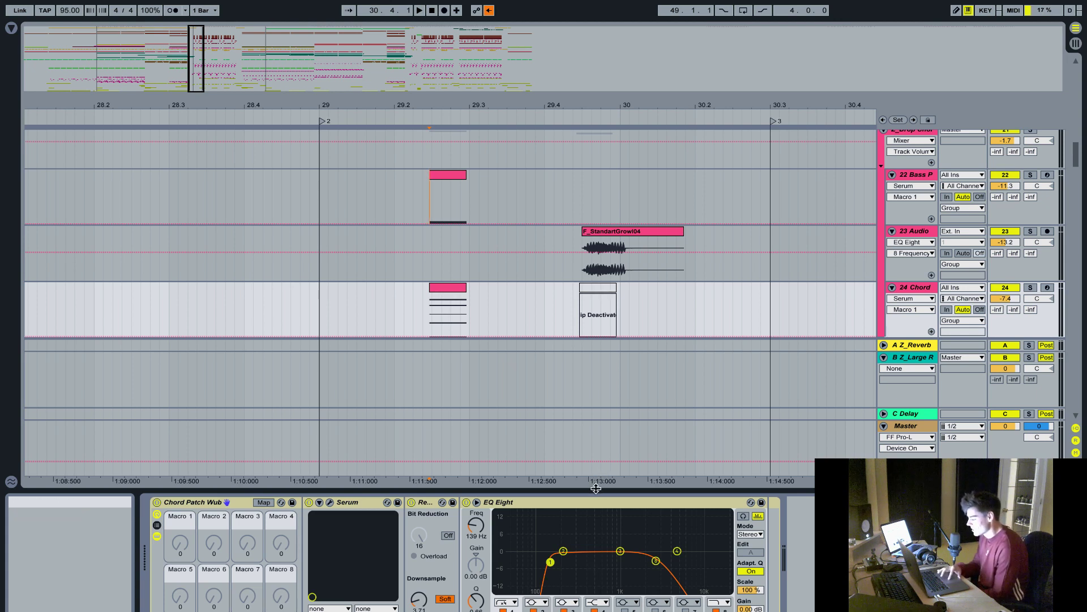
- Hide the device view and show the opening bars 1 to 28 of the arrangement from the first tracks
key("ctrl+alt+l")
scroll(479, 332, "up", 3)
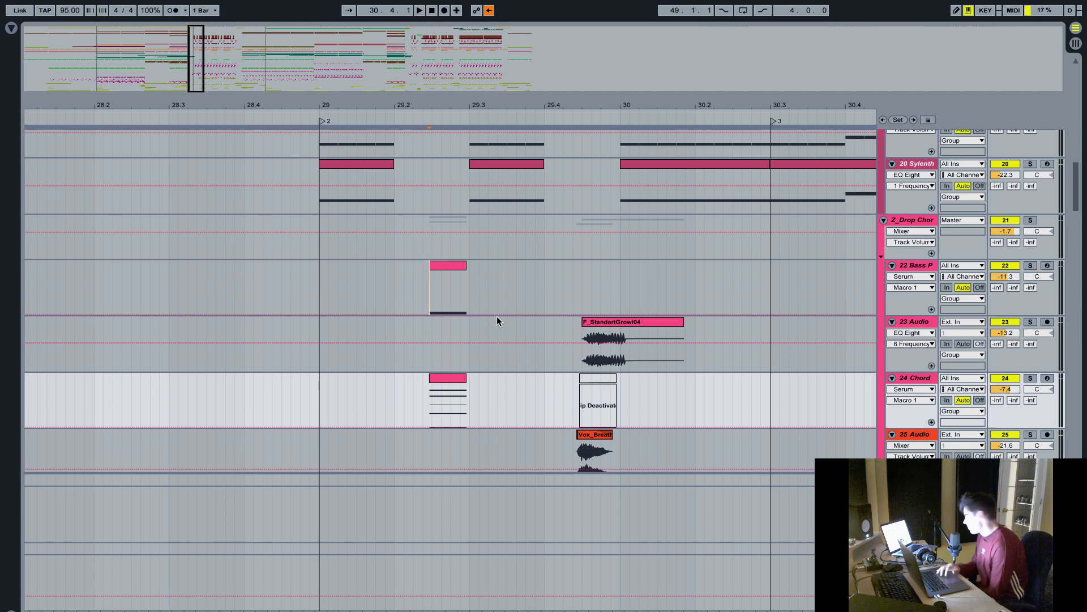
scroll(250, 315, "left", 10)
scroll(250, 315, "up", 1)
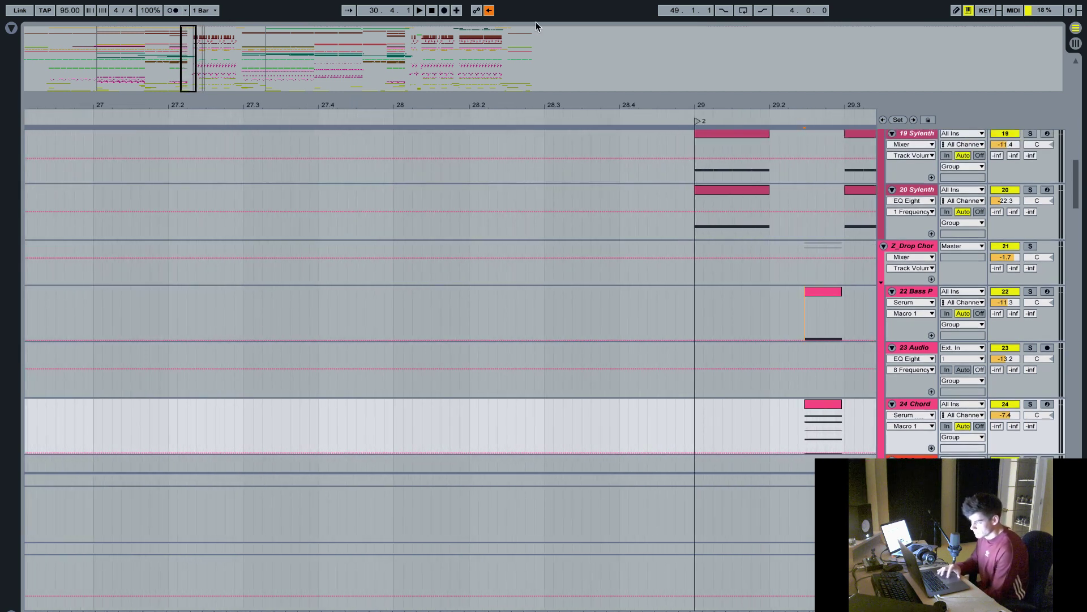
scroll(481, 181, "up", 15)
scroll(481, 182, "left", 15)
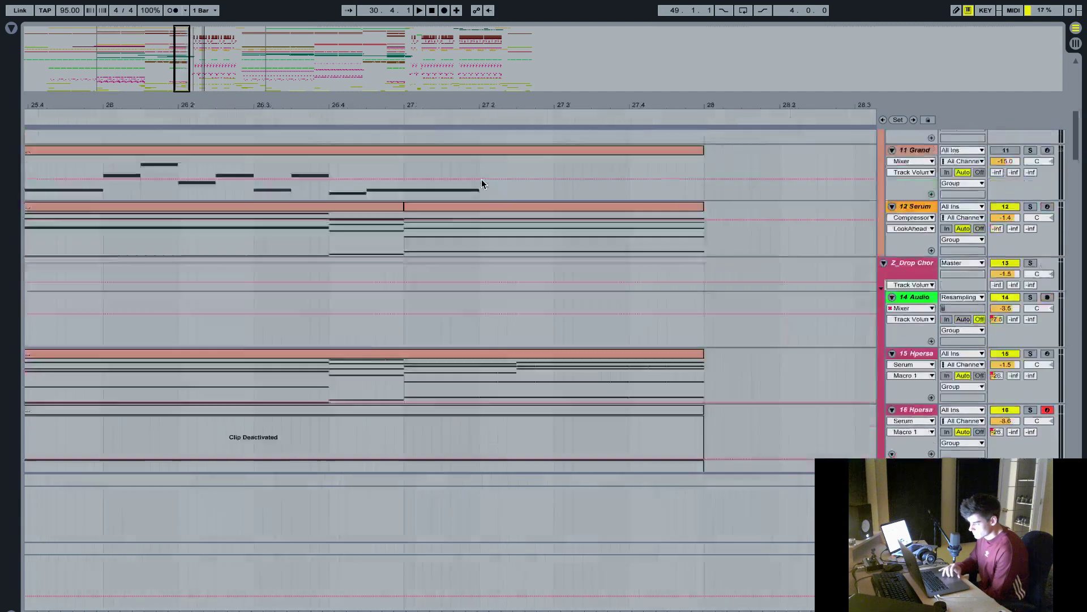
scroll(481, 179, "left", 20)
left_click_drag(464, 109, 406, 247)
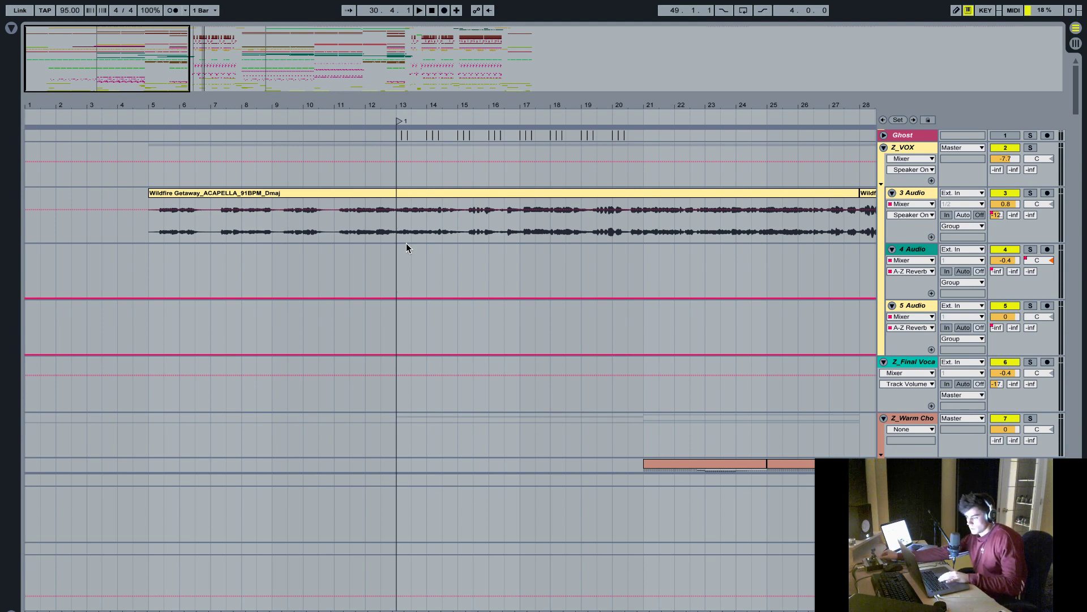
- Play the full mix from bar 1 and stop playback at bar 3
key("space")
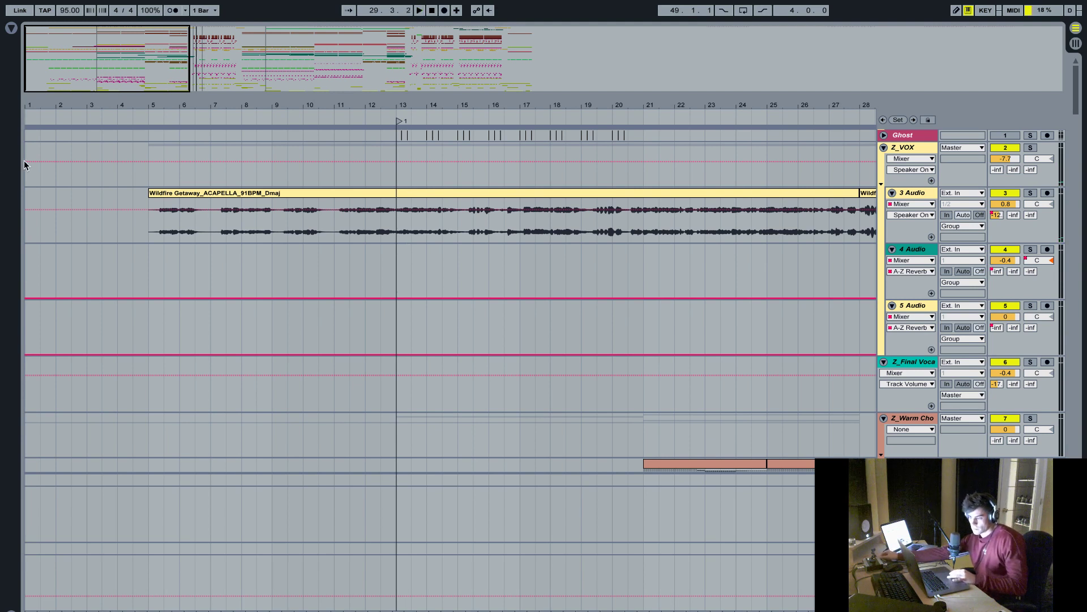
left_click(25, 157)
key("space")
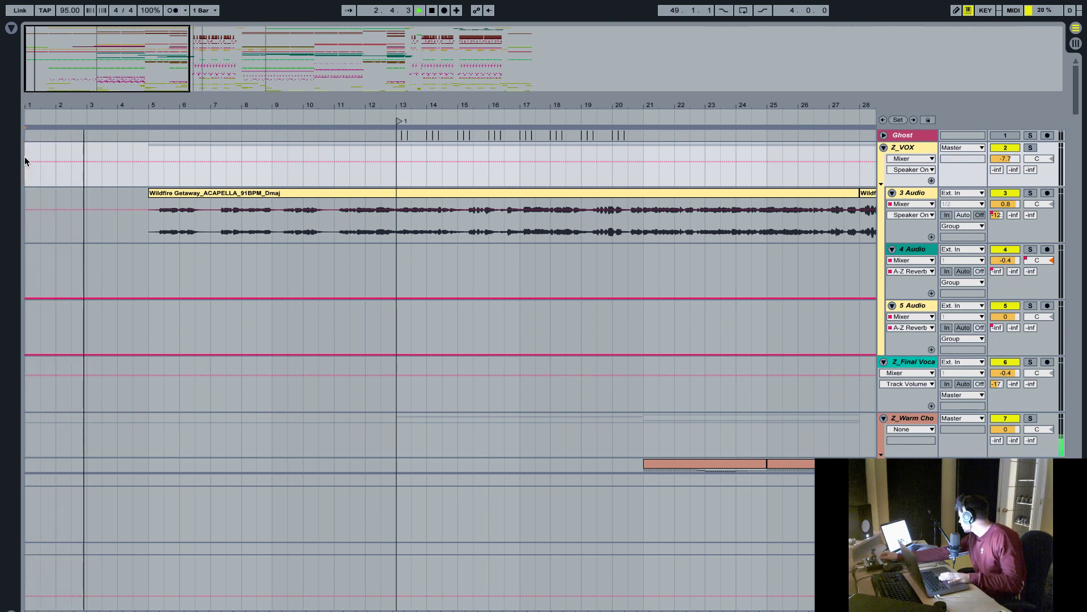
key("space")
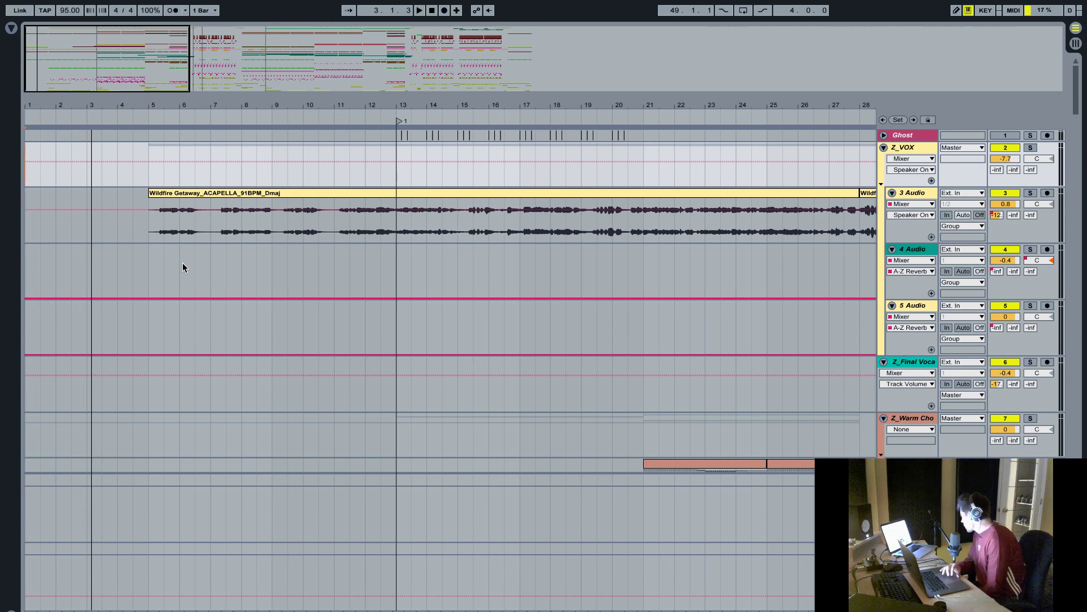
- Review the intro's tracks down to the Z_Acoustic group and play the song from bar 1 to bar 5
scroll(233, 283, "down", 10)
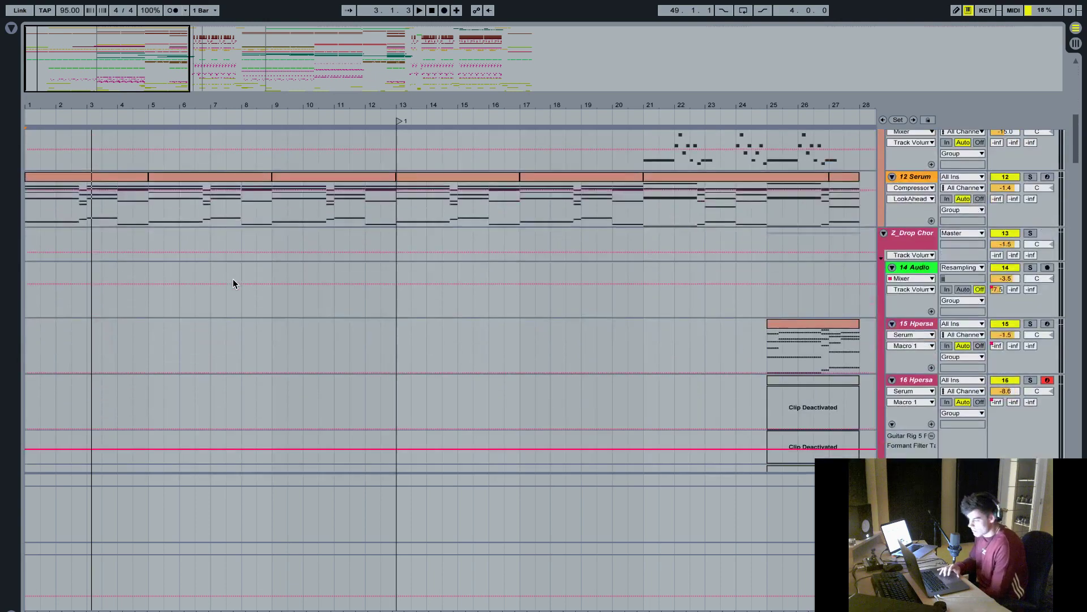
scroll(233, 279, "down", 15)
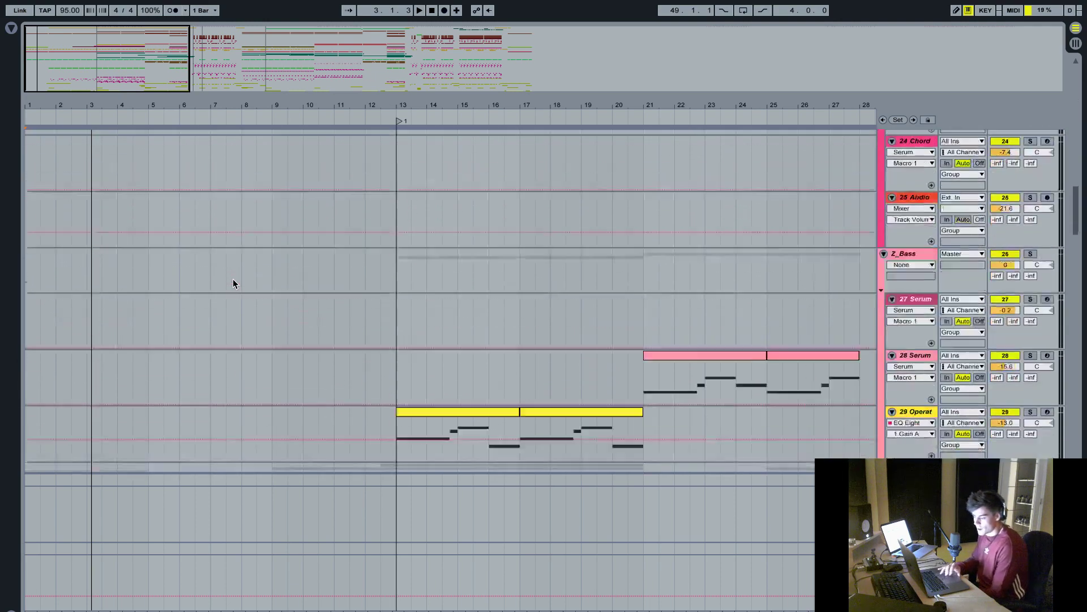
scroll(232, 283, "down", 6)
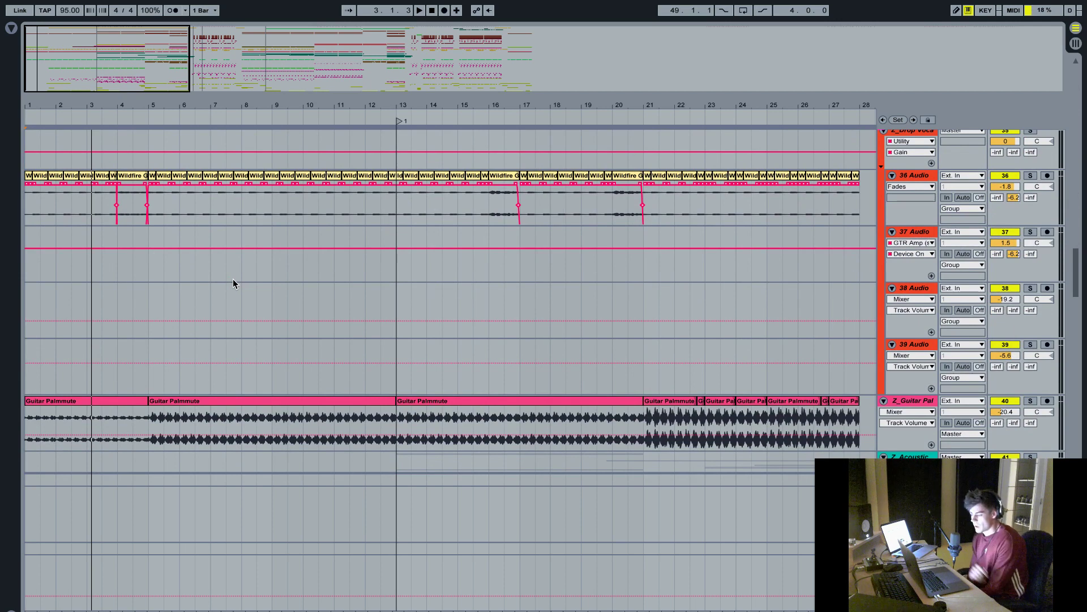
scroll(233, 283, "down", 5)
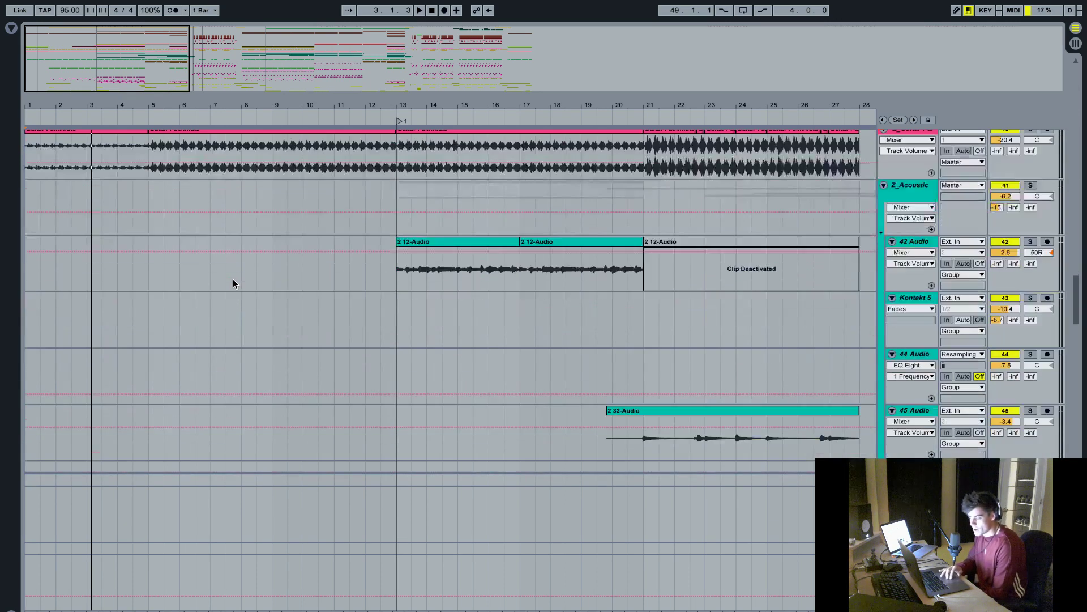
left_click(29, 193)
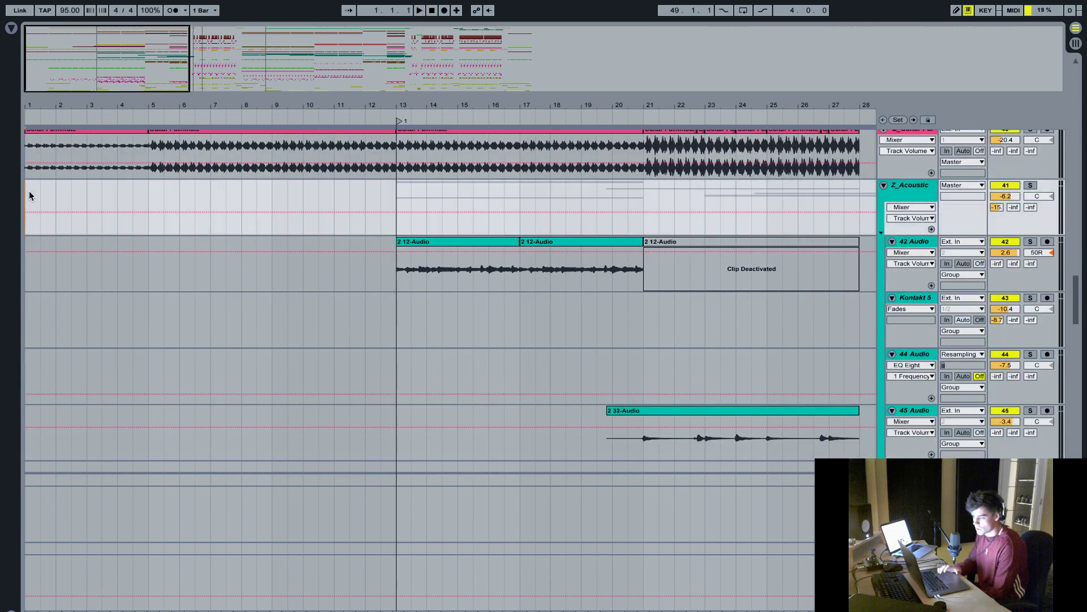
key("space")
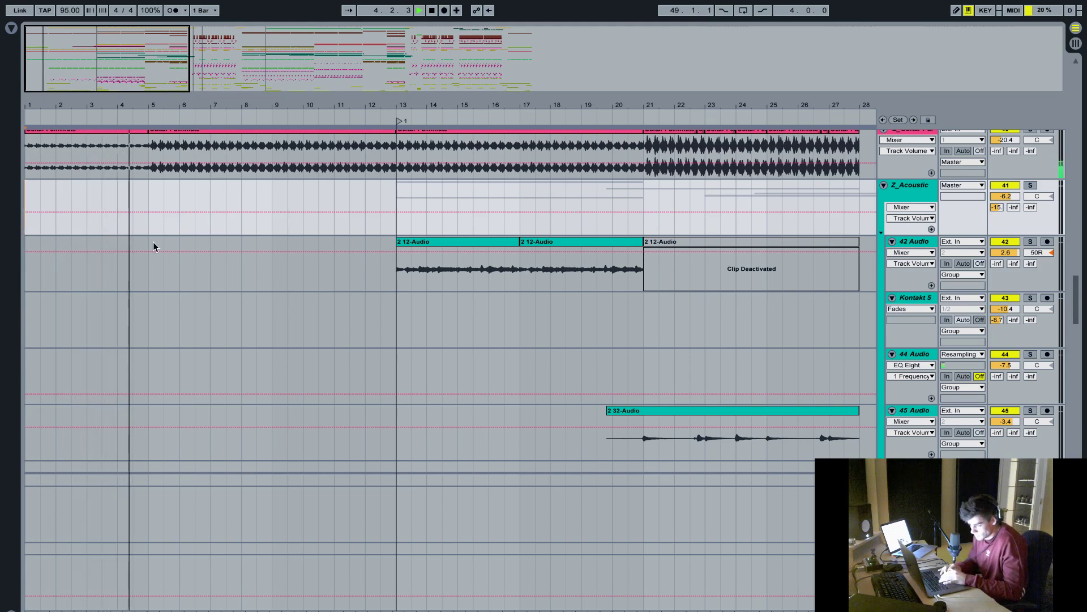
key("space")
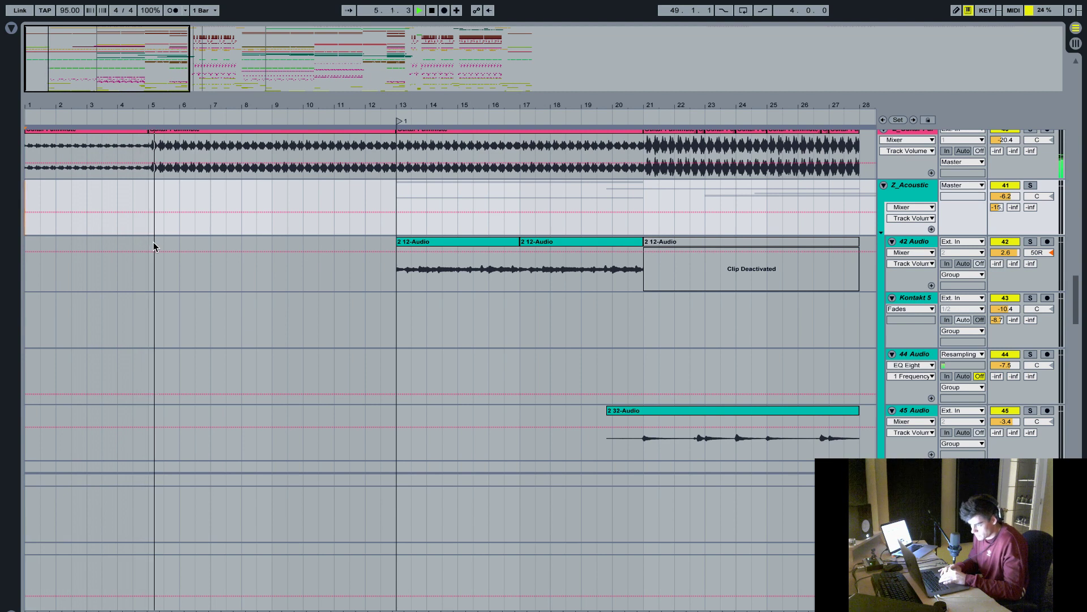
- Solo the 52 Audio track in the Z_Electric G group and play its guitar clips from bar 1 to about bar 5
scroll(133, 198, "up", 1)
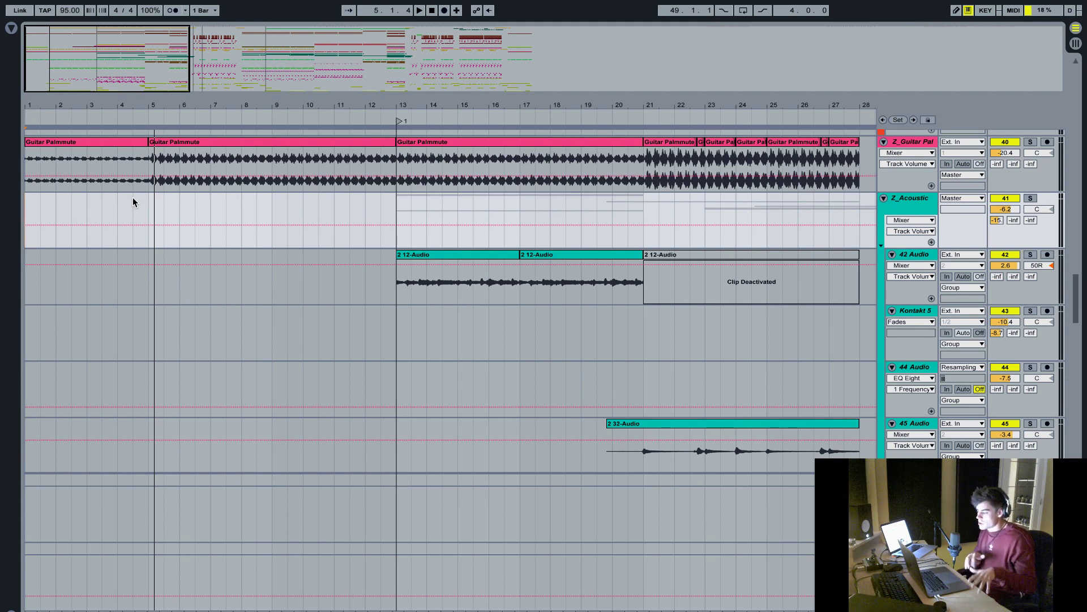
scroll(133, 197, "down", 10)
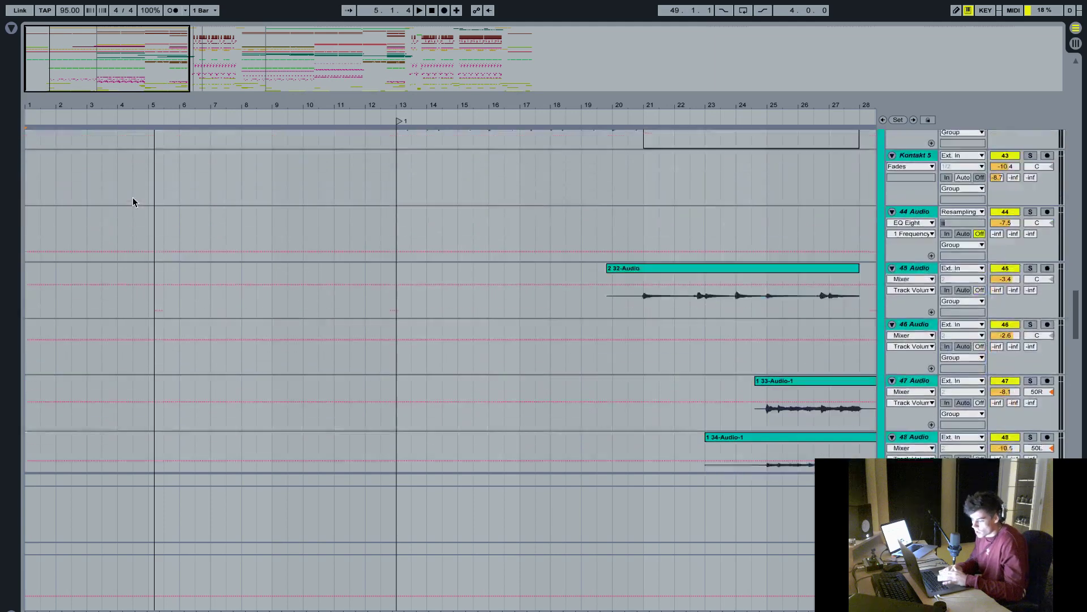
scroll(131, 202, "down", 4)
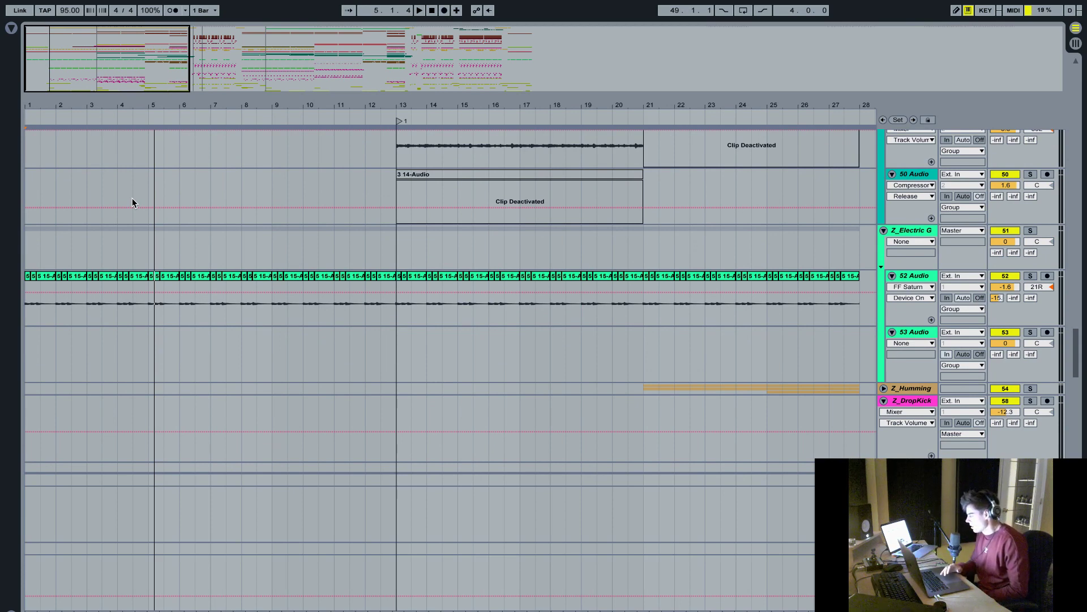
scroll(133, 202, "down", 1)
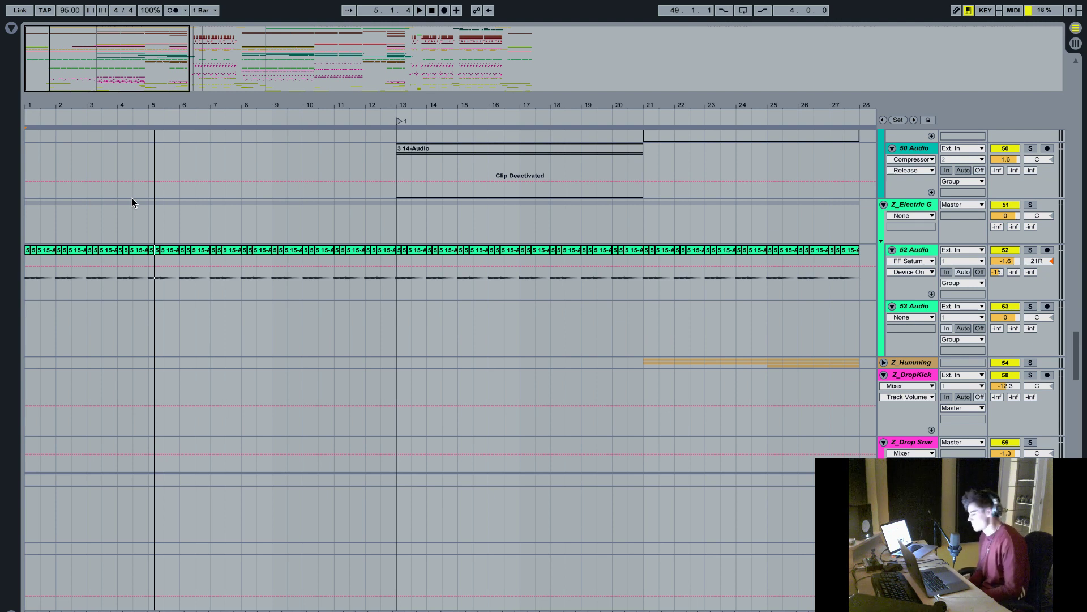
left_click_drag(34, 108, 34, 136)
scroll(344, 348, "down", 1)
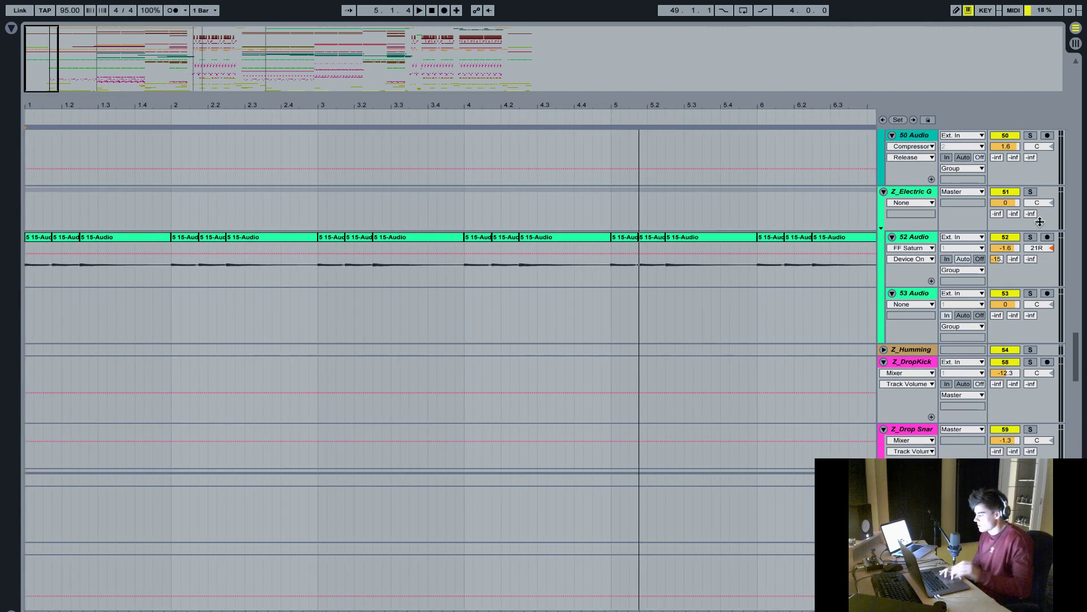
left_click(1032, 238)
left_click(31, 240)
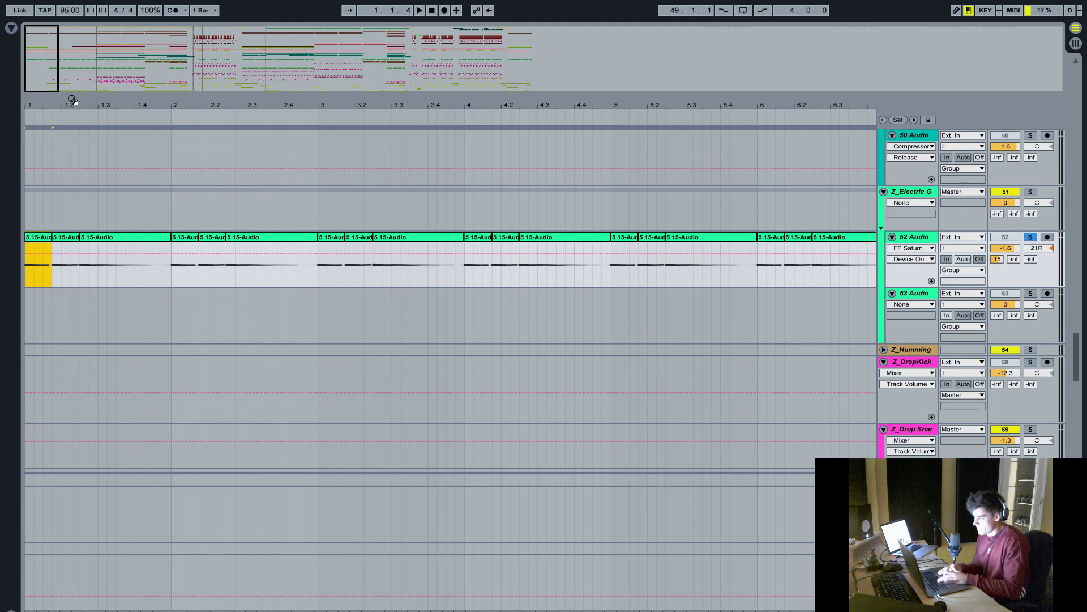
key("space")
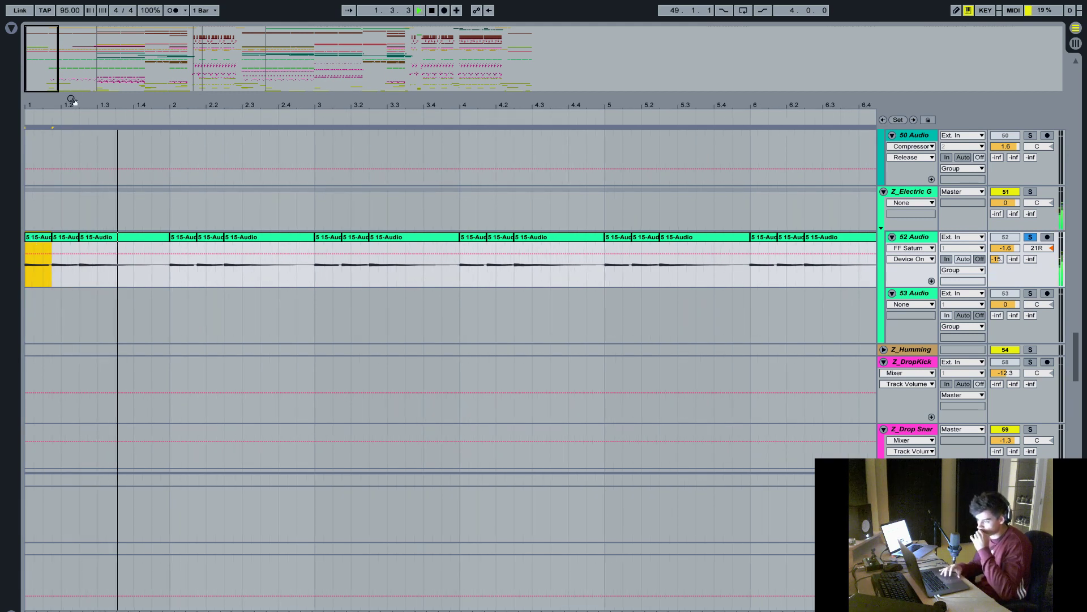
left_click_drag(72, 100, 89, 106)
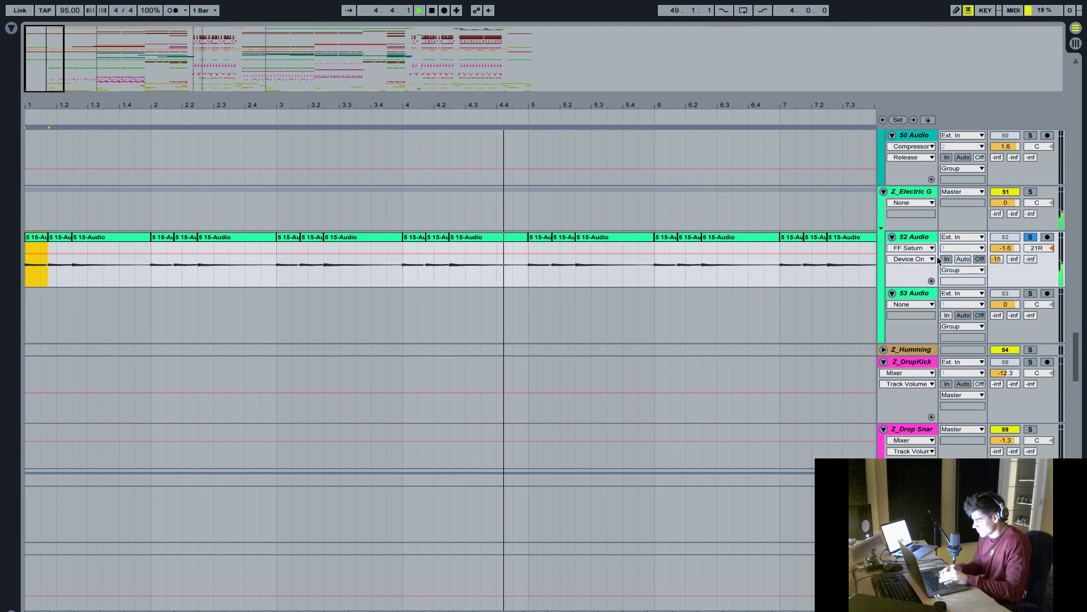
key("space")
- Open the FF Saturn plug-in on the 52 Audio track and inspect its Best Of presets, keeping Back in the Day O
double_click(914, 237)
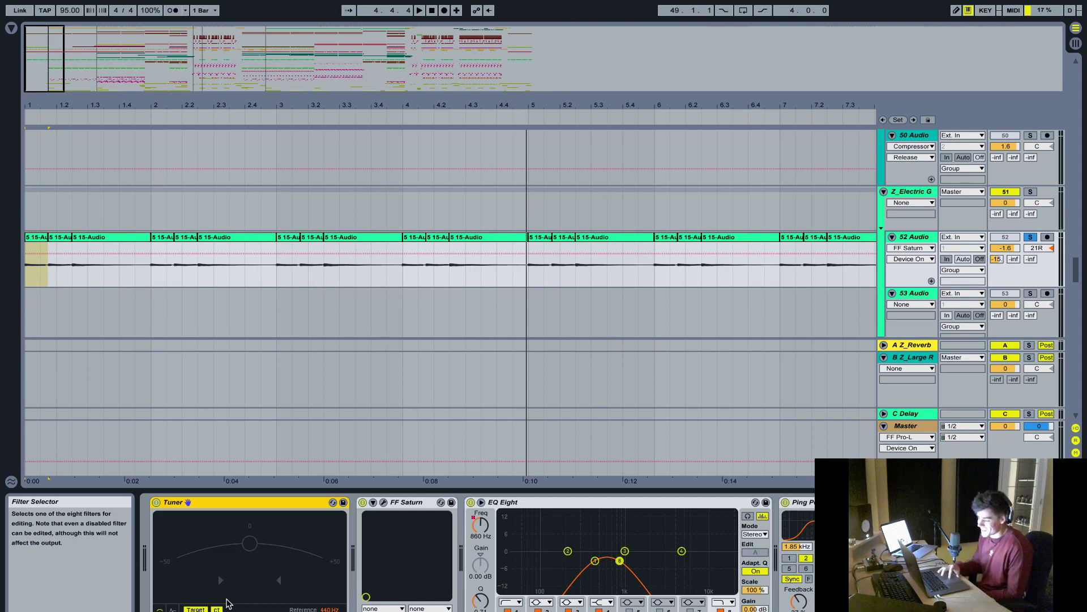
left_click(213, 207)
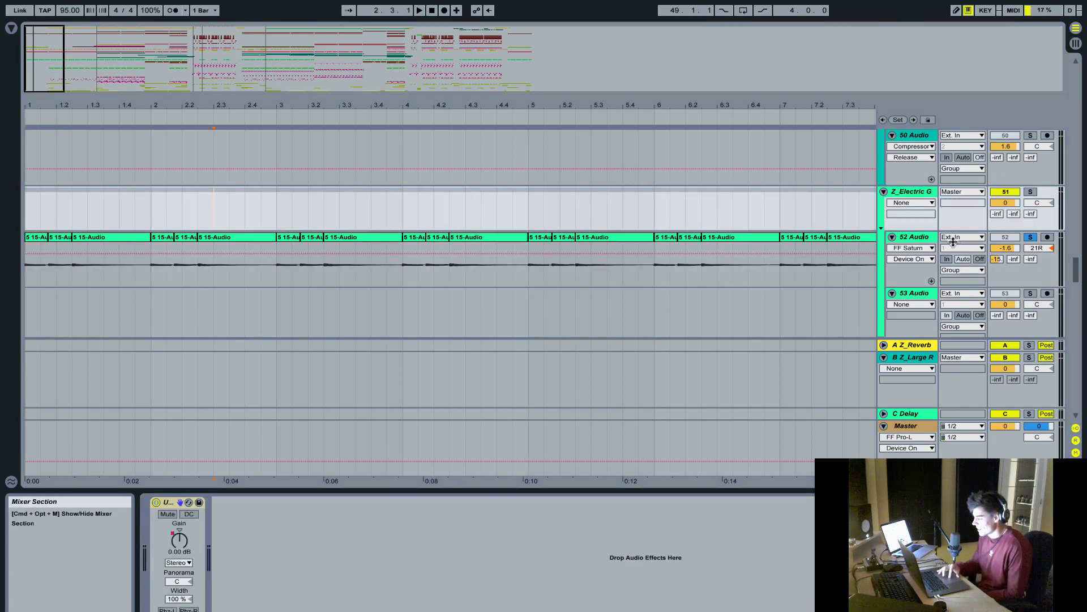
left_click(913, 237)
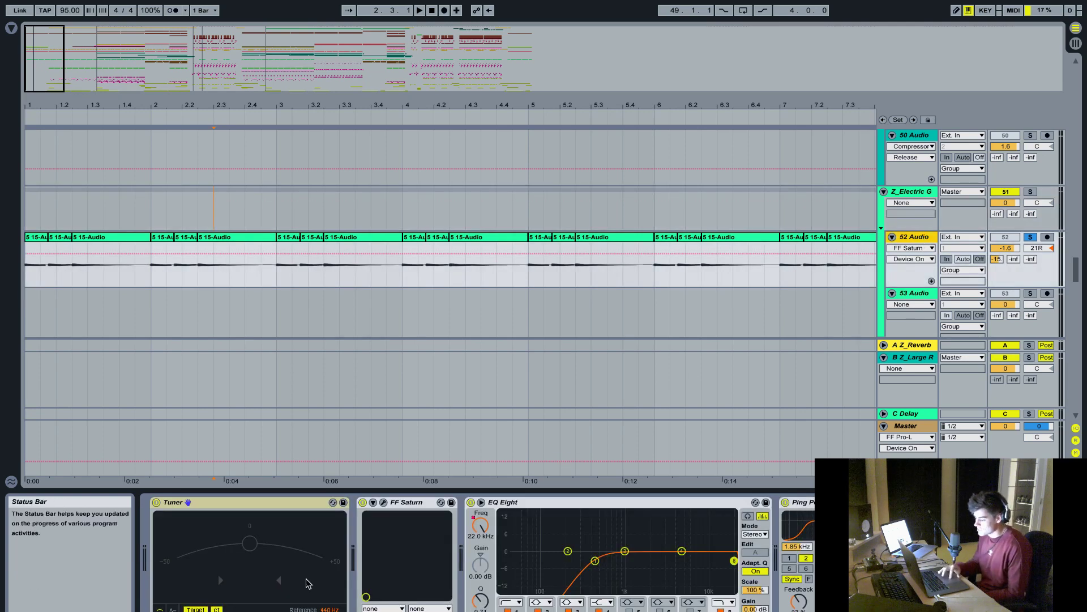
left_click(384, 502)
left_click(403, 72)
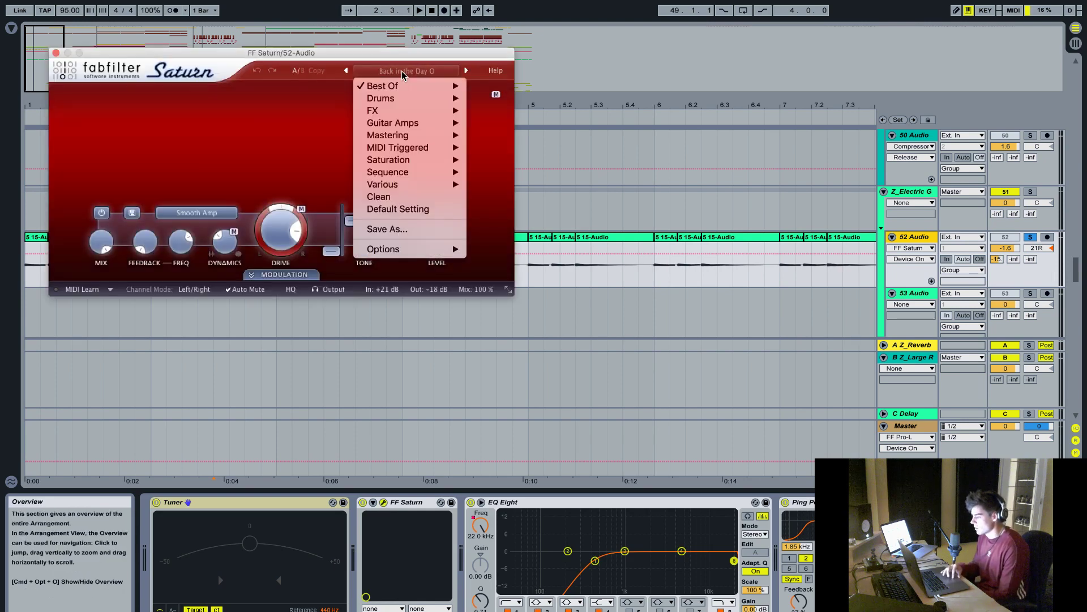
mouse_move(403, 86)
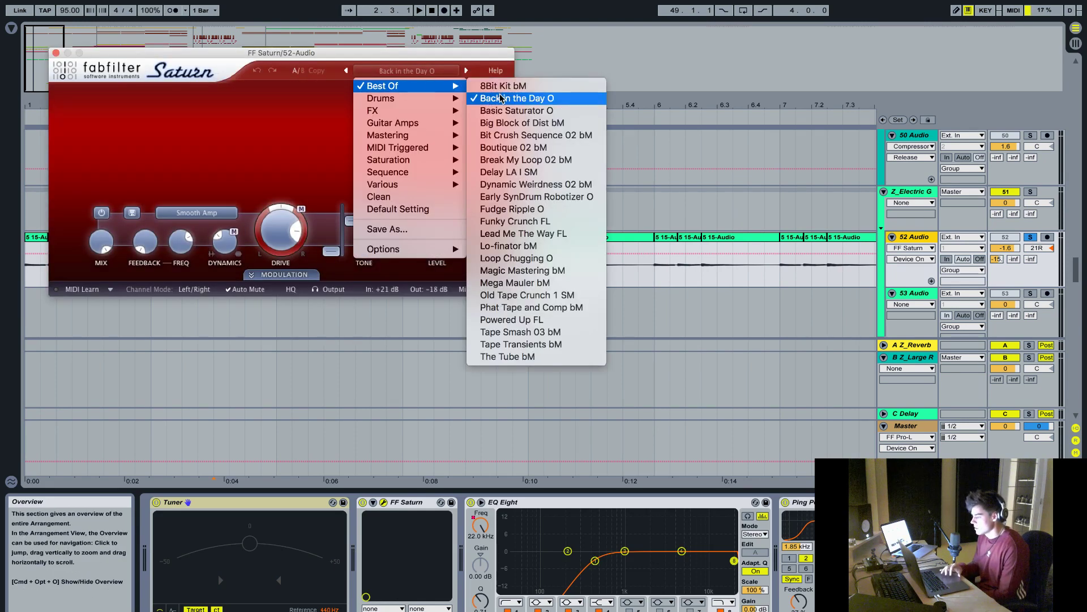
left_click(647, 132)
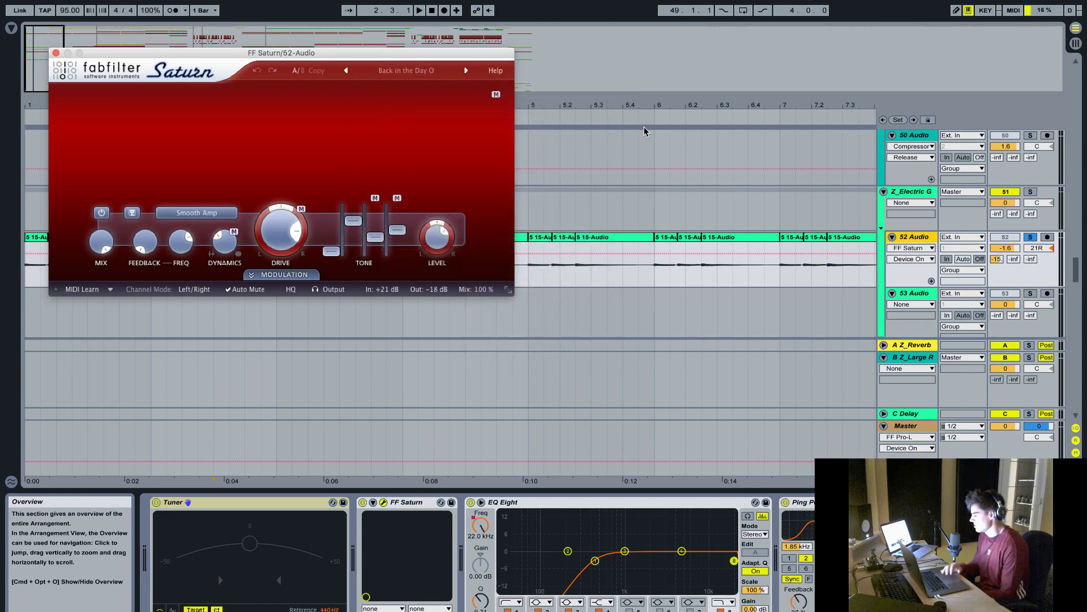
- Close the FF Saturn plug-in and the device view, and collapse the Z_Electric G group
left_click(56, 53)
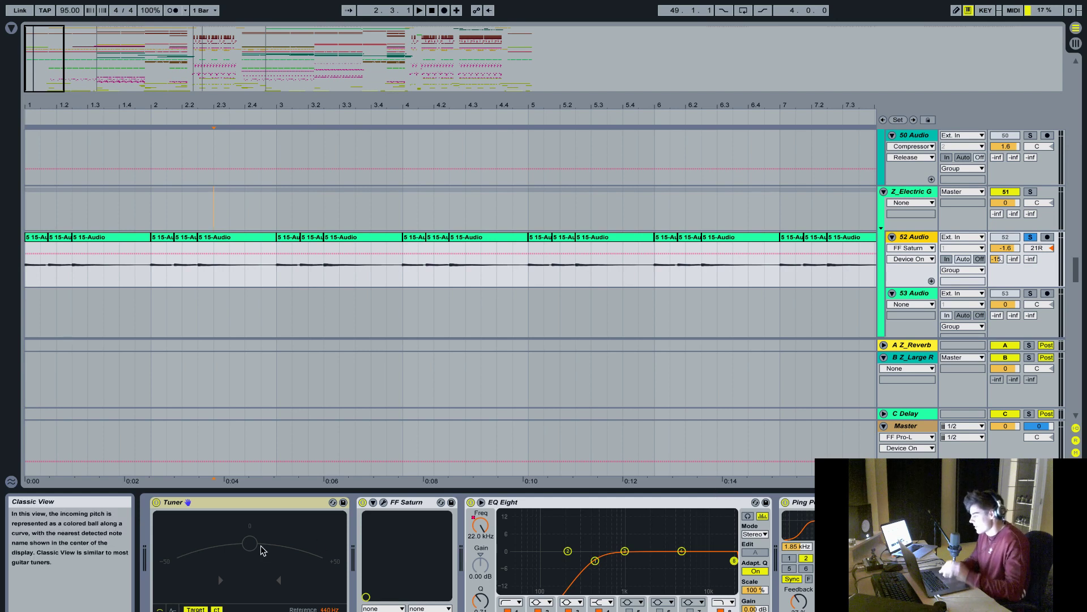
scroll(220, 372, "down", 1)
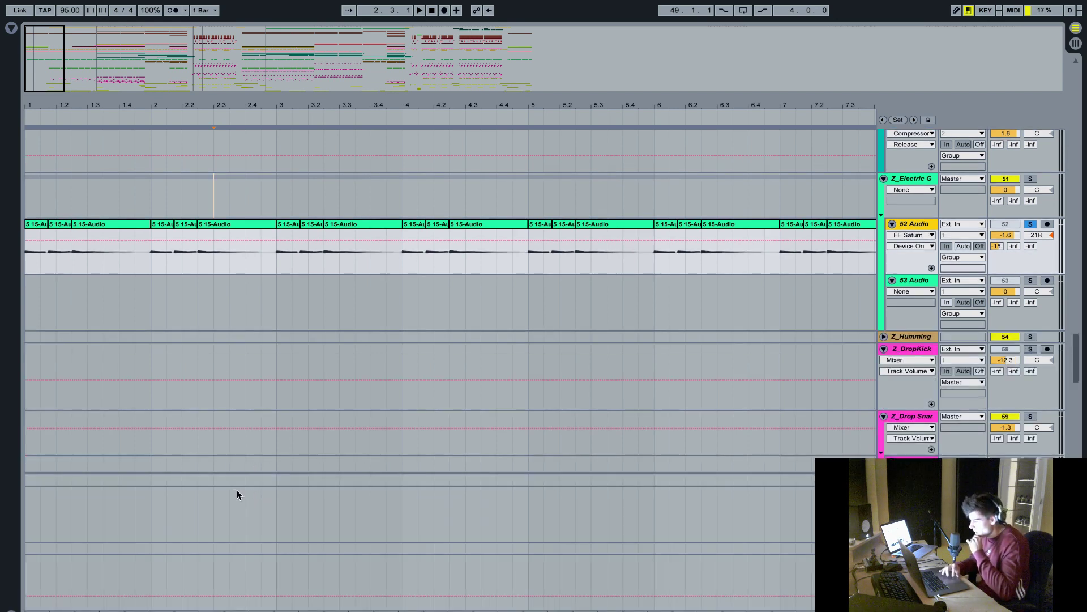
key("super+alt+l")
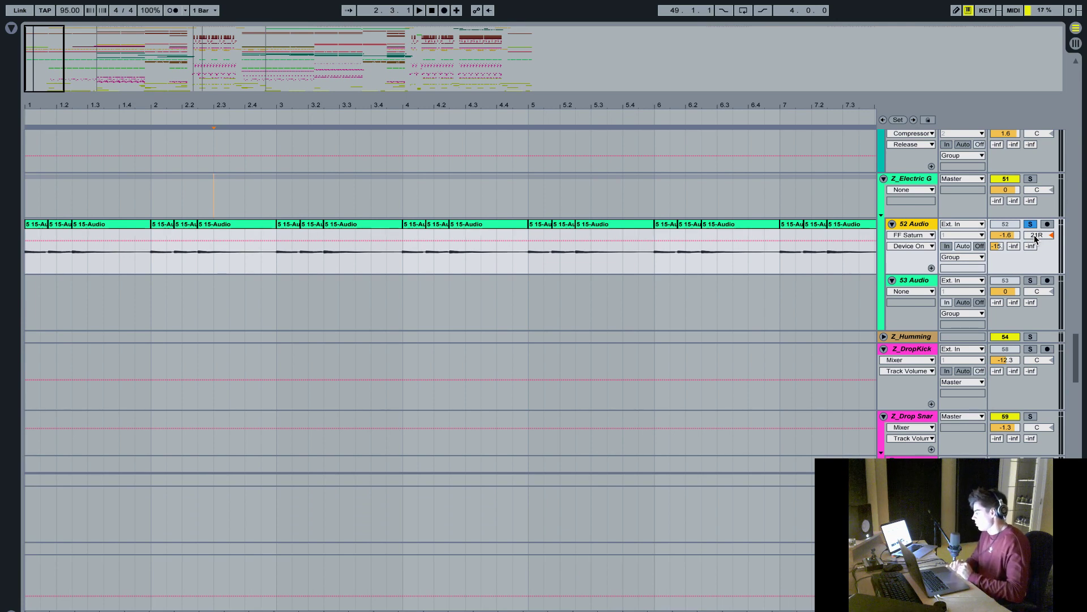
scroll(759, 253, "up", 3)
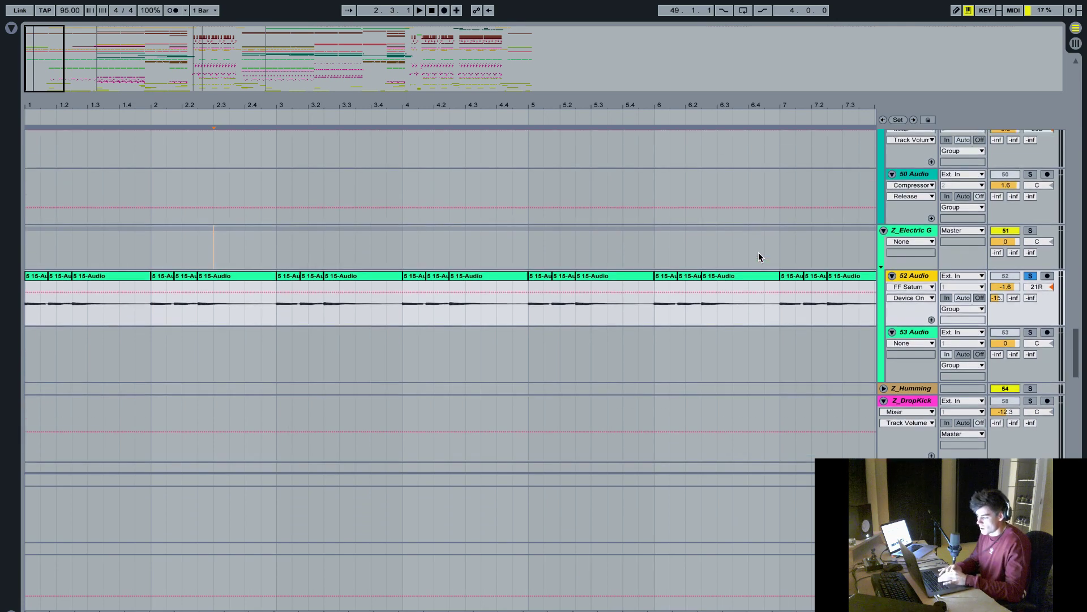
left_click(883, 231)
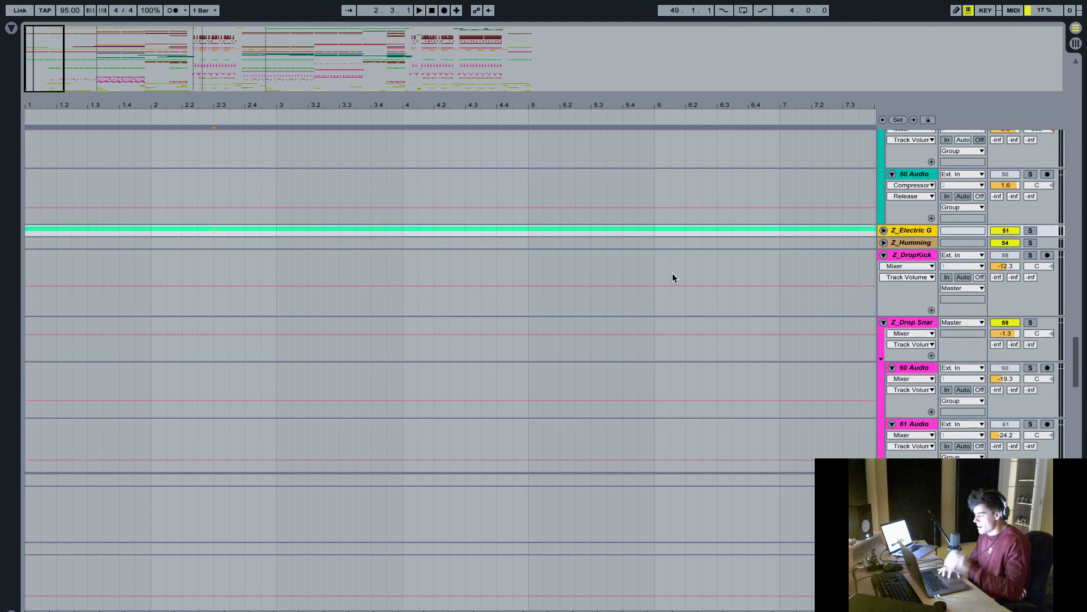
- Solo the Z_Guitar Pal track and play its Guitar Palmmute clip from bar 1 to about bar 3
scroll(619, 298, "up", 8)
scroll(619, 298, "up", 20)
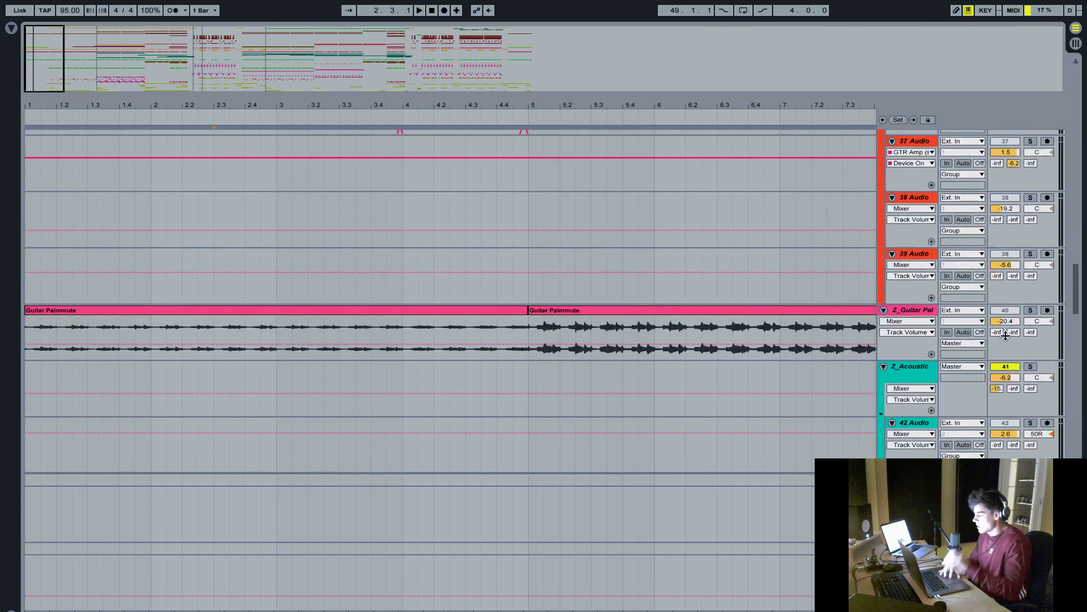
left_click(1030, 310)
left_click(122, 310)
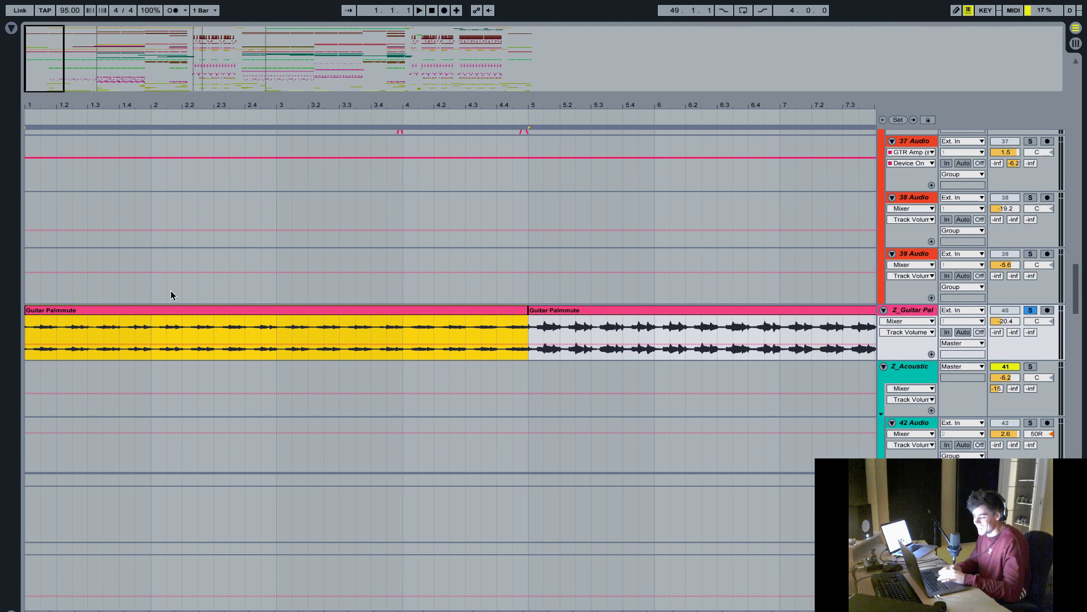
key("space")
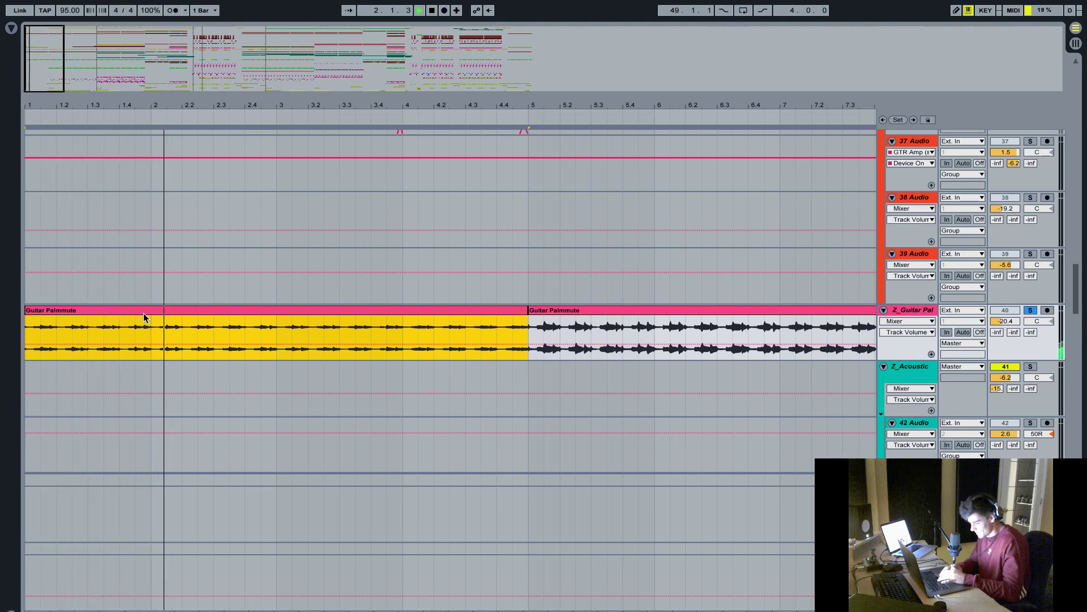
key("space")
- Inspect the Z_Guitar Pal track's device chain and the sample settings of its first Guitar Palmmute clip
double_click(916, 311)
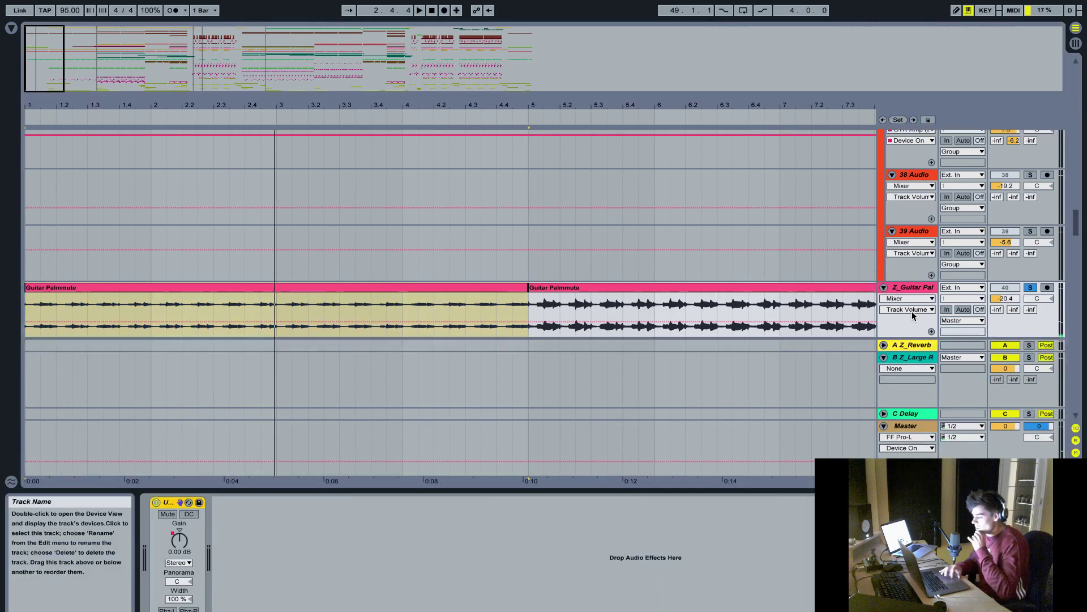
double_click(481, 287)
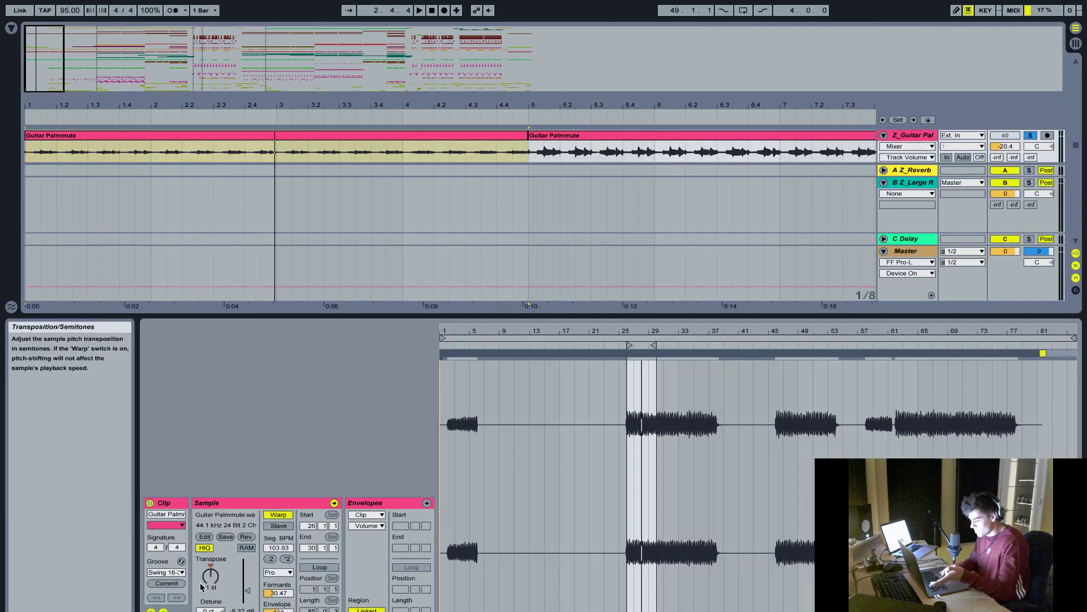
double_click(470, 316)
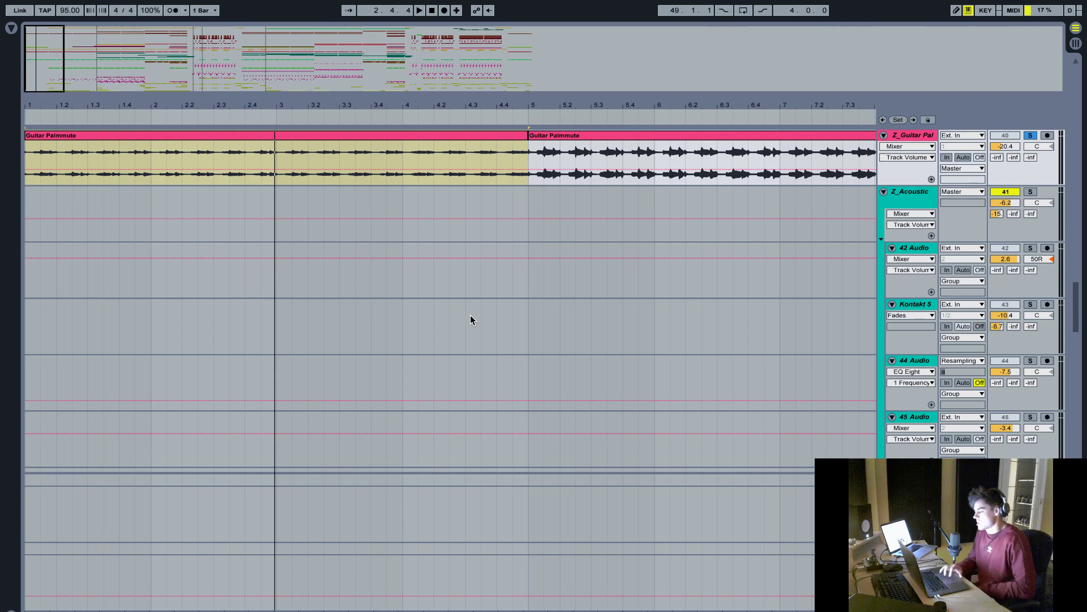
- Collapse the Z_Acoustic group and expand the Z_Electric G group
scroll(470, 320, "up", 2)
scroll(470, 320, "up", 1)
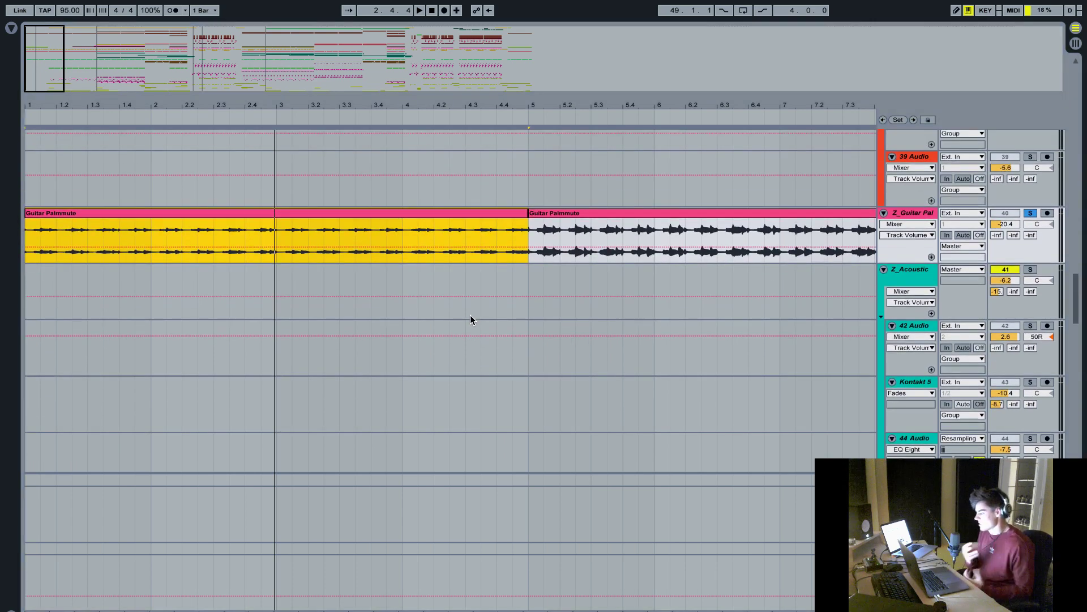
left_click(909, 277)
left_click(884, 270)
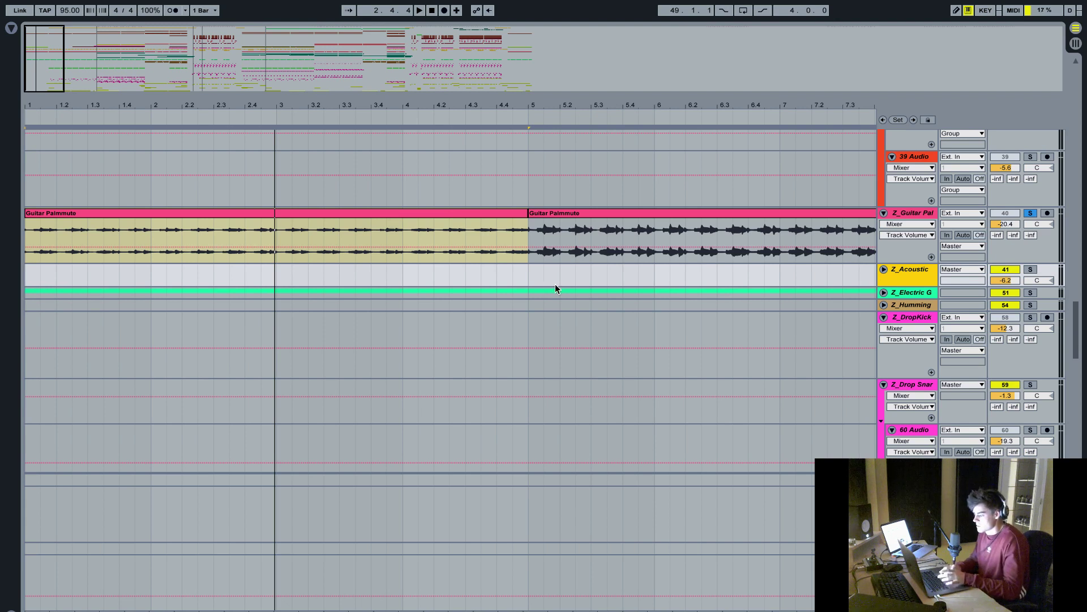
left_click(884, 293)
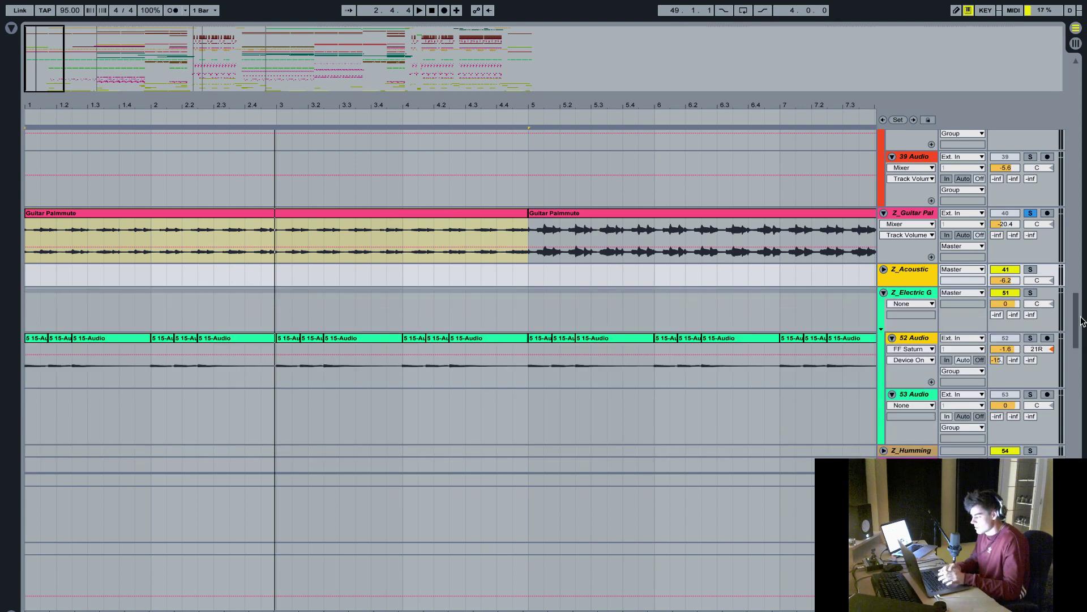
- Solo the 33 Audio track in the Z_Ambience group and play its Fire Medium Roar And Hiss clip
scroll(723, 282, "up", 5)
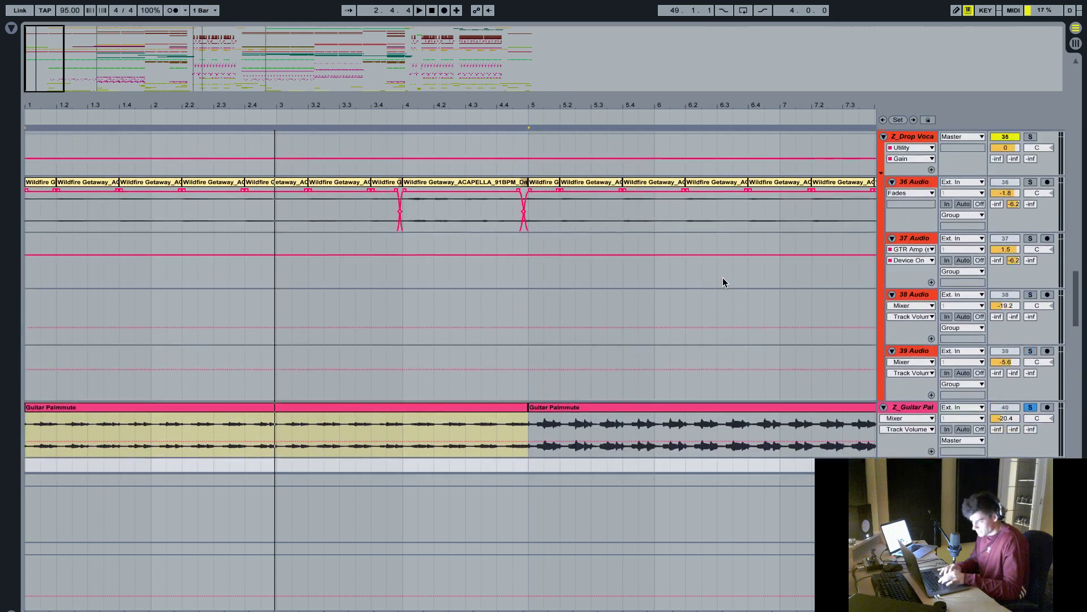
scroll(723, 277, "up", 3)
scroll(510, 280, "down", 2)
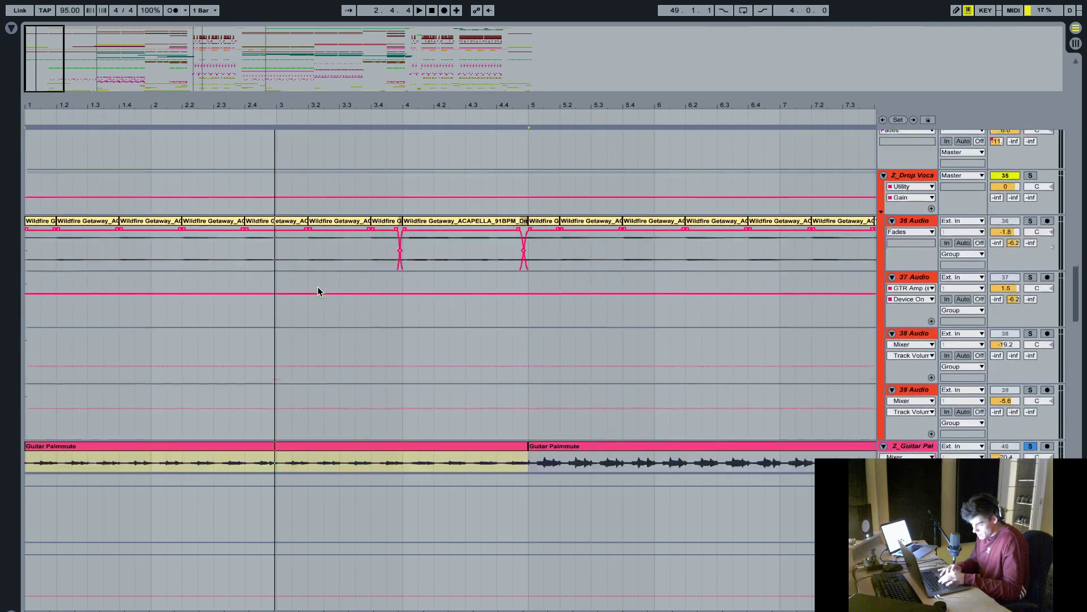
scroll(317, 286, "up", 4)
scroll(1014, 212, "up", 3)
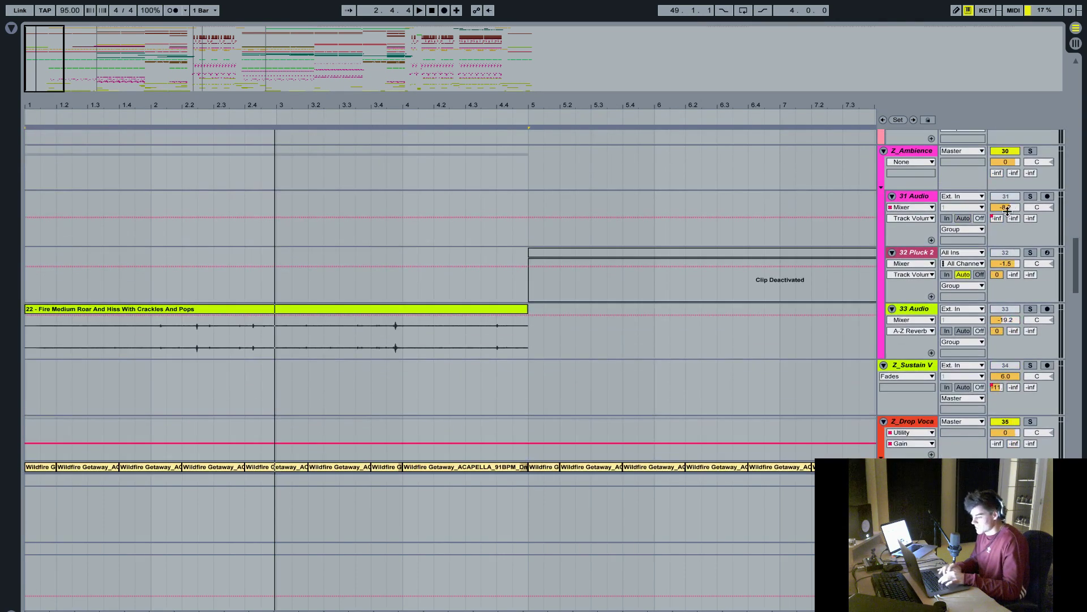
left_click(105, 310)
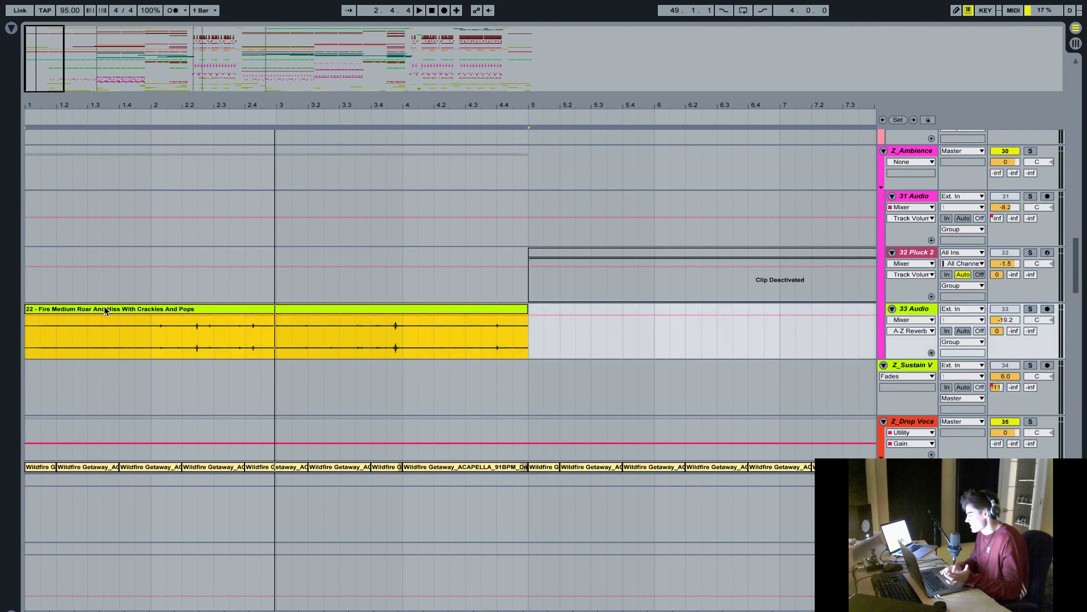
left_click(1031, 308)
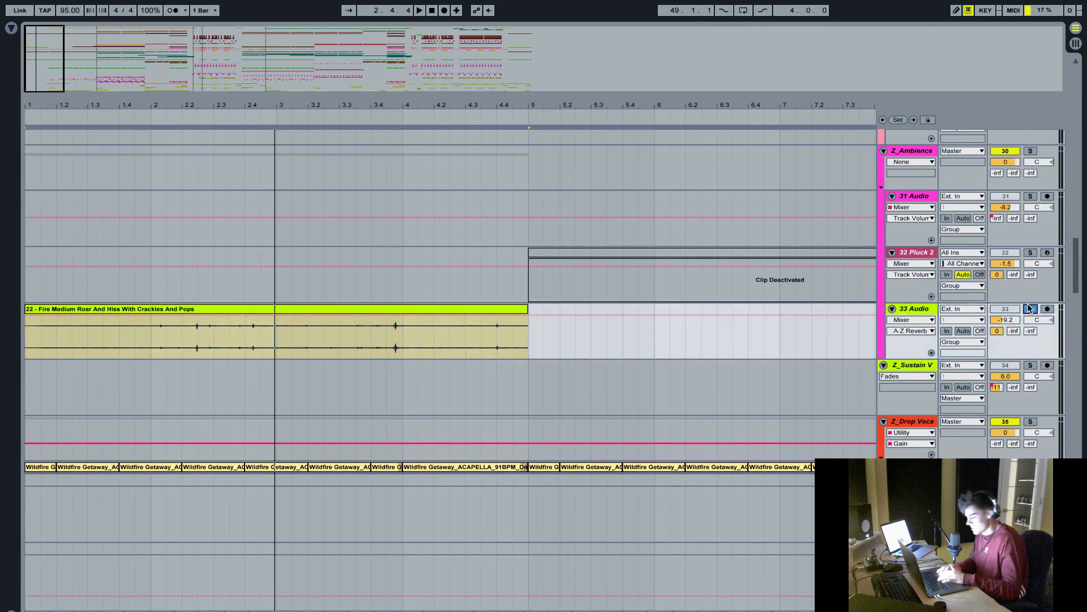
left_click(1029, 309)
key("space")
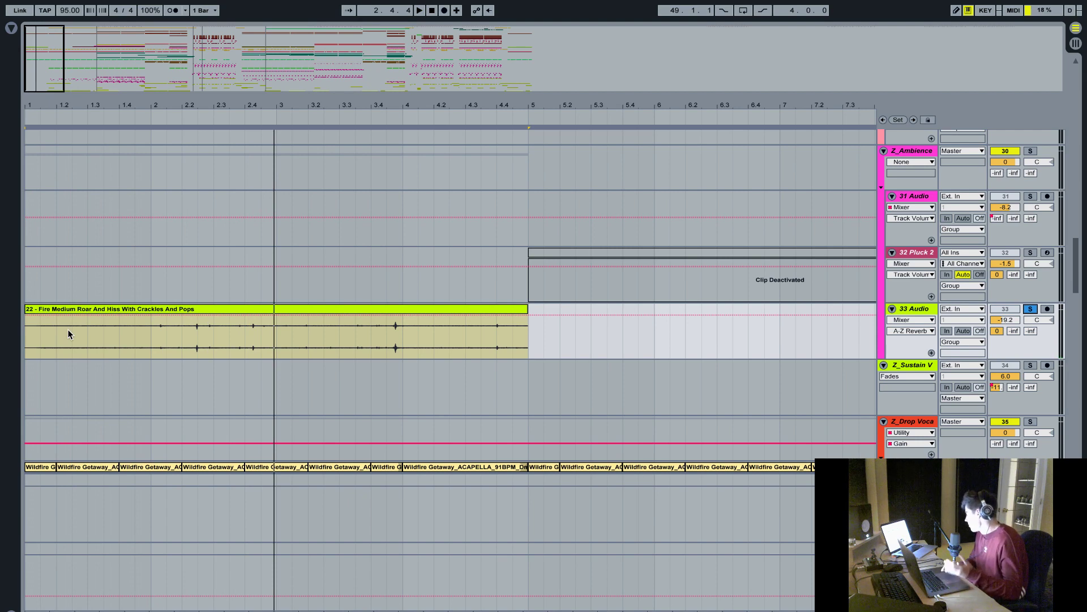
- Select the 12 Serum track and widen the timeline to show its clips across about 30 bars
scroll(133, 328, "up", 10)
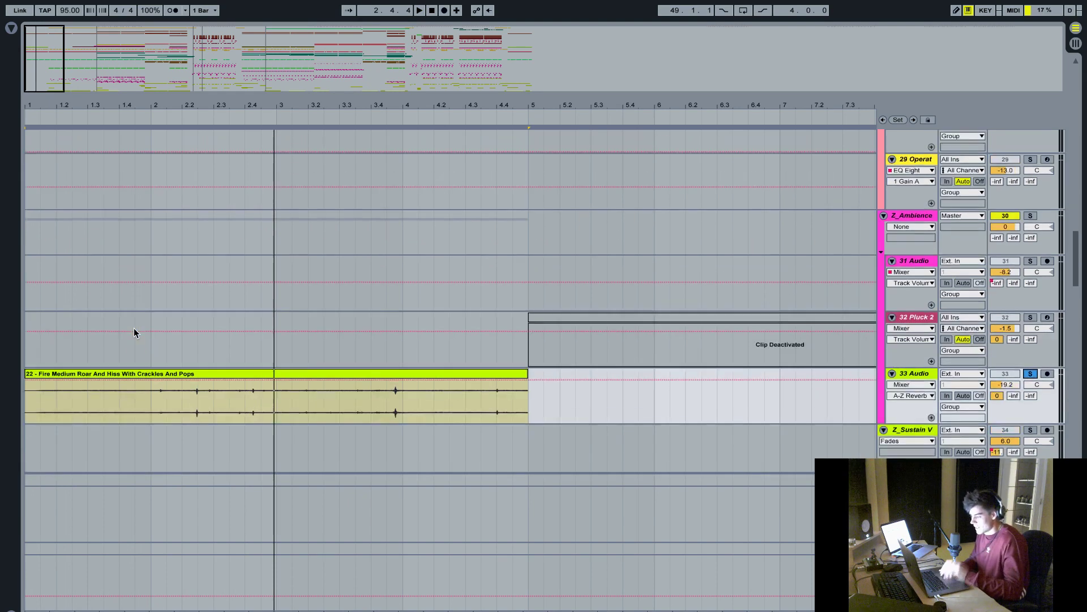
scroll(134, 332, "up", 6)
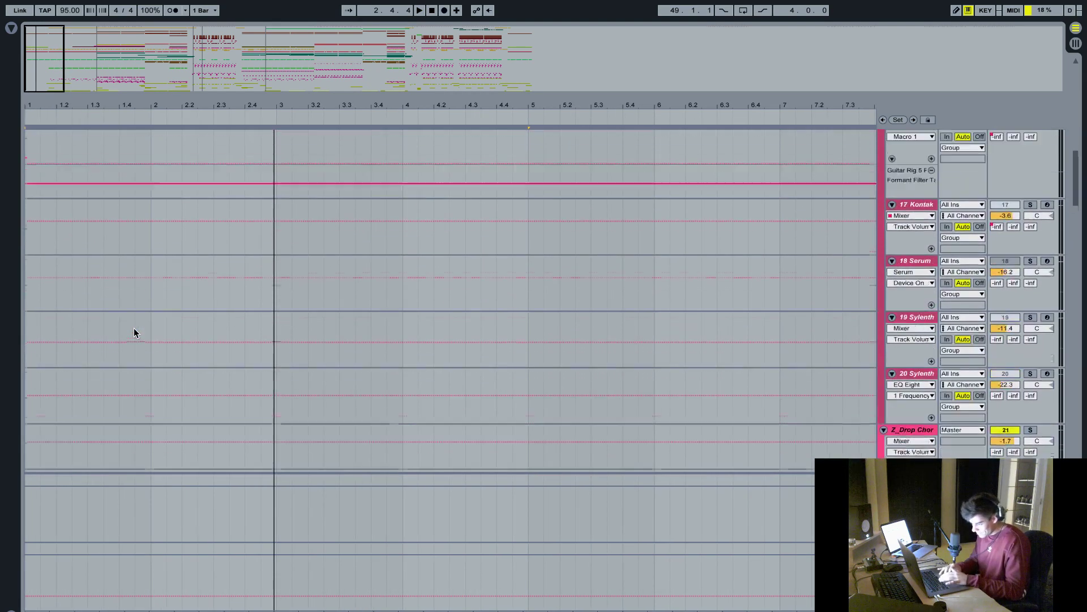
scroll(133, 333, "up", 5)
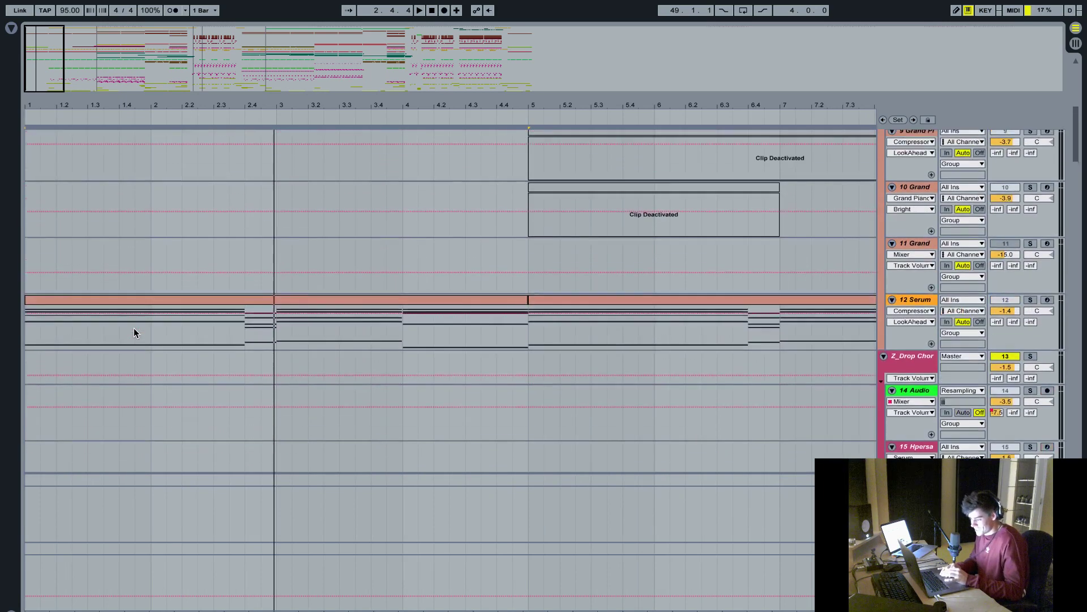
scroll(133, 333, "down", 2)
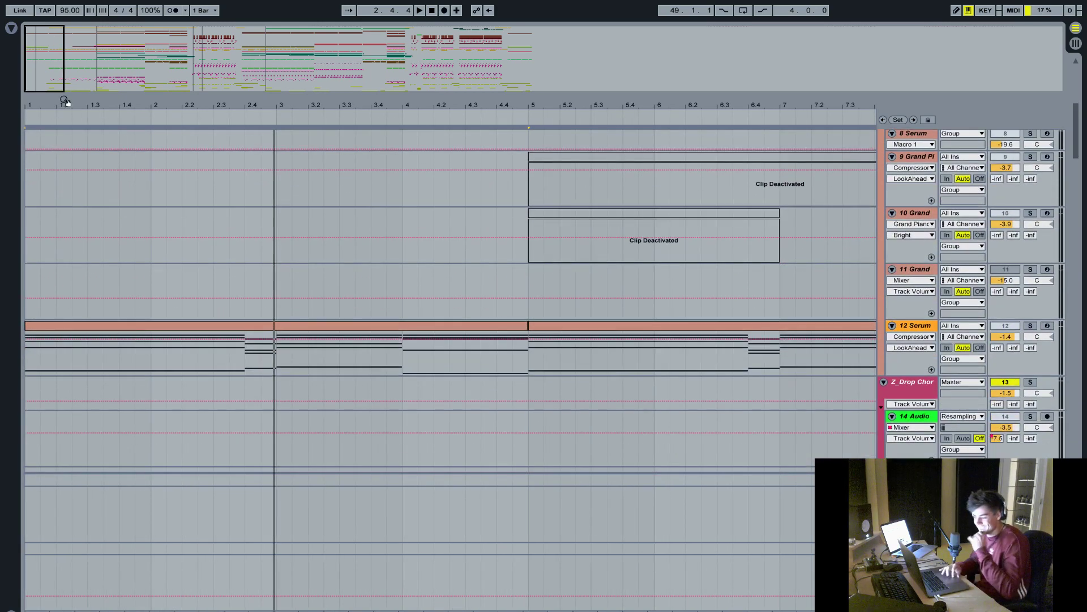
left_click_drag(67, 102, 618, 351)
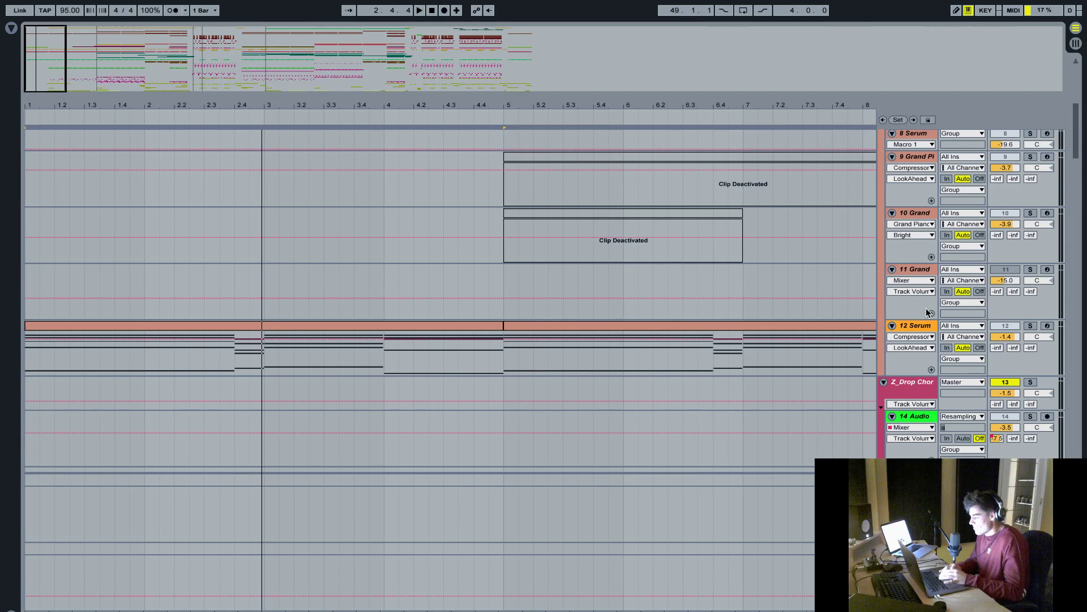
left_click(913, 325)
left_click_drag(375, 85, 178, 307)
scroll(178, 307, "up", 8)
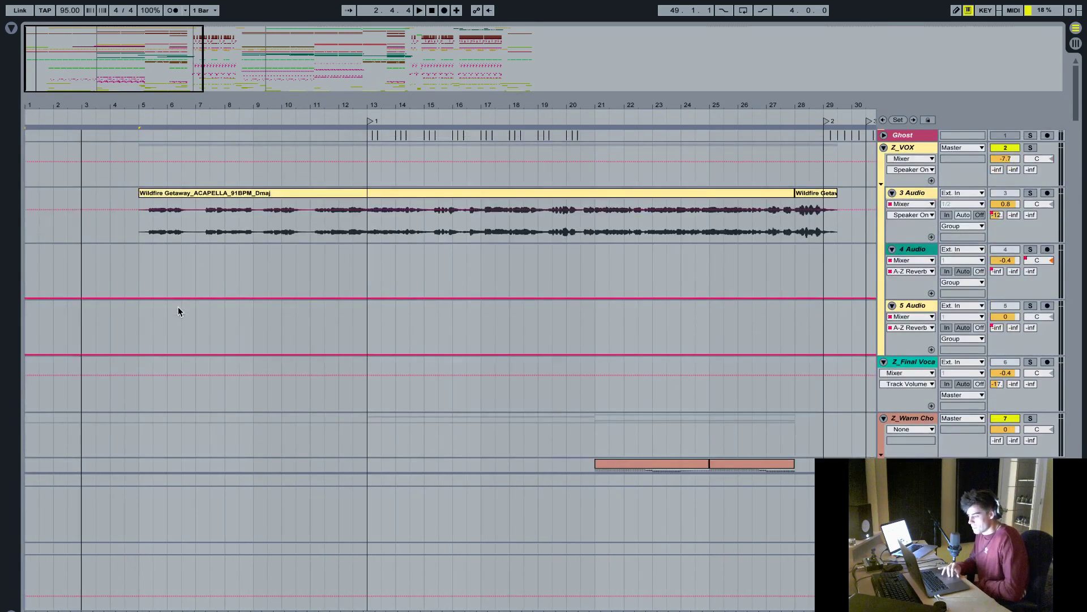
scroll(178, 307, "down", 8)
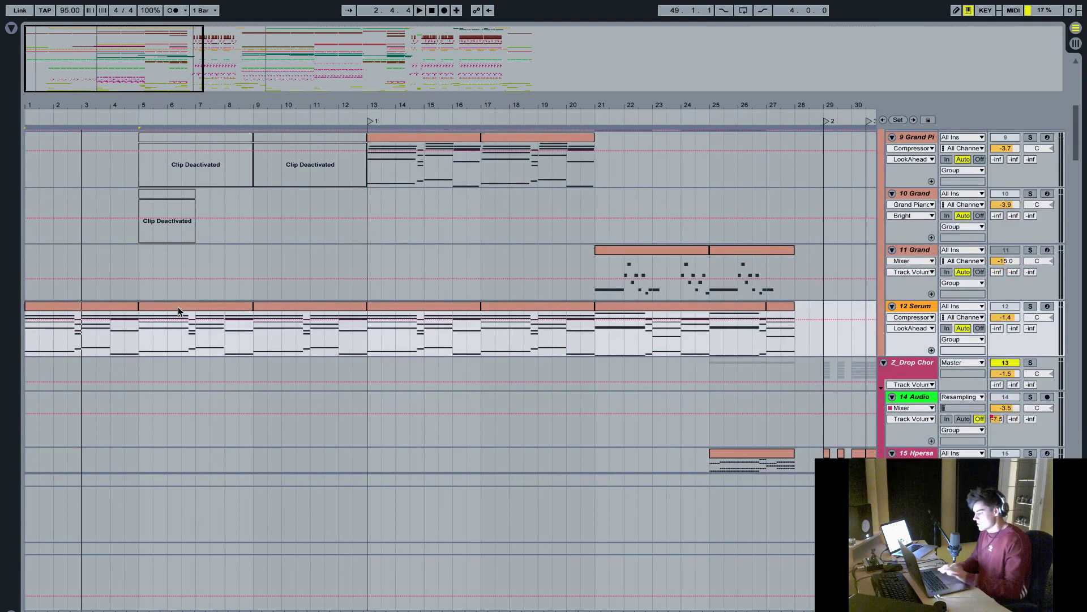
- Solo the 12 Serum track and play its first MIDI clip from bar 1 to bar 5
left_click(1035, 315)
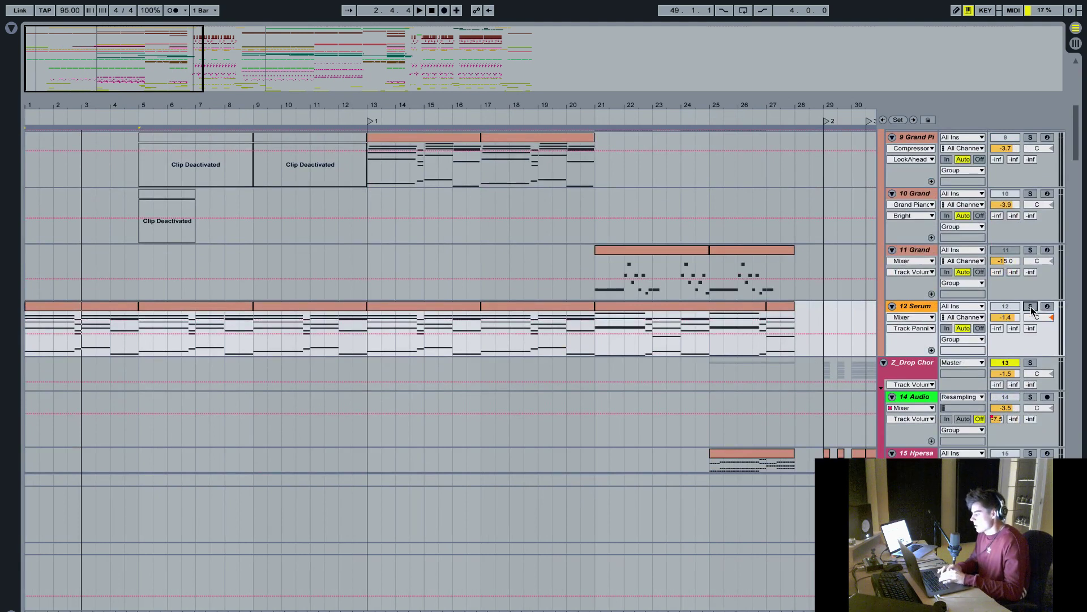
left_click(1030, 307)
left_click(74, 307)
key("space")
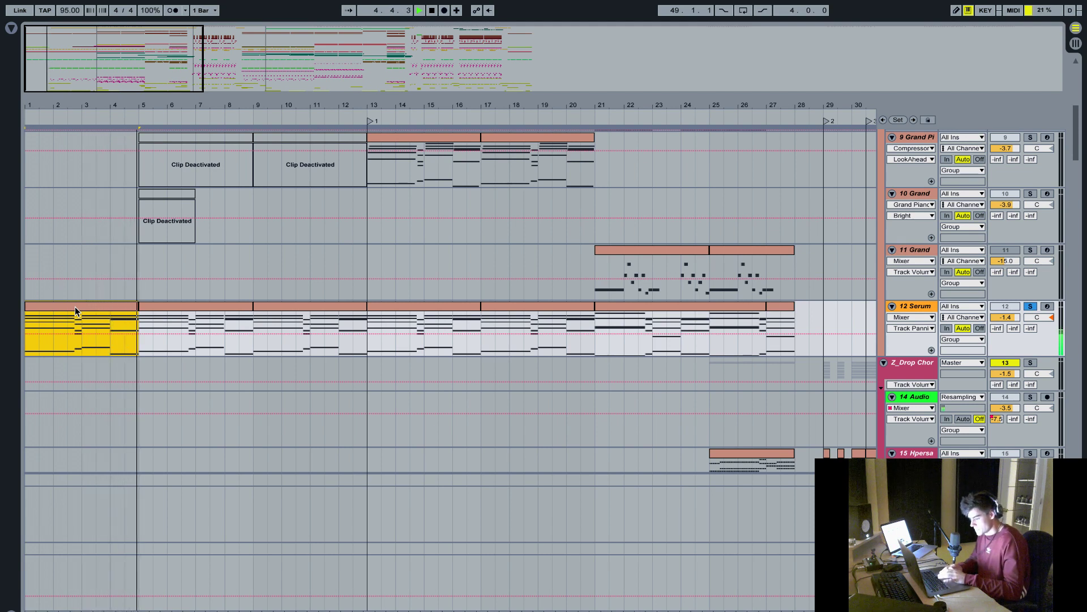
key("space")
- Examine the 12 Serum track's device chain through the EQ Eights and sidechained Compressor, and open its Serum plug-in
left_click(921, 307)
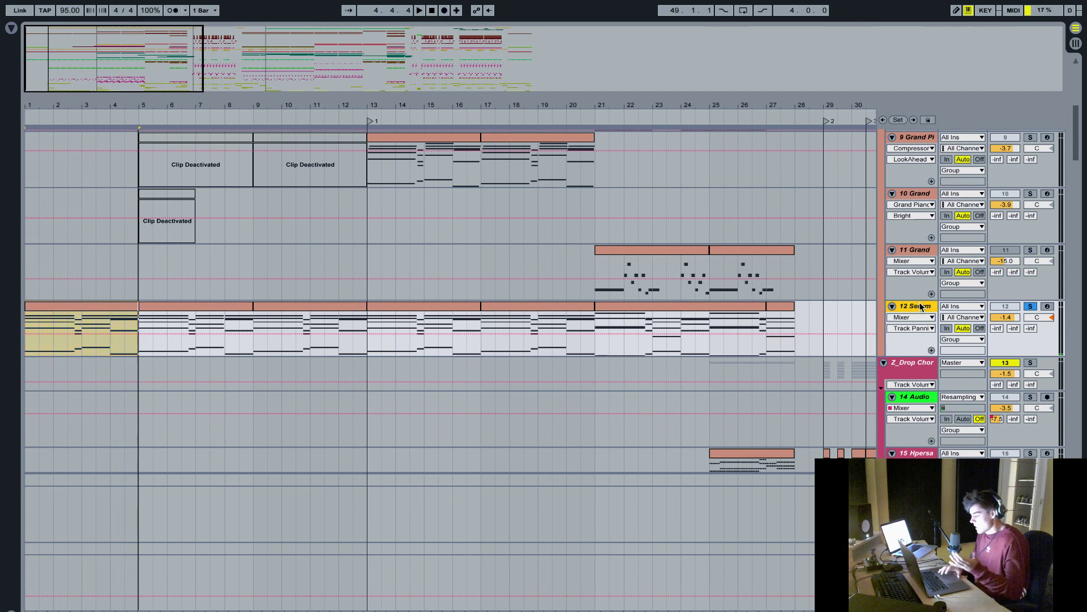
double_click(921, 306)
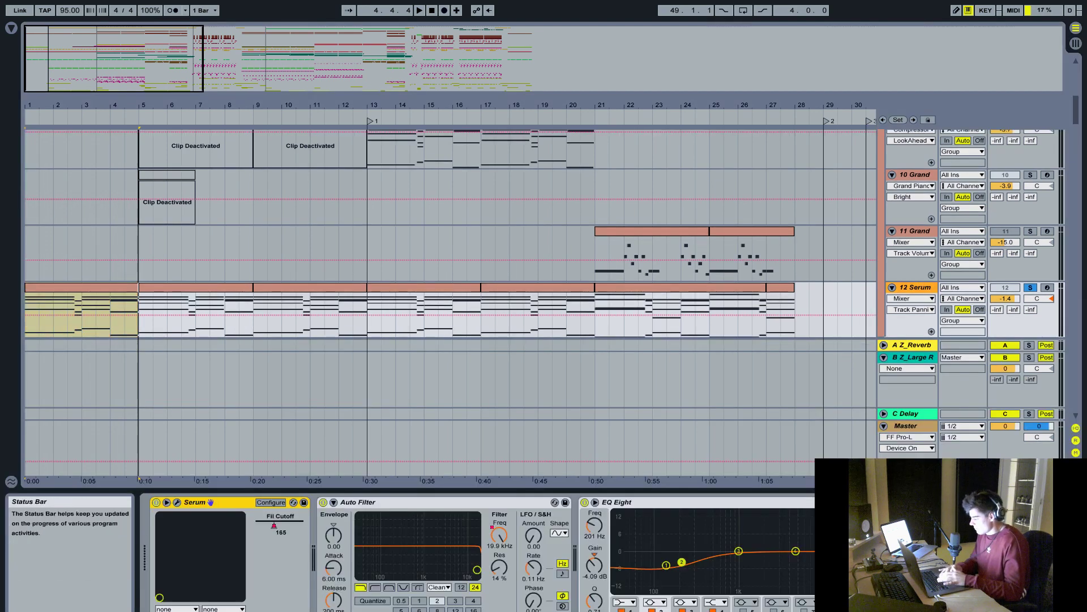
scroll(660, 567, "right", 10)
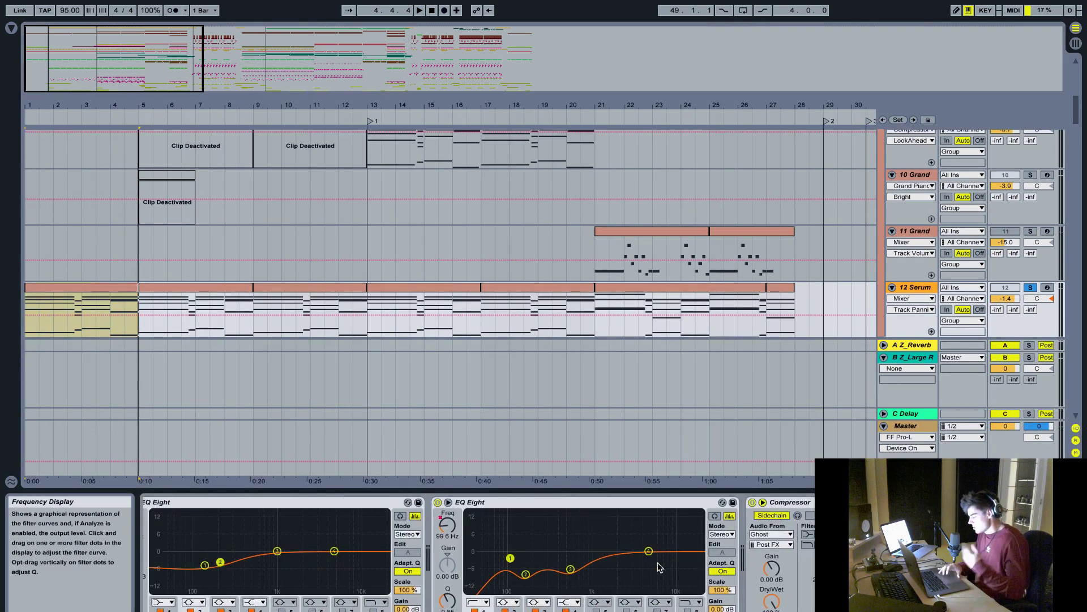
scroll(660, 567, "right", 4)
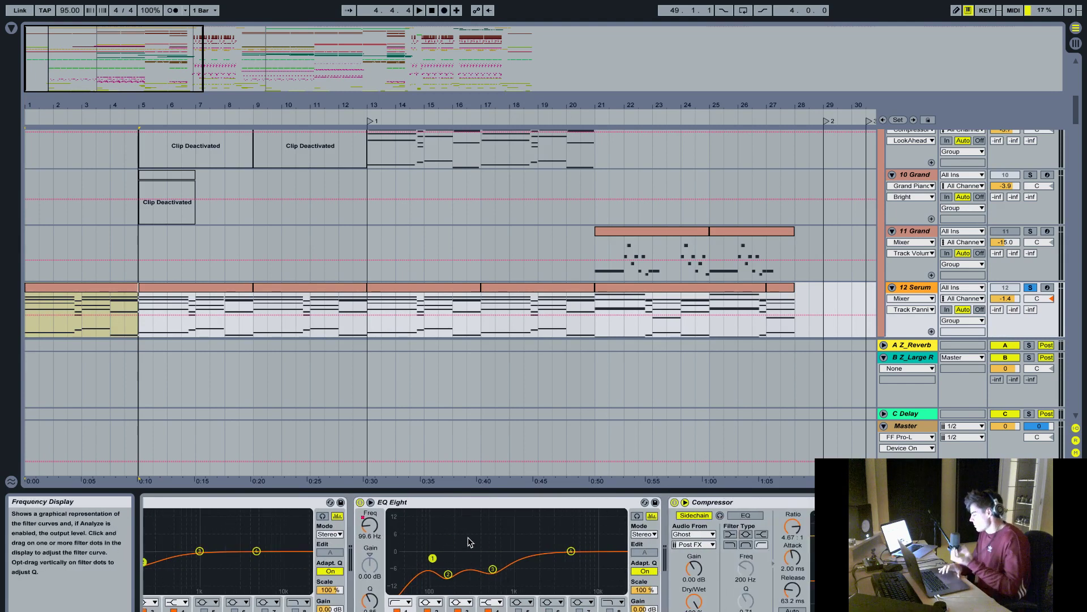
scroll(468, 537, "left", 12)
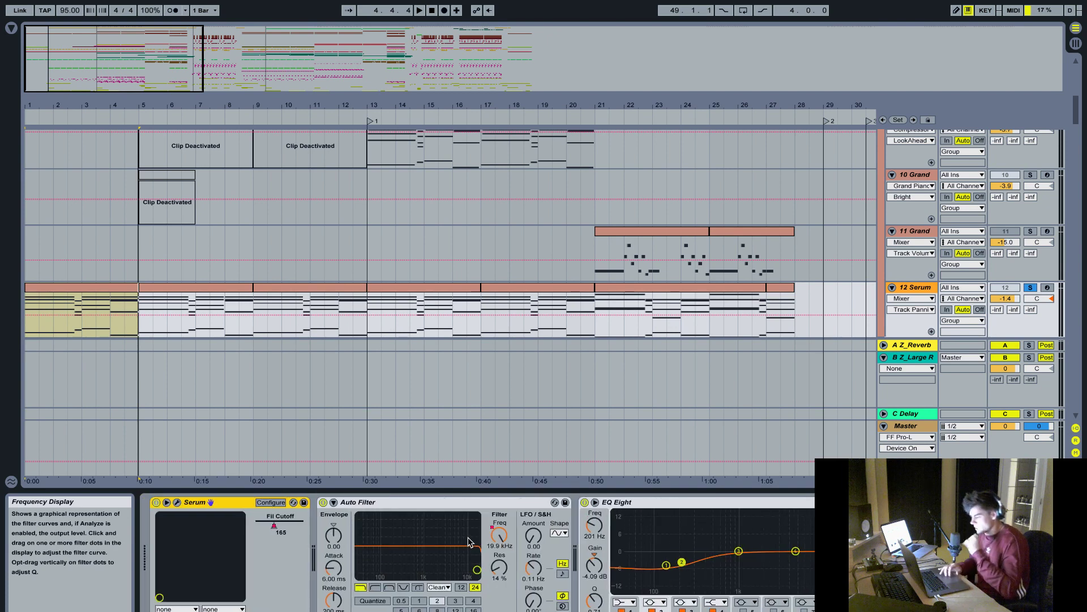
left_click(177, 502)
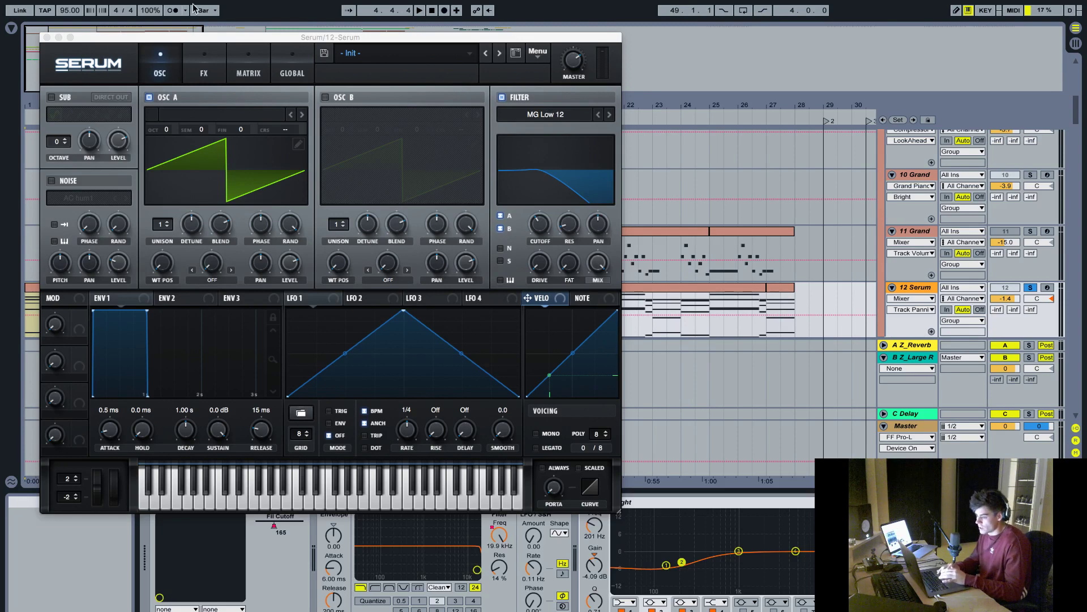
- Close the Serum plug-in window and open the 12 Serum track's first MIDI clip to examine its notes across several octaves
left_click(46, 38)
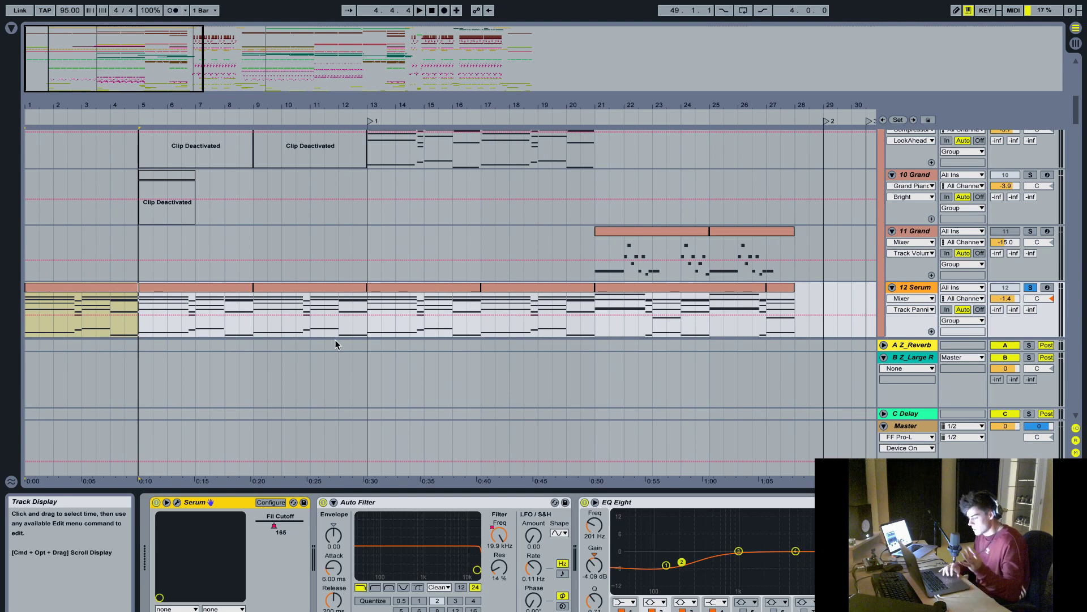
key("super+z")
left_click(145, 301)
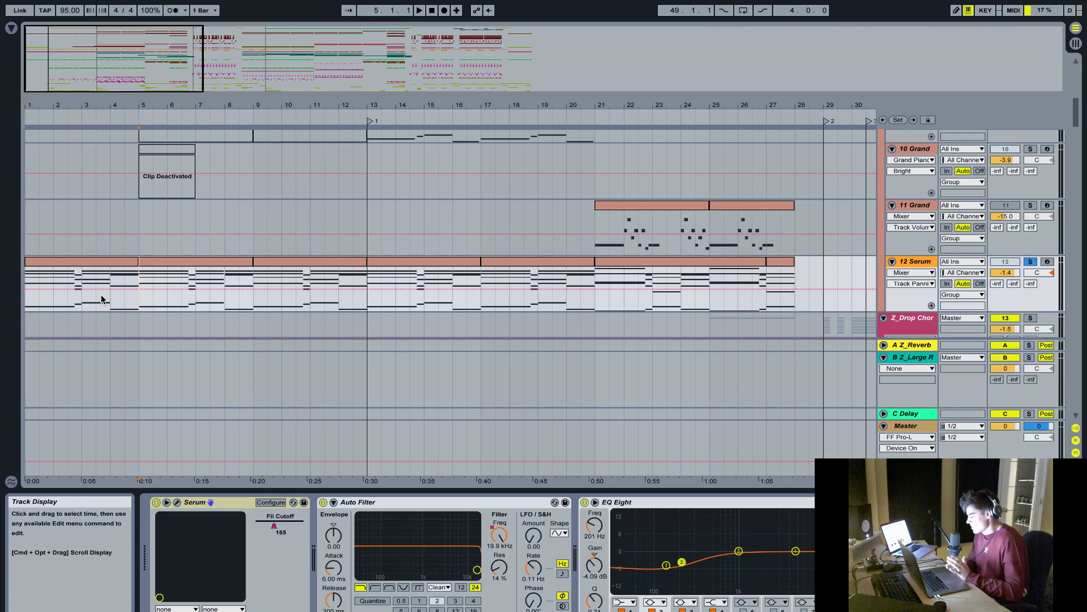
double_click(82, 260)
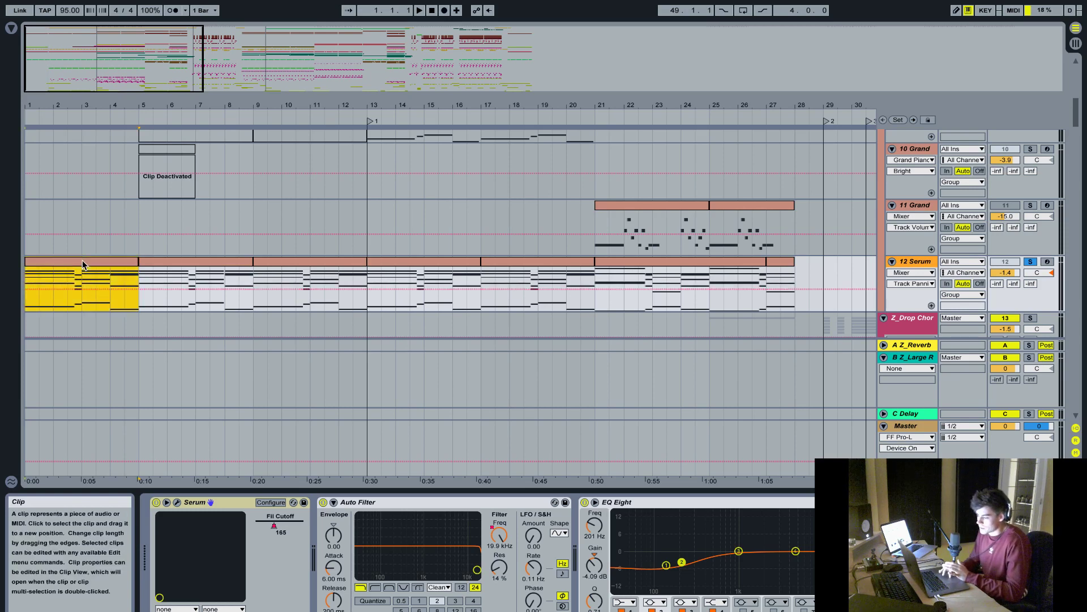
scroll(527, 473, "down", 1)
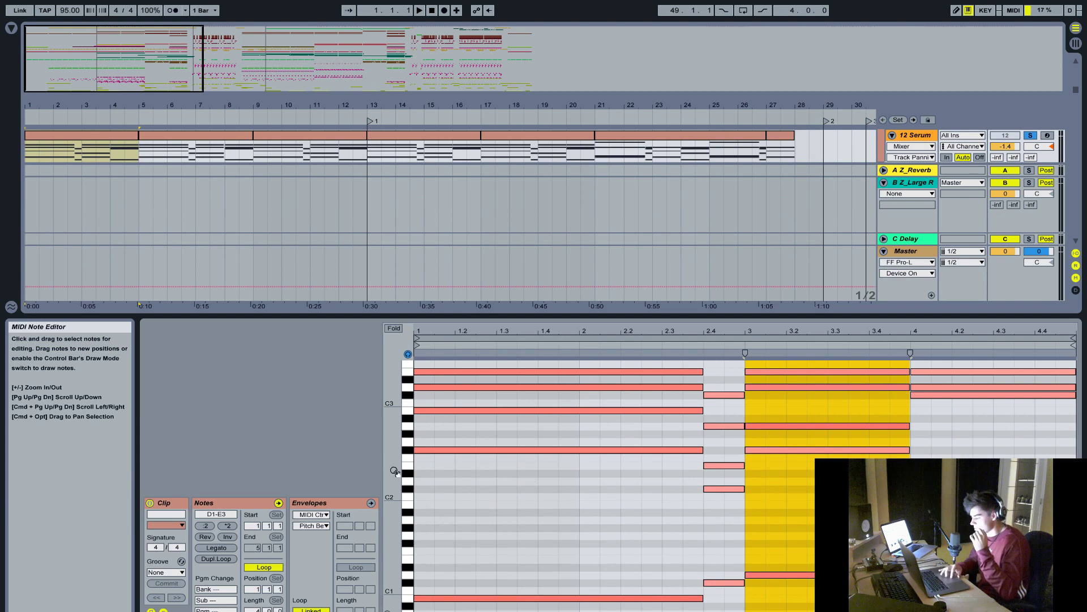
left_click_drag(394, 475, 393, 470)
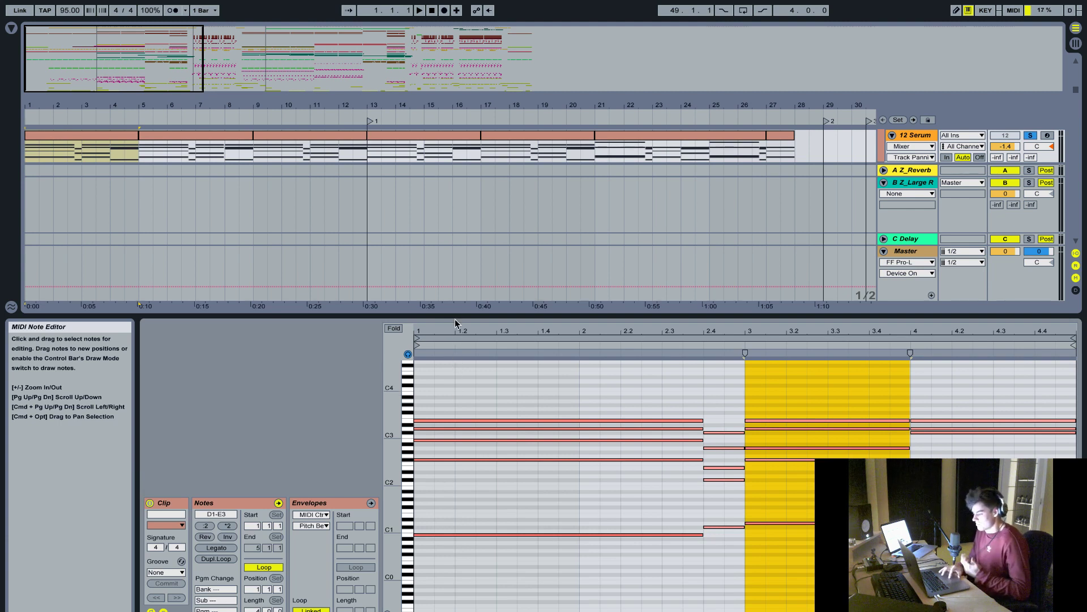
- Audition the clip's opening chord and bar 4 chord, and single out the bar 4 chord's D3 and C#3 notes
left_click(663, 577)
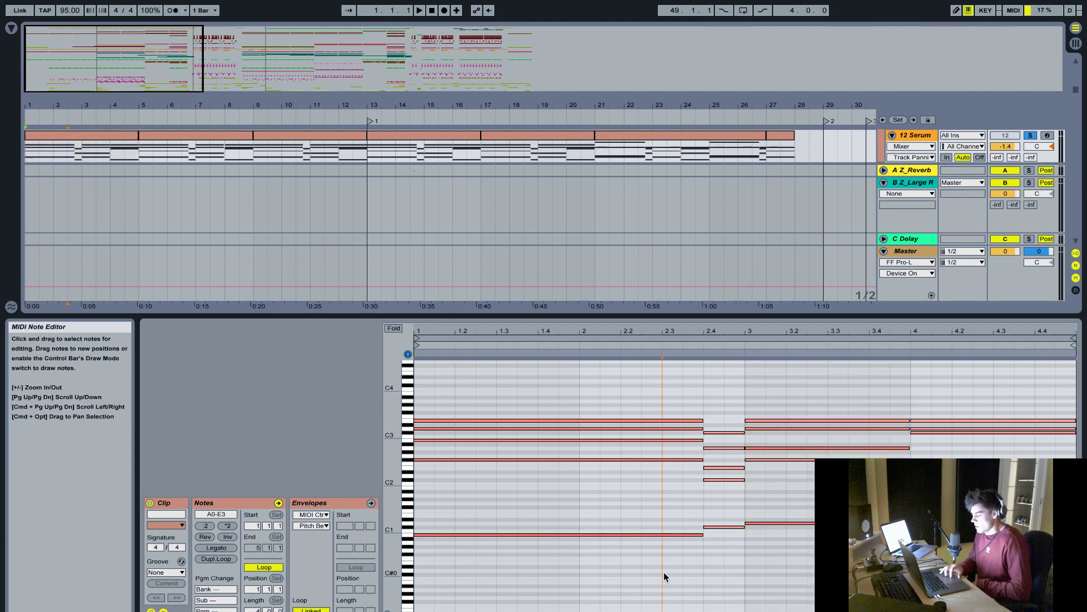
left_click_drag(664, 573, 670, 270)
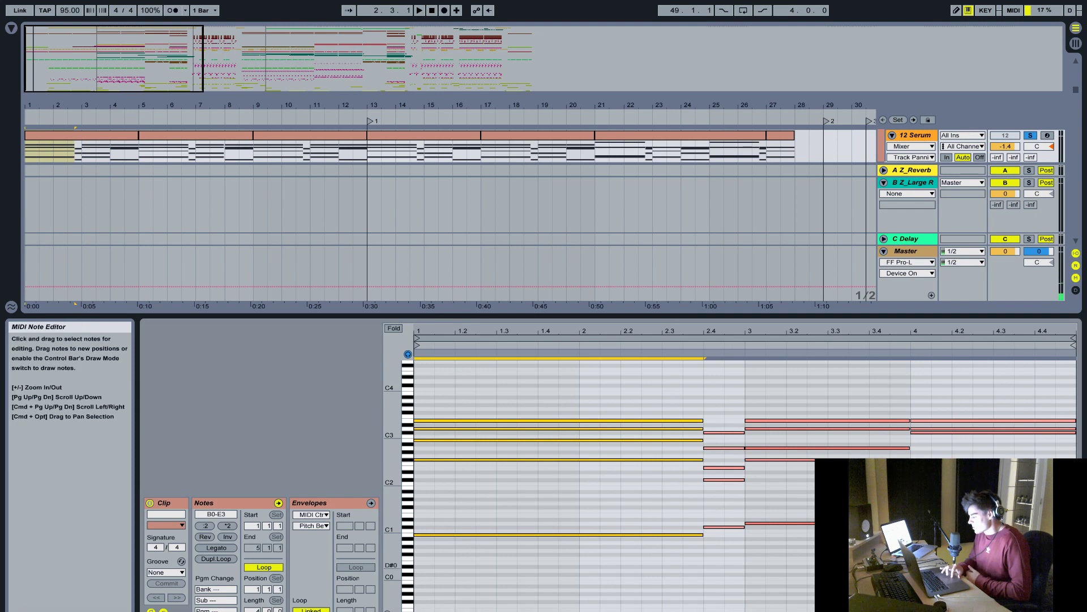
left_click_drag(981, 570, 995, 377)
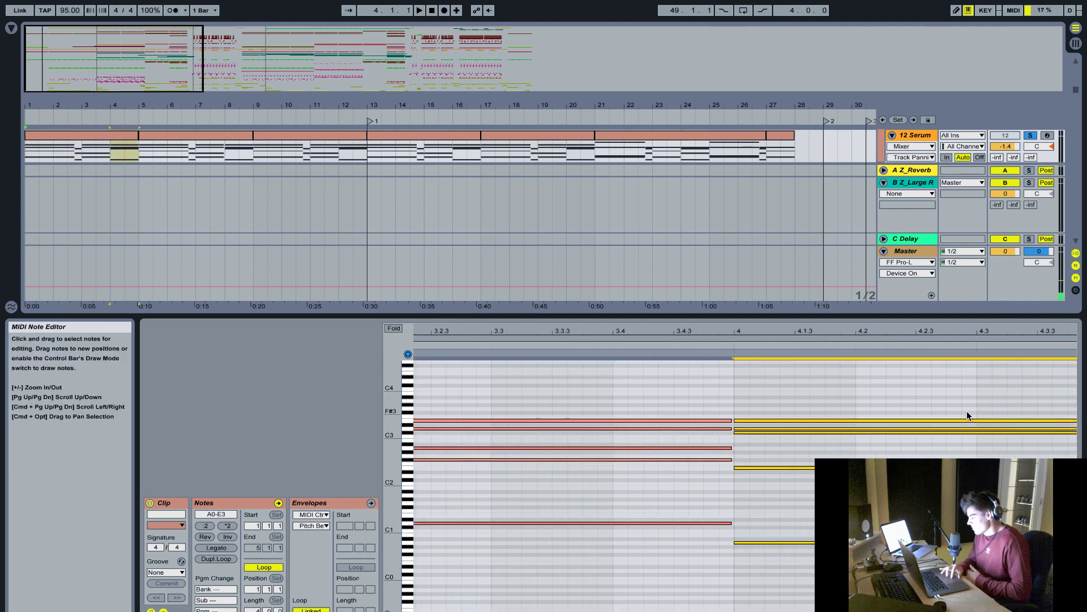
left_click(963, 430)
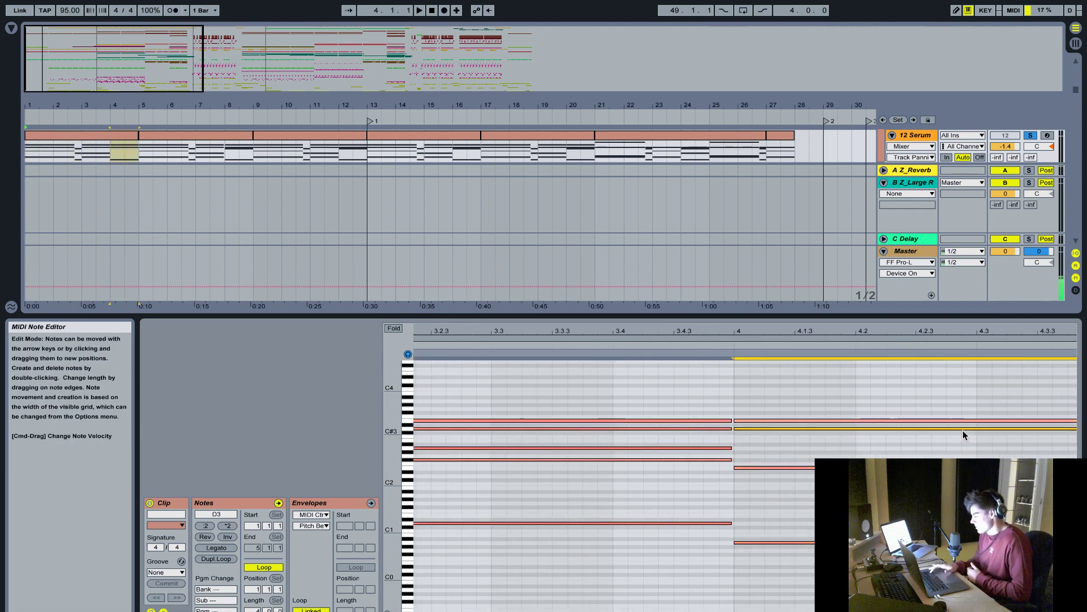
key("Down")
left_click_drag(914, 340, 916, 333)
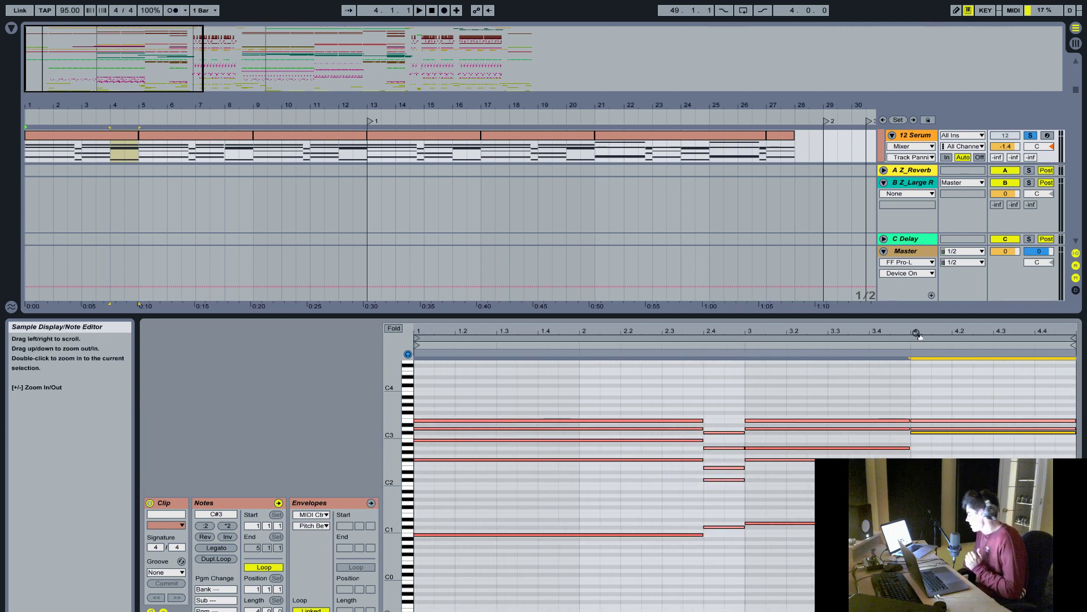
- Hide the clip's note editor and place the insert marker at bar 5 on the 10 Grand track
left_click(706, 316)
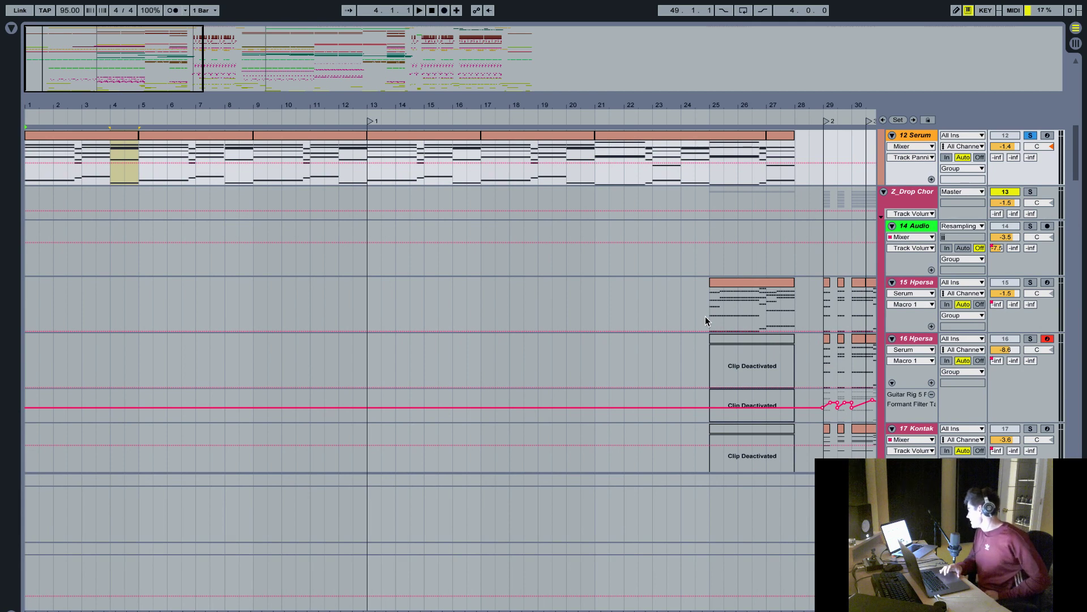
scroll(573, 287, "up", 3)
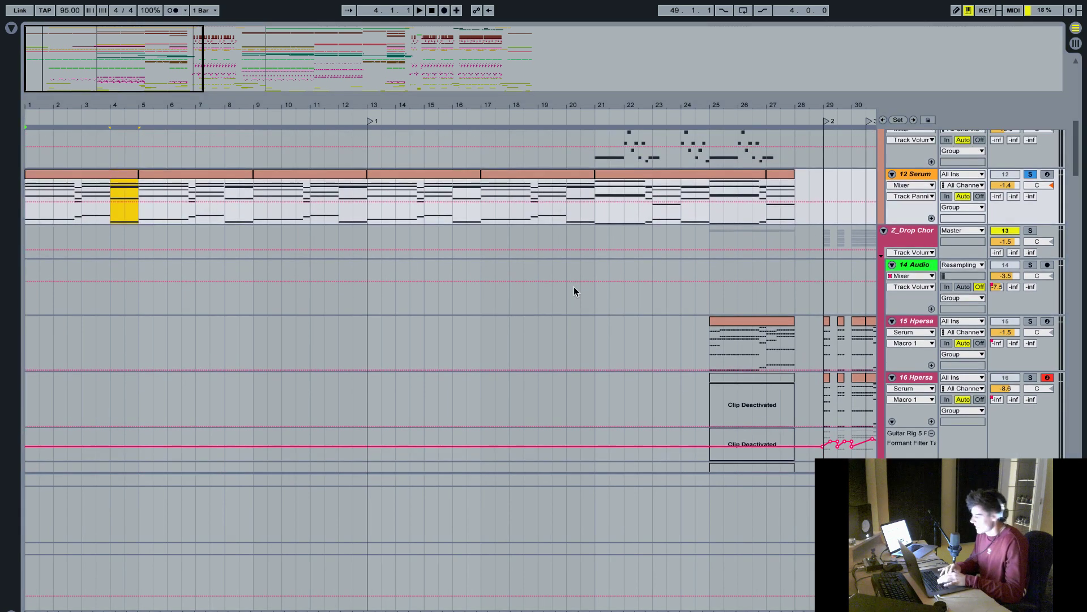
scroll(575, 291, "up", 10)
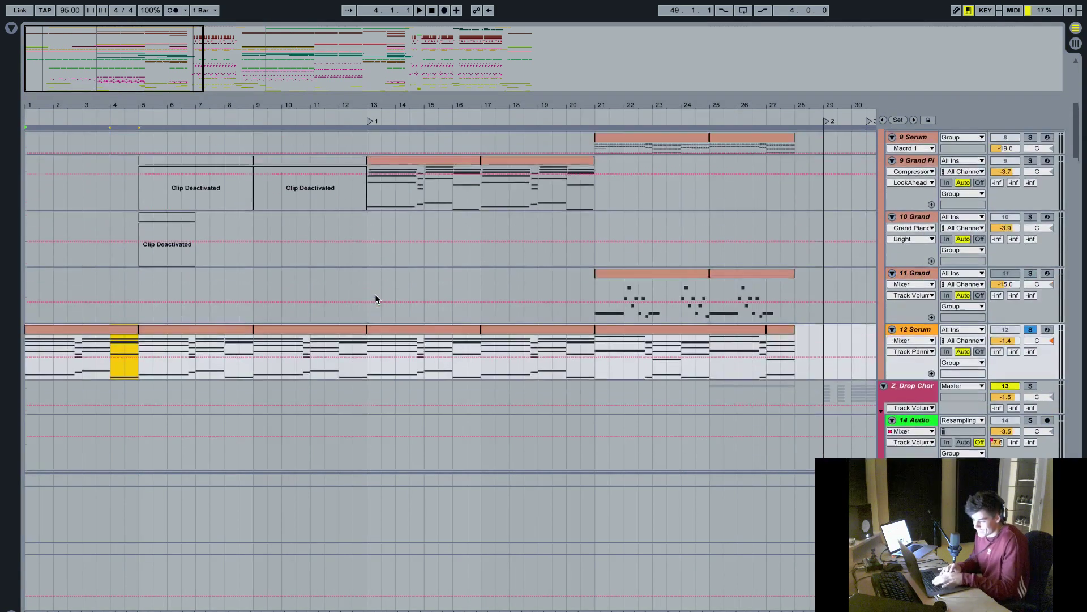
left_click(134, 228)
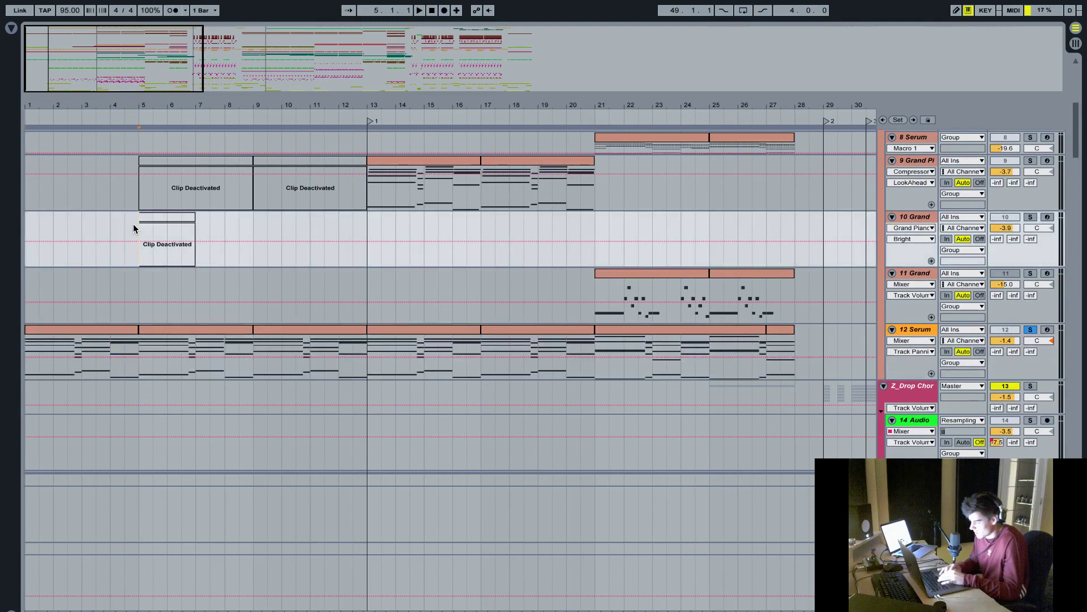
- Solo the 36 Audio track in the drop vocal group and play its Wildfire Getaway acapella chops from bar 1 to about bar 3
scroll(111, 252, "down", 20)
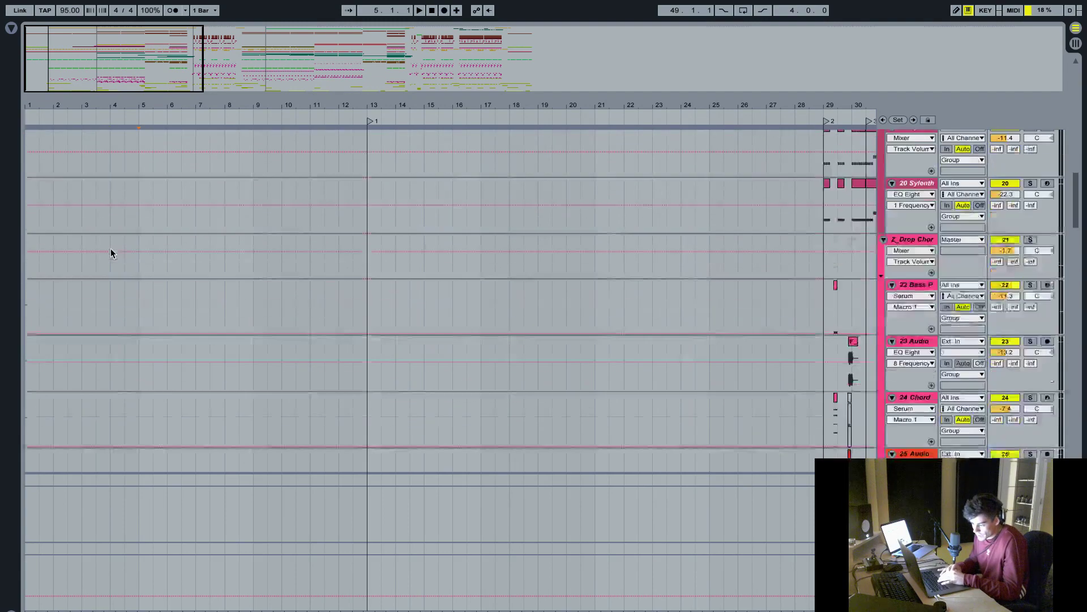
scroll(111, 249, "down", 20)
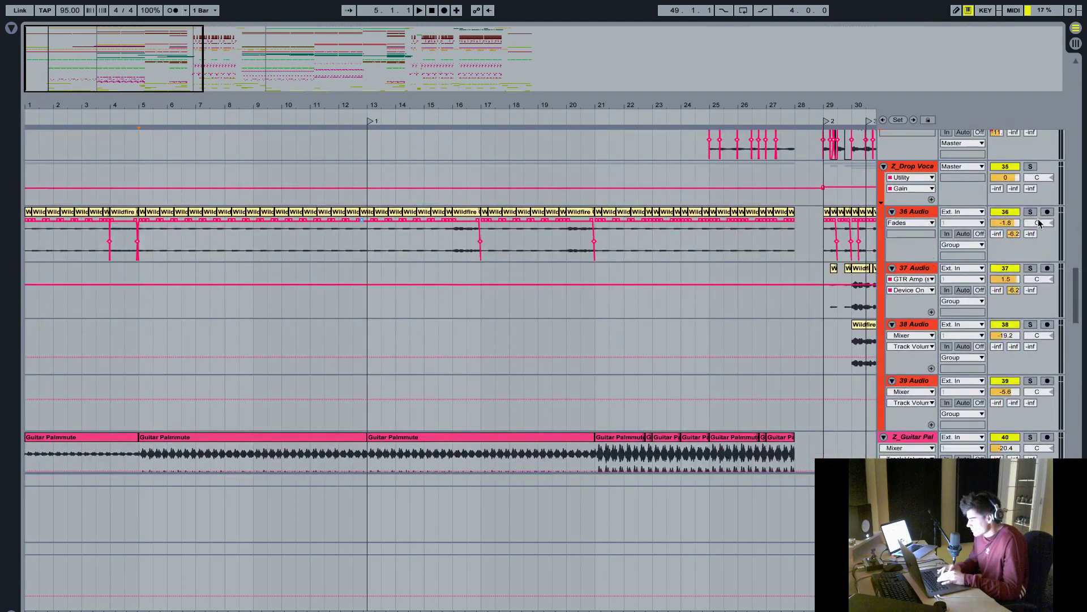
left_click(1030, 211)
left_click_drag(63, 105, 56, 220)
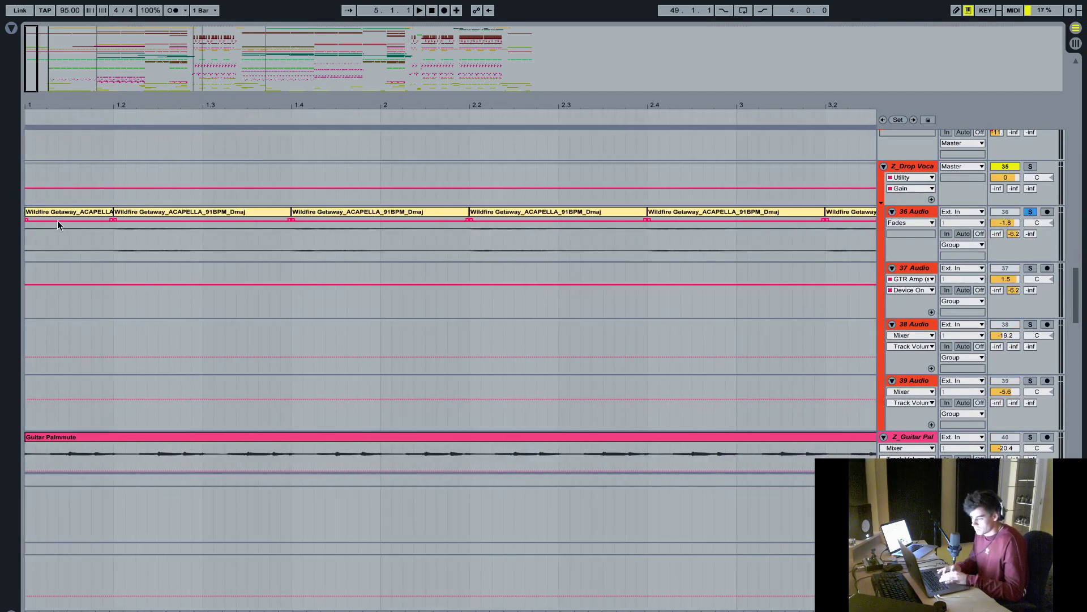
left_click(49, 212)
key("space")
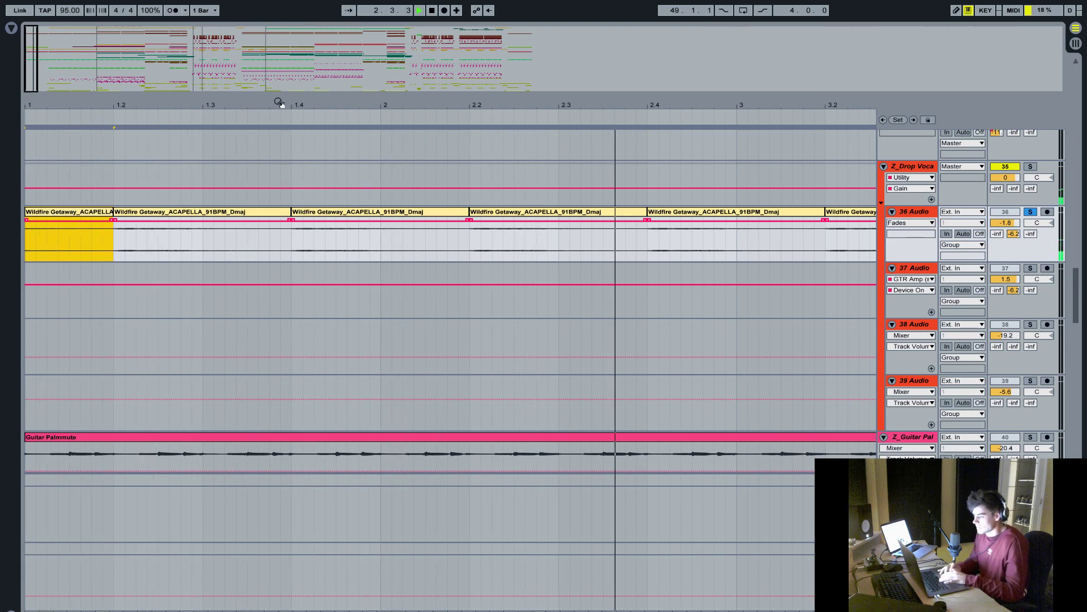
left_click_drag(279, 104, 216, 258)
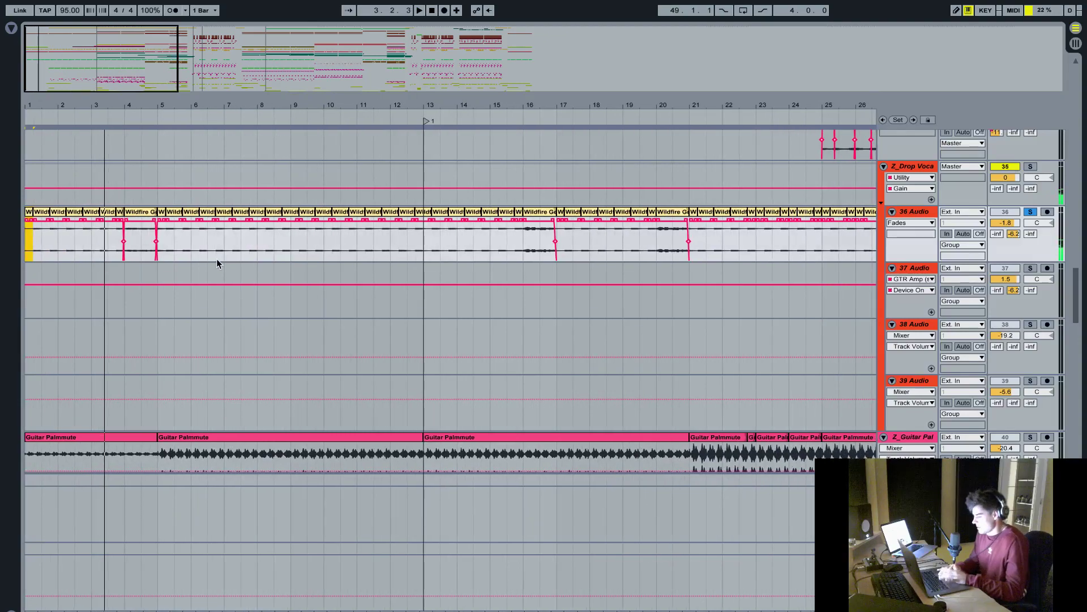
- Look over the intro's arrangement through the Z_Drums tracks down to Z_FX and back up to Z_VOX
scroll(217, 263, "up", 5)
scroll(217, 260, "down", 20)
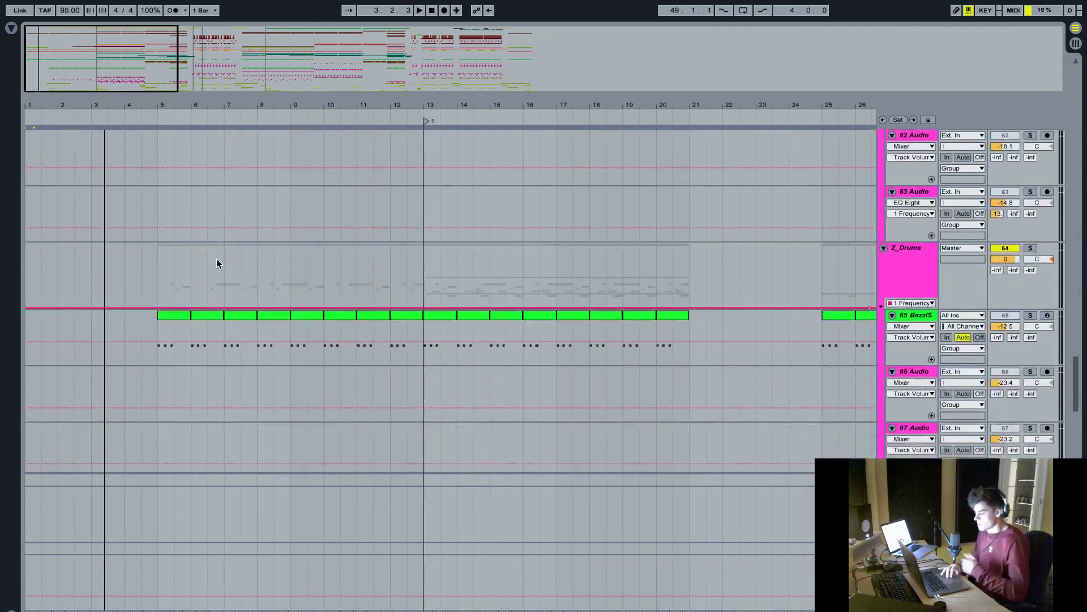
scroll(217, 263, "down", 3)
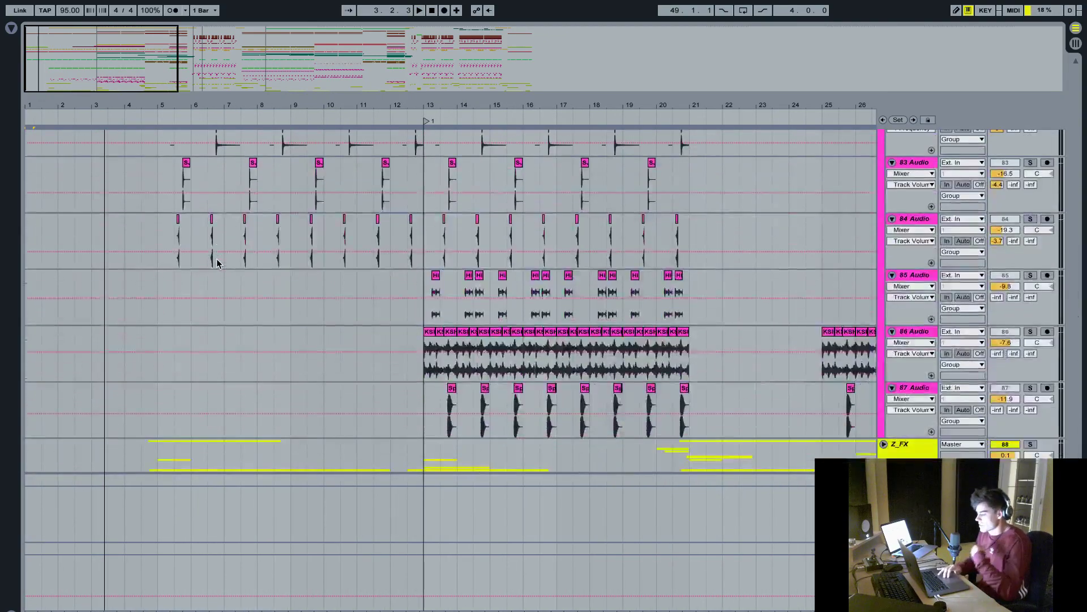
scroll(217, 263, "up", 20)
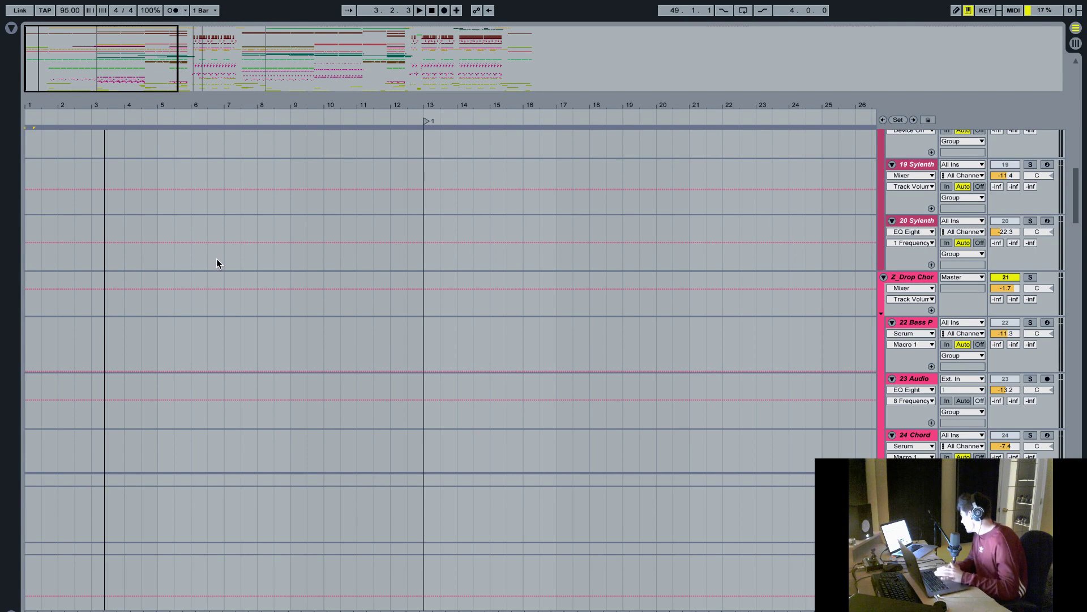
scroll(198, 256, "up", 15)
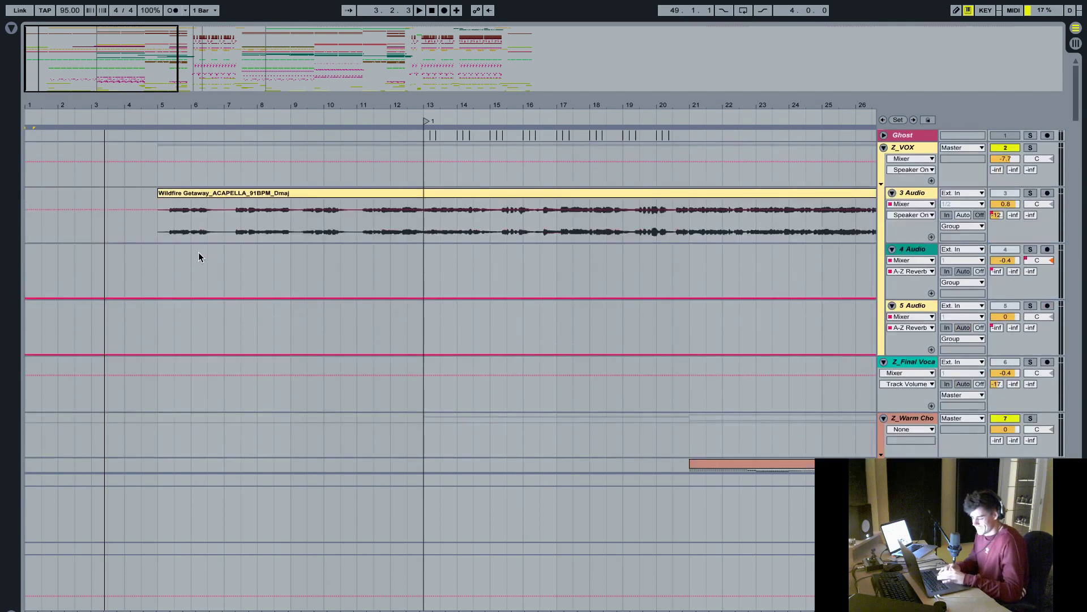
scroll(199, 258, "down", 15)
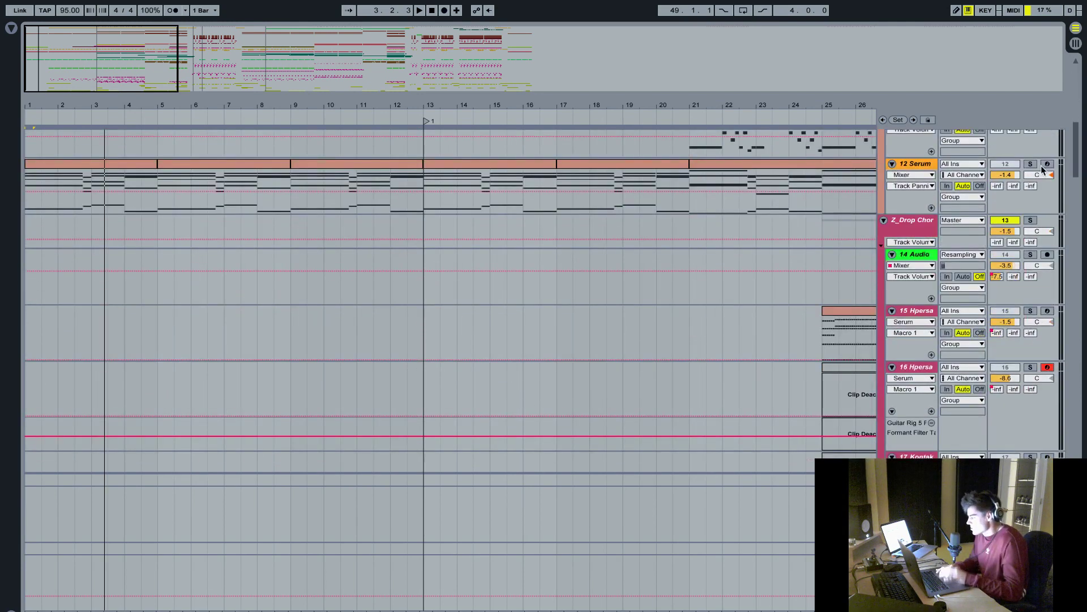
- Clear the track solo and play the full intro from bar 1 to about bar 7, following the tracks down to the Z_Drums group
left_click(1030, 163)
left_click(25, 179)
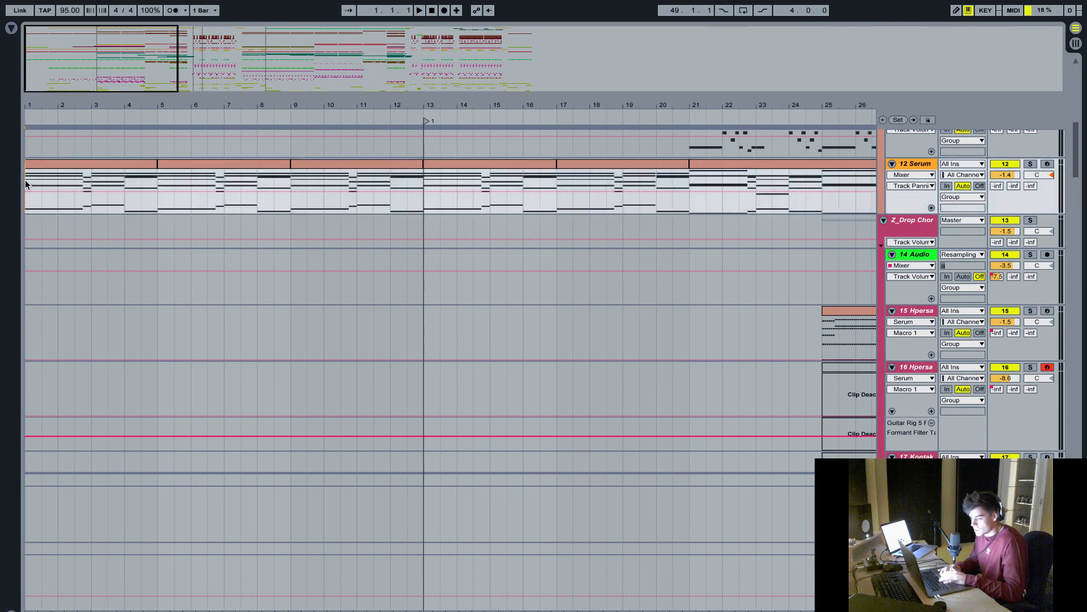
key("space")
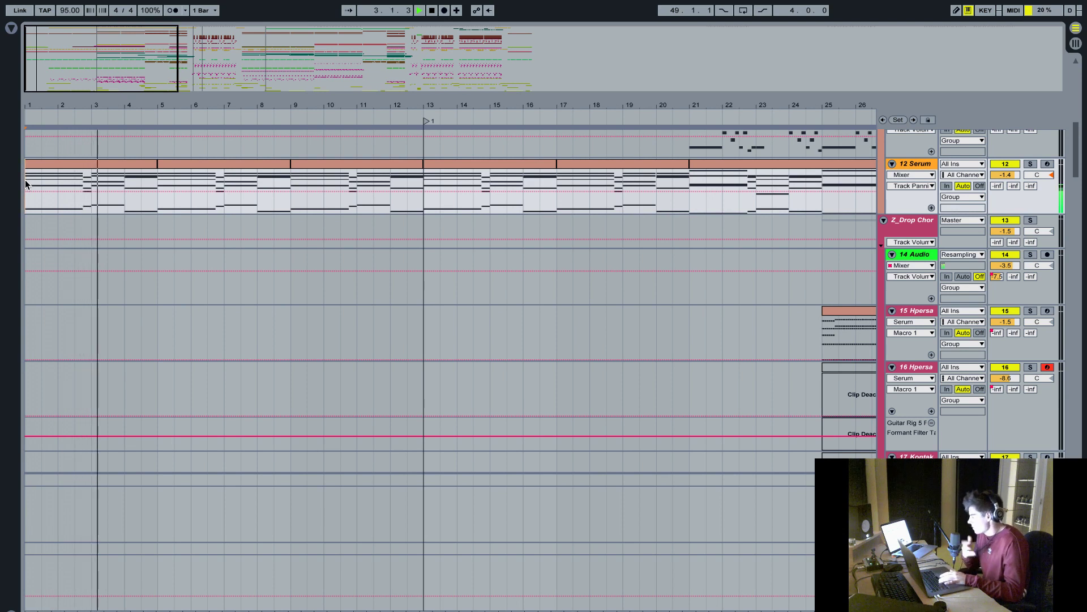
left_click(167, 273)
left_click(184, 273)
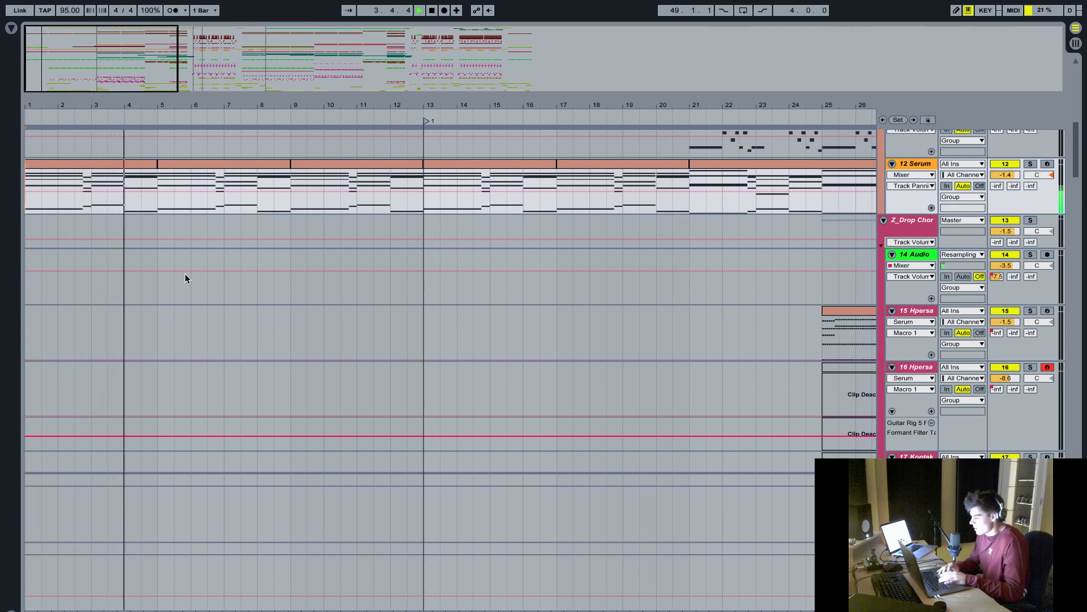
scroll(185, 274, "down", 10)
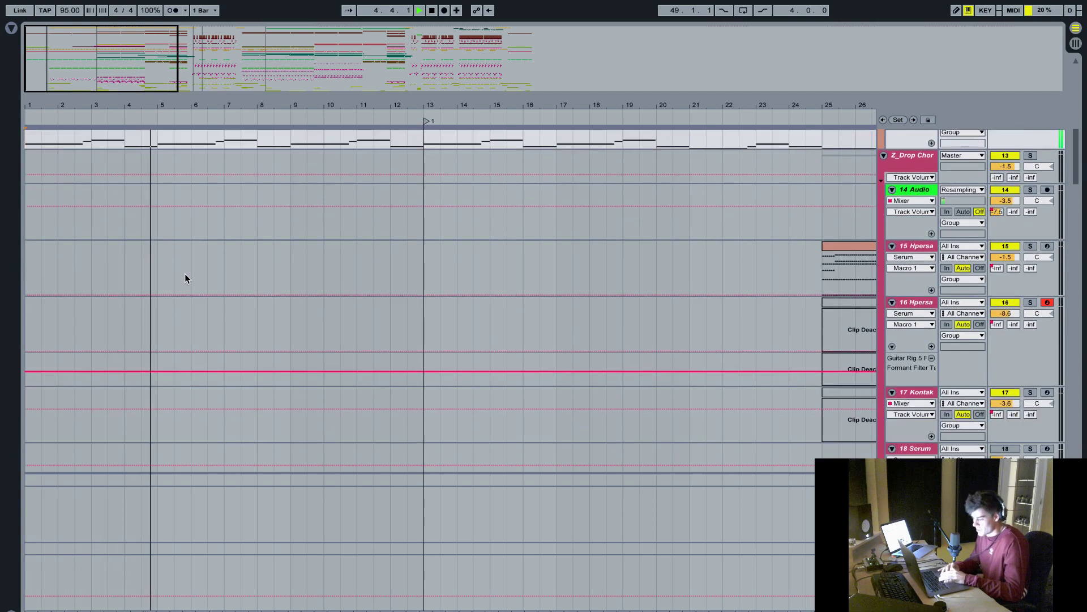
scroll(185, 277, "down", 10)
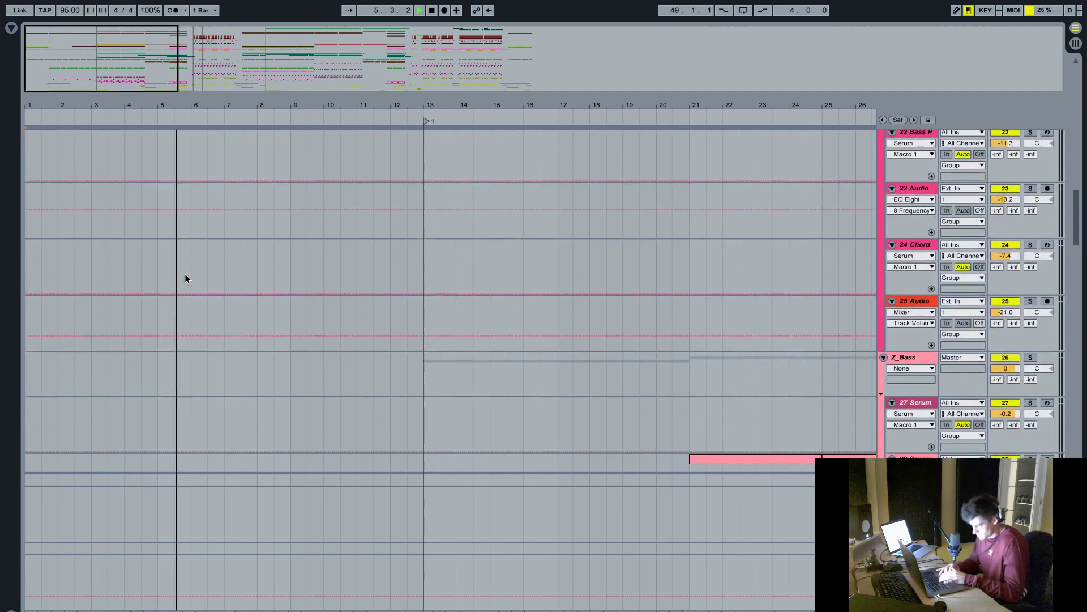
scroll(185, 278, "down", 15)
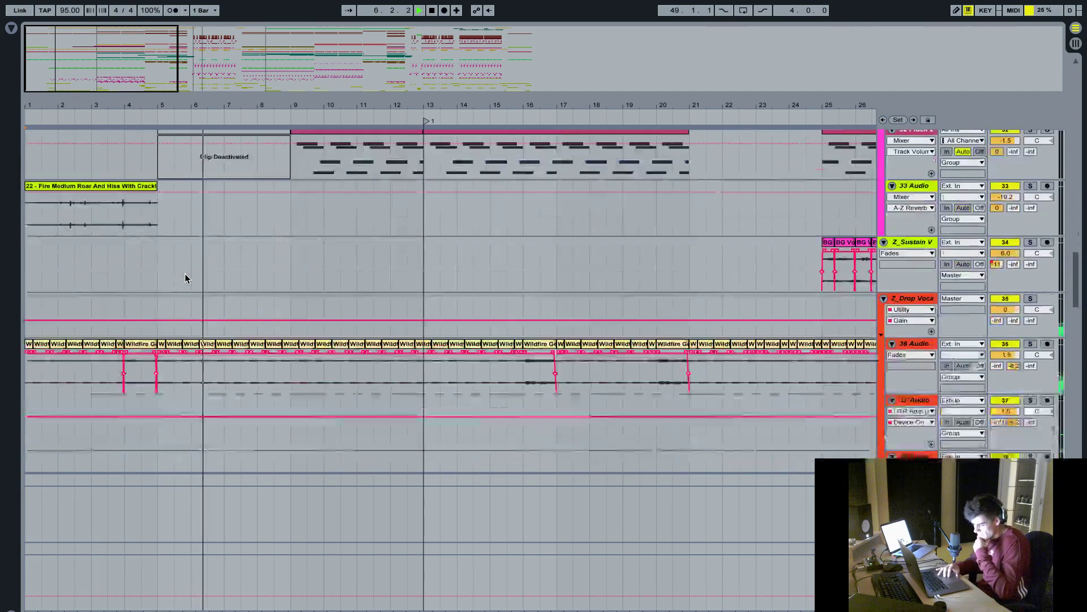
scroll(185, 277, "down", 10)
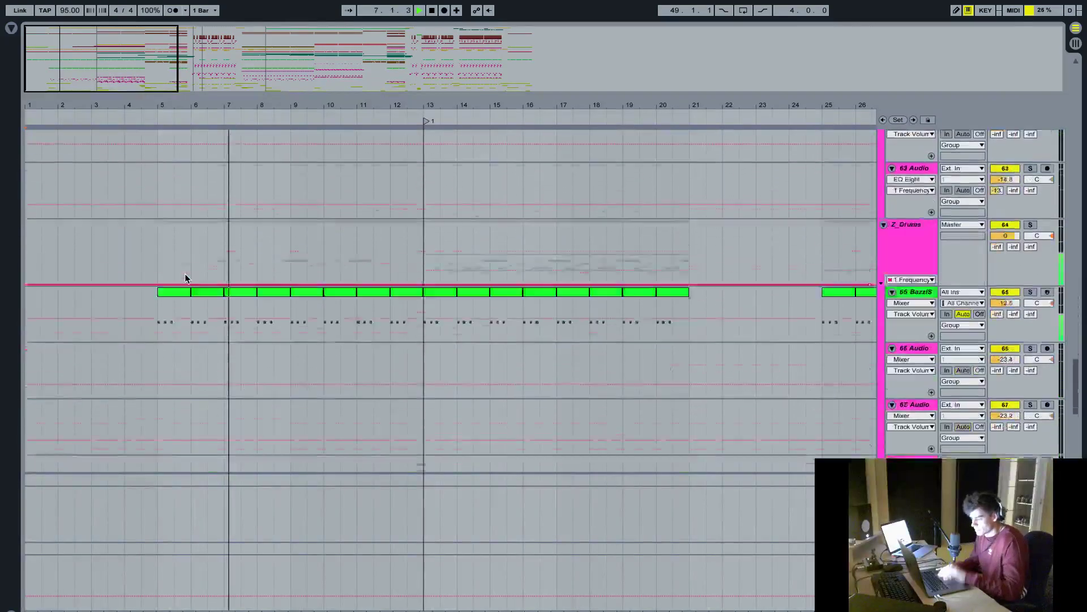
key("space")
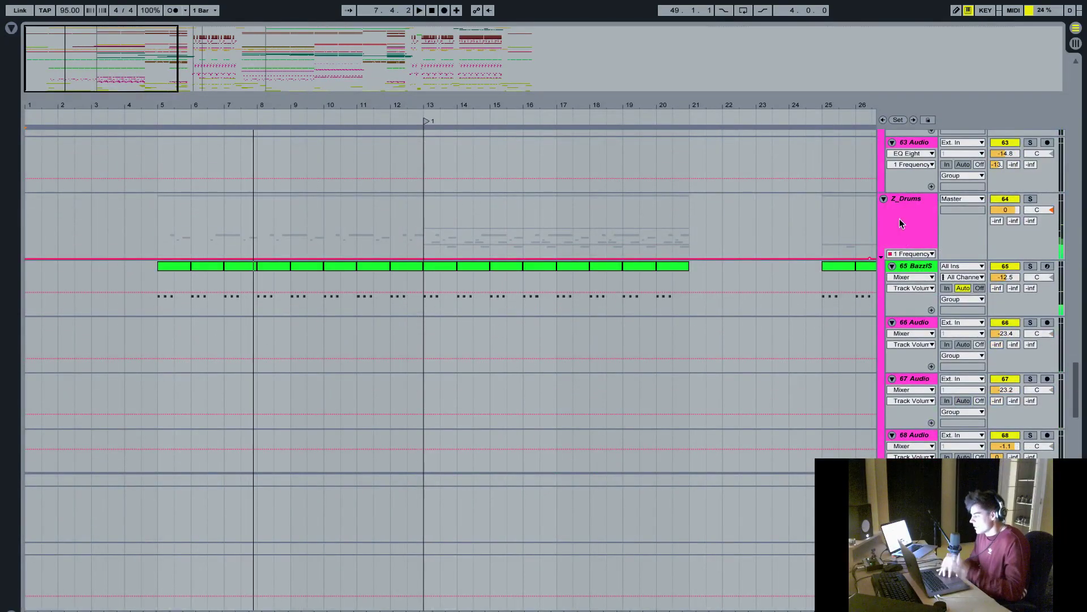
- Place the insert marker at bar 5 on the Z_Drums group and solo the group
left_click(156, 225)
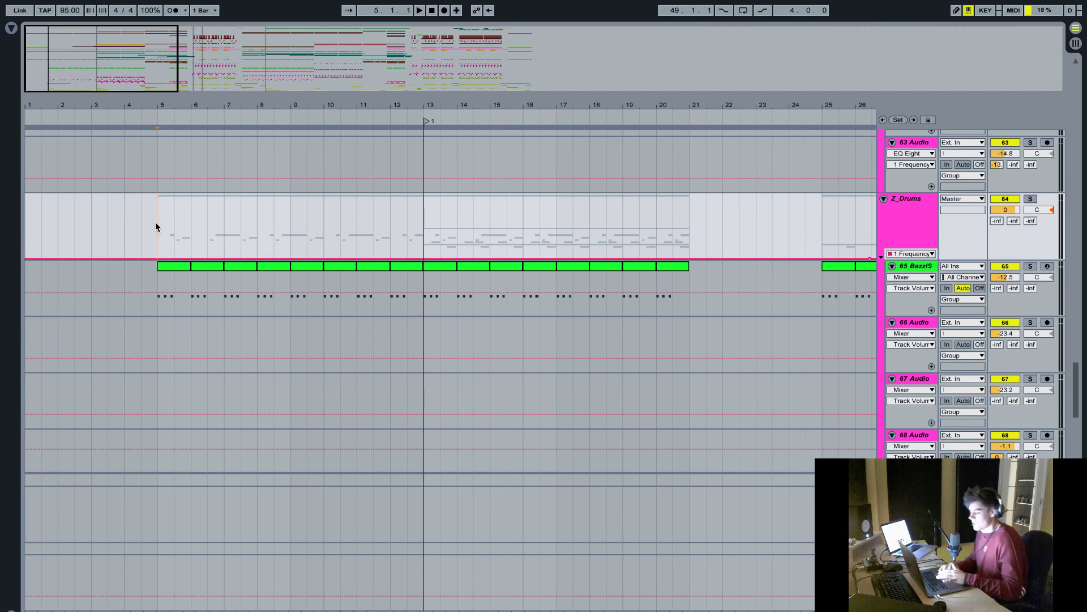
left_click(1030, 199)
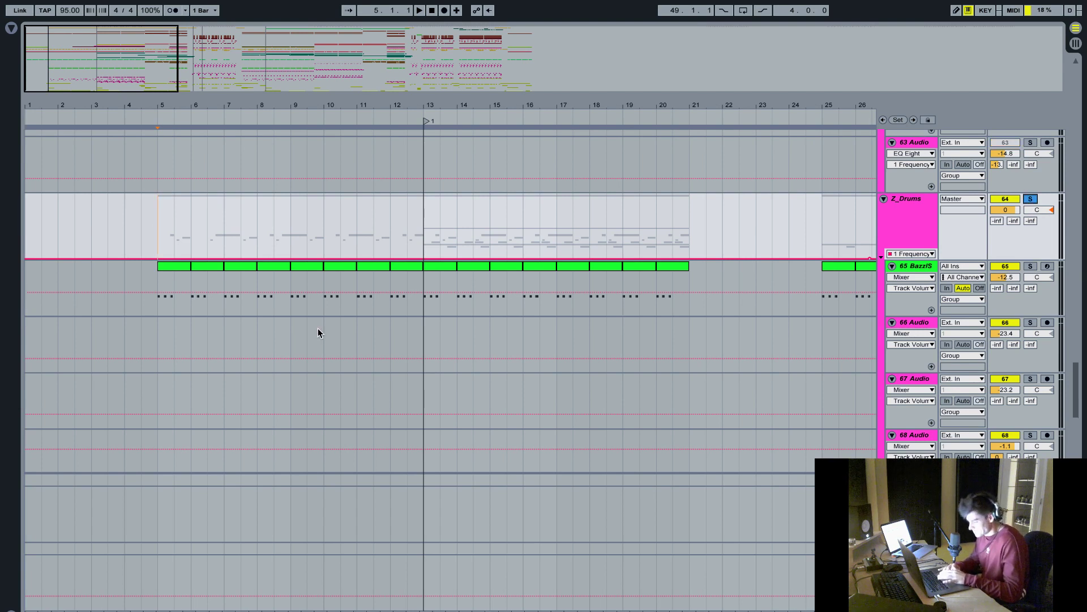
scroll(318, 328, "down", 1)
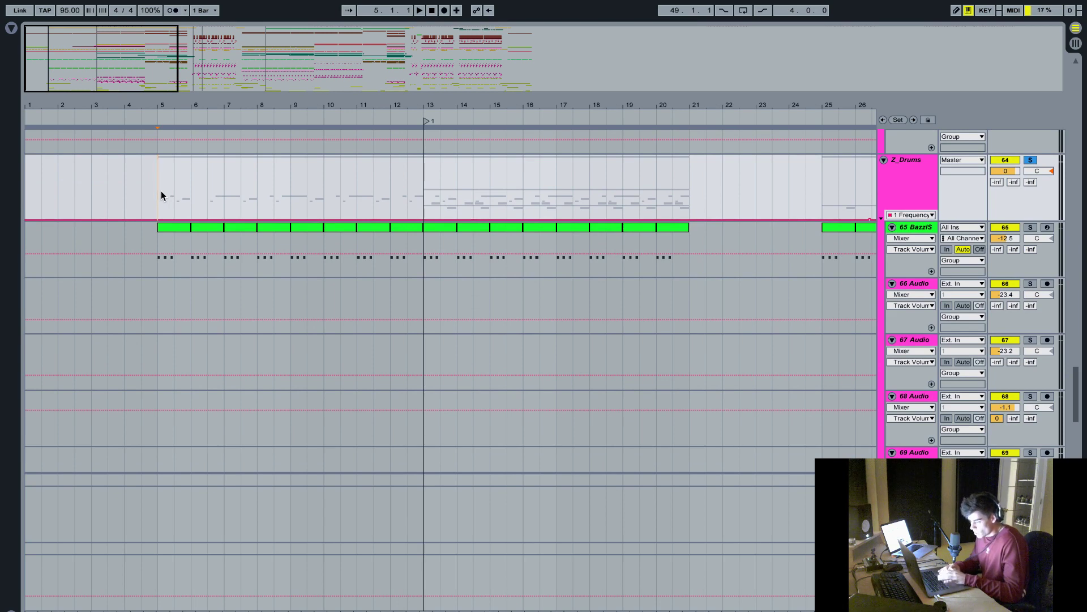
- Play the soloed Z_Drums group from bar 5 to about bar 8, following its tracks down to the rim and snap clips
key("space")
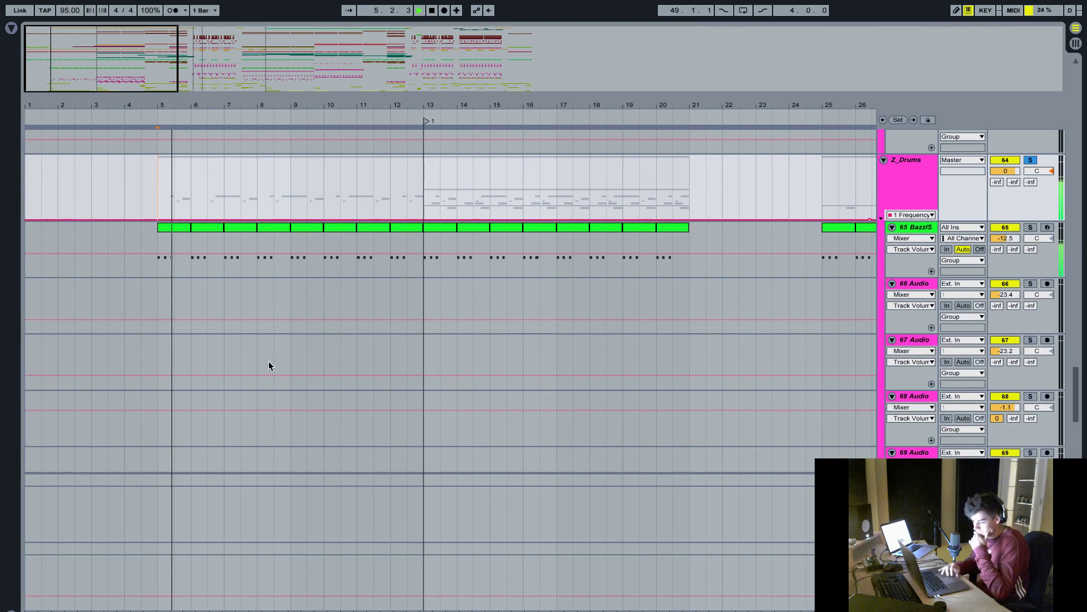
scroll(269, 363, "down", 20)
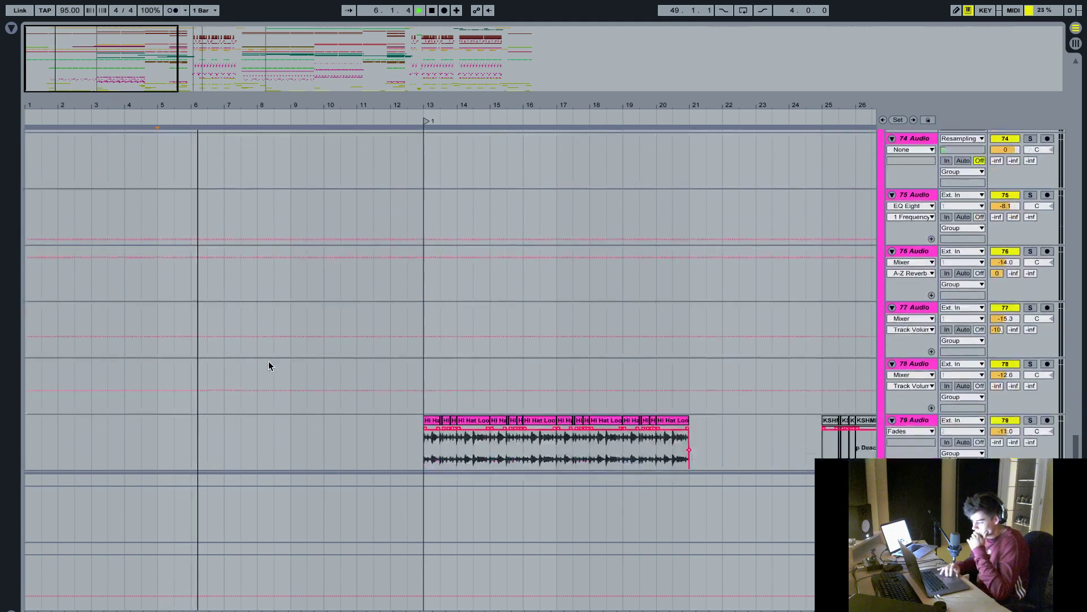
scroll(268, 365, "down", 2)
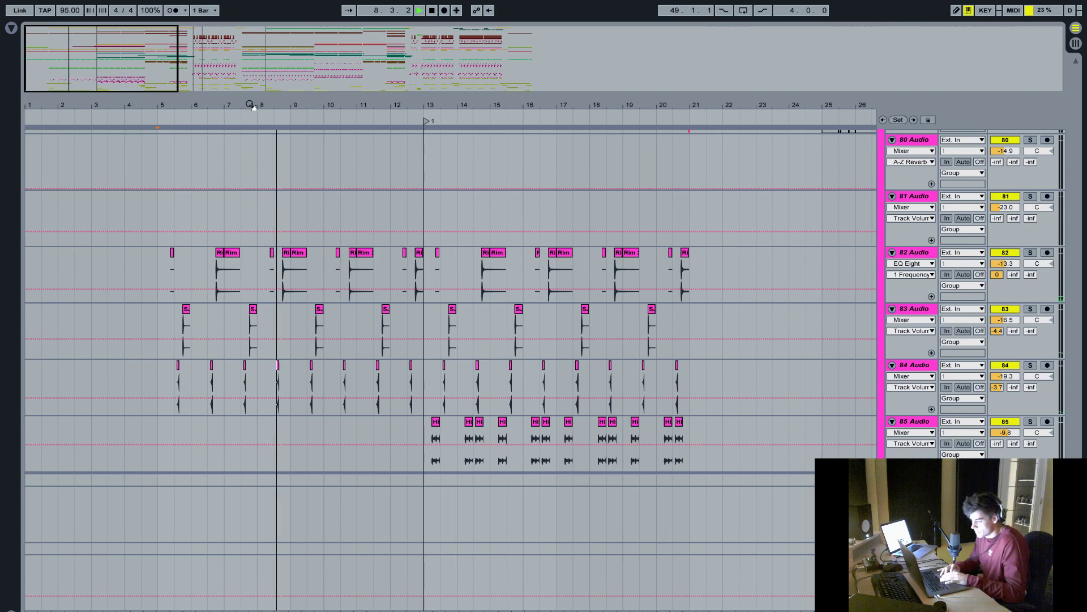
key("space")
- Take a closer look at the SJ Snap 2 clip at 7.4 and select the Rim 3 clip at 8.4
left_click_drag(249, 104, 456, 335)
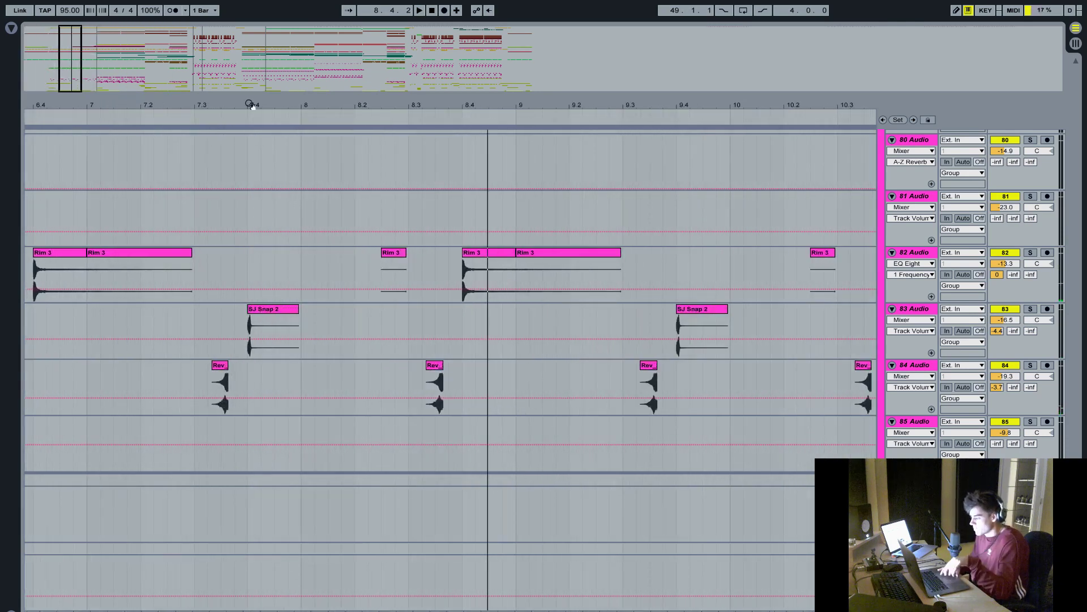
left_click(287, 309)
left_click(488, 251)
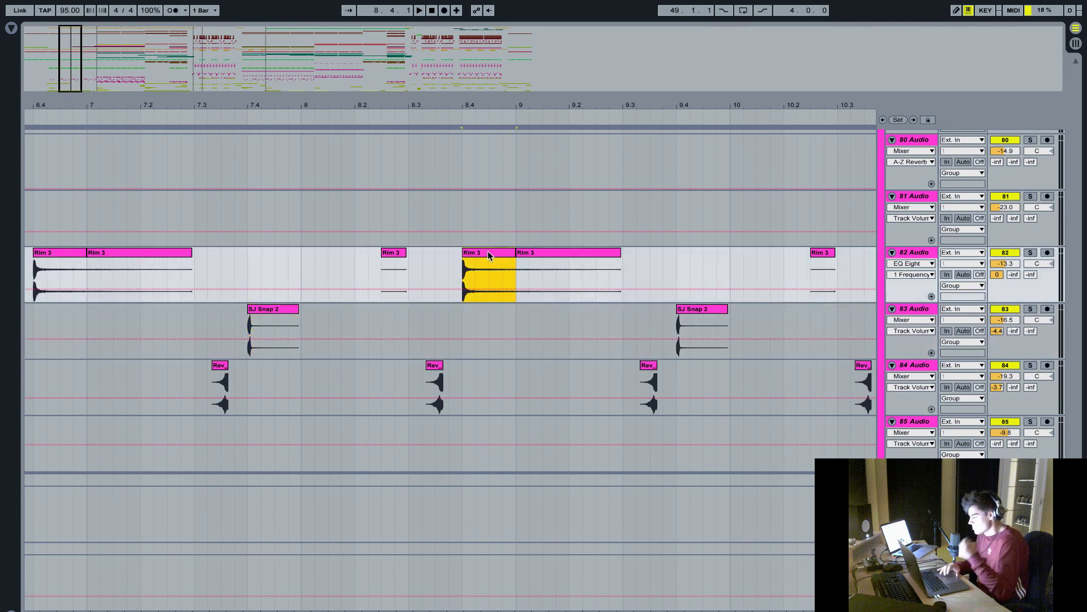
- Solo the 84 Audio track and play its reversed clip just after 8.3, stopping at 8.4
left_click(426, 391)
left_click(1030, 366)
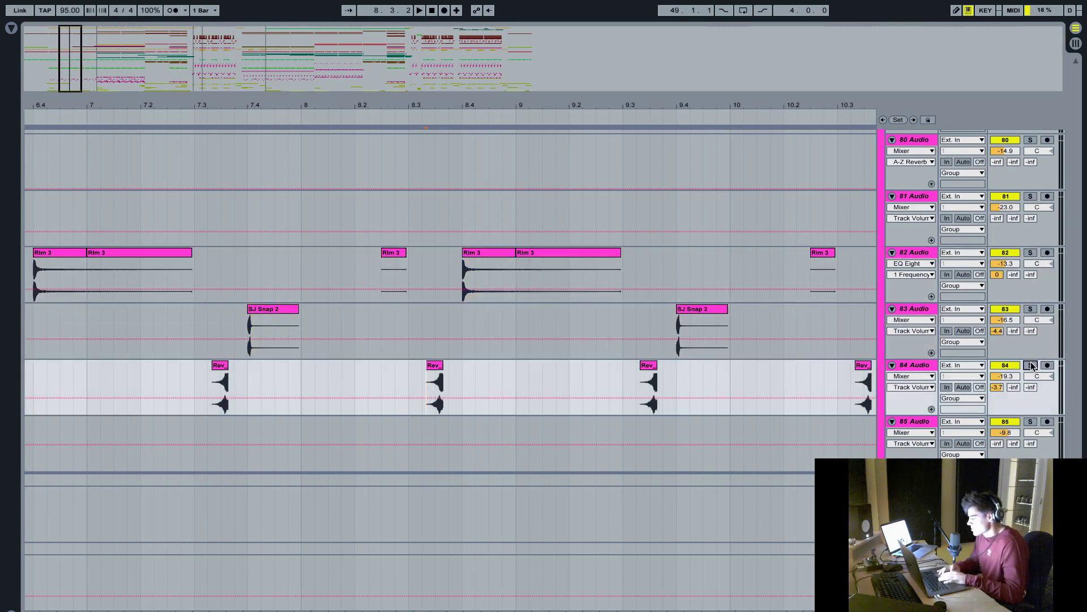
key("space")
key("space")
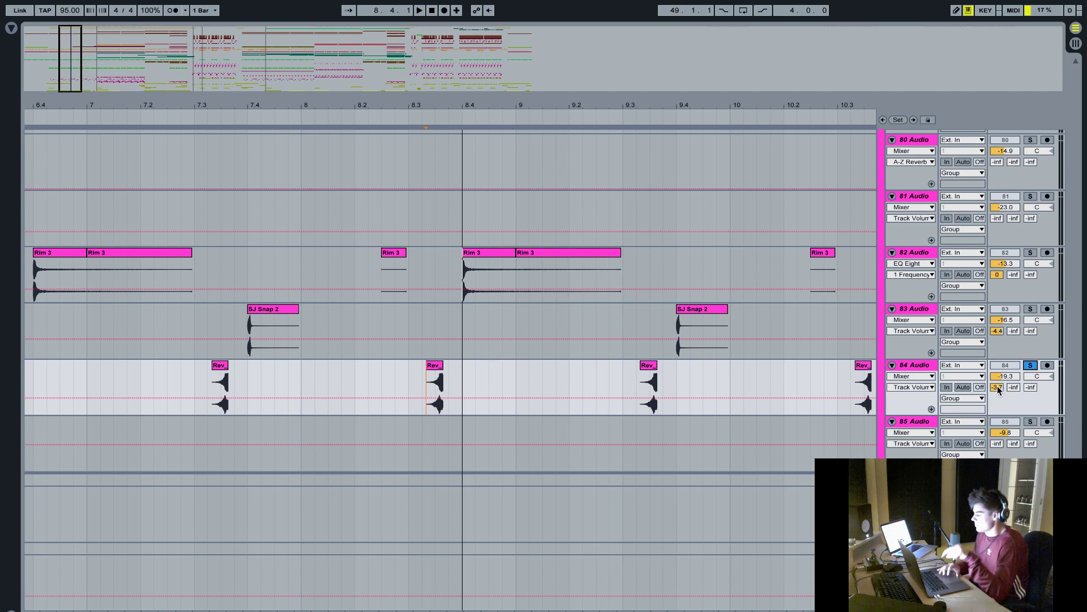
- Examine the ValhallaVintageVerb settings on the A Z_Reverb return track, closing the plugin window and device view when done
left_click(912, 479)
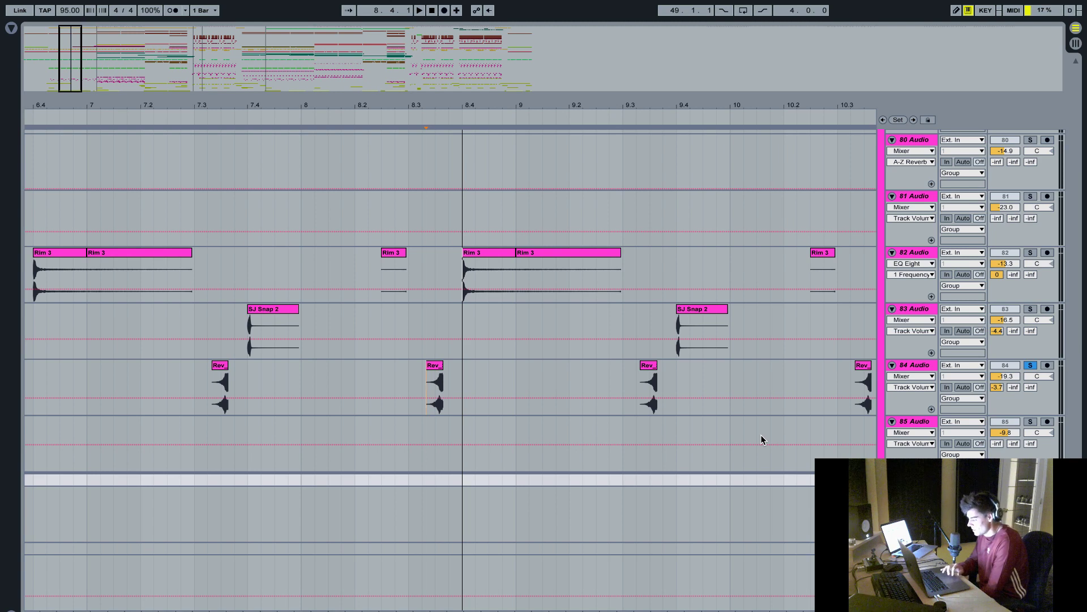
scroll(761, 436, "down", 3)
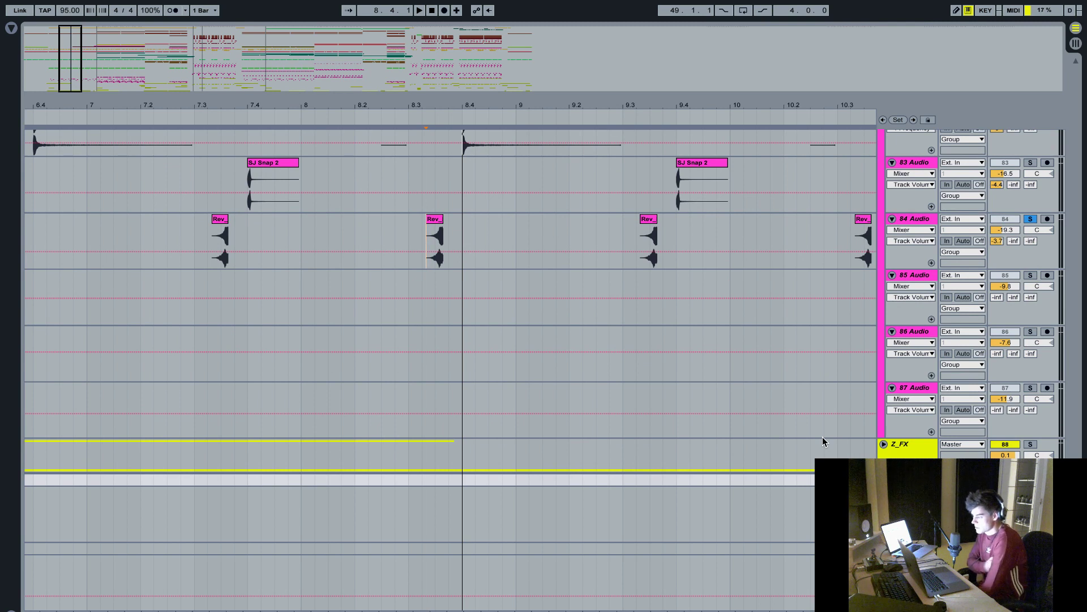
scroll(624, 332, "up", 2)
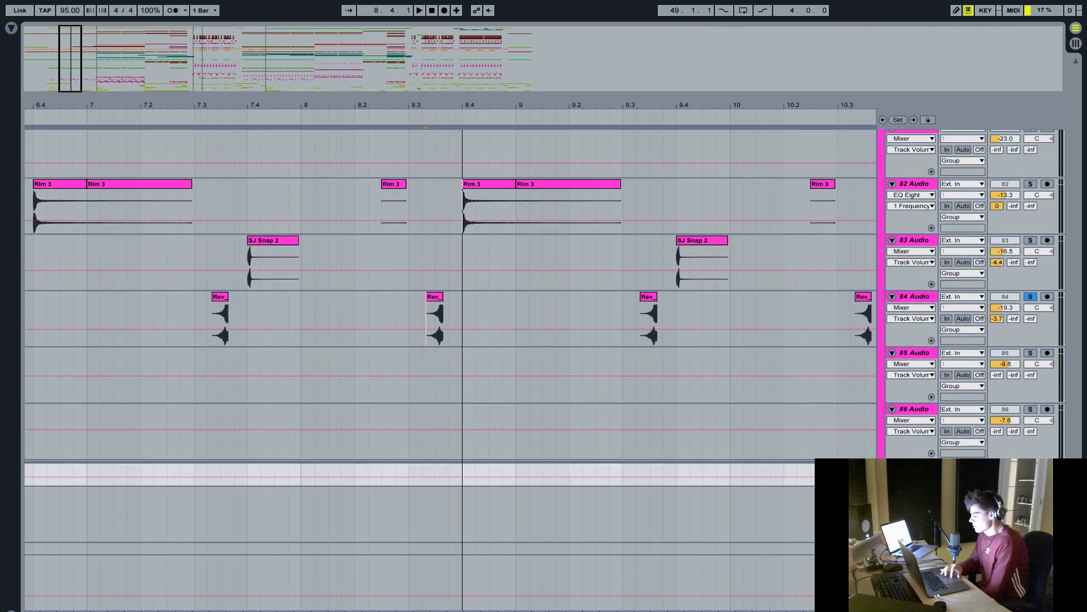
key("ctrl+alt+l")
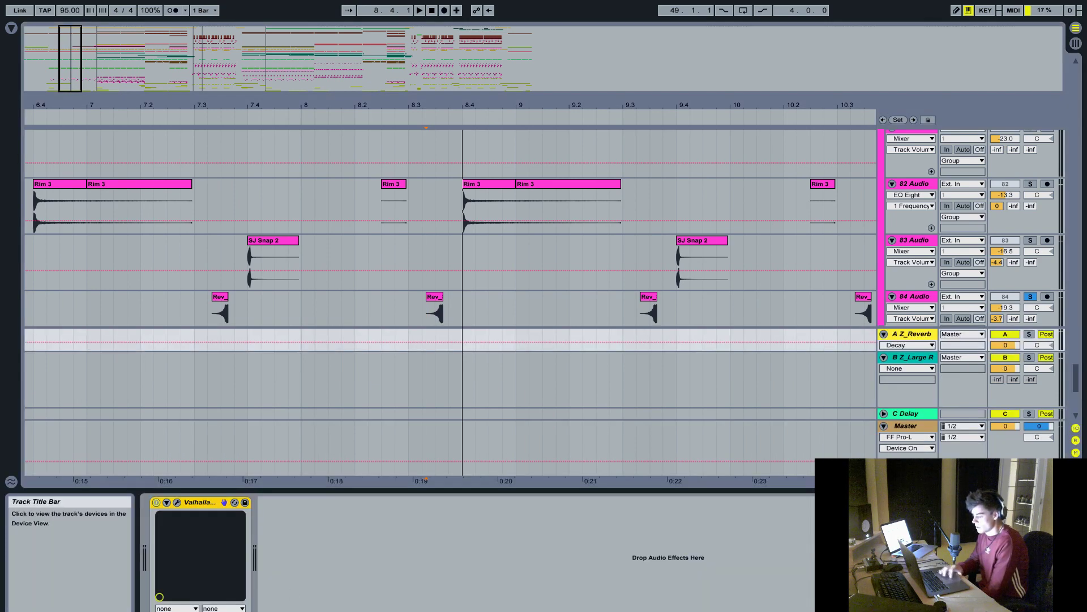
scroll(389, 348, "down", 3)
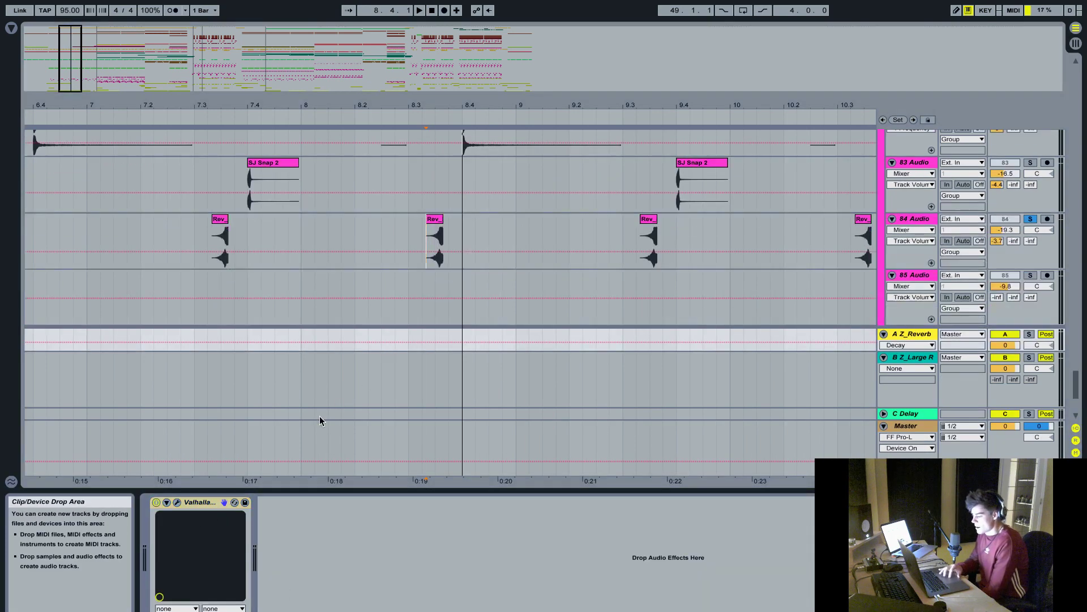
left_click(178, 503)
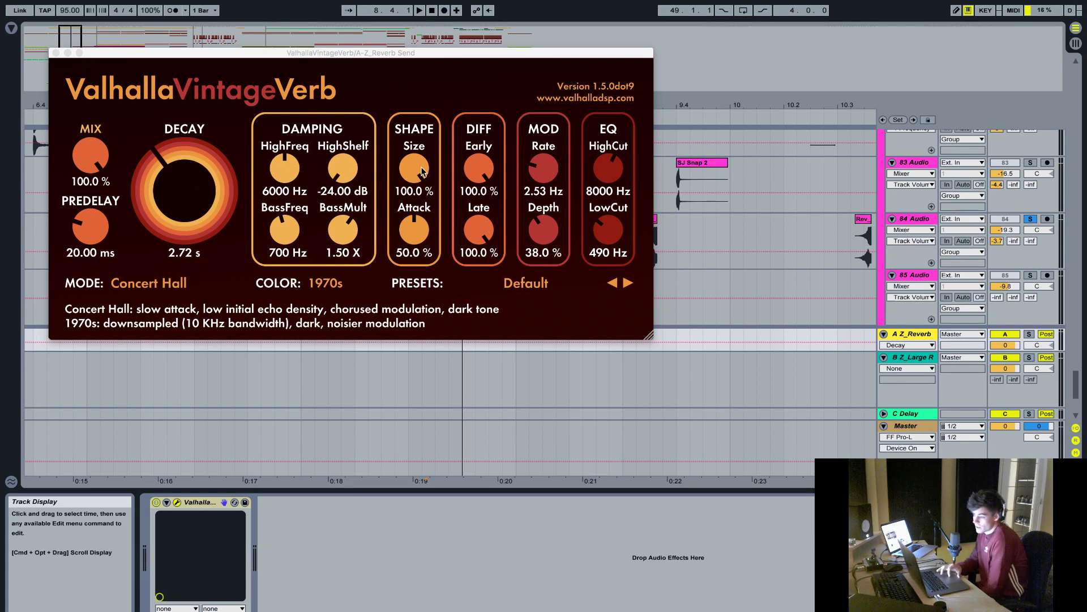
left_click(56, 53)
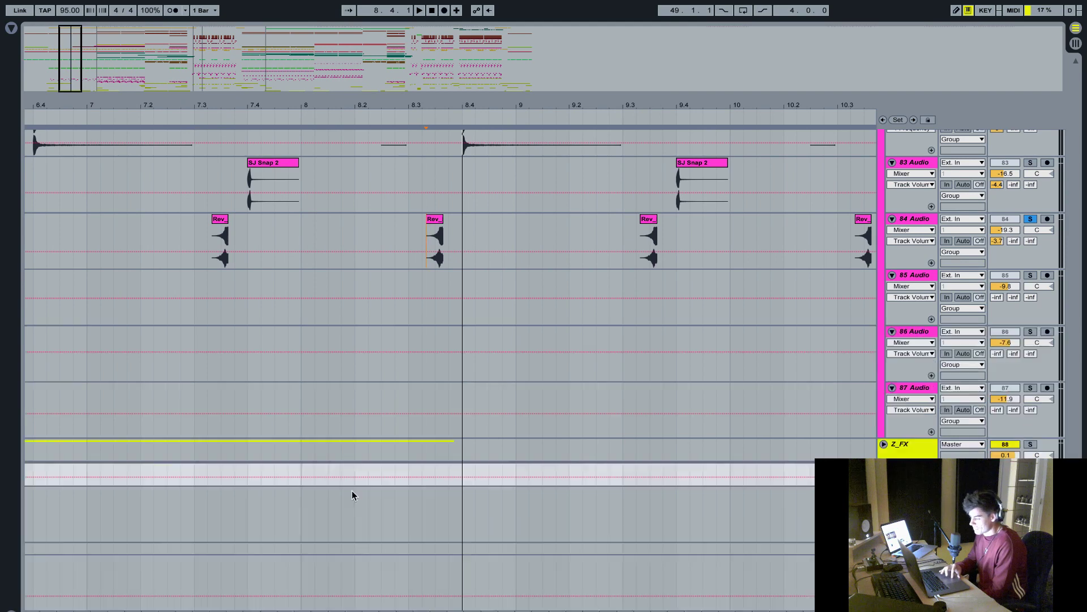
key("ctrl+alt+l")
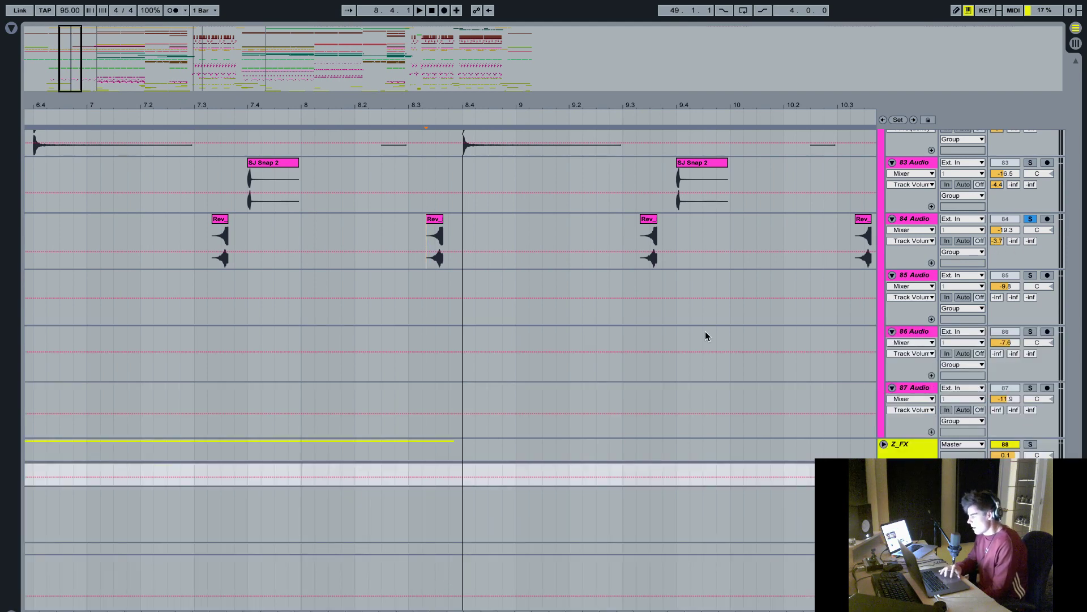
- Return to the top of the Z_Drums group and show the devices of the 65 BazzISM track
scroll(641, 257, "up", 3)
scroll(641, 258, "left", 3)
scroll(642, 262, "up", 2)
scroll(642, 261, "left", 2)
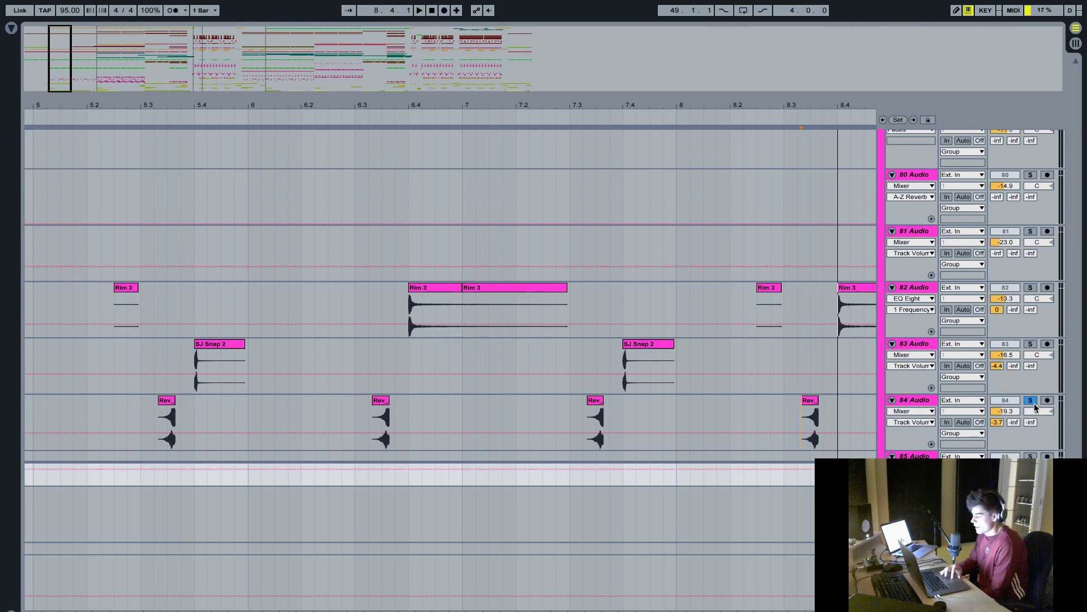
scroll(619, 367, "left", 5)
scroll(619, 367, "up", 2)
scroll(618, 366, "up", 15)
scroll(619, 365, "left", 2)
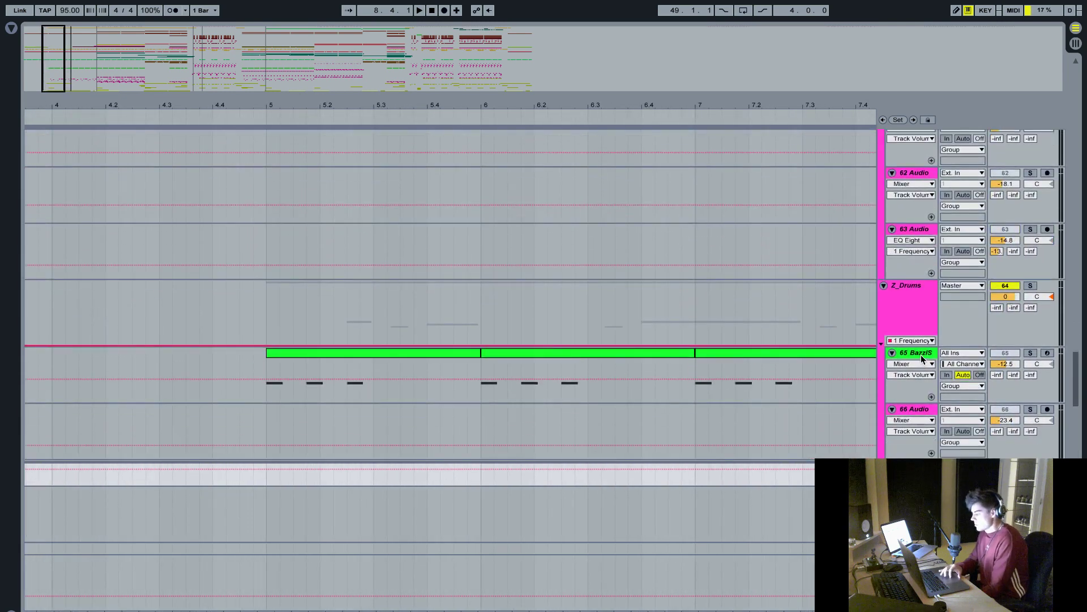
left_click(922, 358)
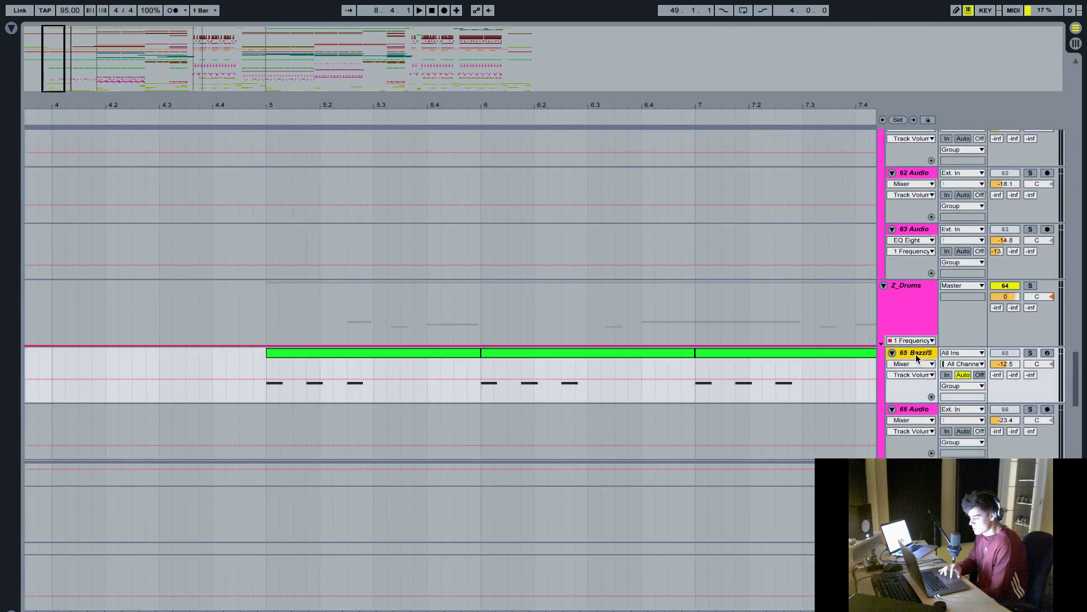
double_click(915, 354)
scroll(632, 356, "down", 3)
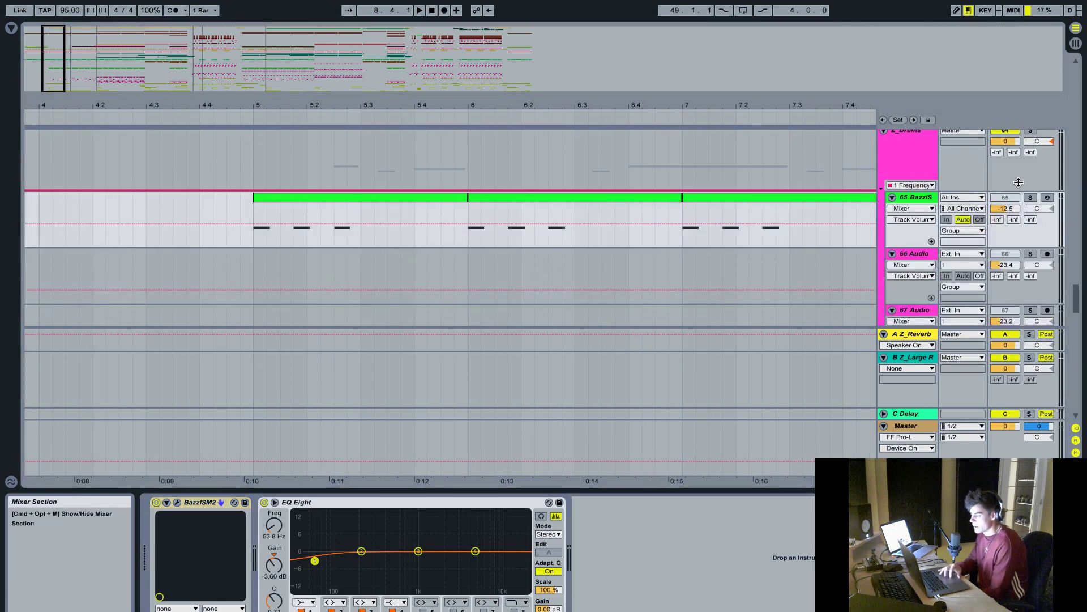
- Solo the 65 BazzISM track and play its kick notes from bar 5 to about 5.3
left_click(1030, 197)
left_click(252, 232)
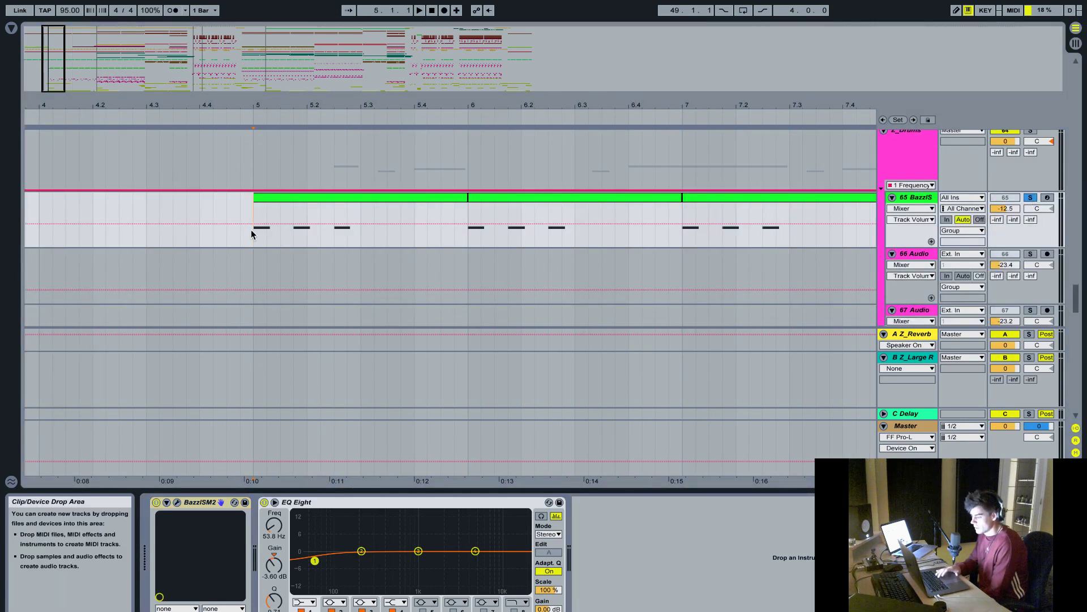
key("space")
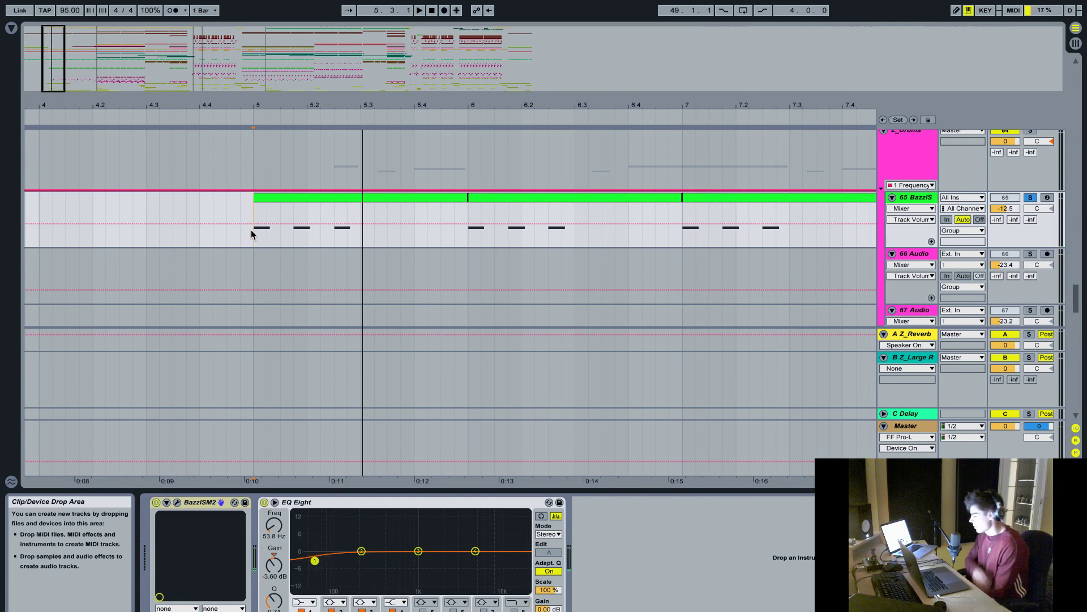
- Examine the BazzISM2 synth's kick settings, closing its window and the device view when done
left_click(177, 502)
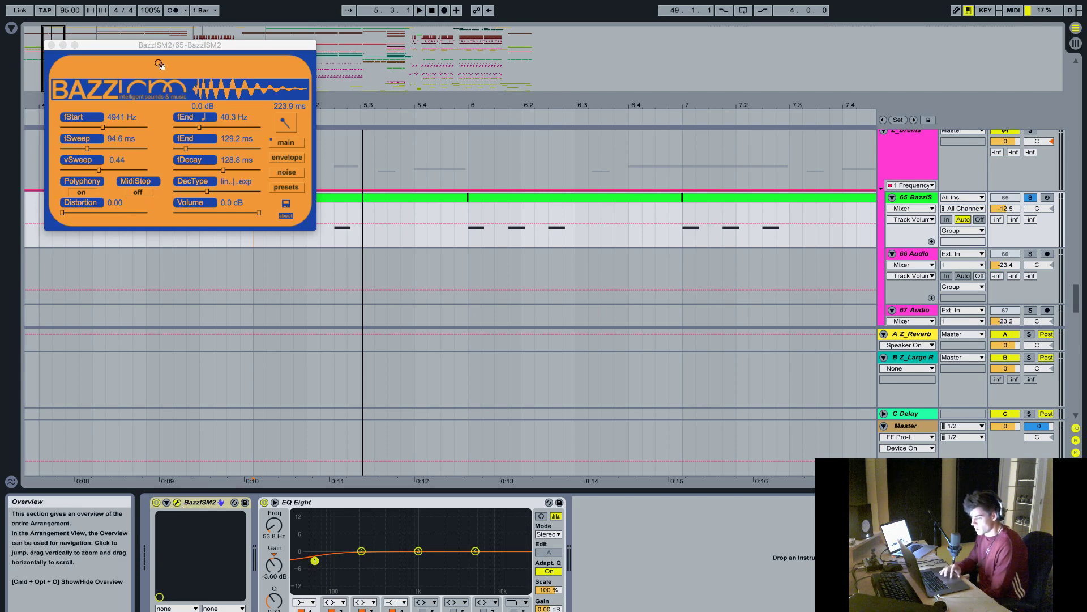
left_click_drag(138, 48, 322, 116)
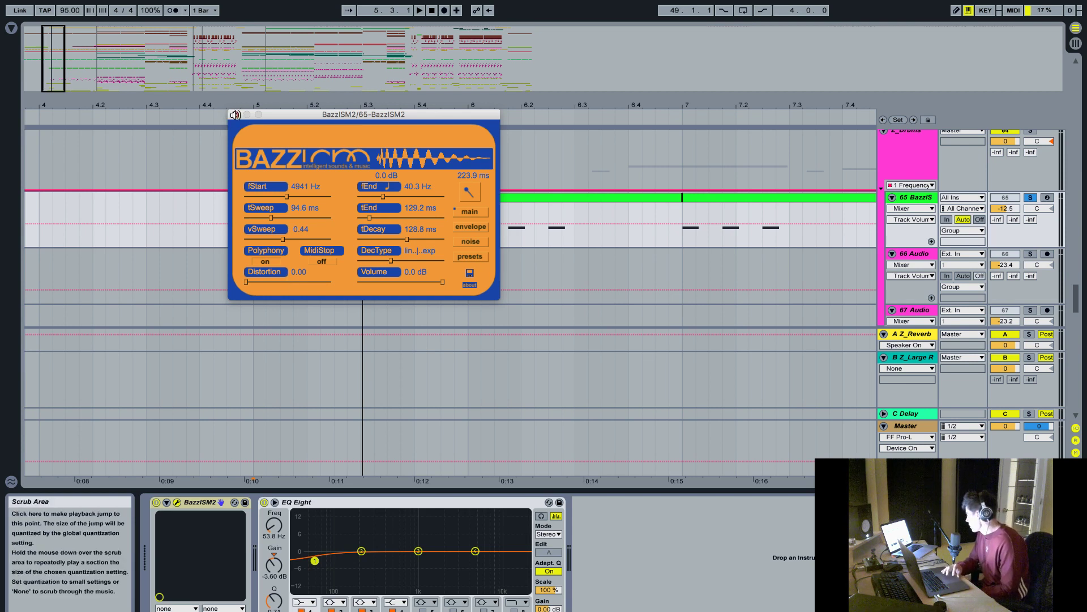
left_click(235, 115)
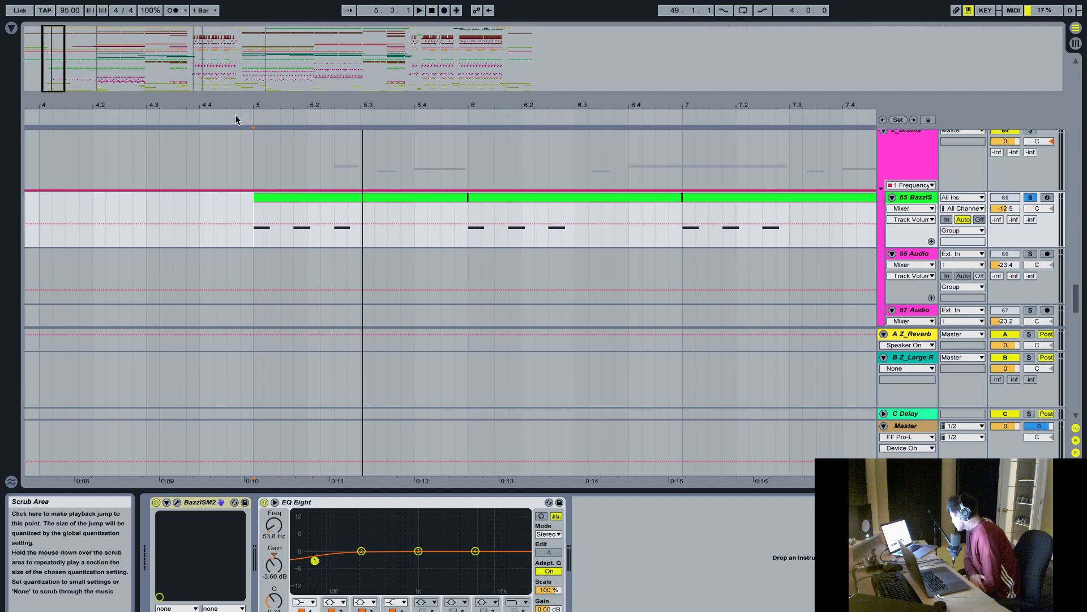
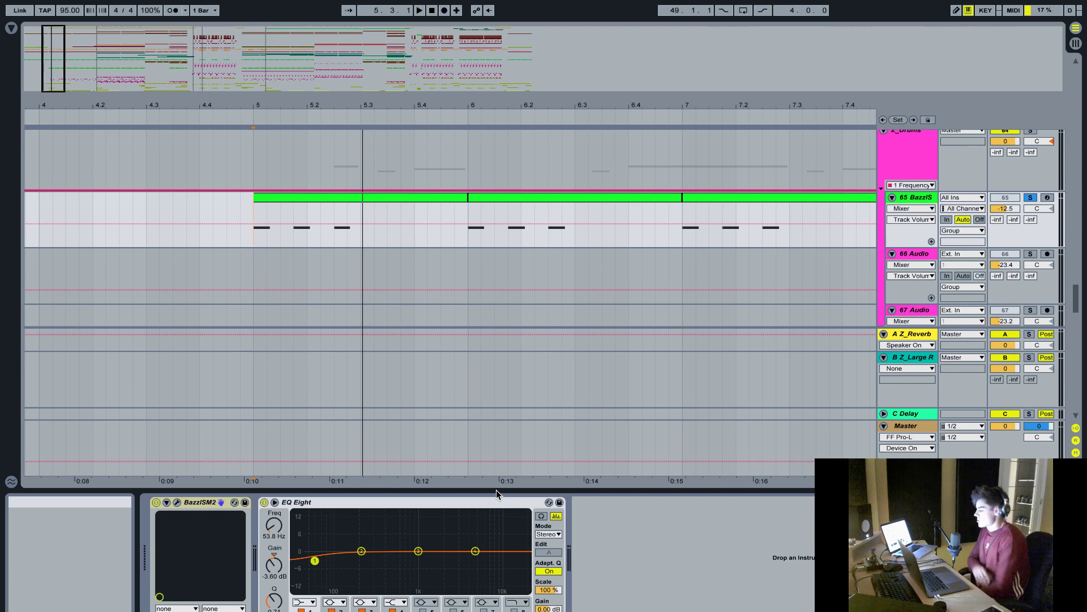
key("super+alt+l")
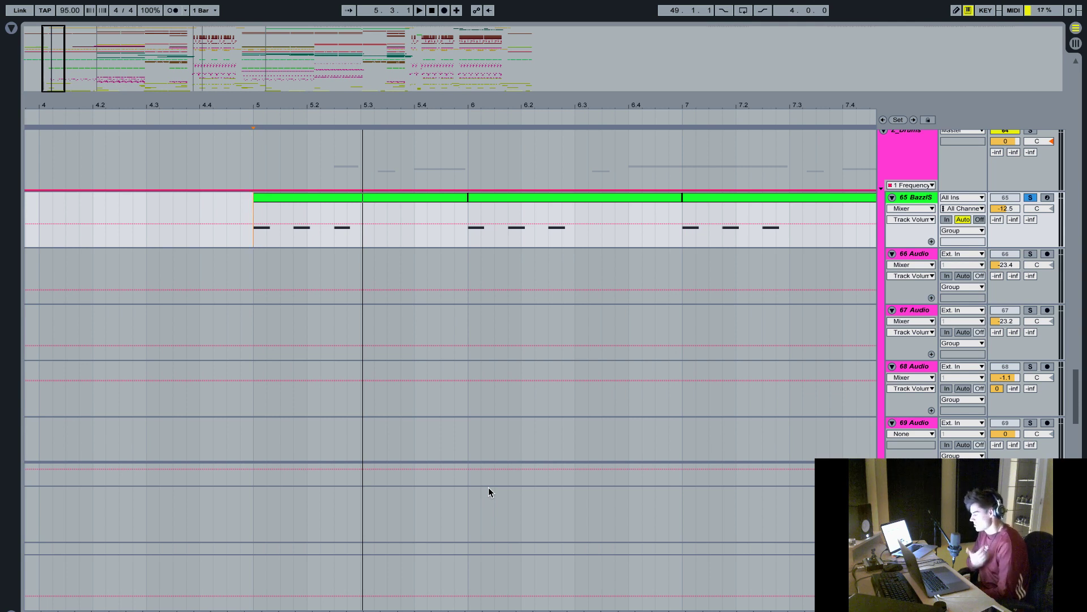
- Look over the 65 BazzISM clips from bar 1 to bar 37 and clear the track's solo
scroll(852, 247, "up", 2)
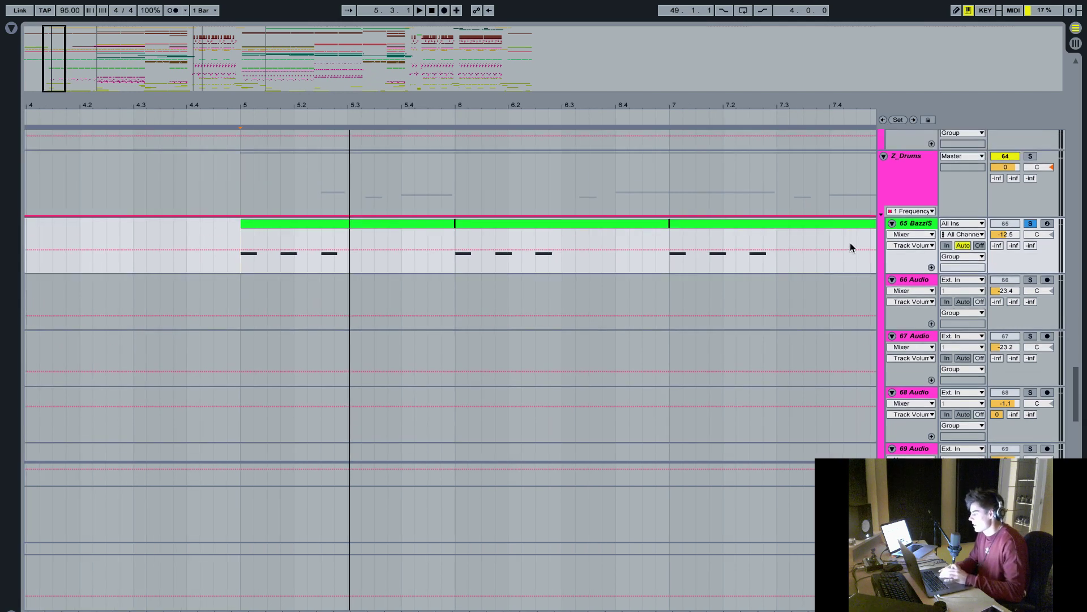
left_click_drag(637, 105, 156, 102)
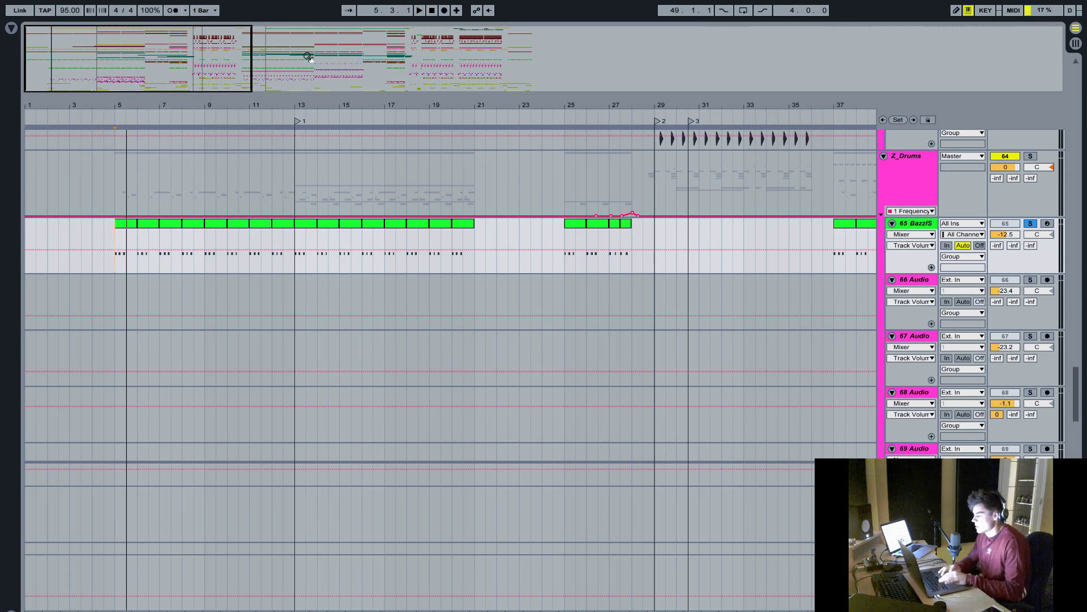
left_click(1030, 224)
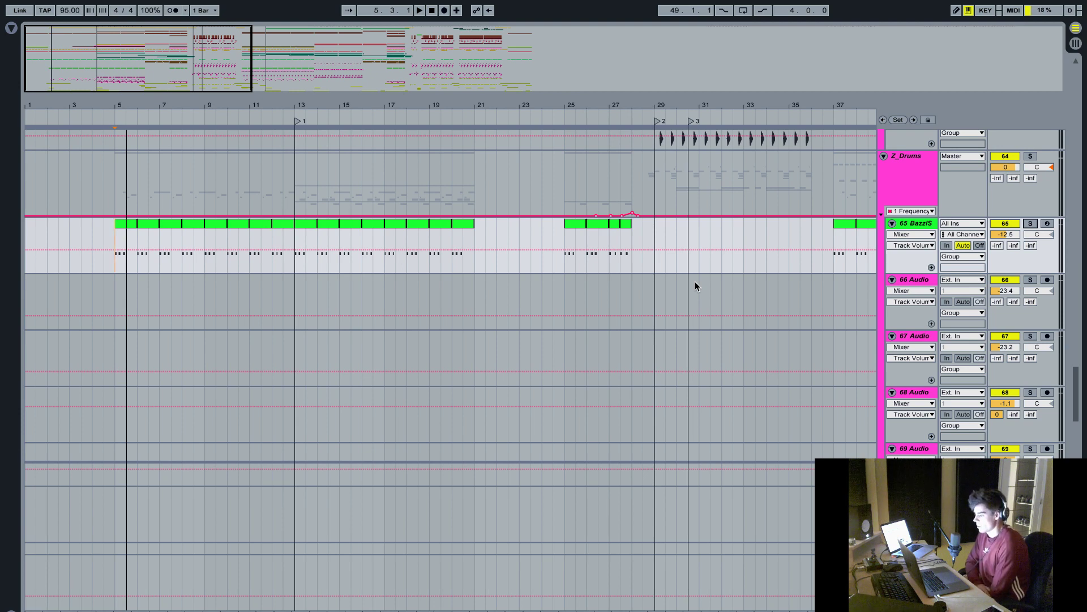
- Play the full mix from about bar 5.3 to 10.2 and find the 32 Pluck 2 track in the Z_Ambience group
scroll(442, 262, "up", 8)
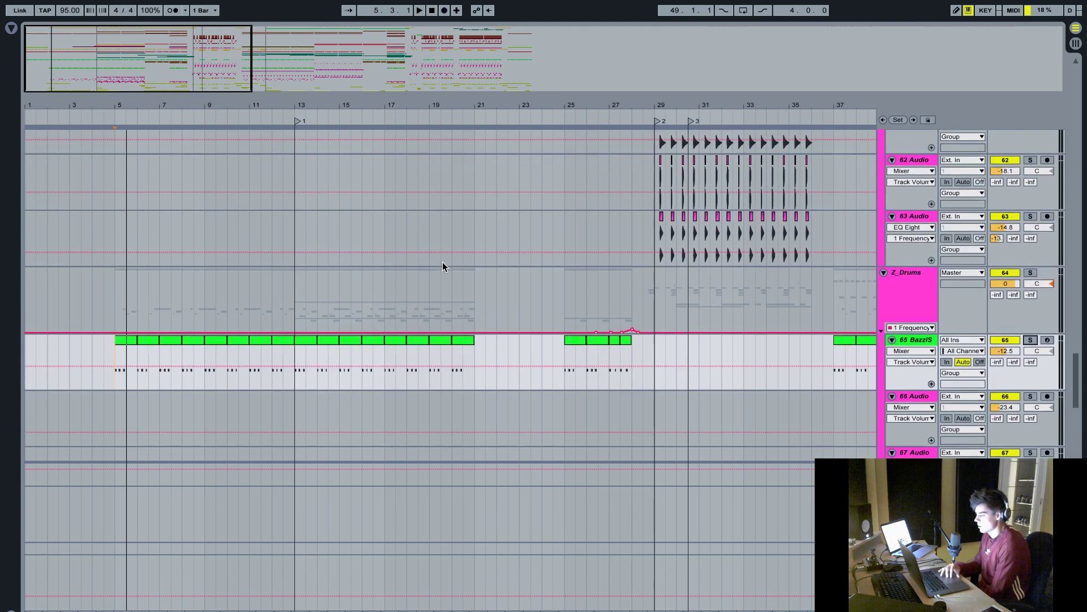
scroll(443, 267, "up", 3)
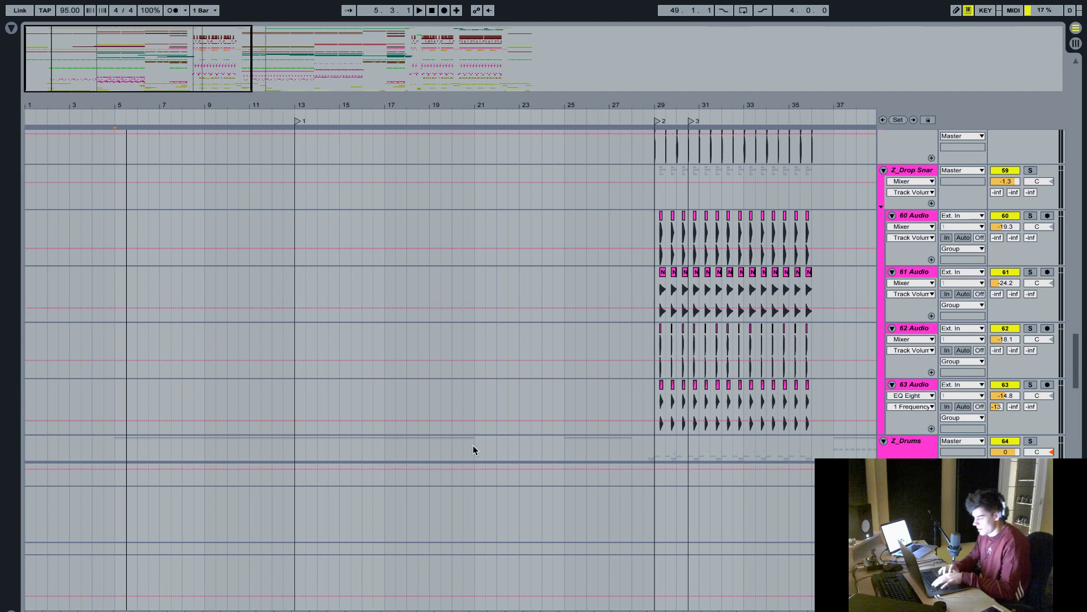
scroll(474, 445, "up", 15)
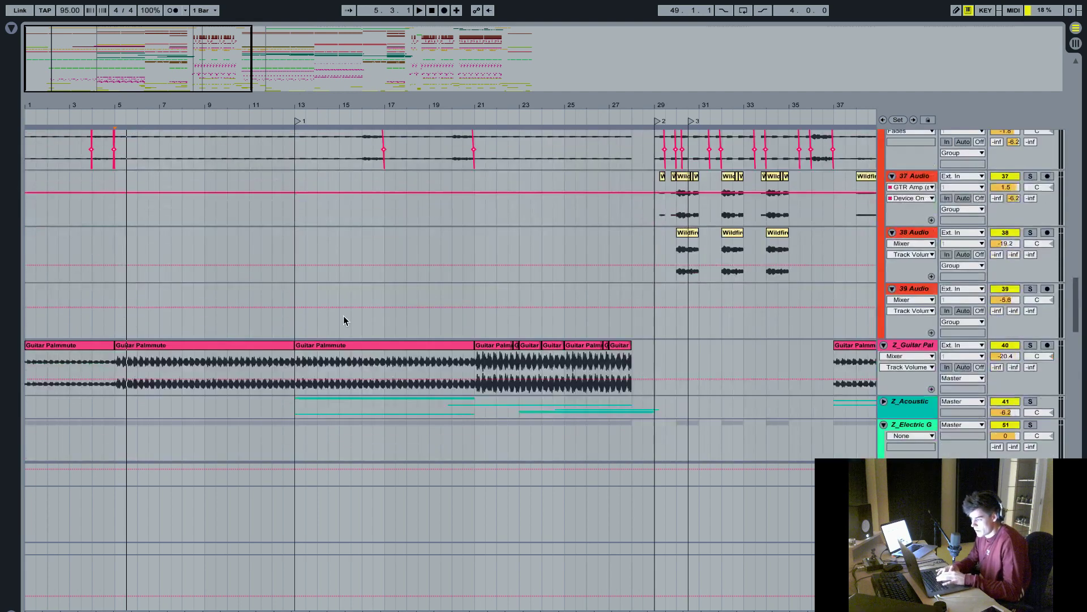
scroll(343, 321, "up", 5)
left_click(125, 216)
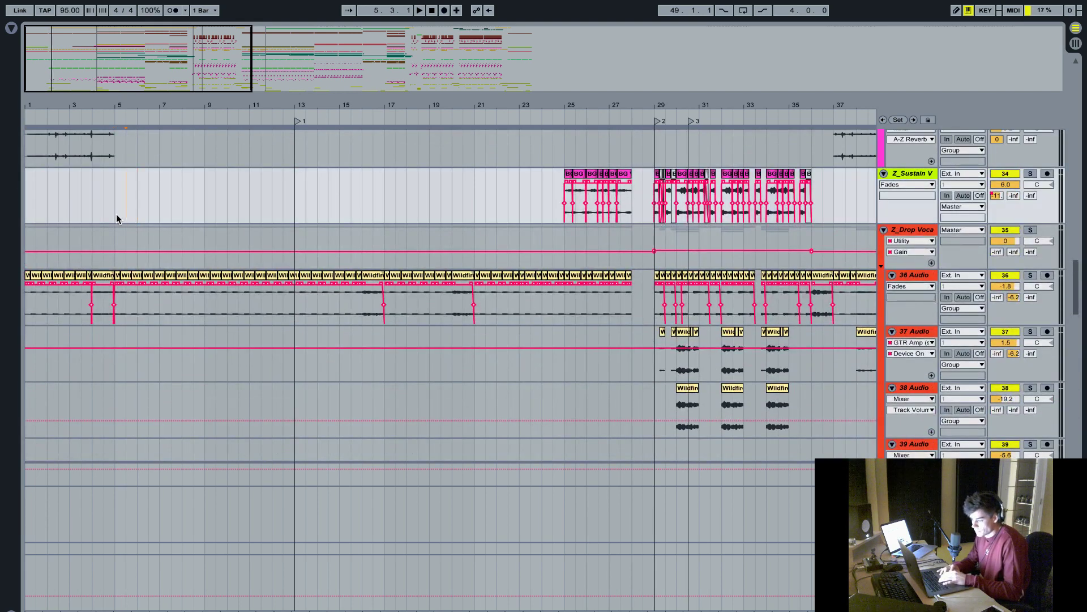
key("space")
scroll(243, 235, "up", 2)
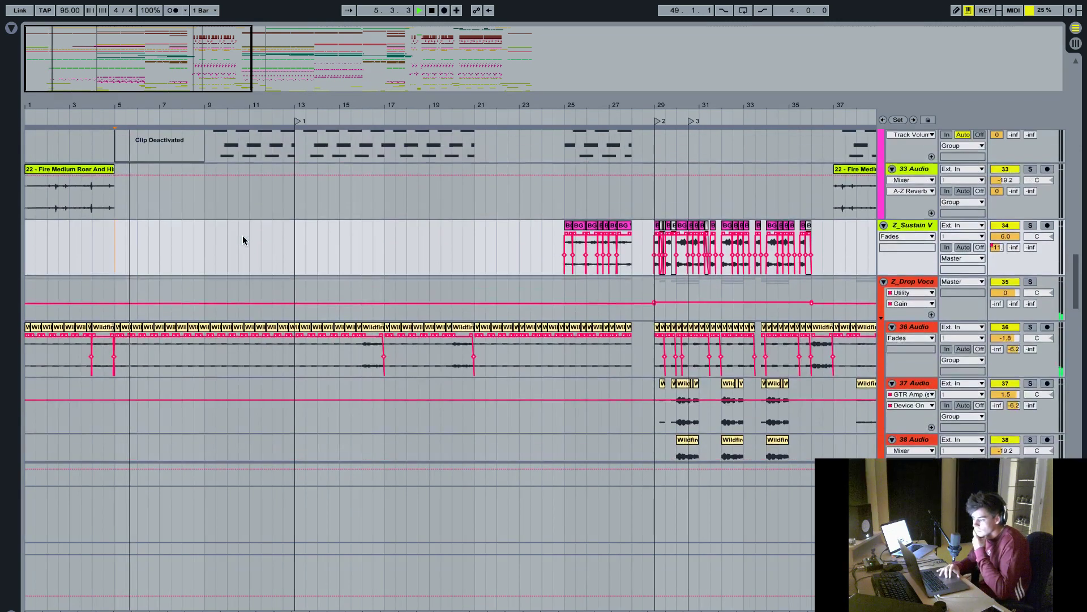
scroll(242, 236, "up", 8)
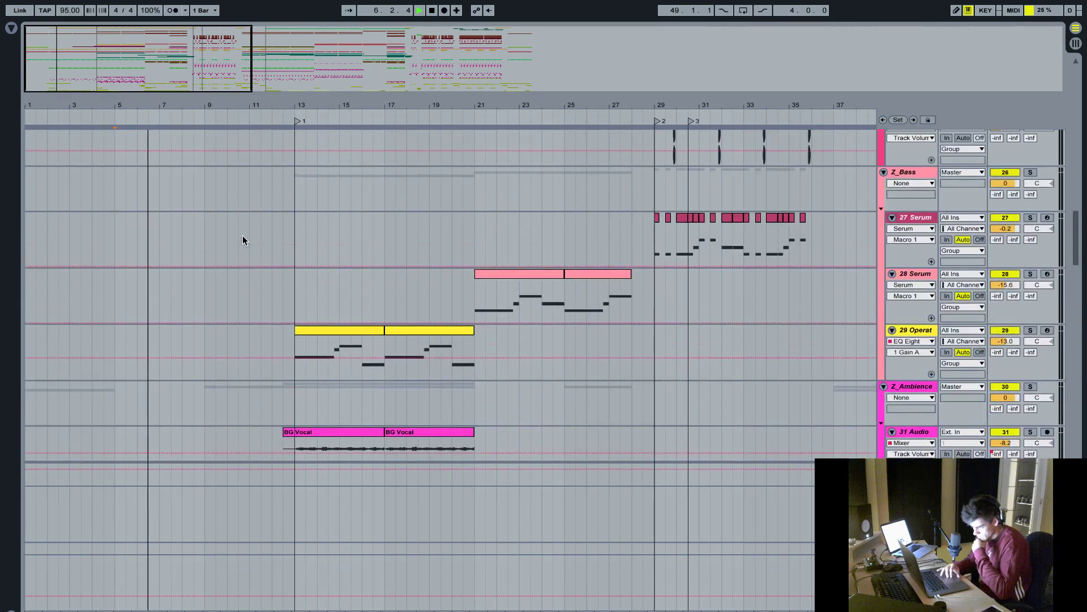
key("plus")
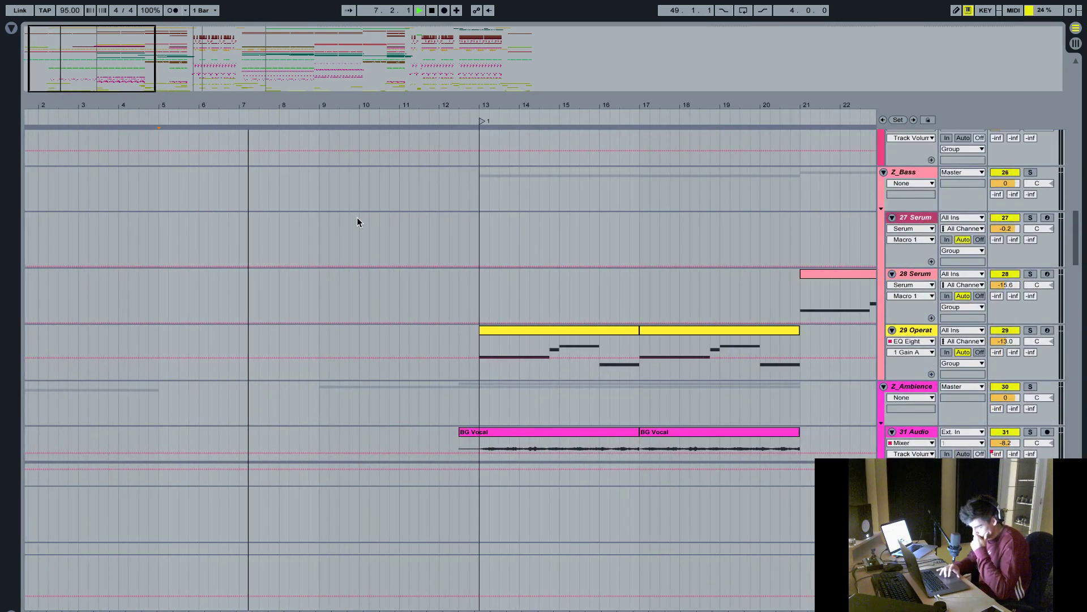
scroll(357, 222, "down", 4)
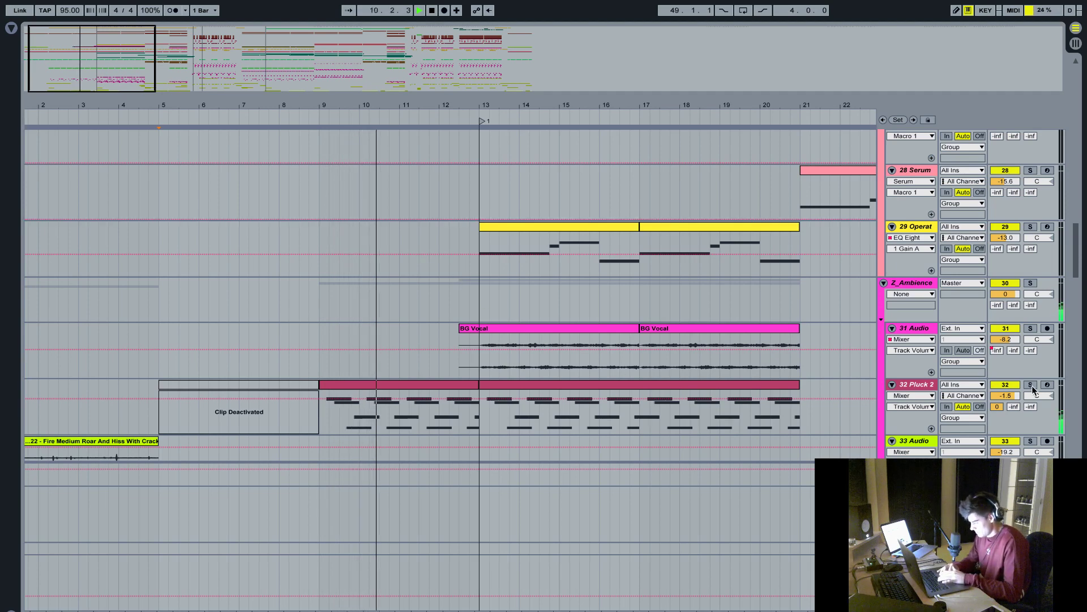
key("space")
- Solo the 32 Pluck 2 track and examine its sampler's filter settings and sample waveform, hiding the device view when done
double_click(921, 383)
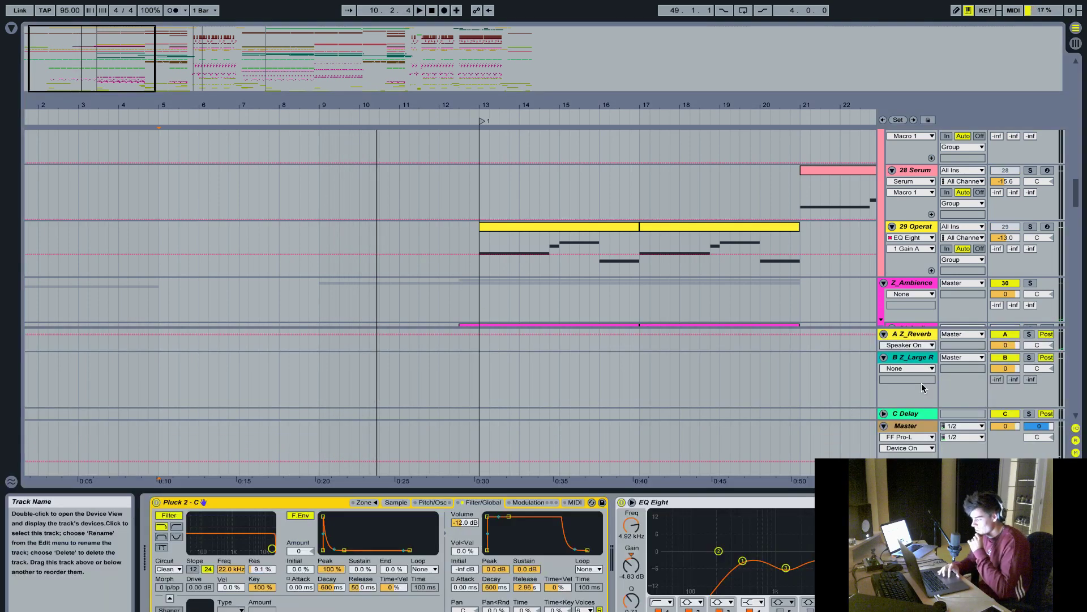
left_click(390, 504)
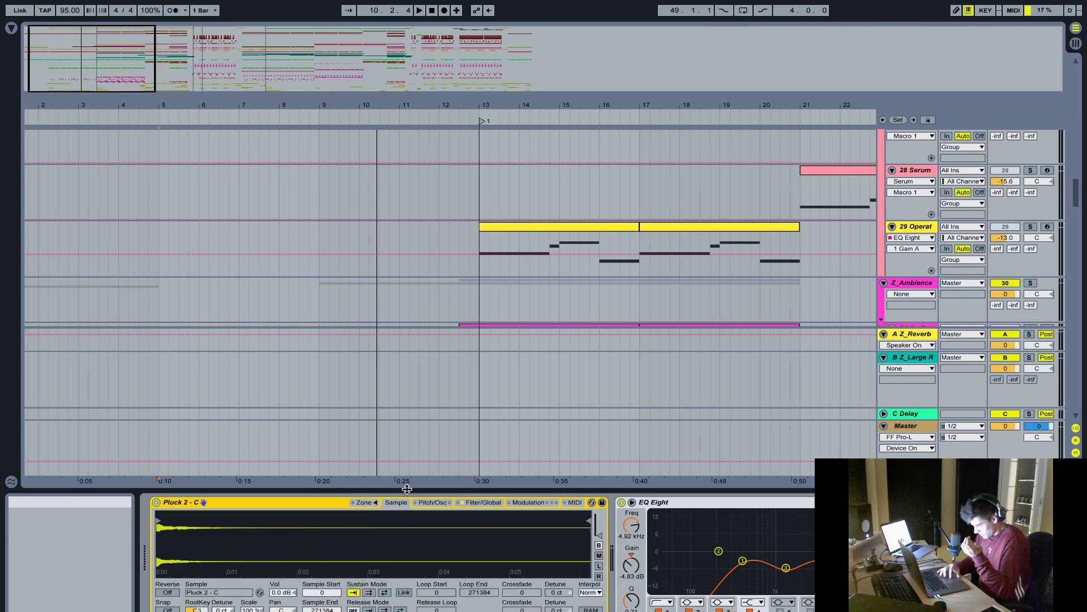
key("ctrl+alt+l")
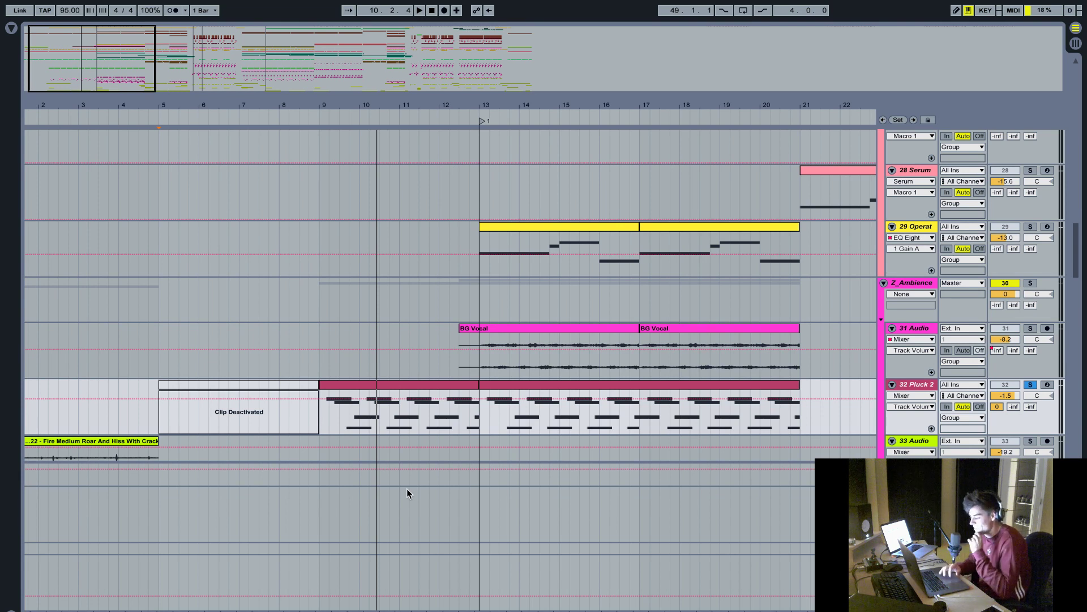
- Play the soloed 32 Pluck 2 part from bar 9 to about 10.4
left_click(316, 420)
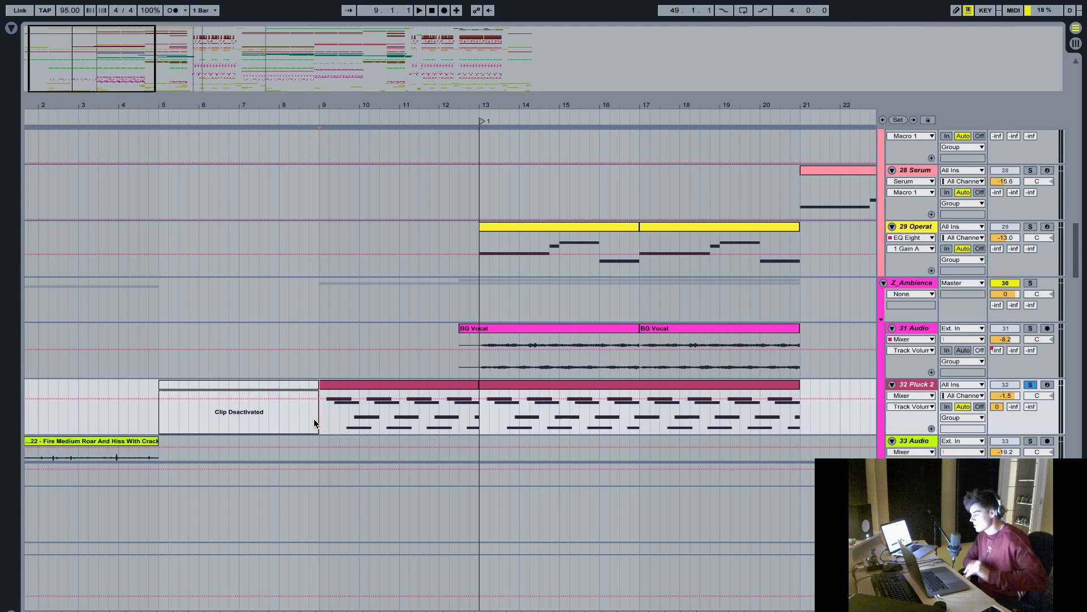
key("space")
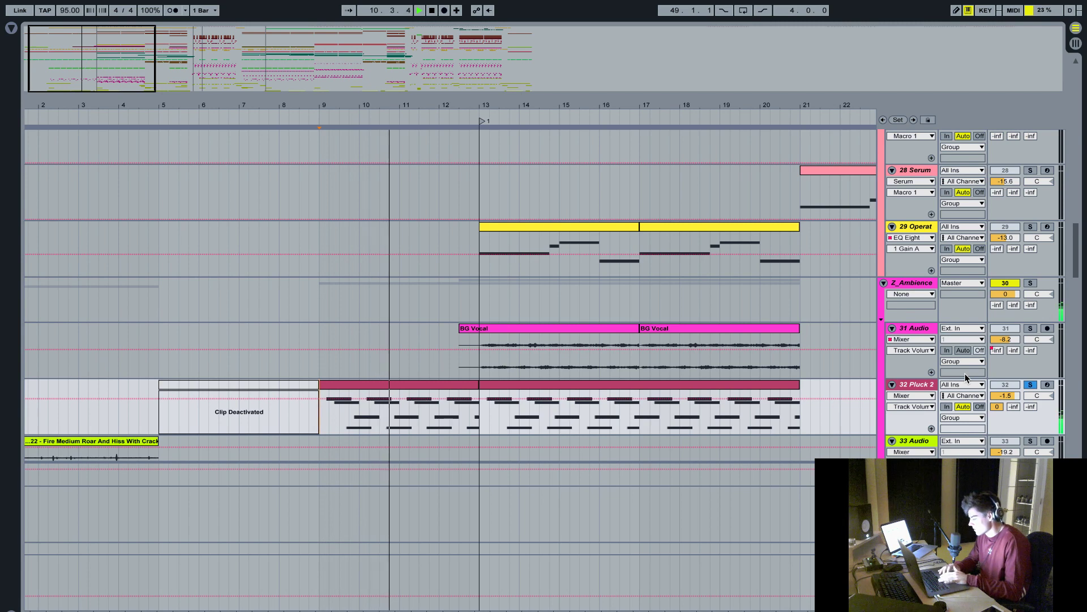
key("space")
- Show the 32 Pluck 2 devices, arm the track to try a note, then disarm it and hide the devices
double_click(921, 384)
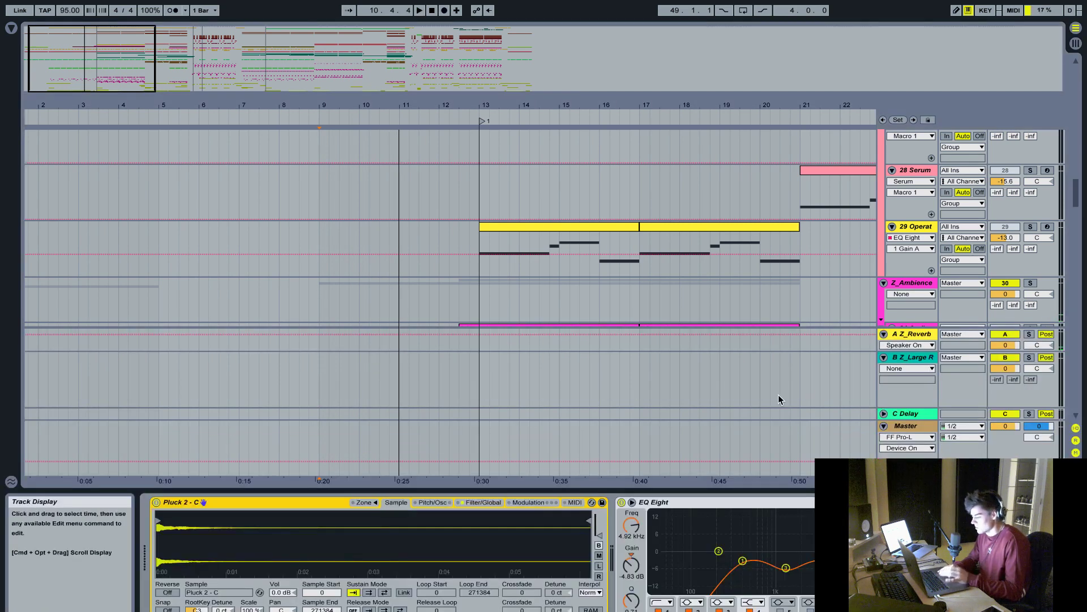
scroll(736, 255, "down", 3)
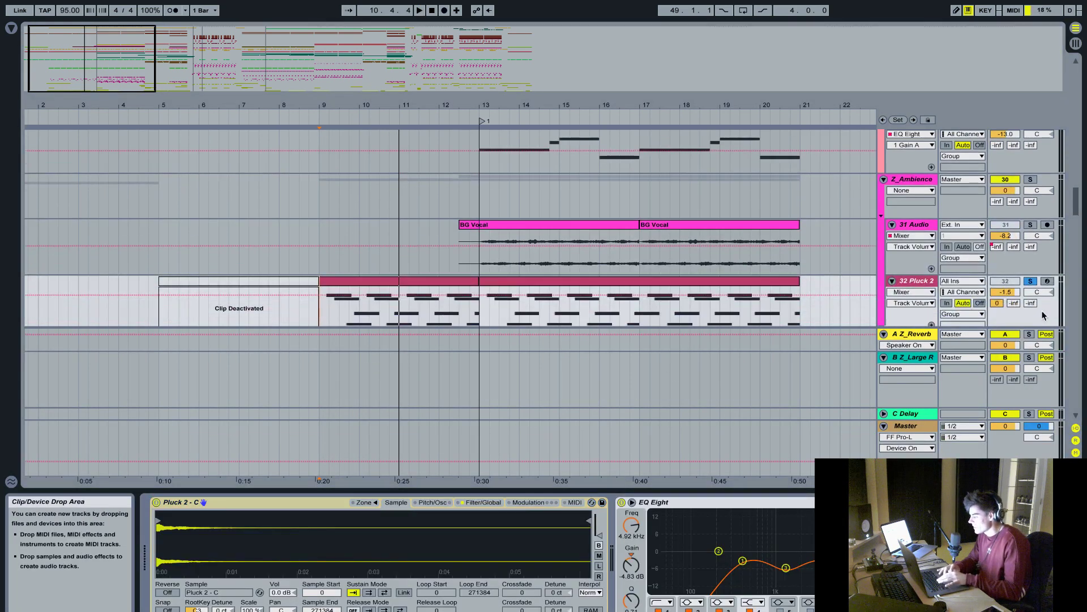
left_click(1048, 281)
key("d")
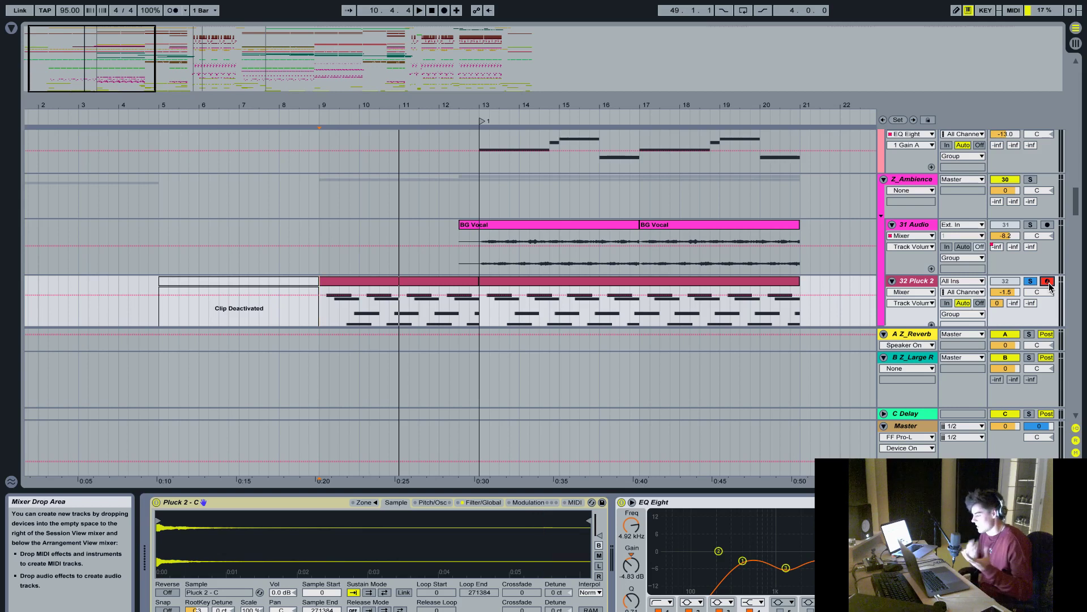
left_click(1048, 282)
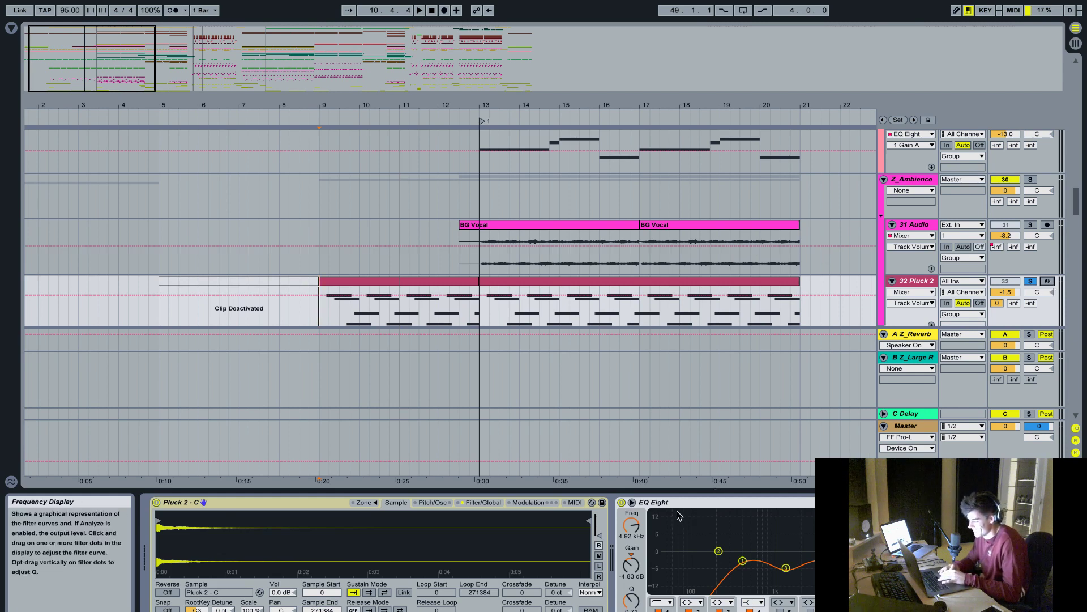
key("super+alt+l")
- Solo the whole Z_Ambience group instead of the 32 Pluck 2 track
scroll(667, 488, "up", 3)
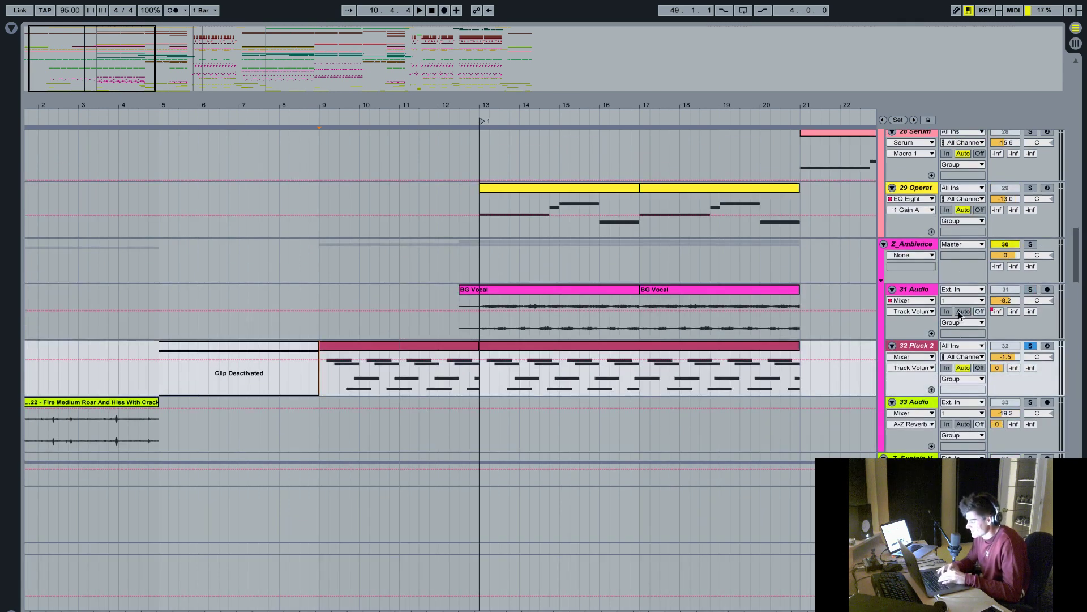
scroll(655, 358, "up", 4)
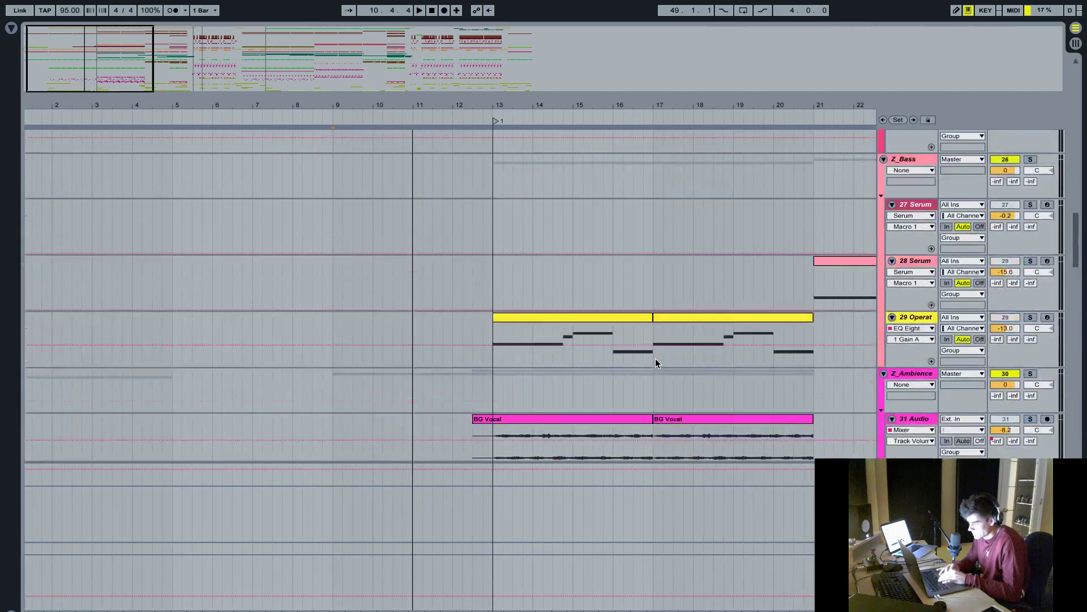
scroll(655, 360, "down", 5)
left_click(1030, 219)
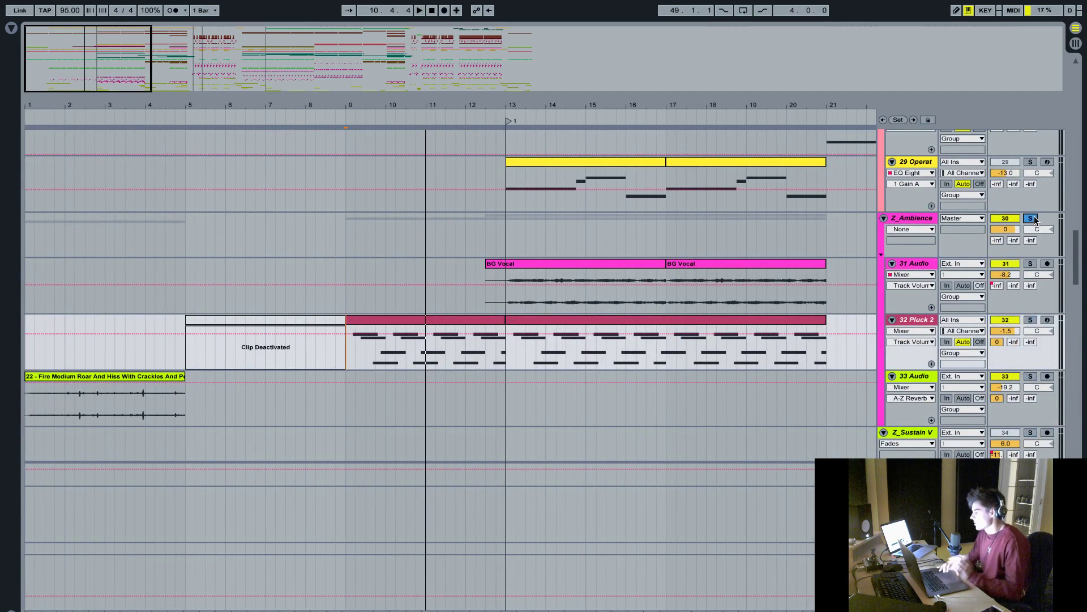
- Solo the 31 Audio track and play its BG Vocal clip from bar 13 to about 14.2
left_click(491, 303)
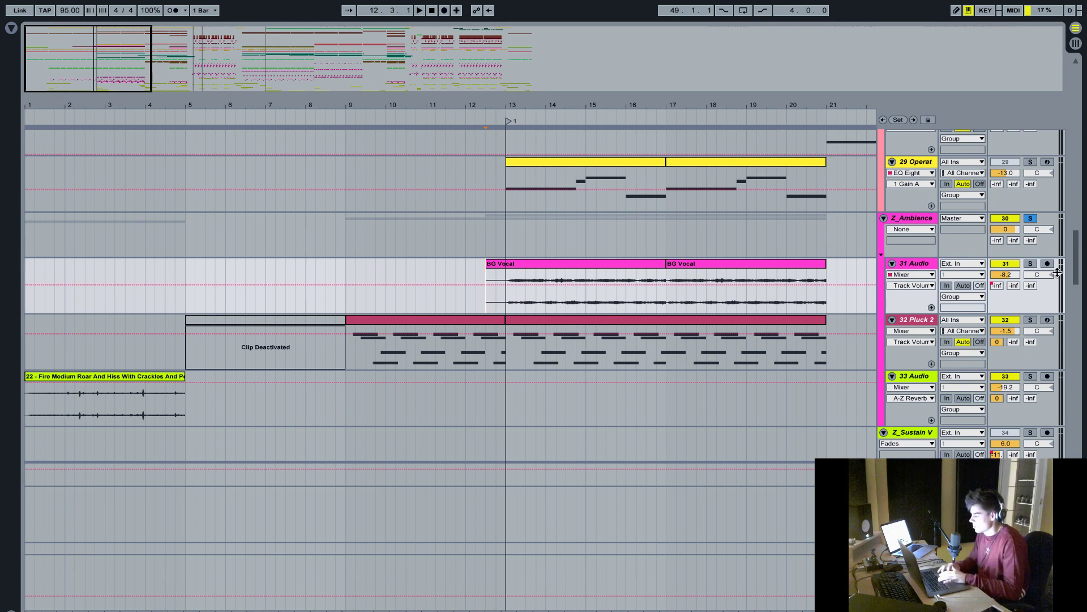
left_click(1030, 263)
left_click(507, 294)
key("space")
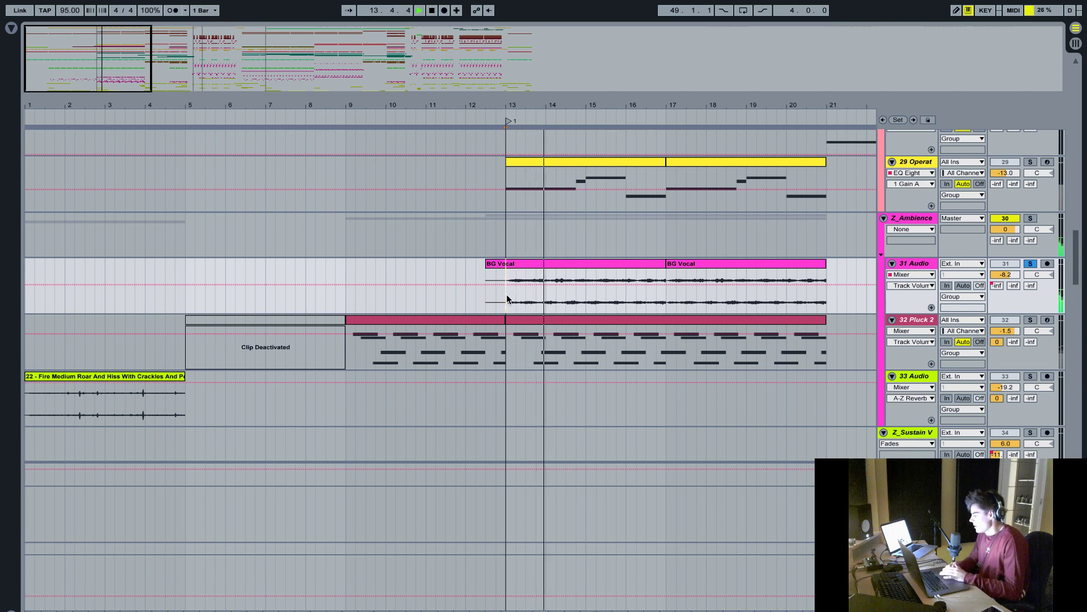
key("space")
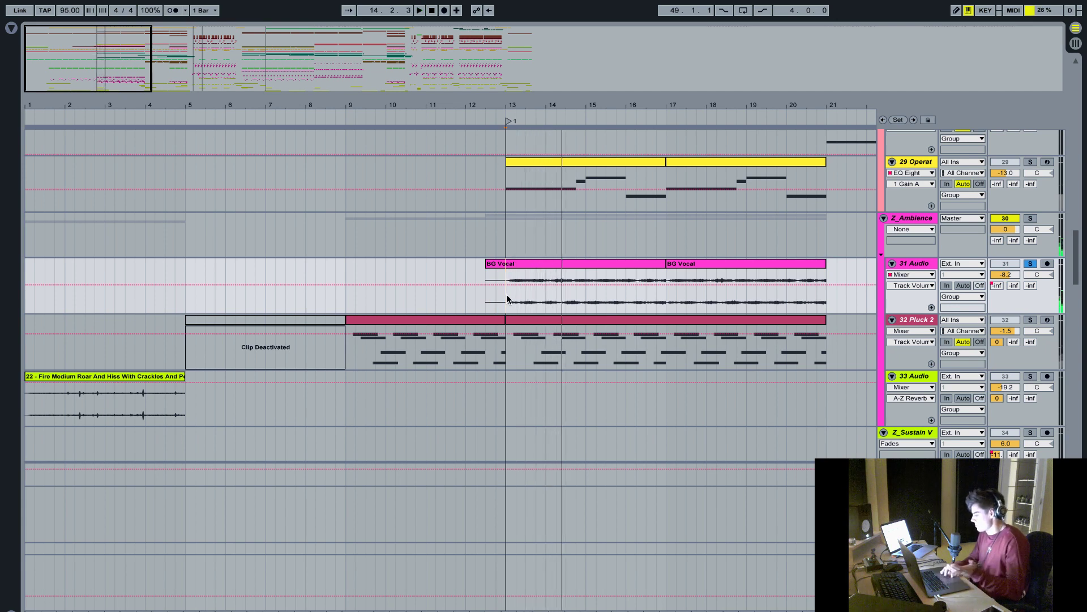
- Play the soloed Z_Ambience group from bar 12.3 to 15.3, comparing it with the full mix, and clear the solo
left_click(546, 264)
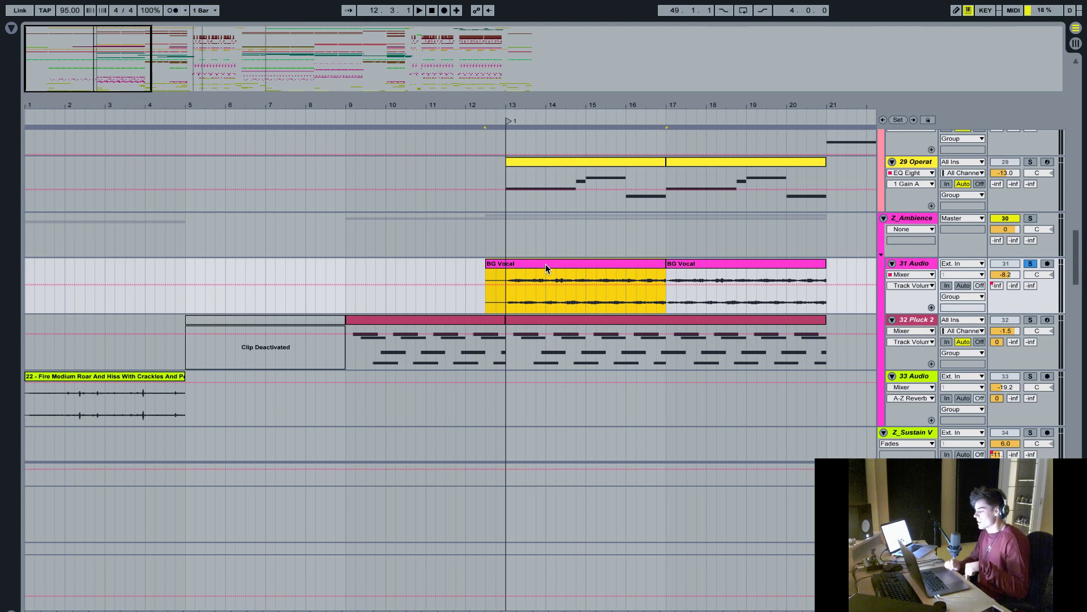
scroll(545, 264, "down", 5)
scroll(508, 303, "up", 1)
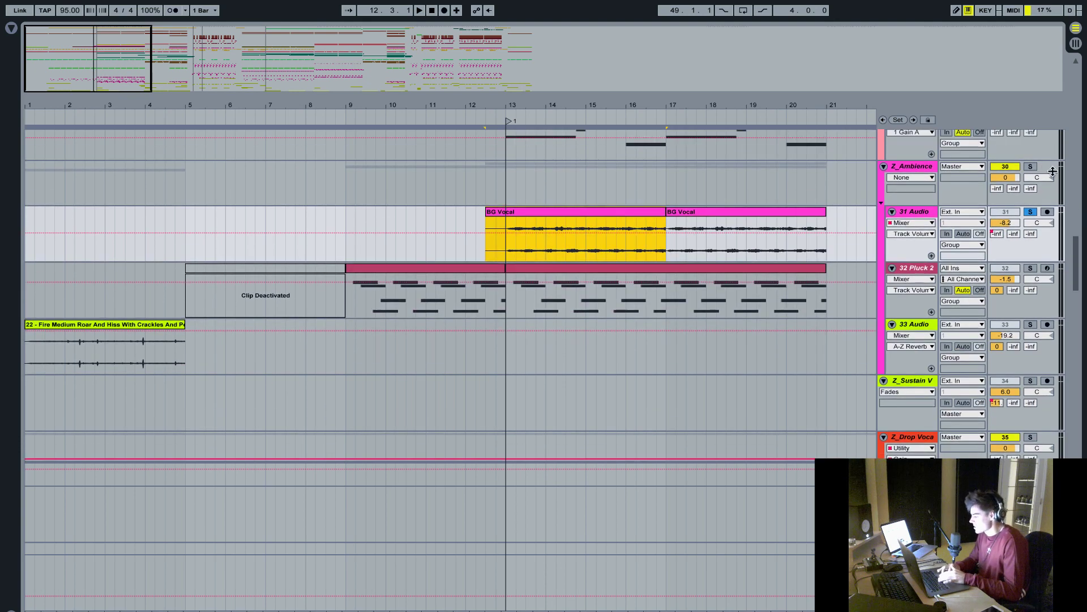
left_click(1030, 167)
key("space")
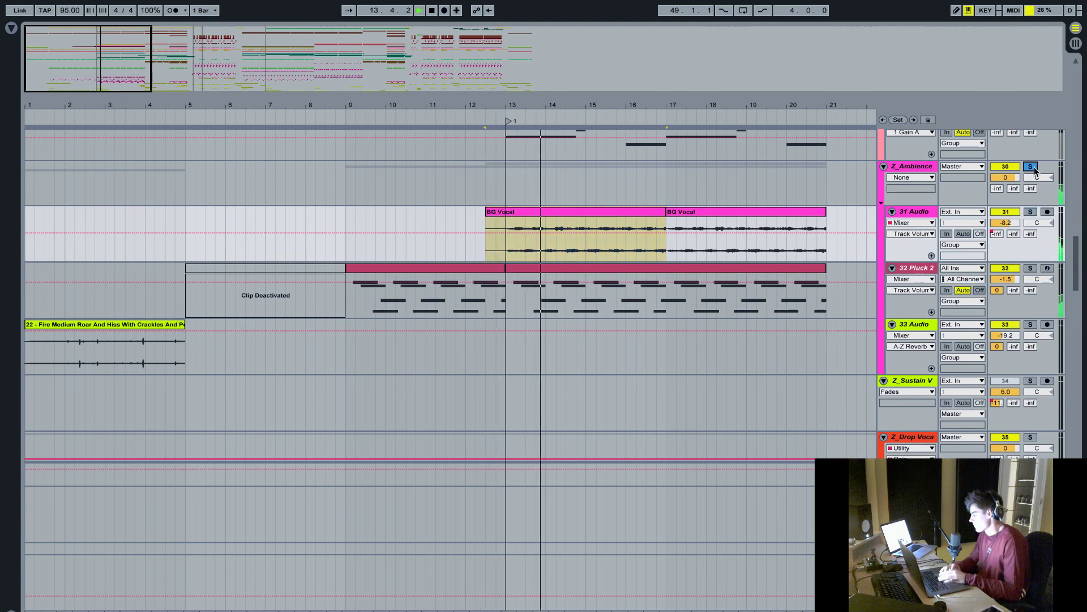
left_click(1030, 166)
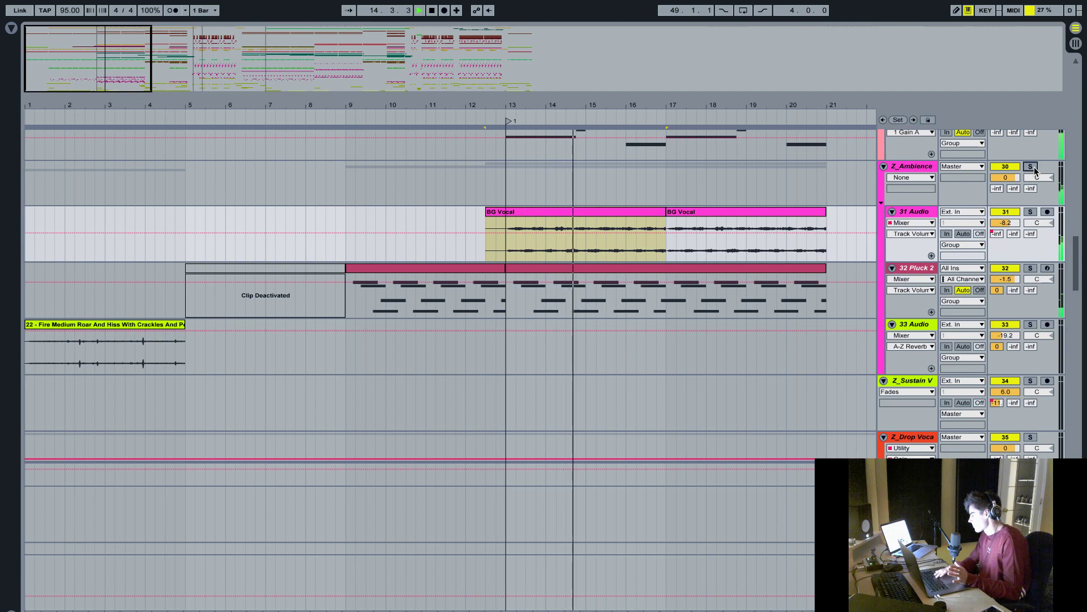
left_click(1030, 167)
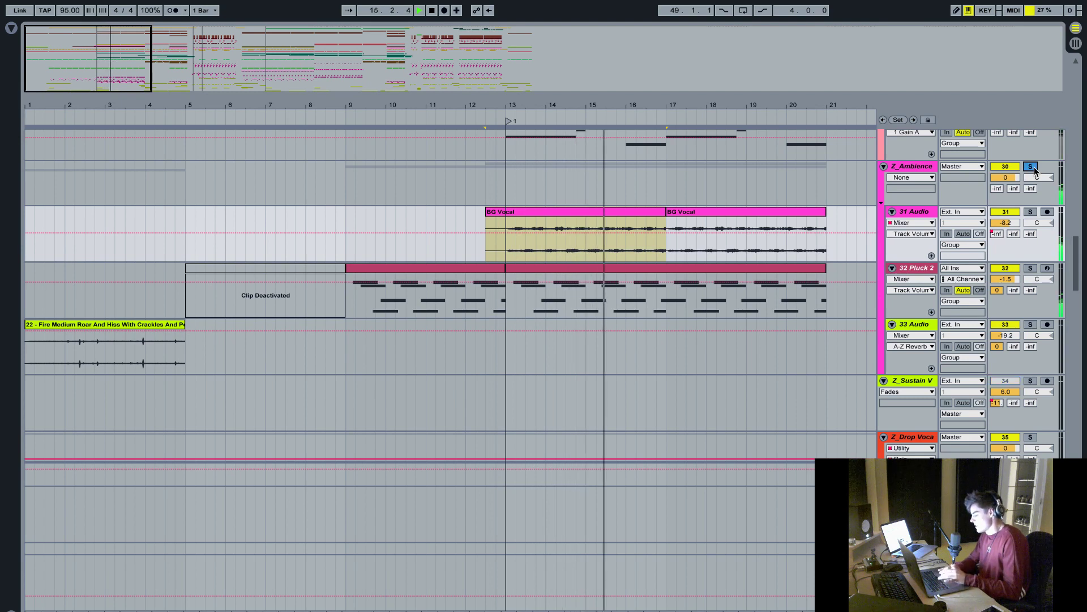
key("space")
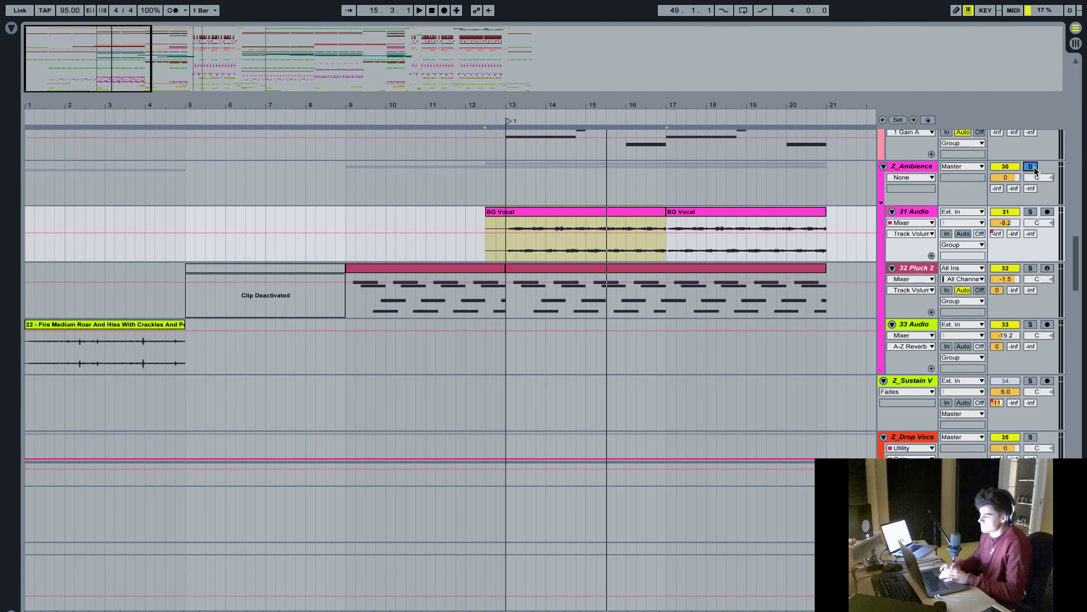
left_click(1038, 173)
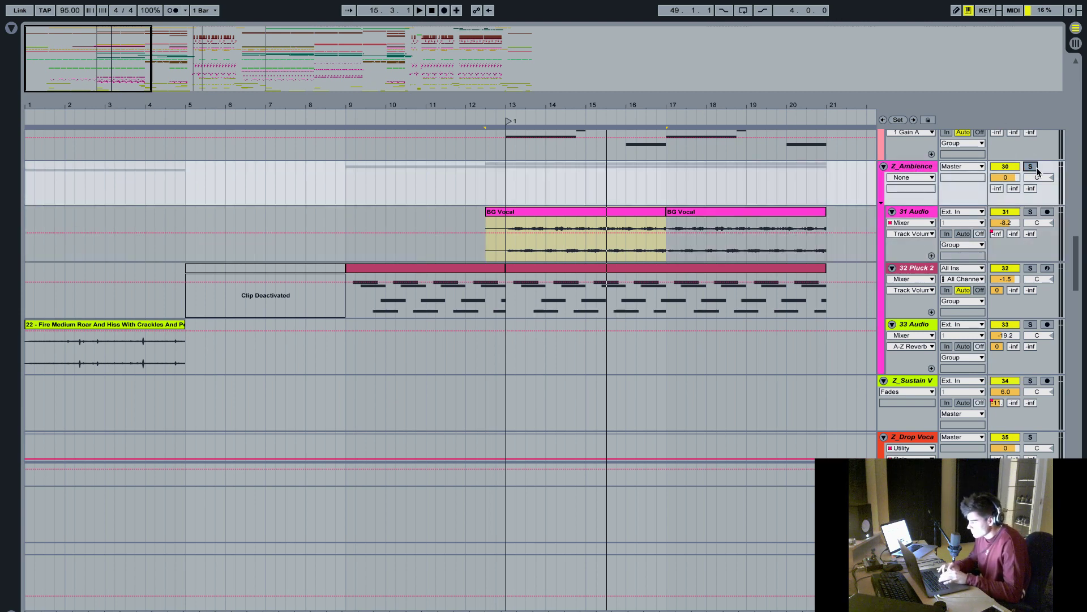
- Play the full mix from bar 12.2 to about 14.2 and return to the Z_Drums group
scroll(597, 177, "up", 10)
scroll(596, 176, "down", 8)
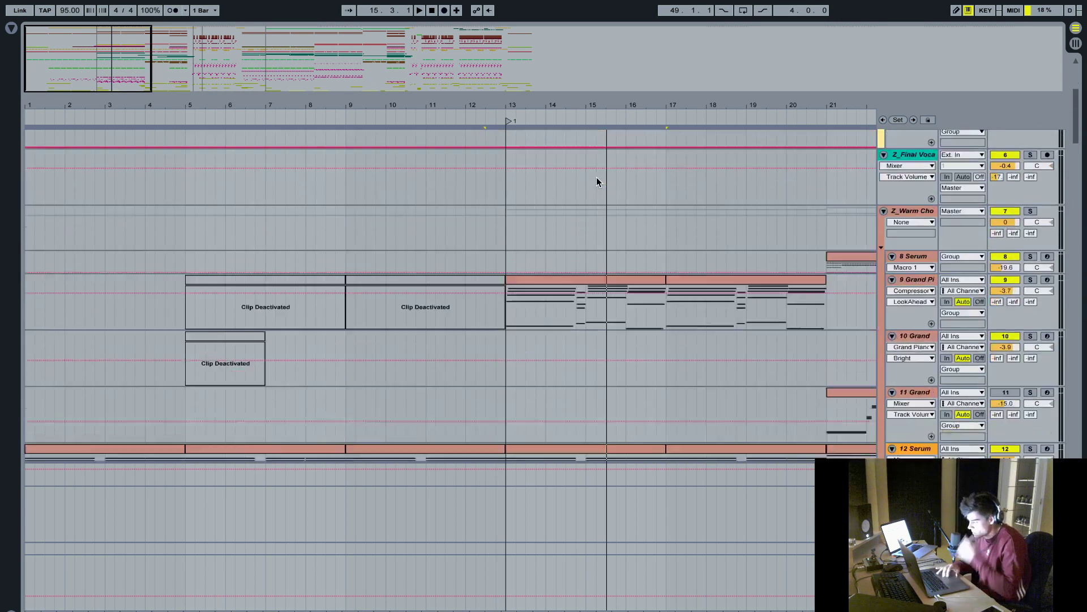
scroll(596, 182, "down", 10)
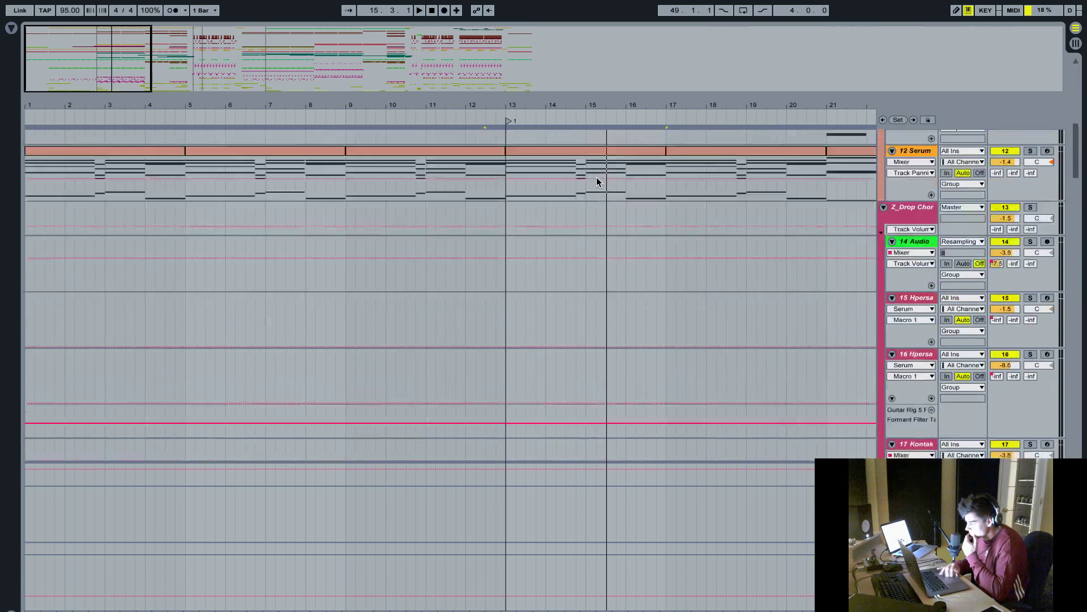
left_click(475, 227)
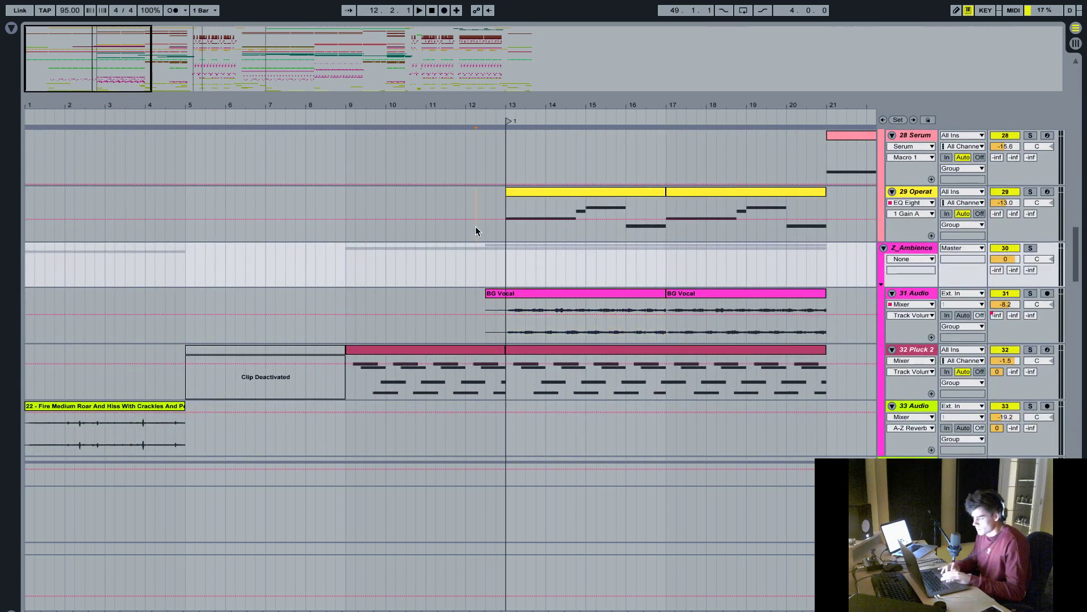
key("space")
scroll(475, 228, "down", 2)
scroll(475, 229, "down", 15)
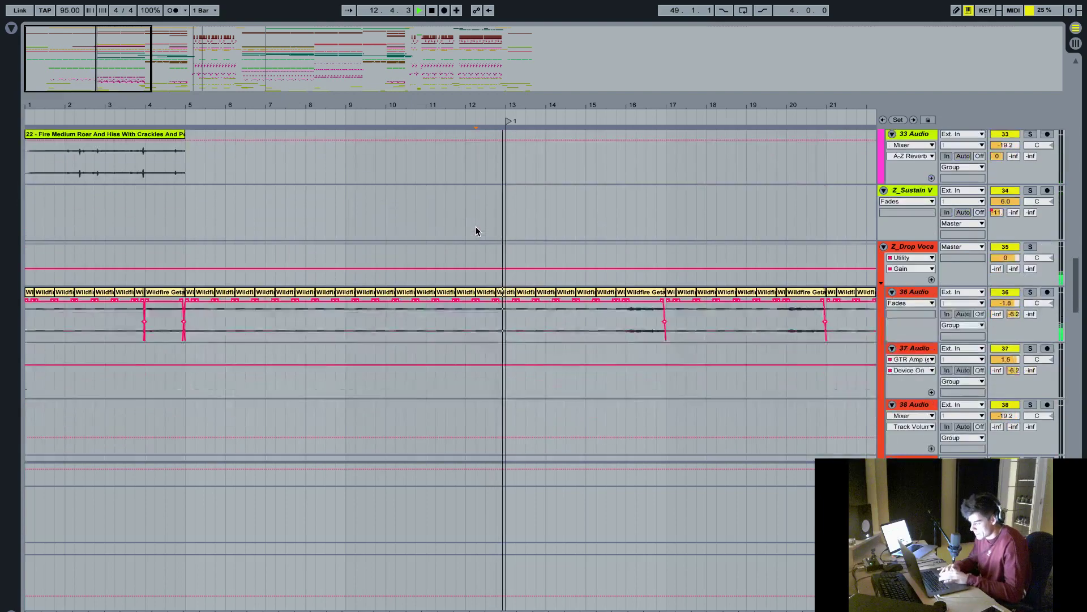
scroll(475, 226, "down", 10)
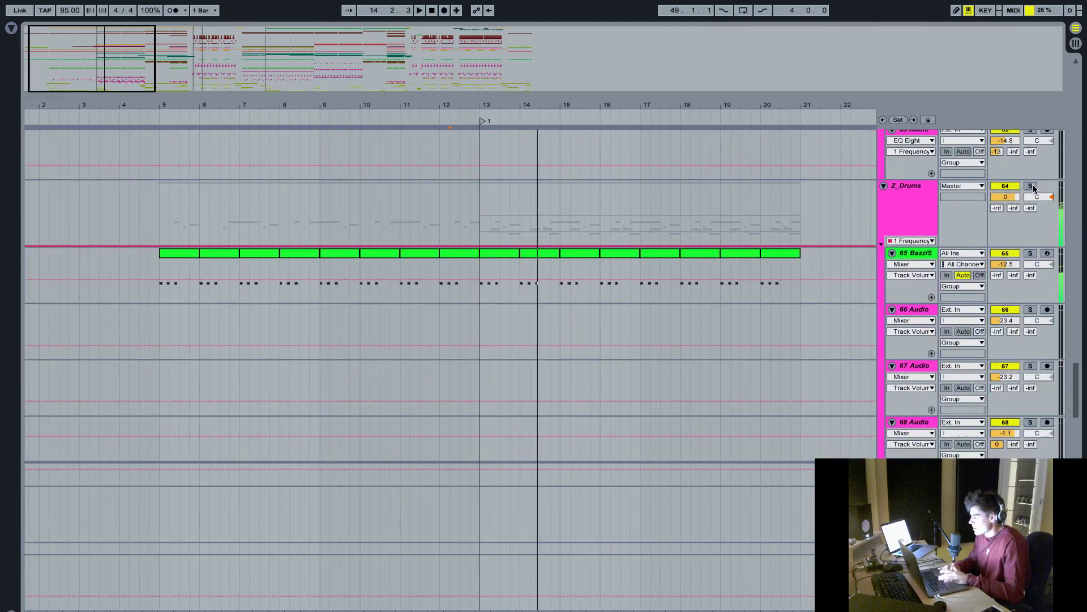
- Solo the Z_Drums group, stop playback and set the playback start to bar 5 on the group
left_click(1031, 185)
key("space")
left_click(478, 215)
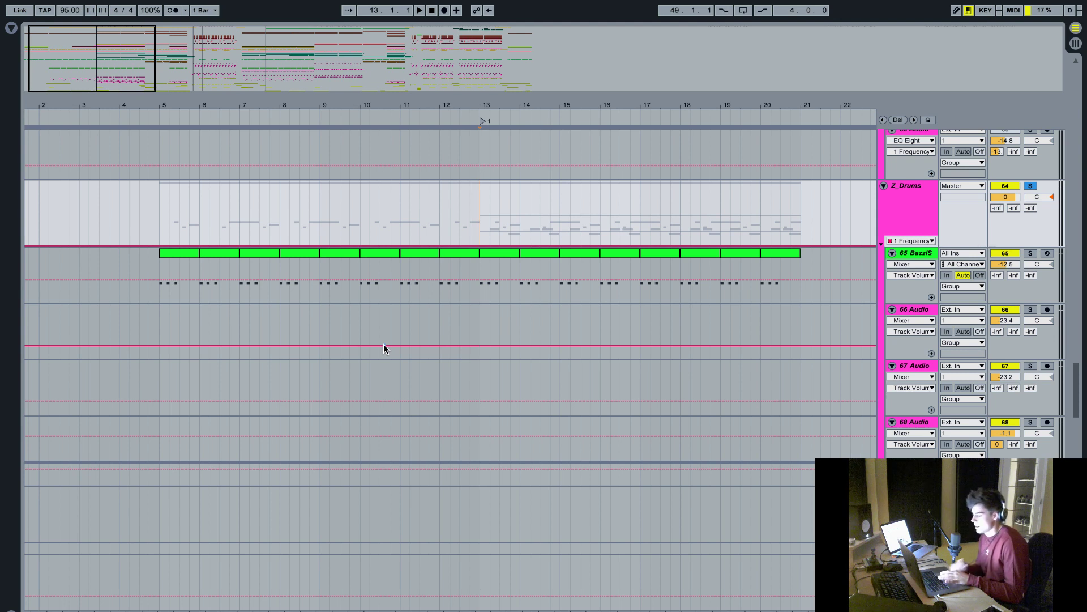
scroll(420, 301, "up", 2)
scroll(340, 286, "left", 2)
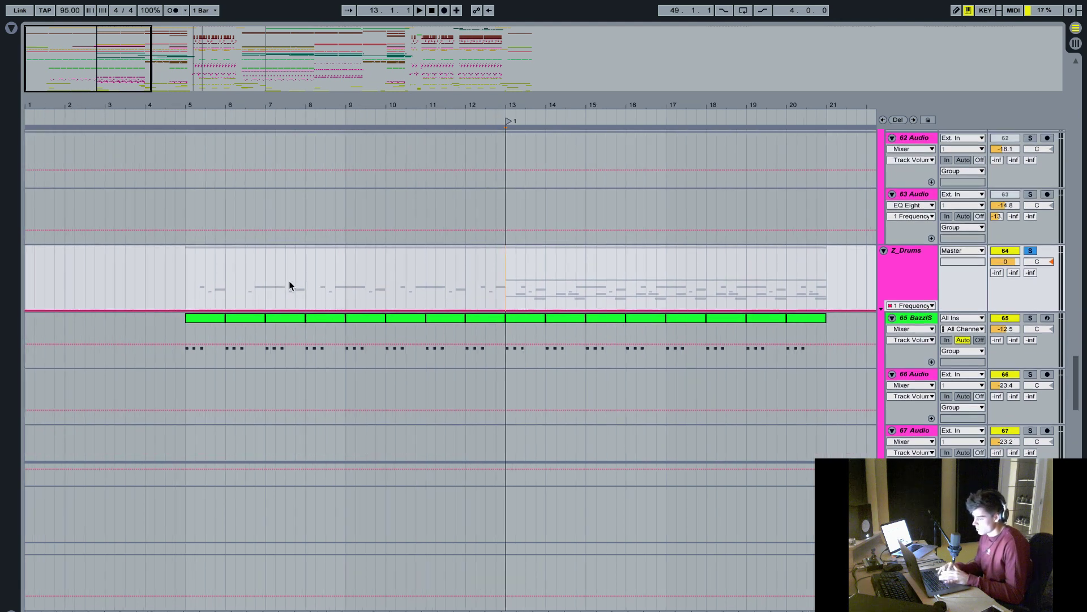
left_click(186, 280)
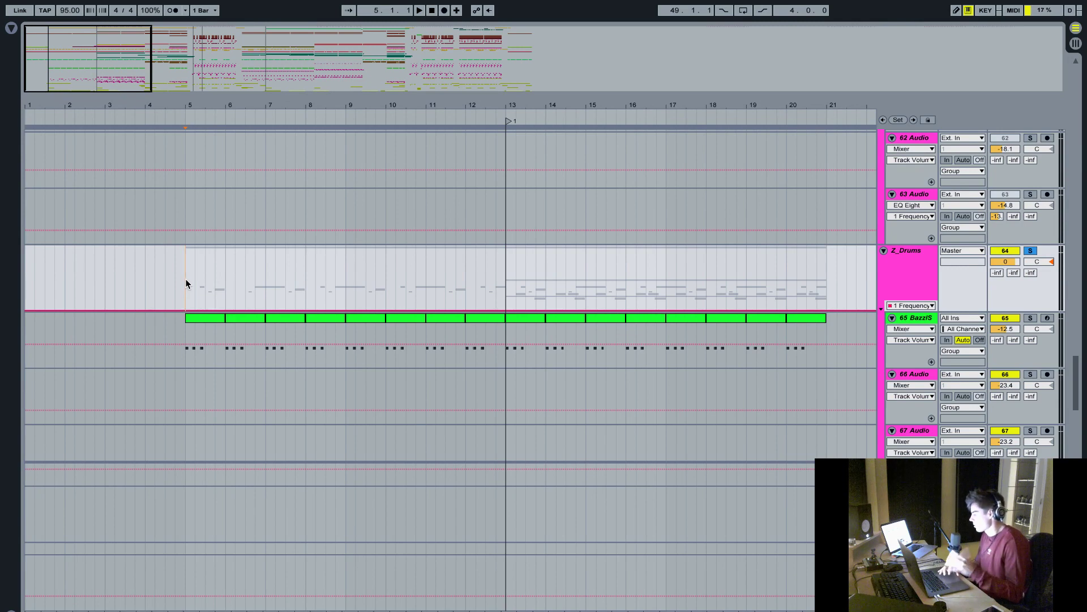
- Play the soloed Z_Drums group from bar 13 to about 15.4 while looking through its hi-hat, rim and snap tracks
scroll(311, 369, "down", 3)
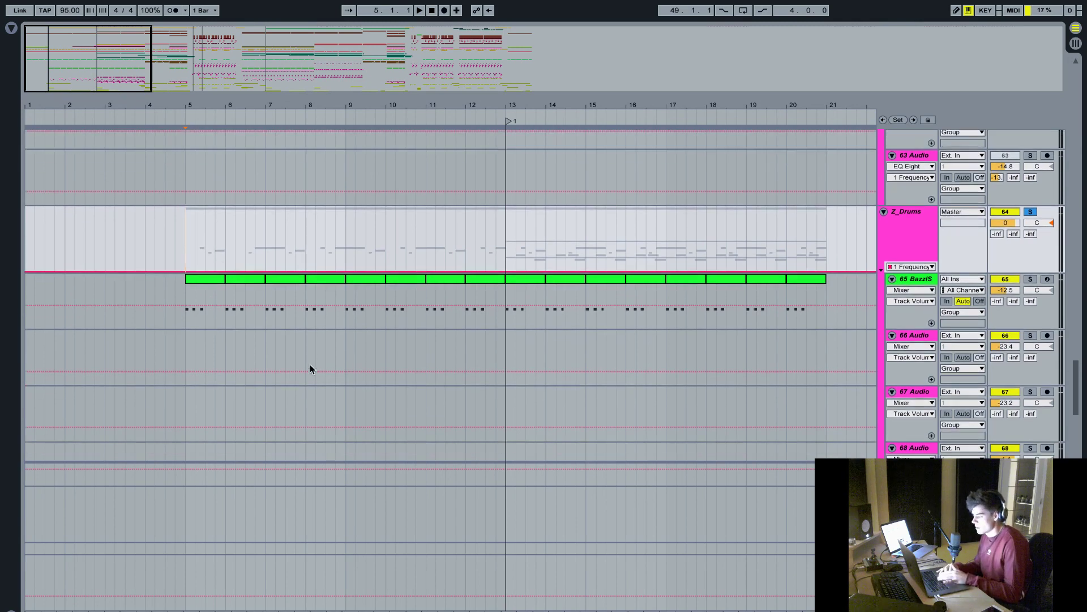
scroll(340, 340, "up", 1)
left_click(508, 190)
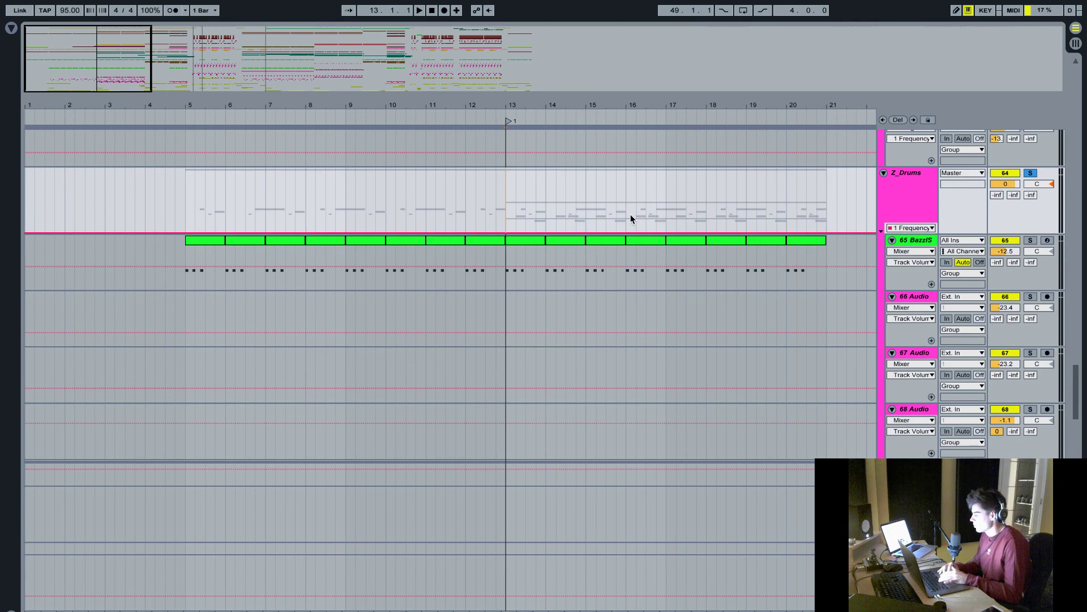
key("space")
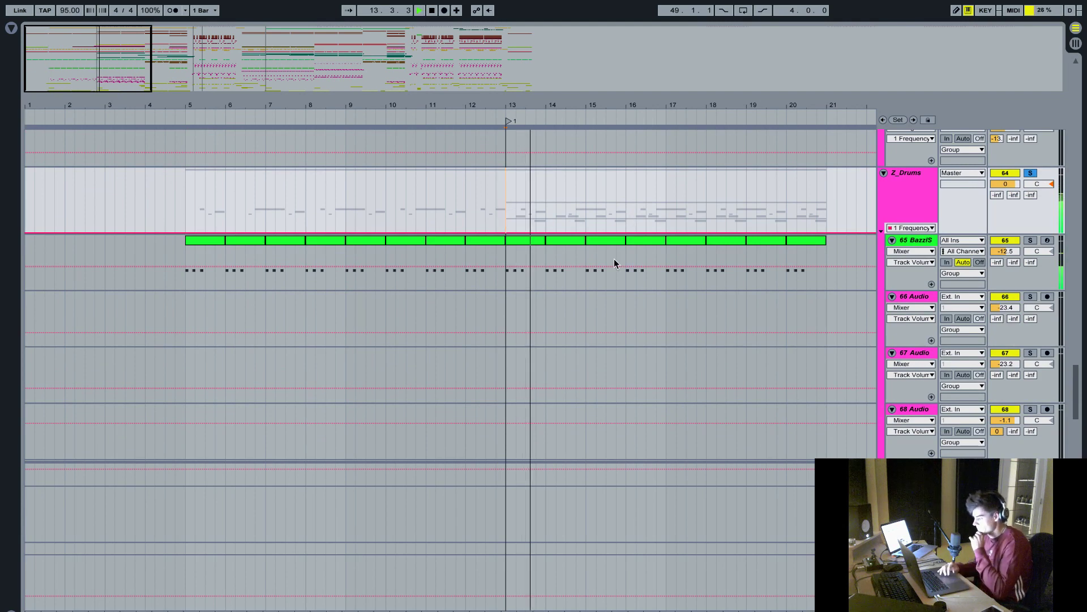
scroll(613, 262, "down", 15)
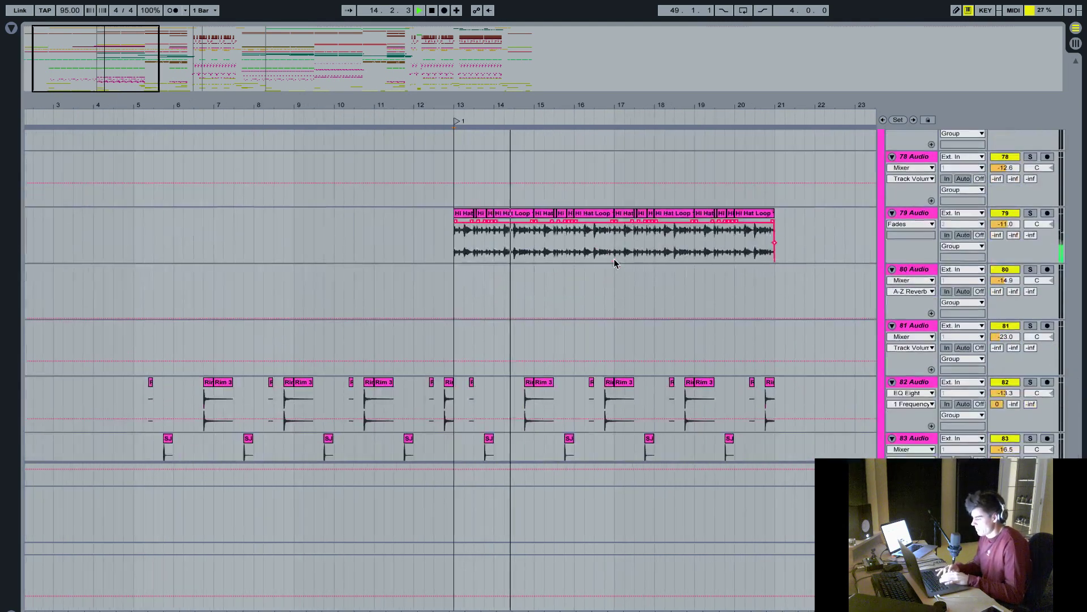
mouse_move(496, 102)
left_mouse_down()
mouse_move(495, 114)
mouse_move(496, 101)
left_mouse_up()
key("space")
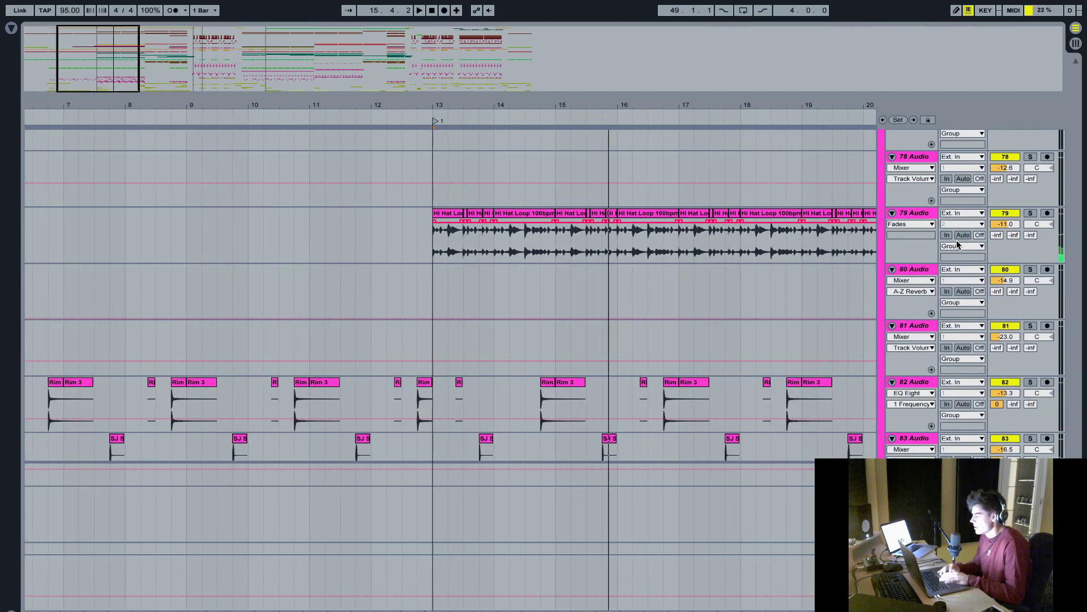
- Solo the 79 Audio track and play its Hi Hat Loop clips from bar 13 to about 15.2
left_click(1033, 217)
left_click(430, 248)
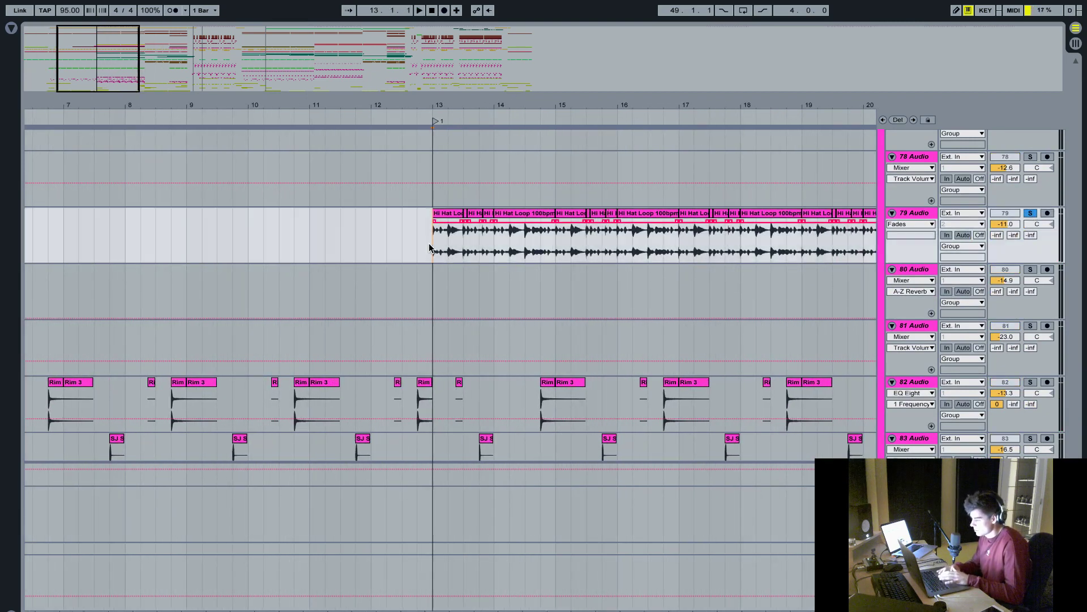
key("space")
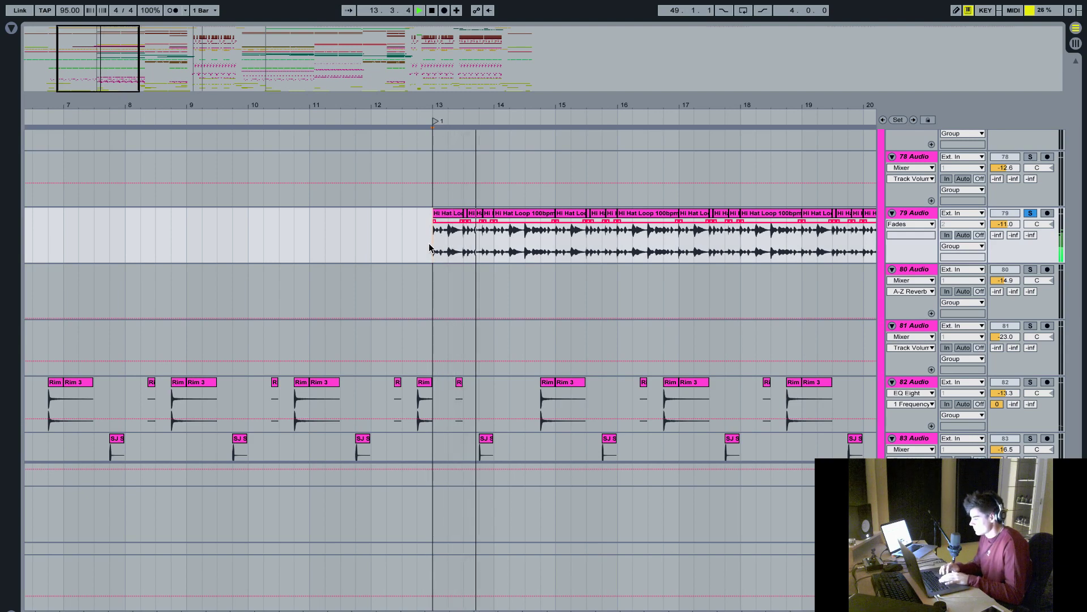
left_click_drag(516, 102, 517, 105)
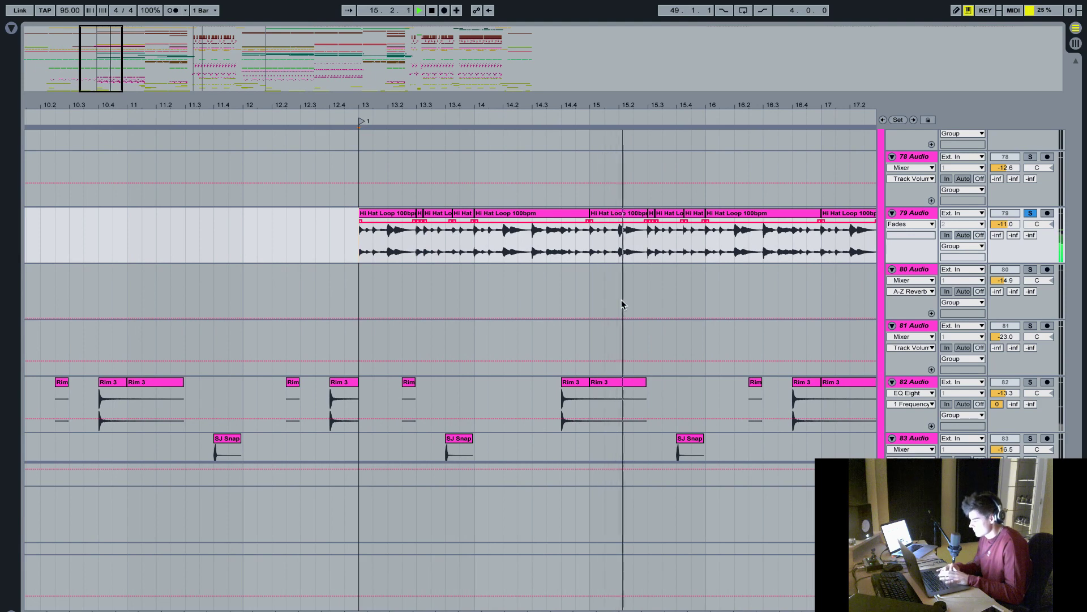
key("space")
- Solo the 86 Audio track and play its KSHMR Cinematic Drums loop from bar 13 to about 15.1
scroll(622, 304, "down", 2)
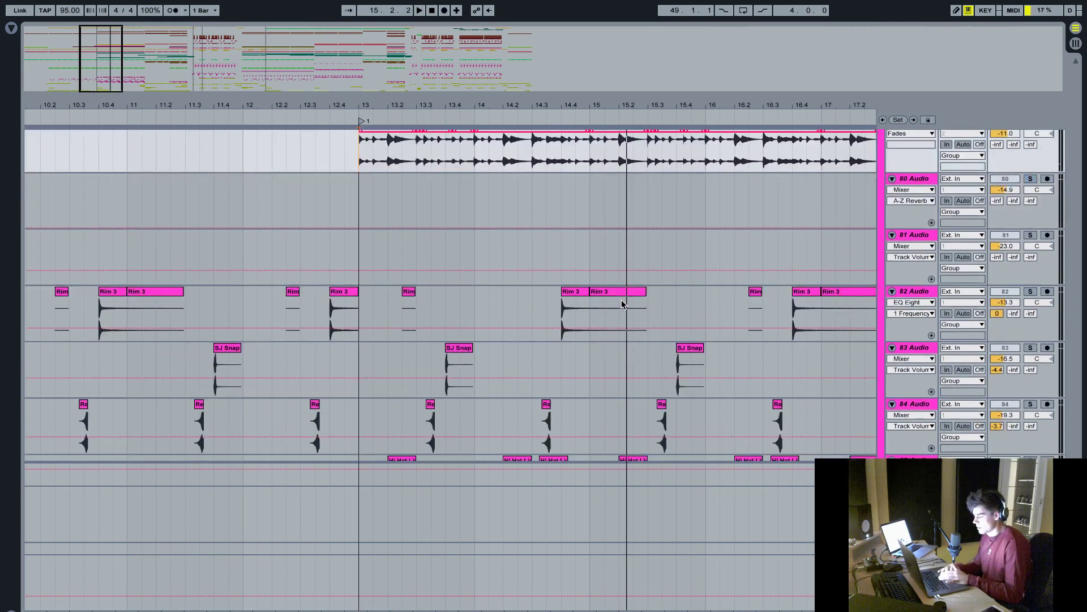
scroll(713, 322, "down", 3)
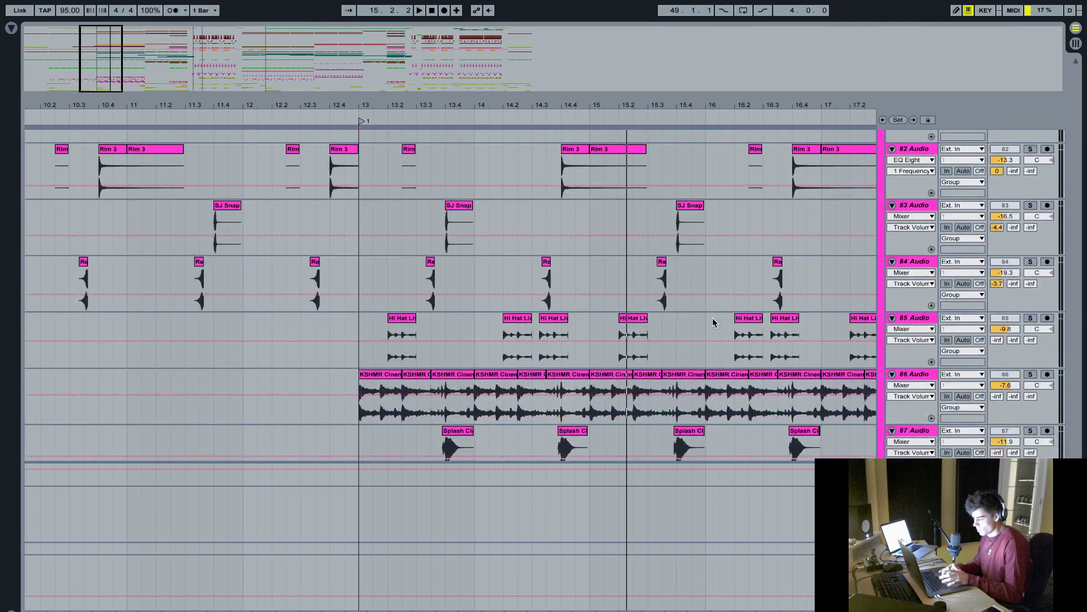
left_click_drag(378, 102, 379, 104)
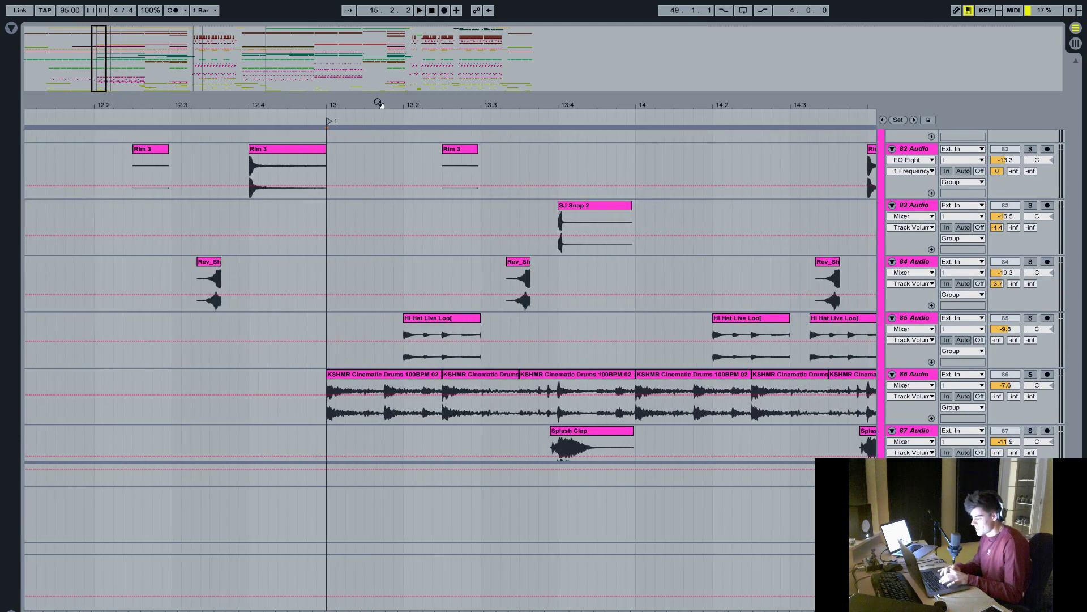
left_click(1030, 375)
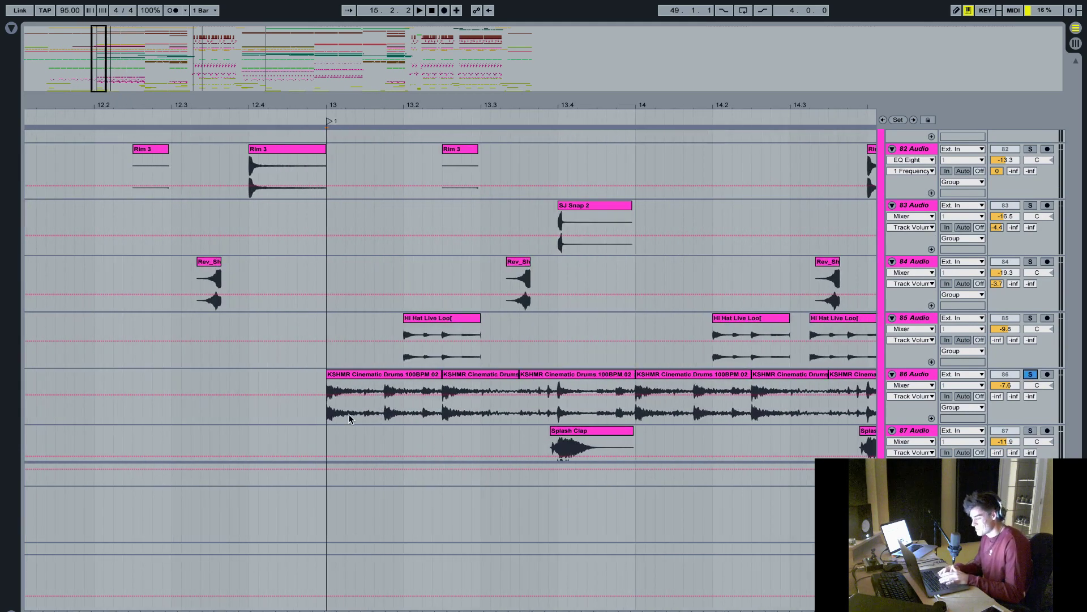
left_click(328, 411)
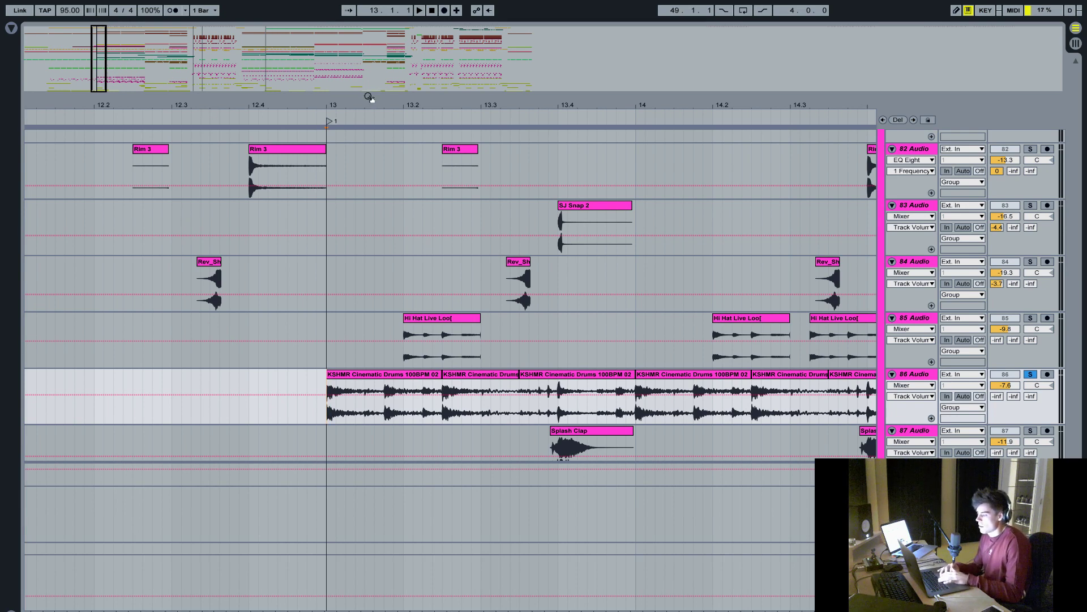
left_click_drag(367, 104, 366, 85)
key("space")
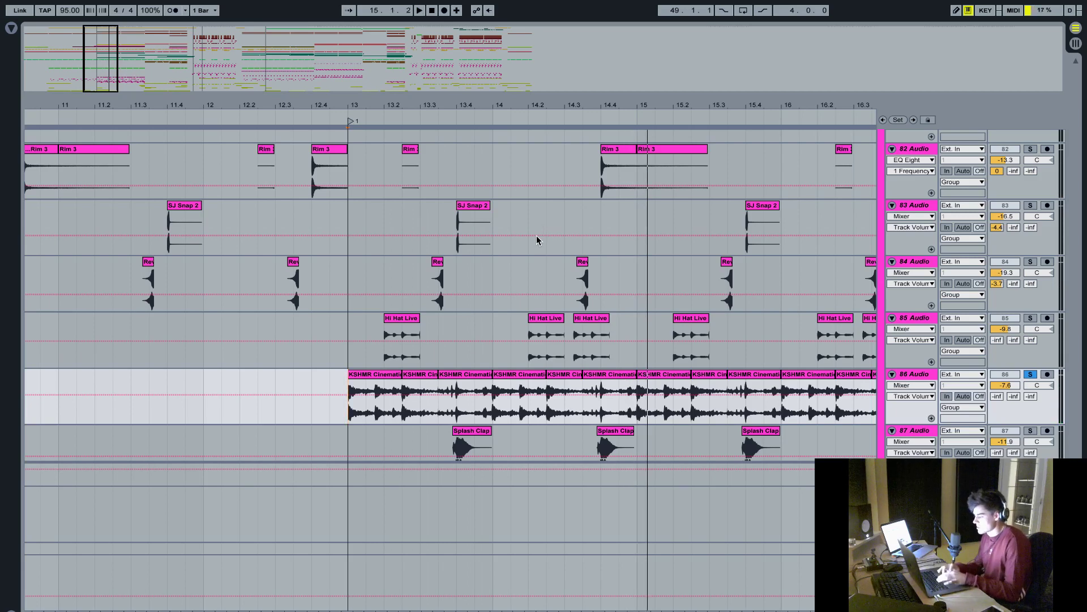
- Solo the 87 Audio track together with 86 Audio and play the Splash Clap layer from about 13.3 to bar 16
scroll(538, 286, "down", 2)
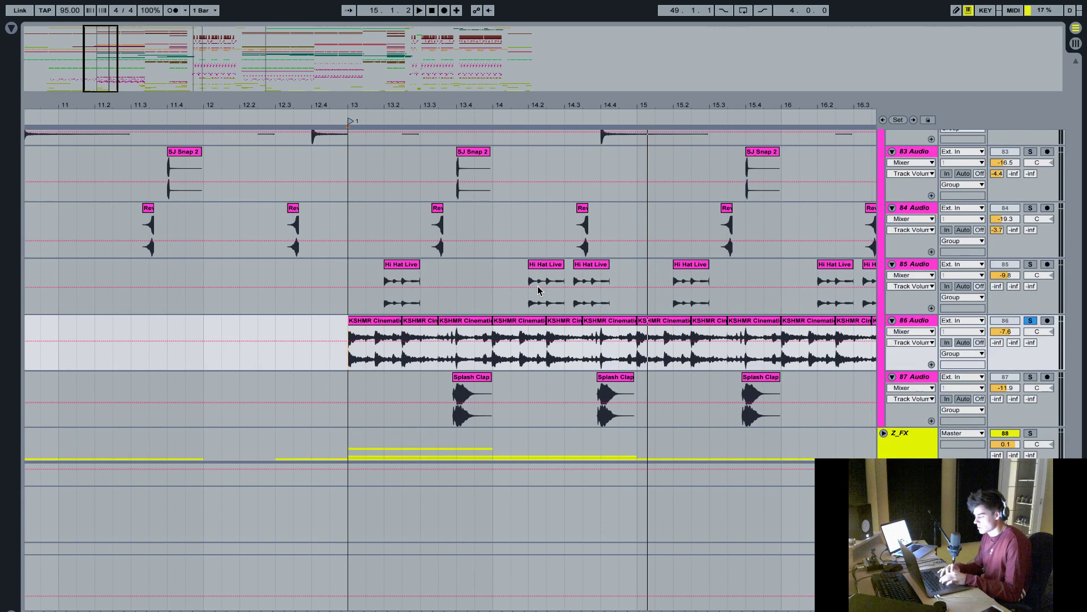
left_click_drag(464, 104, 464, 111)
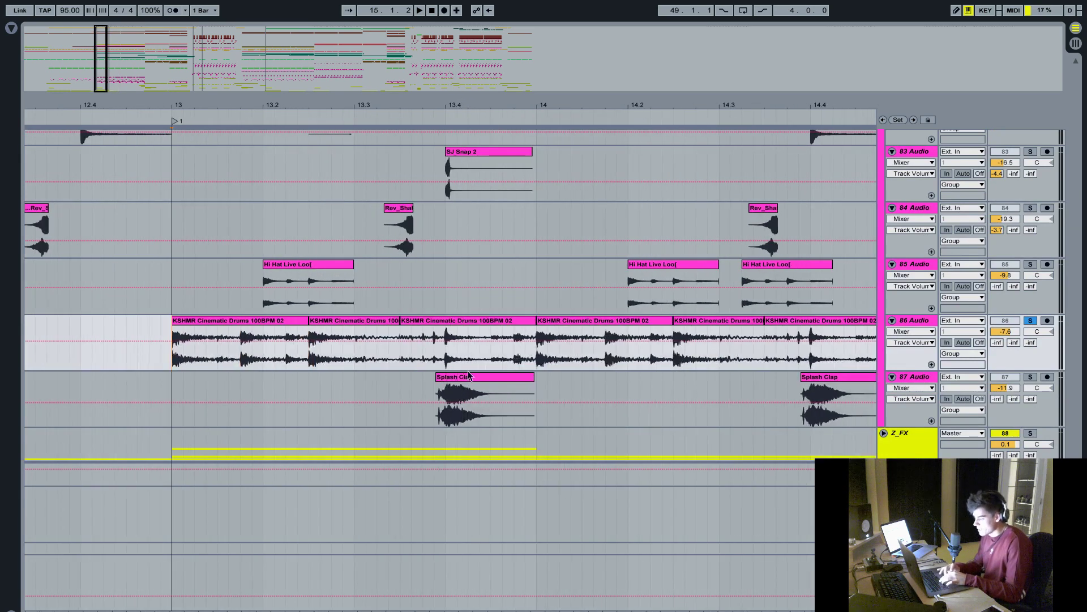
left_click(434, 396)
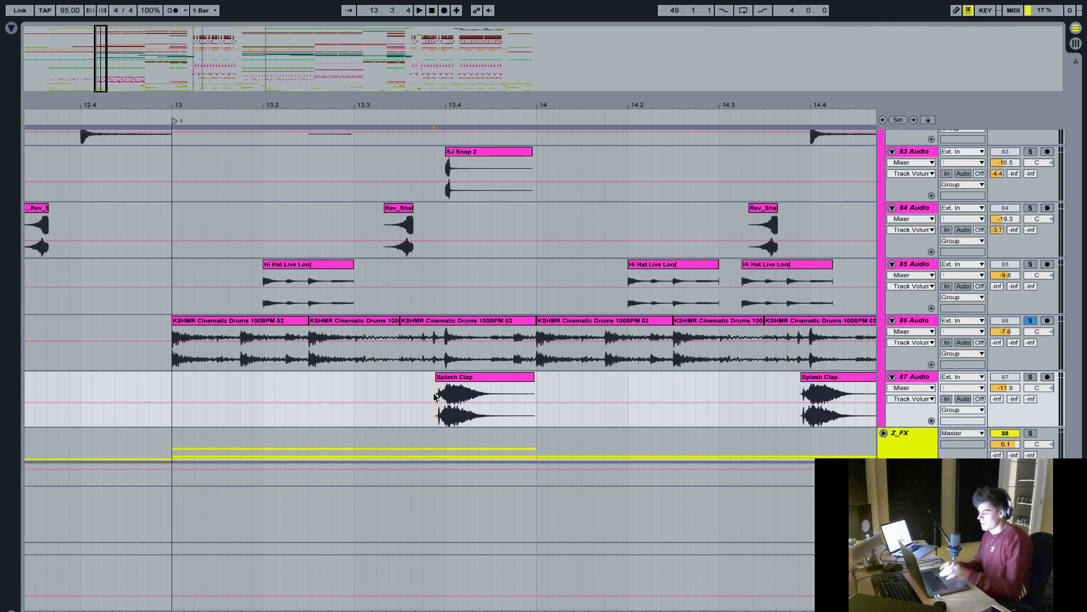
left_click(498, 378)
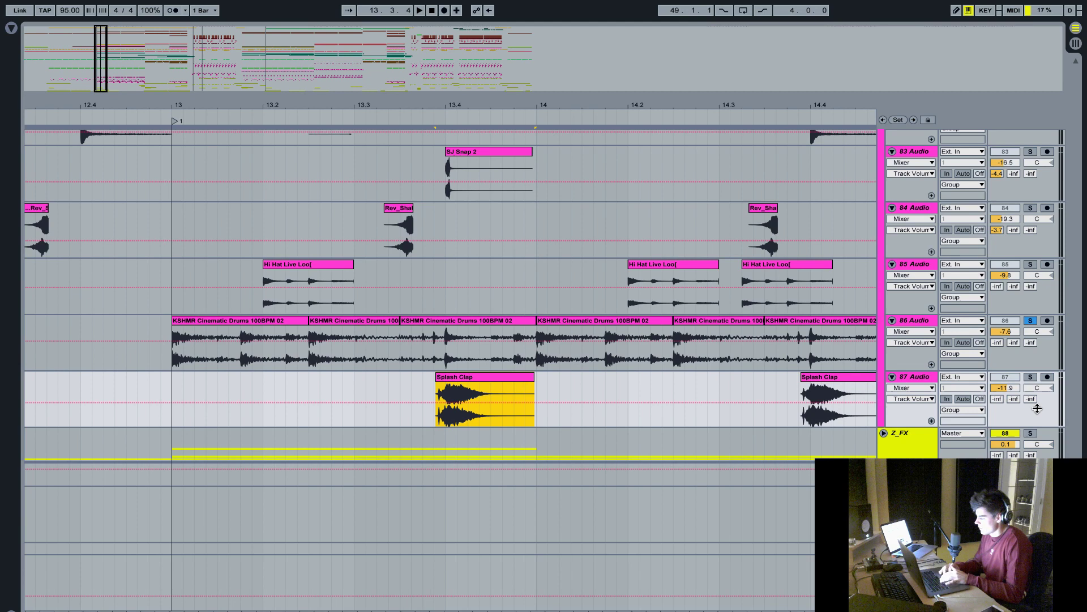
left_click(1030, 377)
left_click(422, 391)
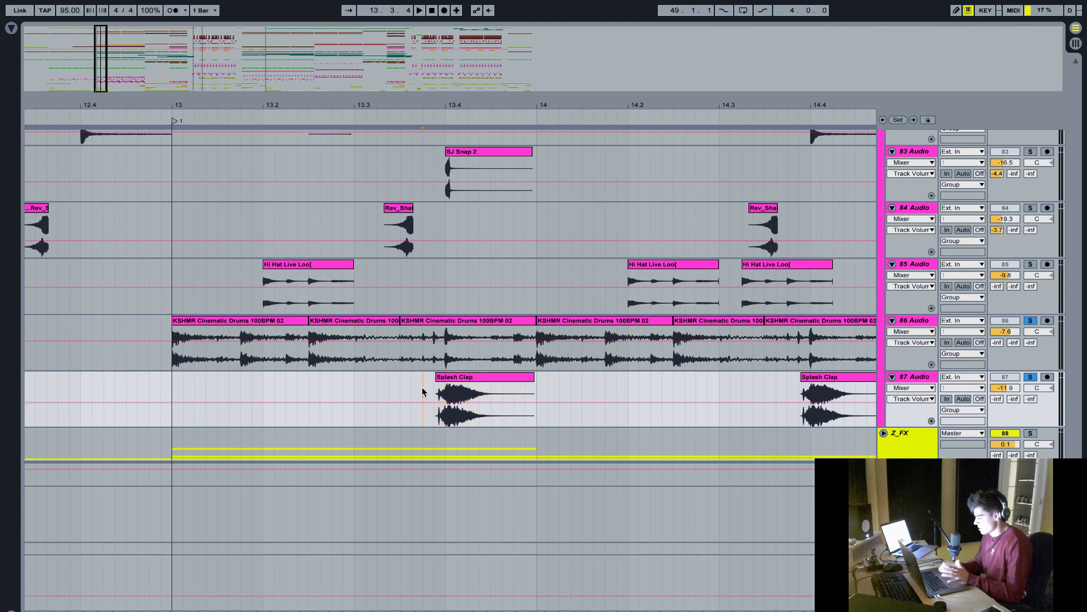
key("space")
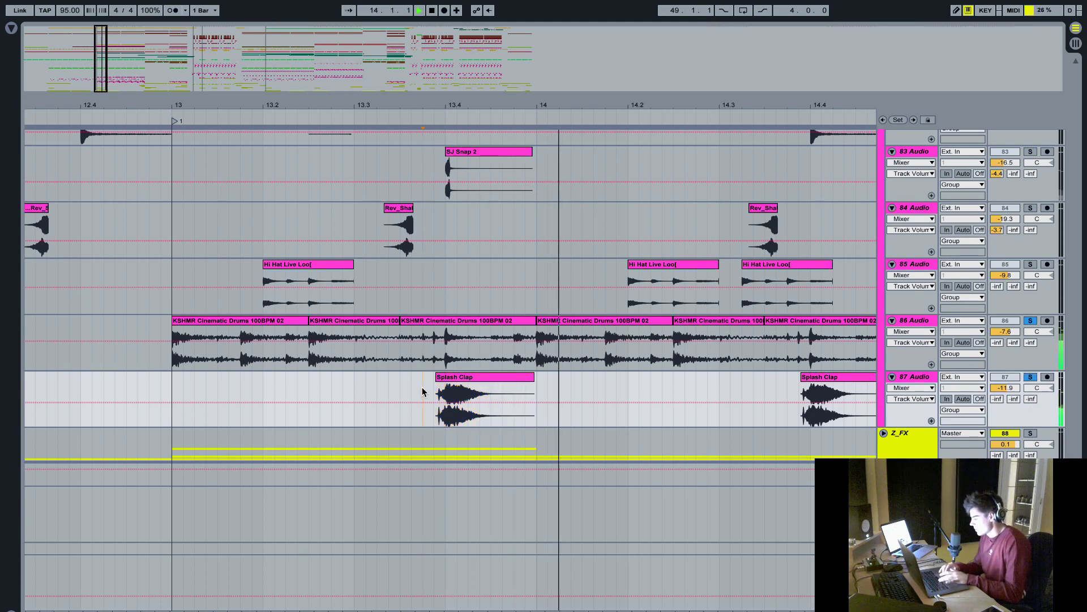
scroll(637, 379, "right", 3)
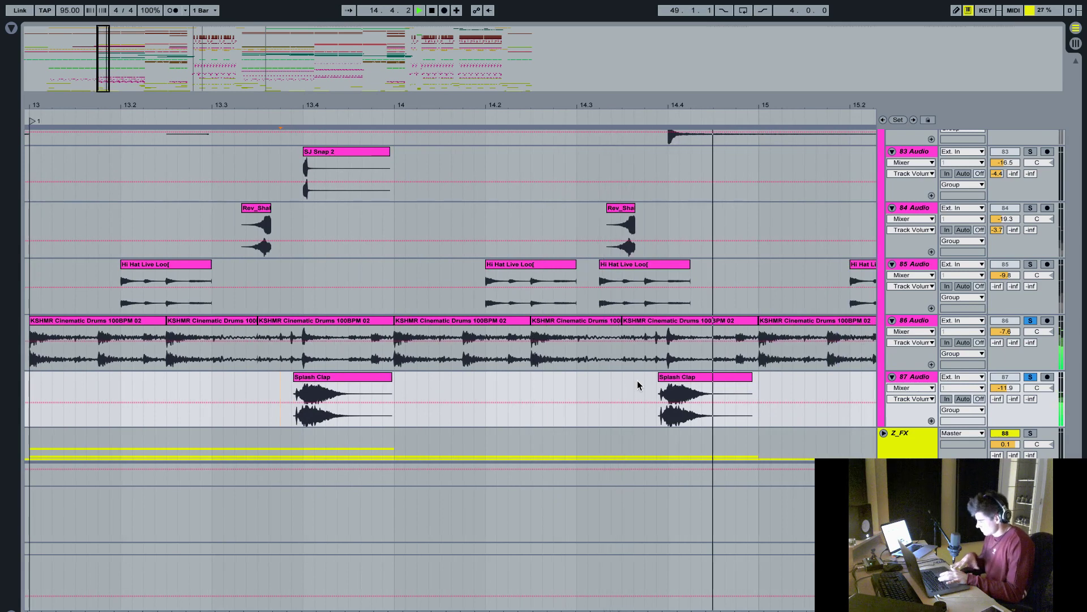
scroll(637, 379, "right", 5)
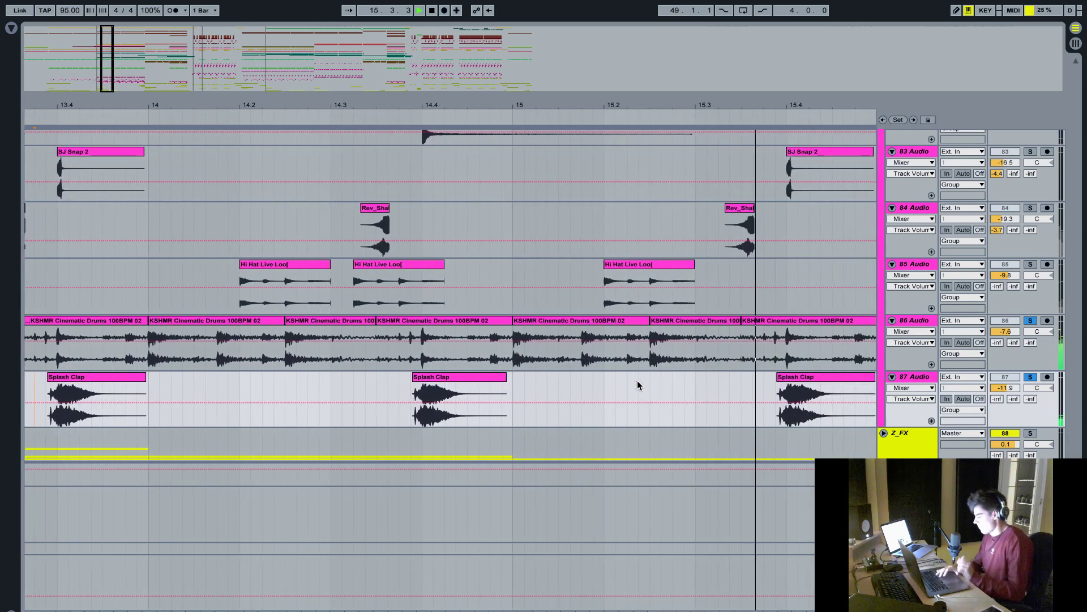
key("space")
scroll(769, 406, "right", 3)
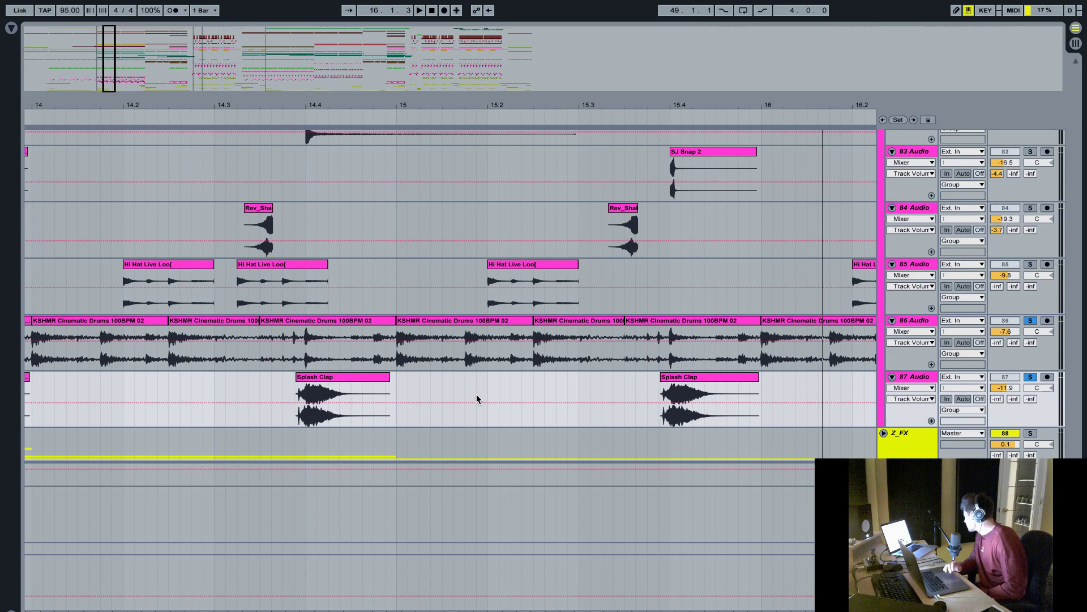
- Go back up to the Z_Acoustic group, play from bar 13 to about 14.1 and solo the group during playback
left_click_drag(468, 103, 619, 104)
scroll(608, 210, "up", 3)
scroll(607, 211, "up", 10)
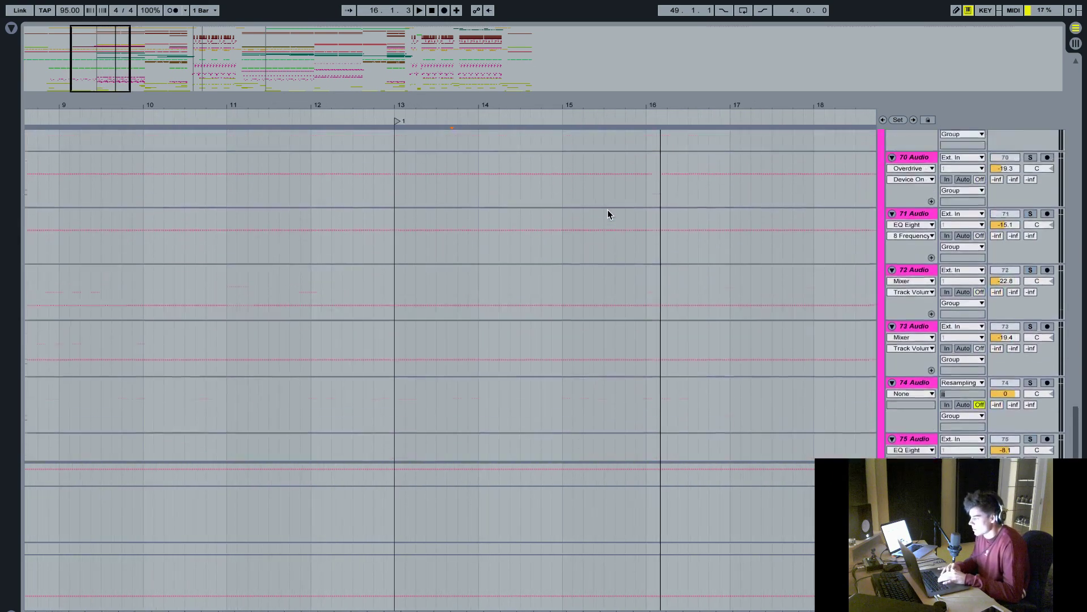
scroll(607, 210, "up", 10)
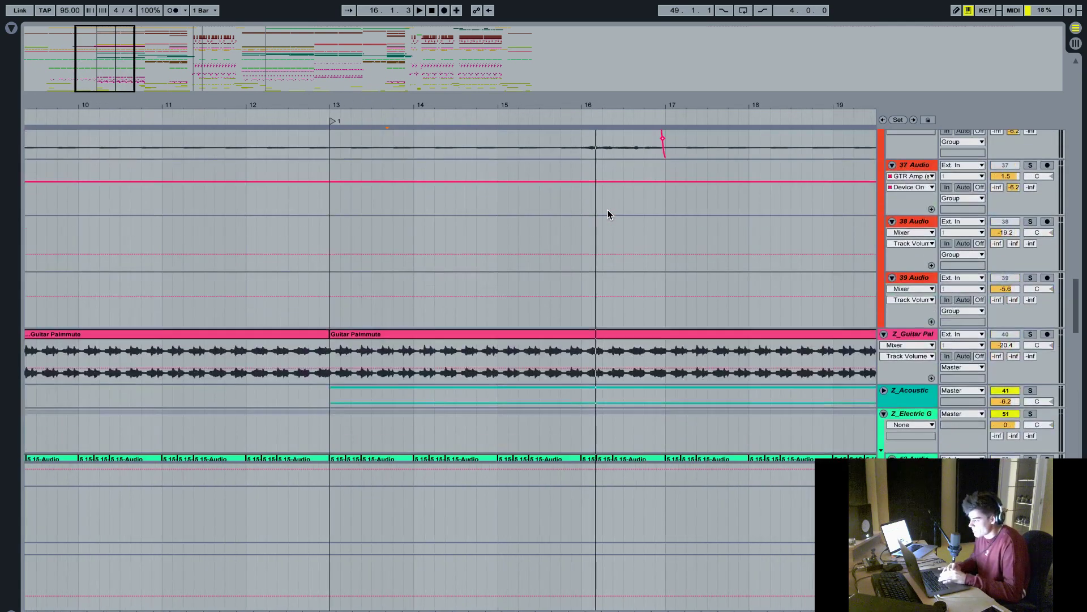
left_click_drag(538, 104, 538, 147)
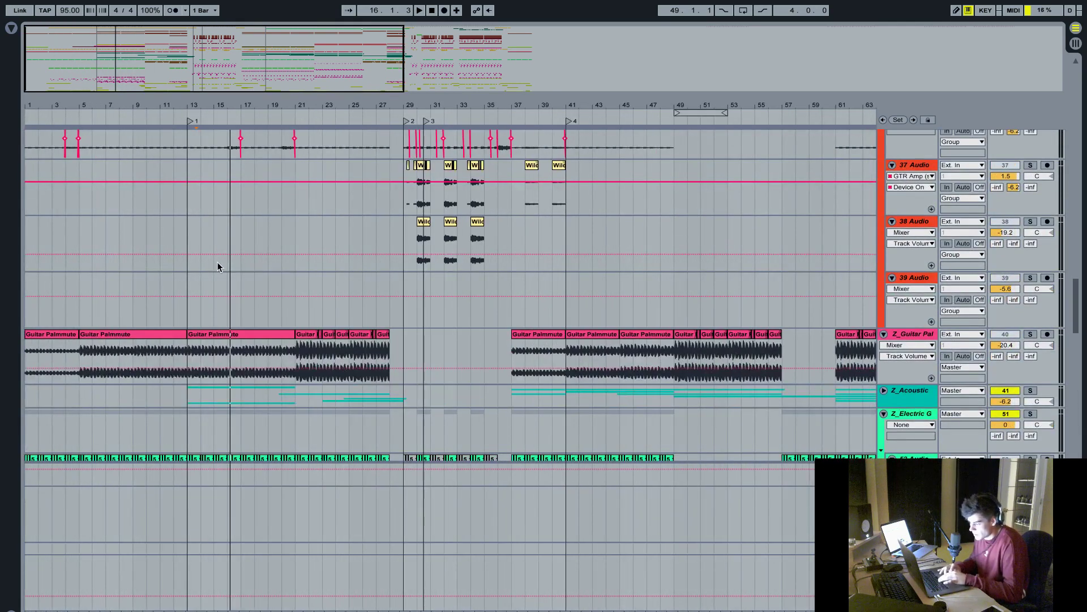
left_click(187, 259)
key("space")
left_click(1030, 390)
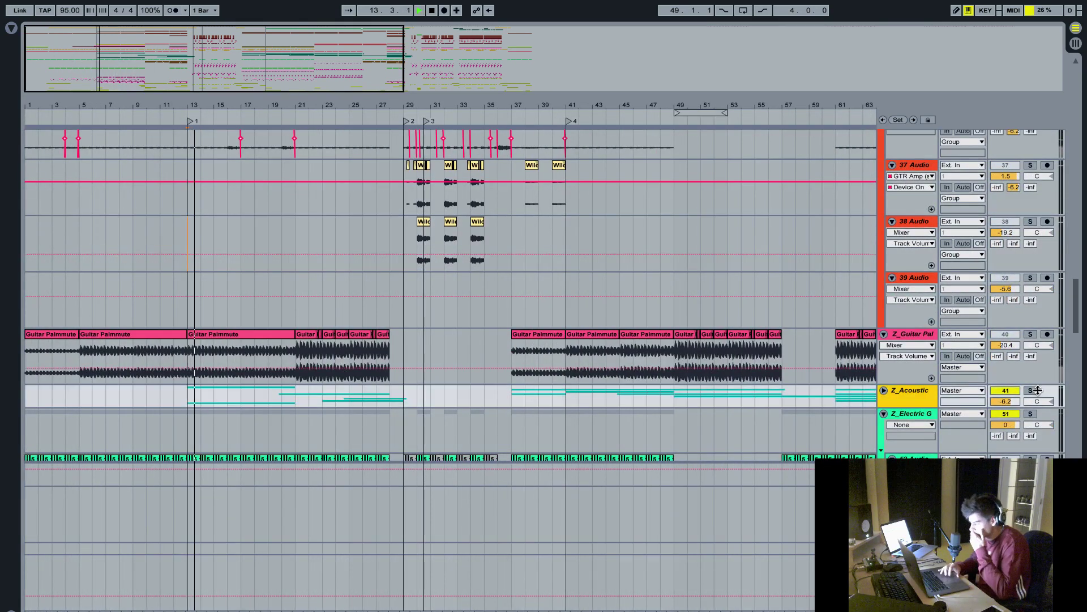
key("space")
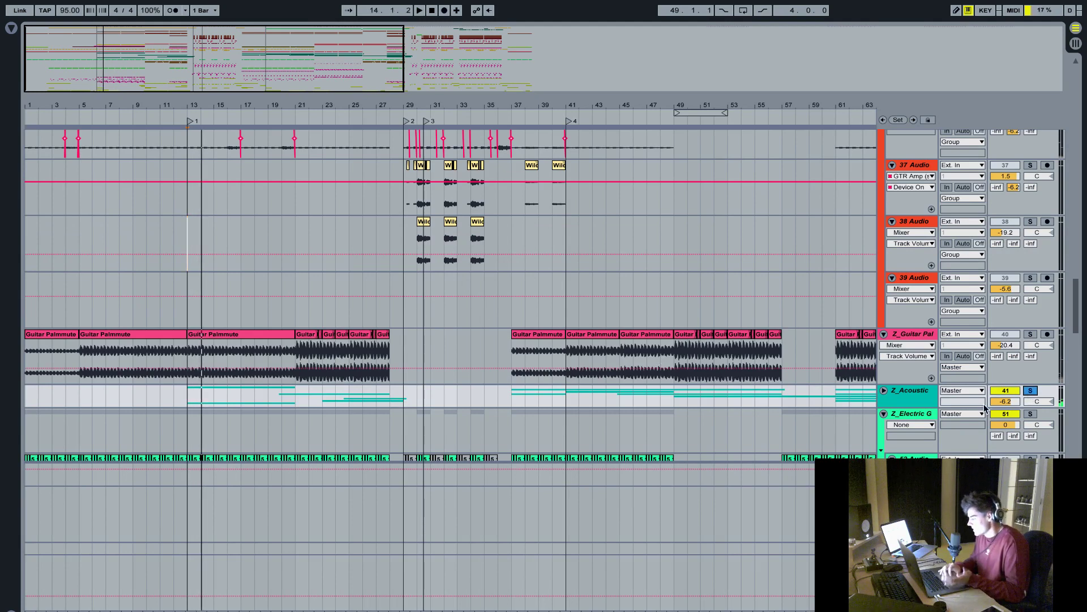
- Unfold the Z_Acoustic group and examine the clips on its tracks between bars 13 and 21
left_click(884, 390)
scroll(647, 389, "down", 3)
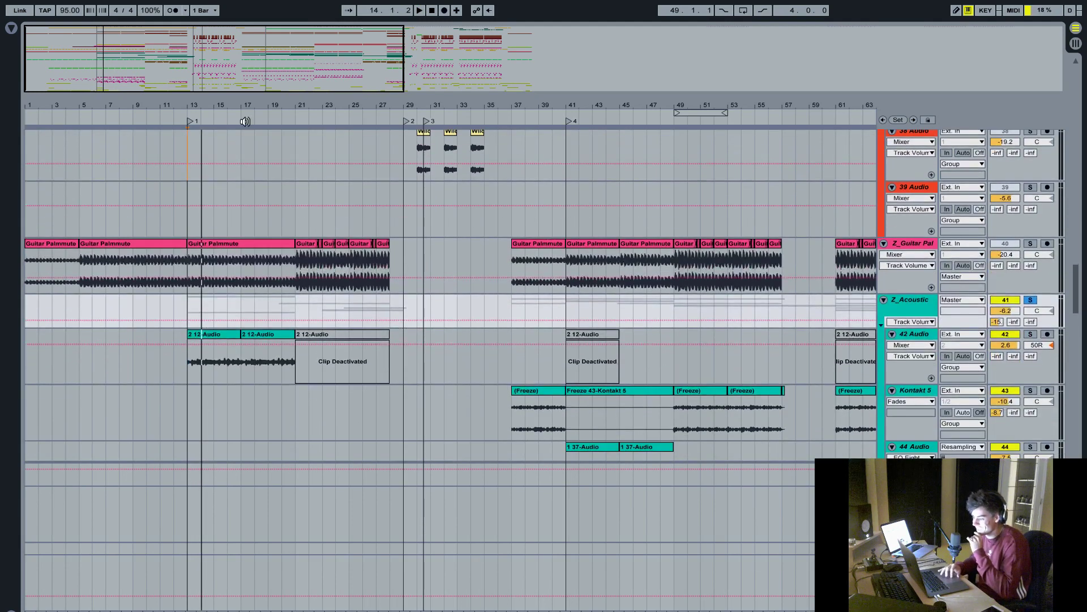
left_click_drag(191, 104, 191, 113)
scroll(246, 244, "down", 10)
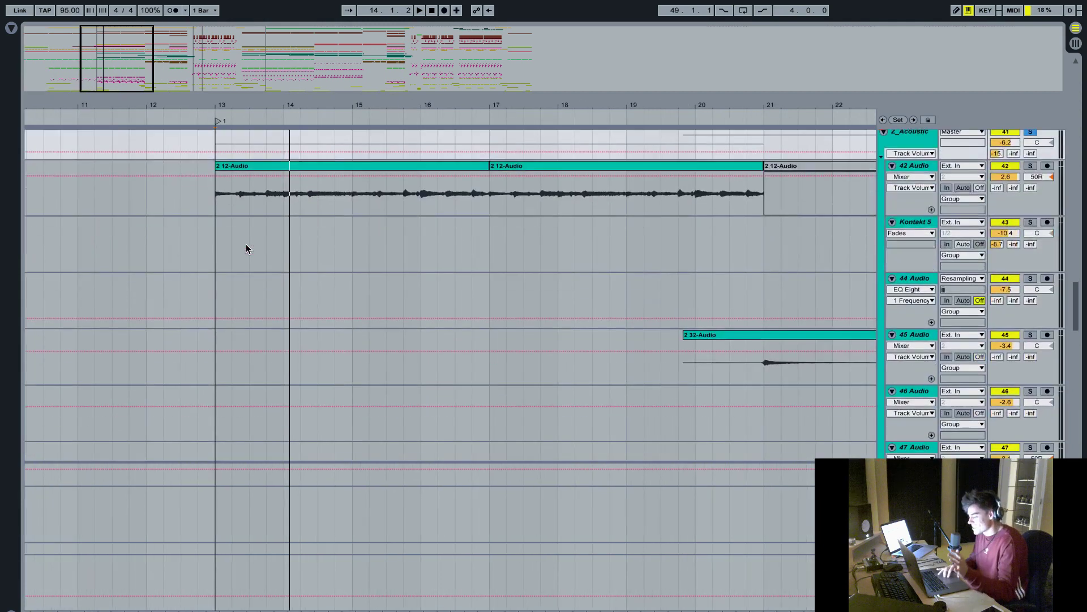
scroll(247, 248, "down", 4)
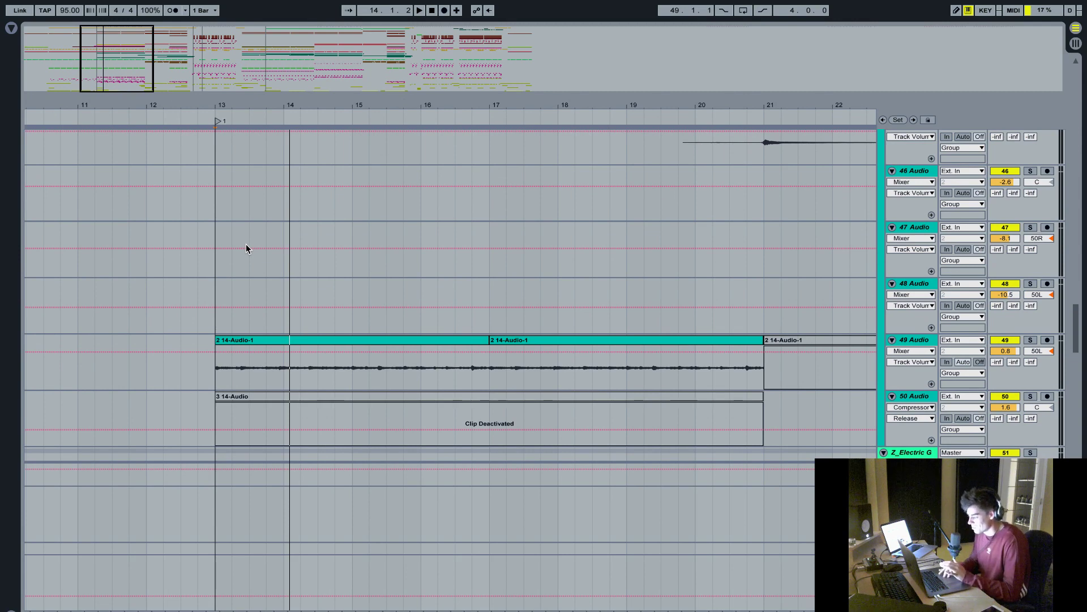
scroll(246, 248, "up", 10)
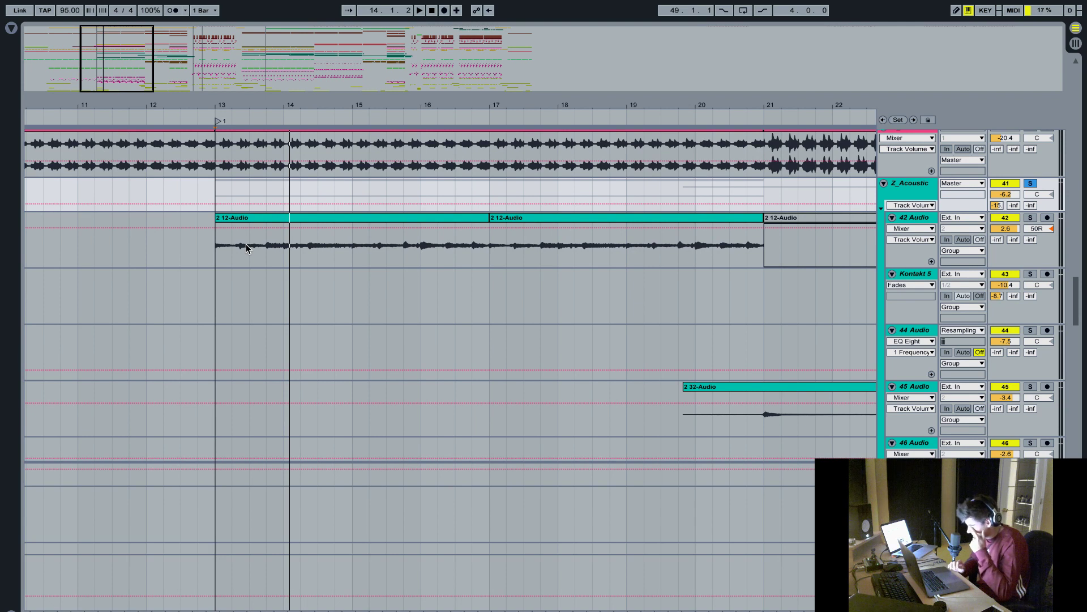
- Solo the 42 Audio track in the Z_Acoustic group and play it from bar 13 to about 14.2
left_click(219, 250)
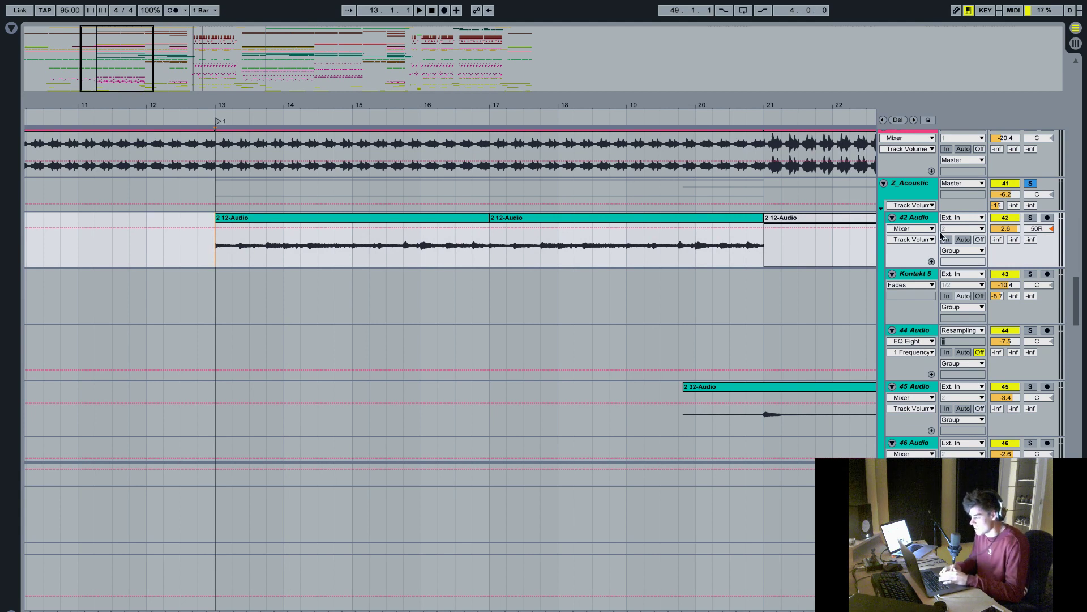
left_click(1031, 218)
key("space")
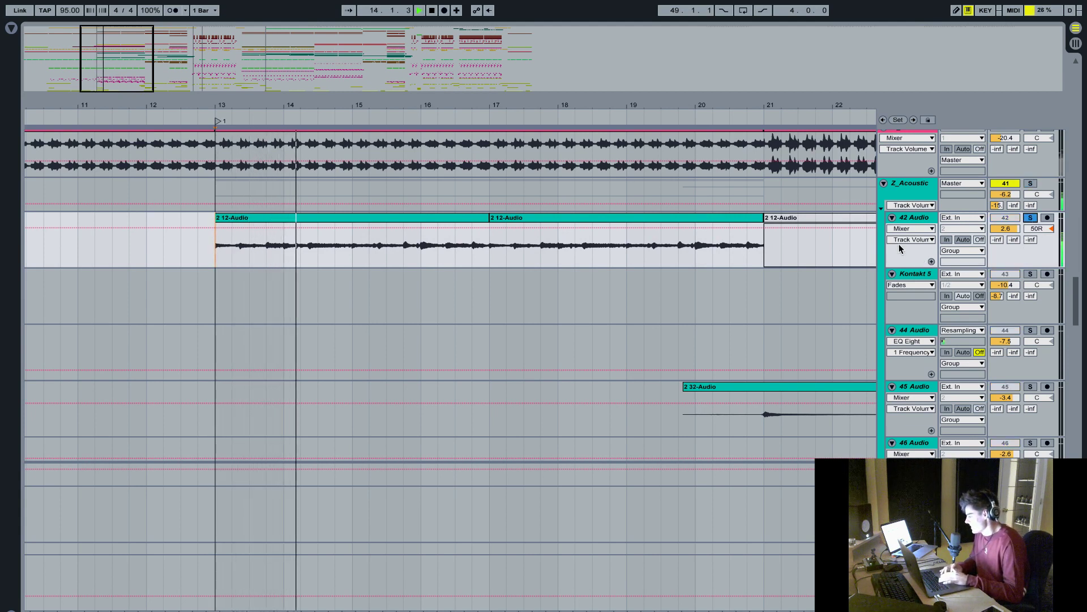
key("space")
- Examine the Z_Acoustic group's effect chain, covering the Acoustic compressor, EQ Eight and sidechained Compressor, and hide the device view
left_click(911, 220)
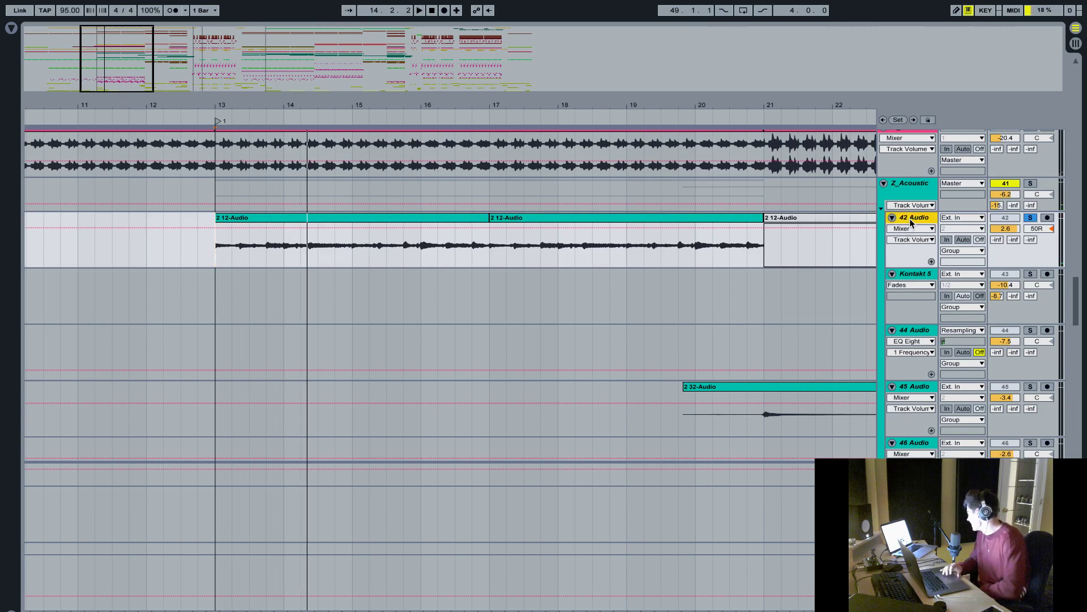
double_click(904, 197)
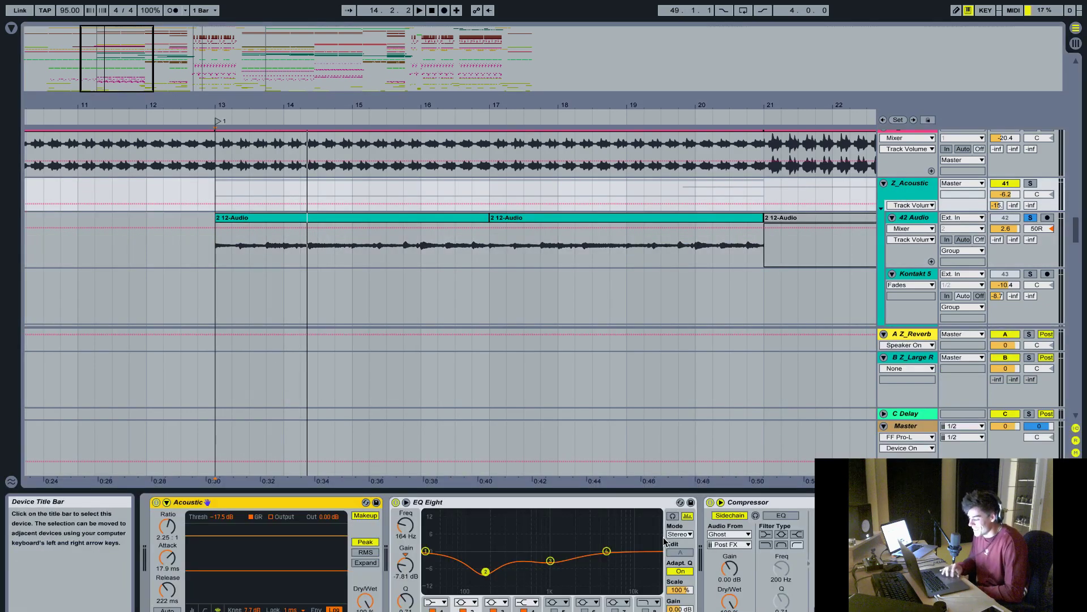
scroll(555, 552, "right", 5)
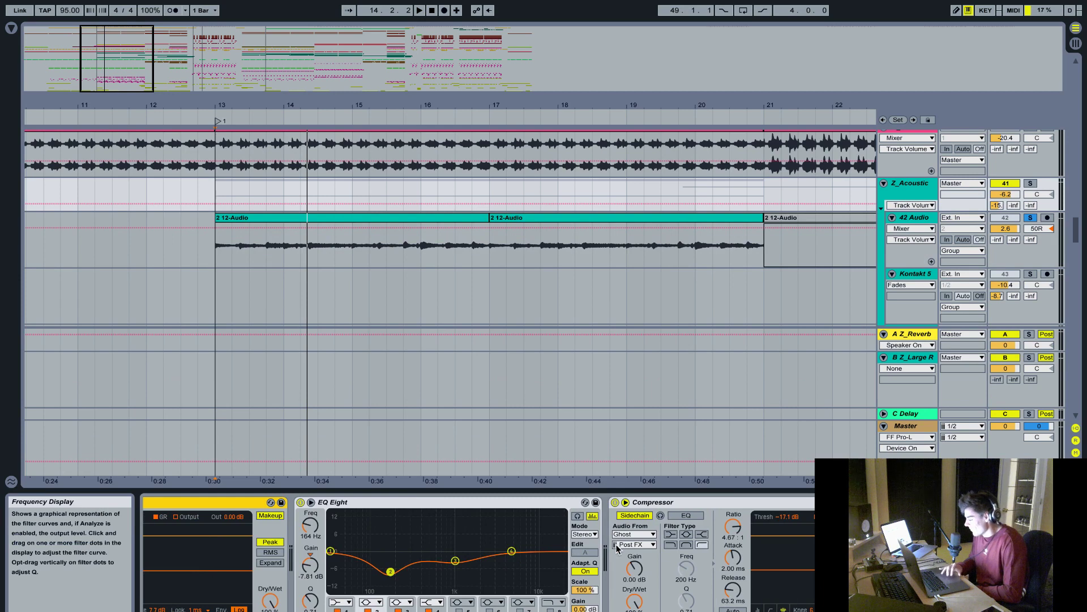
scroll(617, 548, "left", 5)
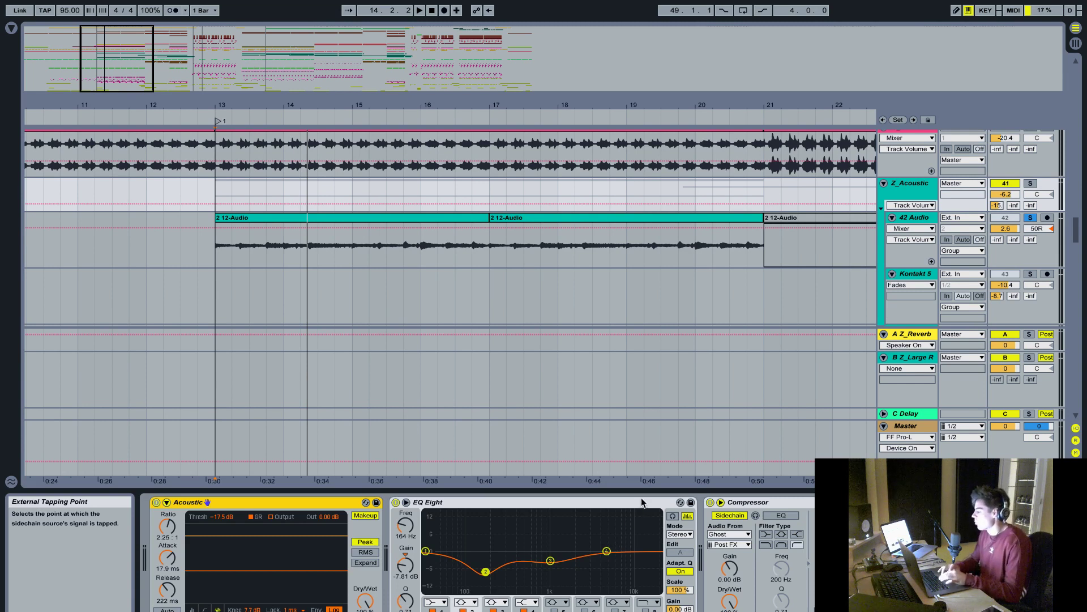
key("ctrl+alt+l")
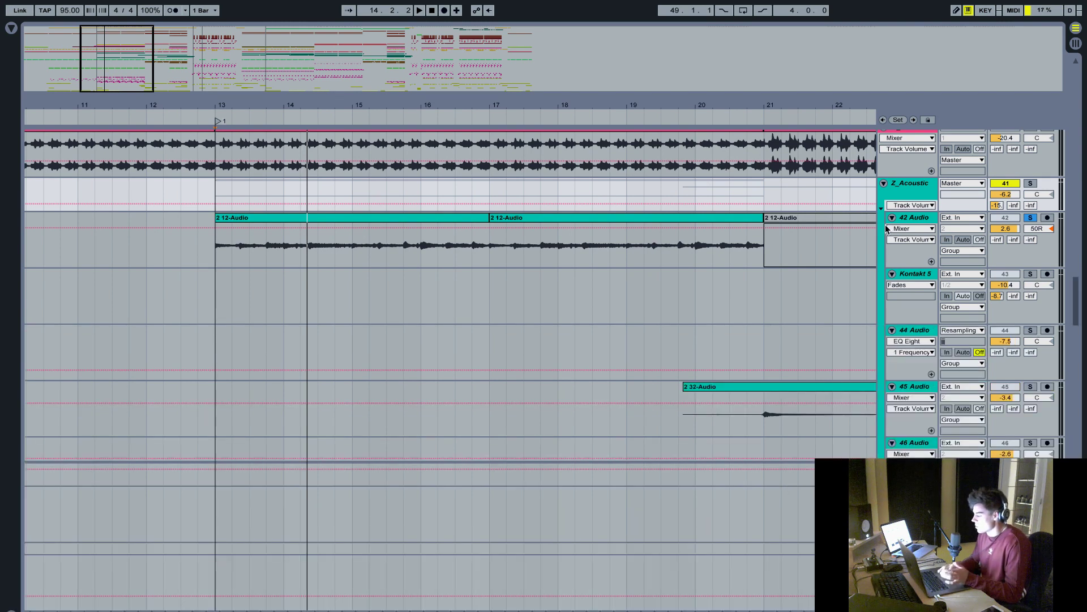
- Fold and solo the Z_Acoustic group, add the Z_Drums group to the solo and start playback from bar 13
left_click(884, 182)
left_click(1031, 184)
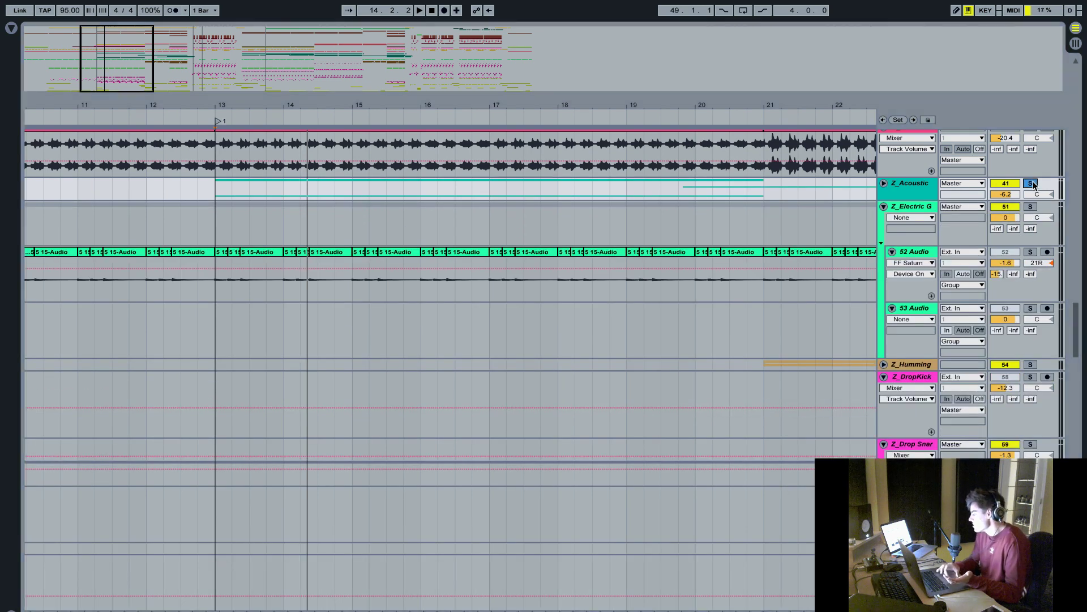
scroll(630, 363, "down", 10)
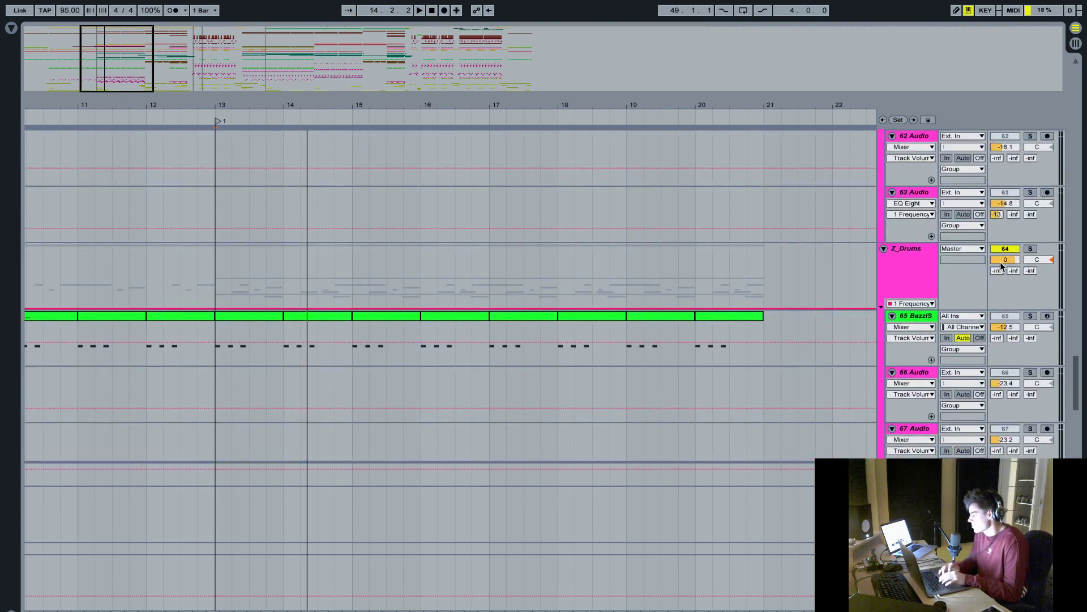
left_click(1030, 248)
left_click(217, 270)
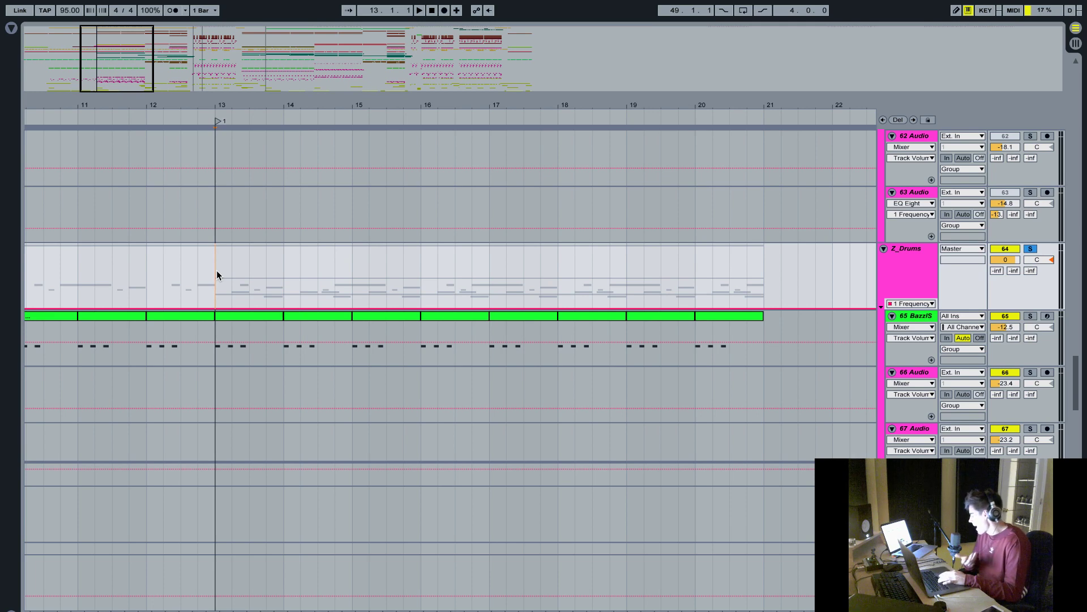
key("space")
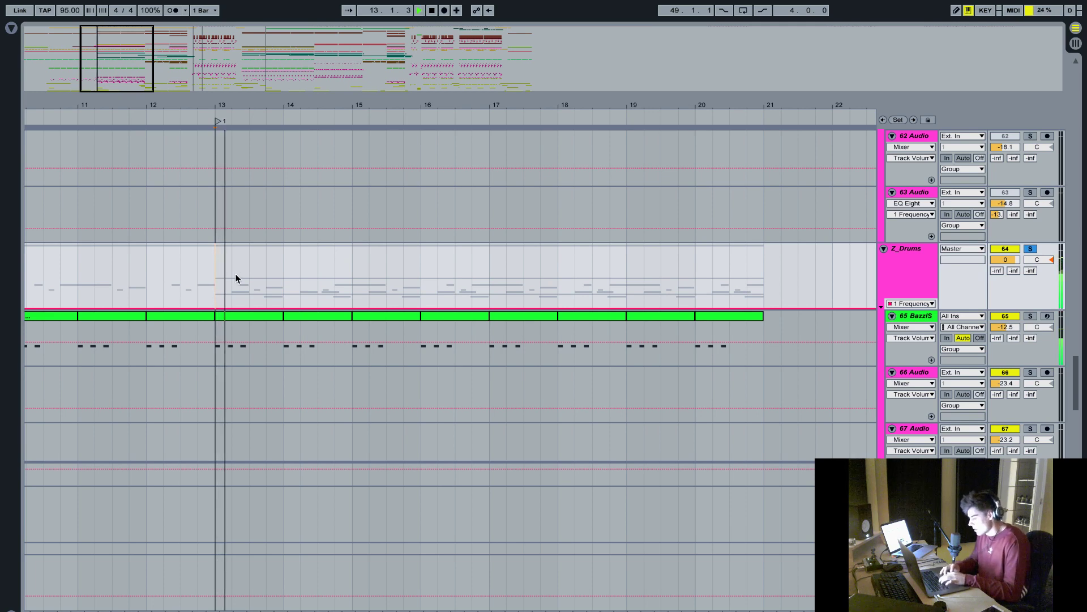
- During playback, add the Z_Electric G group and the Z_Guitar Pal track to the solo, stopping playback around bar 21
scroll(355, 290, "up", 5)
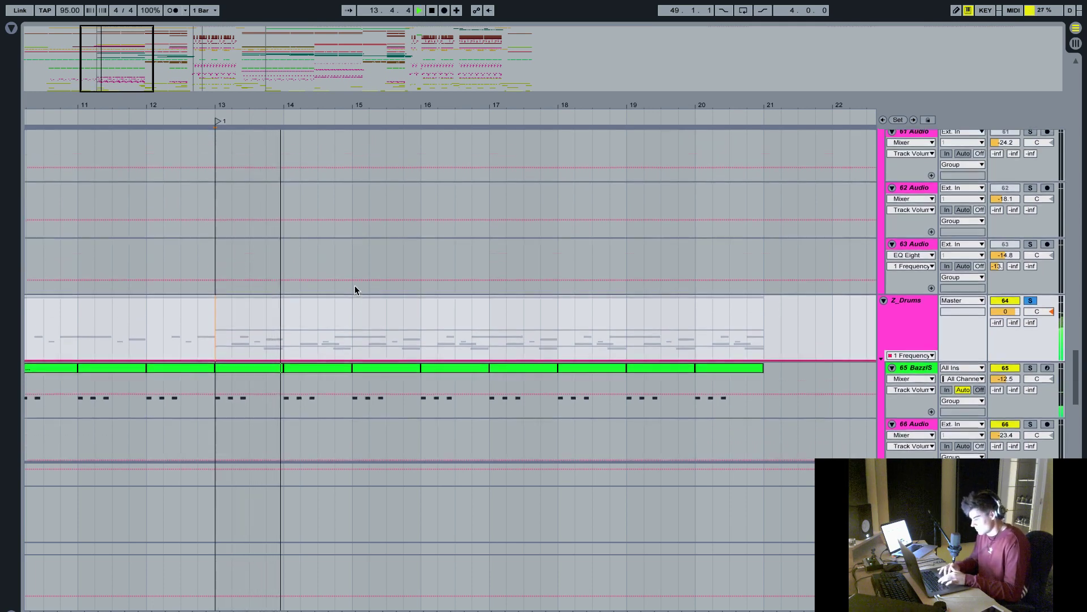
scroll(355, 288, "up", 8)
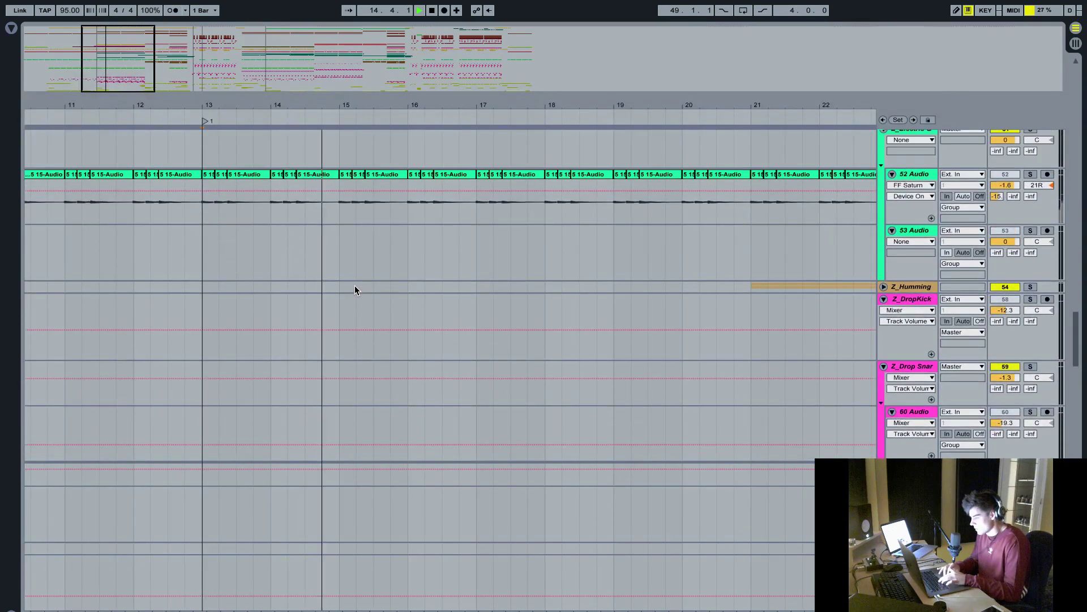
scroll(956, 218, "up", 3)
left_click(1032, 206)
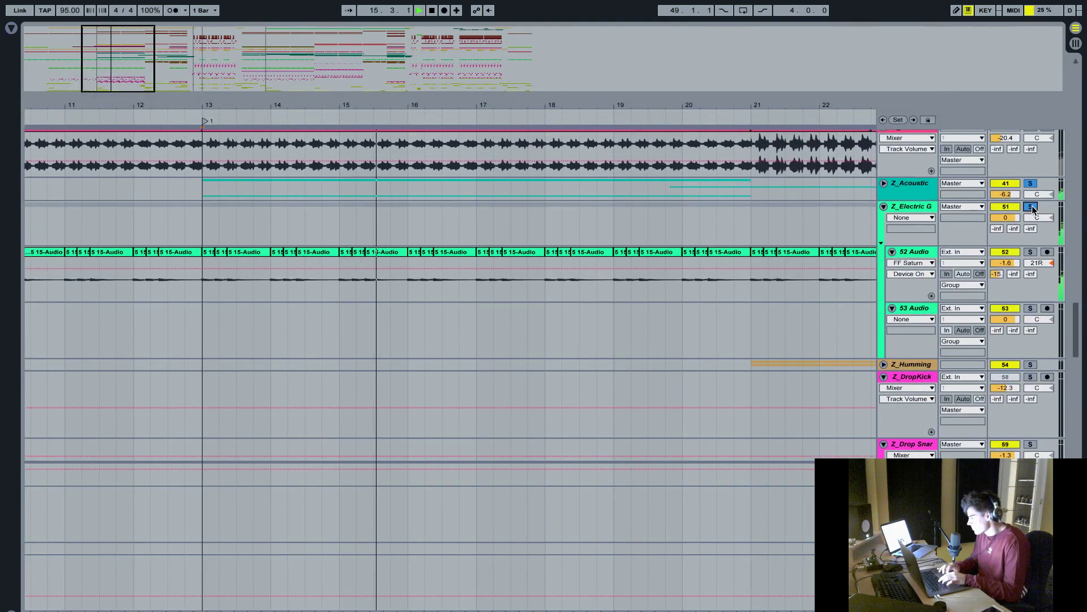
scroll(1031, 181, "up", 2)
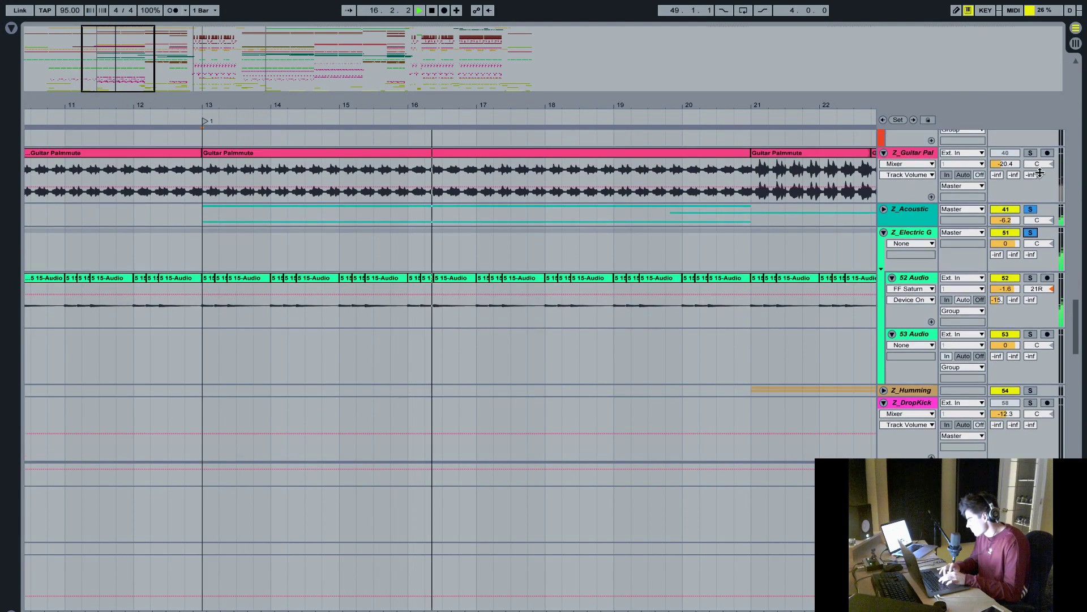
left_click(1030, 153)
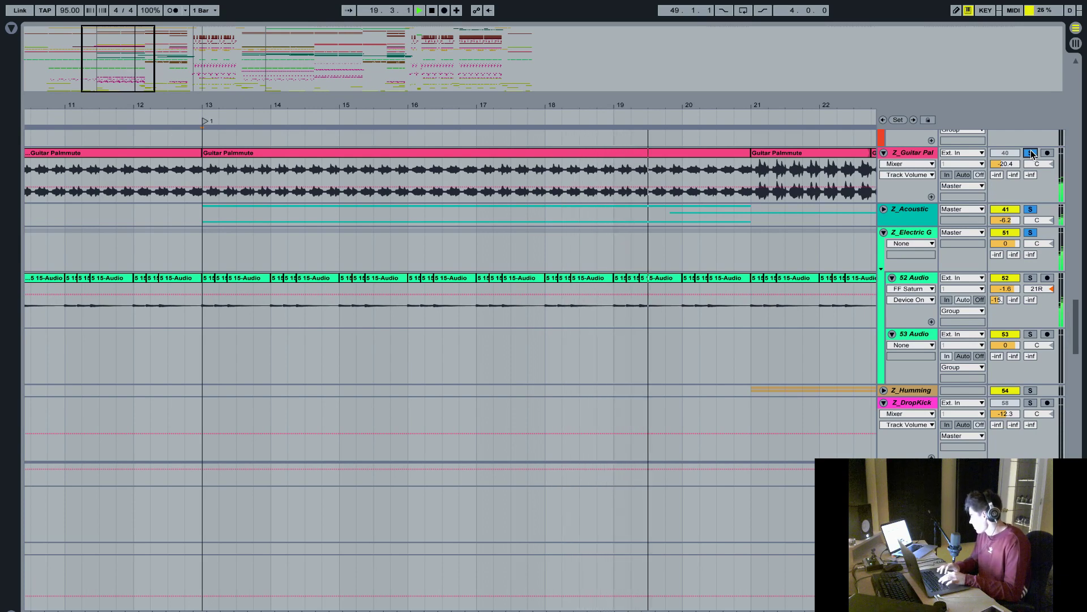
left_click_drag(620, 108, 515, 107)
key("space")
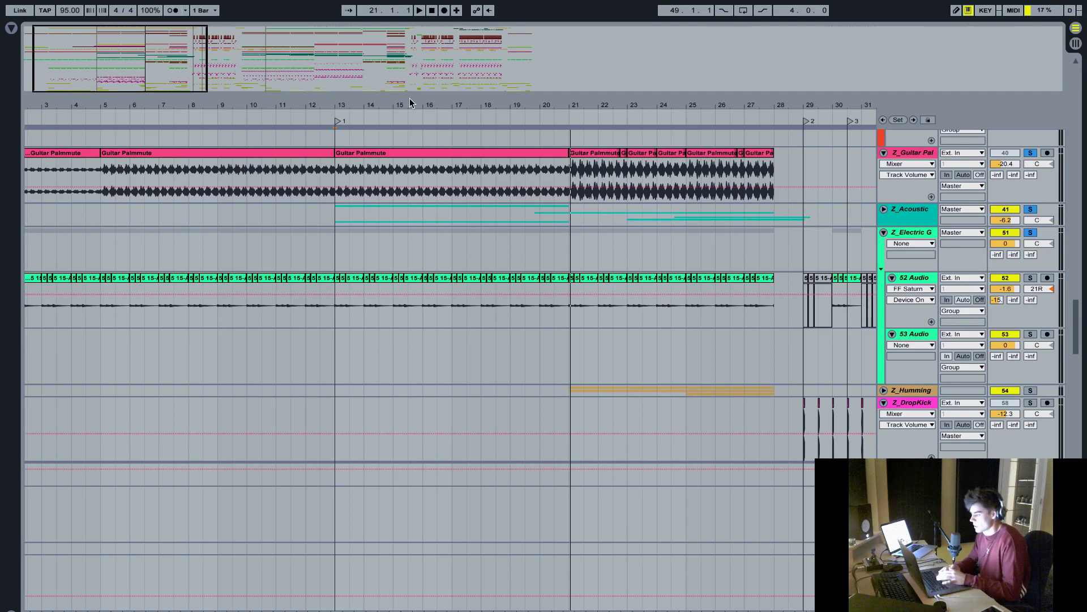
- Set the playback start to bar 21 on the Z_Guitar Pal track and clear the active solos
scroll(332, 179, "right", 5)
scroll(444, 260, "up", 3)
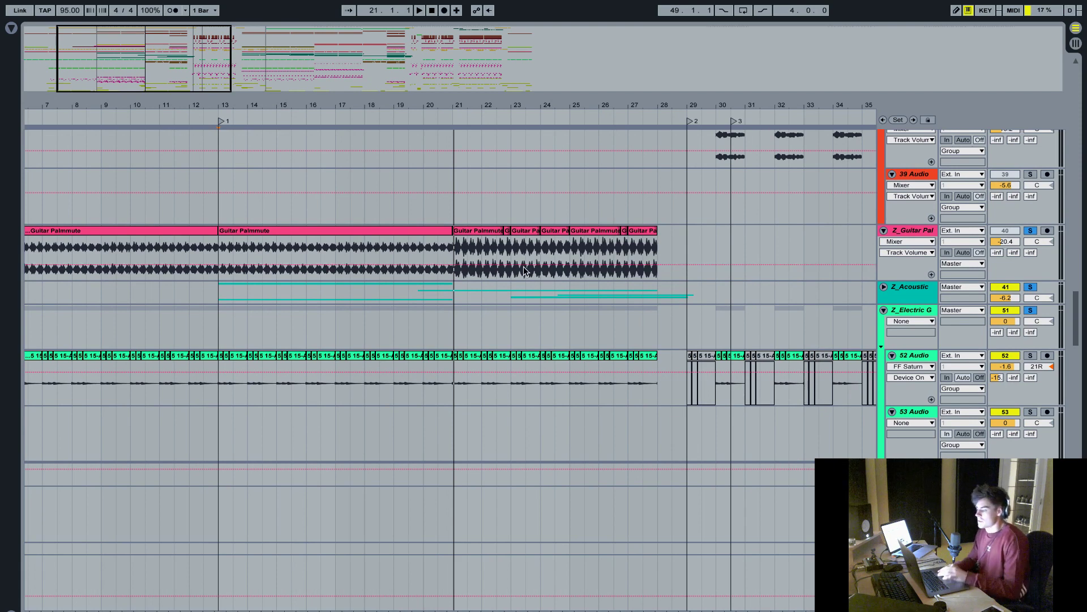
left_click(454, 249)
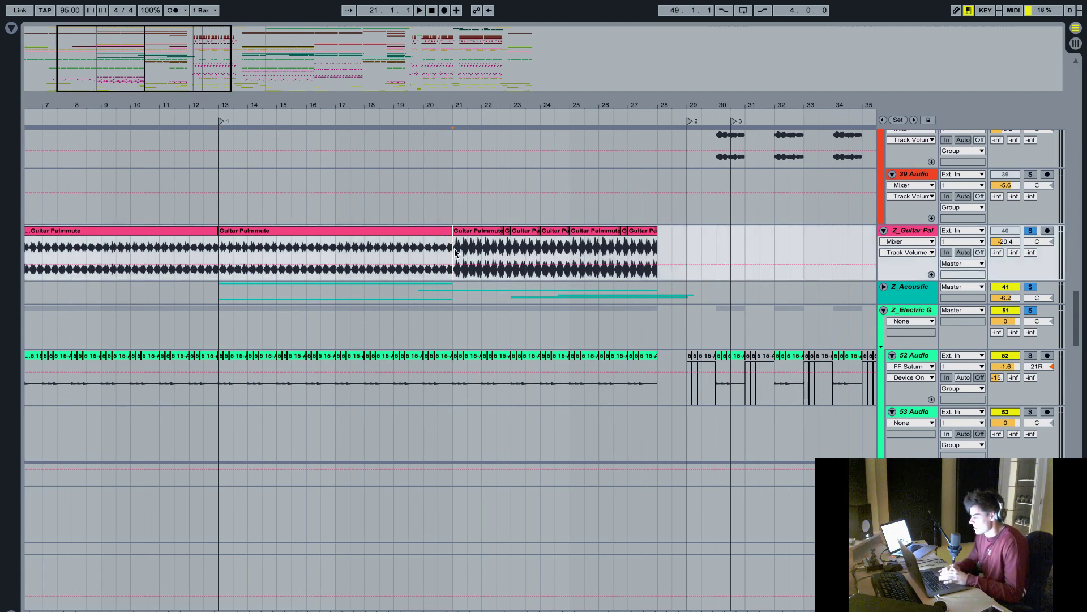
left_click(1030, 287)
- Unfold the Z_Humming group and look over its clips and the drop drum tracks below it
scroll(654, 325, "down", 5)
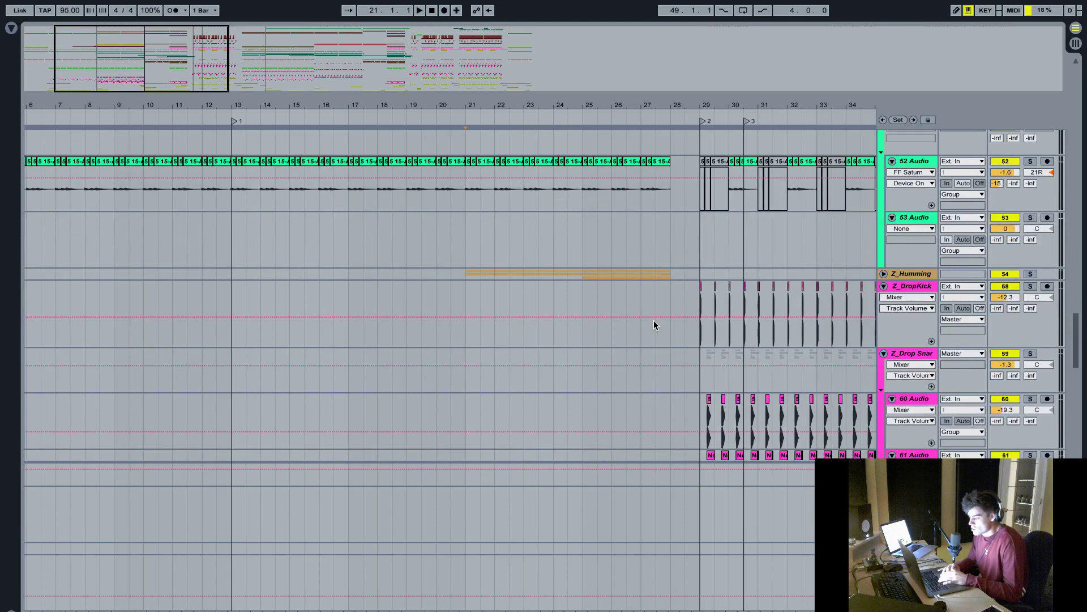
scroll(717, 288, "down", 1)
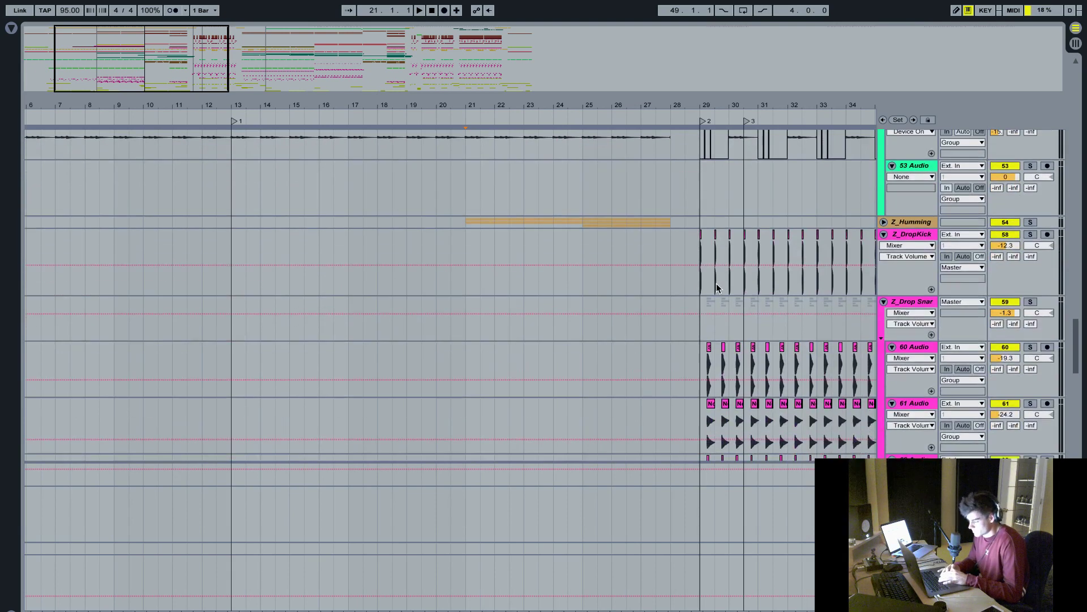
left_click(883, 222)
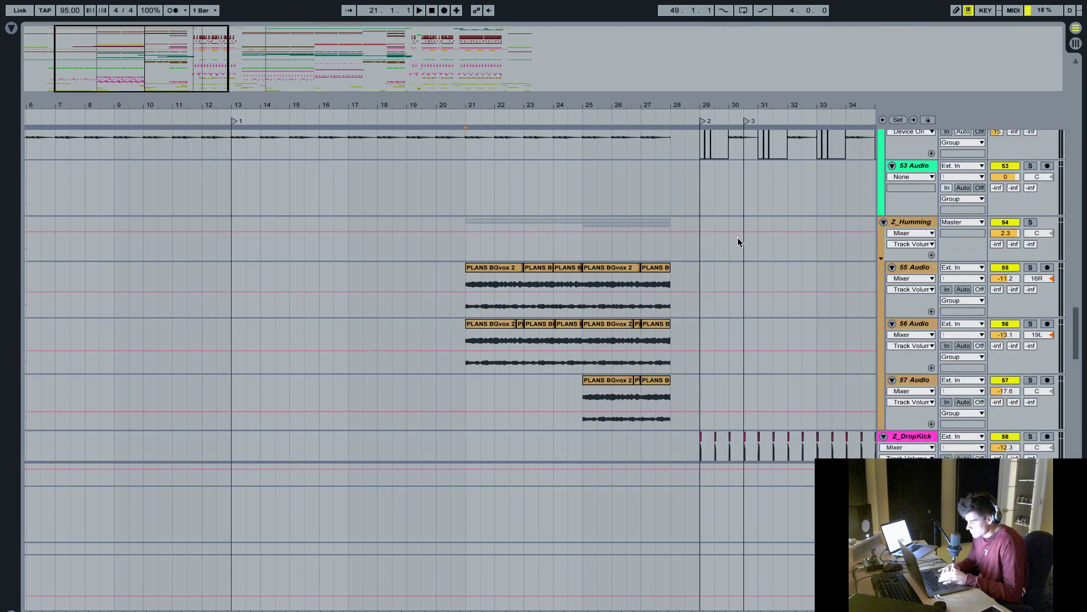
scroll(739, 240, "down", 20)
scroll(738, 243, "up", 20)
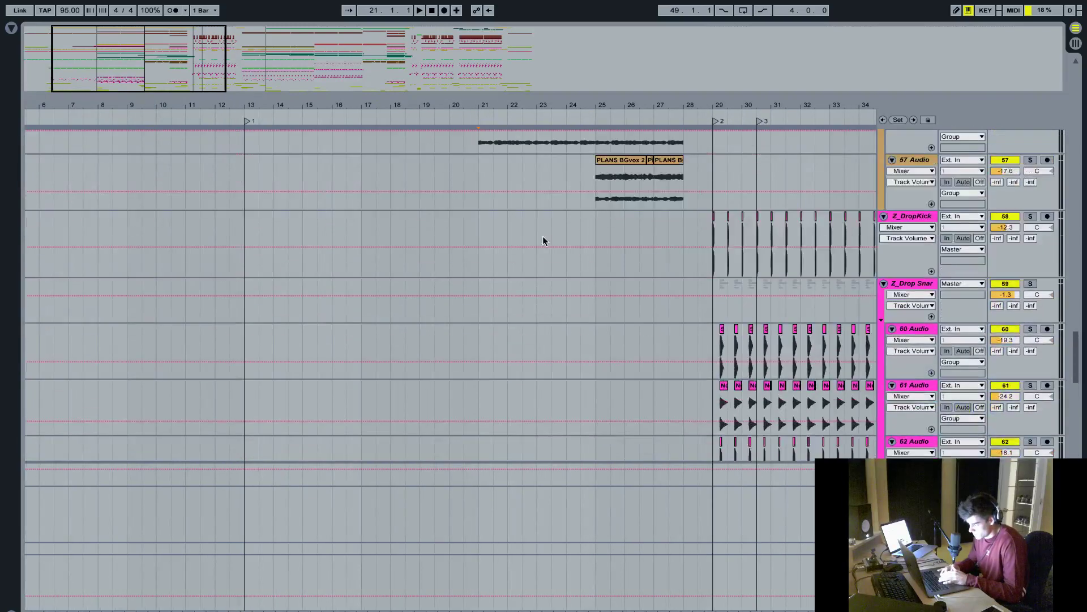
- Play the full arrangement from bar 20 to about 21.4
left_click(443, 271)
key("space")
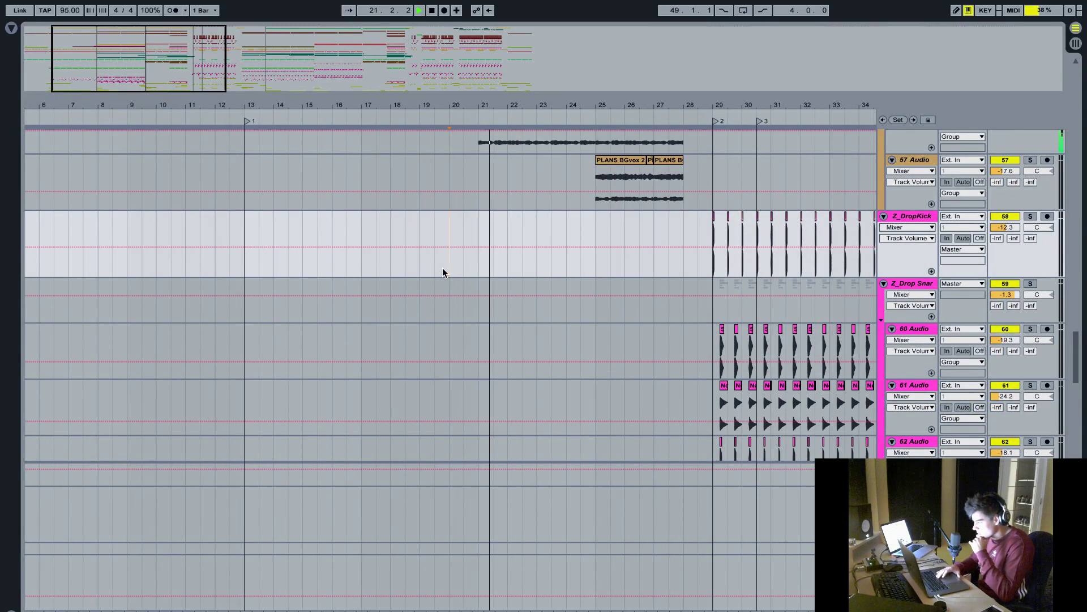
key("space")
- Solo the Z_Humming group and set the playback start to bar 21 on its 55 Audio track
scroll(566, 250, "up", 5)
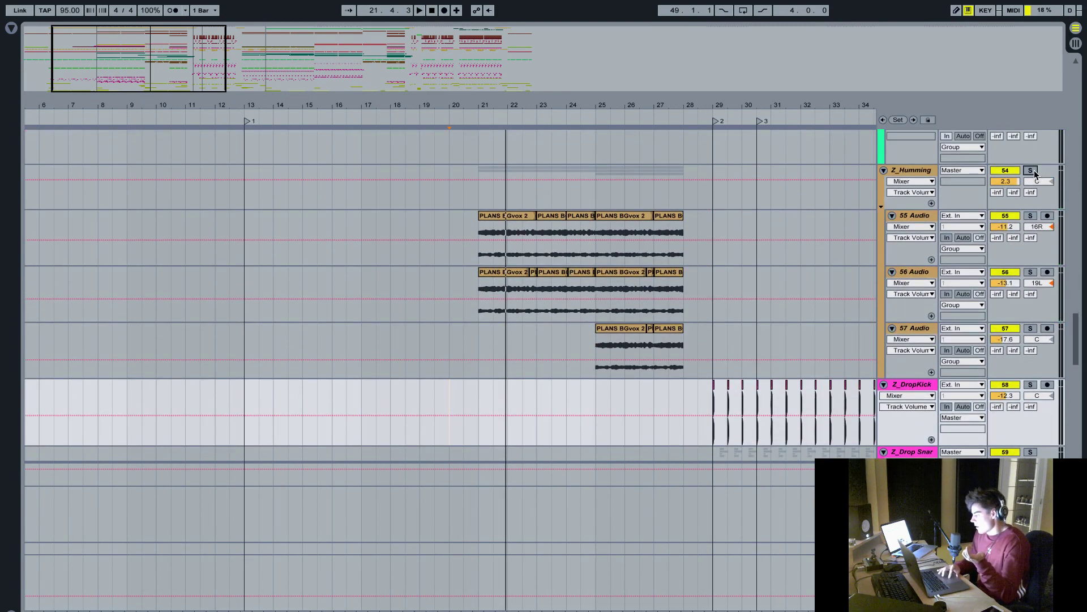
left_click(1031, 170)
left_click(480, 237)
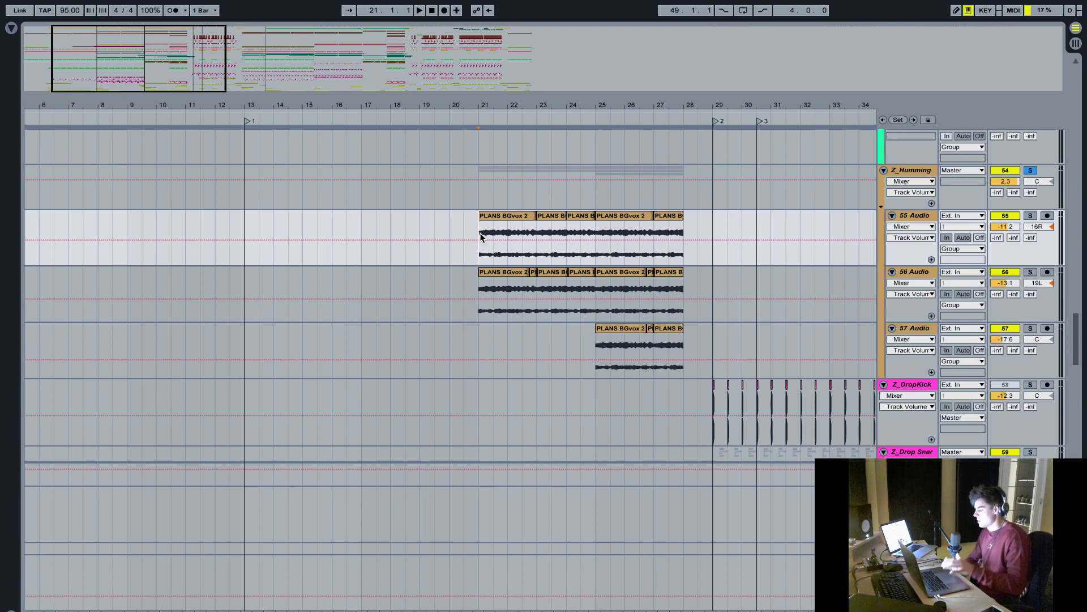
- Solo only the 55 Audio humming track and play its PLANS BGvox 2 clip from bar 21 to about 22.3
left_click_drag(525, 104, 516, 104)
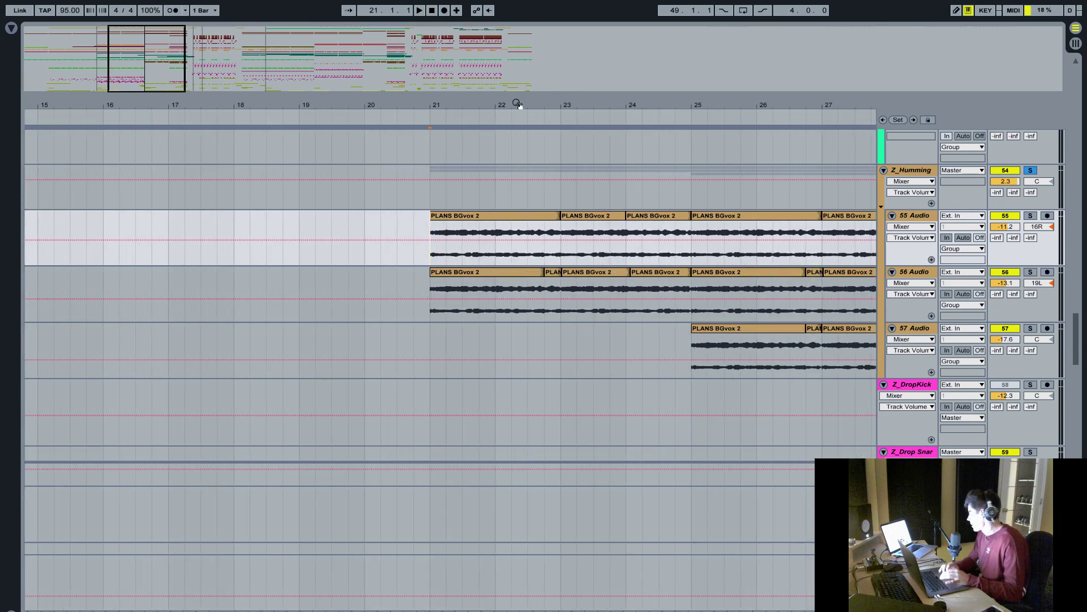
left_click(1030, 216)
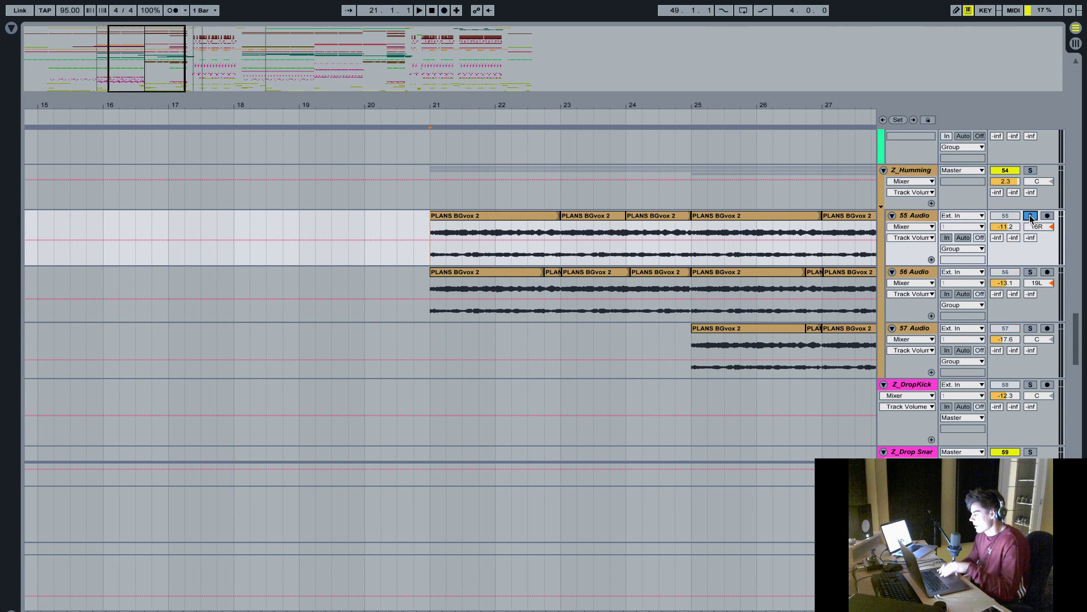
key("space")
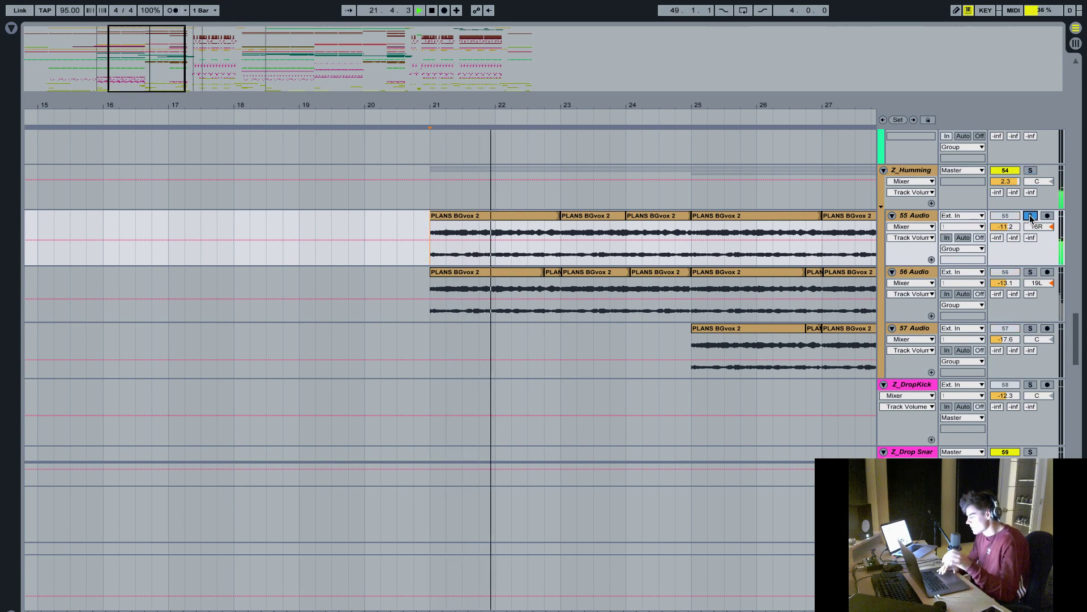
key("space")
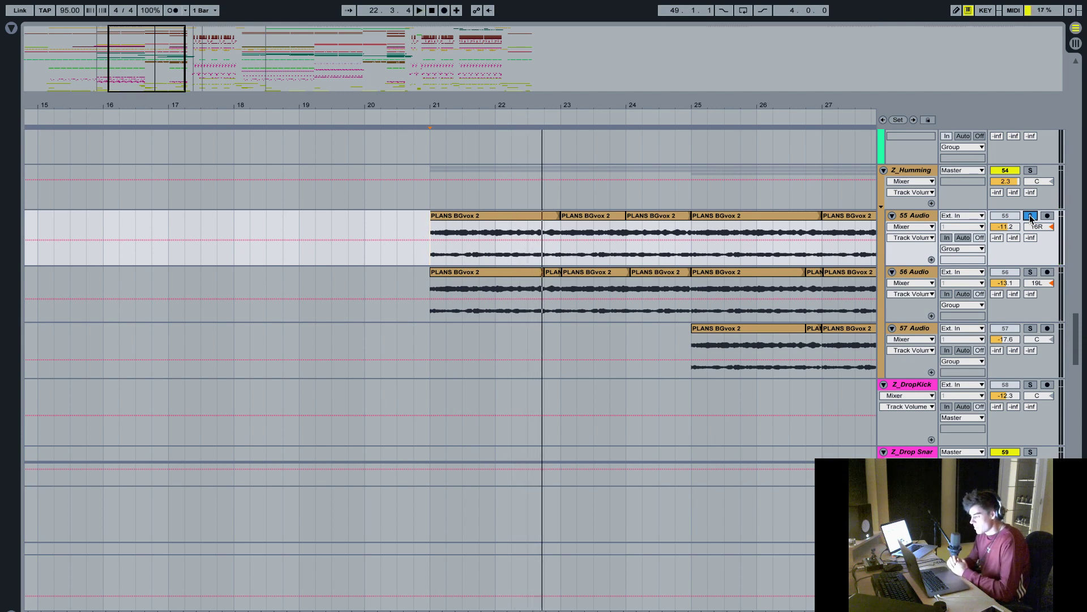
- Solo the whole Z_Humming group again and inspect the first PLANS BGvox 2 clip on 56 Audio in the clip view
left_click(1030, 171)
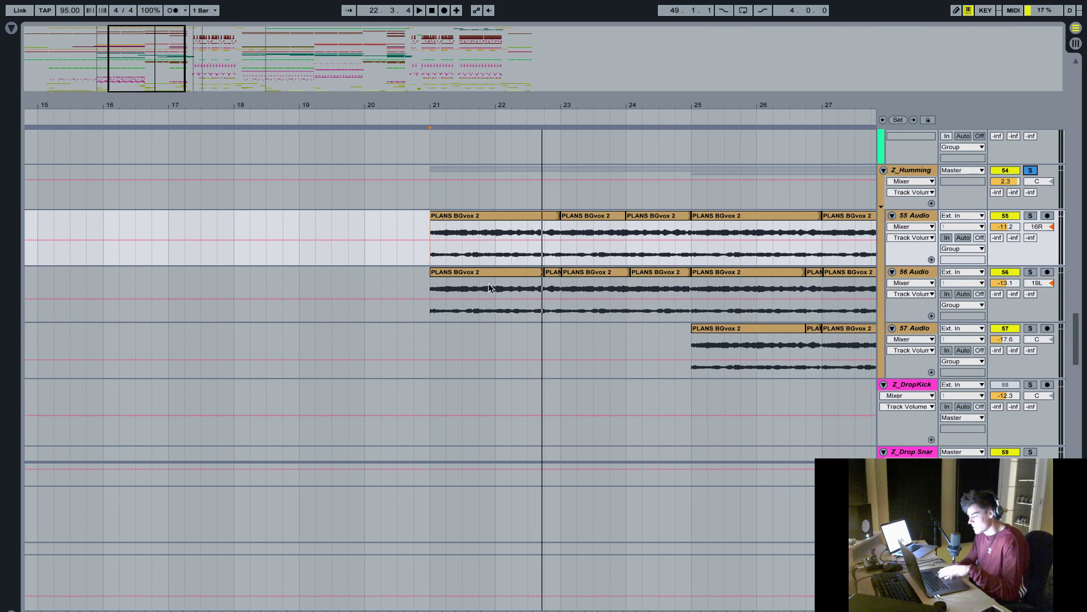
left_click(476, 271)
double_click(475, 271)
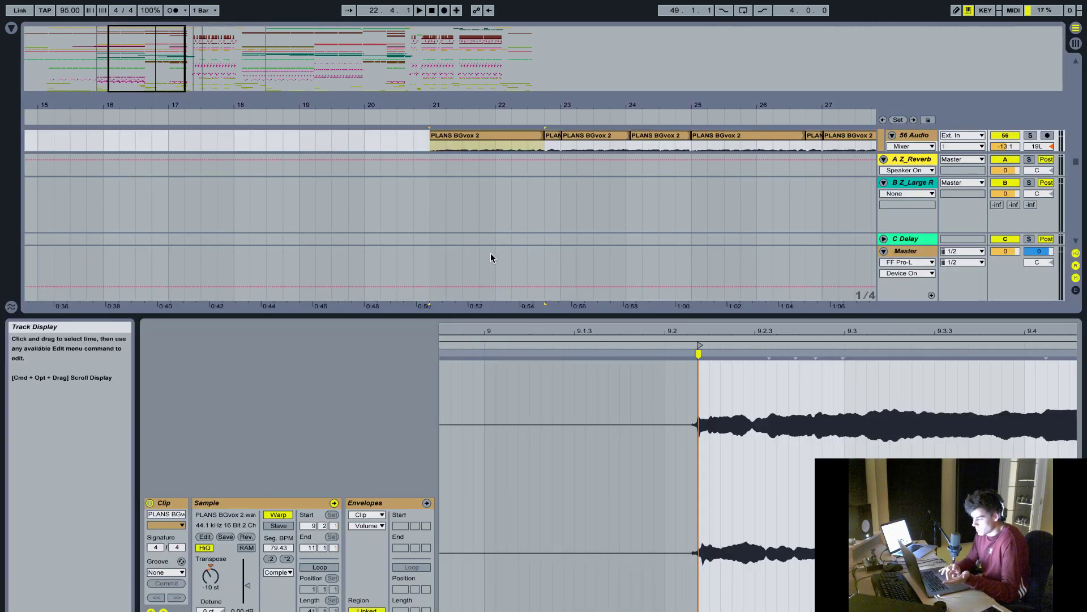
left_click(532, 316)
double_click(531, 312)
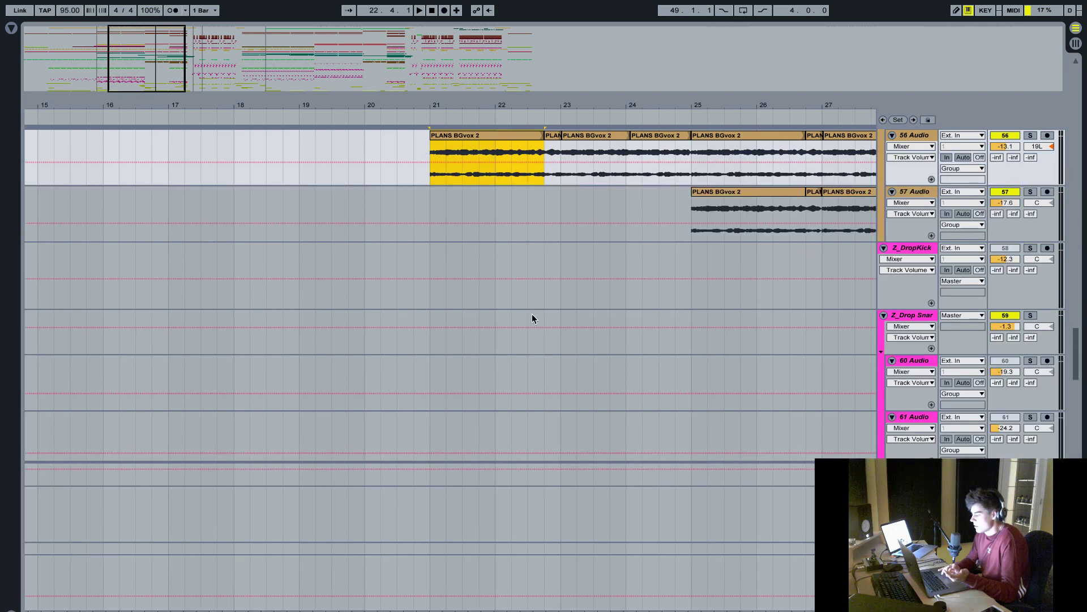
- Inspect the first PLANS BGvox 2 clip on 55 Audio in the clip view and return to the Z_Humming group
double_click(505, 169)
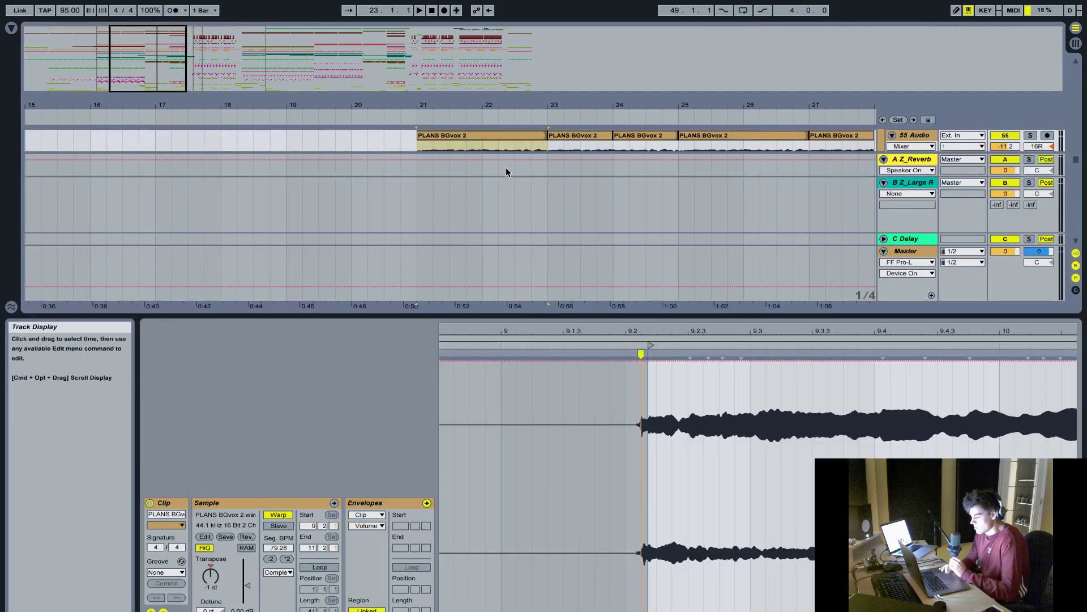
double_click(631, 314)
scroll(632, 314, "up", 3)
scroll(632, 314, "right", 1)
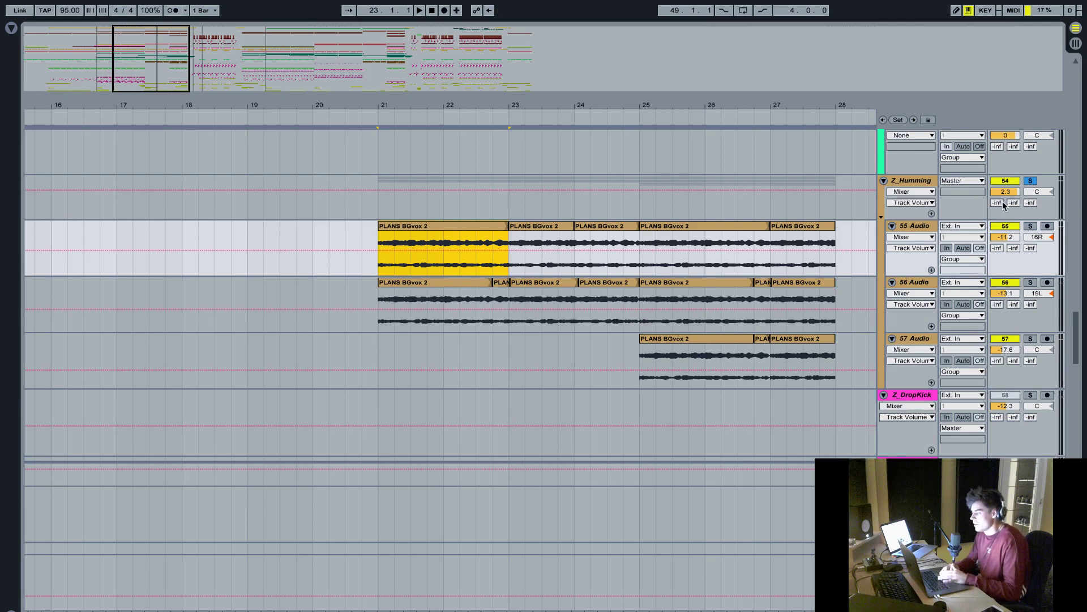
- Play the soloed Z_Humming group from bar 21 to bar 28 and turn its solo off
left_click(1031, 182)
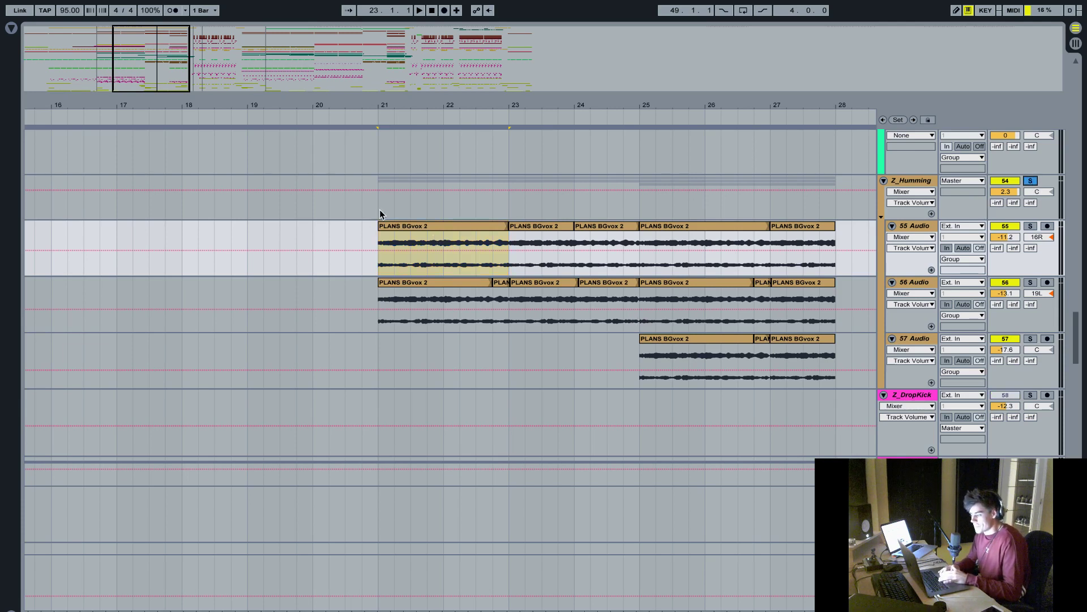
left_click(381, 213)
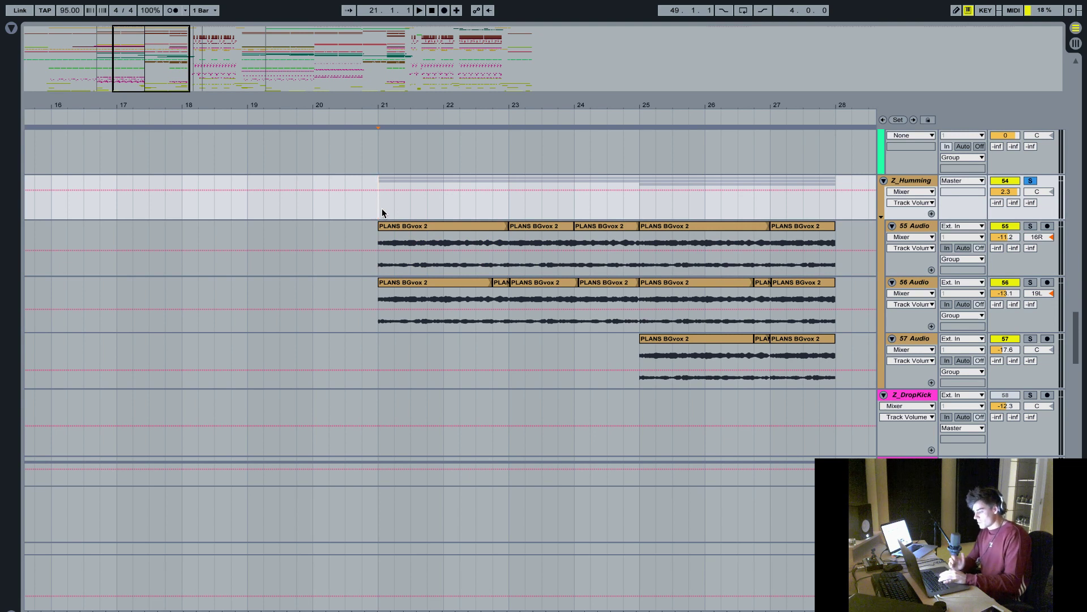
key("space")
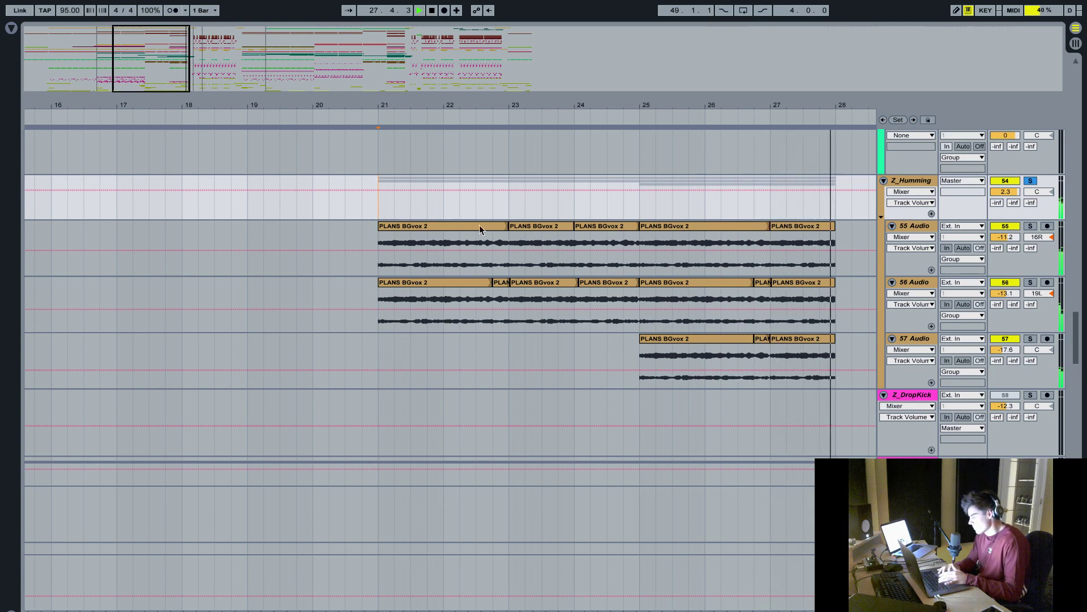
key("space")
left_click(1030, 180)
- Start playing the full mix just before bar 21, with the playback start set on the empty 39 Audio track
scroll(481, 221, "up", 1)
scroll(482, 221, "left", 1)
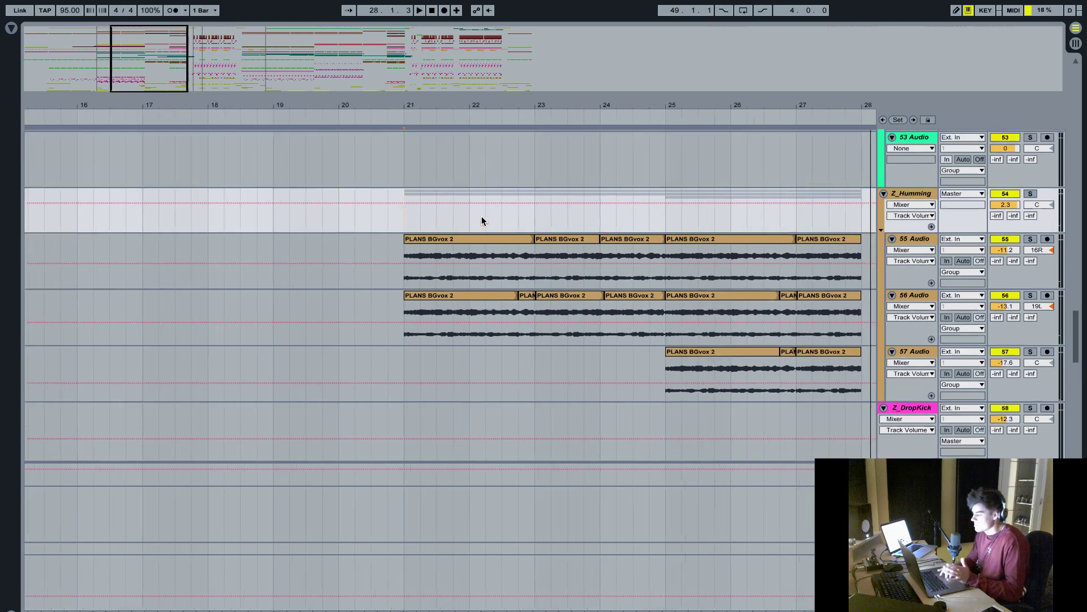
scroll(482, 221, "up", 5)
scroll(482, 220, "left", 1)
scroll(481, 216, "up", 2)
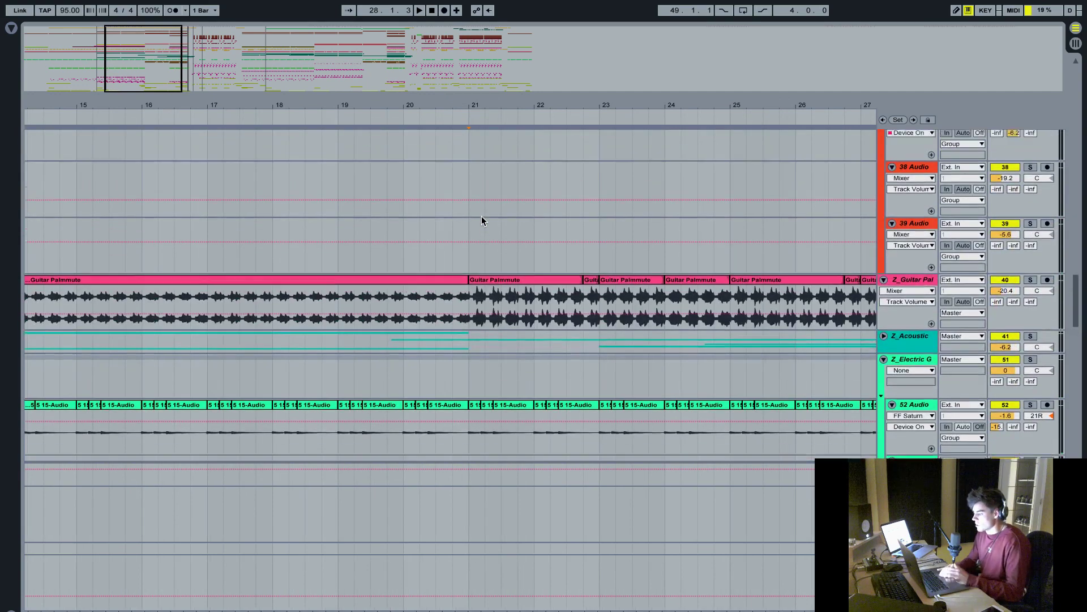
left_click_drag(468, 87, 467, 79)
left_click_drag(184, 105, 184, 193)
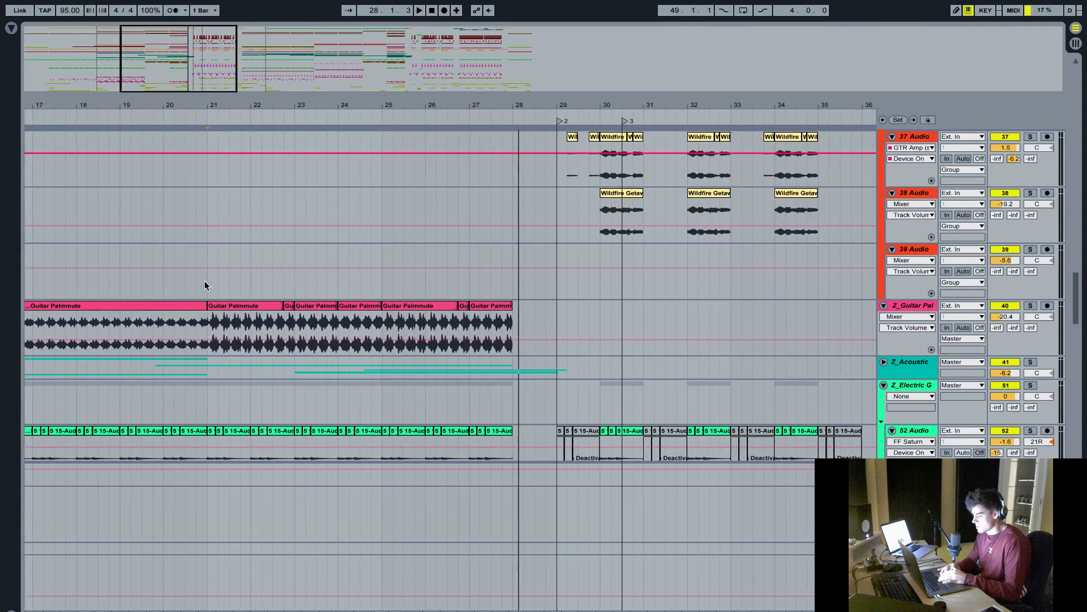
left_click(193, 292)
key("space")
- Look through the tracks from the drums up to the Z_Bass group during playback and stop at about bar 25
scroll(265, 298, "down", 10)
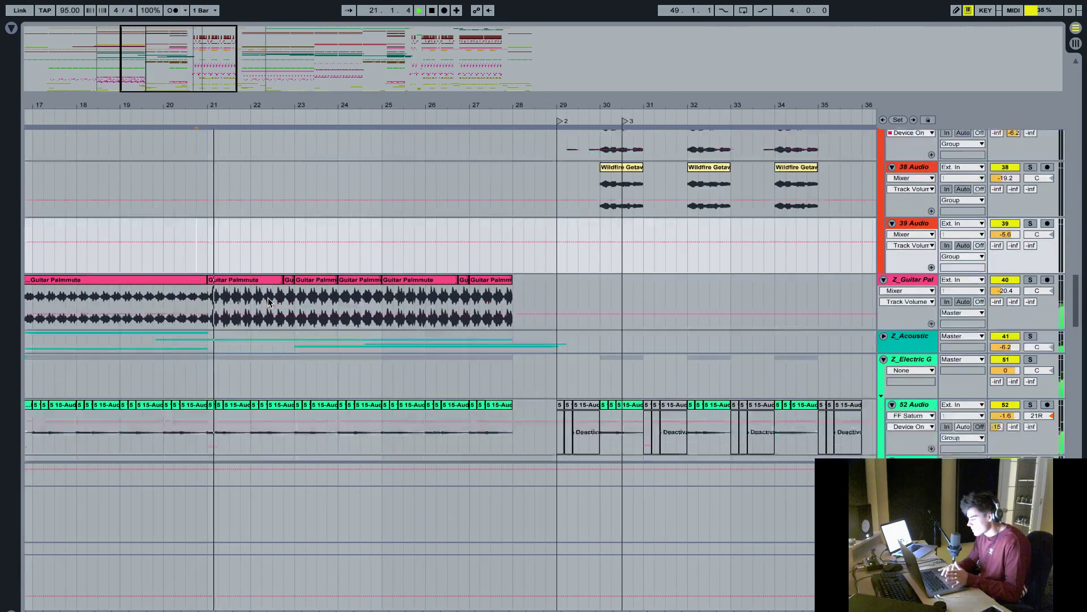
scroll(267, 297, "down", 10)
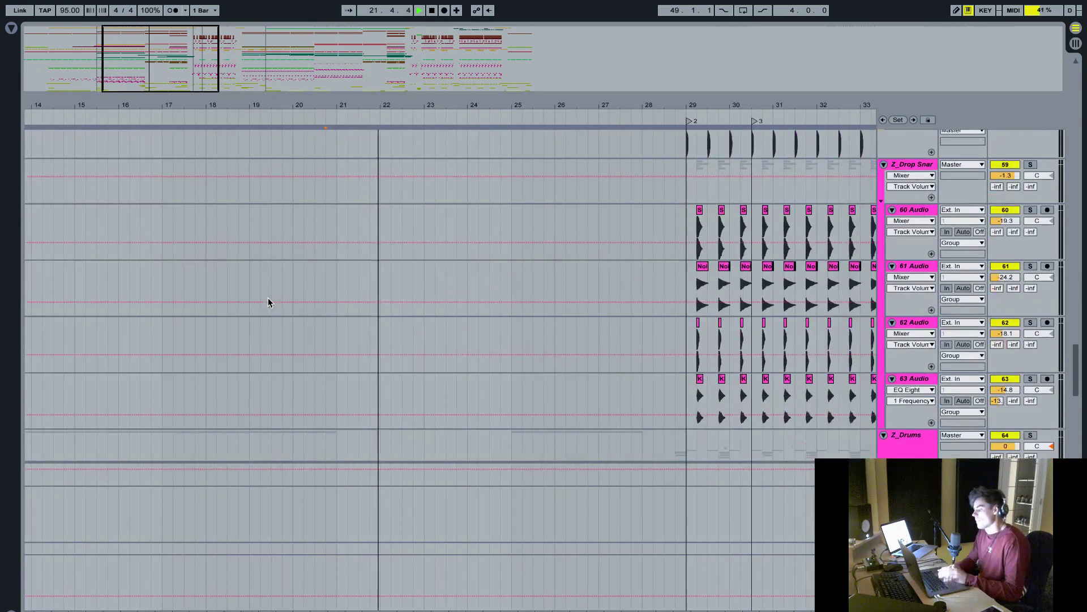
scroll(417, 285, "up", 20)
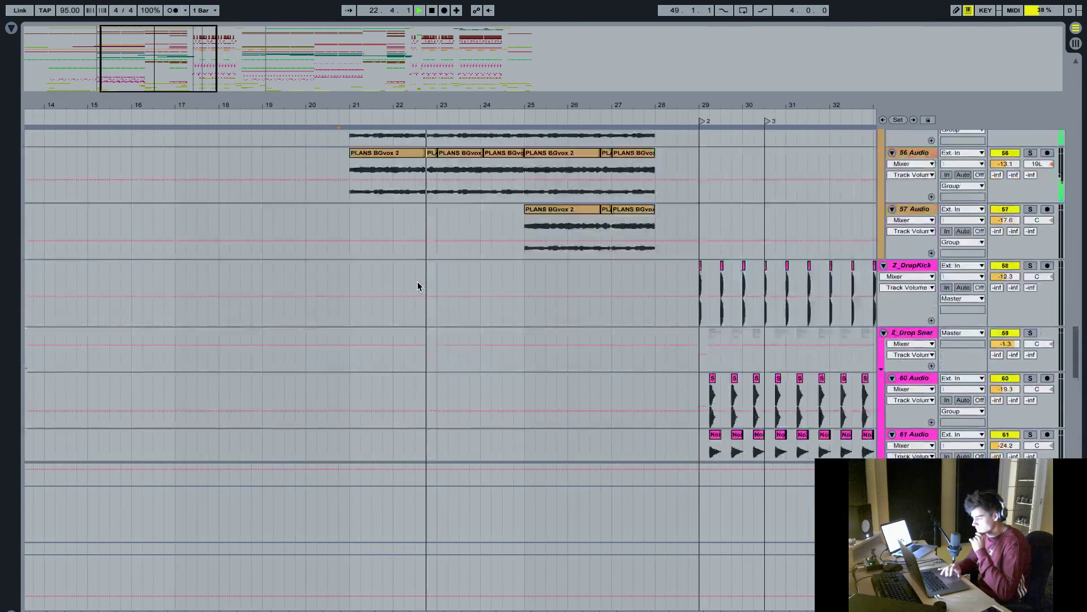
scroll(417, 285, "up", 8)
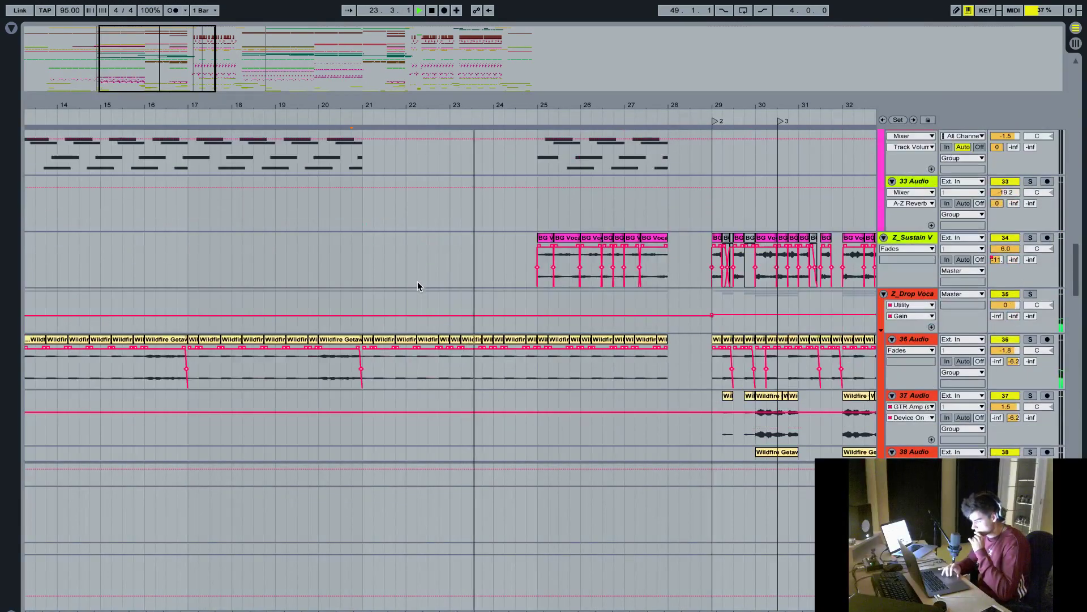
scroll(417, 280, "up", 1)
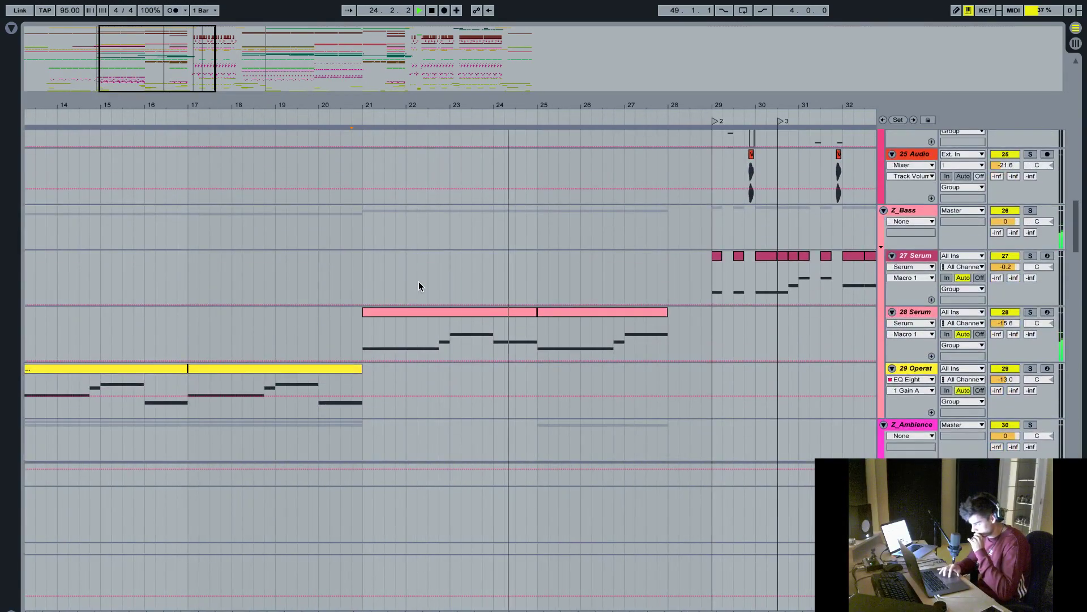
key("space")
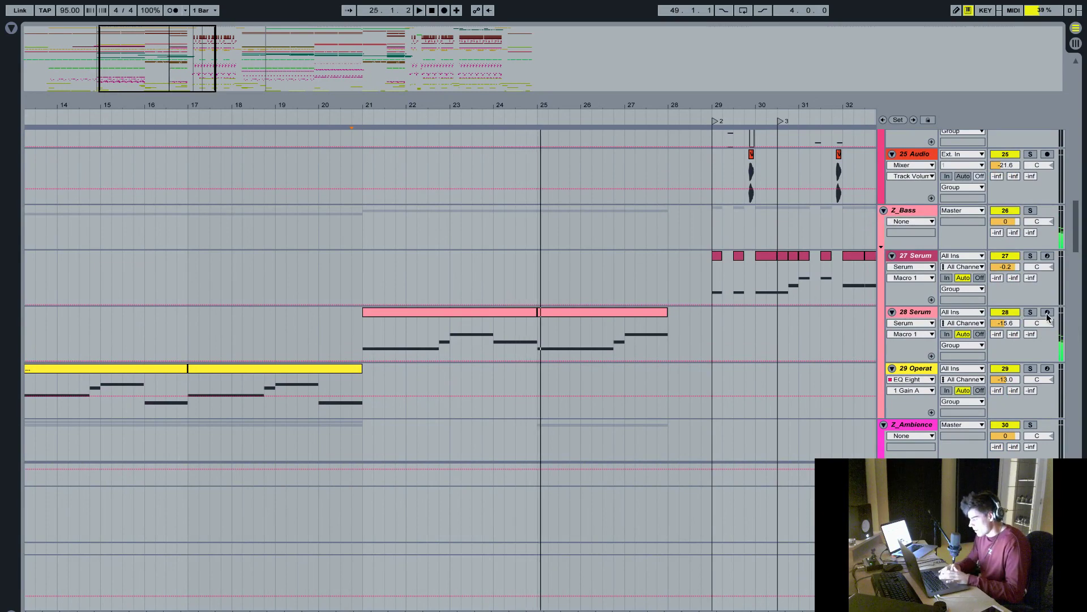
- Solo the 28 Serum bass track, play it briefly from bar 21, and open its Serum synth interface
left_click(361, 335)
key("space")
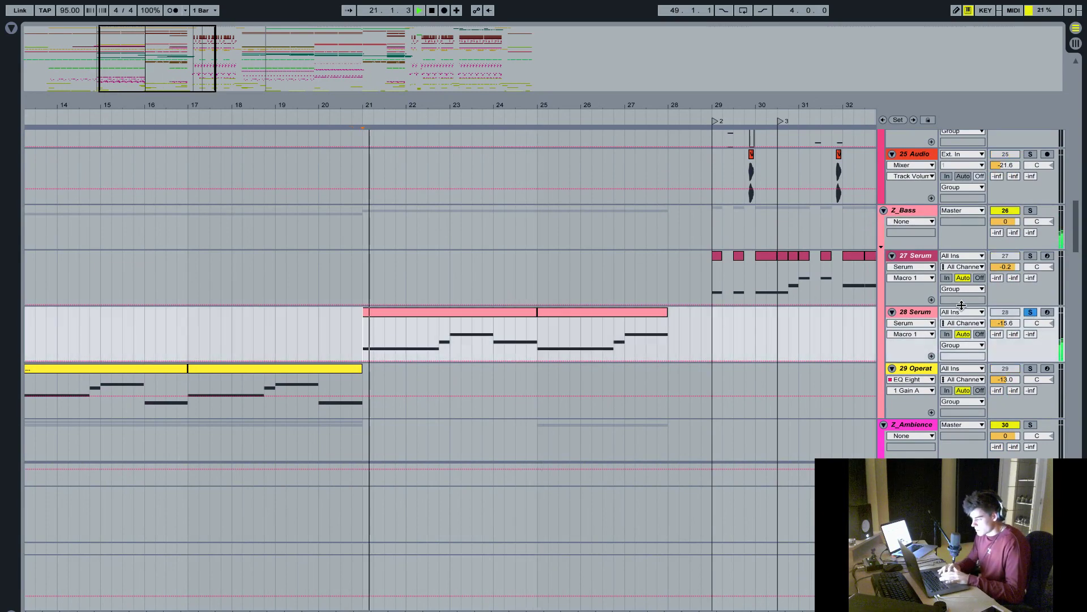
double_click(924, 312)
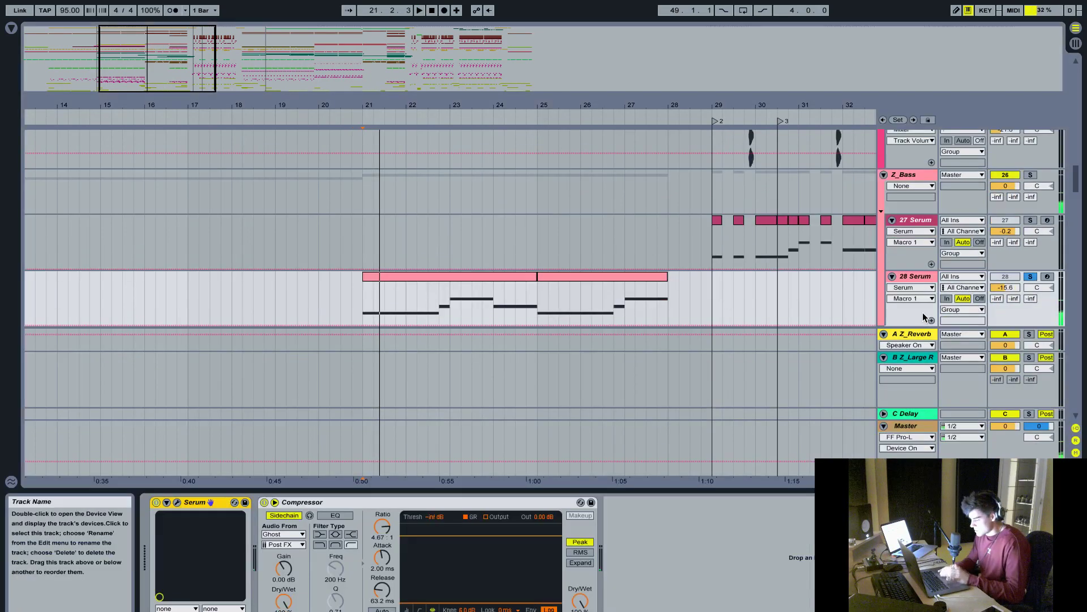
left_click(178, 503)
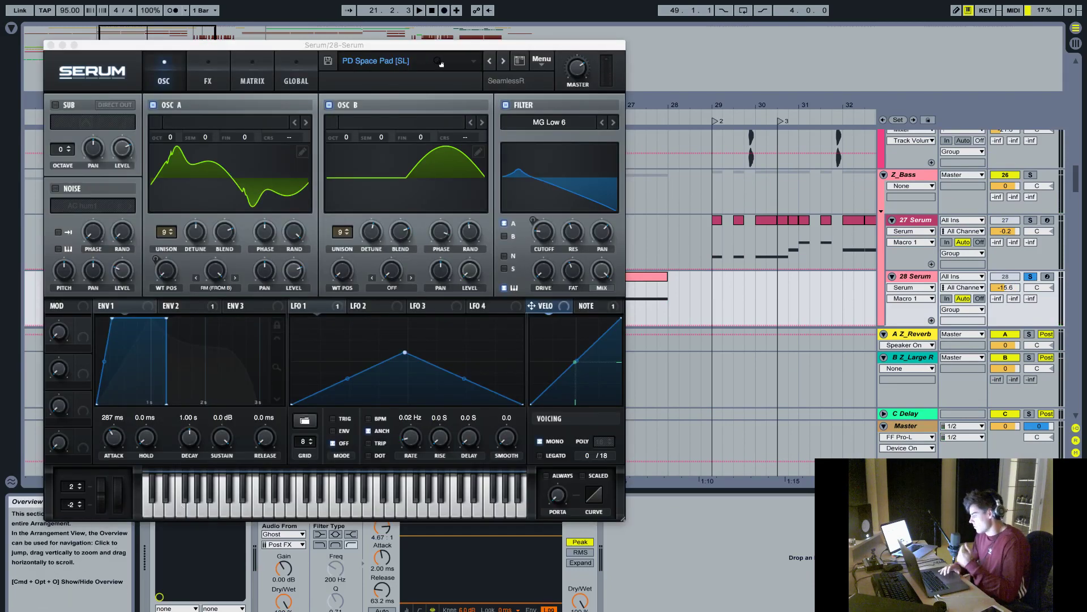
- Listen to the 28 Serum bass with its synth open, close the plugin window and hide the device view
key("space")
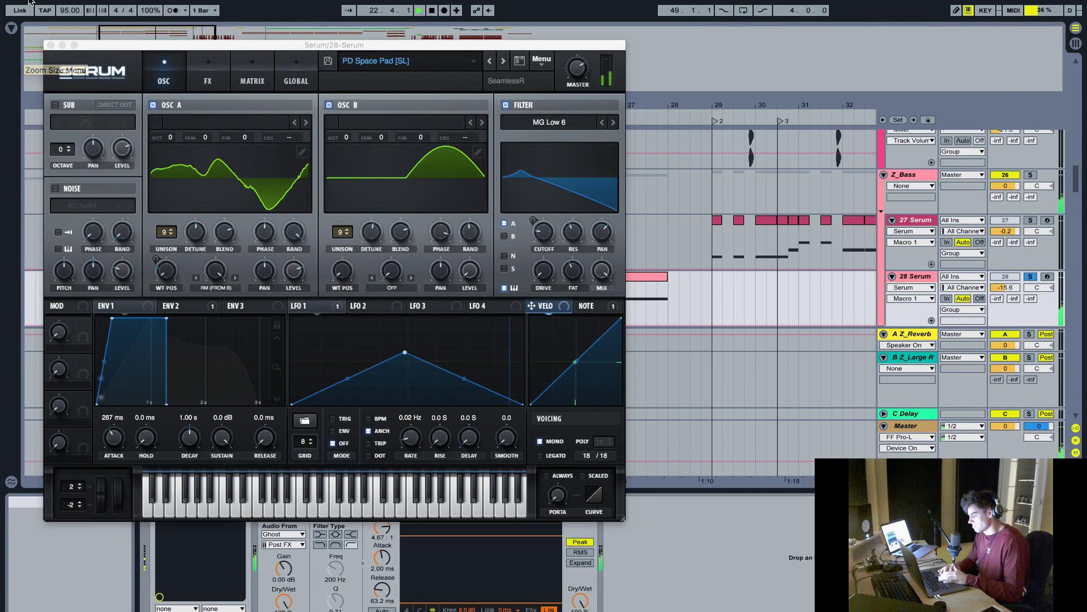
left_click(49, 44)
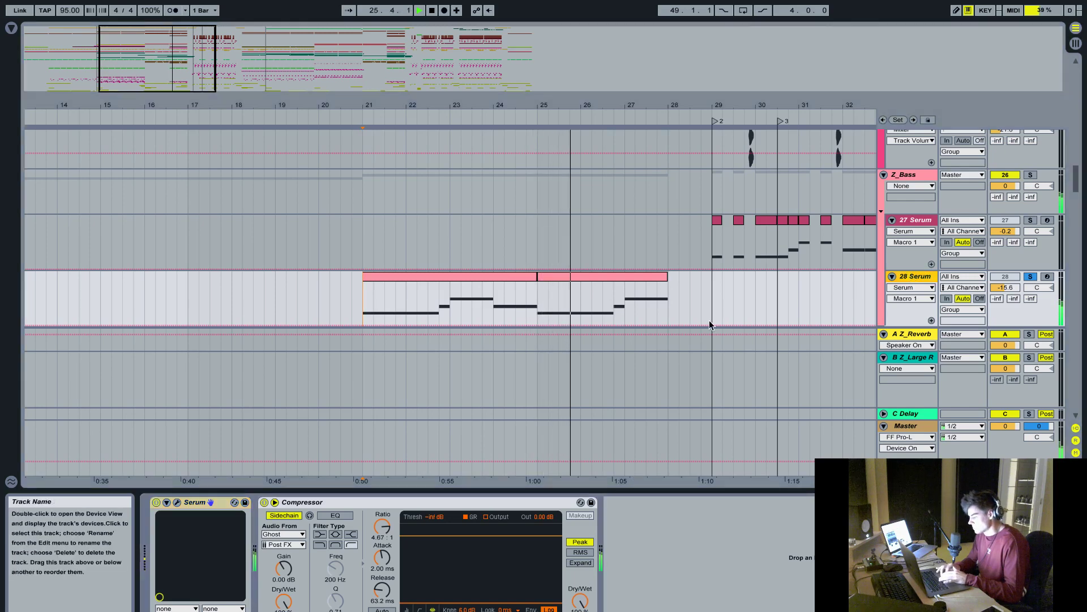
left_click_drag(670, 490, 670, 493)
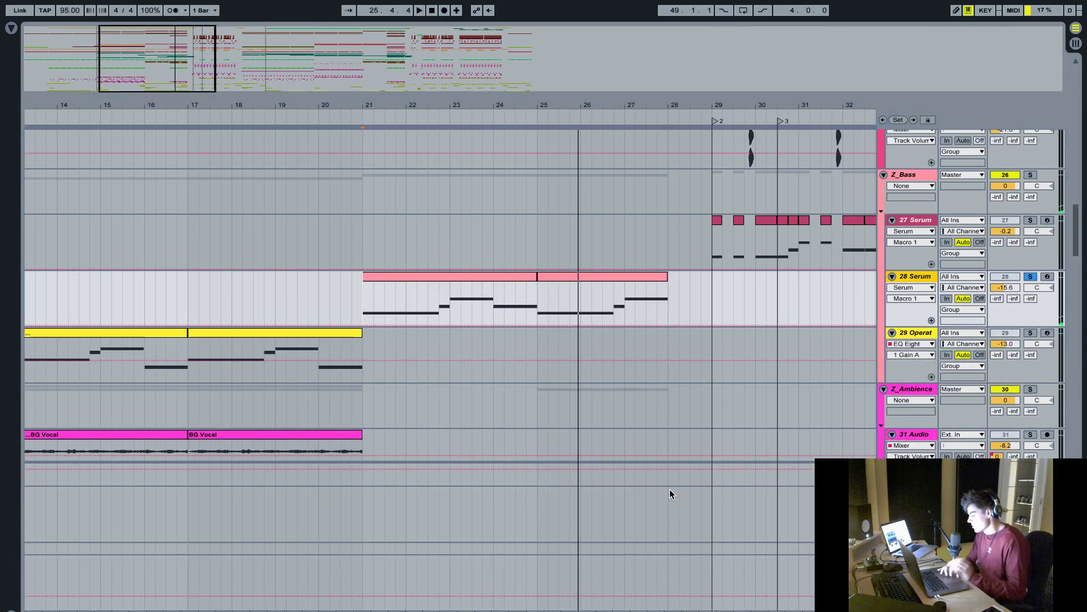
- Solo the Z_Drums group, play it briefly from bar 25, and turn the solo off again
scroll(633, 334, "up", 4)
scroll(632, 333, "up", 15)
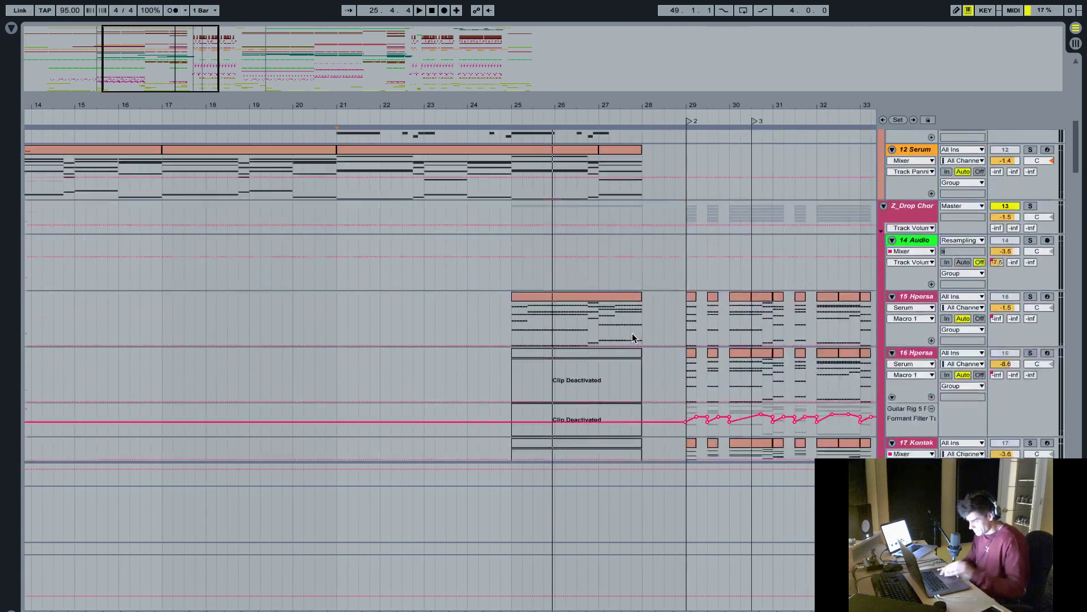
scroll(632, 333, "down", 20)
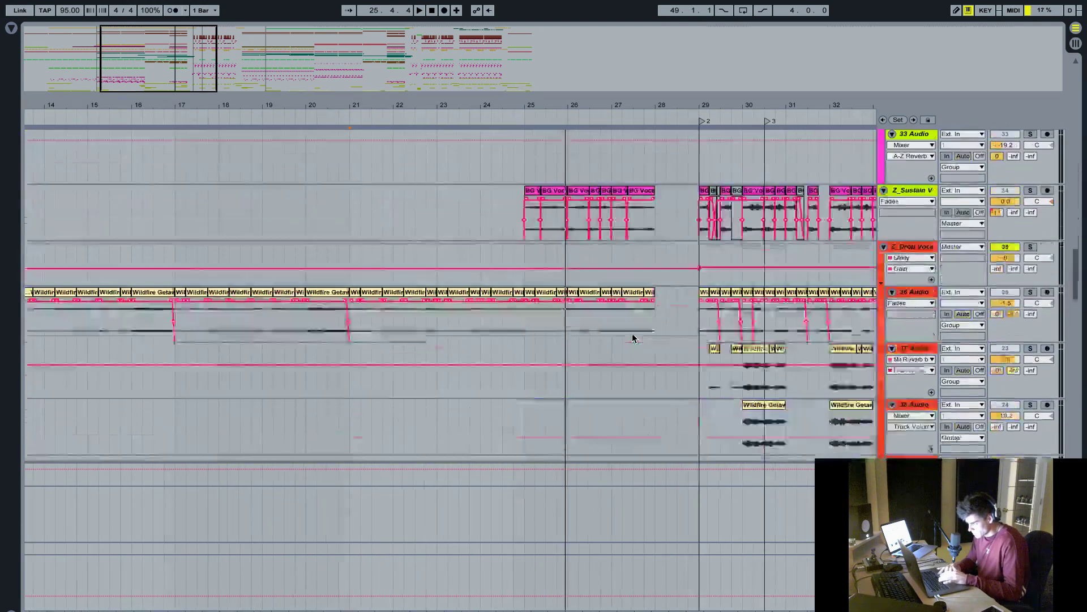
scroll(632, 337, "up", 15)
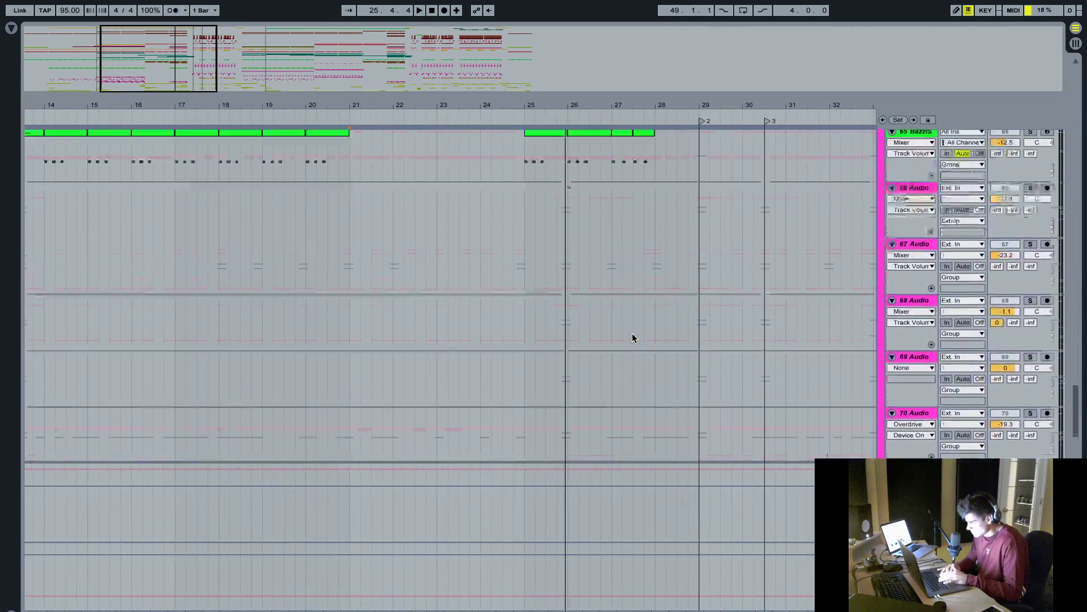
left_click(1031, 272)
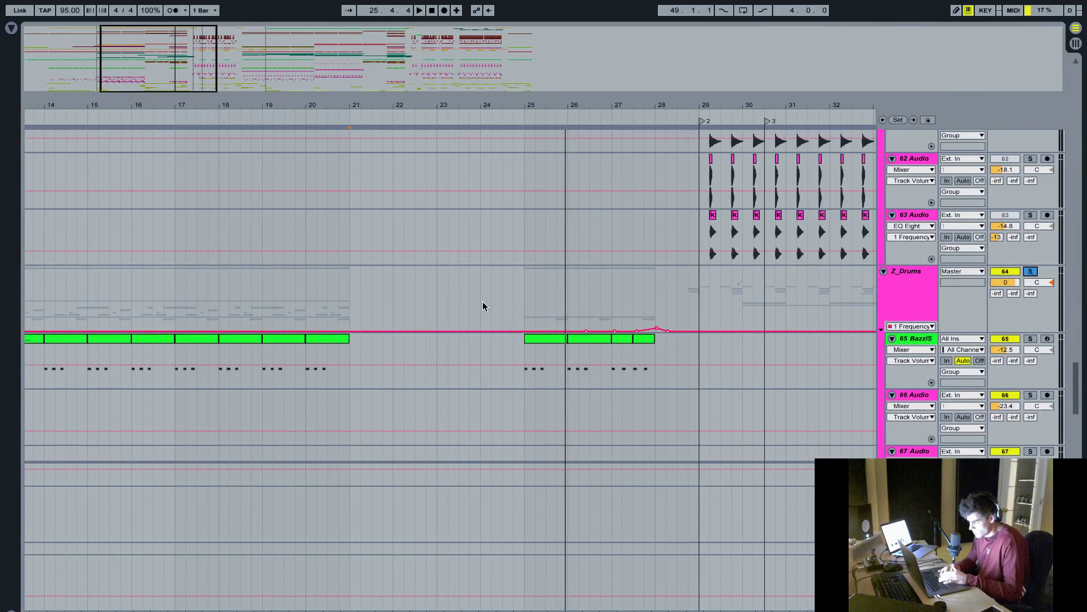
left_click(525, 304)
key("space")
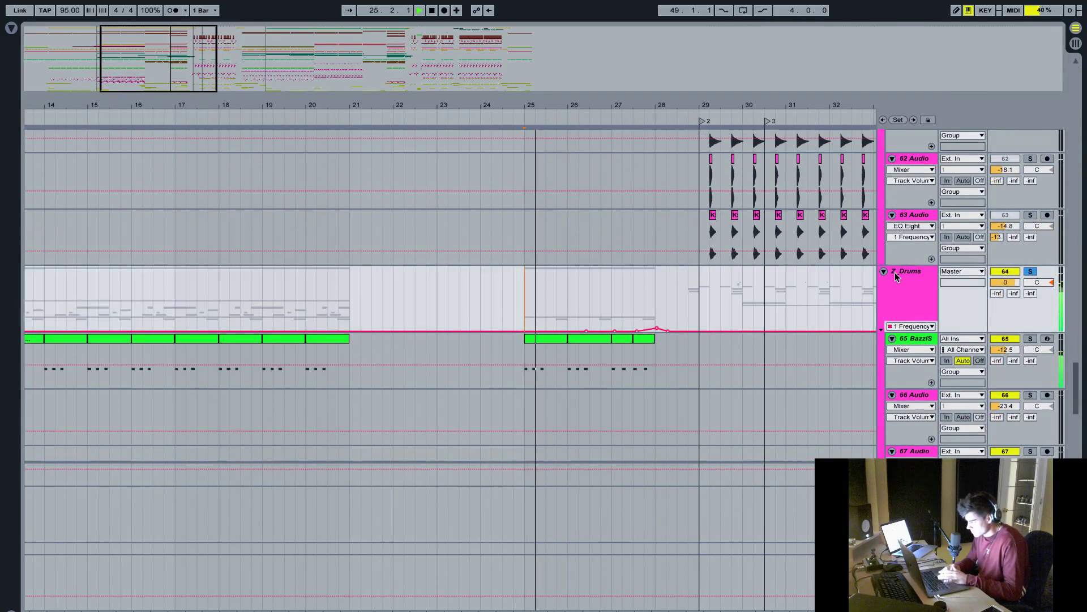
key("space")
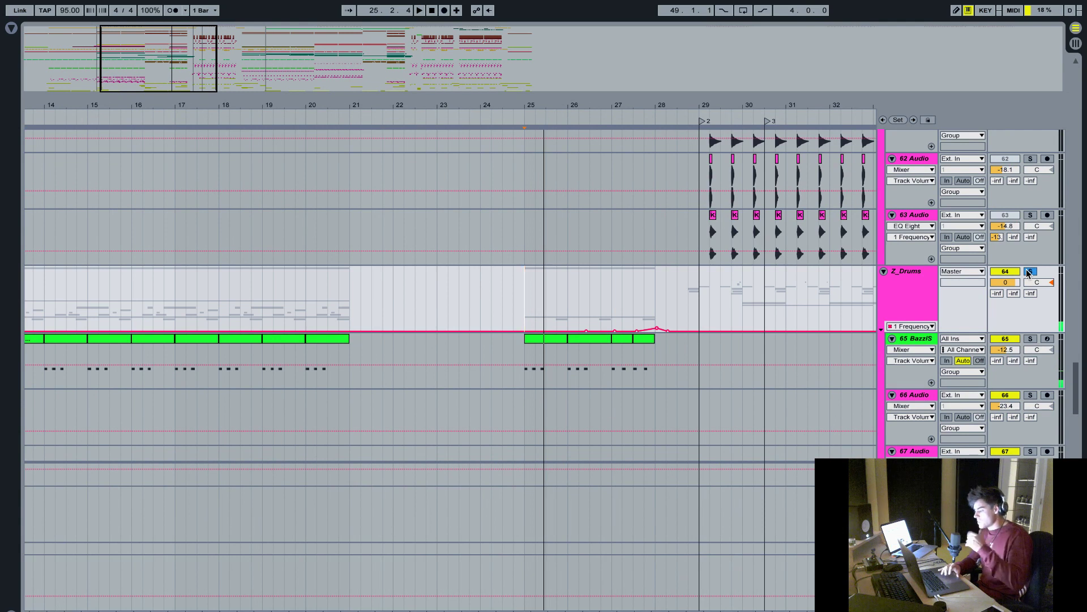
left_click(1030, 272)
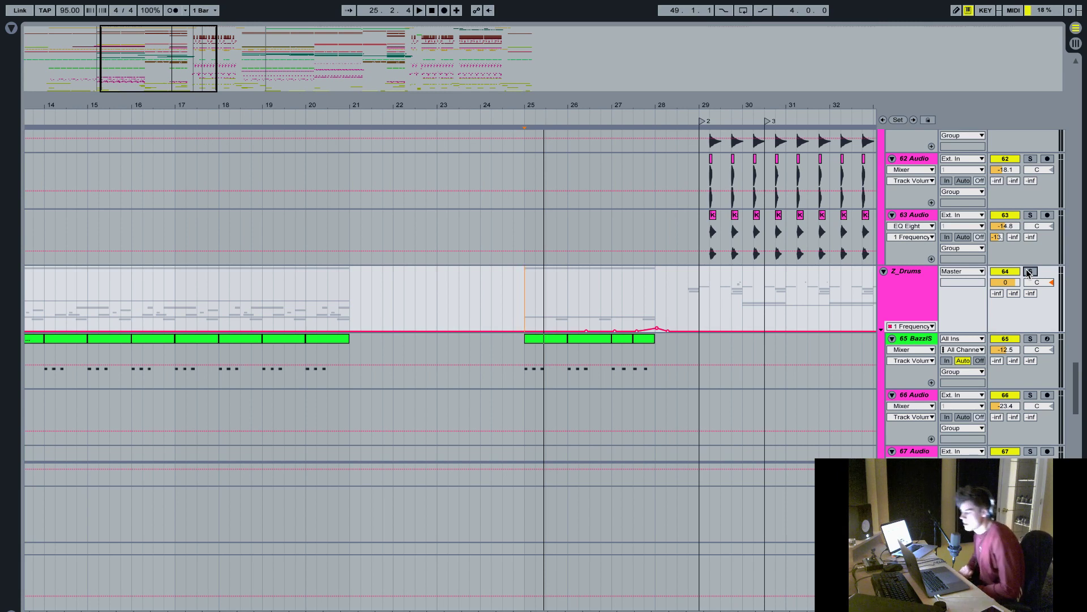
left_click(1030, 272)
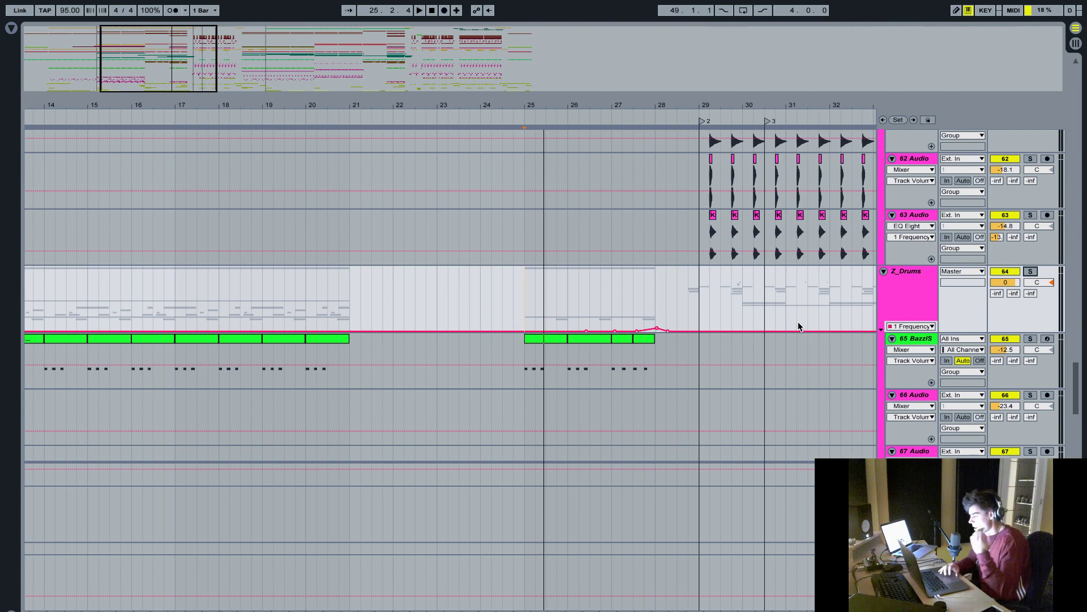
- Show the 8 Frequency automation of the EQ Eight on the Z_Drums group by nudging that filter, and re-enable the automation
scroll(799, 325, "down", 1)
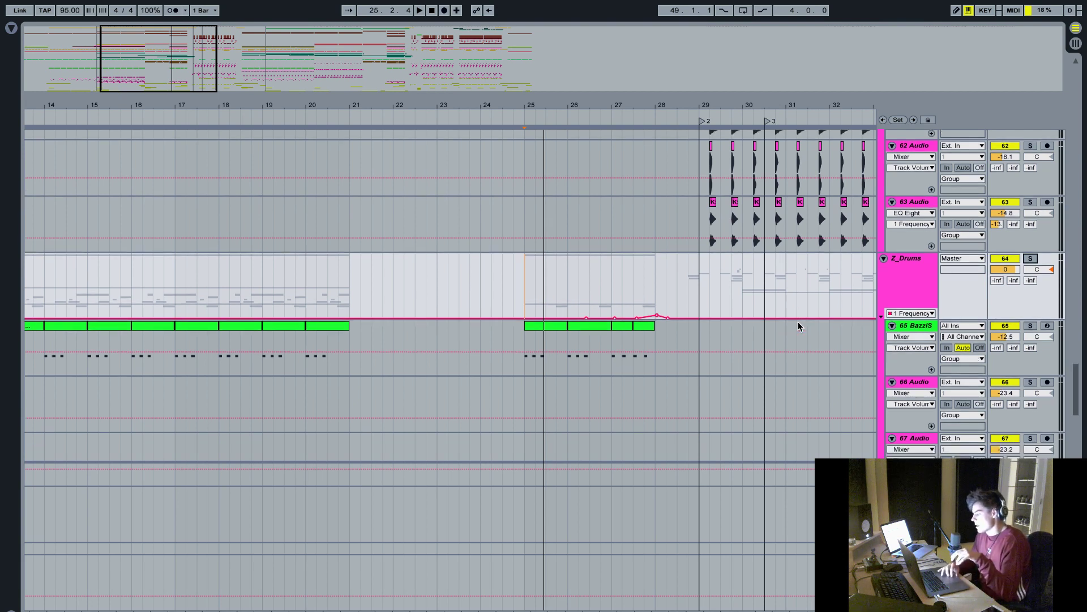
left_click(909, 259)
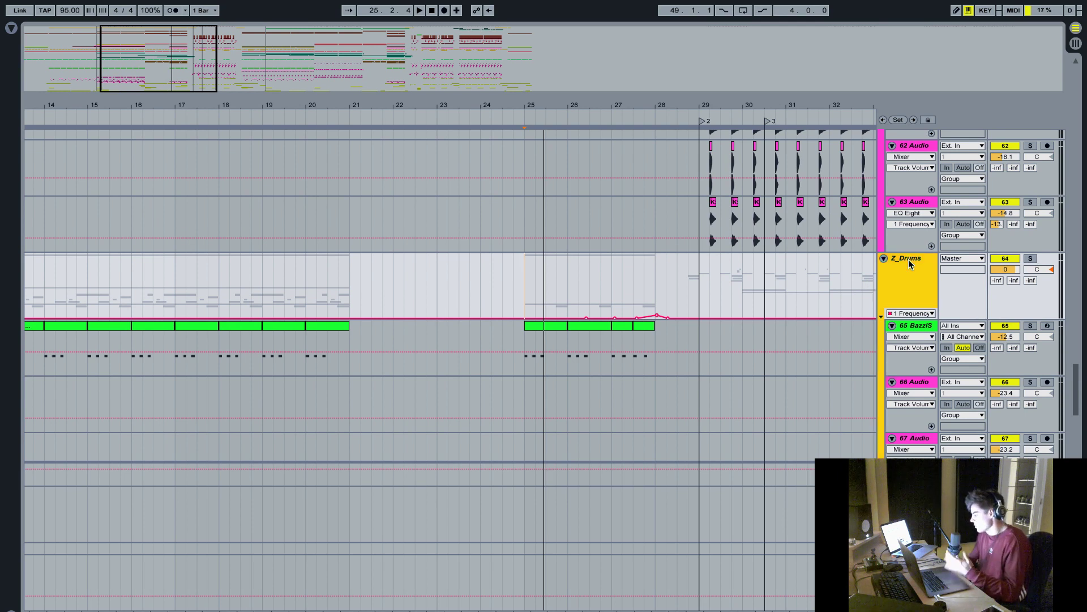
left_click(694, 280)
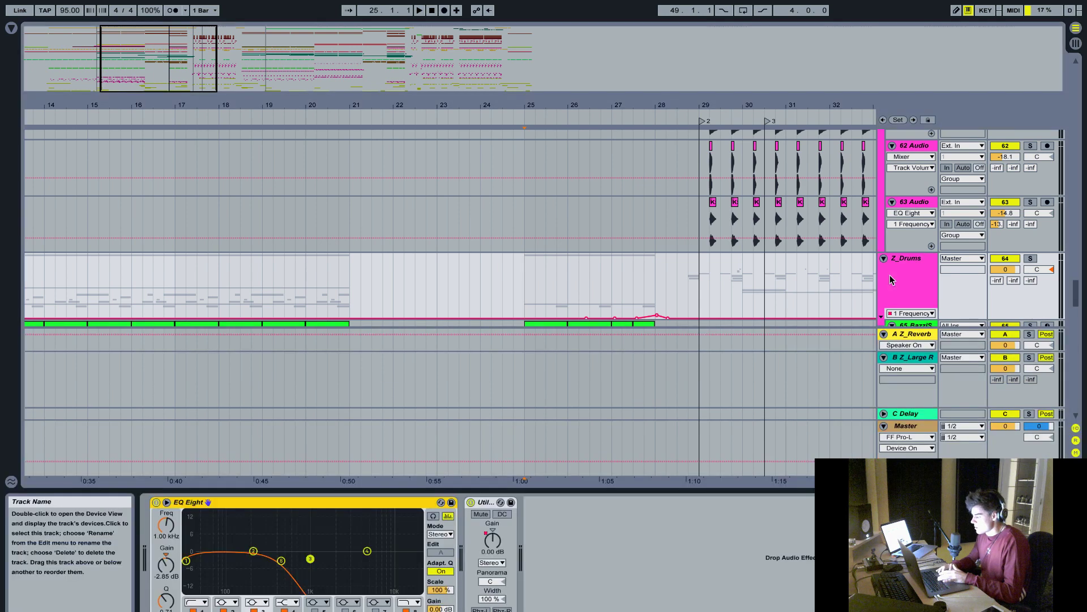
key("super+alt+l")
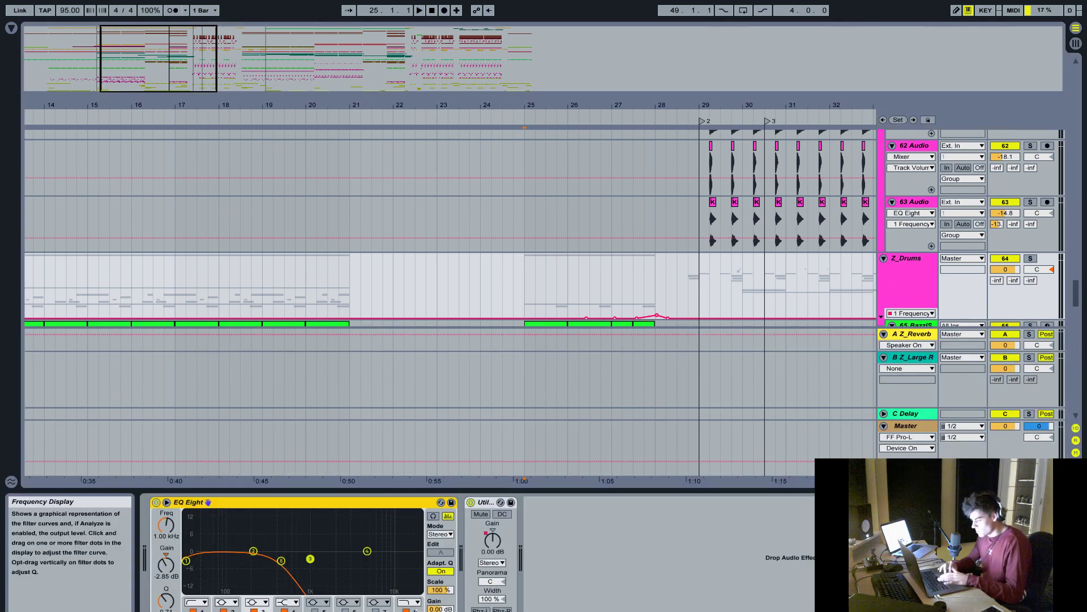
left_click(281, 560)
left_click_drag(173, 532, 173, 529)
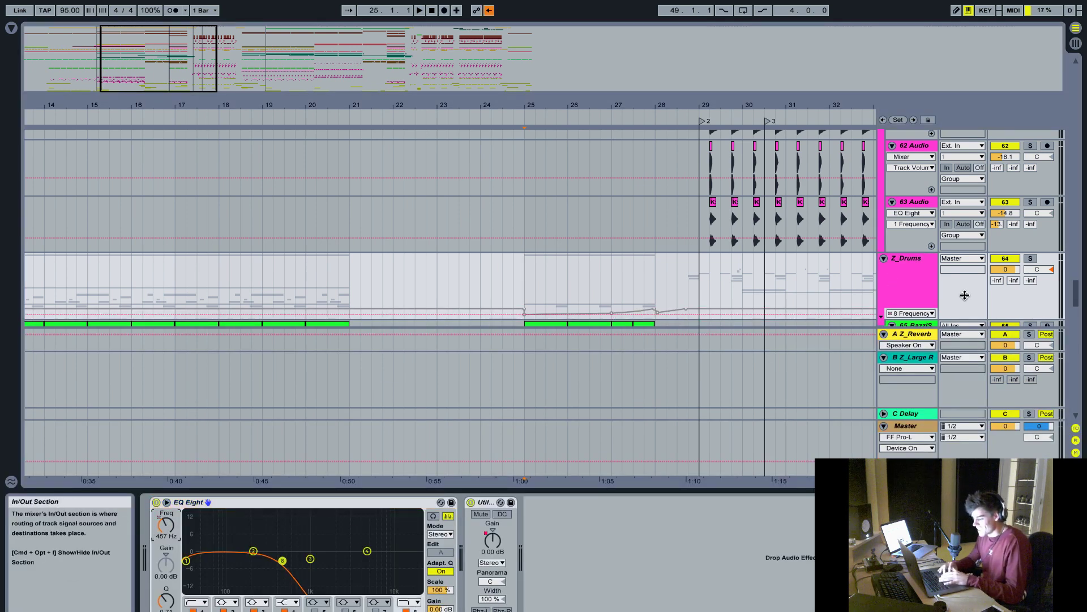
left_click(489, 11)
scroll(538, 185, "down", 2)
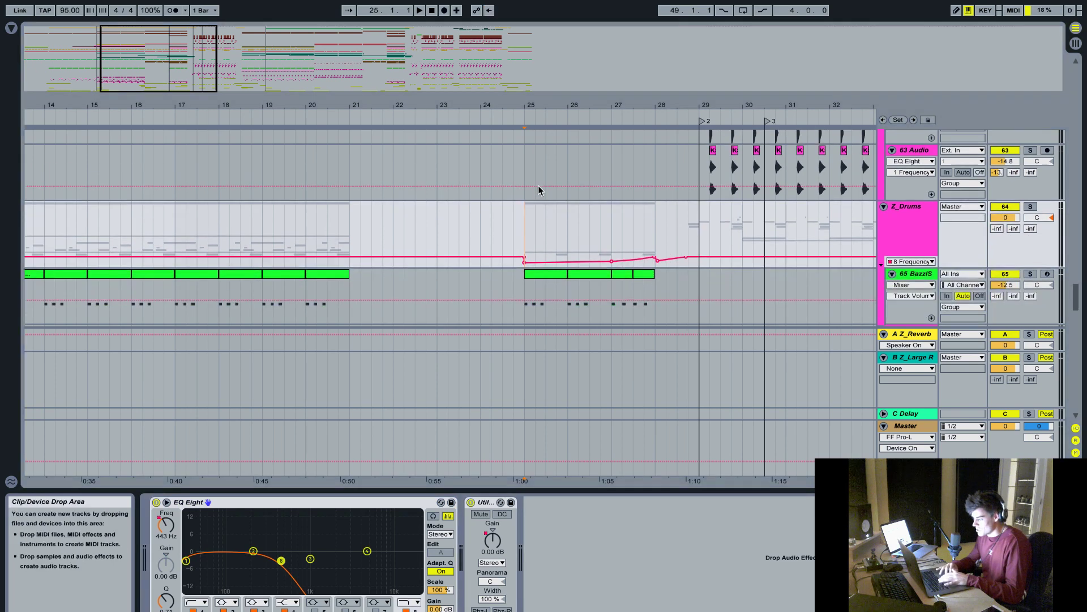
- Play the soloed Z_Drums group from bar 25 to bar 29 with EQ Eight in view, and hide the device view
key("space")
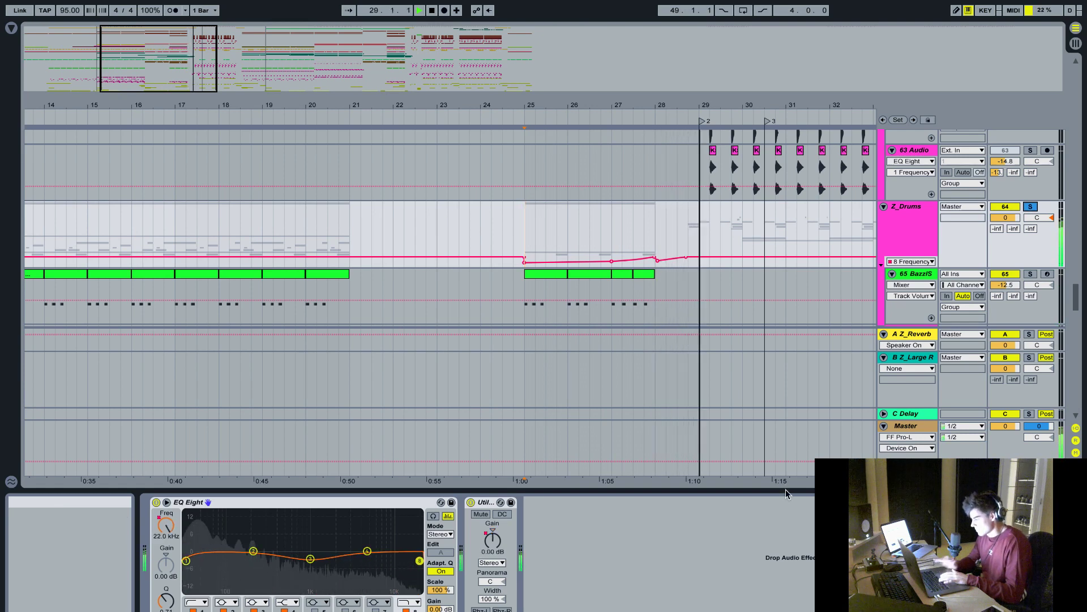
key("space")
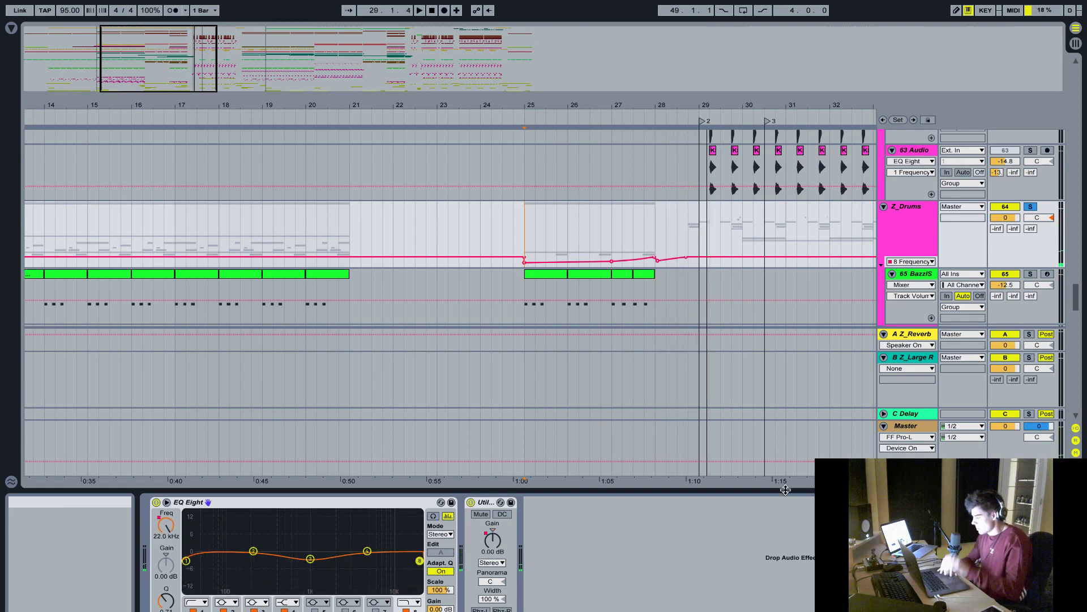
key("ctrl+alt+l")
scroll(691, 403, "up", 1)
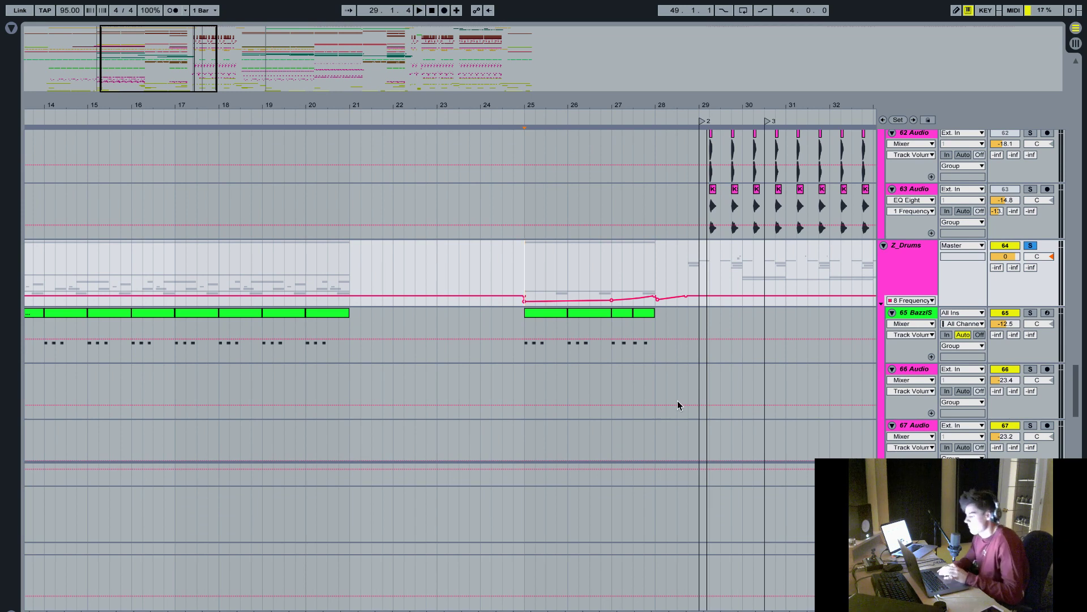
- Fold the Z_Drums group, and solo and unfold the Z_FX group to reveal its audio tracks
scroll(603, 423, "up", 10)
scroll(721, 363, "down", 8)
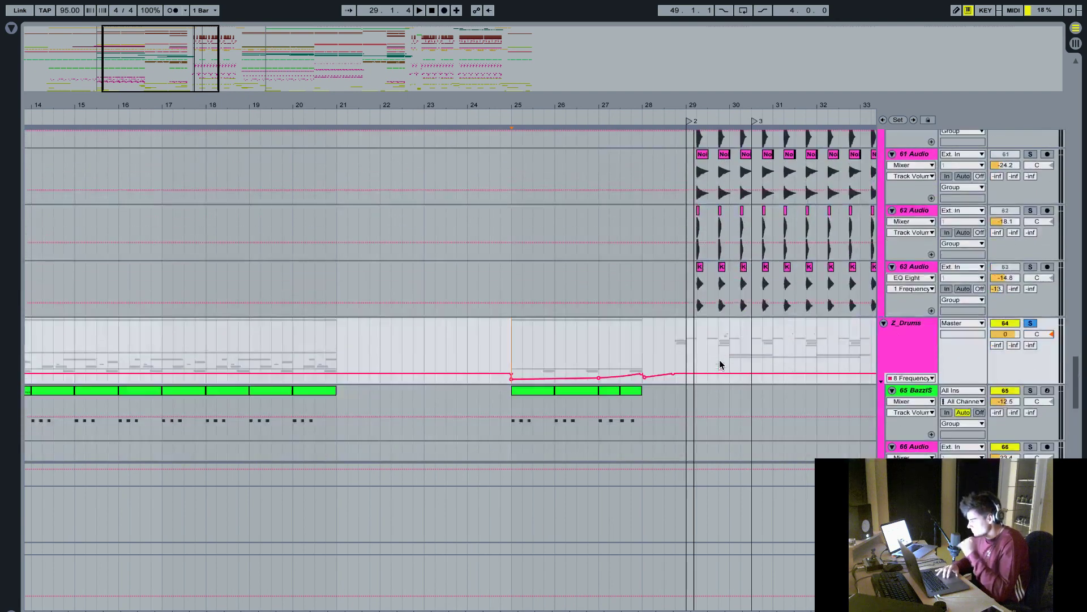
left_click(912, 328)
left_click(883, 323)
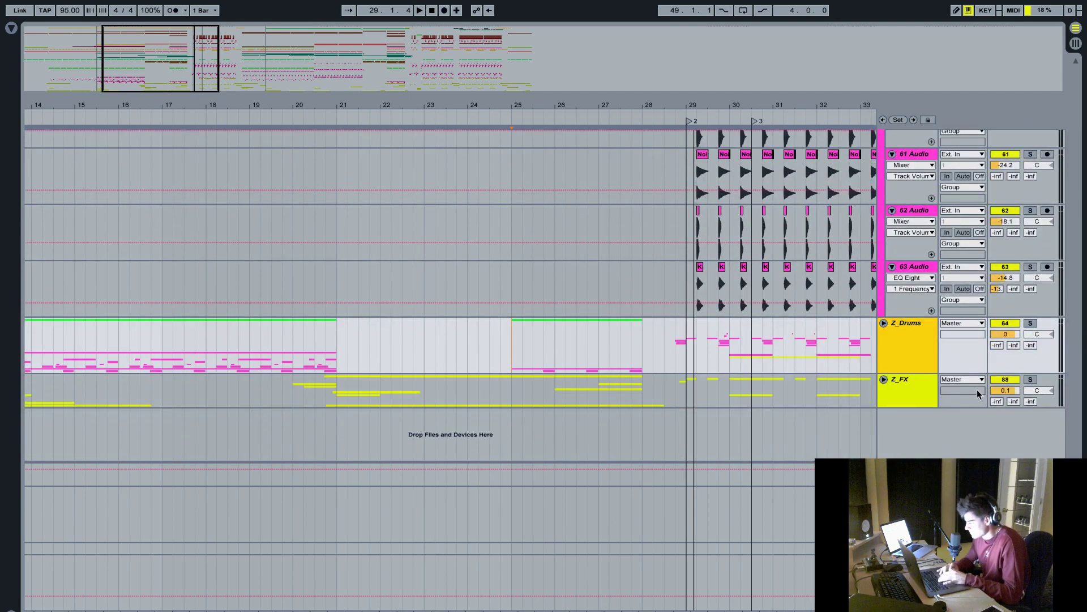
left_click(1030, 379)
left_click(884, 380)
scroll(709, 420, "down", 10)
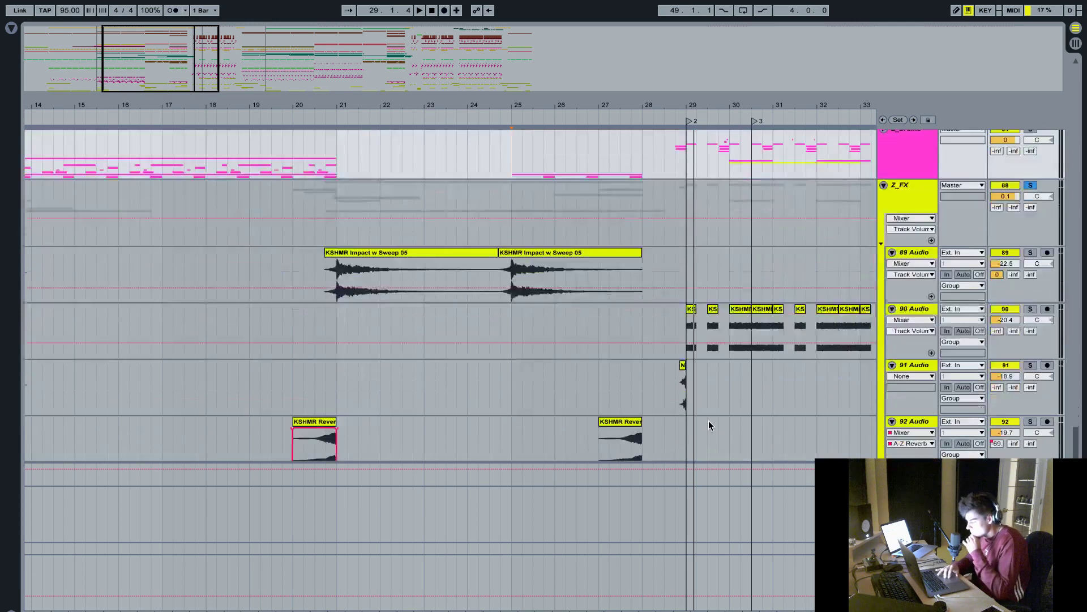
- Examine the Z_FX impact, reverse vocal and sweep clips around bars 22 to 28, selecting KSHMR Medium Sweep 01 on track 94
scroll(709, 420, "down", 3)
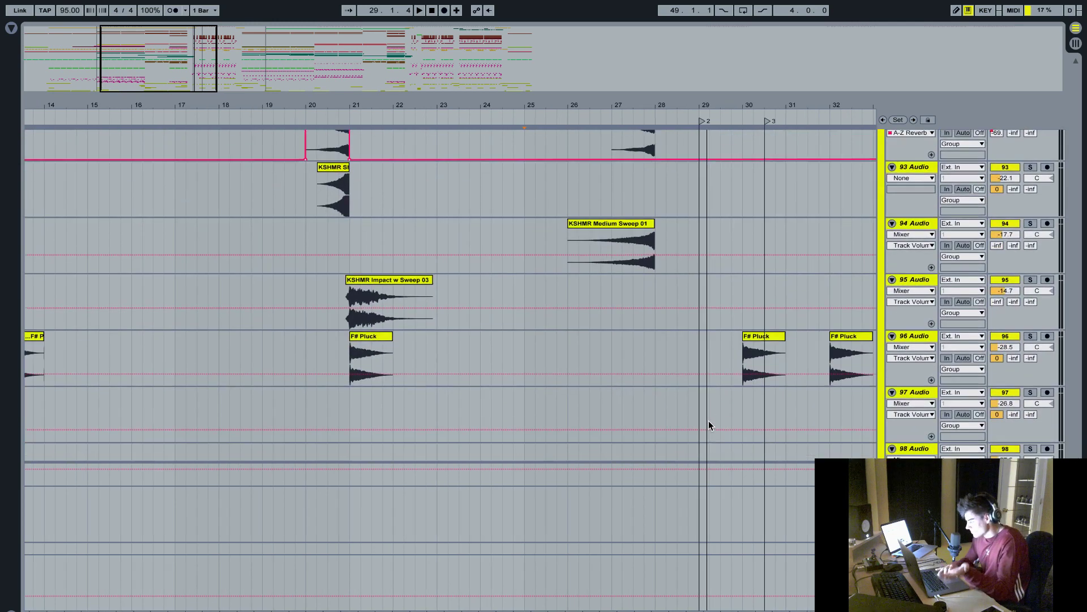
scroll(708, 420, "up", 8)
left_click_drag(540, 107, 533, 104)
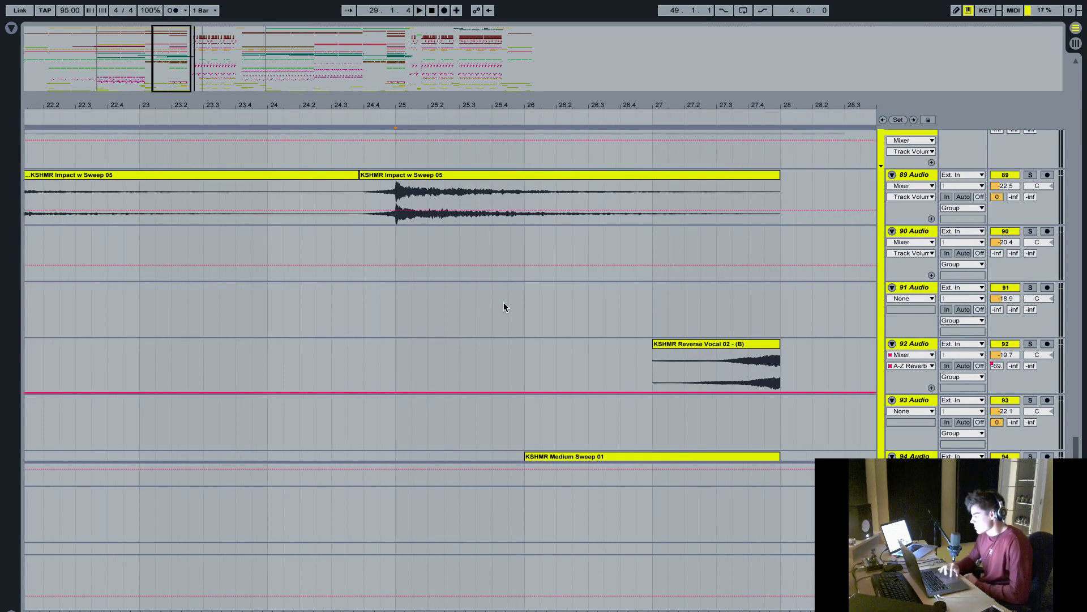
scroll(505, 316, "down", 2)
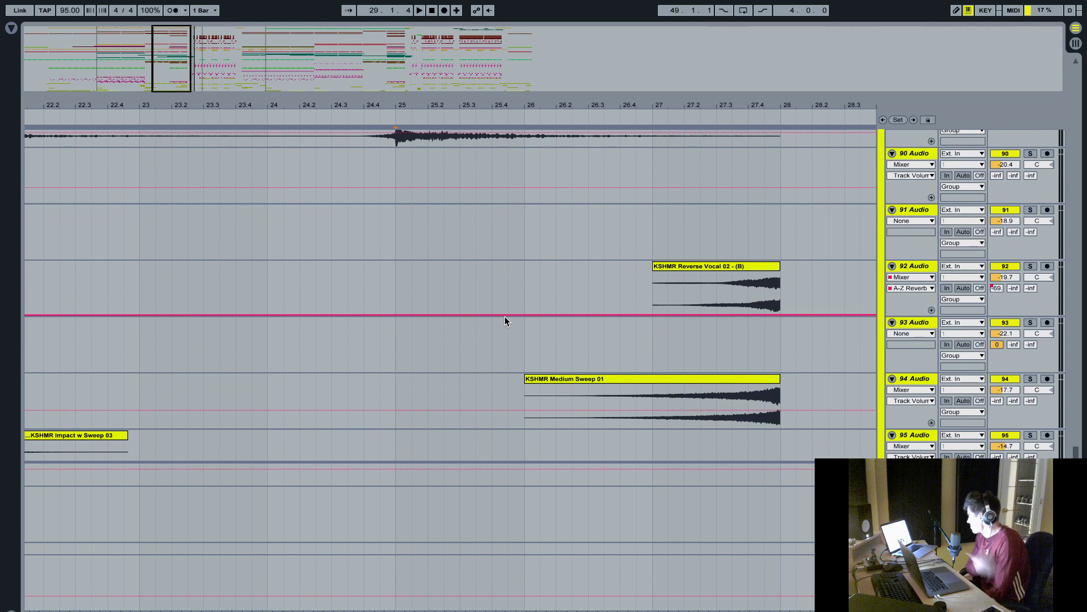
scroll(504, 316, "down", 8)
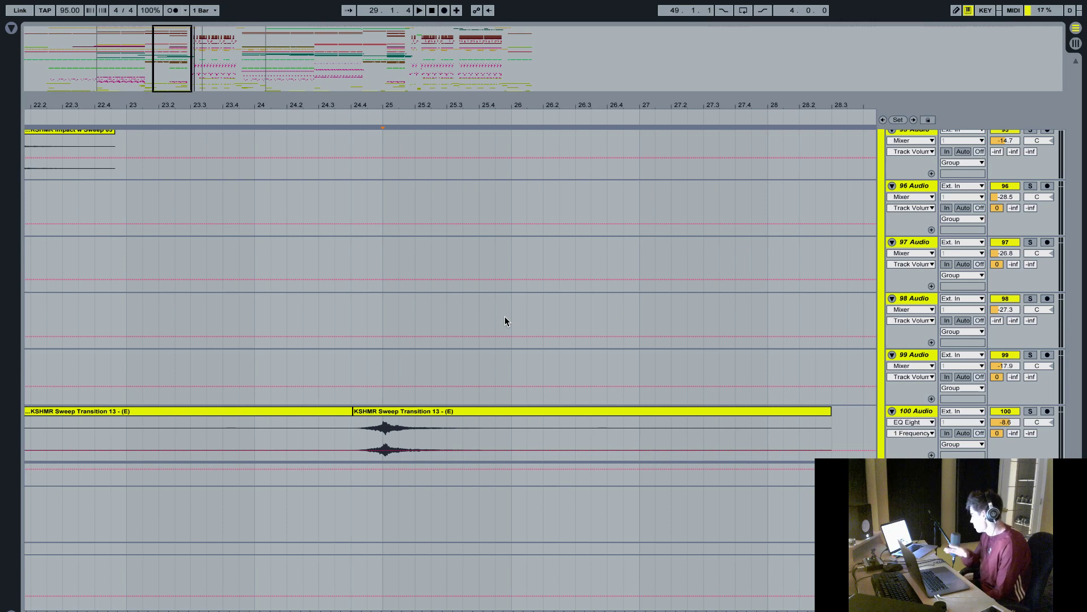
scroll(505, 316, "up", 6)
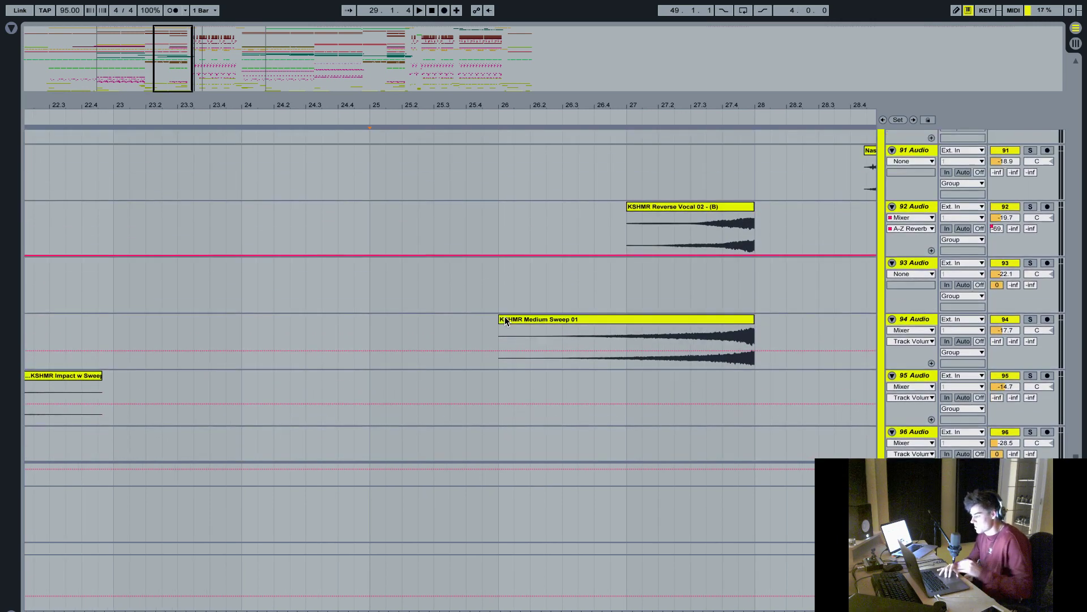
left_click(500, 335)
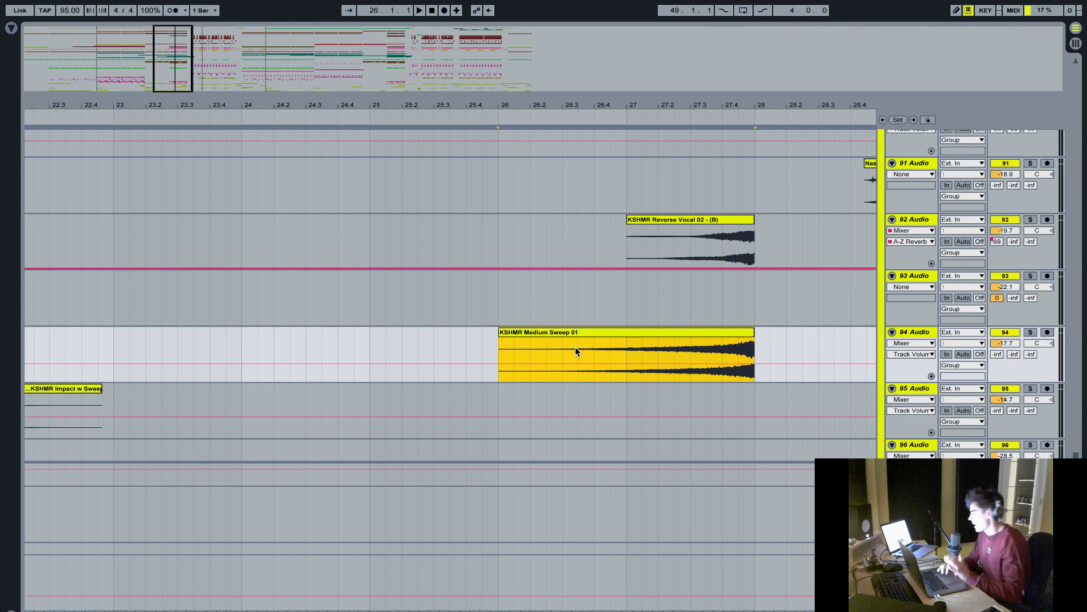
- Show the EQ Eight and sidechained Compressor on the Z_Drop Chor group, track 13, and hide the device view again
scroll(575, 351, "up", 20)
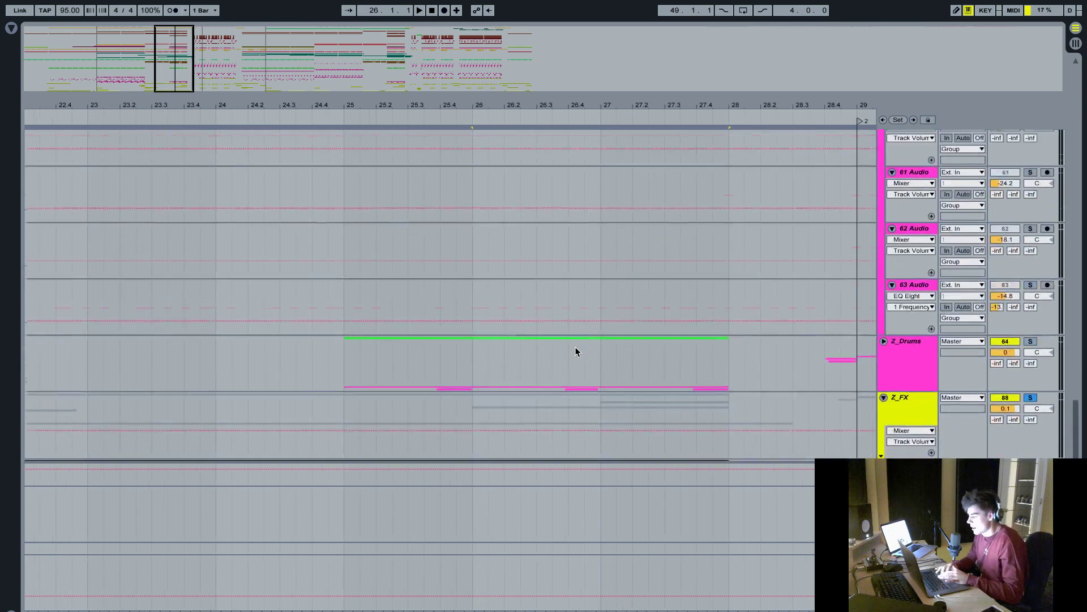
scroll(767, 273, "up", 20)
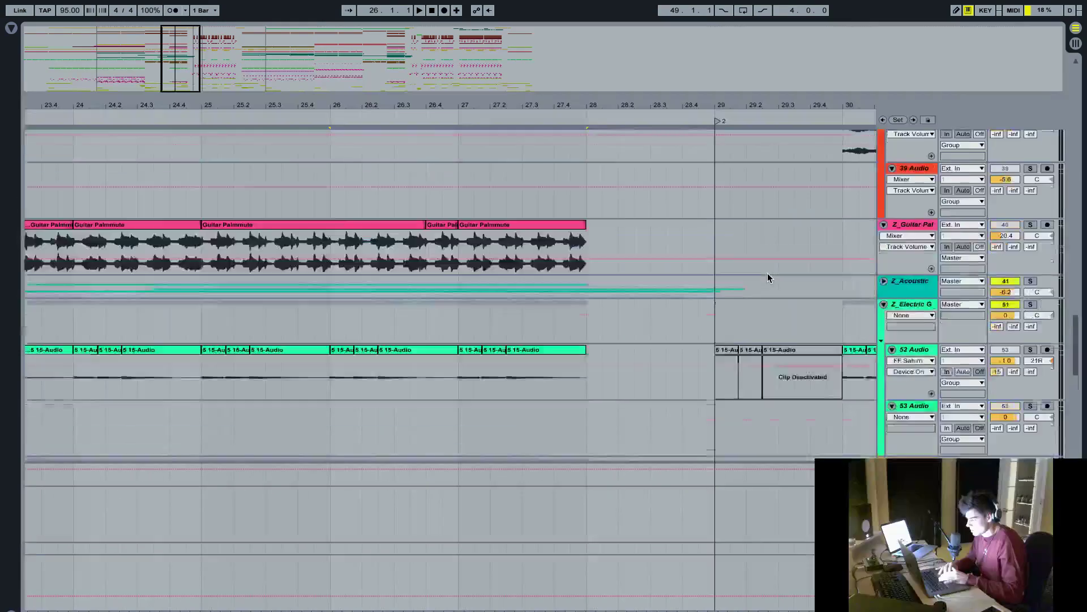
scroll(766, 273, "up", 10)
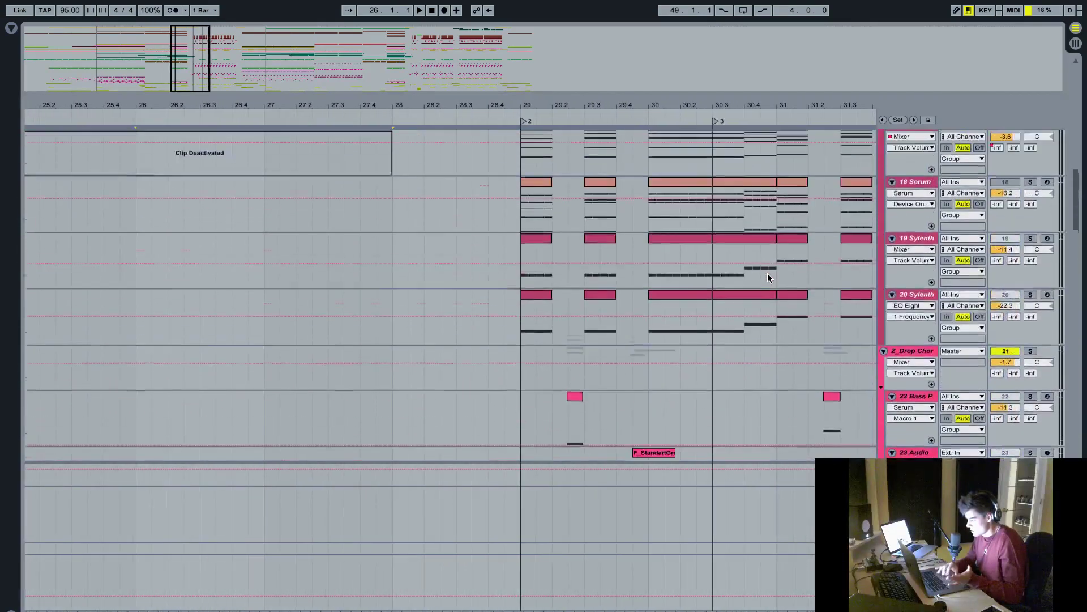
double_click(924, 215)
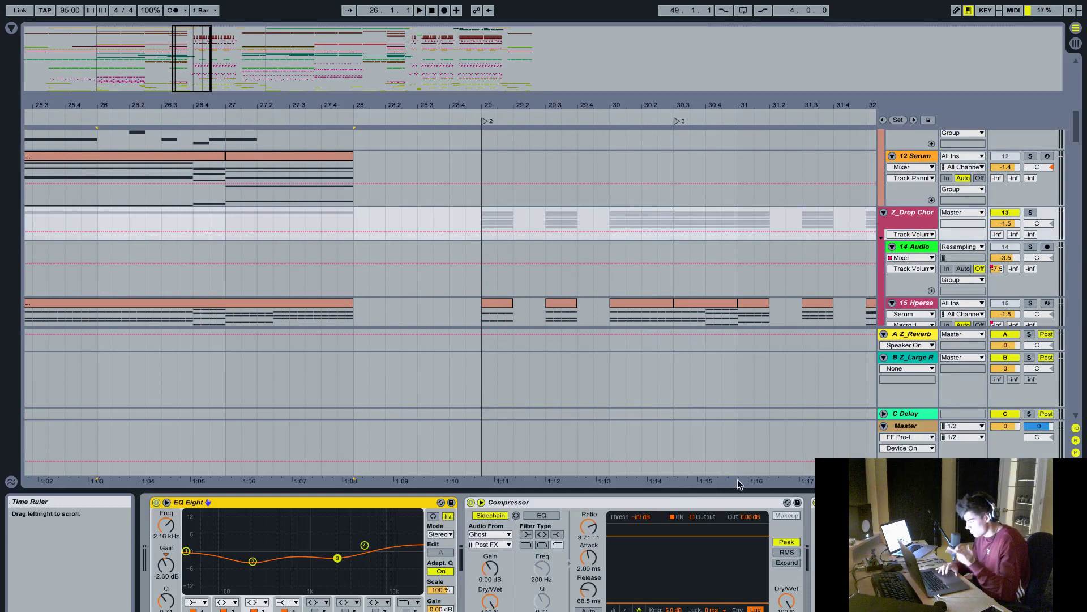
left_click(925, 213)
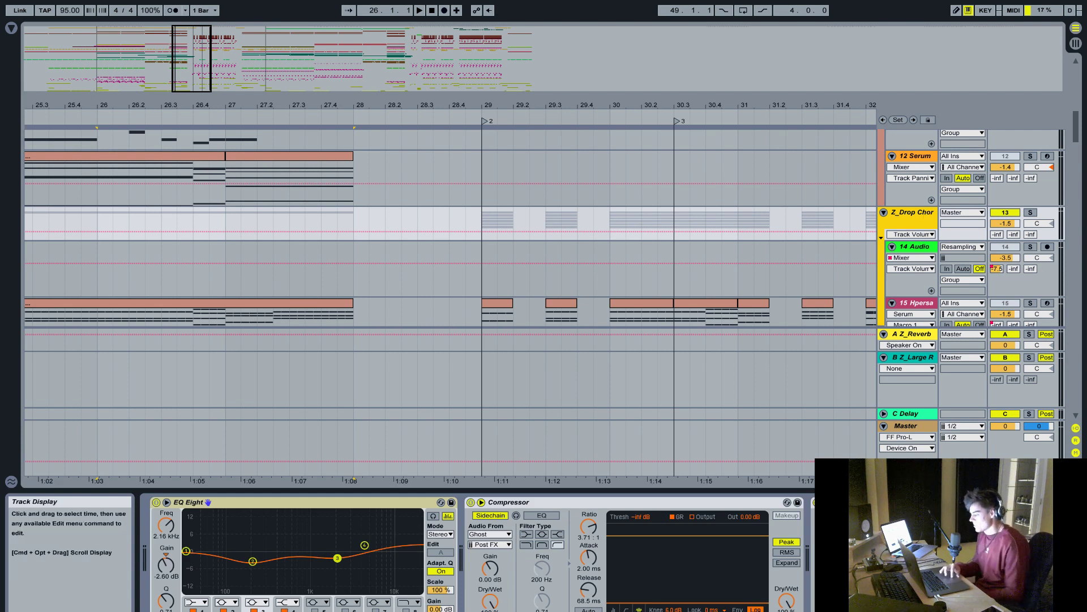
left_click(810, 498)
key("ctrl+alt+l")
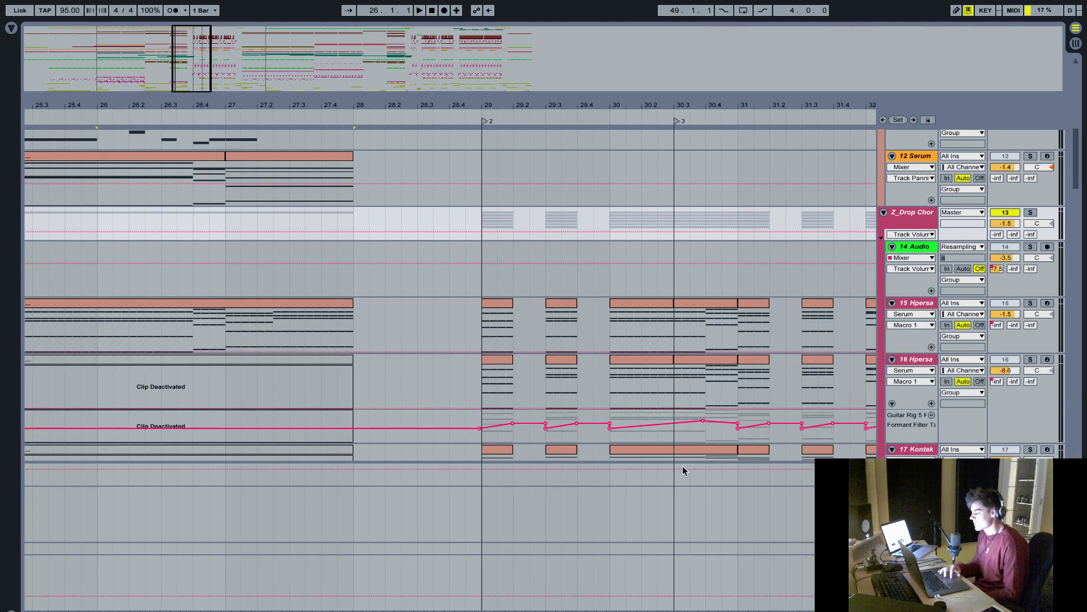
- Play the arrangement without any solo from bar 21 through the drop and stop just after bar 37
scroll(682, 466, "down", 2)
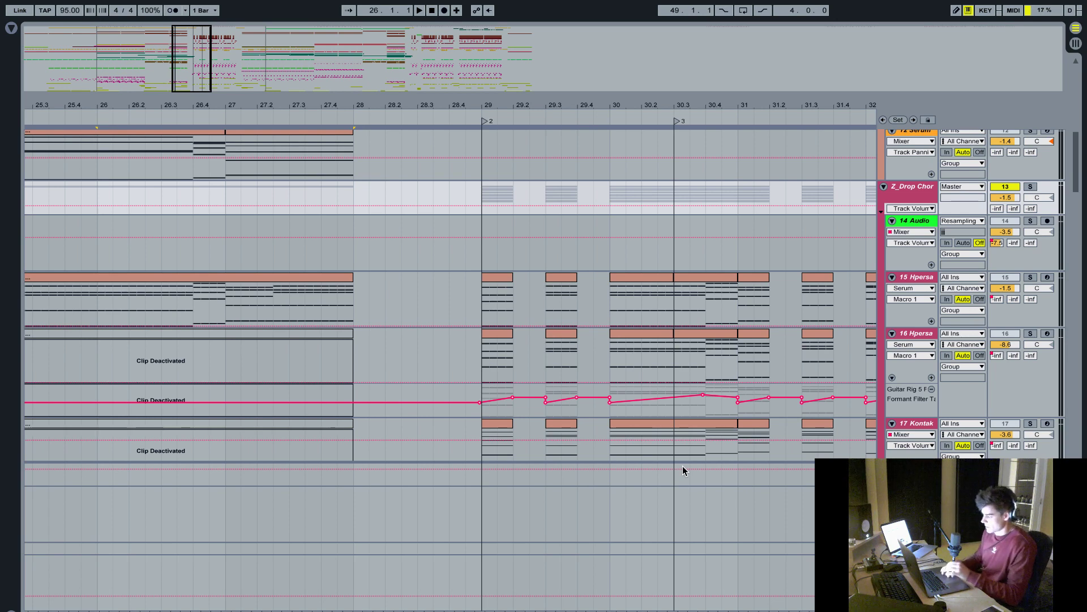
scroll(651, 413, "down", 2)
left_click_drag(481, 110, 481, 68)
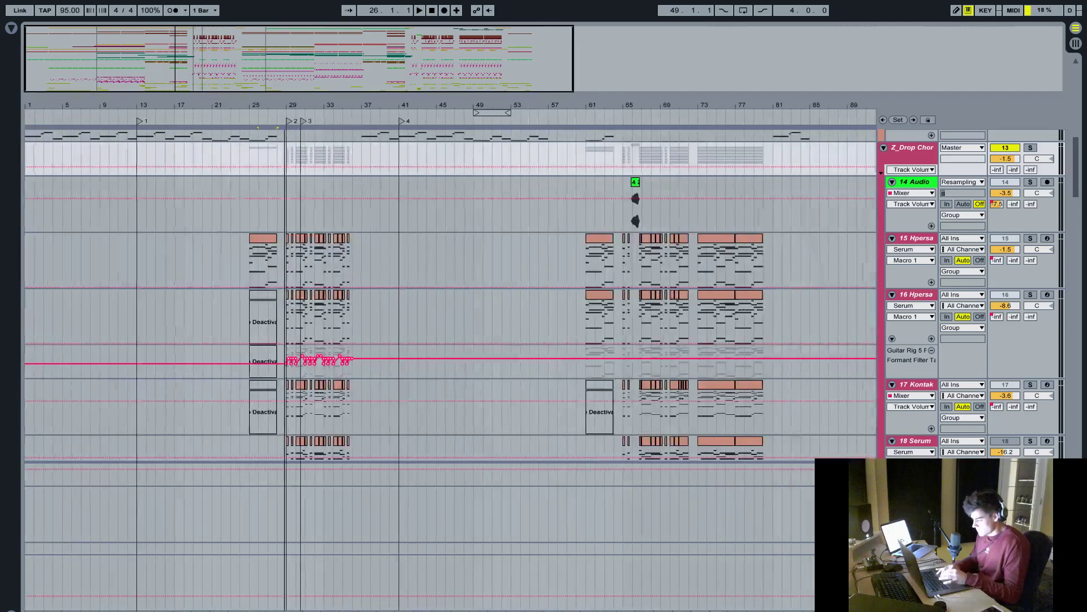
mouse_move(274, 105)
left_mouse_down()
mouse_move(221, 164)
mouse_move(225, 212)
mouse_move(209, 218)
left_mouse_up()
scroll(269, 295, "up", 1)
left_click(208, 218)
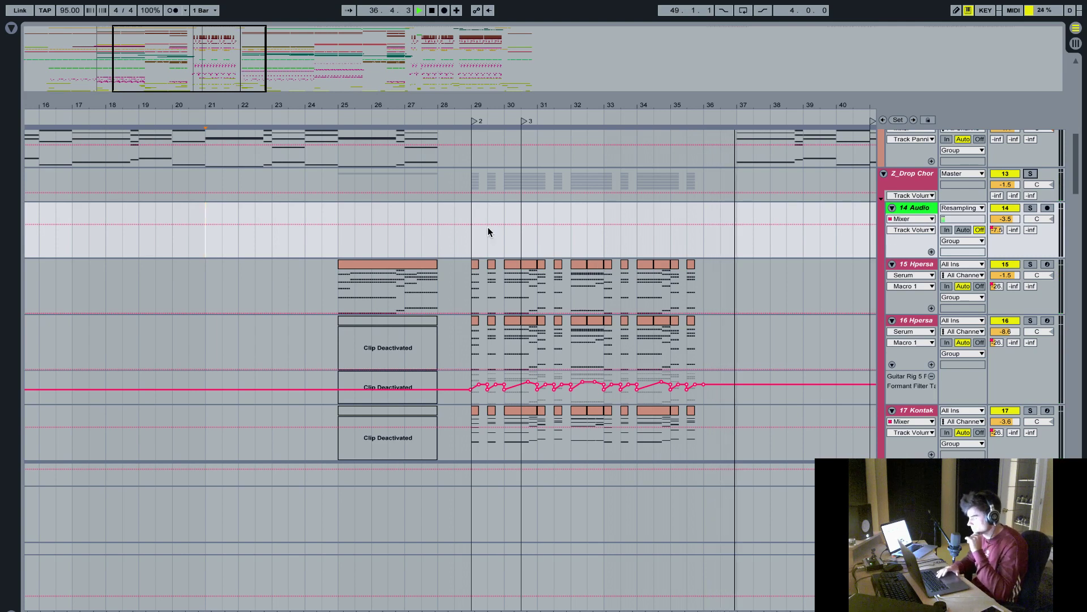
key("space")
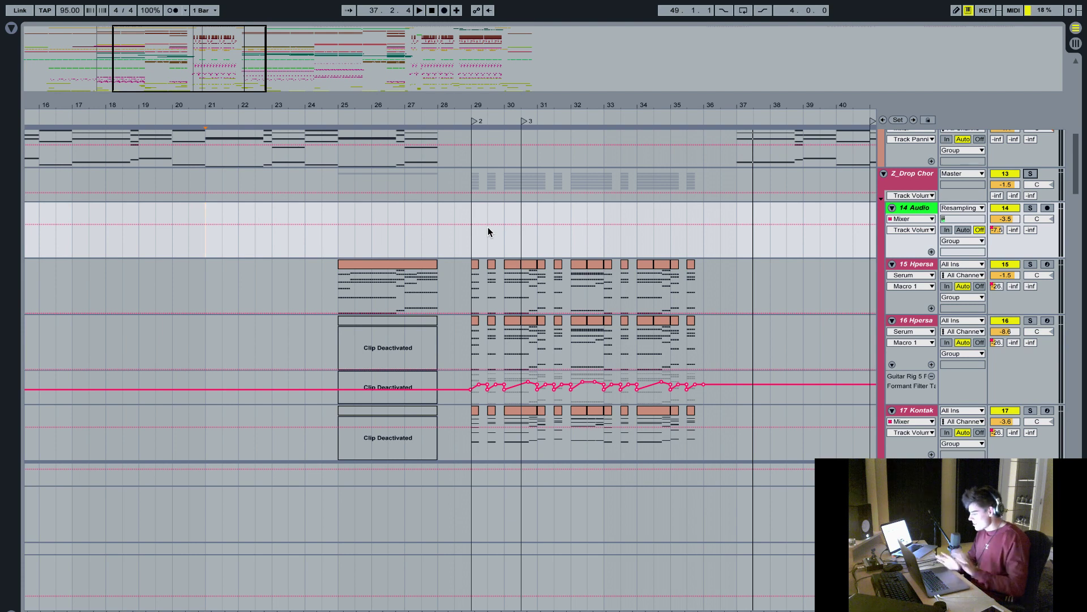
- Solo the Z_Drop Chor group on track 13 and play it from bar 29 to about bar 33
left_click(471, 237)
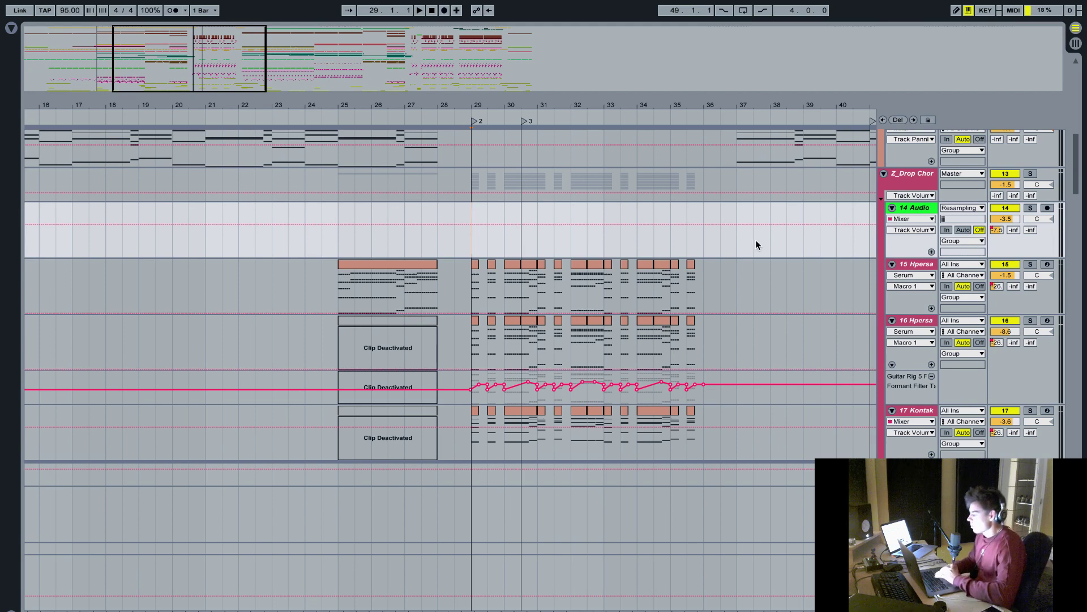
left_click(1030, 174)
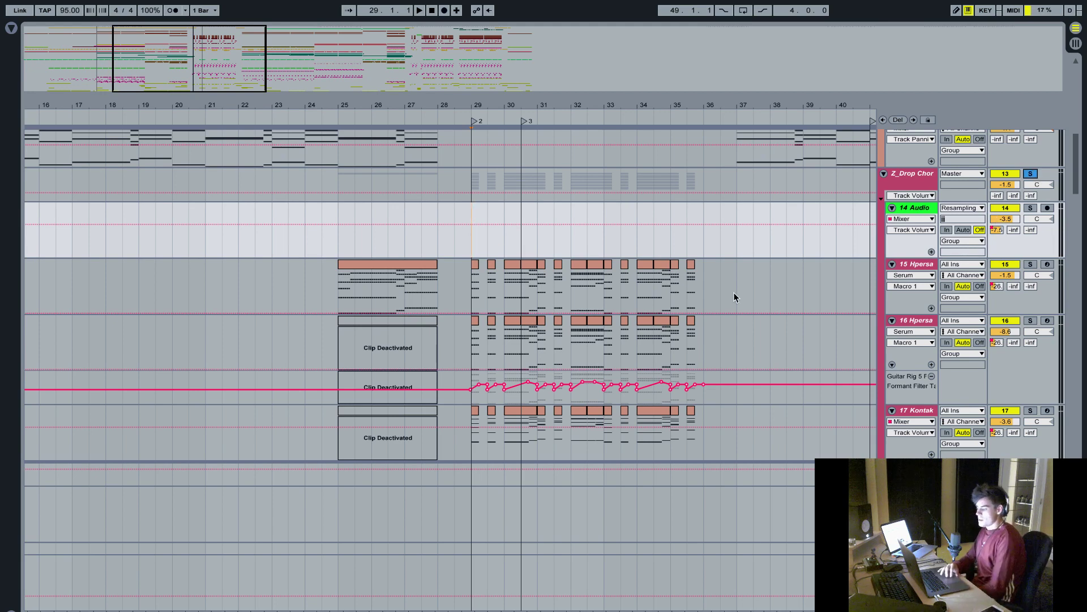
scroll(733, 292, "down", 2)
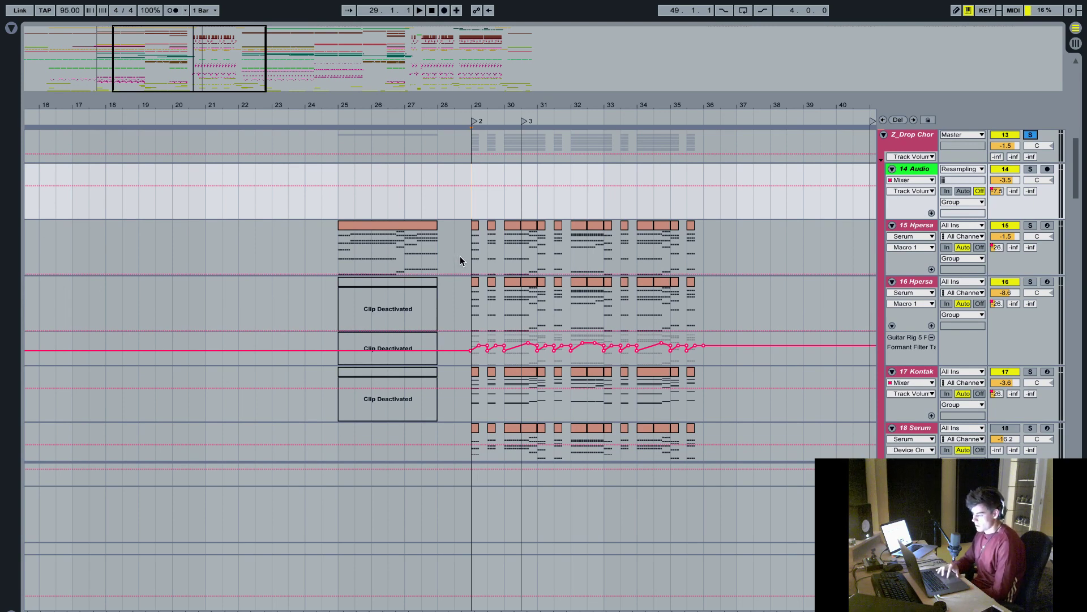
left_click_drag(477, 104, 475, 103)
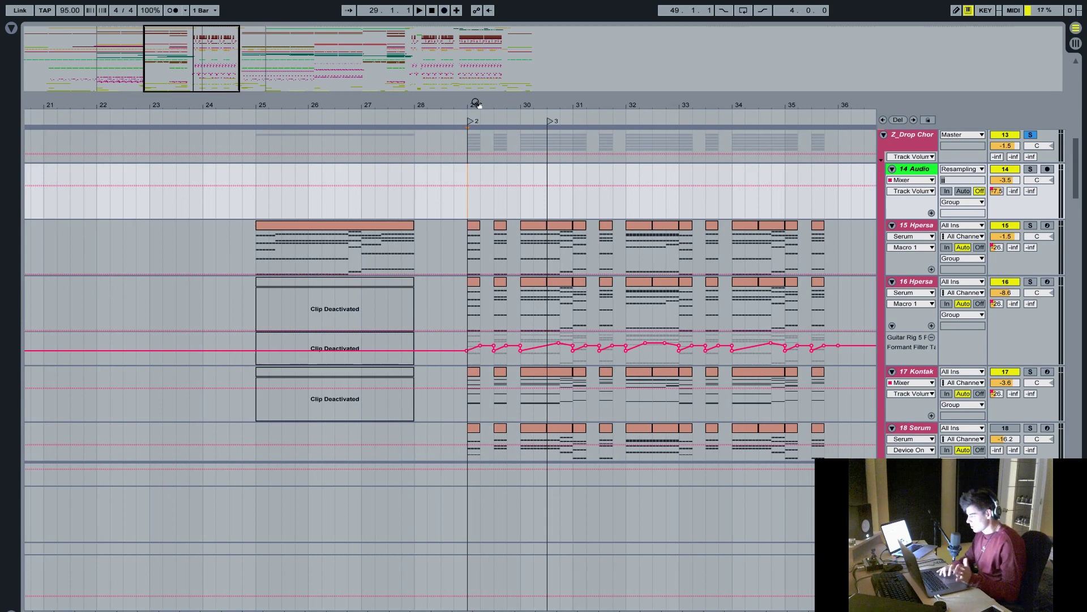
scroll(525, 224, "down", 2)
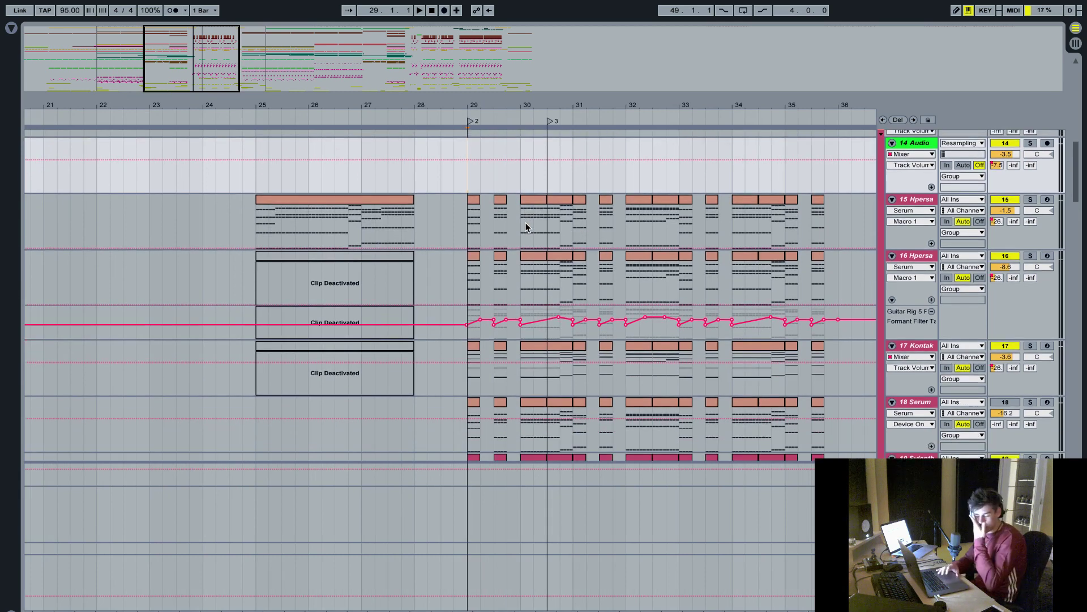
key("space")
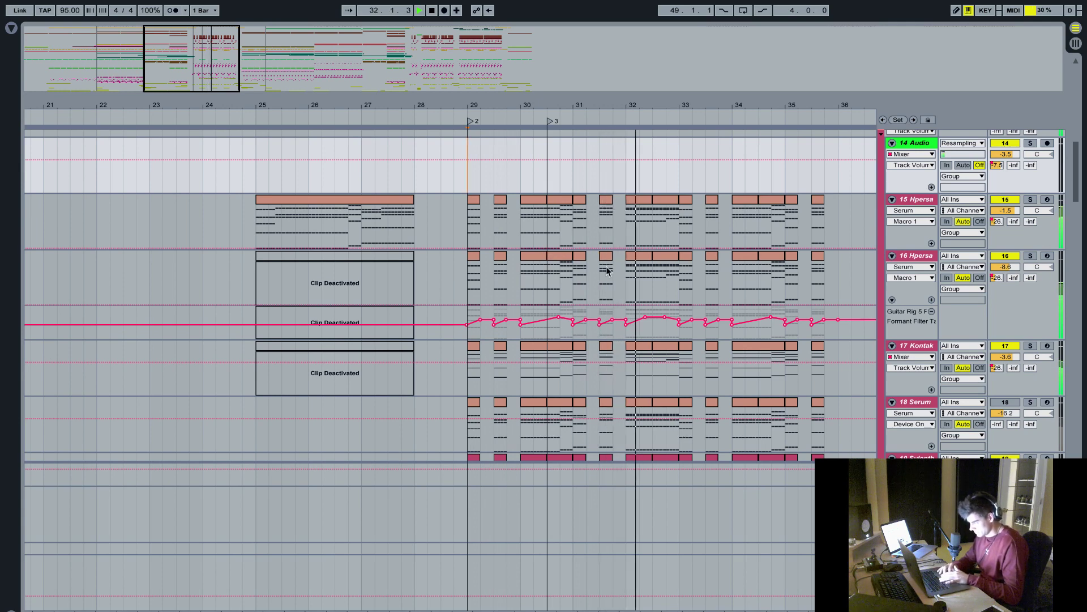
key("space")
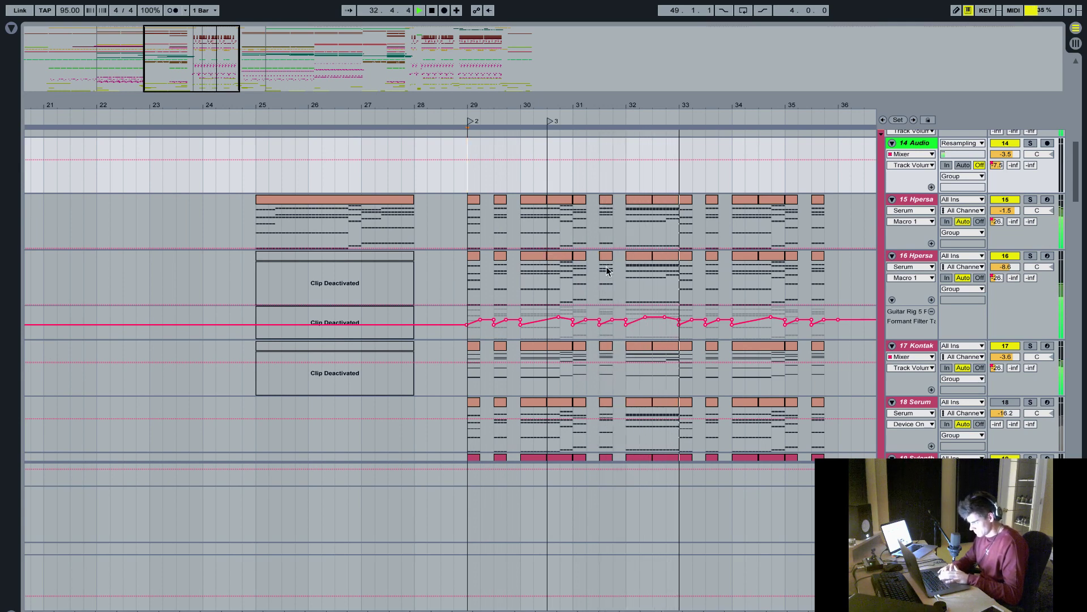
- Inspect the devices on track 15 Hpersa and on its parent Z_Drop Chor group, and hide the device view
scroll(627, 260, "up", 1)
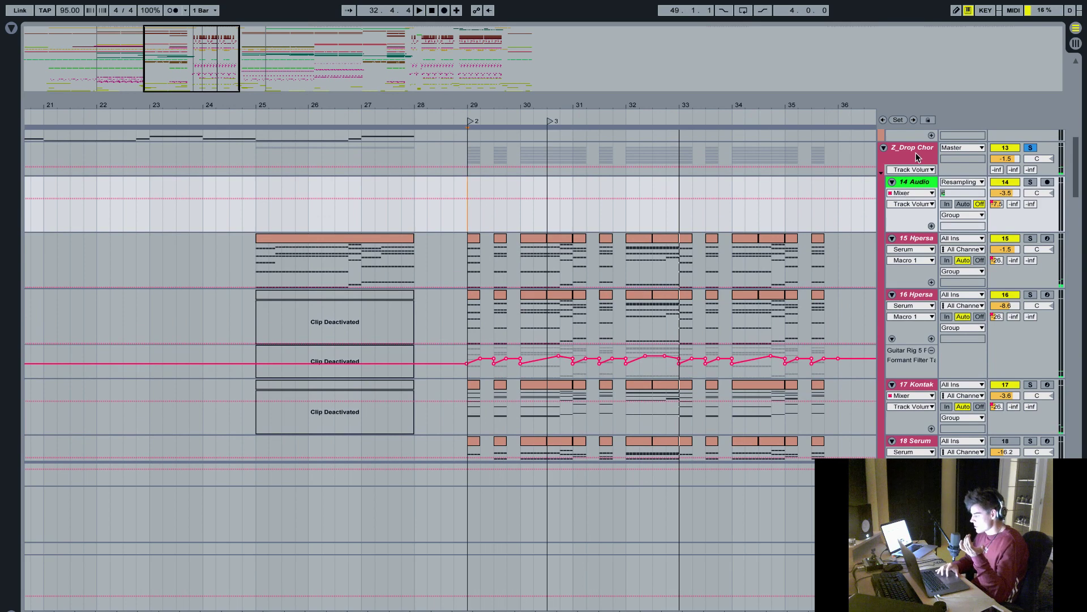
double_click(911, 241)
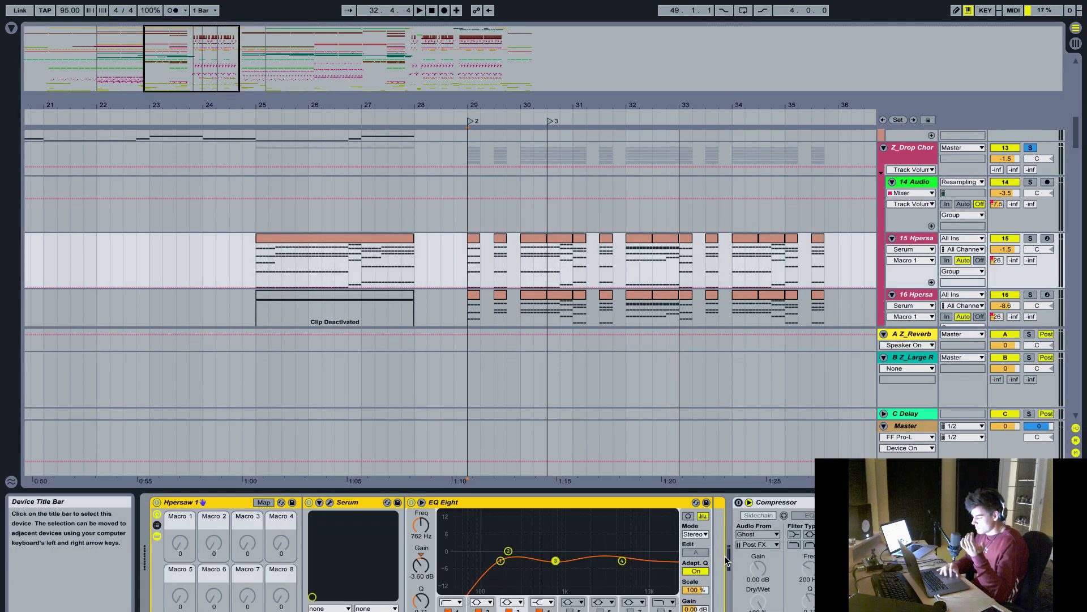
left_click(918, 152)
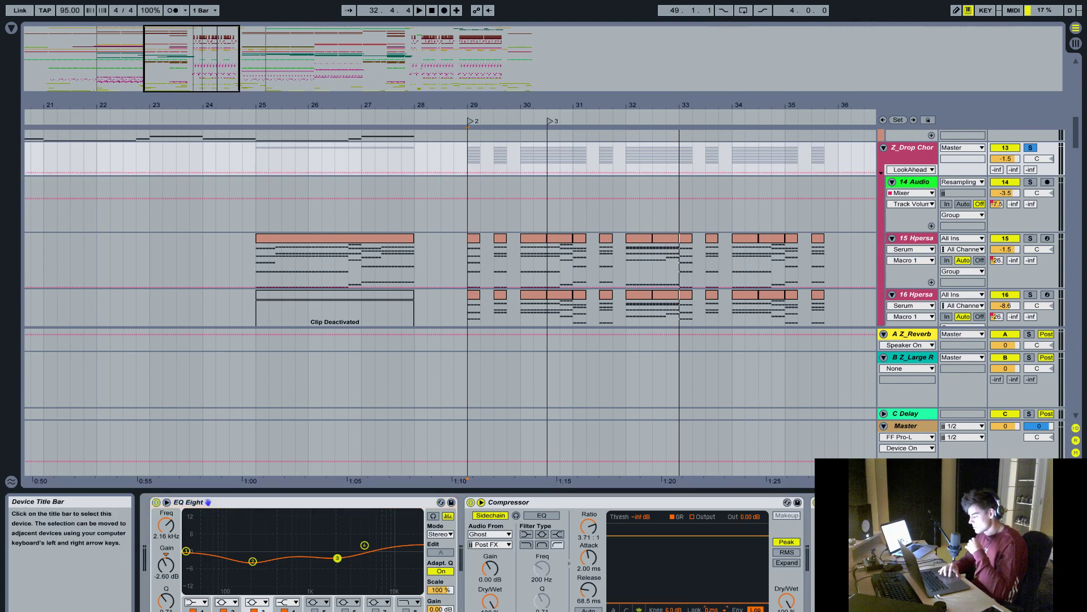
left_click(713, 609)
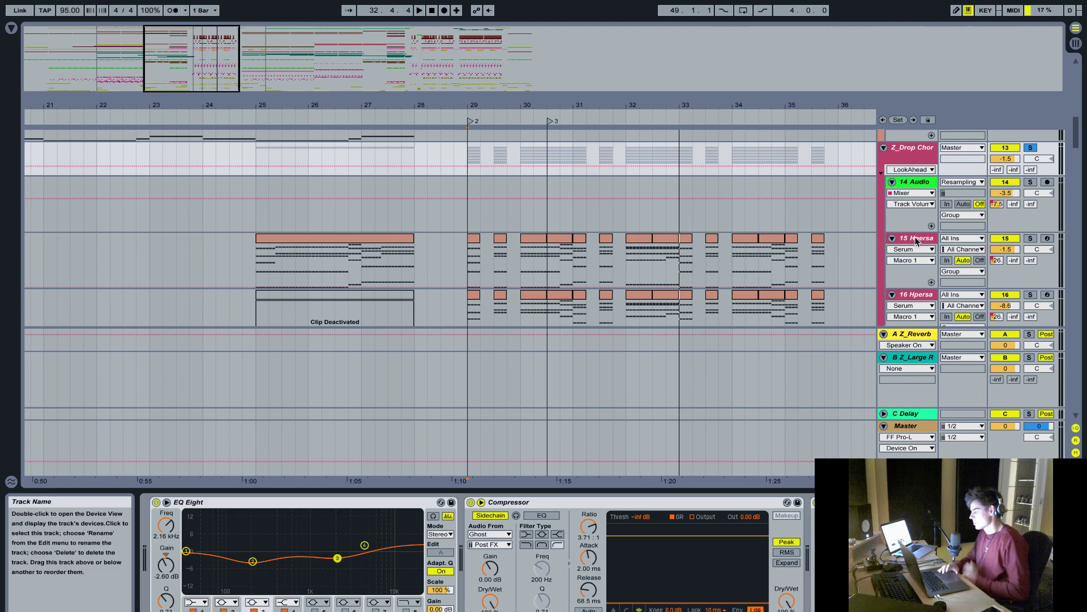
scroll(917, 241, "down", 5)
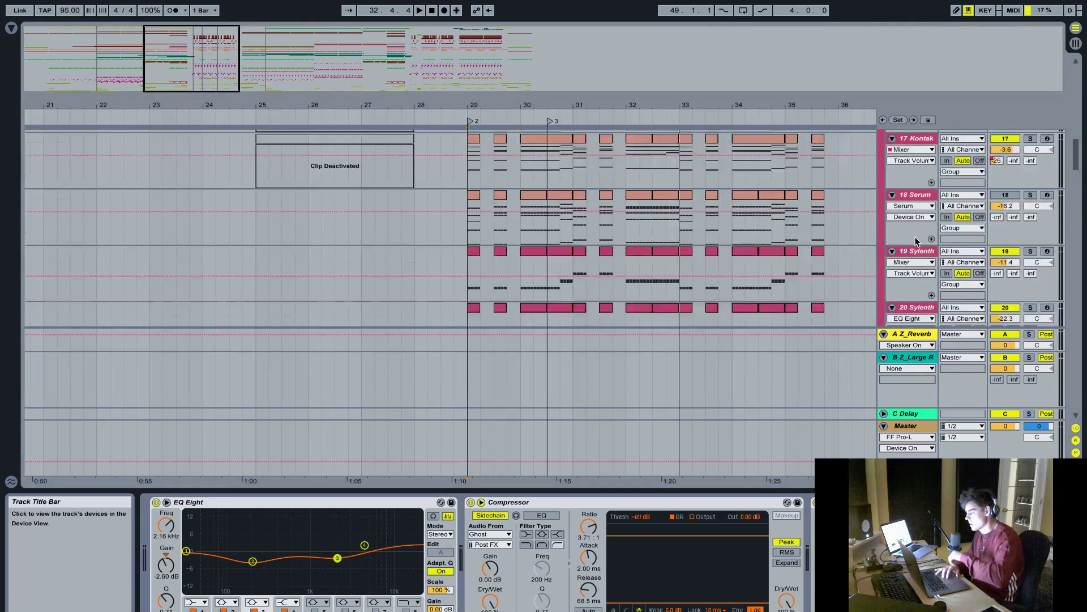
key("ctrl+alt+l")
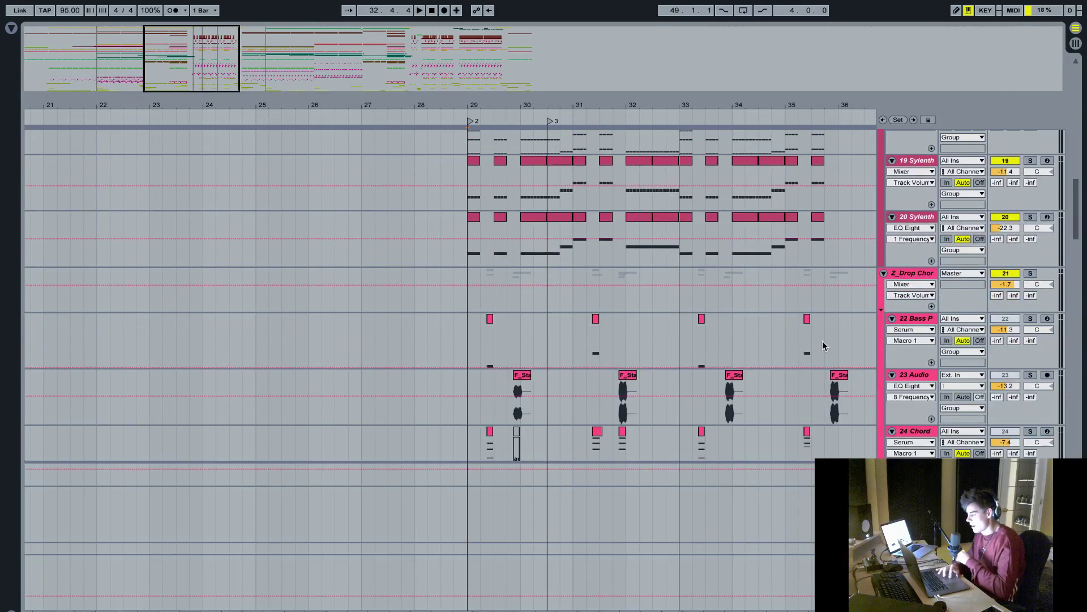
- Select track 15 Hpersa and look over the drop chord layers down to track 20 Sylenth
scroll(822, 340, "up", 4)
scroll(849, 363, "up", 2)
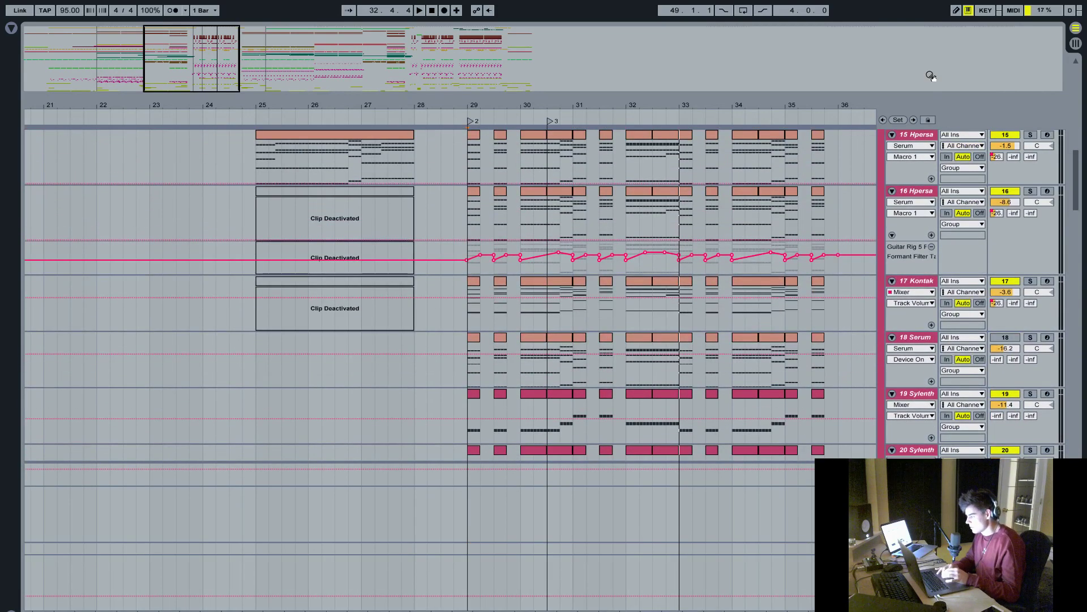
scroll(912, 176, "up", 2)
left_click(913, 200)
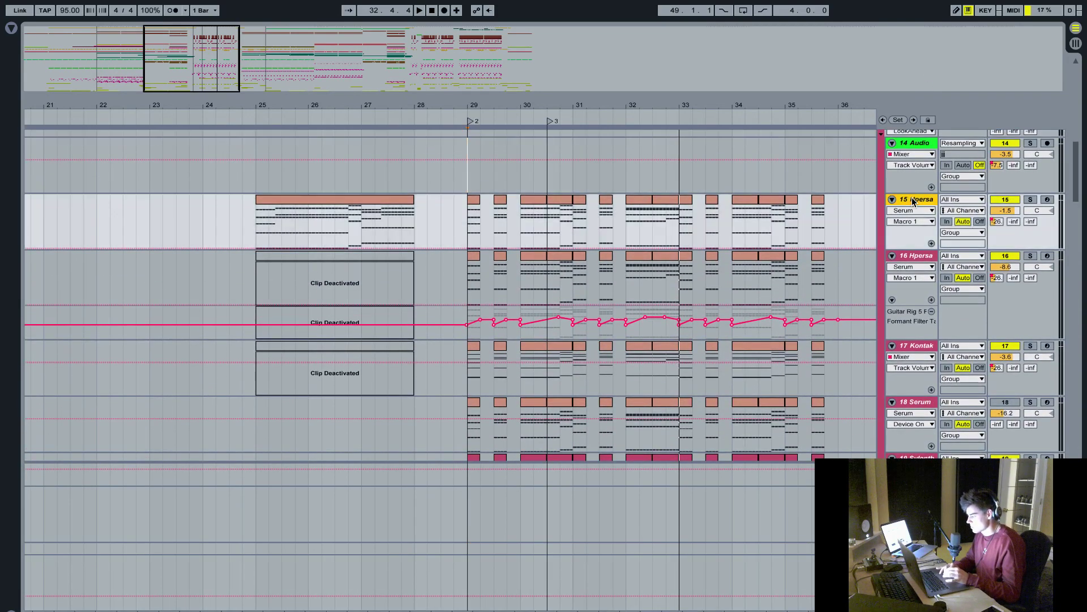
scroll(918, 297, "down", 1)
scroll(914, 392, "down", 5)
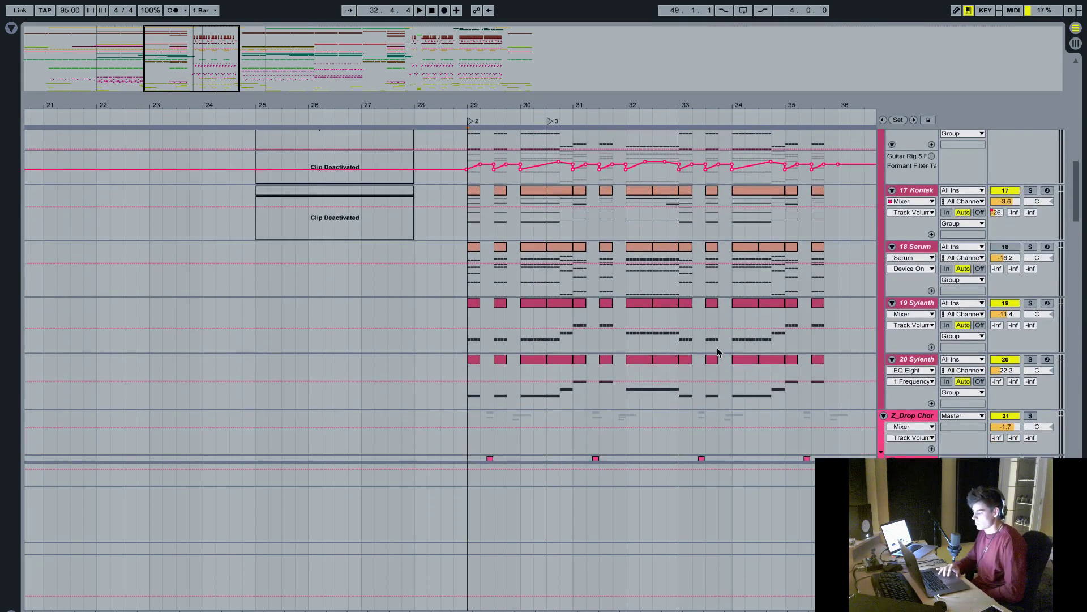
- Solo track 15 Hpersa and play it from bar 29 to about bar 31
scroll(717, 350, "up", 7)
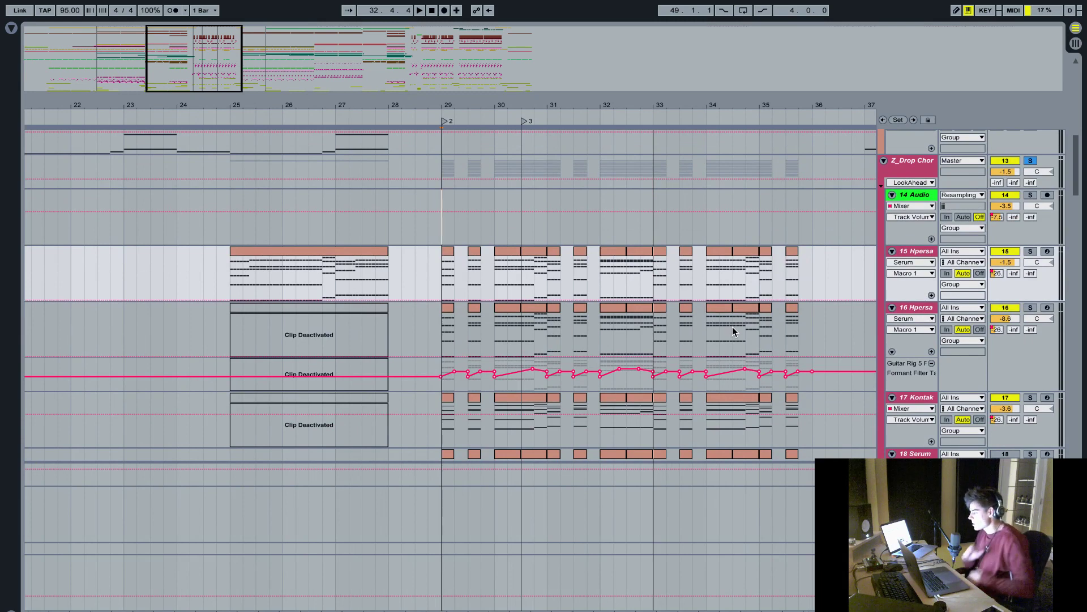
double_click(917, 161)
scroll(737, 355, "down", 1)
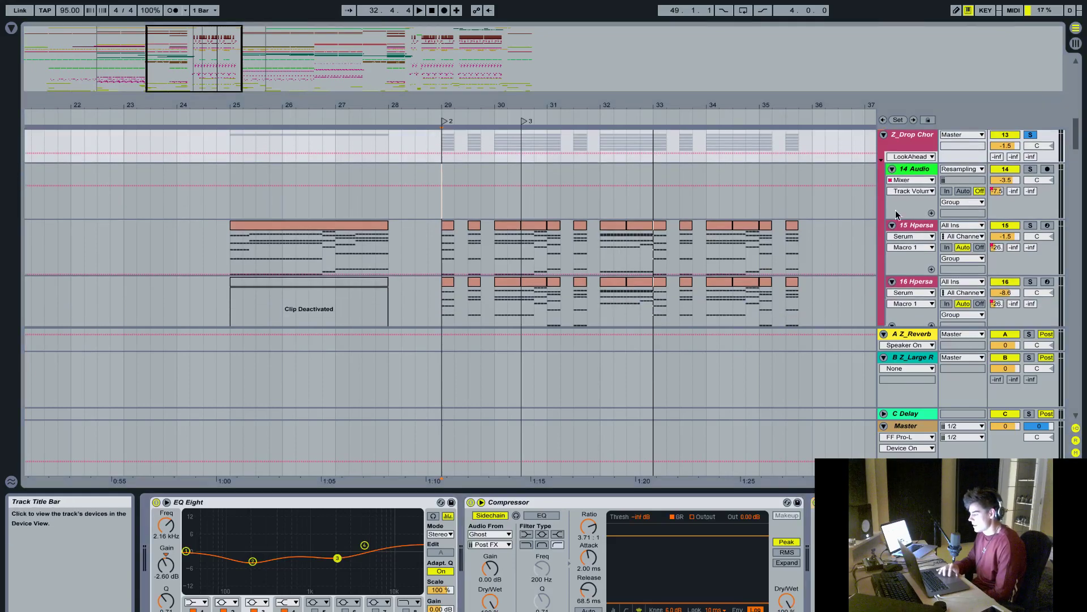
left_click(915, 224)
left_click(1029, 226)
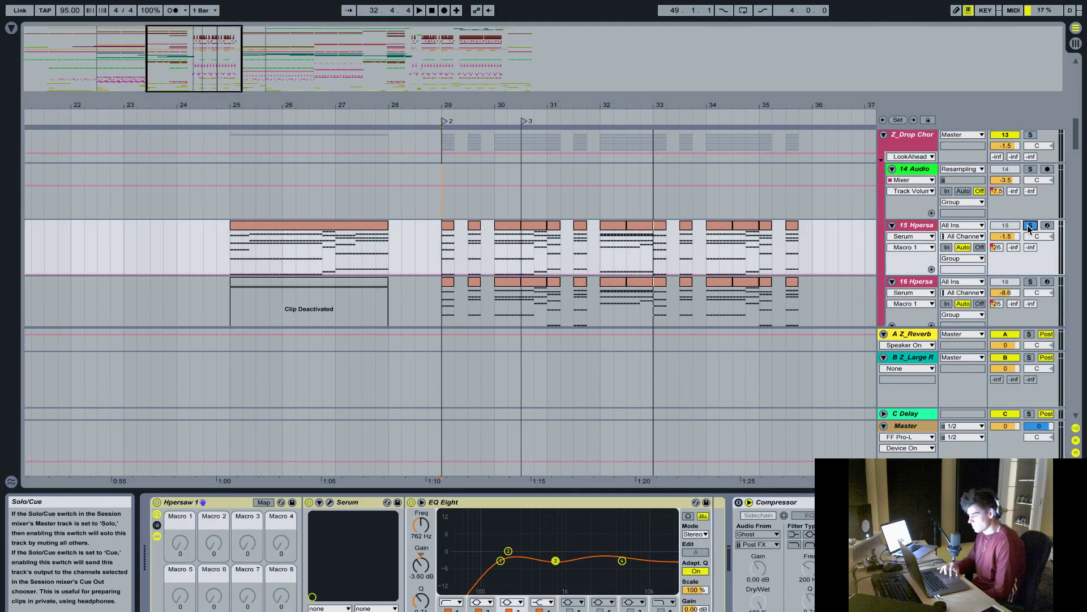
left_click(438, 254)
key("space")
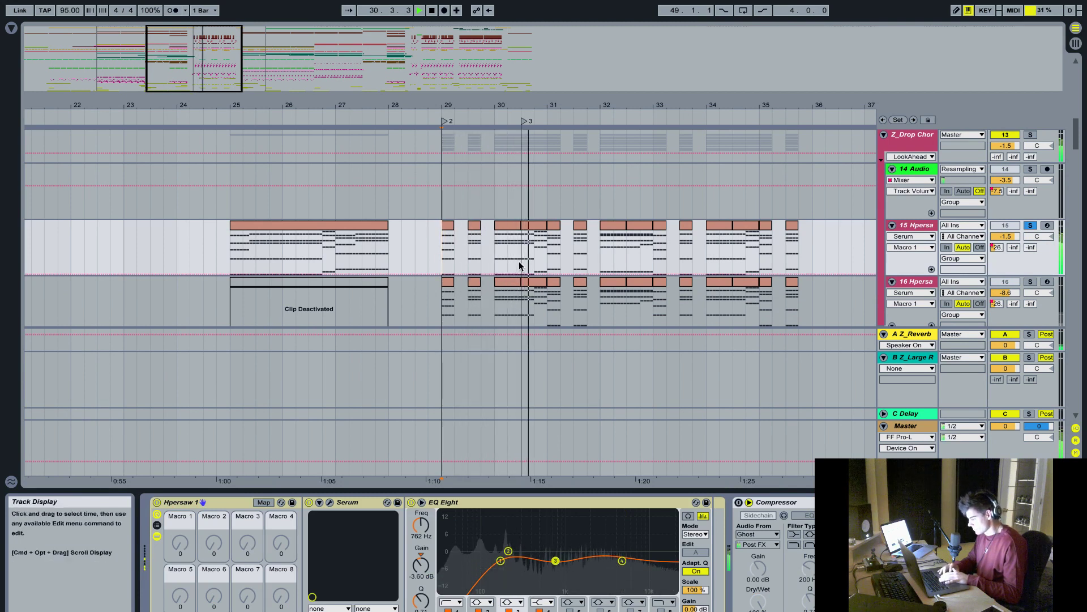
key("space")
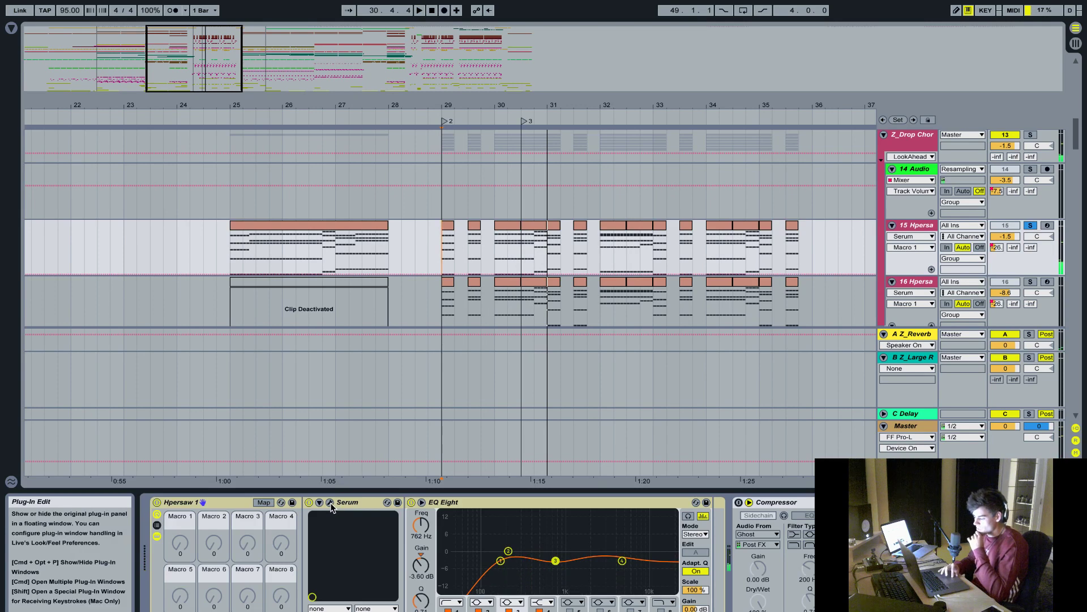
- Inspect the Serum patch on track 15 Hpersa, select the track's clip at bar 30.3 and hide the device view
left_click(330, 502)
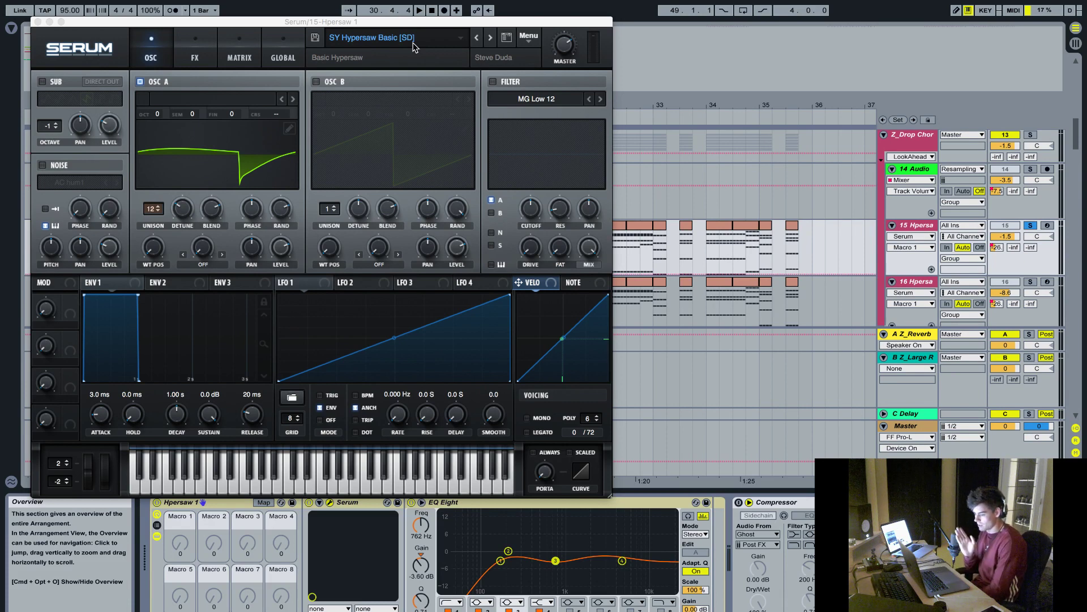
left_click(38, 22)
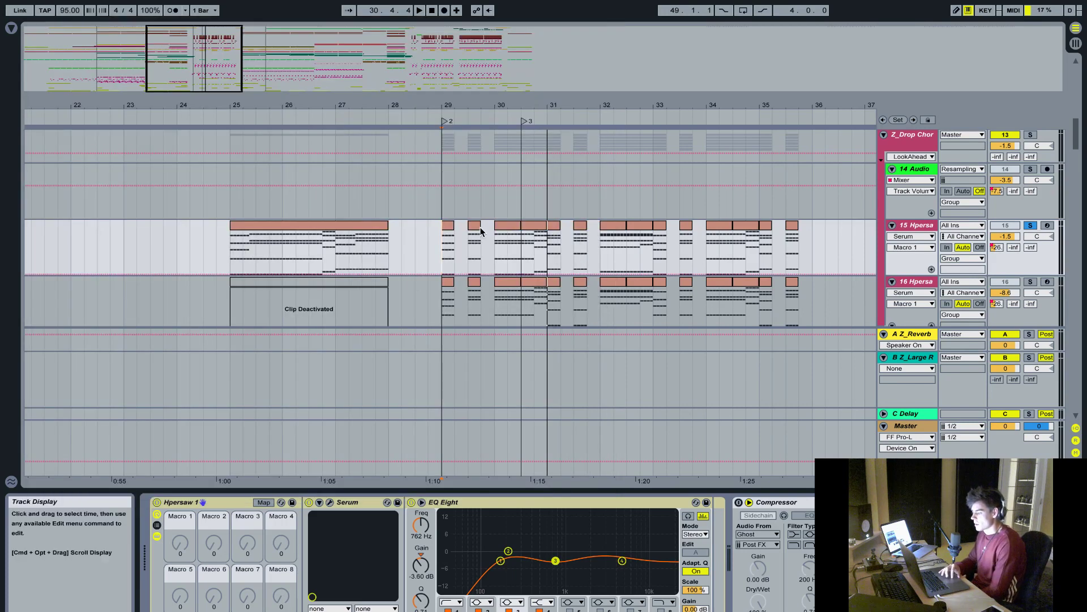
left_click(516, 227)
left_click(531, 230)
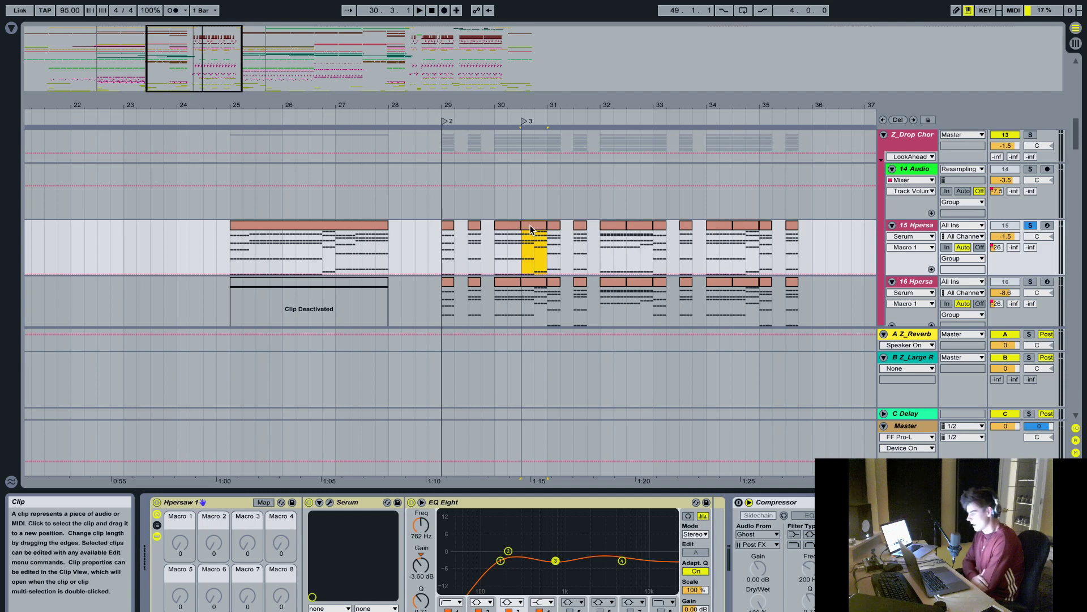
scroll(623, 355, "down", 1)
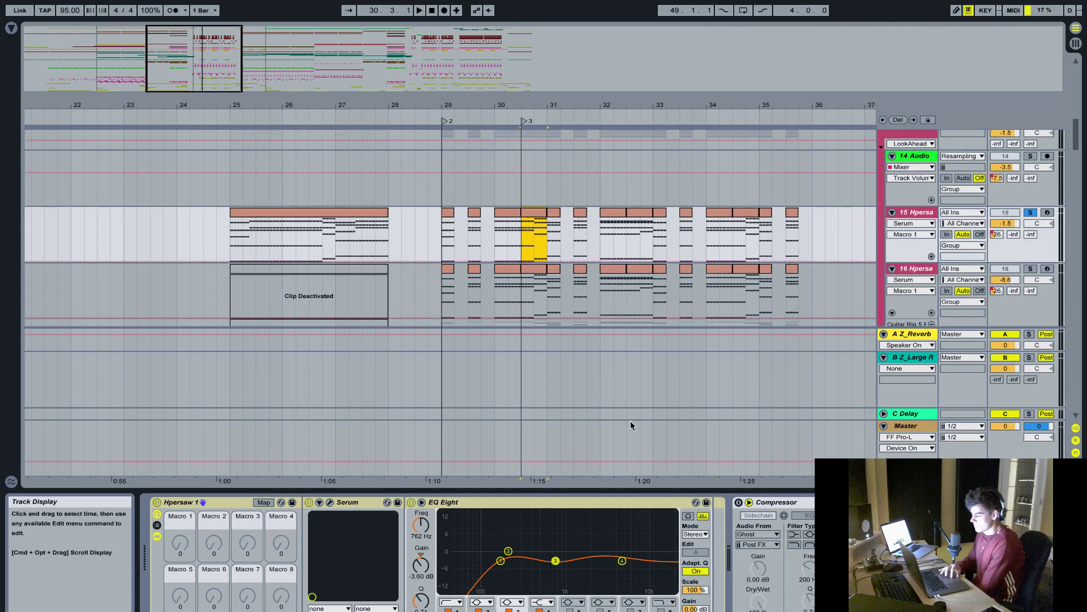
left_click_drag(632, 483, 627, 494)
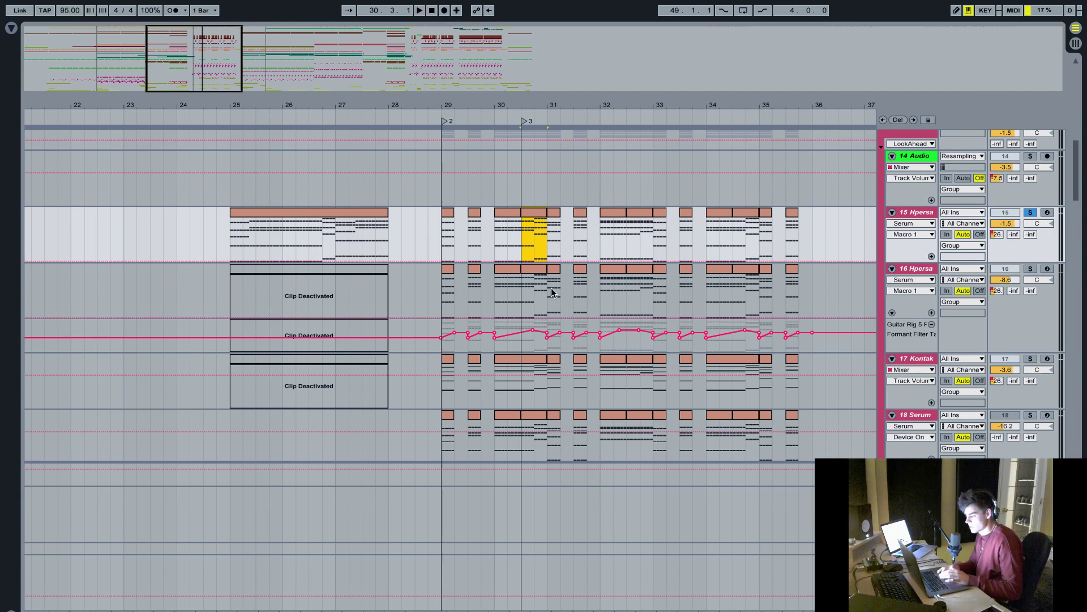
- Examine the MIDI notes of the 12 Serum clip starting at bar 21 and hide the clip view
scroll(529, 218, "left", 5)
scroll(529, 218, "up", 5)
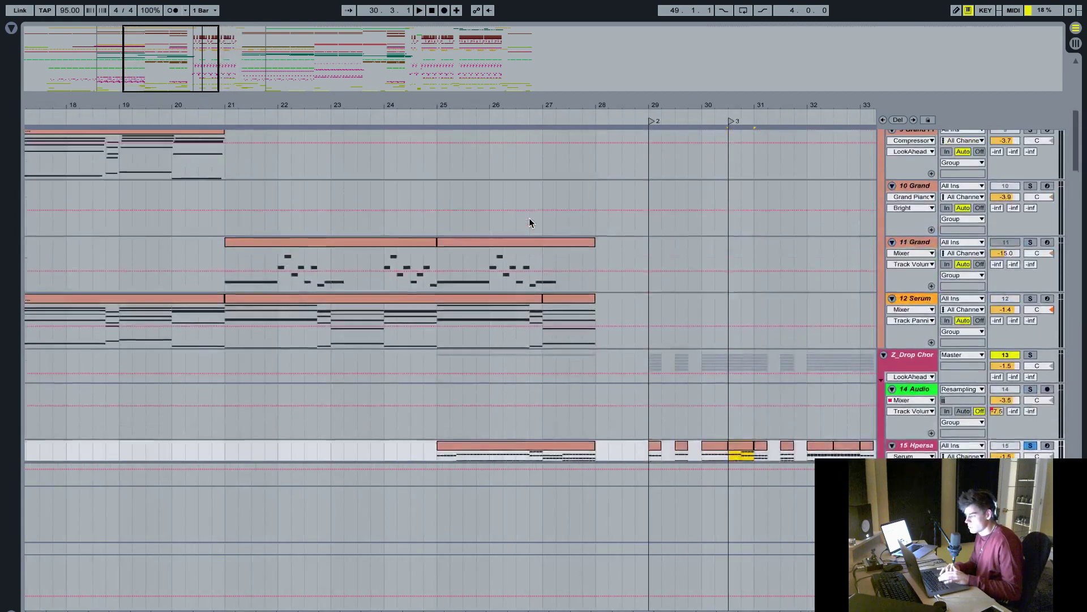
scroll(529, 222, "up", 1)
double_click(496, 312)
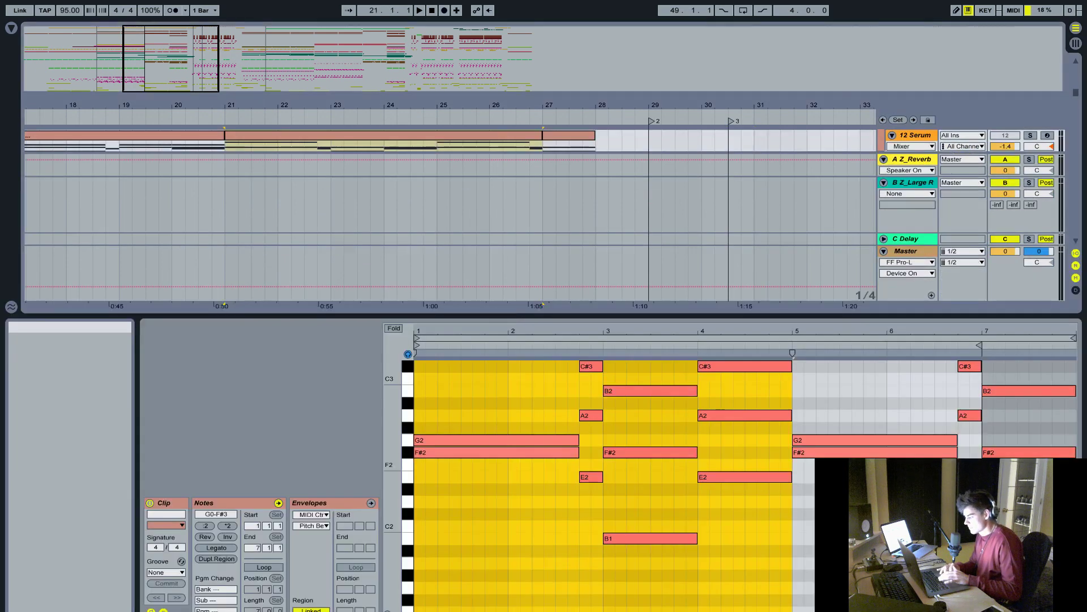
key("ctrl+alt+l")
scroll(820, 310, "right", 3)
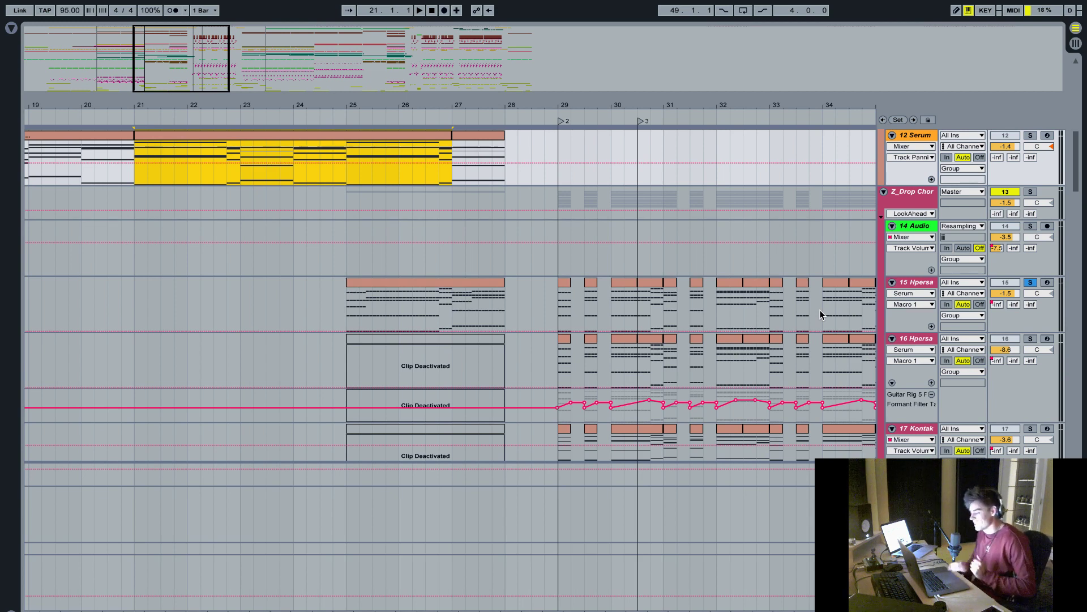
- Open the bar 29 clip on track 15 Hpersa and examine its chord notes up close in the note editor
left_click(557, 269)
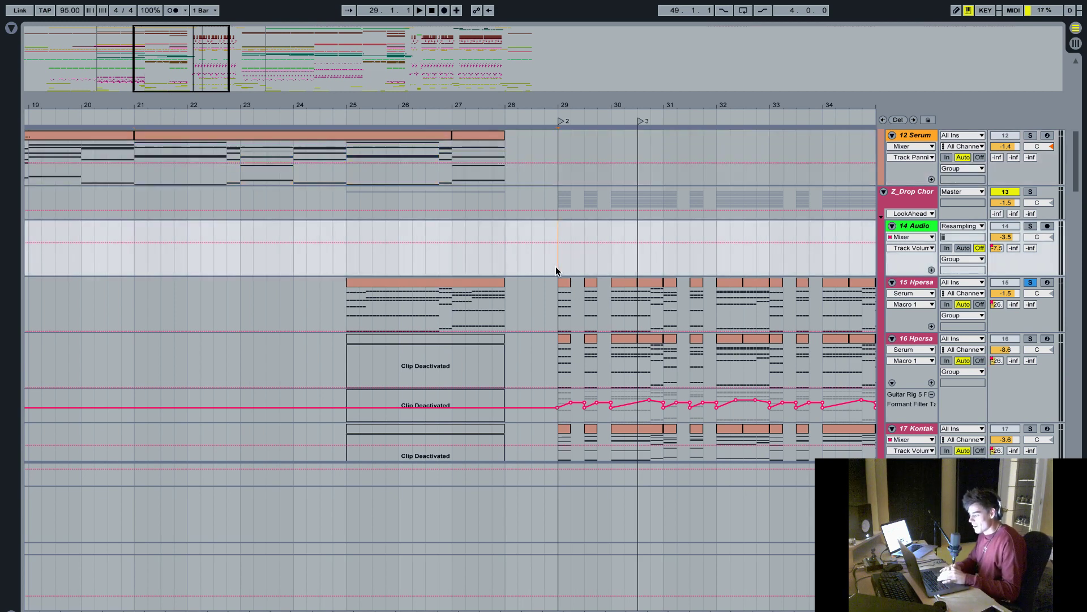
scroll(555, 270, "down", 1)
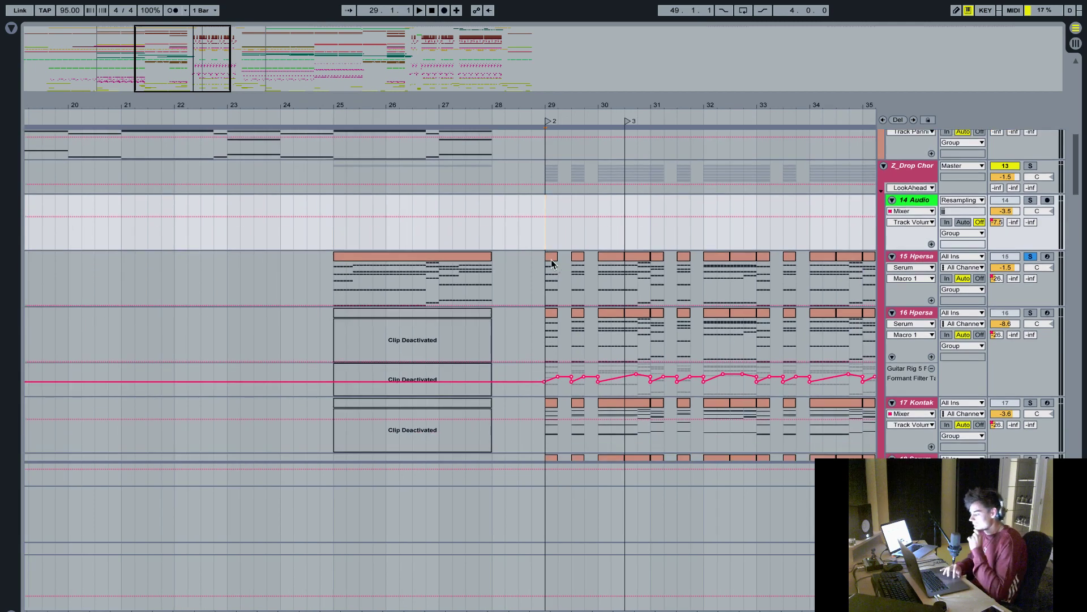
double_click(552, 264)
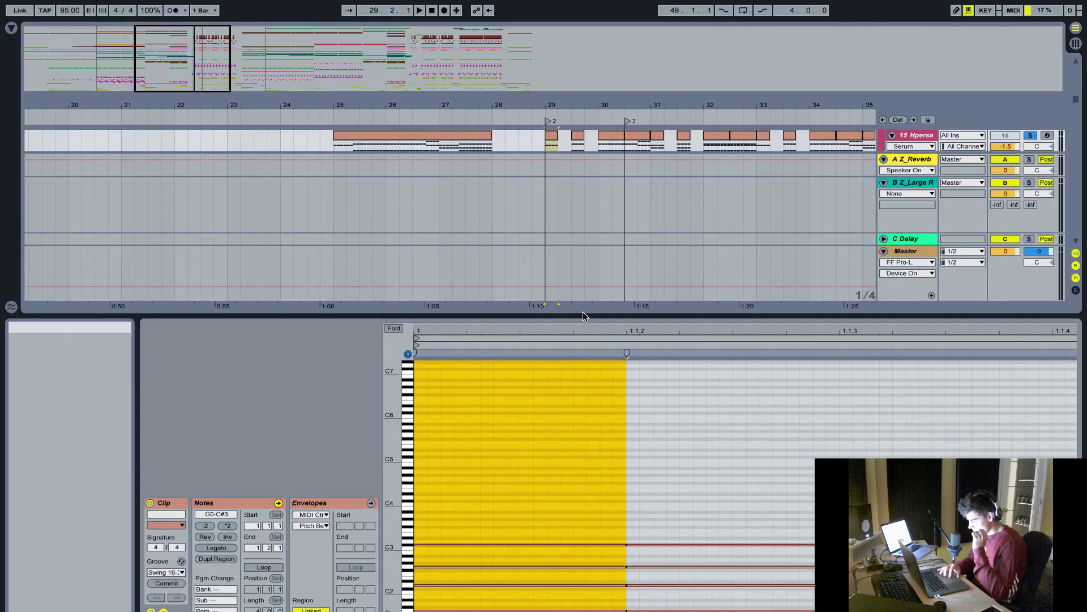
scroll(583, 418, "down", 5)
left_click_drag(589, 328, 589, 300)
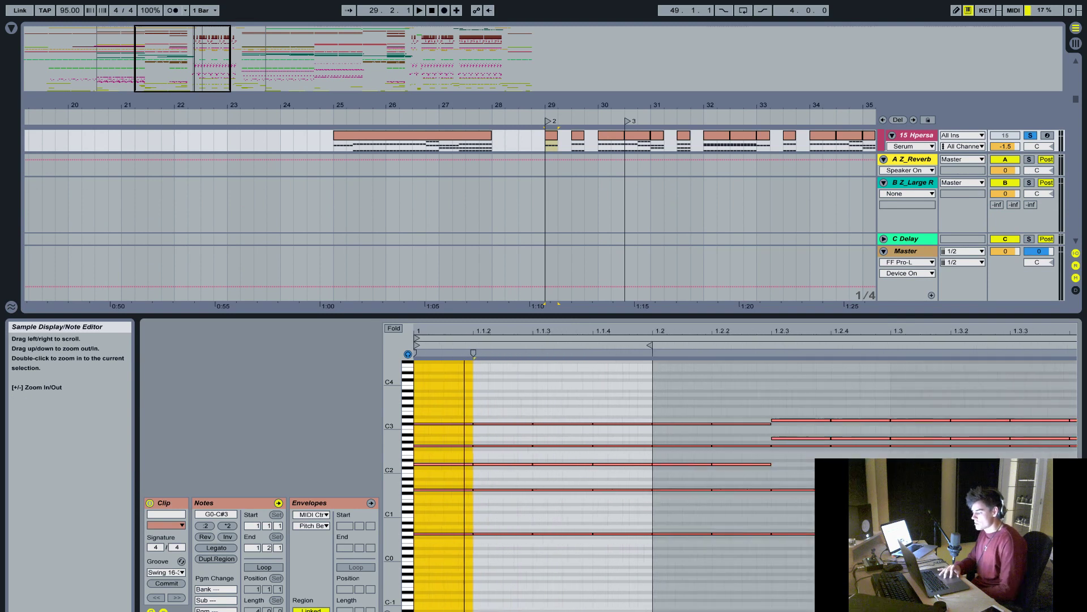
left_click(465, 362)
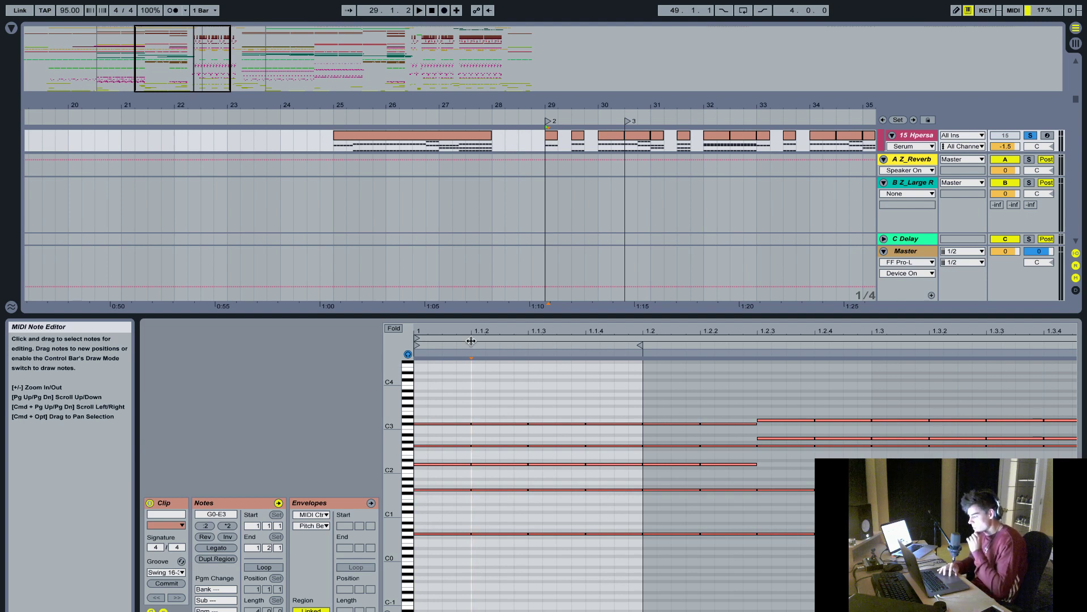
left_click_drag(479, 328, 480, 332)
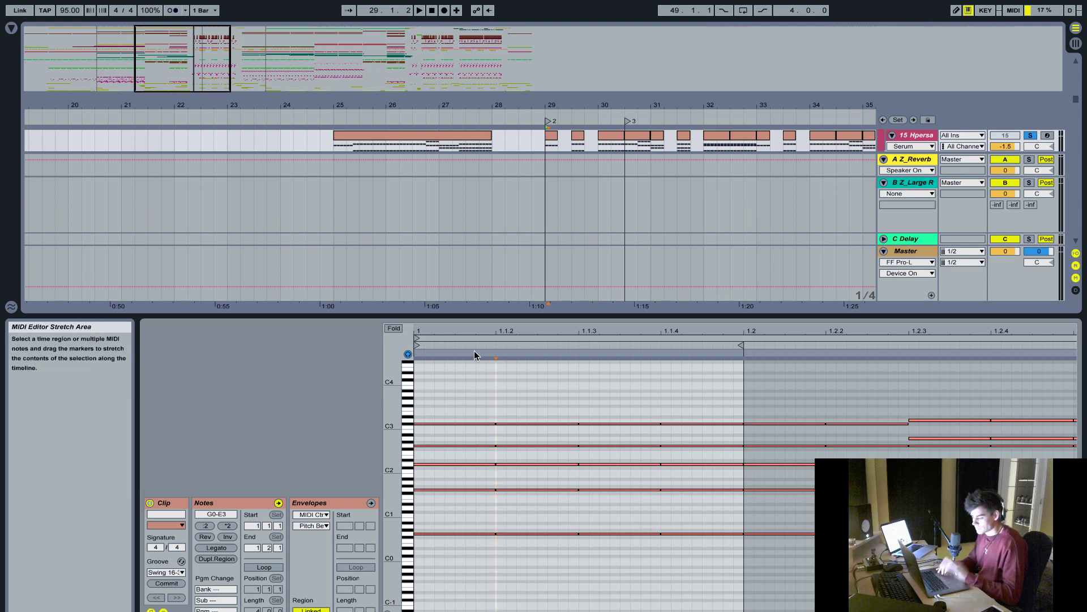
- Show the groove choices of the bar 29 clip, dismiss them unchanged and hide the clip view
left_click(167, 573)
left_click(261, 448)
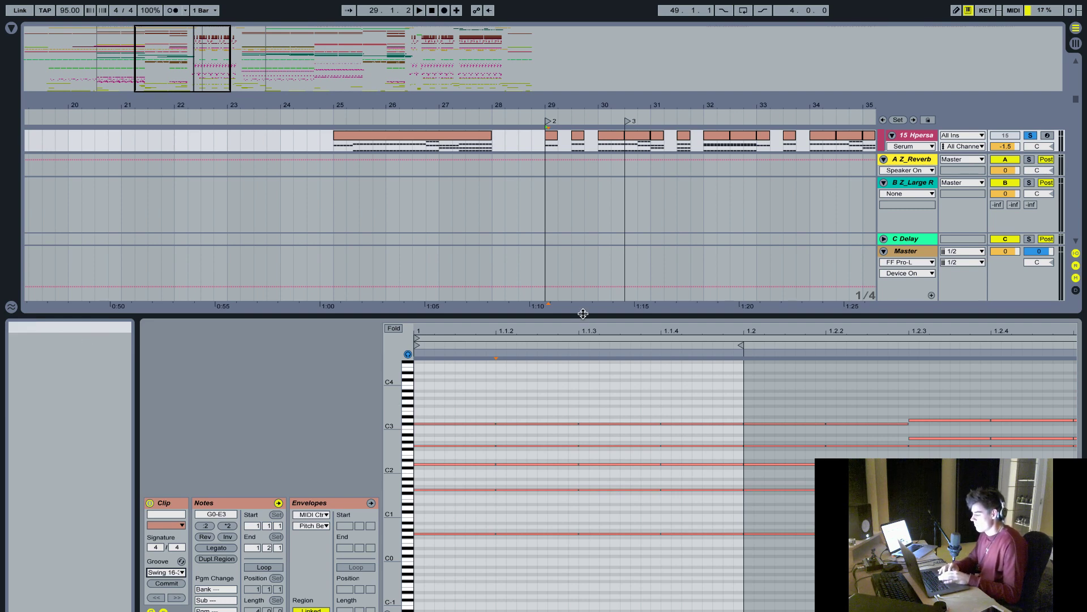
key("super+alt+l")
- Solo track 16 Hpersa and play it briefly from bar 29
scroll(756, 248, "up", 3)
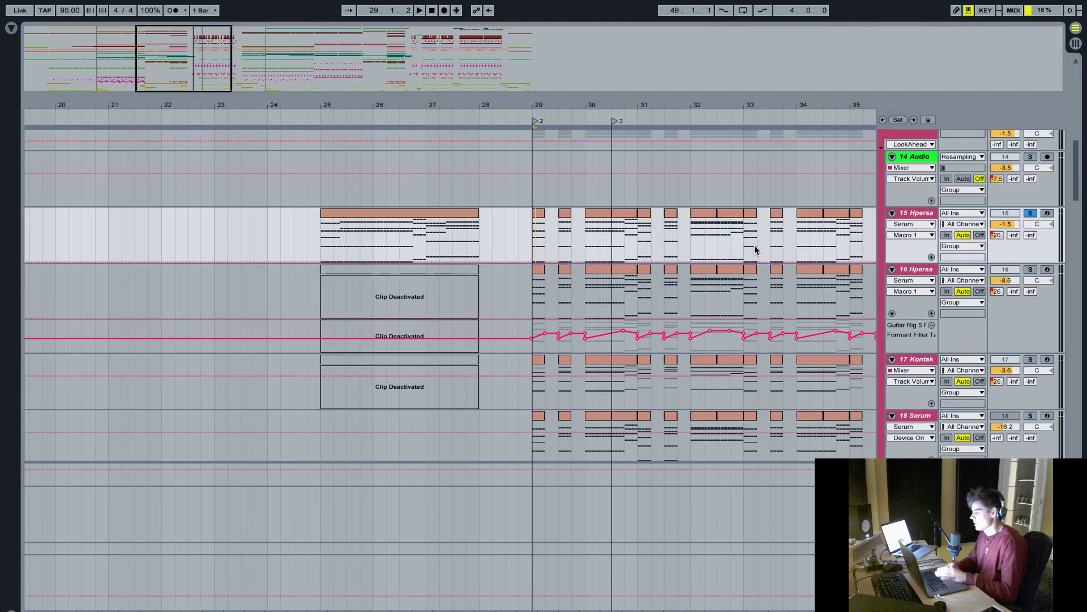
scroll(610, 257, "down", 2)
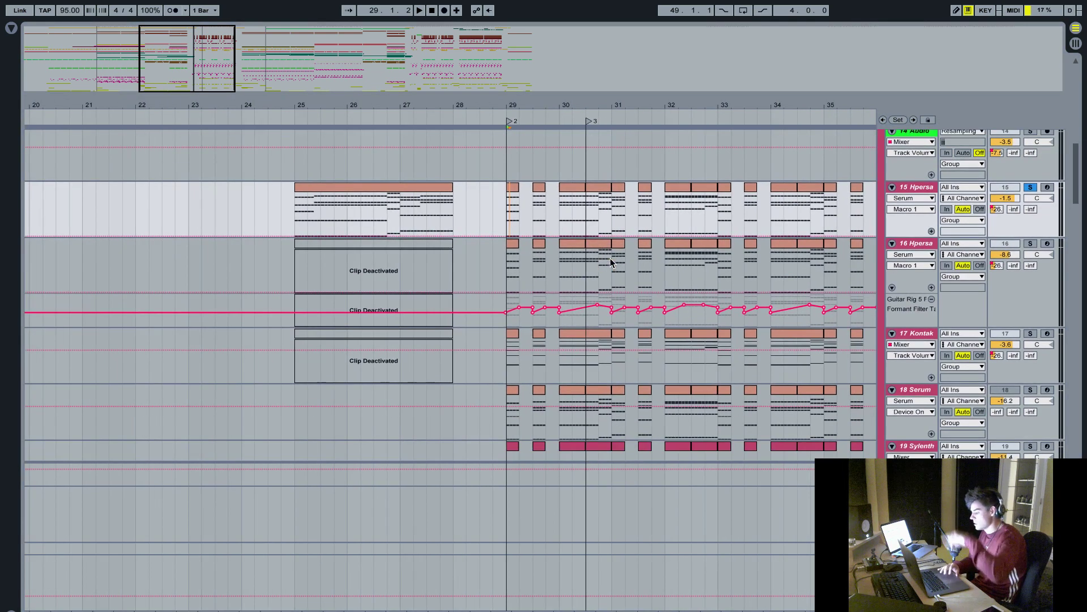
scroll(610, 257, "down", 1)
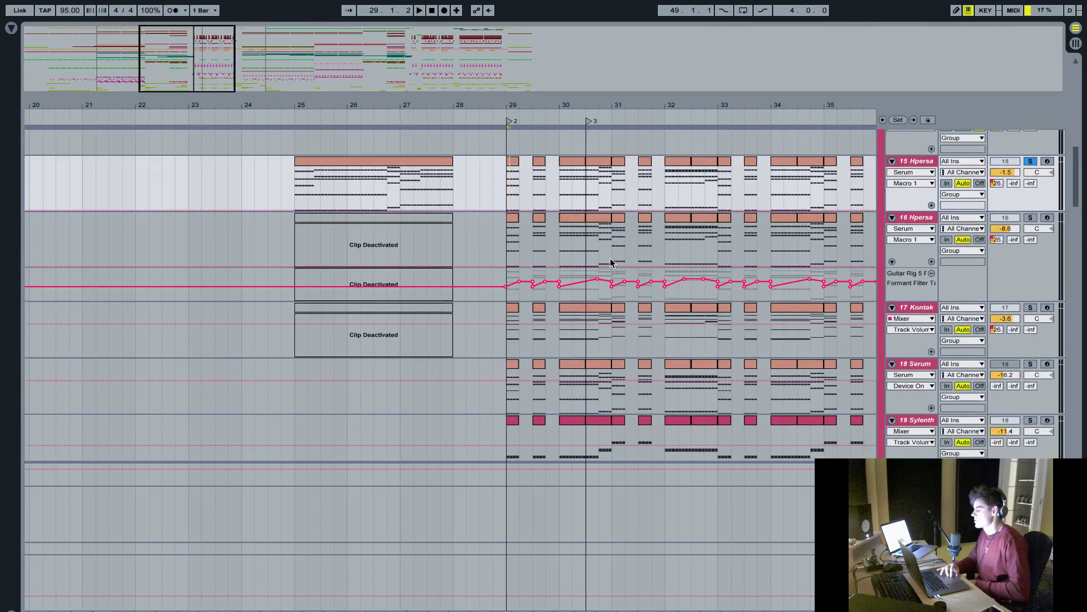
scroll(611, 257, "up", 1)
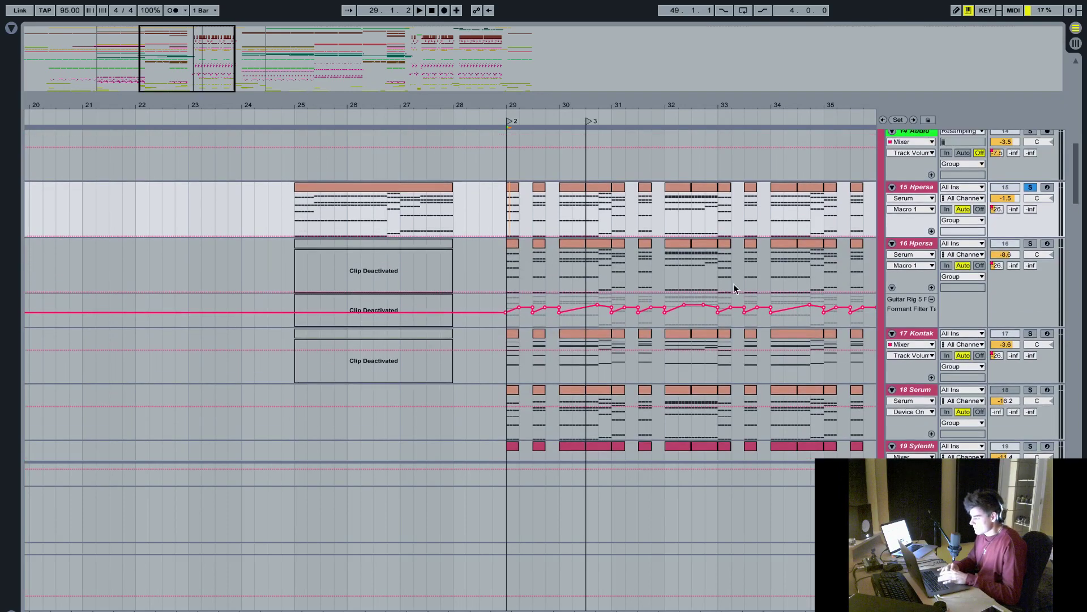
left_click(1027, 243)
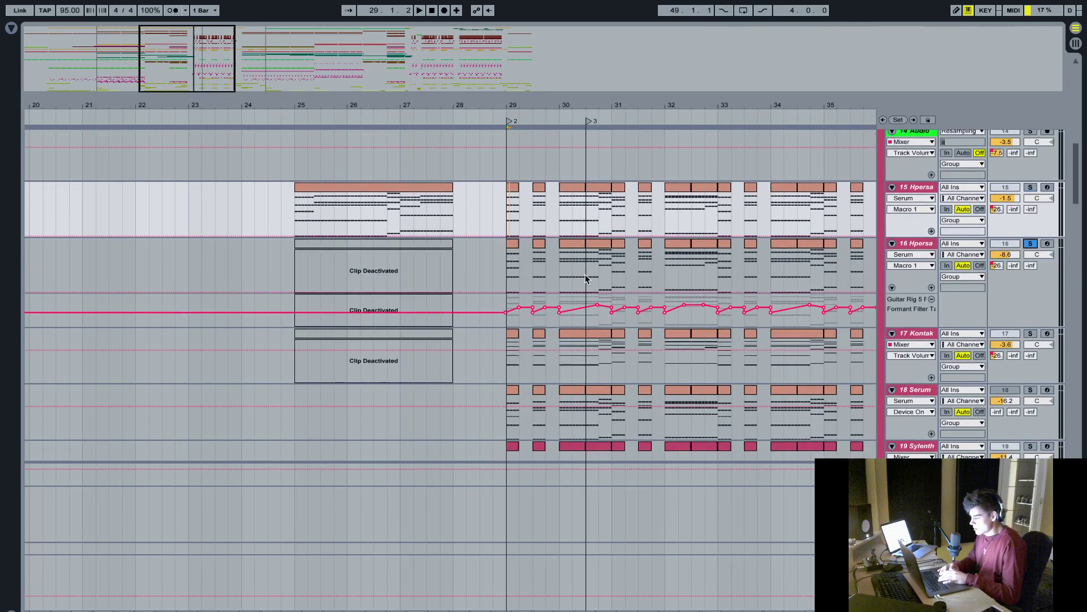
left_click(508, 270)
key("space")
key("space")
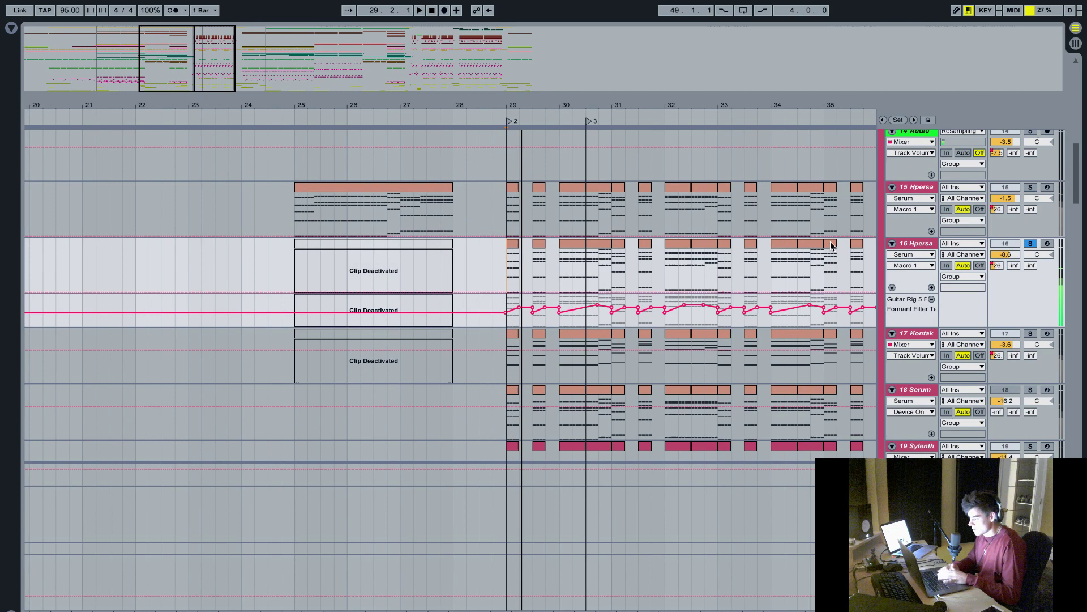
- Show the devices on track 16 Hpersa, inspect its Serum patch and close the Serum window
double_click(927, 244)
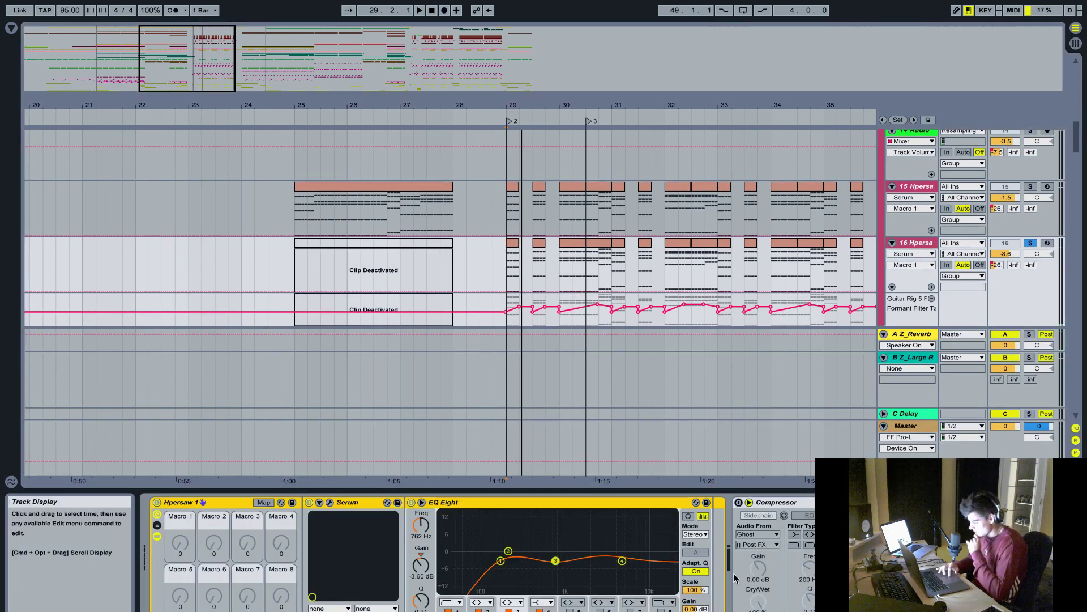
scroll(736, 580, "down", 5)
scroll(736, 578, "up", 5)
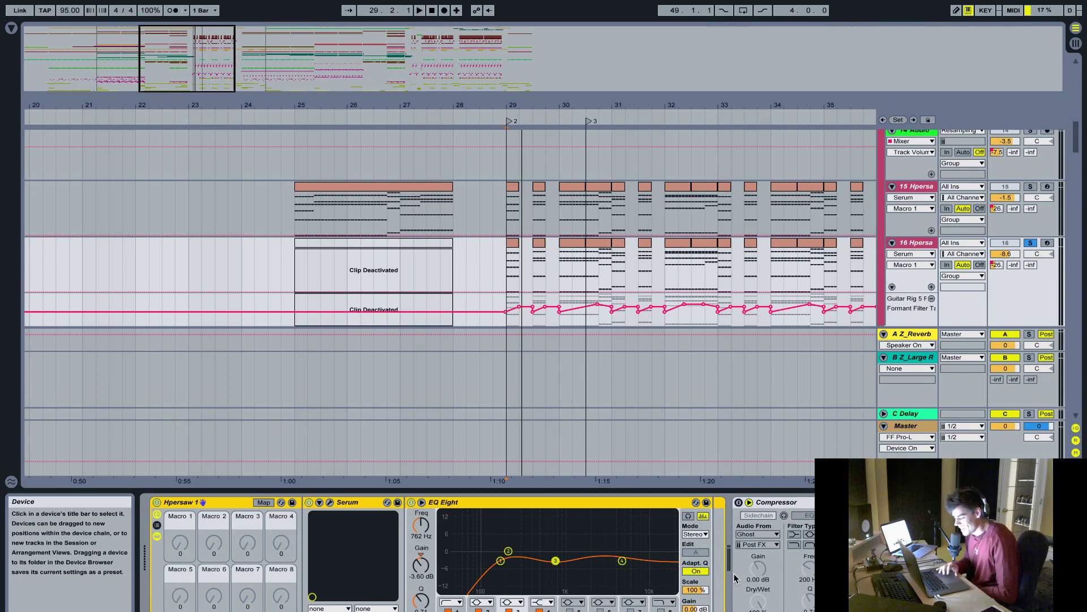
left_click(330, 502)
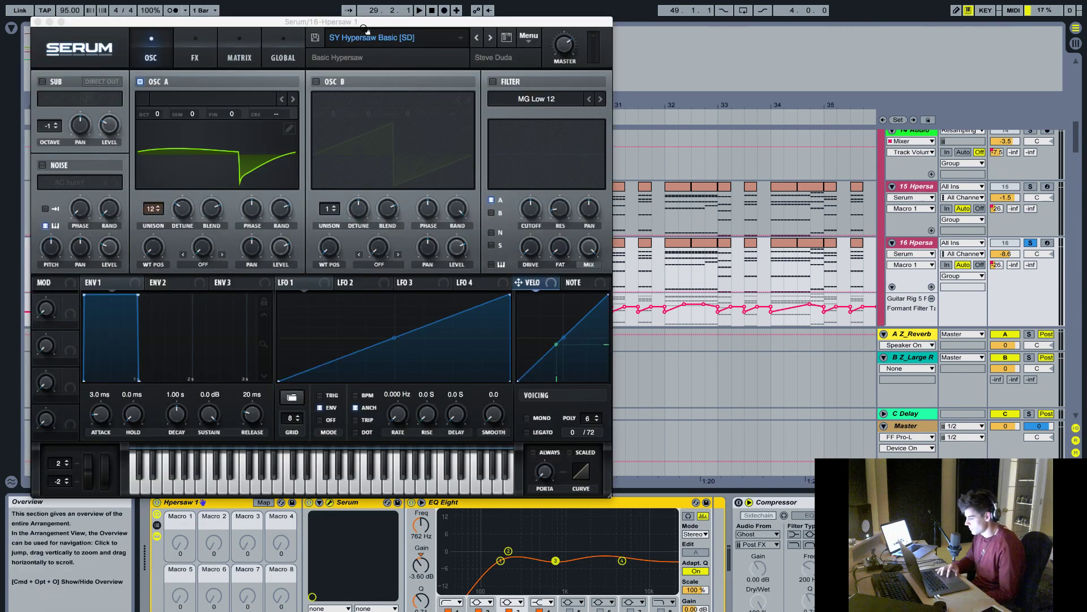
left_click(37, 21)
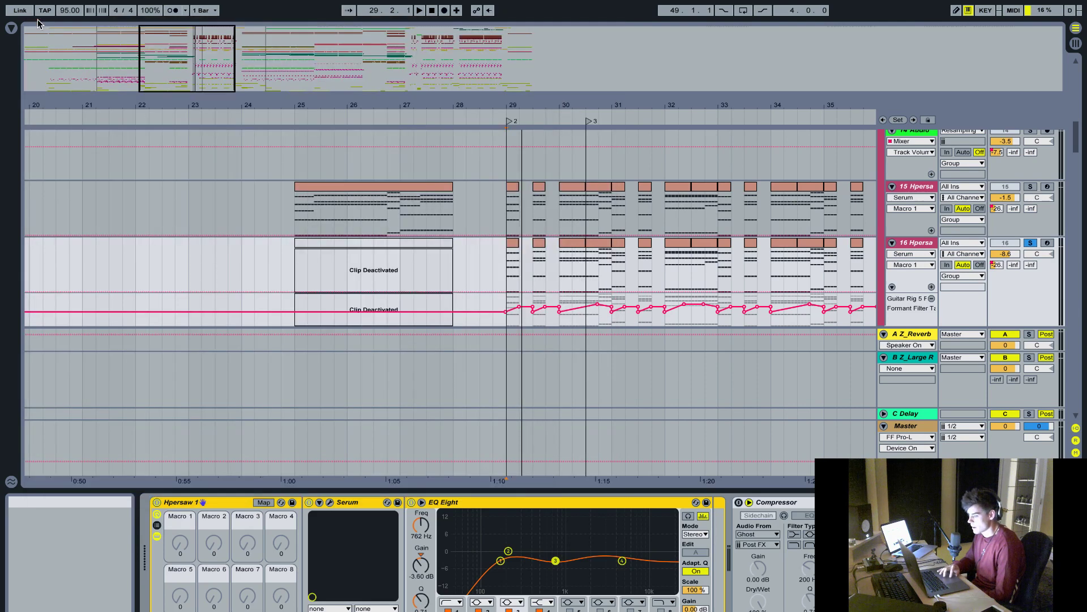
- Open Guitar Rig 5 FX on track 16 Hpersa, re-enable the overridden automation and show the plug-in's component categories
scroll(671, 549, "right", 5)
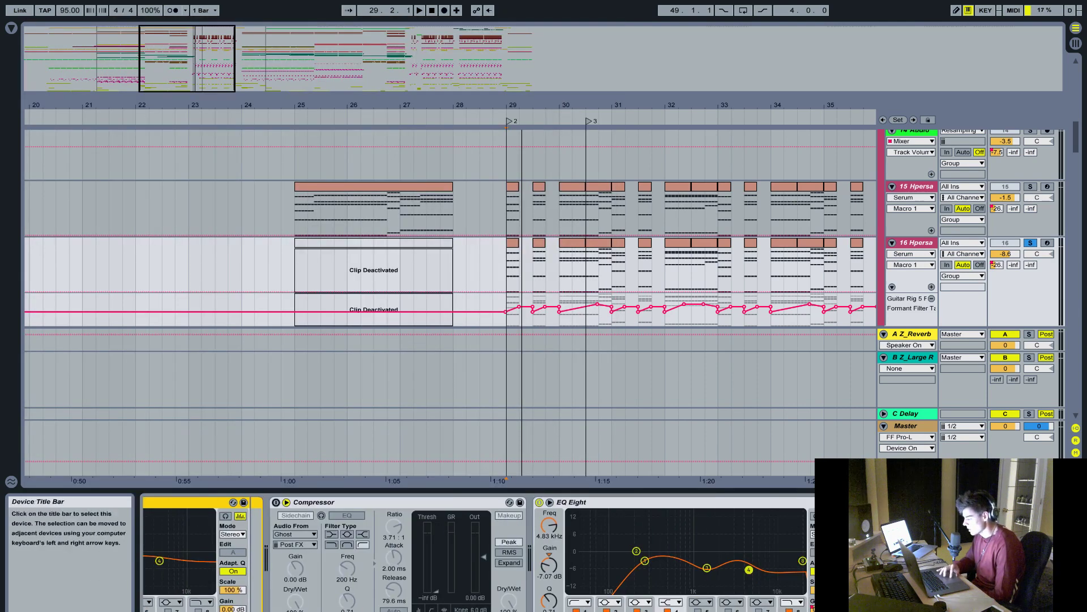
left_click(884, 503)
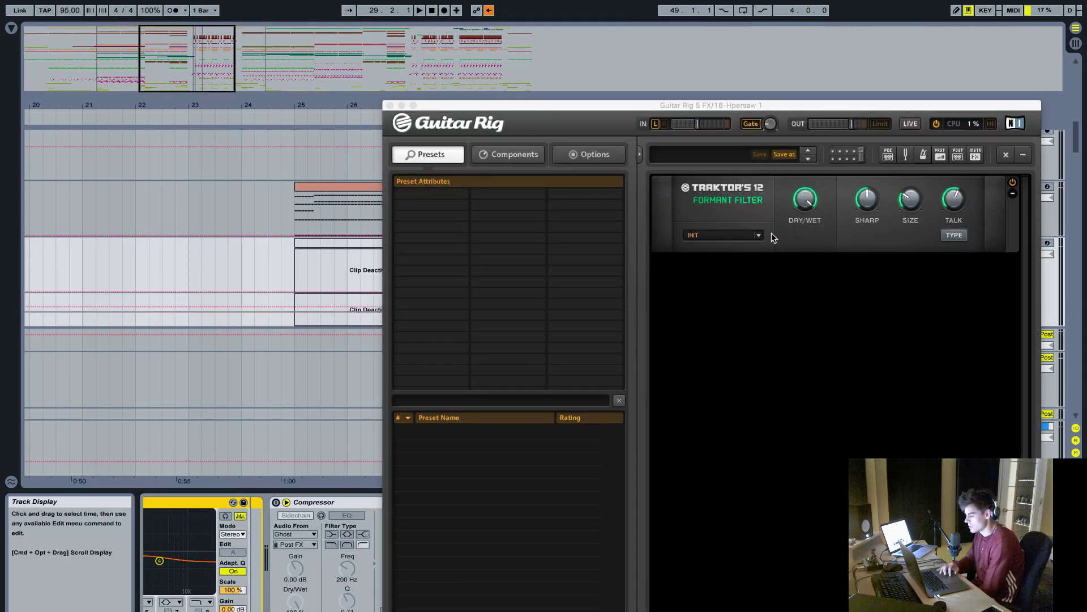
left_click(489, 11)
left_click(510, 149)
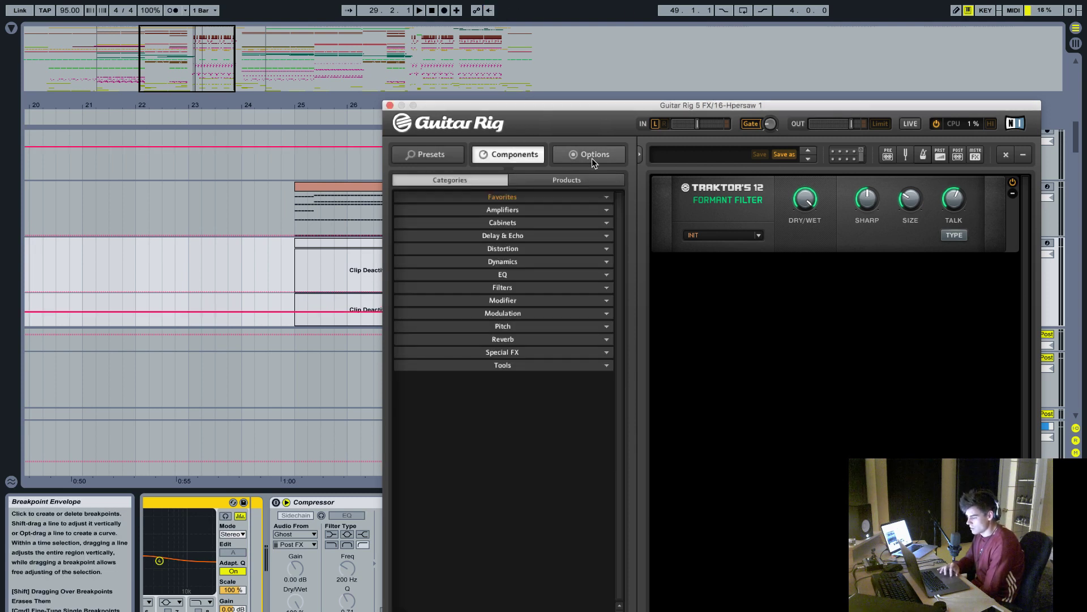
left_click(447, 158)
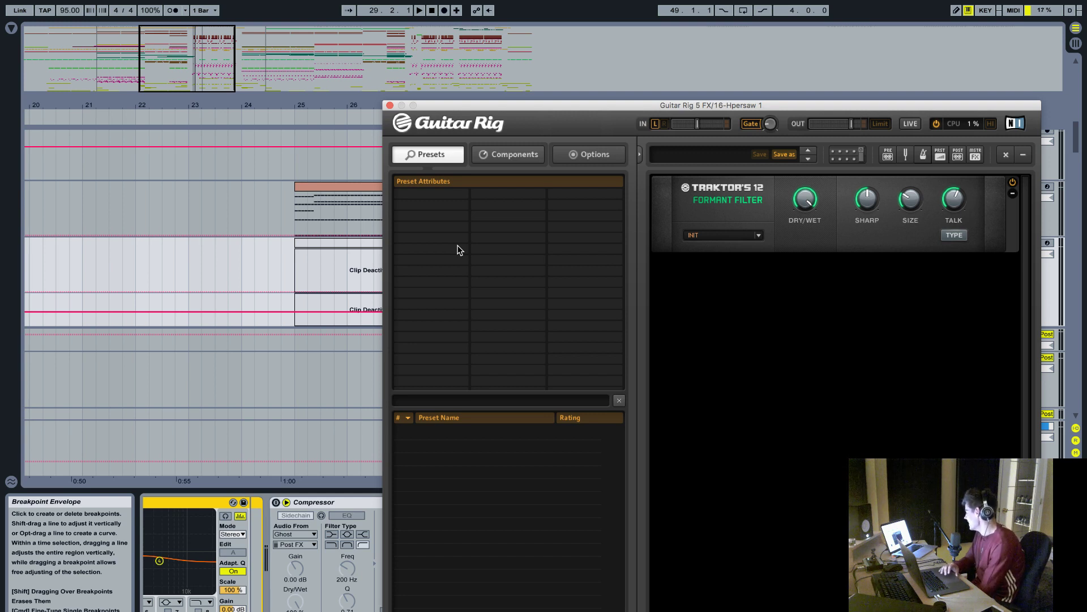
left_click(512, 153)
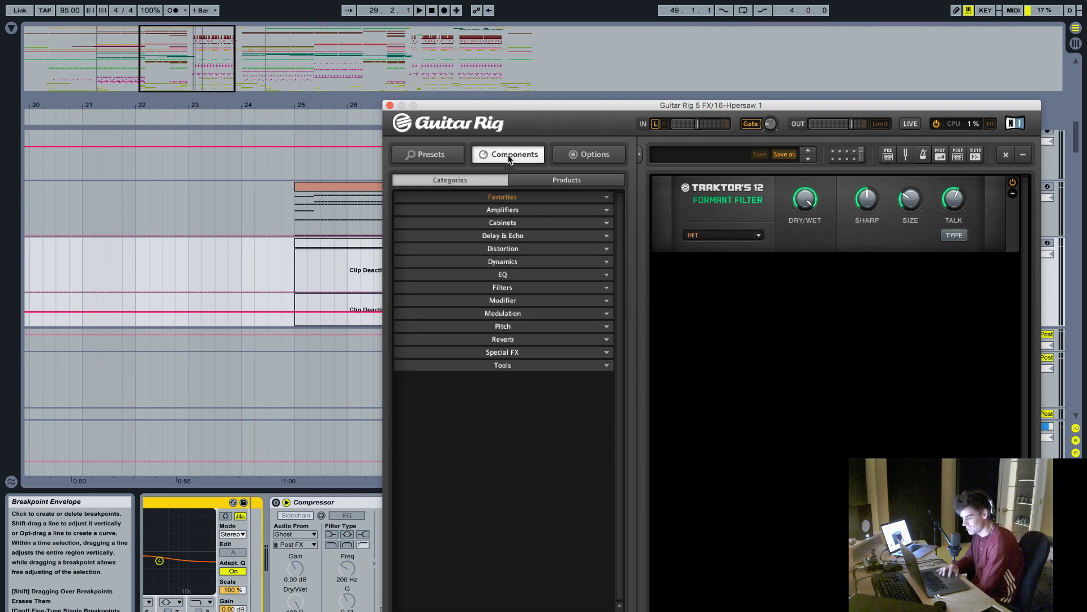
- Show Guitar Rig's filter components and play soloed track 16 Hpersa briefly
left_click(518, 286)
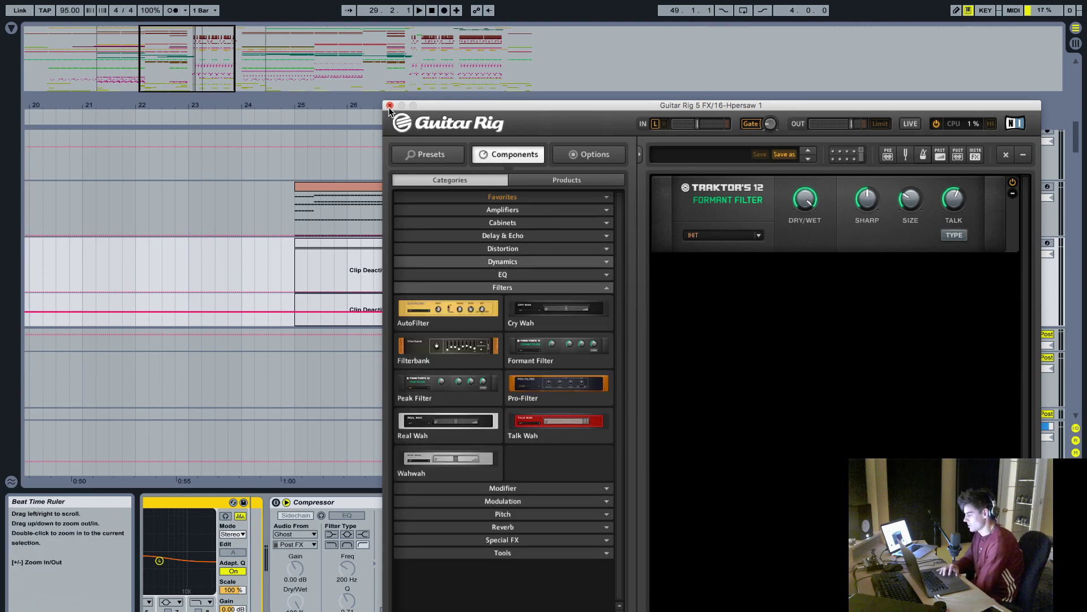
key("space")
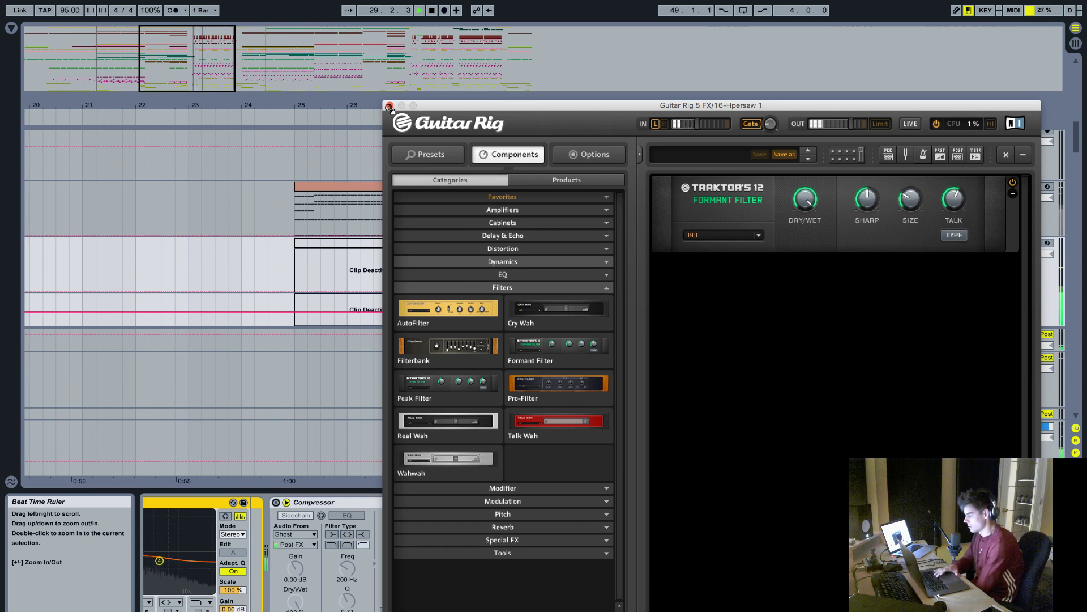
key("space")
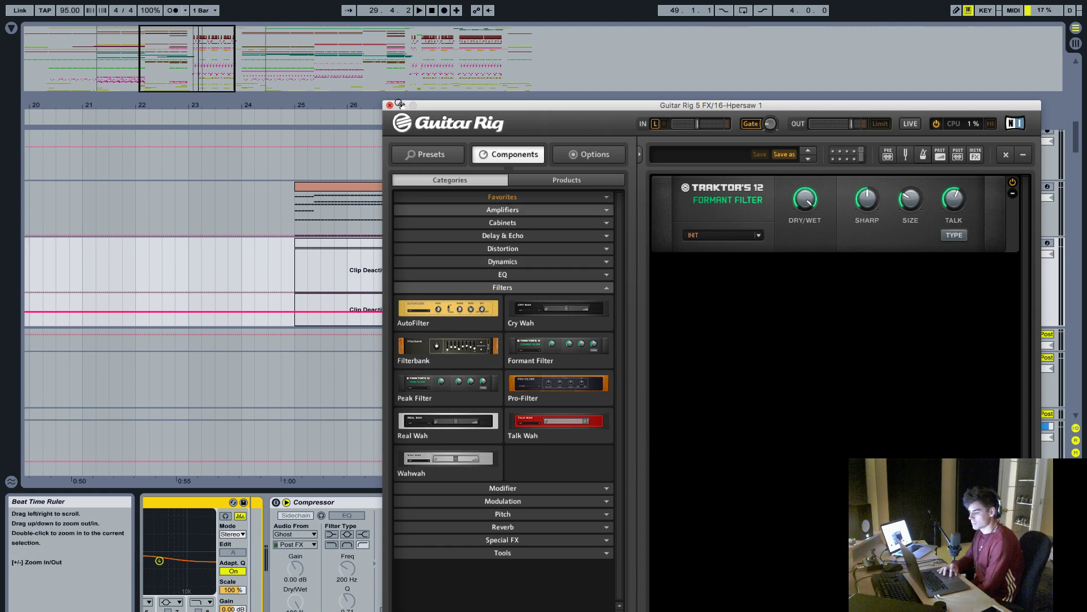
- Vary the Formant Filter's Talk amount during playback and re-enable the overridden automation
key("space")
mouse_move(954, 195)
left_mouse_down()
mouse_move(939, 161)
mouse_move(950, 214)
left_mouse_up()
key("space")
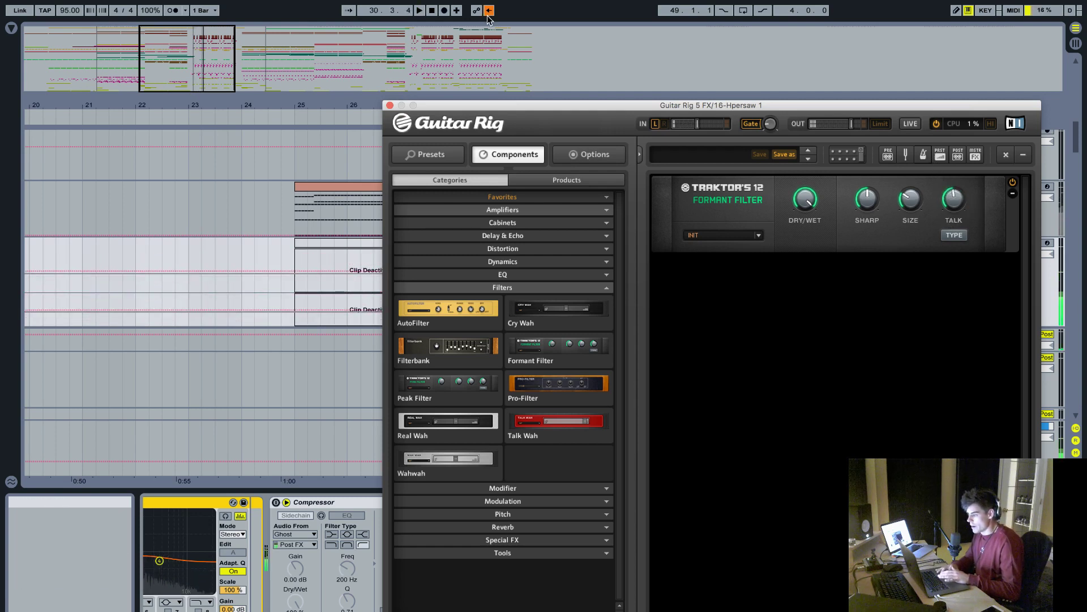
left_click(489, 10)
- Move Guitar Rig 5 FX away from the automation lanes, close it and hide the device view
left_click_drag(518, 109, 531, 396)
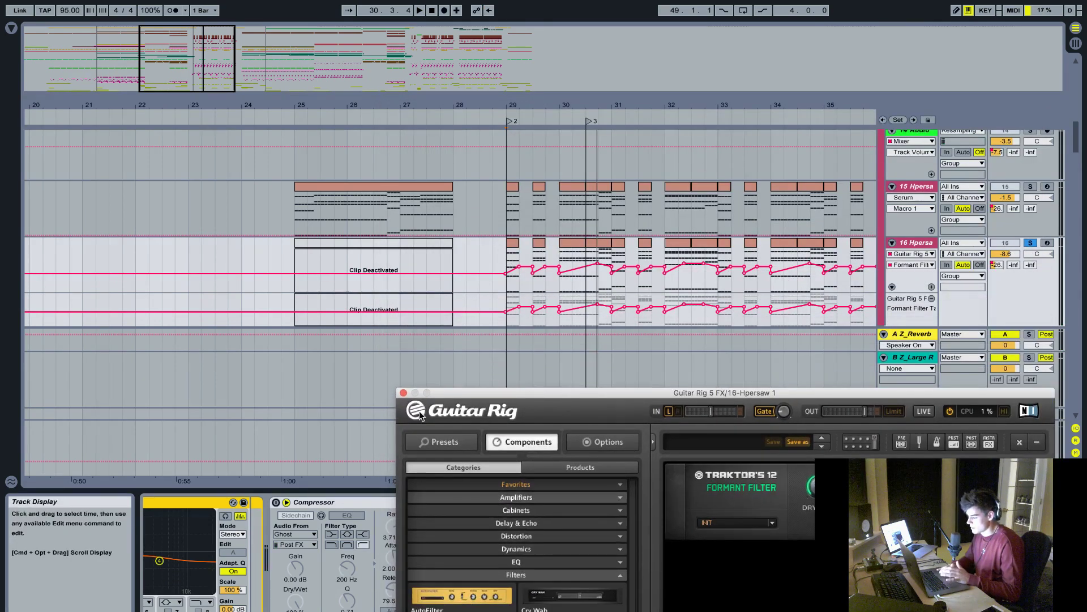
left_click(403, 393)
scroll(503, 295, "down", 2)
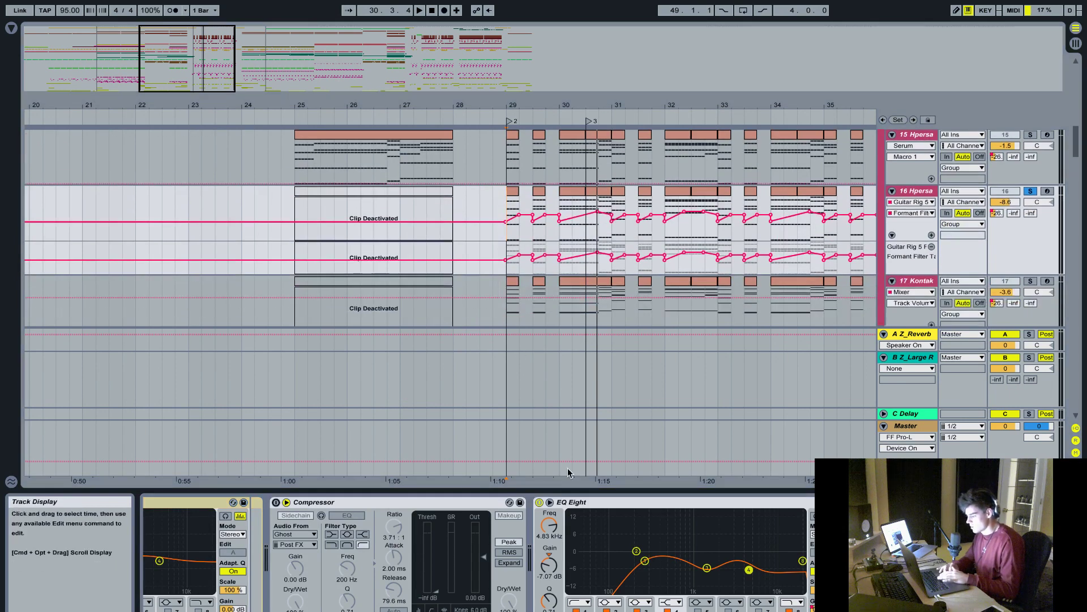
double_click(563, 491)
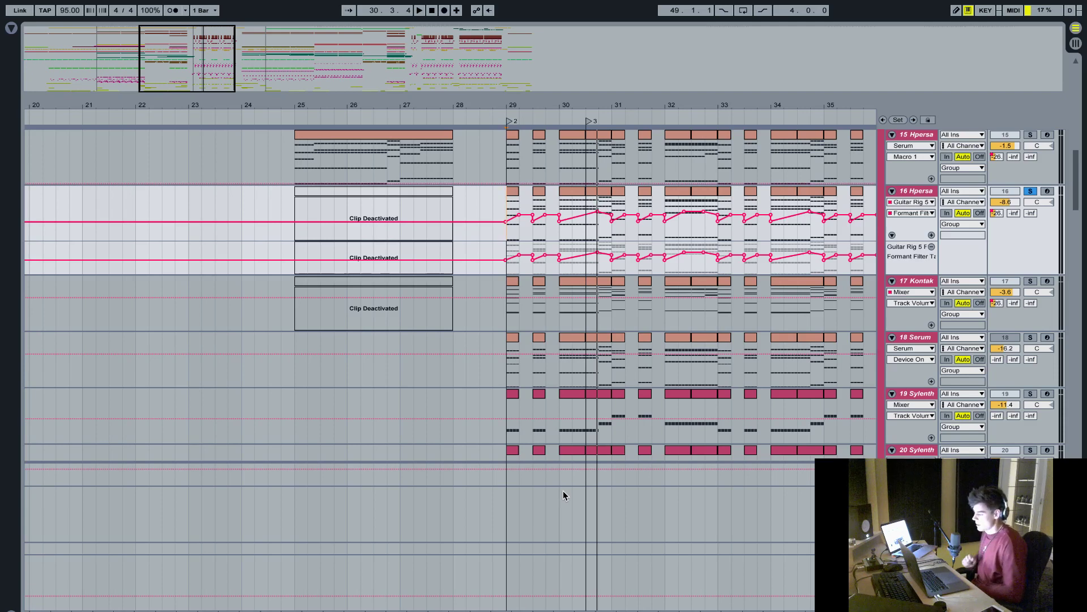
scroll(488, 452, "up", 2)
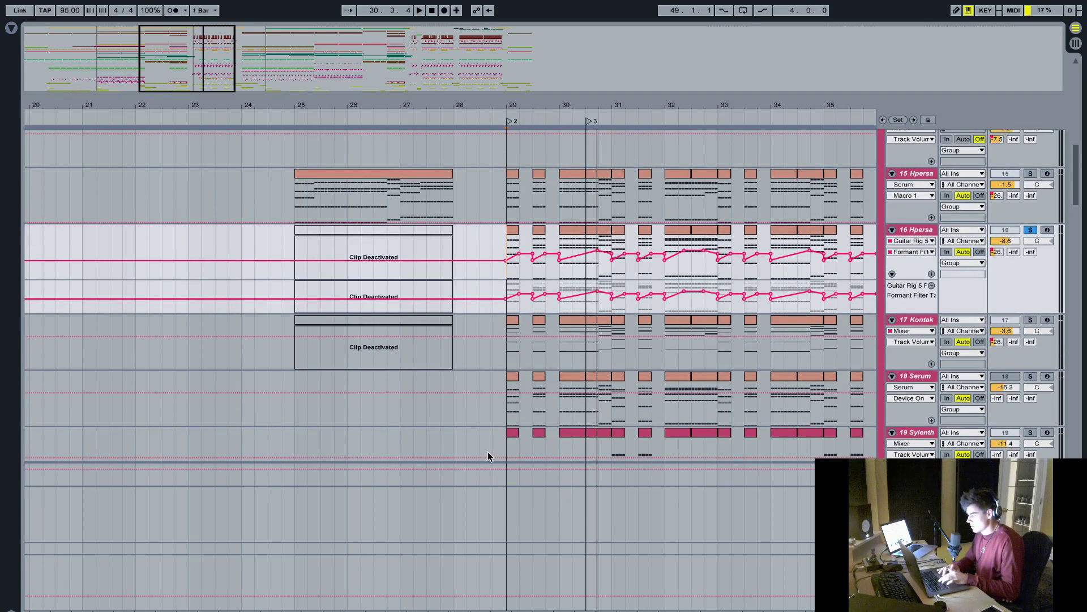
- Solo track 15 Hpersa together with track 16 Hpersa and play both layers from bar 29
left_click(1031, 173)
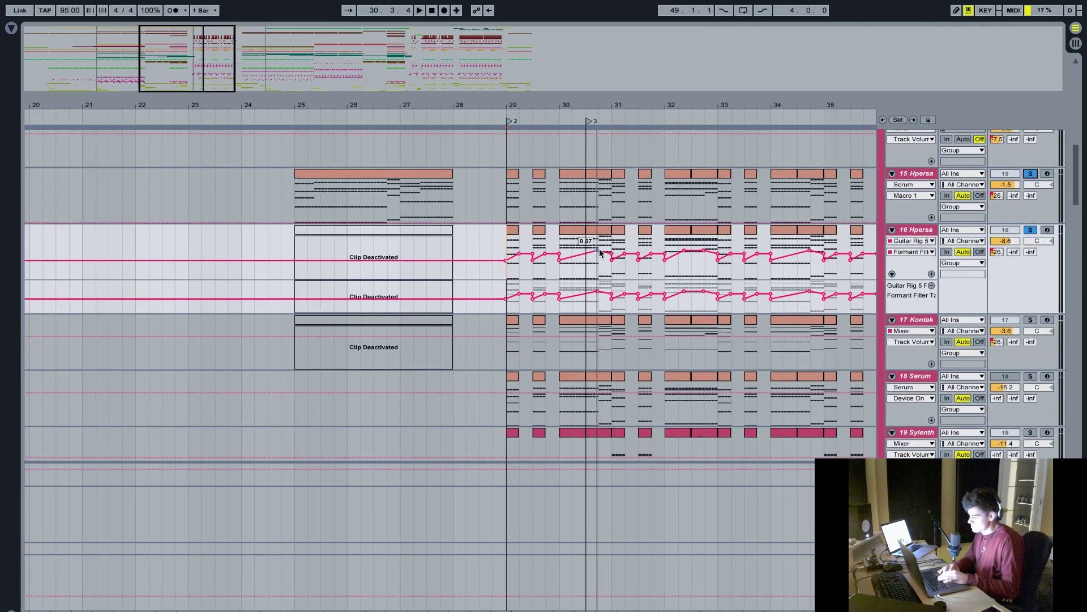
left_click(507, 211)
key("space")
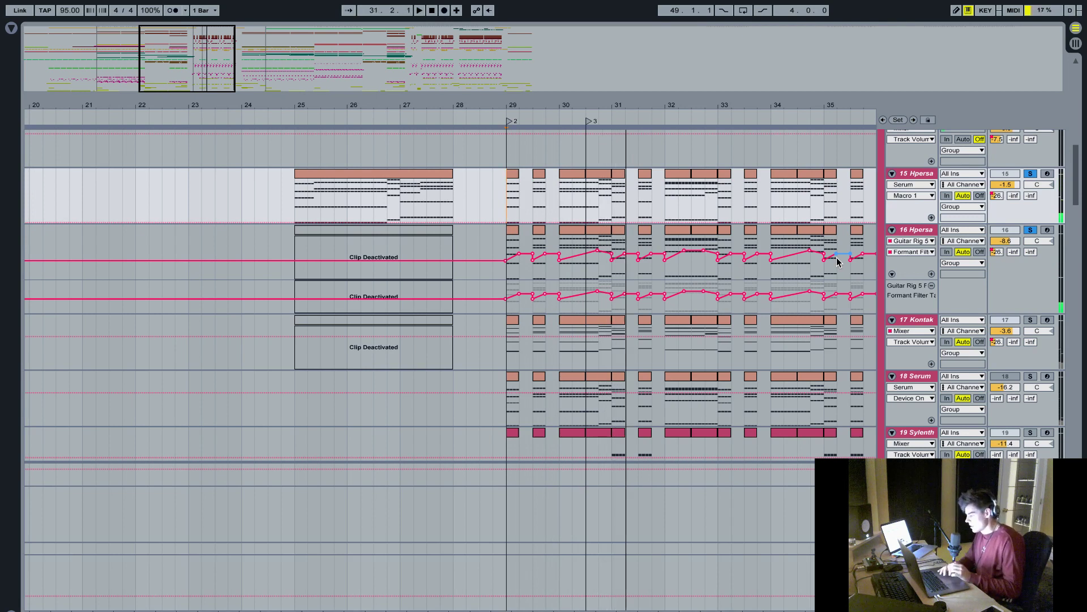
- Solo track 17 Kontak and inspect the instrument loaded in its Kontakt 5 device, closing the plug-in window
left_click(1030, 319)
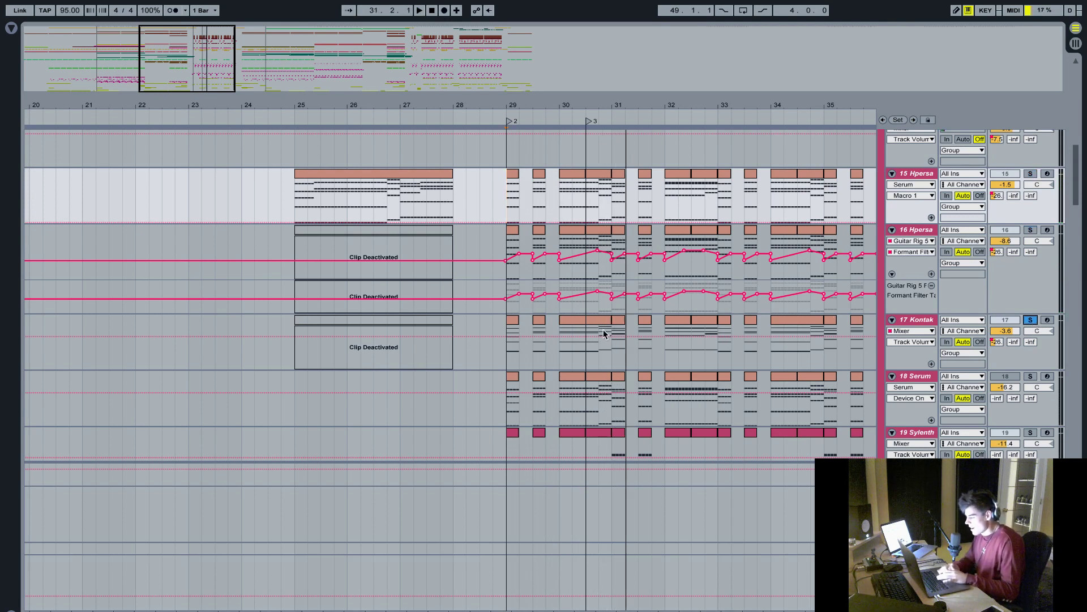
left_click(503, 360)
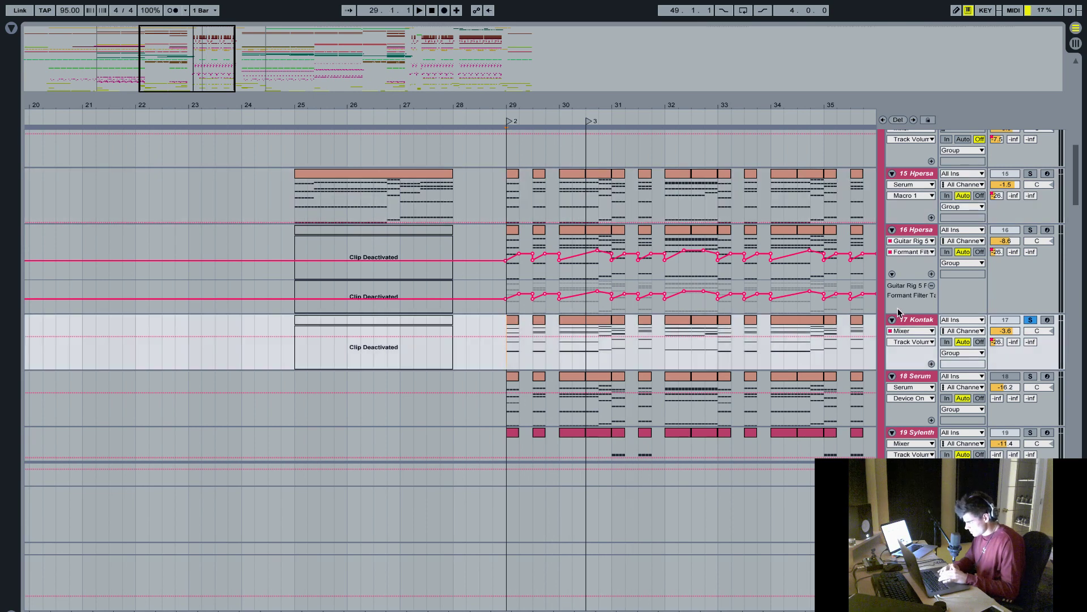
double_click(916, 320)
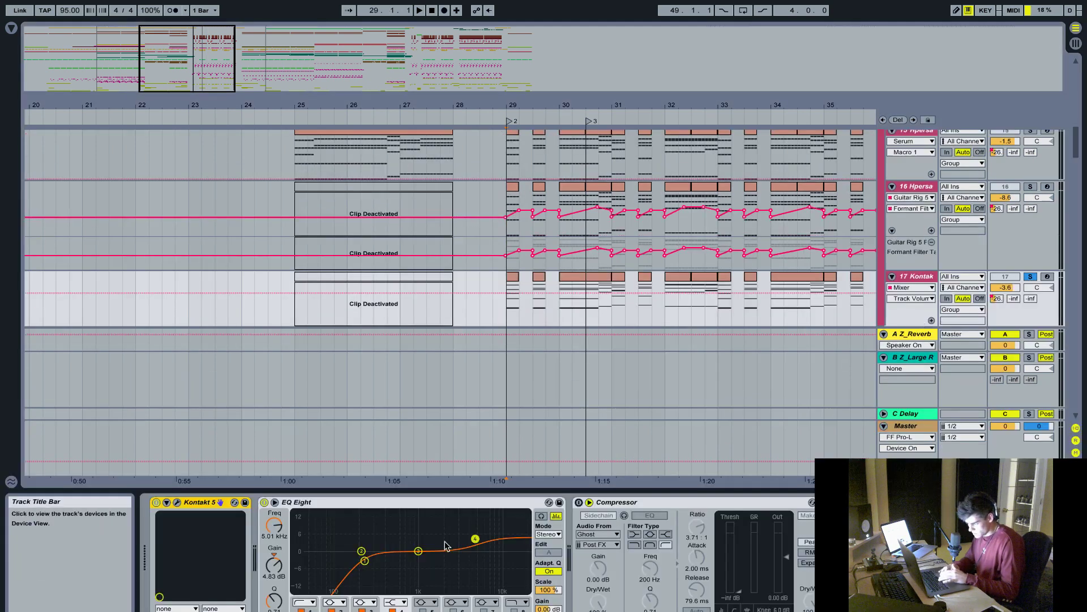
left_click(178, 502)
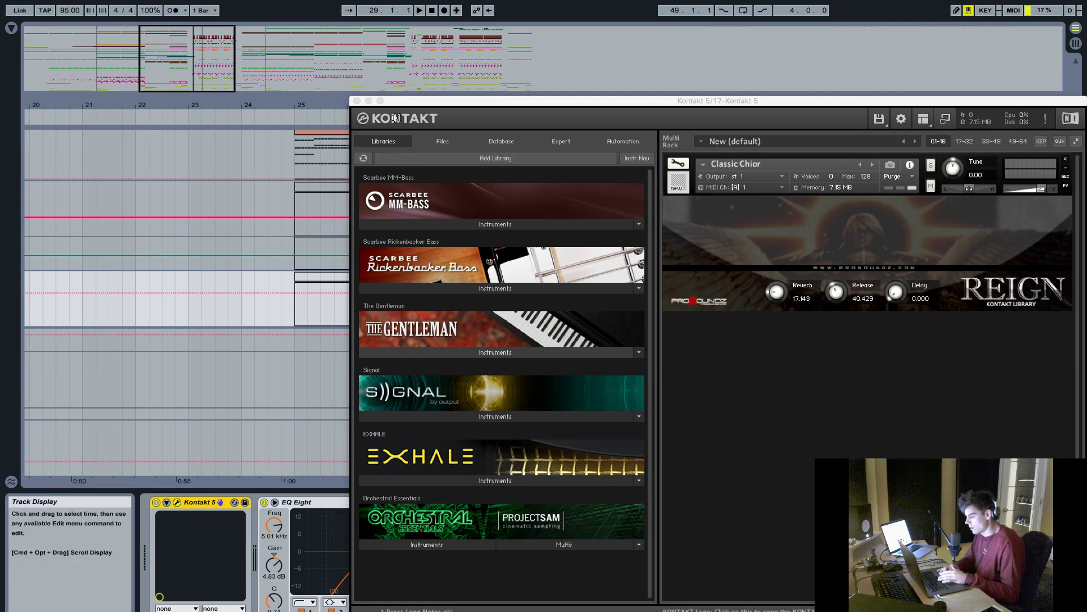
left_click(357, 102)
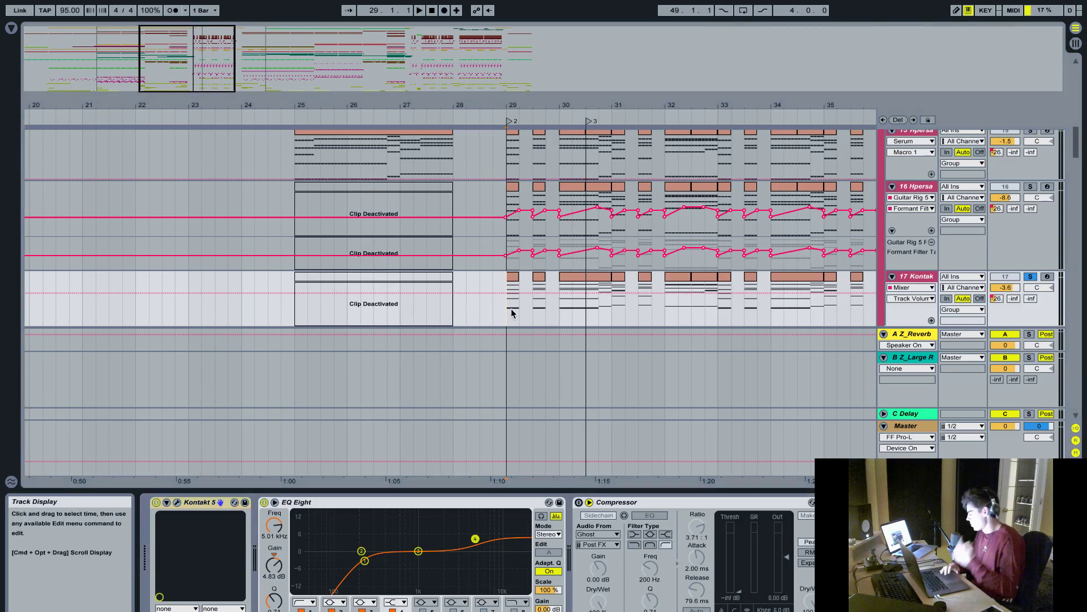
- Hide the device view and play soloed track 17 Kontak from bar 29
double_click(675, 489)
key("space")
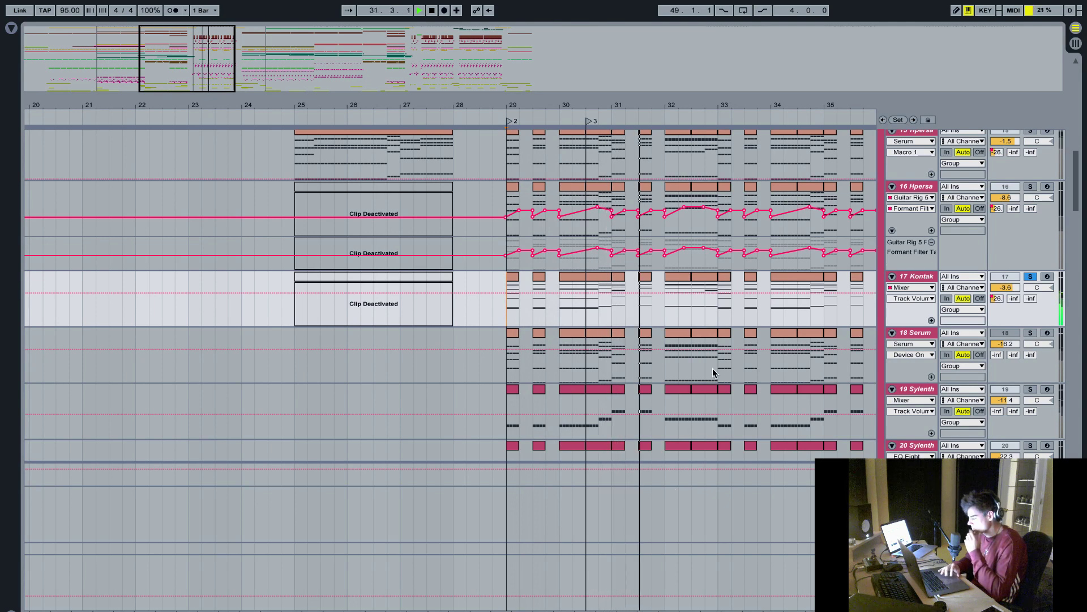
scroll(712, 371, "down", 2)
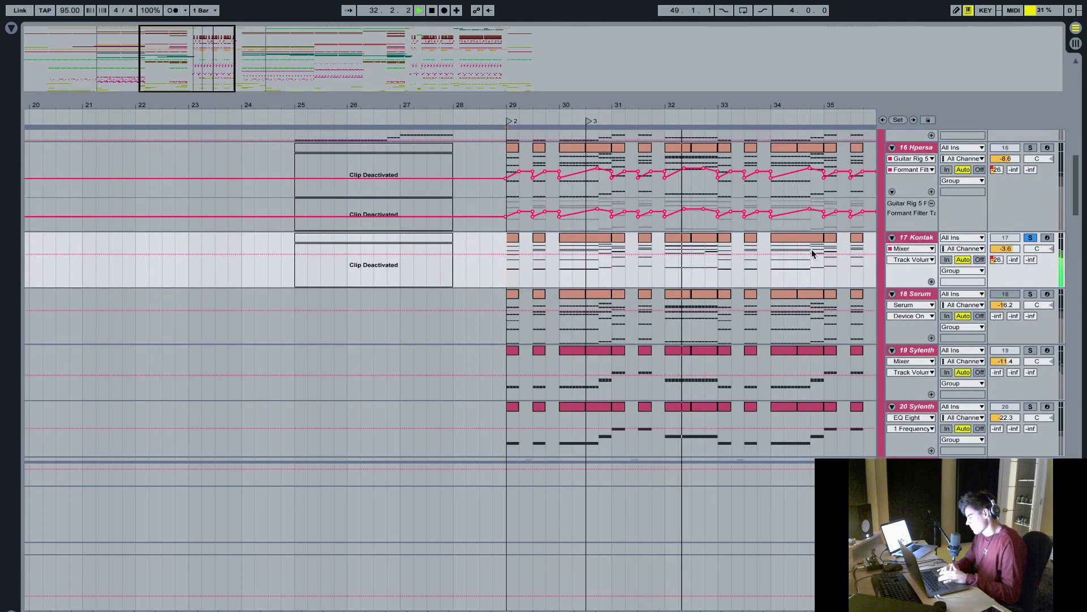
scroll(811, 253, "up", 4)
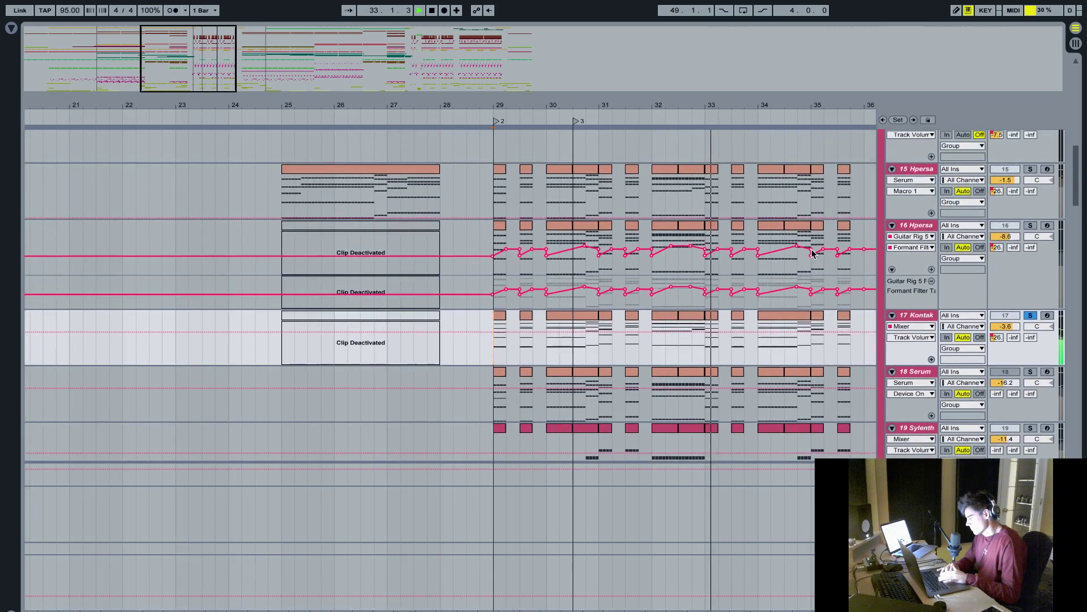
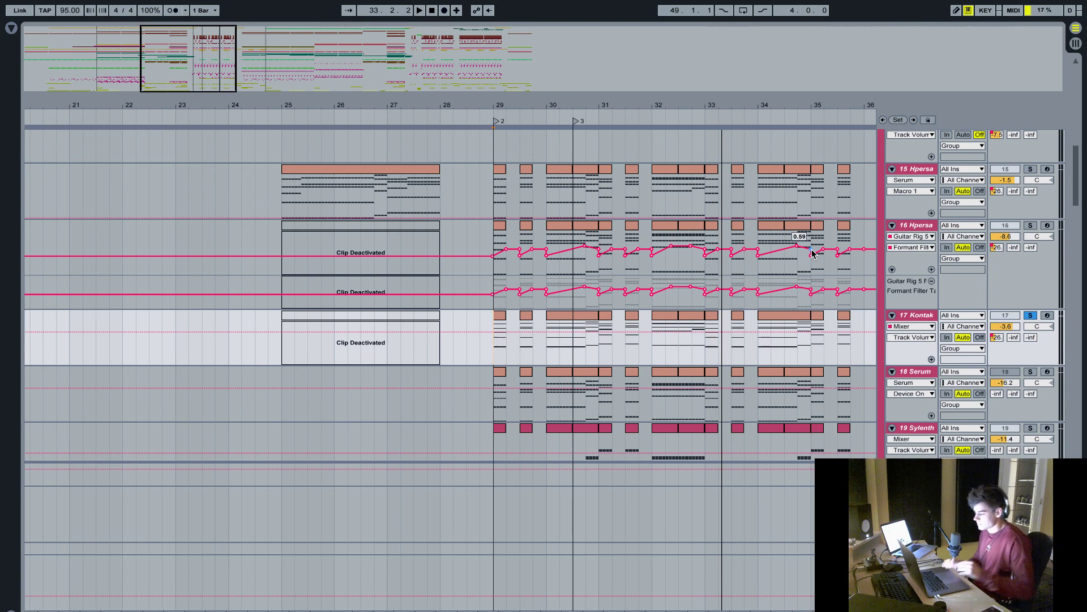
- Solo track 19 Sylenth and play it briefly from bar 29
scroll(983, 309, "down", 2)
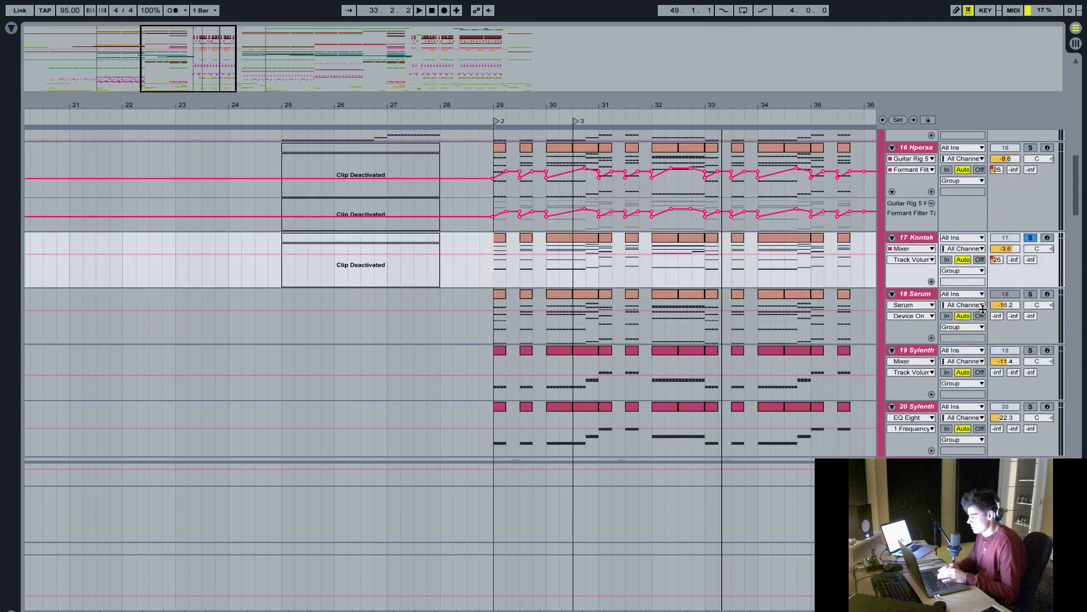
scroll(996, 317, "down", 1)
left_click(1030, 363)
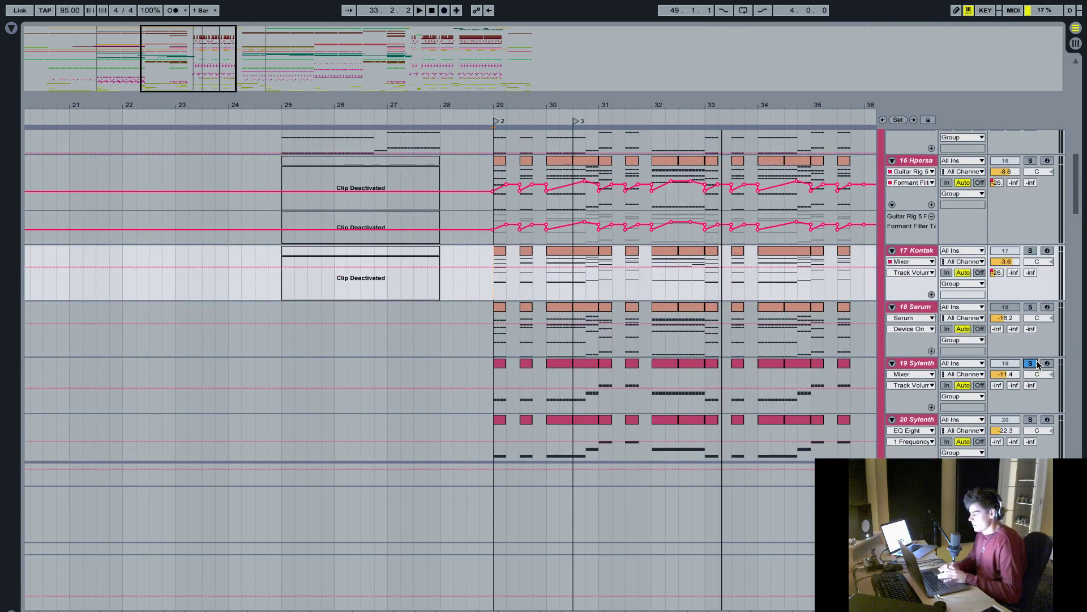
left_click(488, 389)
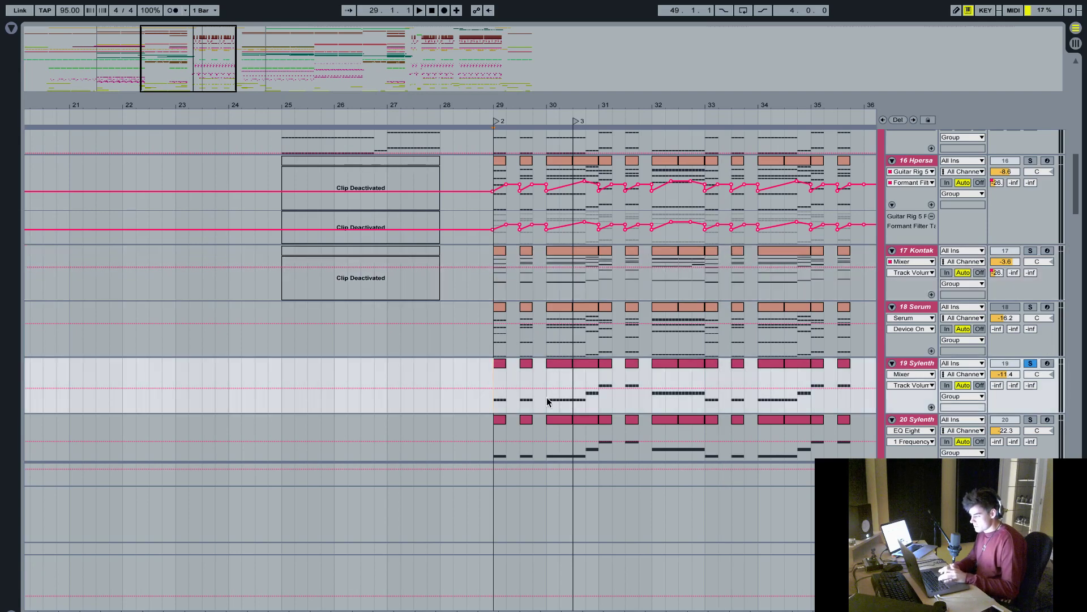
key("space")
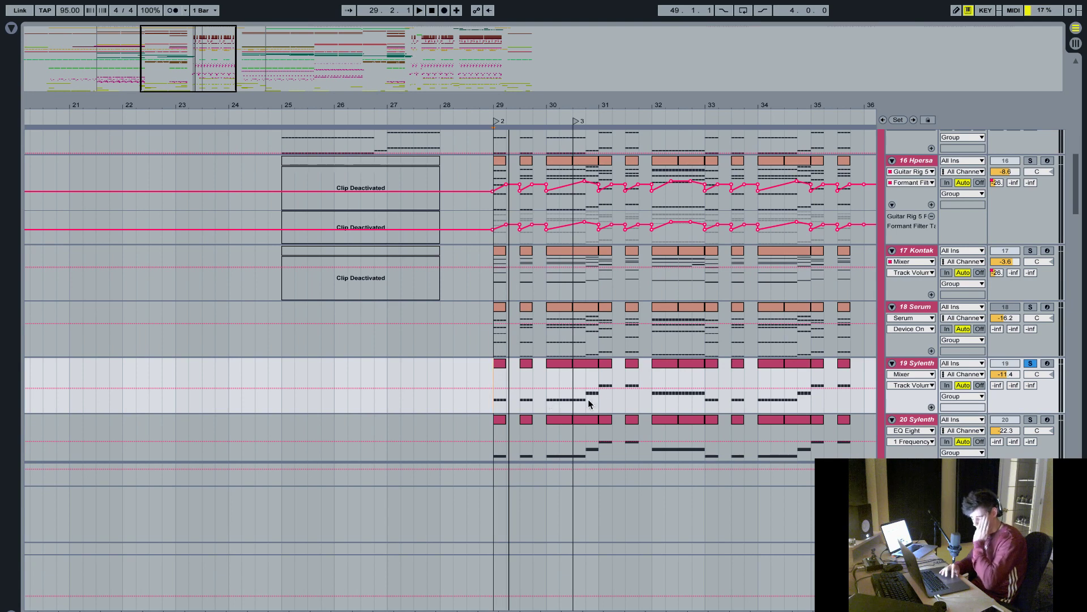
- Show the devices on track 19 Sylenth, inspect its Sylenth1 patch and close the plug-in window
double_click(918, 367)
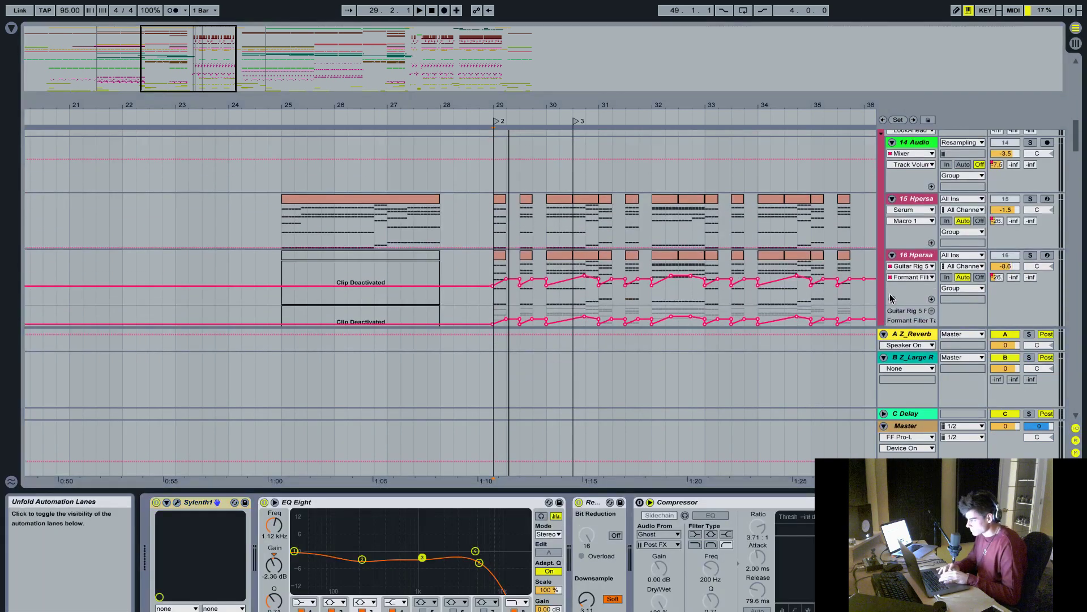
scroll(890, 272, "up", 3)
left_click(906, 187)
scroll(893, 242, "down", 5)
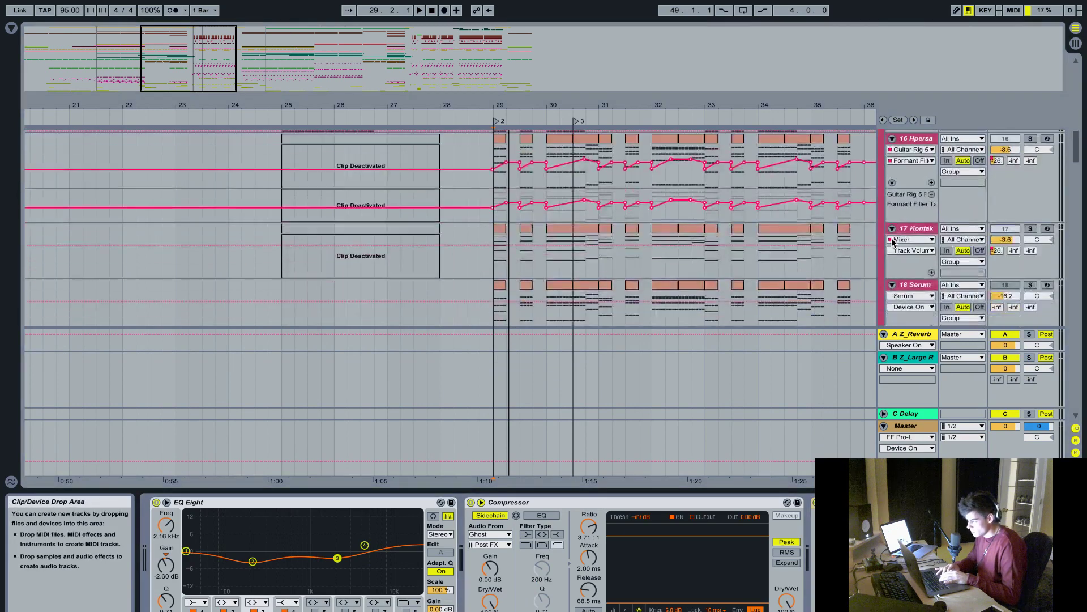
left_click(927, 196)
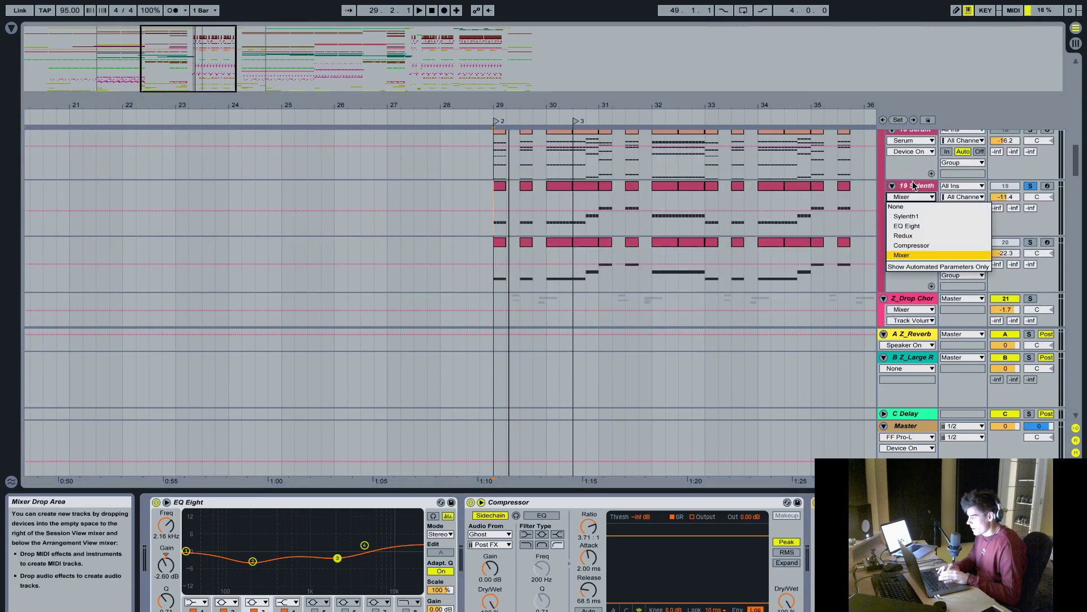
left_click(929, 234)
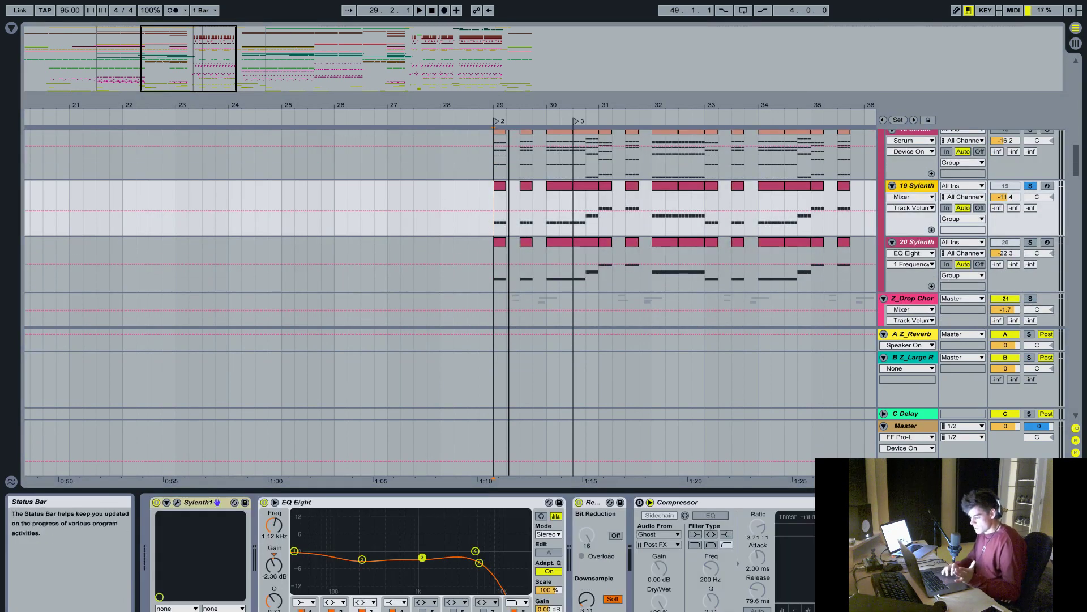
left_click(178, 501)
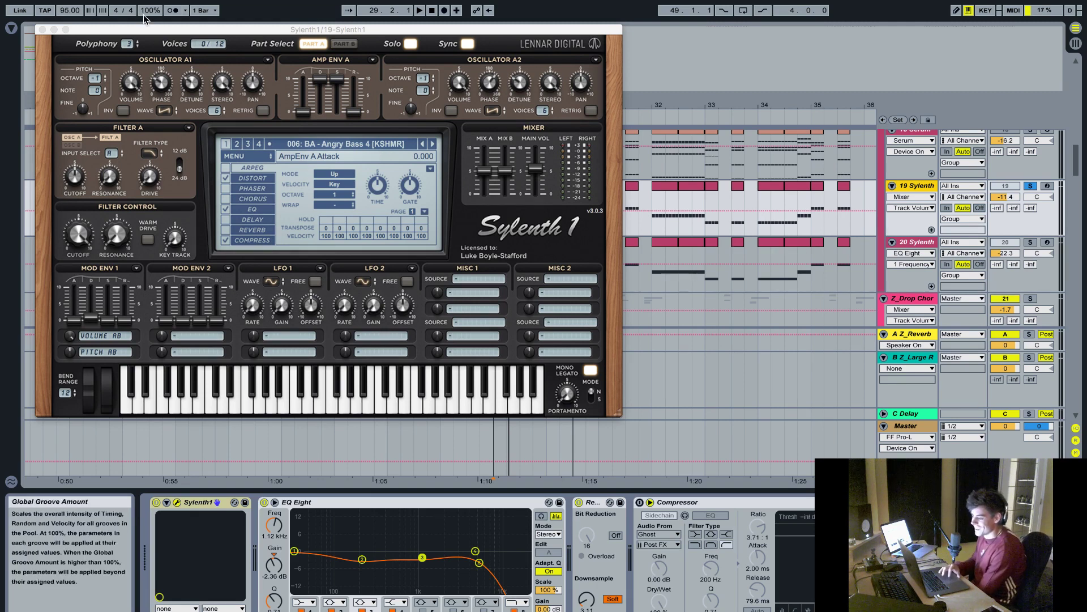
left_click(40, 30)
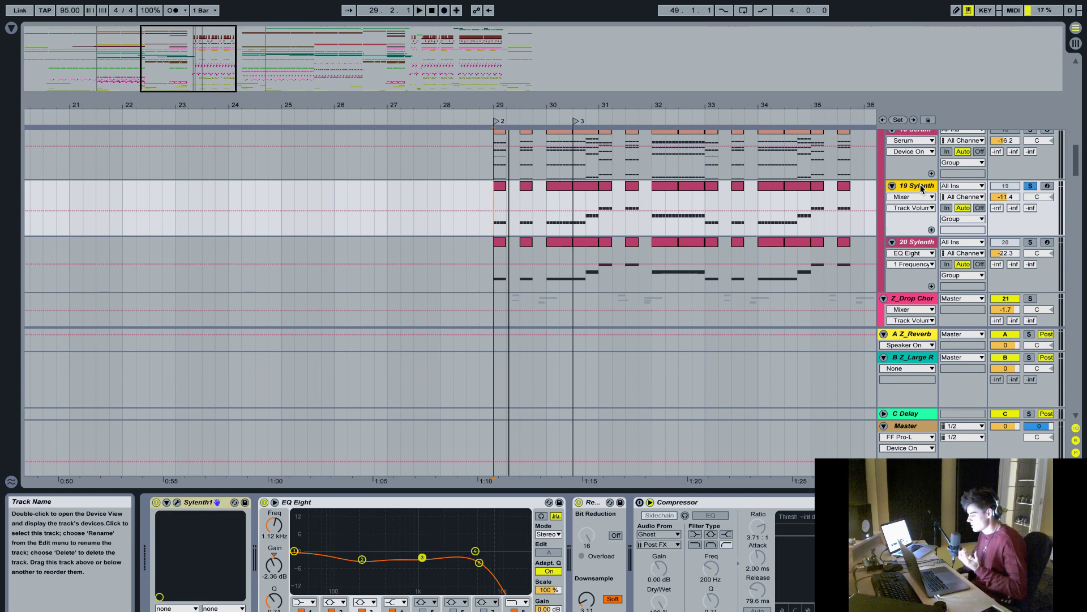
- Compare track 19 Sylenth with its Redux effect bypassed and enabled during playback from bar 29
key("ctrl+alt+l")
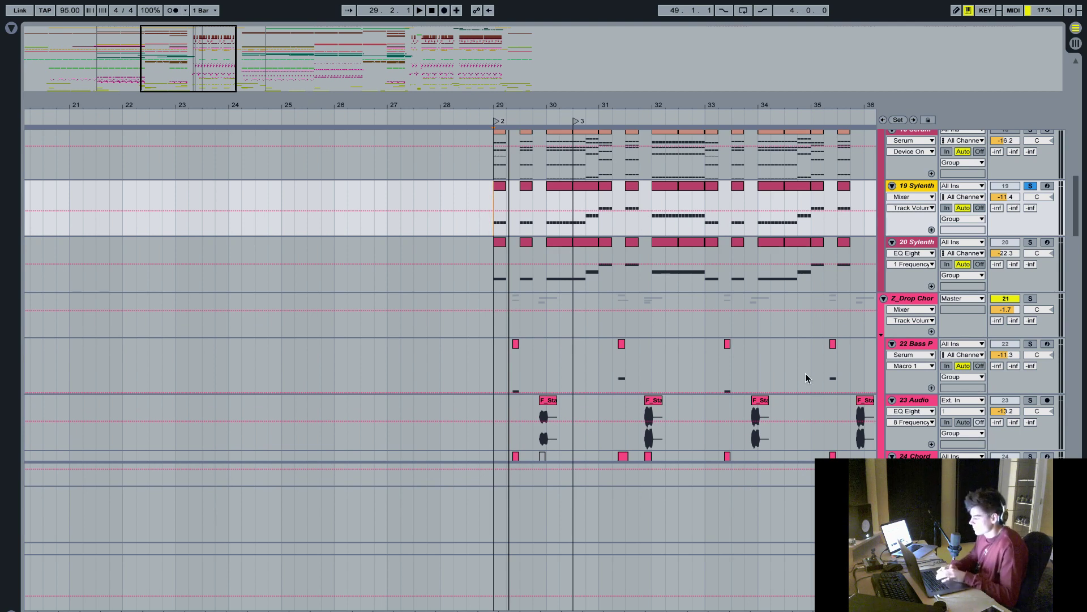
scroll(828, 226, "up", 1)
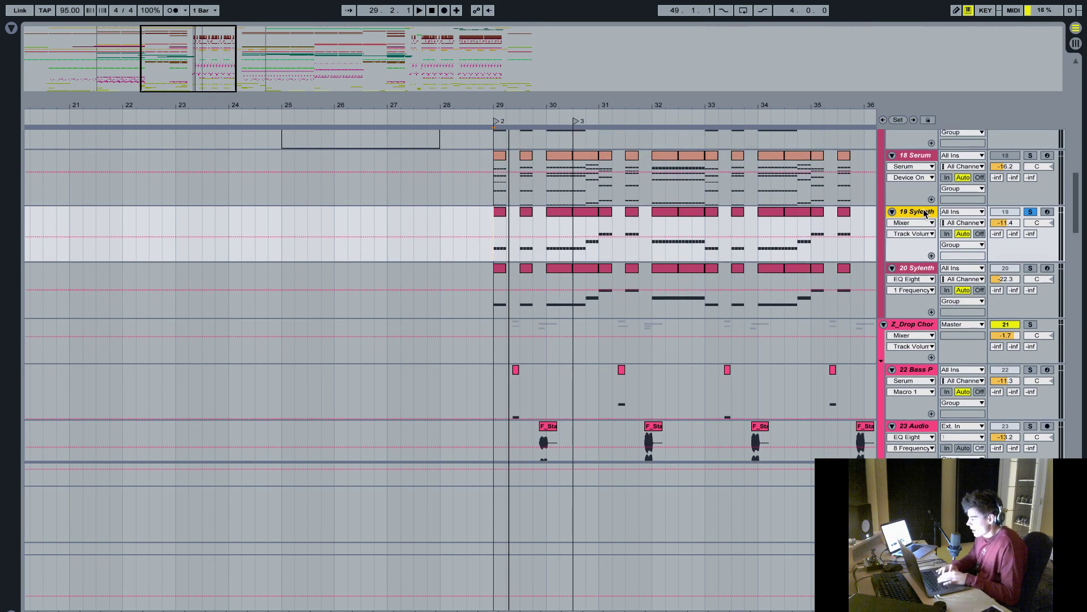
key("ctrl+alt+l")
key("space")
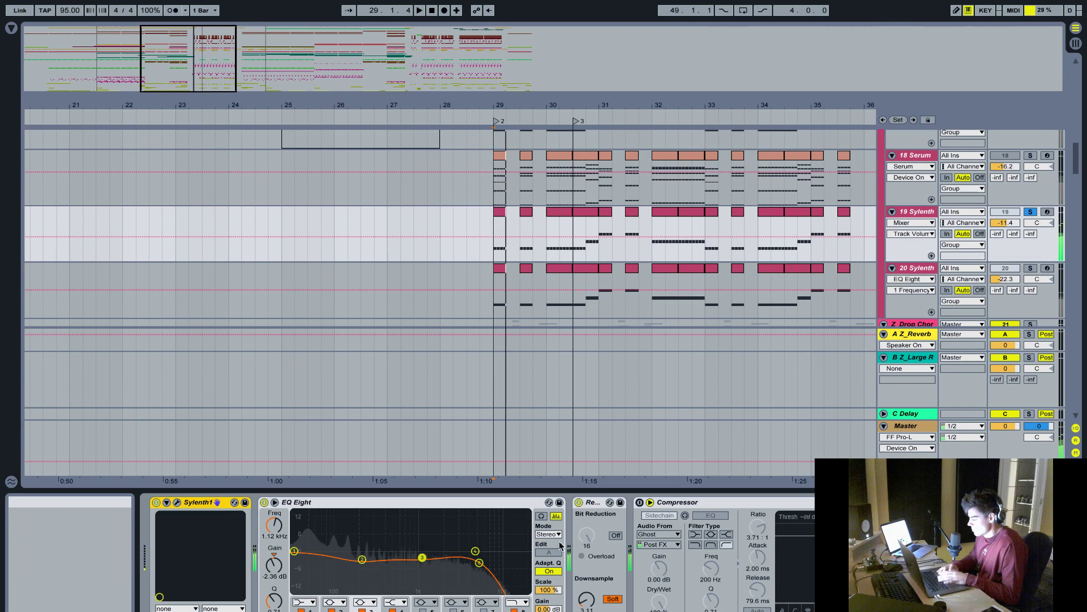
left_click(579, 501)
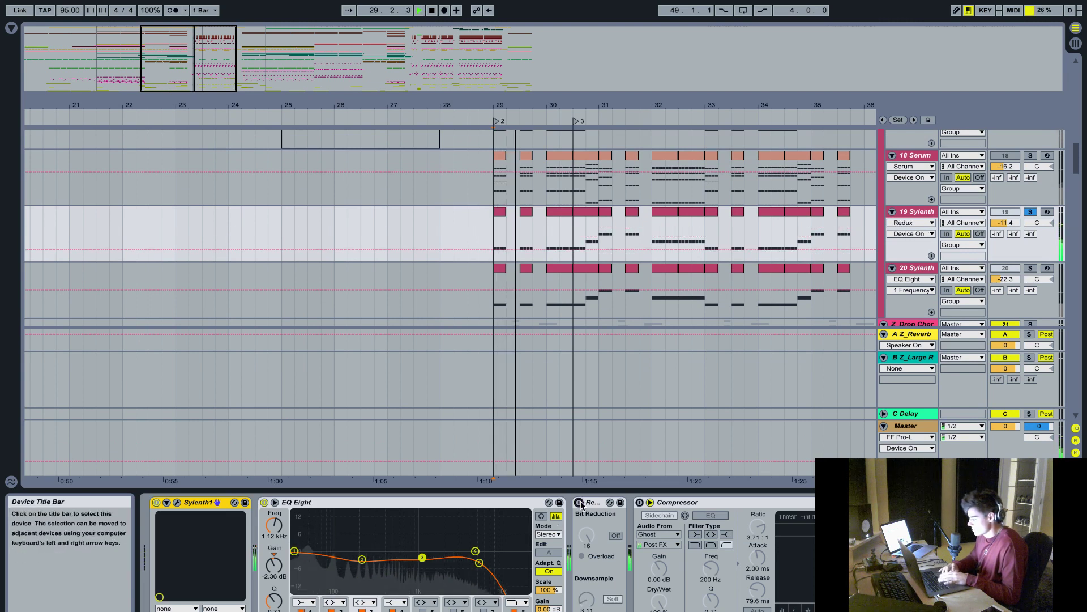
left_click(579, 502)
key("space")
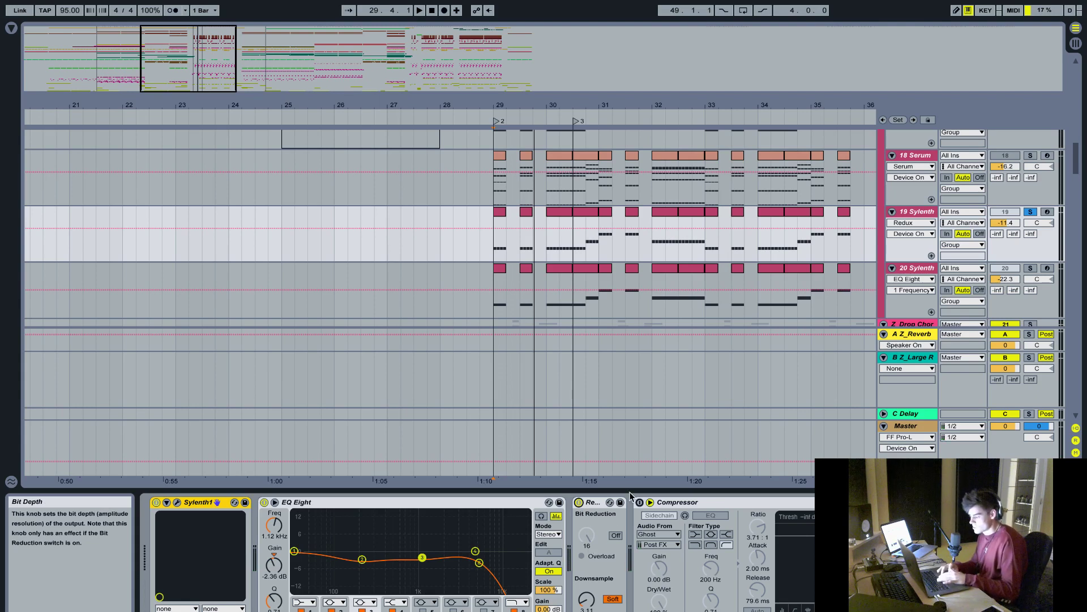
- Solo track 20 Sylenth, play it briefly from bar 29 and open its Sylenth1 instrument
key("ctrl+alt+l")
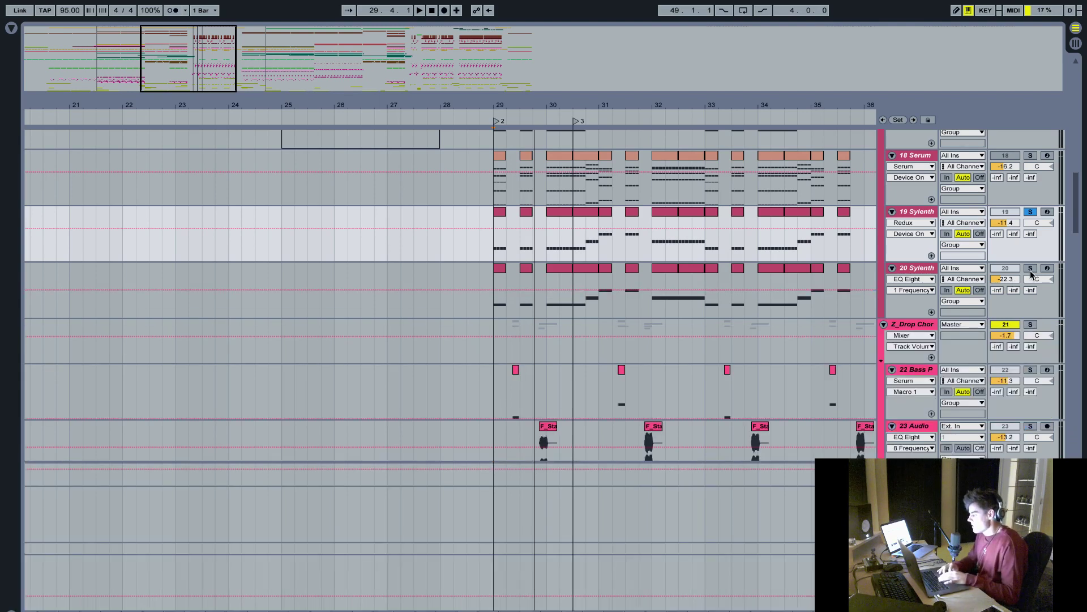
left_click(1030, 267)
left_click(493, 306)
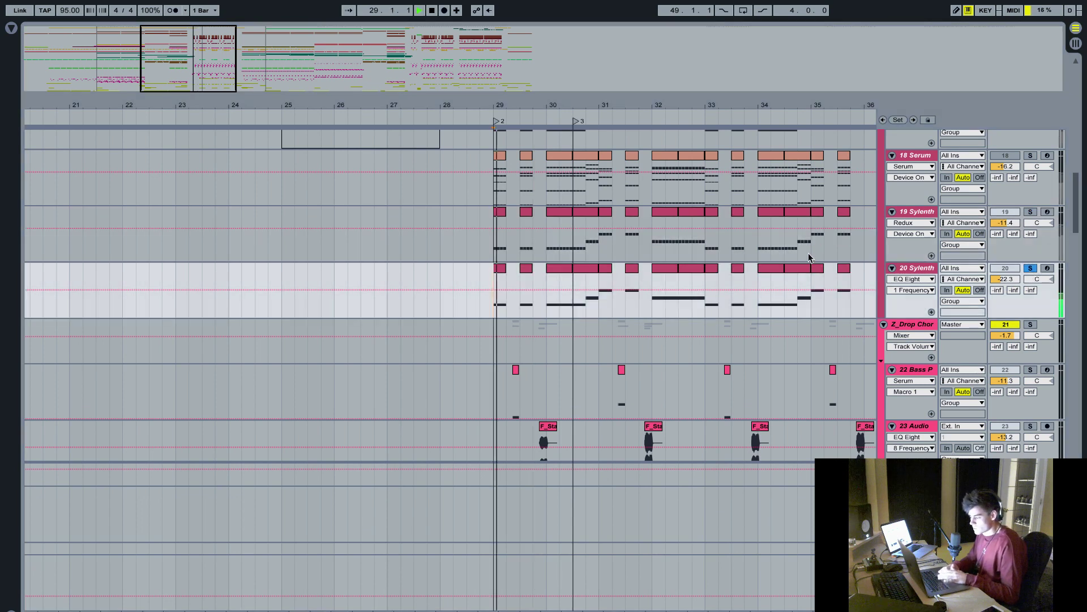
key("ctrl+alt+l")
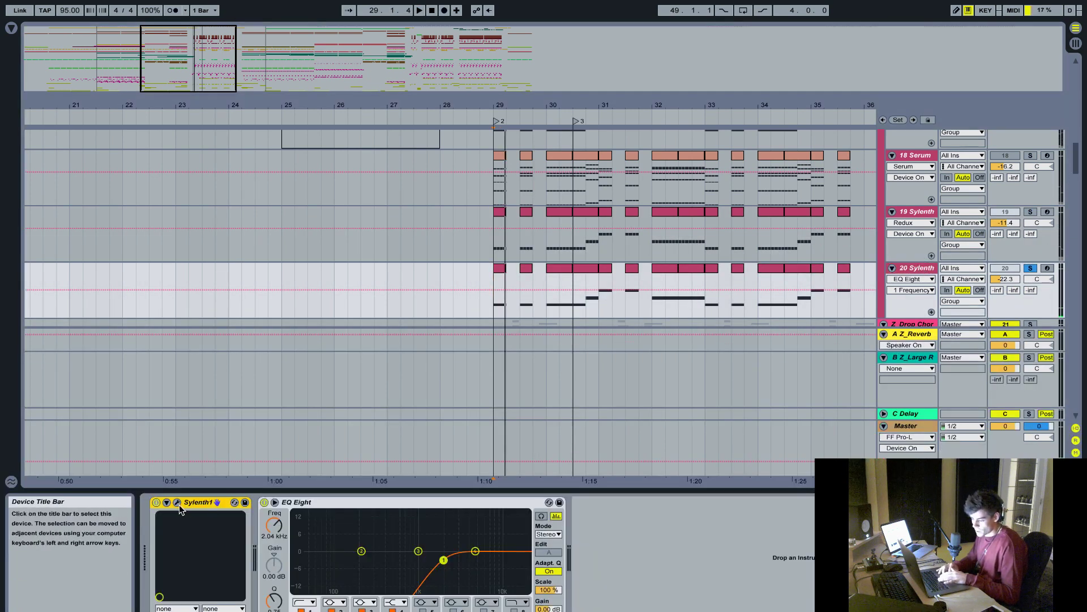
left_click(177, 503)
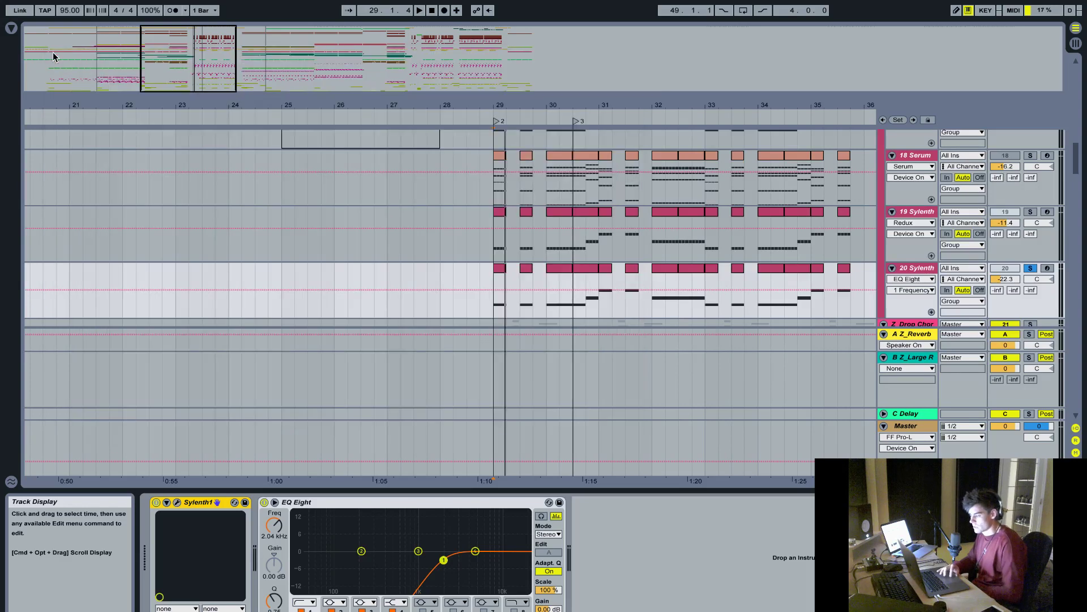
- Hide the device view, solo the Z_Drop Chor group numbered 13, and play it from bar 29 to about bar 33
left_click(55, 52)
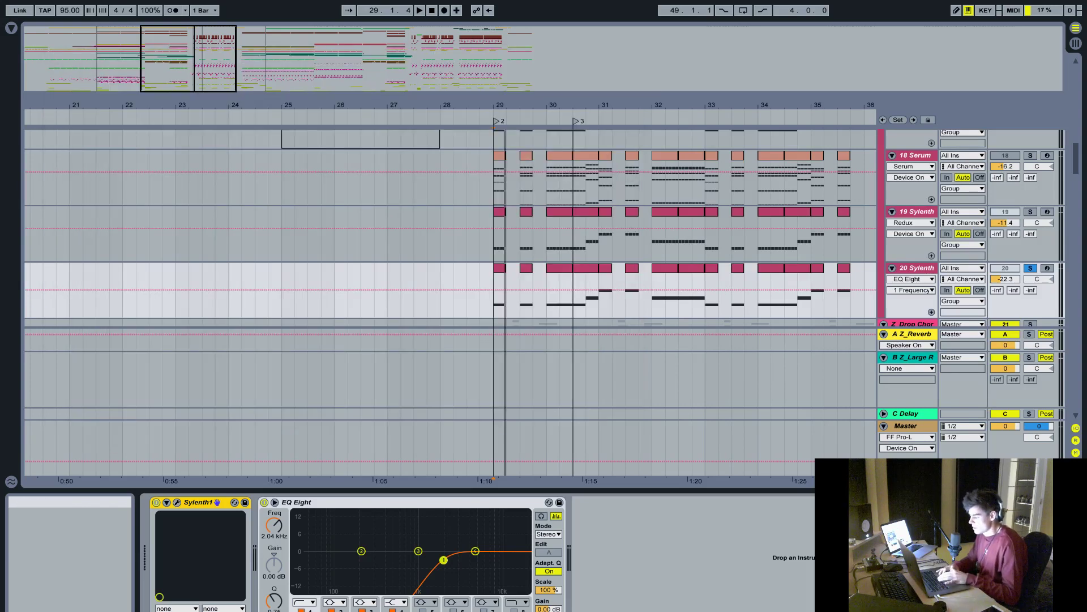
key("ctrl+alt+l")
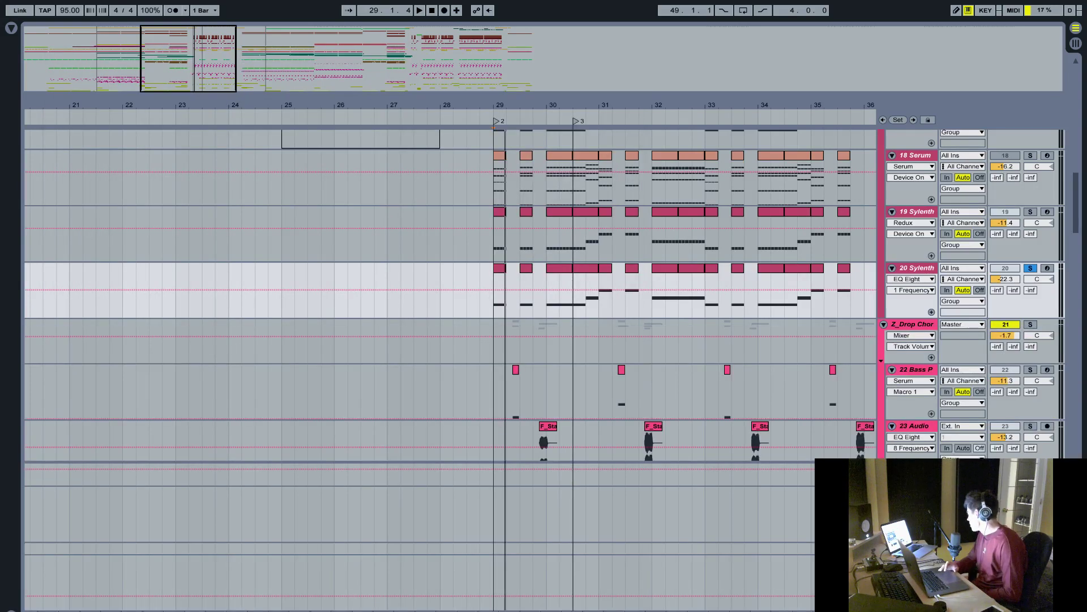
scroll(664, 303, "up", 3)
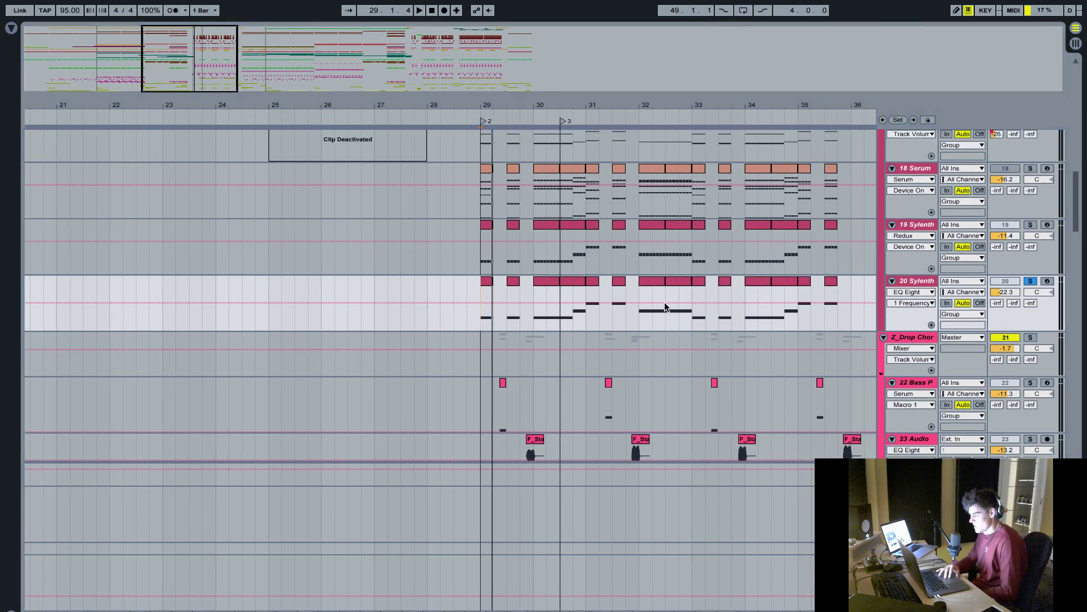
scroll(664, 303, "right", 2)
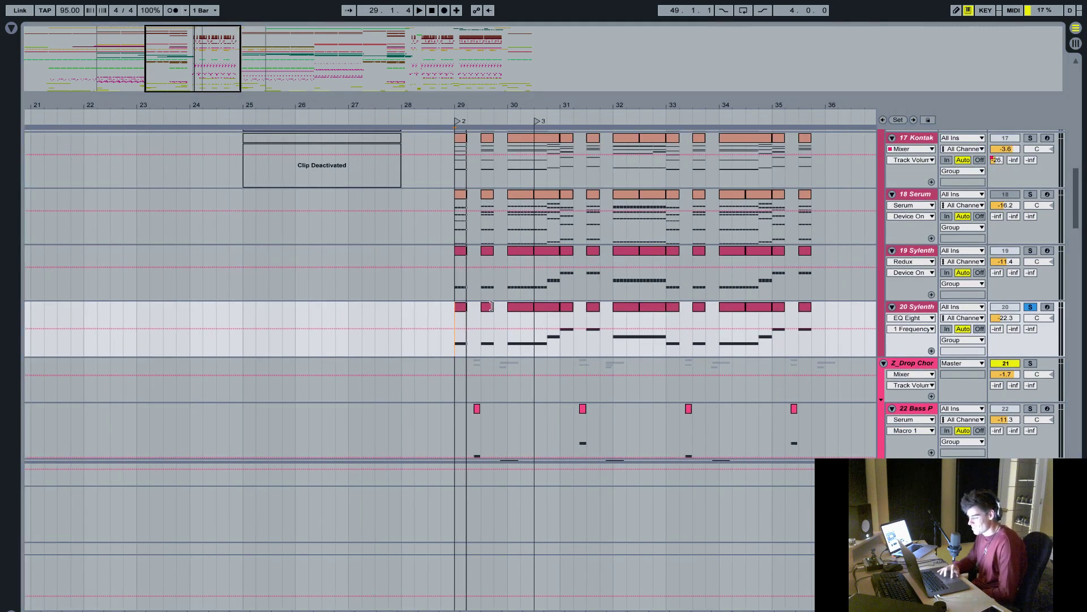
scroll(562, 324, "up", 5)
scroll(529, 315, "right", 1)
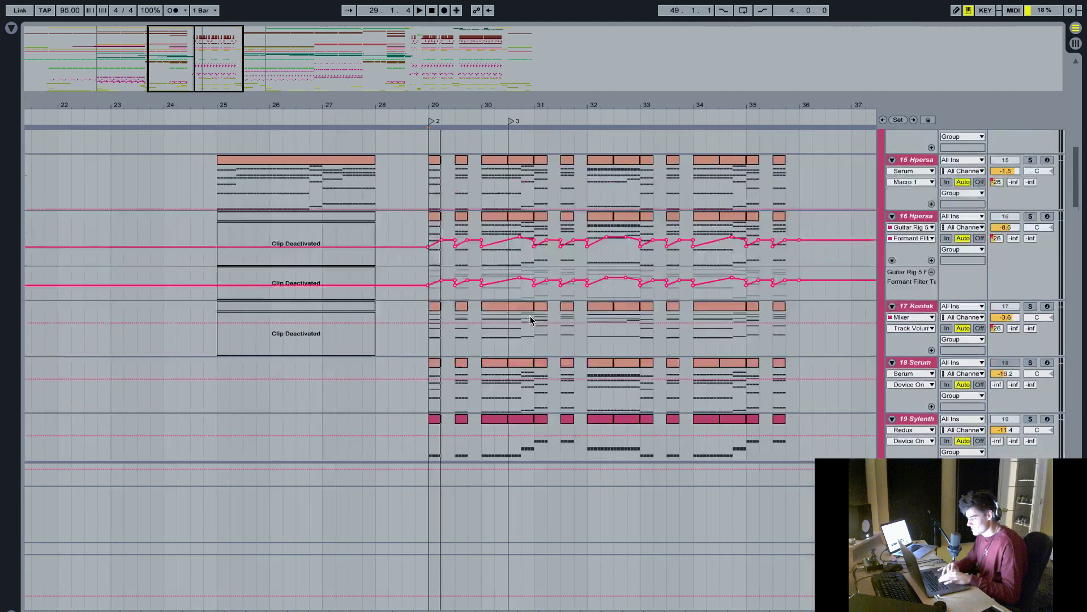
scroll(985, 179, "up", 1)
left_click(1030, 147)
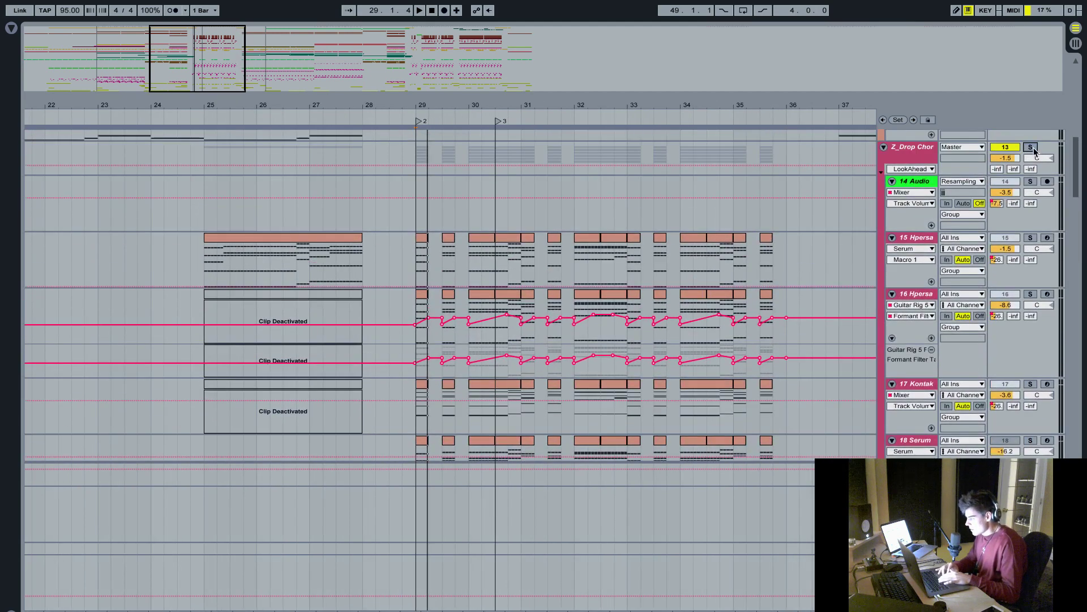
left_click(416, 226)
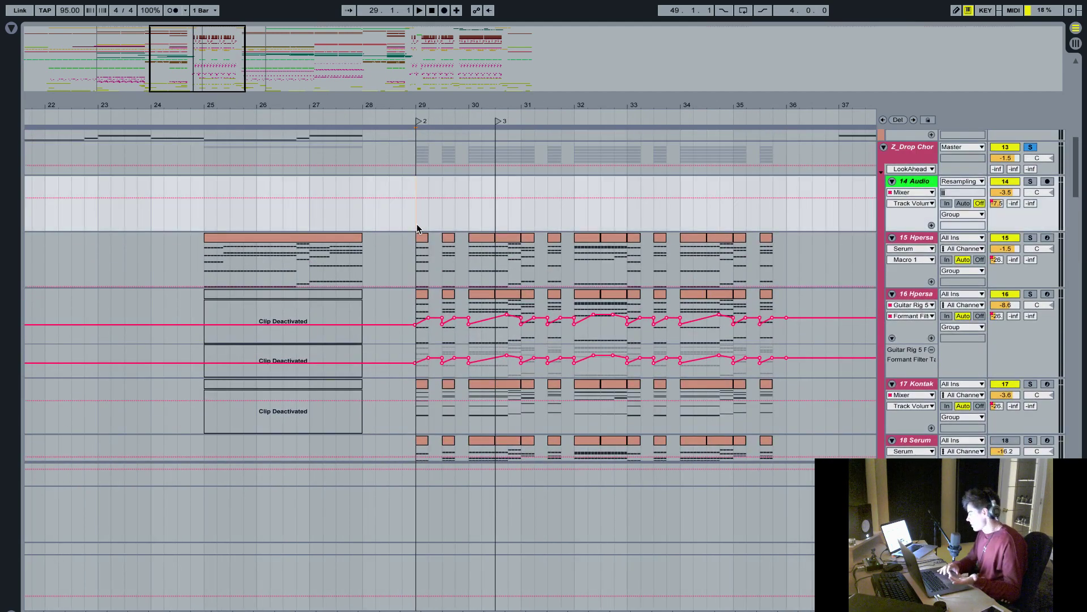
key("space")
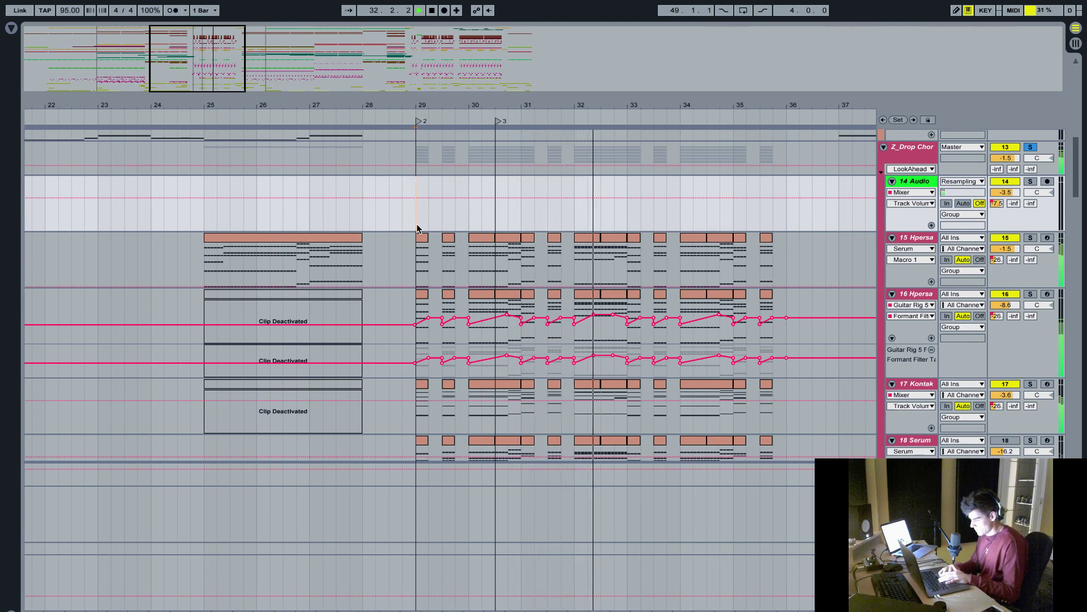
key("space")
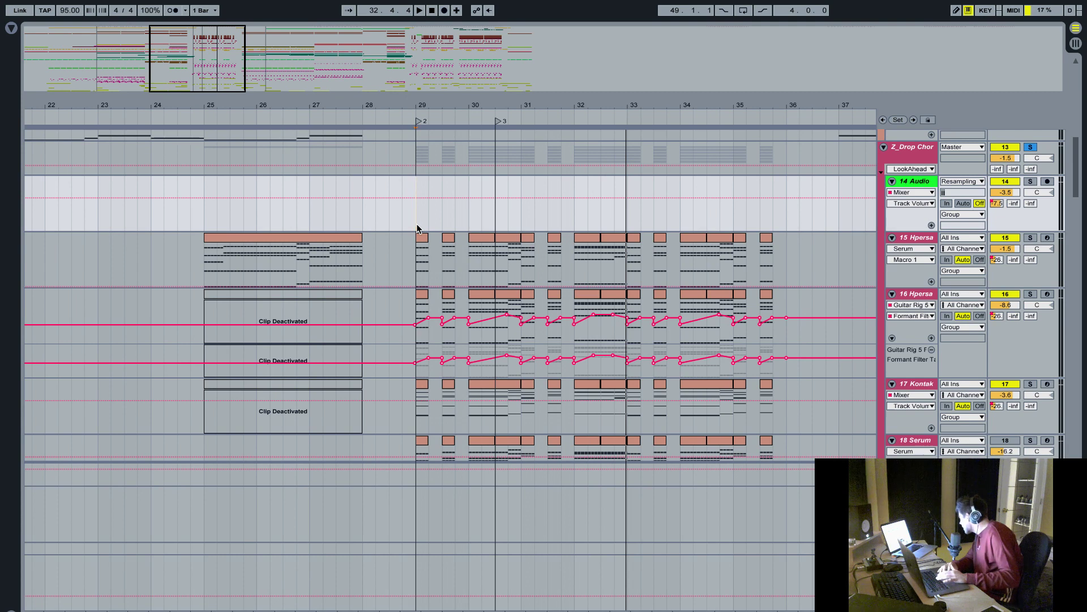
- Solo the Z_Drop Chor group numbered 21 and play it from bar 29 to about bar 32
scroll(417, 228, "down", 8)
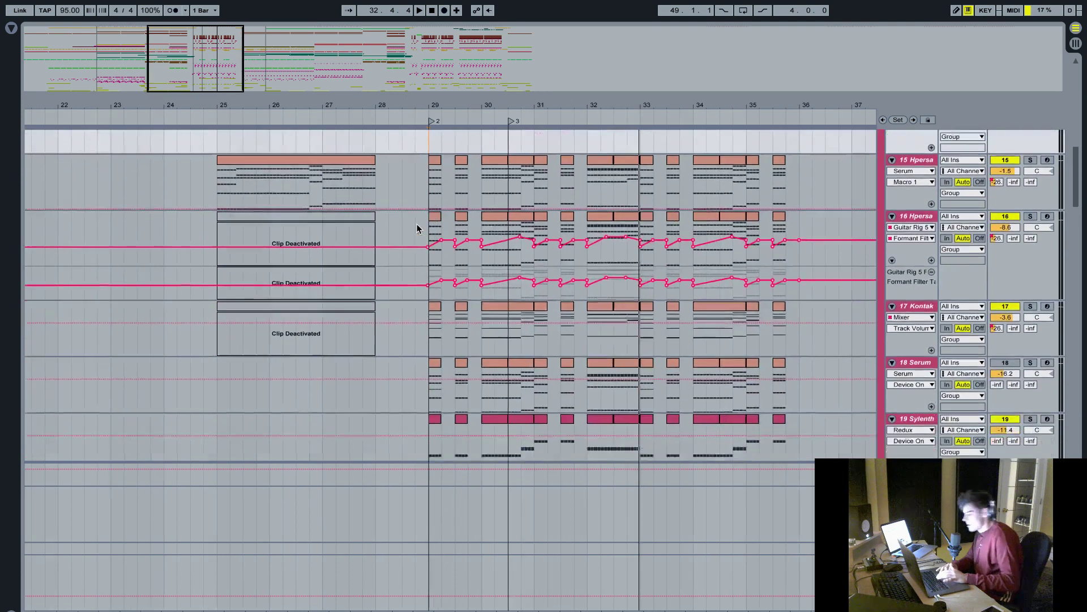
scroll(696, 386, "down", 3)
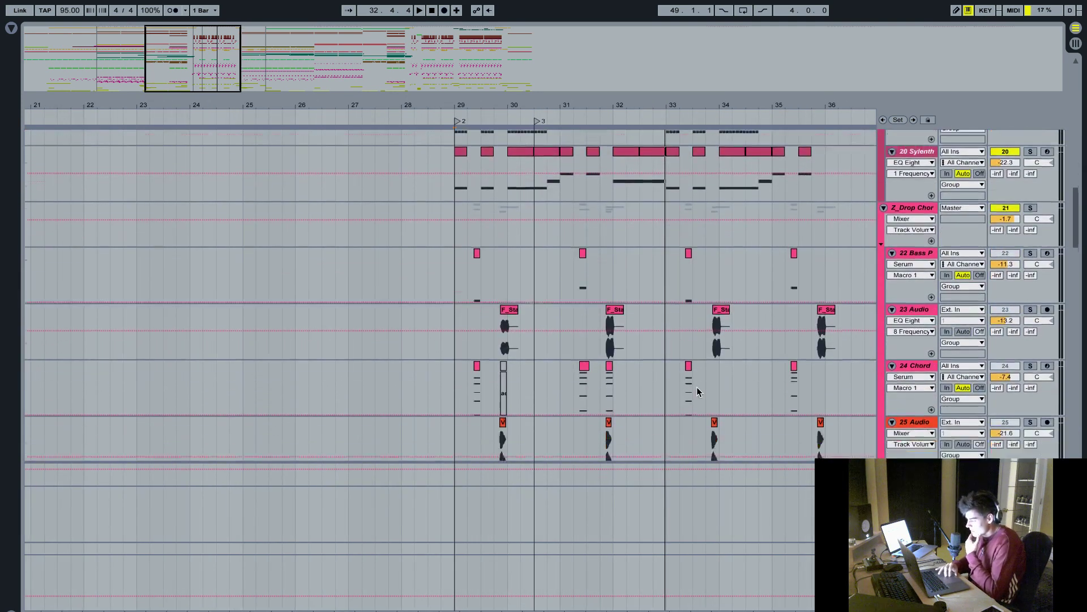
left_click(915, 171)
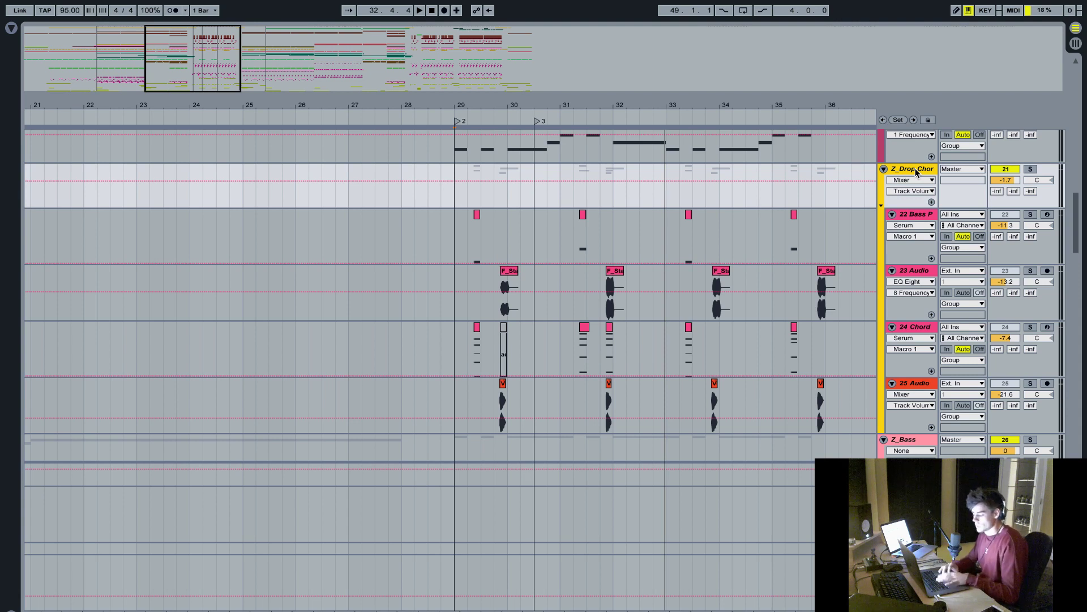
left_click(1030, 169)
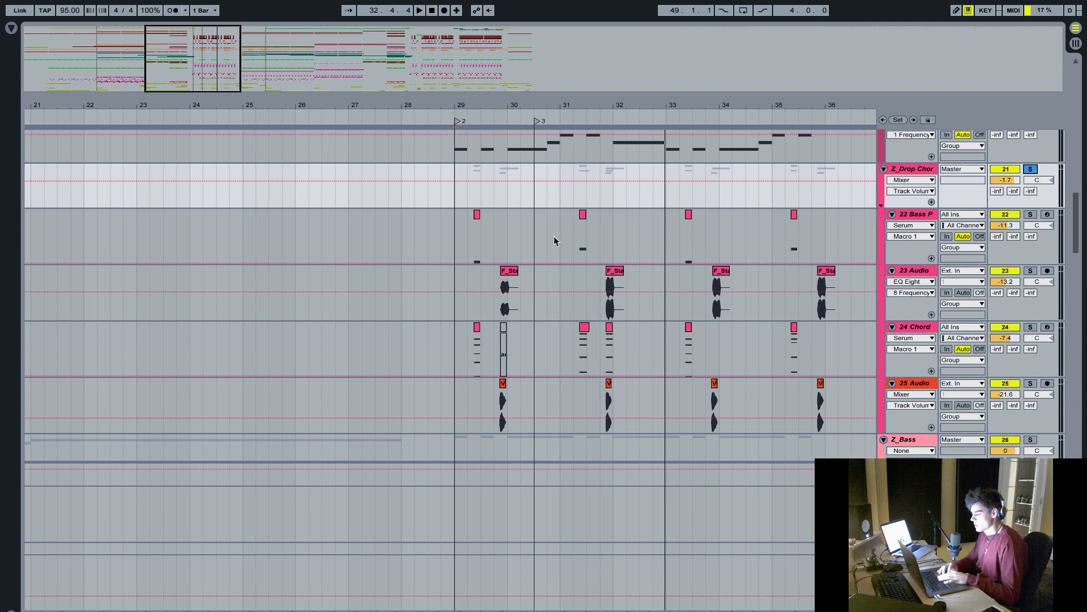
left_click(456, 239)
key("space")
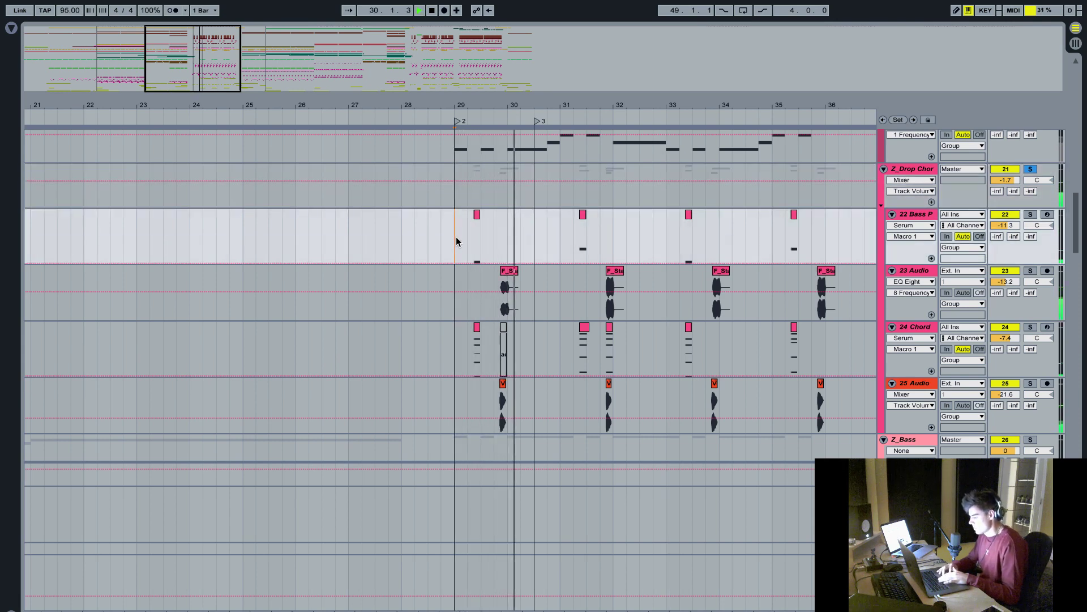
left_click_drag(485, 105, 485, 106)
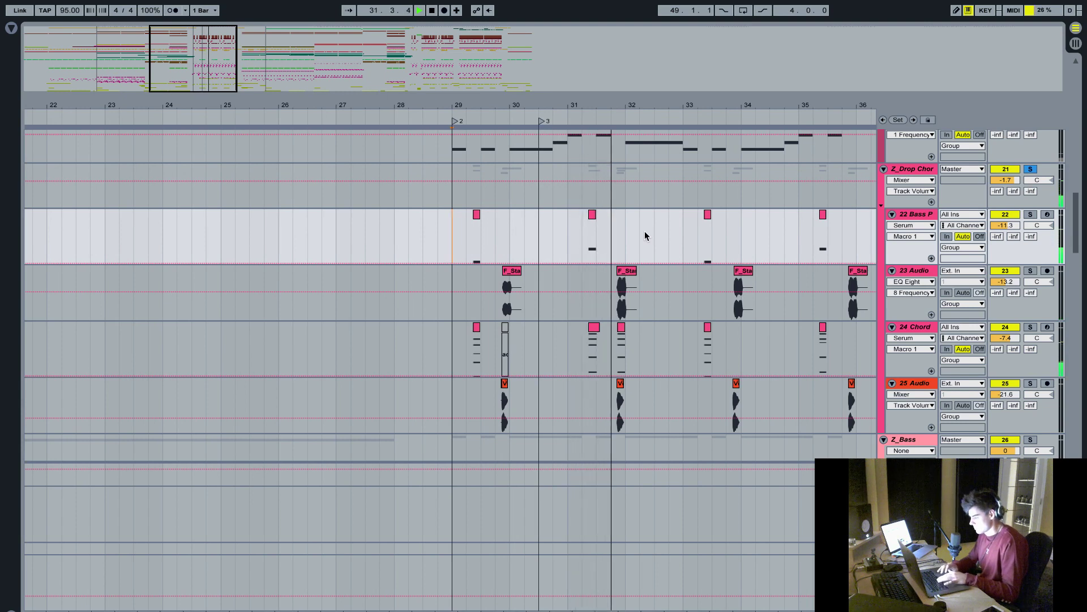
key("space")
- Open the Serum window of track 22's Bass Patch Wub and move it clear of the clips in bar 29
left_click_drag(447, 102, 521, 220)
scroll(522, 219, "right", 3)
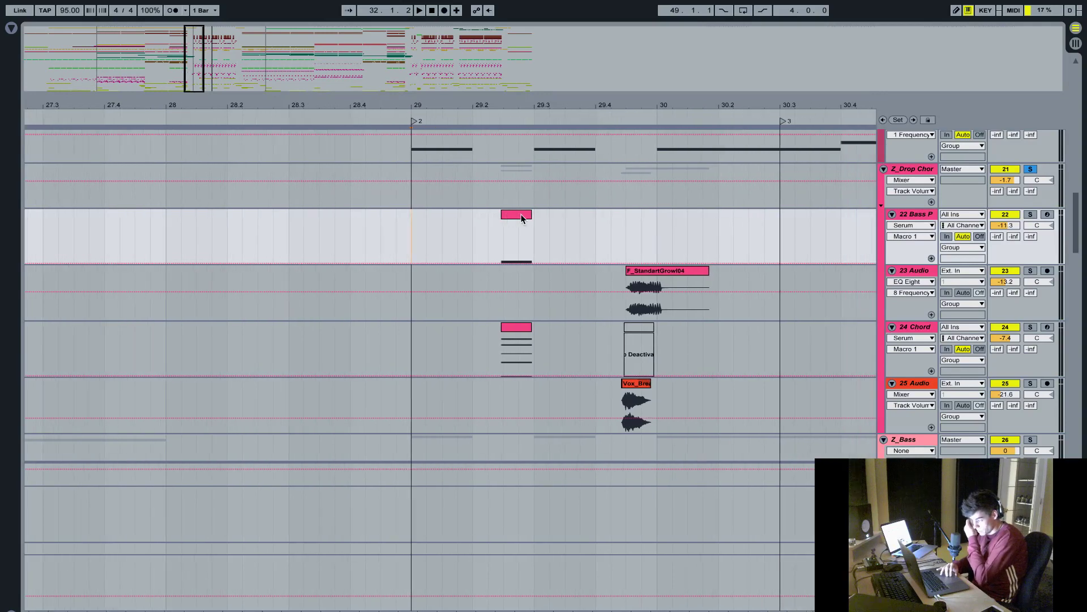
left_click_drag(490, 104, 491, 136)
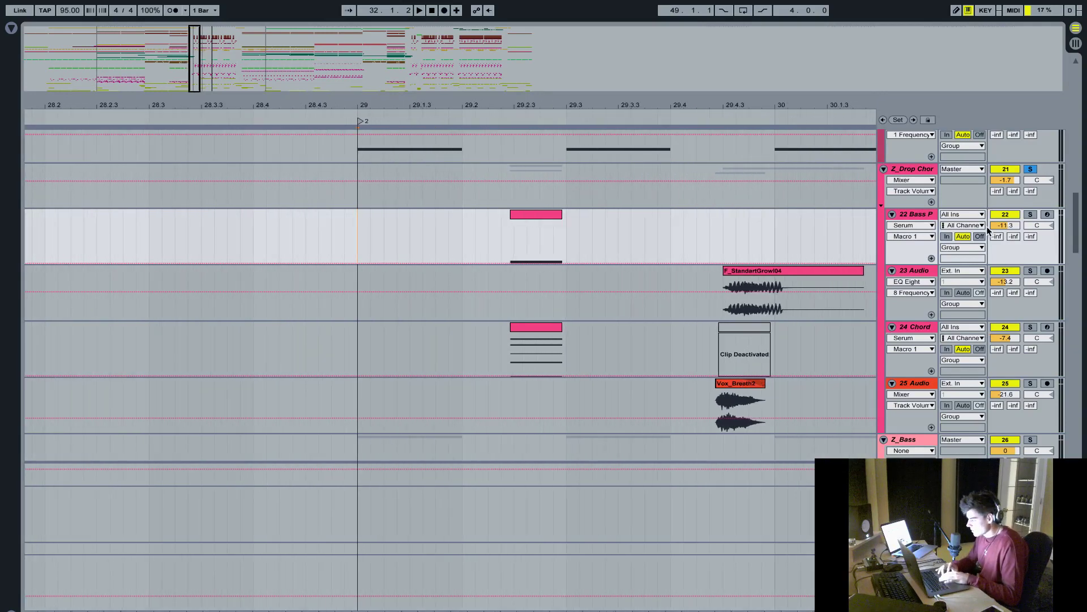
double_click(913, 218)
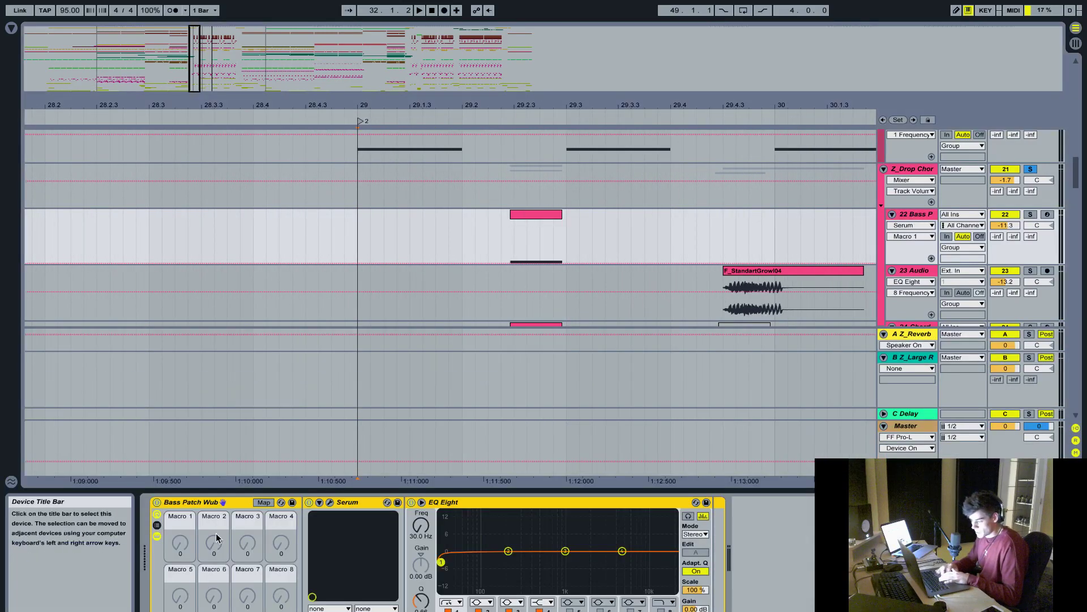
left_click(334, 507)
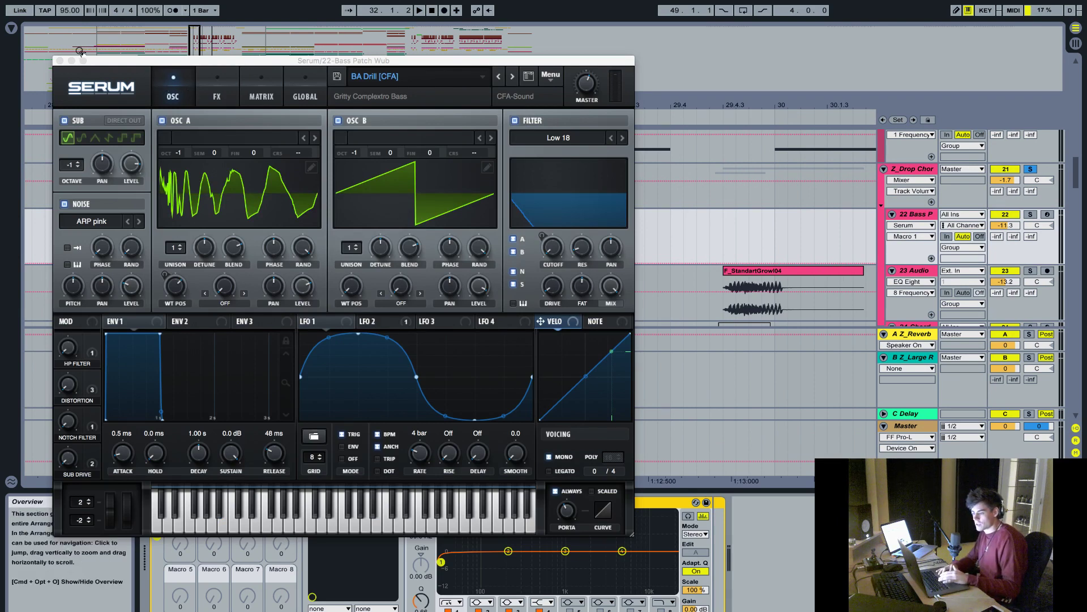
left_click_drag(459, 60, 374, 359)
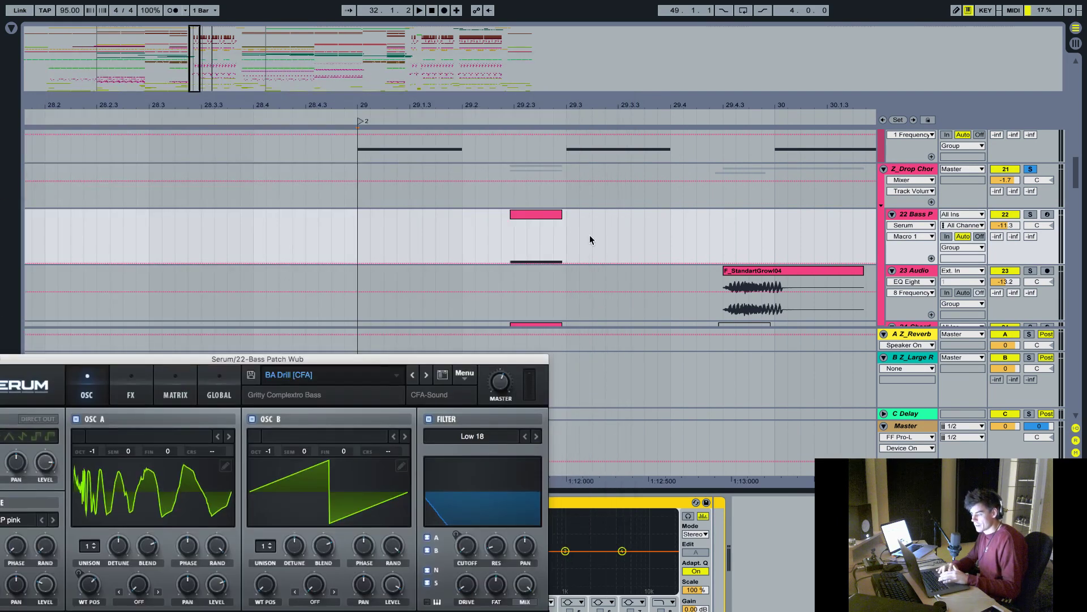
- Solo track 22 Bass P, play its first clip in bar 29, and close the Serum window
left_click(502, 238)
key("space")
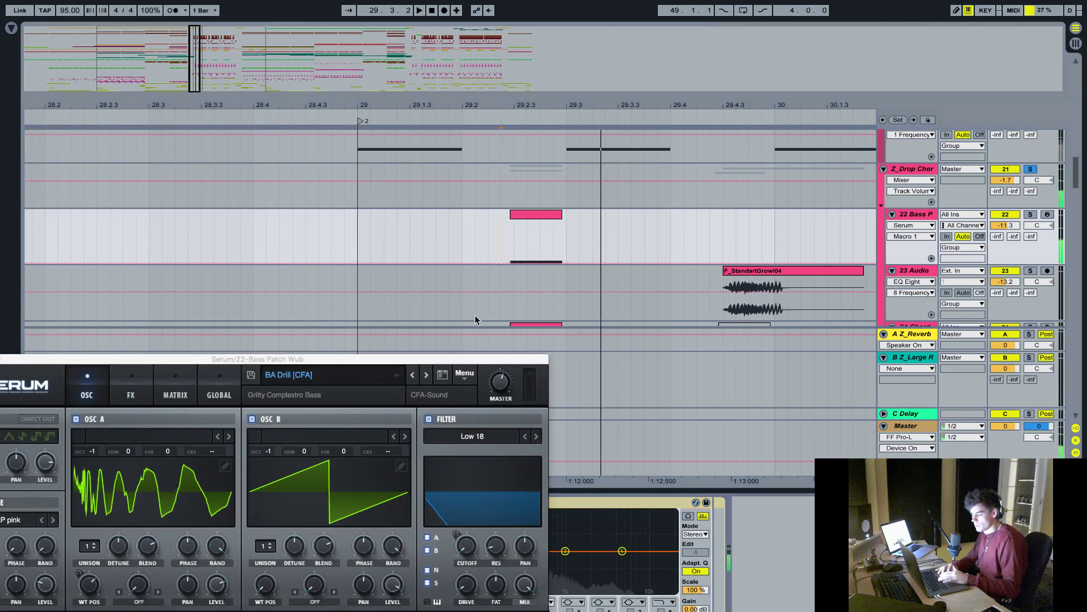
left_click(1030, 215)
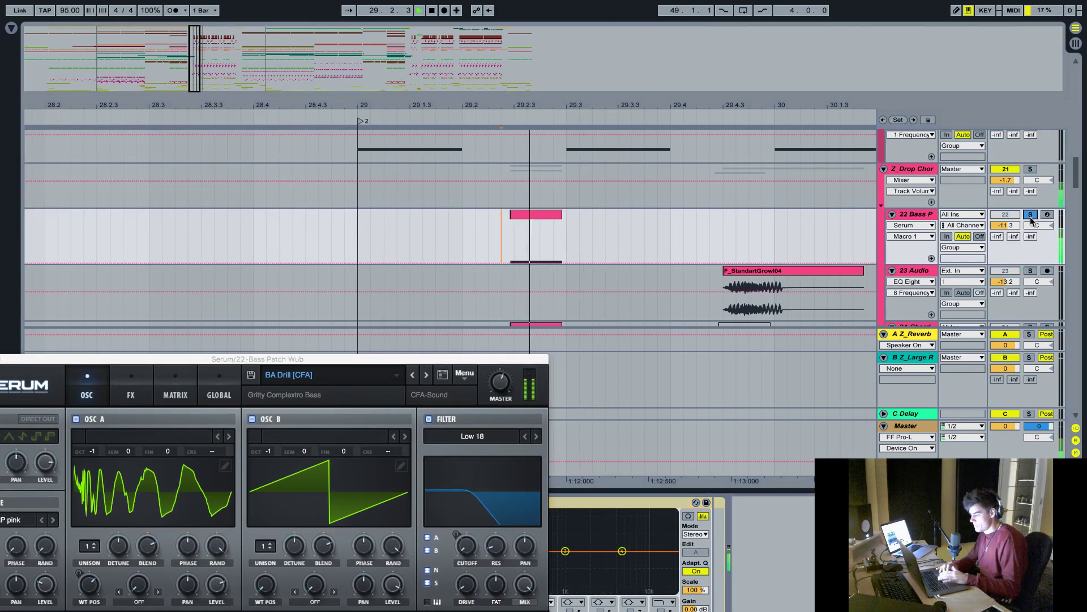
left_click_drag(220, 356, 350, 176)
left_click(103, 177)
- Solo track 24 Chord and play its first clip in bar 29, toggling the Redux effect off and on for comparison
scroll(551, 345, "down", 3)
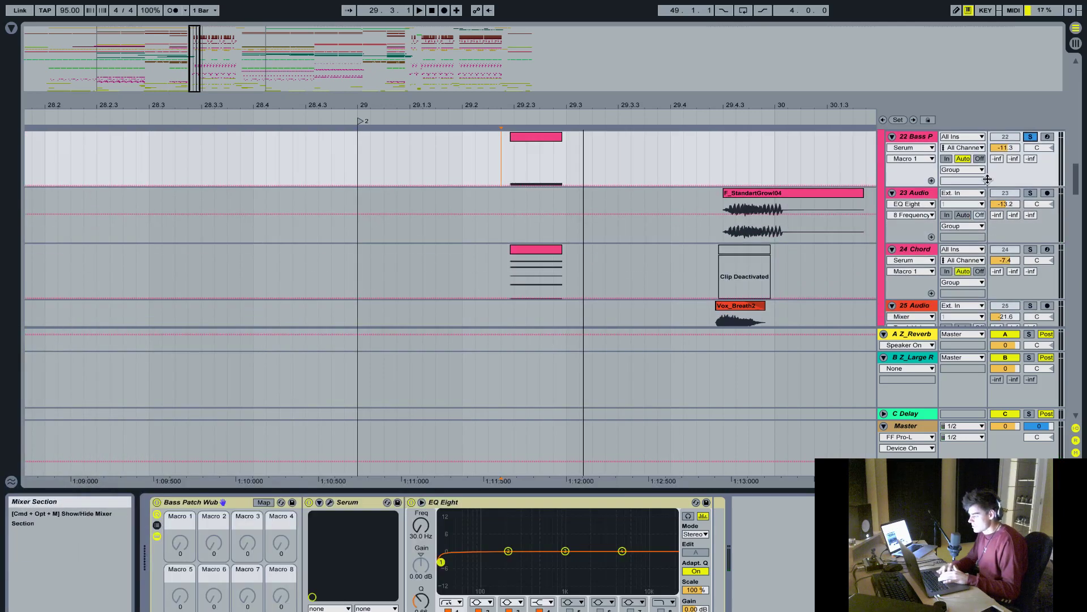
left_click(1030, 250)
left_click(936, 250)
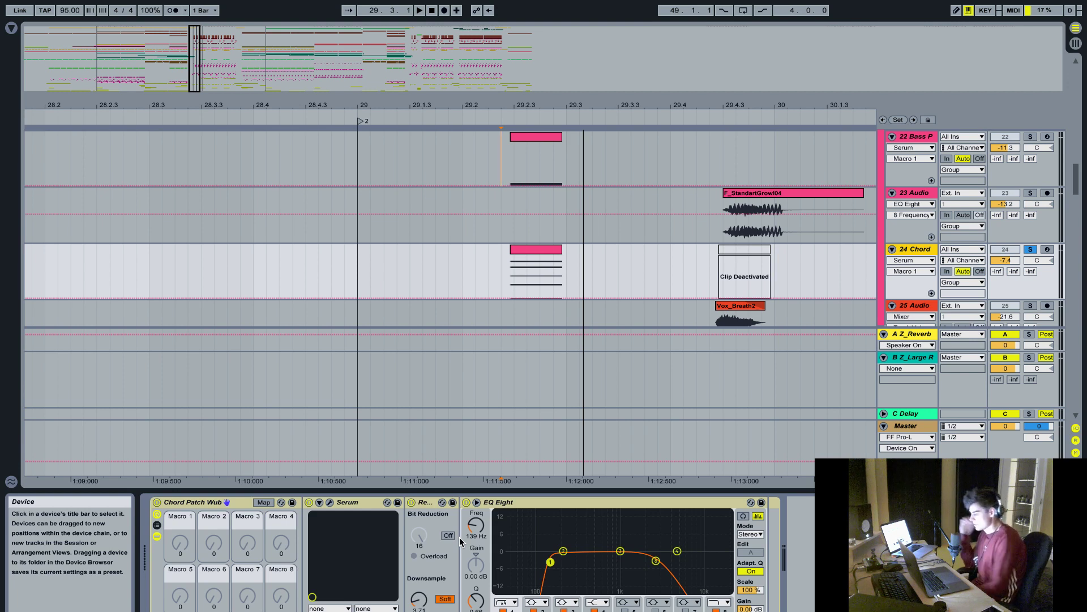
left_click(500, 272)
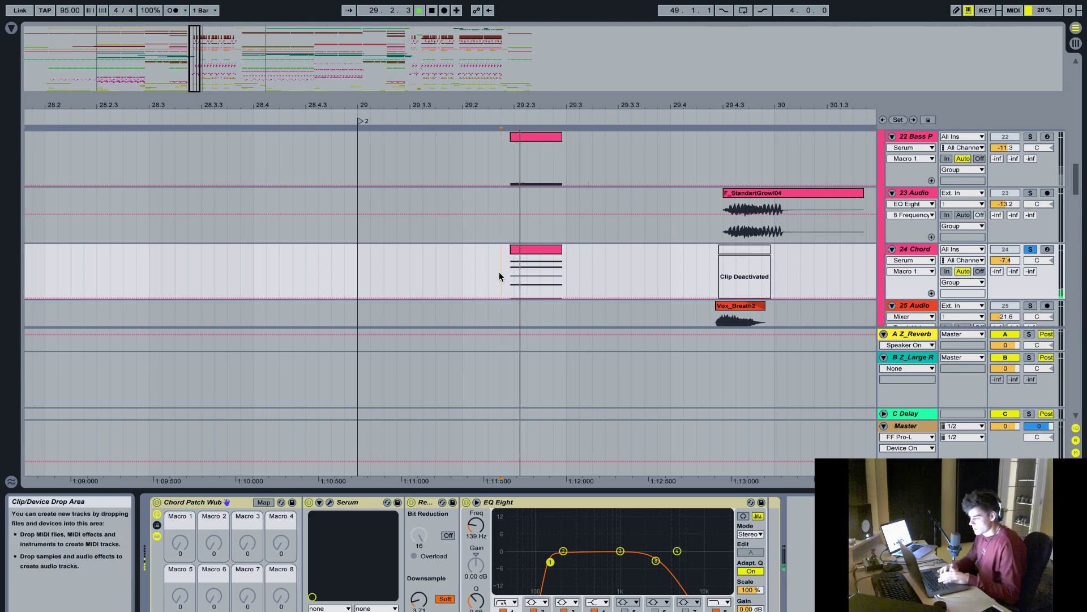
left_click(411, 502)
left_click(411, 502)
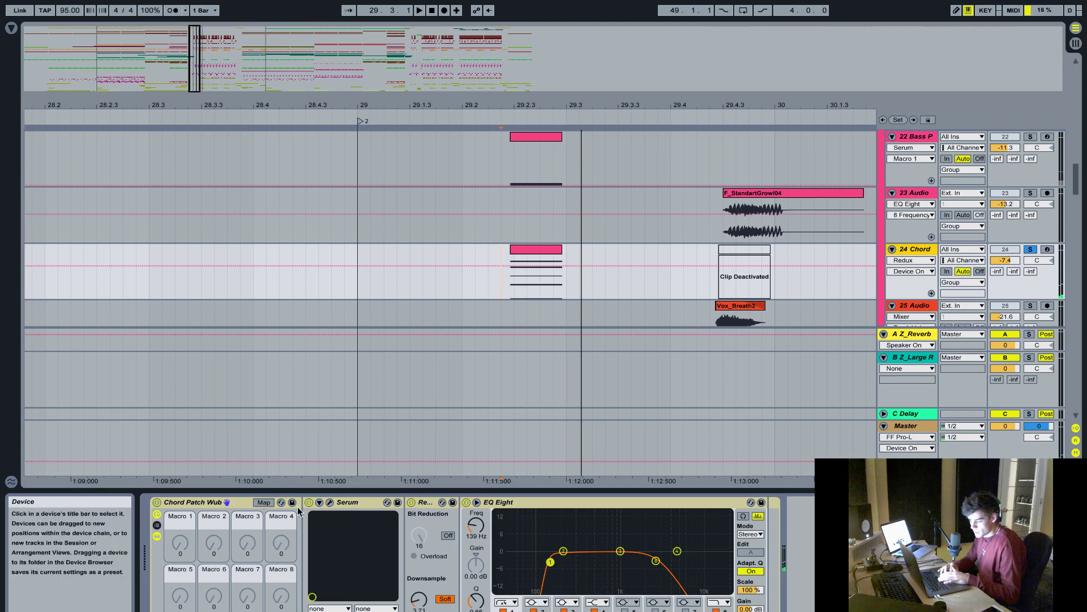
- Examine the Chord Patch Wub's Serum settings during playback, and unfold the Serum device's parameter panel
left_click(330, 502)
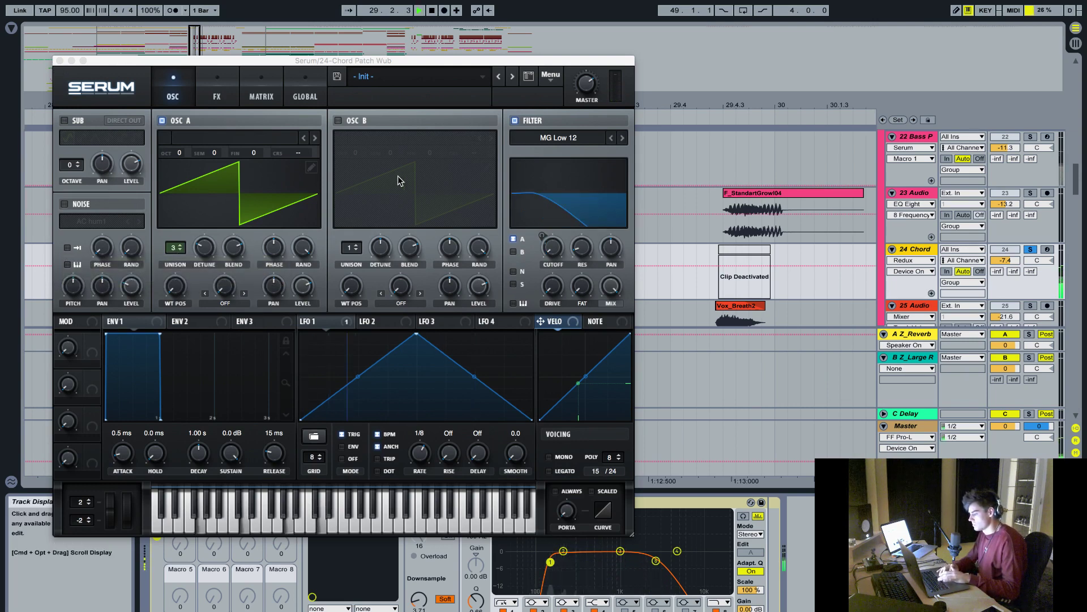
key("super+alt+p")
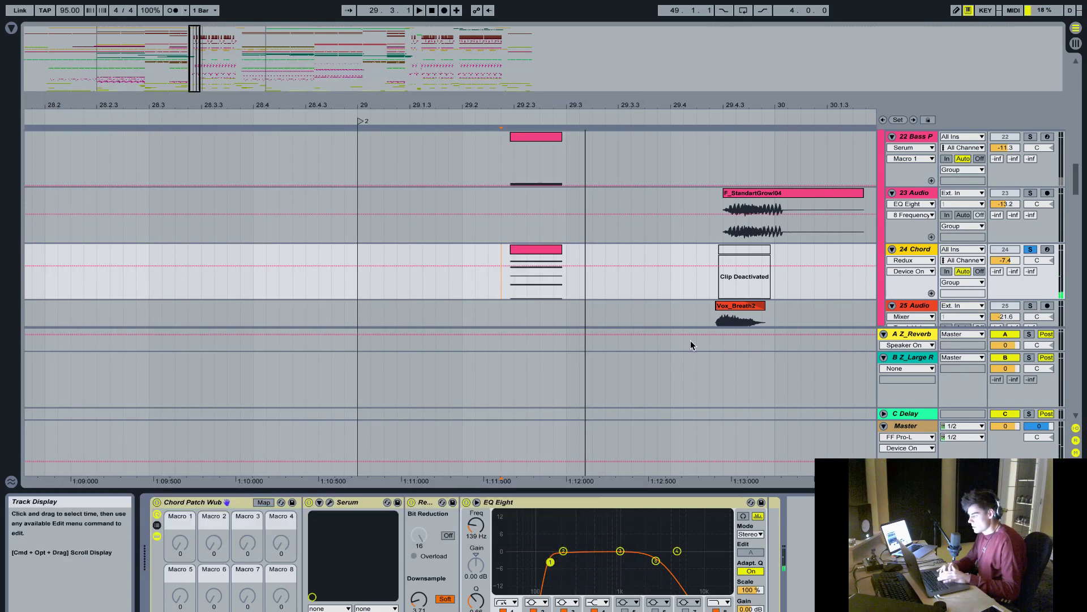
left_click(319, 502)
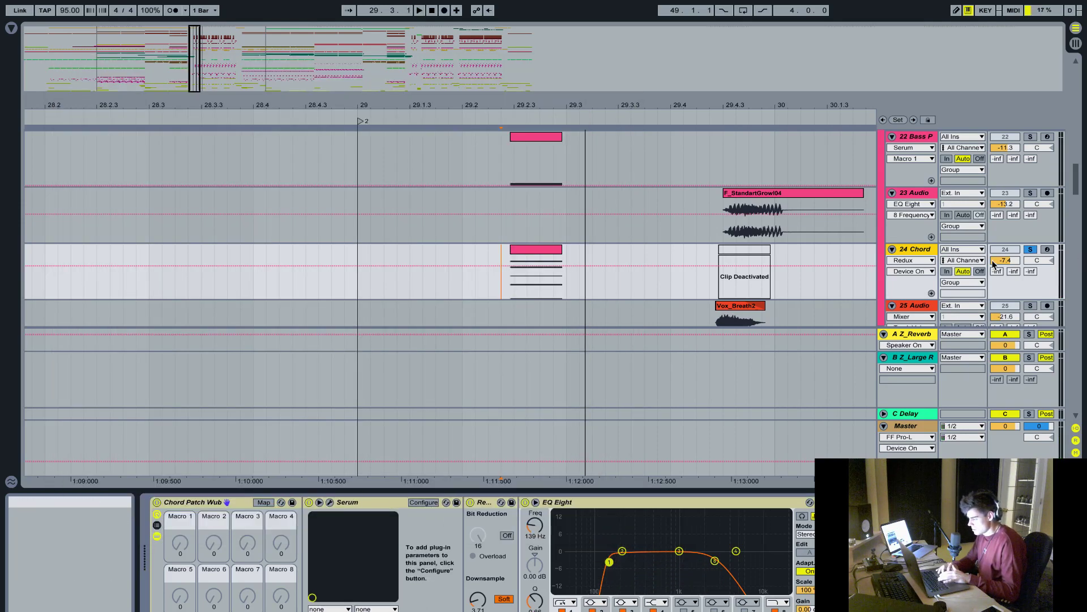
left_click(928, 261)
left_click(920, 271)
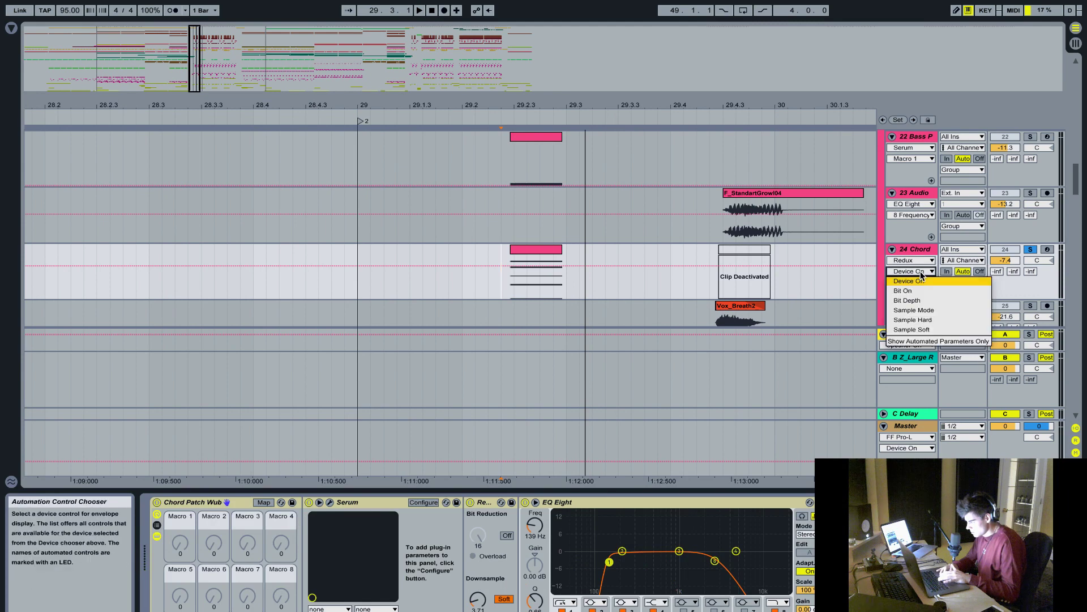
left_click(920, 270)
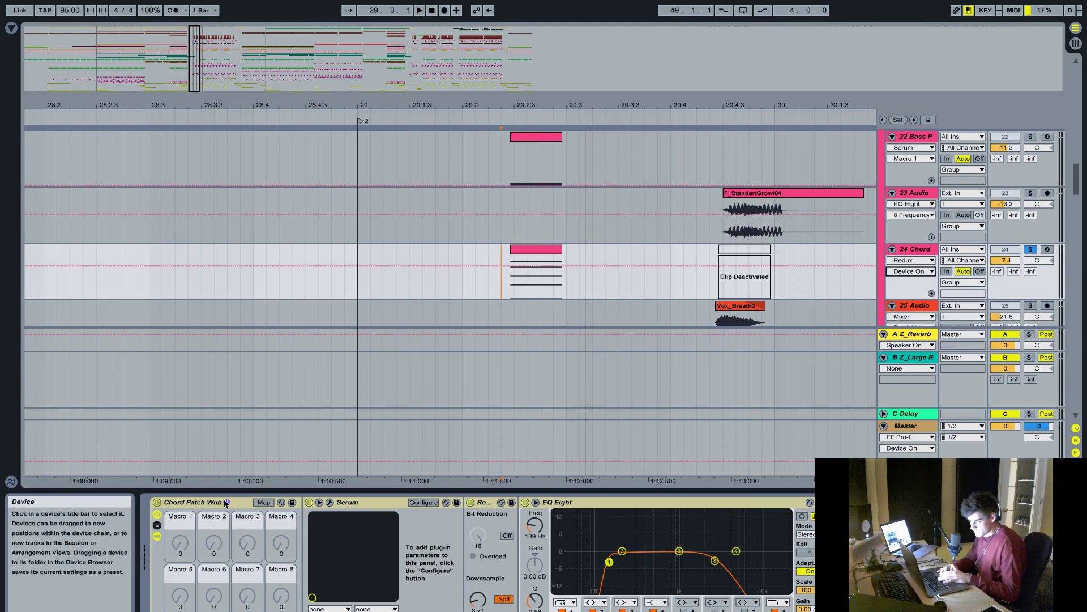
- Show Serum's Fil Cutoff in track 24 Chord's automation lane, and reopen the Serum window after replaying the chord clip
left_click(354, 501)
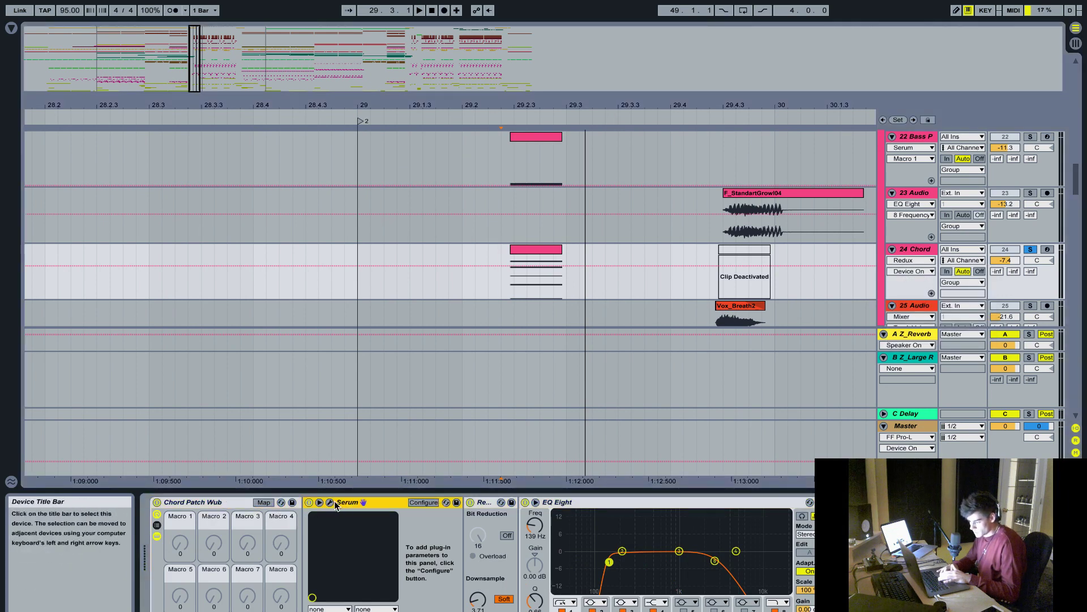
left_click(330, 503)
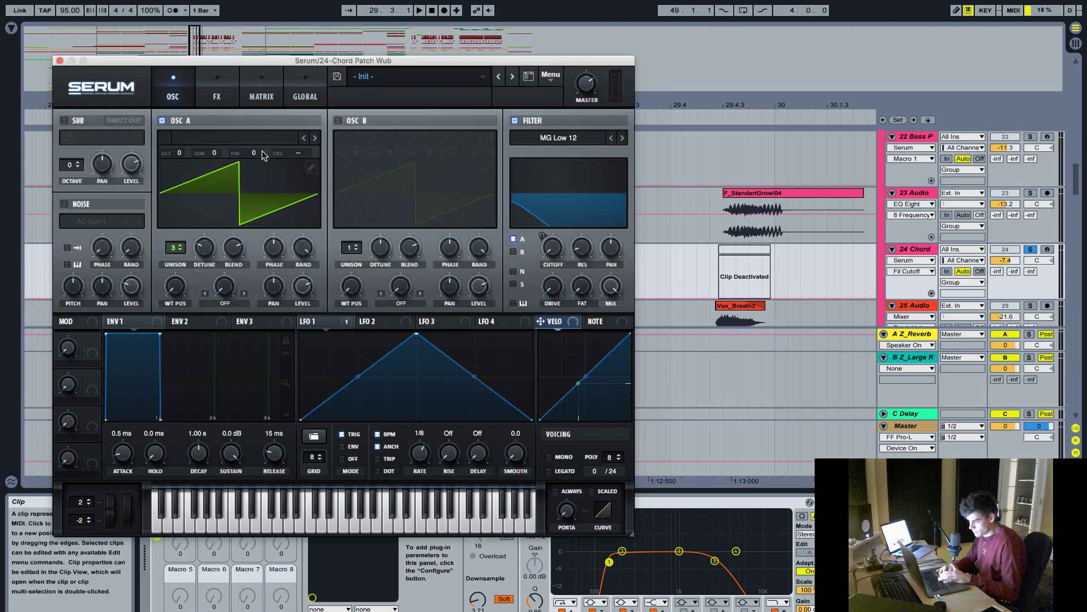
left_click(60, 61)
scroll(505, 278, "down", 1)
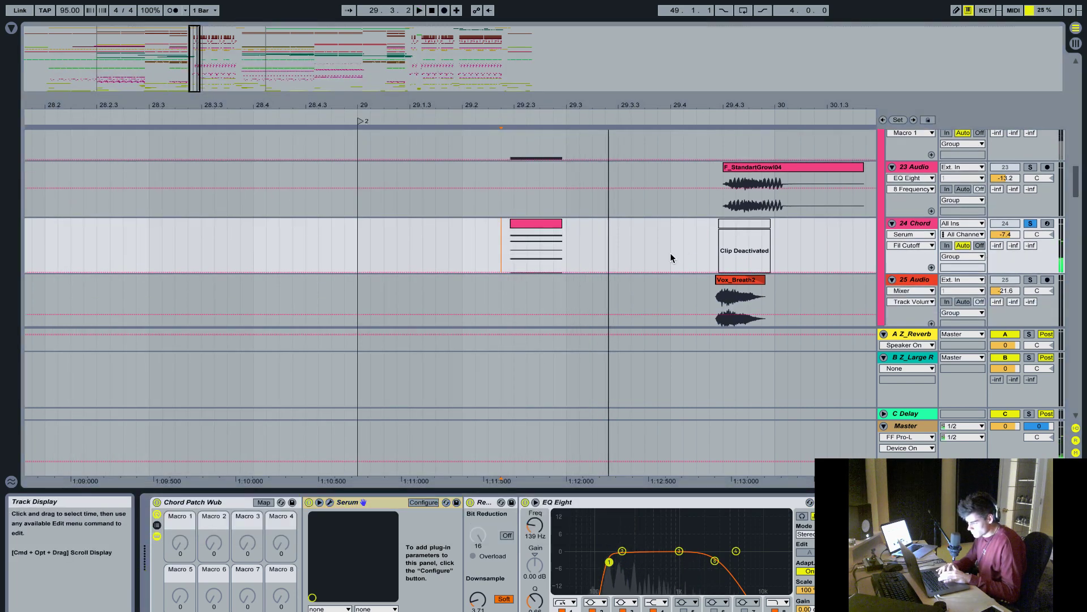
left_click(331, 502)
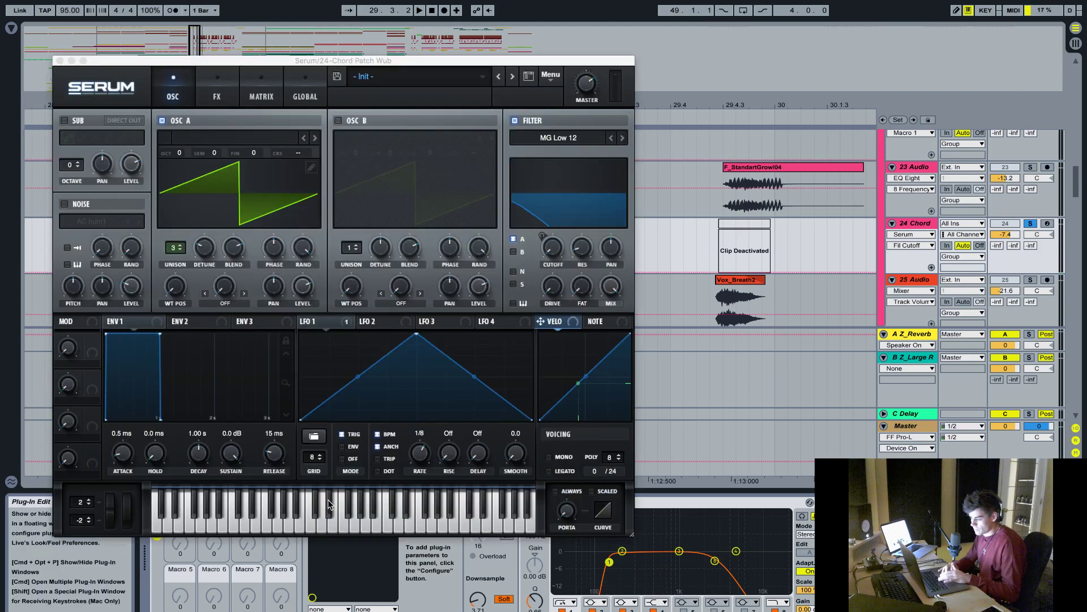
- Replay the chord clip while showing LFO 1's modulation of the filter cutoff in the Chord Patch Wub's Serum, and close its window
key("space")
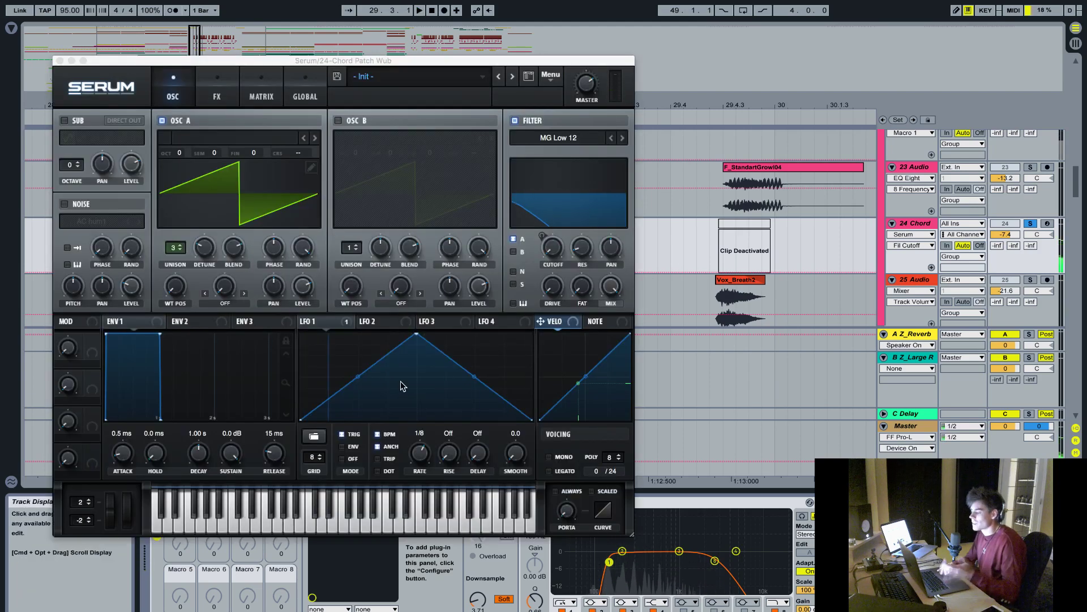
left_click(327, 326)
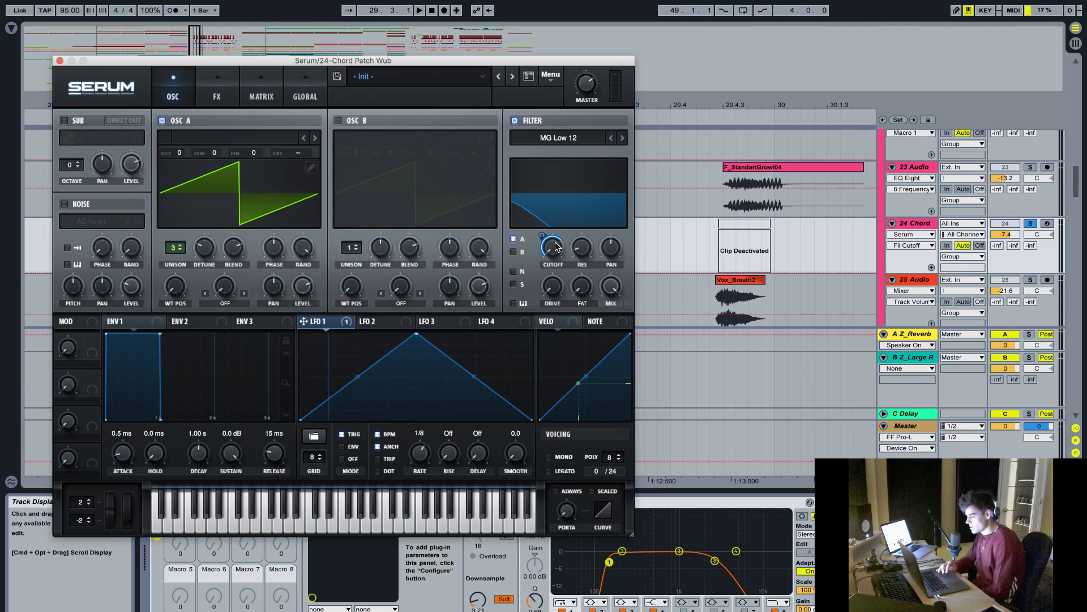
key("space")
key("space")
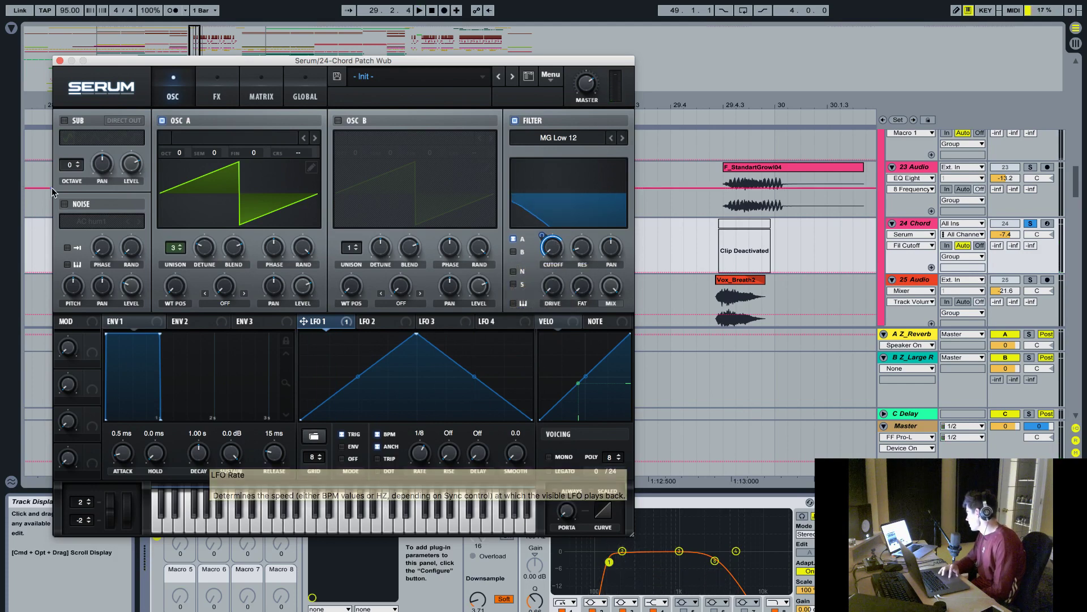
left_click(59, 59)
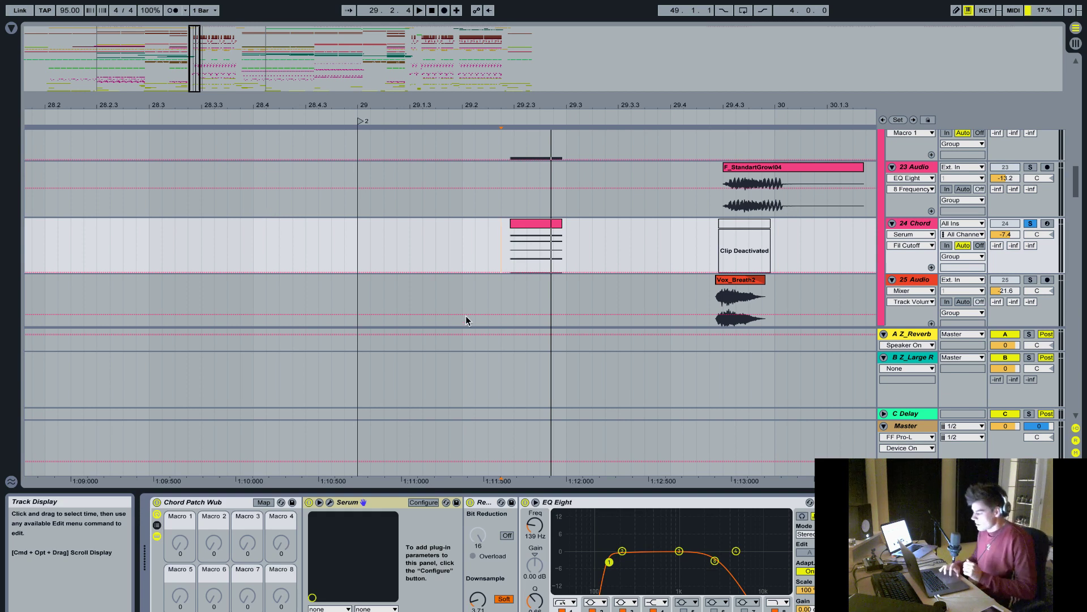
- Hide the device view, set the start position to bar 29, and solo the Z_Drop Chor group
double_click(538, 490)
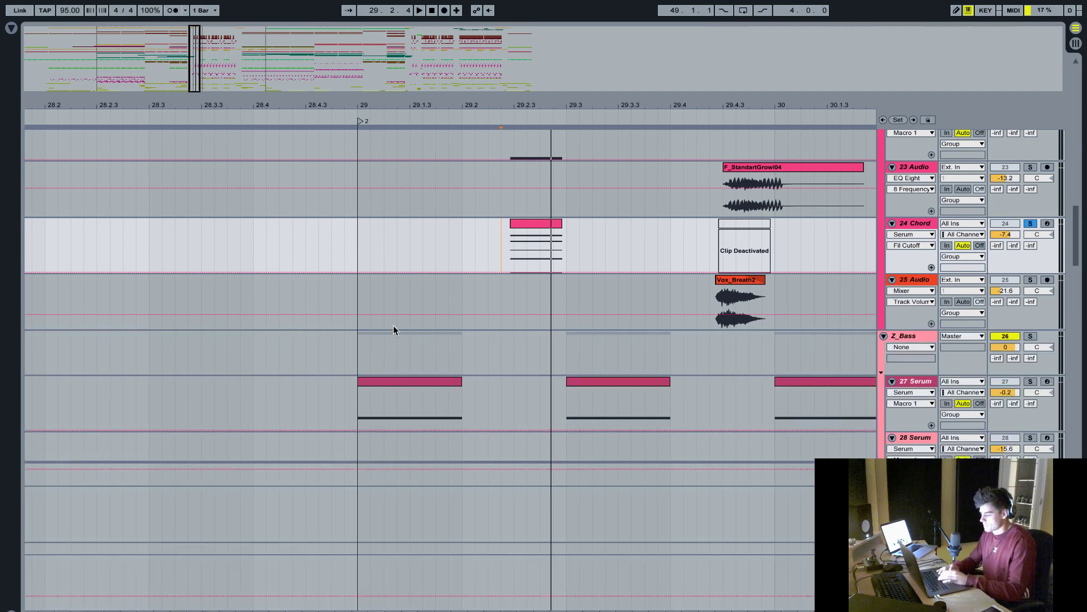
left_click(358, 296)
scroll(1001, 245, "up", 5)
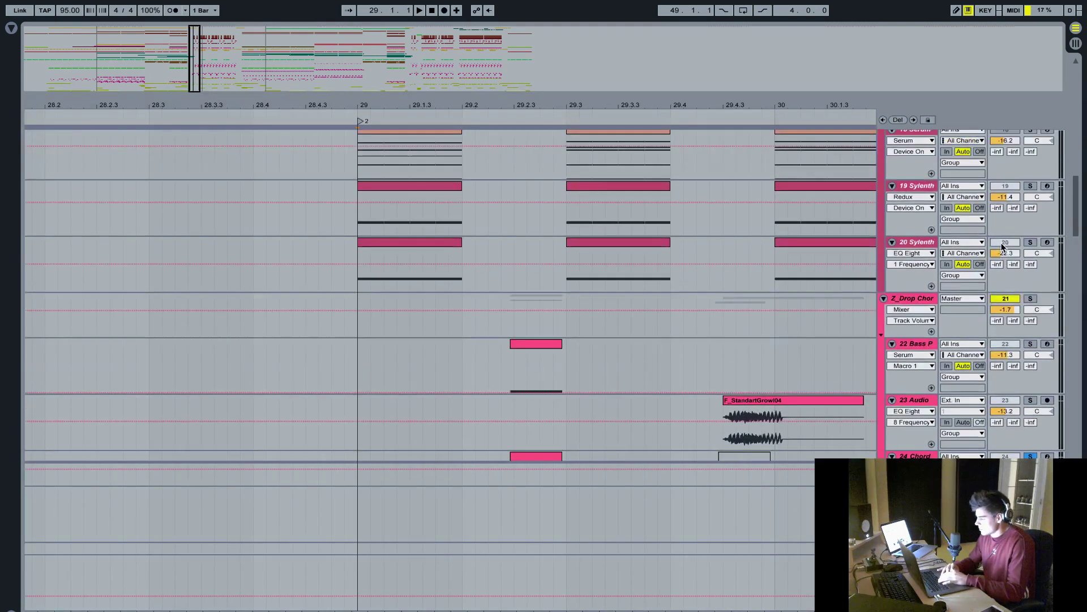
left_click(1031, 299)
scroll(818, 233, "up", 1)
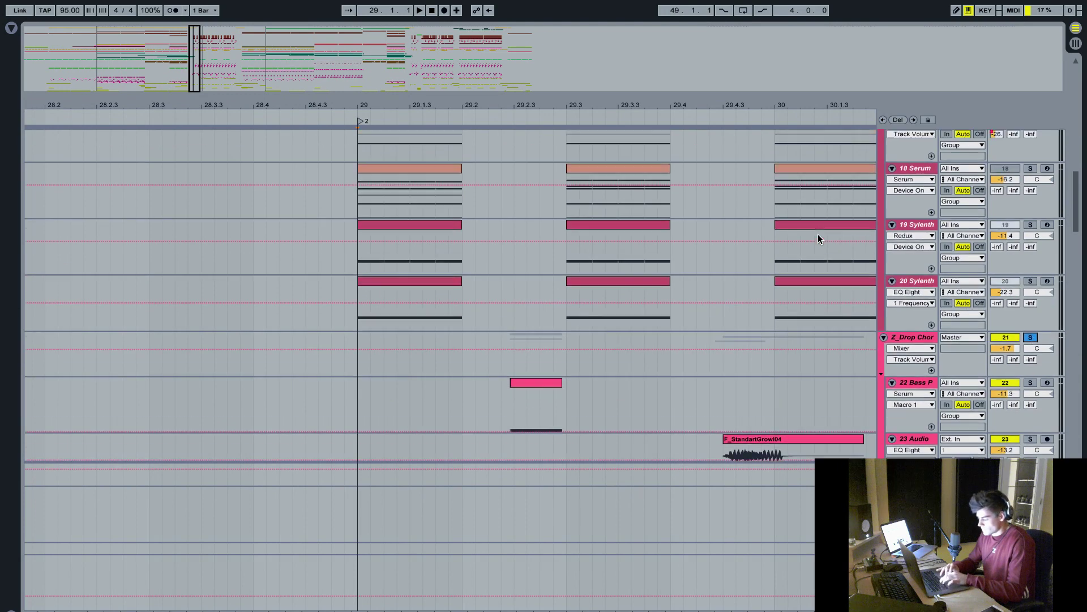
scroll(818, 233, "down", 3)
scroll(818, 235, "down", 1)
scroll(818, 234, "left", 1)
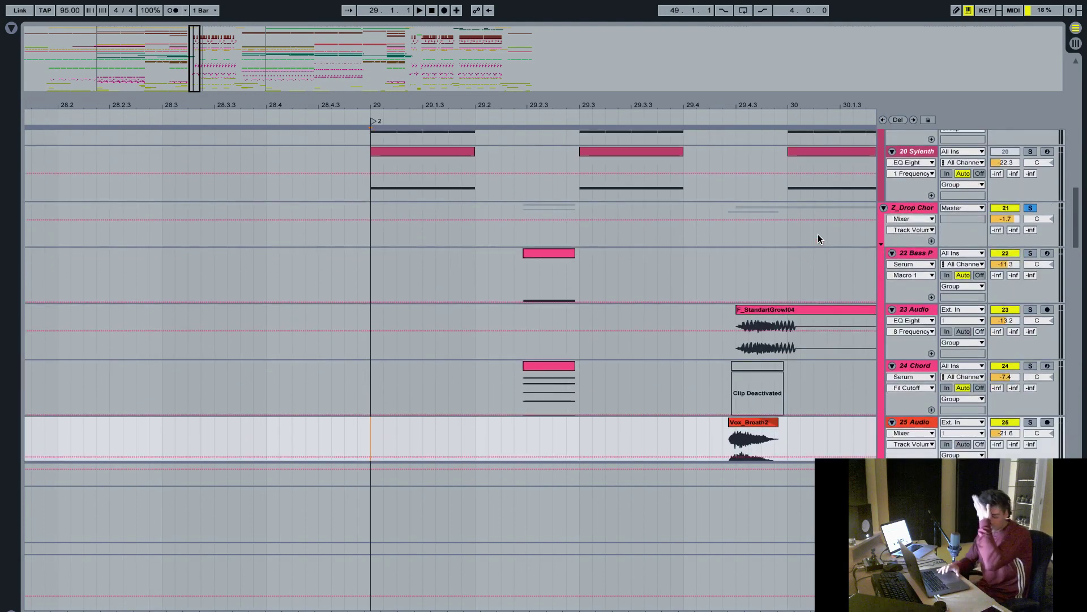
- Unsolo and deactivate the Z_Drop Chor group, and play the drop from bar 29 without it
left_click(1026, 219)
left_click(1031, 208)
left_click(1005, 208)
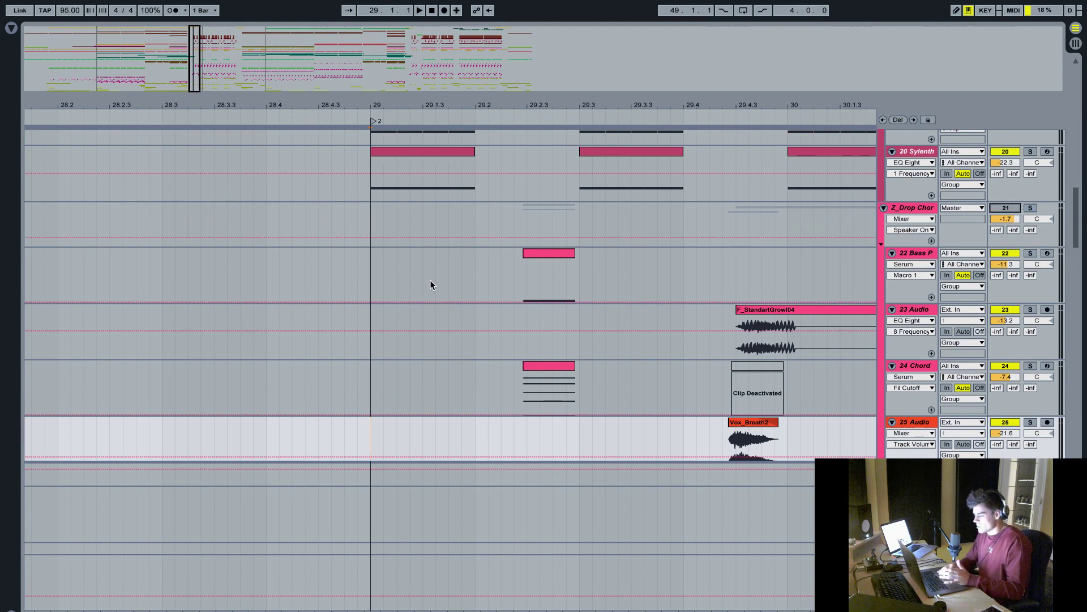
left_click(365, 274)
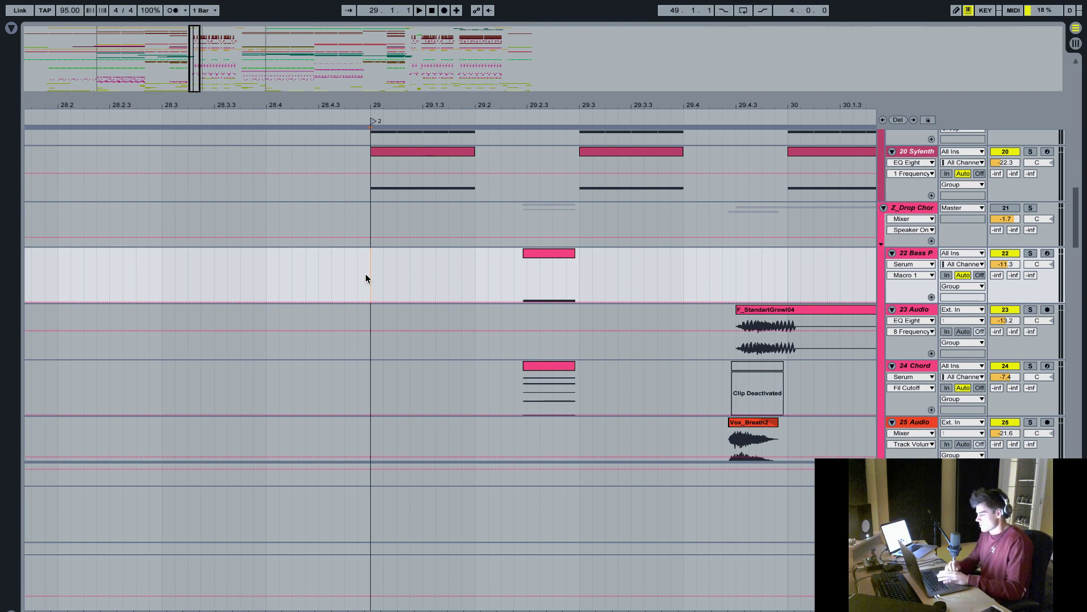
key("space")
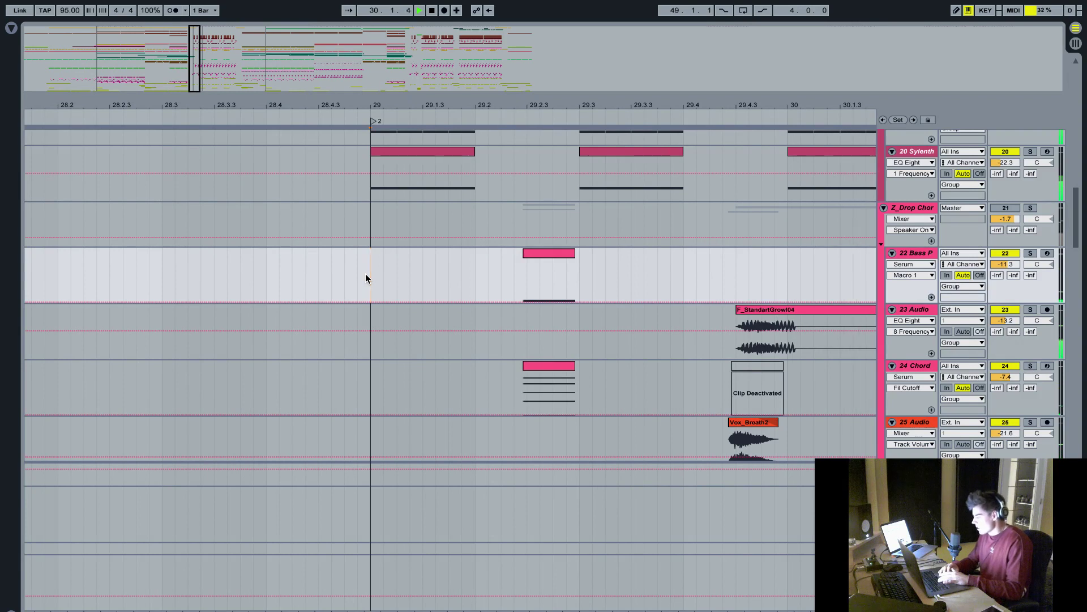
key("space")
left_click(369, 274)
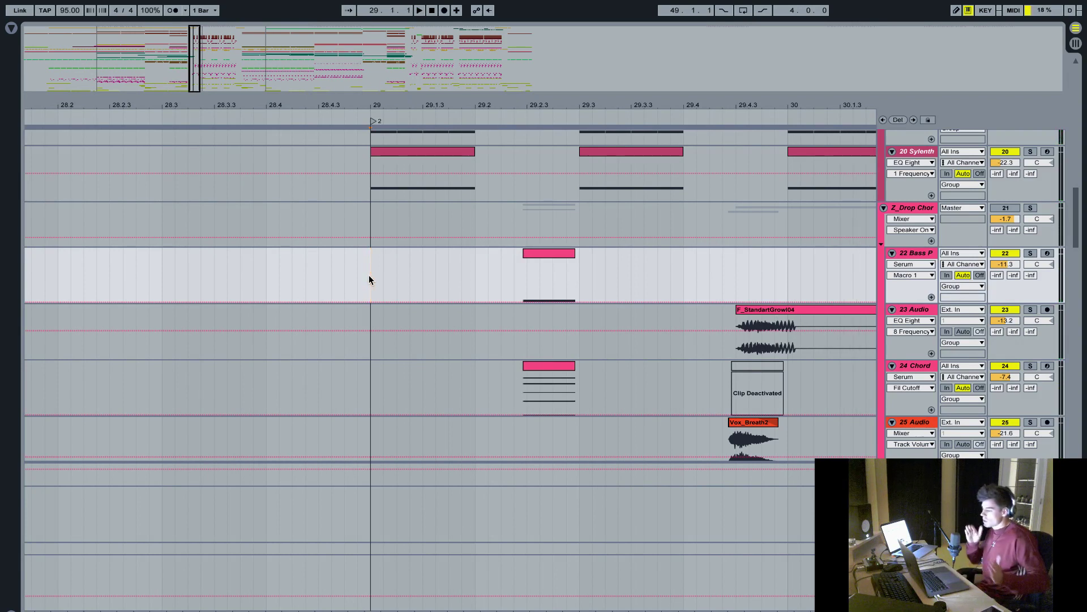
- Reactivate and solo the Z_Drop Chor group, play its first hit in bar 29, and set the start position to 29.4.2
left_click(1005, 152)
left_click(1030, 207)
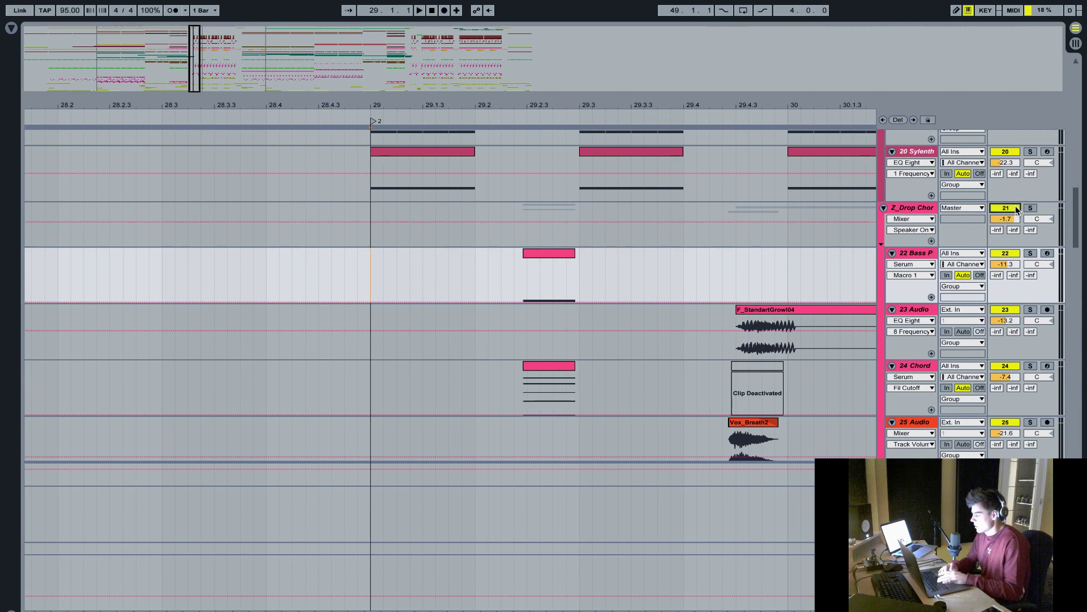
left_click(513, 283)
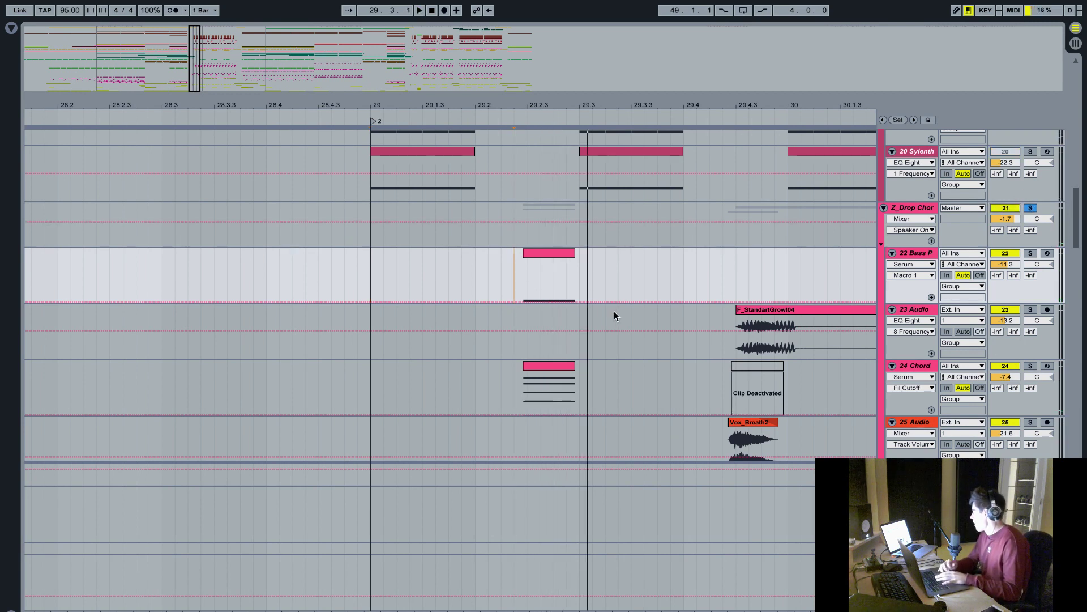
scroll(614, 316, "right", 2)
scroll(614, 315, "right", 2)
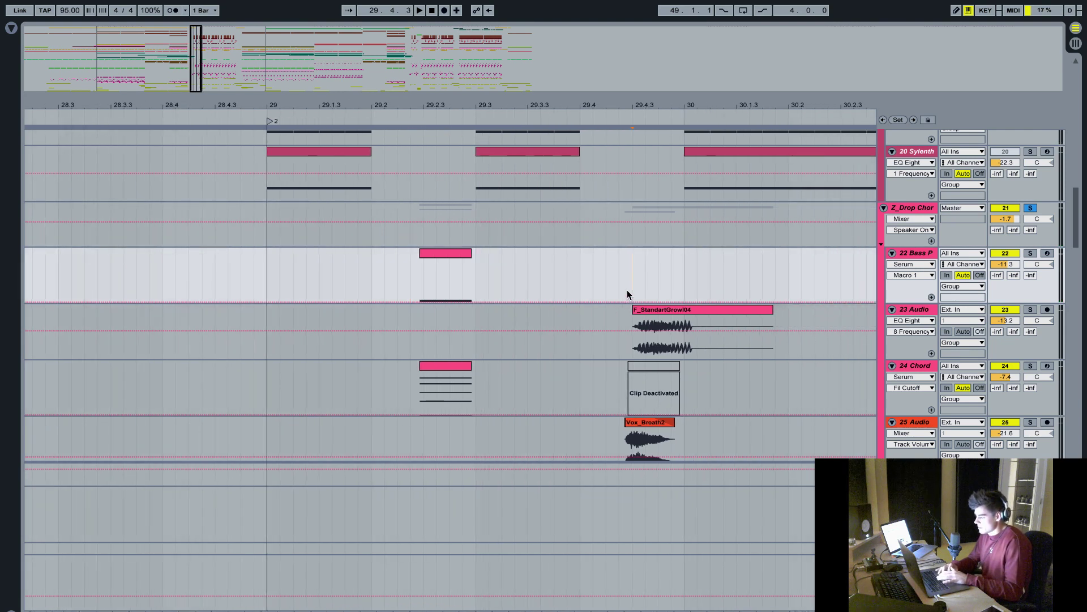
left_click(619, 290)
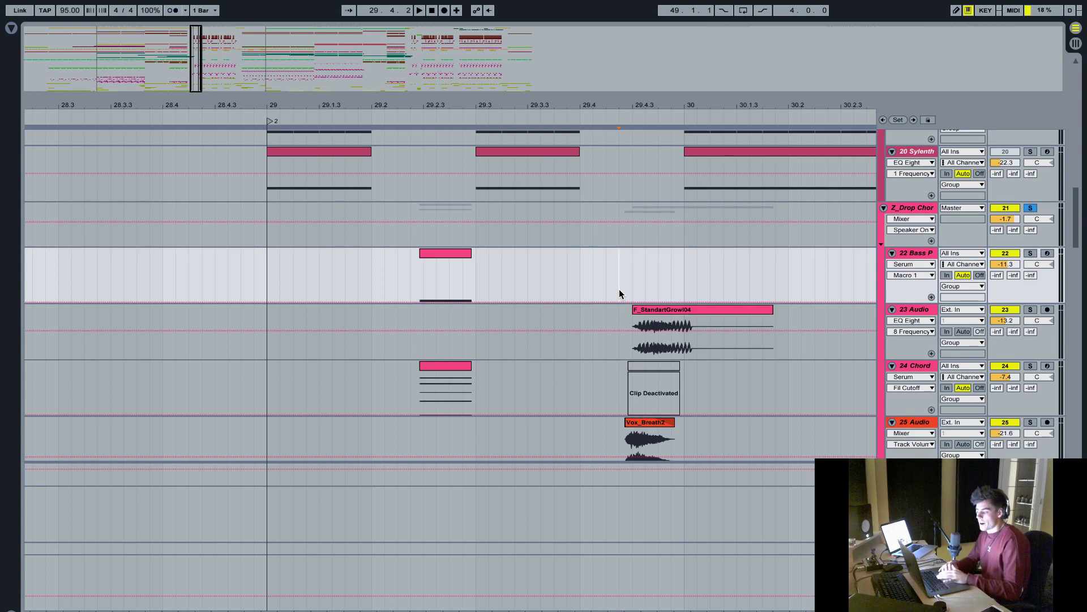
- Zoom in on the end of bar 29, solo track 25 Audio, and play its Vox_Breath2 clip
scroll(620, 289, "down", 2)
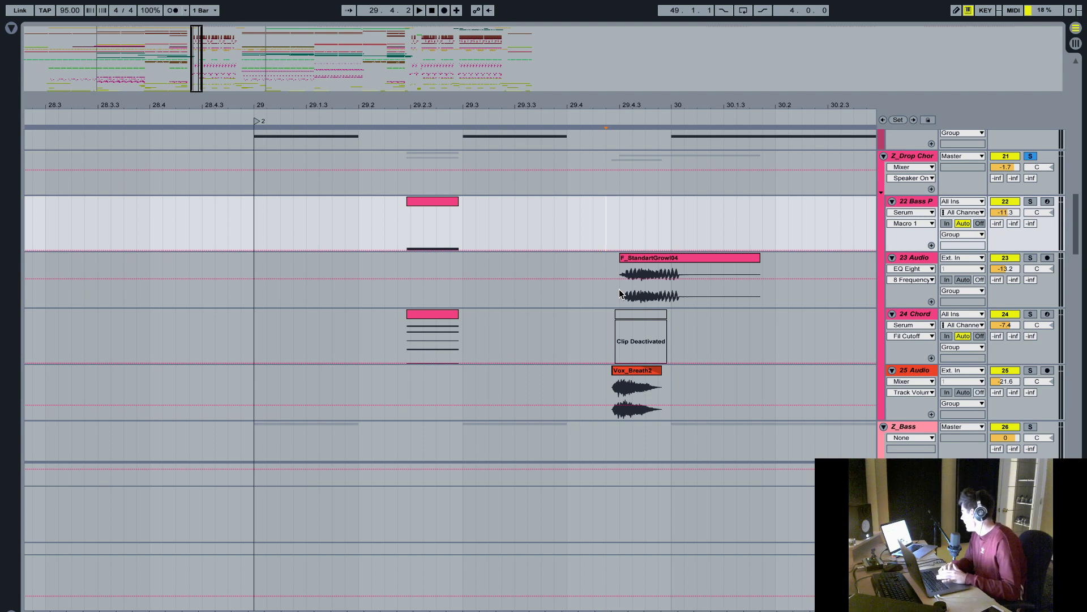
scroll(620, 291, "down", 4)
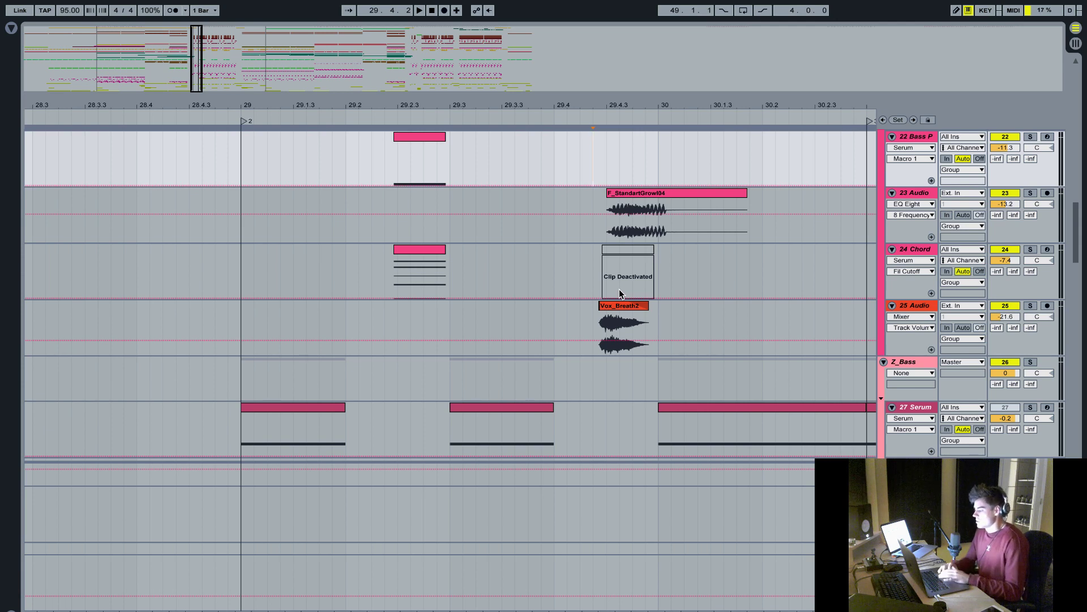
left_click(594, 214)
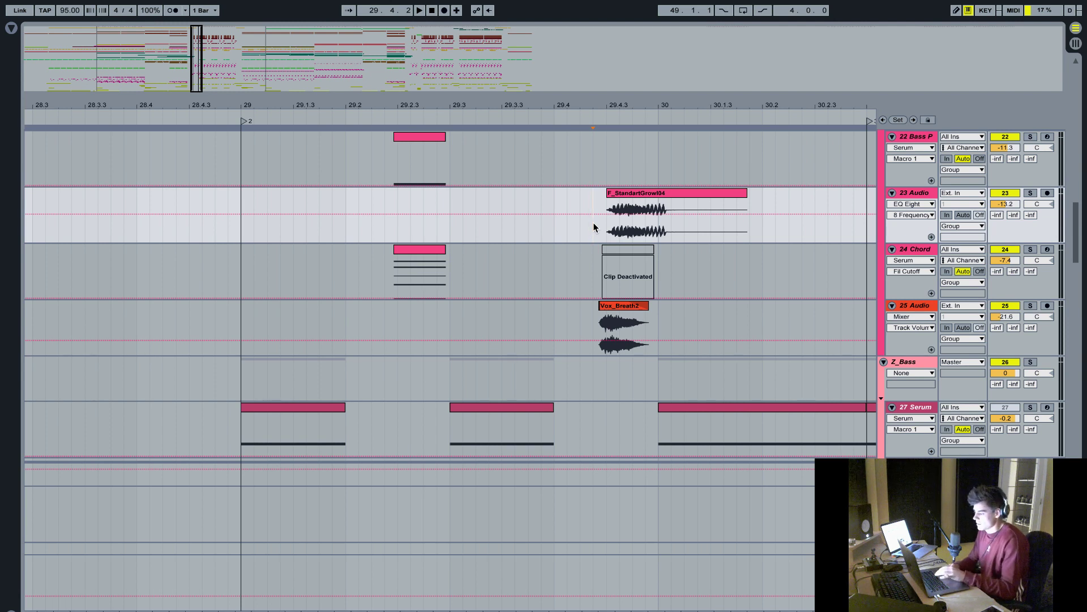
left_click(589, 316)
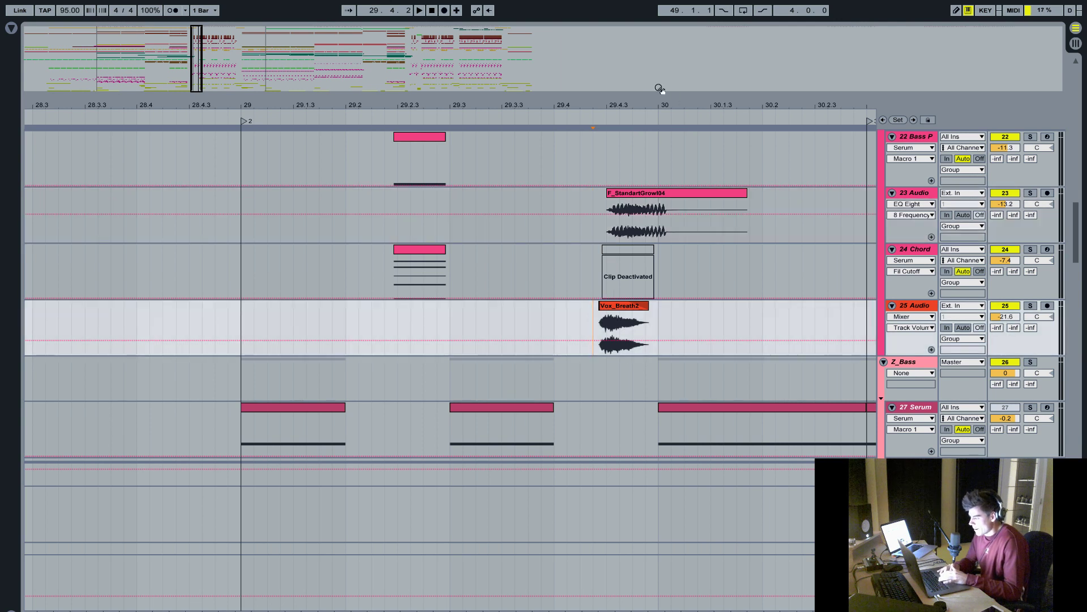
left_click_drag(660, 90, 629, 100)
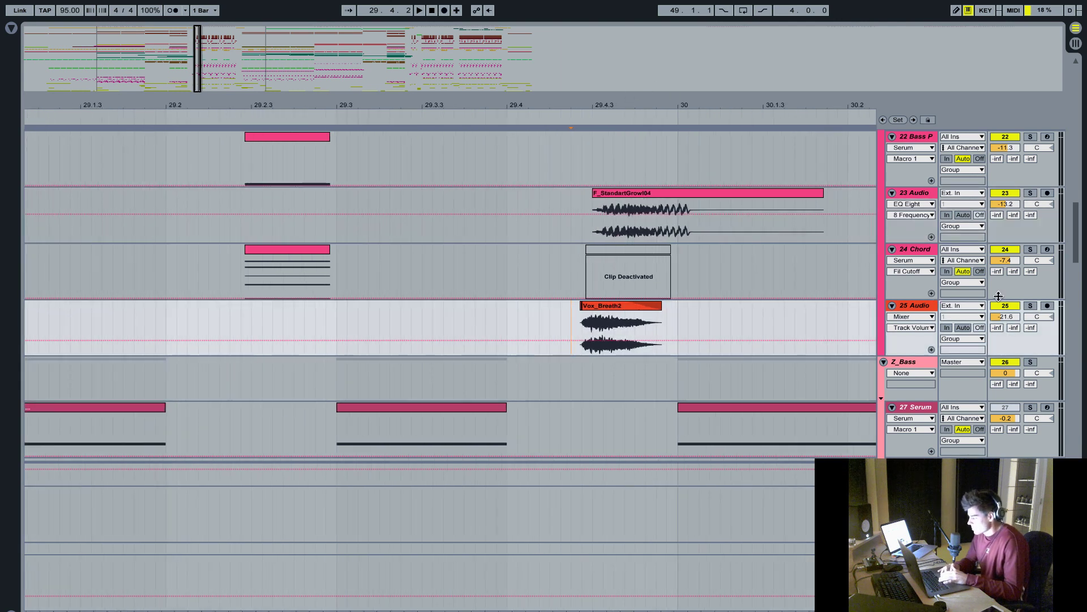
left_click(1030, 306)
key("space")
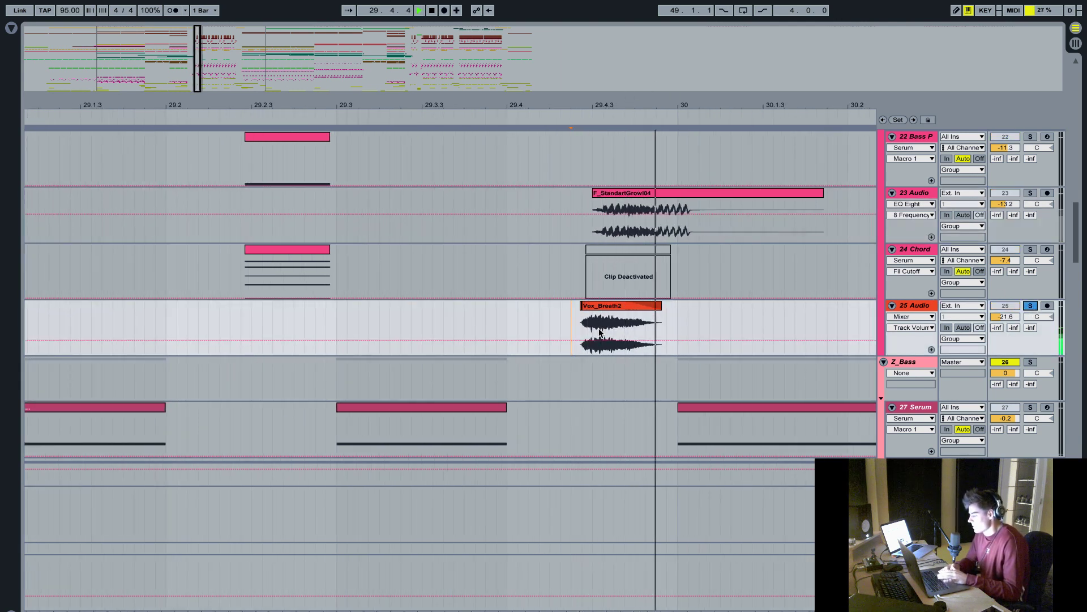
key("space")
- Show track 25 Audio's EQ Eight device and replay the Vox_Breath2 clip through it
double_click(913, 304)
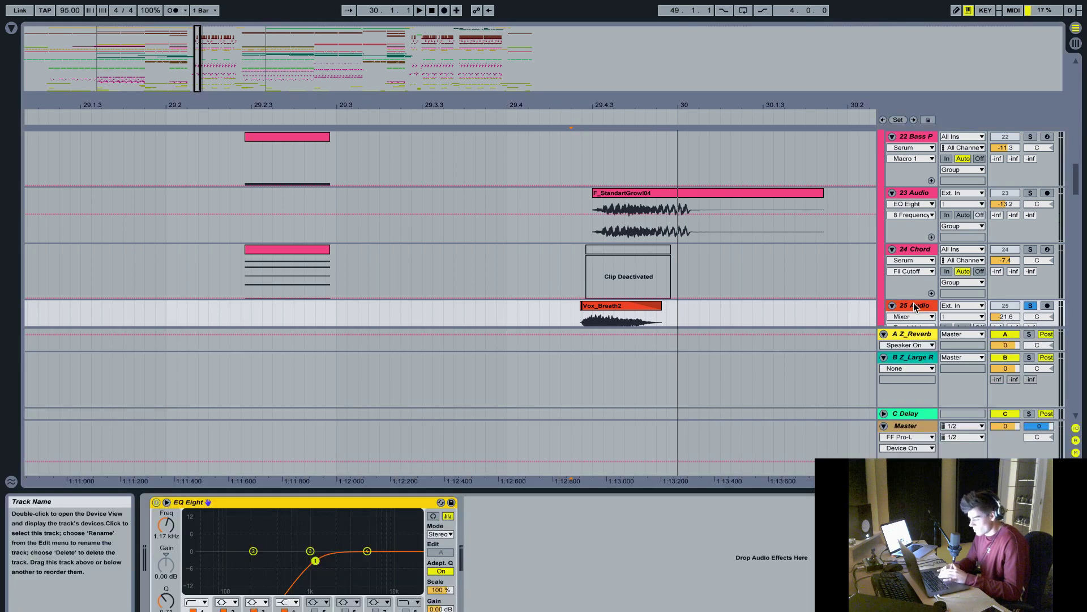
scroll(647, 280, "down", 2)
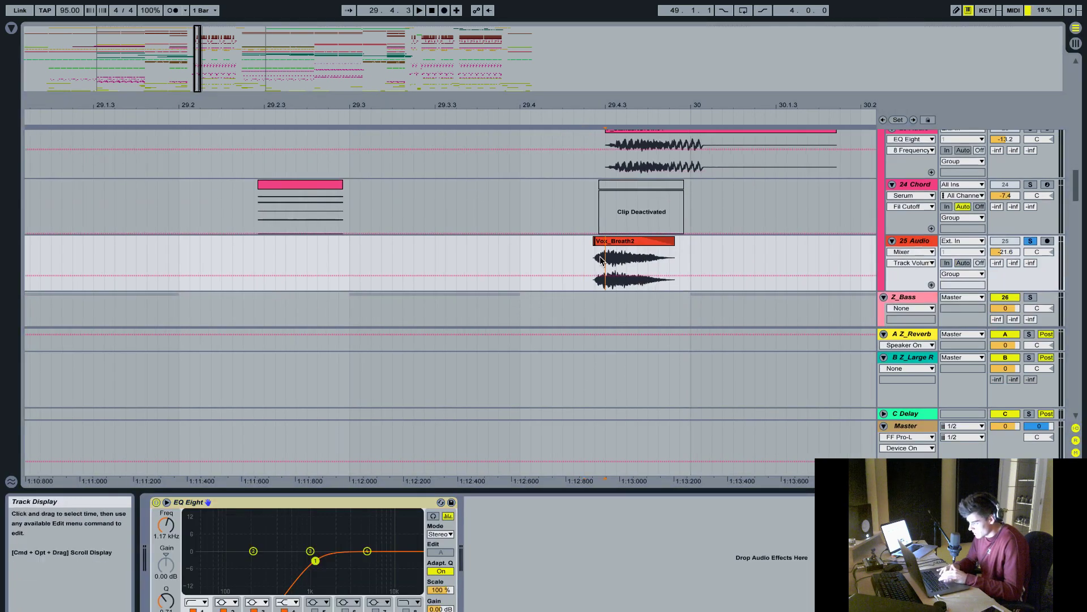
key("space")
scroll(901, 215, "up", 2)
scroll(900, 215, "up", 3)
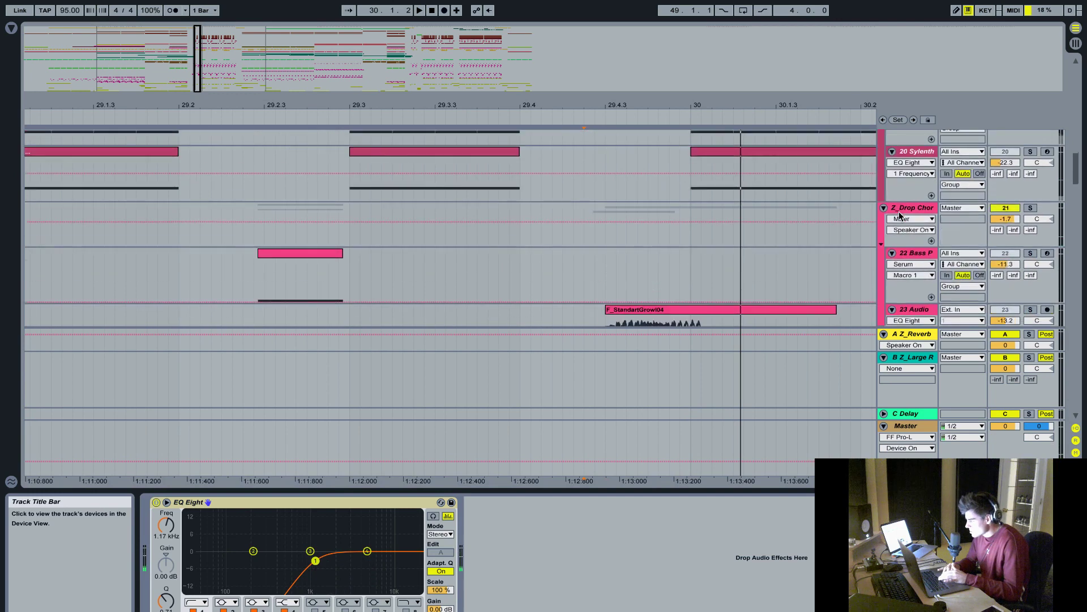
- Show the Z_Drop Chor group's devices, toggle its Redux off and on during playback for comparison, and hide the device view
left_click(912, 249)
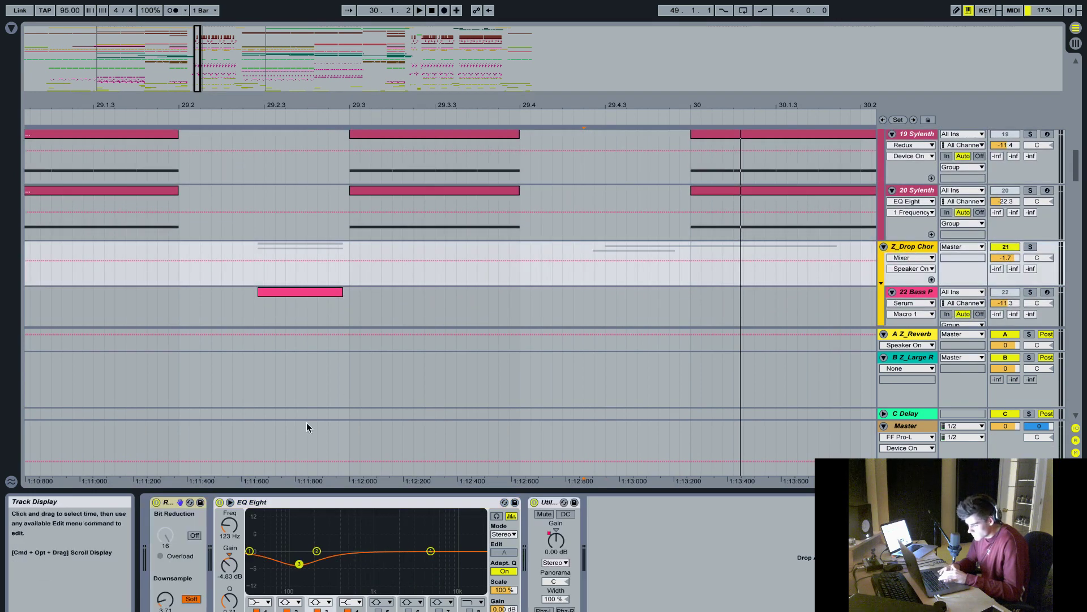
left_click(157, 503)
key("space")
left_click(156, 503)
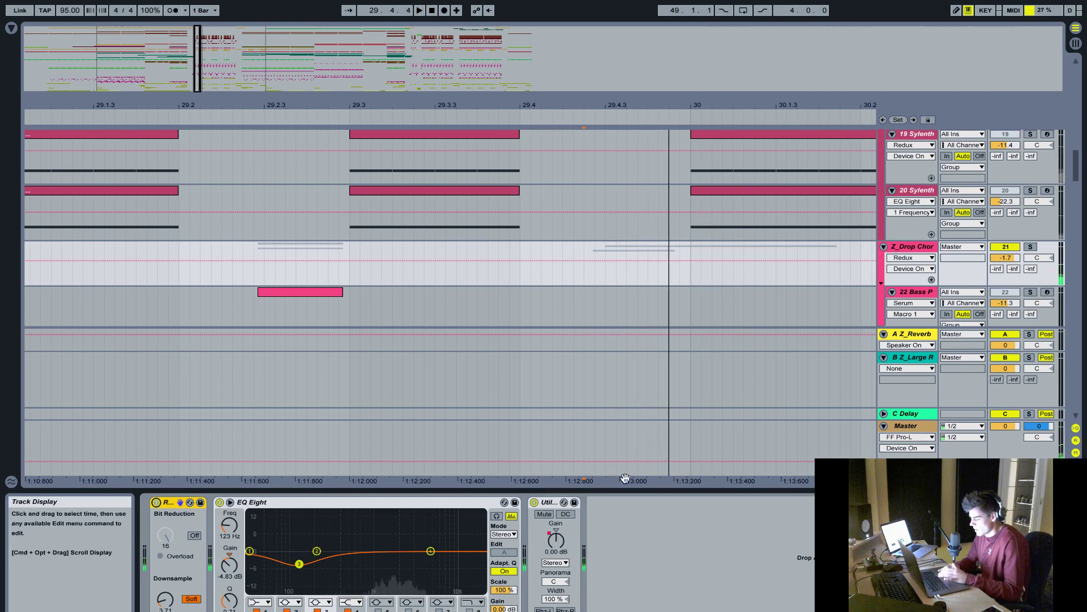
key("super+alt+l")
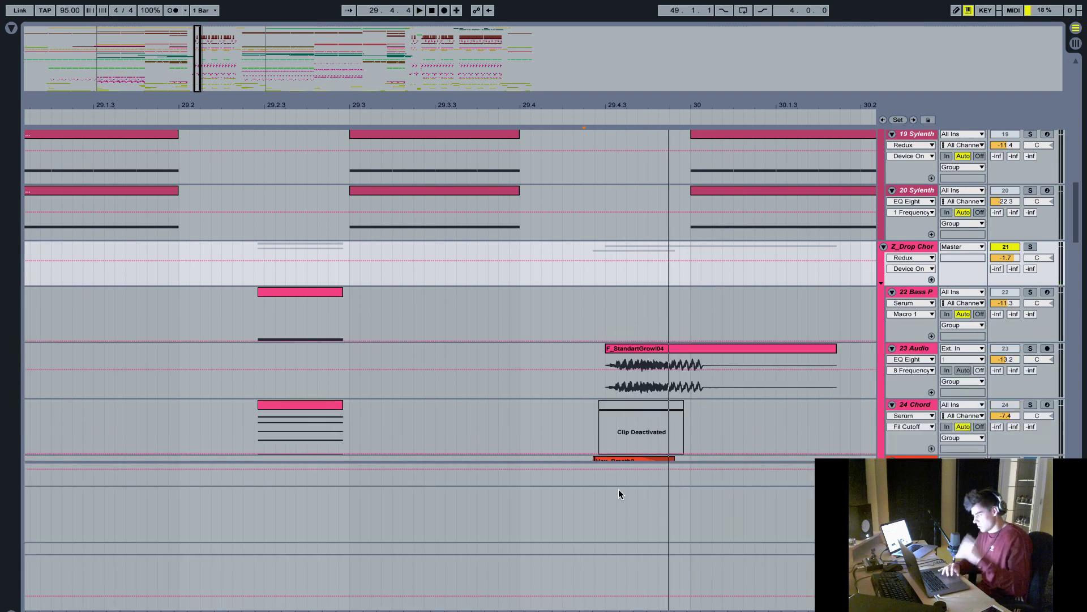
- Solo the whole Z_Drop Chor group, zoom out the arrangement, and set the start position to bar 29
scroll(618, 489, "down", 3)
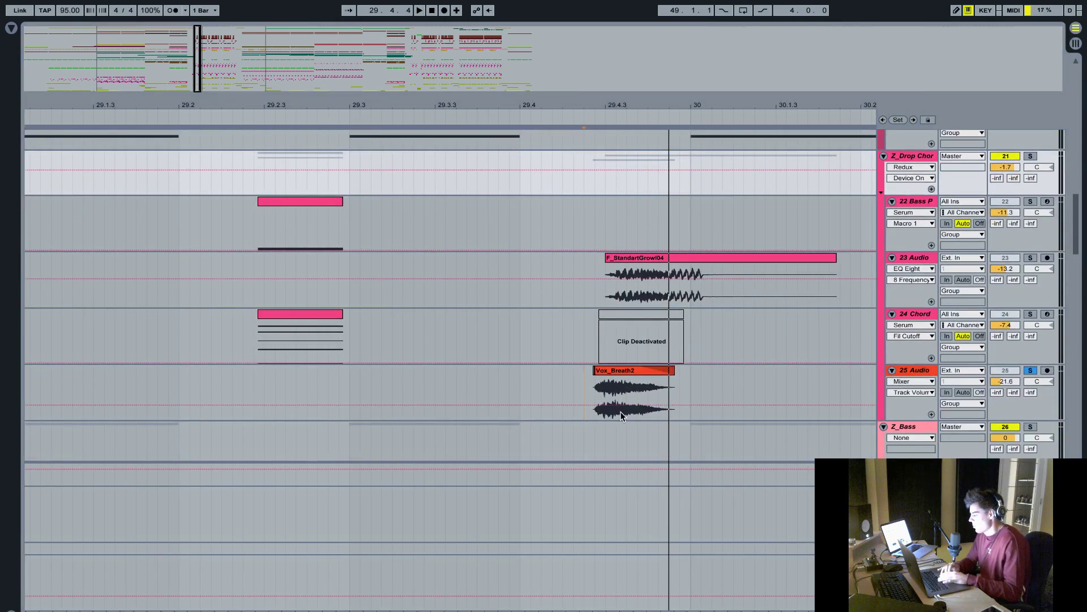
left_click(1034, 157)
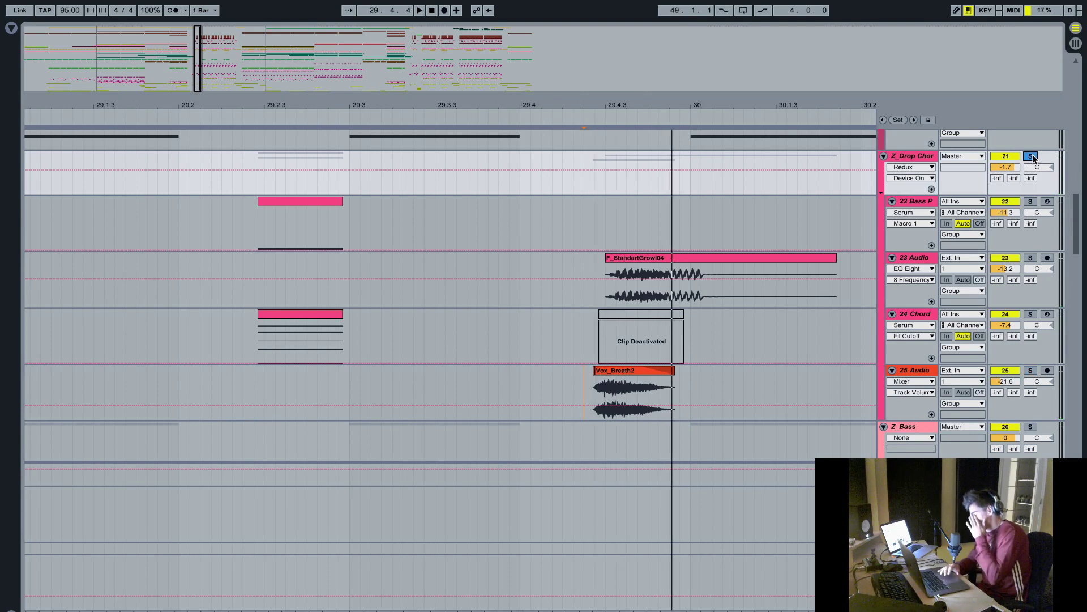
left_click_drag(723, 103, 835, 85)
key("space")
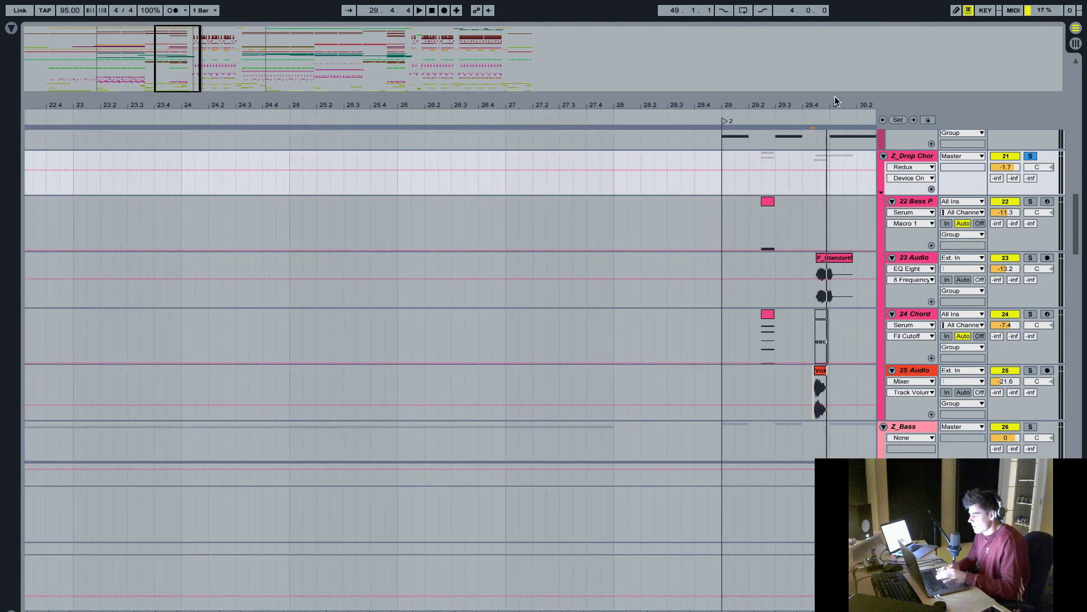
scroll(835, 96, "up", 5)
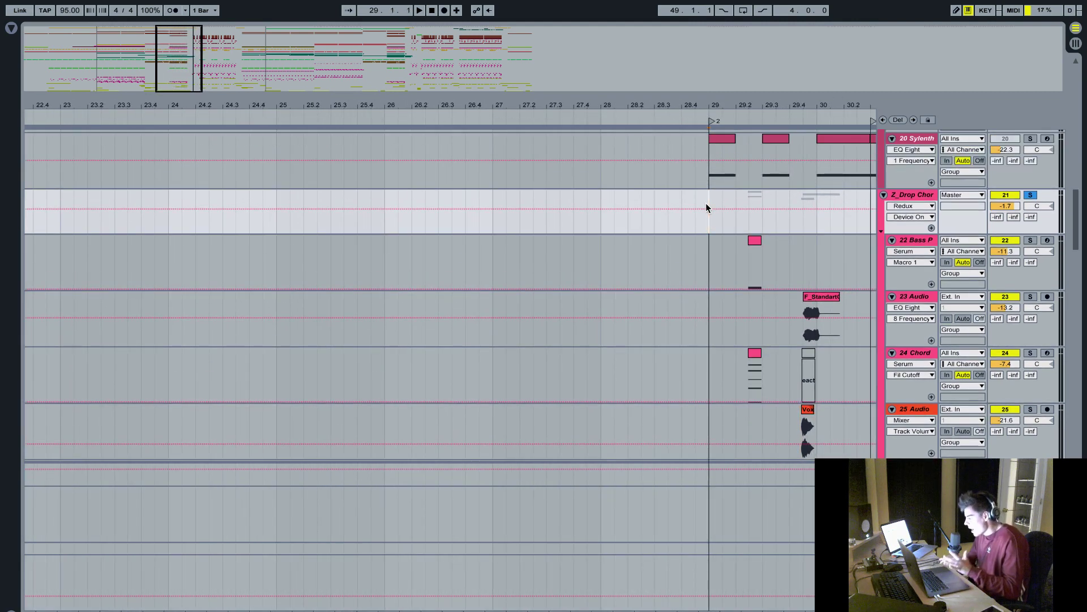
- Unsolo the Z_Drop Chor group and play the full drop from bar 29
left_click(1030, 195)
scroll(811, 216, "right", 3)
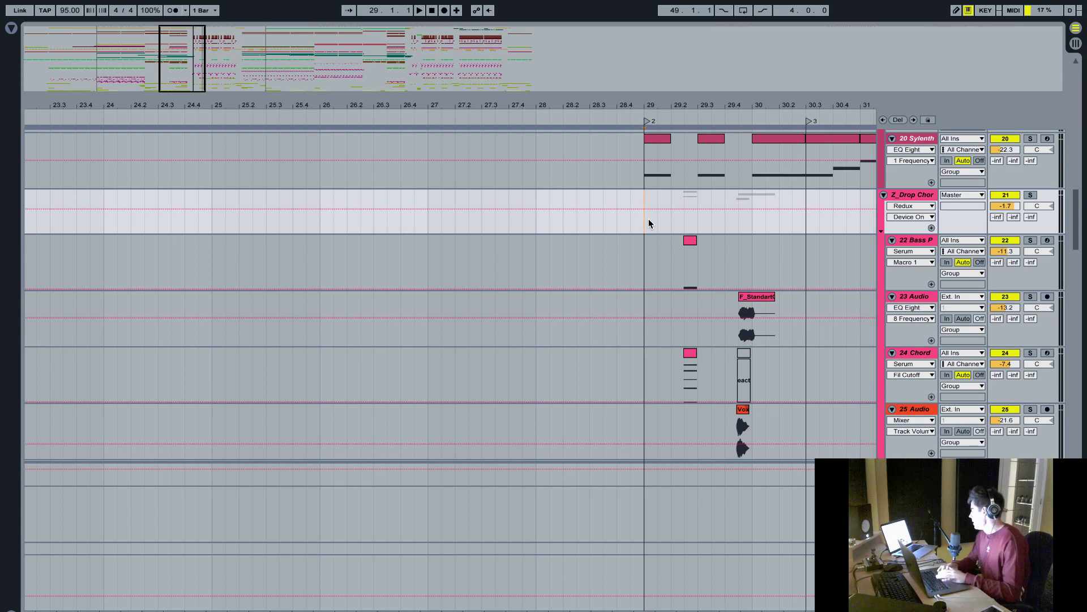
scroll(649, 223, "right", 1)
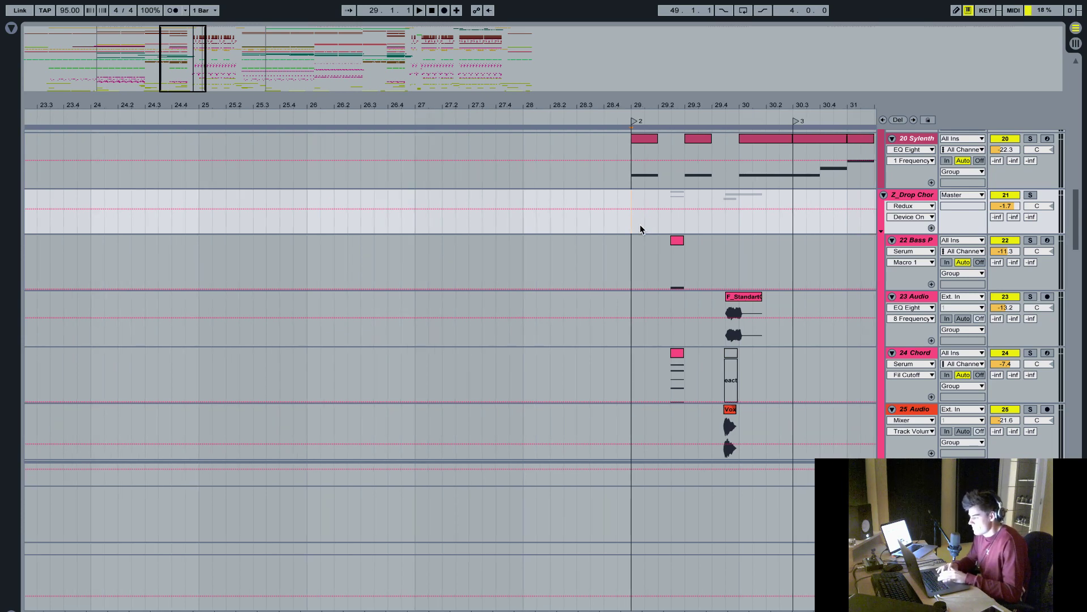
key("space")
scroll(810, 274, "down", 1)
scroll(810, 275, "right", 2)
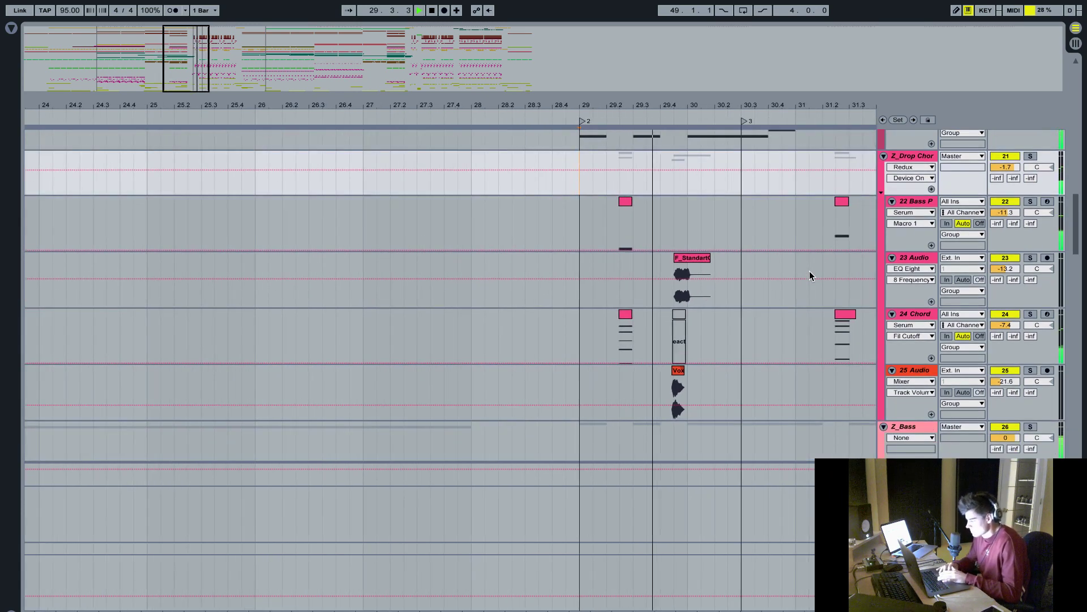
- Follow the drop's playback through the bass, ambience, guitar and humming tracks, then stop it
scroll(810, 276, "down", 5)
scroll(810, 276, "right", 2)
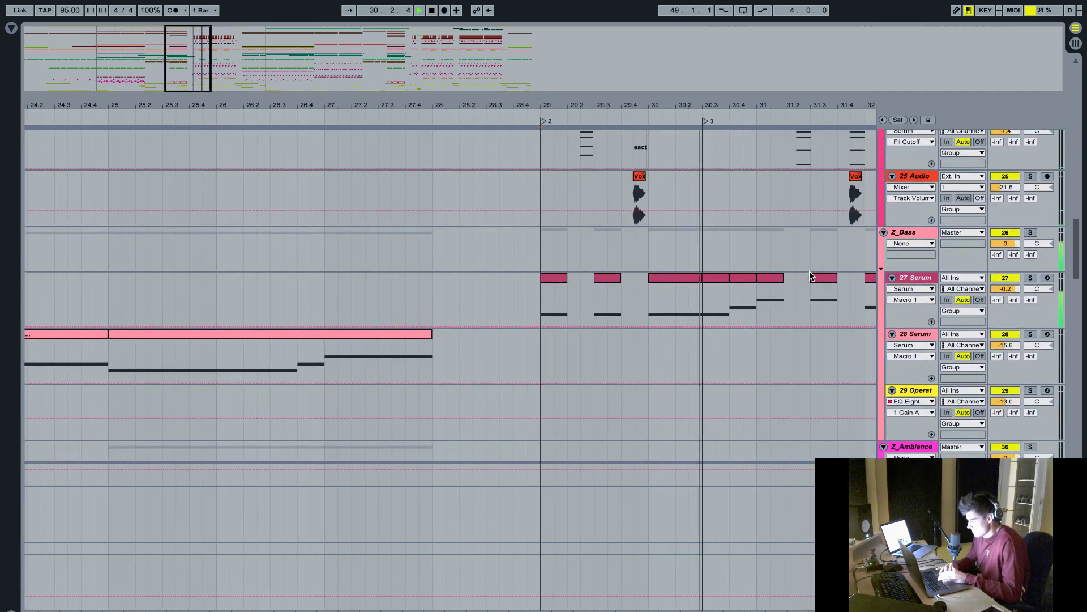
scroll(809, 276, "down", 3)
scroll(810, 276, "right", 2)
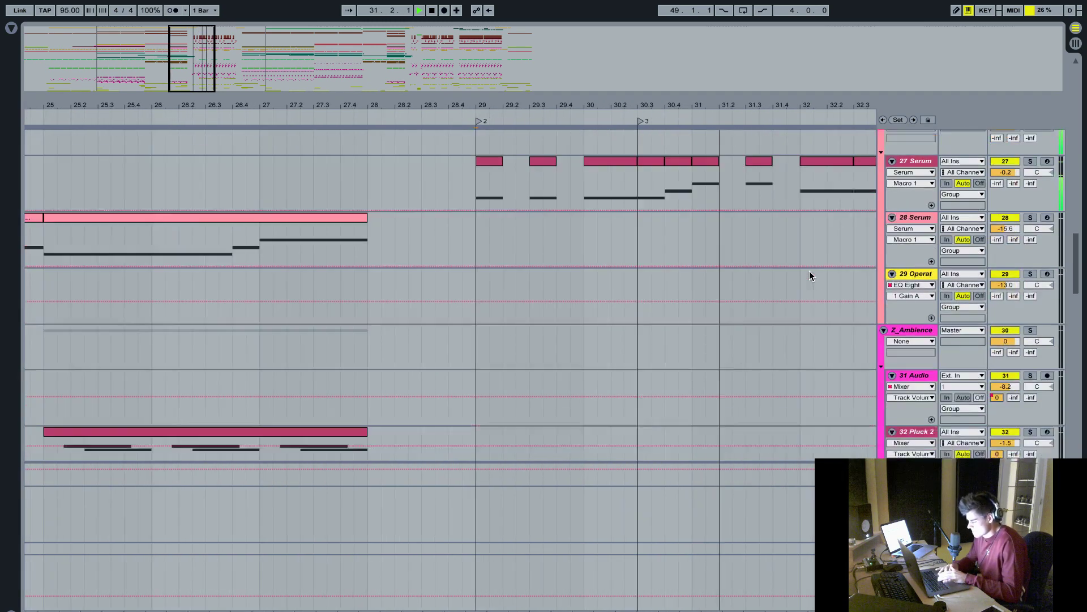
scroll(810, 276, "down", 8)
scroll(810, 276, "right", 1)
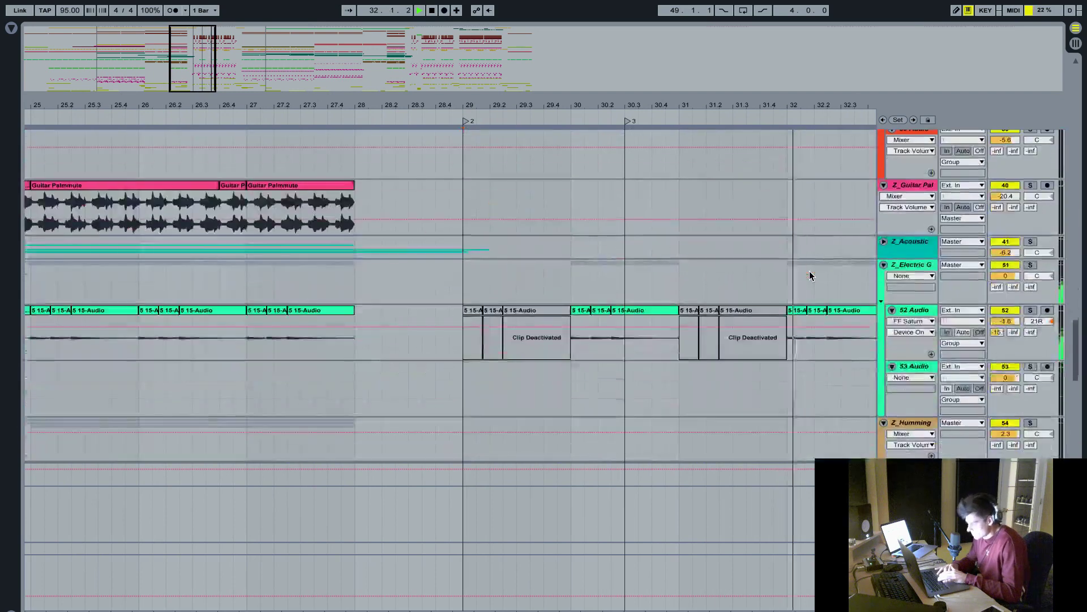
scroll(809, 276, "down", 4)
scroll(809, 276, "up", 1)
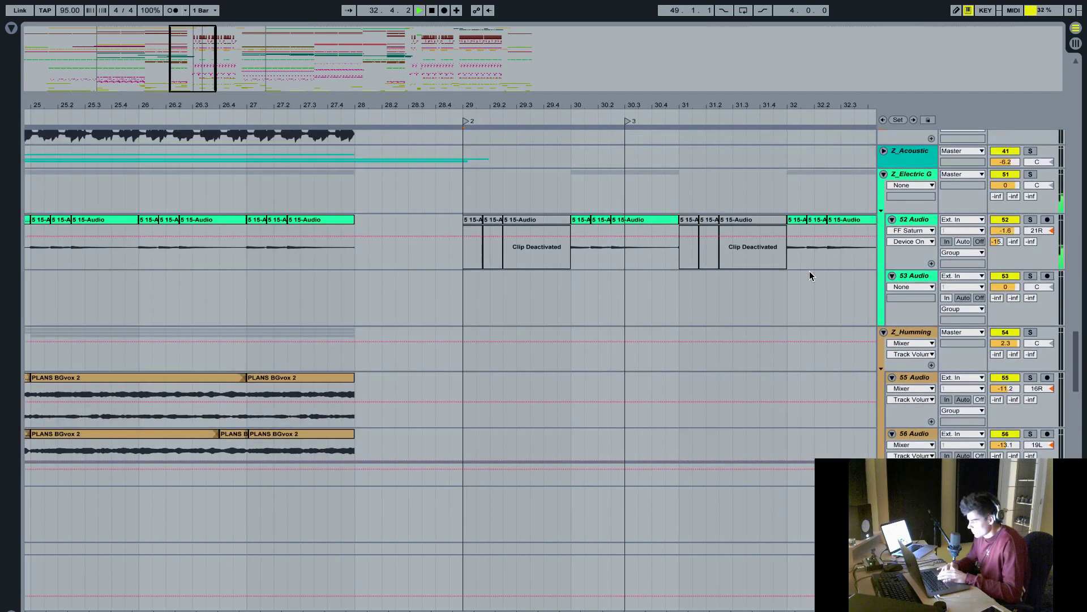
key("space")
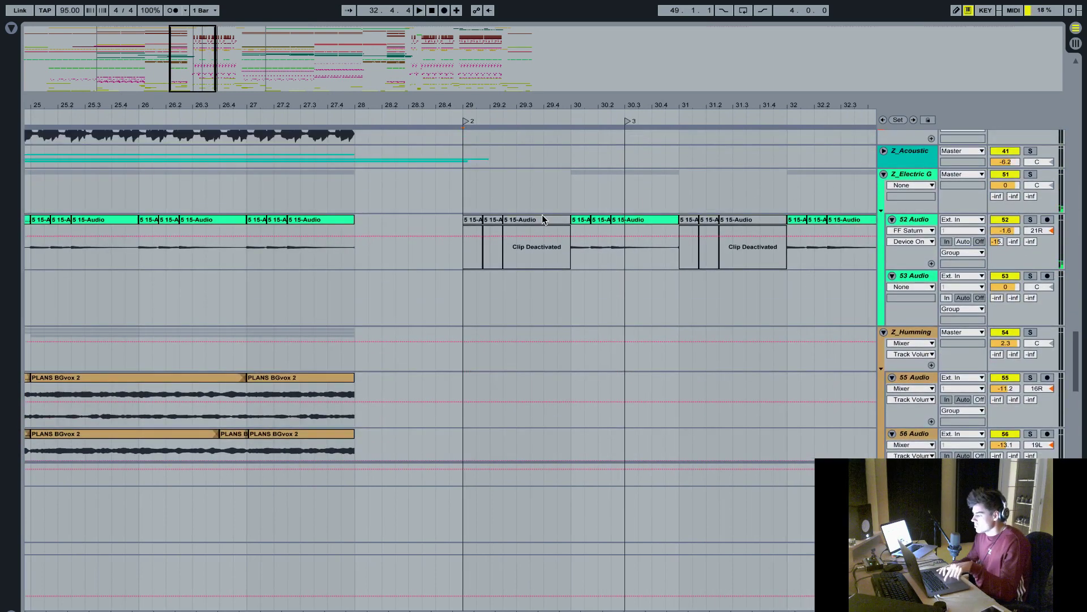
- Solo track 52 Audio in the Z_Electric G group and play its guitar clips from bar 30
left_click(558, 209)
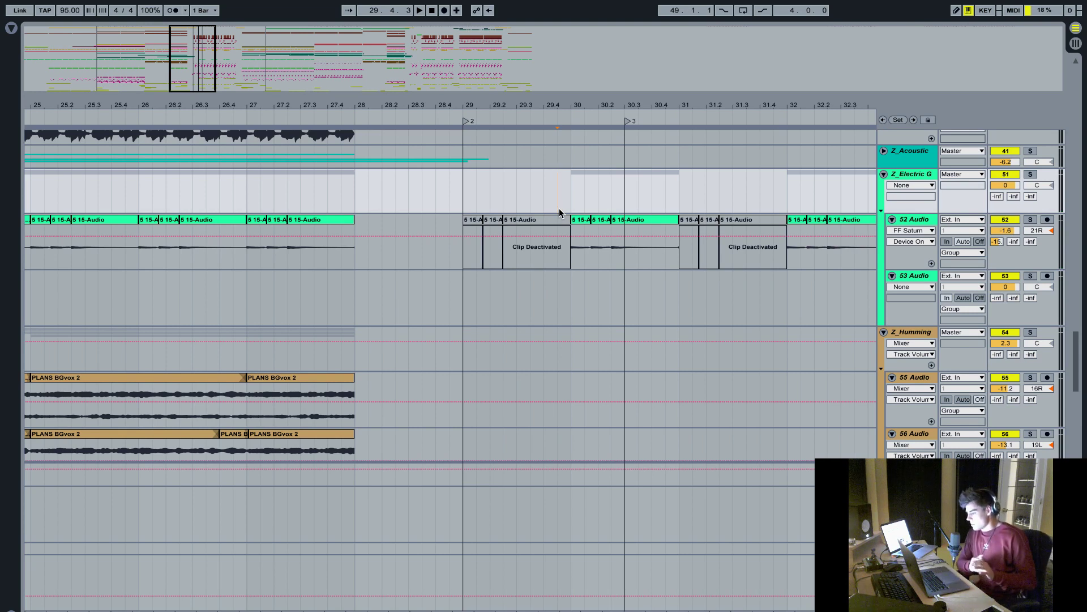
left_click(575, 249)
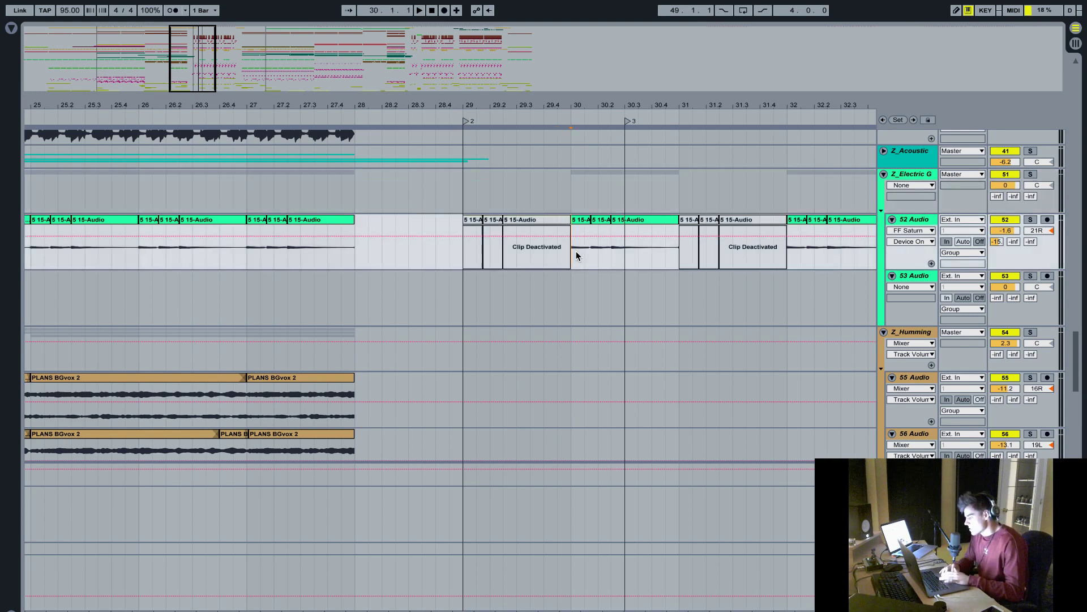
left_click(1030, 220)
key("space")
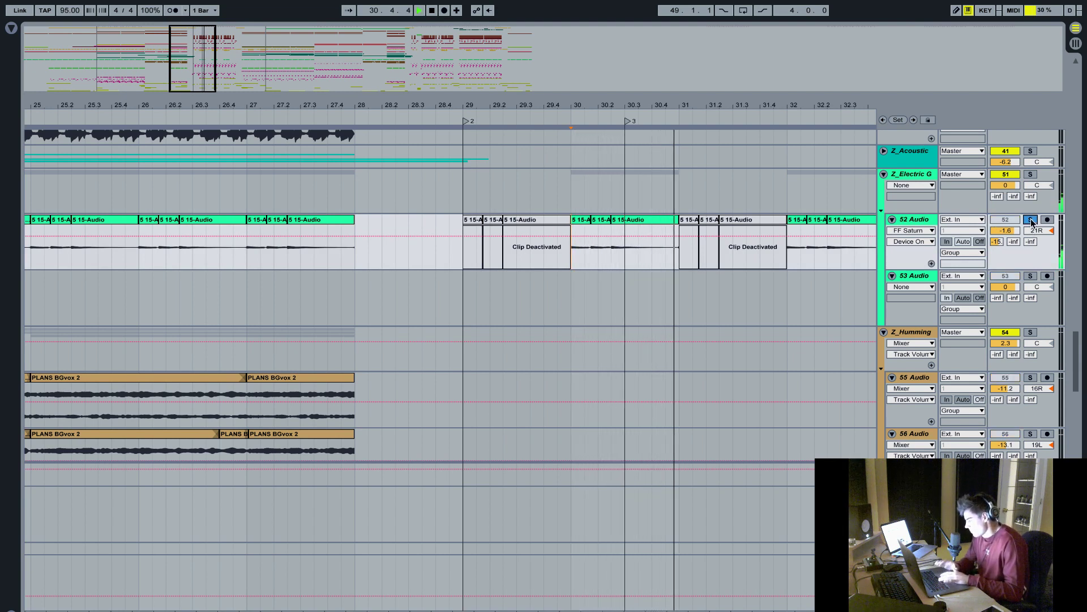
scroll(774, 248, "right", 2)
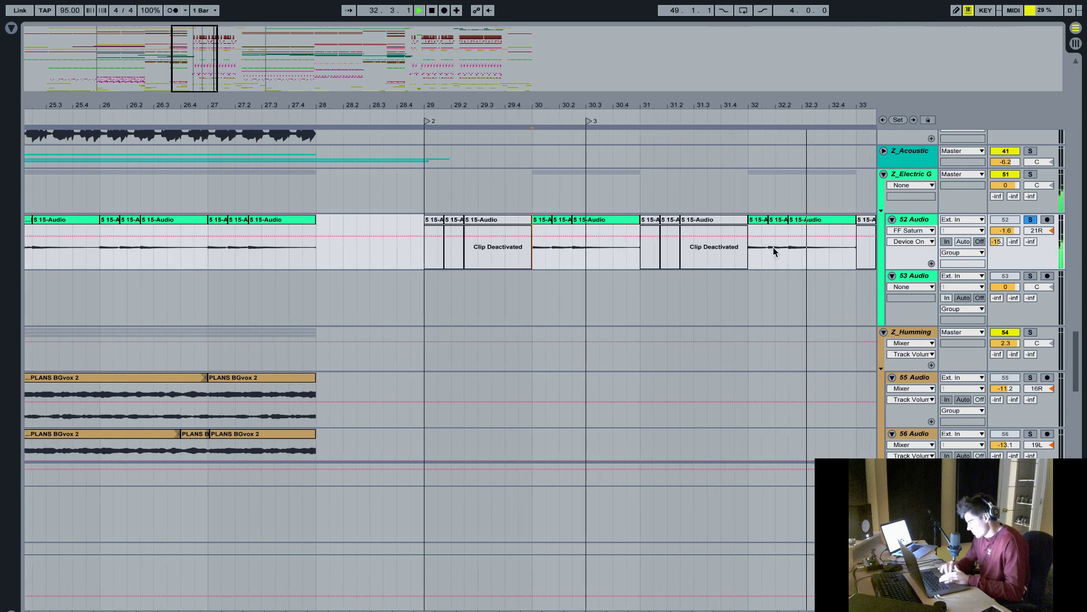
scroll(773, 251, "right", 3)
key("space")
- Look through the tracks below the guitars, examining the Z_Drop Snar group's layers and the Z_DropKick track
scroll(773, 251, "up", 5)
scroll(774, 251, "left", 2)
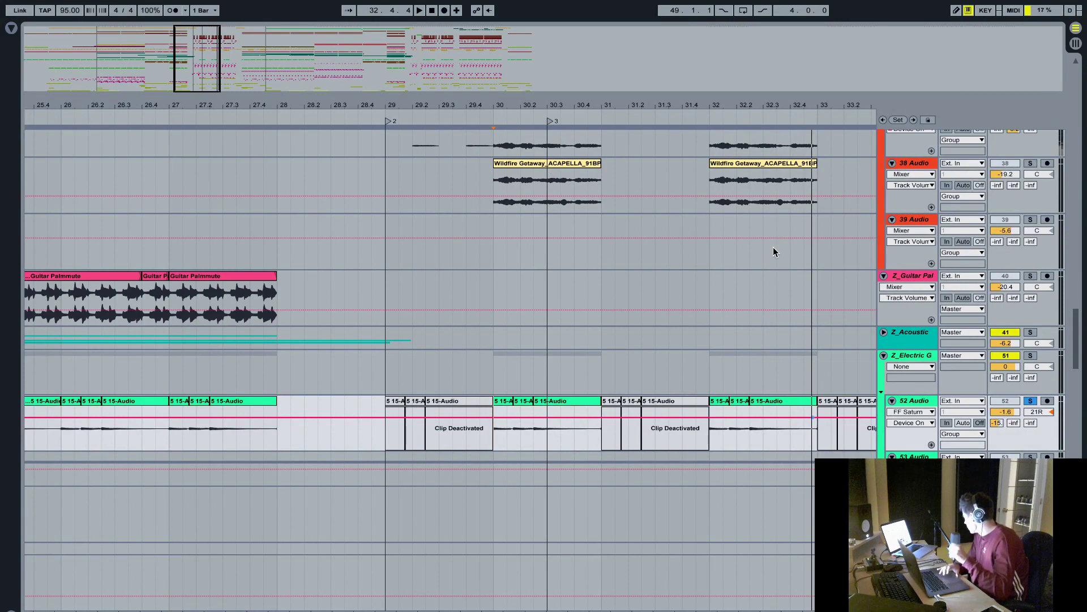
scroll(627, 264, "down", 15)
scroll(626, 263, "left", 2)
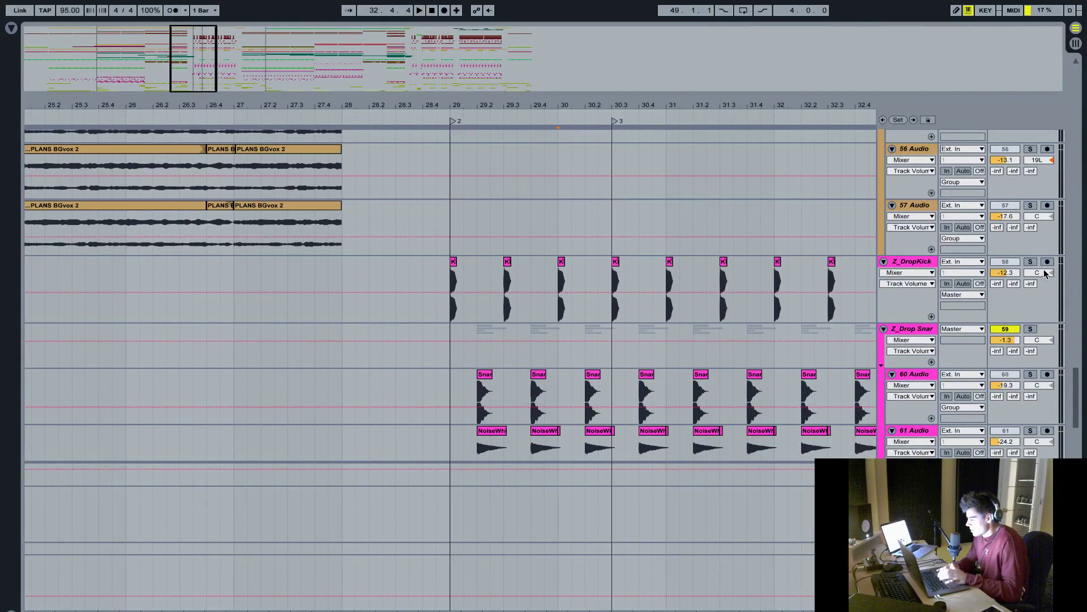
scroll(886, 351, "down", 2)
scroll(828, 372, "down", 5)
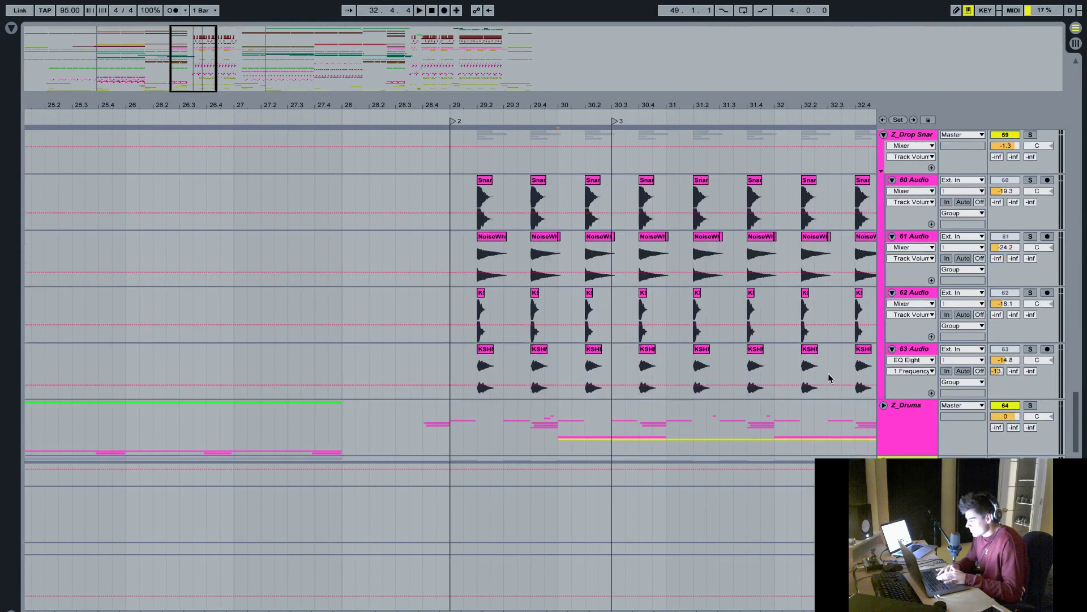
scroll(906, 283, "up", 3)
left_click(913, 265)
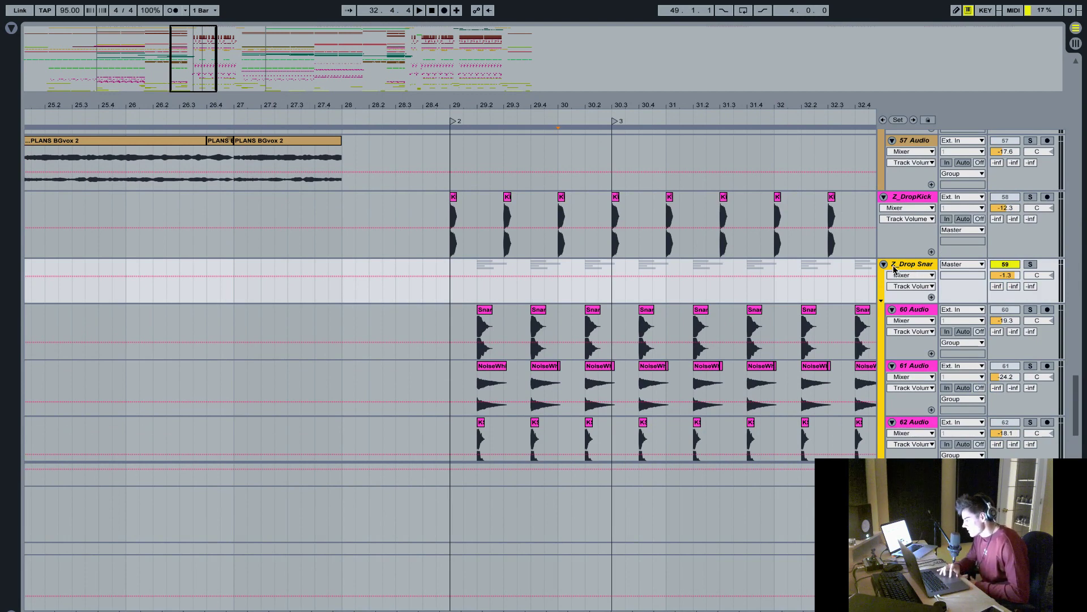
left_click(902, 201)
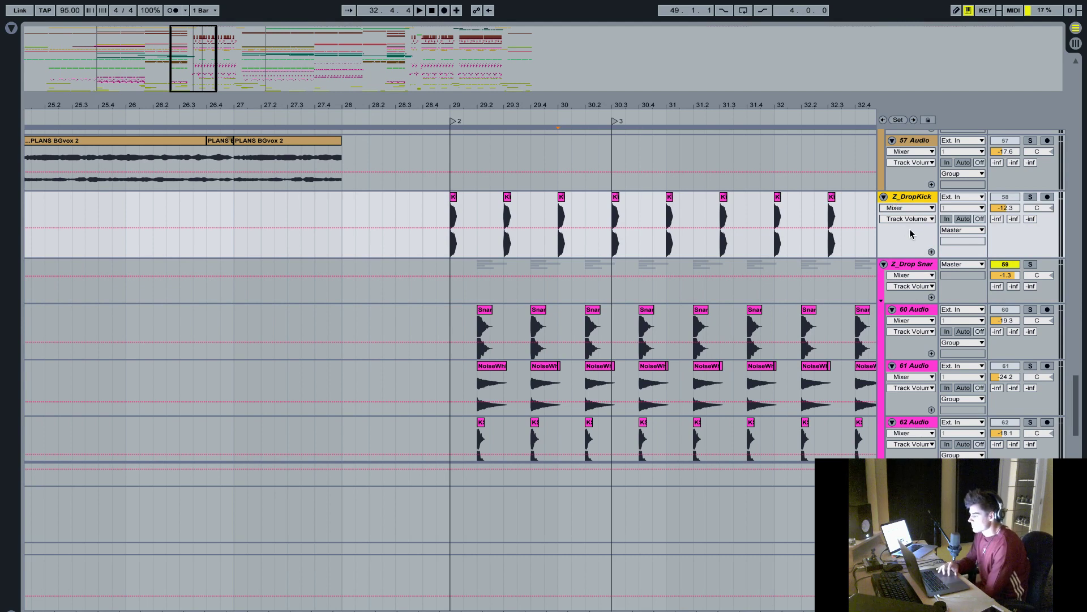
- Fold the Z_Drop Snar group, the Z_DropKick track and the Z_FX group
left_click(909, 268)
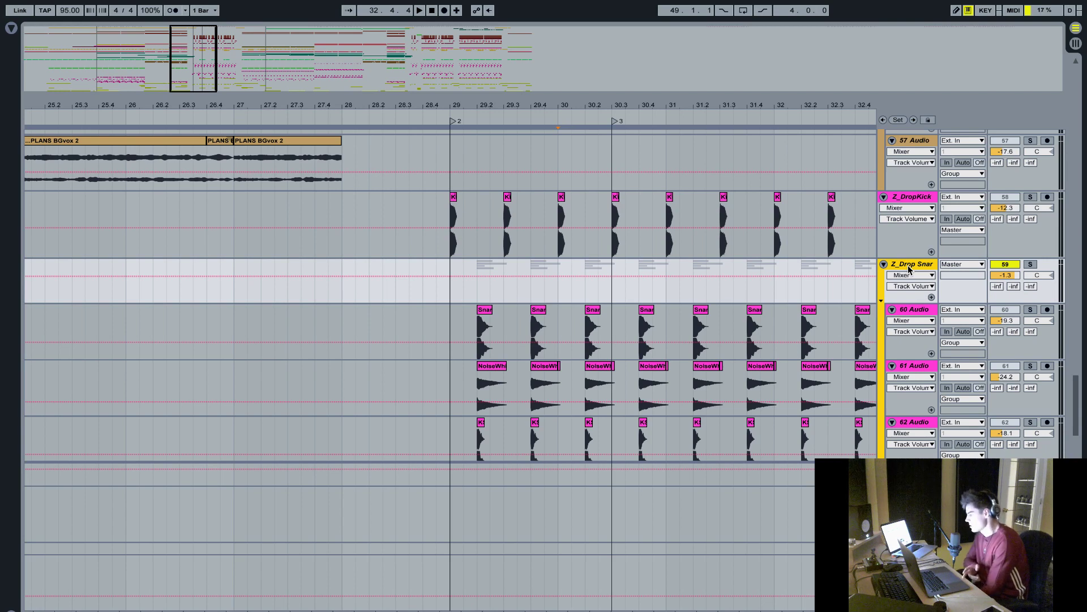
key("Left")
key("Up")
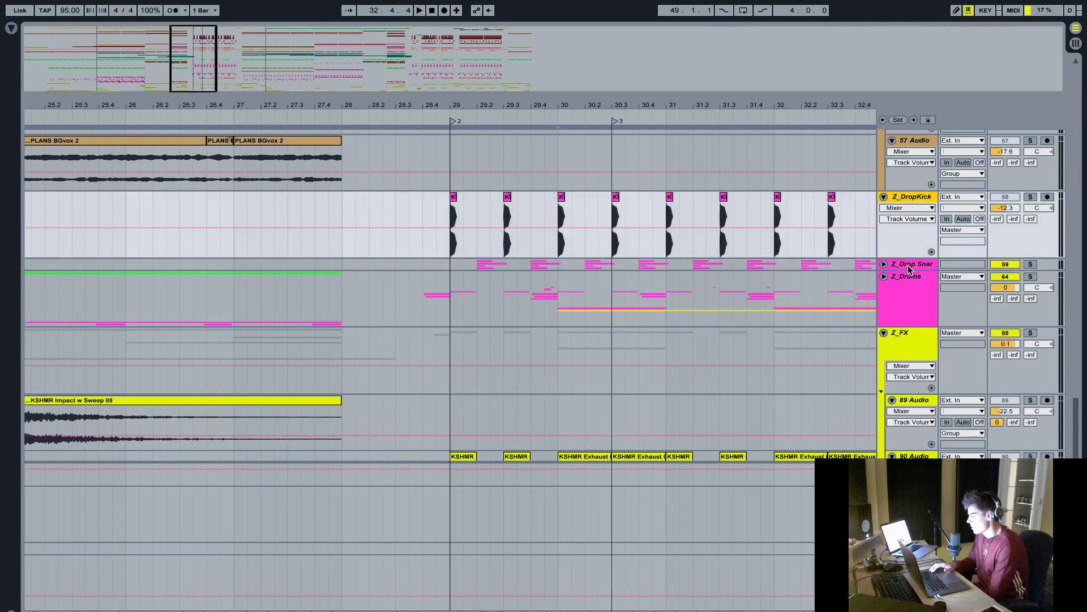
key("Left")
key("Down")
key("Down")
key("Down")
key("Left")
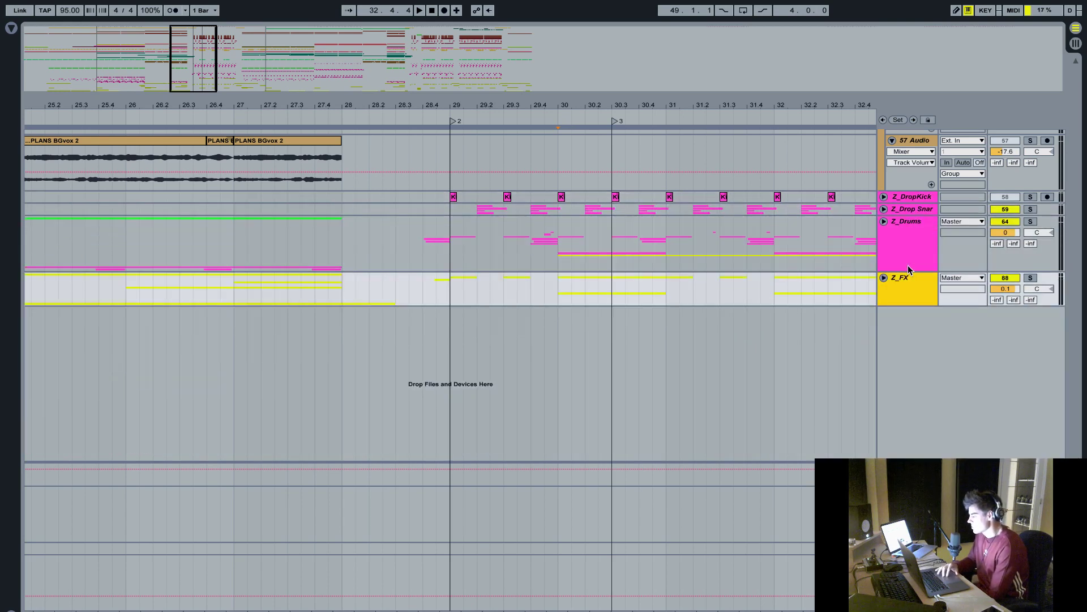
- Show the Rendered Track choices in the audio export settings and leave without exporting
scroll(909, 265, "up", 3)
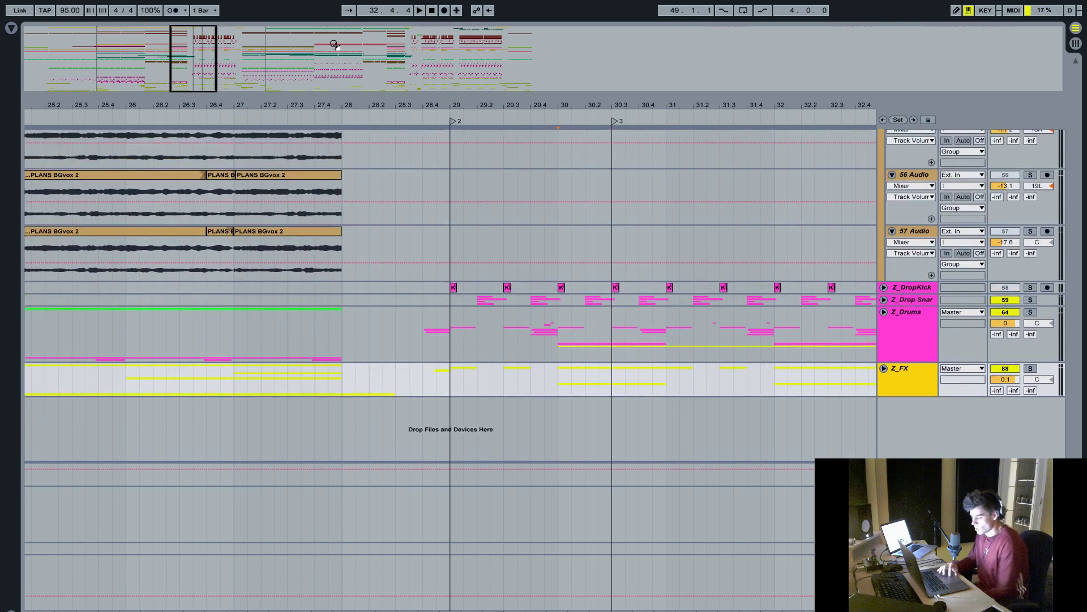
key("ctrl+shift+r")
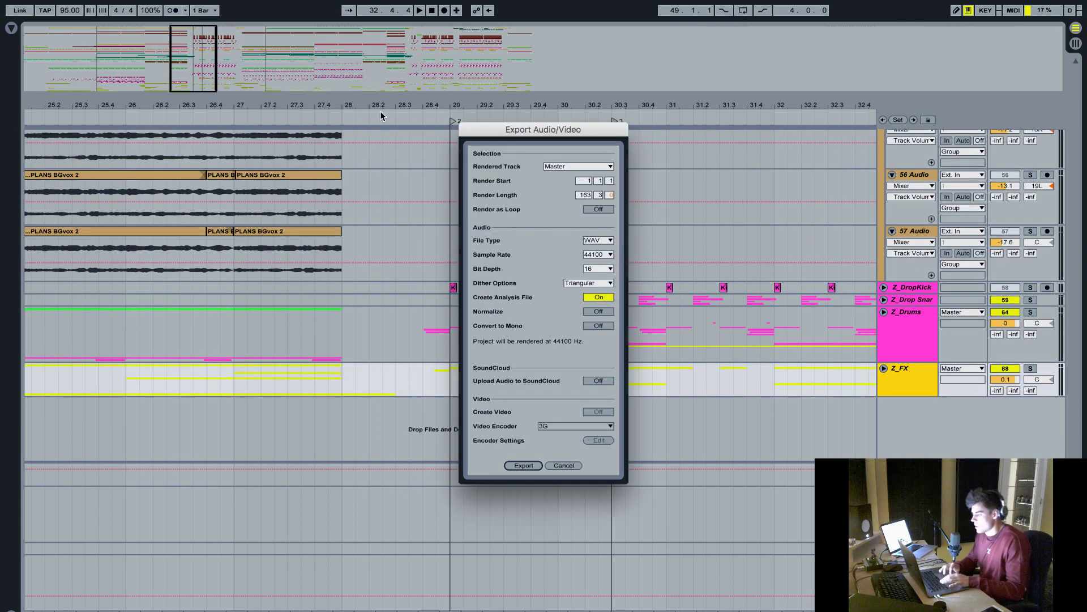
left_click(581, 166)
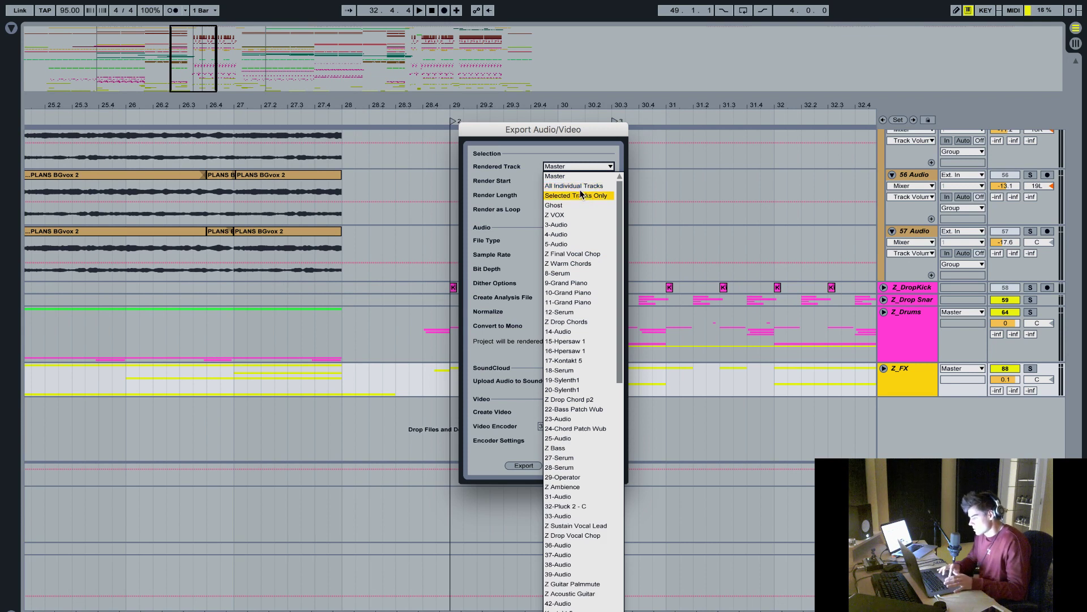
left_click(563, 152)
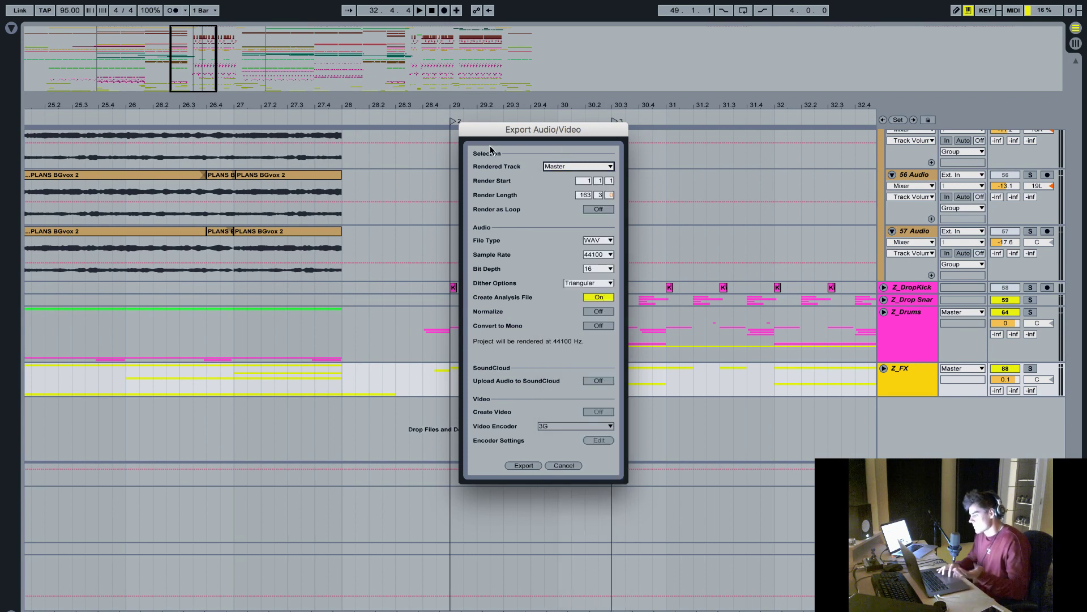
left_click(564, 466)
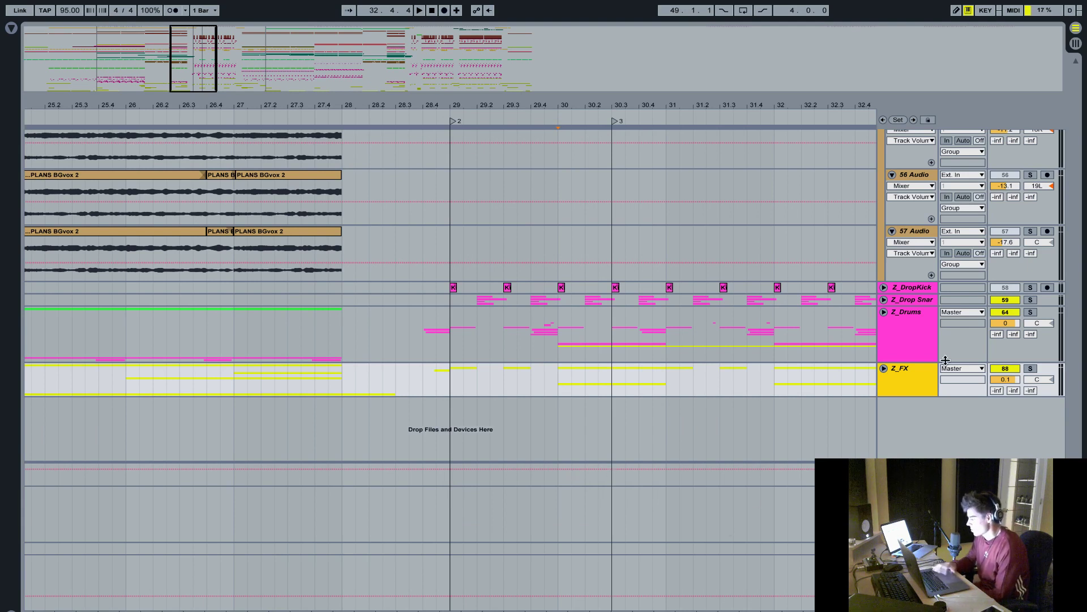
- Unfold the Z_FX group, look through its audio tracks, and fold it again
double_click(924, 374)
scroll(924, 374, "down", 11)
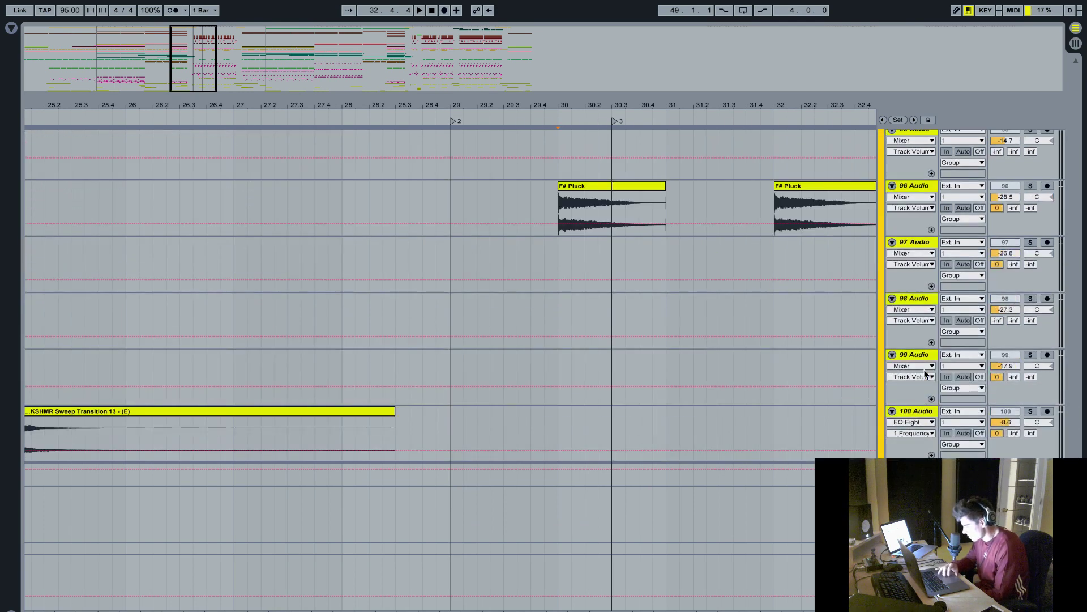
scroll(924, 373, "up", 10)
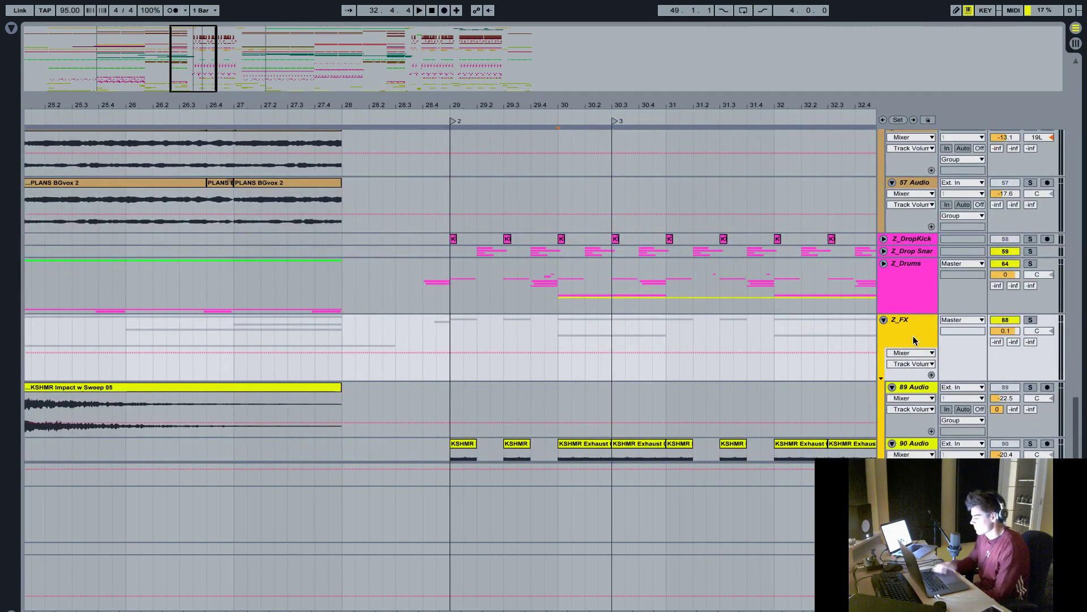
double_click(913, 337)
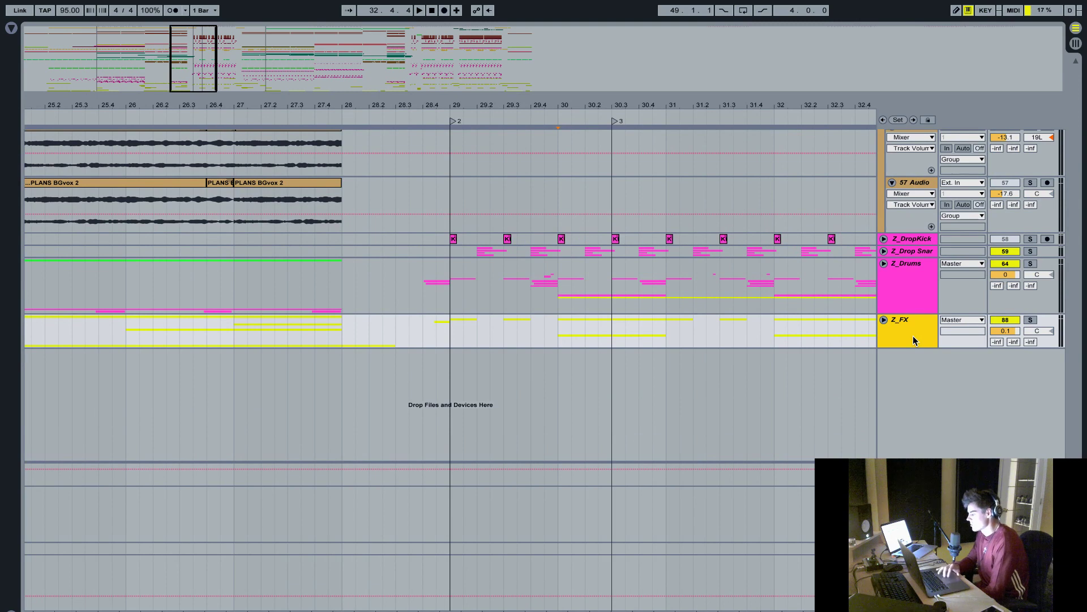
- Select the Z_Drums group, then select and fold the Z_Humming group
scroll(913, 336, "up", 2)
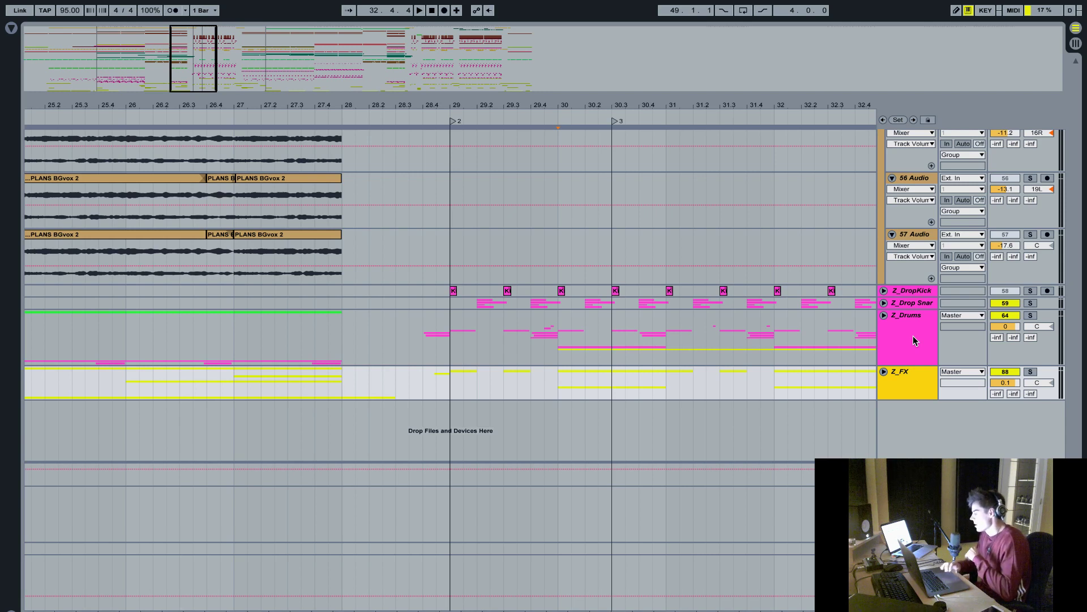
left_click(913, 335)
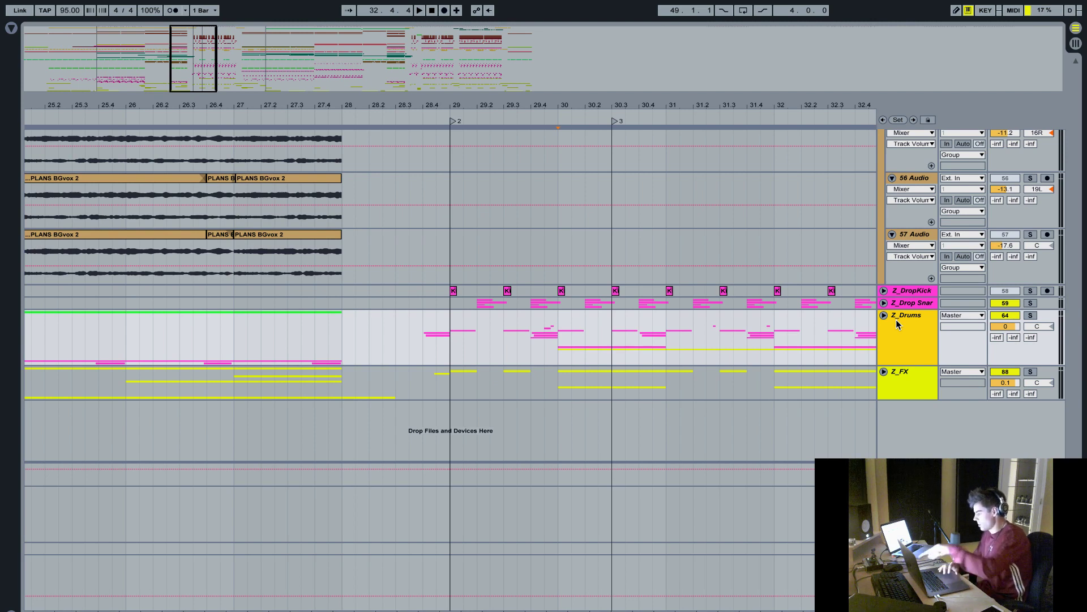
scroll(896, 320, "up", 5)
left_click(908, 219)
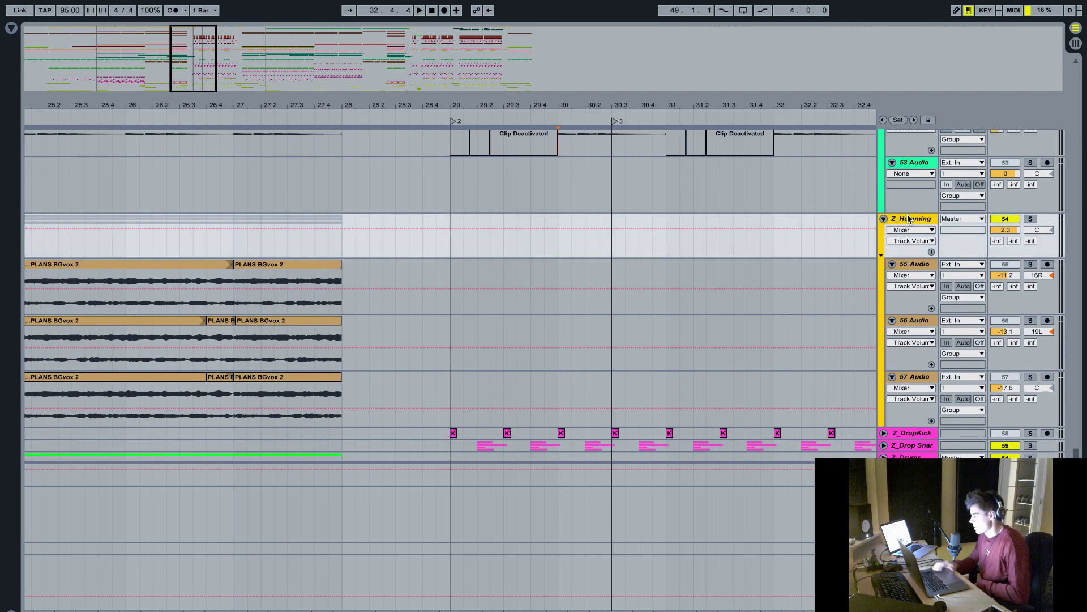
key("Left")
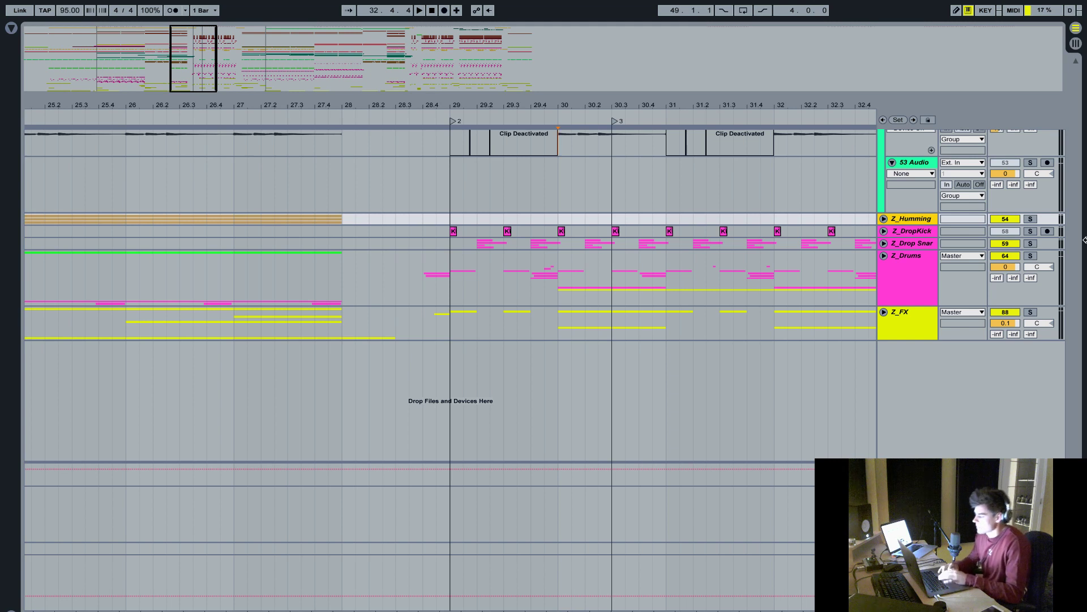
- Unfold and solo the Z_DropKick track, zoom in at bar 29, and play its first kick clip
left_click_drag(466, 89, 465, 102)
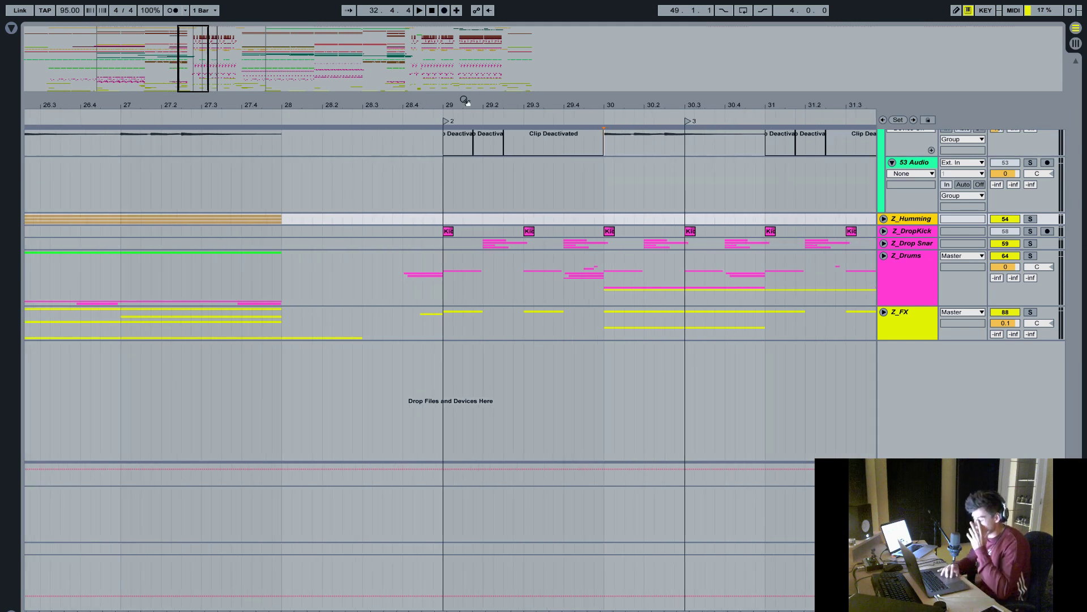
double_click(896, 231)
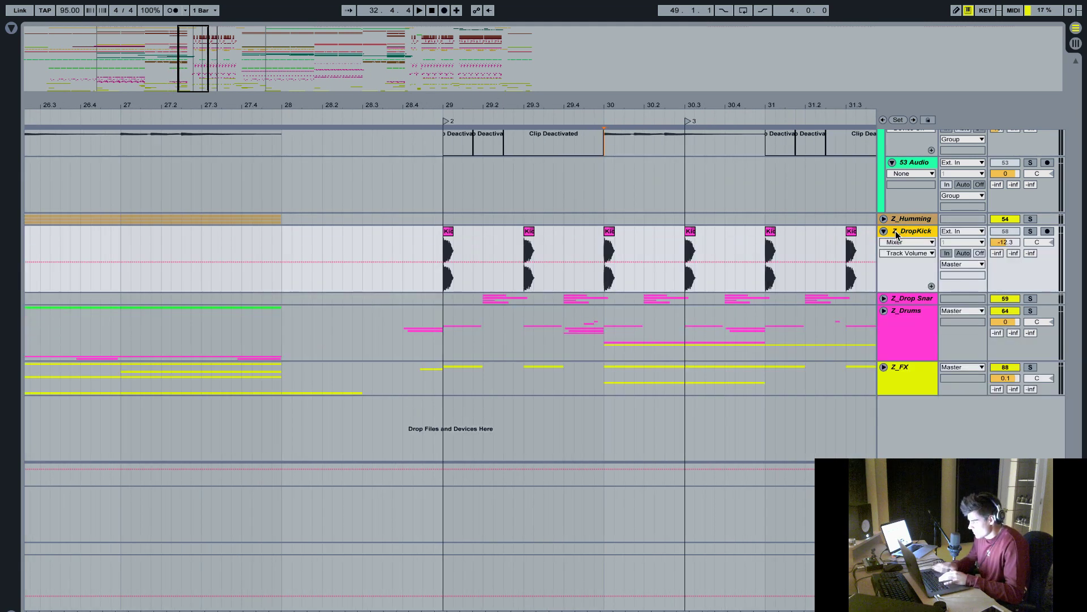
left_click_drag(448, 105, 452, 258)
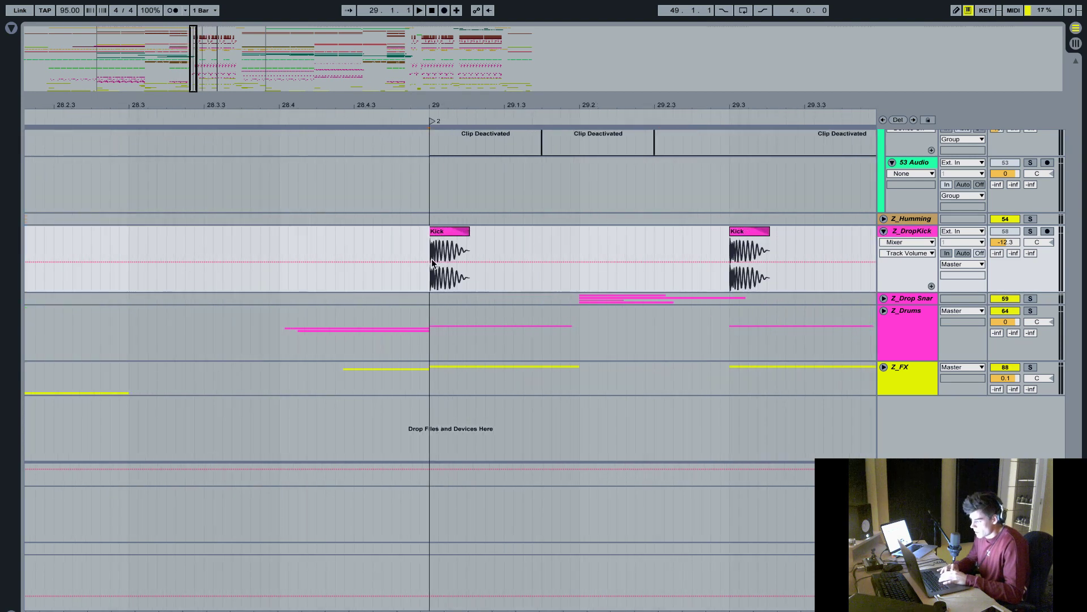
left_click(1030, 231)
key("space")
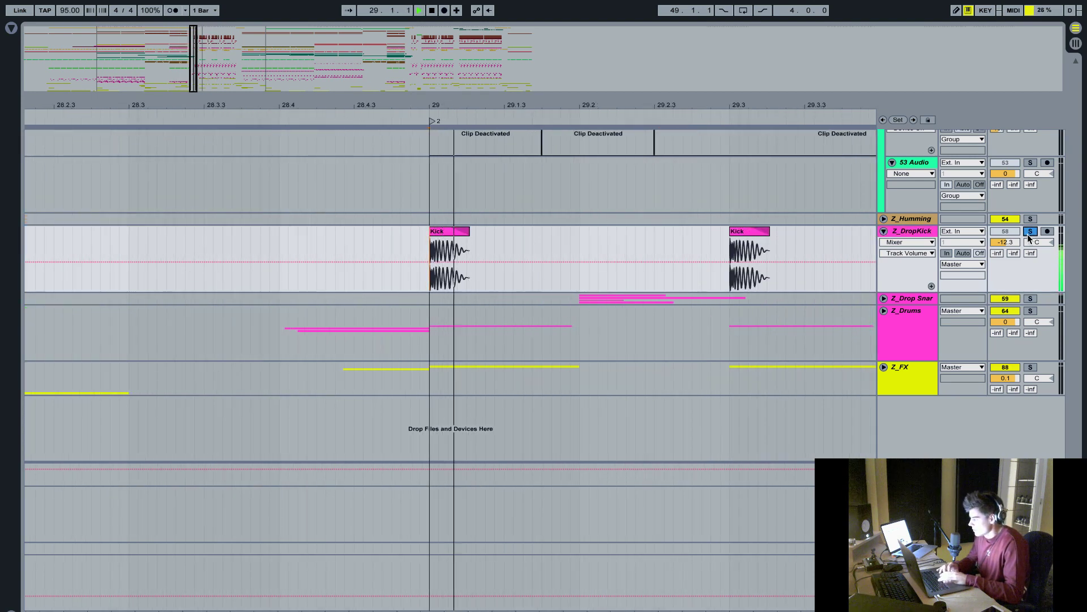
key("space")
- Unfold the Z_Drums group, select the first clip of track 65 at bar 5, view its BazzISM2 and EQ Eight devices, and hide them
left_click_drag(504, 104, 606, 105)
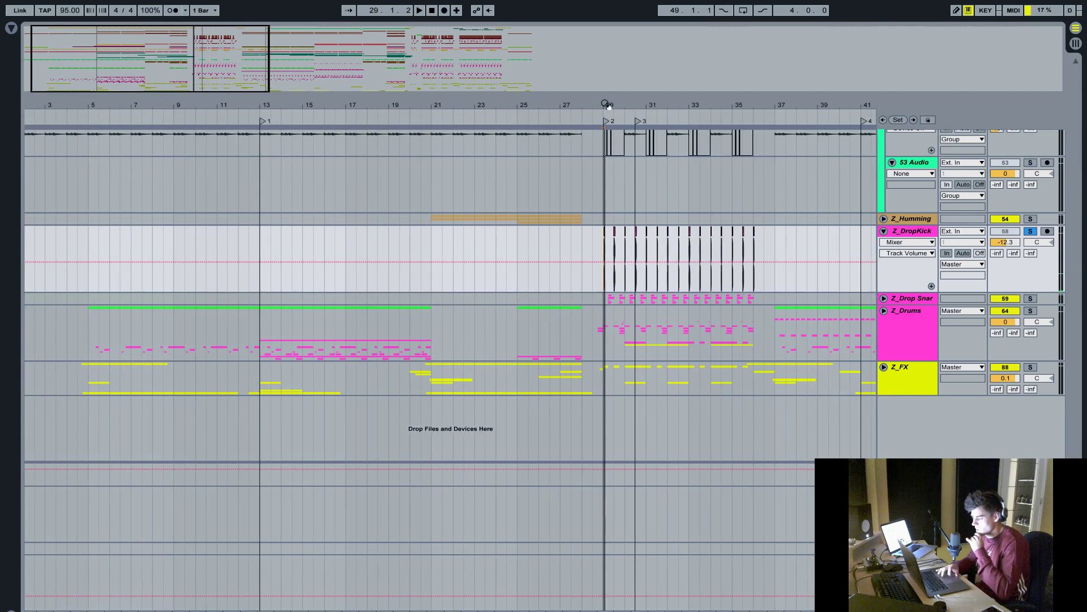
left_click(884, 311)
left_click(113, 374)
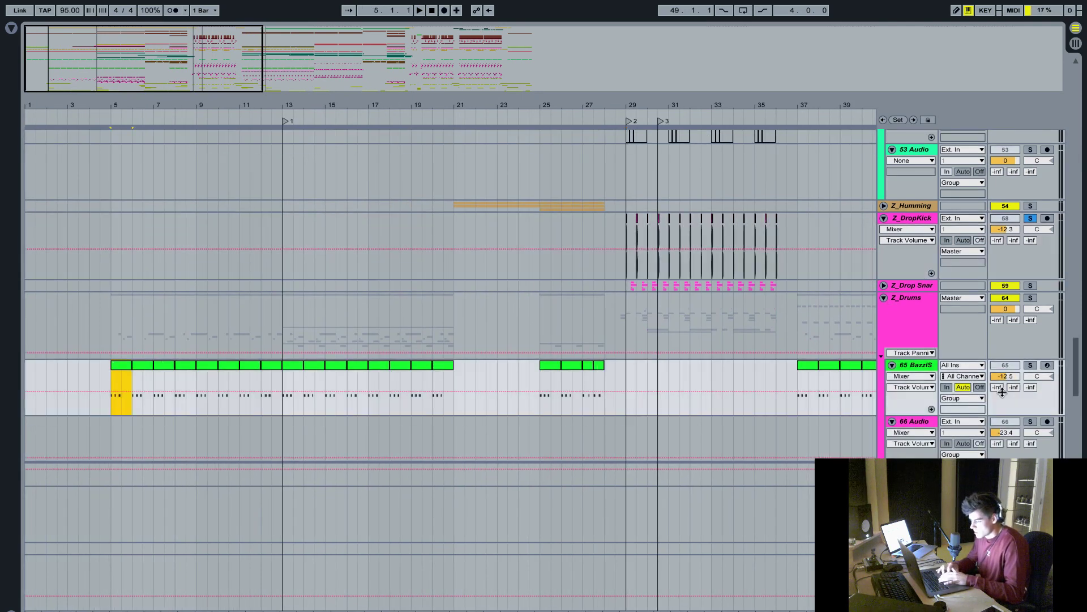
double_click(914, 367)
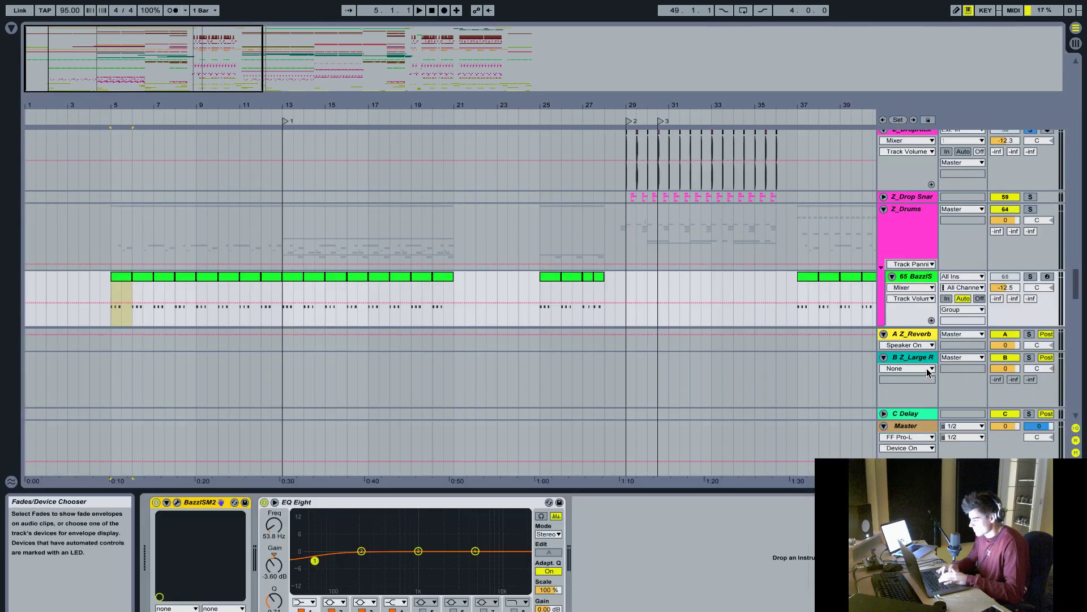
left_click(177, 503)
left_click(235, 114)
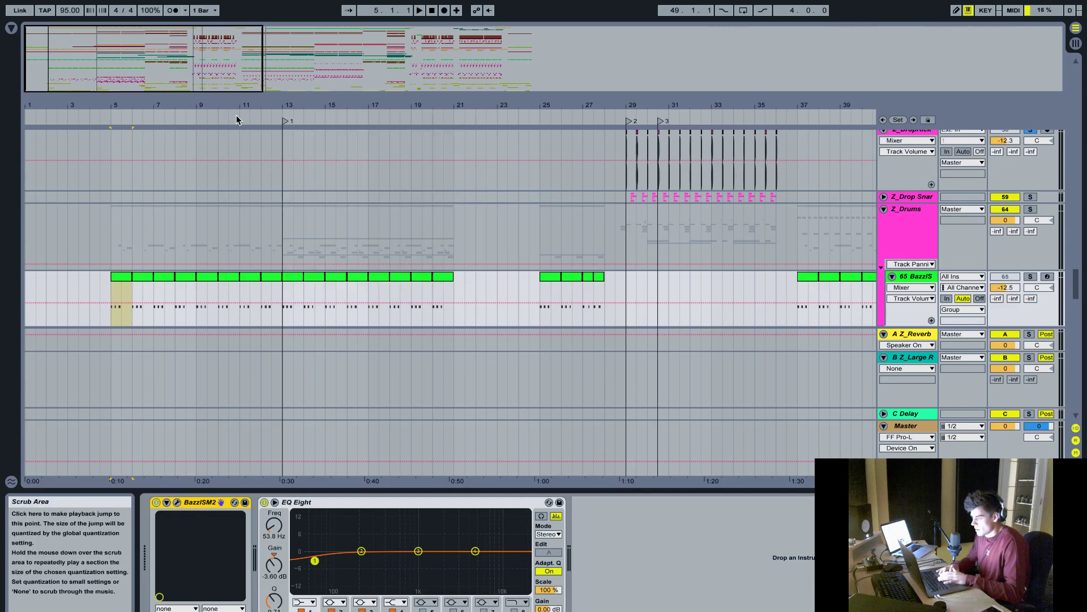
key("super+alt+l")
- Zoom in around bar 29 and place the insert marker at bar 29 on the Z_DropKick track
scroll(738, 286, "up", 5)
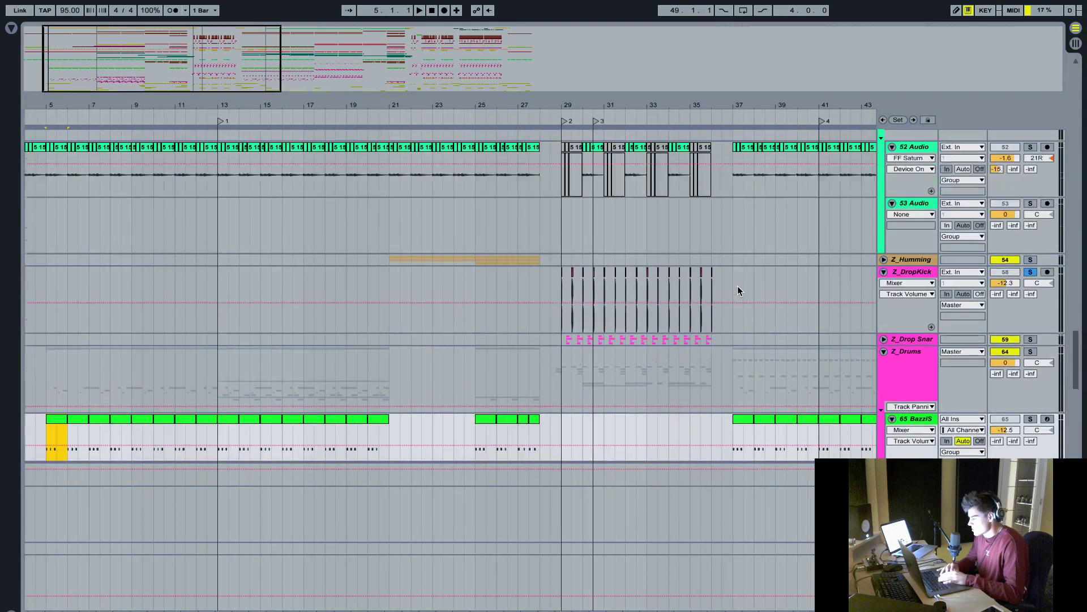
scroll(738, 290, "down", 4)
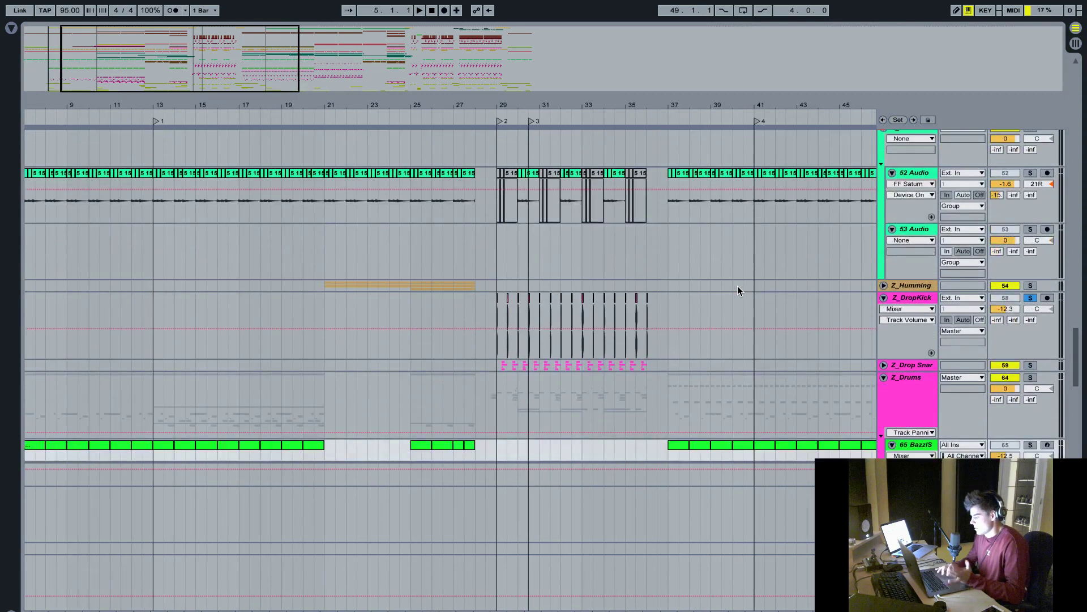
scroll(737, 288, "up", 5)
scroll(737, 290, "down", 6)
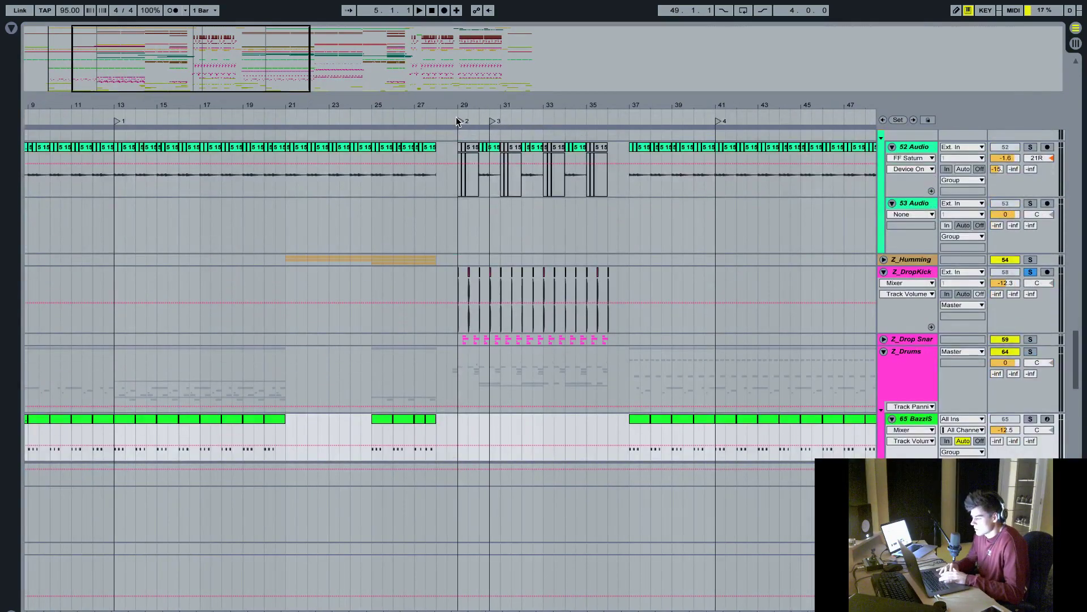
left_click_drag(461, 102, 461, 101)
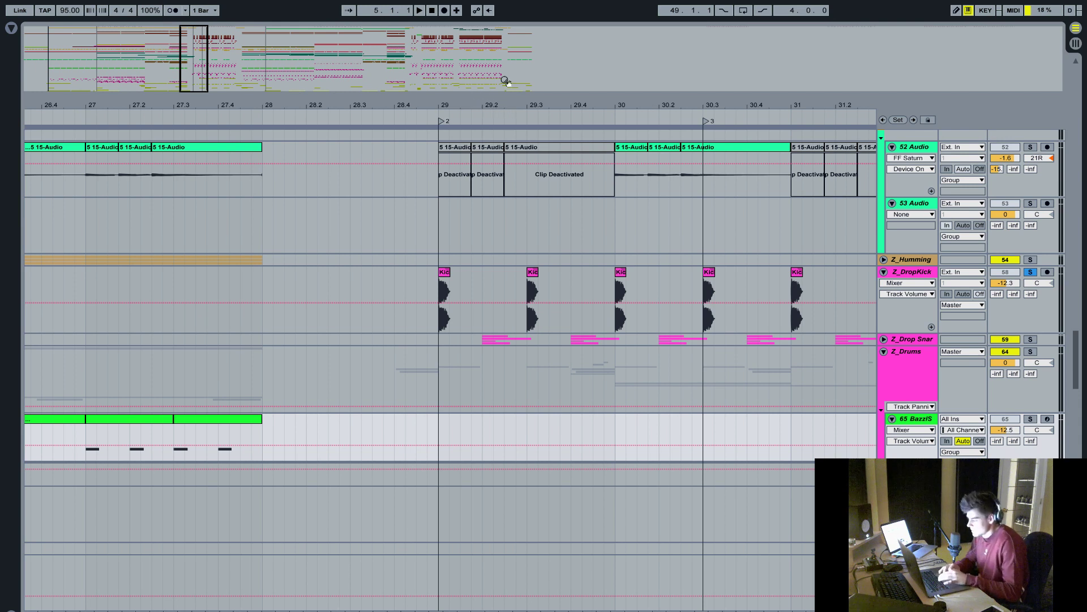
left_click(435, 326)
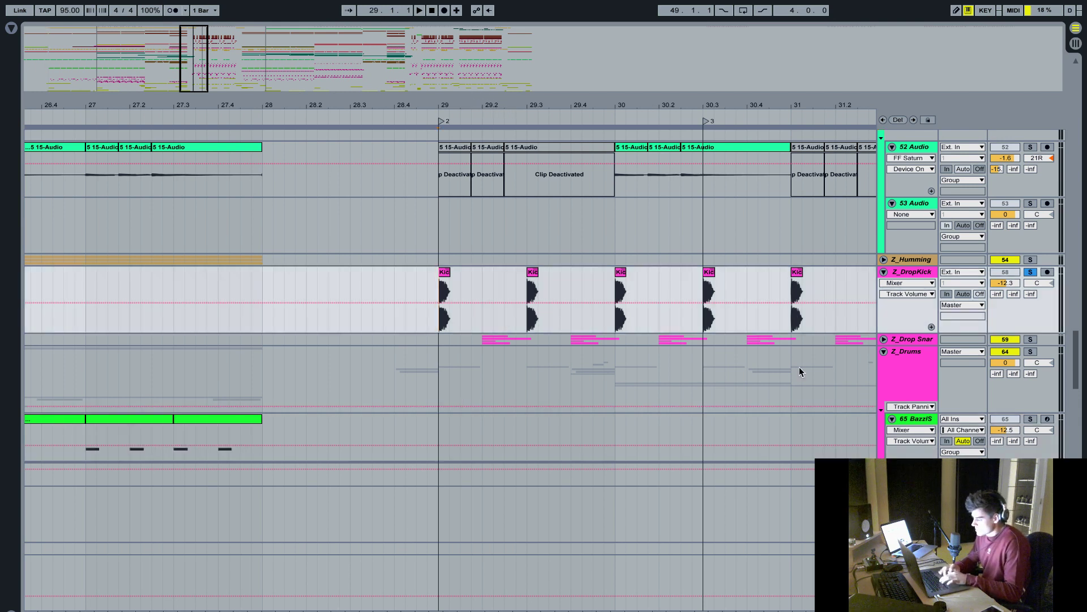
- Unfold the Z_Drop Snar group, inspect the device chains of that group and of Z_DropKick, and hide the device view
left_click(884, 340)
scroll(884, 343, "down", 3)
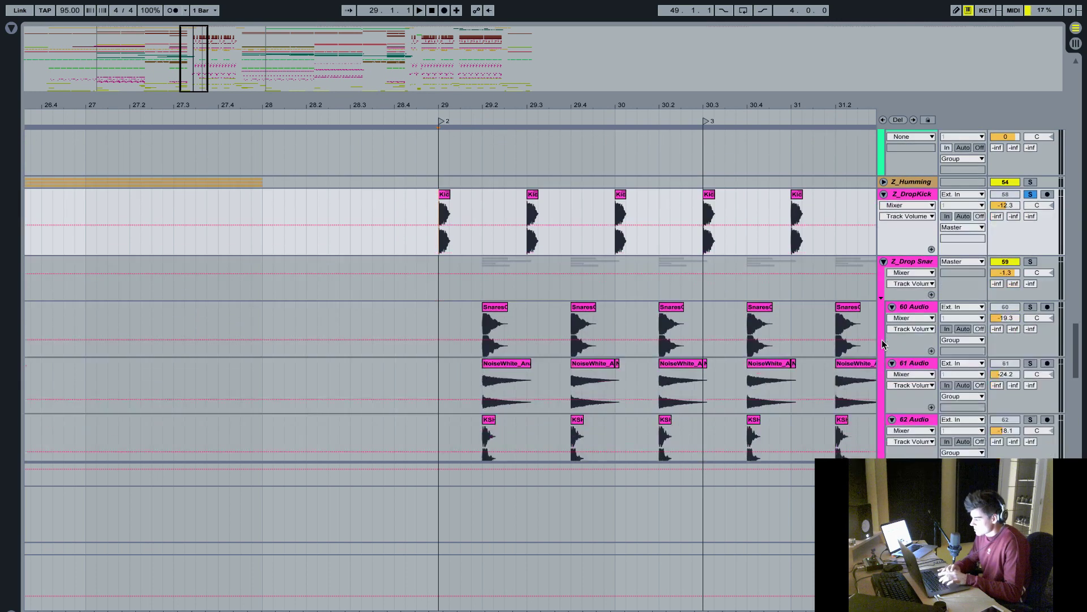
double_click(914, 264)
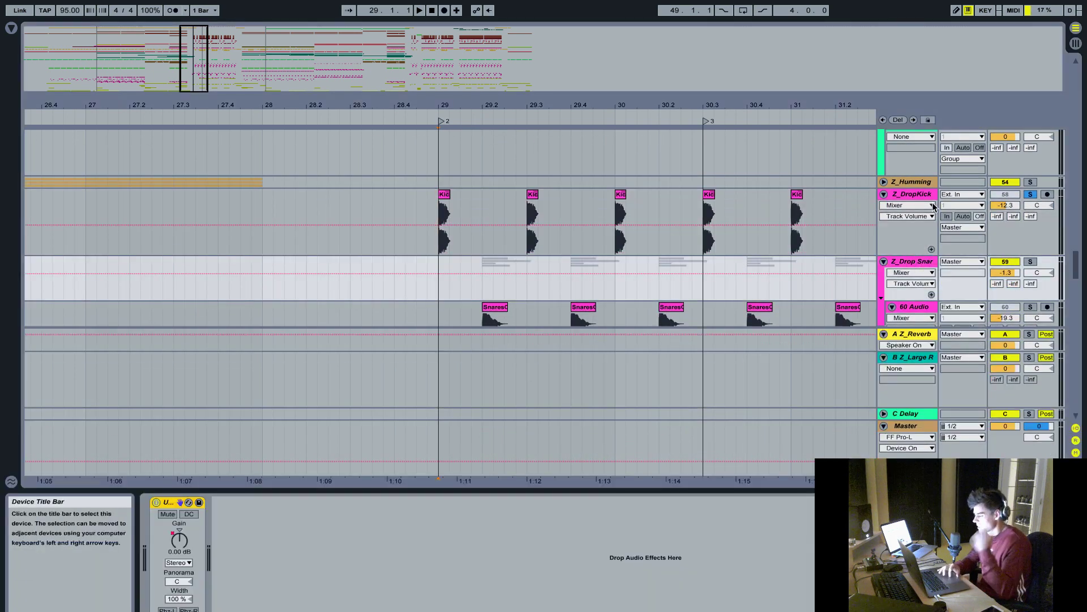
left_click(916, 196)
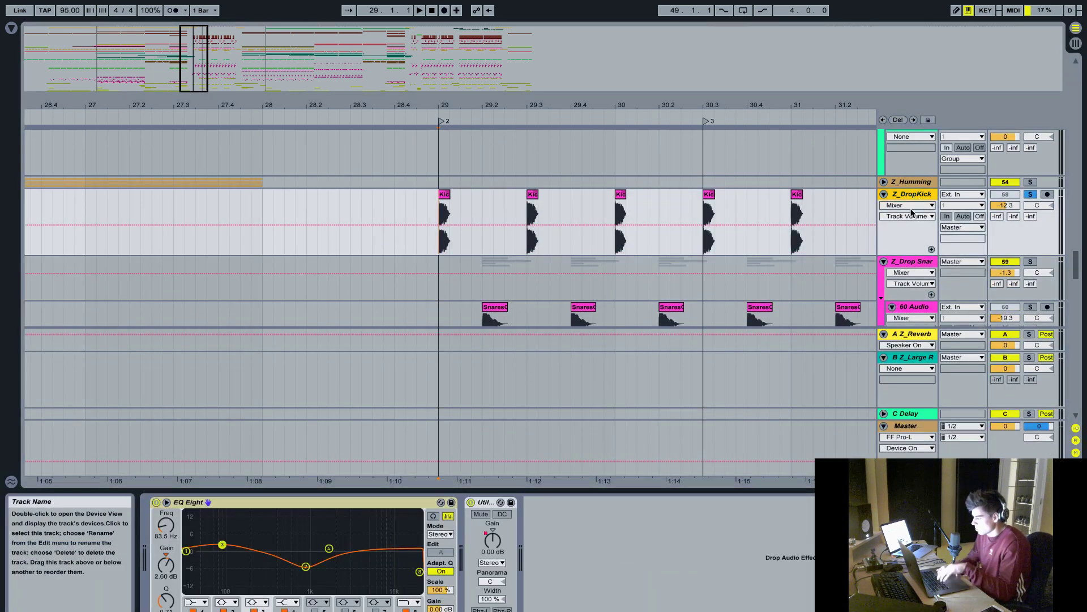
double_click(776, 487)
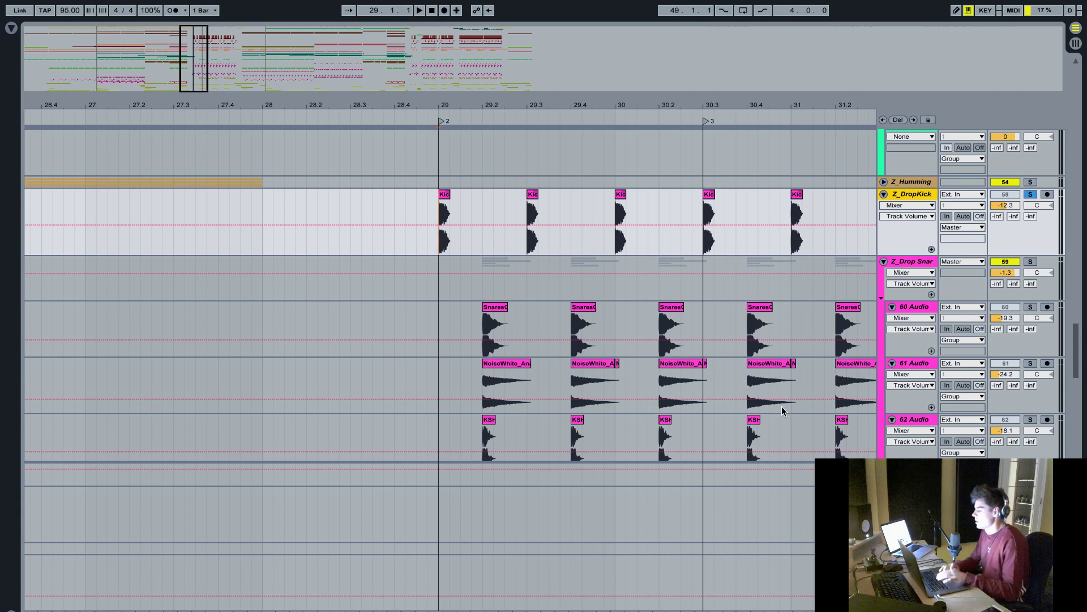
- Solo the Z_Drop Snar group and place the insert marker just before the first snare clip at 29.2 on 60 Audio
scroll(765, 366, "down", 3)
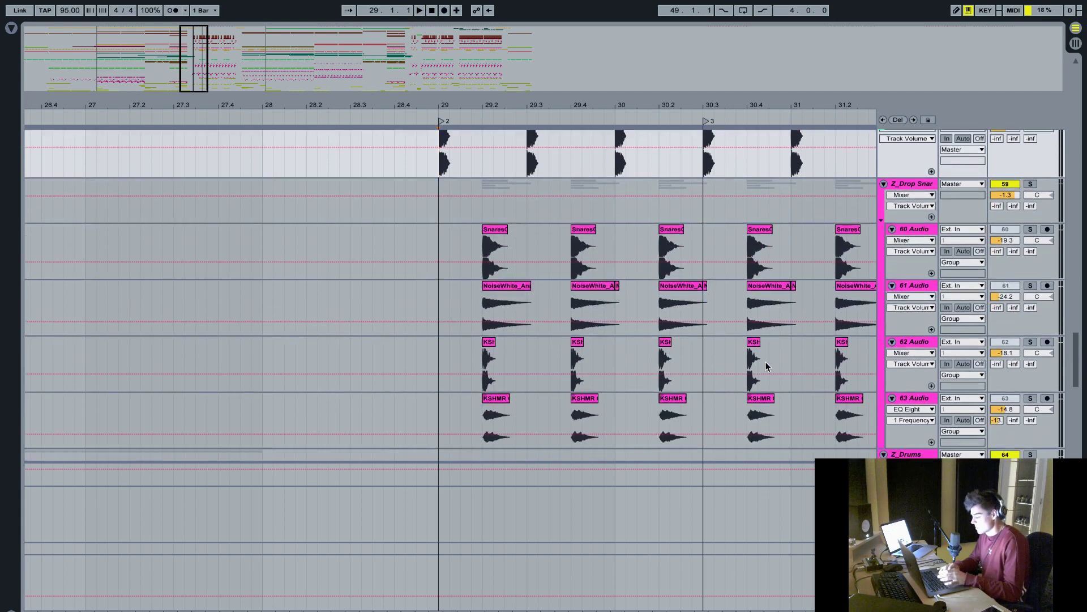
scroll(766, 362, "up", 1)
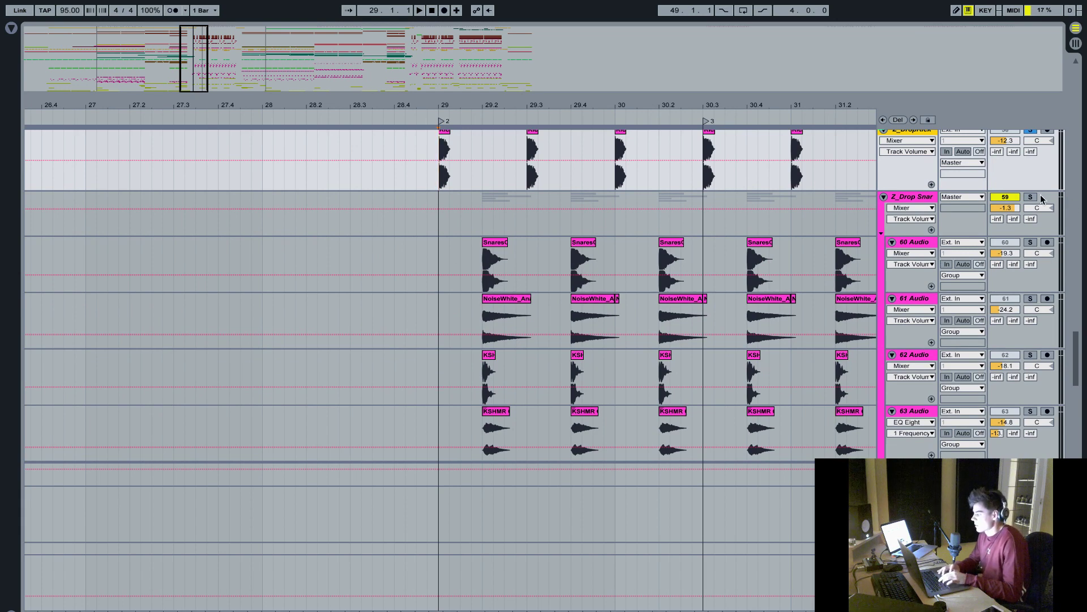
left_click(1030, 197)
left_click(471, 260)
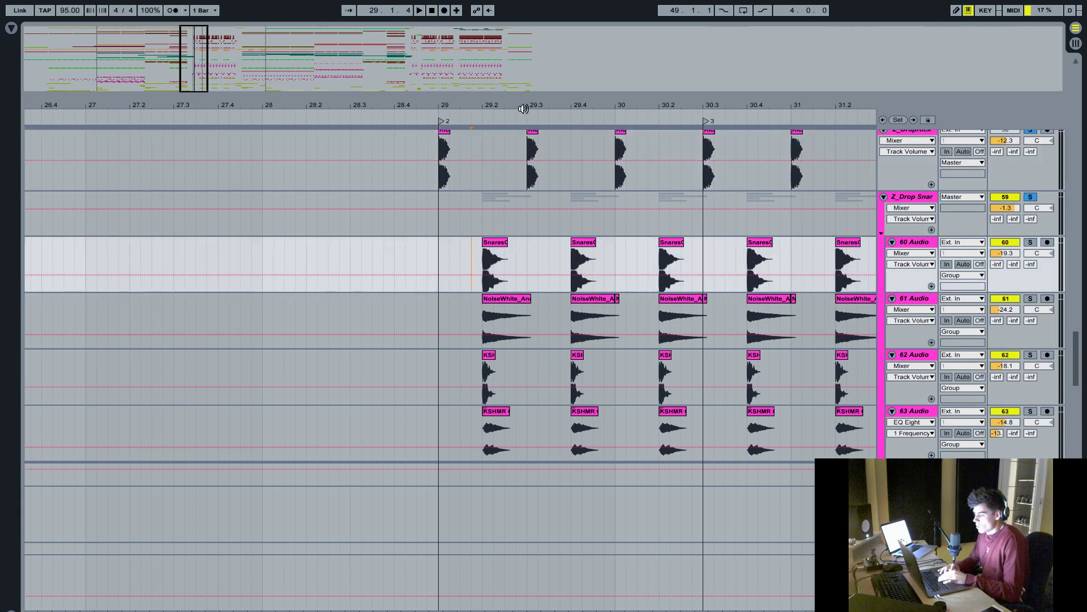
left_click_drag(523, 109, 523, 164)
scroll(498, 229, "down", 3)
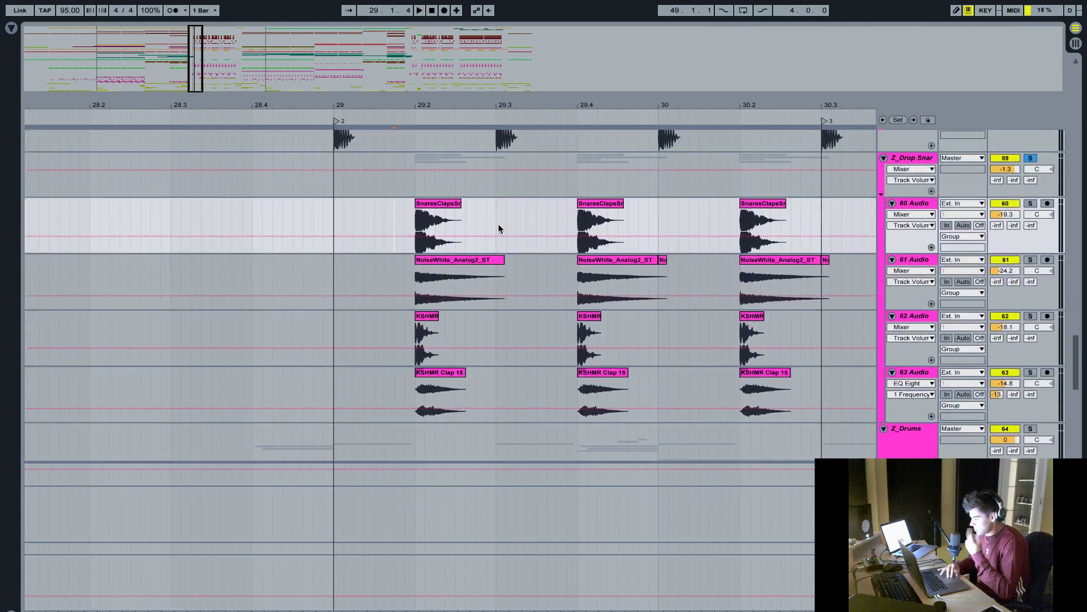
- Solo 60 Audio, play its first snare clip at 29.2, and inspect the track's EQ Eight and Glue Compressor
scroll(498, 228, "right", 1)
left_click(1030, 202)
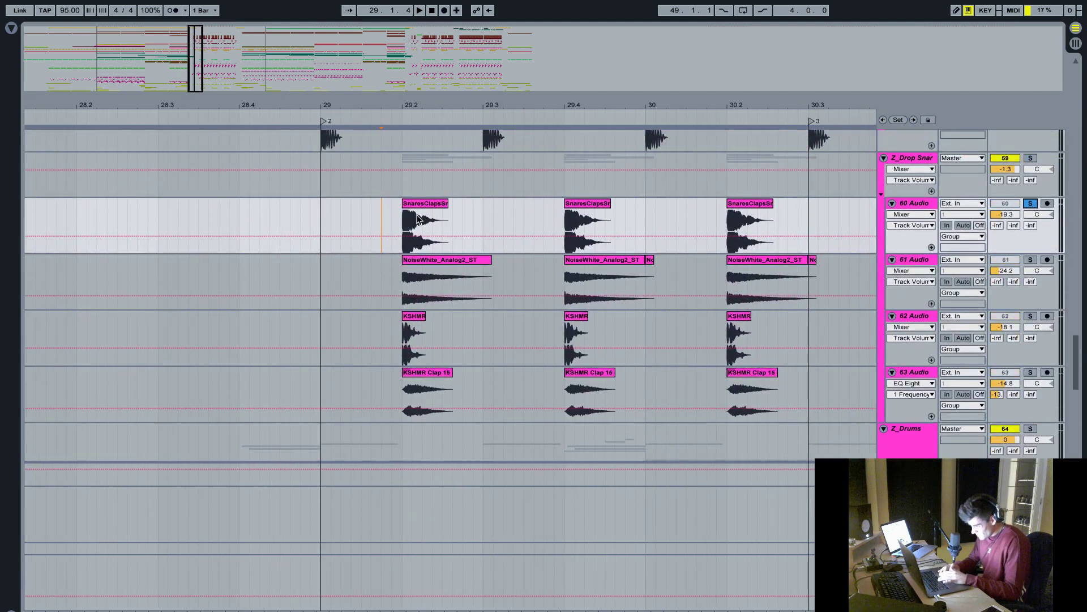
left_click(397, 222)
key("space")
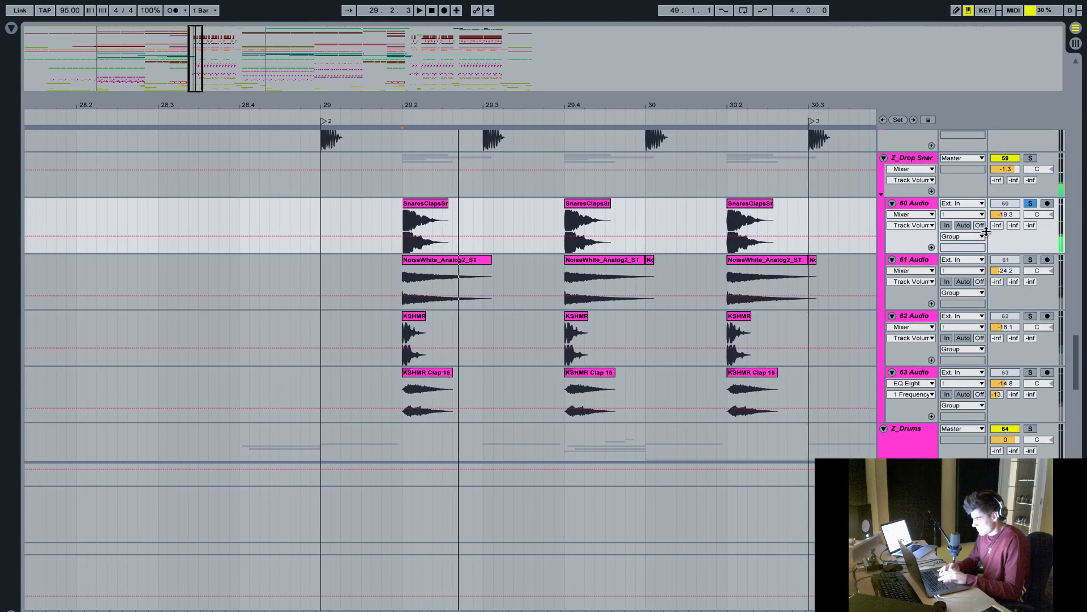
double_click(913, 203)
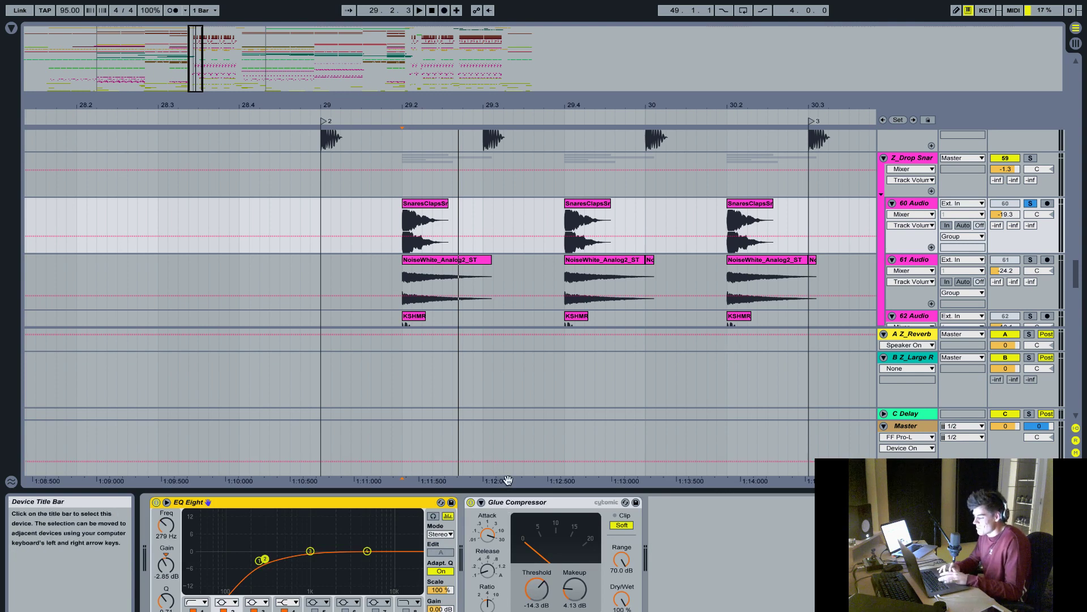
left_click_drag(504, 488, 506, 492)
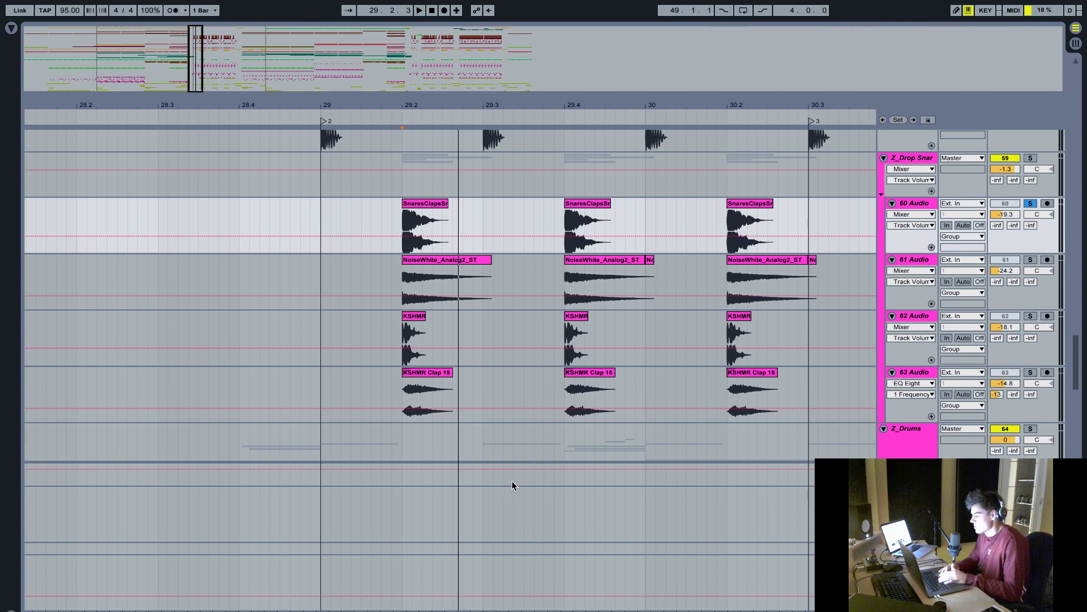
- Solo 61 Audio, play the layer from 29.2, and select its first NoiseWhite_Analog2_ST clip
left_click(1030, 260)
key("space")
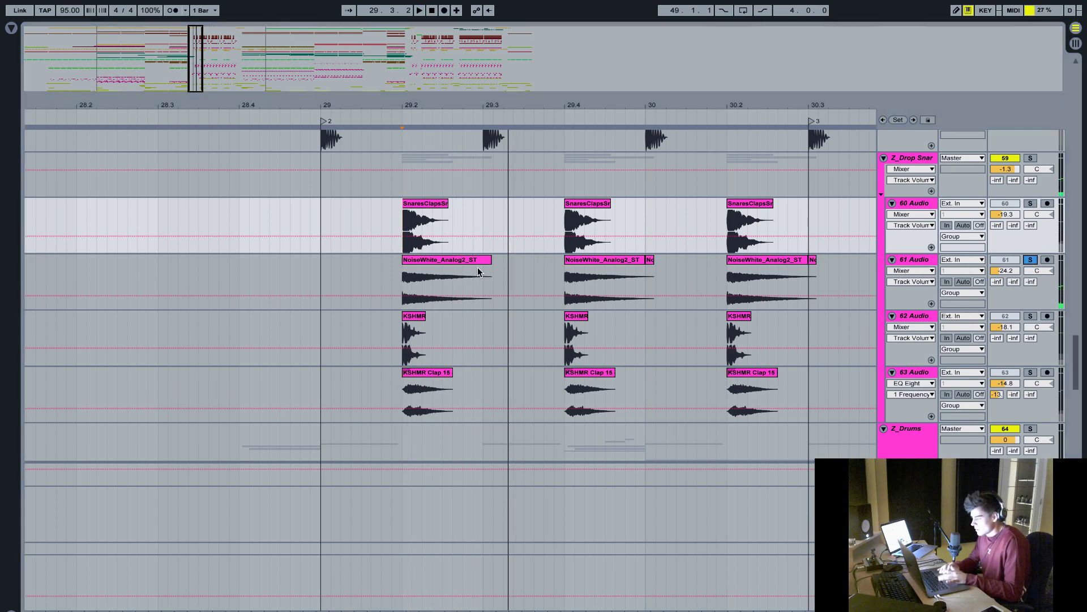
key("space")
left_click(450, 262)
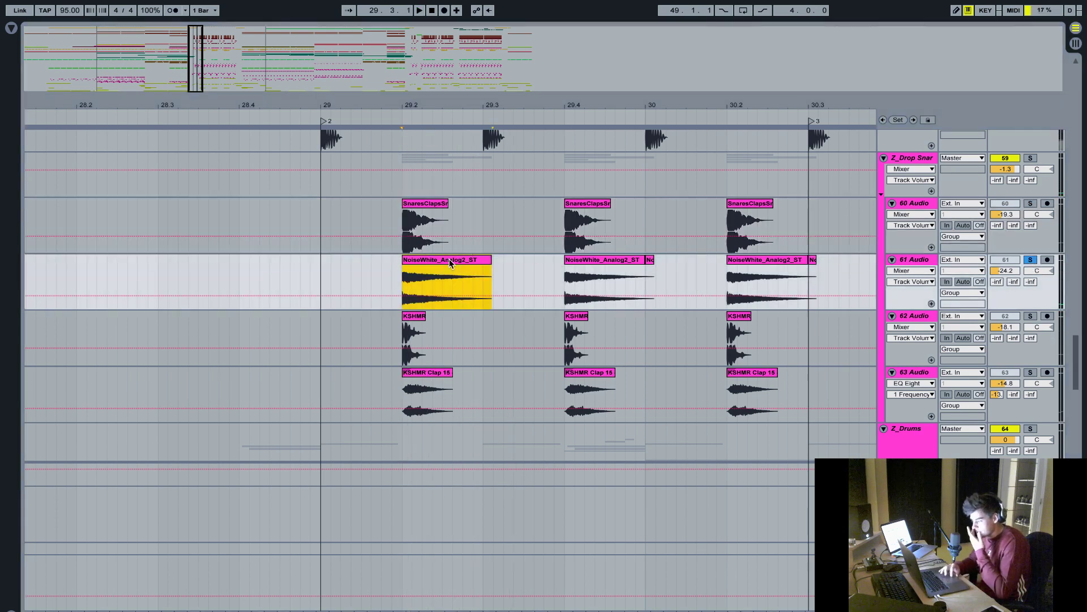
- Show the browser and expand the DrumLayeringTools folder inside the Dirt and Layers place
left_click(11, 28)
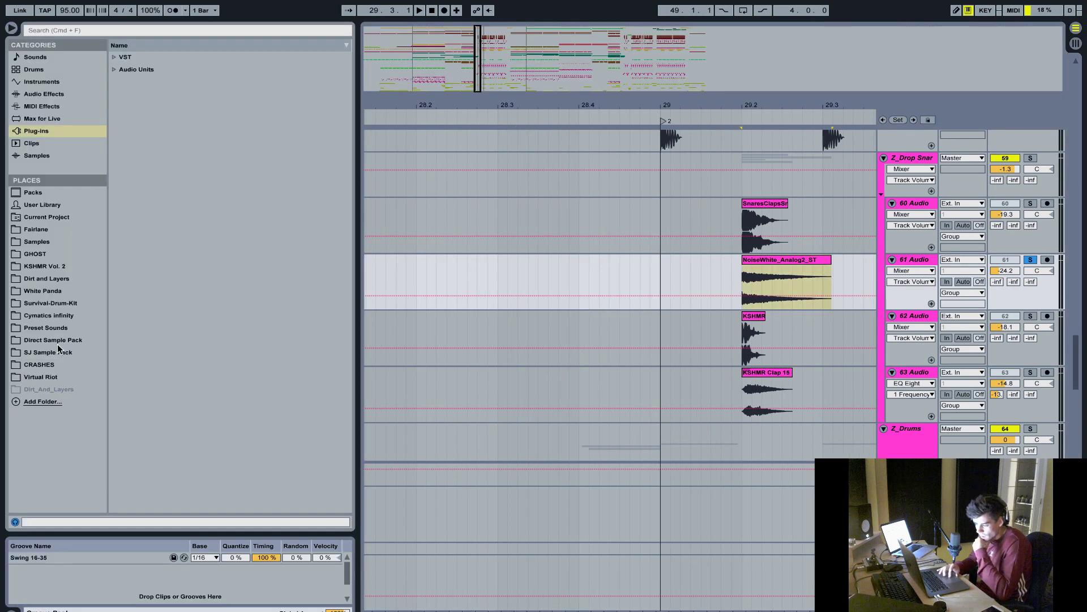
left_click(56, 275)
double_click(155, 57)
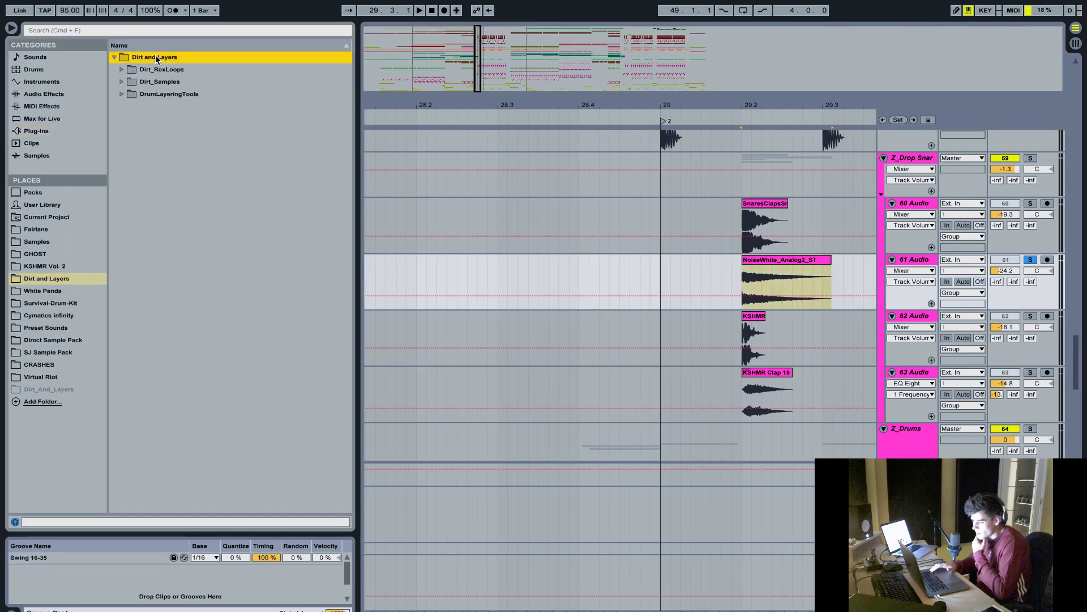
key("Down")
key("Down")
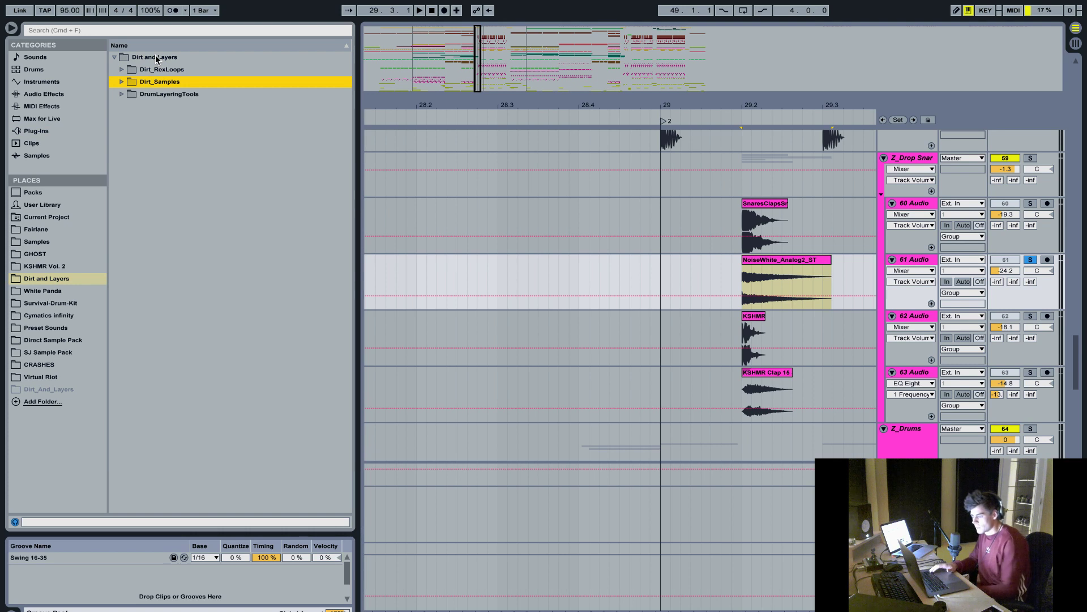
key("Down")
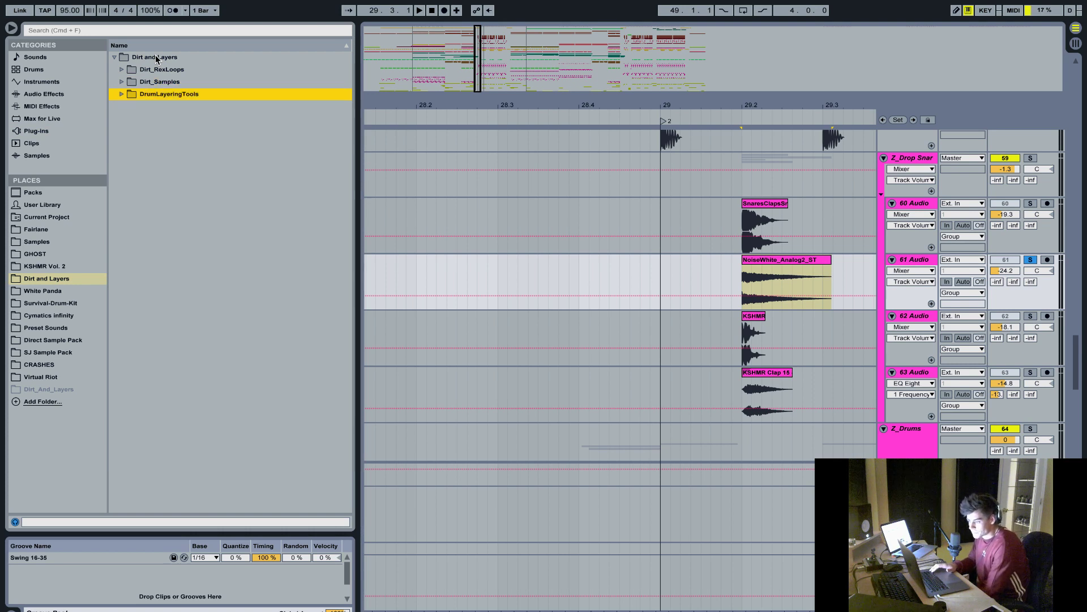
key("Right")
- Look through the DrumLayeringTools subfolders, expand SD TopLayers, and preview the 4bit_CrunchTops1.wav sample
key("Down")
key("Down")
key("Down")
key("Down")
key("Down")
key("Down")
key("Down")
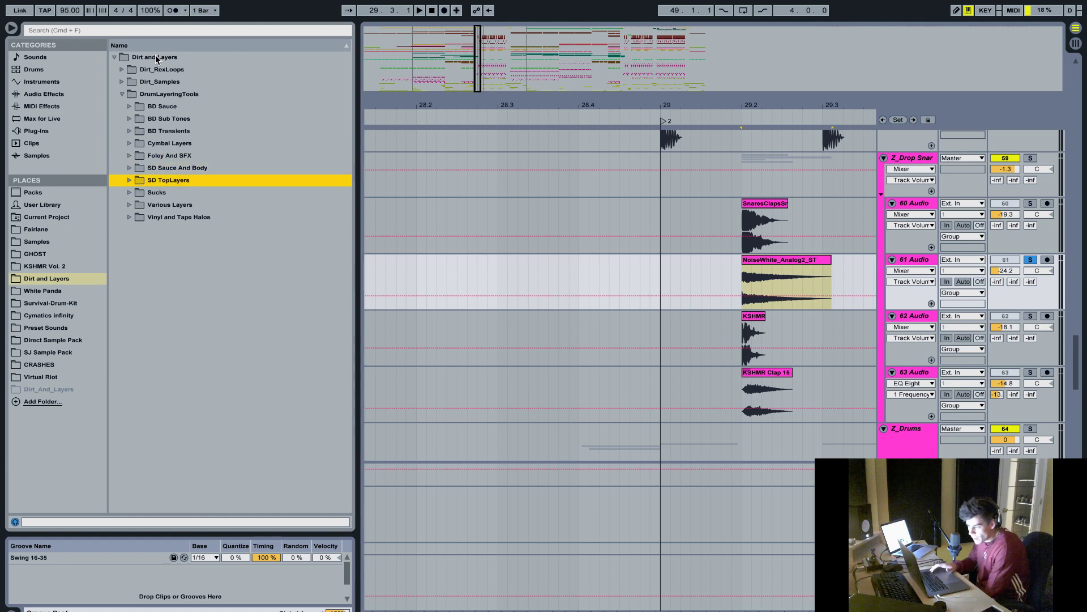
key("Down")
key("Up")
key("Up")
key("Up")
key("Up")
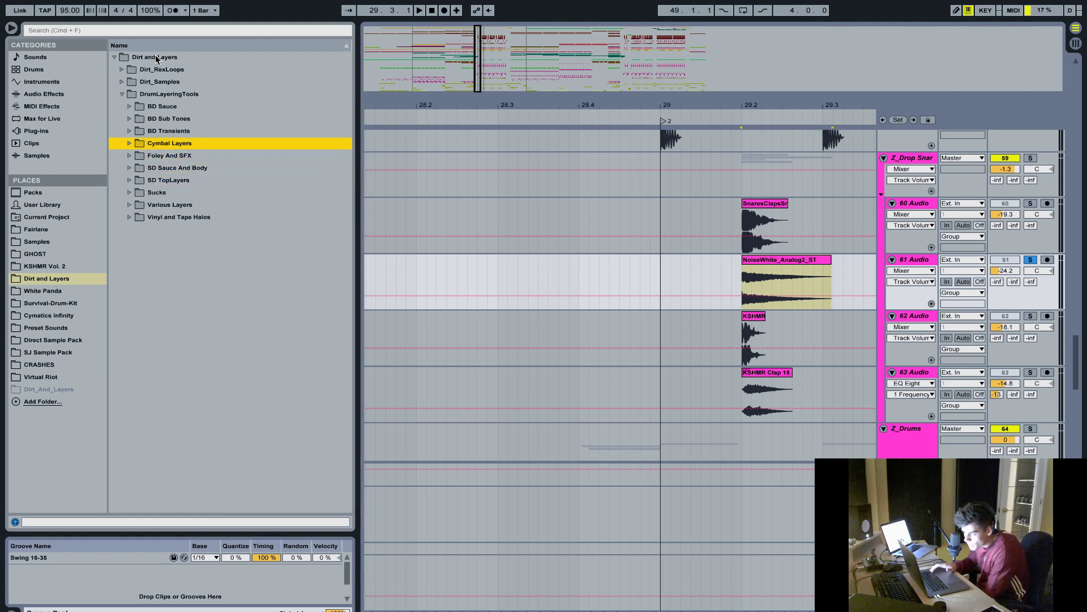
key("Down")
key("Down")
key("Down")
key("Right")
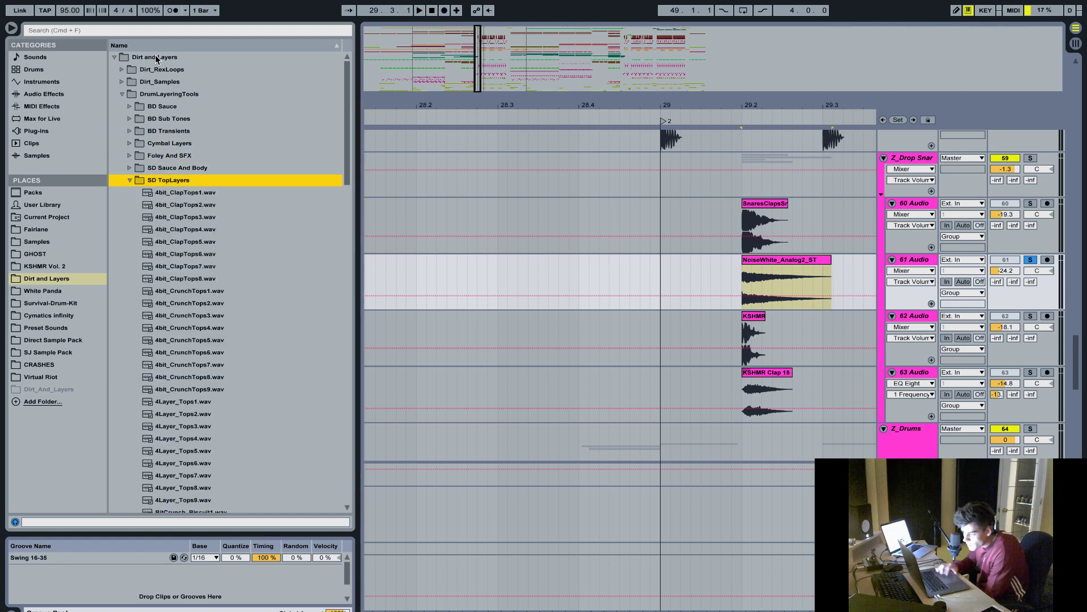
left_click(215, 295)
scroll(215, 296, "down", 2)
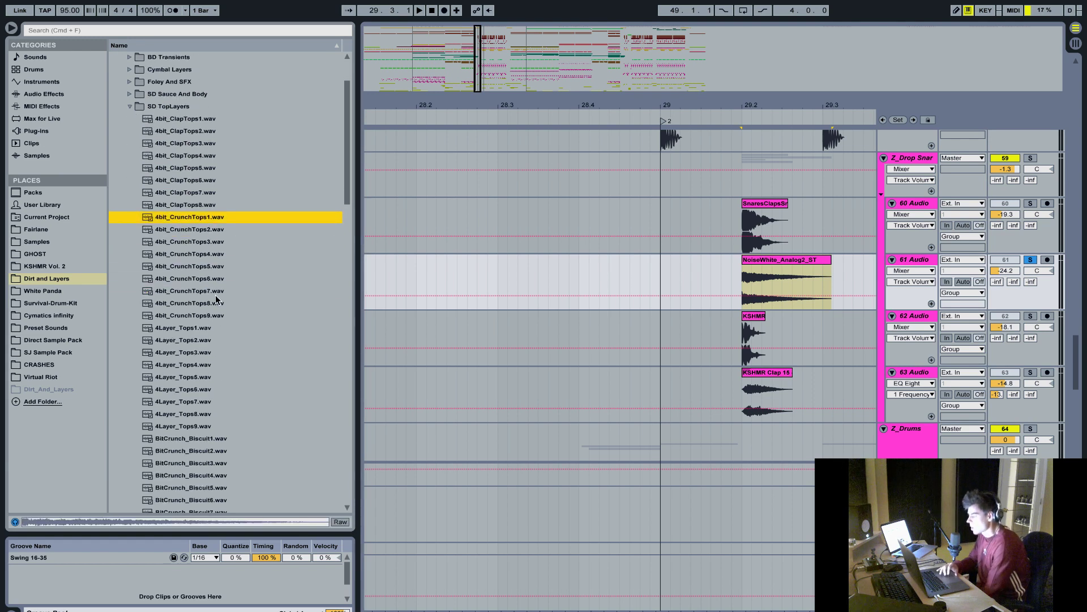
- Play the first NoiseWhite_Analog2_ST clip on 61 Audio once more, stop playback, and hide the browser
left_click(743, 275)
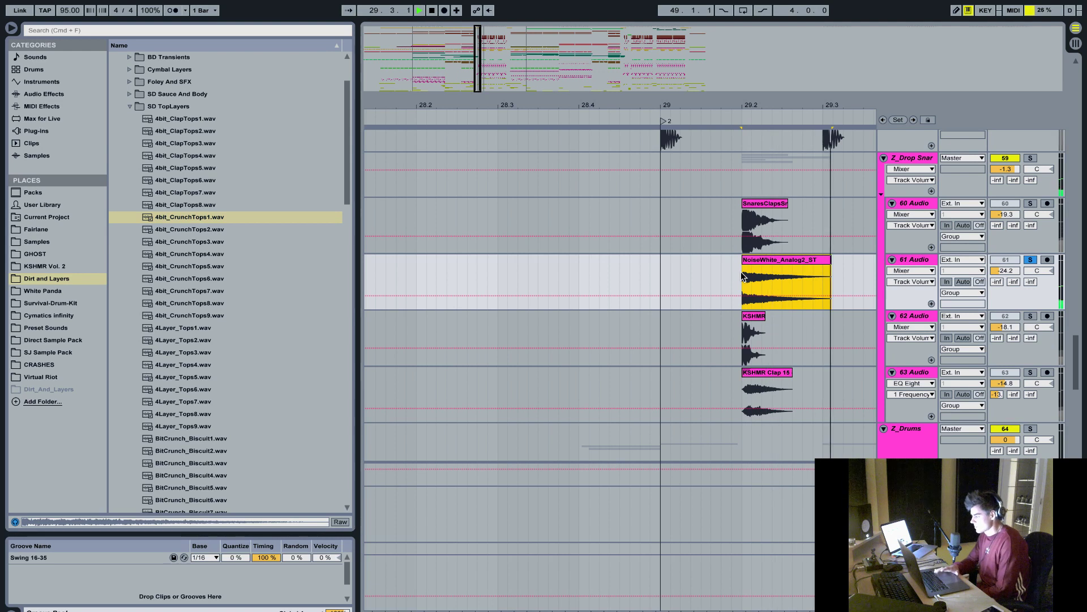
key("space")
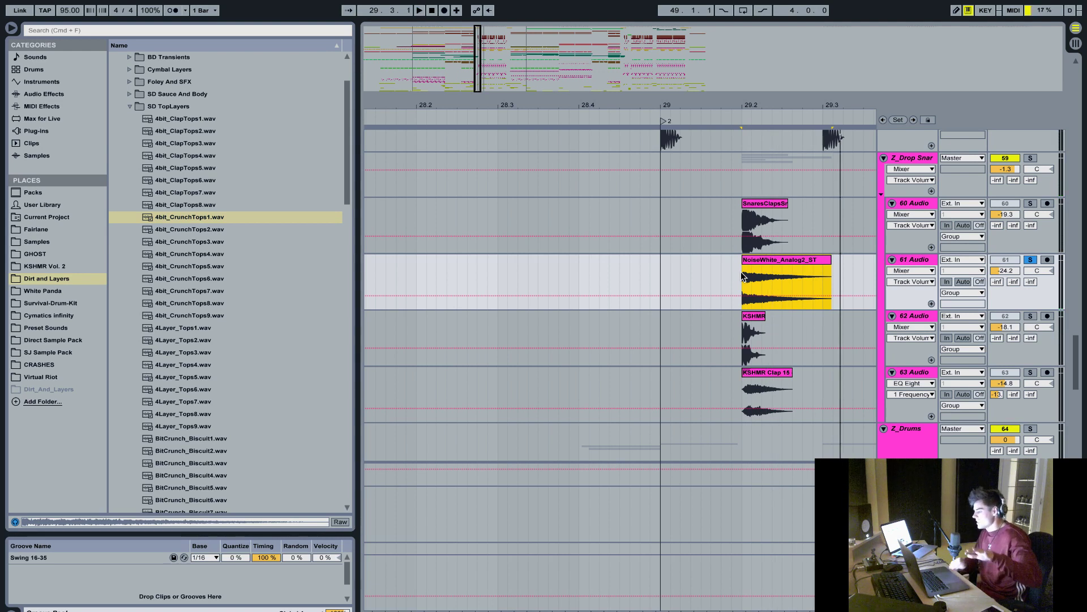
scroll(744, 276, "right", 3)
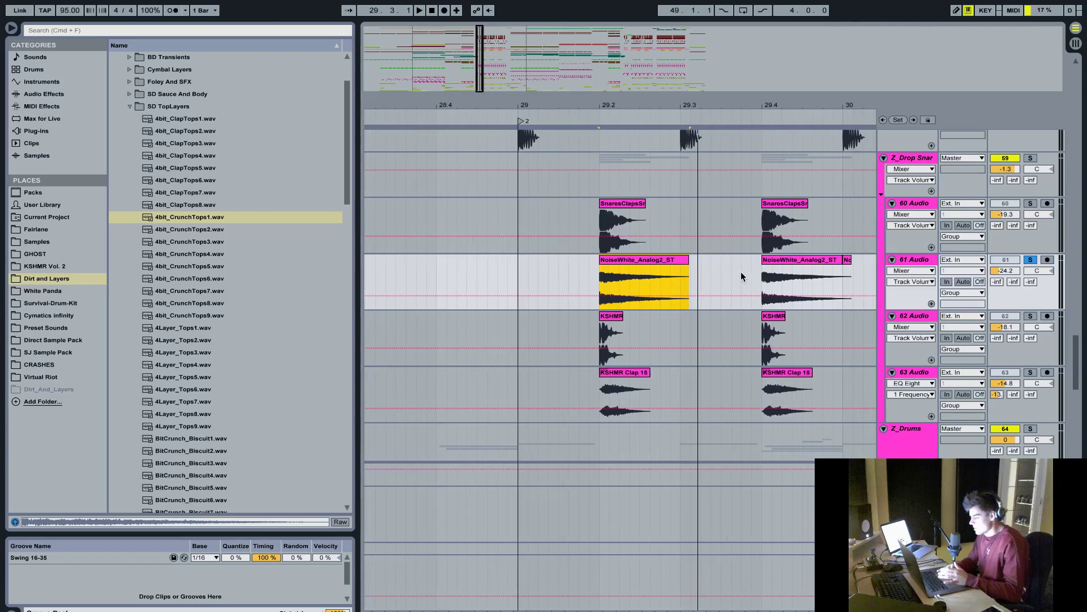
left_click(12, 29)
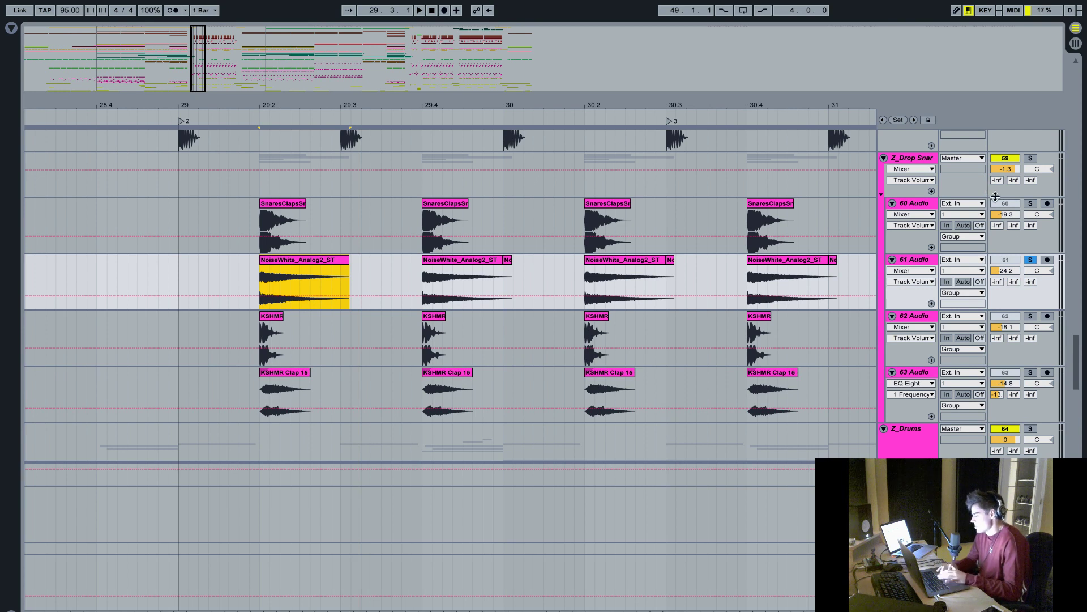
- Solo 62 Audio and 63 Audio in turn, playing each KSHMR layer from 29.2
left_click(1031, 315)
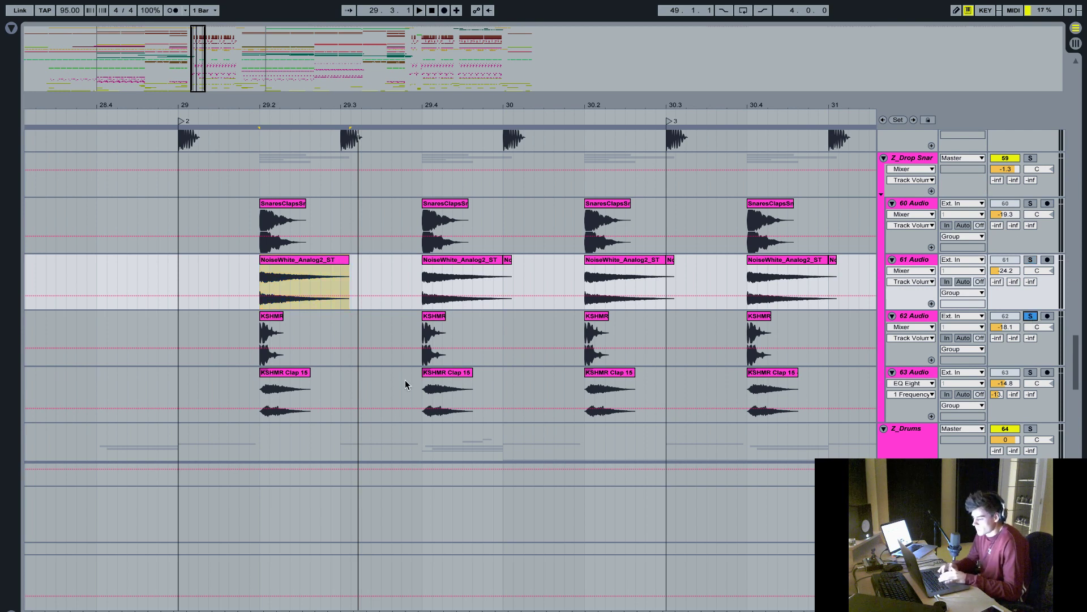
left_click(258, 336)
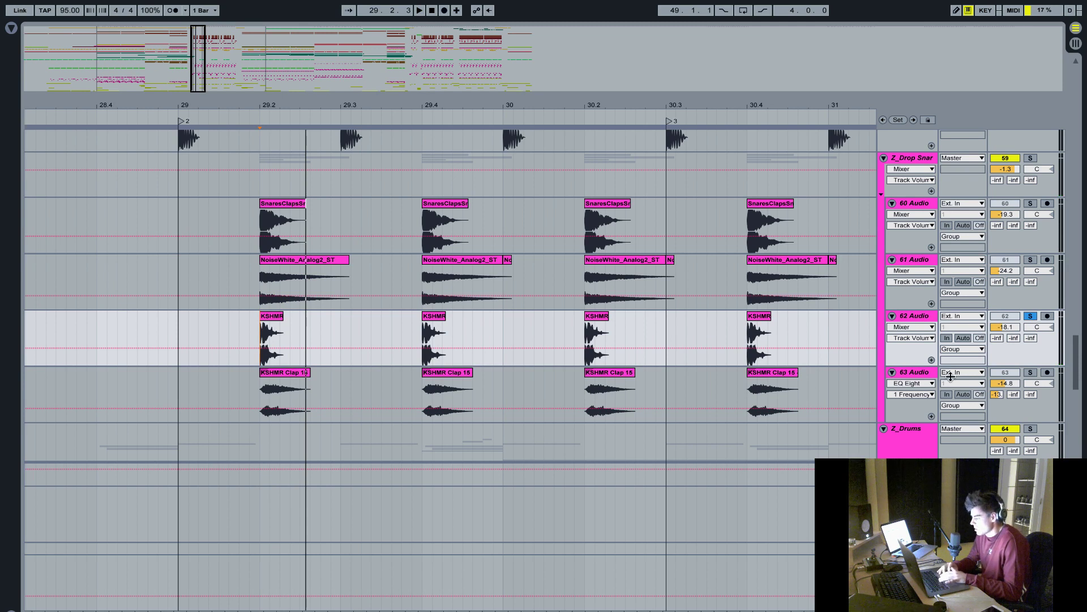
left_click(1030, 372)
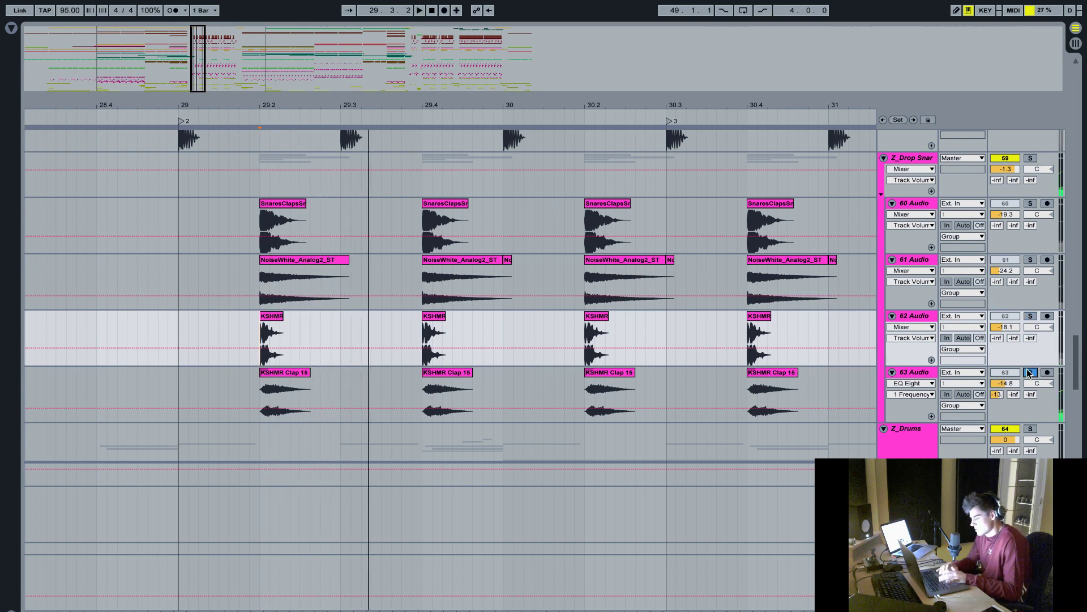
key("space")
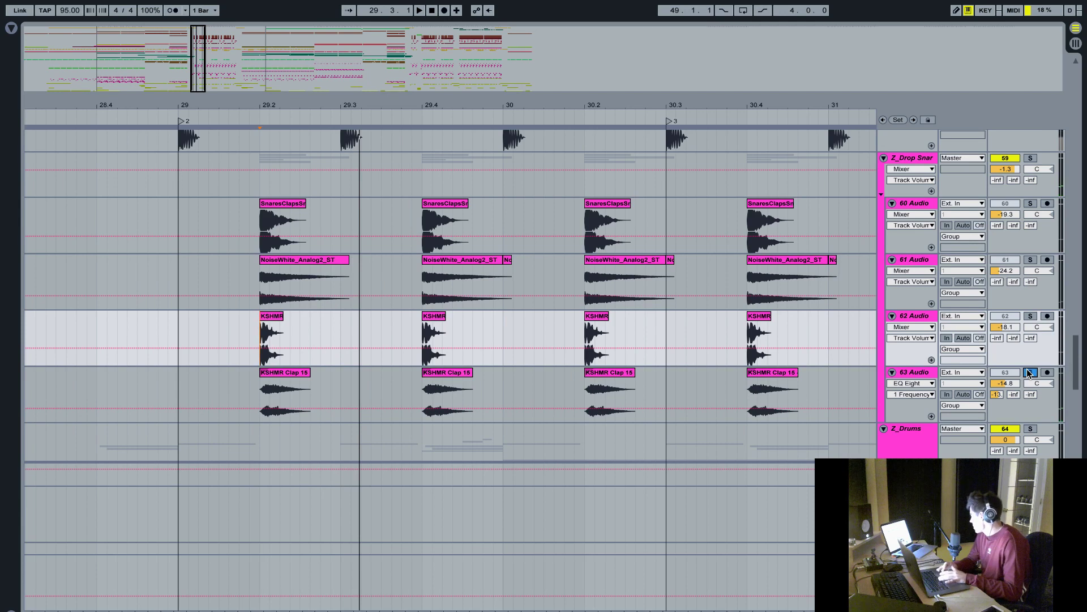
- Solo the Z_Drop Snar group and play all four snare layers together from just before 29.2
scroll(1019, 243, "up", 1)
left_click(1030, 184)
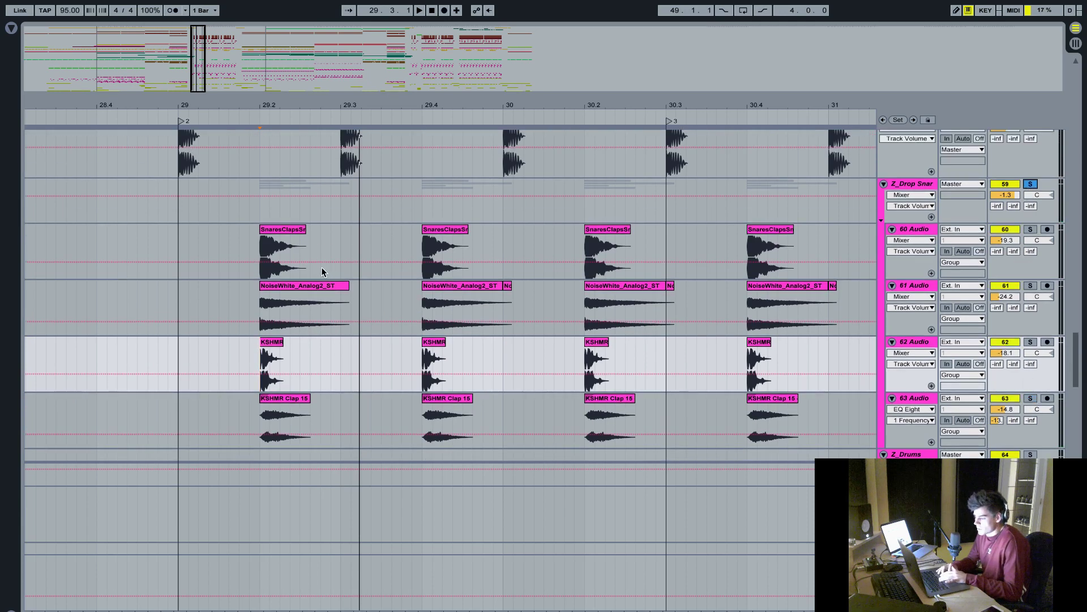
left_click(252, 249)
key("space")
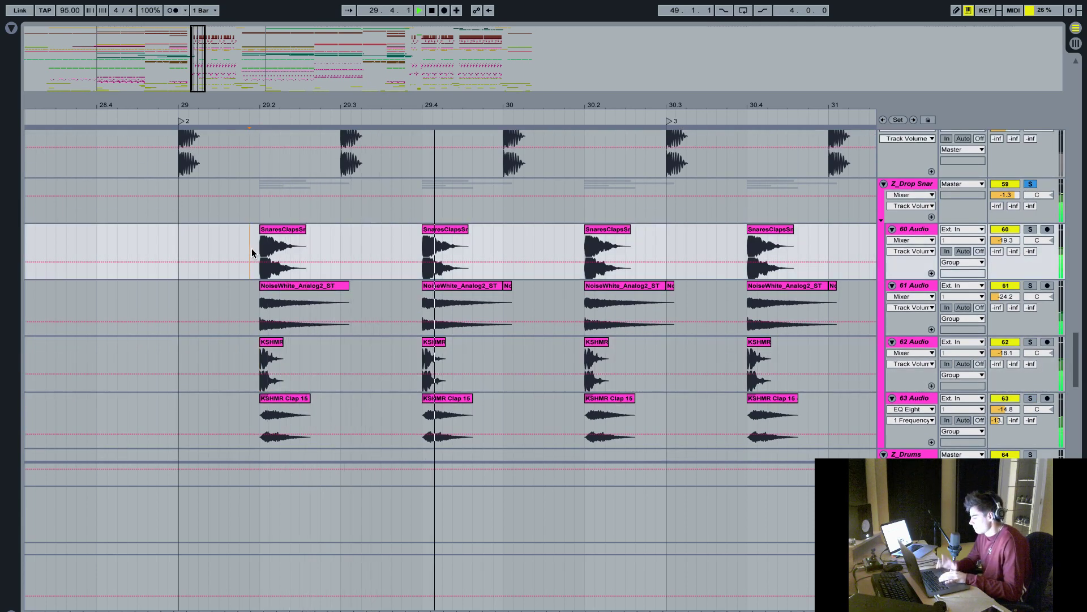
key("space")
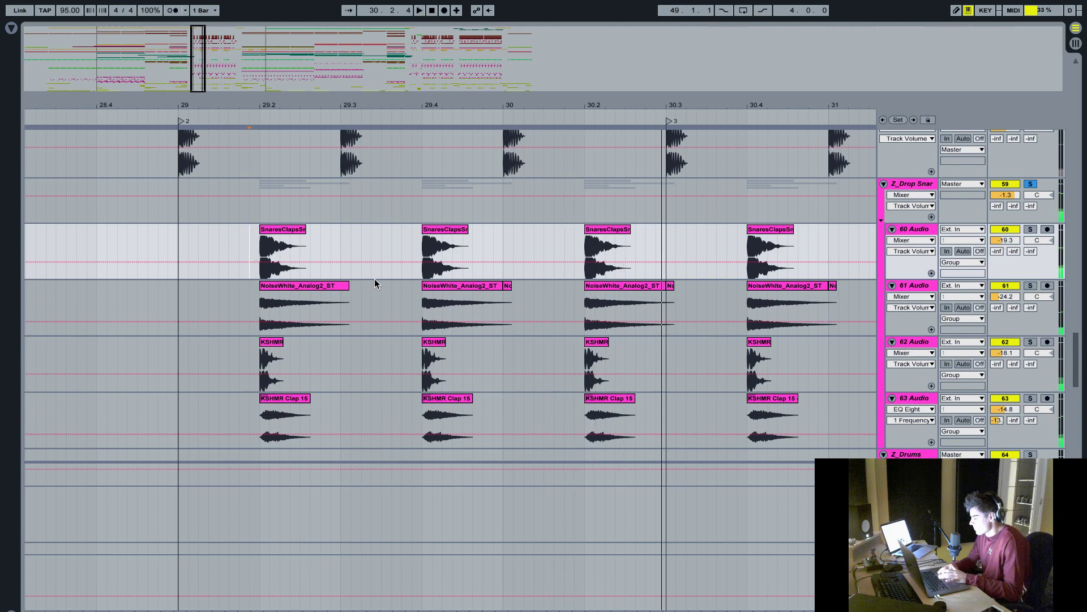
- Show the EQ Eight on 63 Audio, inspect the ValhallaVintageVerb on the Z_Reverb return, and hide the detail view
double_click(909, 400)
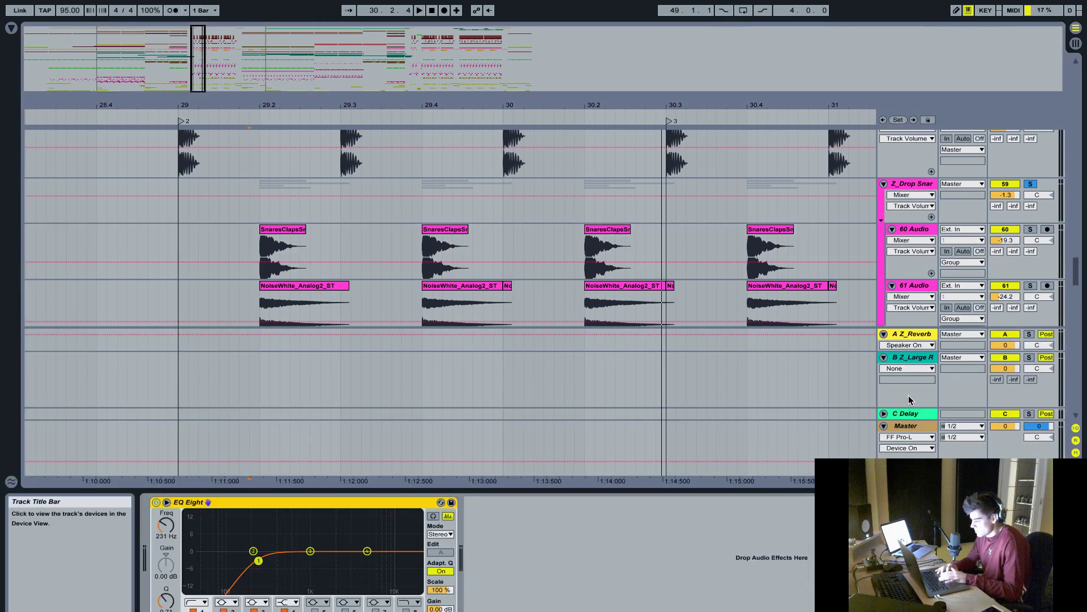
scroll(963, 272, "down", 3)
scroll(990, 262, "down", 1)
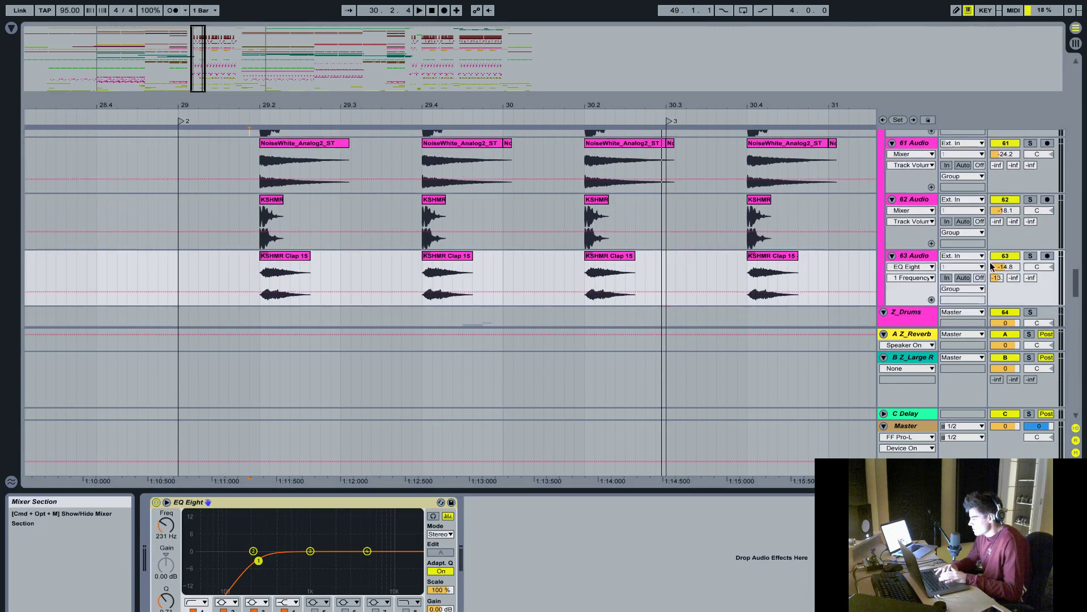
left_click(913, 334)
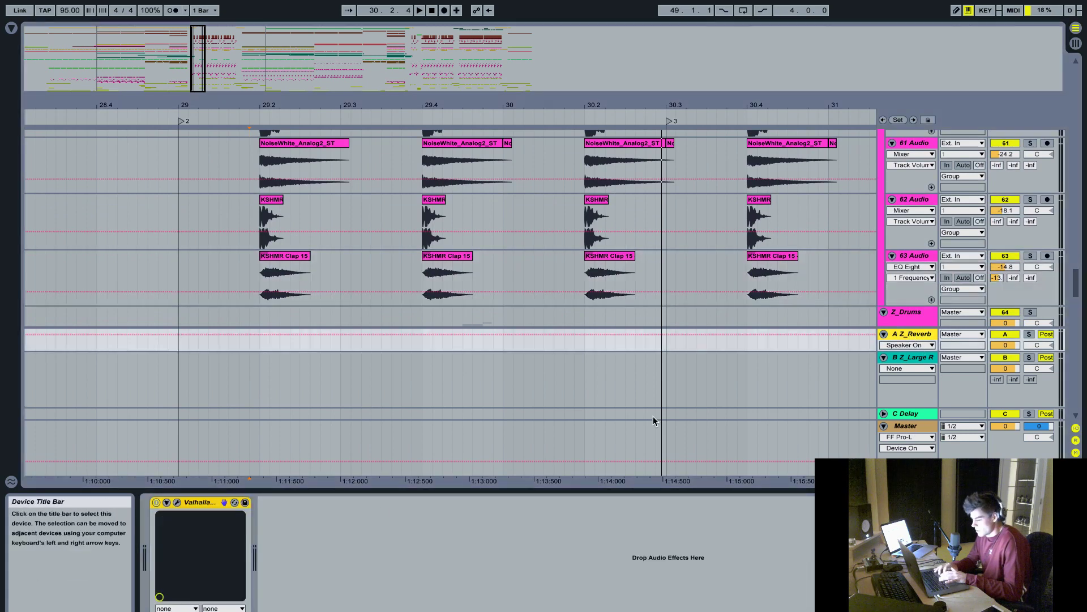
left_click(177, 502)
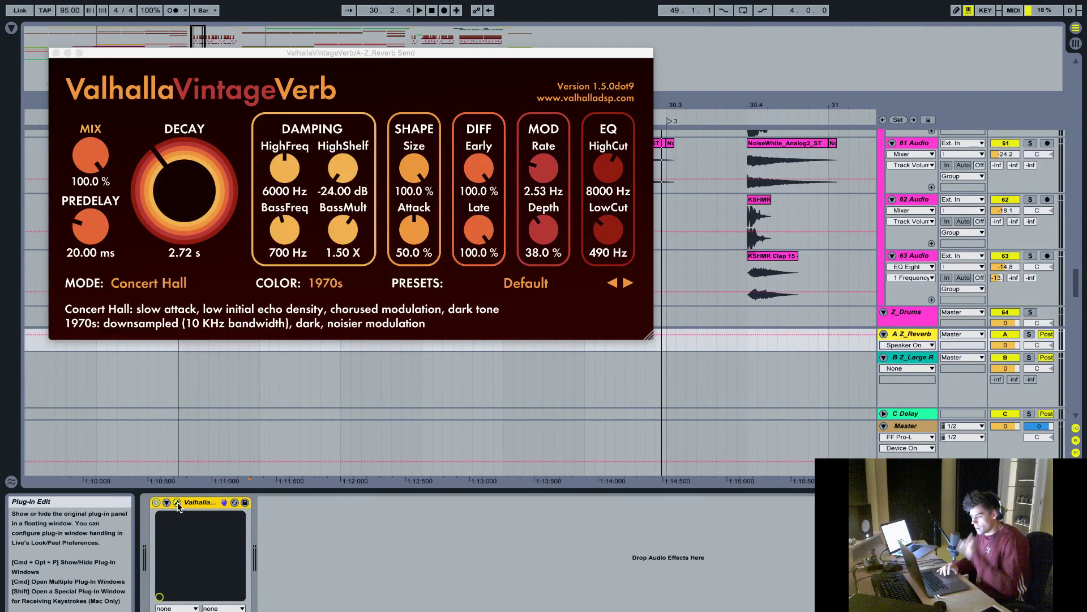
left_click(56, 53)
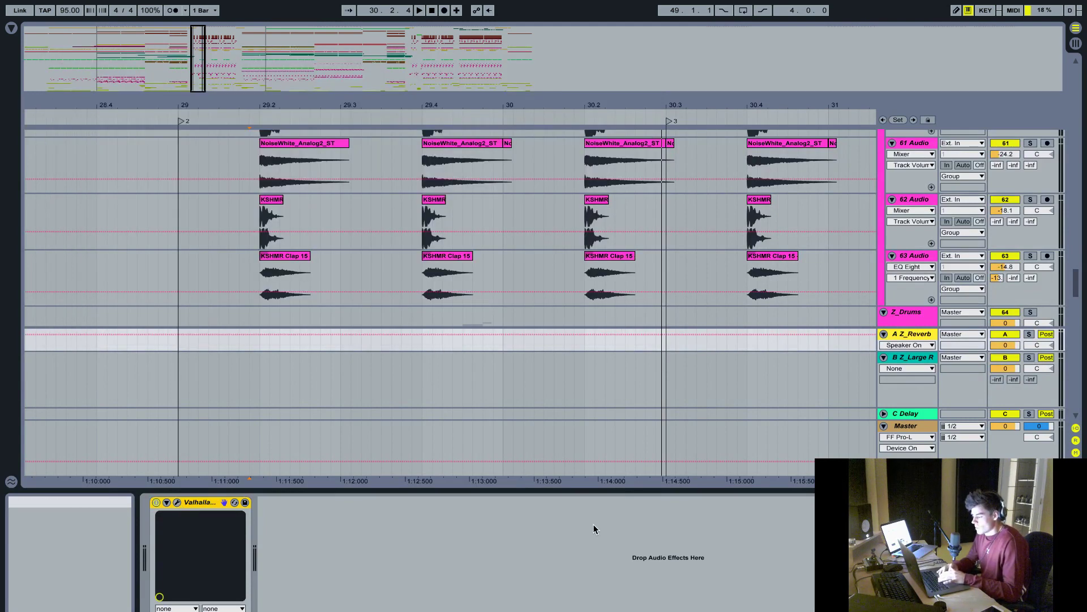
key("super+z")
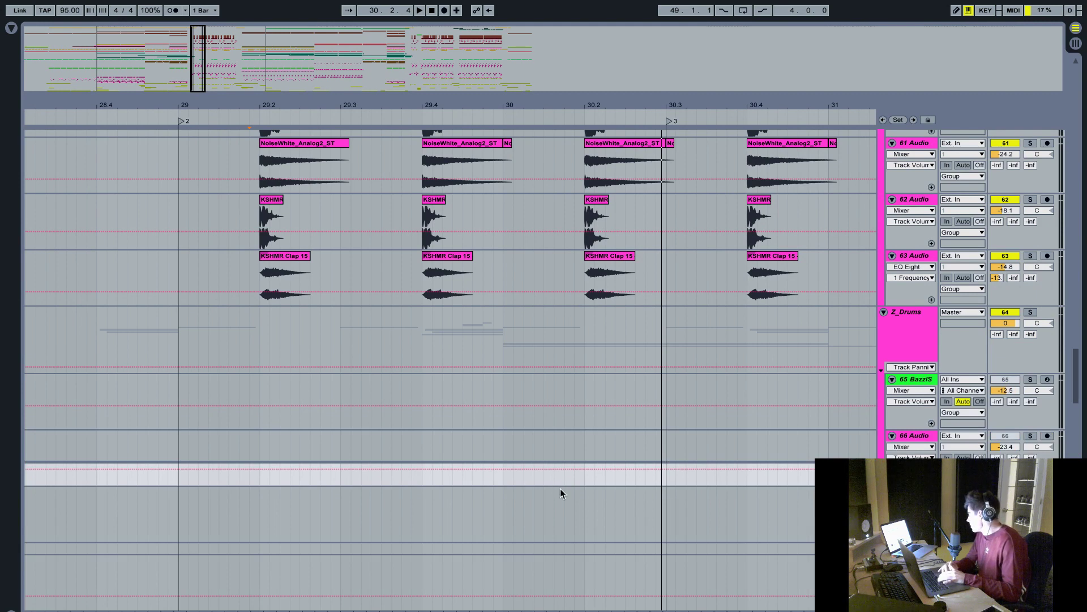
- Solo the Z_Drums group, play it from bar 29, and stop playback
scroll(455, 294, "left", 3)
scroll(455, 293, "down", 1)
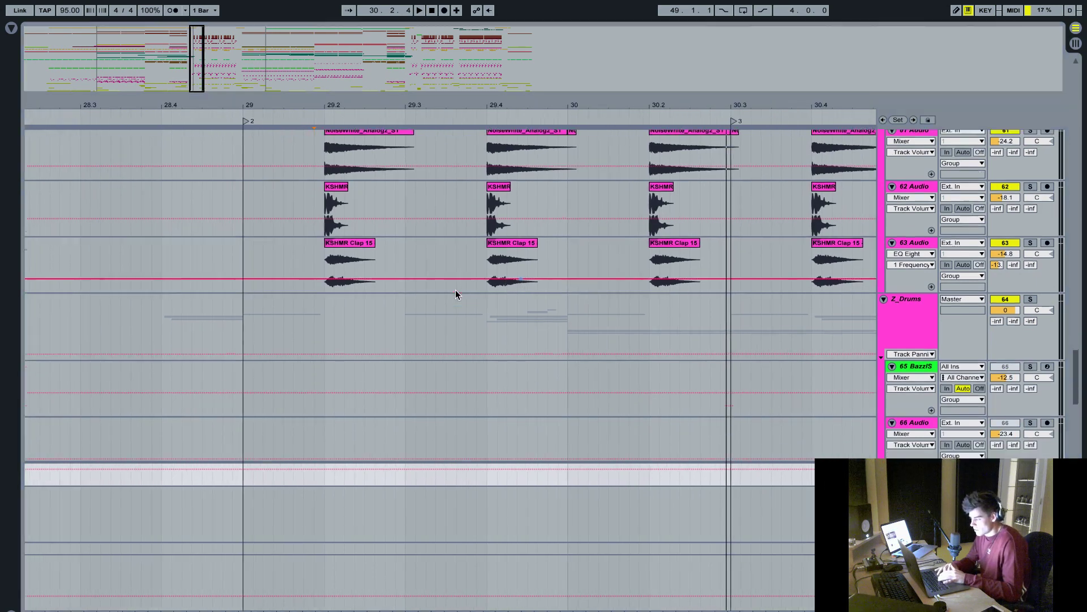
left_click(1031, 299)
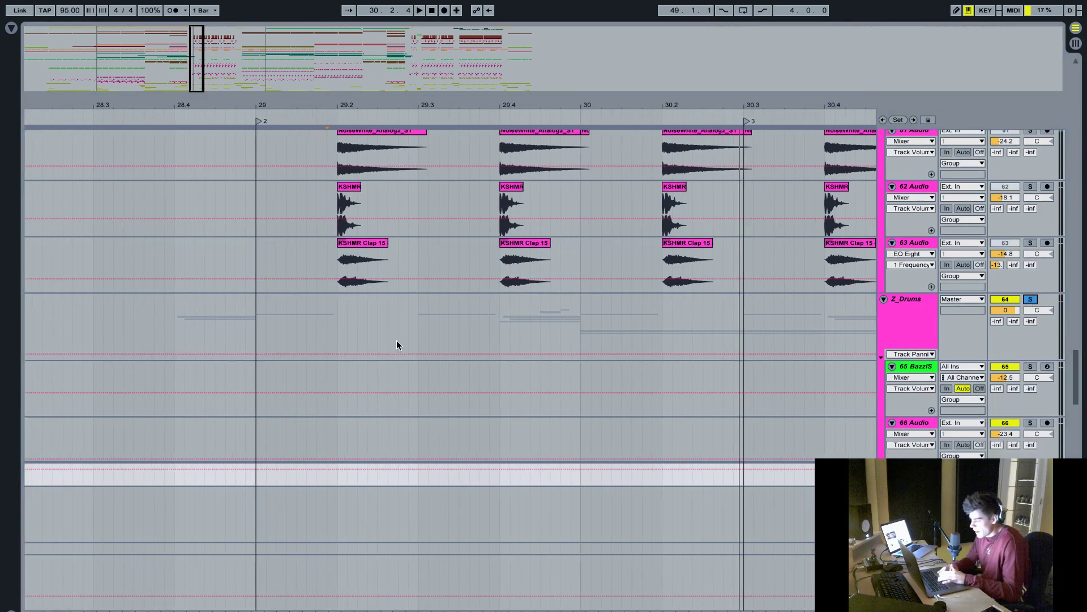
left_click(256, 374)
key("space")
scroll(256, 375, "down", 10)
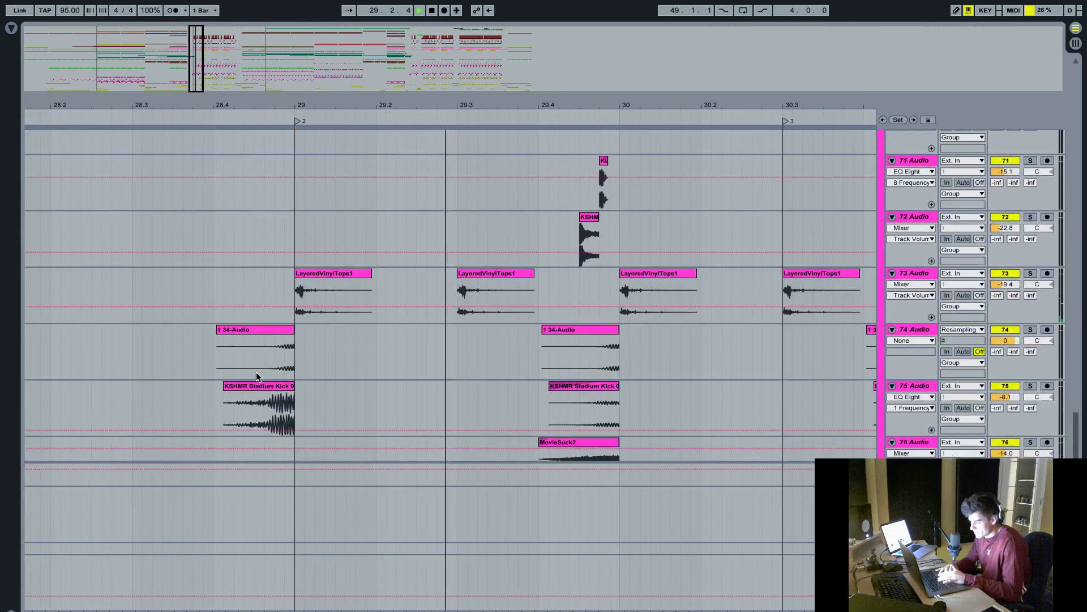
key("space")
- Solo Z_Drop Snar and Z_DropKick together with Z_Drums and play the combined drums from 28.4
key("minus")
key("minus")
key("minus")
key("minus")
key("minus")
key("minus")
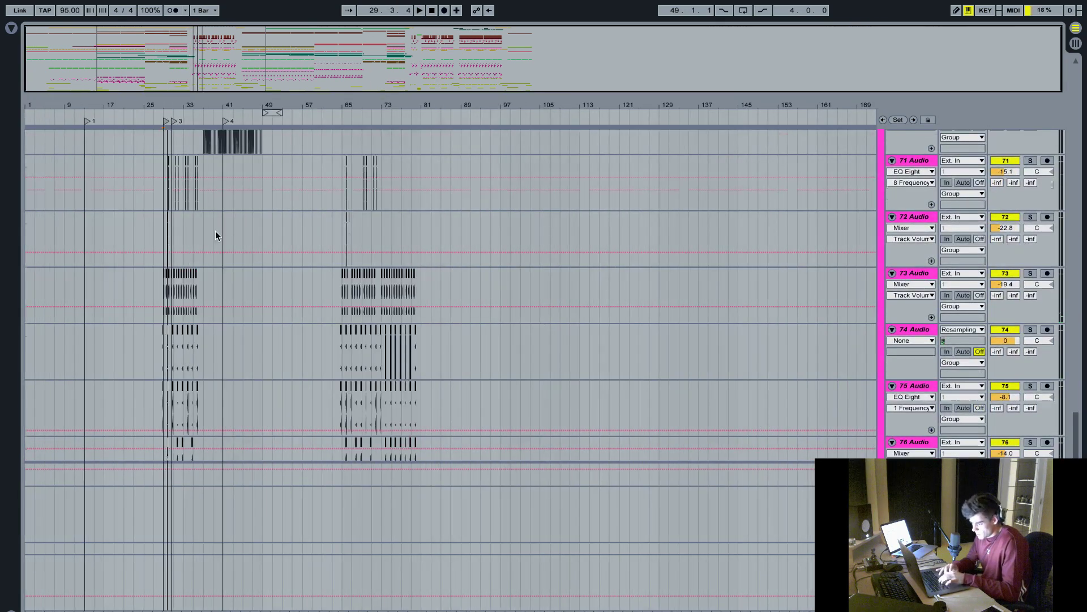
scroll(215, 230, "up", 2)
key("plus")
key("plus")
key("plus")
key("plus")
key("plus")
scroll(387, 226, "up", 10)
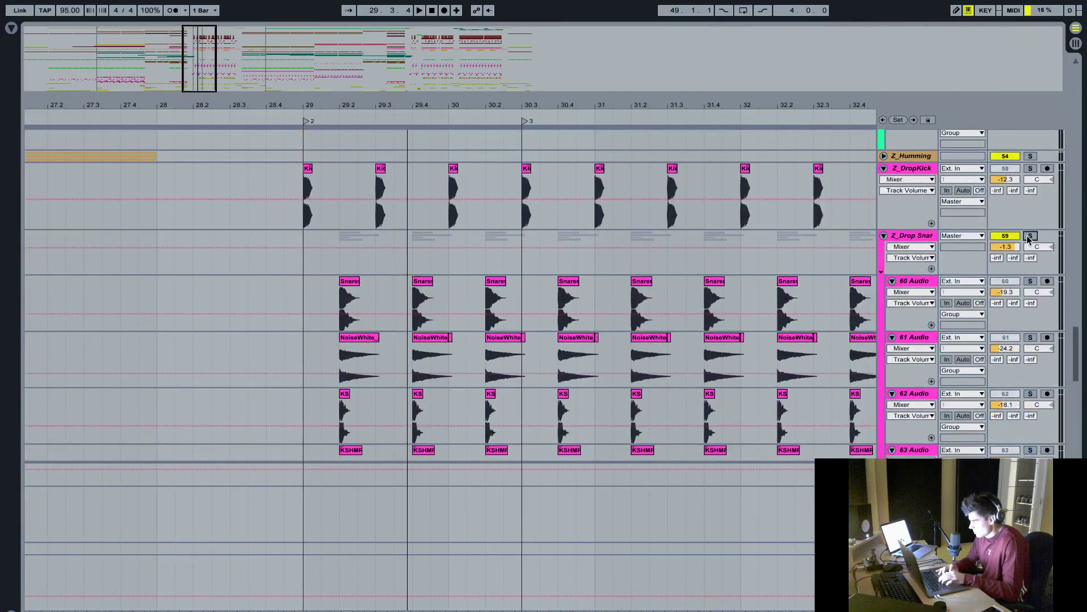
left_click(1030, 236)
left_click(1031, 169)
left_click(273, 209)
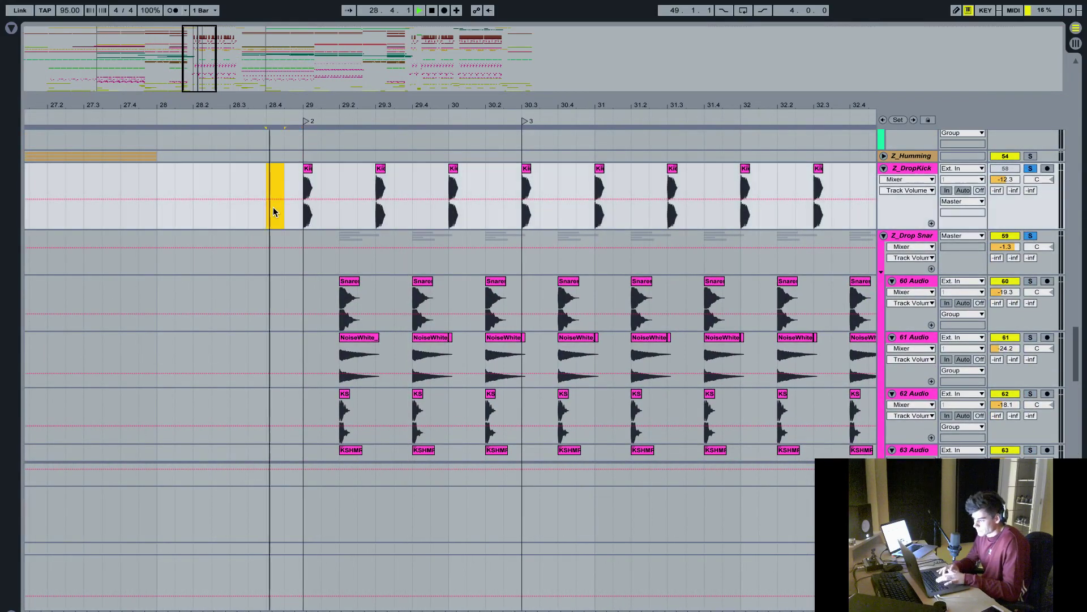
scroll(303, 264, "down", 10)
scroll(301, 260, "down", 5)
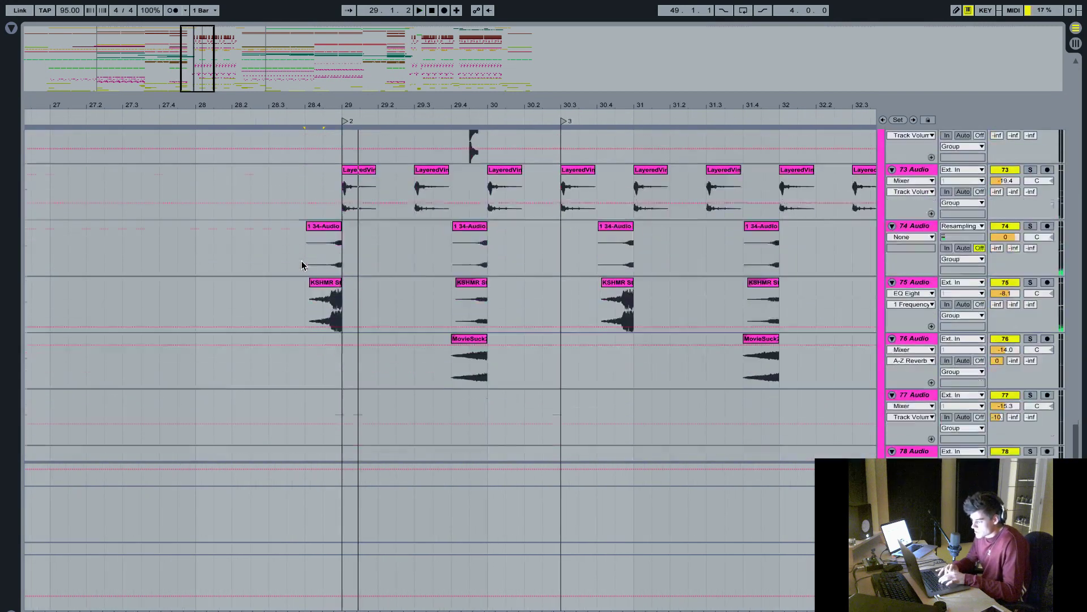
- Solo 74 Audio, play its first 1 34-Audio clip, and inspect the clip's sample properties before hiding the detail view
mouse_move(316, 104)
left_mouse_down()
mouse_move(316, 147)
mouse_move(317, 120)
left_mouse_up()
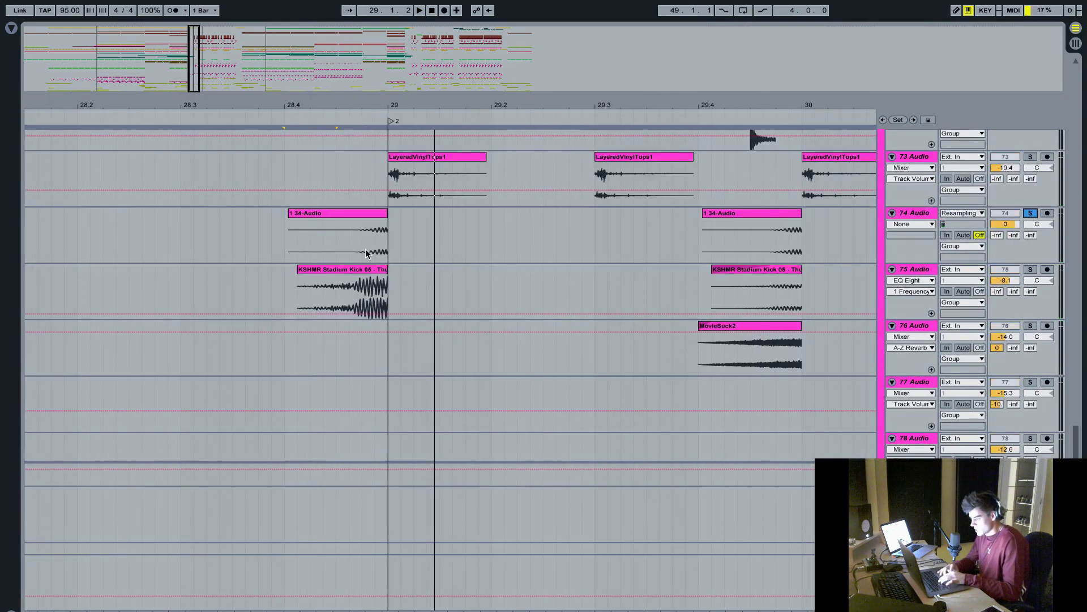
left_click(341, 240)
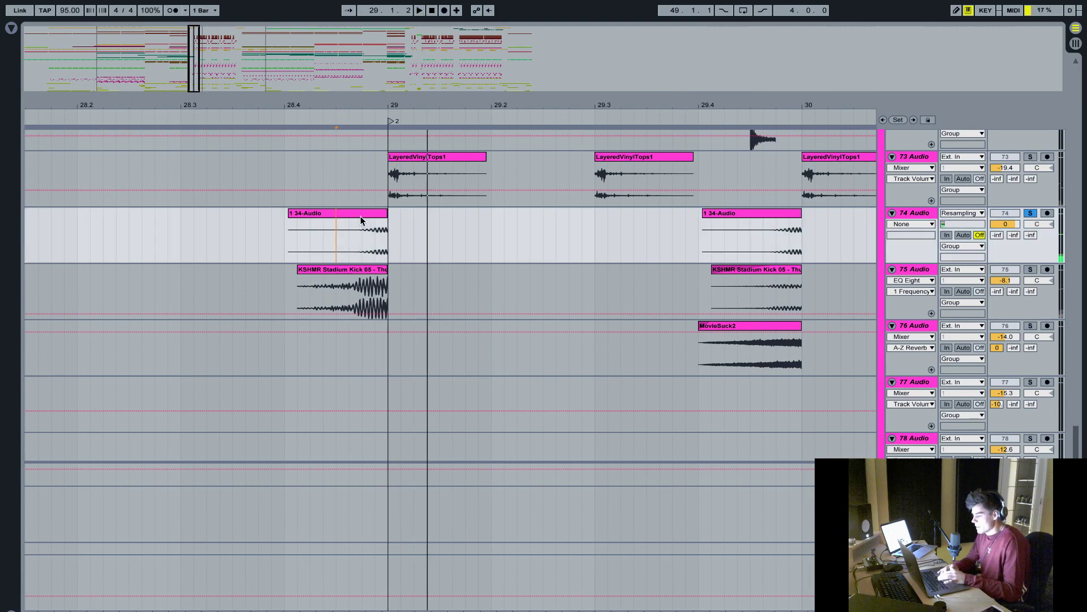
double_click(360, 216)
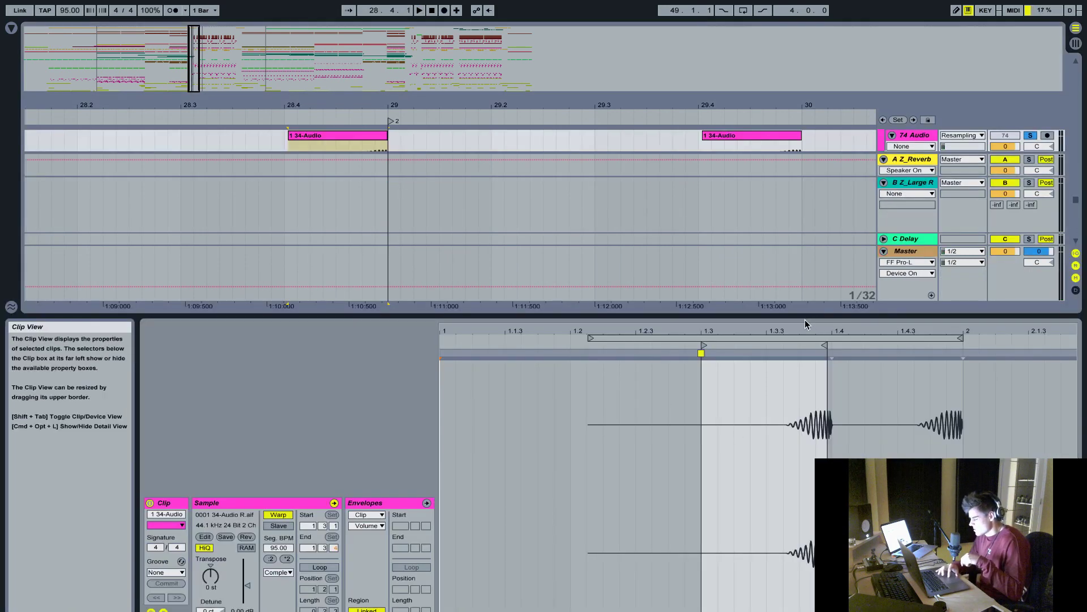
key("super+alt+l")
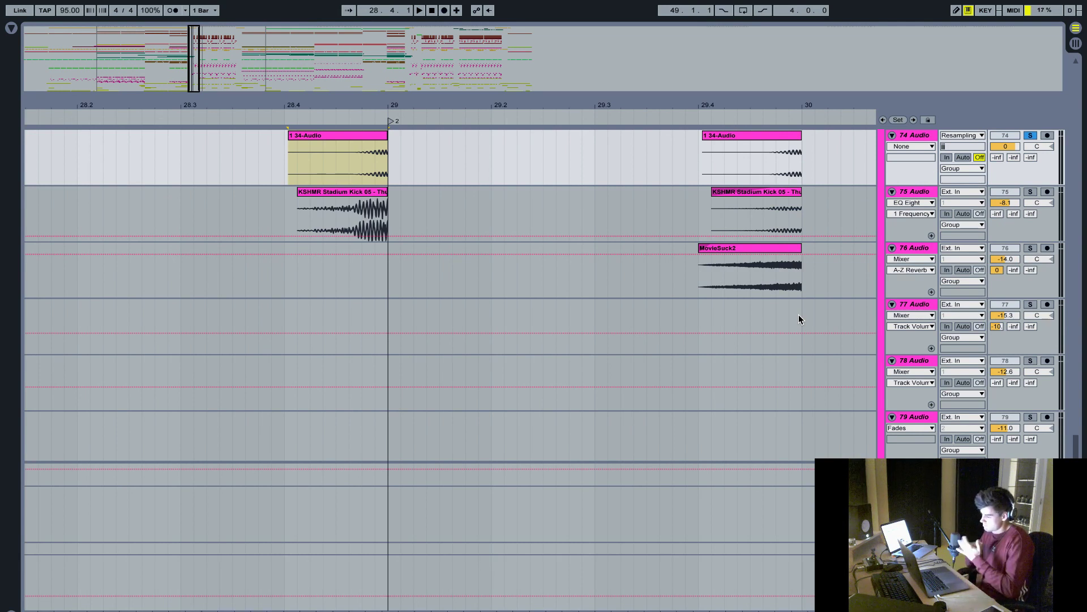
- Solo 75 Audio and play its first KSHMR Stadium Kick clip from 28.4
scroll(721, 339, "up", 2)
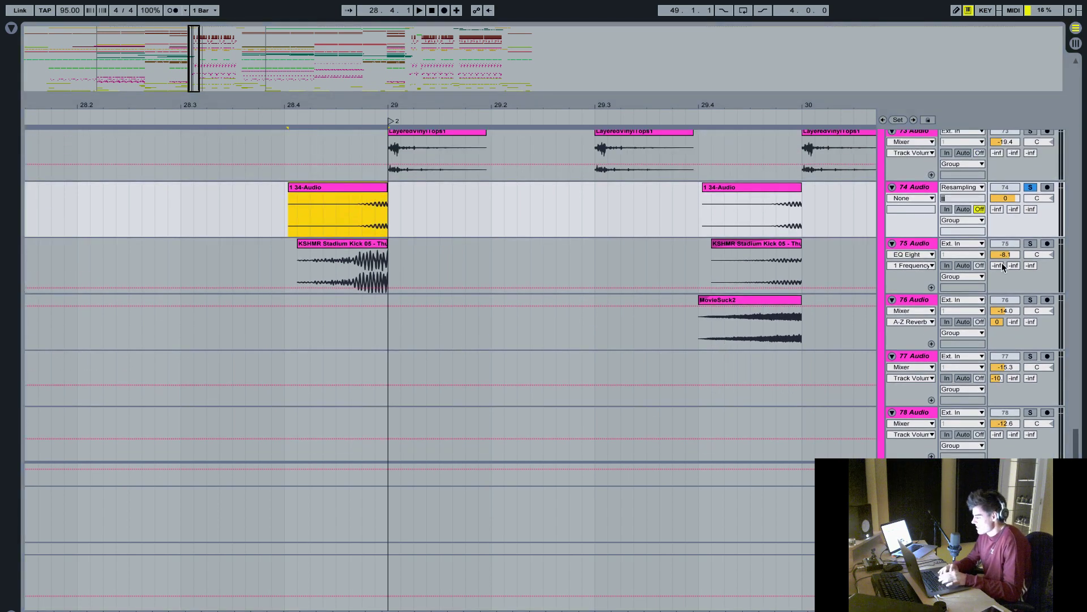
left_click(1031, 243)
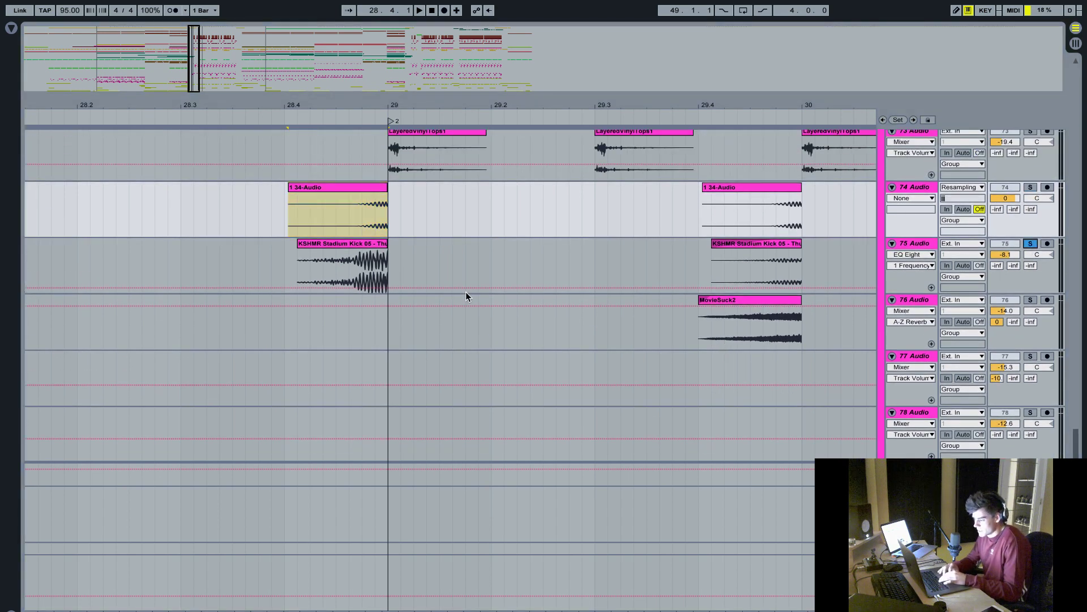
left_click(320, 263)
left_click(283, 267)
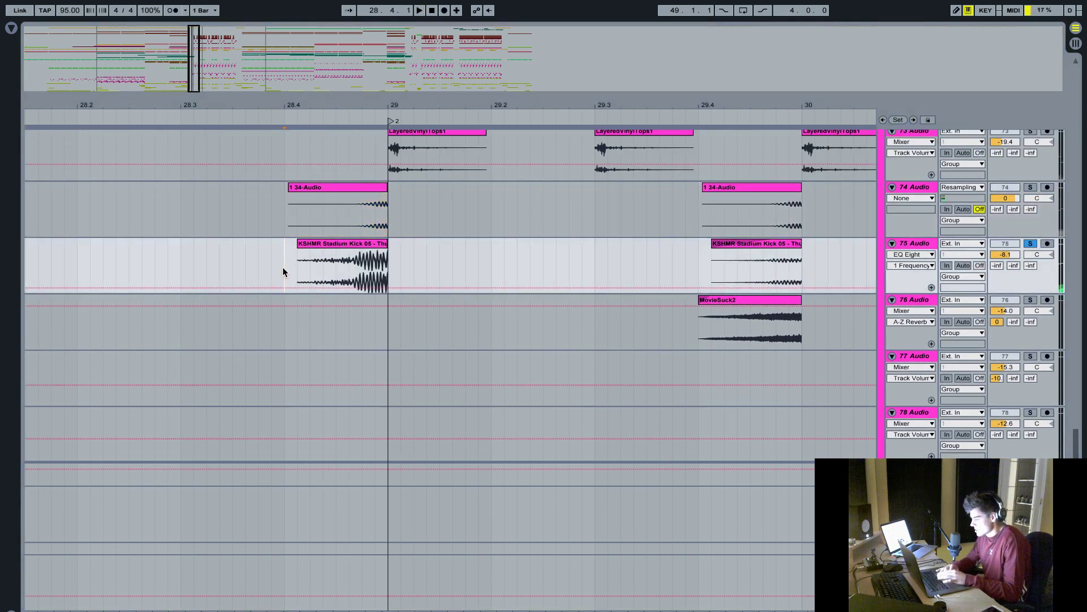
scroll(283, 269, "up", 2)
left_click(323, 311)
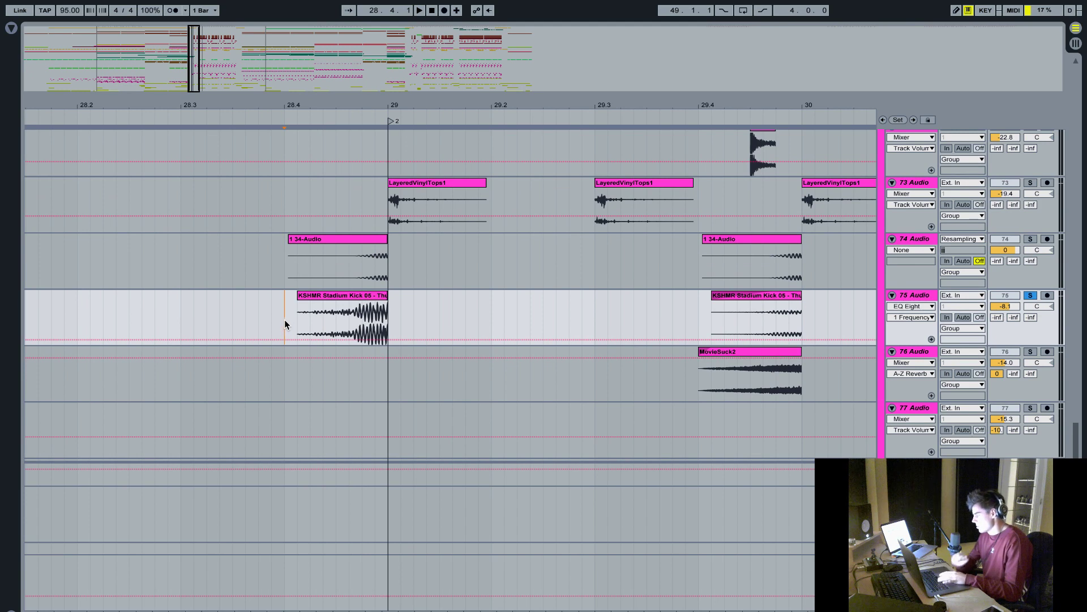
key("space")
- Solo Z_Drums, Z_Drop Snar and Z_DropKick and play the full drop drums while viewing the lower percussion tracks
scroll(594, 339, "up", 3)
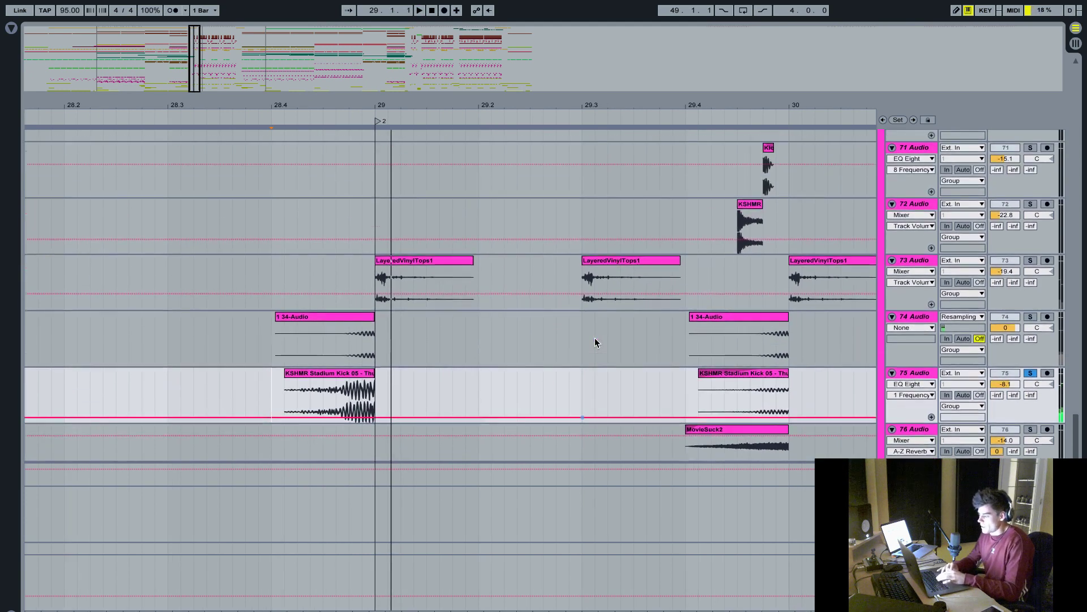
scroll(594, 337, "up", 14)
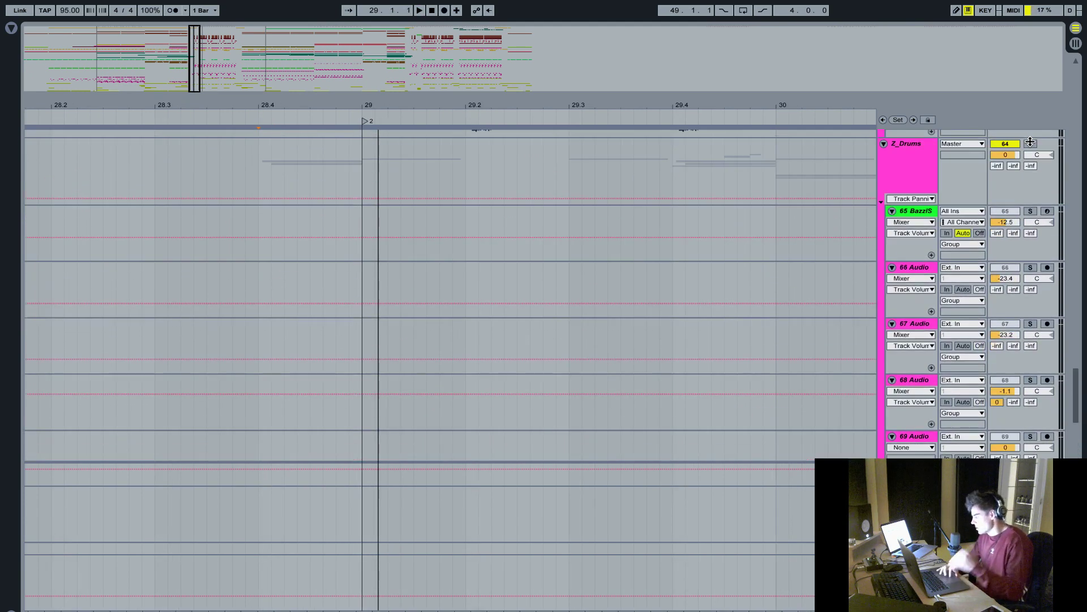
scroll(1034, 146, "up", 10)
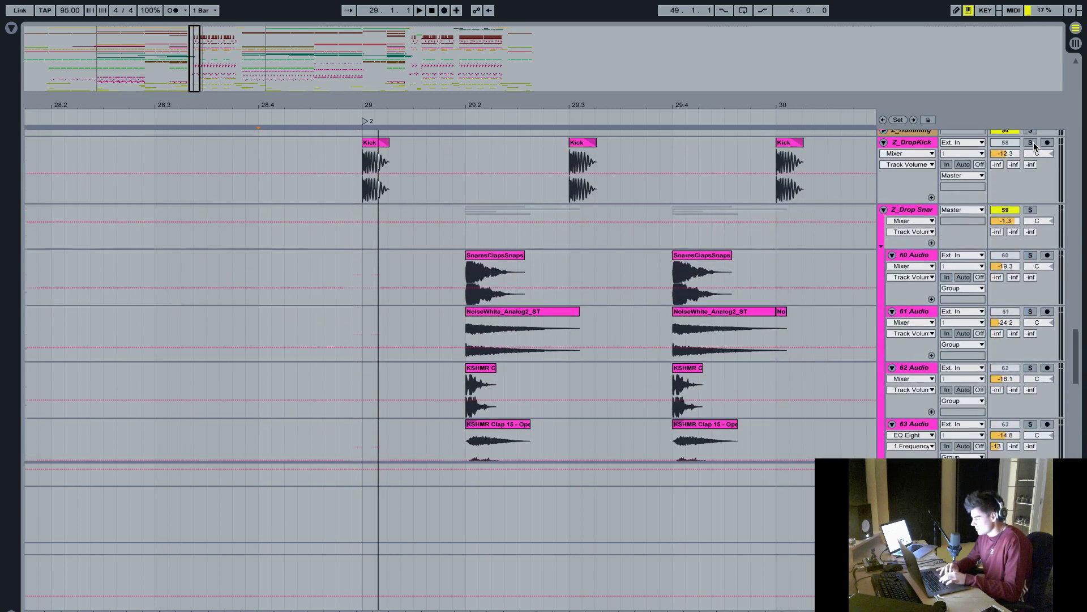
left_click(1030, 210)
left_click(1031, 142)
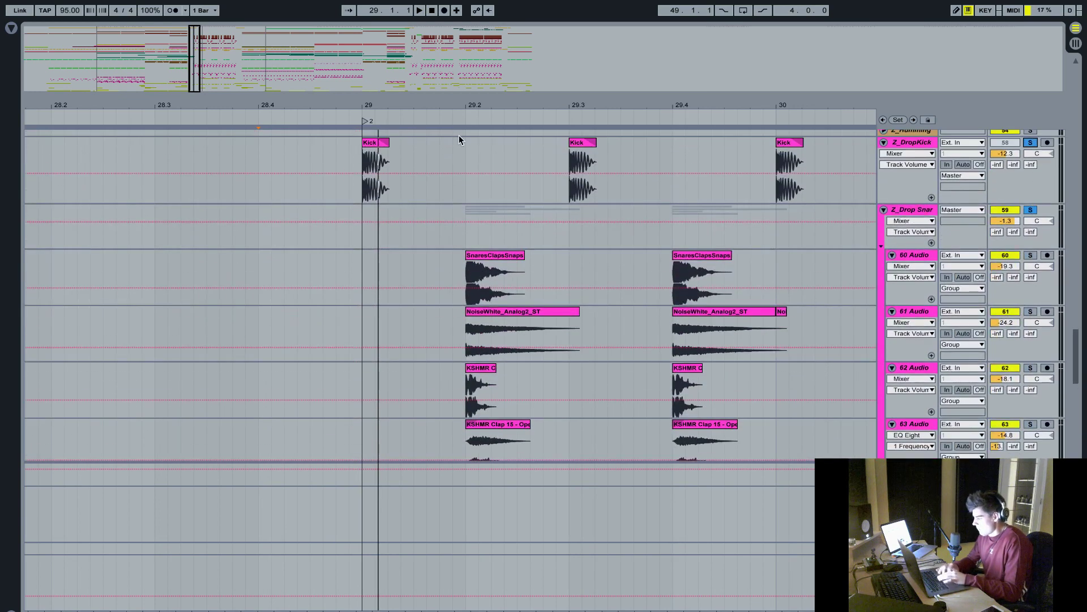
left_click_drag(348, 172, 349, 175)
key("space")
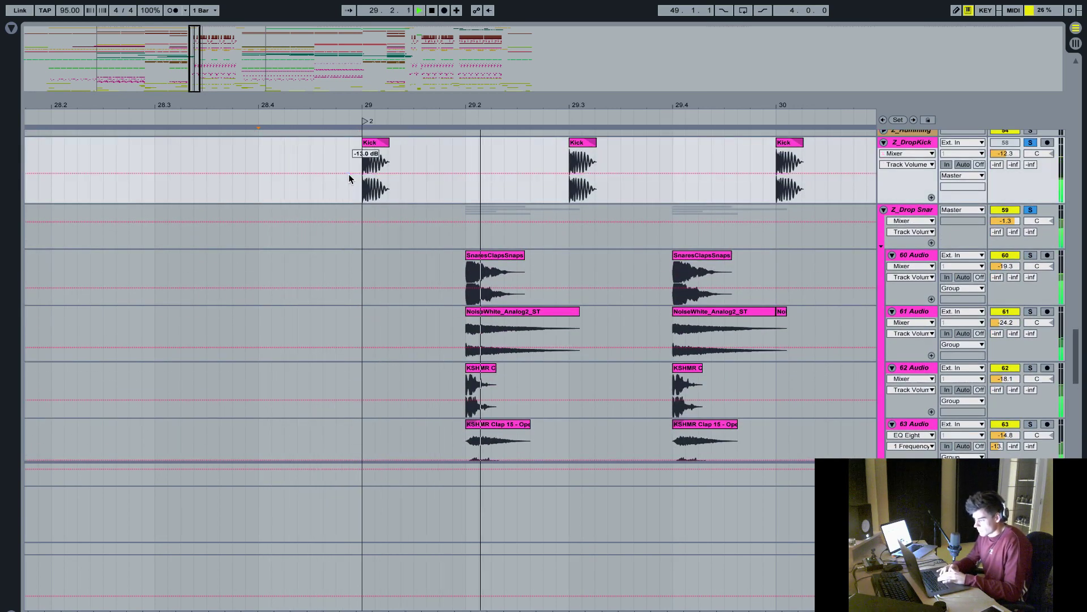
scroll(400, 279, "down", 10)
scroll(580, 395, "down", 10)
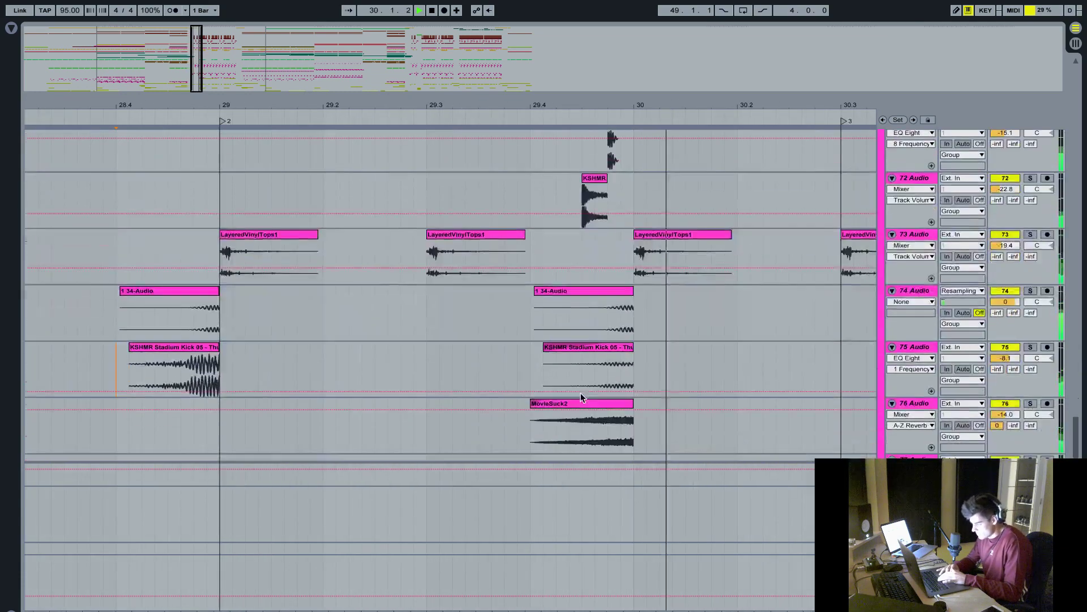
key("space")
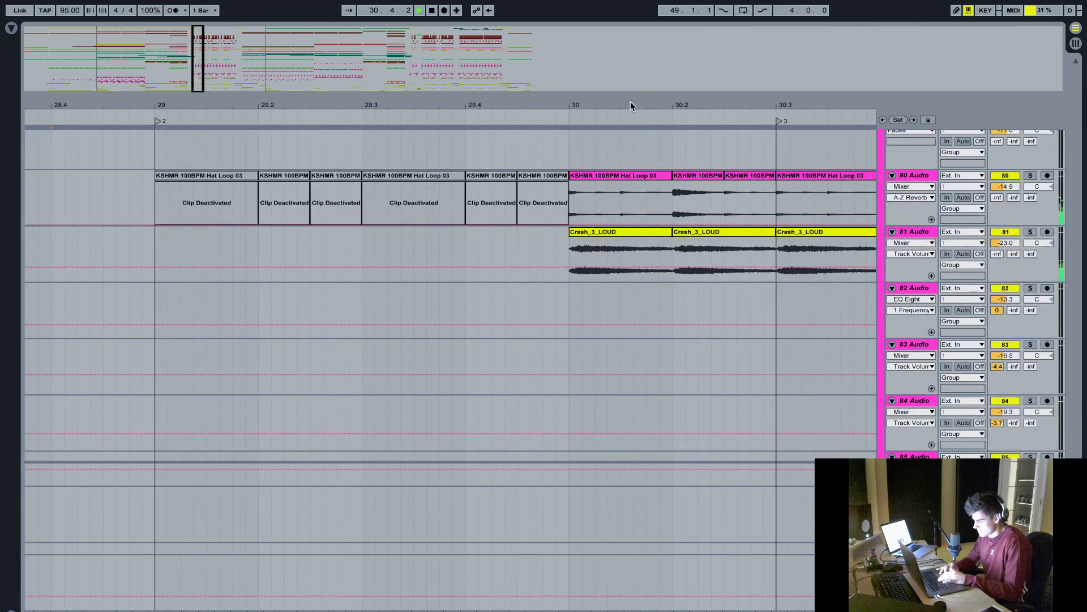
- Play the soloed drop drums from bar 29
left_click_drag(631, 101, 409, 213)
scroll(410, 213, "up", 1)
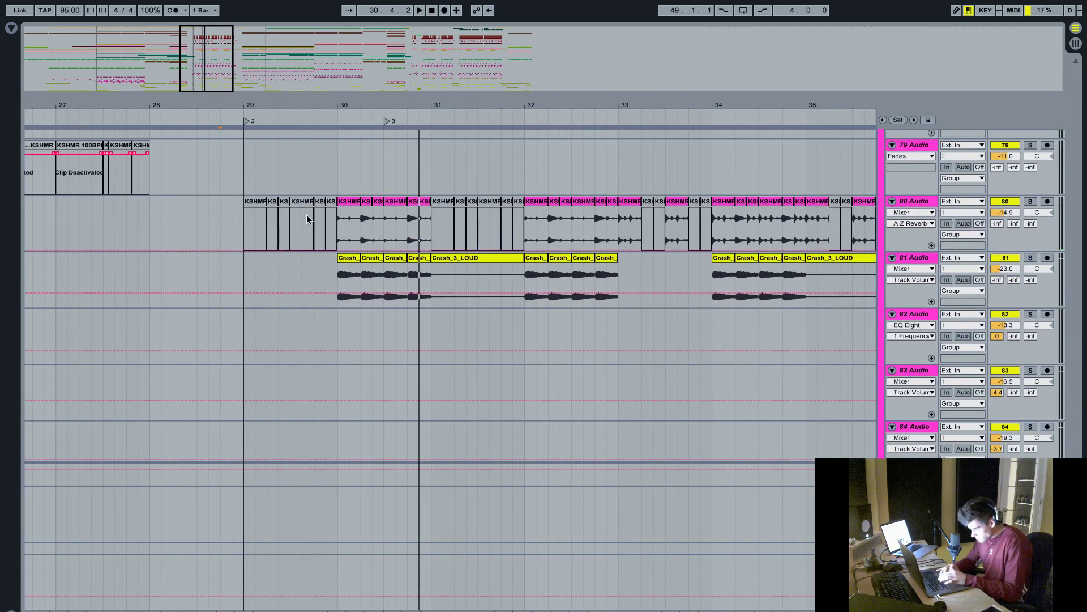
left_click(240, 221)
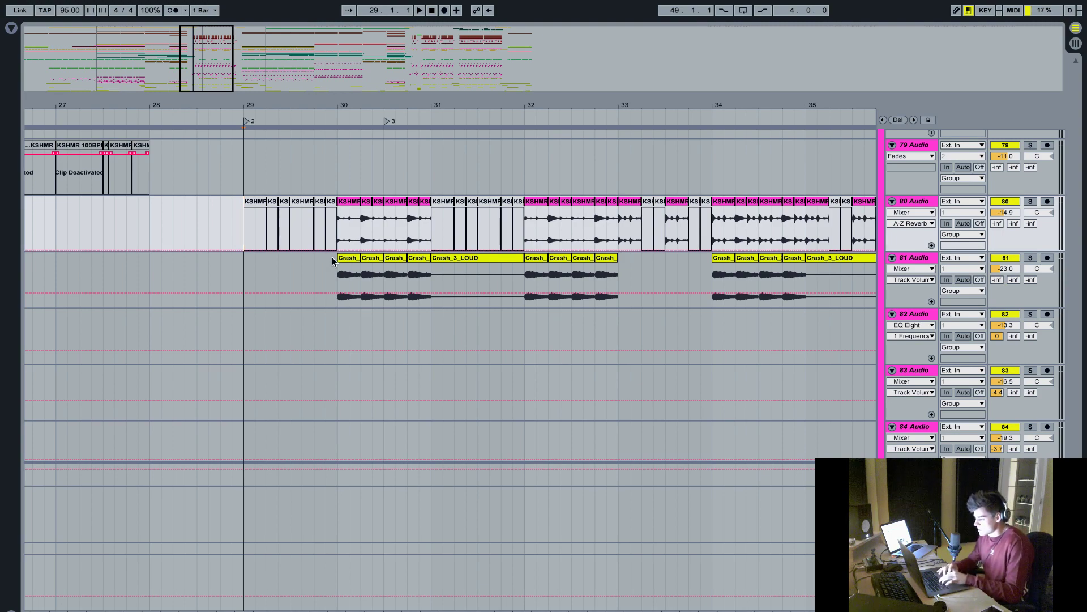
scroll(332, 256, "up", 5)
scroll(332, 256, "down", 6)
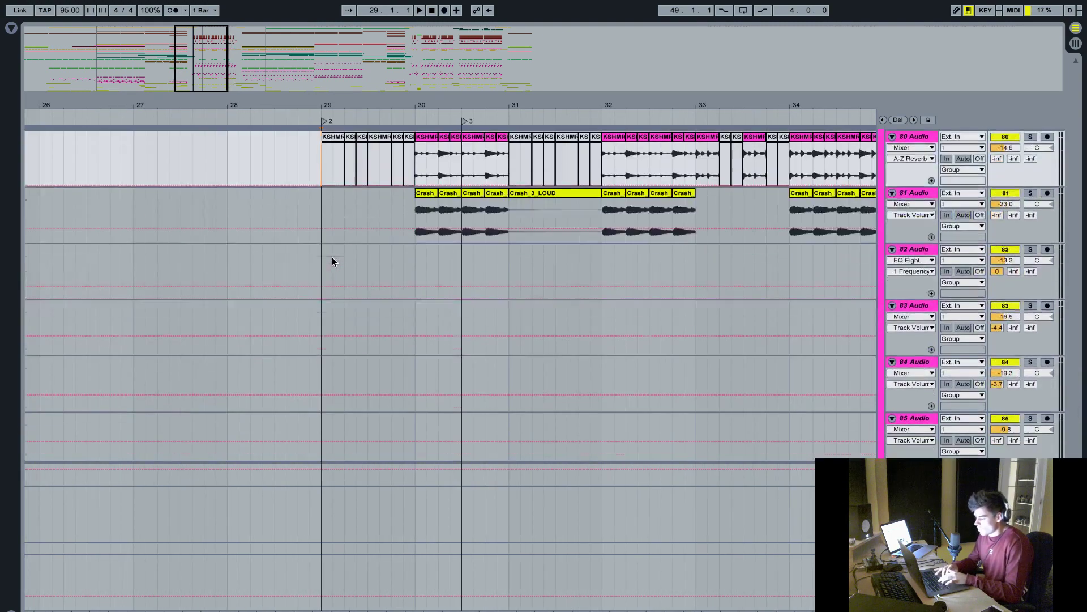
scroll(332, 257, "up", 4)
scroll(332, 257, "down", 4)
scroll(429, 256, "up", 2)
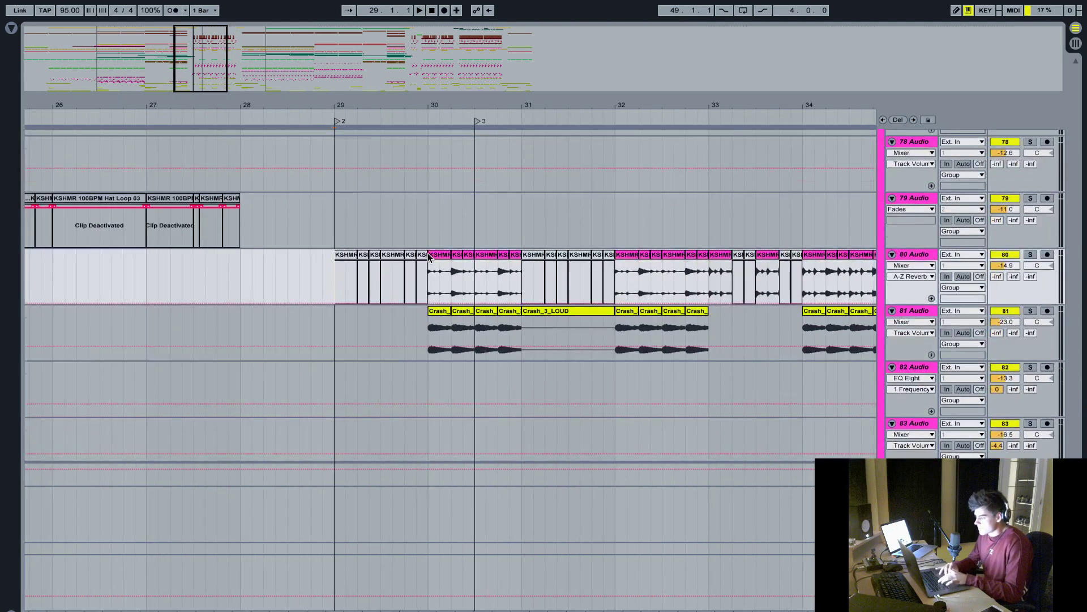
scroll(396, 254, "up", 1)
left_click(330, 250)
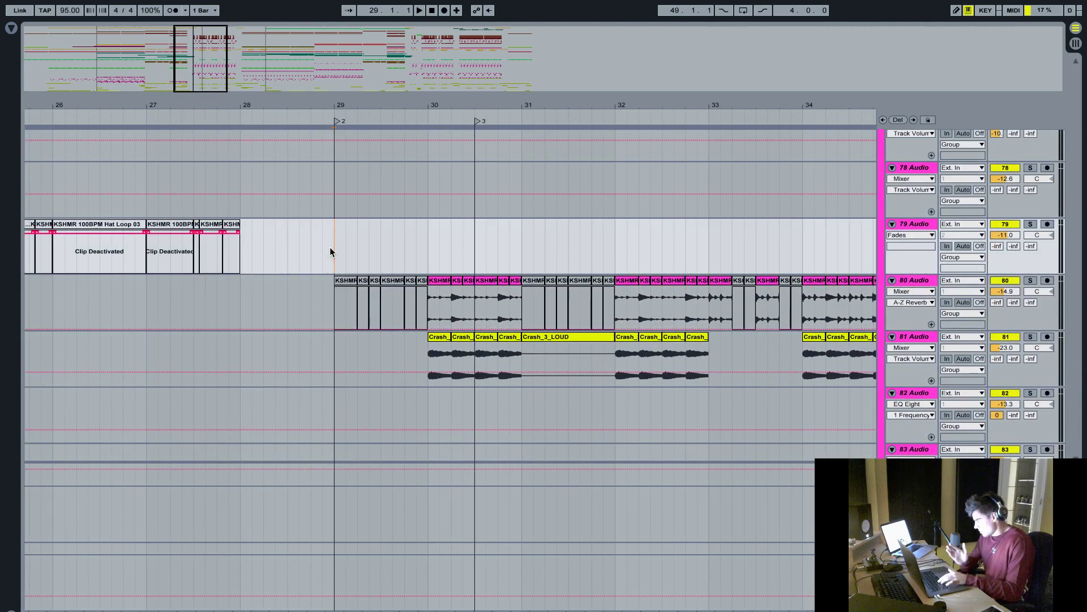
key("space")
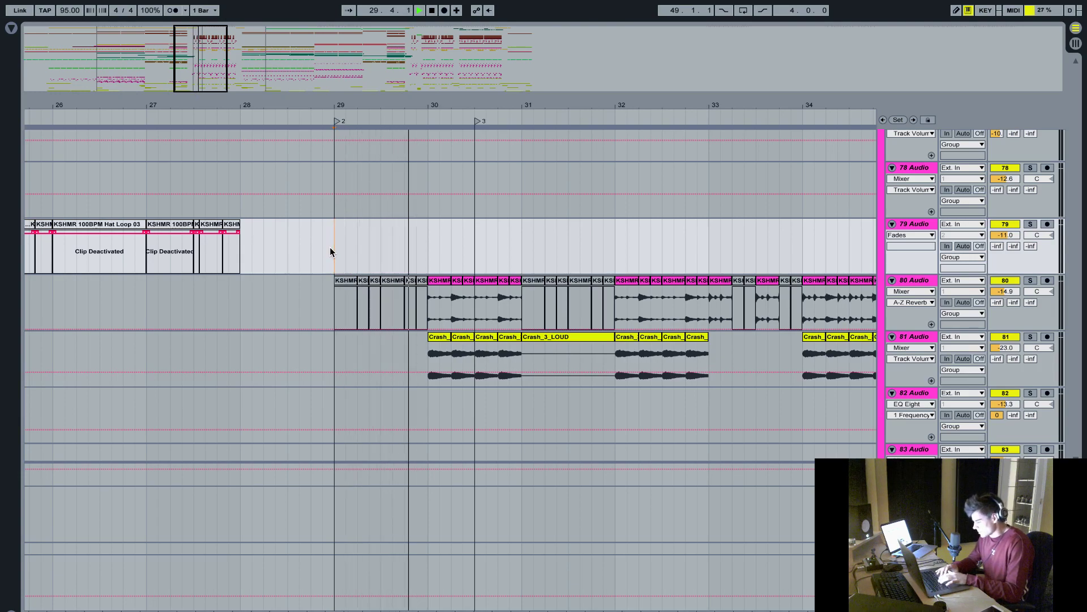
key("space")
- Solo 73 Audio and play its first LayeredVinylTops1 clip from bar 29
scroll(399, 388, "down", 4)
scroll(398, 389, "up", 10)
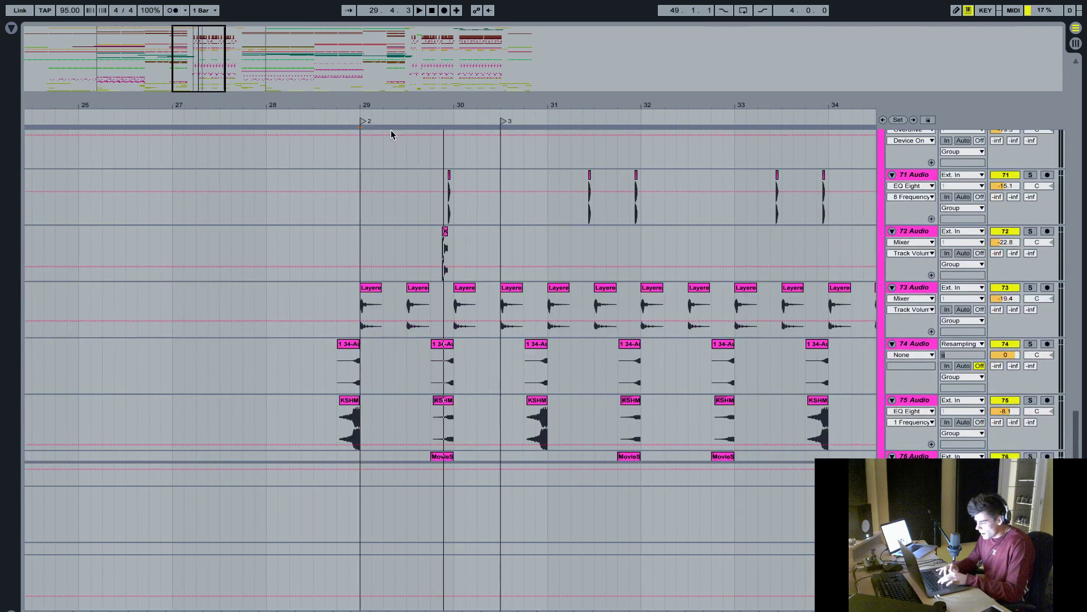
left_click_drag(368, 103, 371, 105)
left_click(301, 310)
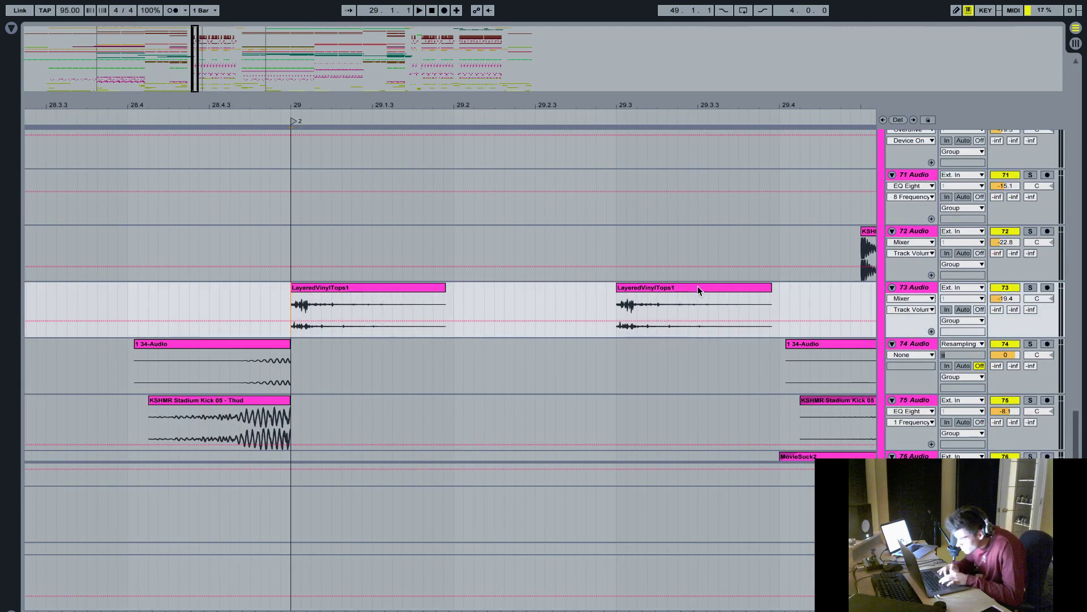
left_click(1030, 287)
key("space")
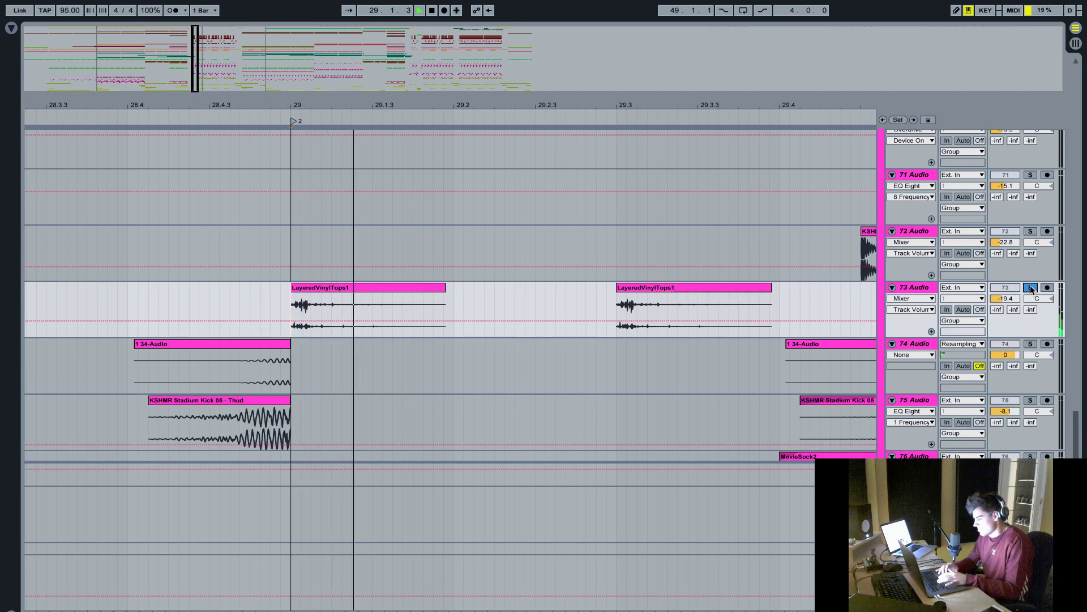
scroll(713, 304, "up", 1)
- Solo Z_Drums, Z_Drop Snar and Z_DropKick together again in place of the single percussion track
scroll(712, 301, "up", 10)
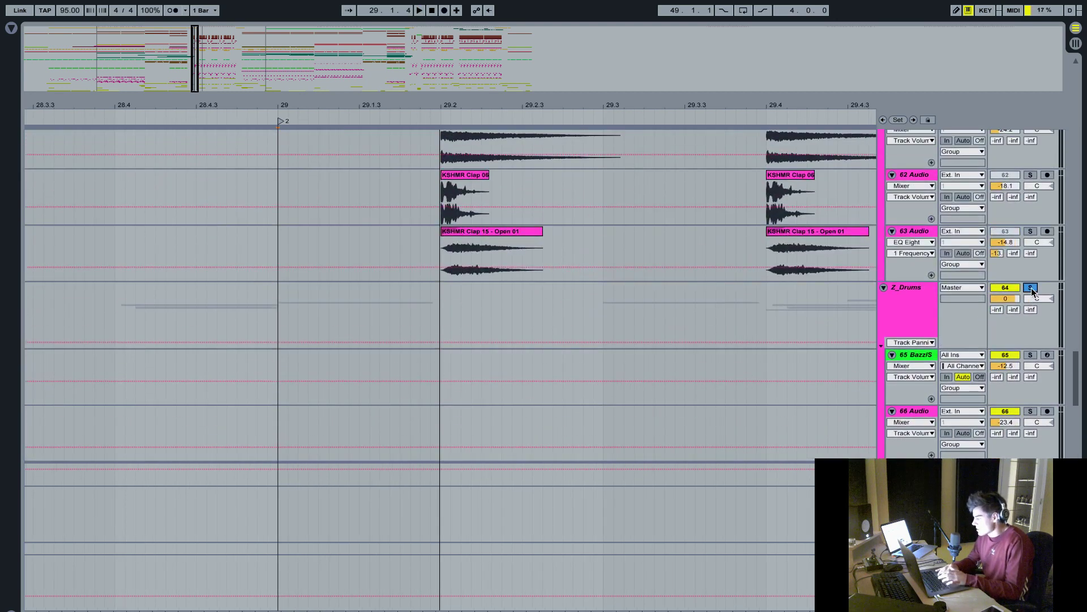
scroll(1032, 288, "up", 5)
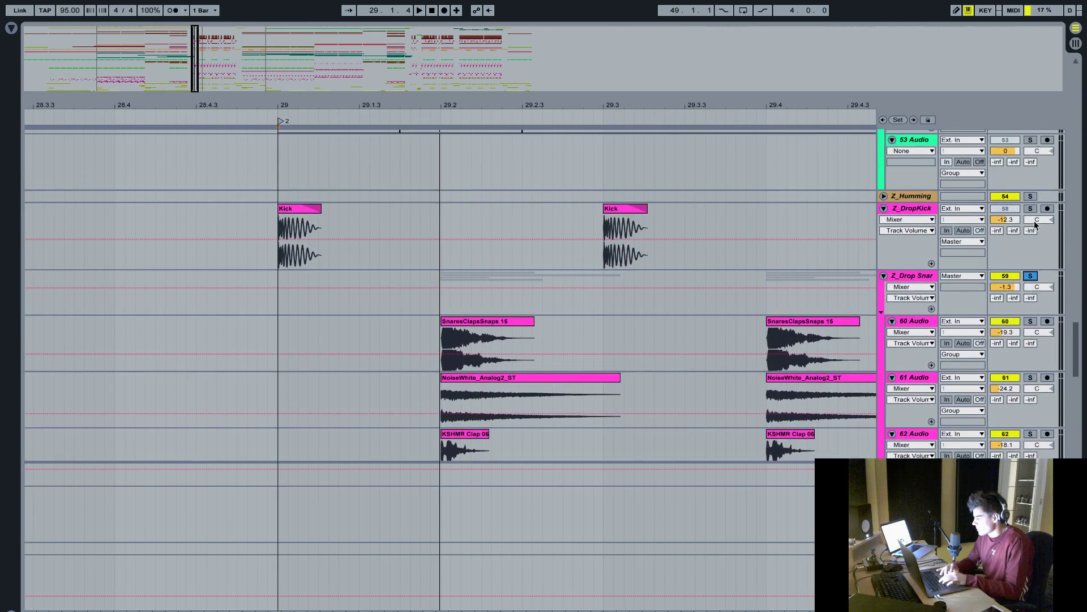
scroll(641, 300, "down", 15)
scroll(640, 298, "up", 2)
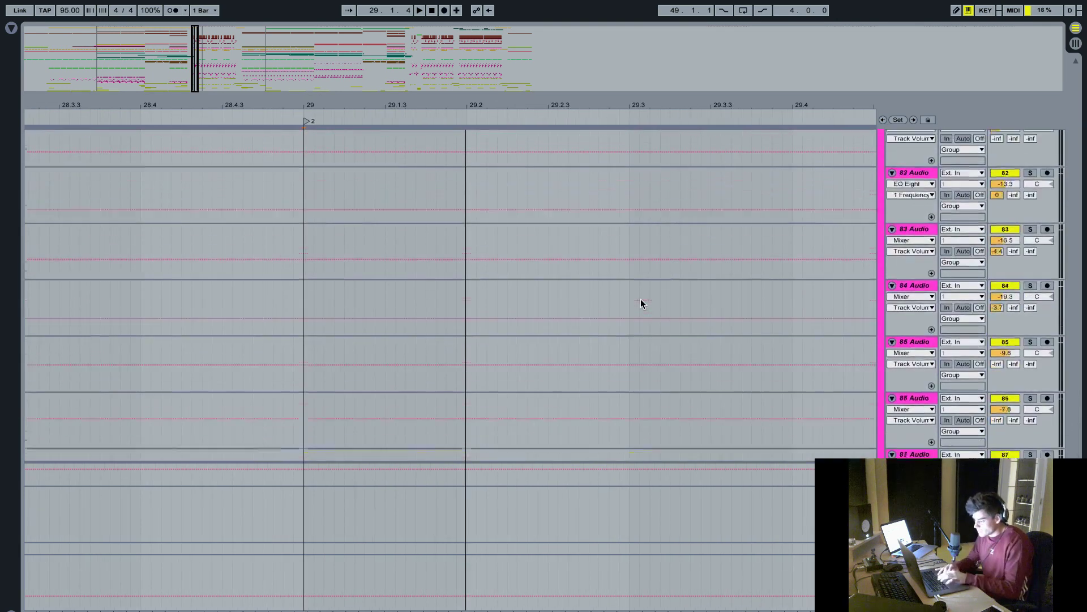
scroll(640, 301, "down", 2)
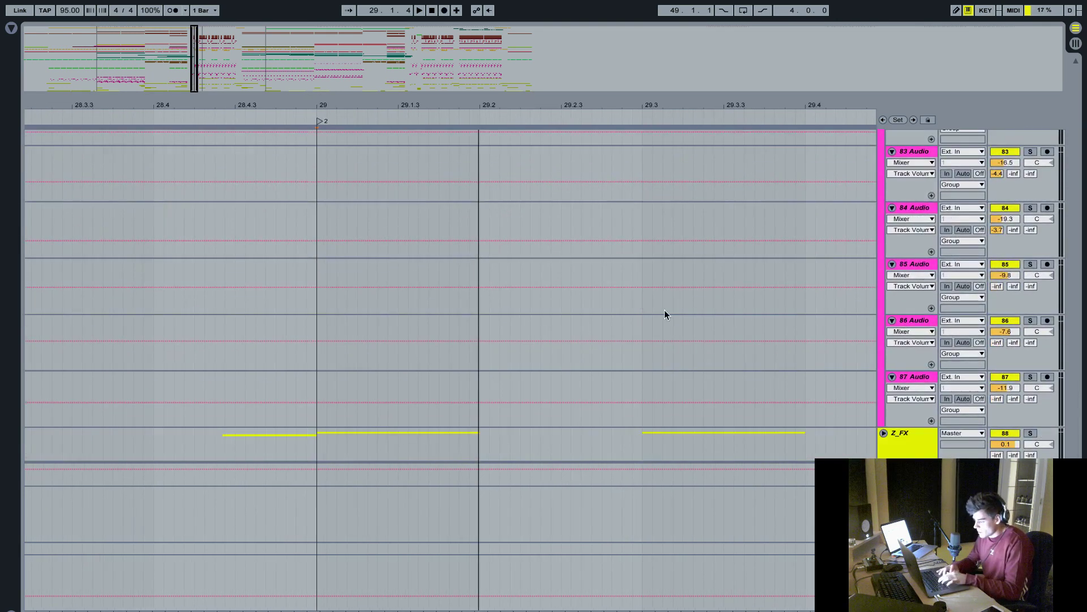
- Add the Z_FX group to the soloed drums, unfold it, and play its KSHMR Exhaust 01 clips from bar 29
left_click(1030, 433)
left_click(884, 434)
scroll(742, 438, "down", 6)
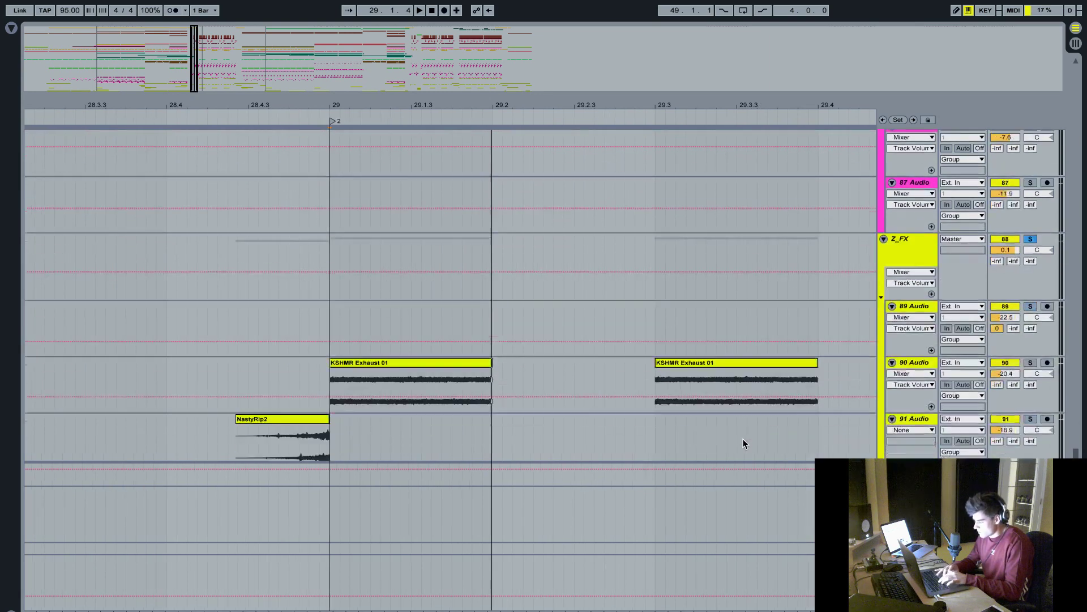
scroll(742, 443, "up", 8)
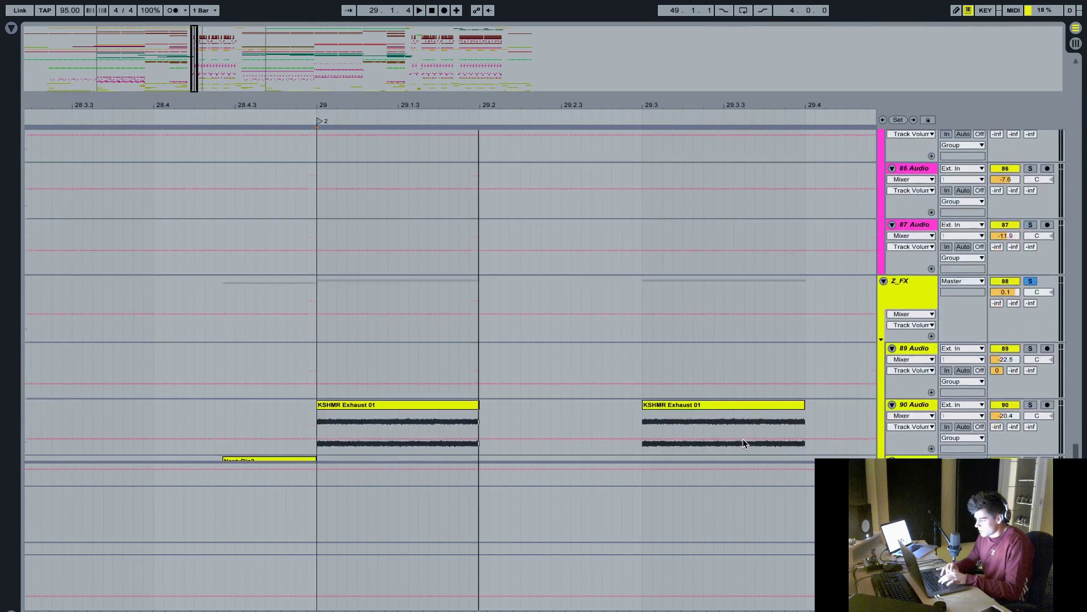
left_click(318, 374)
key("space")
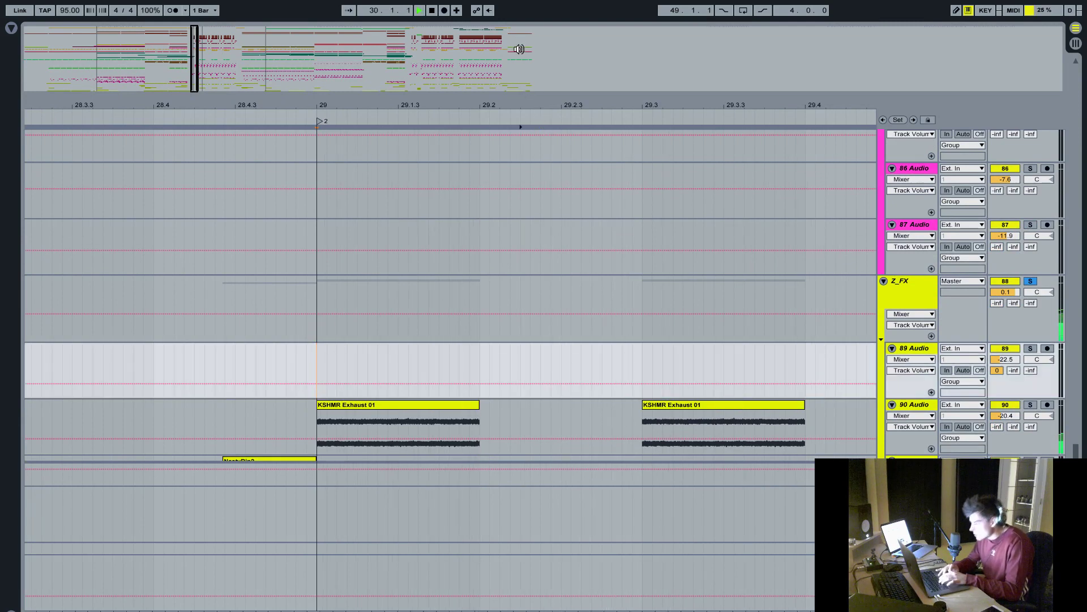
left_click(534, 131)
key("space")
- Add the Z_Electric G group to the solos and play the drop from bar 29
left_click_drag(542, 107, 542, 176)
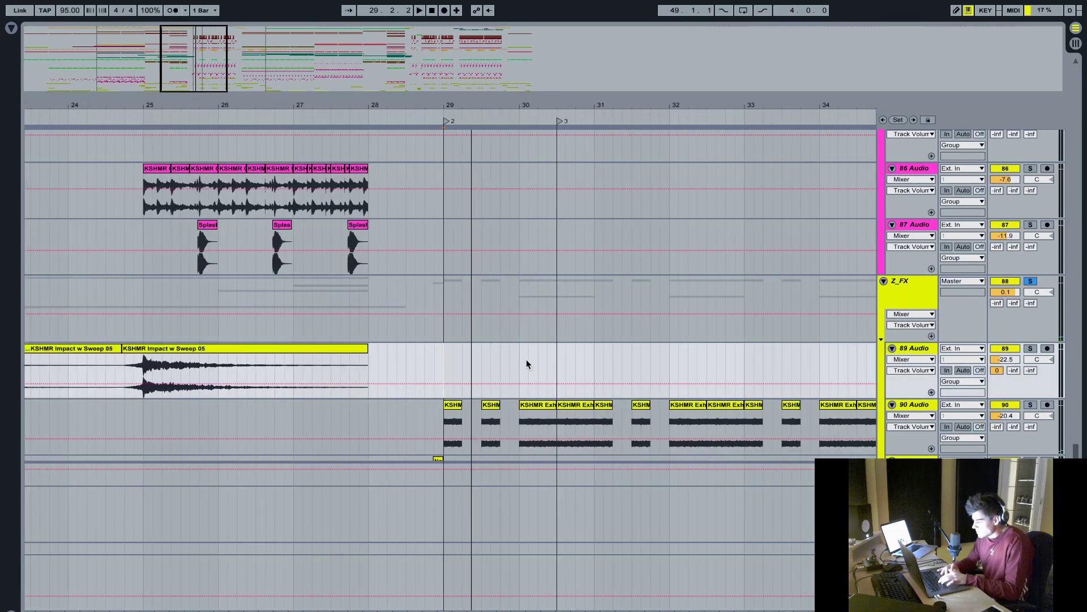
left_click(444, 420)
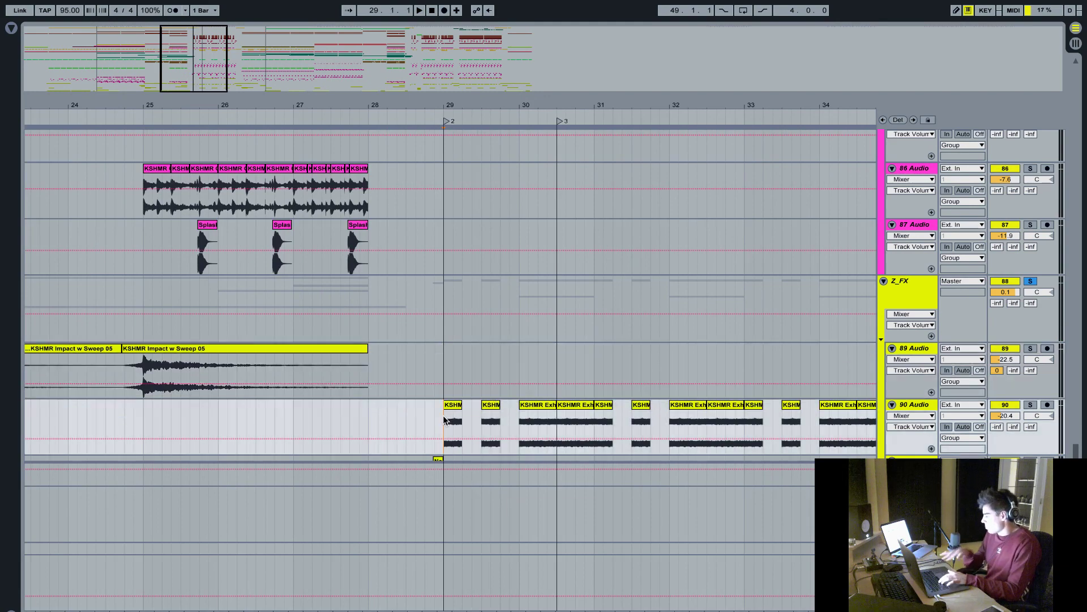
scroll(494, 294, "up", 8)
scroll(494, 290, "up", 20)
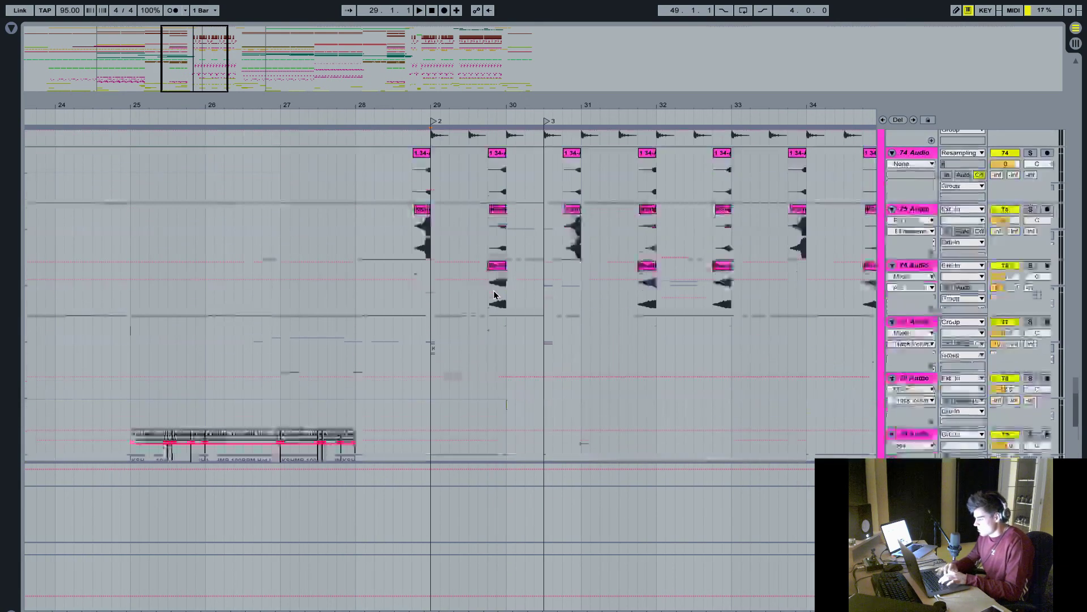
scroll(494, 290, "up", 3)
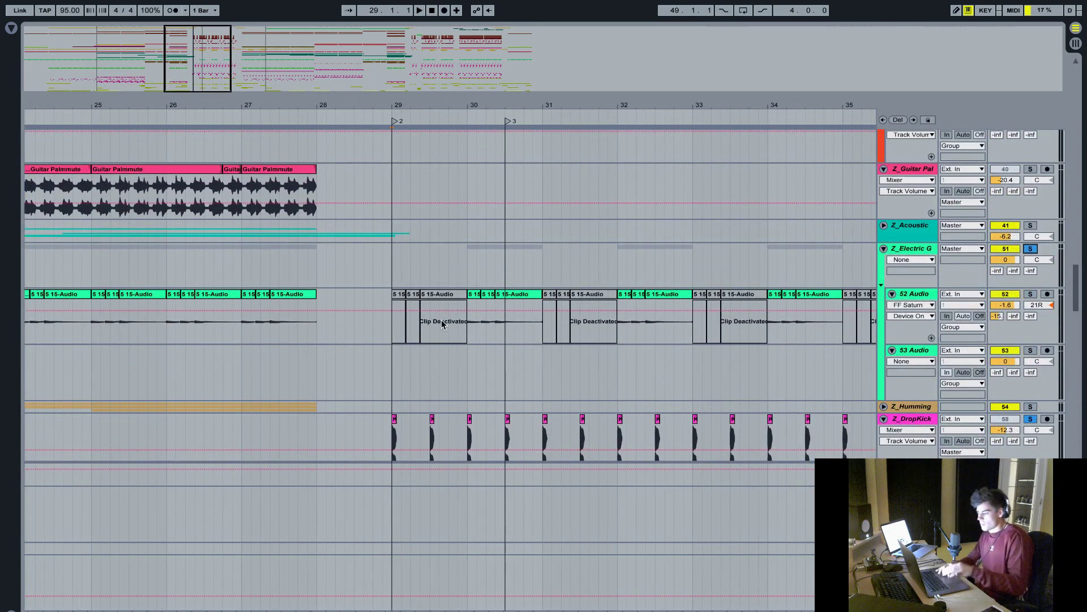
left_click(390, 332)
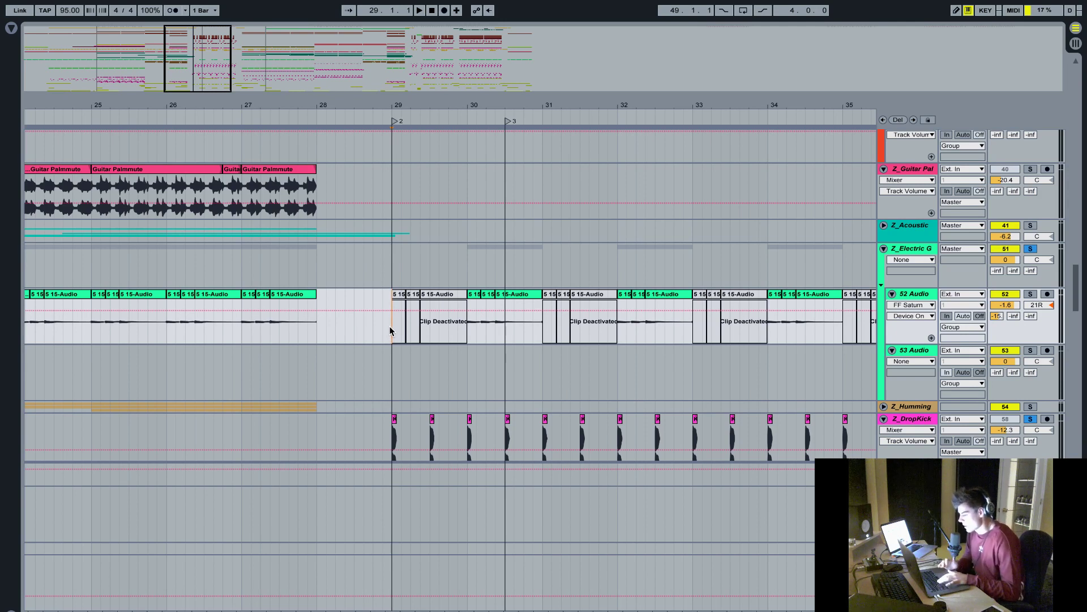
key("space")
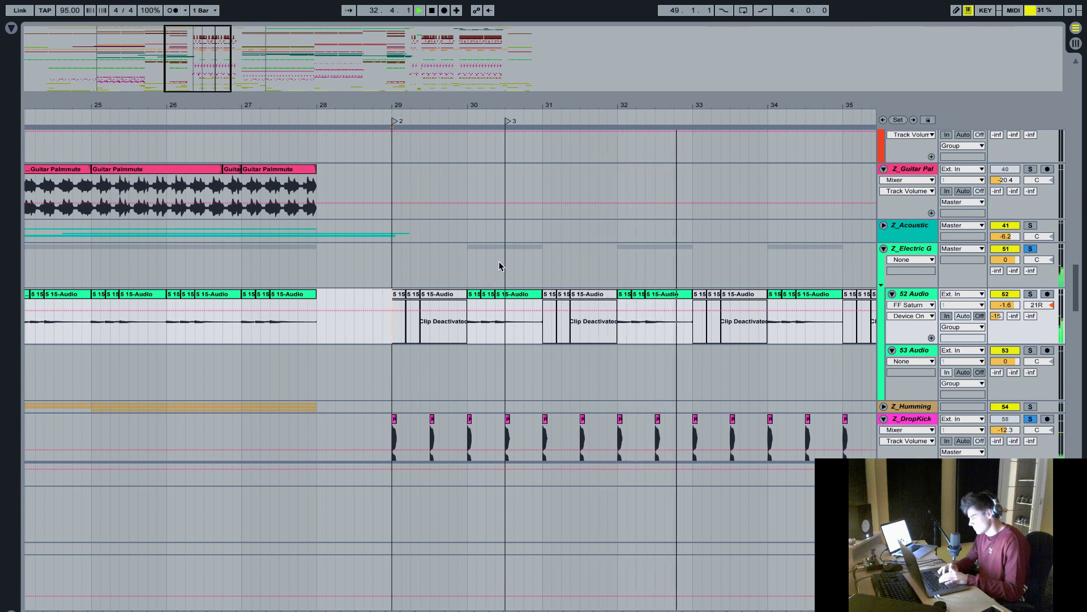
key("space")
- Add the Z_Drop Chor group with the Hpersa tracks to the solos and play the drop from bar 29 while viewing the layers
scroll(519, 262, "up", 5)
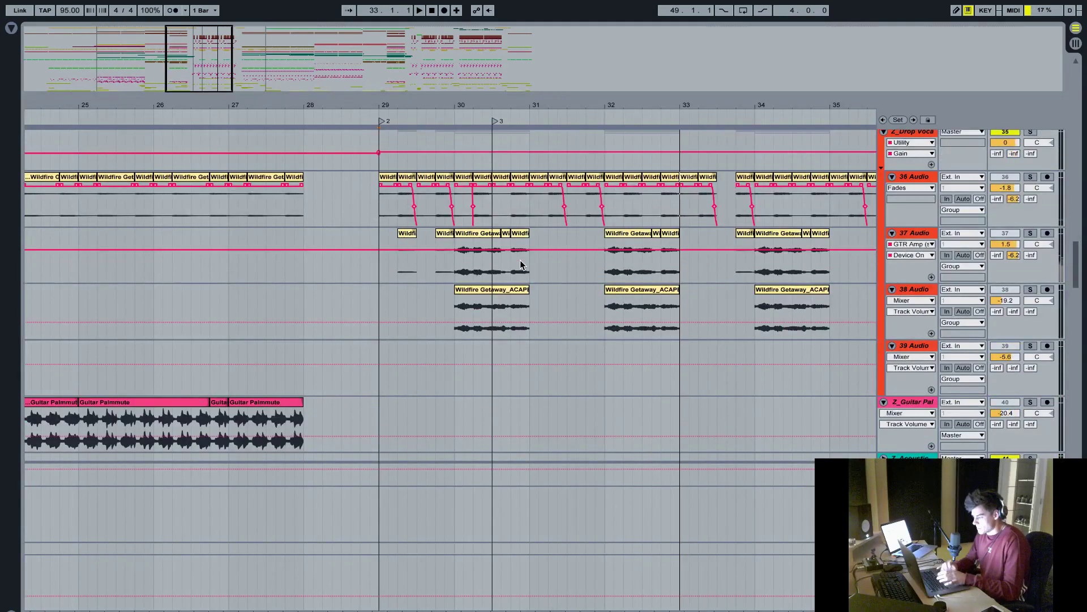
scroll(520, 261, "up", 8)
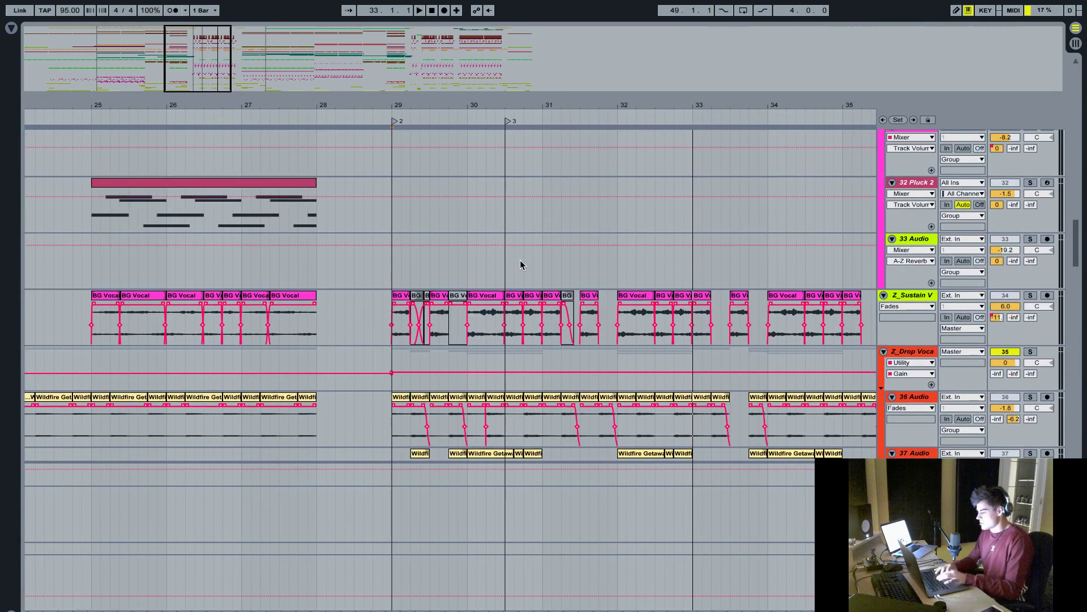
scroll(520, 263, "up", 8)
scroll(520, 263, "up", 4)
scroll(520, 261, "up", 10)
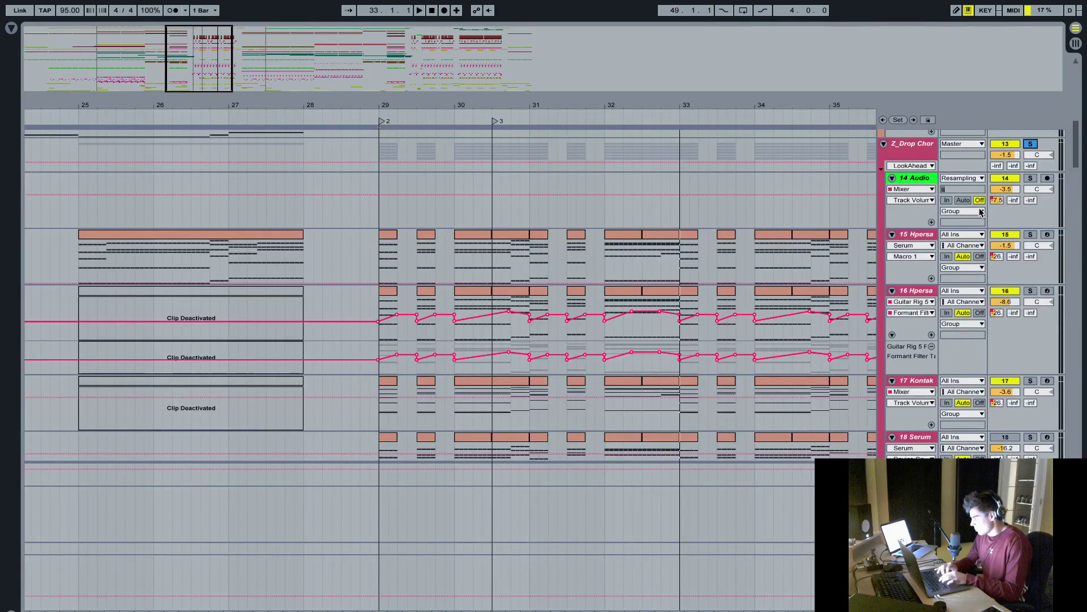
scroll(908, 396, "down", 10)
key("space")
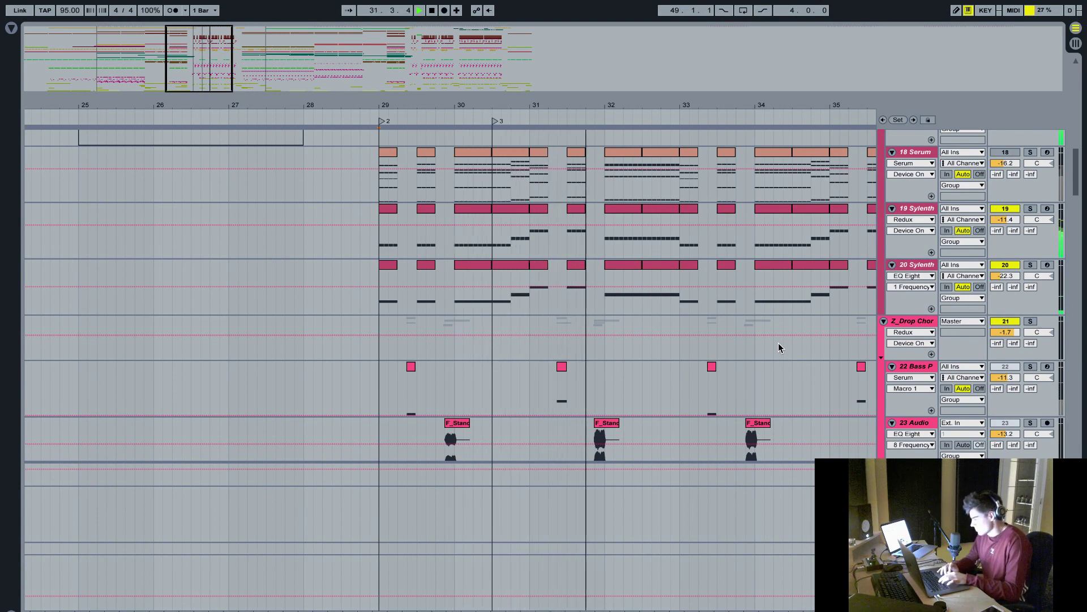
scroll(778, 347, "down", 15)
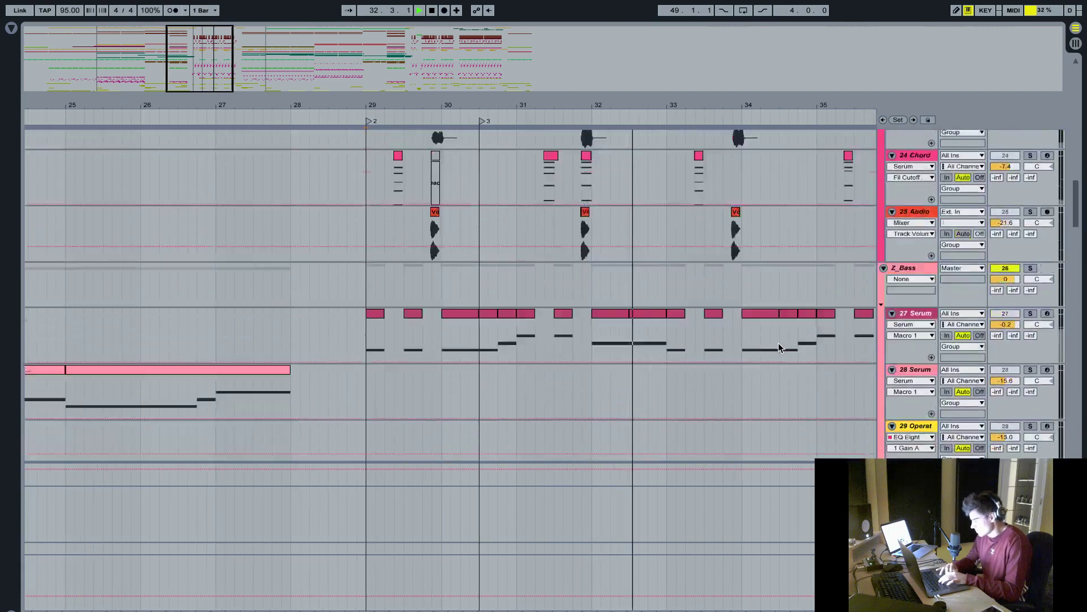
scroll(779, 347, "down", 15)
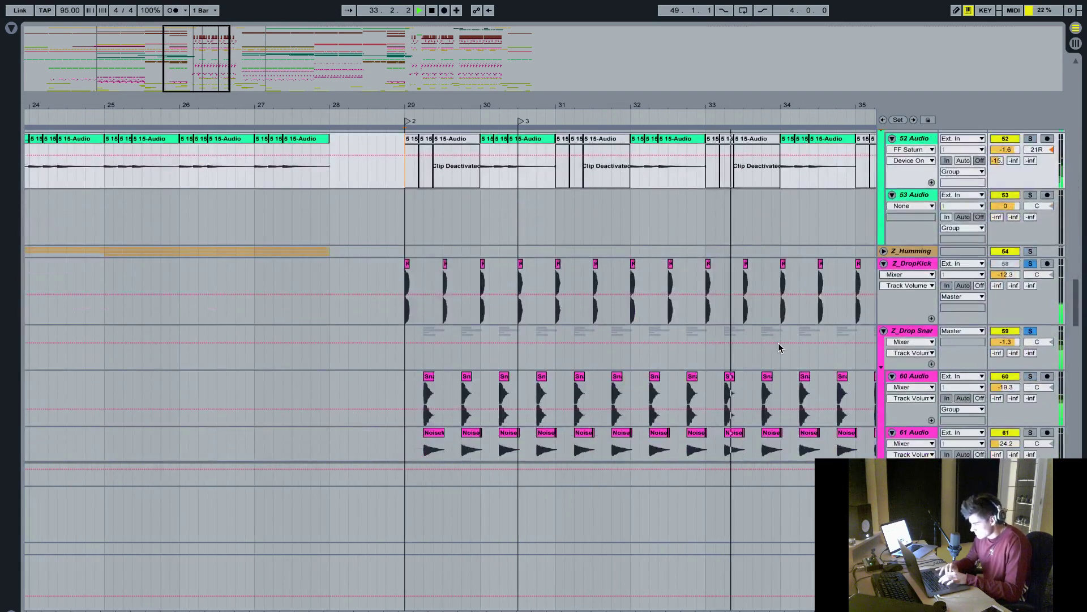
scroll(779, 347, "down", 5)
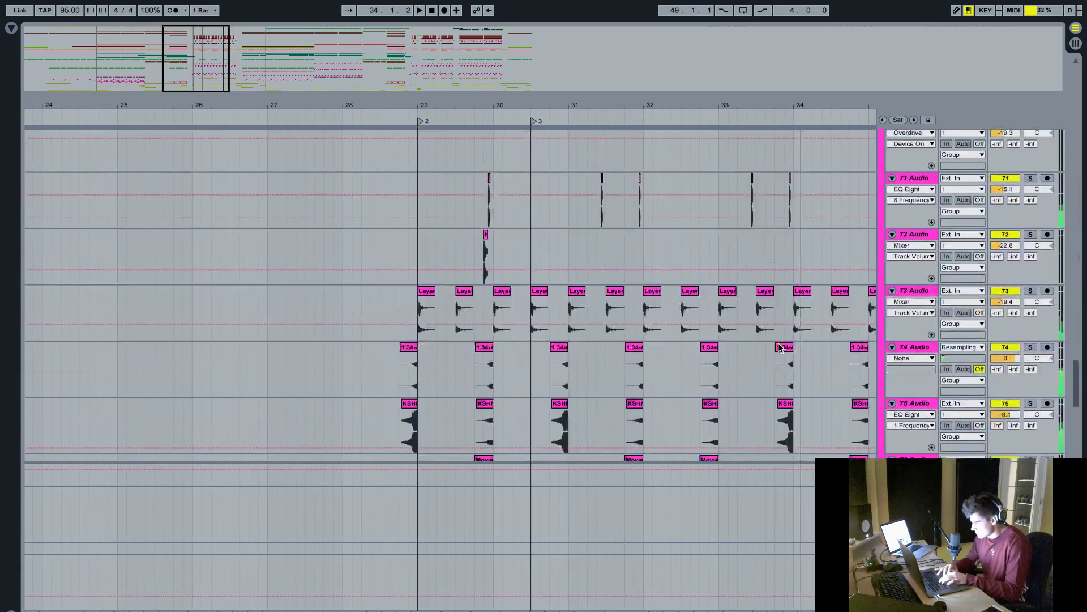
key("space")
- Solo 71 Audio and play its Kick clip just before bar 30
mouse_move(498, 107)
left_mouse_down()
mouse_move(488, 106)
mouse_move(498, 105)
left_mouse_up()
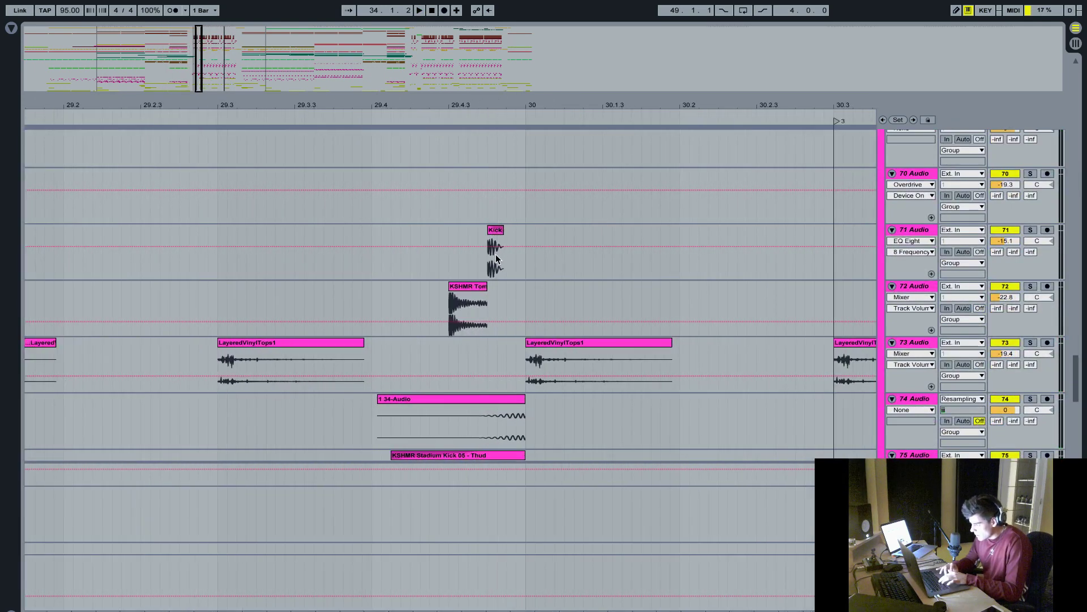
left_click(496, 257)
left_click(1030, 230)
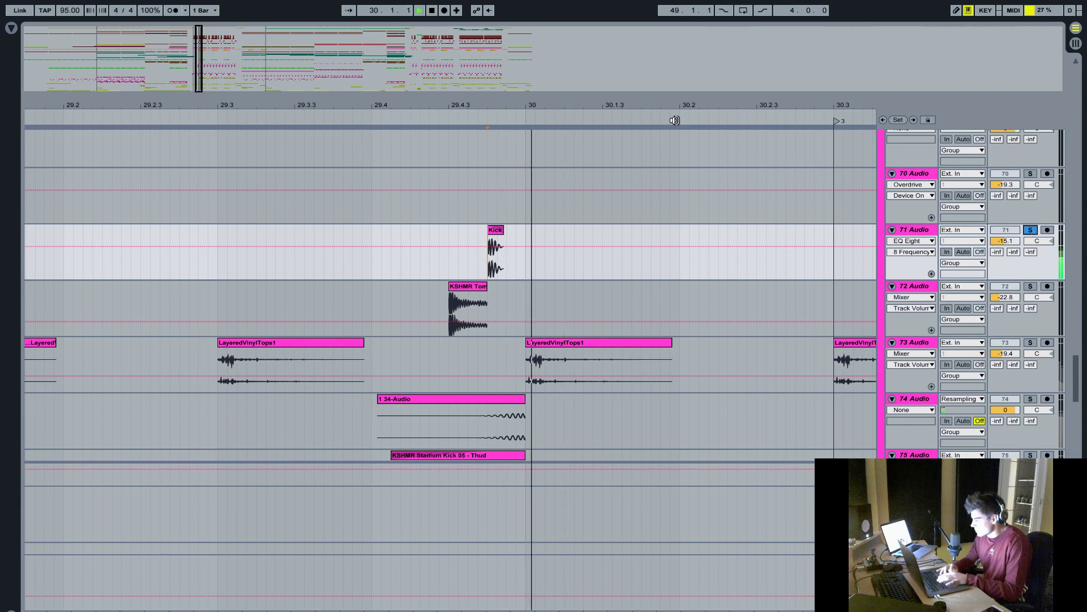
- Solo Z_Drums, Z_Drop Snar and Z_DropKick together and show their clips around bar 29
key("minus")
scroll(617, 300, "up", 10)
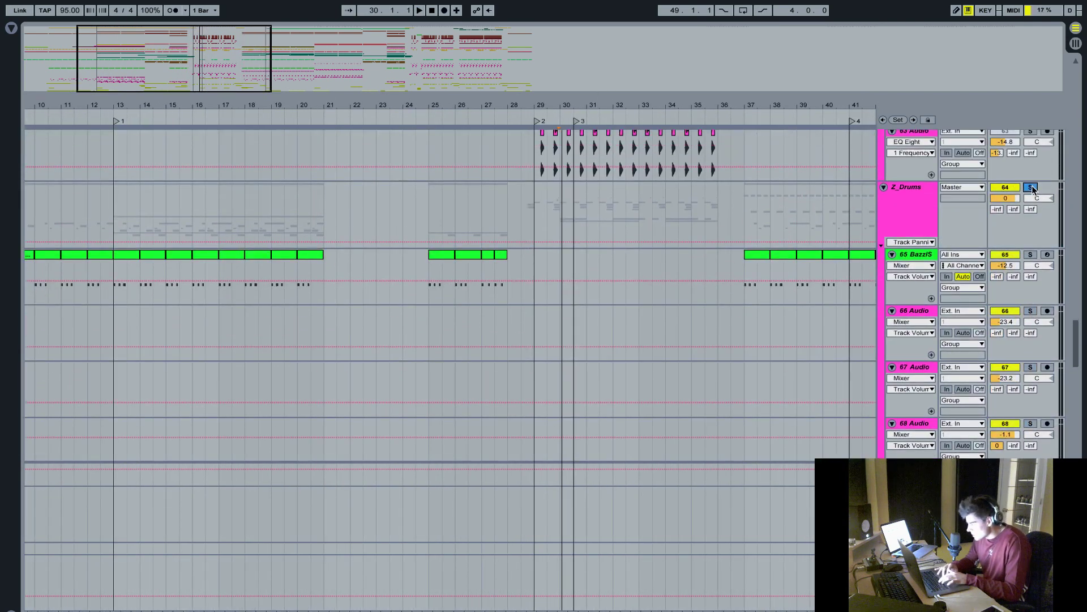
scroll(1031, 190, "up", 10)
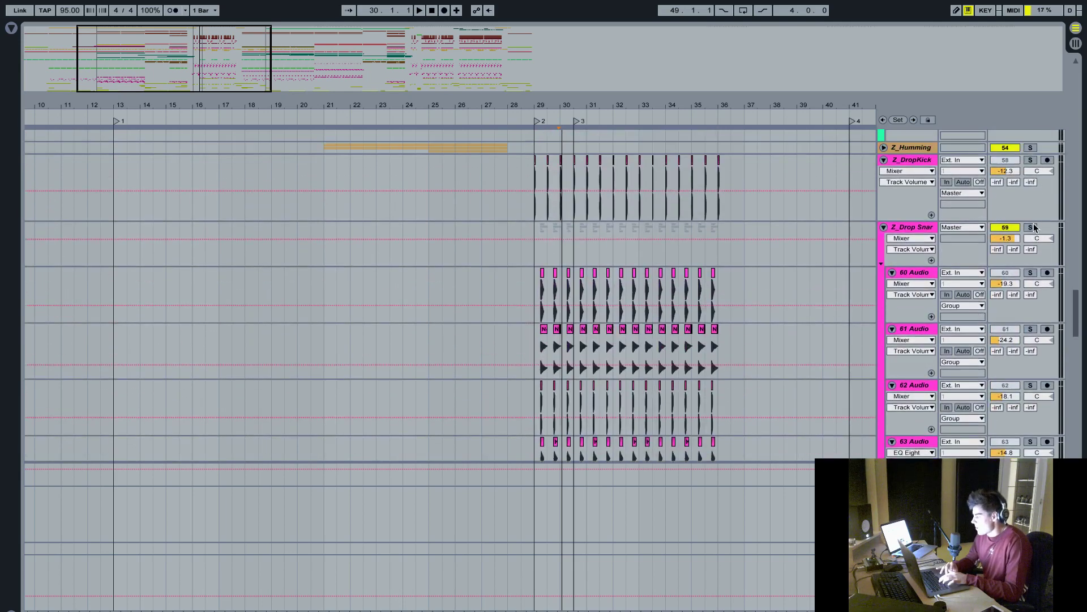
left_click(1031, 227)
left_click(1030, 159, "ctrl")
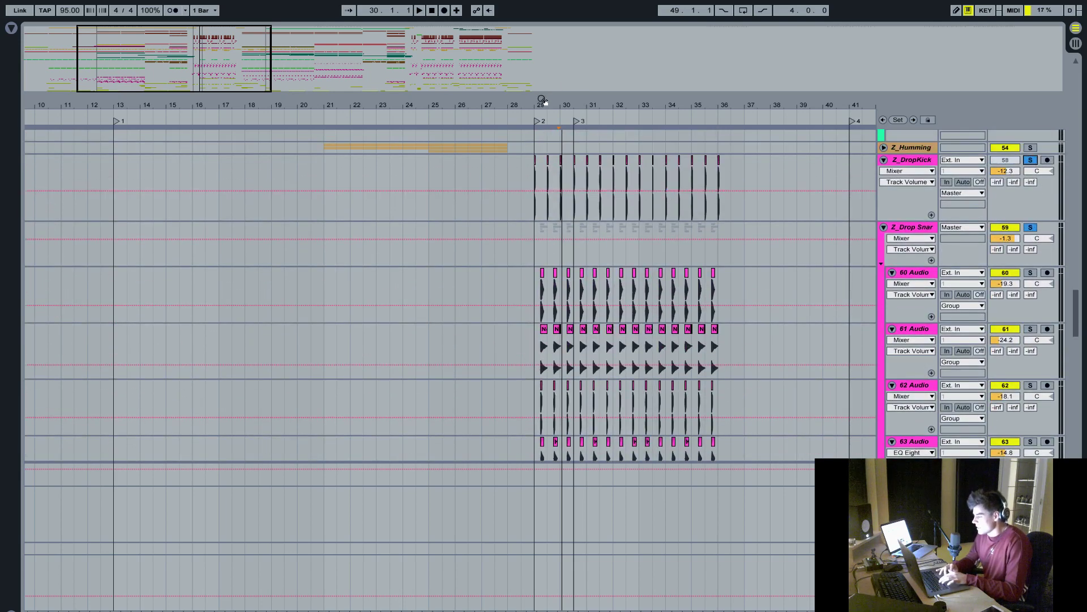
scroll(542, 100, "up", 3)
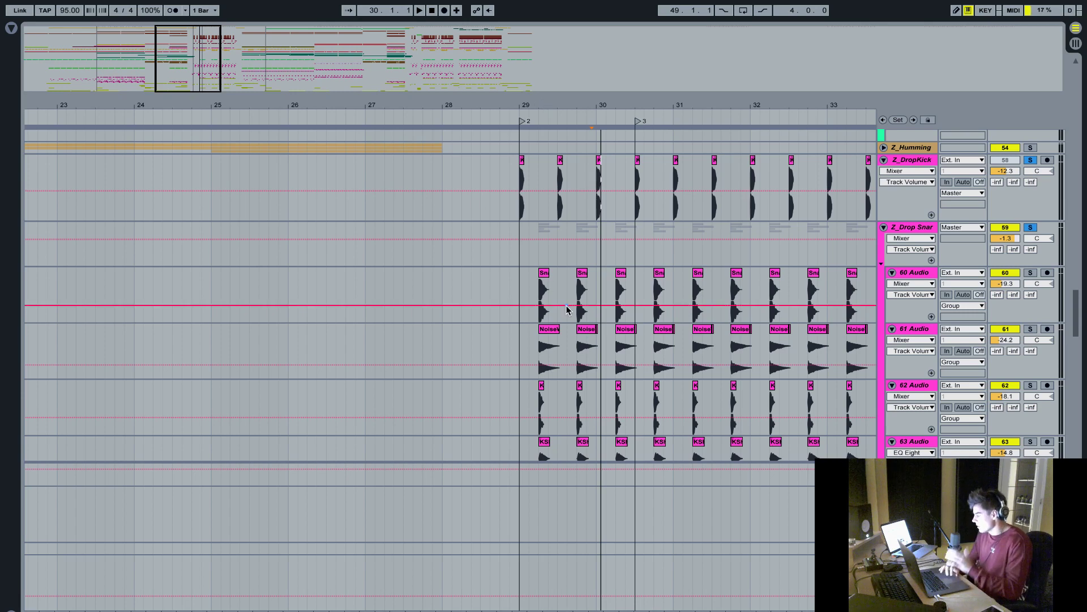
- Play the soloed drum groups from bar 29 while viewing their layers down to the 71 Audio clips before bar 32
left_click(518, 261)
key("space")
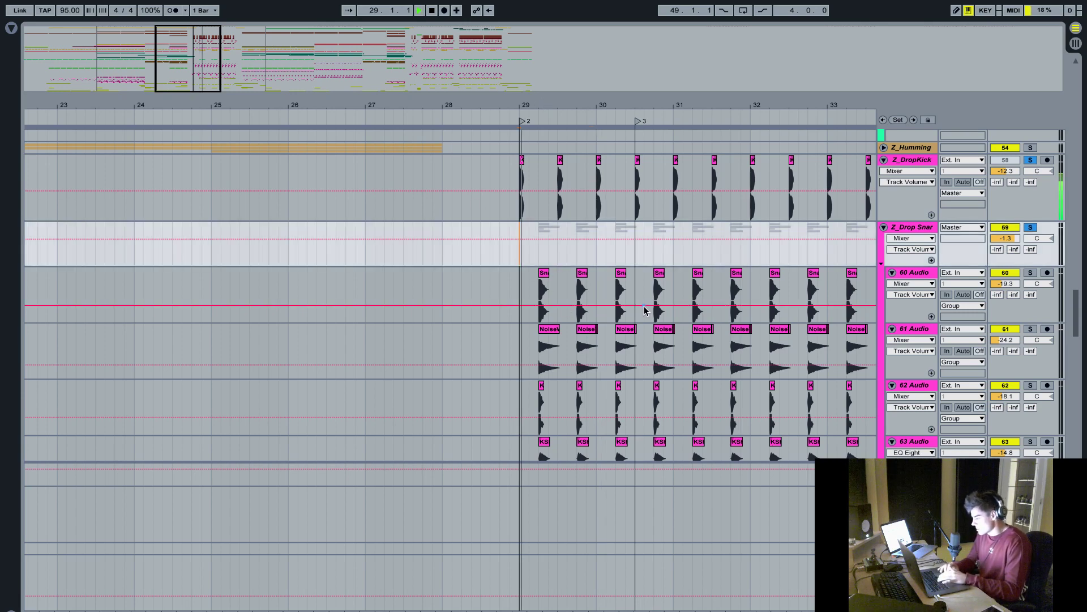
scroll(644, 310, "down", 8)
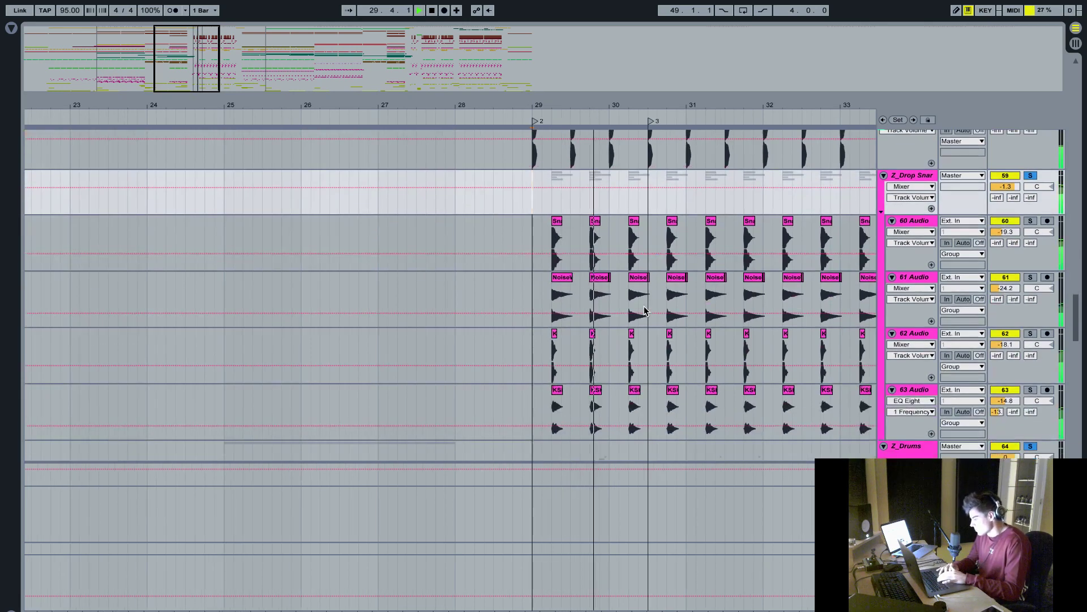
scroll(644, 310, "down", 8)
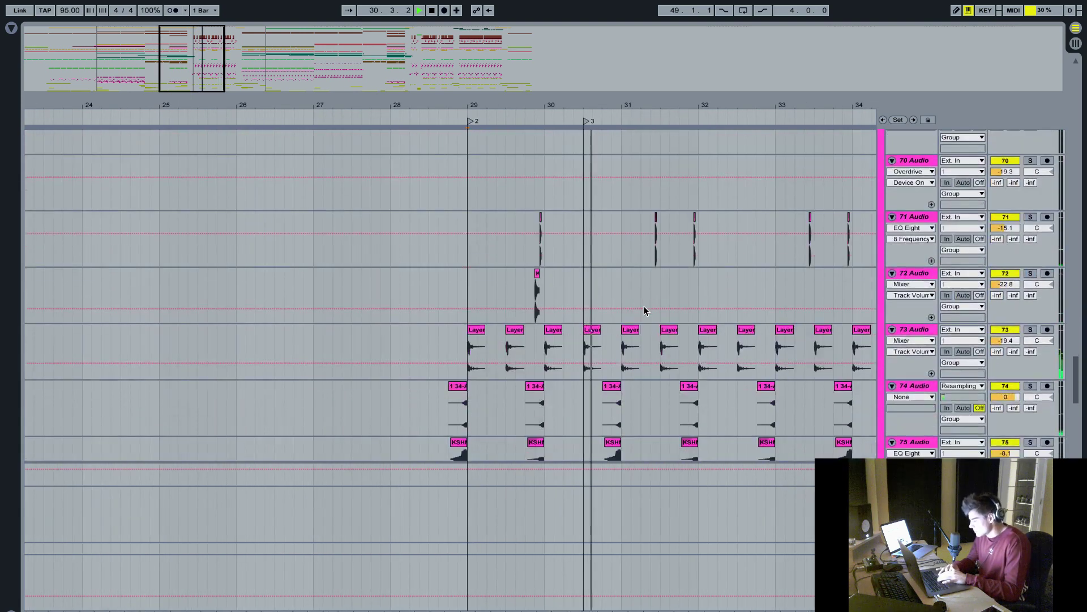
left_click_drag(672, 105, 673, 106)
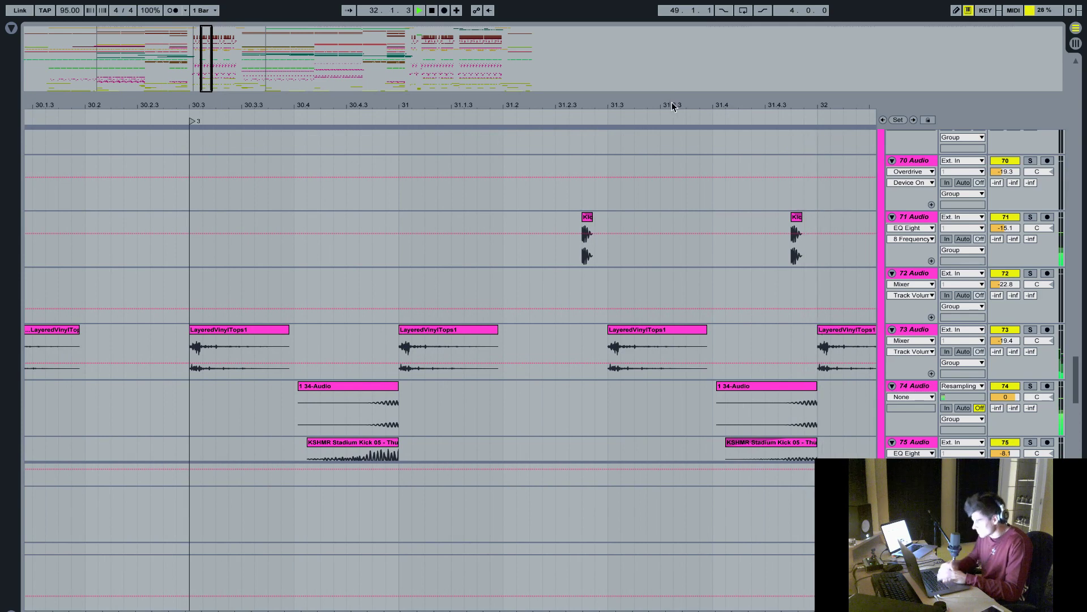
key("space")
left_click(568, 253)
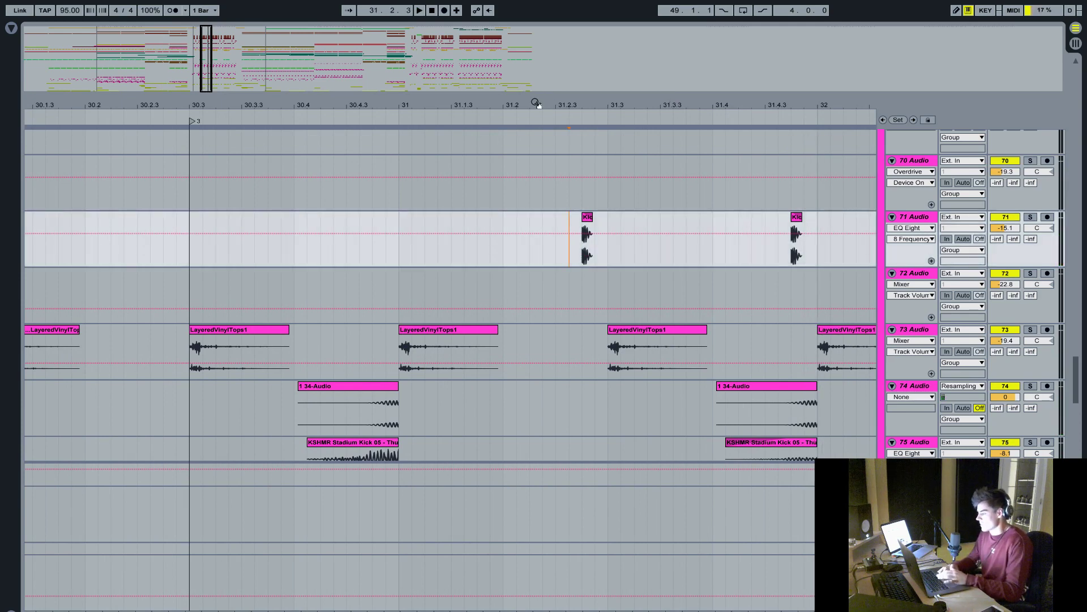
- Solo only the Z_Sustain V track and play its first BG Vocal clip at bar 29
key("minus")
key("minus")
key("minus")
scroll(568, 289, "down", 8)
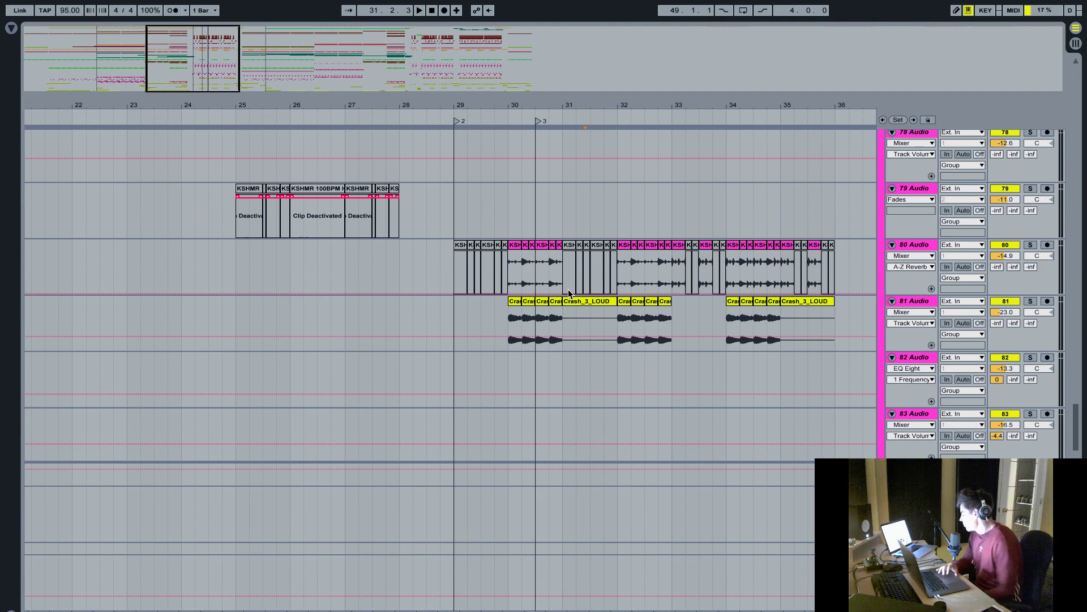
scroll(569, 288, "up", 15)
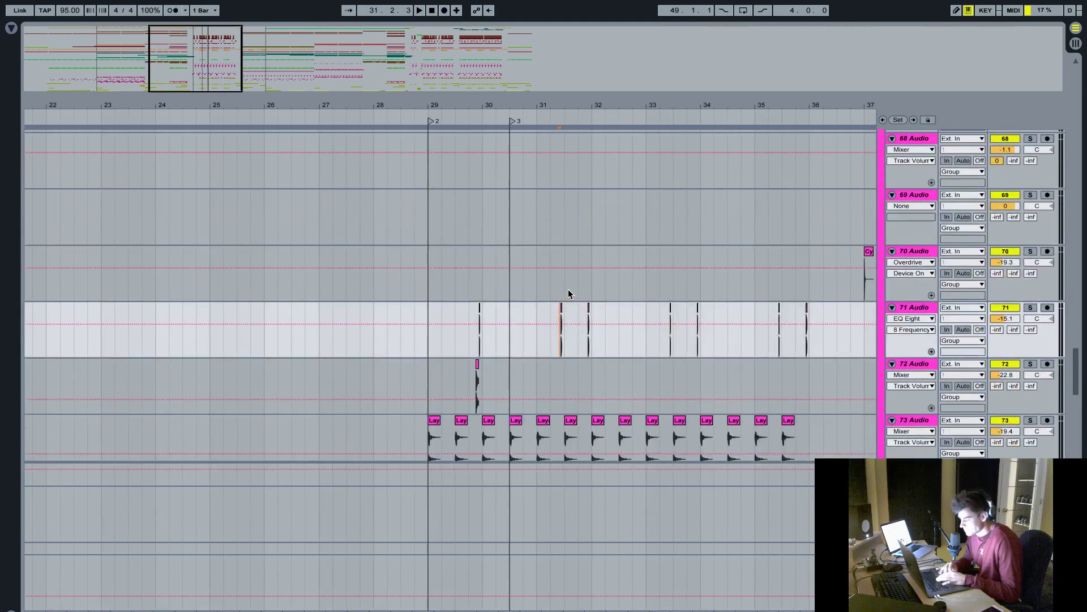
scroll(568, 288, "up", 20)
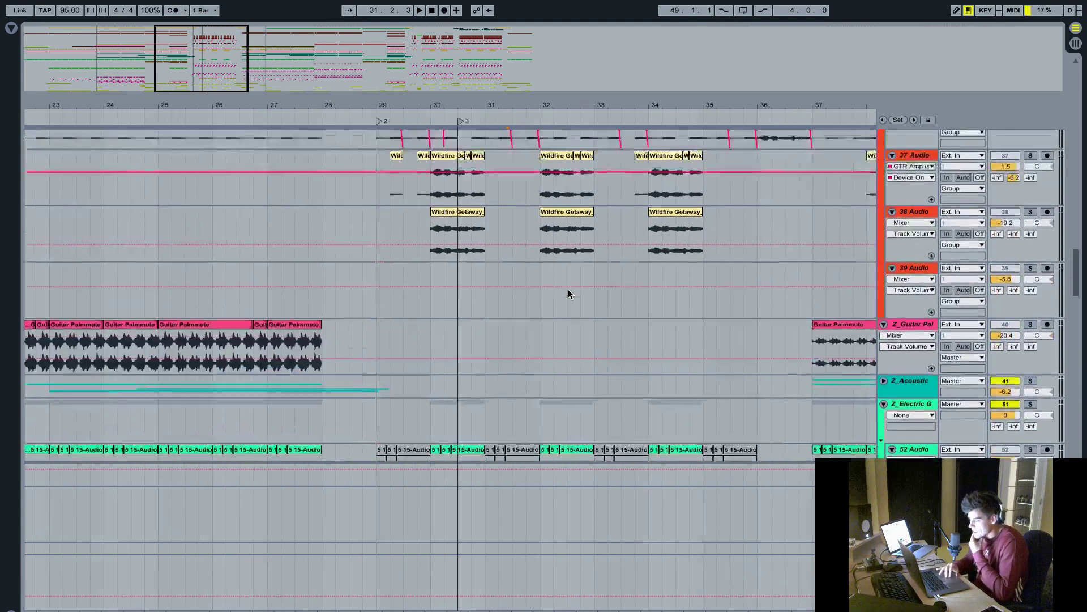
scroll(569, 289, "up", 2)
mouse_move(446, 109)
left_mouse_down()
mouse_move(447, 159)
mouse_move(446, 108)
left_mouse_up()
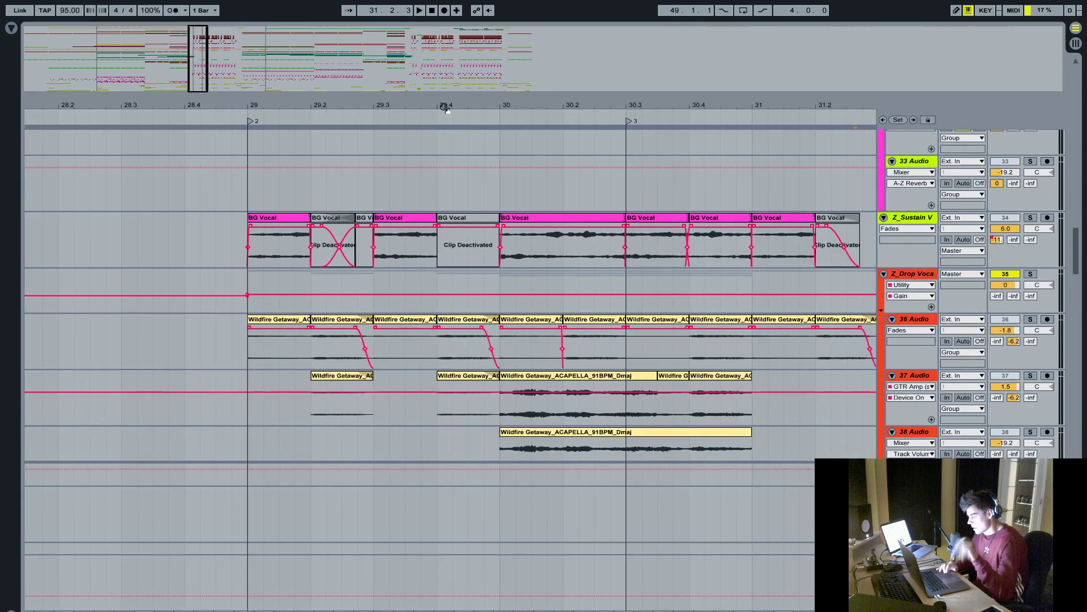
left_click_drag(351, 109, 350, 108)
left_click(1030, 217)
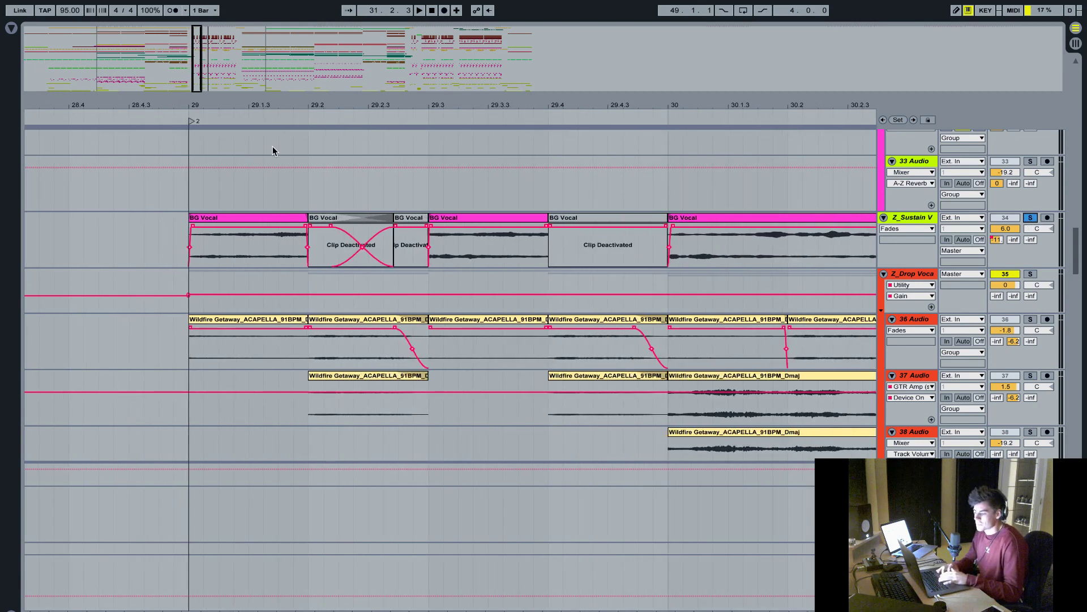
left_click(221, 215)
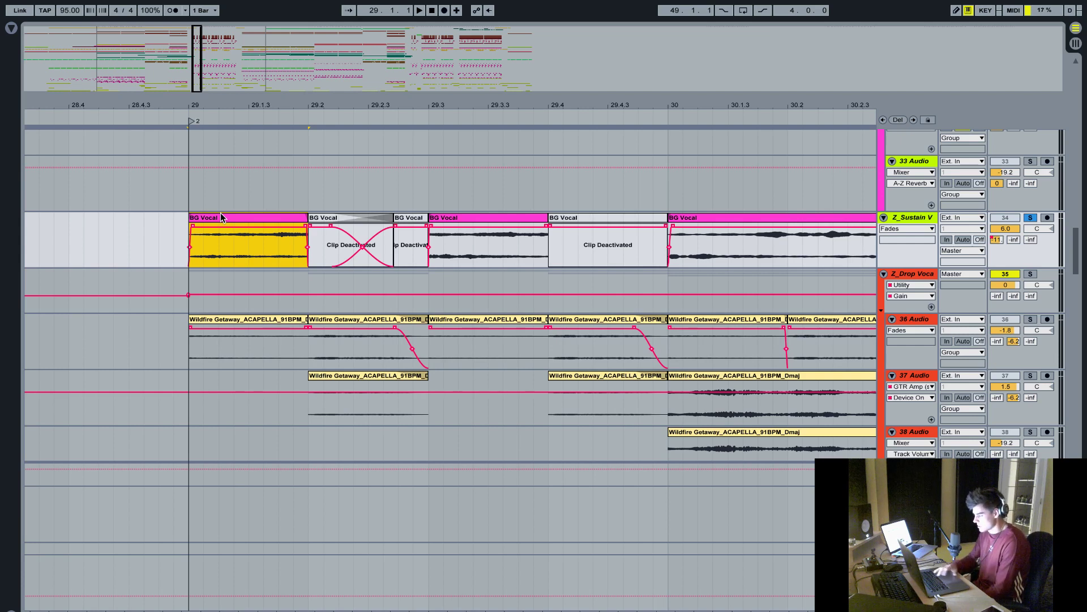
key("space")
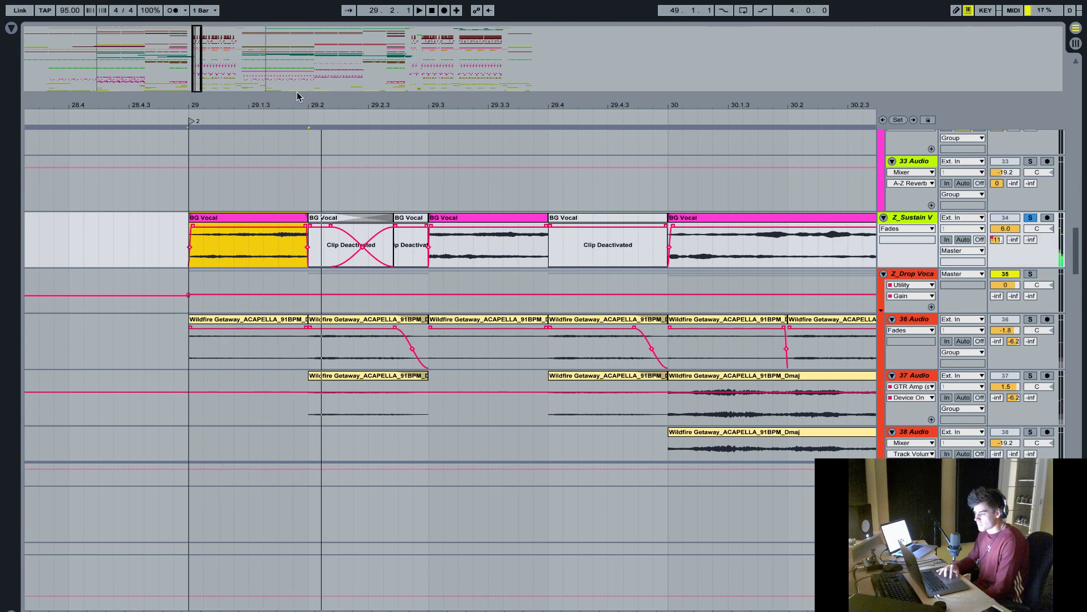
- Compare the BG Vocal clips before and after bar 29, and check the sample settings of the clip at 29.3
key("minus")
key("minus")
key("minus")
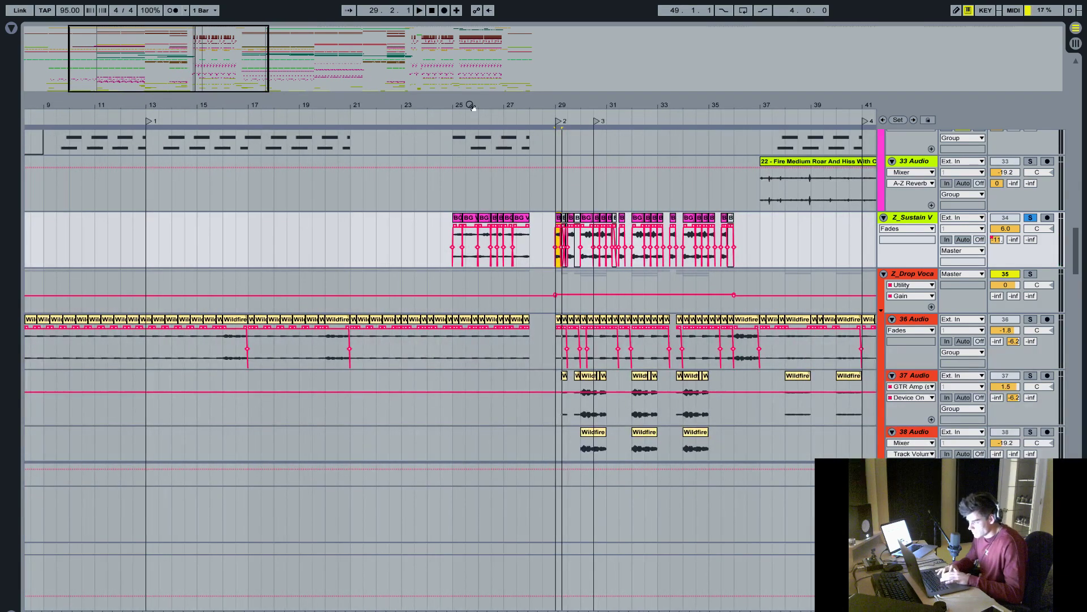
key("plus")
key("plus")
key("plus")
key("plus")
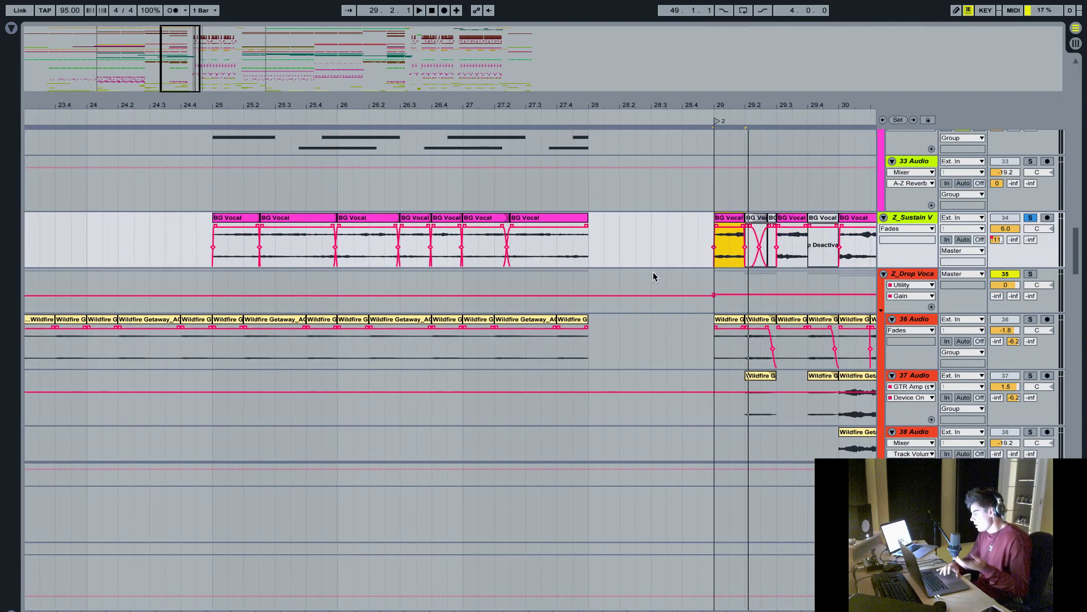
scroll(651, 266, "right", 4)
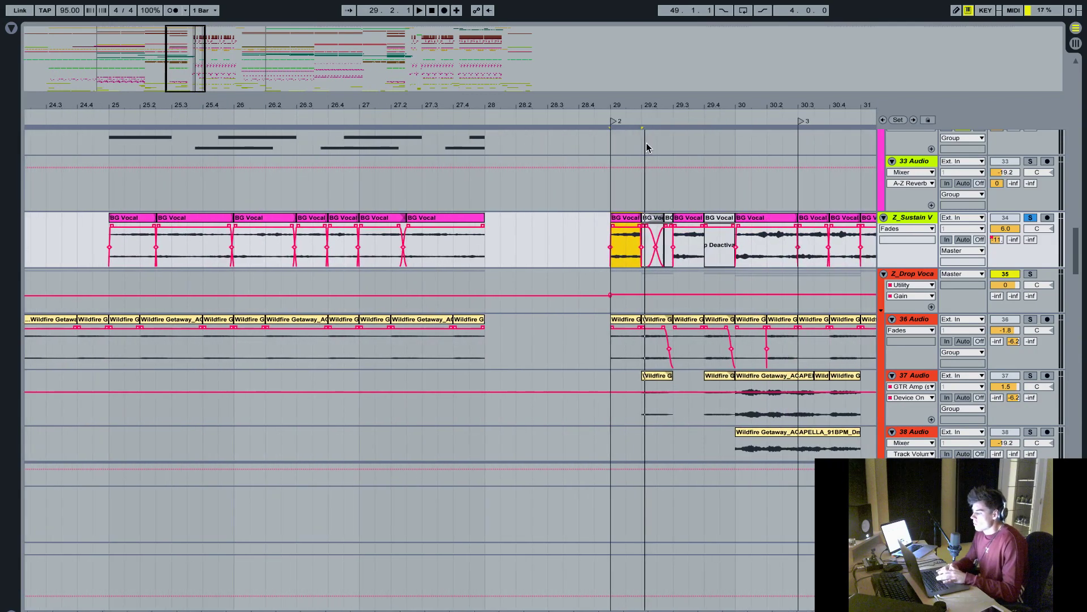
key("plus")
key("plus")
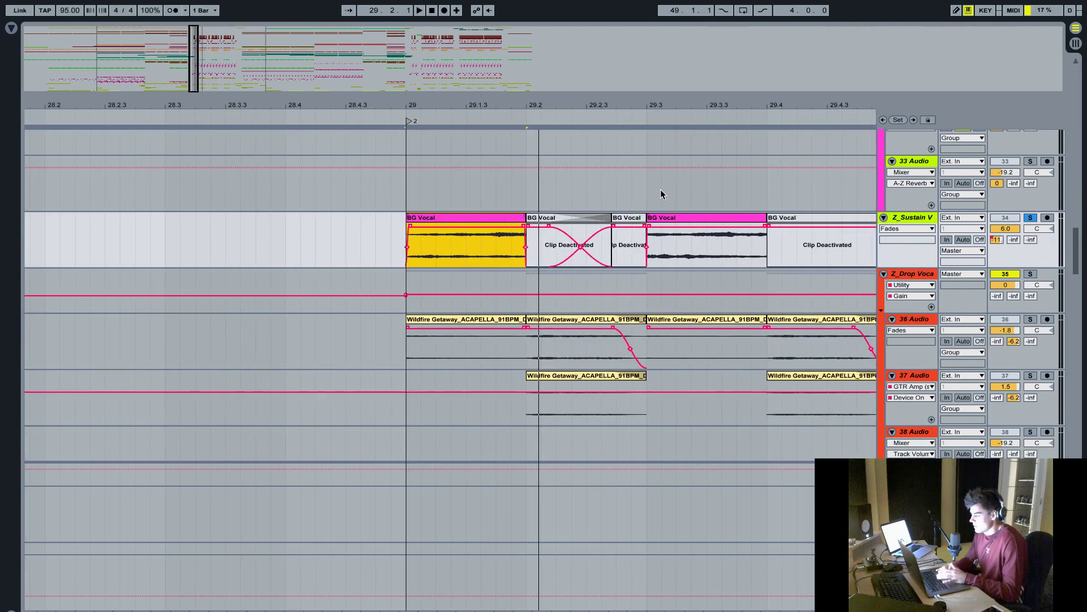
double_click(681, 221)
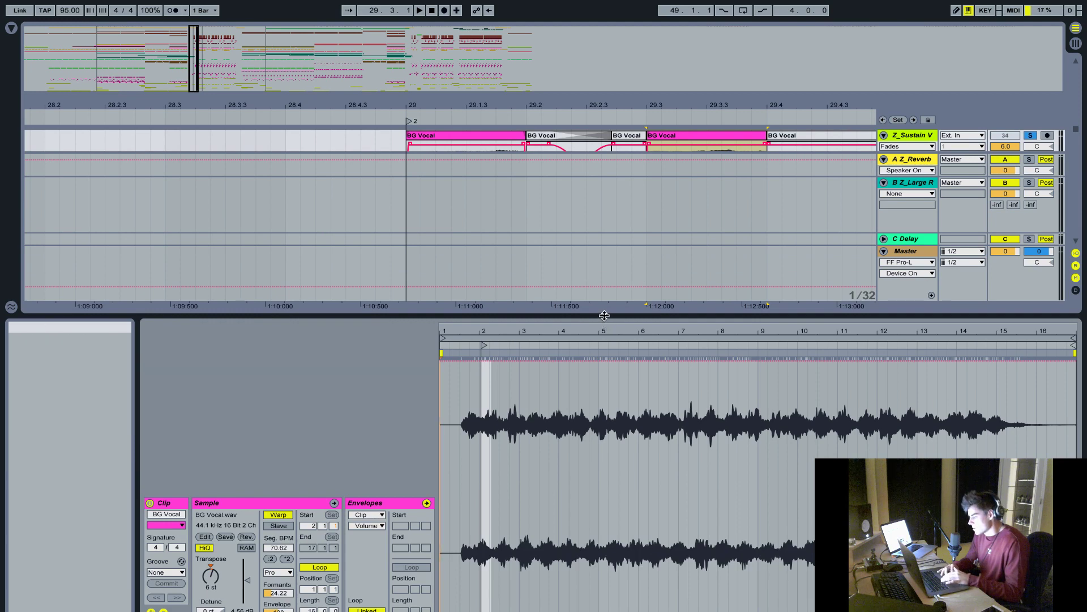
key("ctrl+alt+l")
- Play the soloed Z_Sustain V track from bar 29 and follow the BG Vocal chops past bar 31
scroll(569, 239, "up", 3)
left_click(461, 215)
key("space")
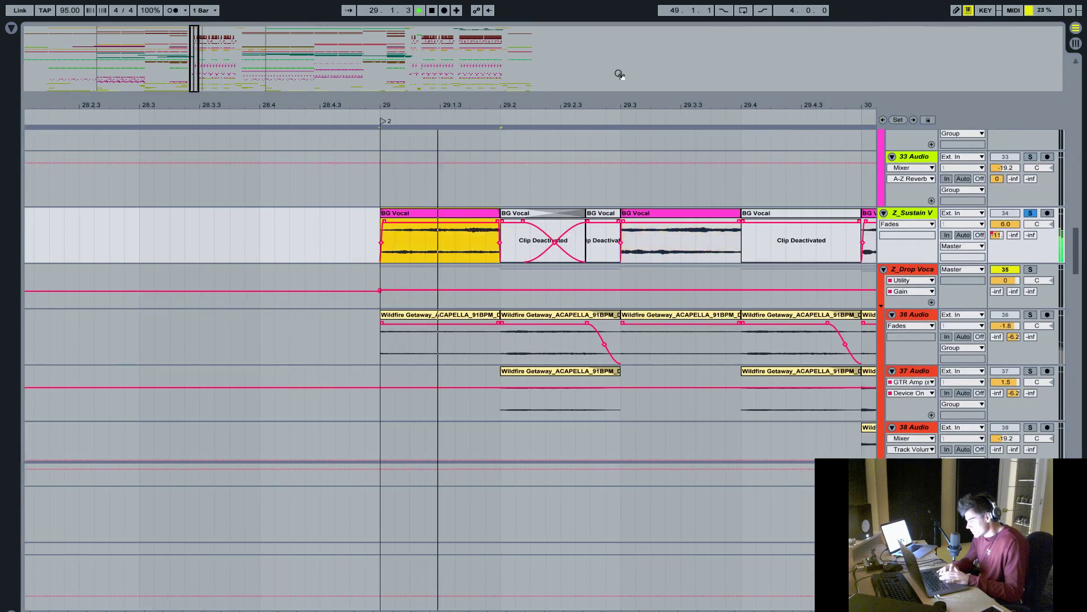
key("minus")
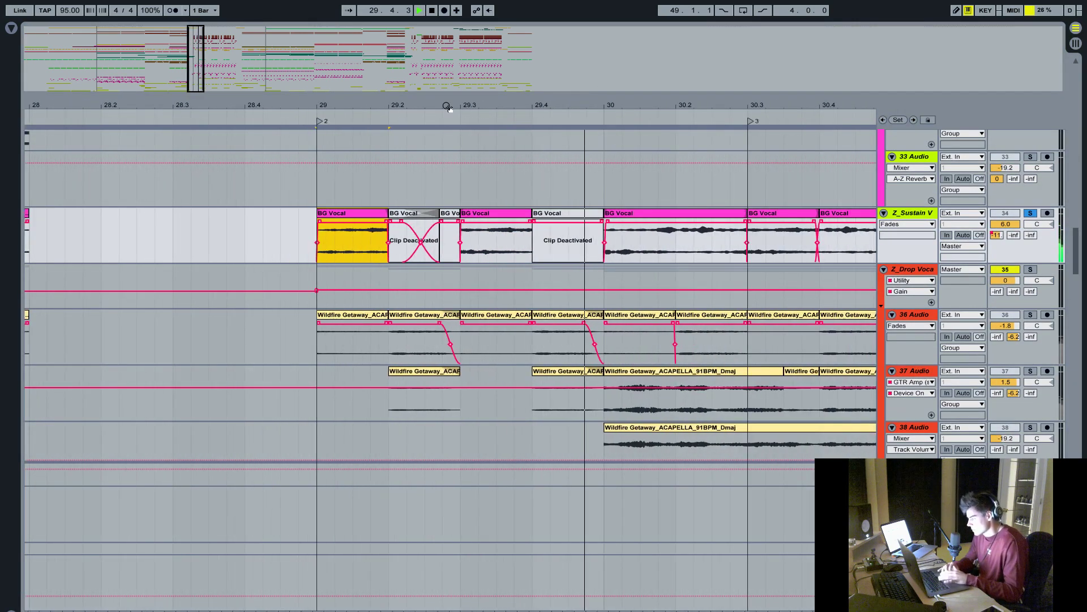
scroll(641, 164, "right", 5)
scroll(641, 163, "up", 1)
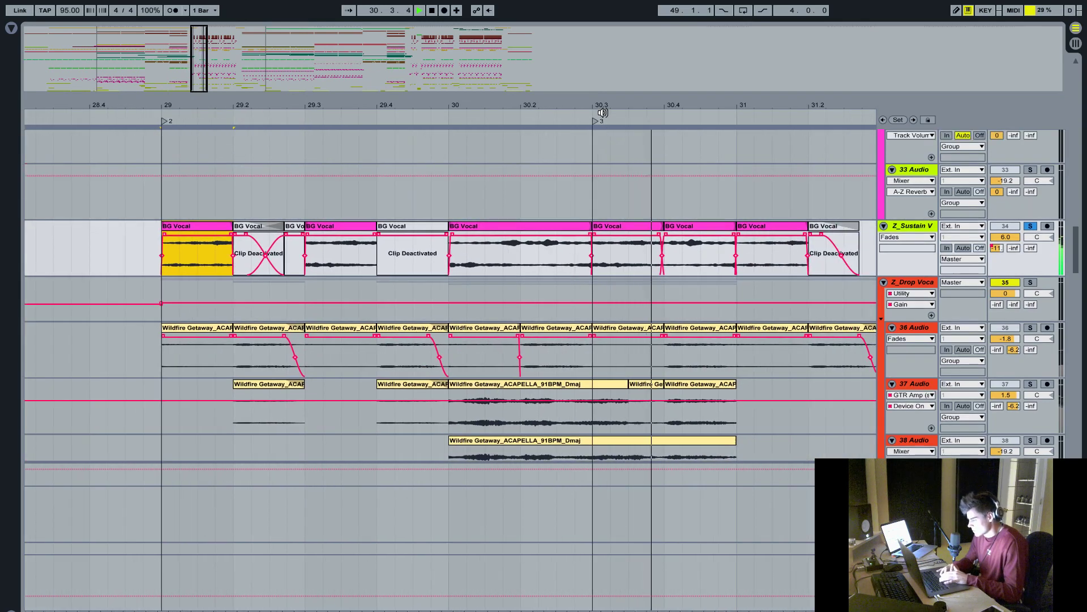
key("minus")
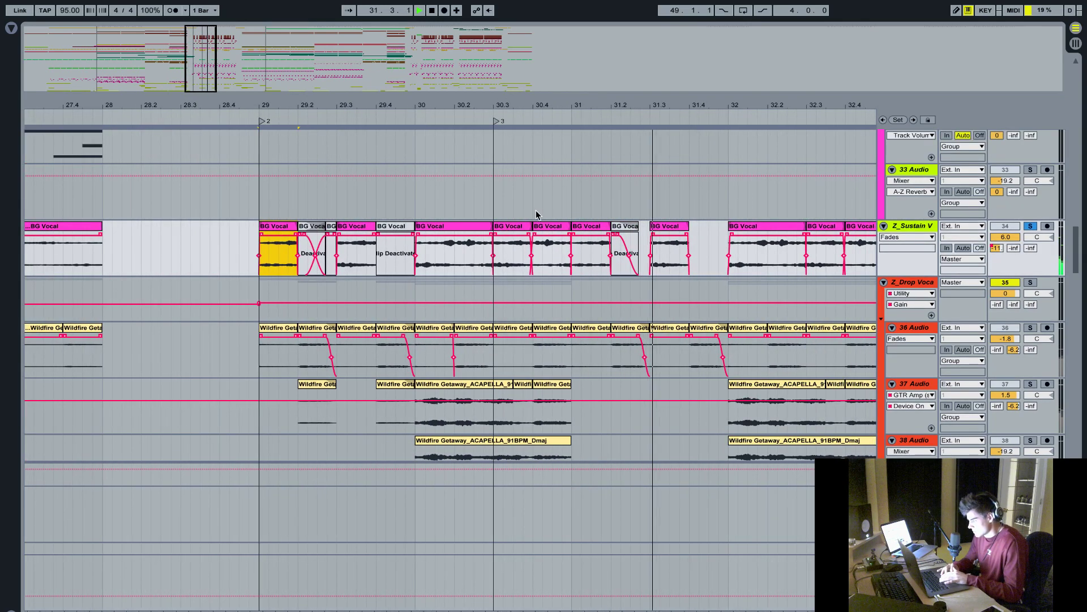
- Stop playback and check the transposition of the BG Vocal clips at 30.4 and bar 31
left_click(549, 227)
key("space")
double_click(549, 228)
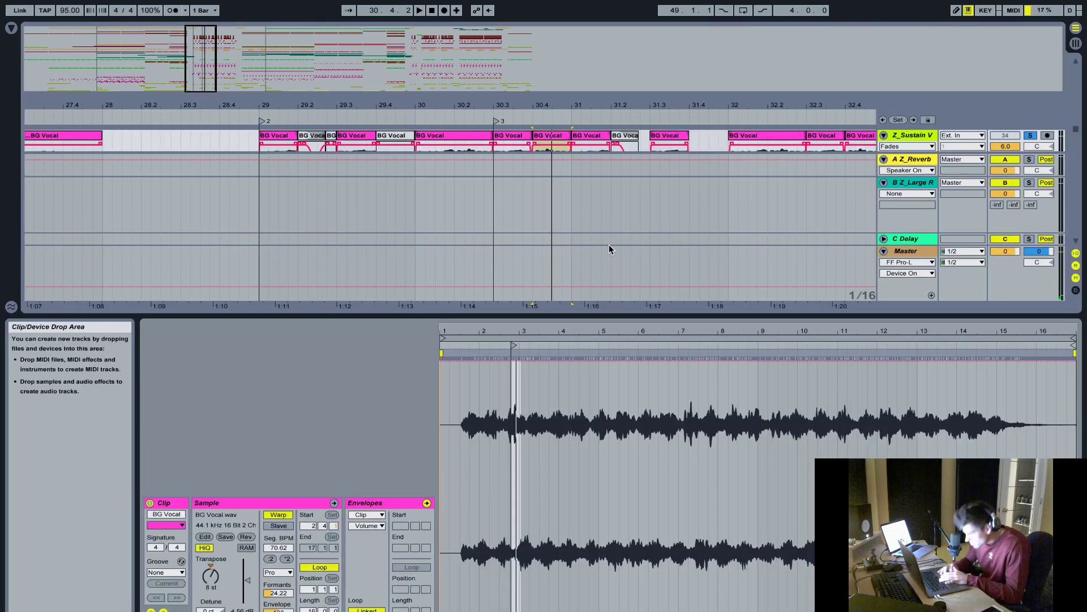
key("super+alt+l")
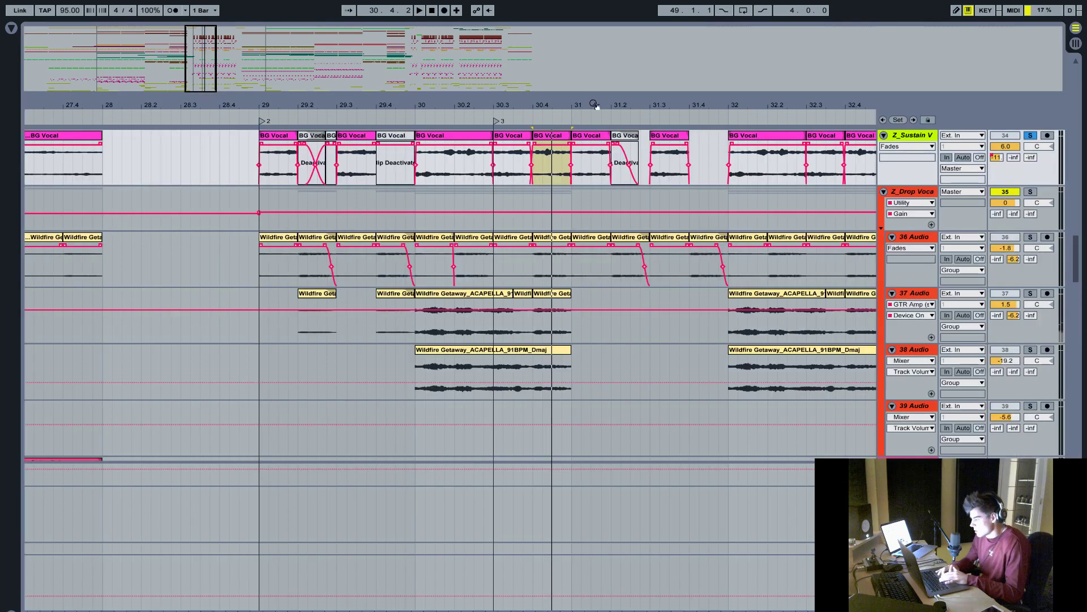
double_click(590, 140)
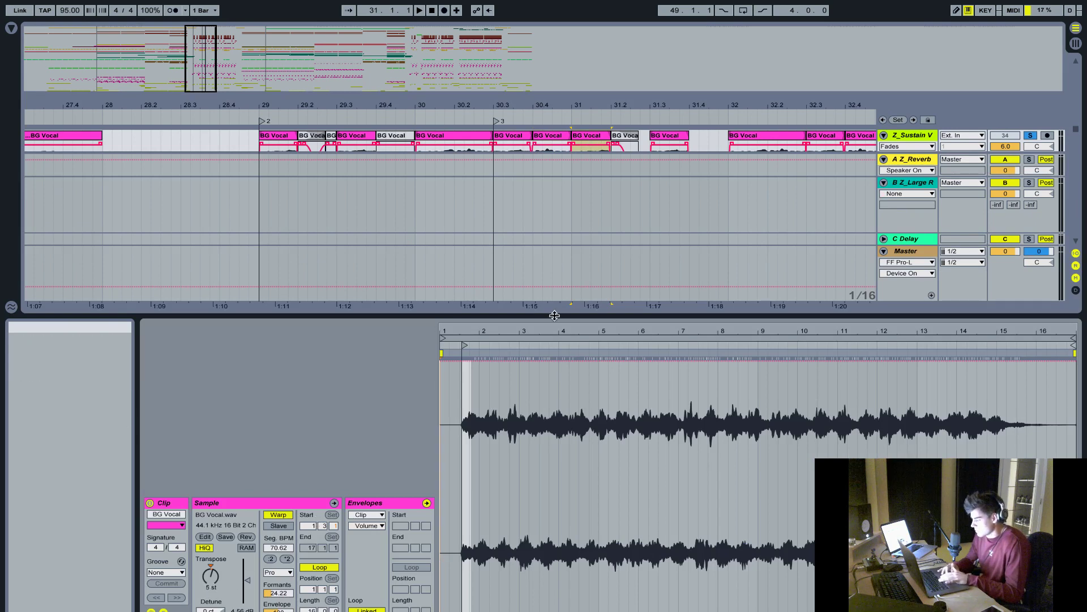
key("super+alt+l")
- Play the BG Vocal chops on Z_Sustain V from 30.3 until past bar 33
left_click(497, 171)
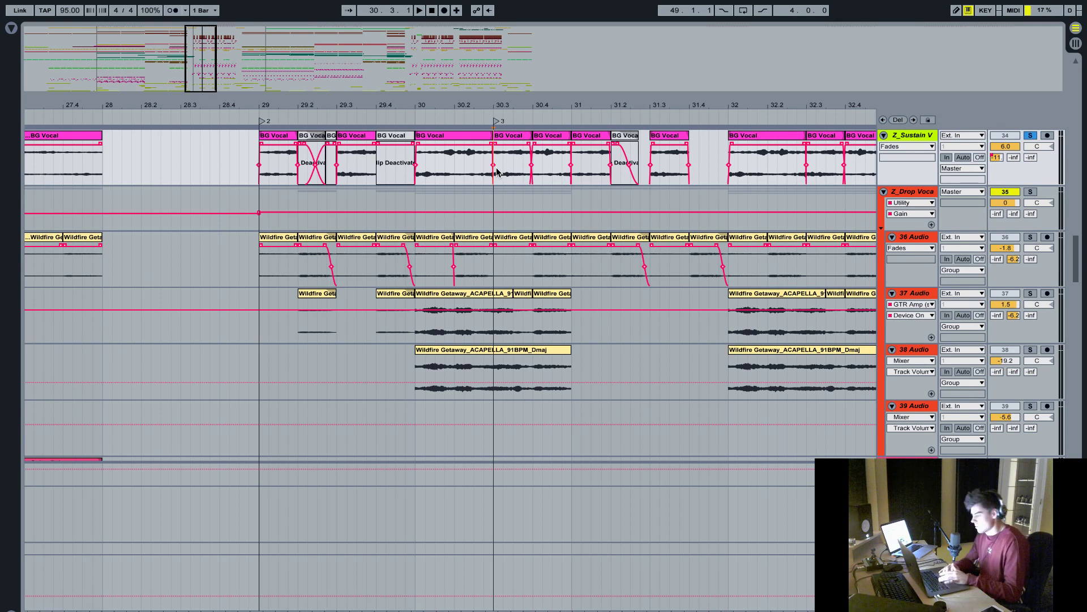
scroll(564, 190, "up", 2)
scroll(564, 189, "right", 2)
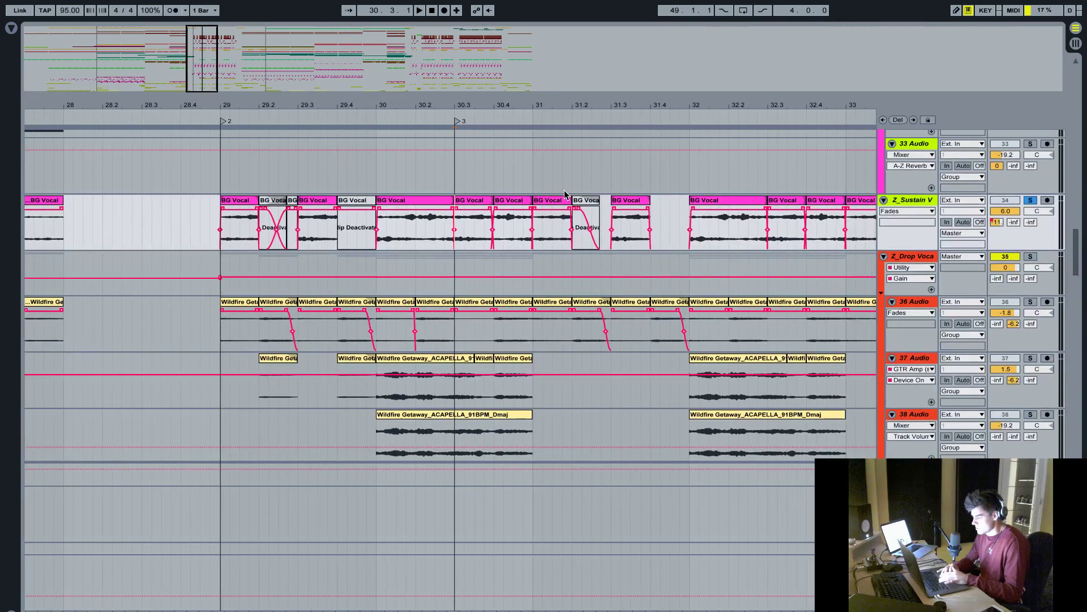
key("space")
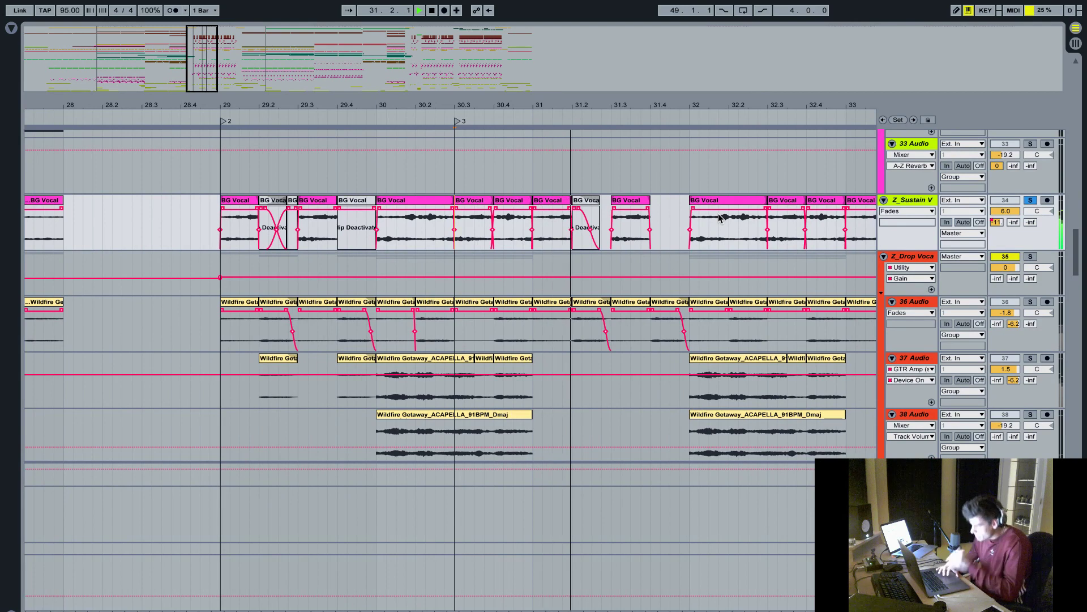
scroll(718, 217, "up", 2)
scroll(718, 217, "right", 4)
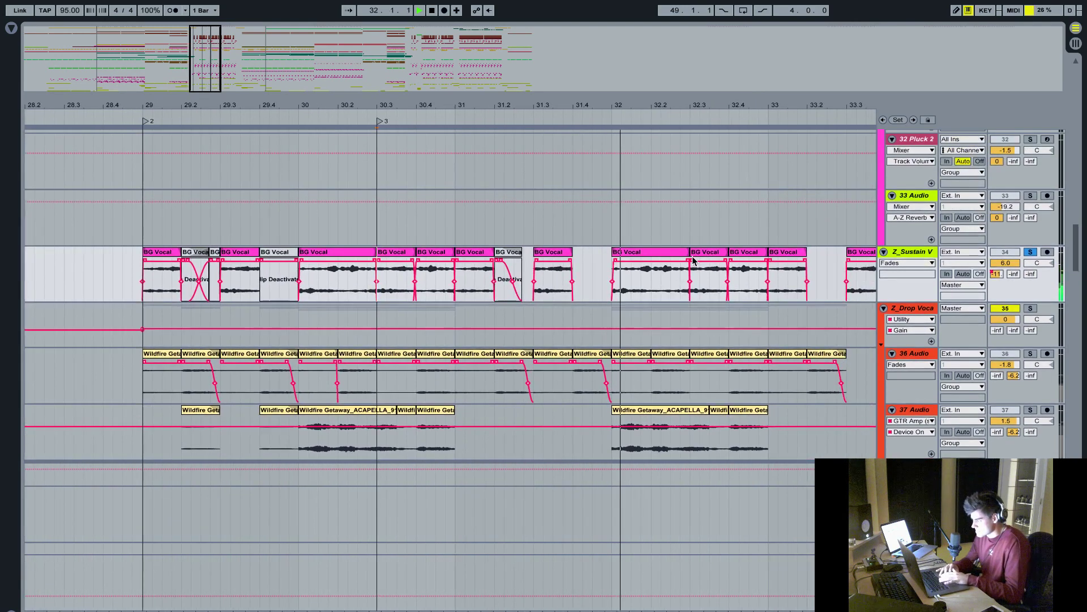
scroll(693, 261, "up", 2)
scroll(694, 260, "right", 4)
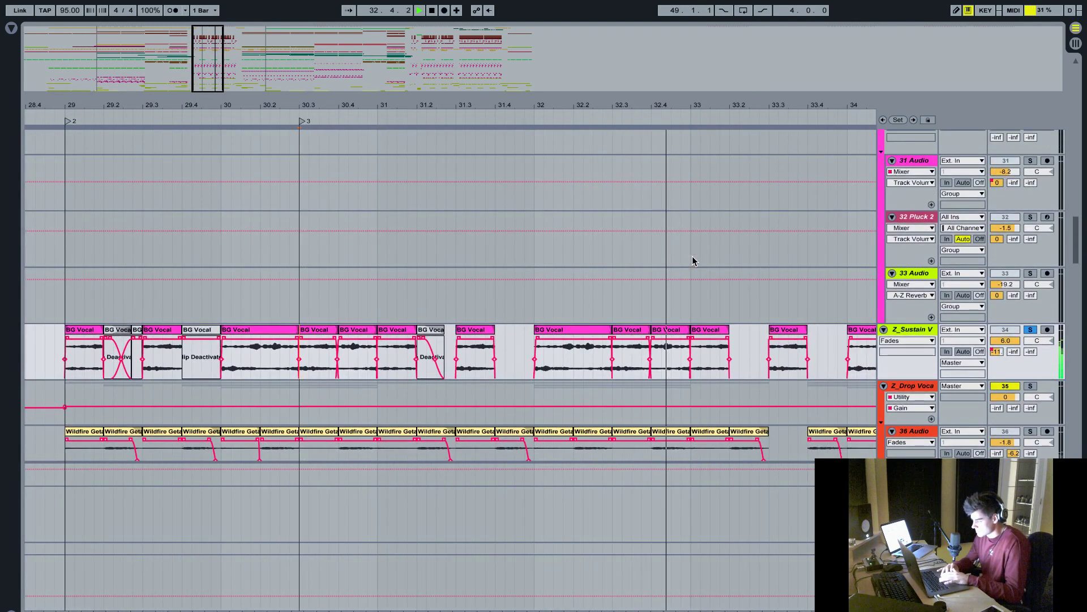
scroll(693, 261, "down", 3)
key("space")
- Examine the EQ Eight and sidechain Compressor in the Z_Sustain V device chain, then hide the devices
double_click(906, 201)
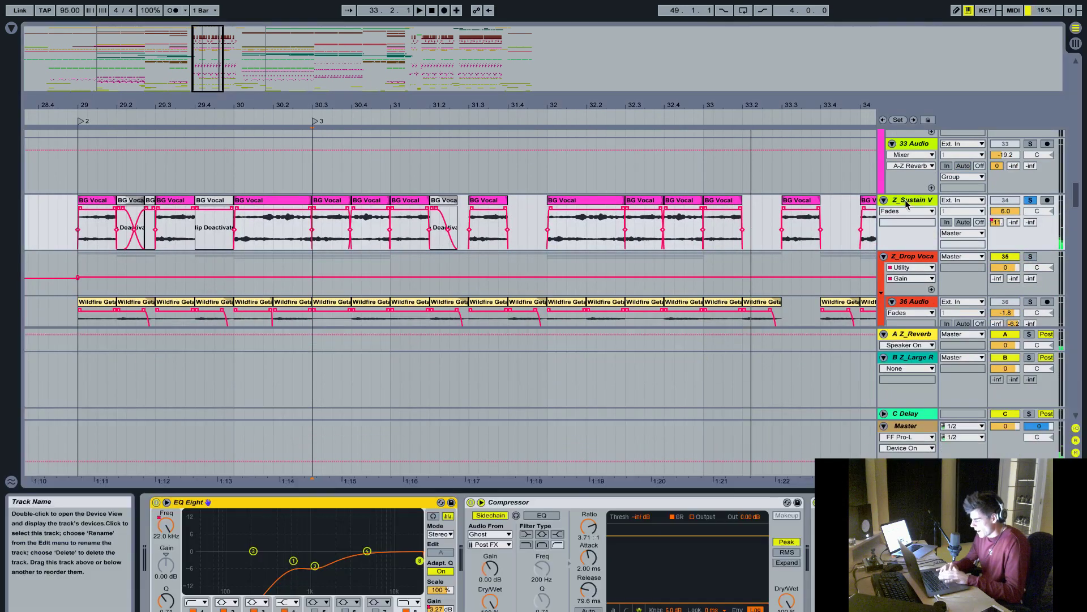
scroll(700, 288, "up", 2)
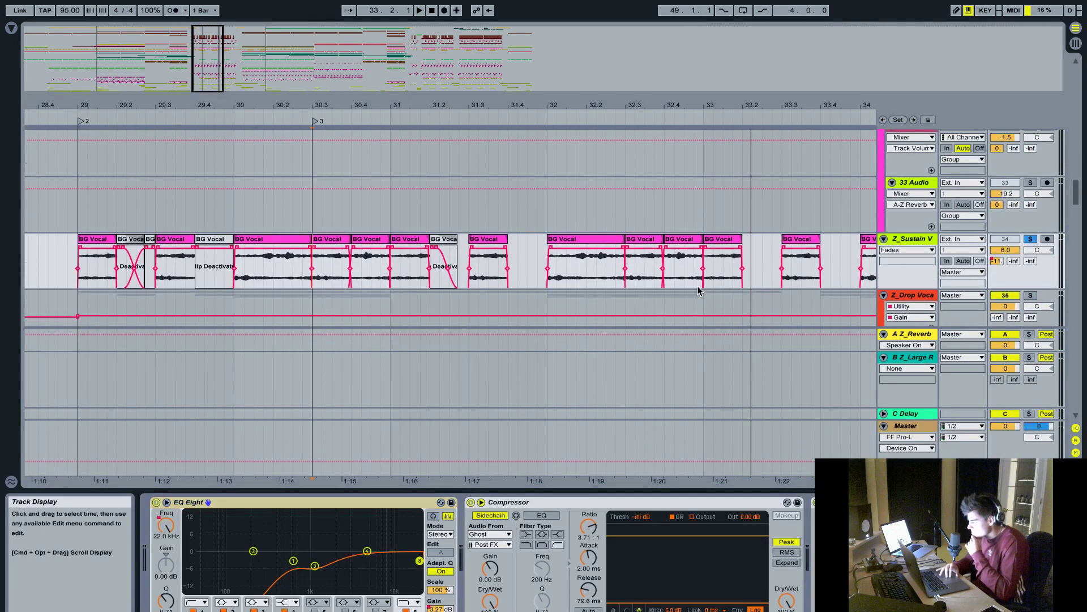
scroll(905, 241, "down", 2)
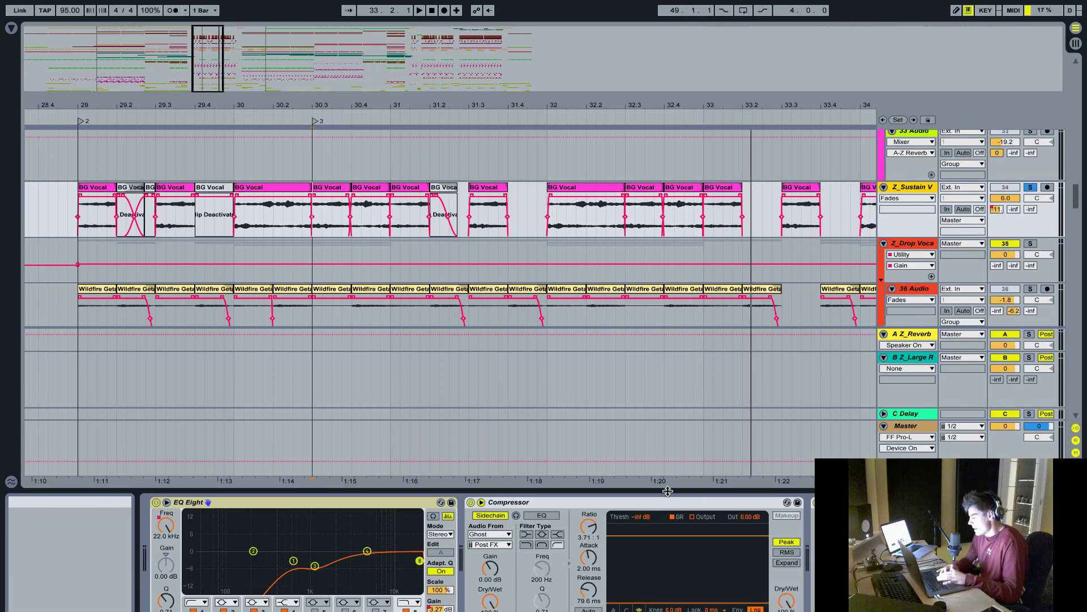
key("ctrl+alt+l")
scroll(597, 480, "left", 5)
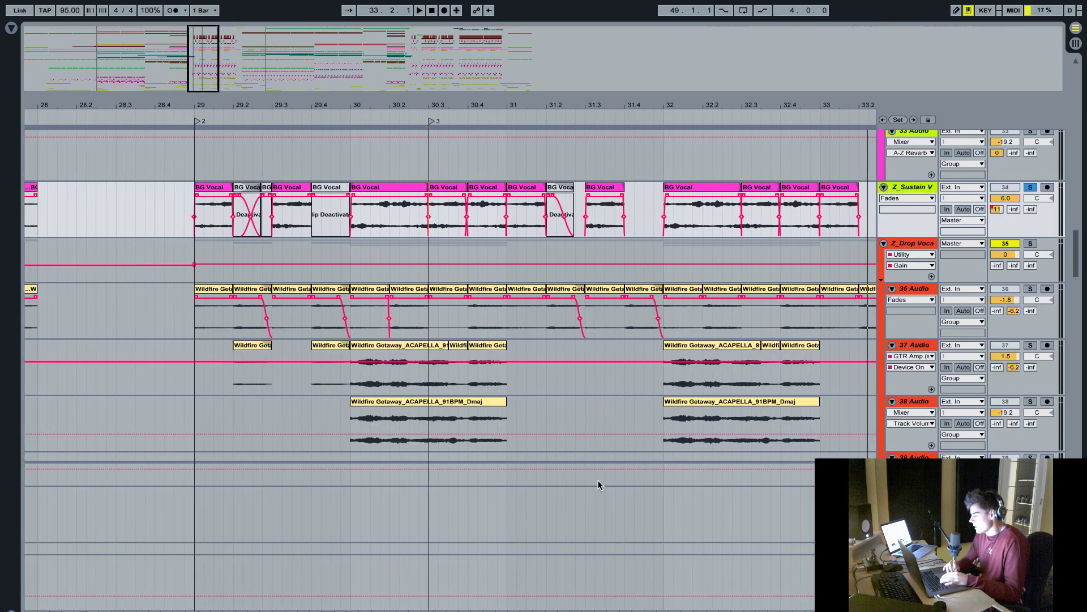
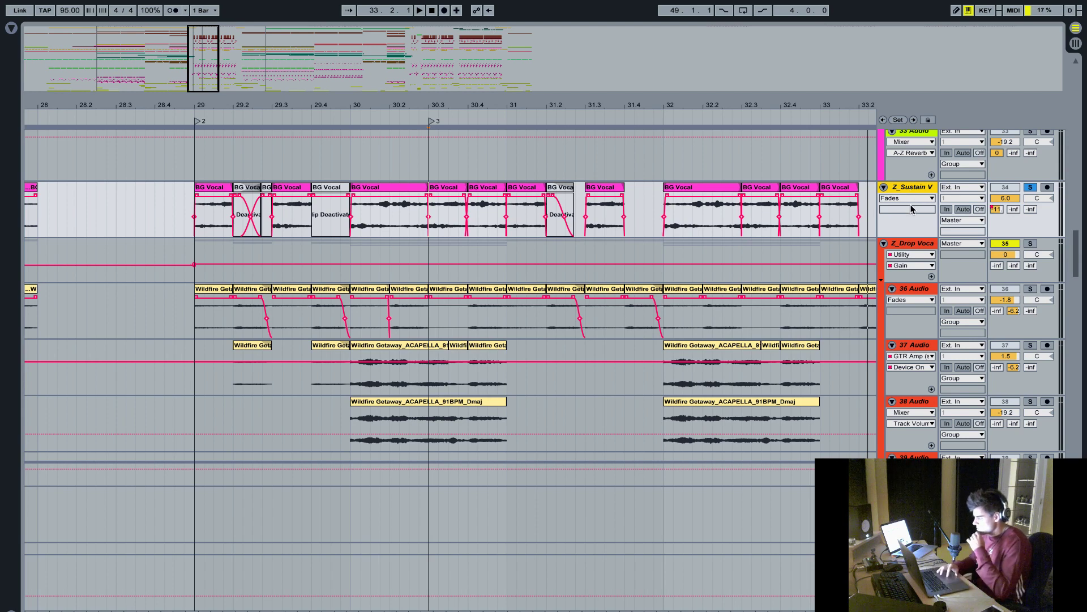
- Insert a MIDI track below Z_Sustain V and load the Native Instruments Kontakt 5 Audio Unit onto it
key("ctrl+shift+t")
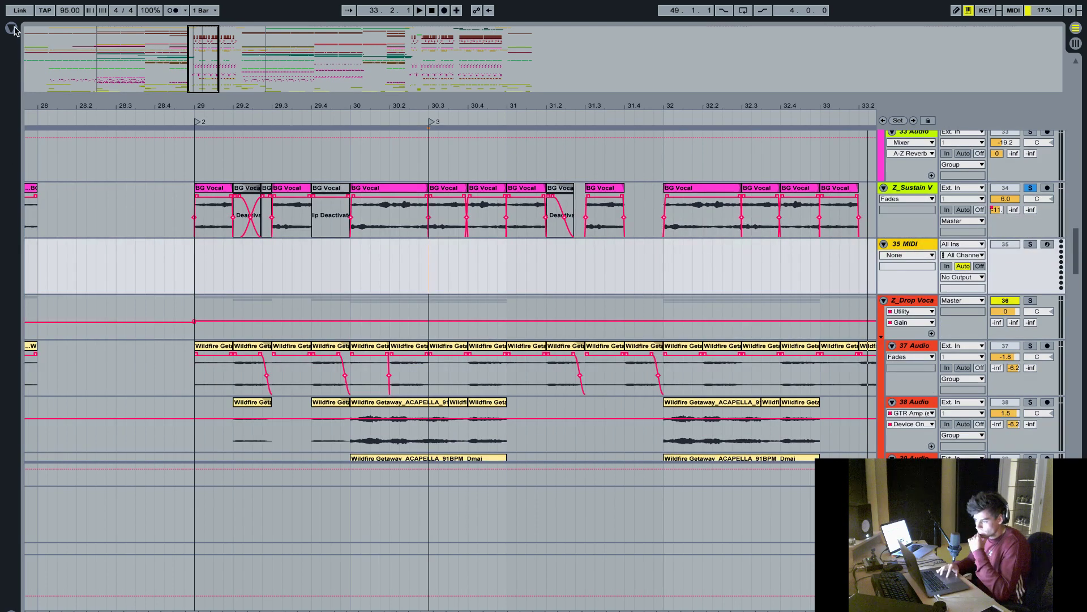
left_click(11, 28)
left_click(44, 131)
left_click(152, 69)
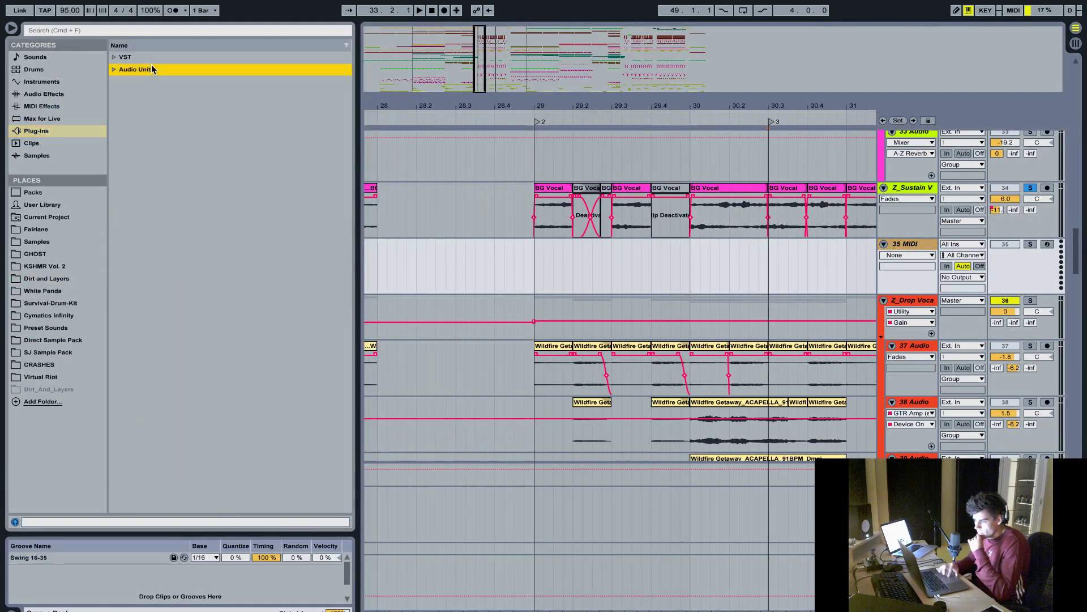
key("Right")
left_click(158, 143)
key("Down")
key("Right")
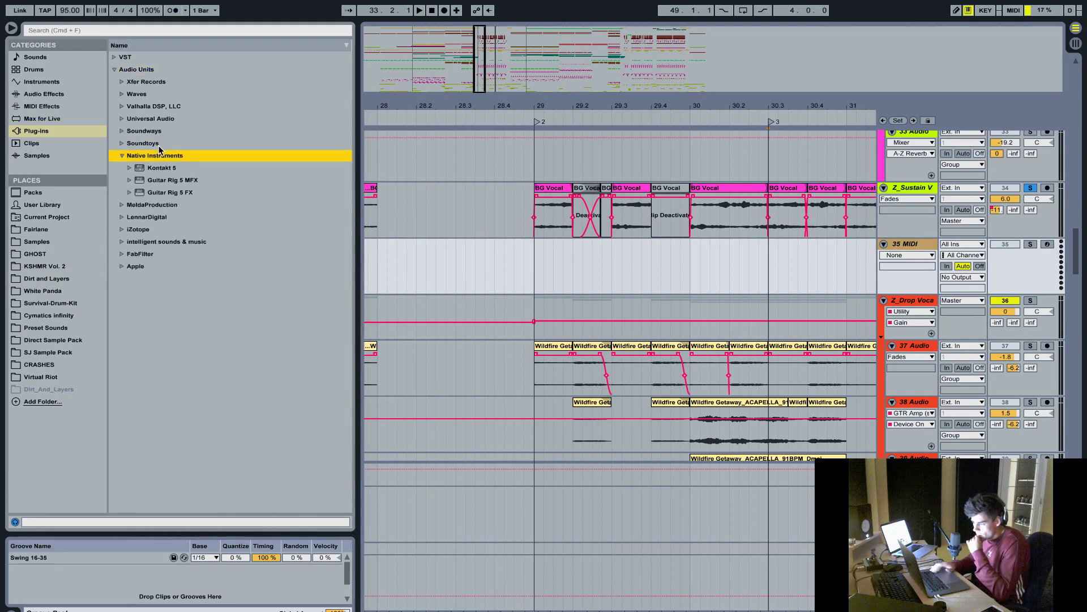
left_click(168, 168)
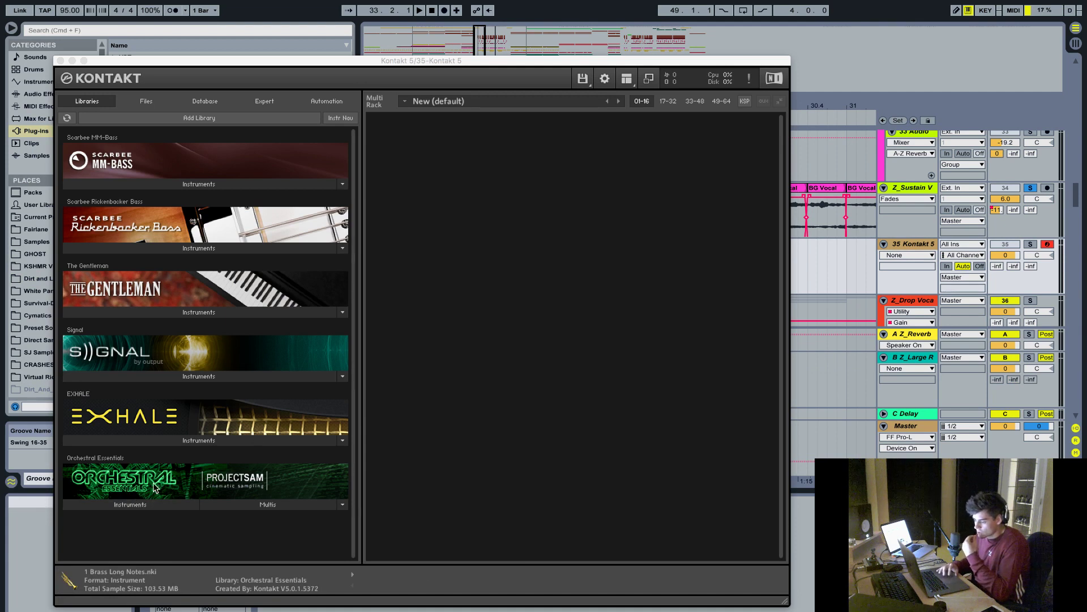
- Load Full Orchestra 2 Suspense from the Orchestral Essentials library, solo the Kontakt track and play a few notes on it
left_click(161, 504)
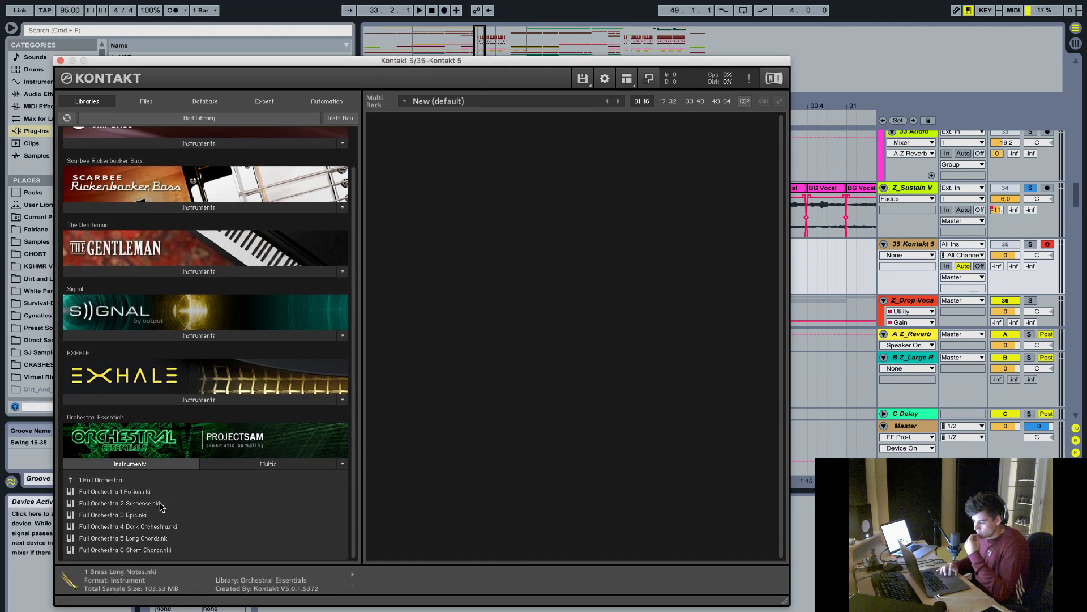
left_click(140, 506)
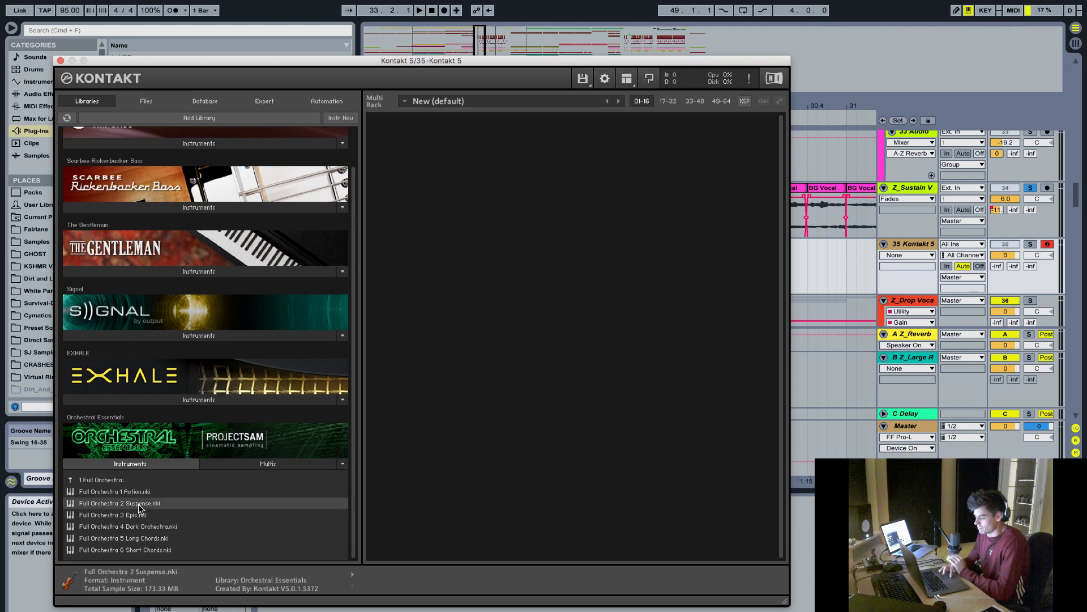
double_click(140, 504)
left_click(1030, 246)
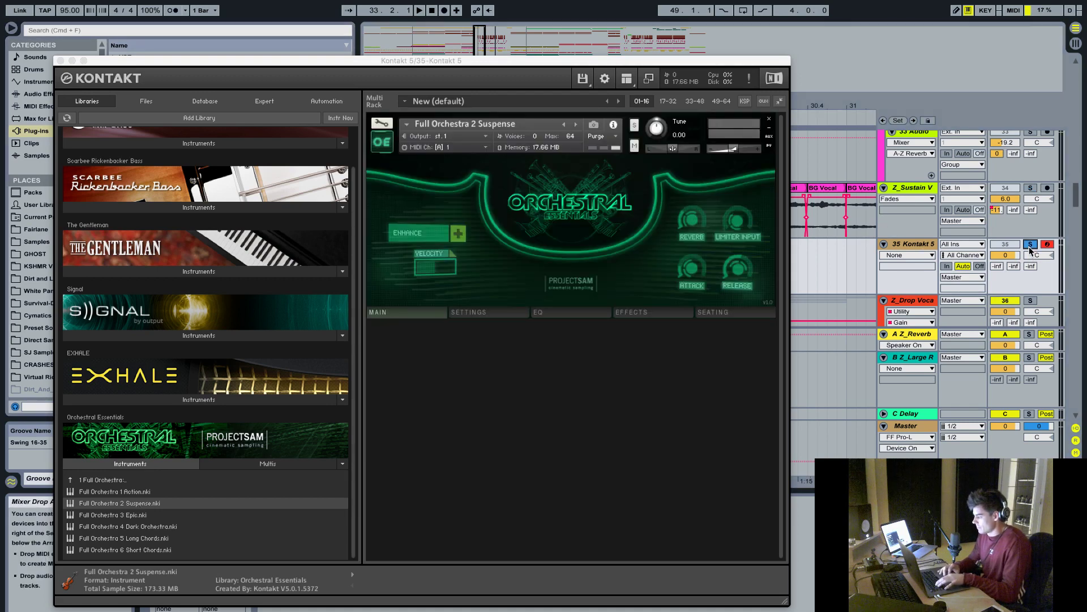
key("a")
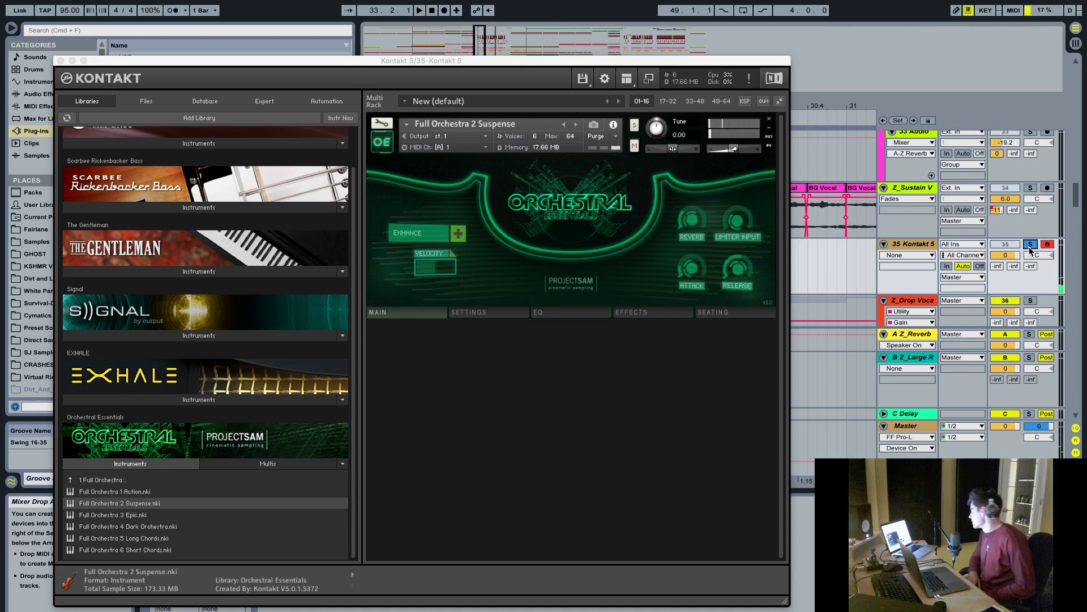
key("a")
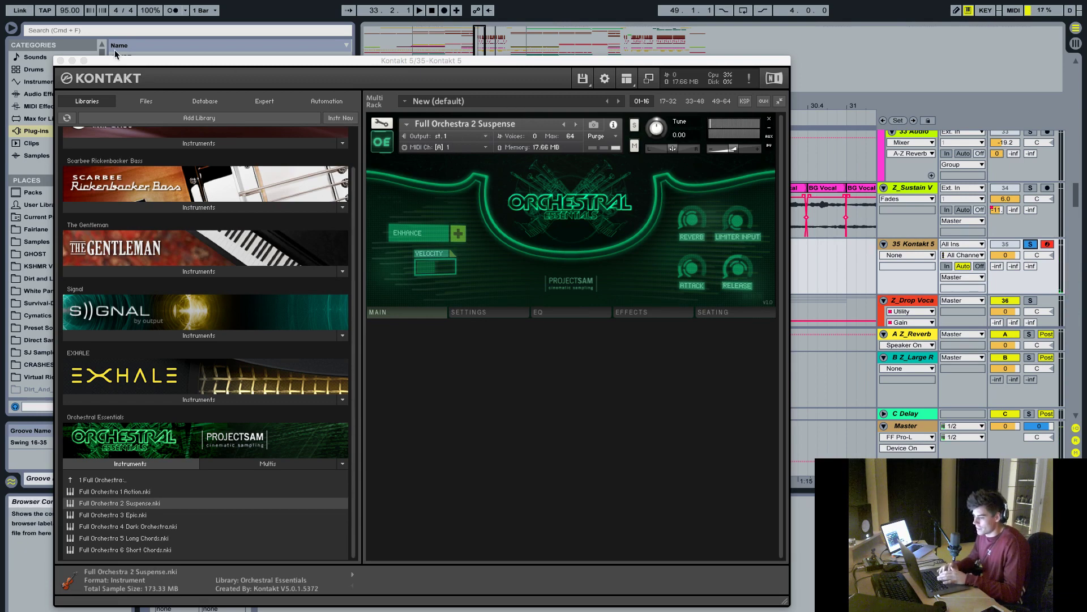
- Close the Kontakt window, delete the Kontakt 5 track and hide the device view
left_click(61, 61)
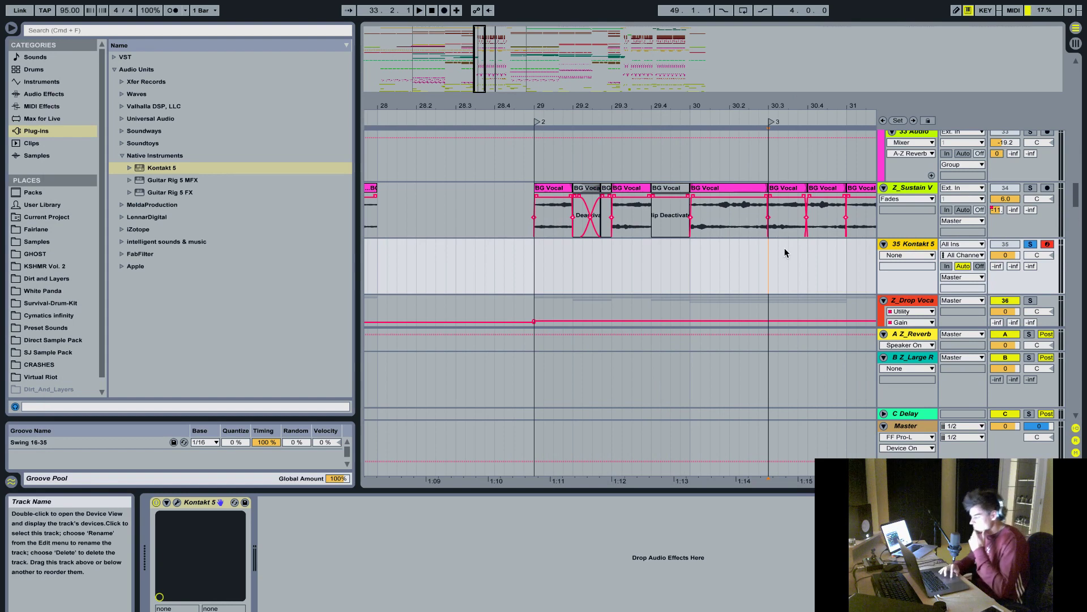
key("Delete")
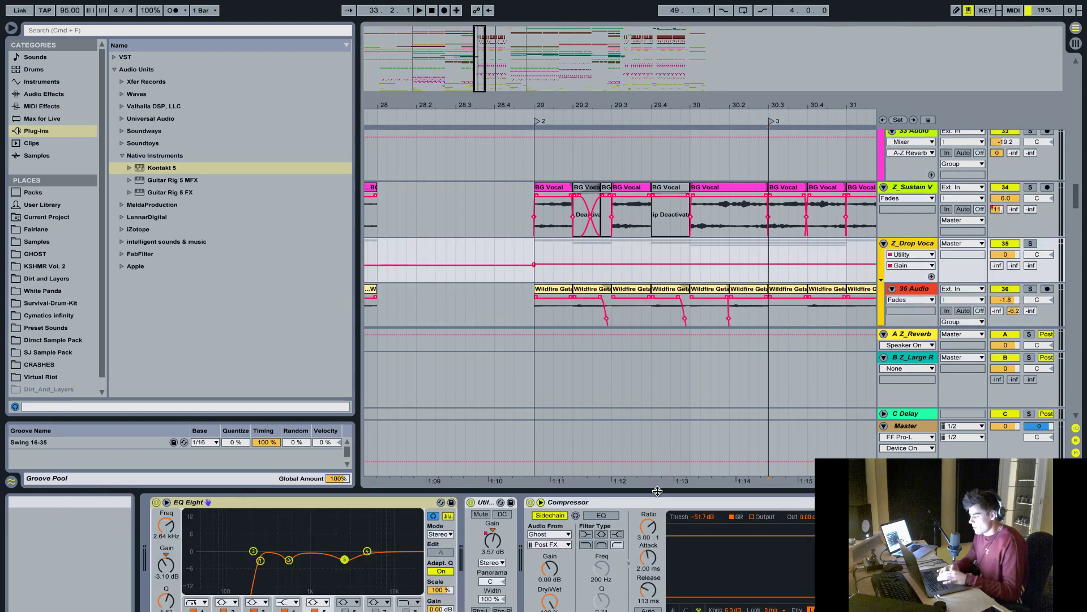
key("super+alt+l")
- Solo Z_Sustain V and play from bar 29, switching the solo to the Z_Drop Voca group until bar 31
scroll(745, 290, "right", 3)
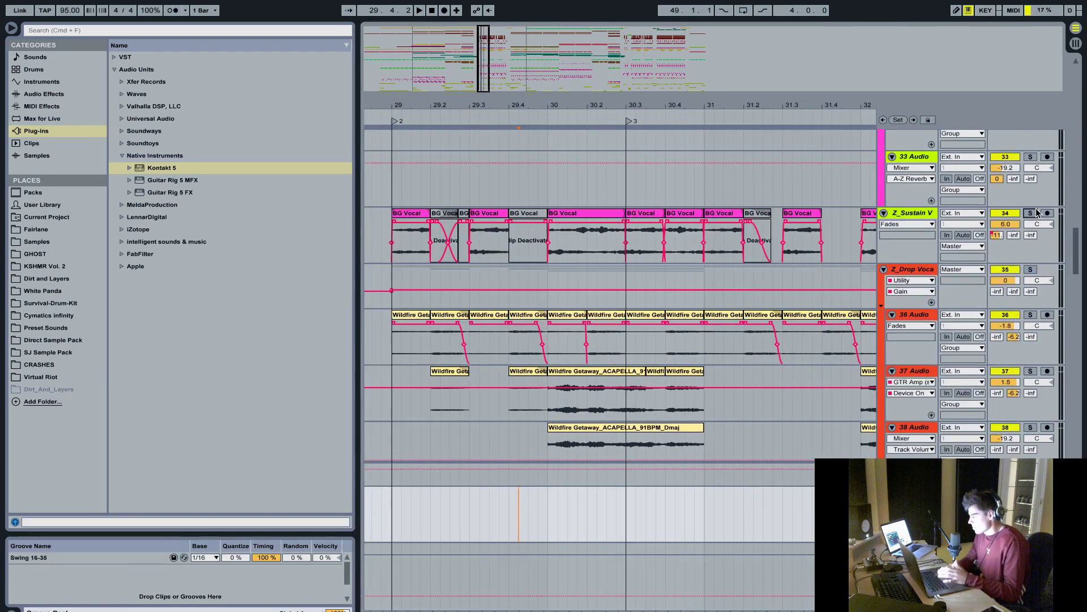
left_click(1030, 213)
scroll(636, 247, "left", 3)
left_click(516, 243)
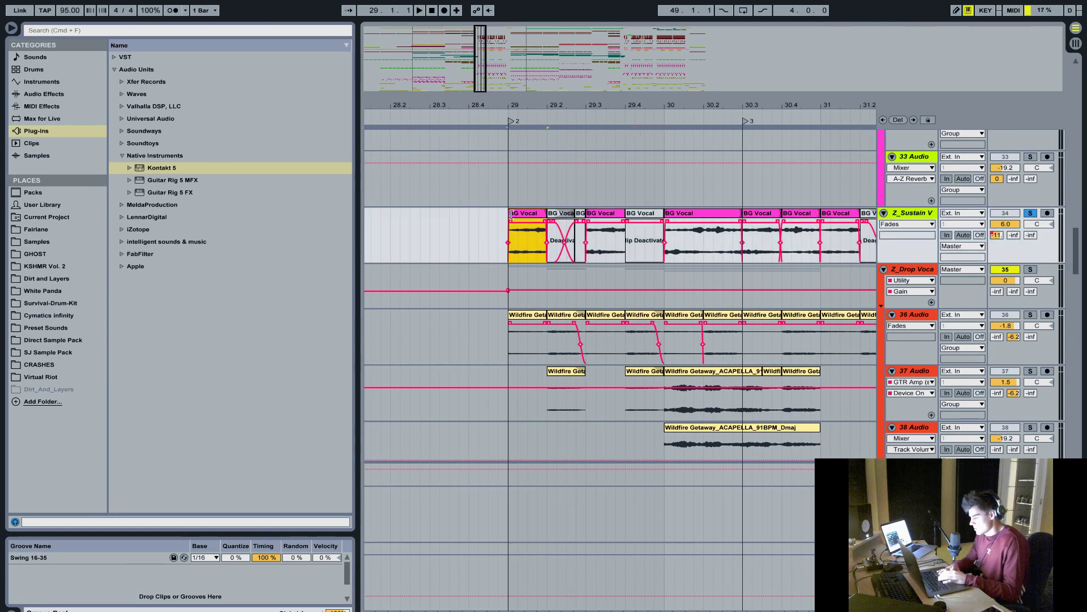
key("space")
left_click(1030, 269)
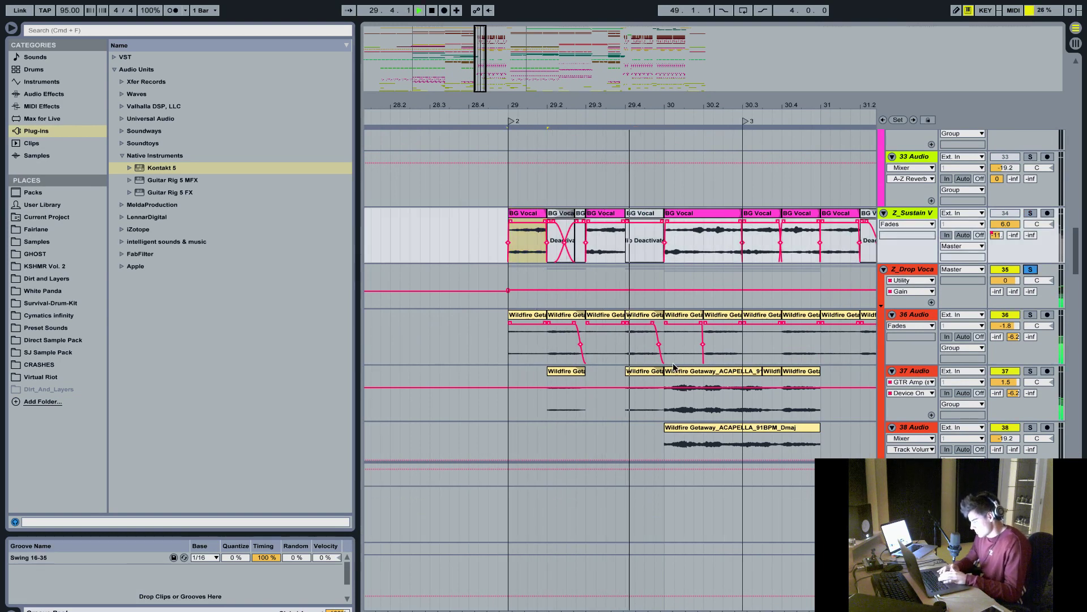
scroll(804, 362, "down", 3)
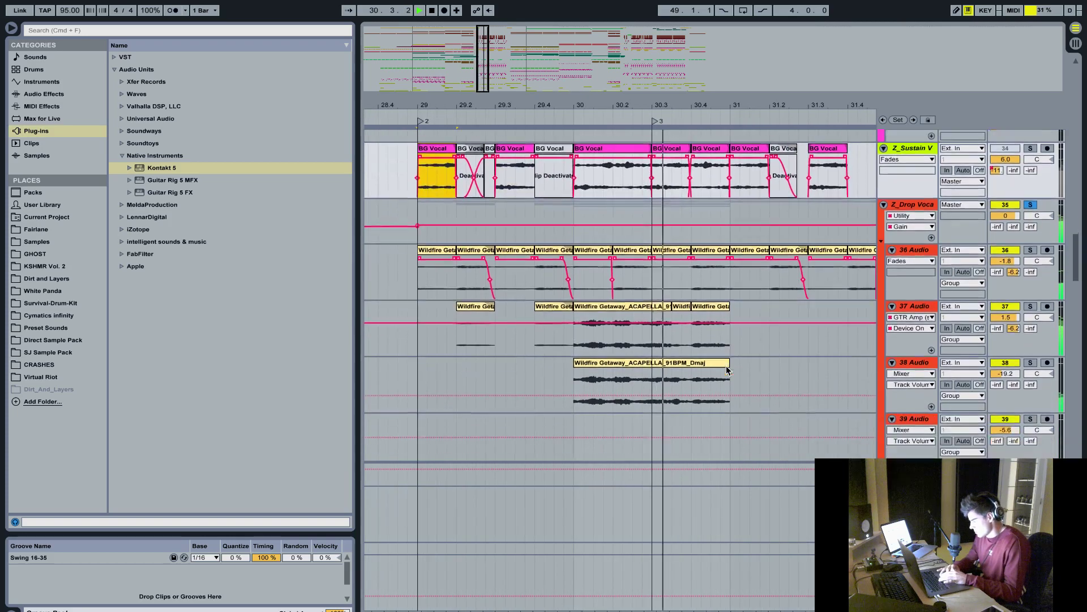
key("space")
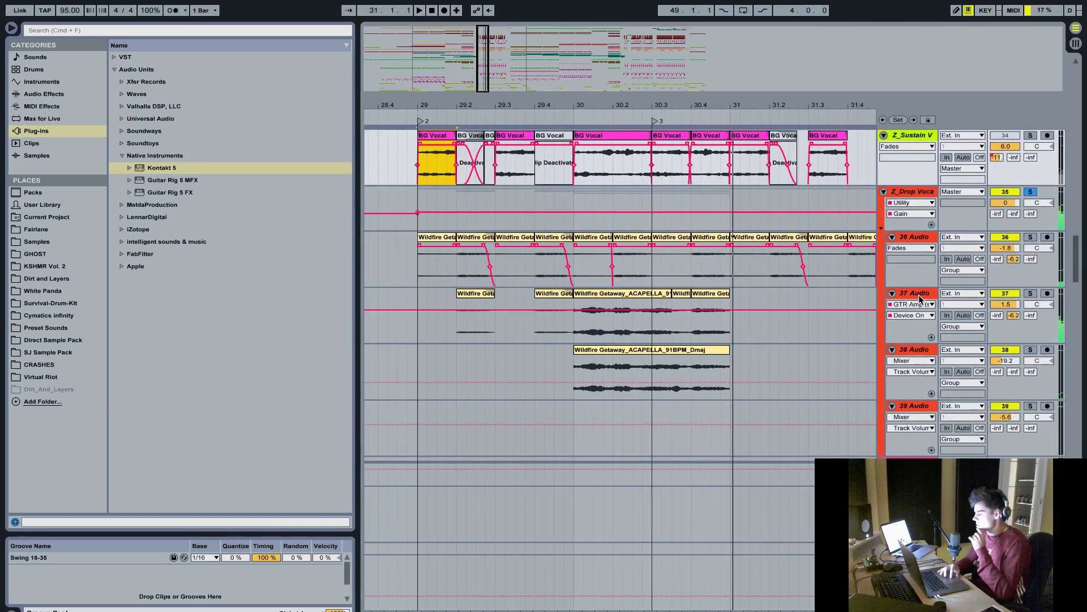
- Solo 37 Audio, play it from 29.3.3 until bar 31 and examine the two EQ Eights in its device chain
left_click(513, 371)
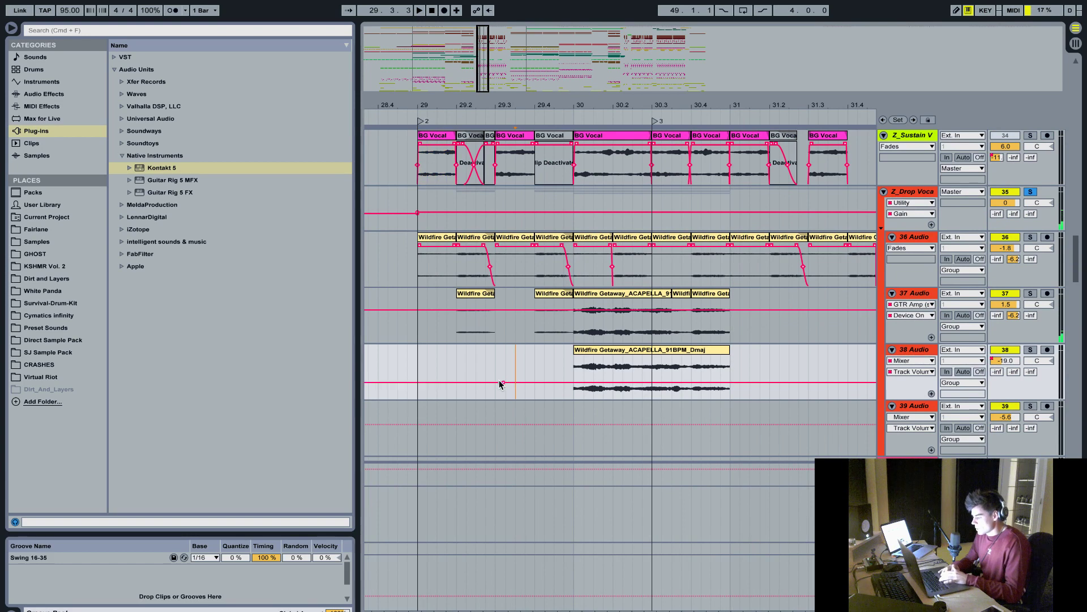
double_click(932, 294)
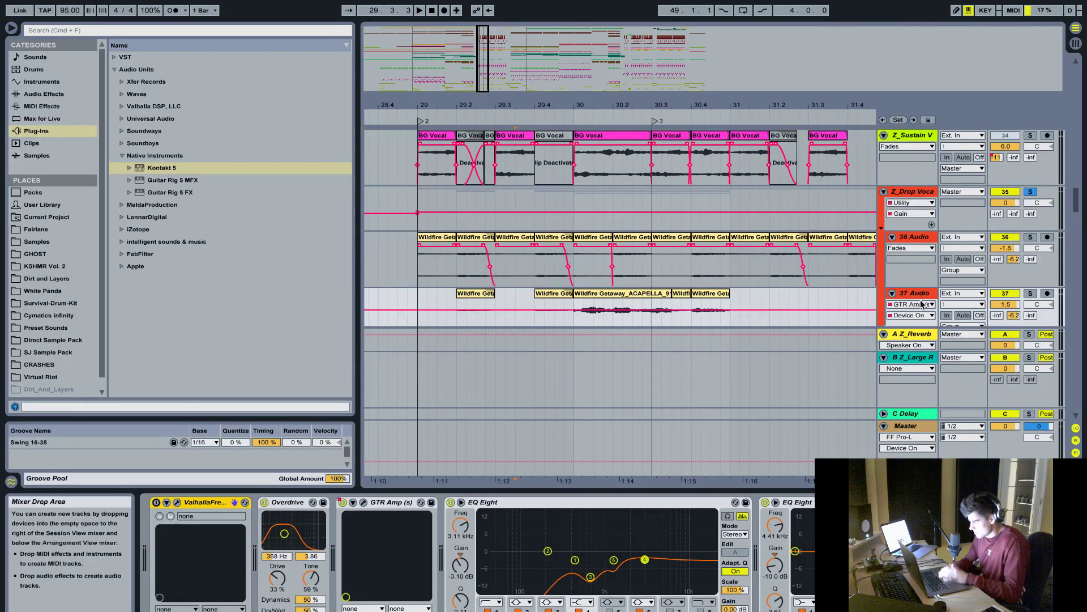
left_click(1030, 293)
key("space")
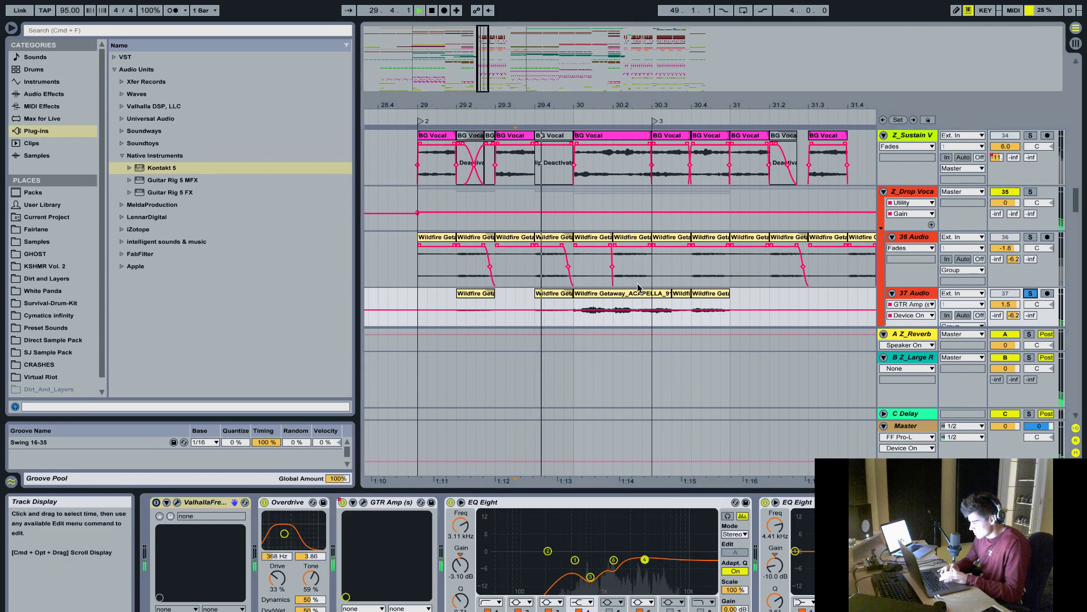
left_click(586, 302)
scroll(586, 302, "down", 3)
scroll(689, 532, "down", 5)
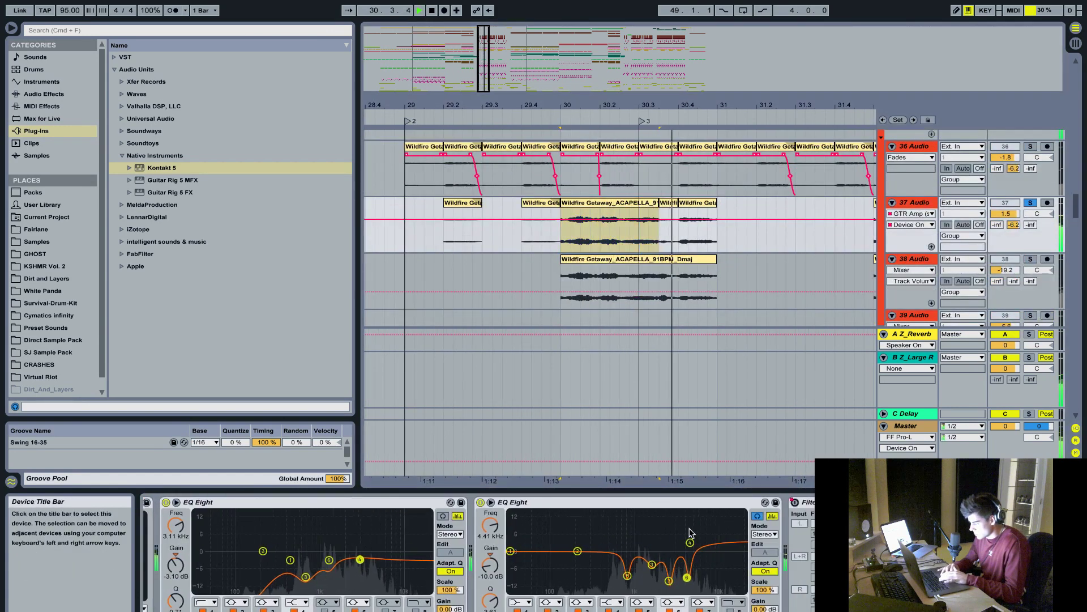
key("space")
scroll(690, 533, "up", 3)
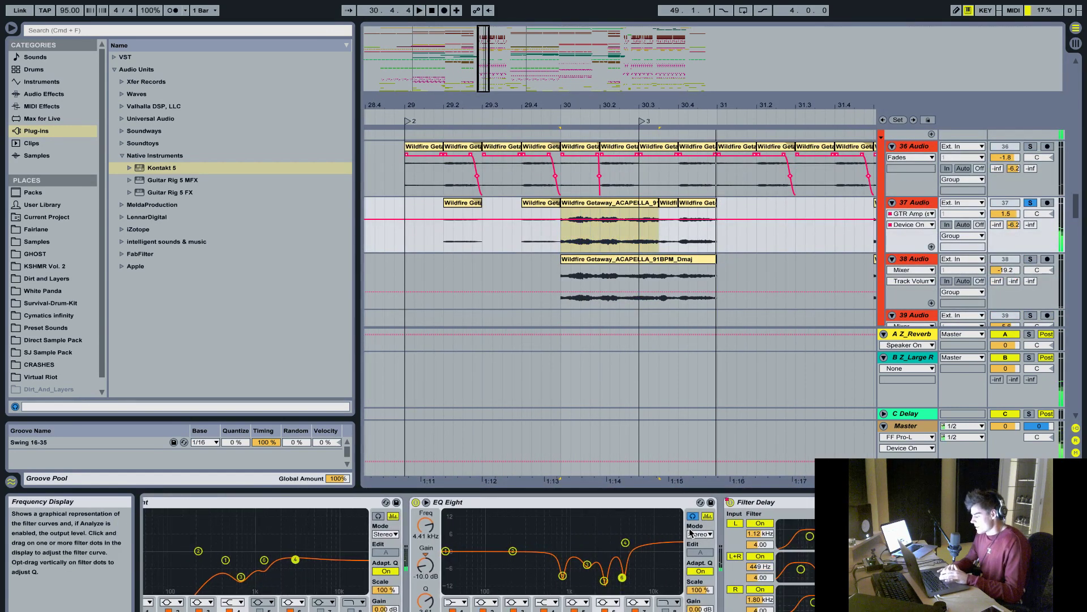
- Place the playback start at 29.3.3 and examine the 37 Audio device chain from ValhallaFreqEcho through both EQ Eights
left_click(502, 274)
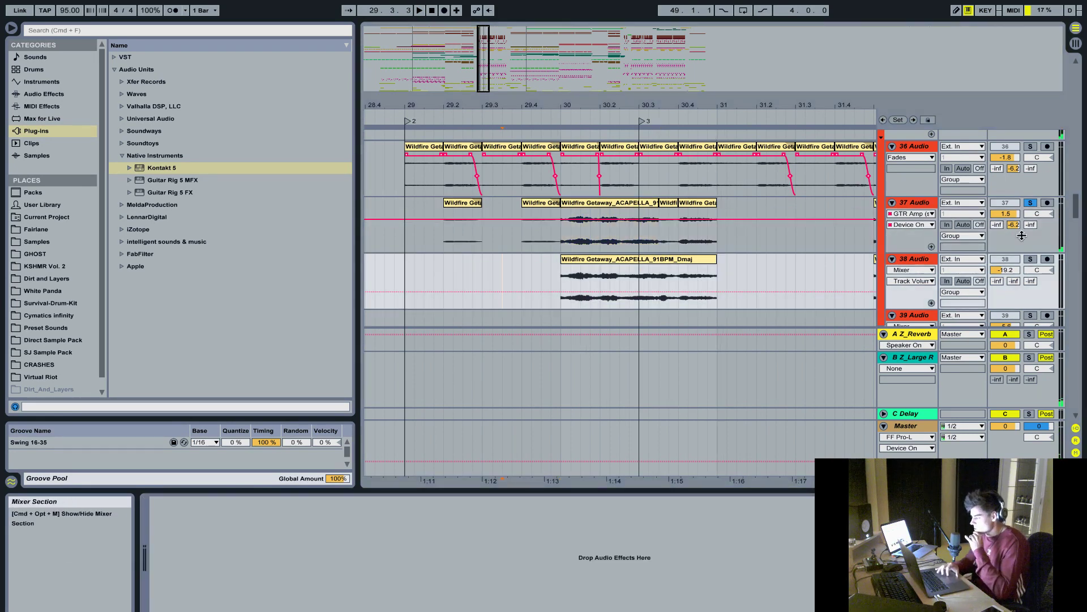
left_click(916, 203)
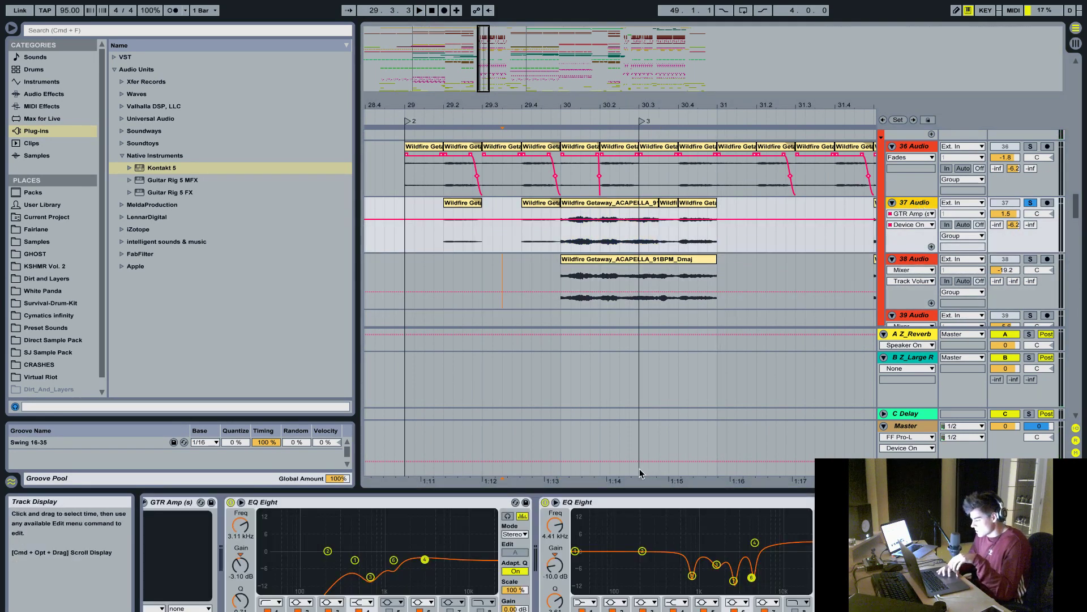
scroll(368, 544, "down", 3)
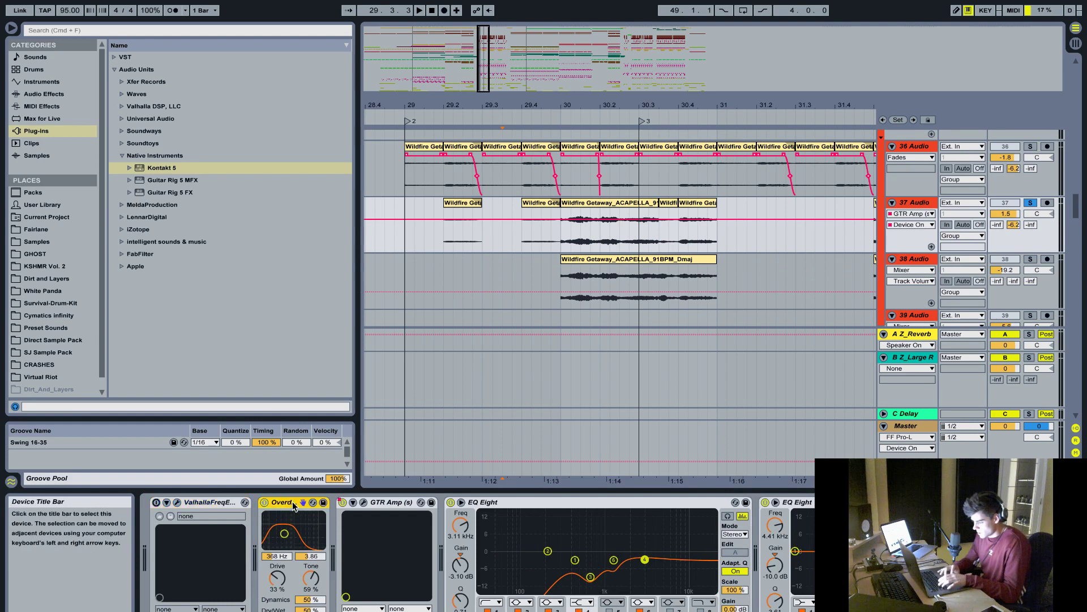
scroll(547, 515, "right", 5)
scroll(547, 515, "left", 5)
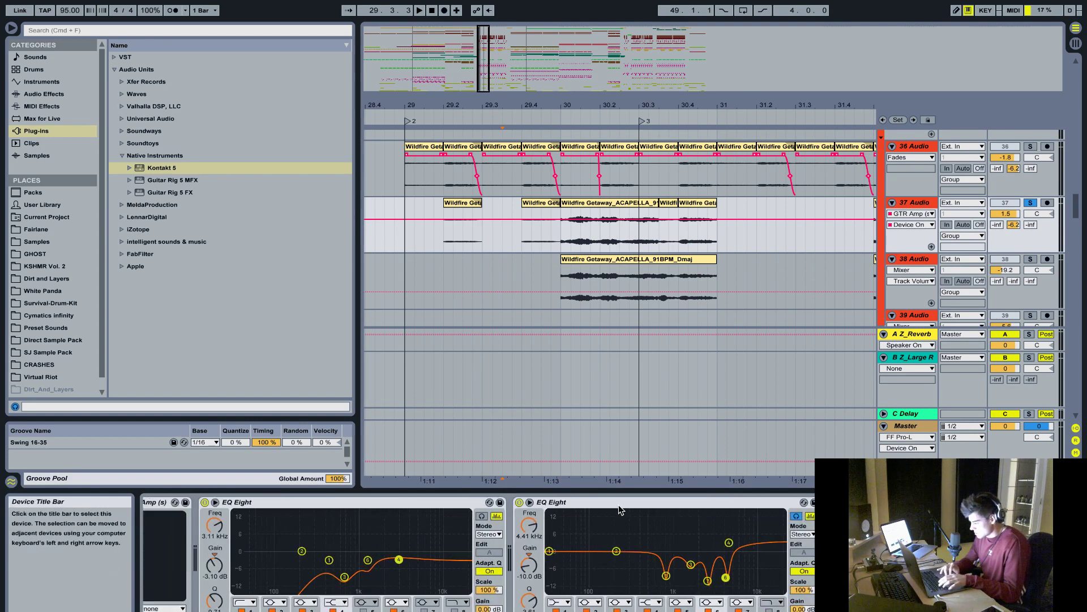
- Play 37 Audio with Overdrive, GTR Amp and the EQ Eights bypassed, and restore the devices and their automation
left_click(619, 501)
key("space")
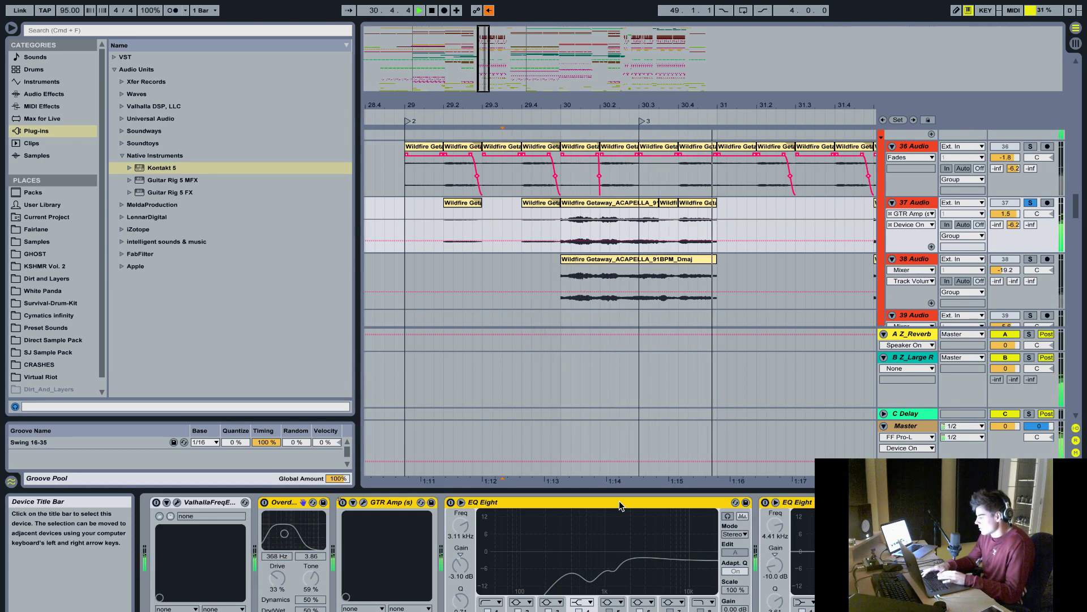
key("space")
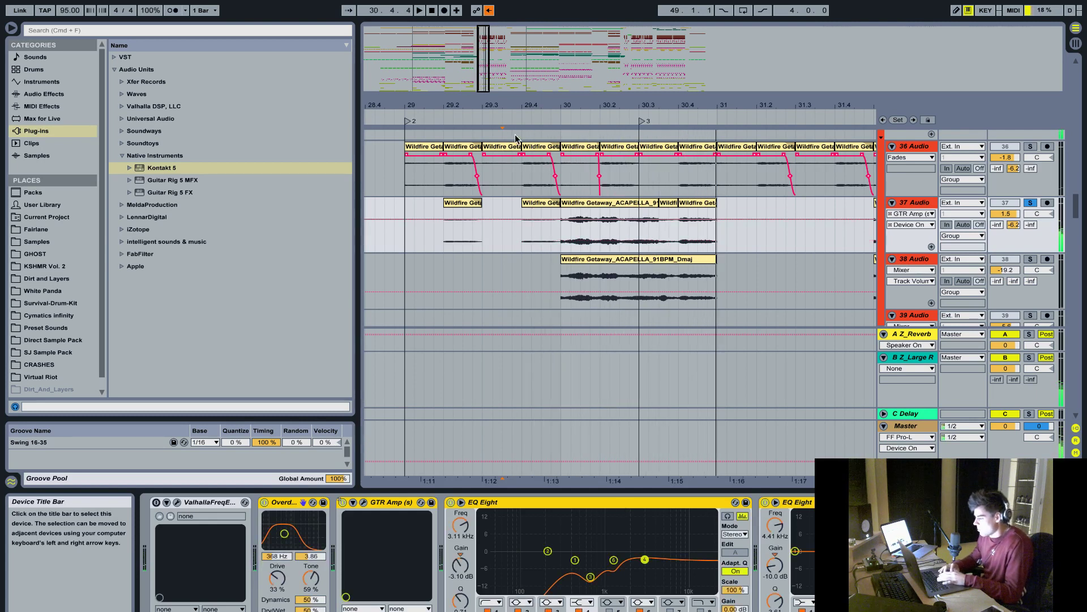
left_click(489, 11)
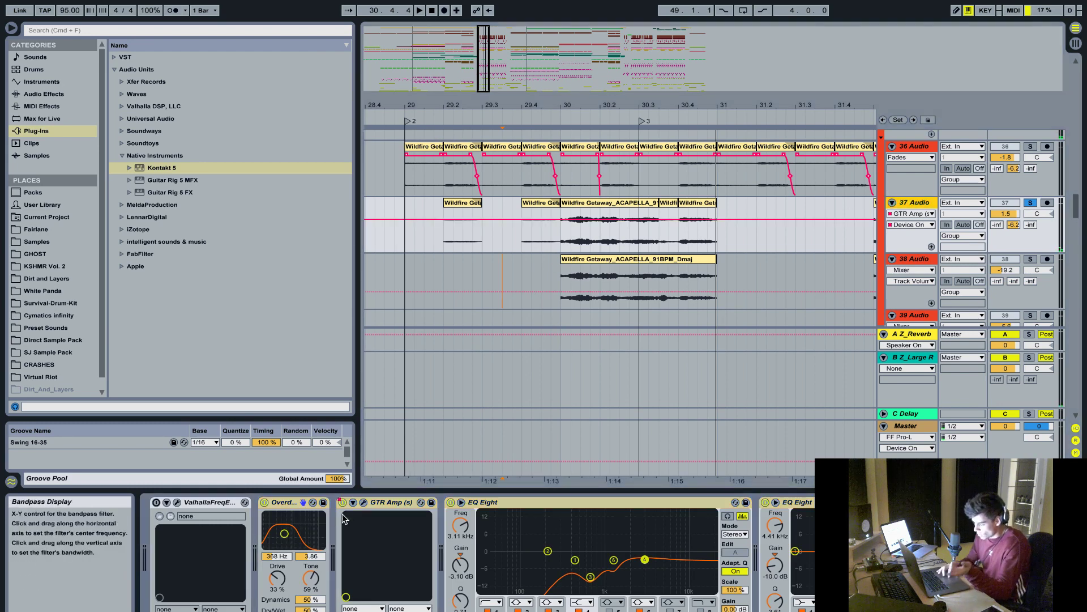
- Open the GTR Amp plug-in on 37 Audio, examine its amp and cabinet settings, and close it
left_click(363, 502)
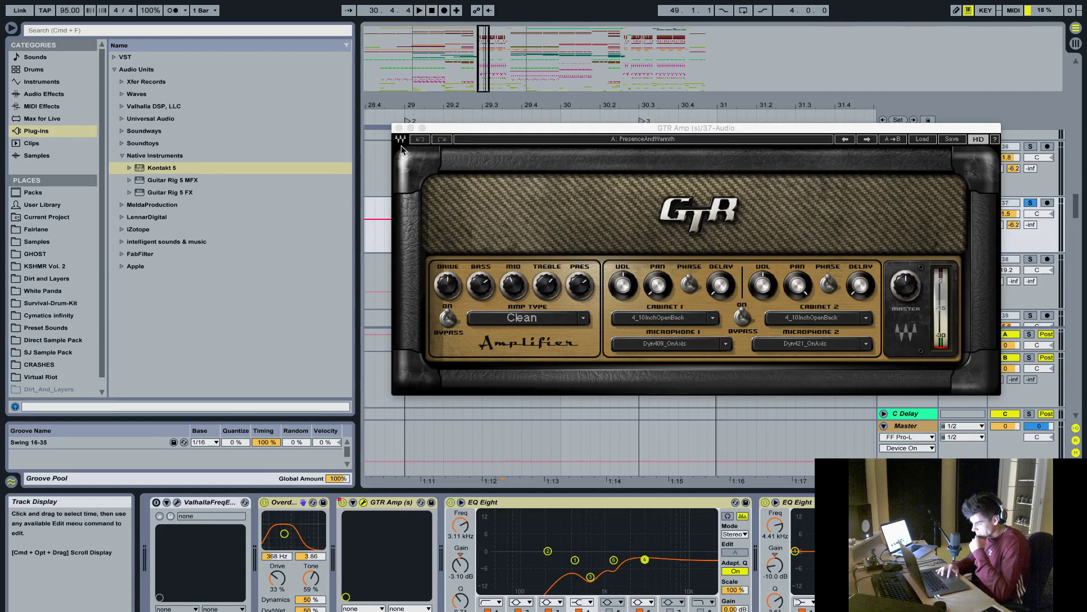
left_click(399, 128)
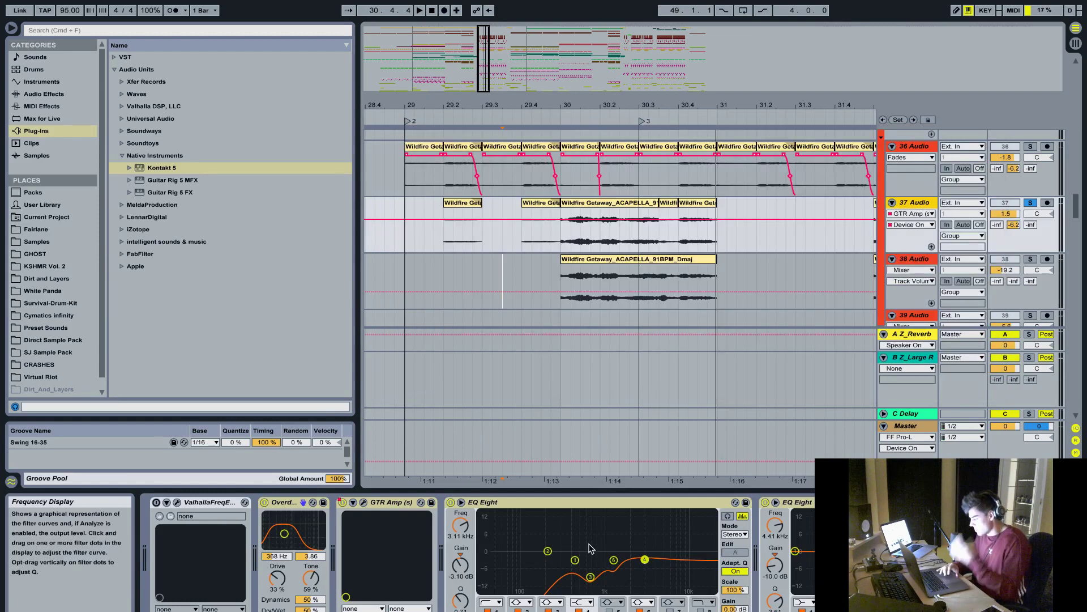
scroll(589, 548, "right", 3)
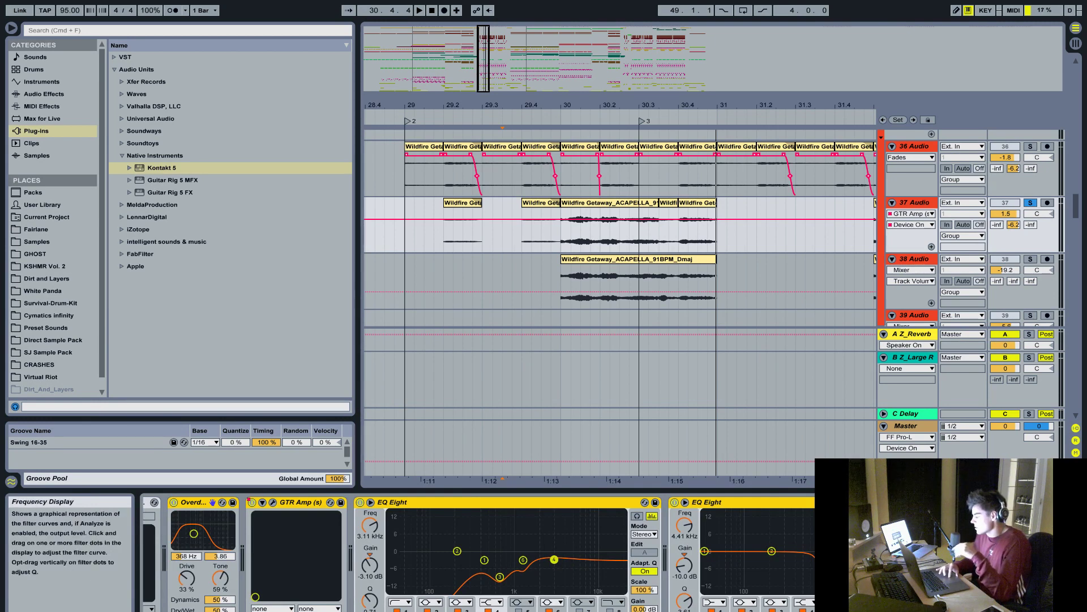
- Audition 37 Audio from 29.3.3 and set the second EQ Eight's 4.65 kHz band gain to -7.38 dB
left_click(917, 206)
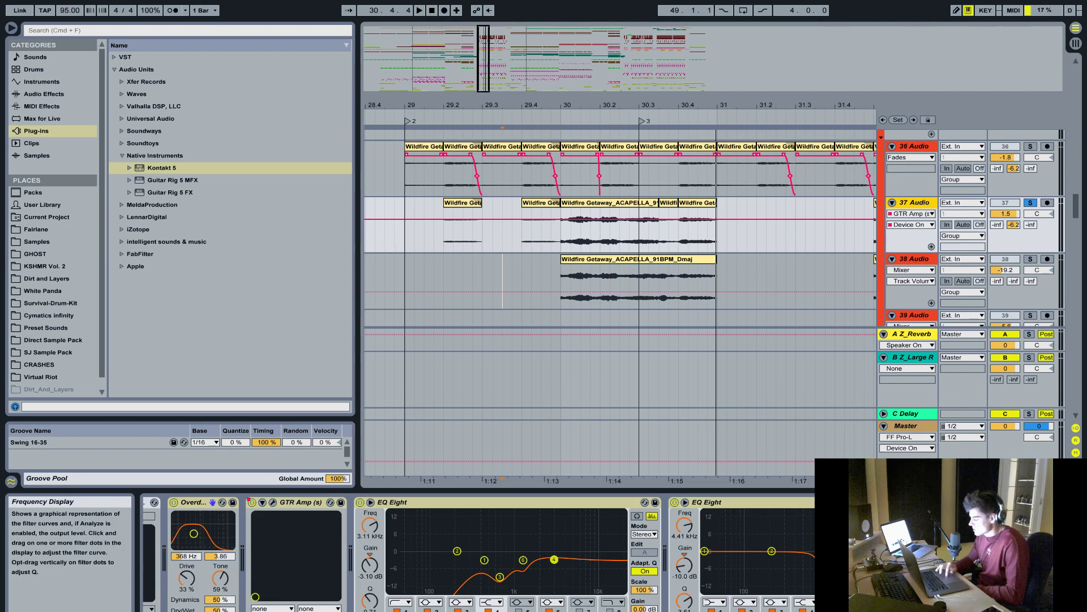
key("space")
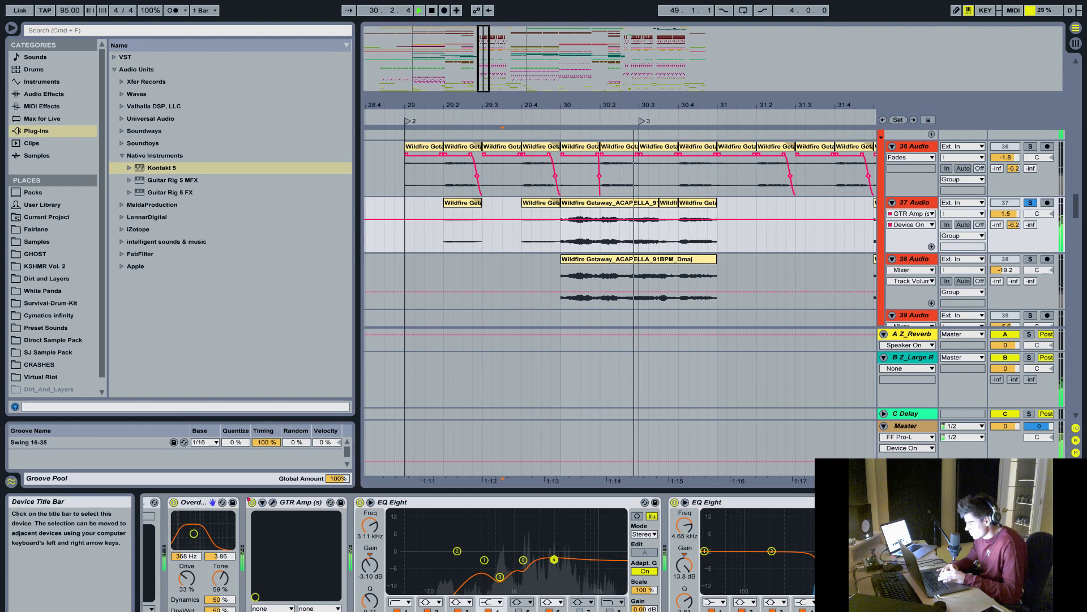
key("space")
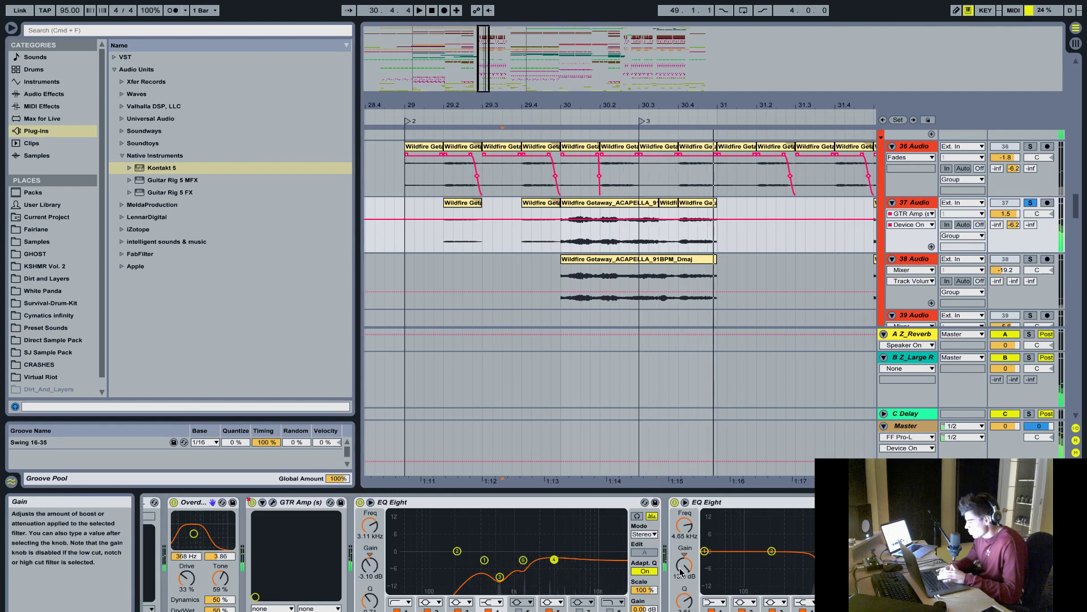
left_click_drag(681, 572, 681, 595)
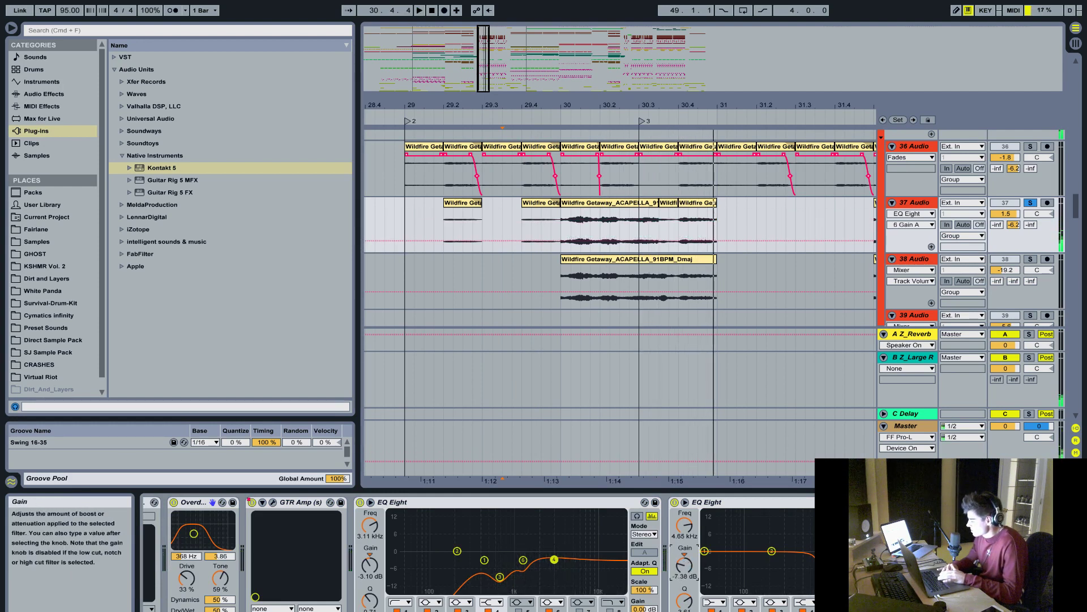
- Solo 38 Audio, play it from just before bar 30, and examine its acapella clip's sample settings
left_click(547, 276)
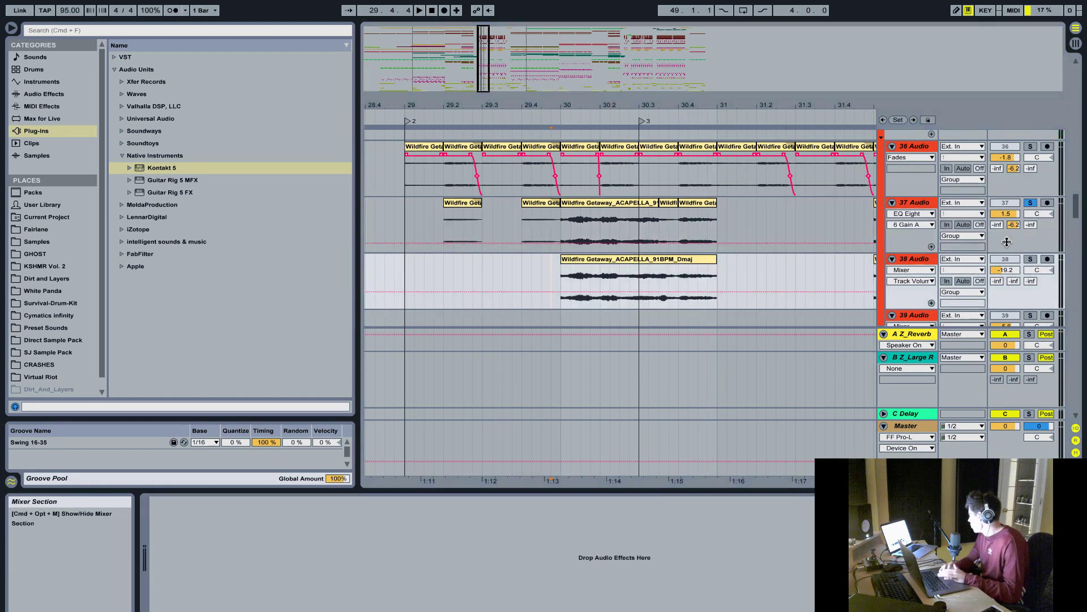
left_click(1035, 262)
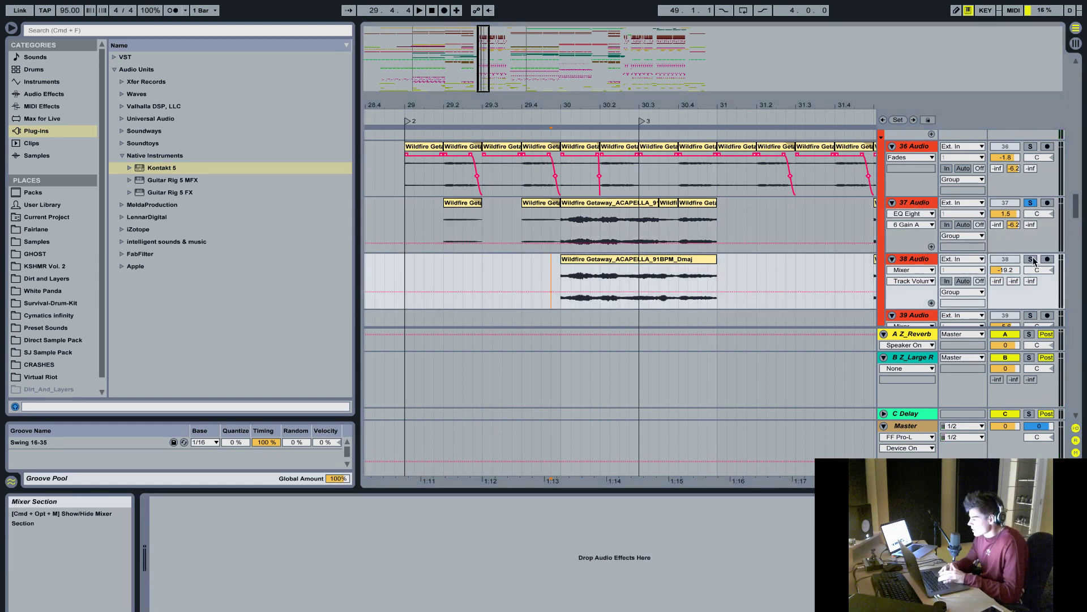
key("space")
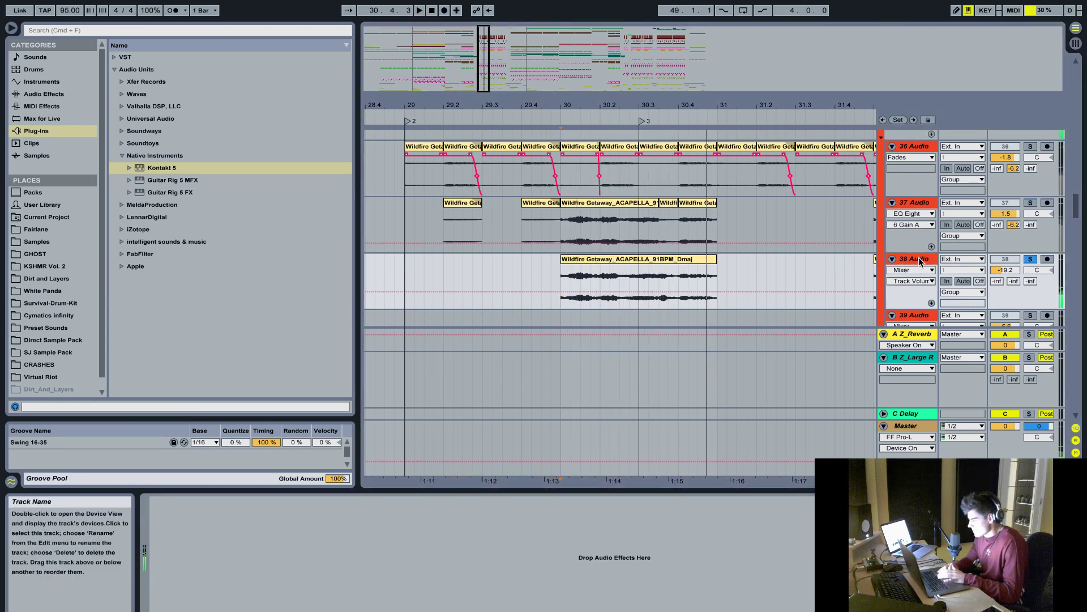
double_click(657, 261)
key("space")
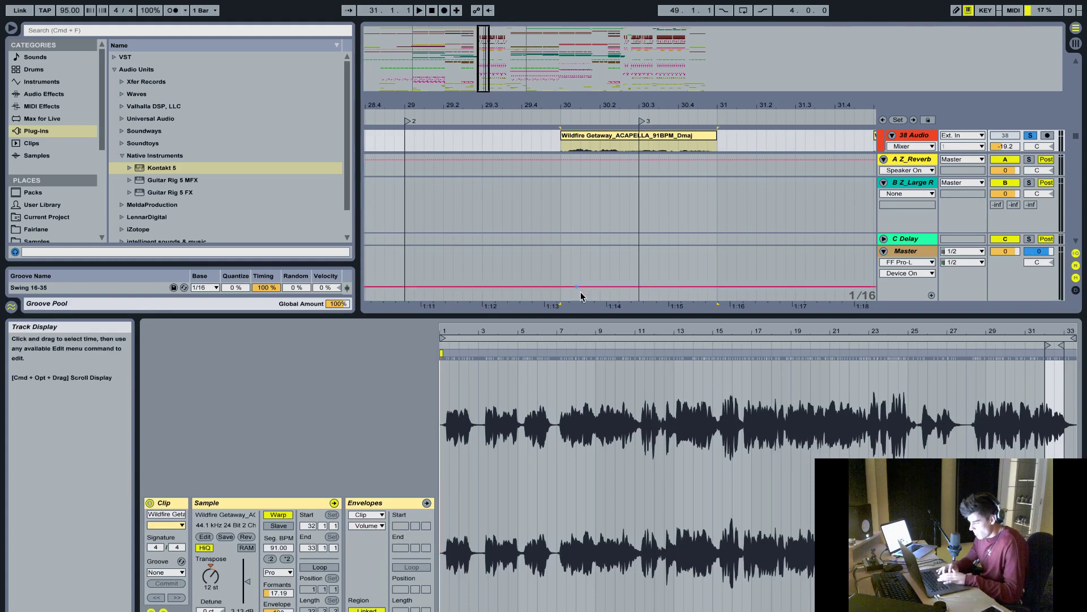
key("super+alt+l")
- Add 37 Audio to the solo and play it together with 38 Audio
scroll(712, 180, "up", 3)
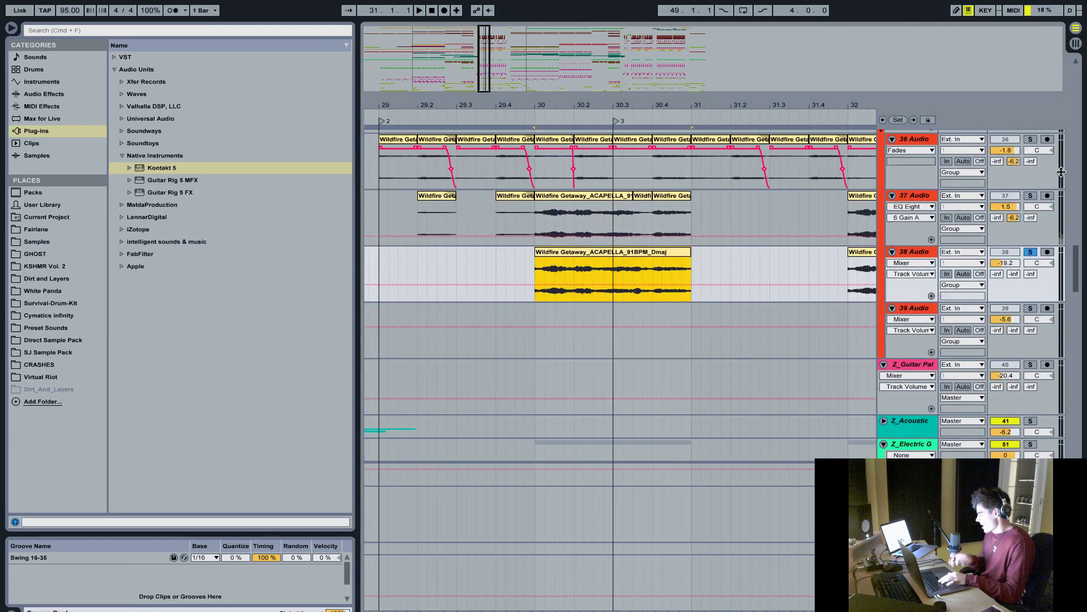
left_click(1030, 196, "super")
key("space")
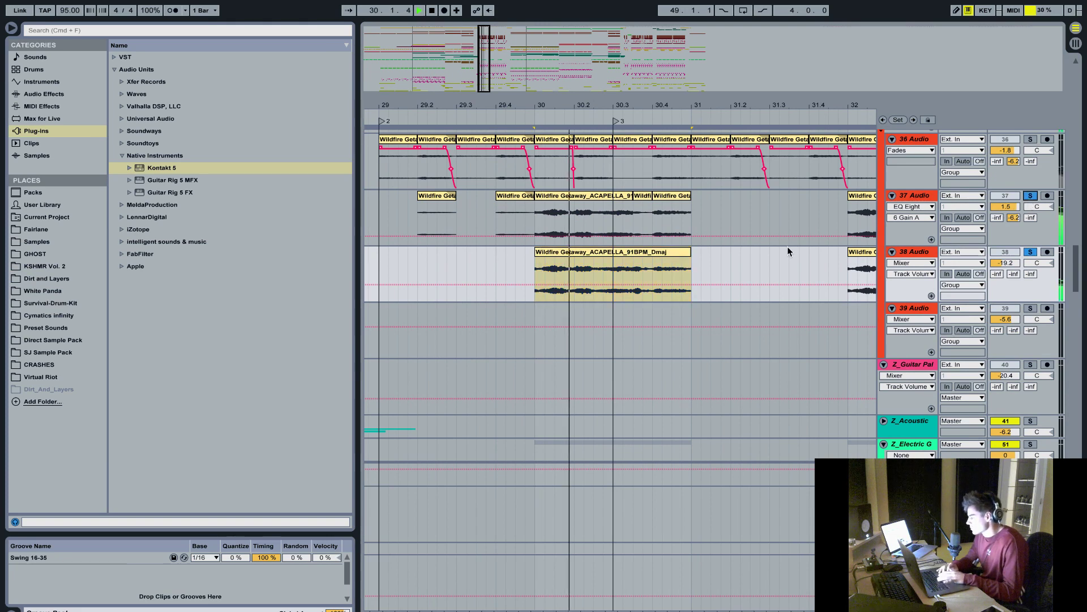
- Add the Z_Sustain vocal track and the Z_Drop vocal group to the solo and play them from bar 29
scroll(1030, 177, "up", 3)
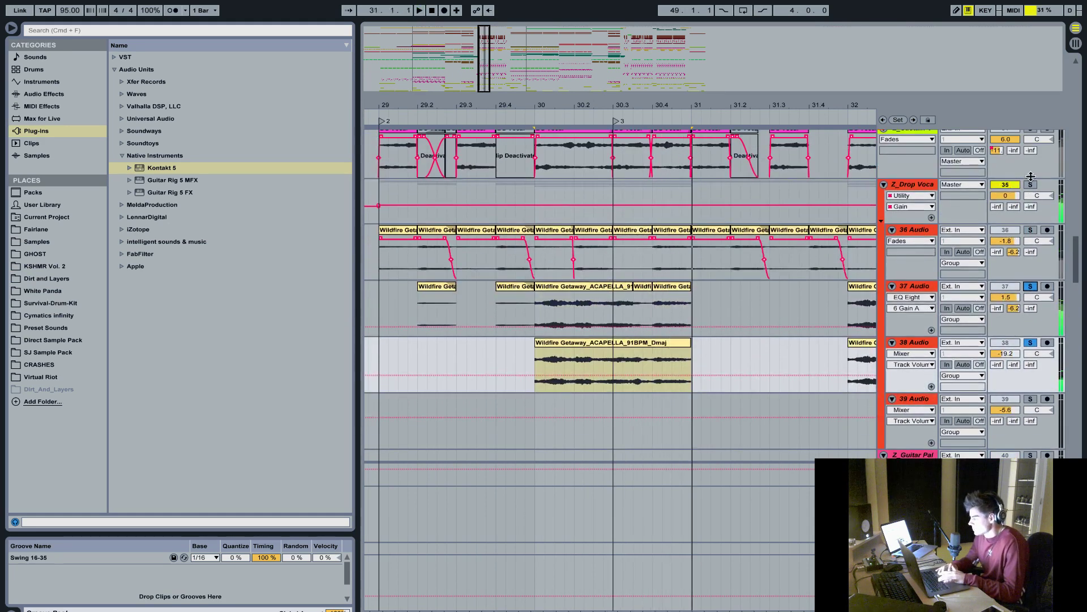
scroll(1031, 176, "up", 1)
left_click(1030, 155, "super")
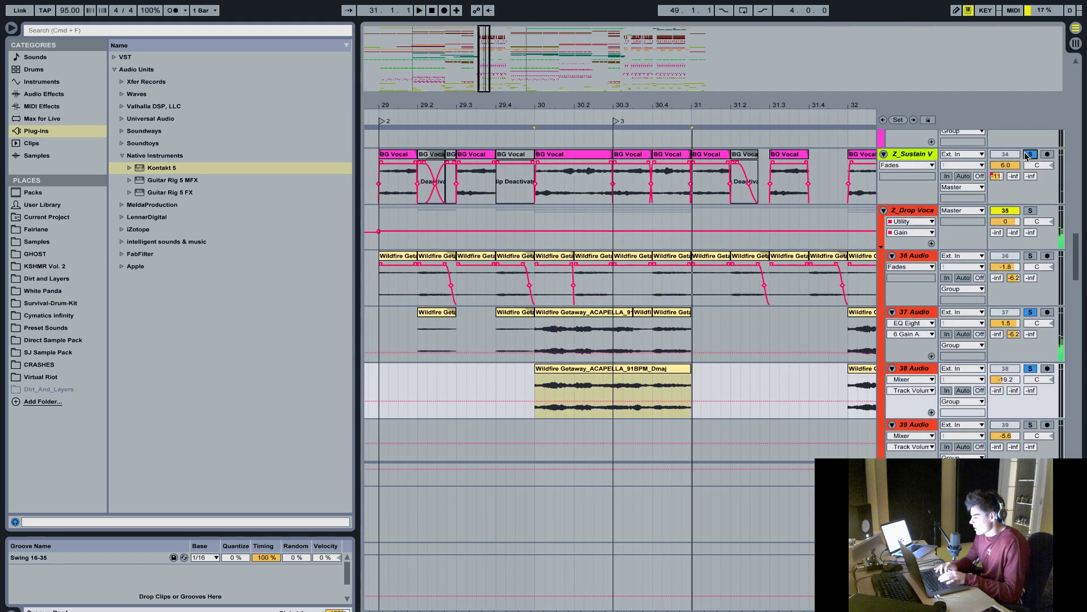
left_click(454, 183)
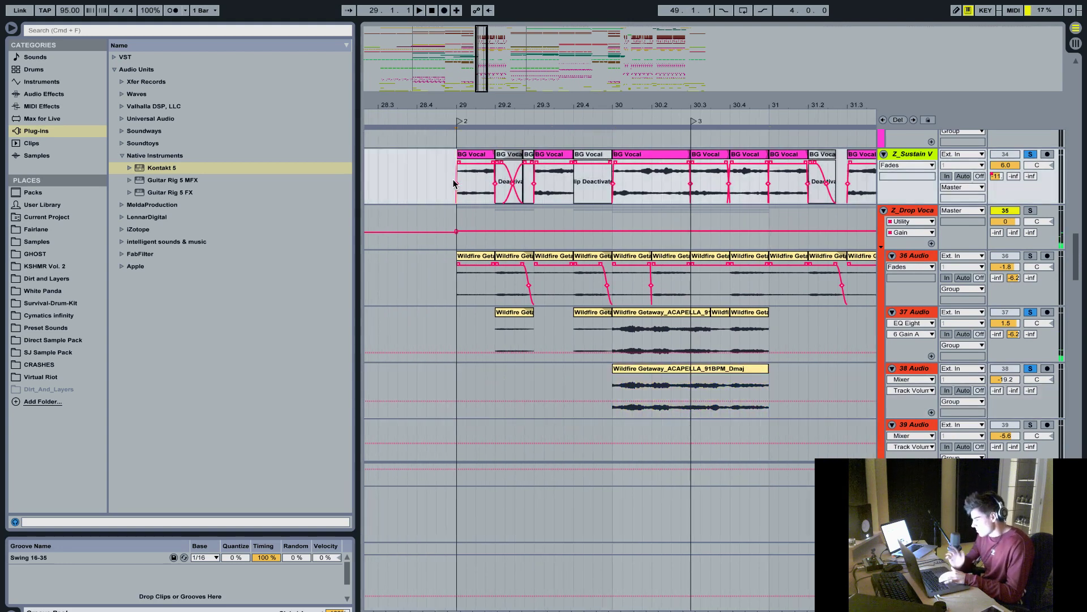
left_click(1030, 211, "super")
key("space")
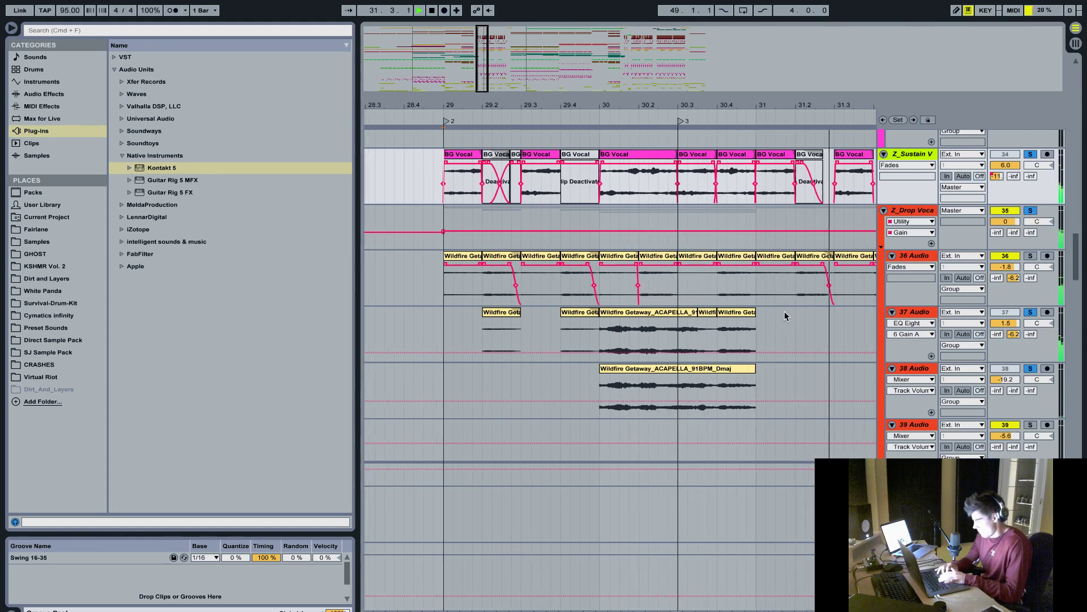
scroll(804, 289, "right", 5)
scroll(804, 289, "up", 1)
key("space")
- Solo only the Z_Drop Chor group and play its layers from bar 29
scroll(785, 316, "left", 8)
scroll(781, 311, "up", 2)
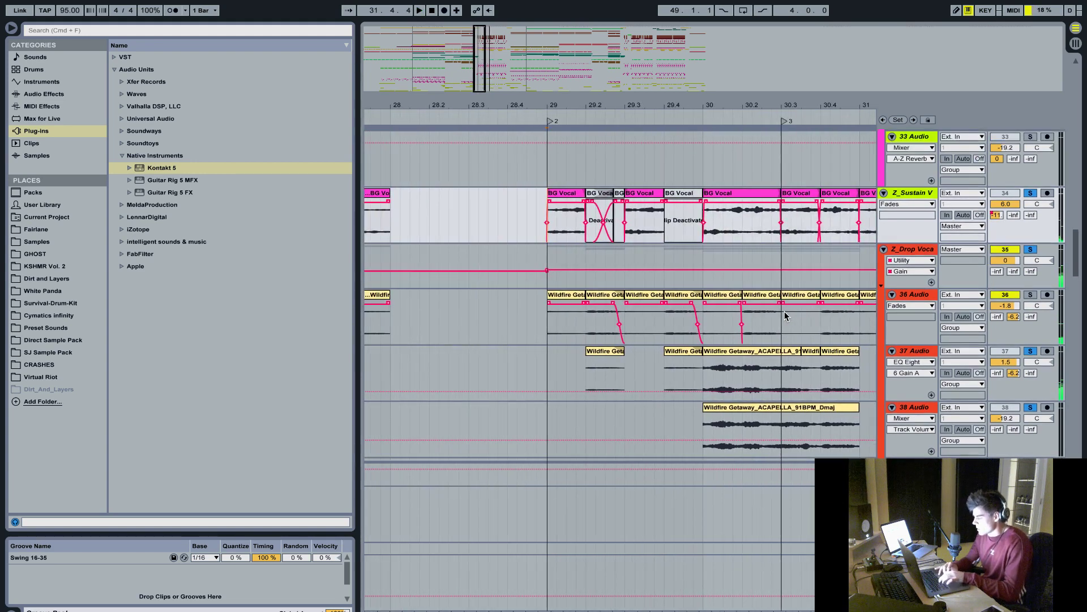
left_click(560, 234)
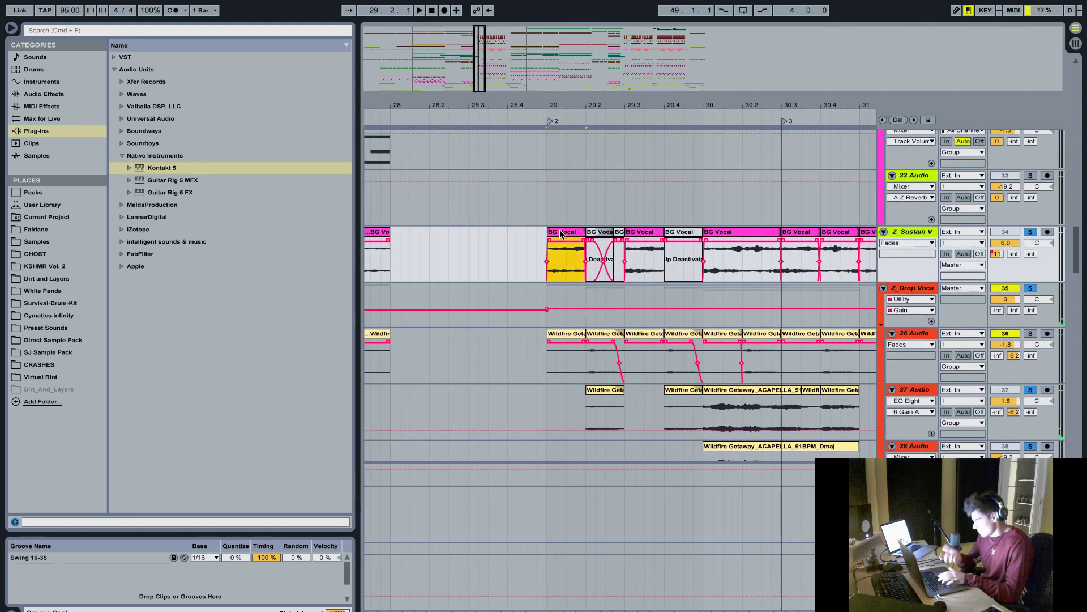
scroll(636, 220, "up", 13)
scroll(636, 220, "right", 1)
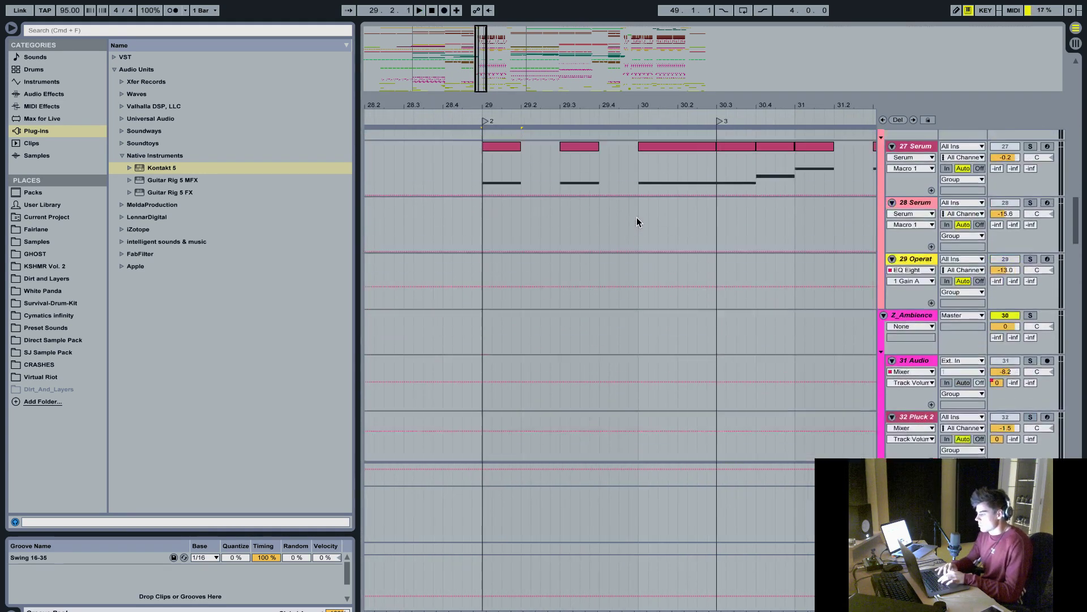
scroll(636, 220, "up", 3)
scroll(637, 220, "down", 2)
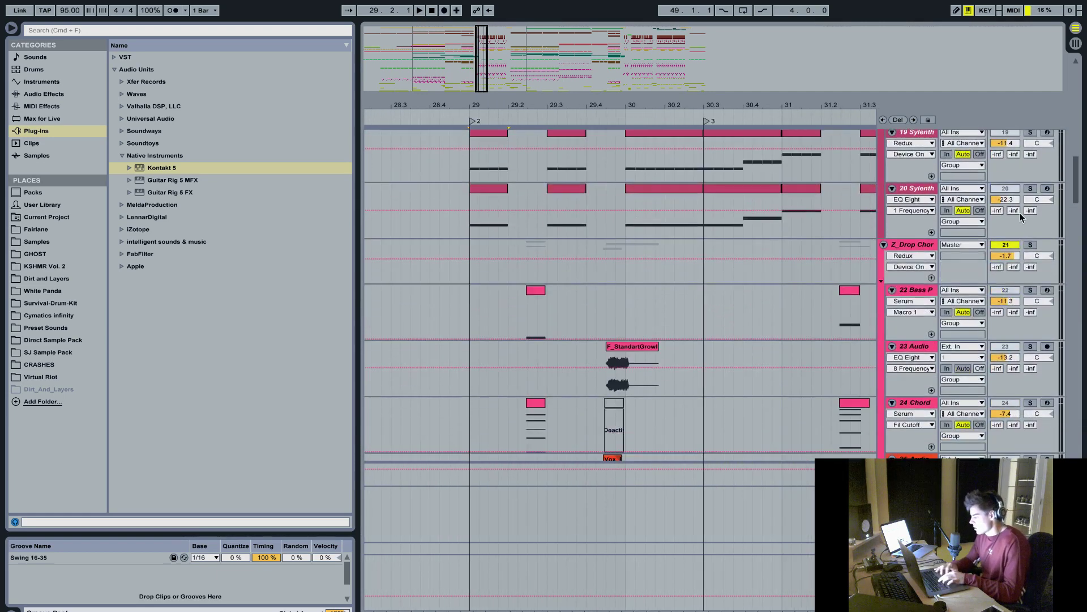
left_click(1025, 249)
left_click(1031, 245)
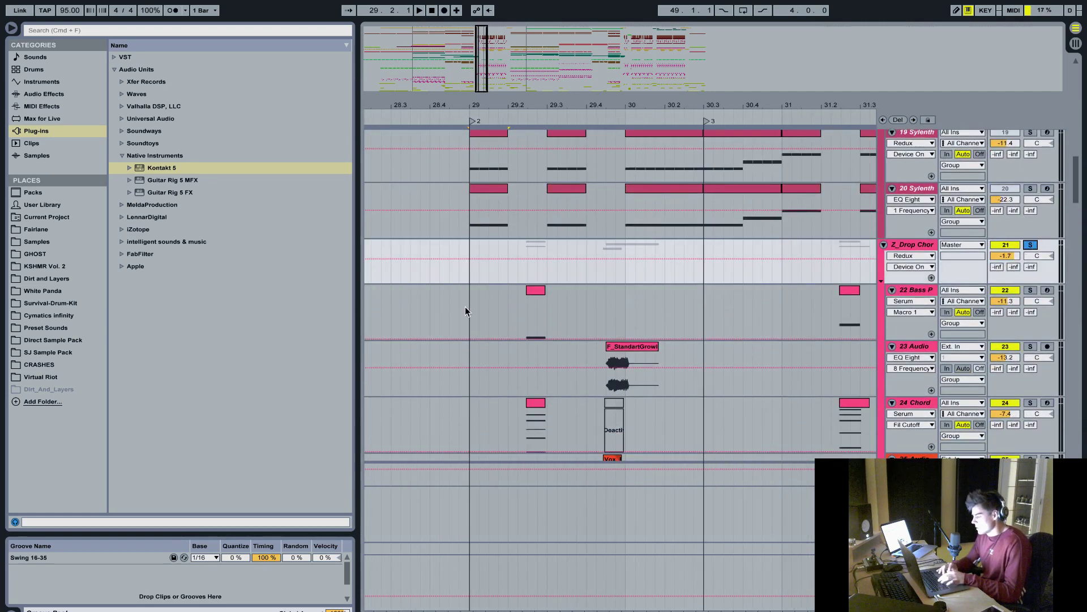
left_click(469, 281)
key("space")
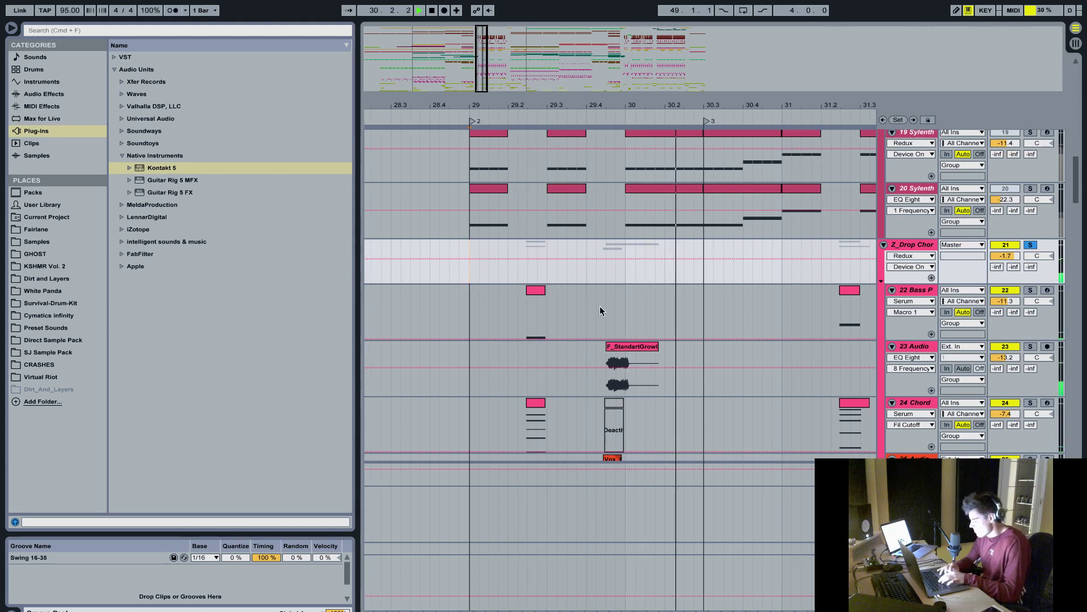
- Hide the browser to widen the arrangement while following the drop chord layers, and stop playback
scroll(600, 310, "down", 5)
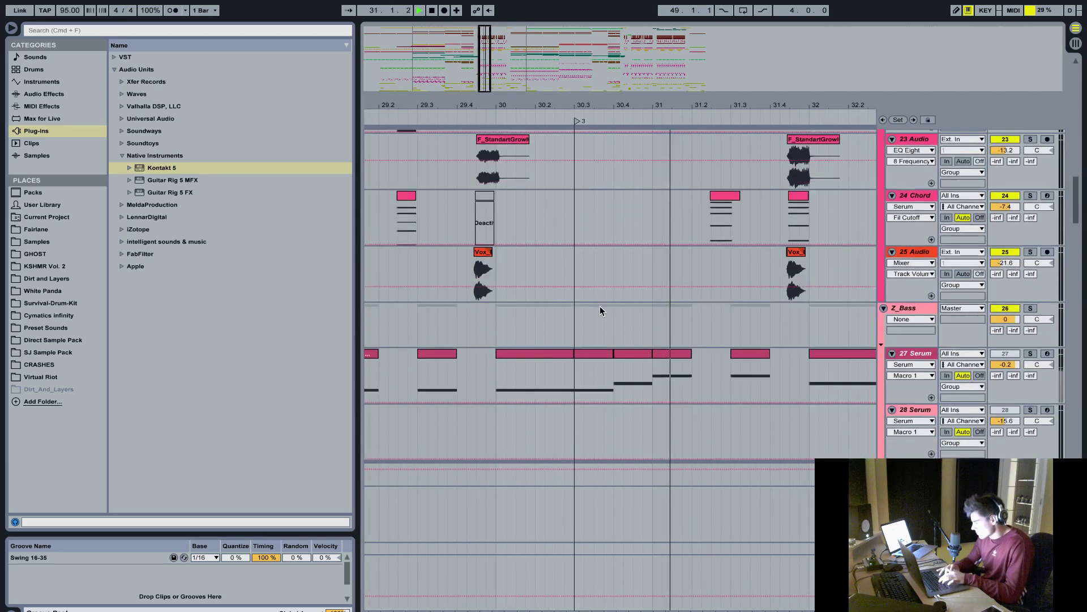
left_click(11, 28)
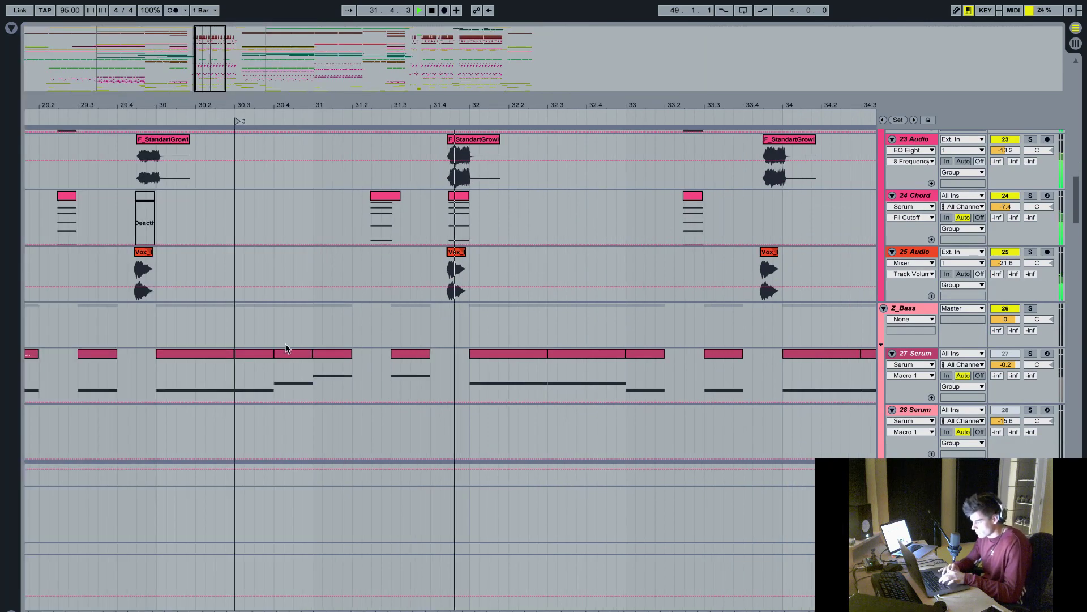
scroll(285, 346, "down", 4)
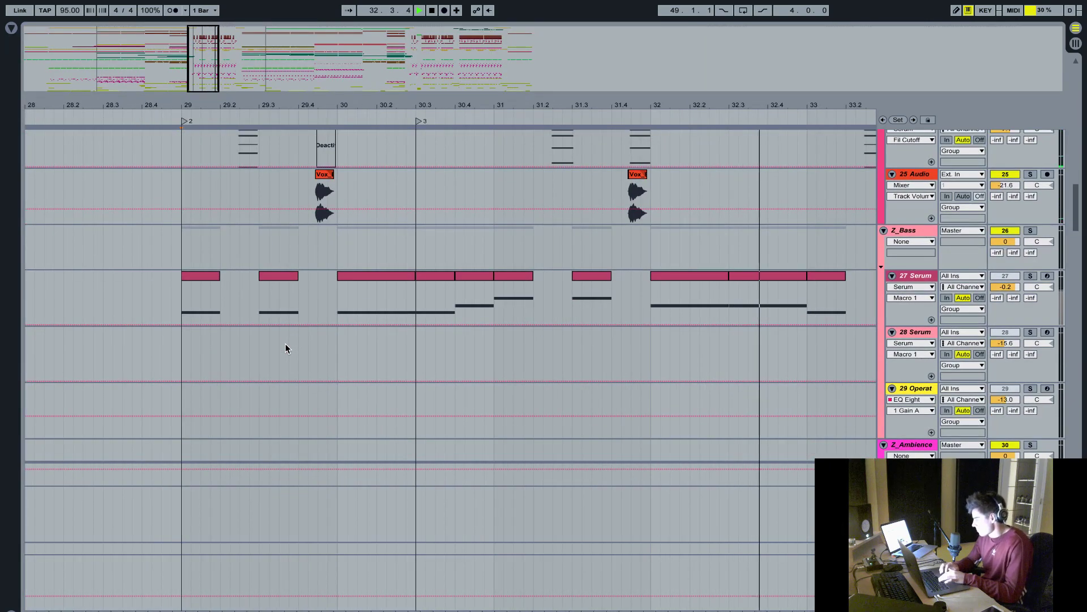
key("space")
- Solo the 27 Serum track in the Z_Bass group and select its first drop clip at bar 29
left_click(347, 367)
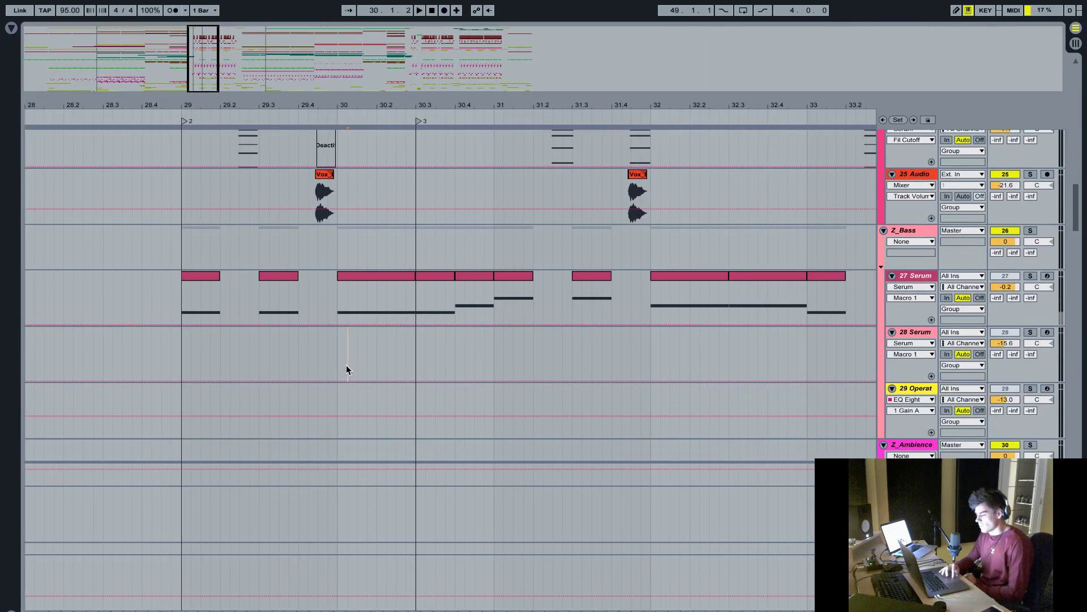
scroll(615, 332, "down", 15)
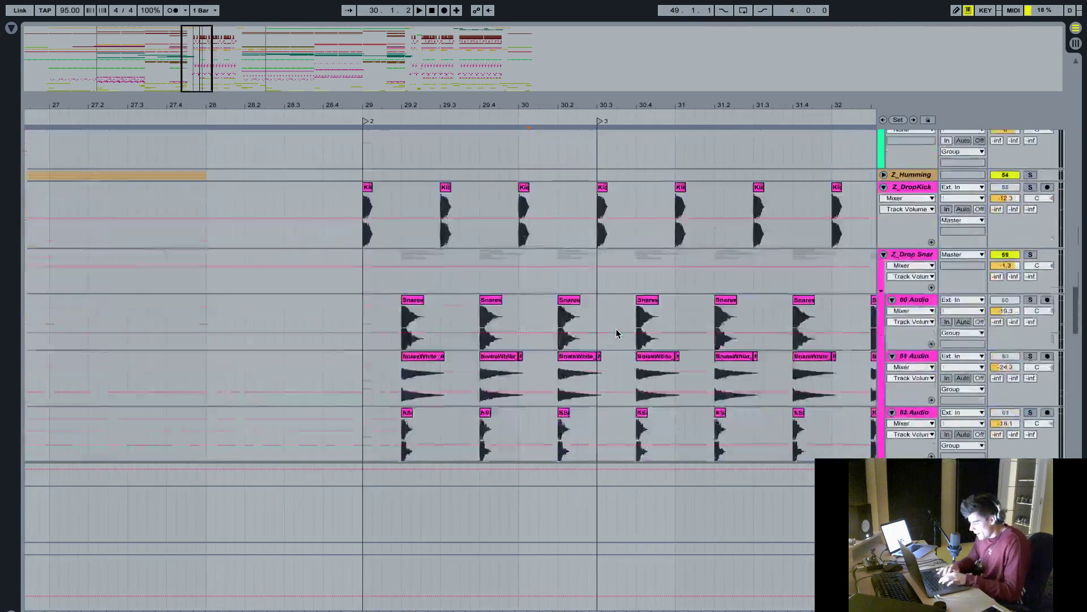
scroll(617, 333, "up", 15)
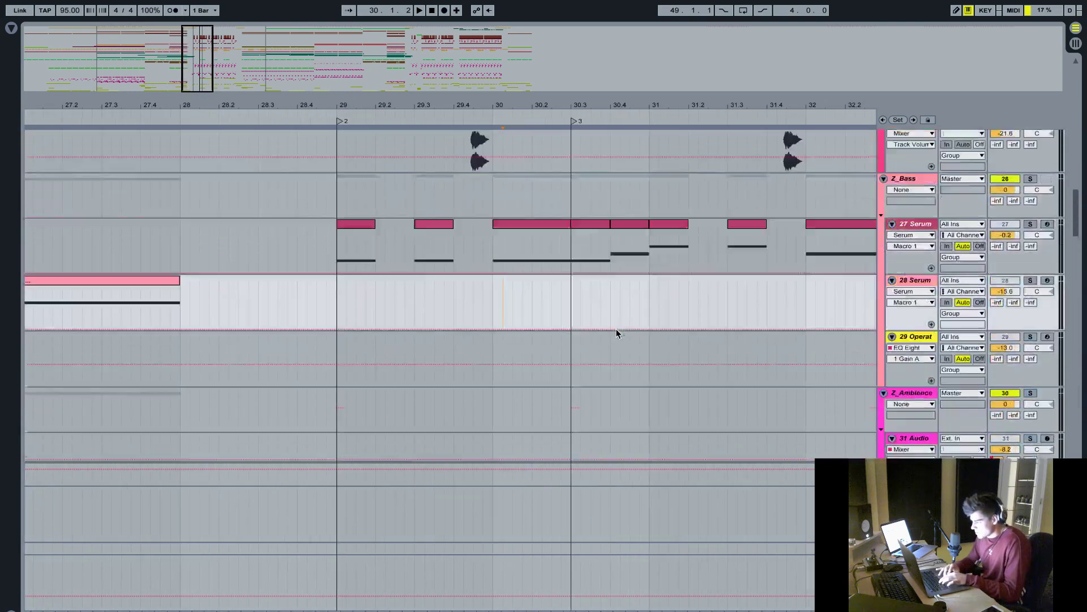
scroll(617, 333, "up", 3)
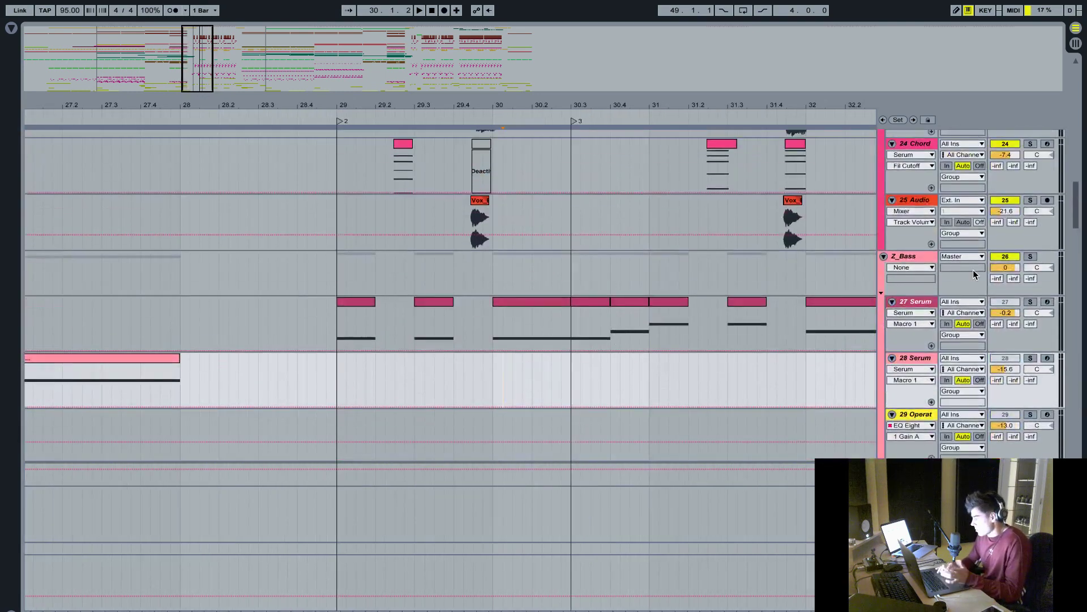
left_click(917, 301)
left_click(1031, 302)
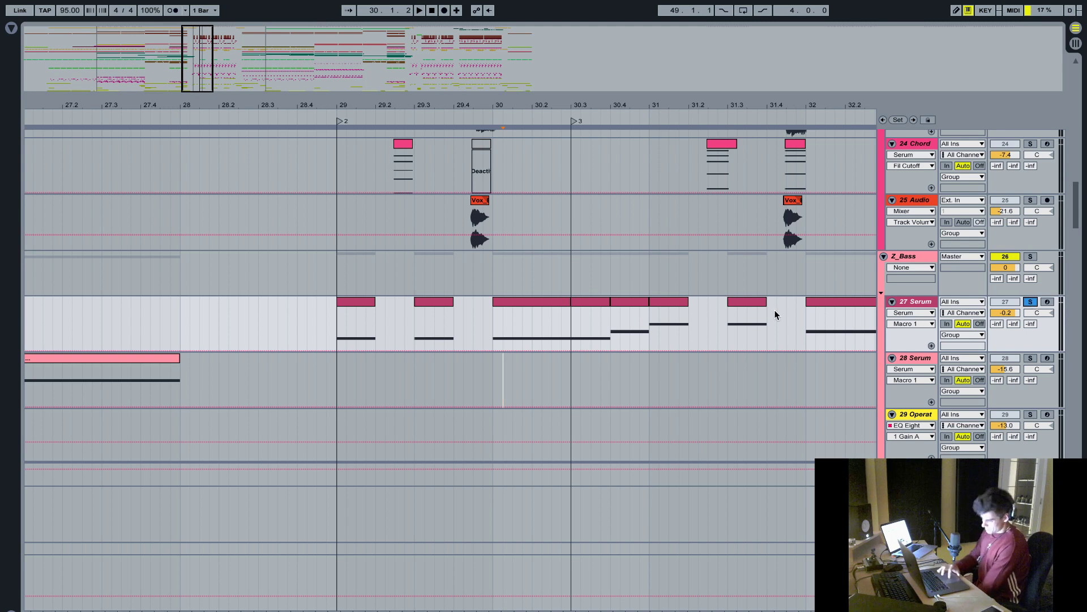
left_click(355, 302)
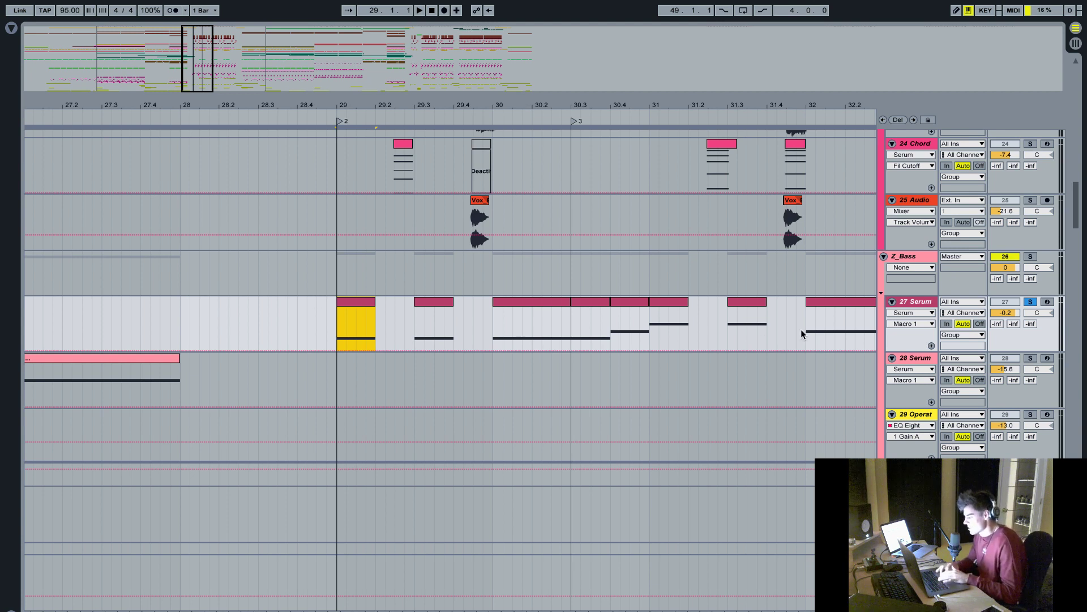
- Open the Serum plug-in on 27 Serum, audition the bass while examining its sub oscillator and filter settings, and close it
left_click(917, 303)
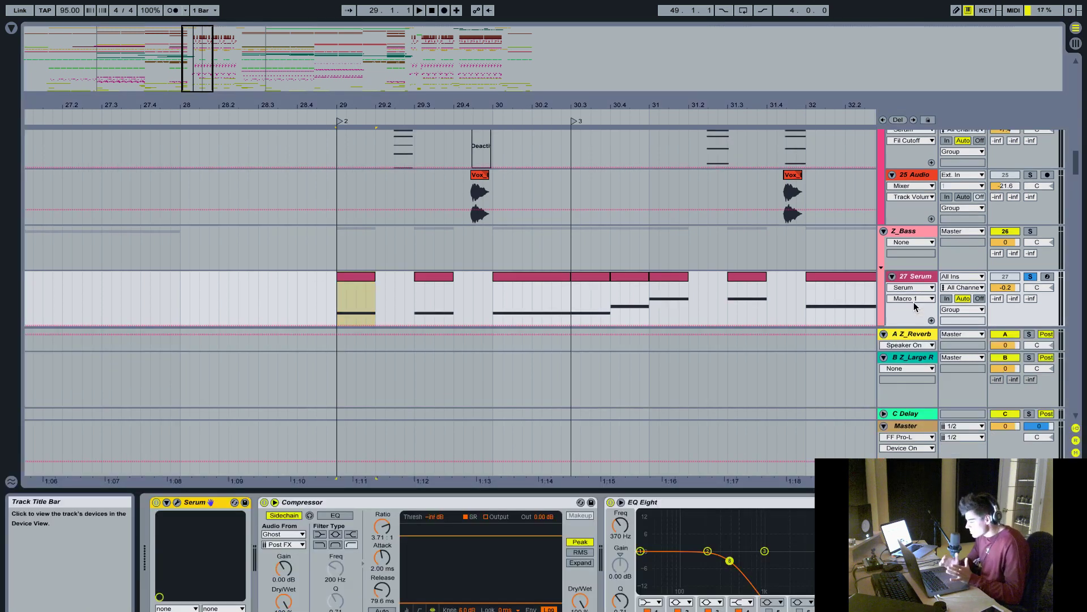
left_click(178, 502)
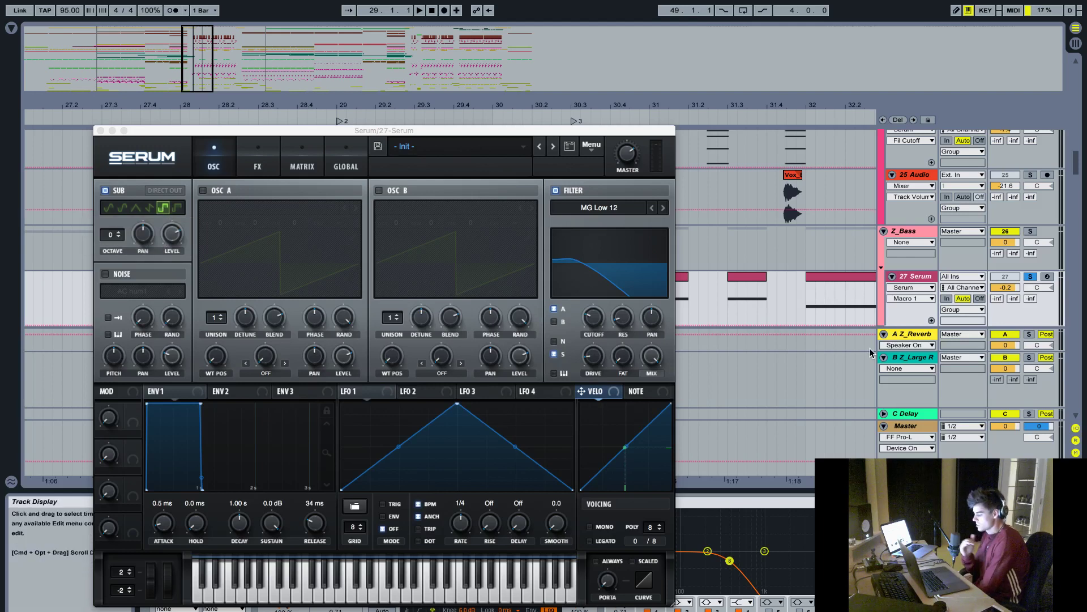
key("space")
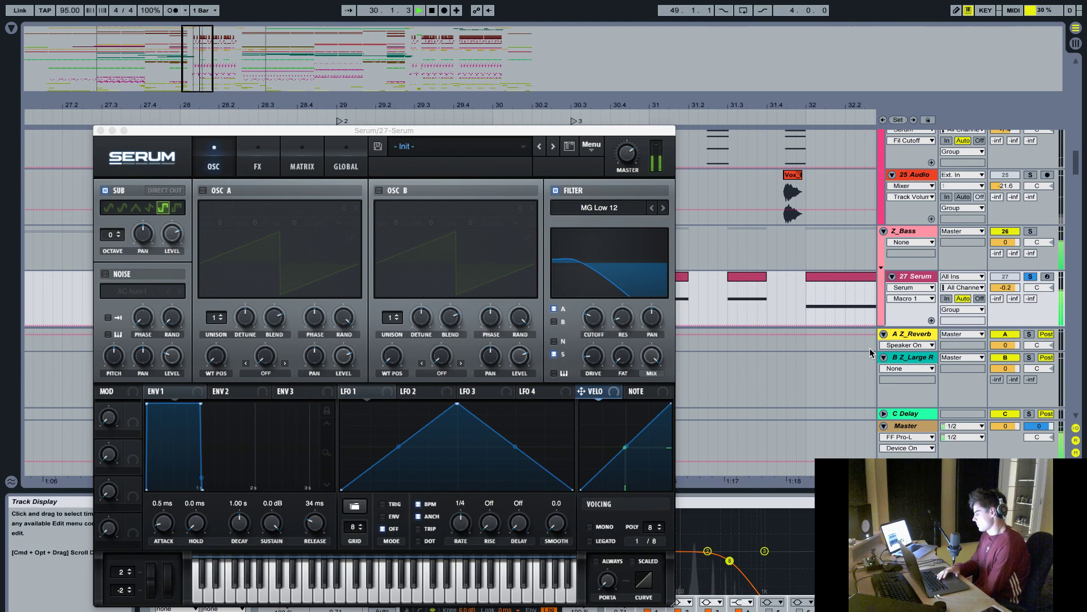
key("space")
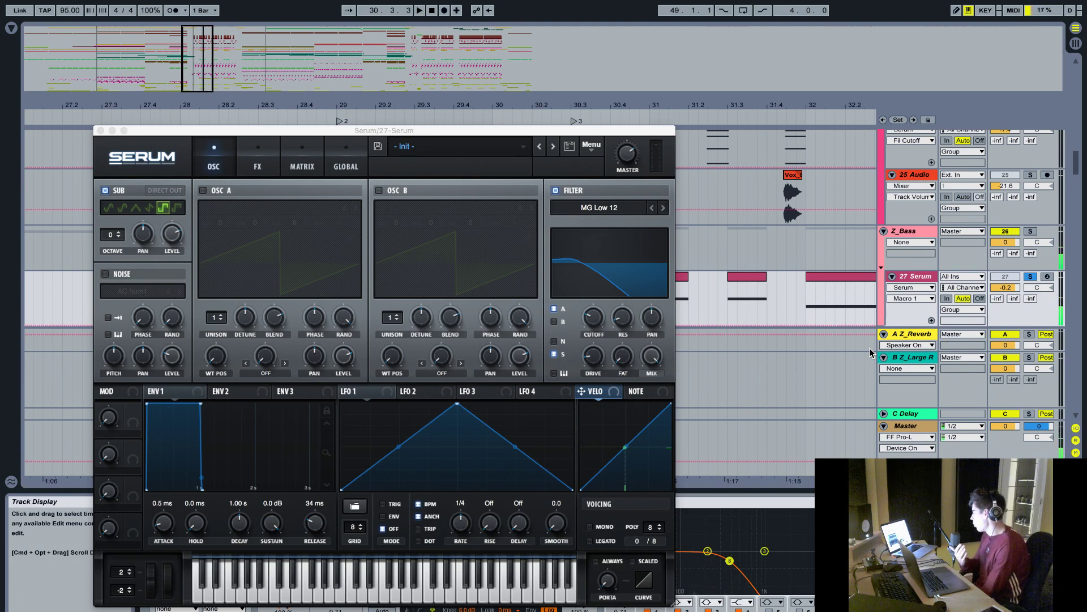
left_click(100, 130)
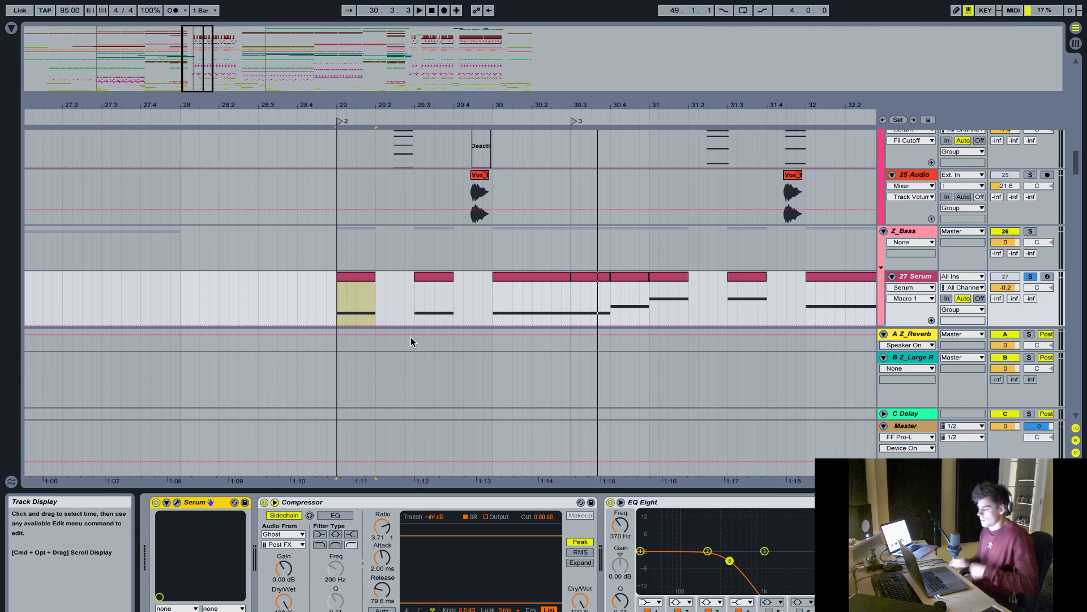
- Hide the device view, unsolo 27 Serum, and play the full drop from 28.3.4
key("super+z")
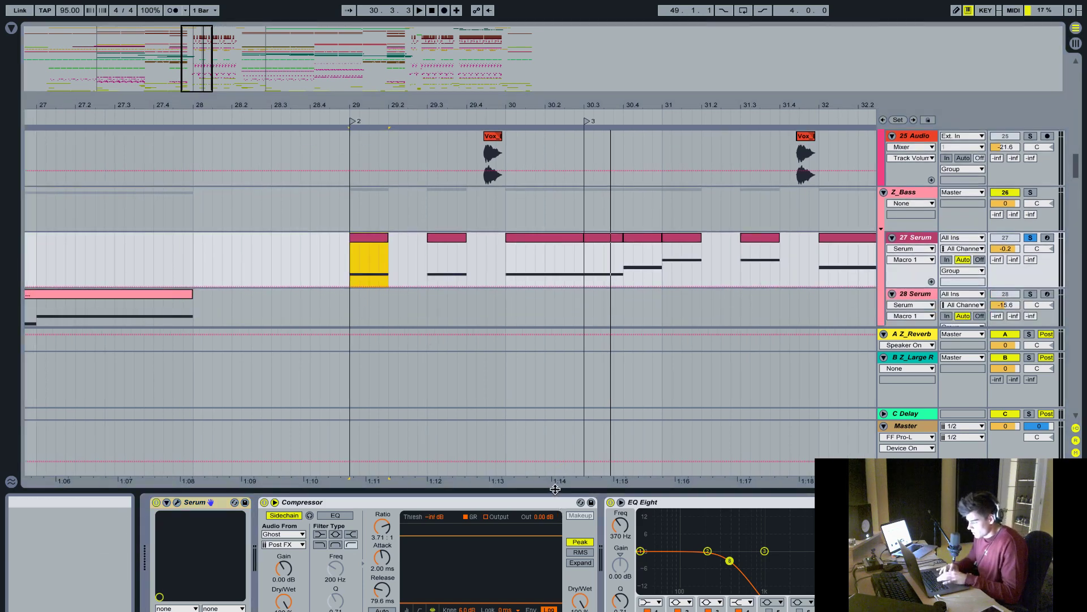
key("super+alt+l")
scroll(682, 249, "right", 3)
scroll(682, 249, "up", 1)
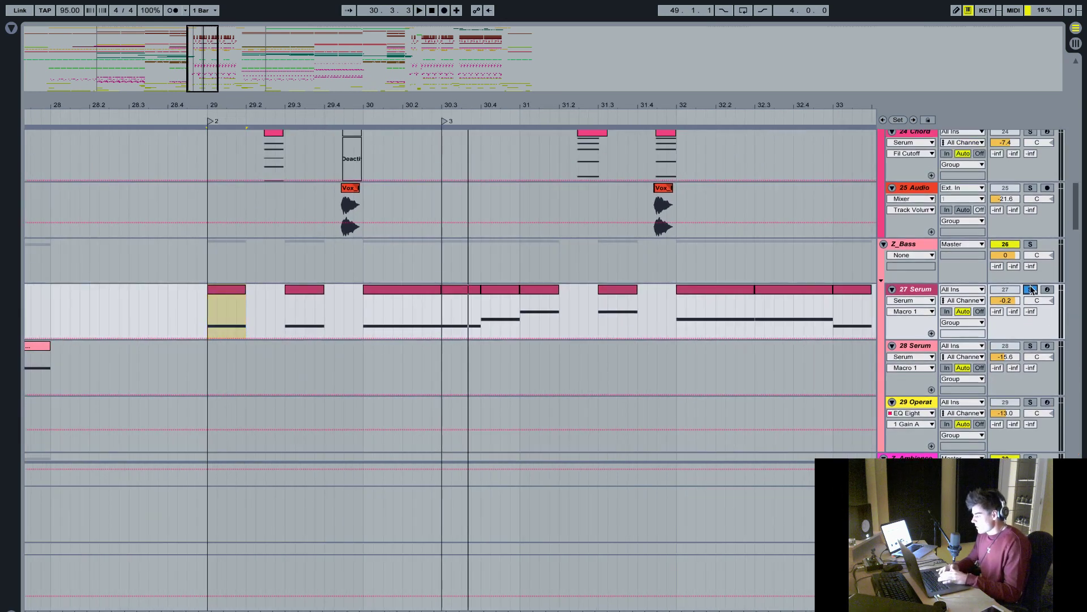
scroll(702, 279, "up", 3)
scroll(287, 237, "left", 2)
left_click(228, 234)
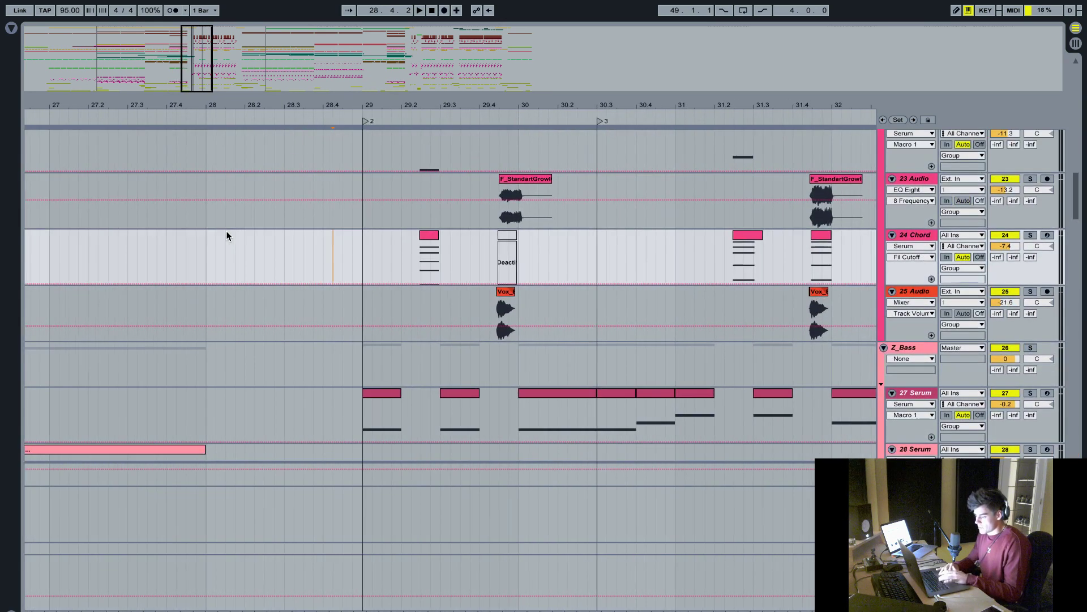
scroll(226, 229, "left", 2)
scroll(226, 230, "up", 1)
left_click(313, 250)
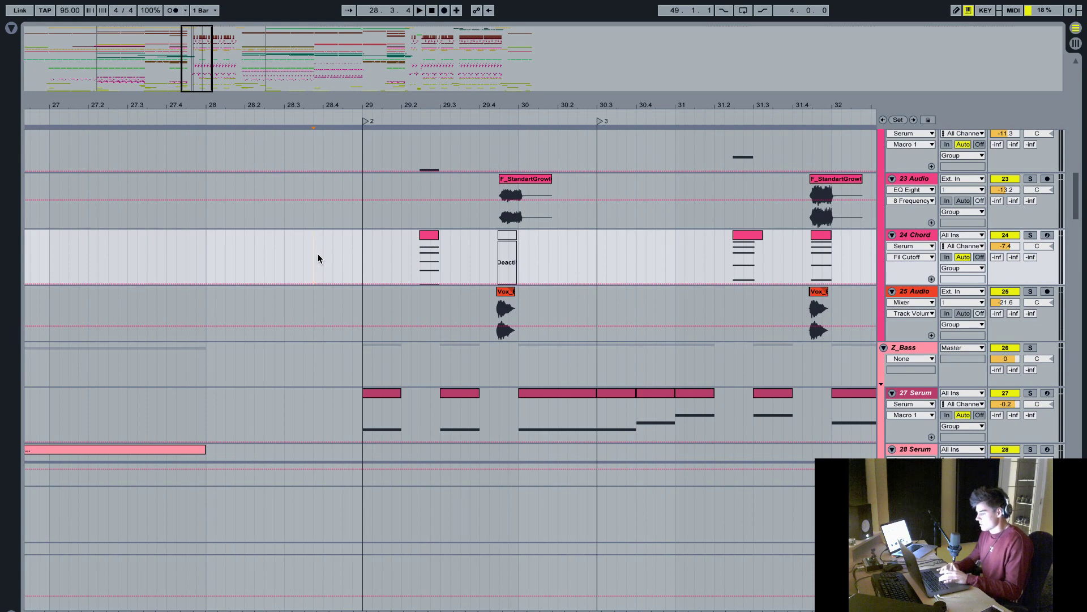
key("space")
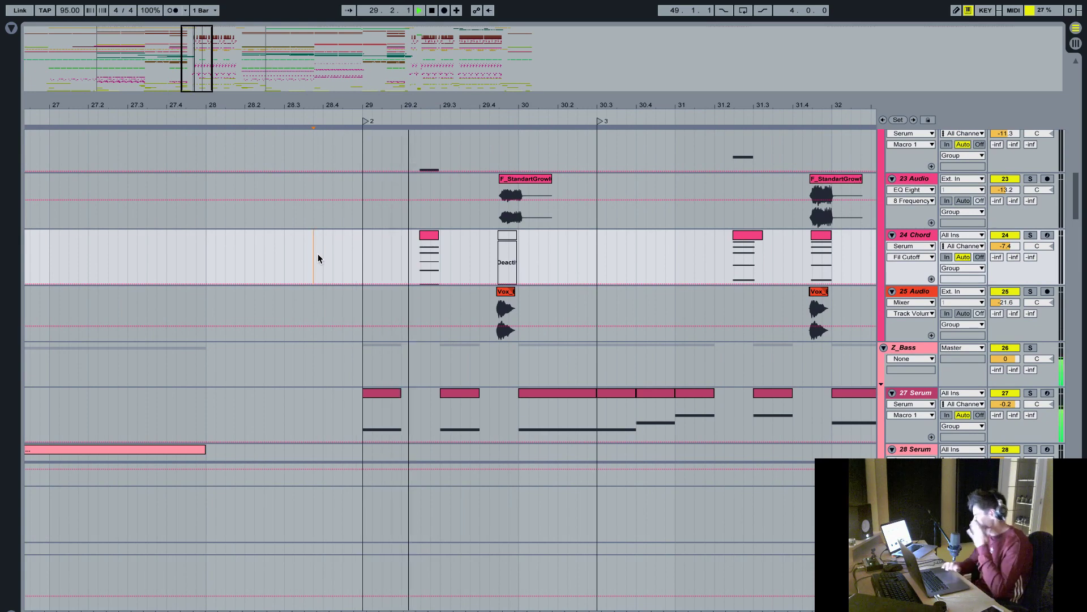
- Follow the playing drop upward through its chord and bass tracks to past bar 36, and stop playback
scroll(525, 257, "up", 2)
scroll(525, 256, "right", 2)
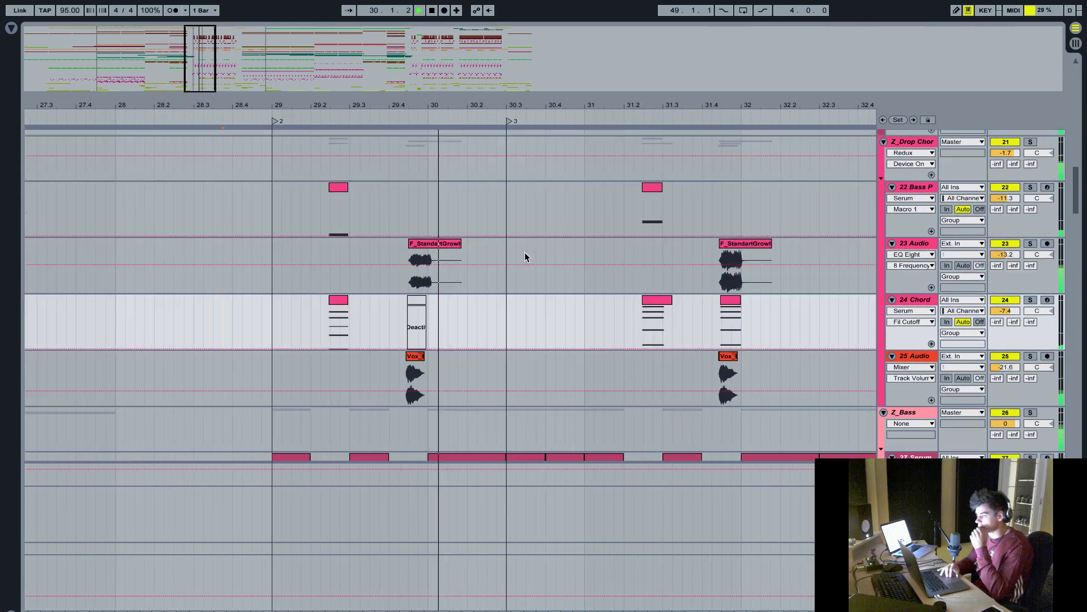
scroll(525, 257, "up", 5)
scroll(525, 257, "right", 3)
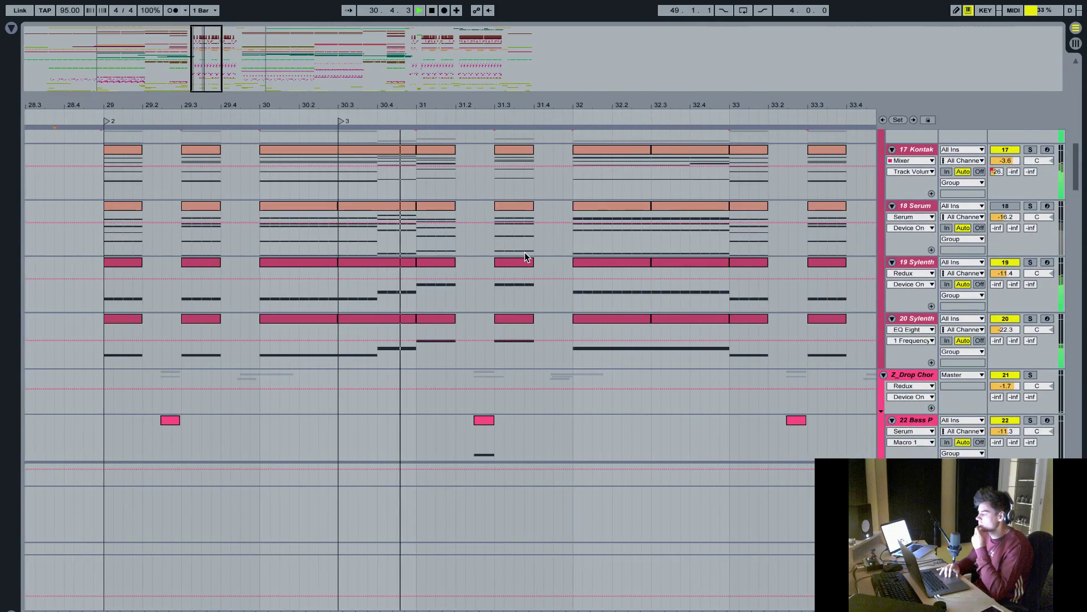
scroll(525, 257, "up", 4)
scroll(525, 257, "right", 3)
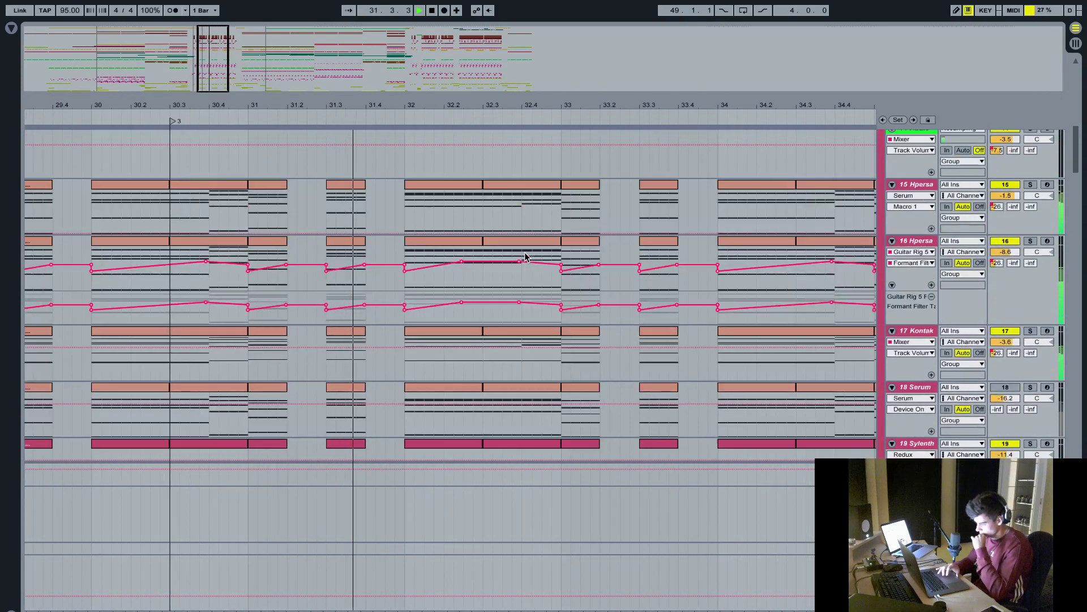
scroll(502, 229, "down", 3)
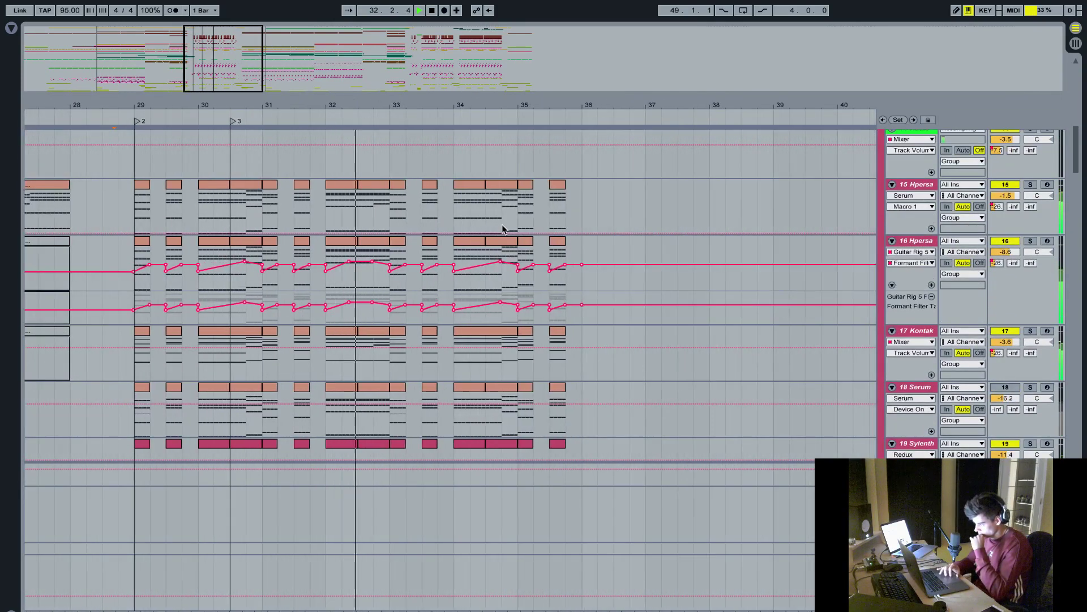
scroll(501, 229, "right", 5)
scroll(502, 228, "up", 2)
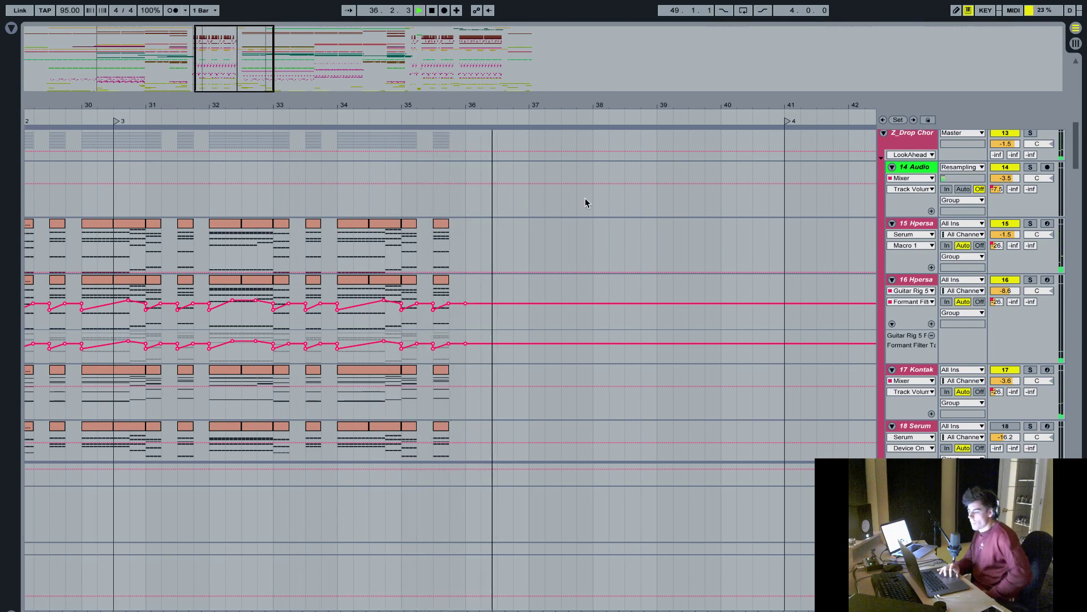
left_click(545, 238)
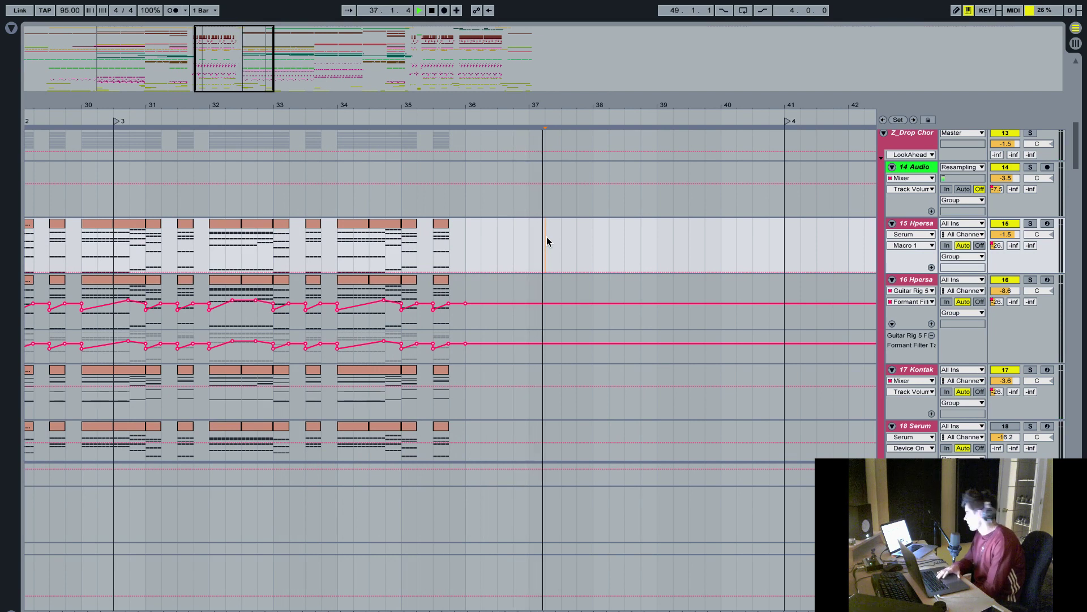
key("space")
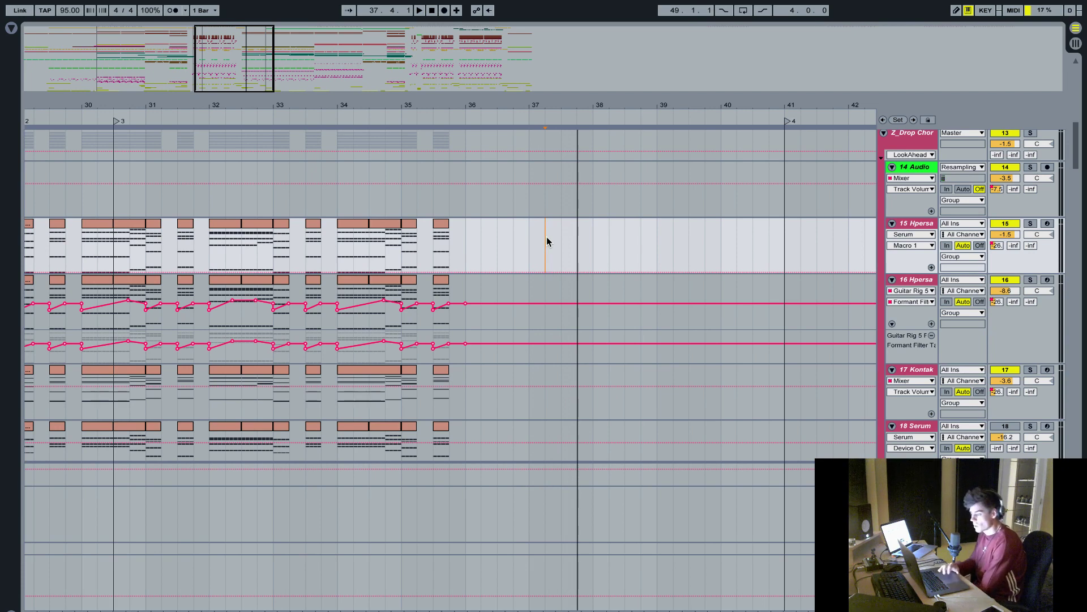
- Set the insert marker at bar 37 and collapse the Z_Drop Chord group on track 13
left_click(526, 238)
scroll(525, 238, "up", 1)
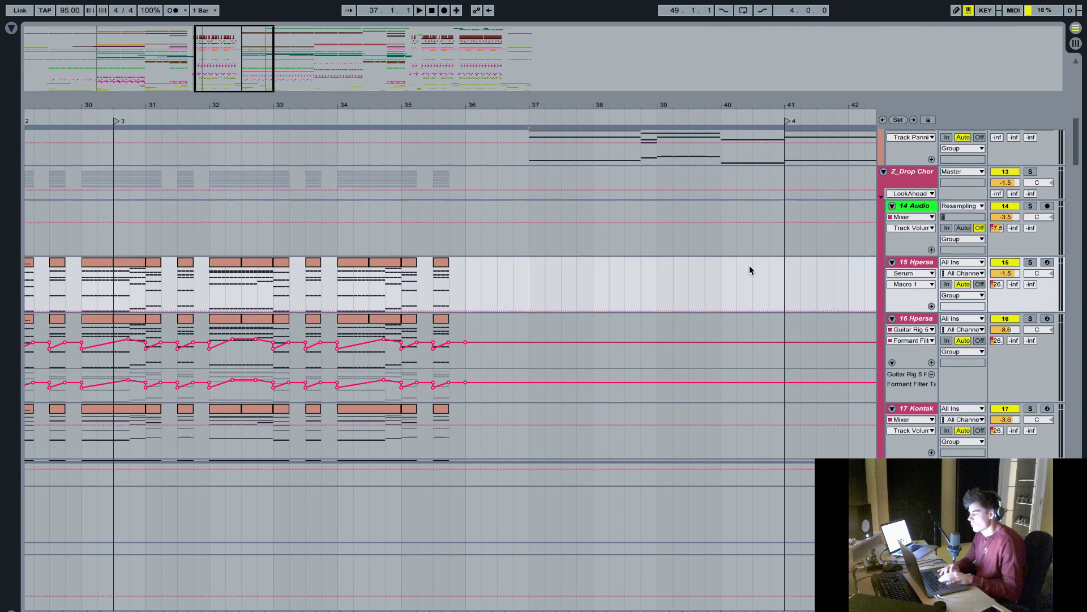
scroll(749, 265, "up", 1)
left_click(884, 223)
scroll(695, 229, "up", 5)
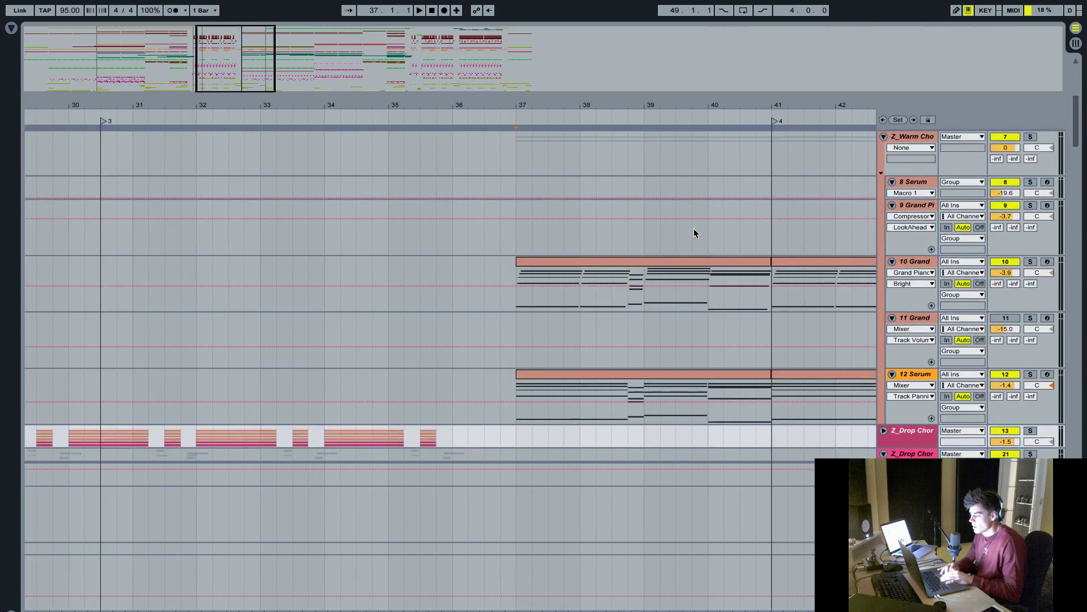
- Examine the vocal clips and the warm chord tracks in the section after the drop, around bars 36 to 44
scroll(694, 229, "right", 2)
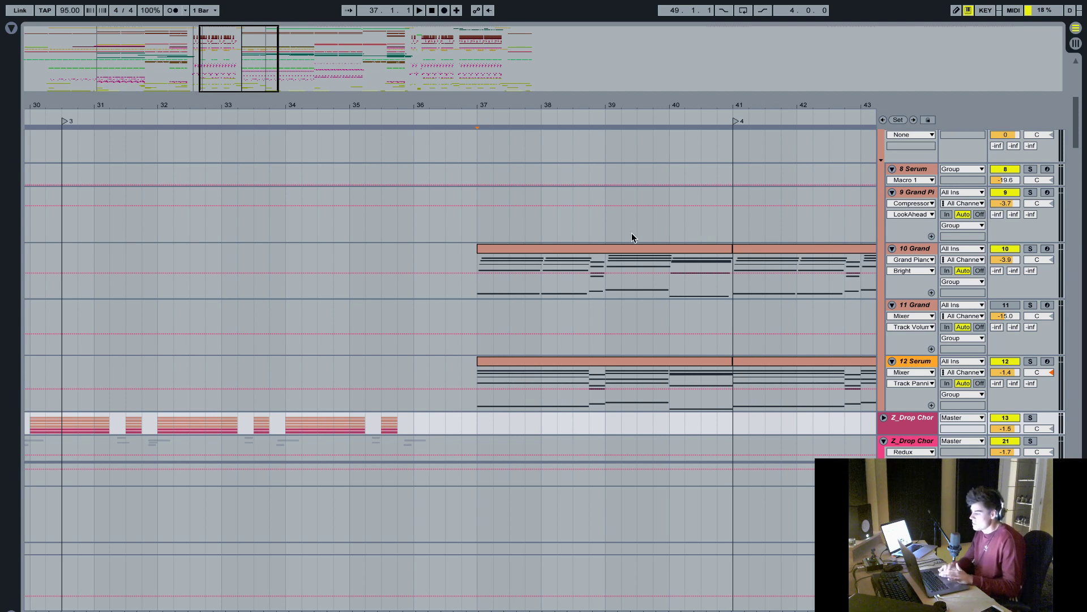
scroll(632, 235, "up", 5)
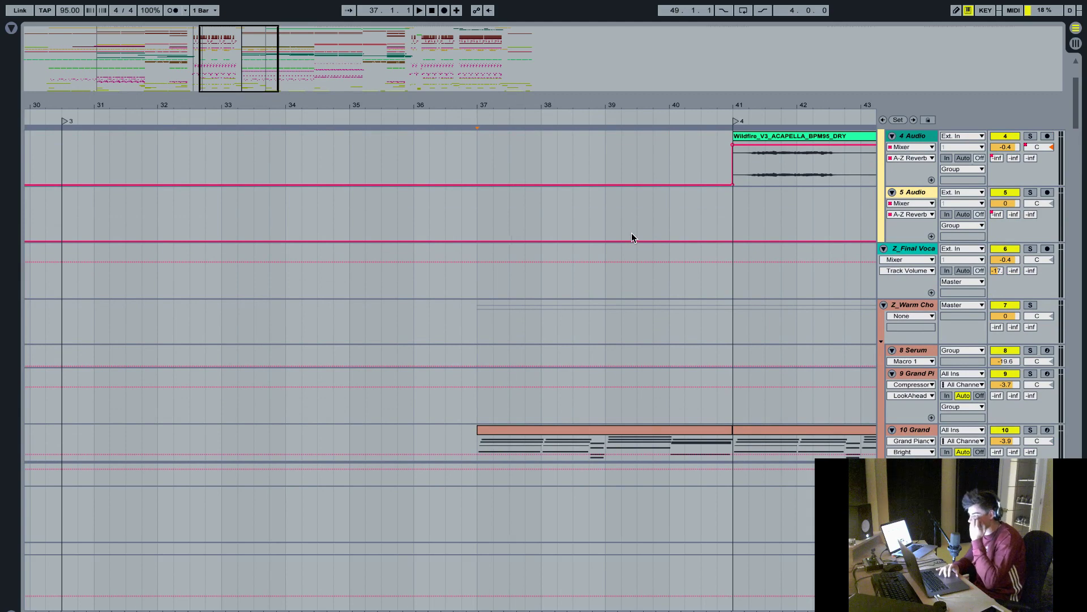
scroll(632, 238, "up", 2)
scroll(632, 238, "right", 3)
scroll(632, 237, "up", 4)
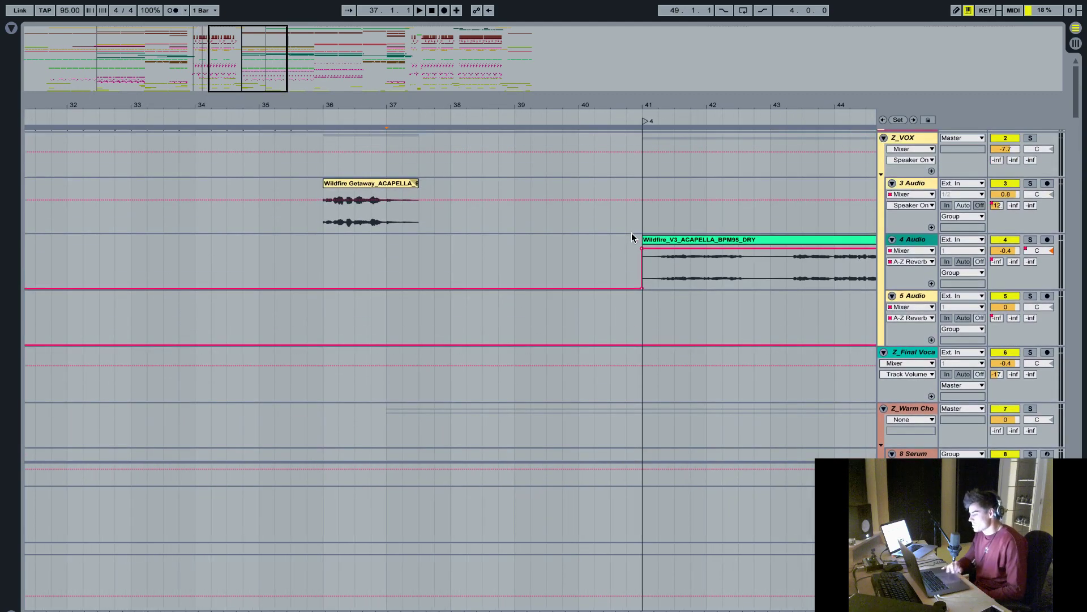
scroll(632, 237, "down", 5)
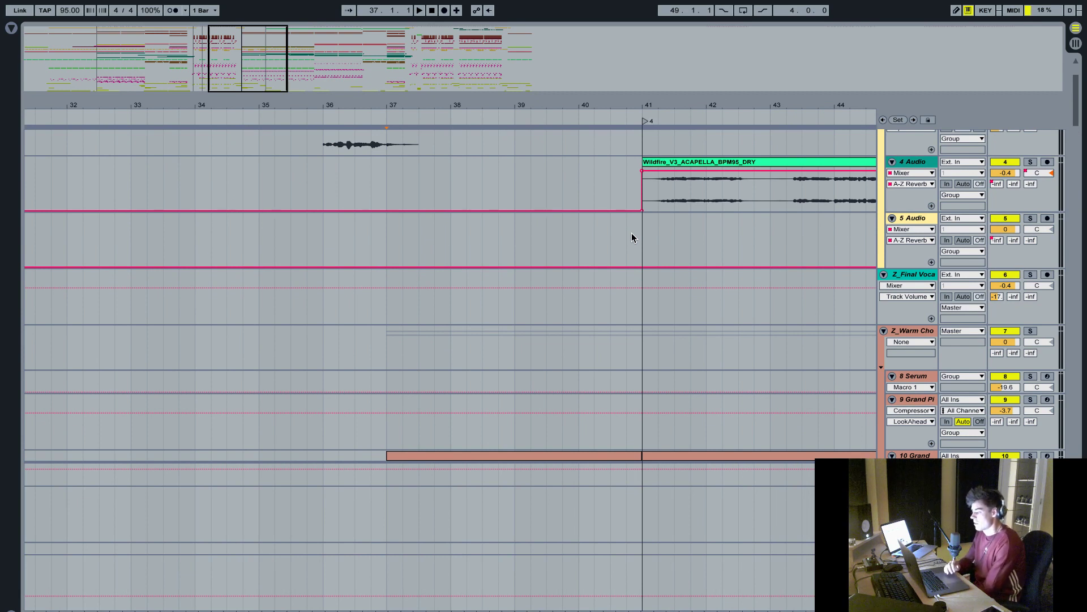
scroll(632, 237, "down", 8)
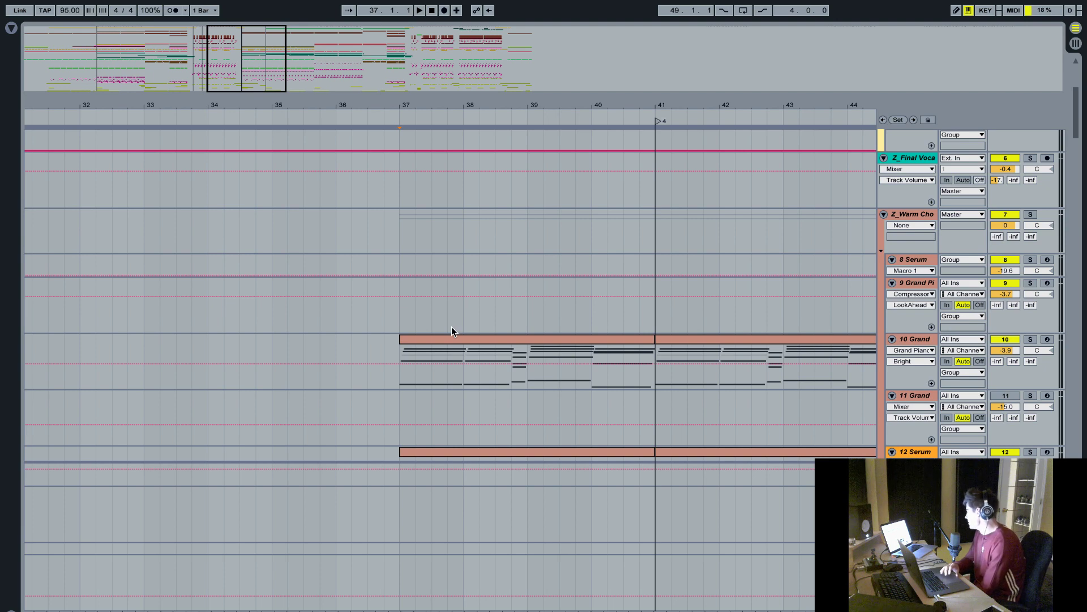
scroll(451, 326, "down", 5)
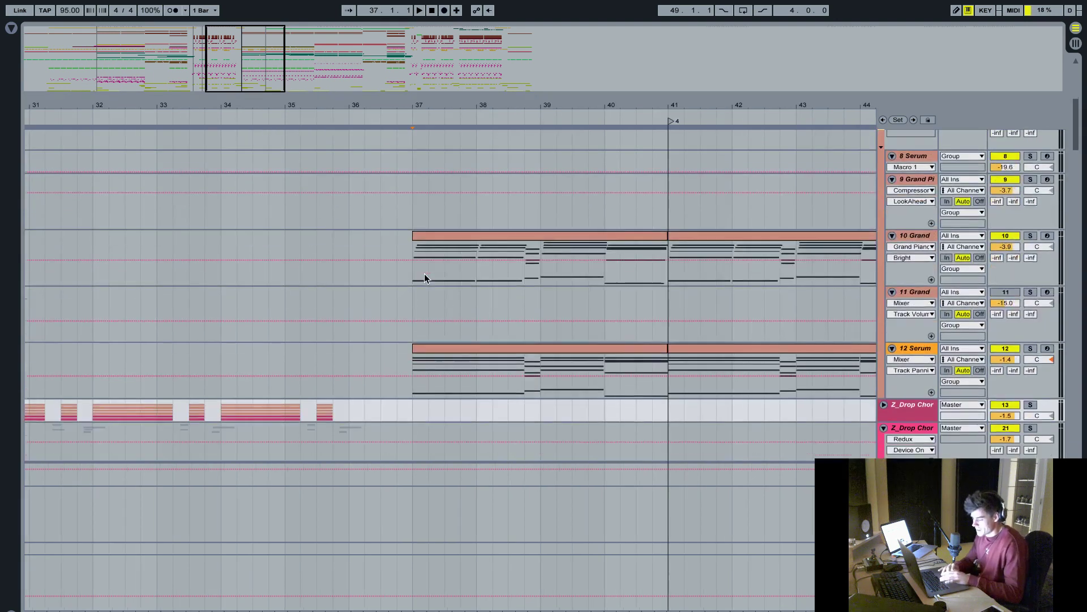
- Play the transition out of the drop into the warm chords, starting just before bar 36
left_click(332, 260)
key("space")
scroll(400, 289, "down", 4)
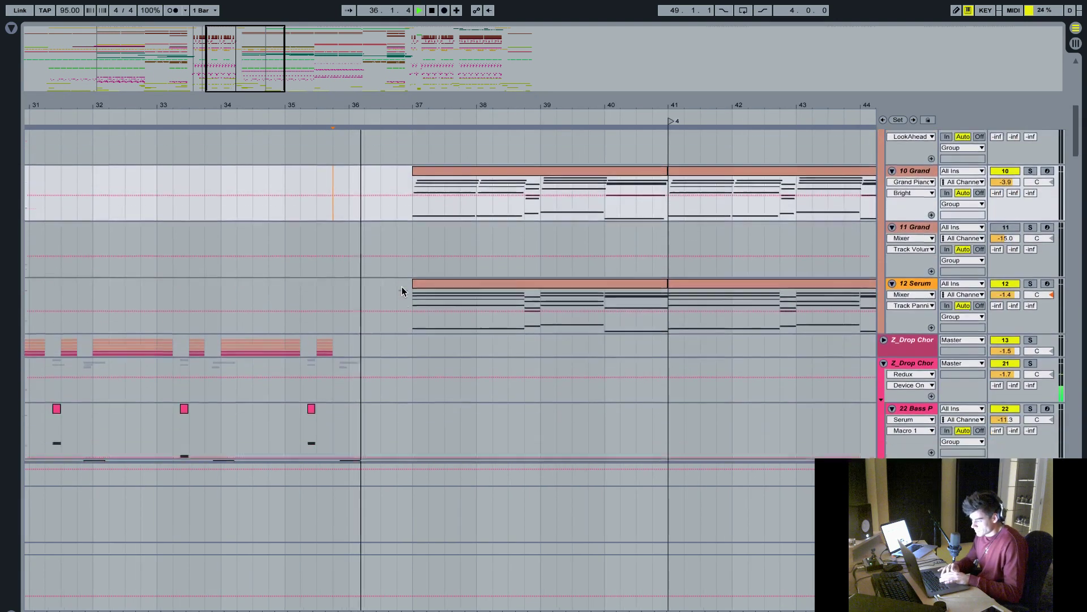
scroll(572, 271, "up", 3)
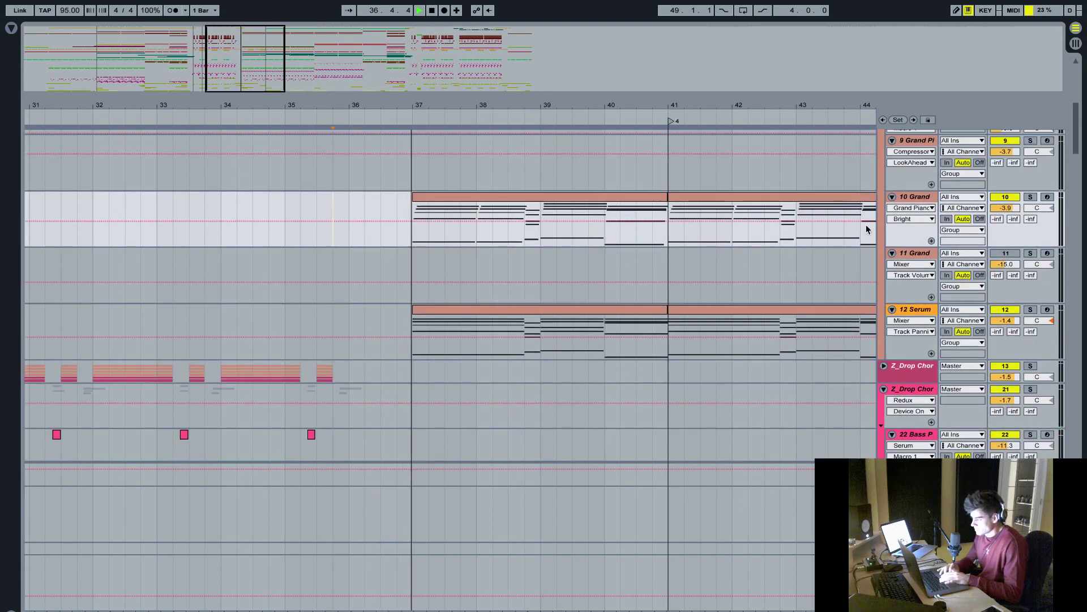
scroll(867, 226, "up", 5)
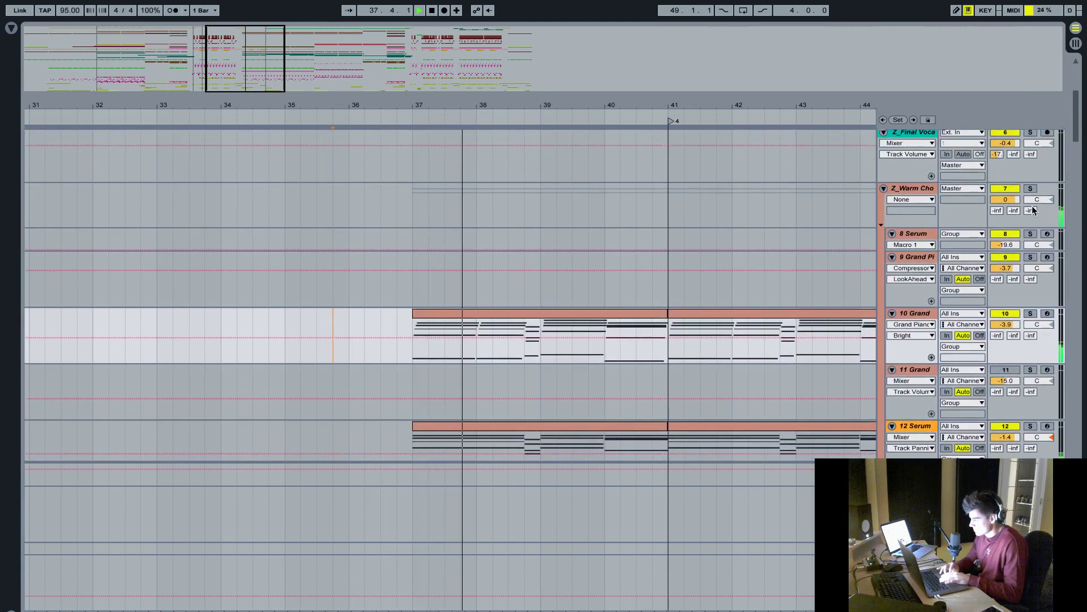
- Stop playback and solo the 10 Grand track in the warm chords group
left_click(1030, 190)
key("space")
left_click(1030, 314)
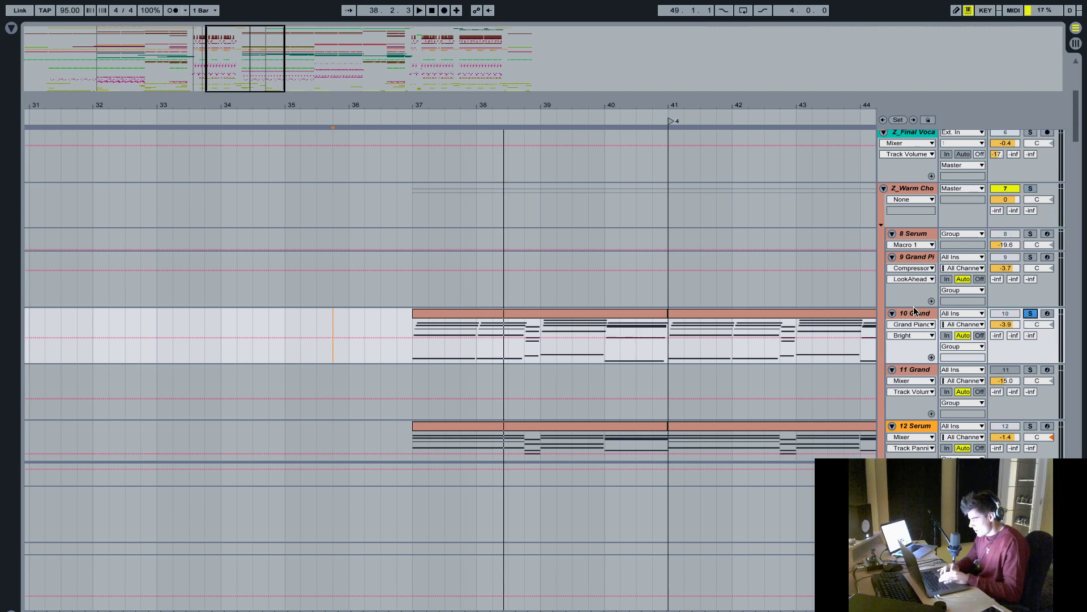
- Open the 10 Grand clip at bar 37 in the note editor and examine its opening chords up close
double_click(554, 318)
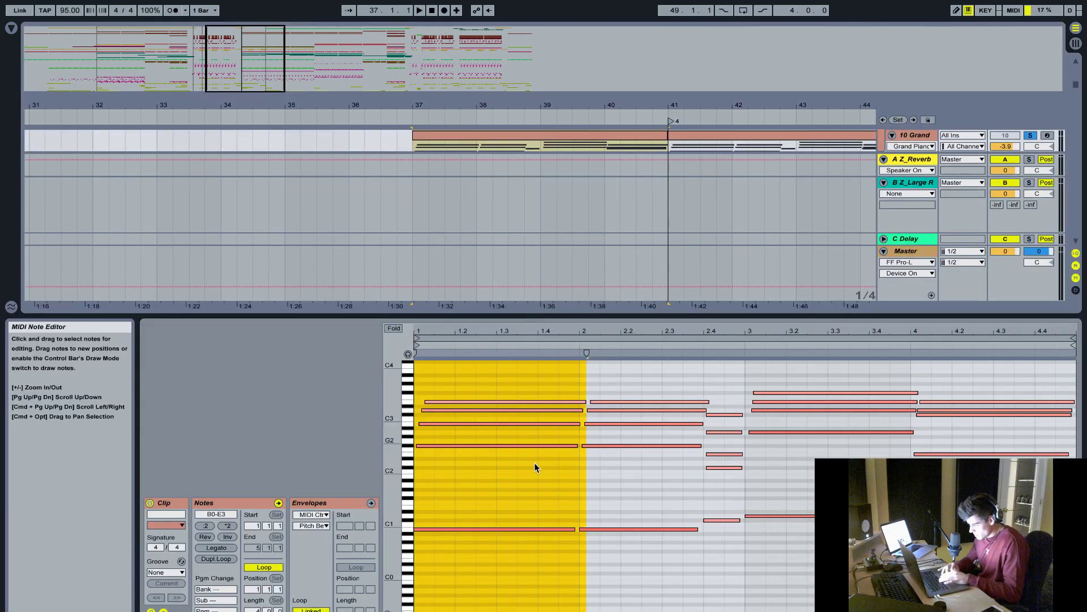
left_click(532, 494)
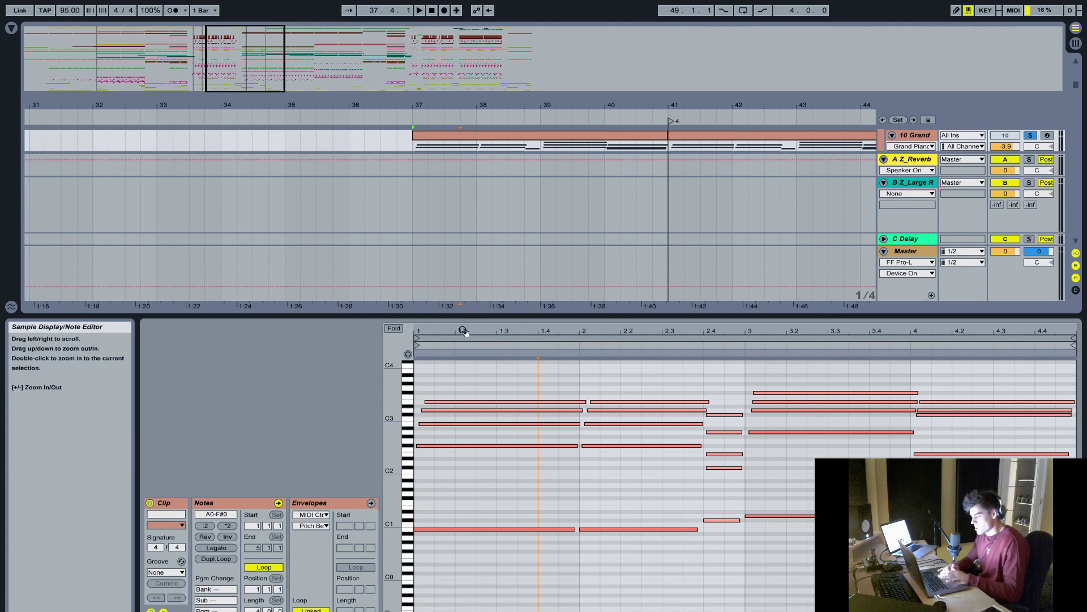
left_click_drag(468, 352, 468, 381)
scroll(565, 492, "down", 3)
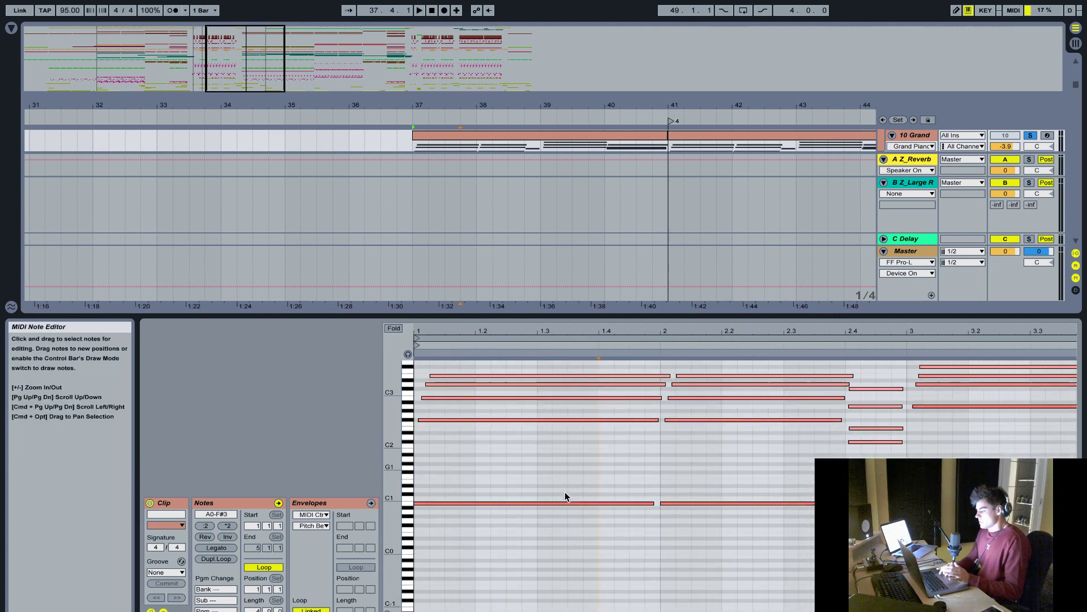
scroll(565, 492, "up", 1)
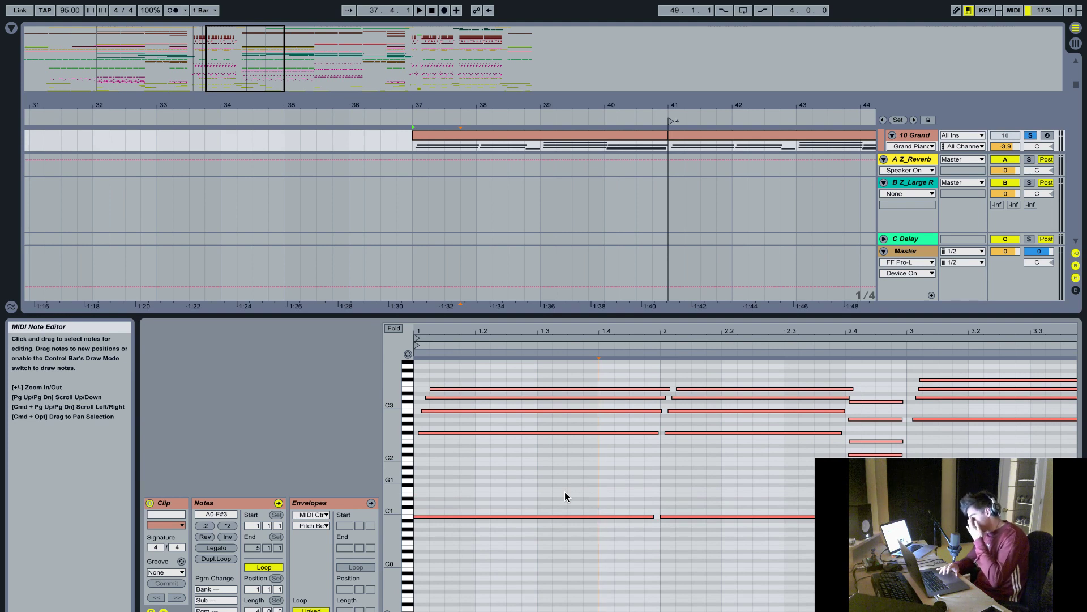
- Audition the first piano chord from bar 37 while examining its staggered note starts, and clear the note selection
left_click(480, 338)
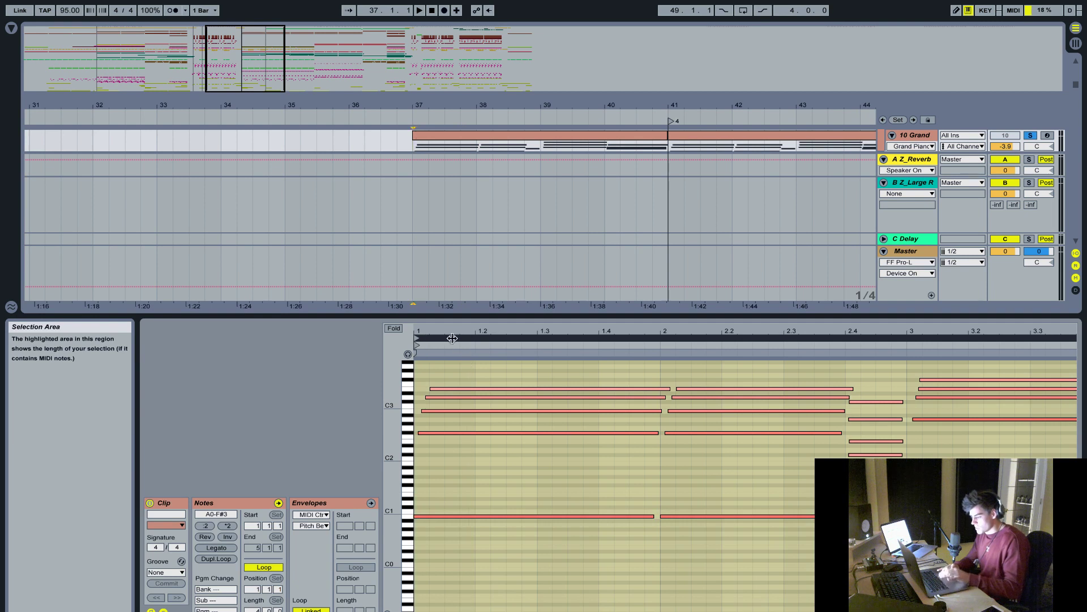
left_click_drag(444, 332, 445, 349)
key("super+a")
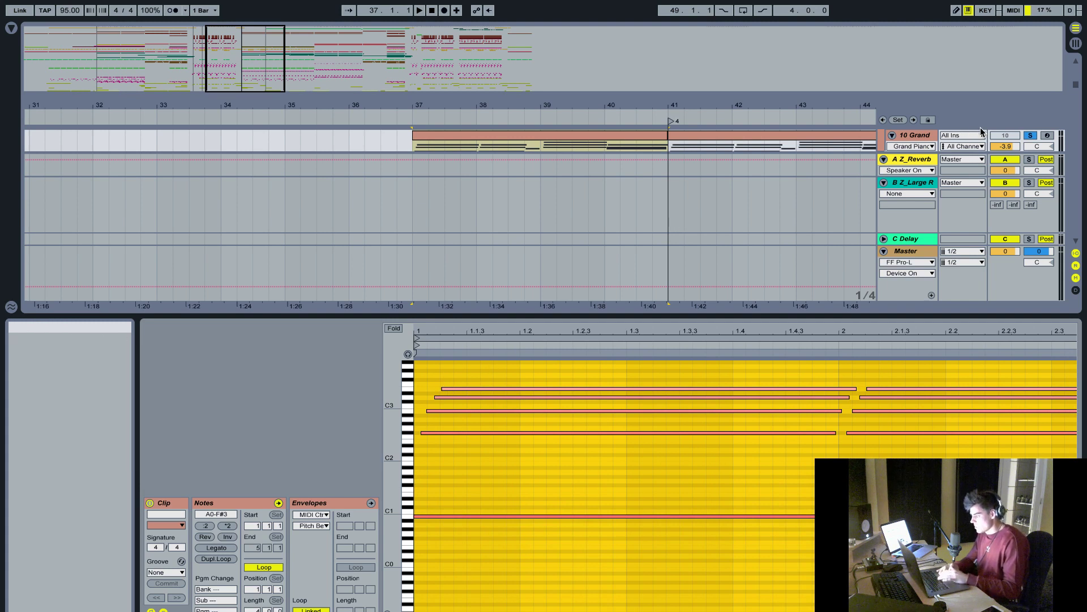
key("space")
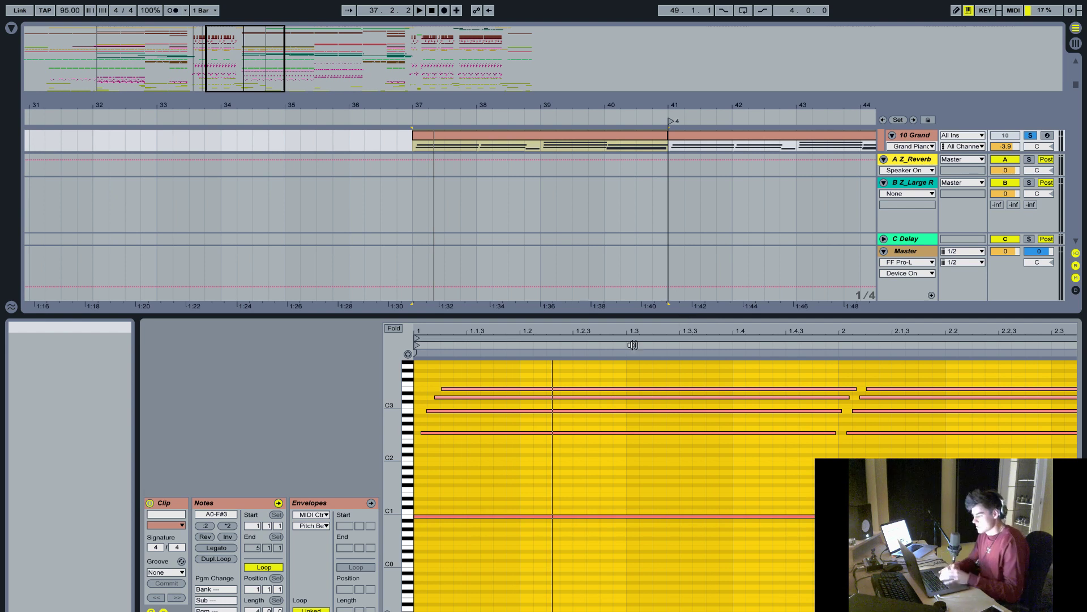
left_click(520, 478)
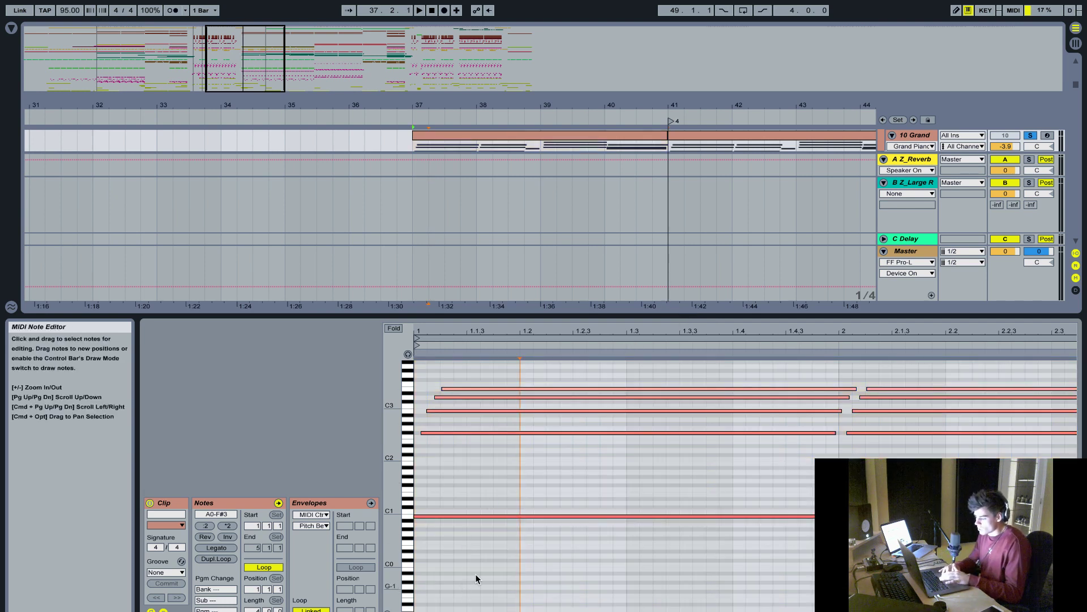
scroll(476, 575, "up", 8)
scroll(470, 577, "down", 5)
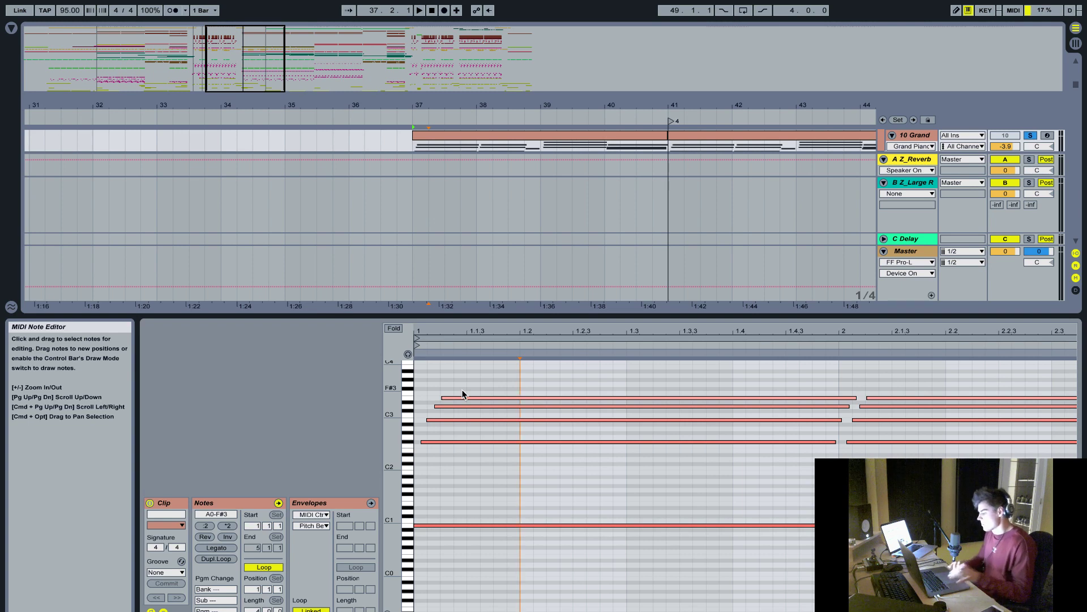
- Show the 10 Grand device chain instead of its notes and look through the Grand Piano rack, EQ Eight and OTT
key("ctrl+alt+l")
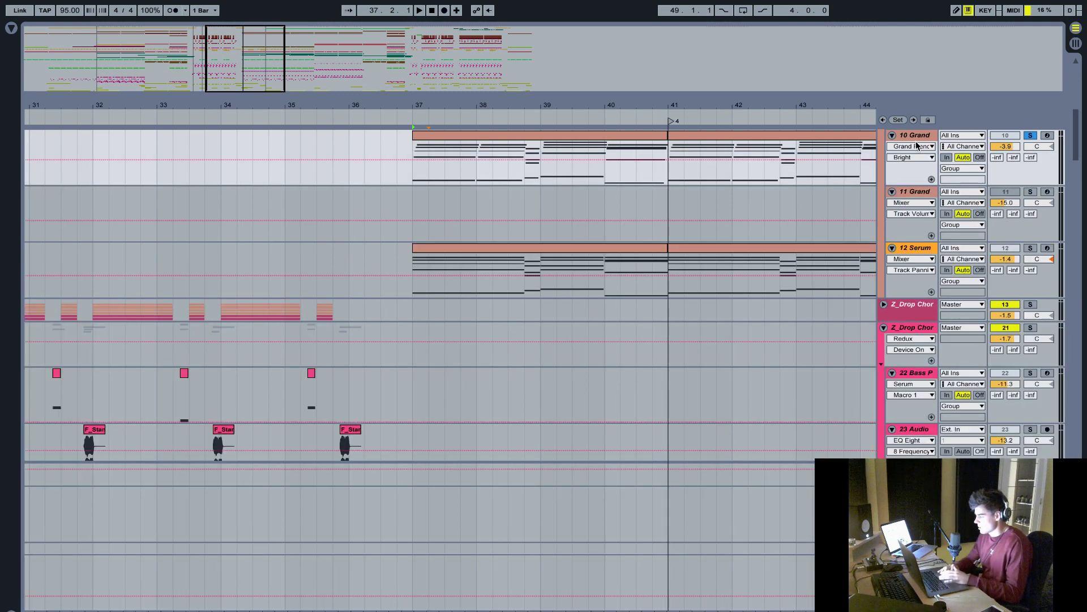
key("ctrl+alt+l")
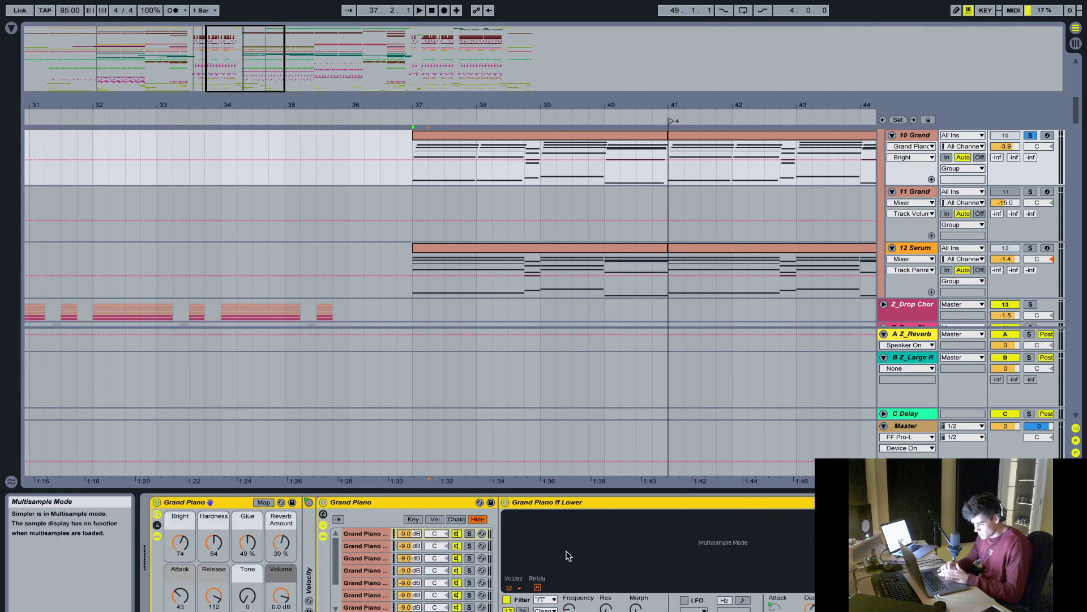
scroll(568, 555, "right", 10)
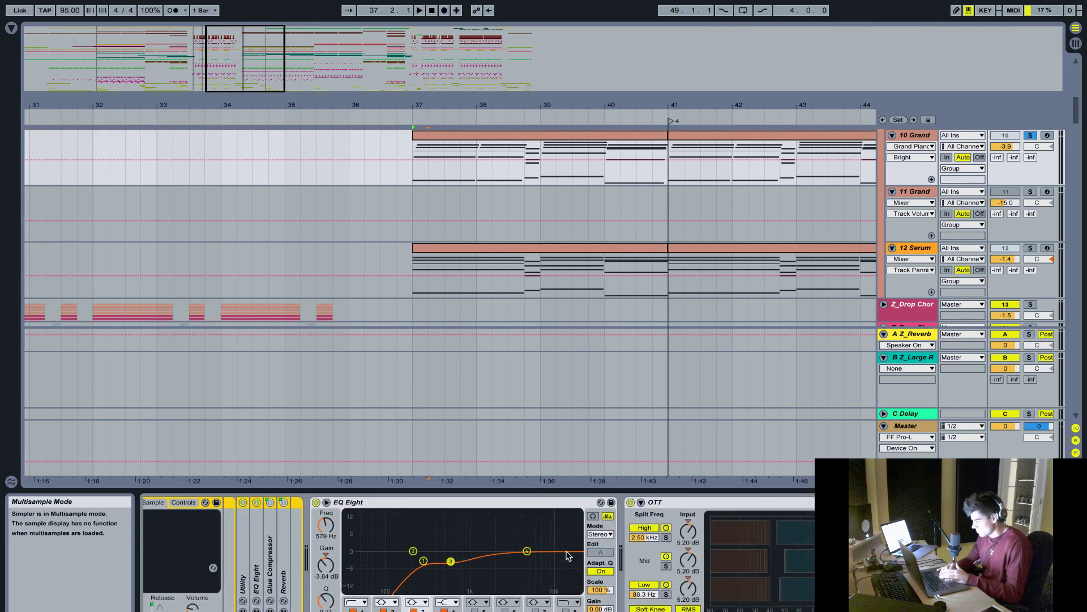
scroll(568, 555, "right", 3)
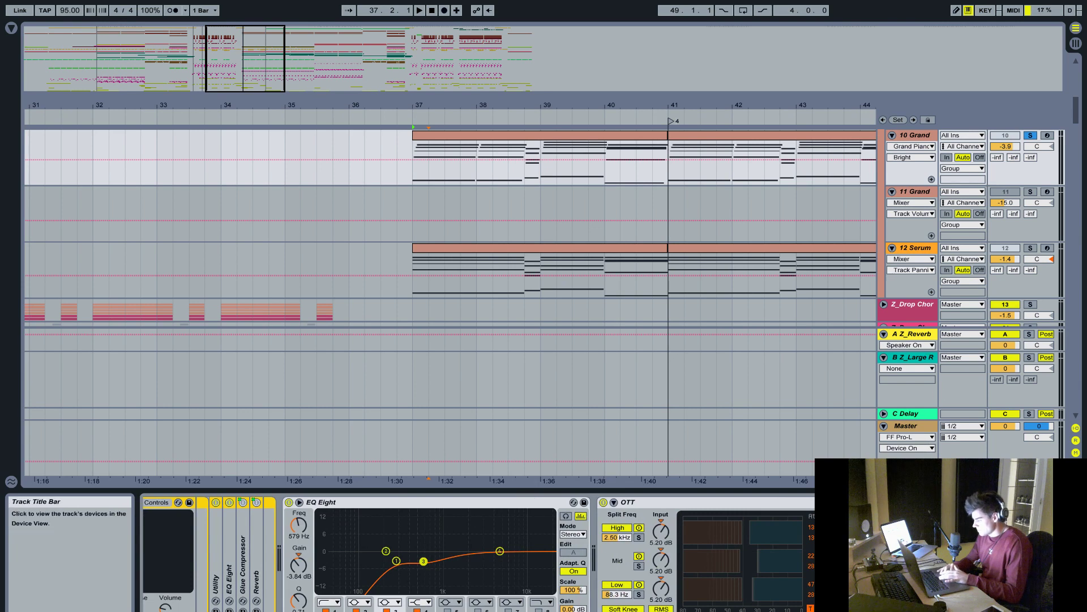
- Audition the grand piano and open its ValhallaShimmer plug-in to examine the reverb settings
key("space")
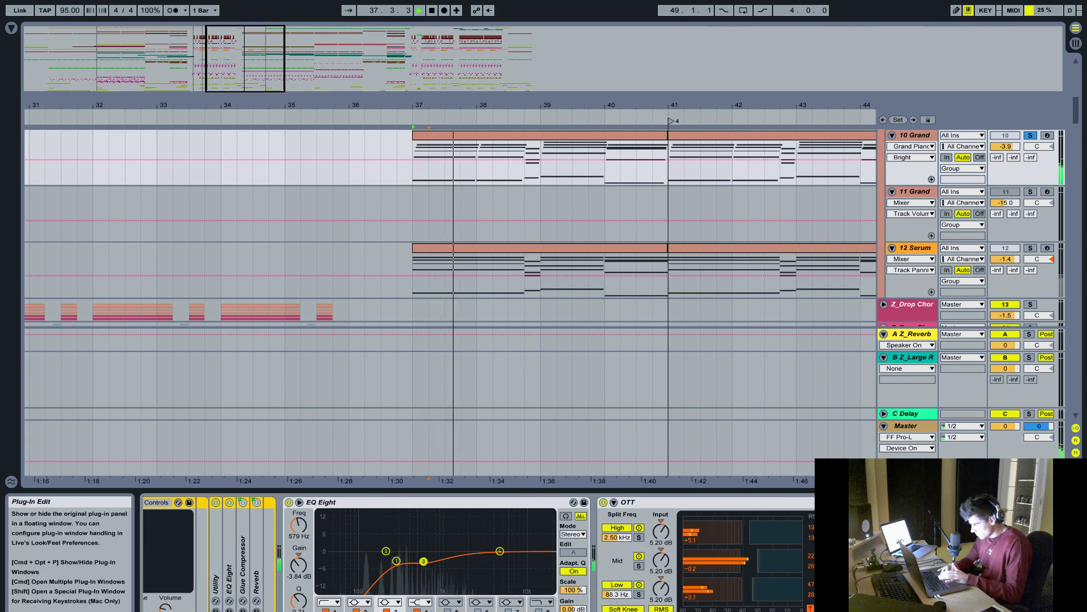
left_click(256, 502)
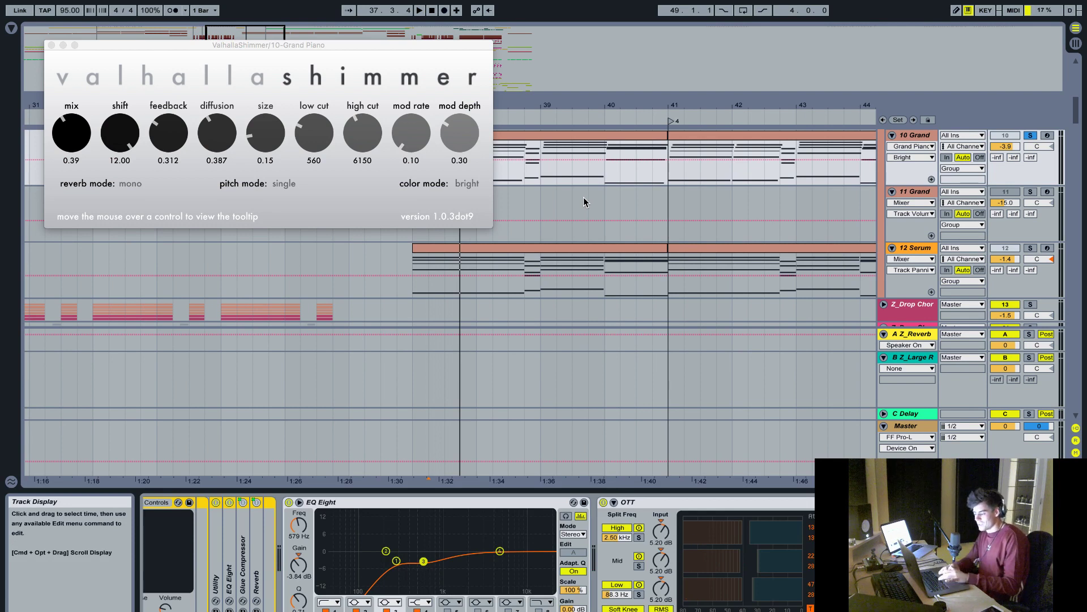
key("space")
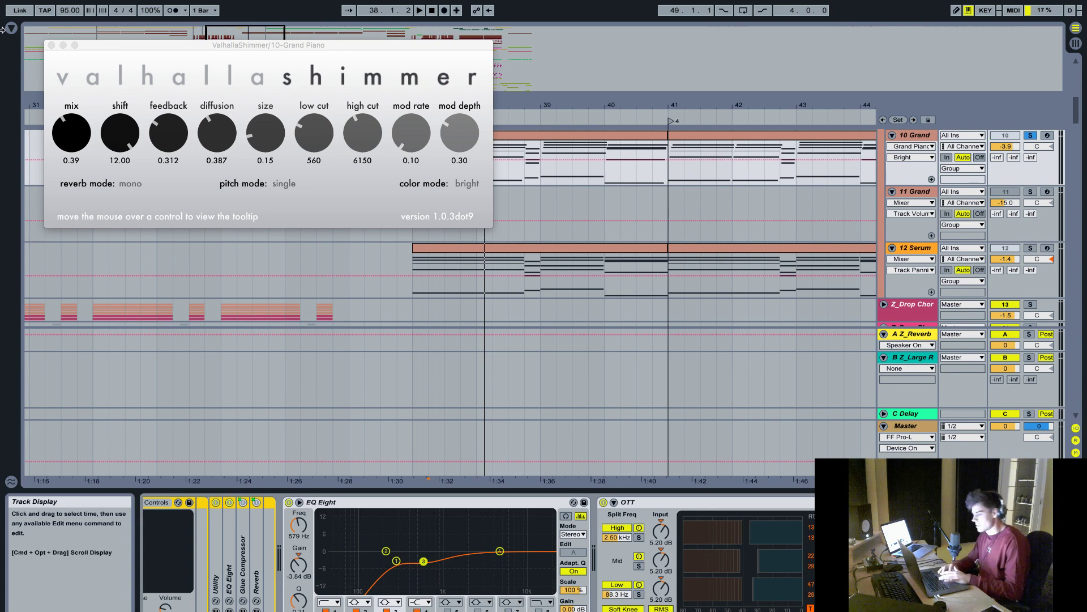
- Close the ValhallaShimmer window and device view, then solo the Z_Drums group and audition it from bar 37
left_click(51, 45)
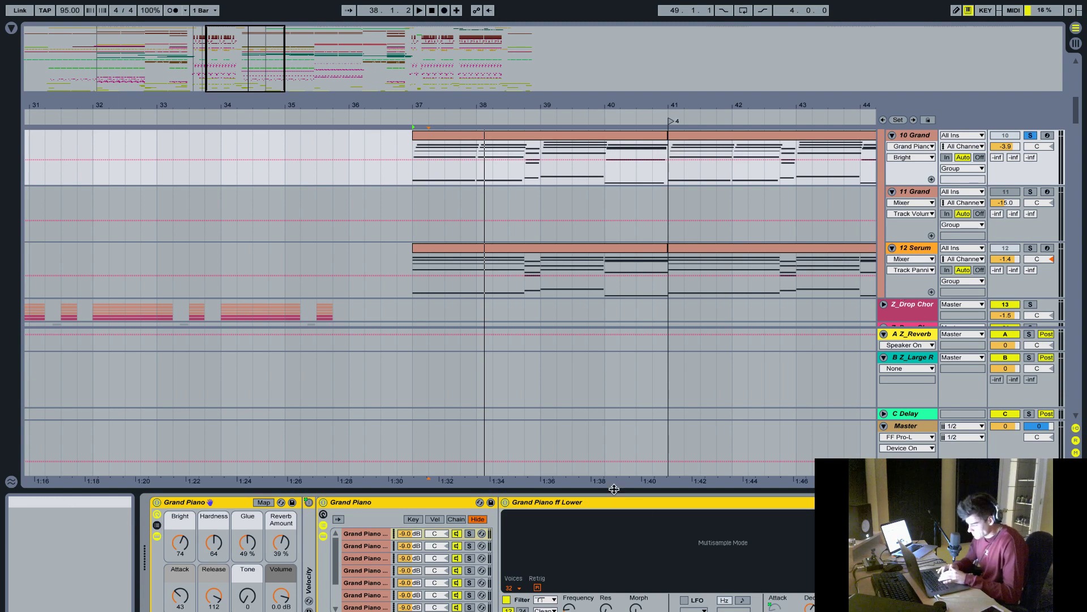
key("ctrl+alt+l")
scroll(614, 488, "down", 15)
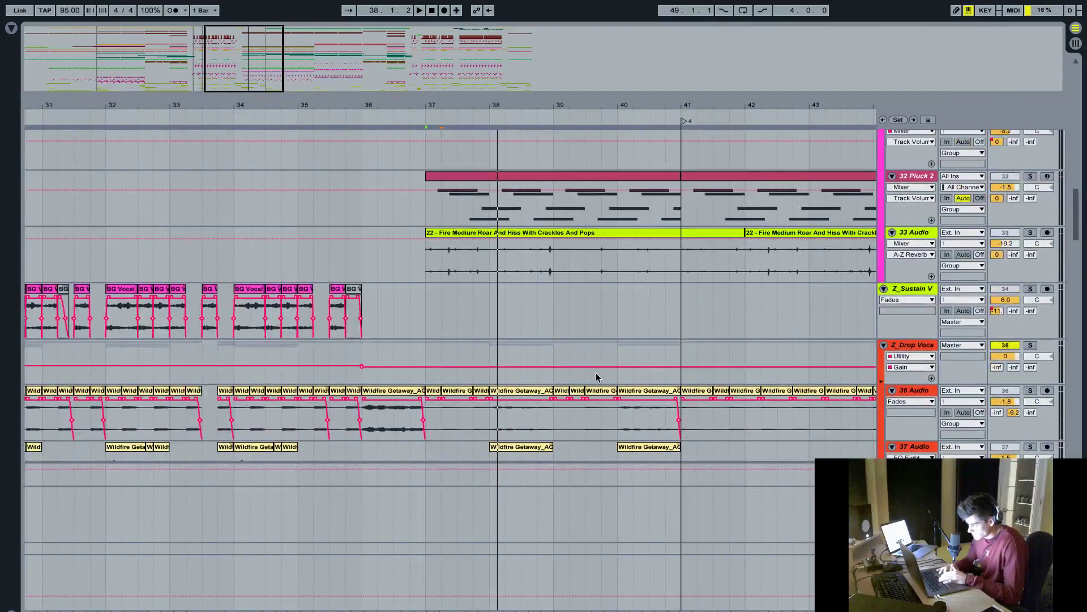
scroll(596, 377, "down", 20)
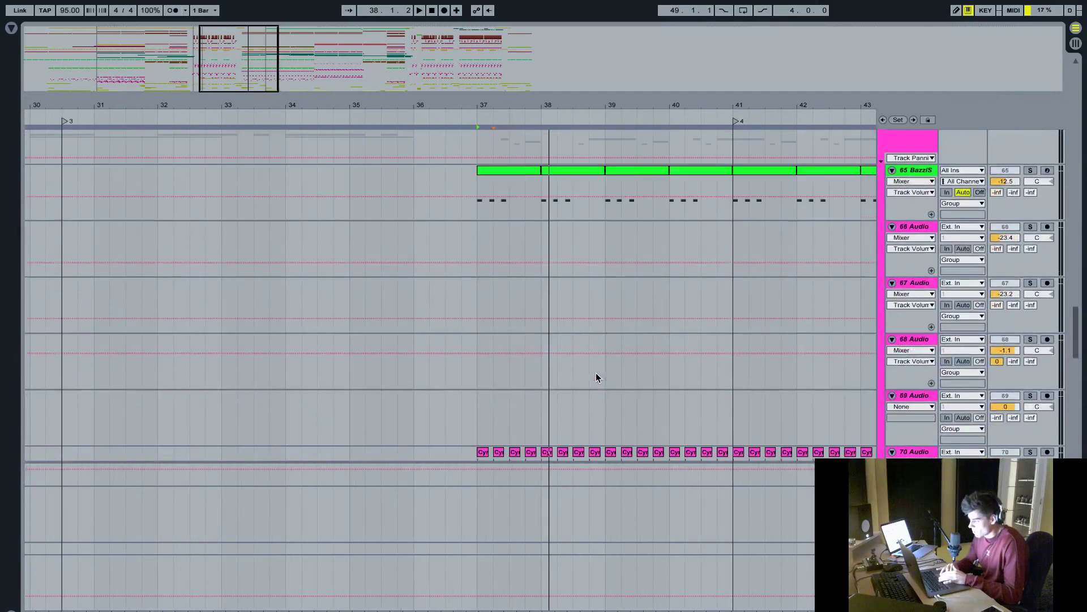
scroll(894, 201, "up", 1)
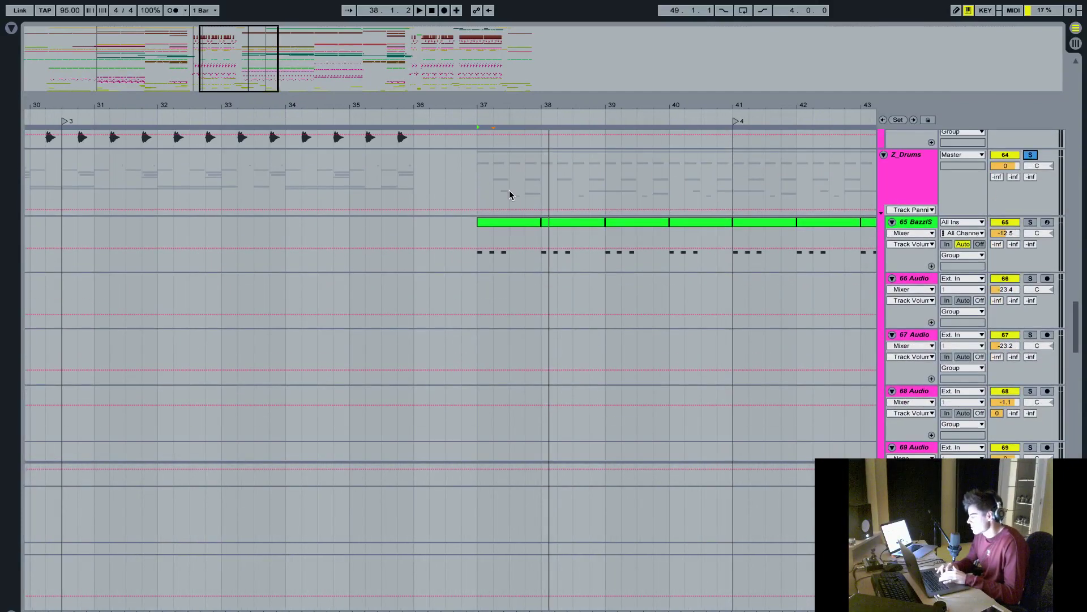
left_click(474, 189)
key("space")
scroll(547, 306, "down", 4)
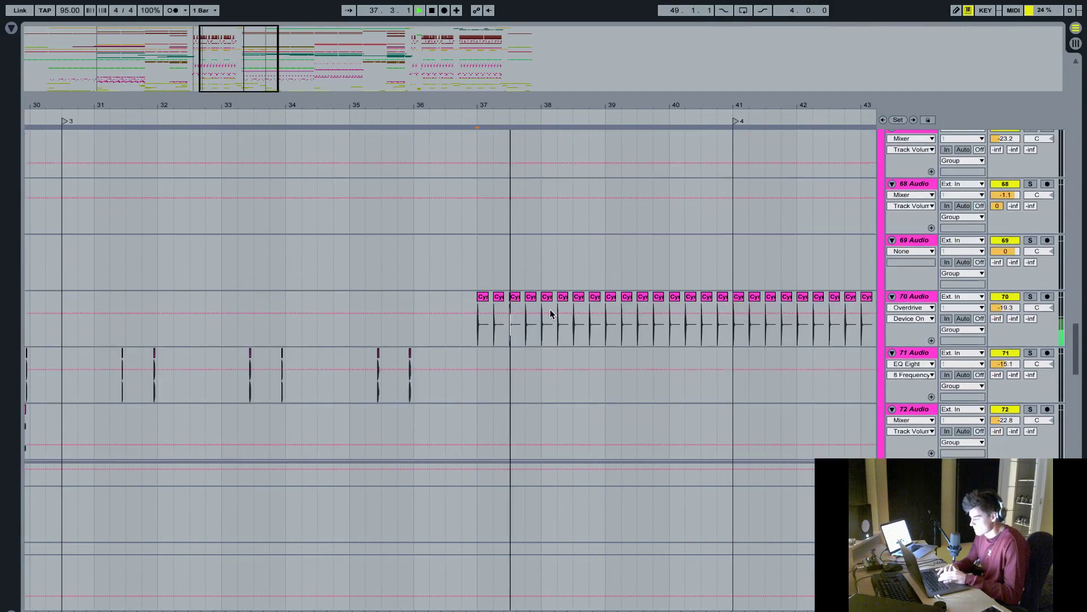
- Solo the woodblock track 70 Audio, audition it from bar 37 and look through its Overdrive, EQ Eight and Simple Delay
left_click_drag(526, 105, 524, 103)
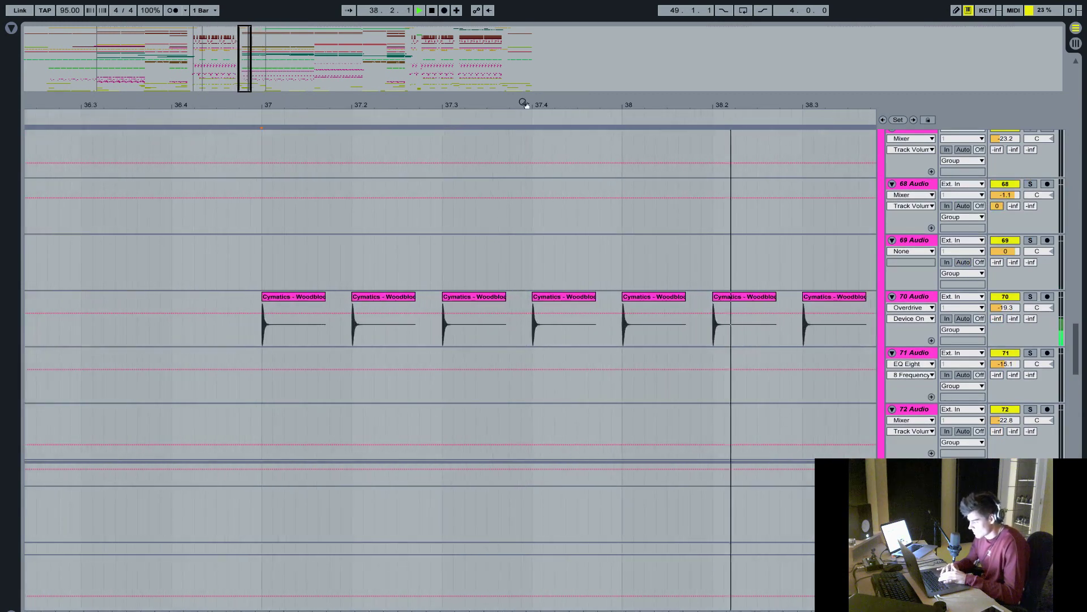
key("space")
left_click(1031, 296)
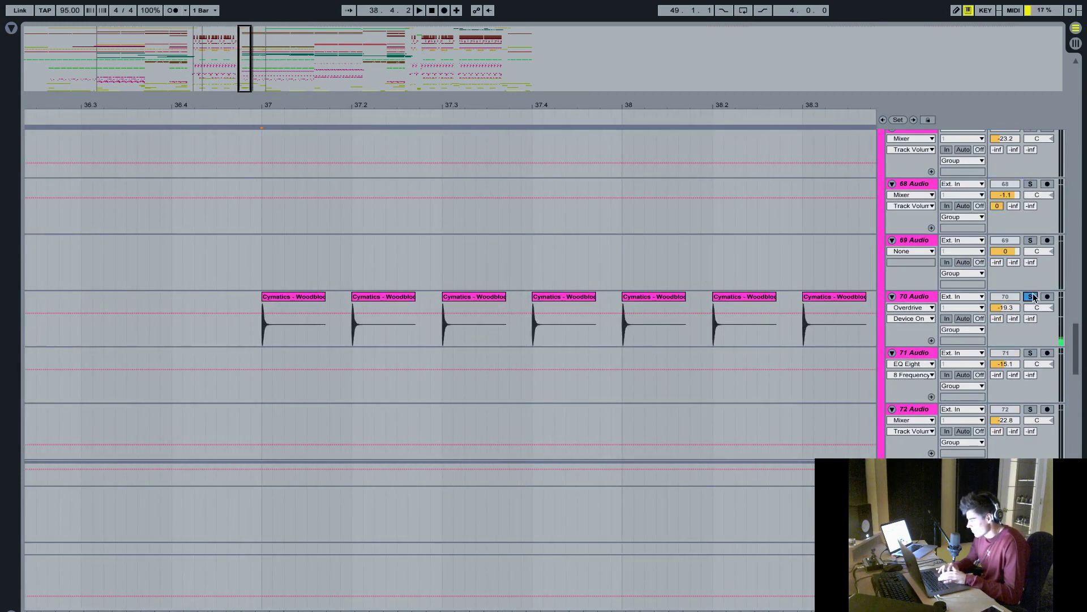
left_click(259, 324)
key("space")
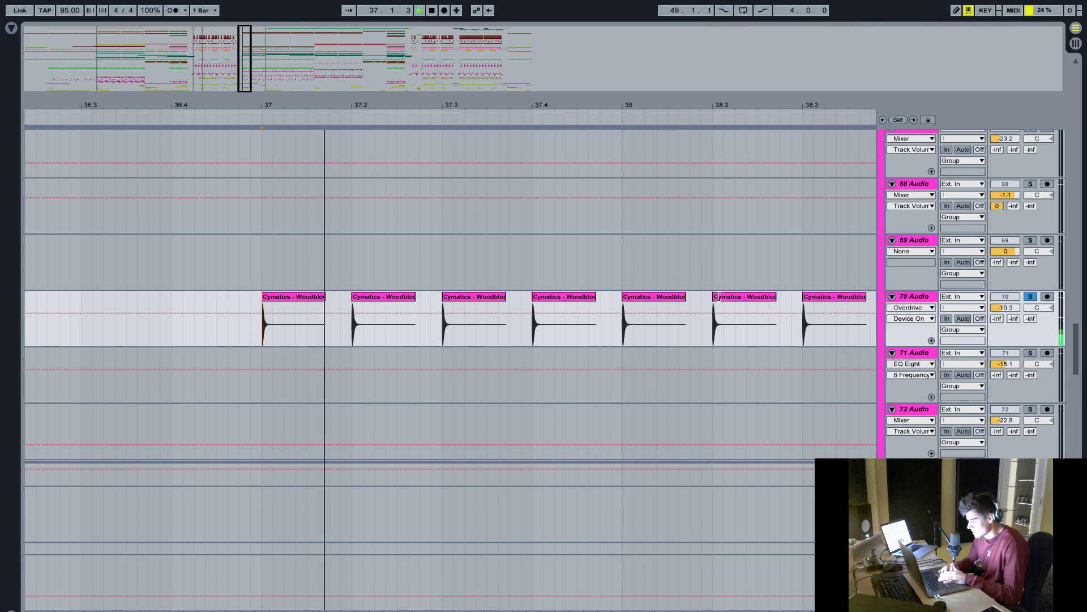
double_click(916, 297)
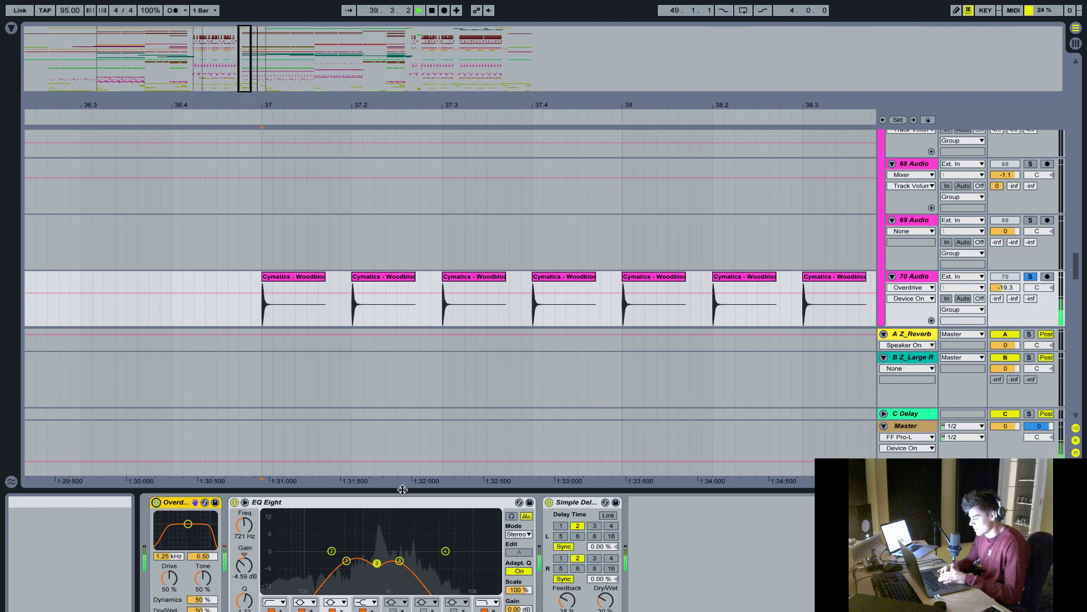
key("ctrl+alt+l")
key("space")
- Solo the whole Z_Drums group again and audition it while examining the rim and percussion clips on tracks 82 to 84
left_click_drag(600, 97, 609, 170)
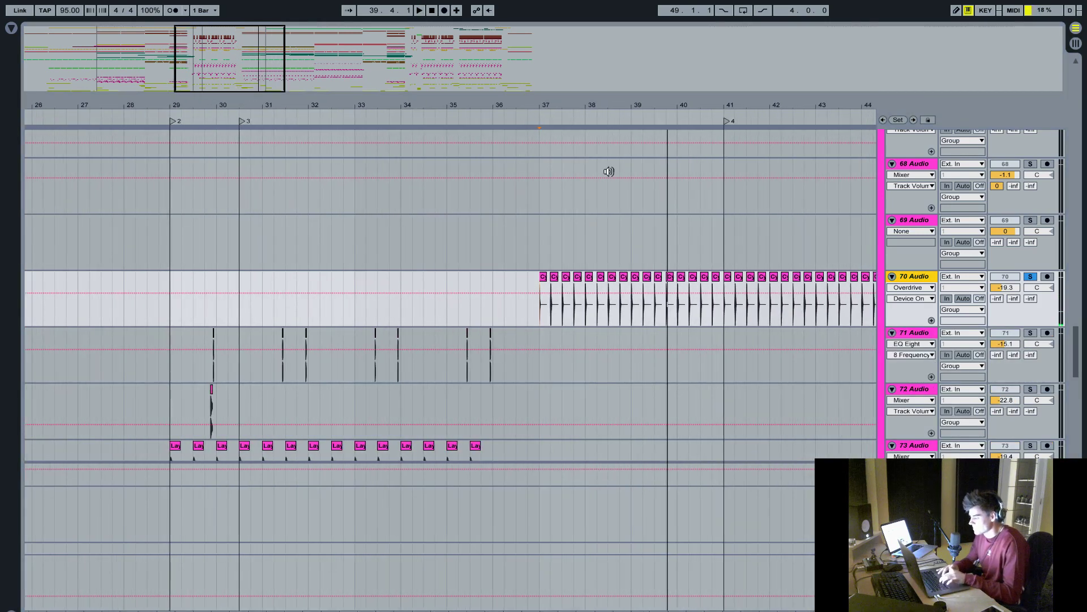
scroll(653, 260, "up", 5)
left_click(1030, 173)
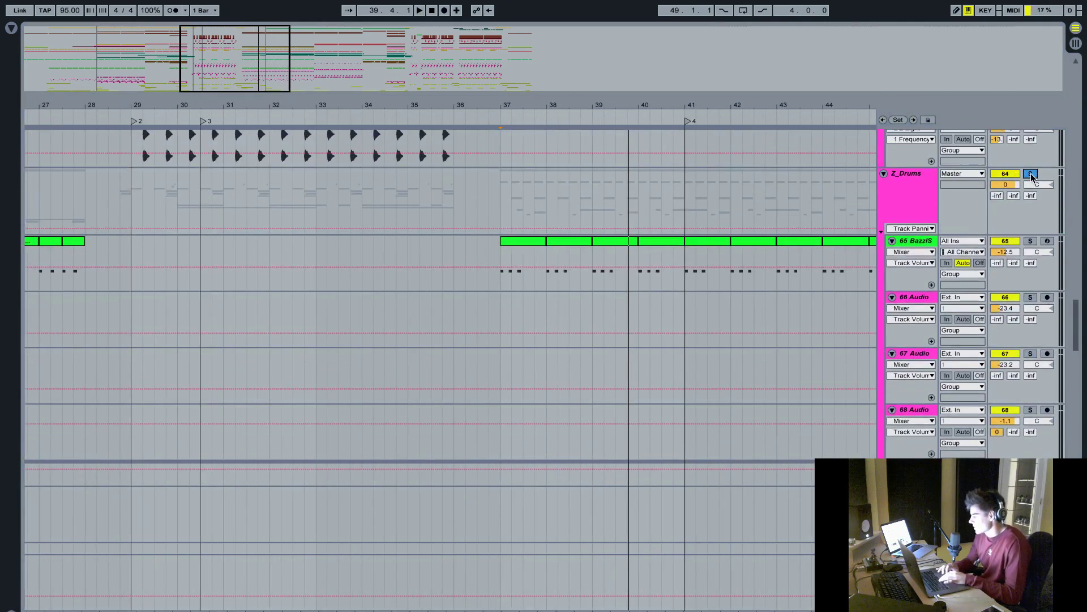
key("space")
scroll(775, 289, "down", 10)
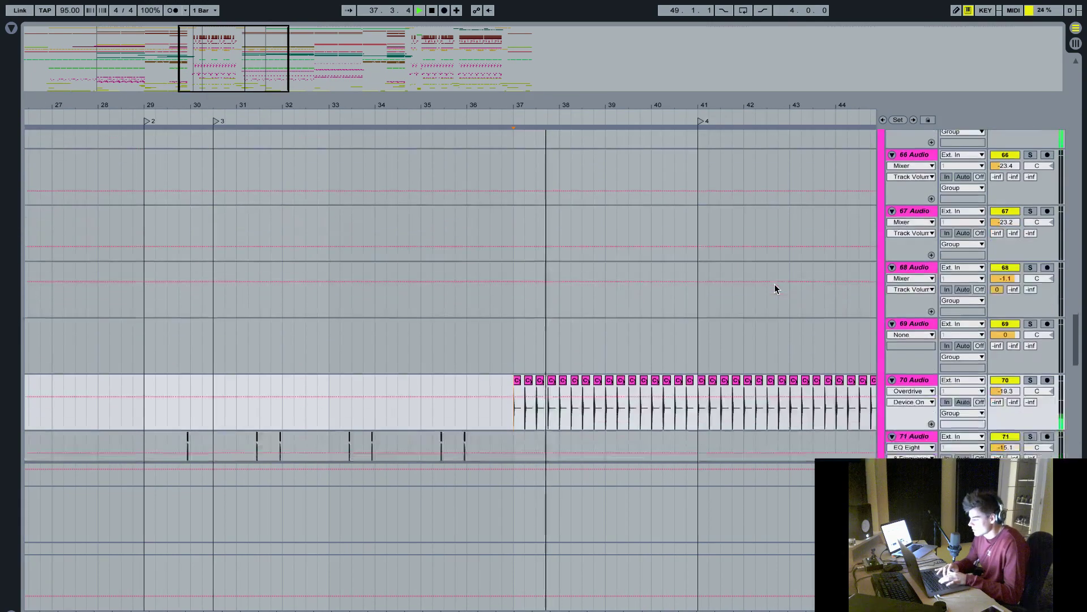
scroll(775, 289, "down", 6)
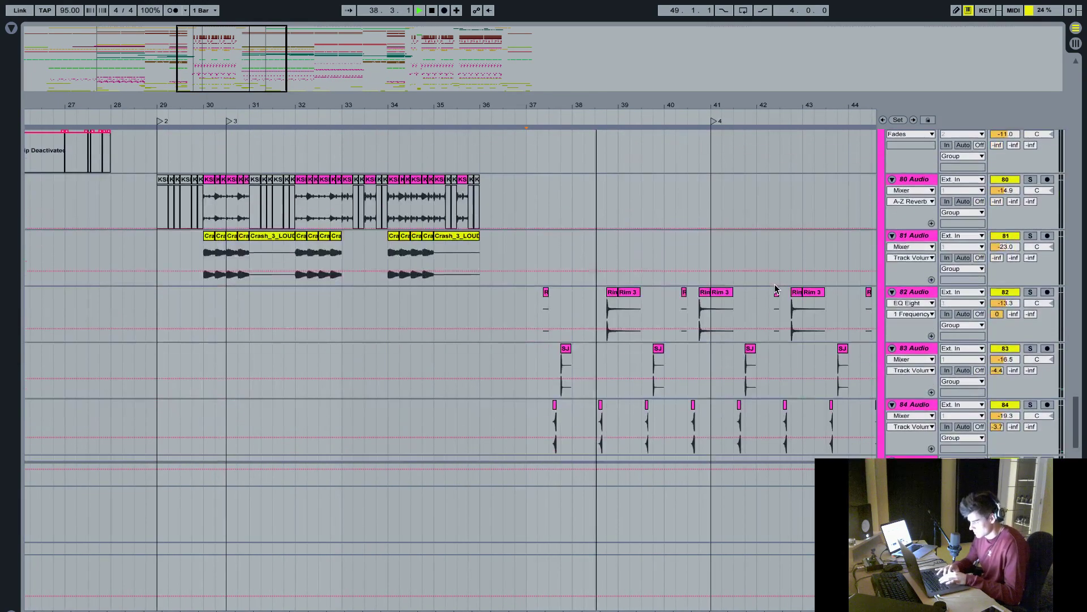
scroll(775, 289, "up", 2)
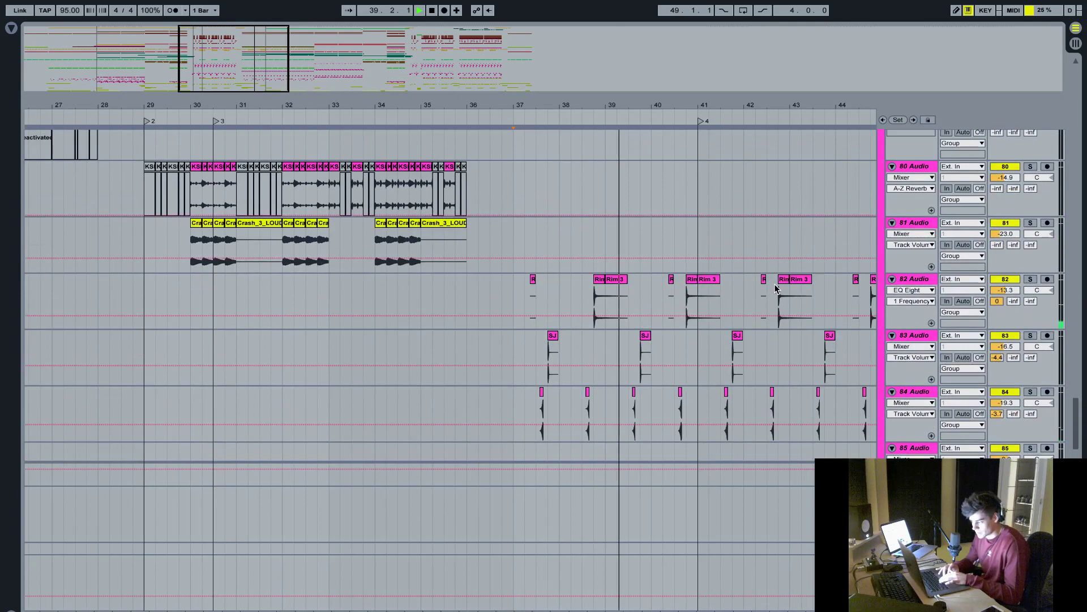
scroll(775, 289, "up", 4)
scroll(775, 289, "up", 12)
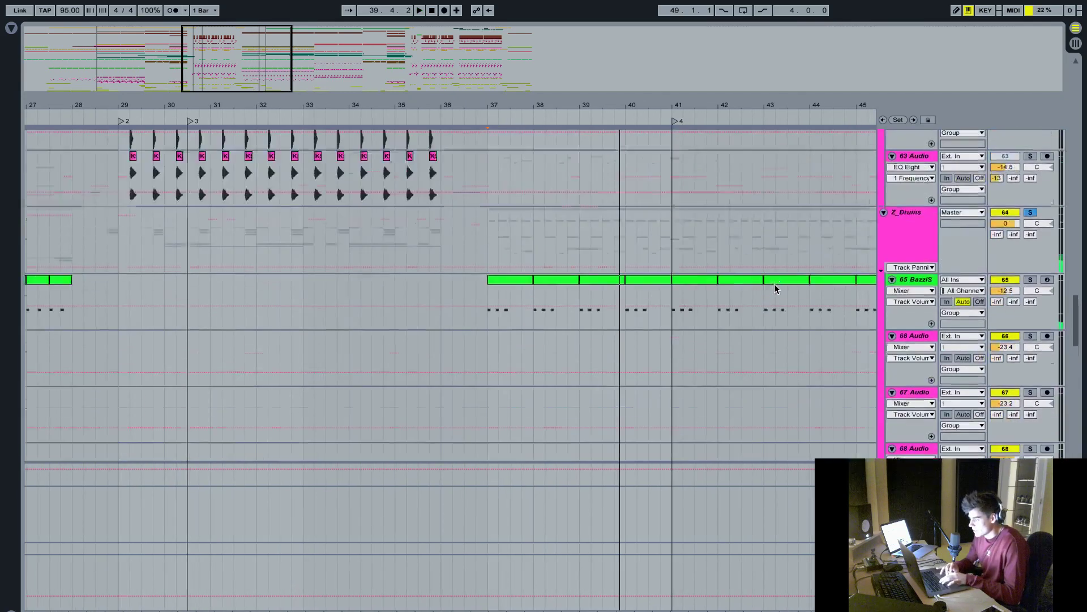
- Unfold the Z_Acoustic group, solo track 45 Audio and audition its 3 36-Audio clip from bar 37
scroll(774, 288, "up", 4)
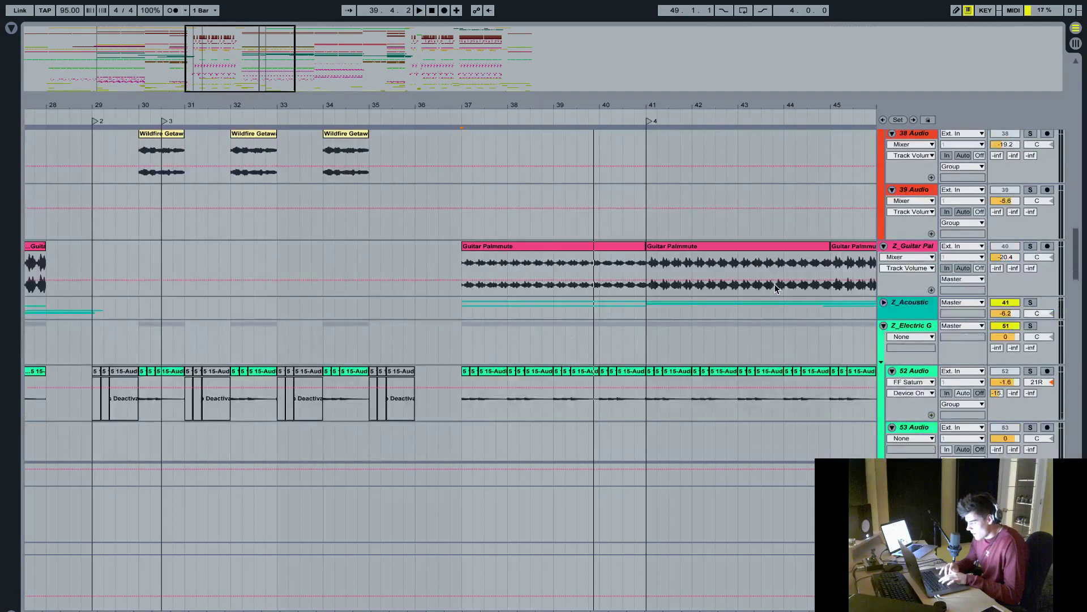
left_click(881, 314)
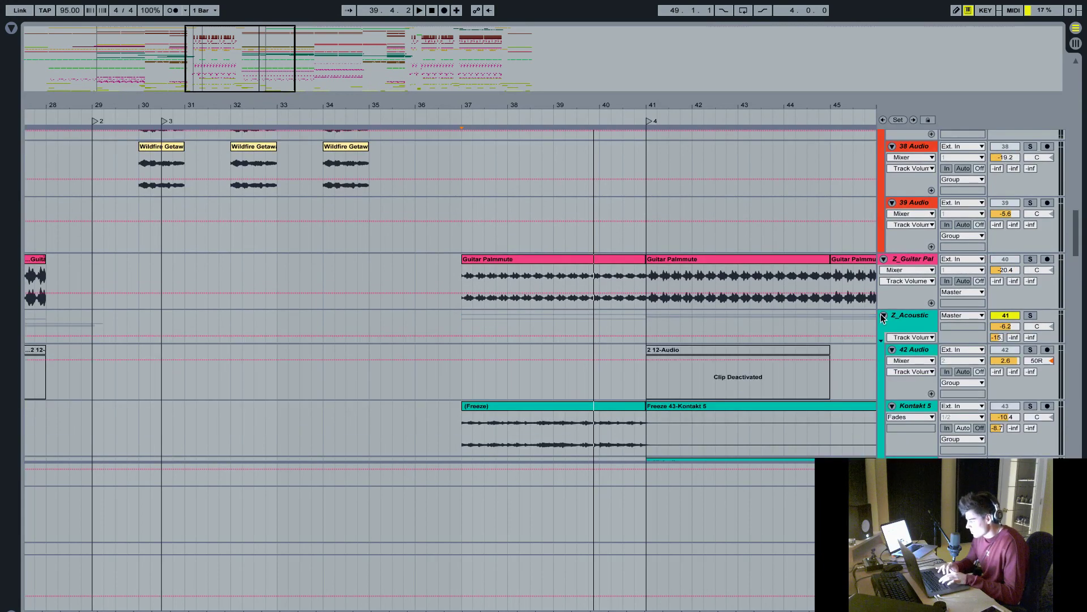
scroll(881, 314, "down", 11)
scroll(882, 313, "up", 3)
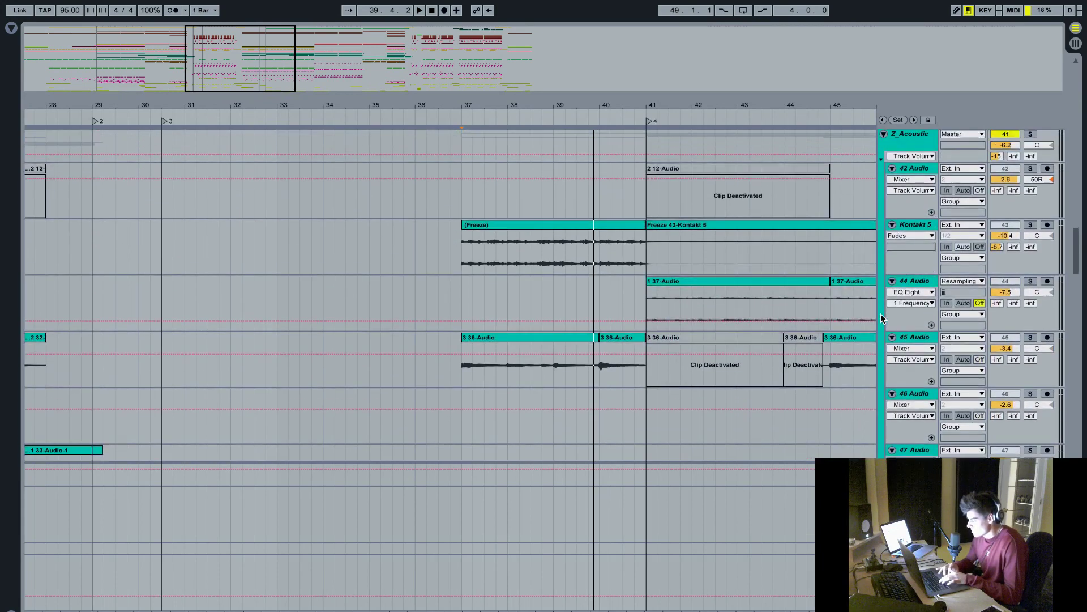
left_click(1031, 338)
left_click(463, 376)
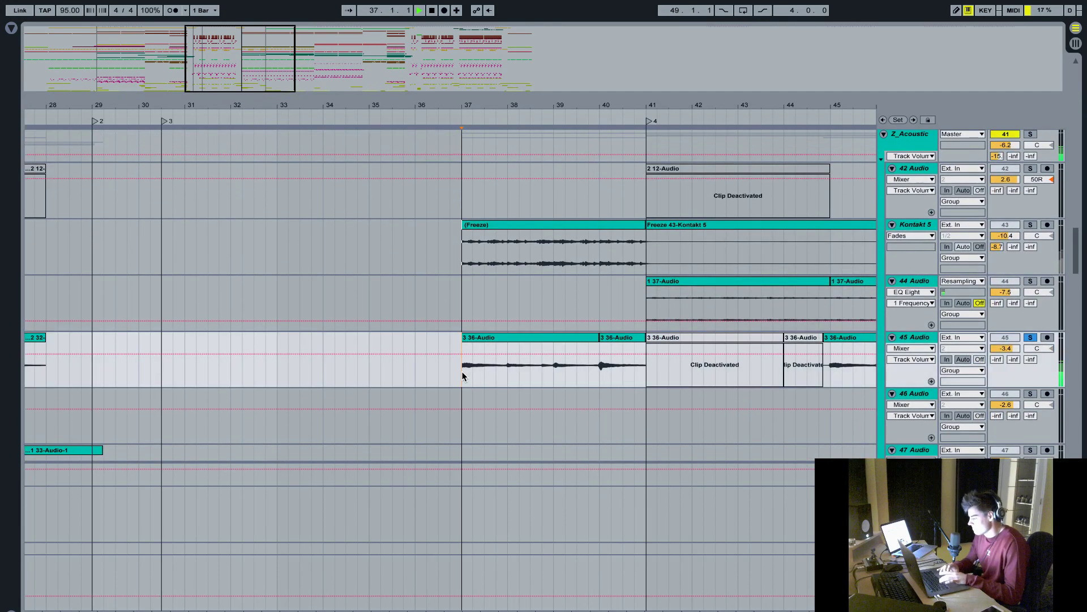
key("space")
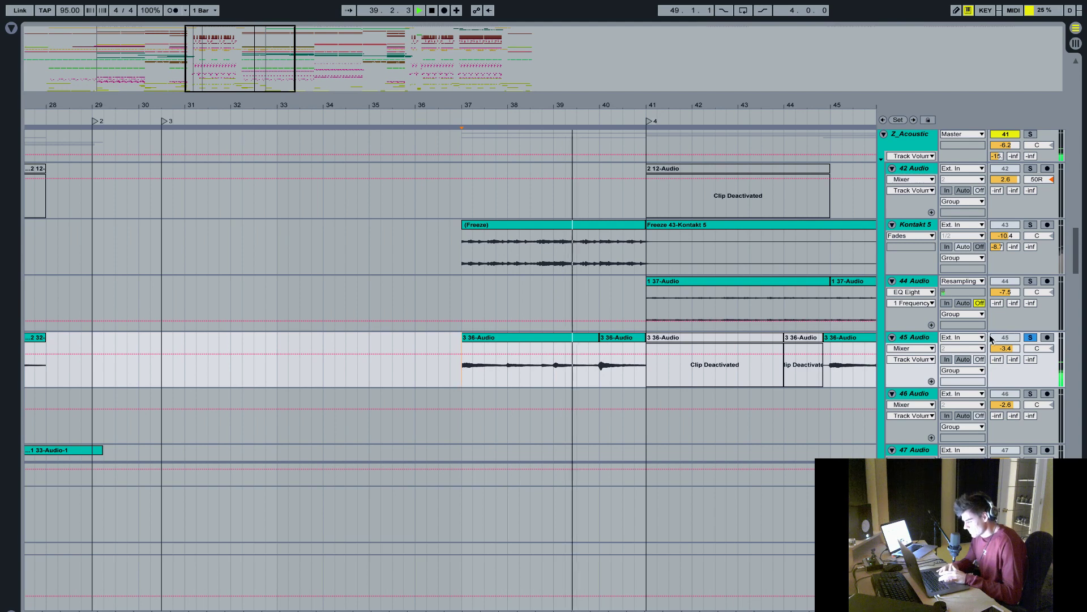
key("space")
- Examine the Simple Delay and EQ Eight on 45 Audio, and briefly show the track delay settings
double_click(917, 339)
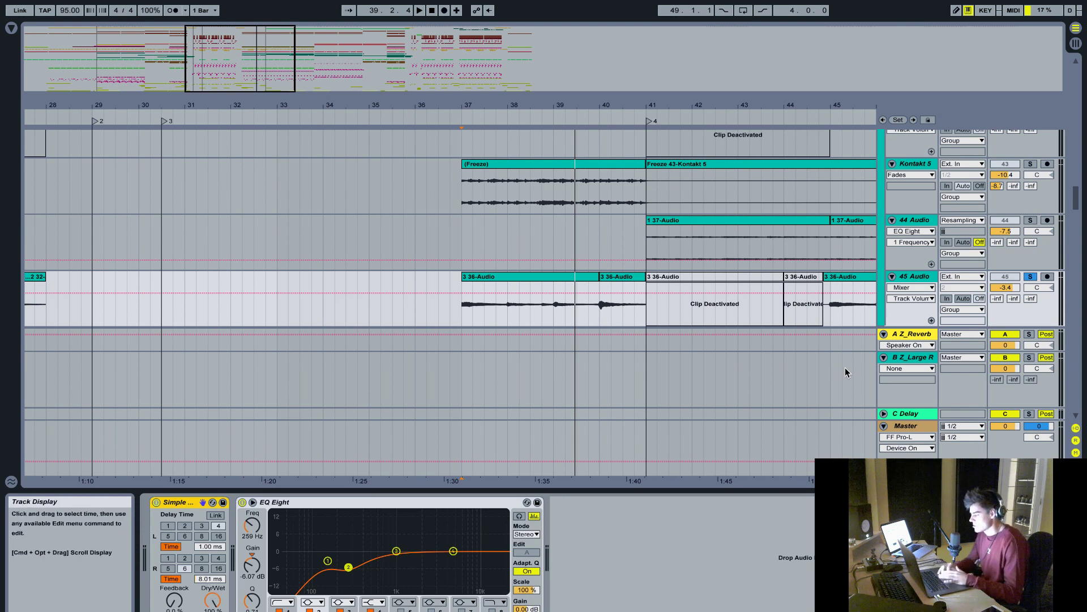
left_click(913, 277)
key("ctrl+t")
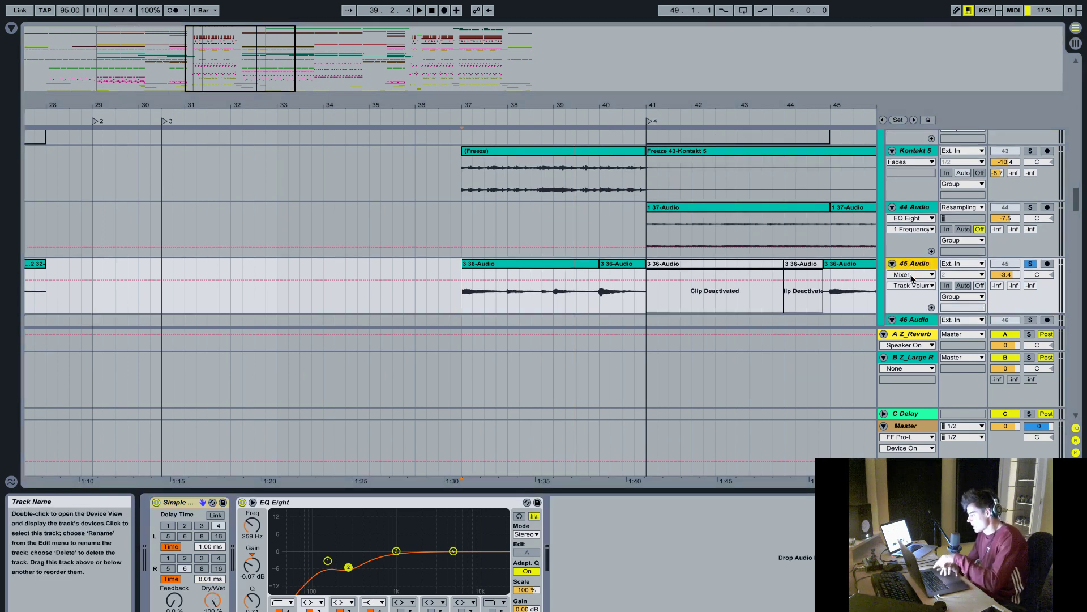
left_click(1076, 465)
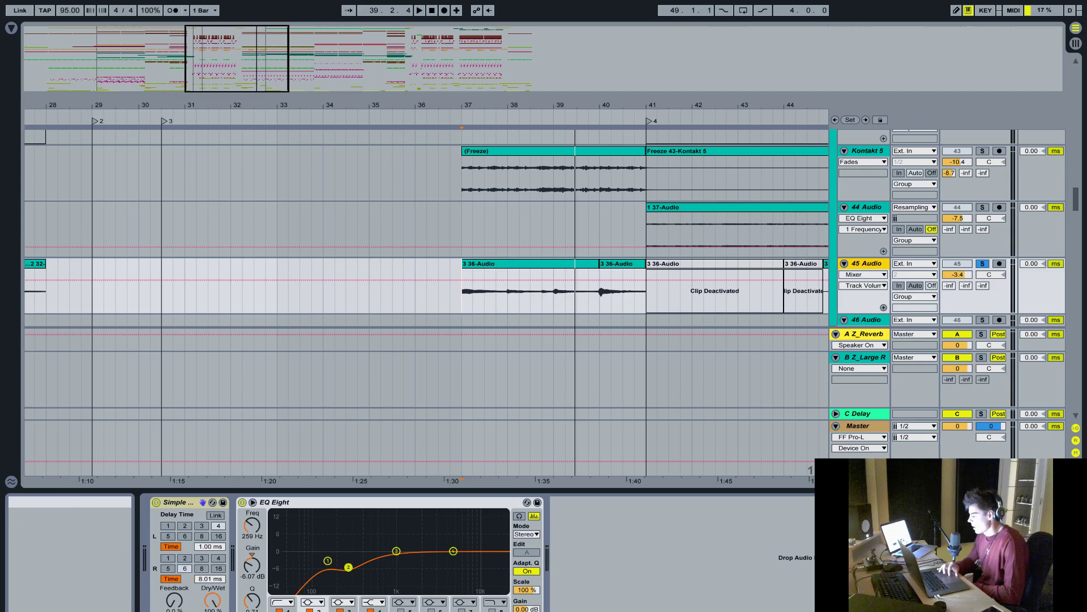
left_click(1076, 465)
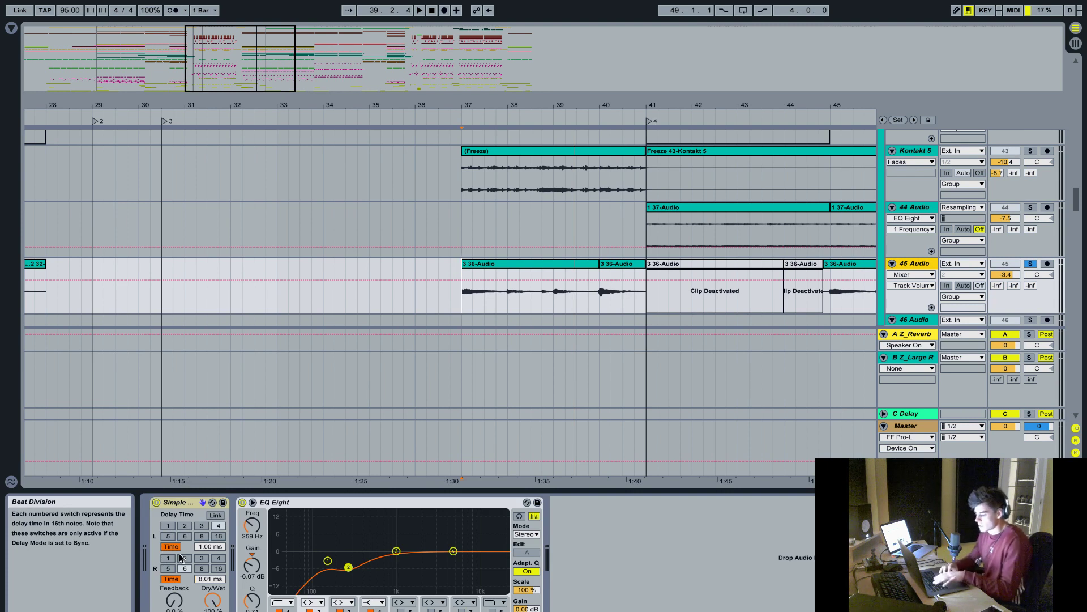
double_click(599, 490)
- Solo the frozen Kontakt 5 track, audition it from bar 37 to 41 and open its device chain
scroll(610, 340, "up", 2)
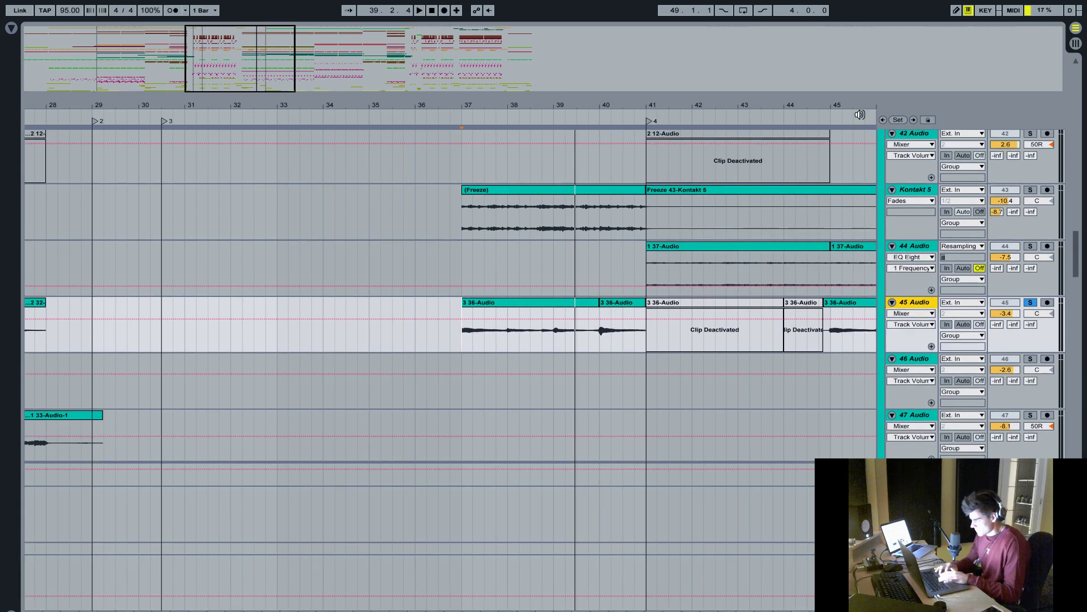
left_click(1030, 190)
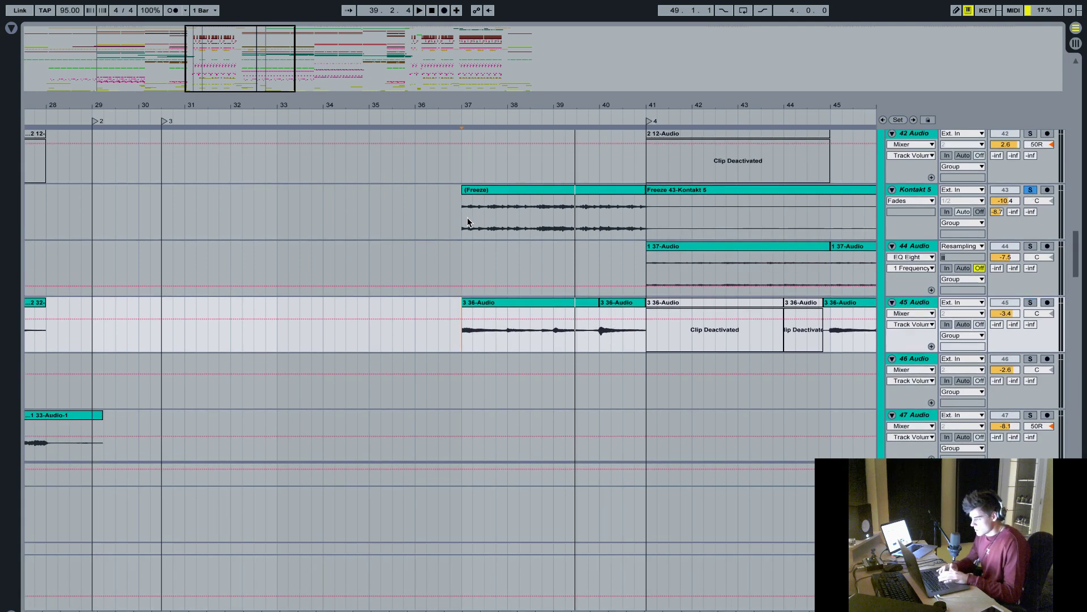
left_click(468, 222)
key("space")
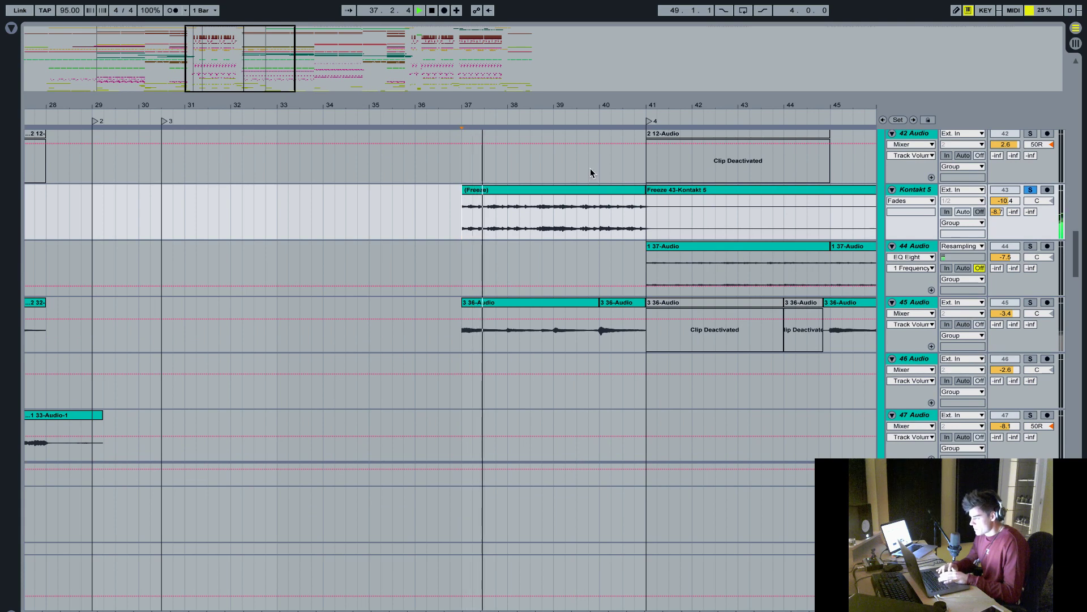
left_click_drag(525, 104, 526, 153)
mouse_move(526, 105)
left_mouse_down()
mouse_move(526, 51)
mouse_move(525, 101)
left_mouse_up()
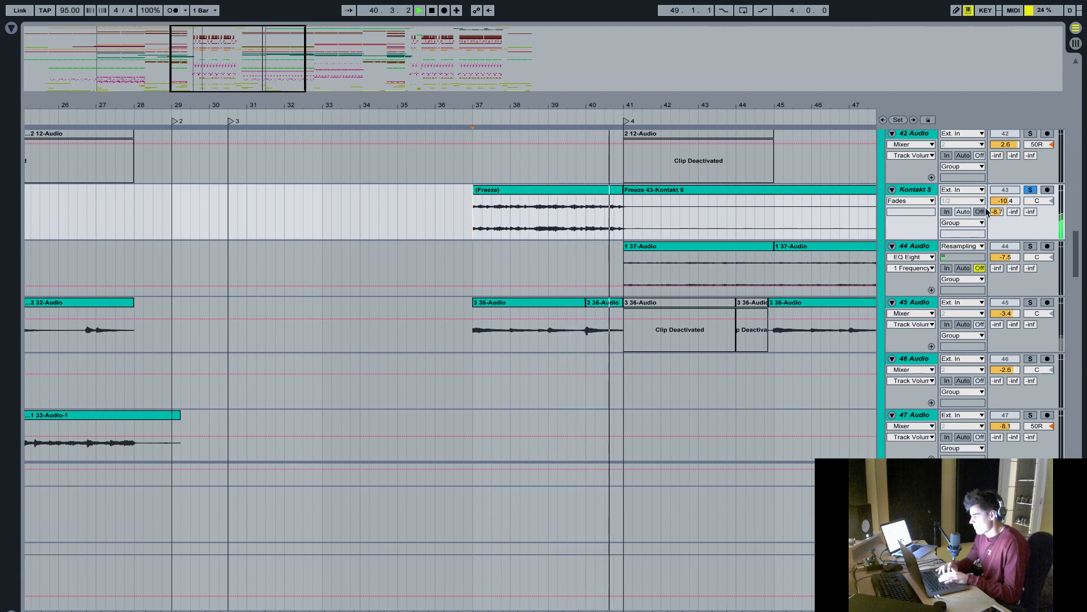
key("space")
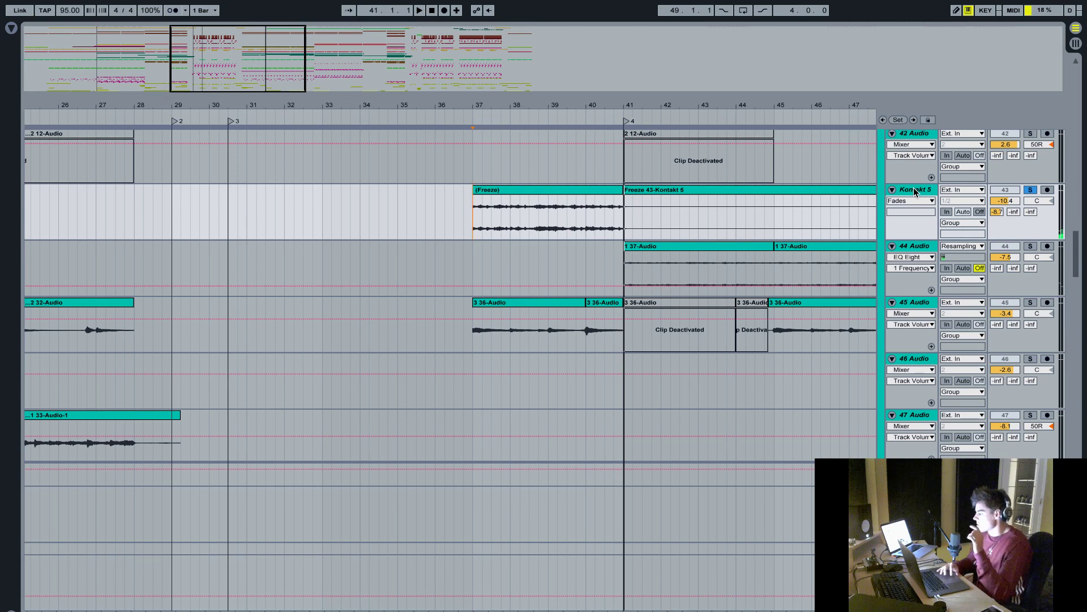
double_click(914, 191)
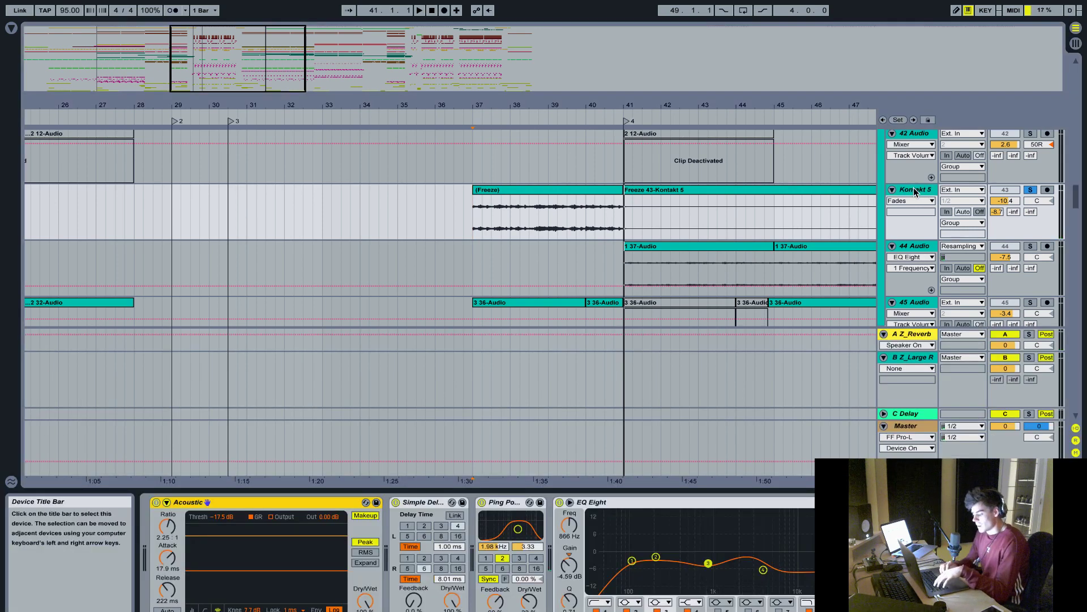
- Insert a MIDI track below the frozen Kontakt 5 track, load the Kontakt 5 plug-in onto it and show its Files browser
left_click(914, 191)
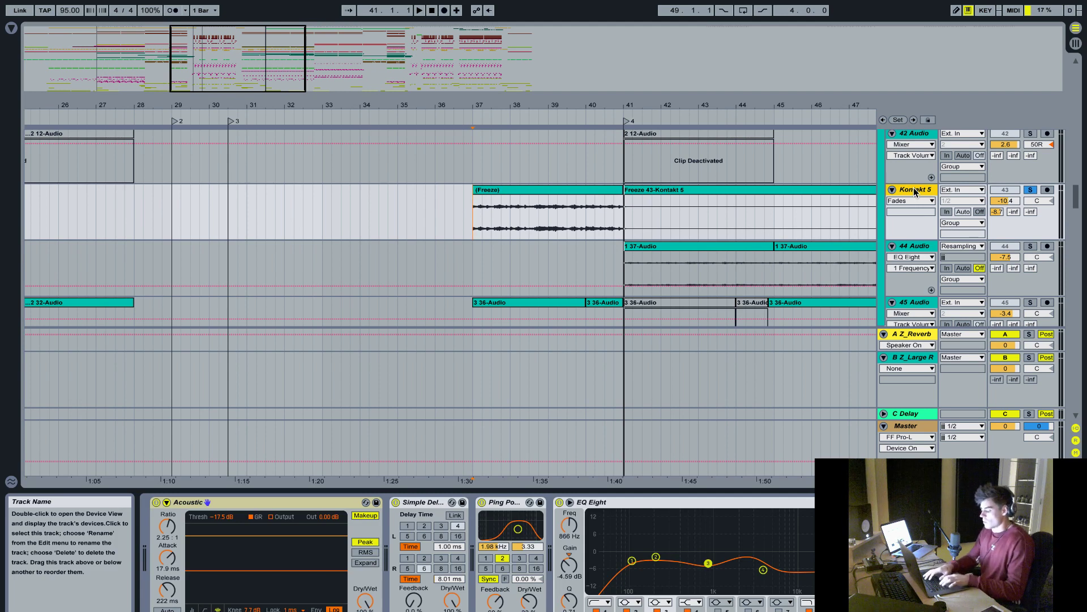
key("ctrl+shift+t")
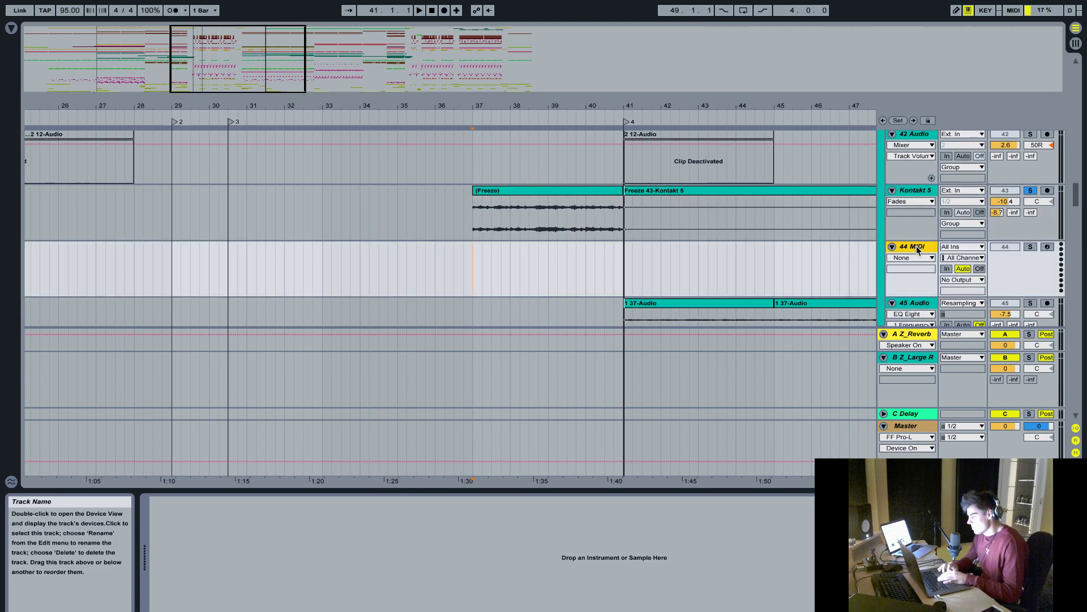
left_click(11, 28)
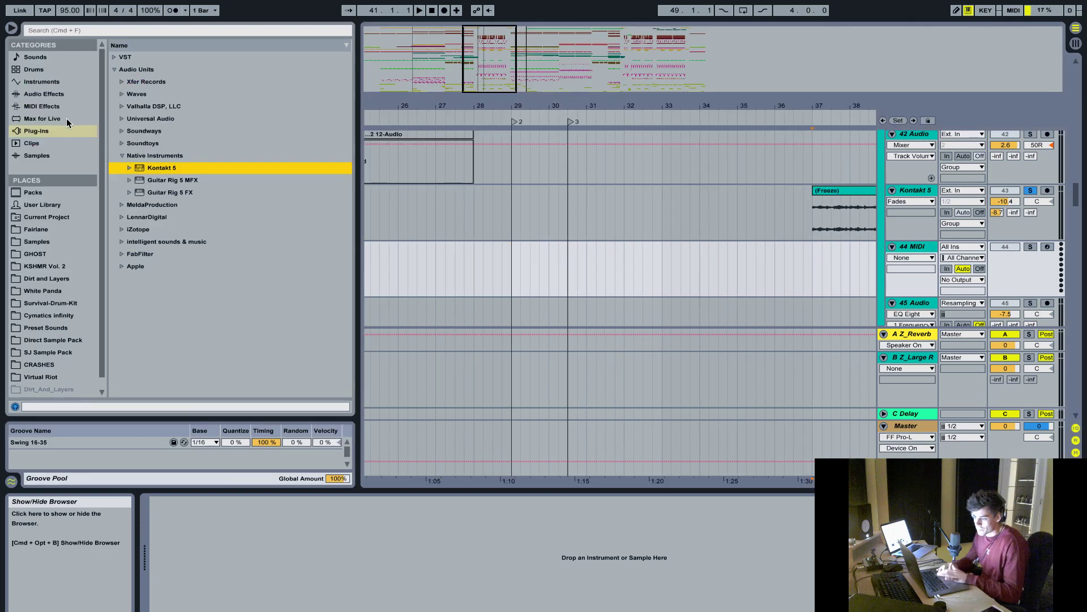
left_click(161, 168)
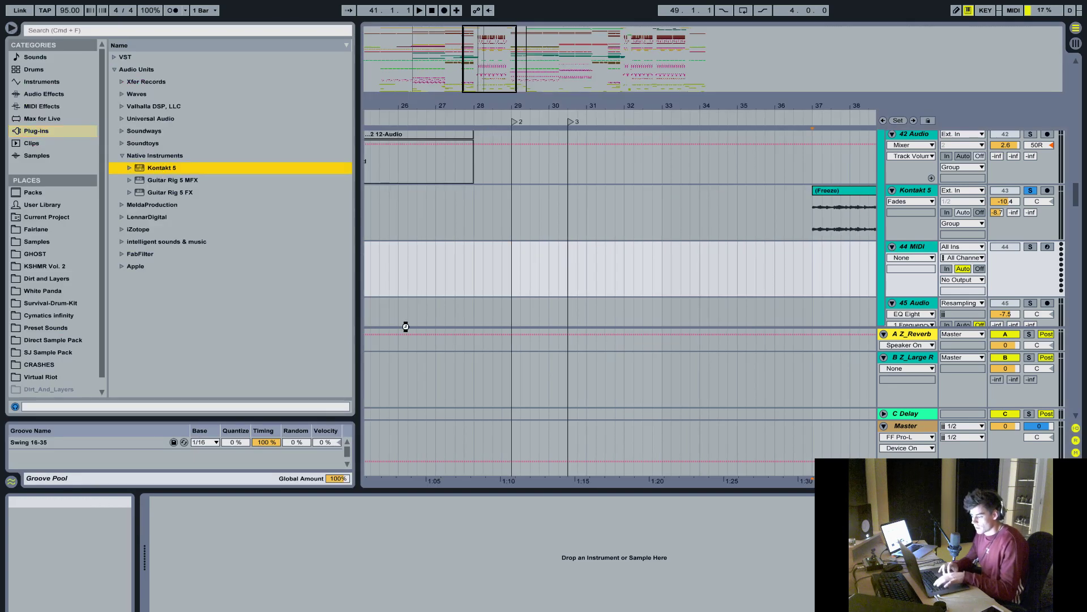
left_click_drag(406, 327, 417, 521)
left_click(142, 94)
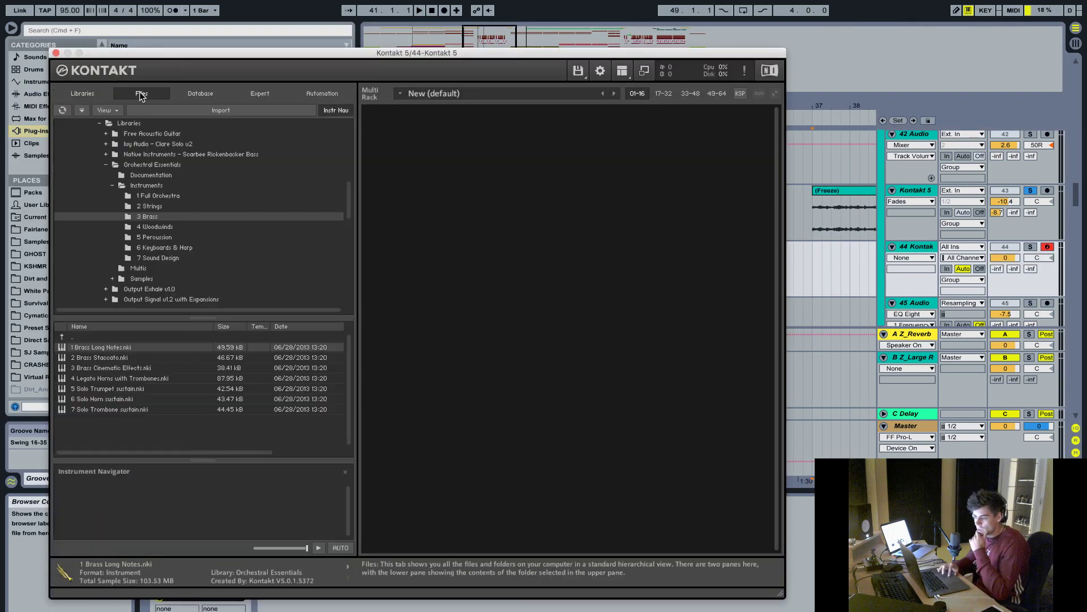
- Browse the Orchestral Essentials full orchestra folder and the Free Acoustic Guitar library folders for a suitable instrument
left_click(142, 197)
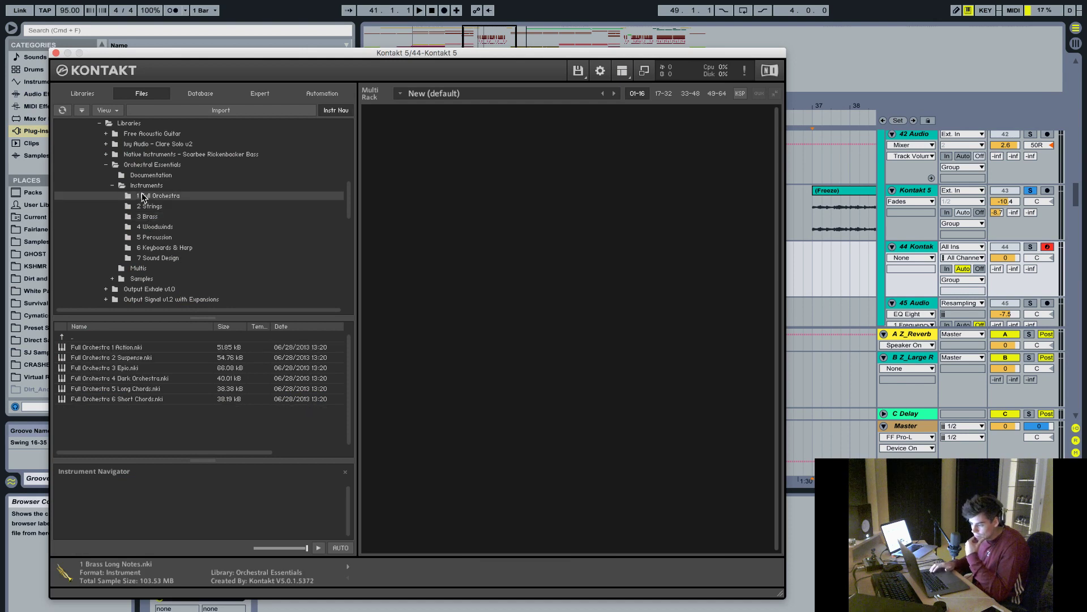
scroll(142, 198, "up", 4)
double_click(151, 165)
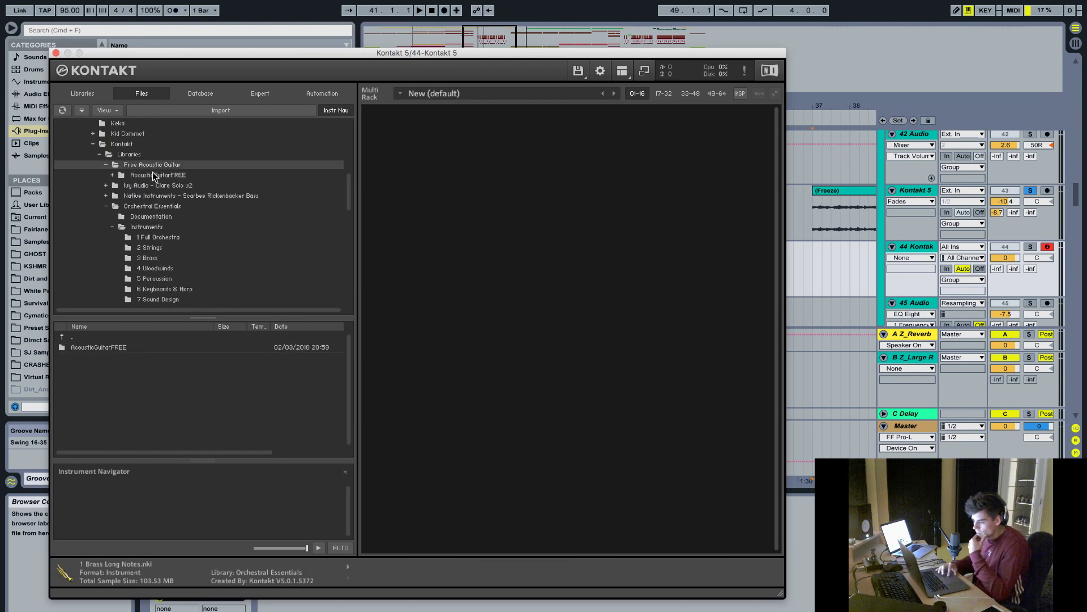
double_click(153, 176)
key("Down")
scroll(153, 176, "up", 3)
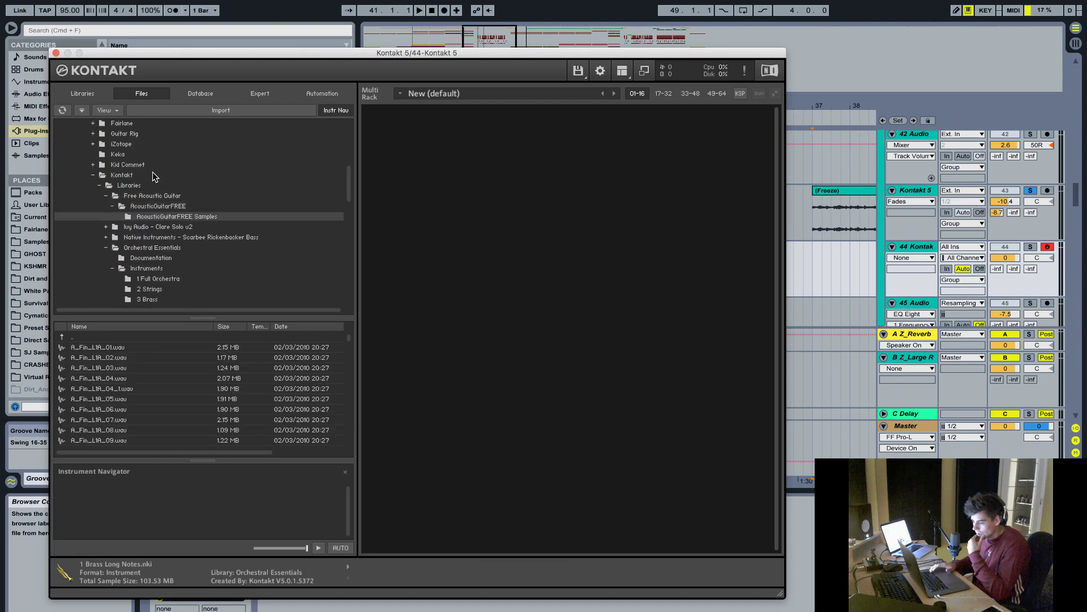
left_click(152, 195)
left_click(147, 206)
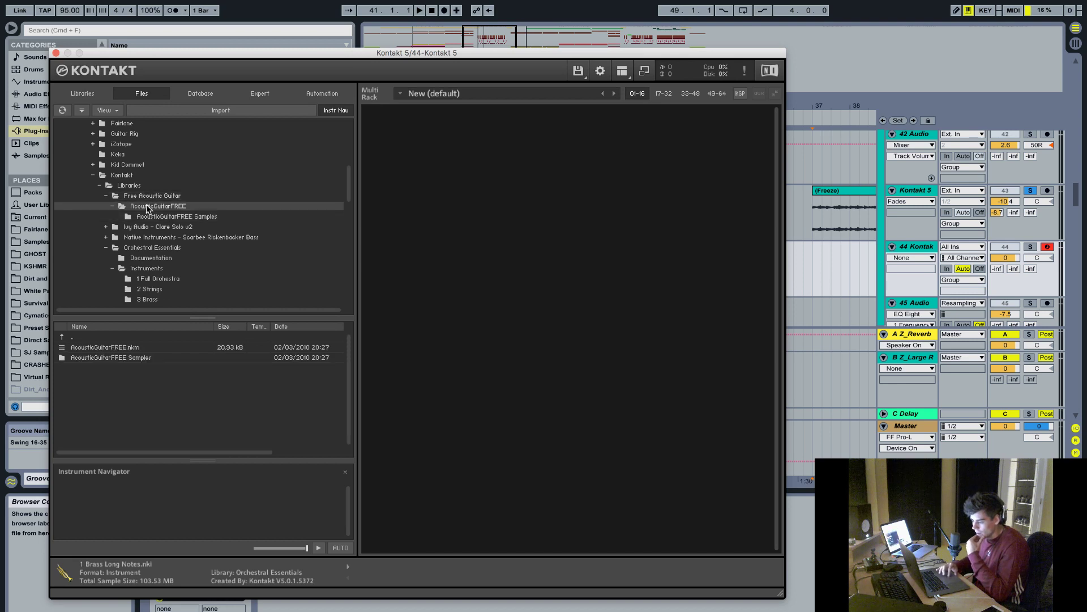
left_click(146, 196)
- Load the AcousticGuitarFREE multi in place of the current multi, solo track 44 and play a note to test it
left_click(97, 348)
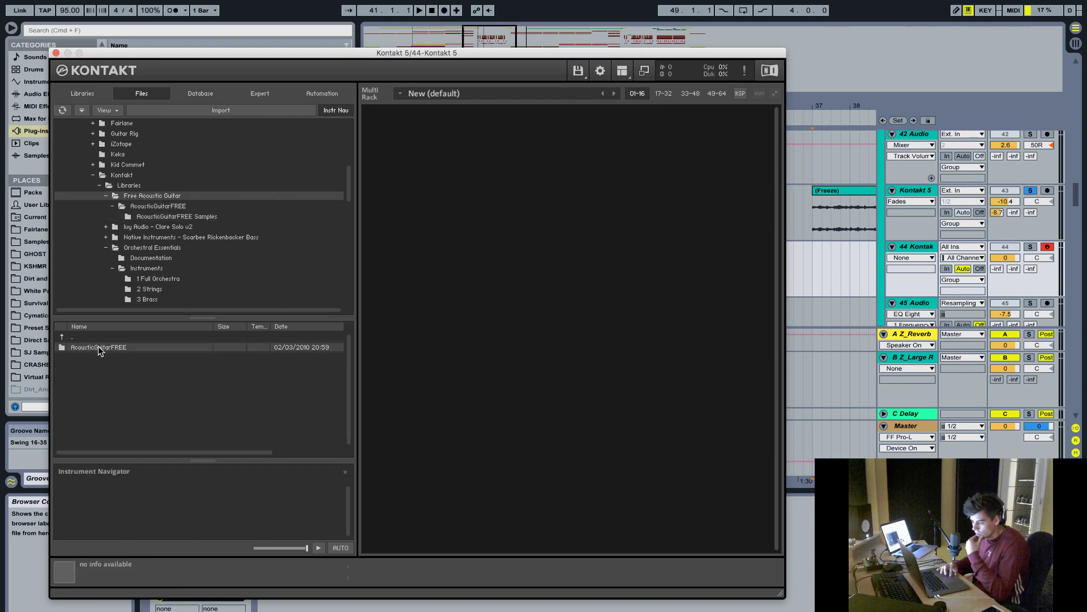
double_click(98, 347)
double_click(98, 347)
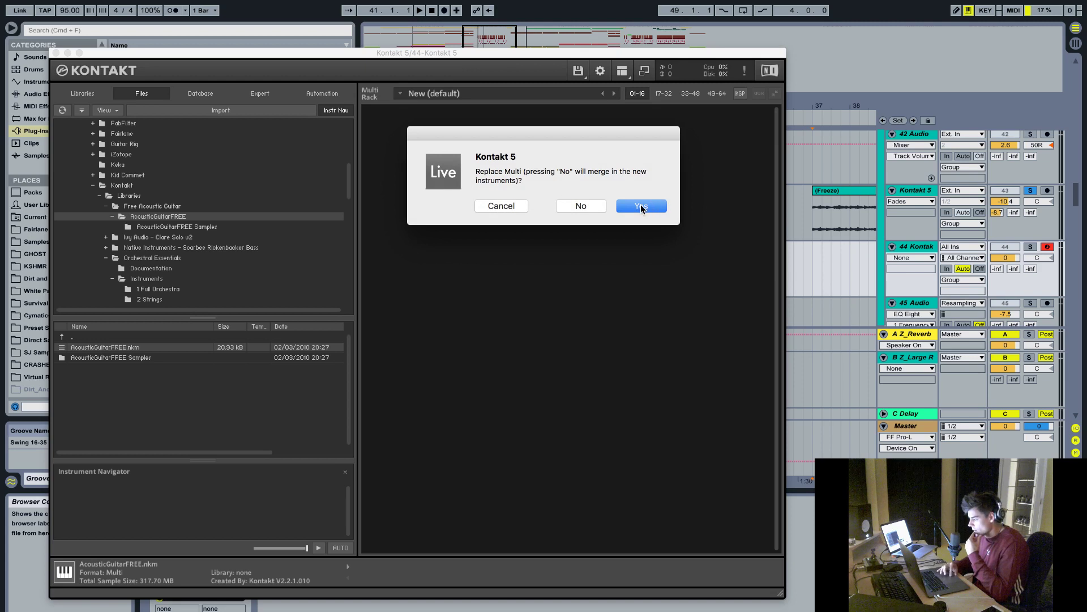
left_click(642, 208)
left_click(1030, 247)
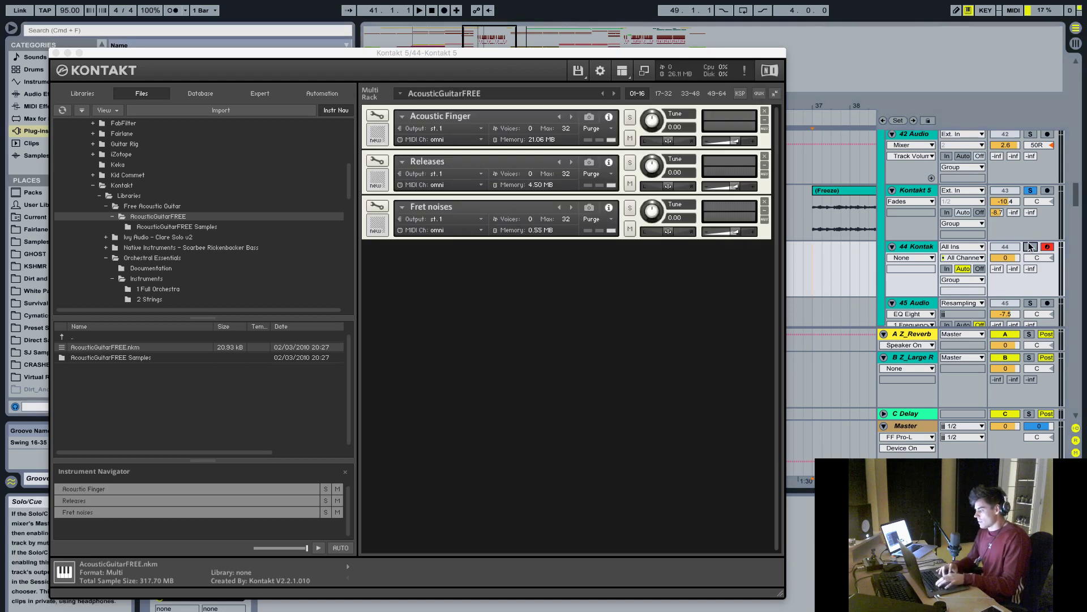
key("a")
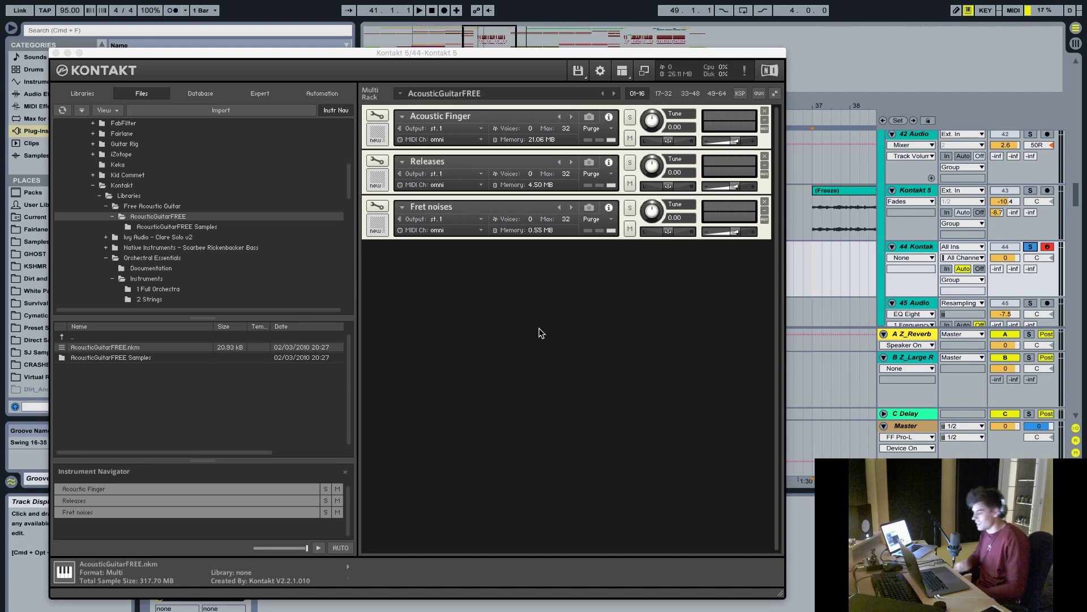
- Close the Kontakt 5 window and delete track 44 holding that instrument
left_click(55, 53)
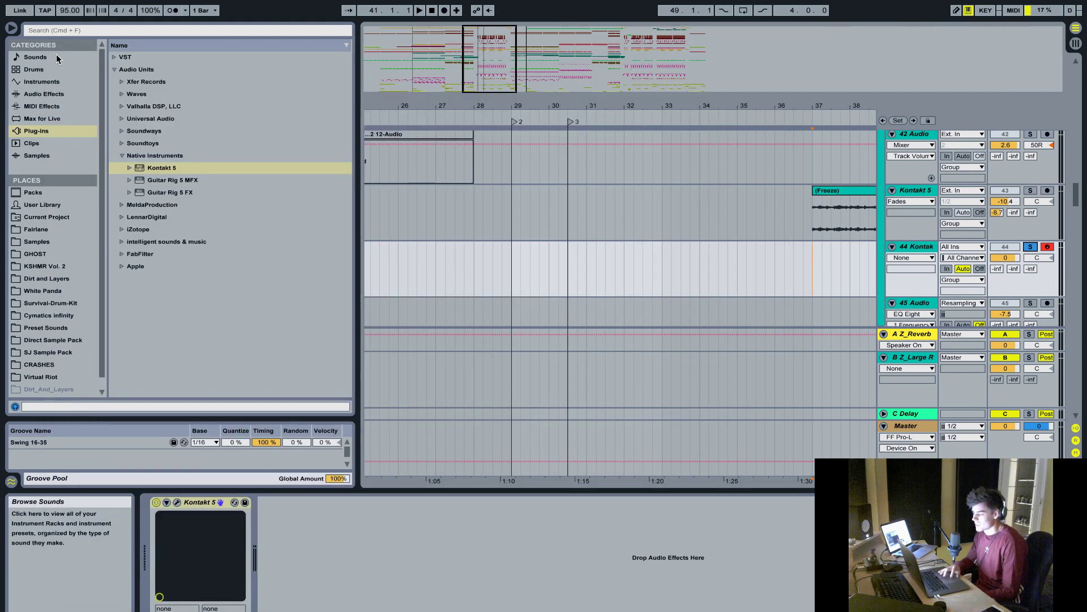
left_click(922, 246)
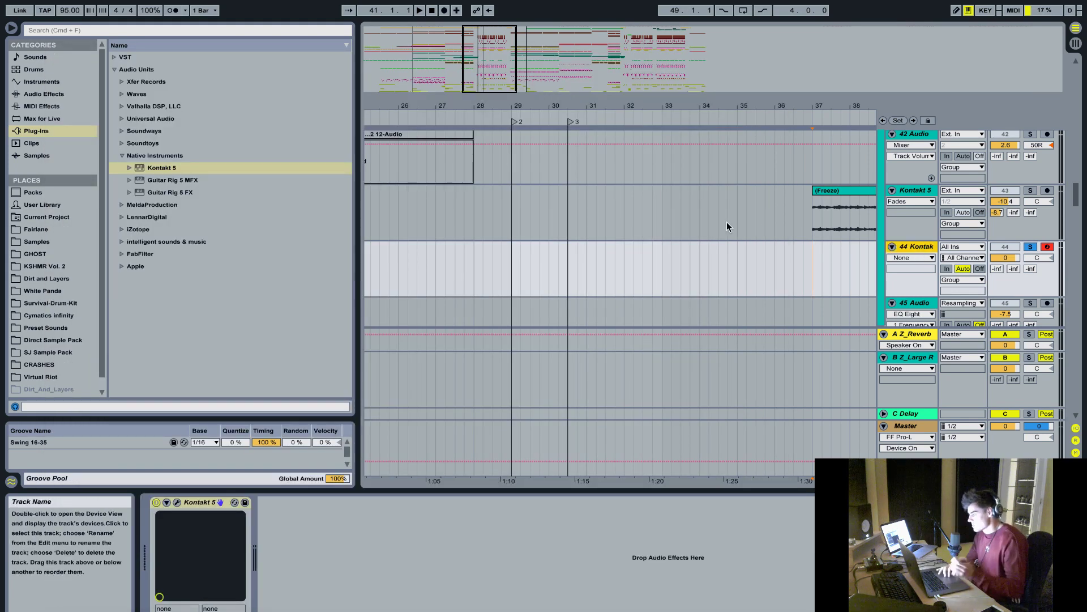
key("Delete")
- Audition the frozen Kontakt 5 track solo from bar 37, and switch the solo to the Z_Acoustic group
scroll(726, 222, "right", 3)
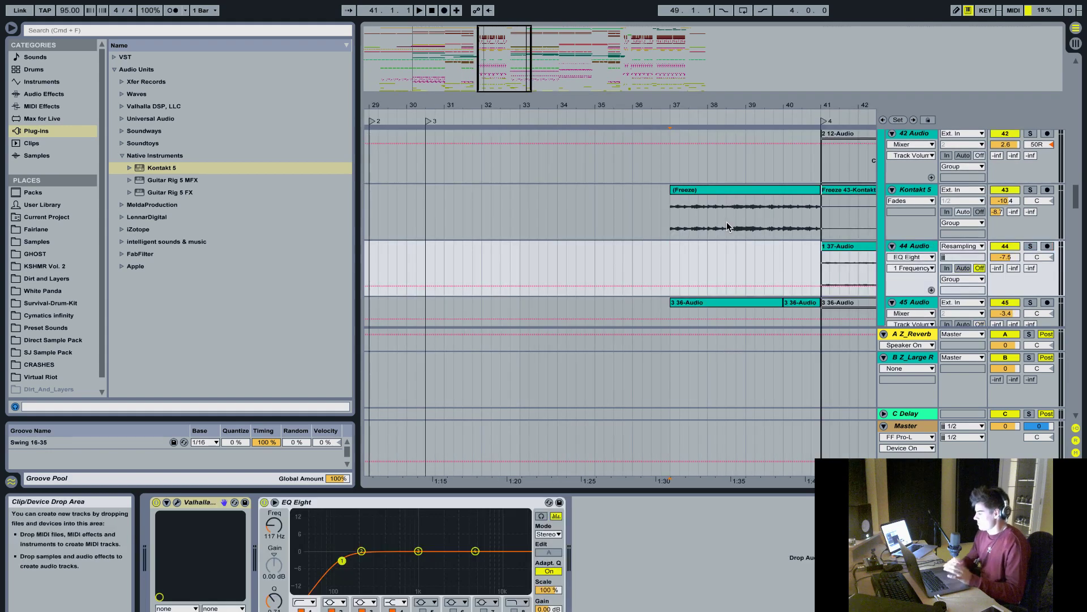
left_click(669, 229)
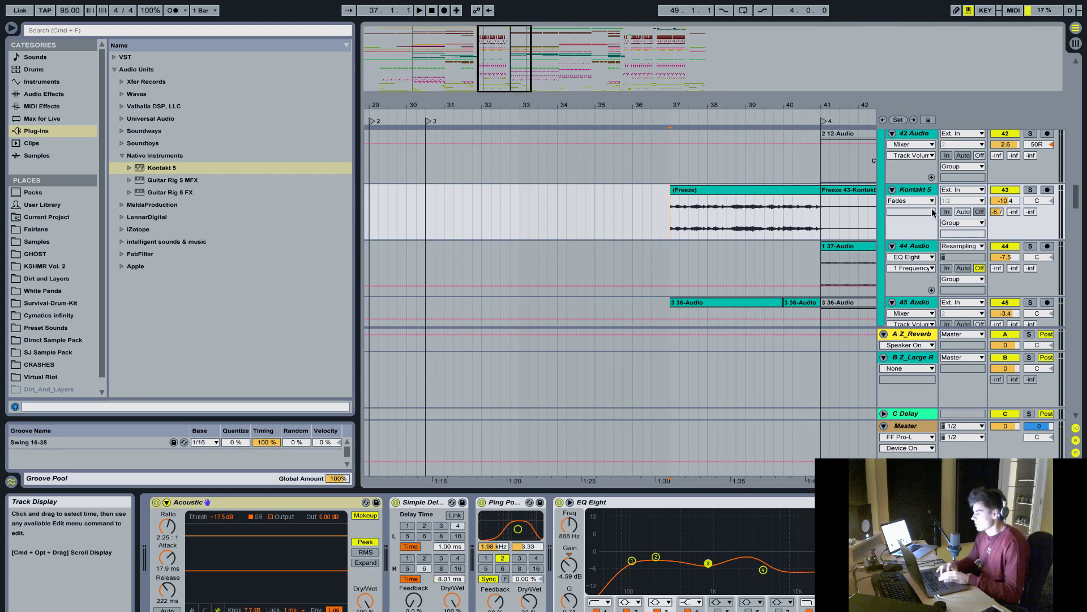
key("space")
scroll(874, 211, "up", 1)
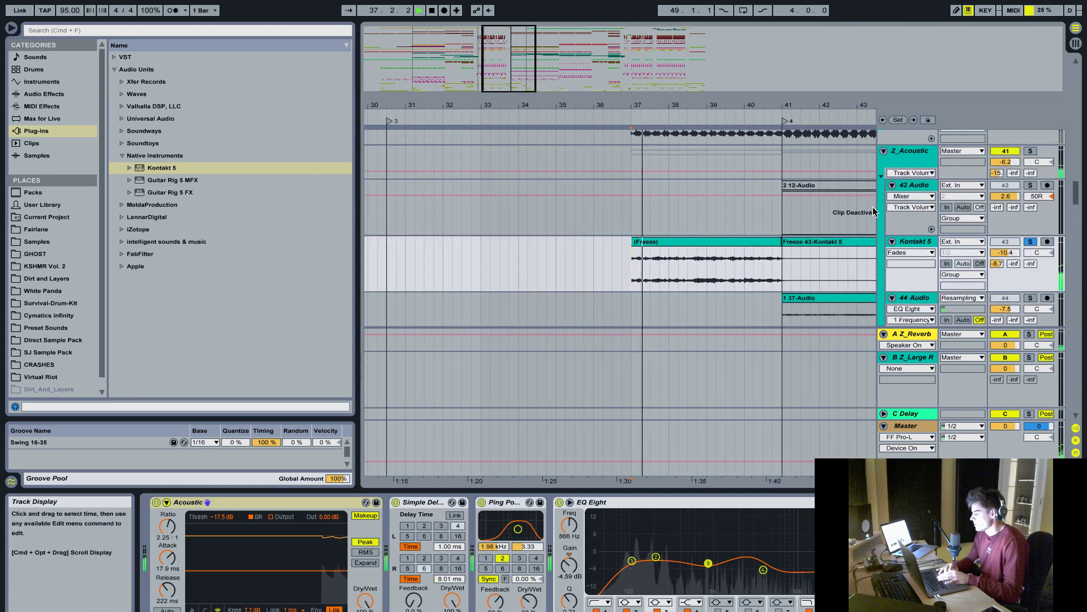
left_click(1030, 151)
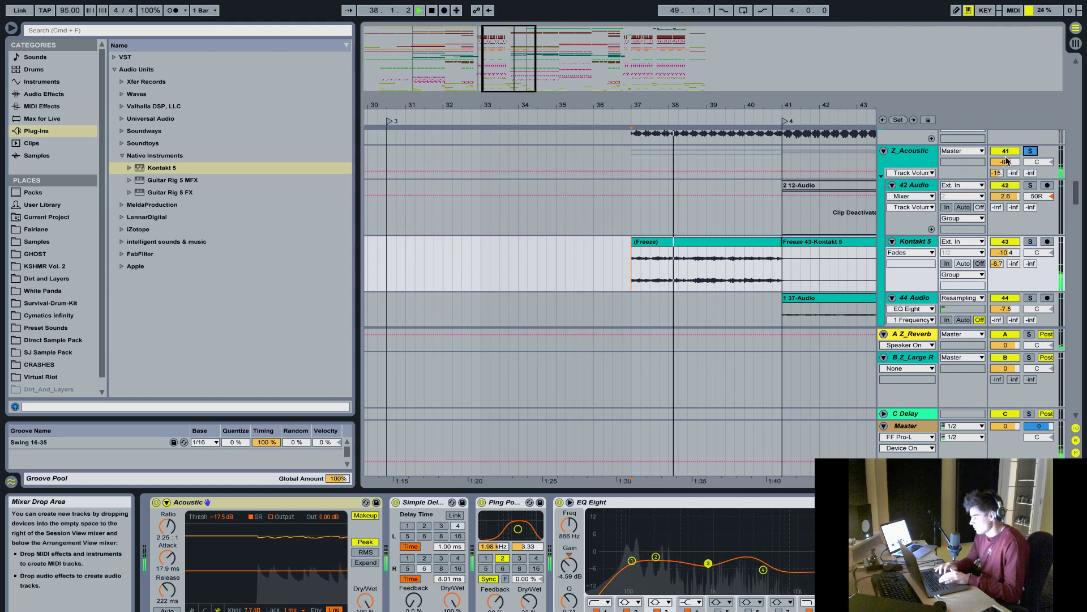
- Hide the device view, listen to the soloed Z_Acoustic group past bar 41, and stop playback with the solo off
key("super+alt+l")
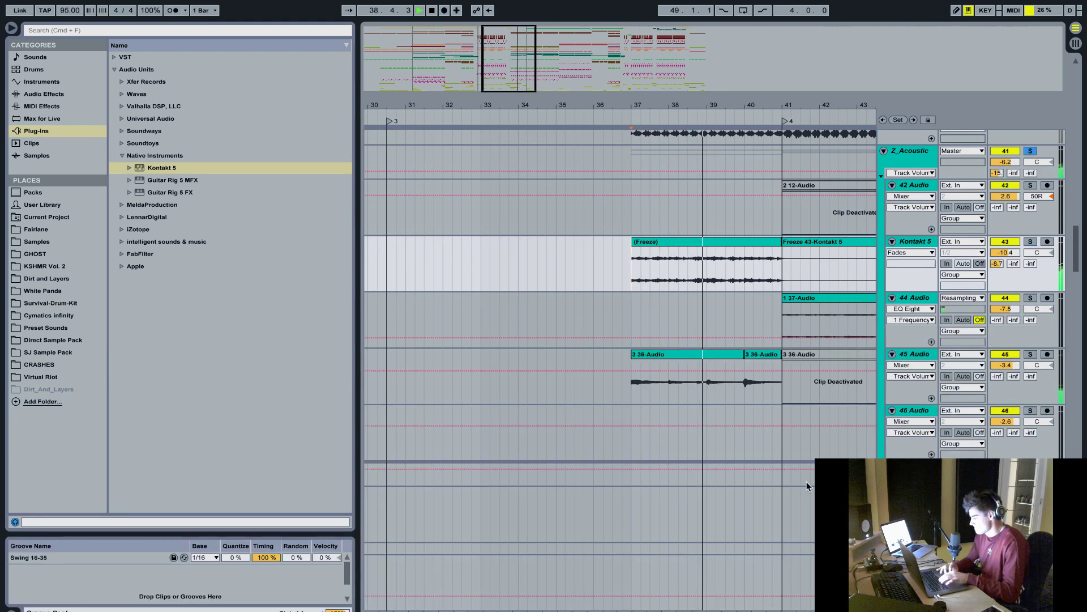
scroll(742, 358, "up", 4)
scroll(742, 358, "right", 4)
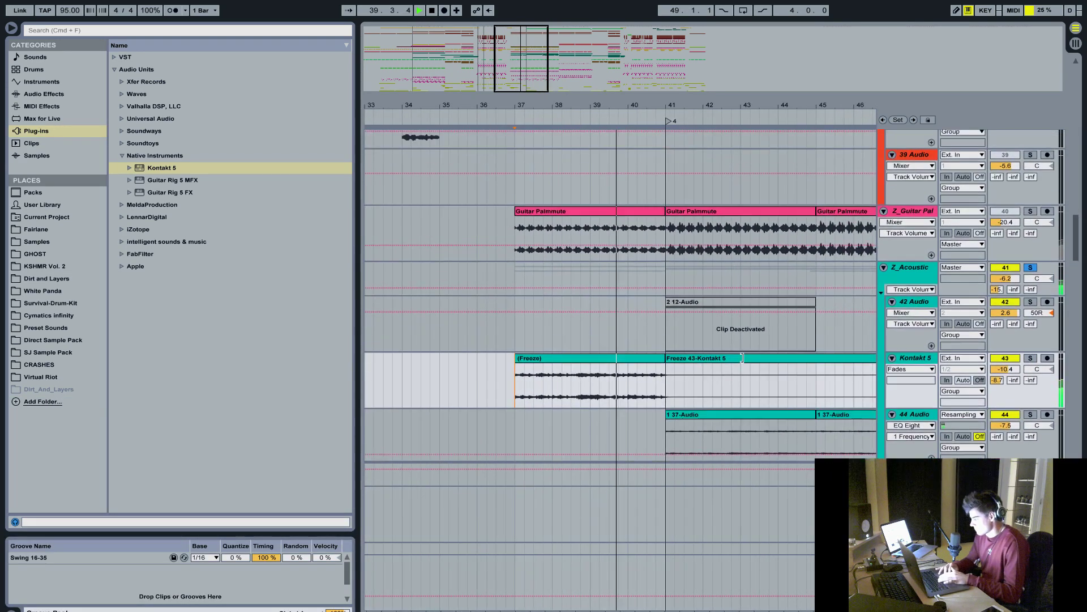
scroll(742, 358, "down", 2)
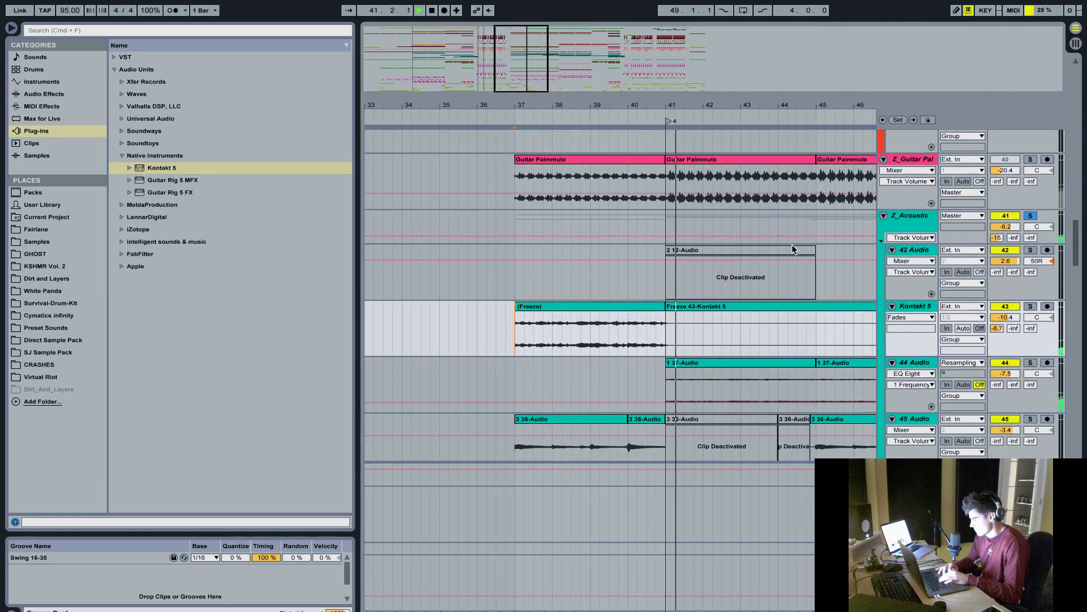
scroll(792, 243, "up", 2)
scroll(792, 243, "right", 2)
key("space")
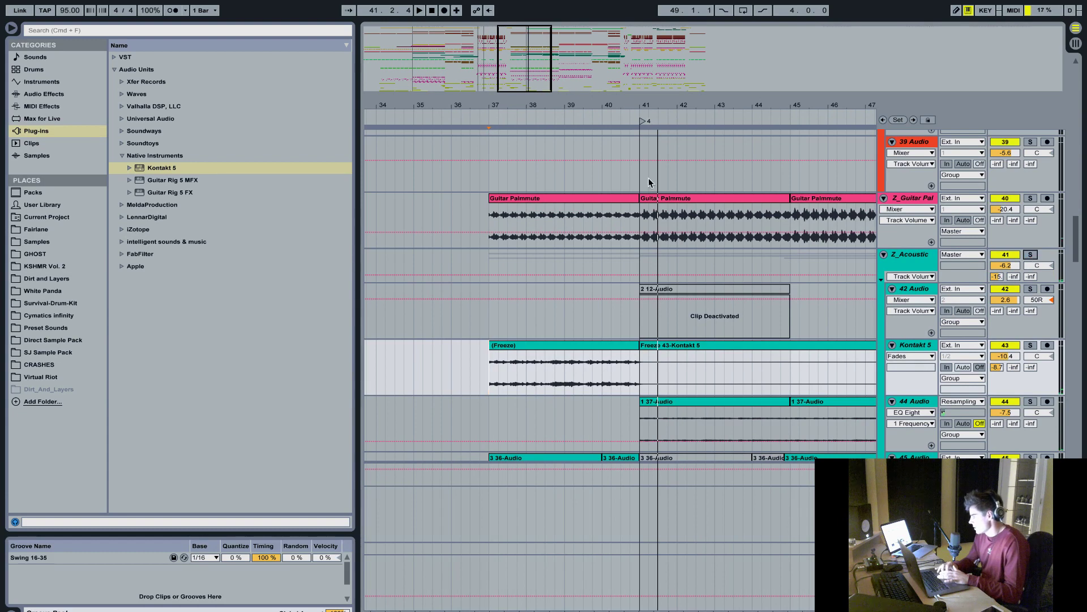
- Play the full arrangement from just before bar 41 and hide the browser to widen the track view
left_click_drag(481, 108, 484, 103)
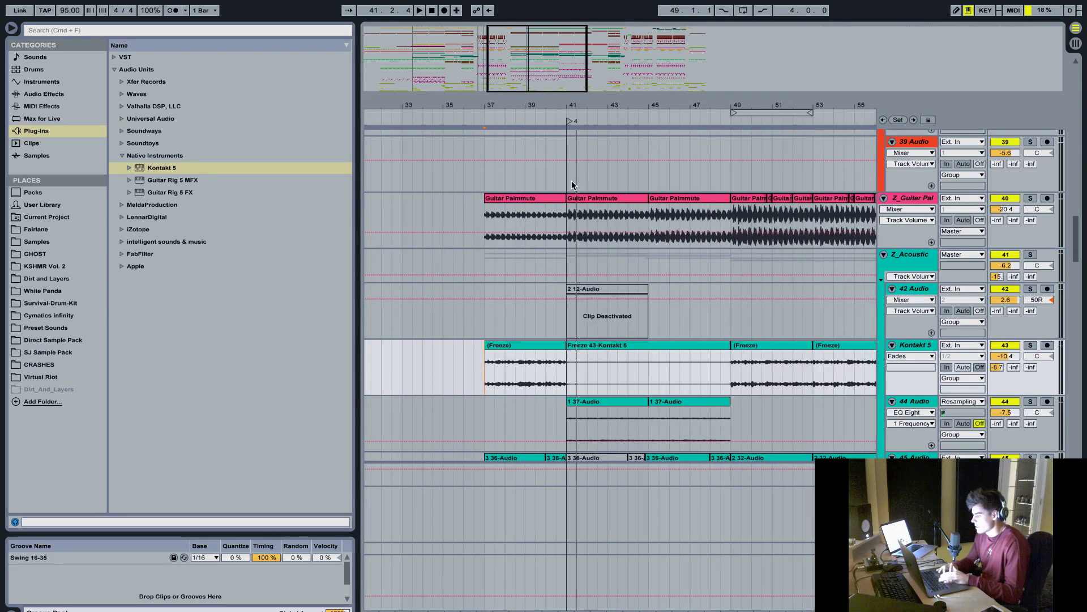
left_click(555, 180)
key("space")
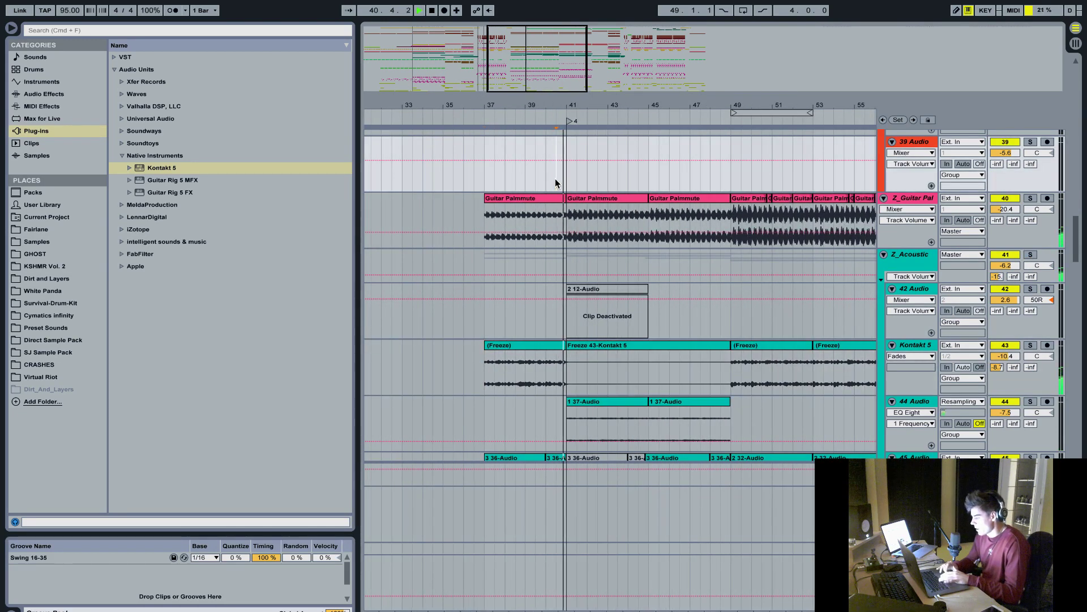
scroll(636, 246, "up", 4)
scroll(636, 246, "right", 1)
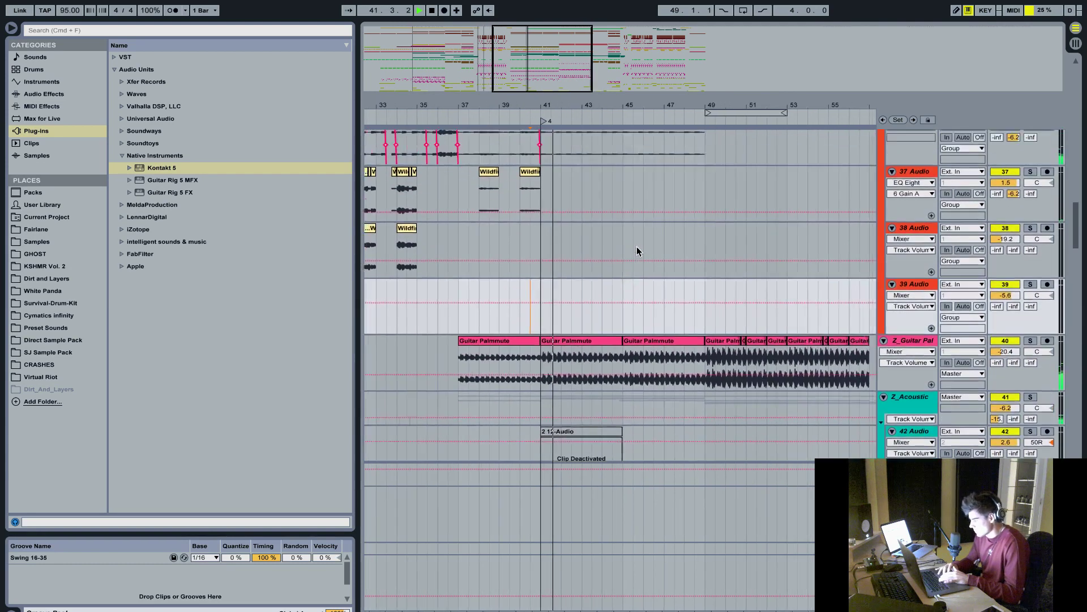
scroll(637, 251, "up", 3)
left_click(10, 28)
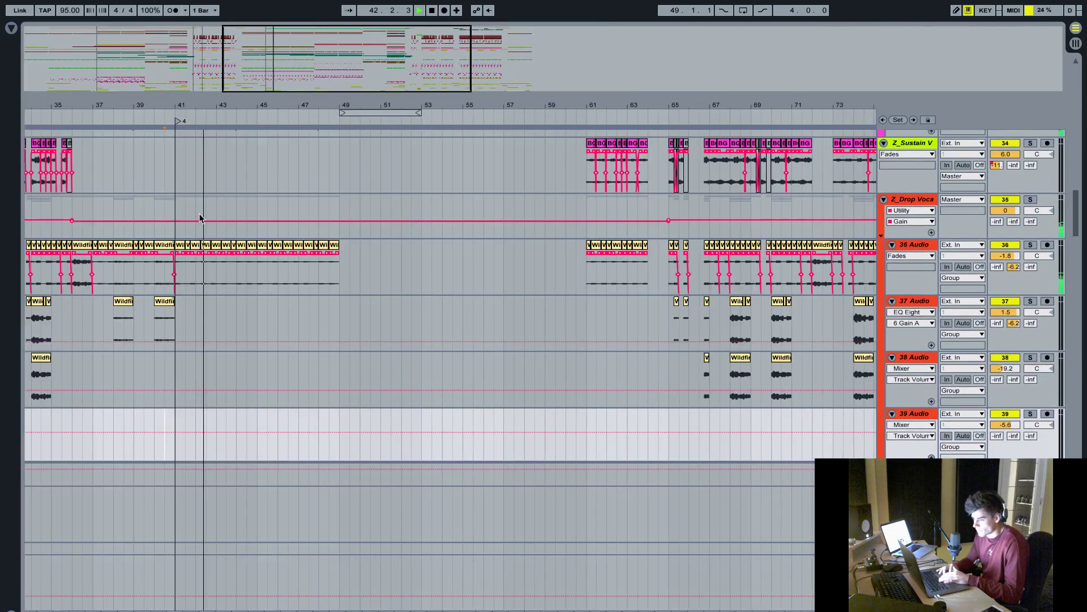
scroll(287, 319, "left", 8)
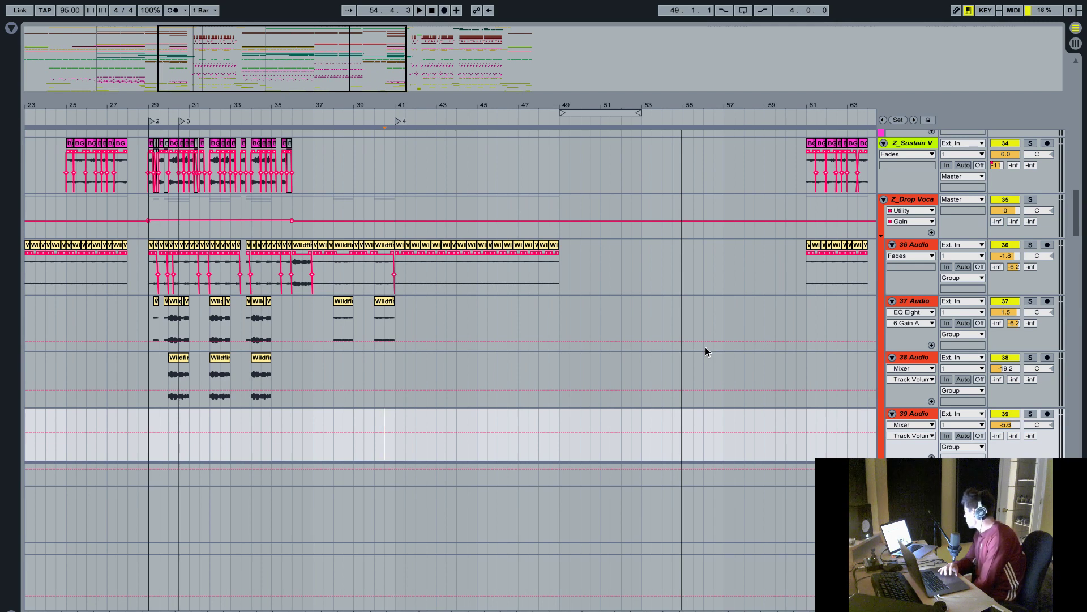
- Solo the 46 Audio track in the acoustic group and play it from bar 49
scroll(591, 326, "down", 8)
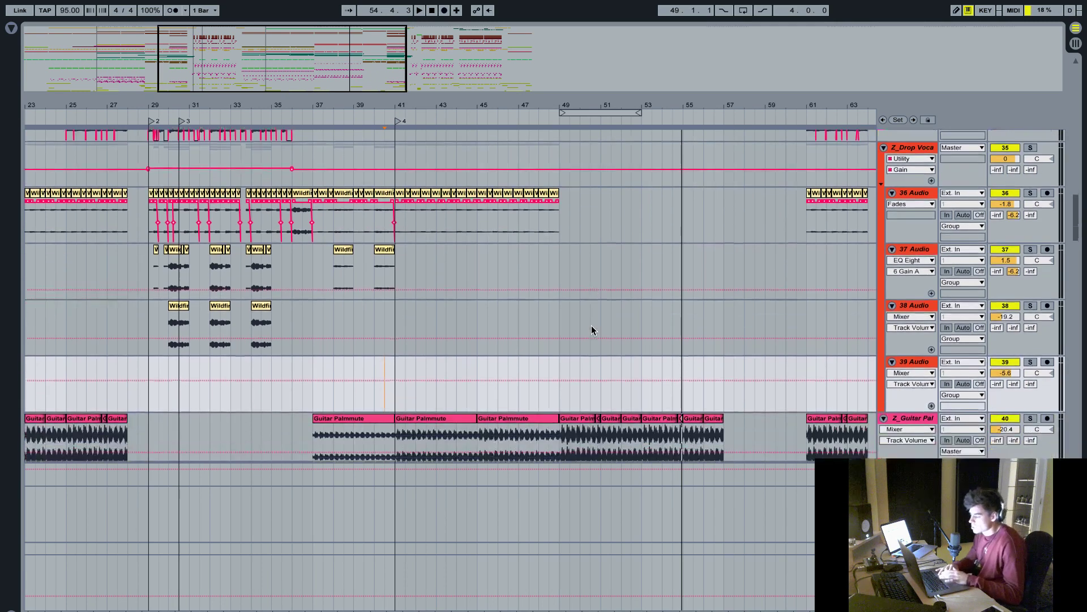
scroll(591, 331, "down", 2)
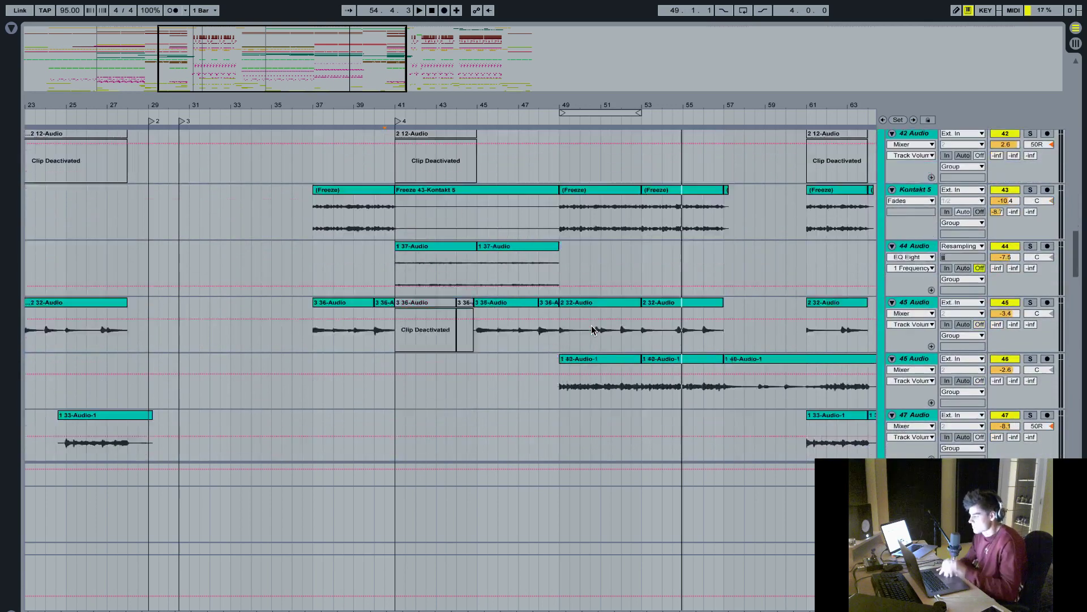
scroll(591, 331, "up", 3)
scroll(591, 330, "right", 1)
left_click(550, 346)
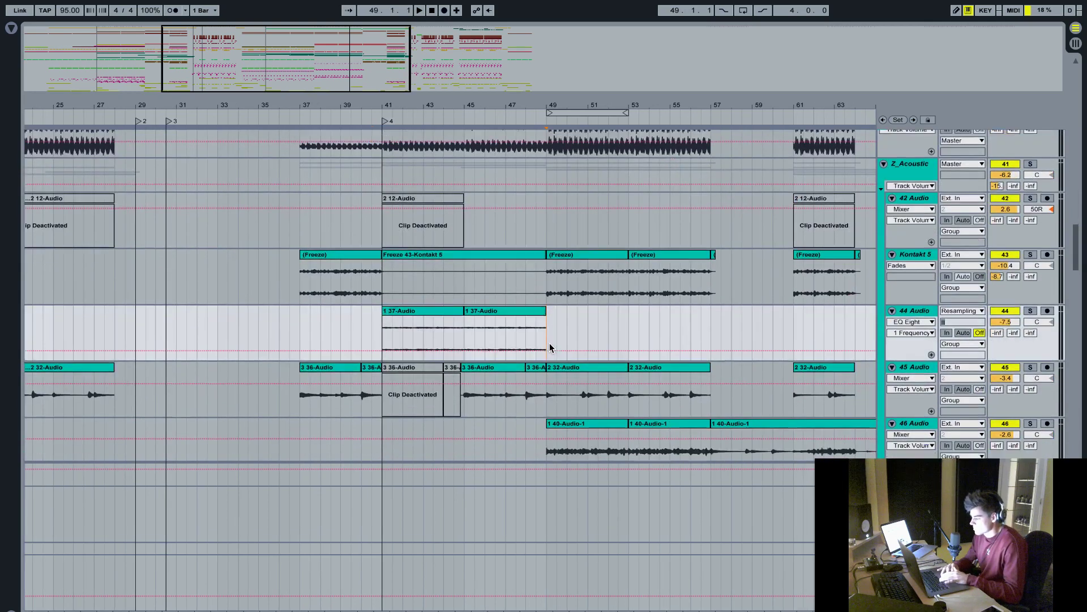
scroll(551, 347, "down", 4)
left_click(1031, 337)
key("space")
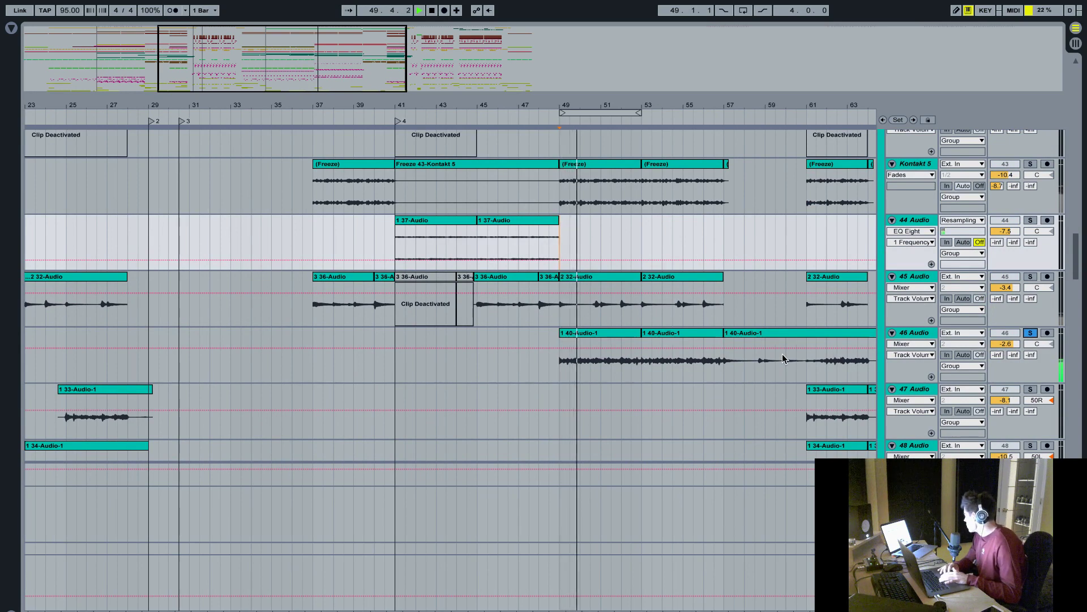
- Solo the Z_Electric G group and play its guitar part from bar 57
scroll(627, 365, "down", 6)
scroll(626, 364, "down", 7)
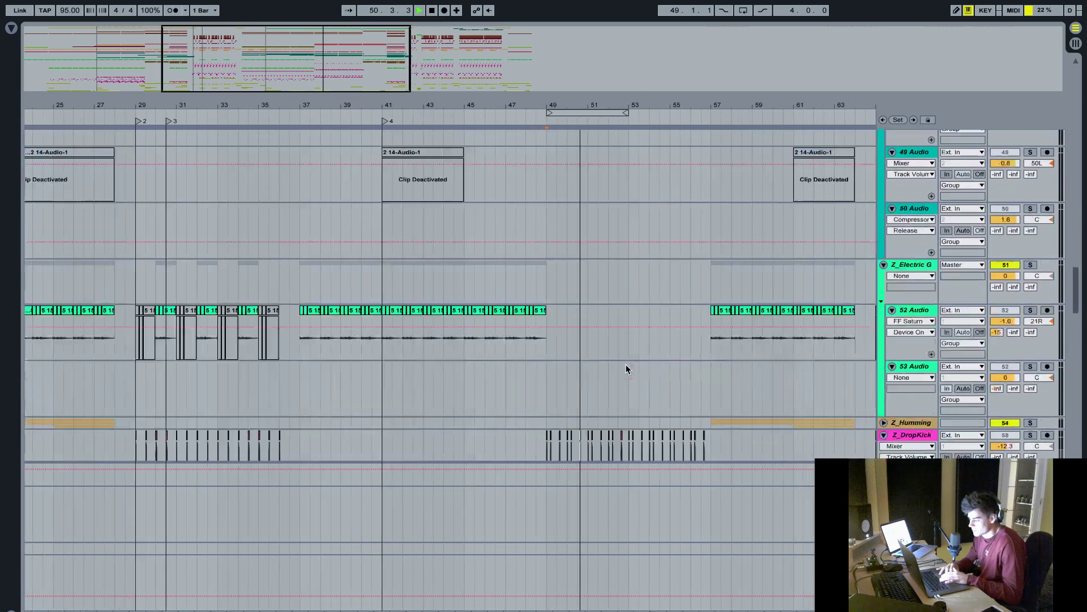
scroll(627, 284, "up", 2)
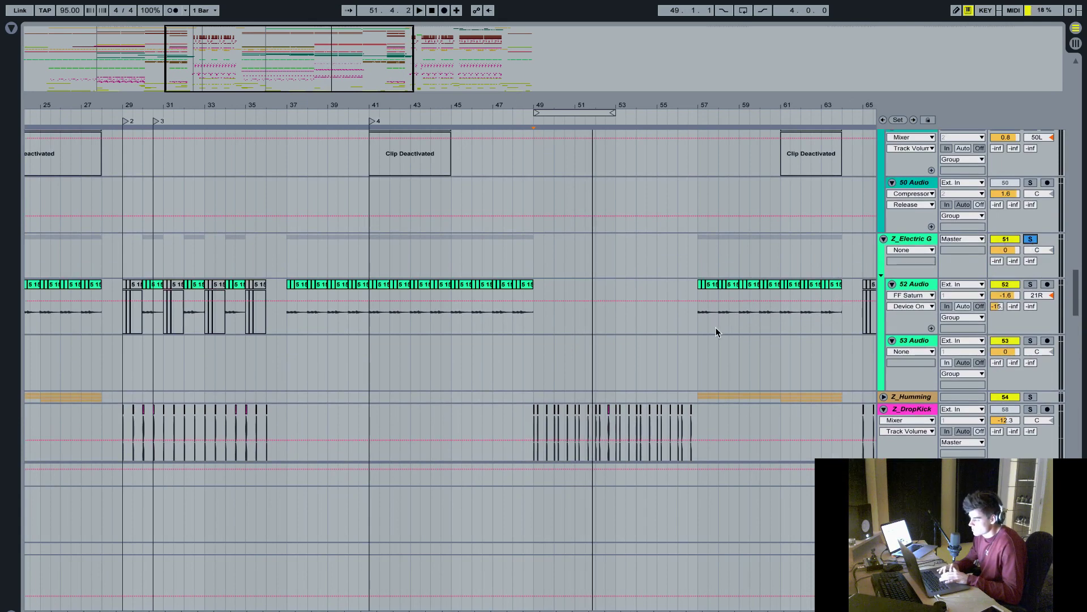
left_click(699, 320)
key("space")
scroll(593, 295, "down", 1)
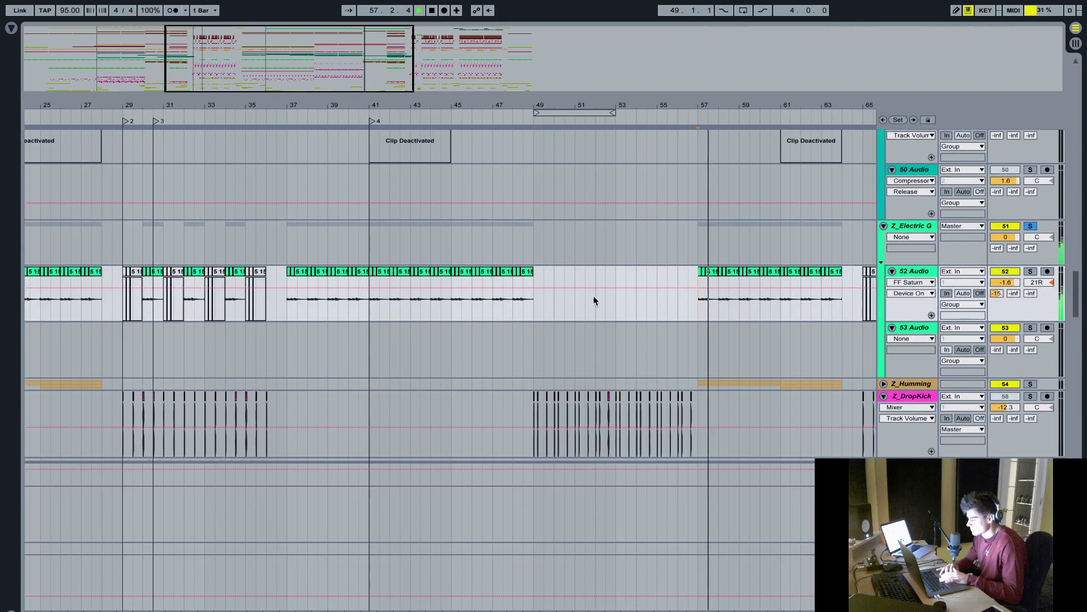
- Move the playback start to bar 49 in the vocal and guitar tracks and stop playback
scroll(594, 300, "up", 15)
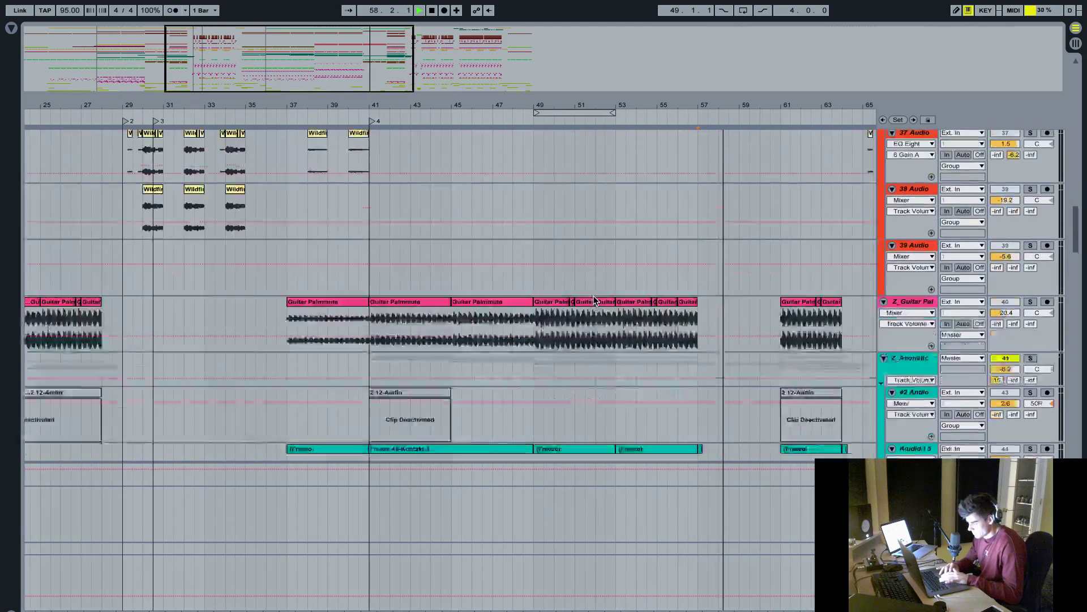
scroll(595, 300, "up", 3)
left_click(532, 299)
key("space")
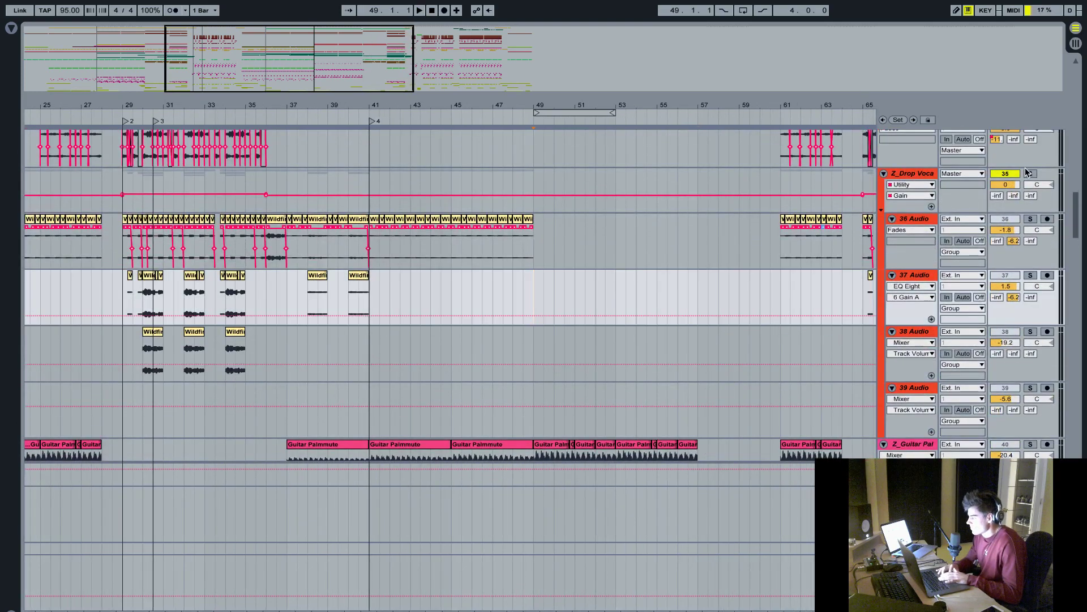
- Examine the bass, chord, acoustic, guitar and drum tracks for the parts used around bars 49 to 57
scroll(502, 249, "up", 8)
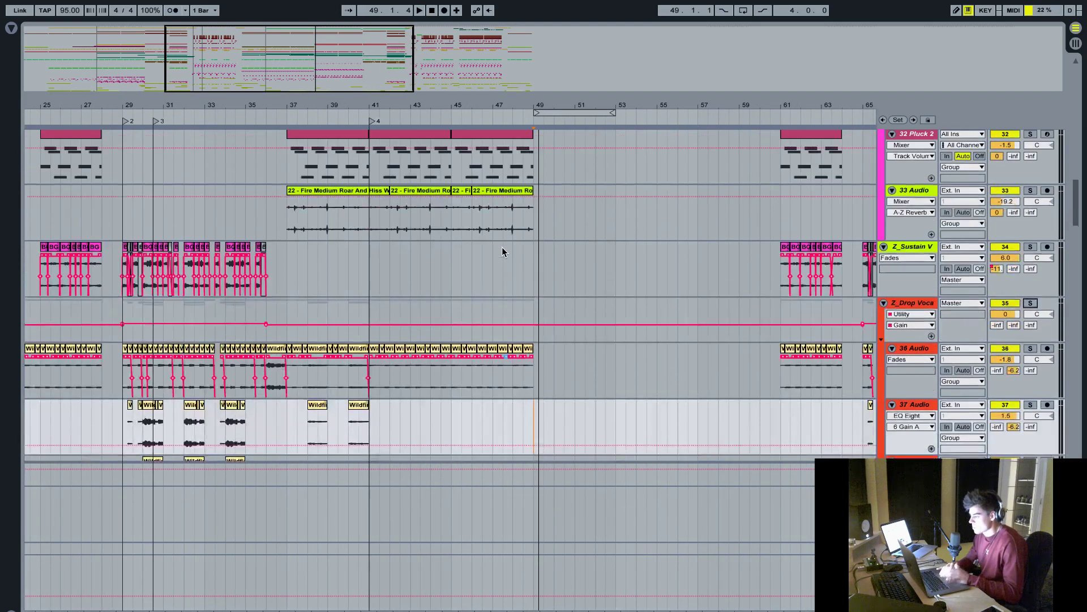
scroll(502, 252, "up", 2)
scroll(502, 251, "right", 3)
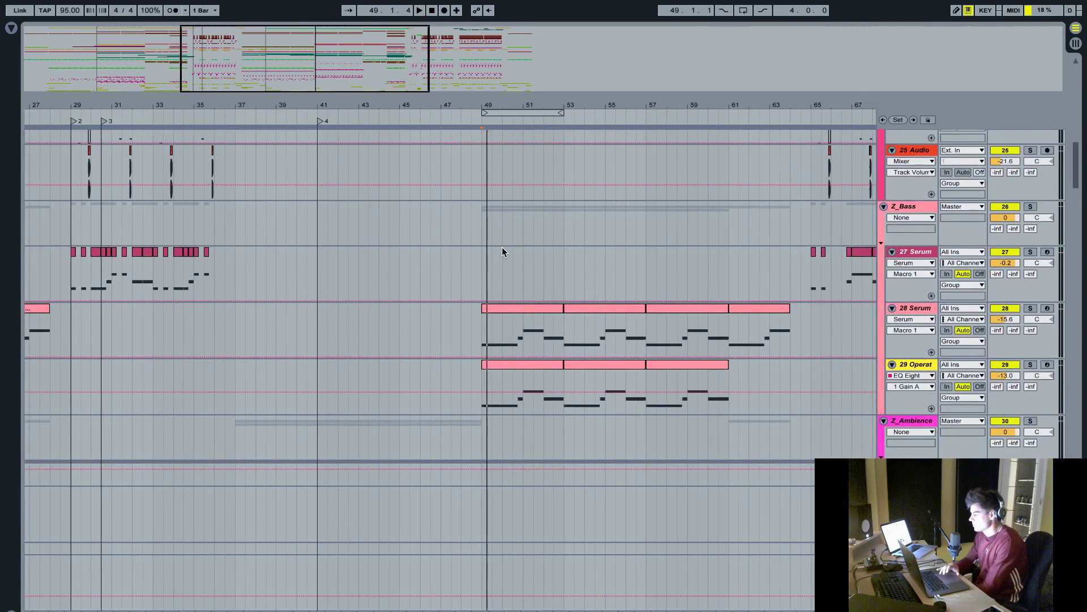
scroll(519, 265, "up", 10)
scroll(520, 265, "right", 2)
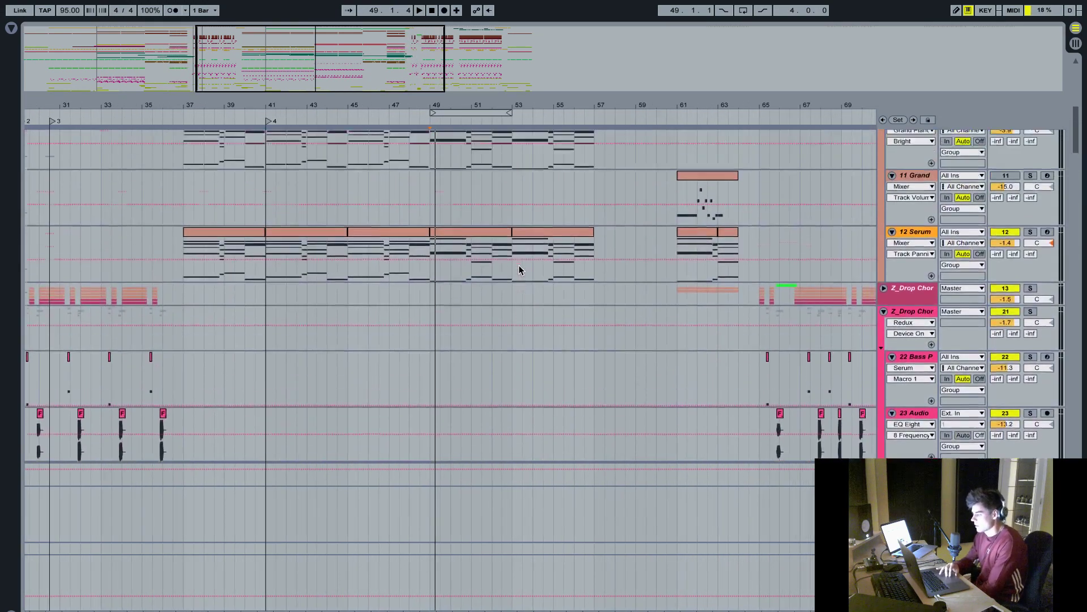
scroll(475, 273, "down", 15)
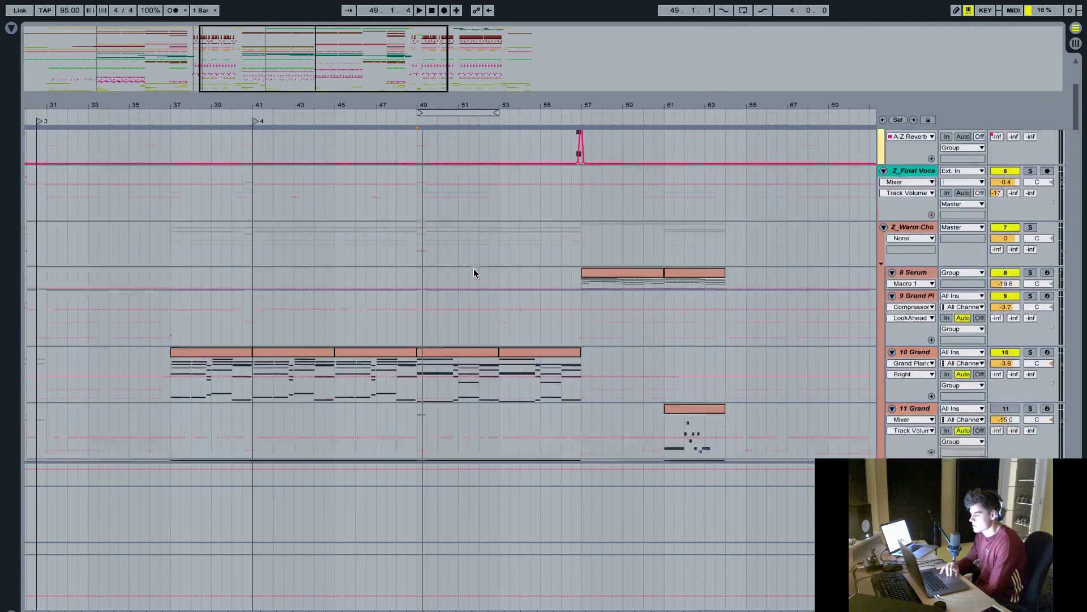
scroll(474, 273, "left", 1)
scroll(473, 273, "down", 15)
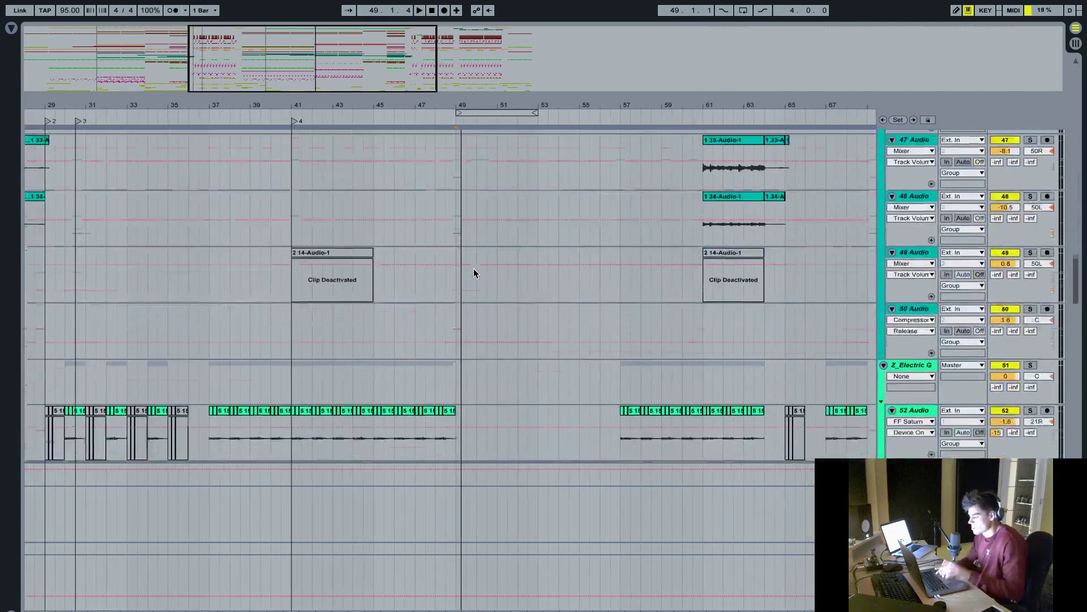
scroll(474, 272, "left", 2)
scroll(474, 269, "down", 4)
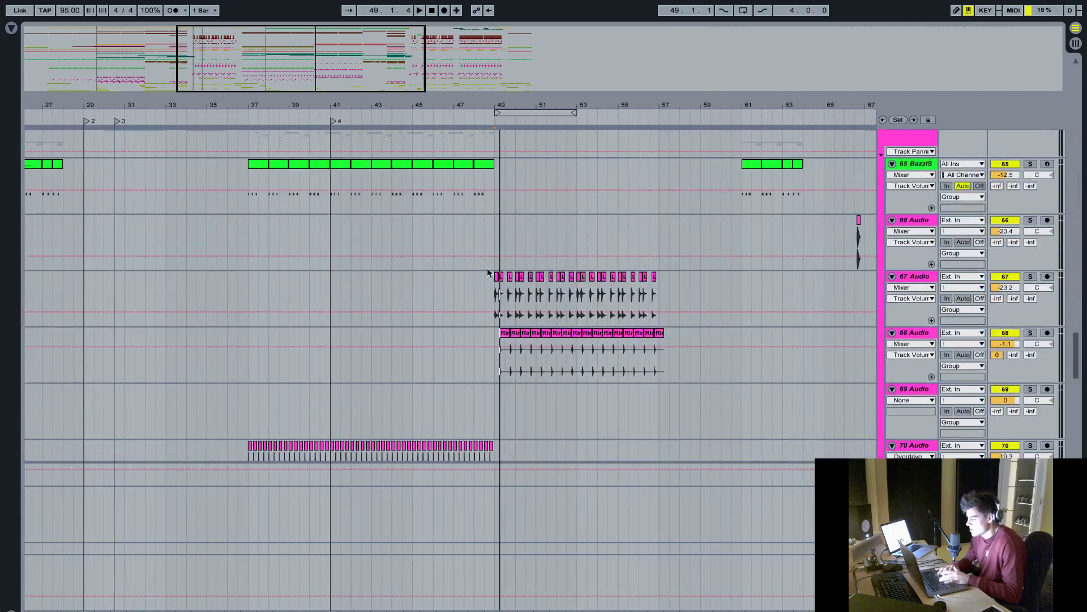
- Solo the Z_Drums group and play it from bar 48 into bar 49
scroll(952, 179, "up", 1)
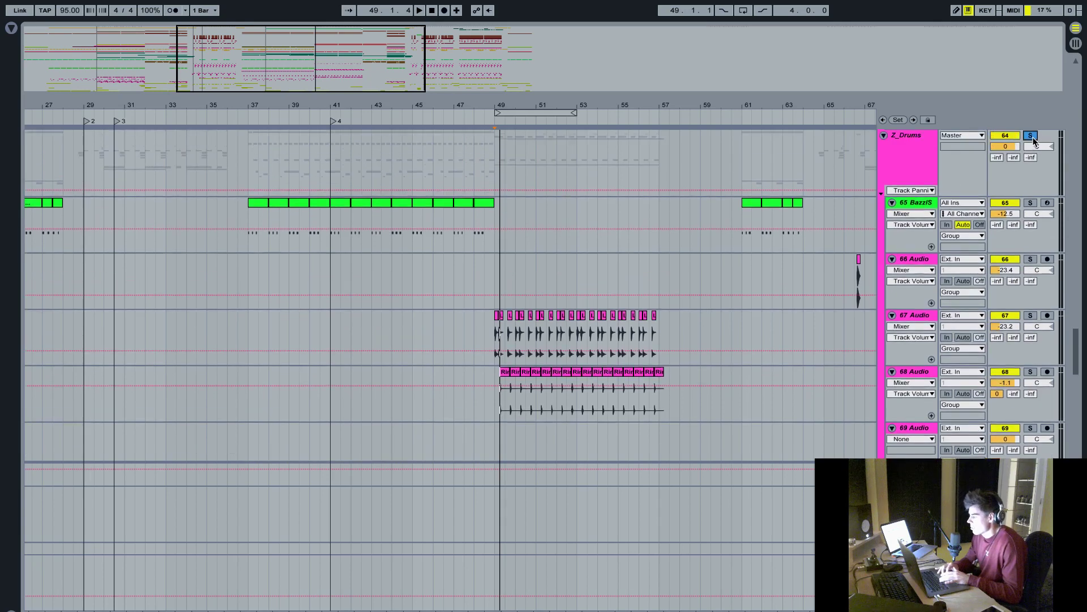
scroll(464, 197, "up", 5)
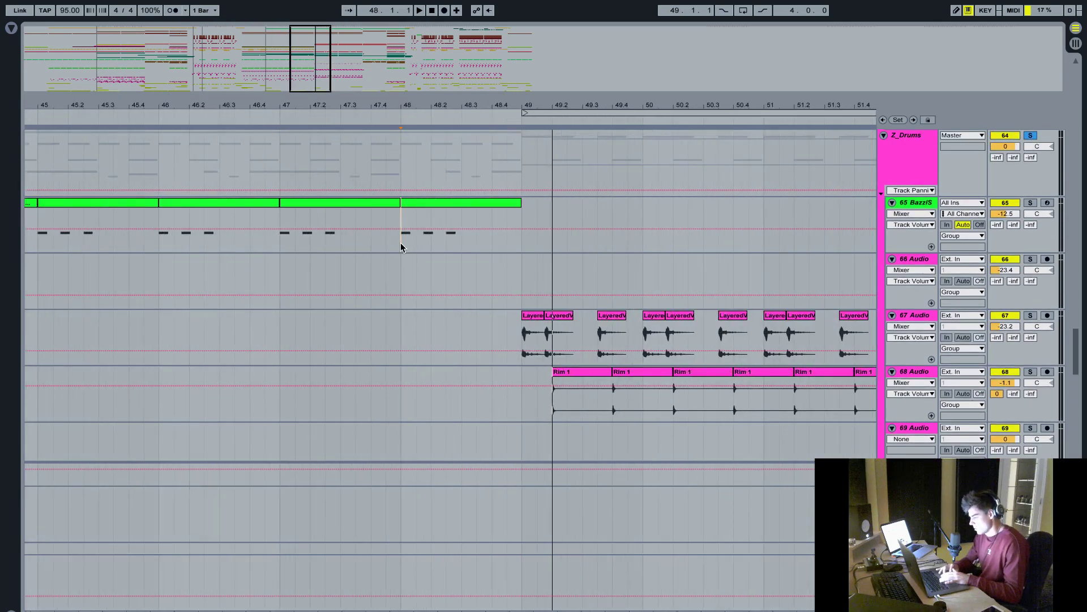
left_click(400, 247)
key("space")
left_click(1029, 202)
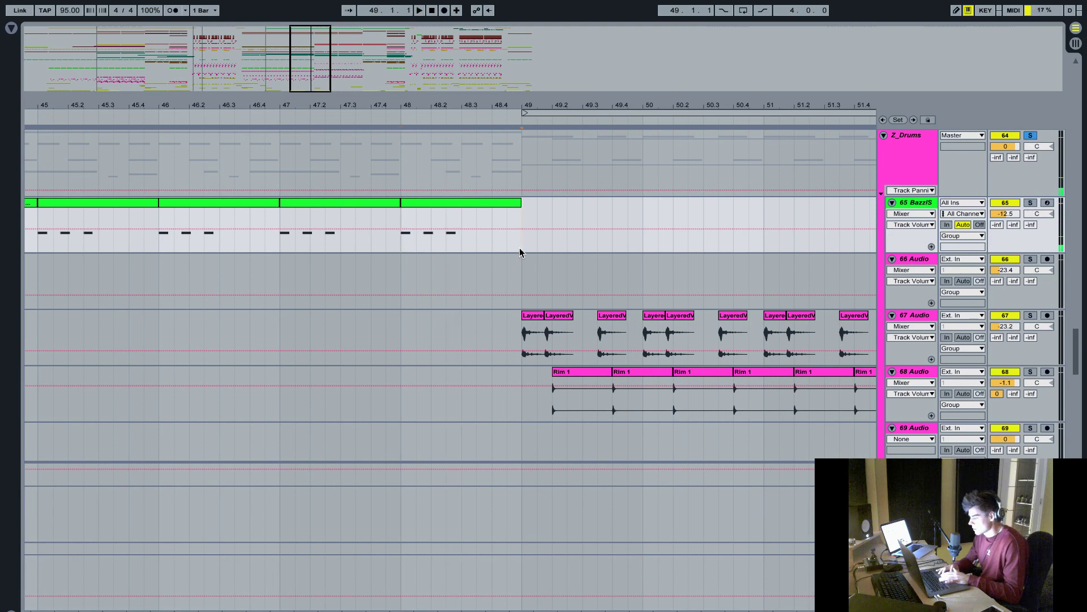
- Solo the Z_DropKick track and listen to its kick pattern from bar 49
scroll(586, 258, "up", 10)
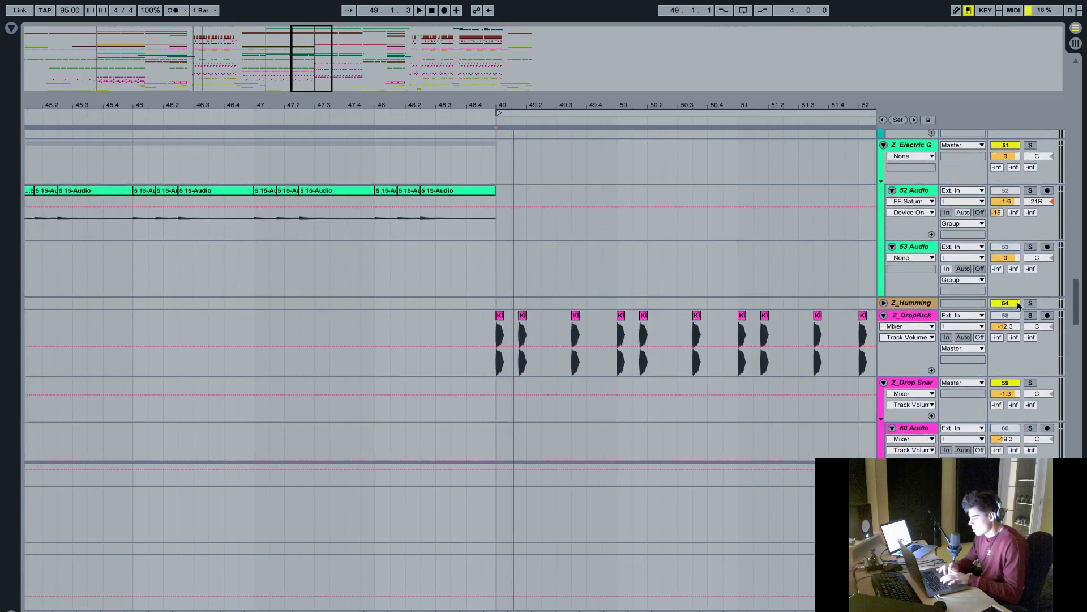
left_click(1030, 315)
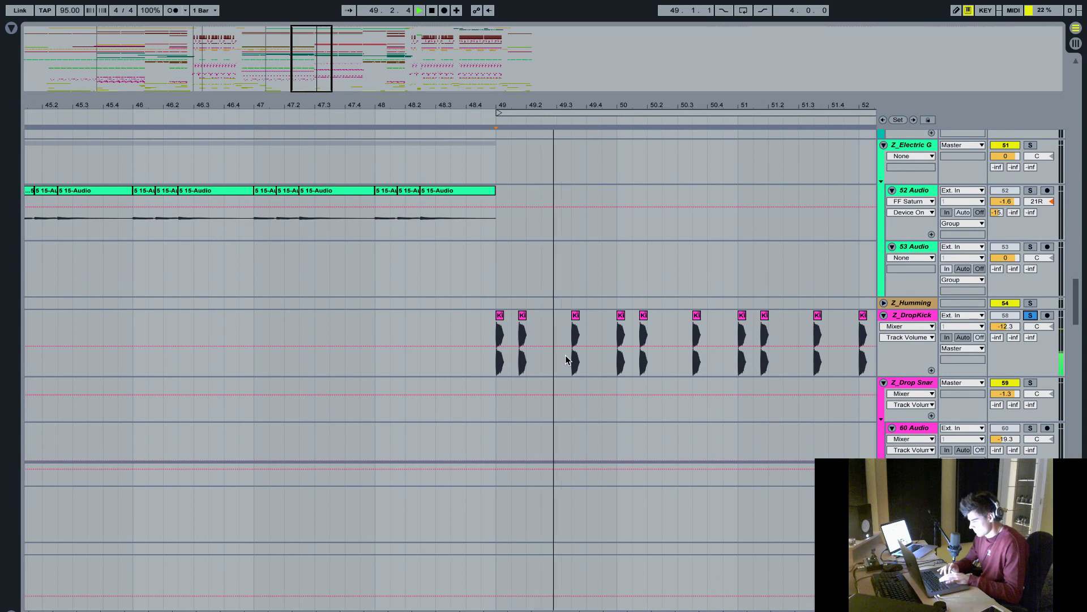
scroll(566, 360, "down", 10)
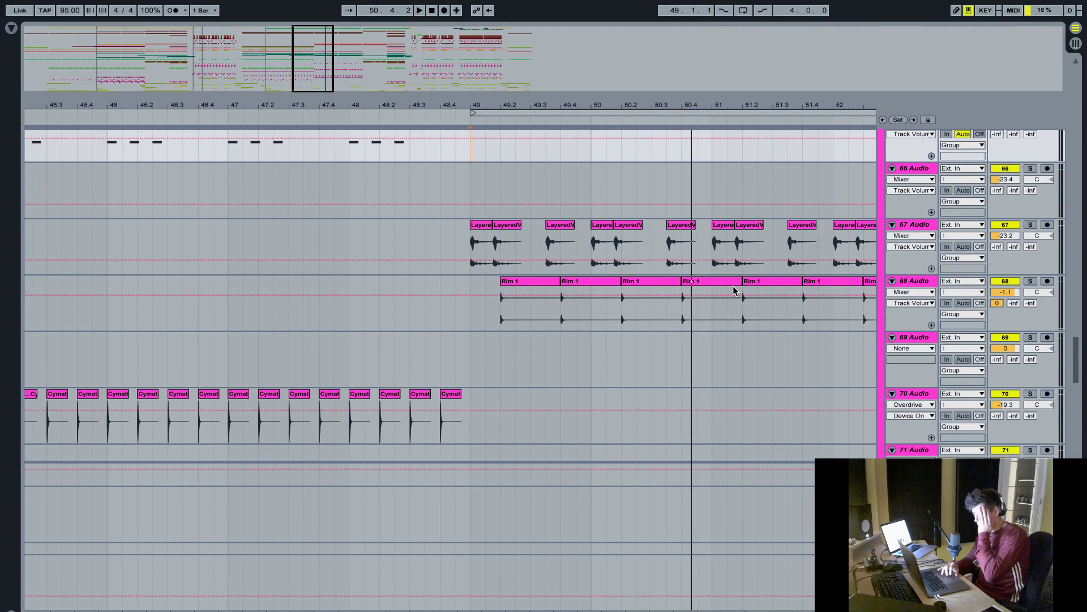
- Solo the 68 Audio track in the drum group and play its Rim 1 clips from 49.2
scroll(733, 285, "down", 14)
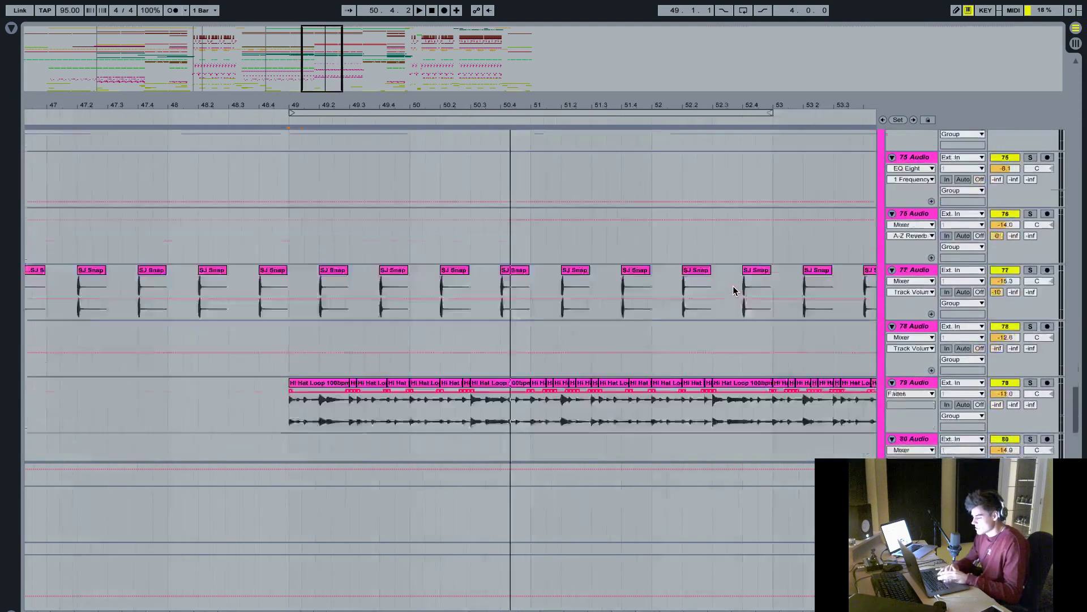
scroll(733, 285, "up", 12)
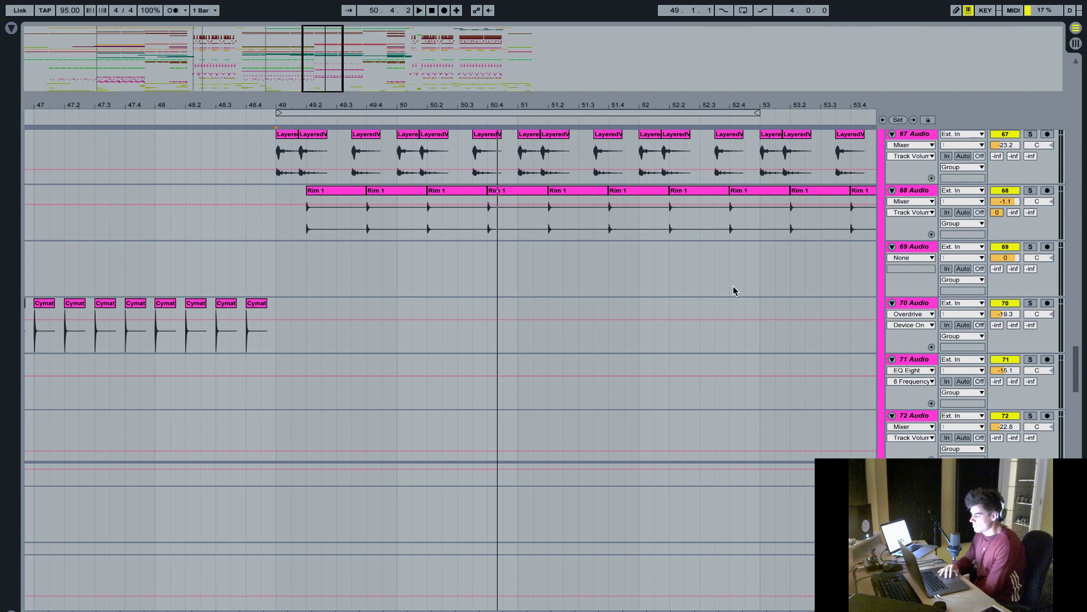
scroll(733, 285, "up", 1)
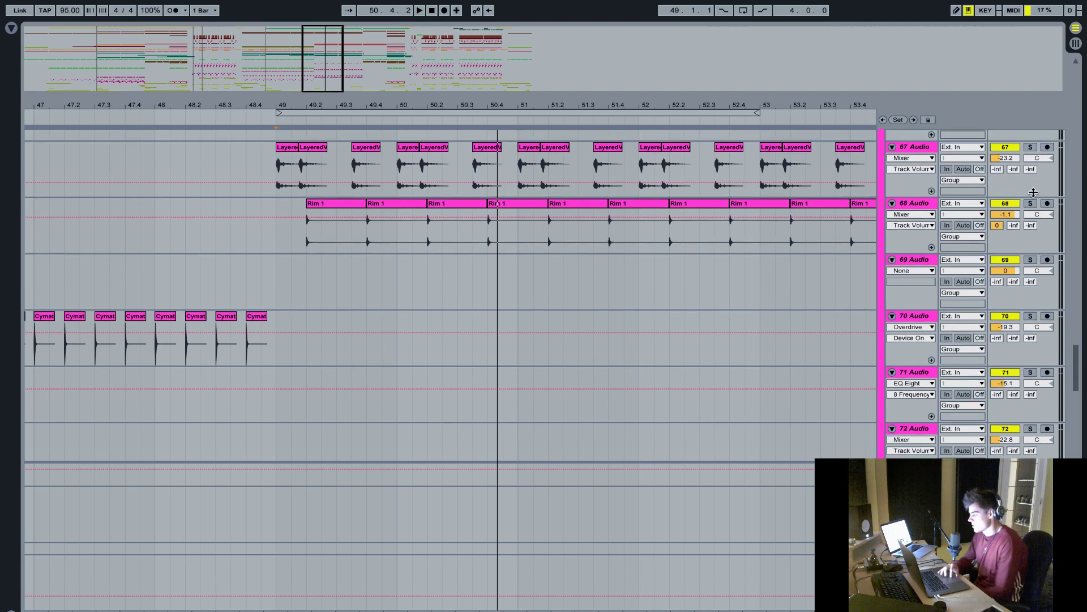
left_click(303, 233)
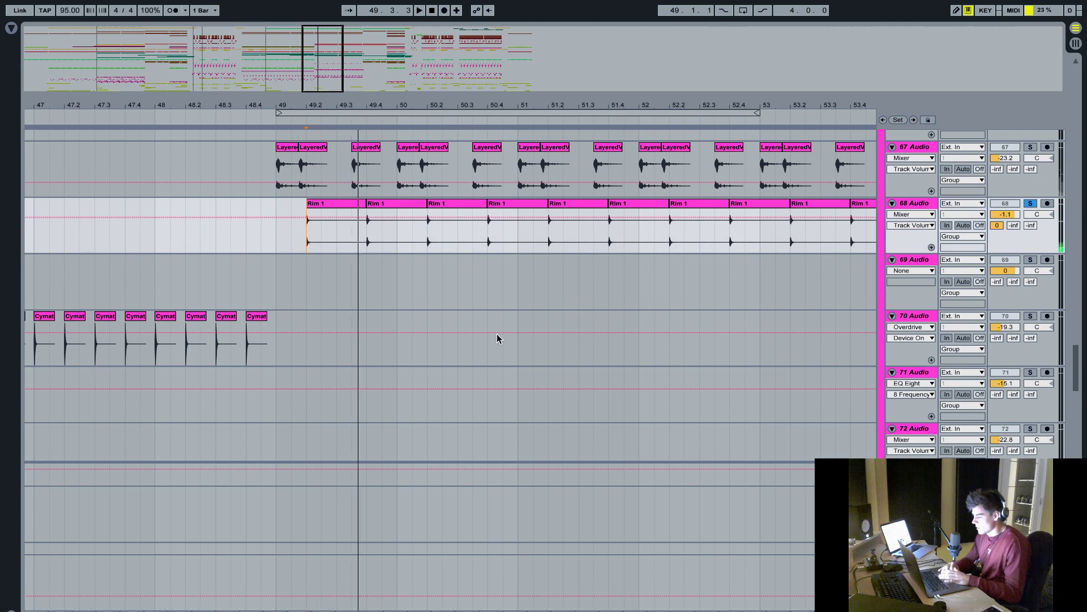
- Examine the remaining drum tracks and the Z_FX group for clips around bar 49
scroll(497, 339, "down", 15)
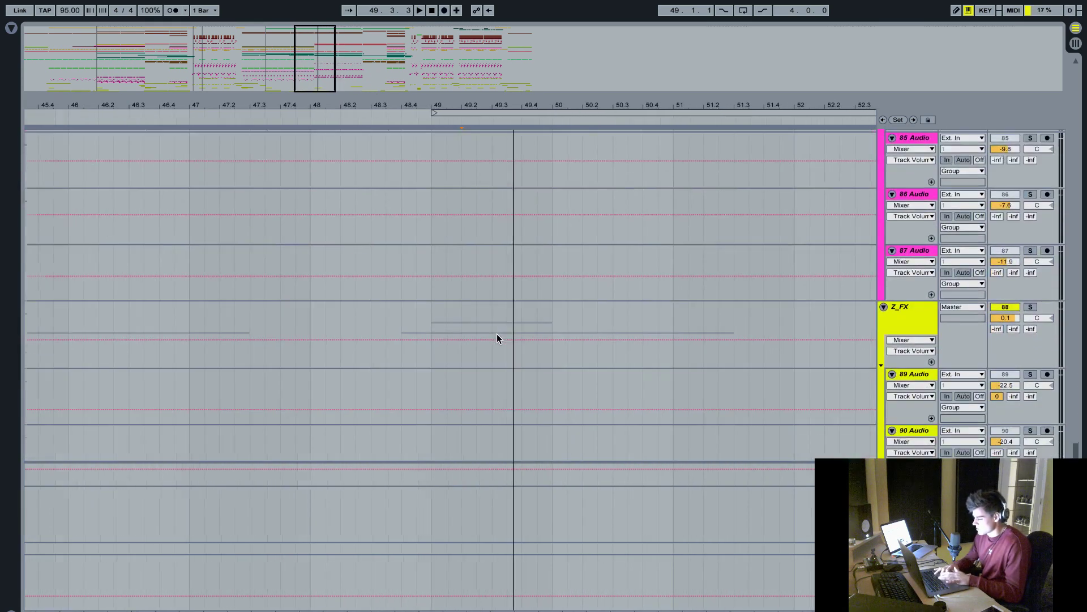
scroll(498, 337, "down", 8)
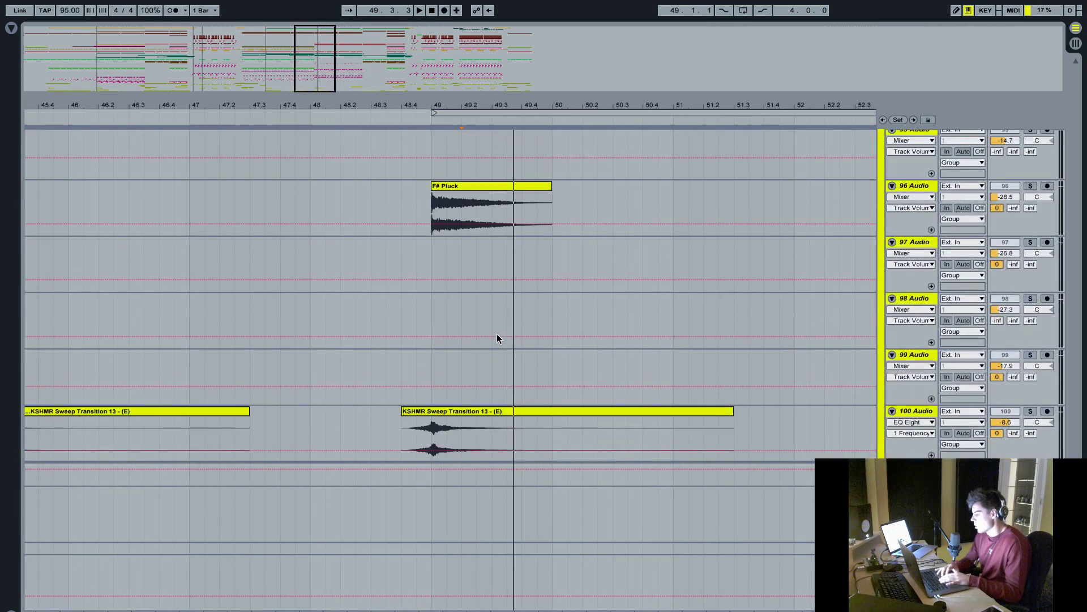
scroll(497, 339, "up", 12)
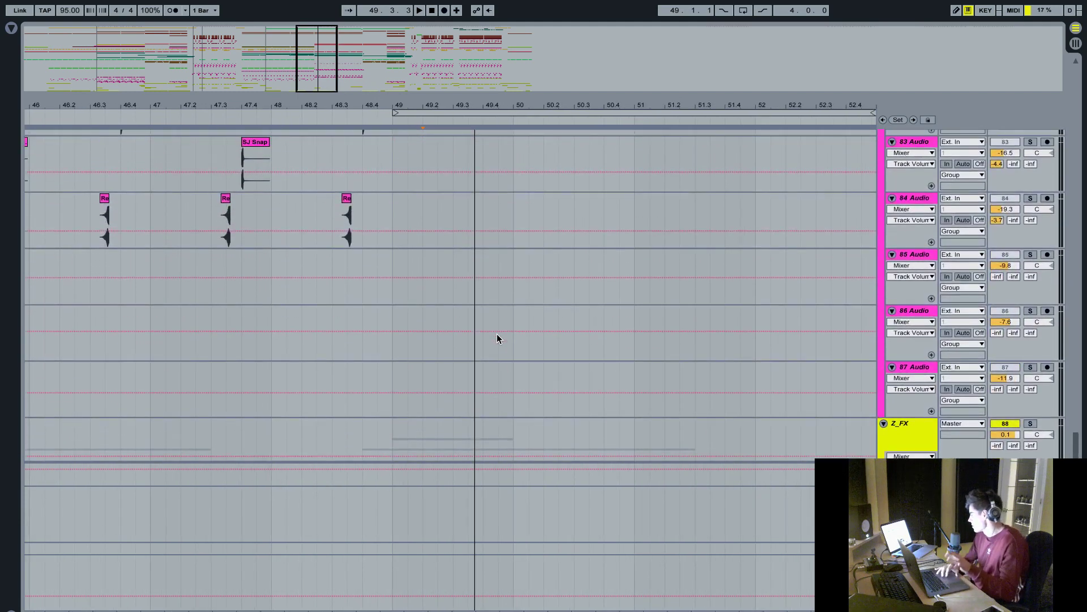
scroll(497, 339, "up", 3)
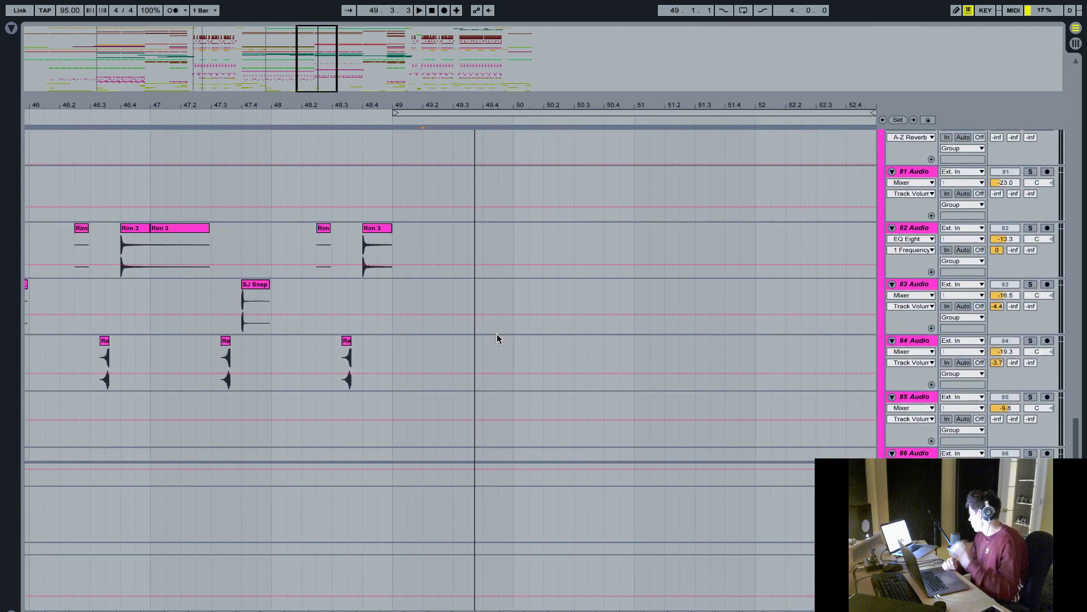
scroll(497, 339, "up", 8)
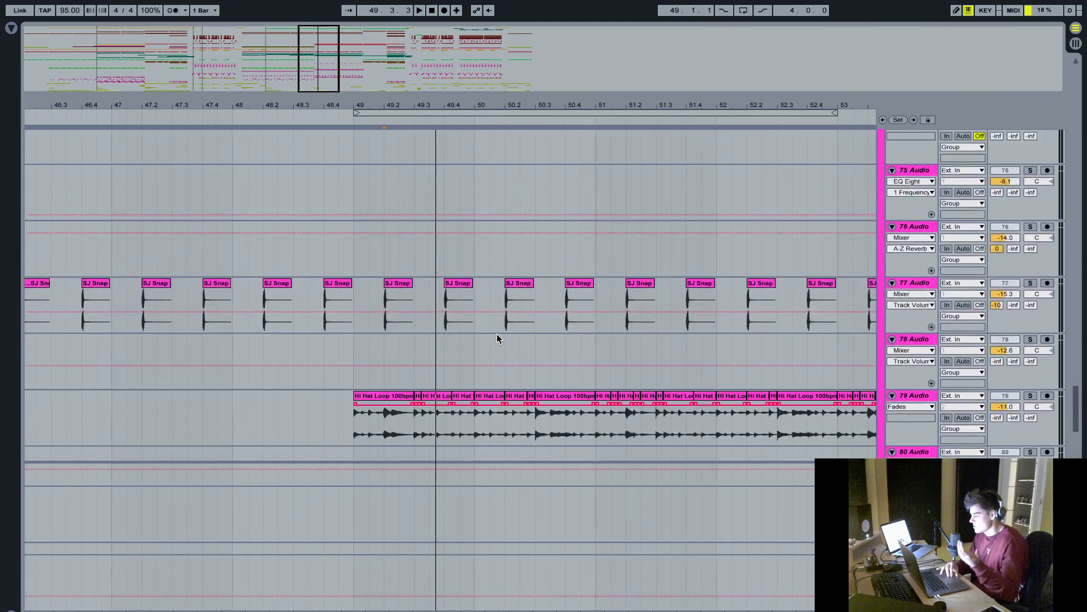
scroll(497, 339, "up", 8)
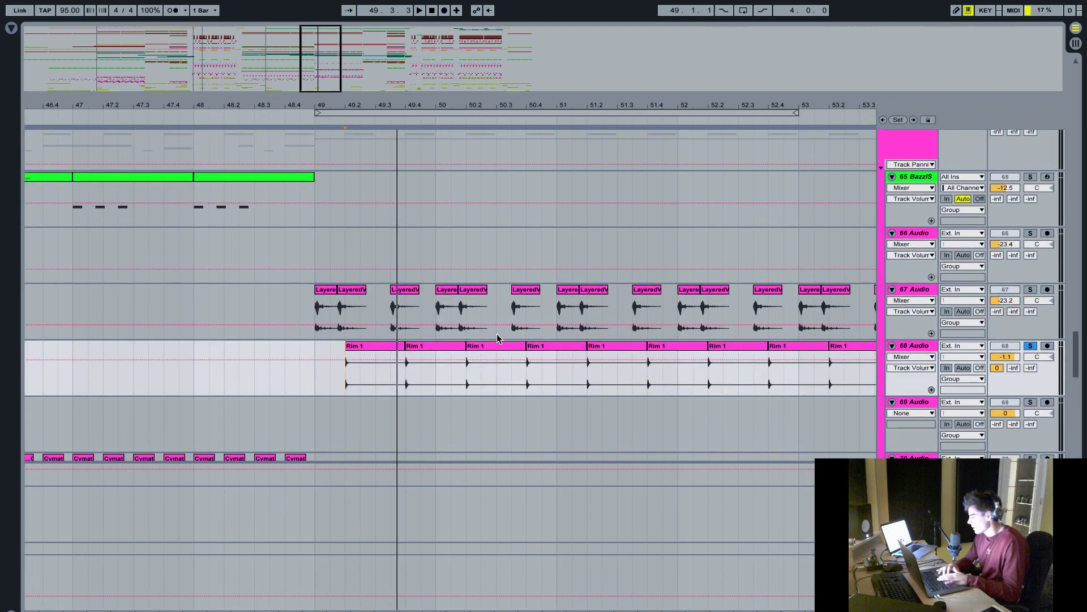
scroll(548, 270, "up", 10)
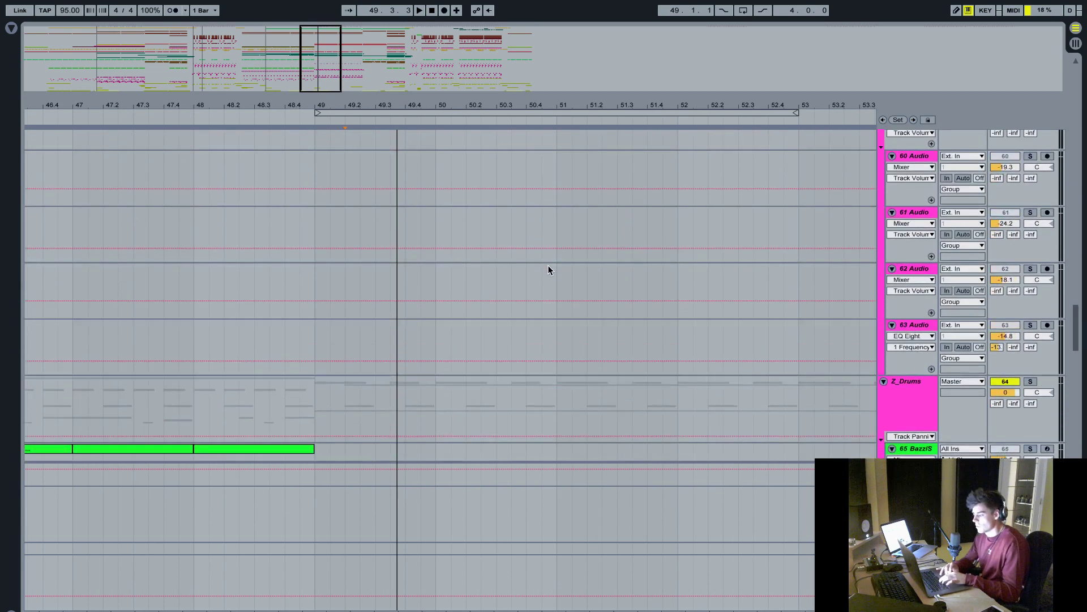
scroll(549, 269, "up", 4)
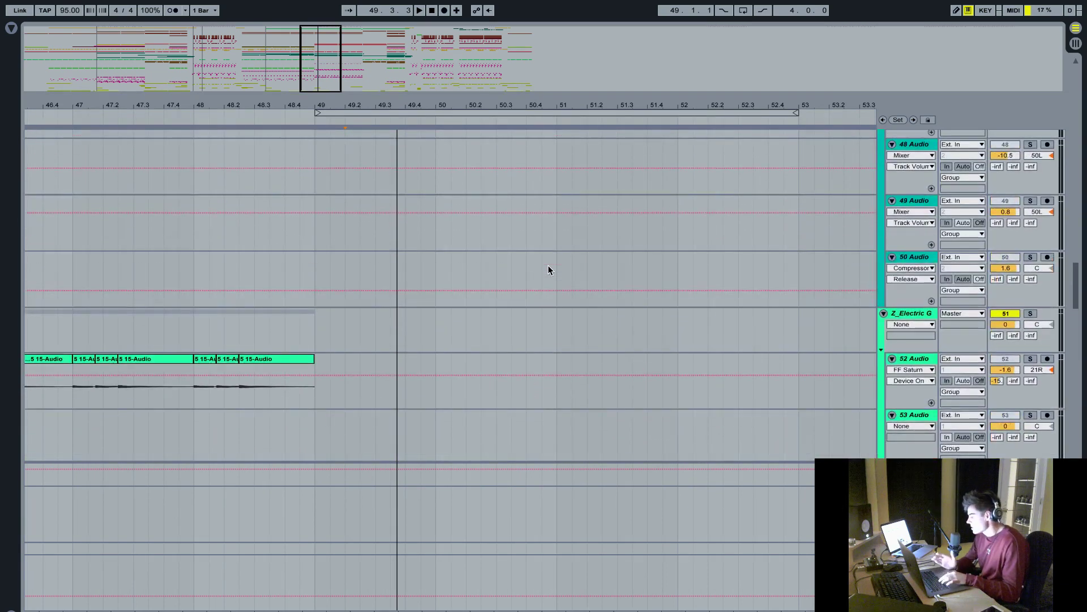
scroll(548, 270, "up", 5)
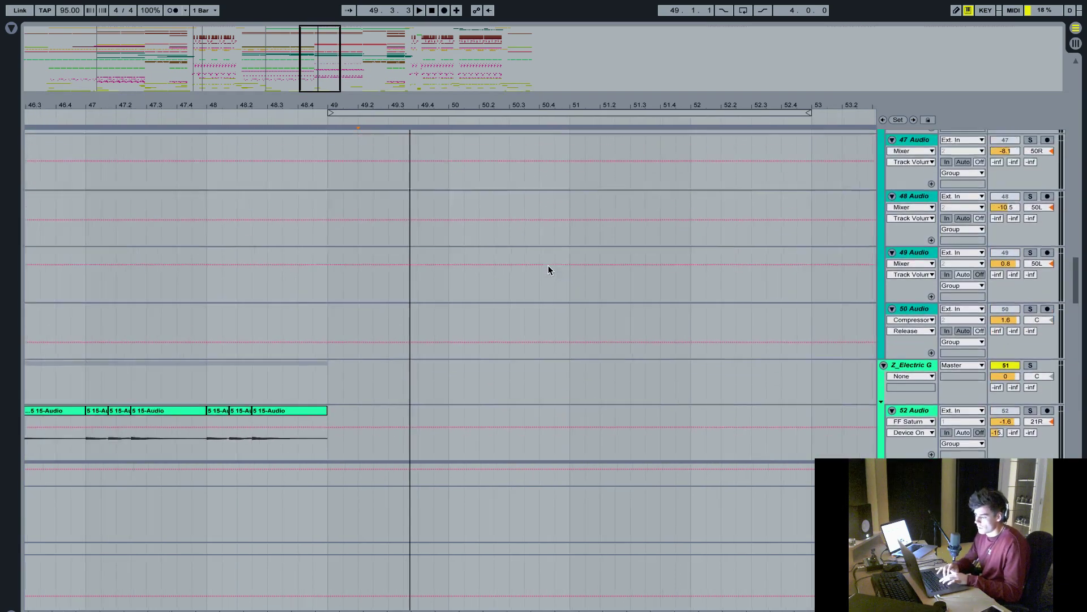
- Solo the Z_Guitar Pal track, play its palm-muted guitar past bar 49, and turn the solo off
scroll(660, 257, "up", 7)
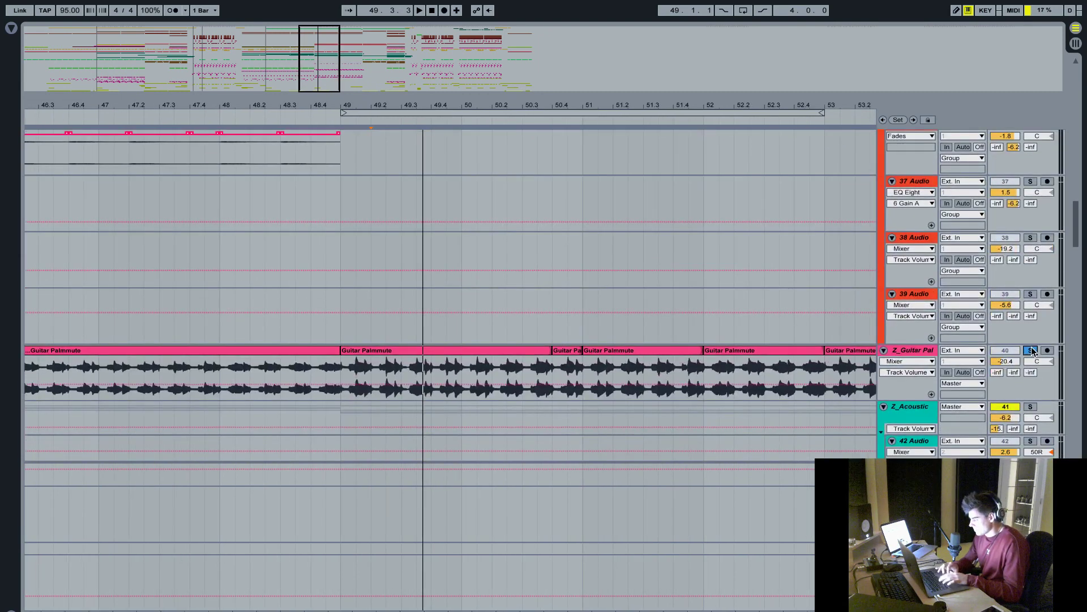
key("space")
scroll(564, 219, "up", 1)
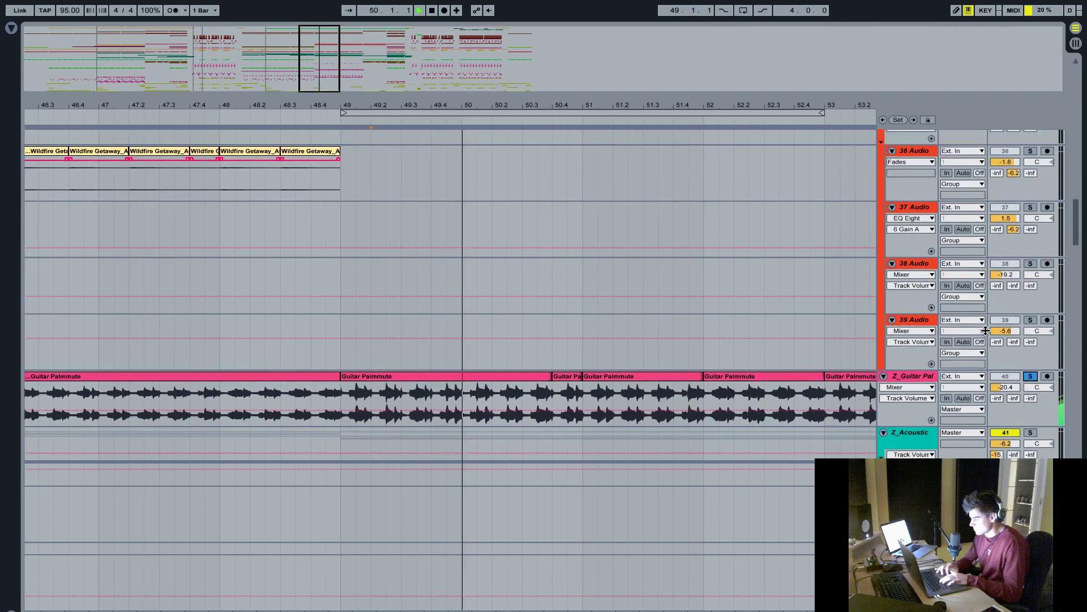
left_click(1030, 376)
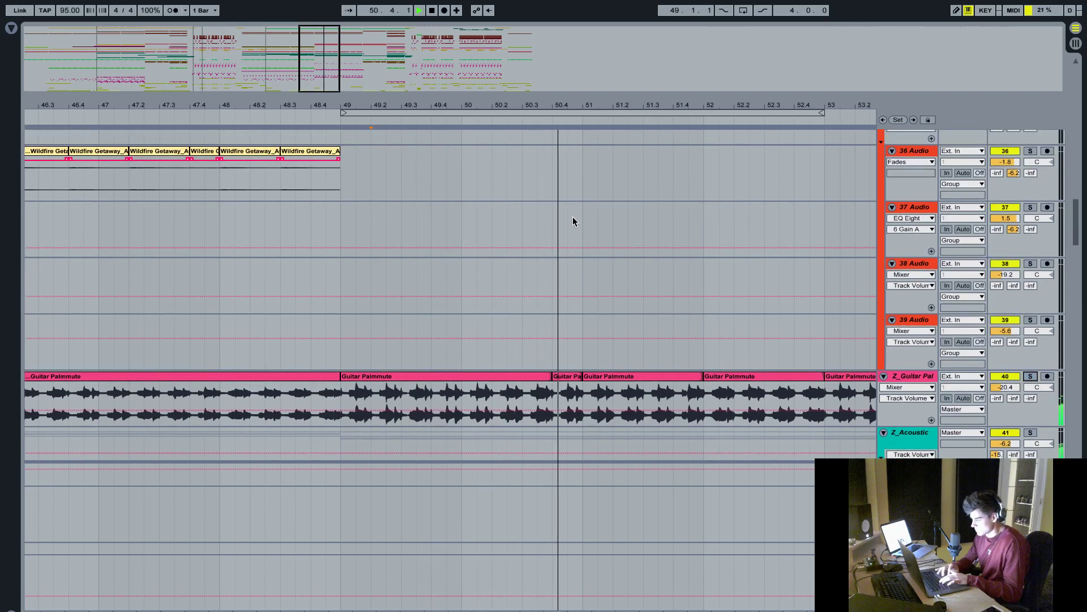
- Play the full arrangement on to bar 53, solo the 28 Serum track in the Z_Bass group, and stop playback
scroll(572, 222, "up", 10)
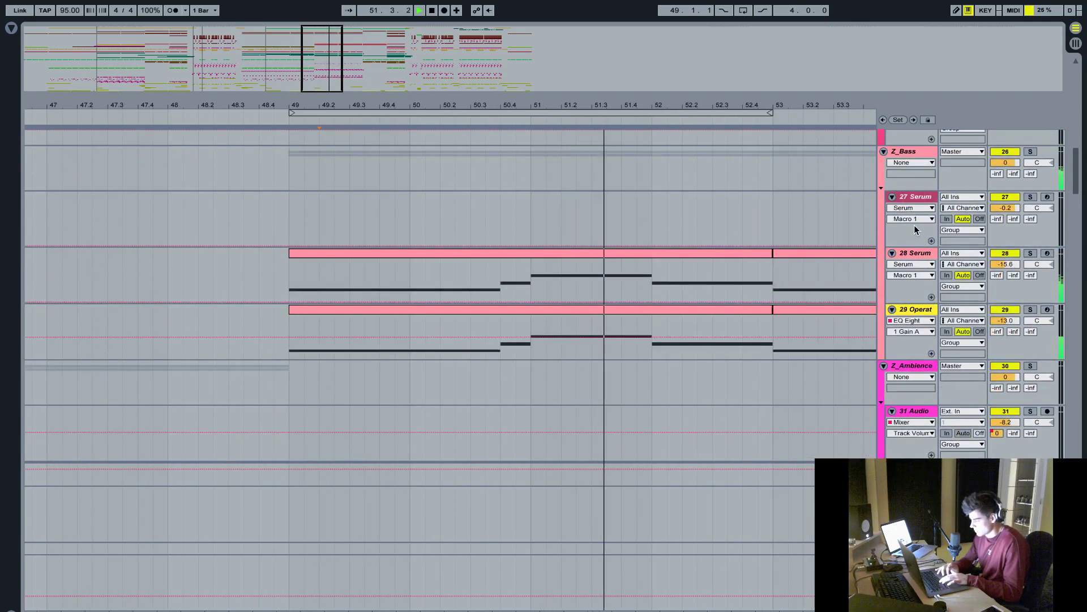
scroll(719, 229, "up", 5)
scroll(718, 229, "down", 5)
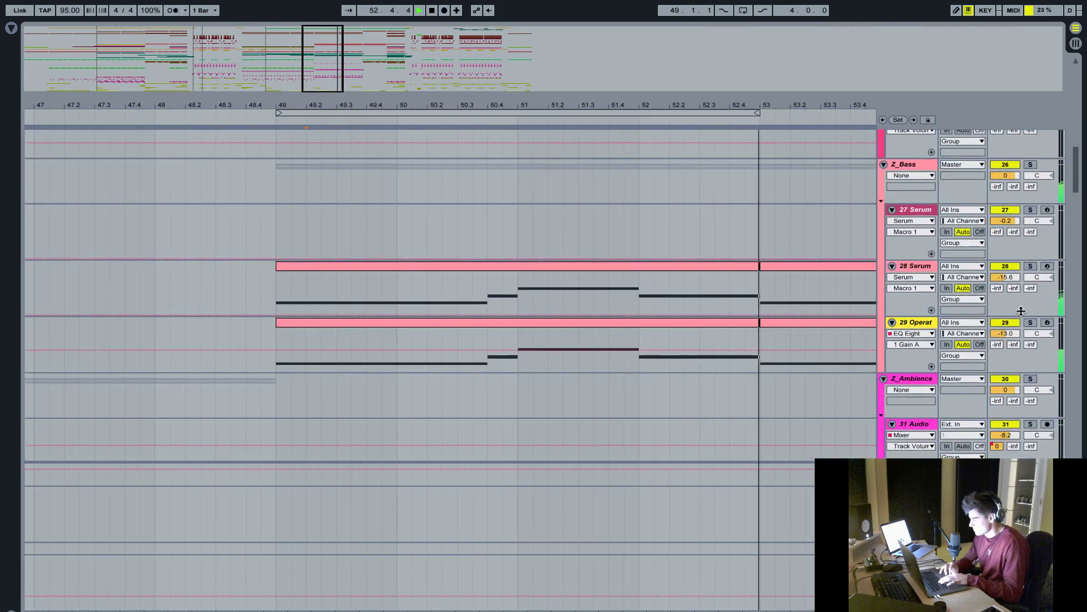
left_click(1031, 266)
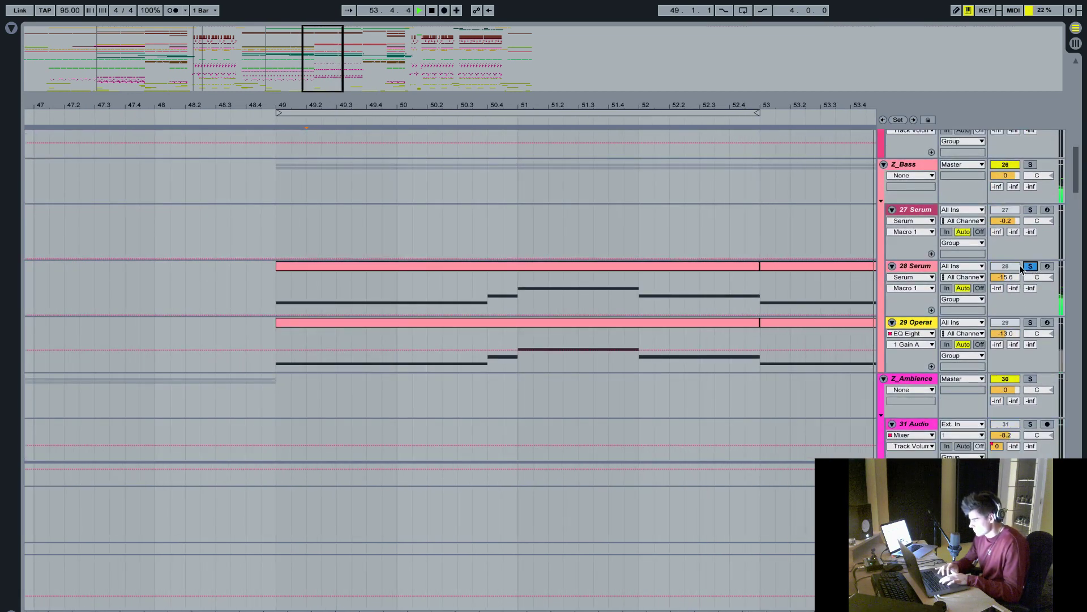
key("space")
- Open the device chain of the 28 Serum bass track
left_click_drag(641, 99, 540, 100)
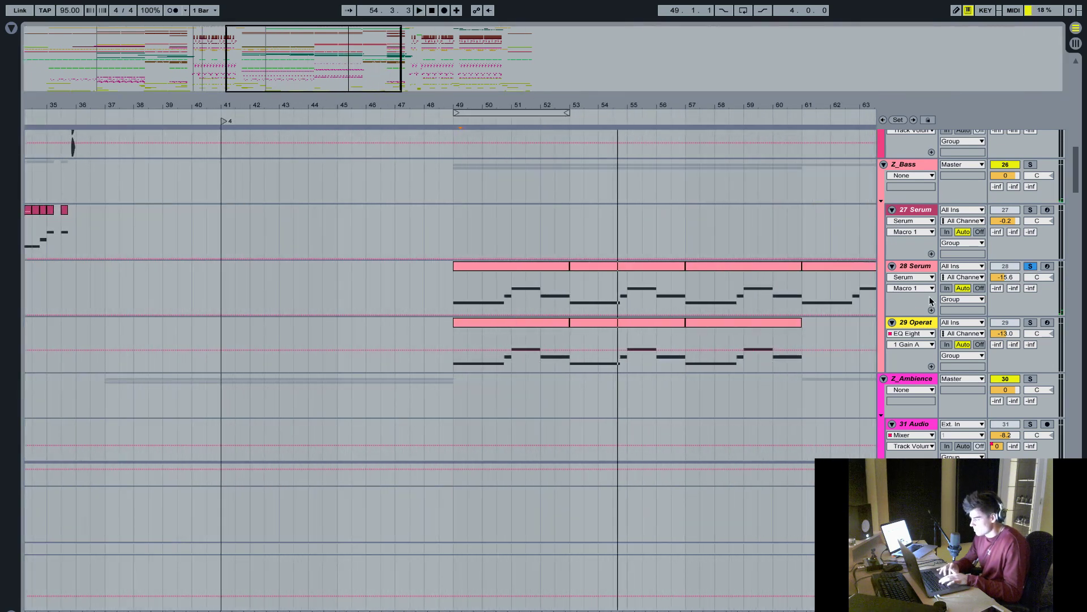
double_click(920, 266)
scroll(1026, 291, "down", 2)
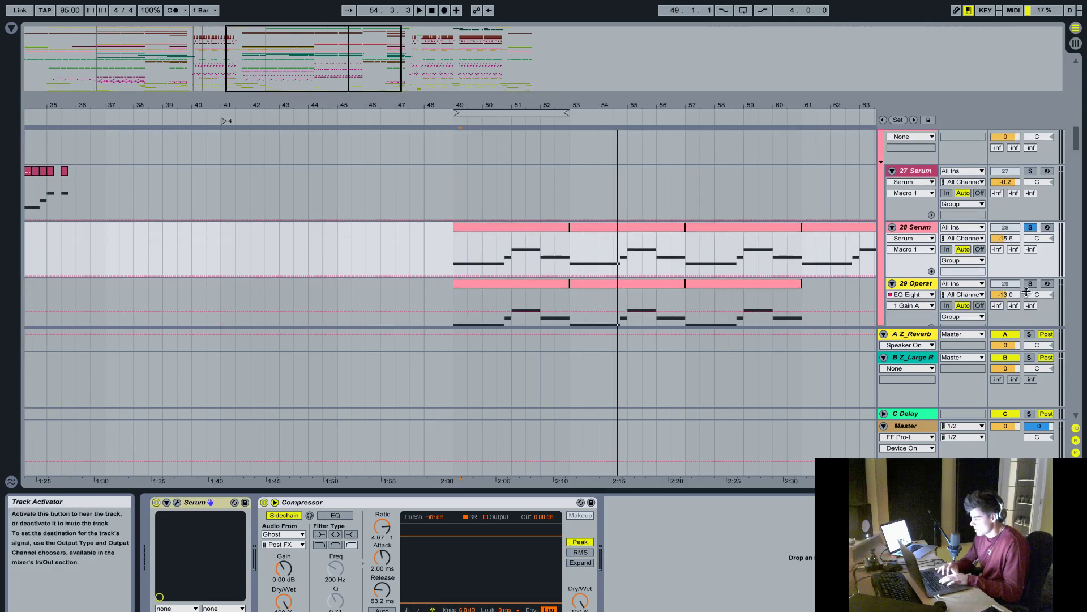
- Solo the 29 Operator bass track, view its device chain, play it from bar 49, and turn the solo off
left_click(1030, 283)
left_click(460, 307)
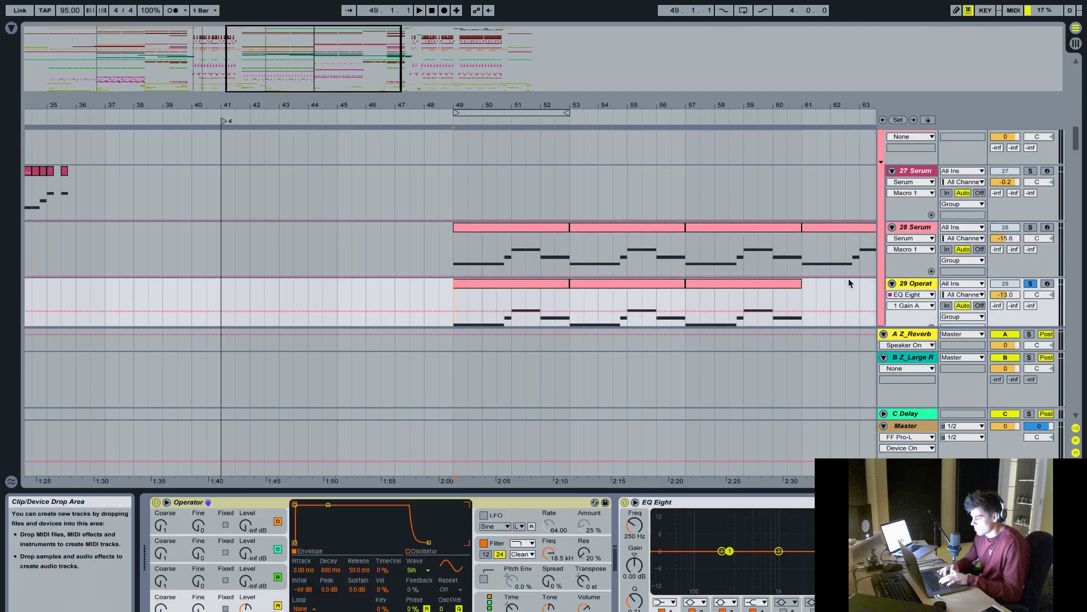
left_click(924, 286)
scroll(627, 539, "down", 3)
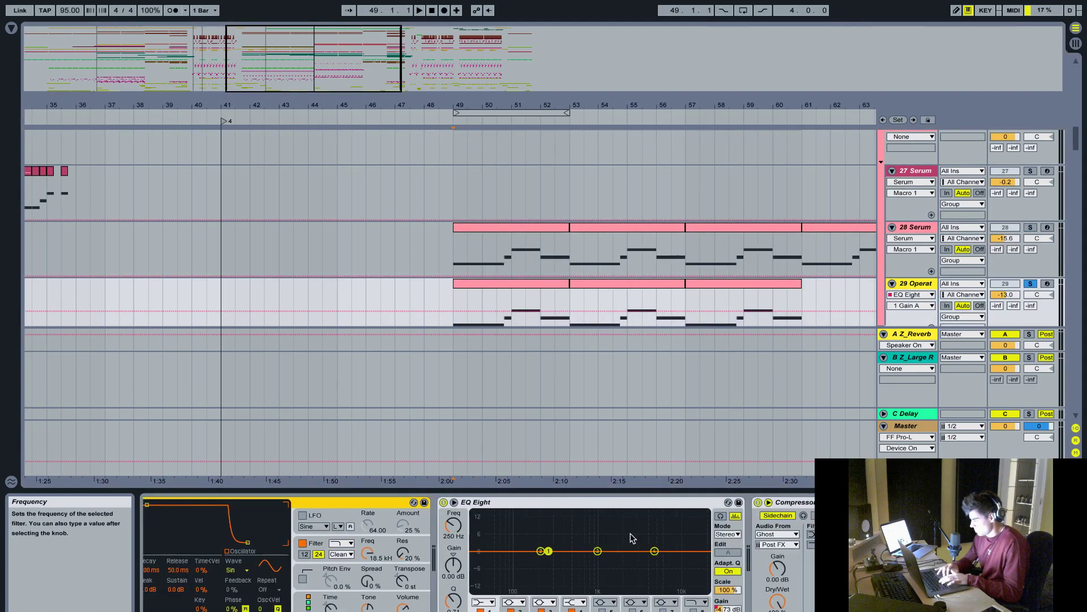
scroll(628, 539, "up", 3)
key("space")
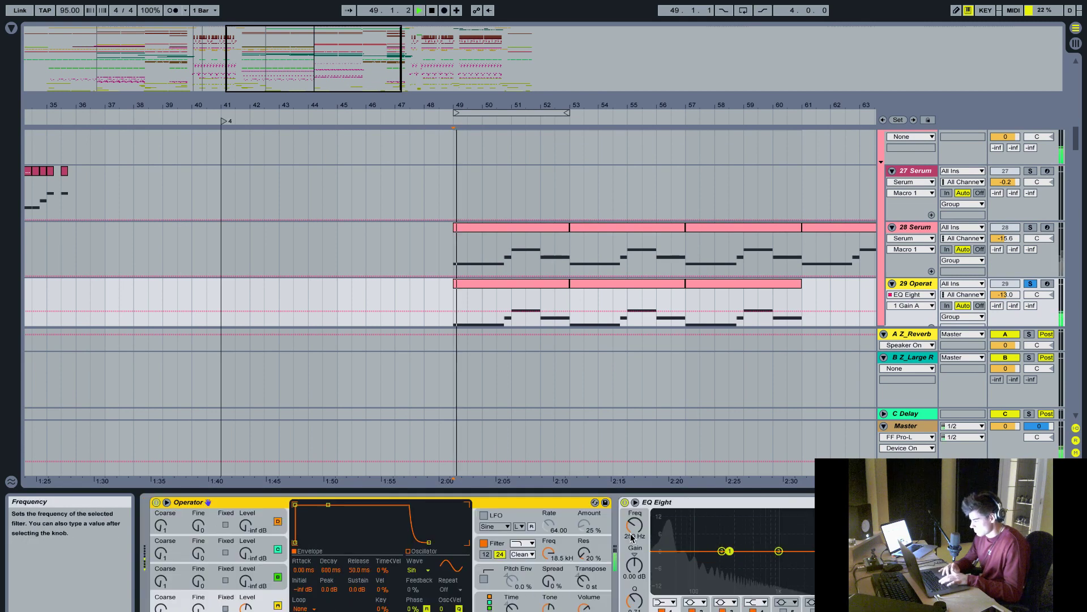
left_click(1030, 283)
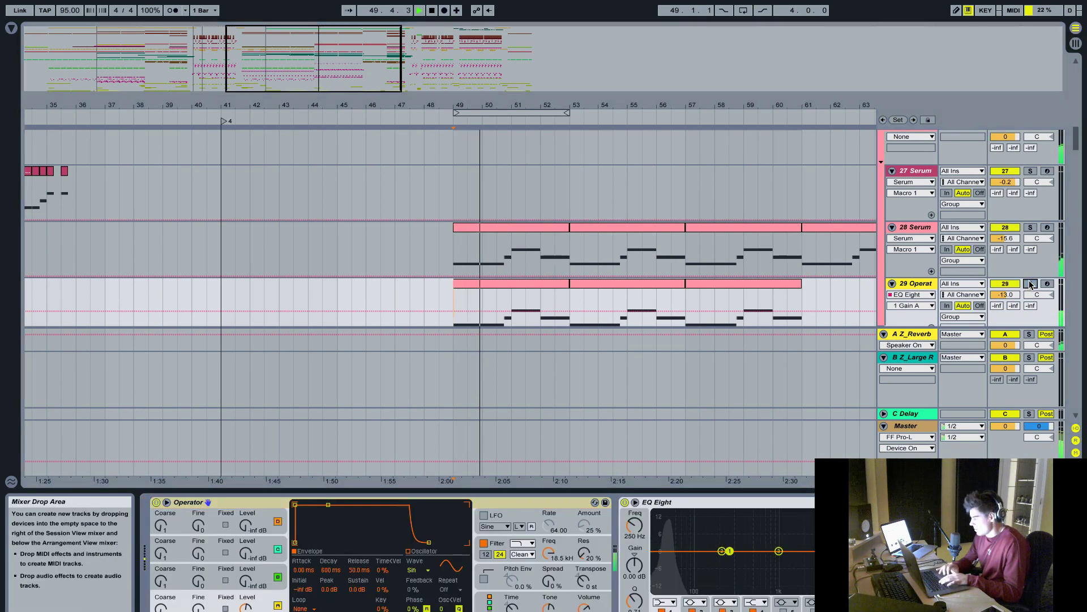
- Hide the device view and examine the vocal and warm chord tracks while the full arrangement plays up to bar 57
key("super+alt+l")
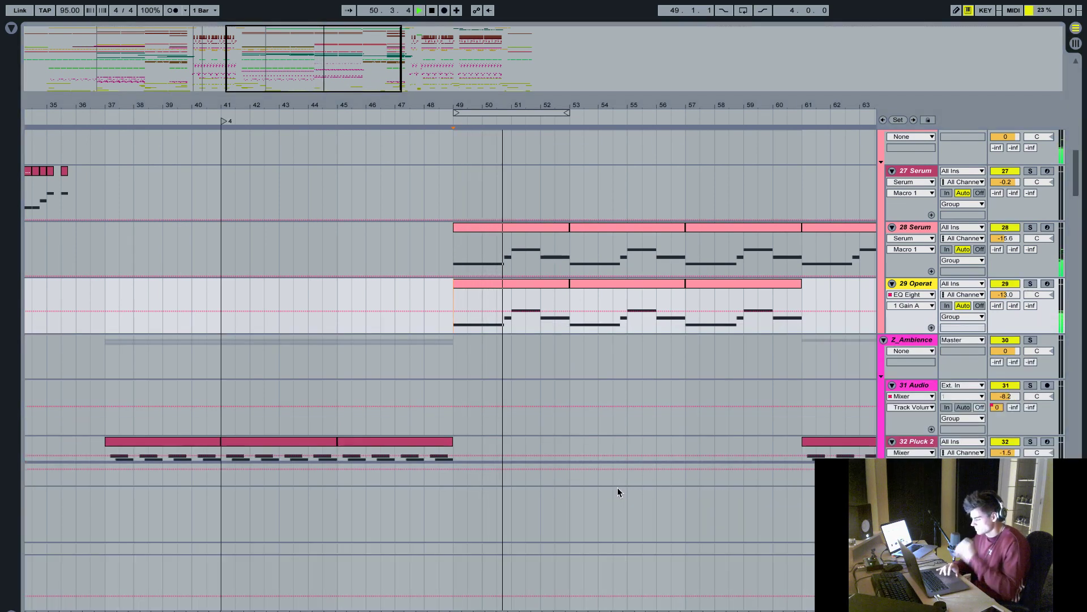
scroll(669, 332, "up", 15)
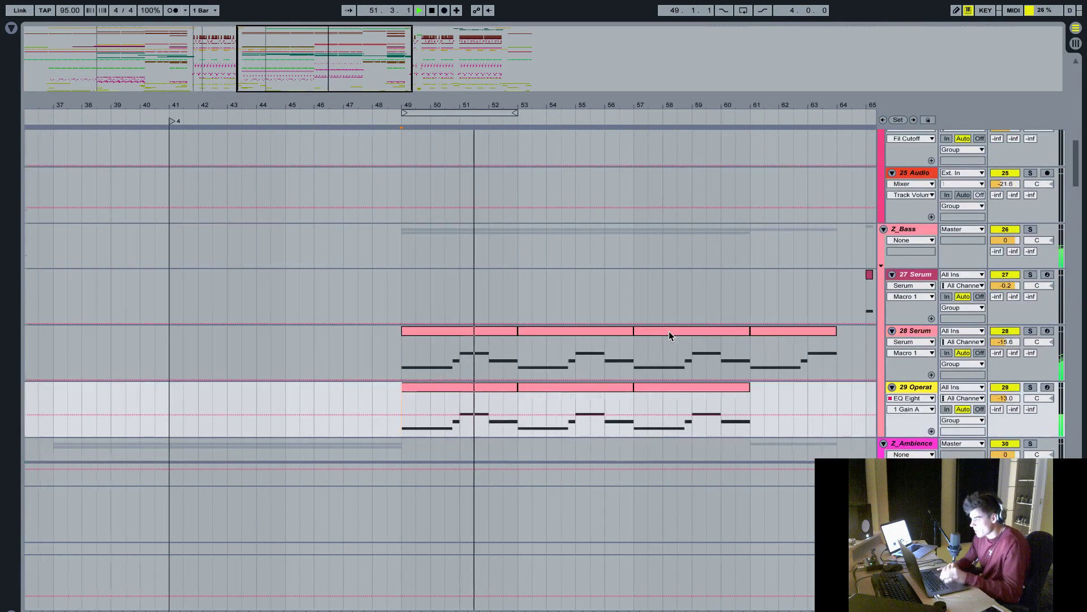
scroll(668, 337, "up", 8)
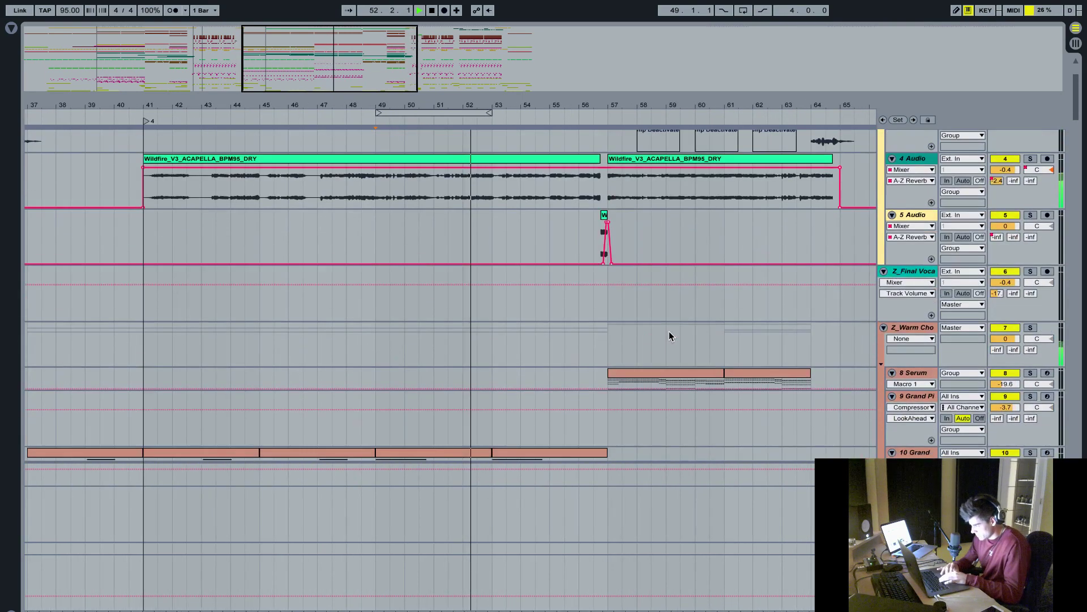
scroll(669, 331, "left", 1)
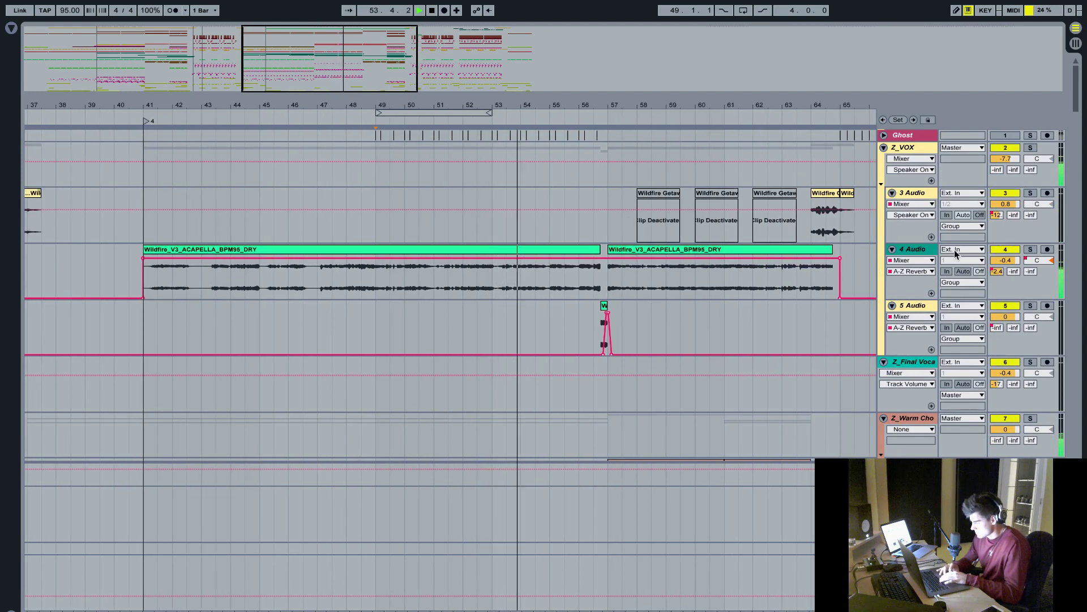
scroll(717, 340, "down", 8)
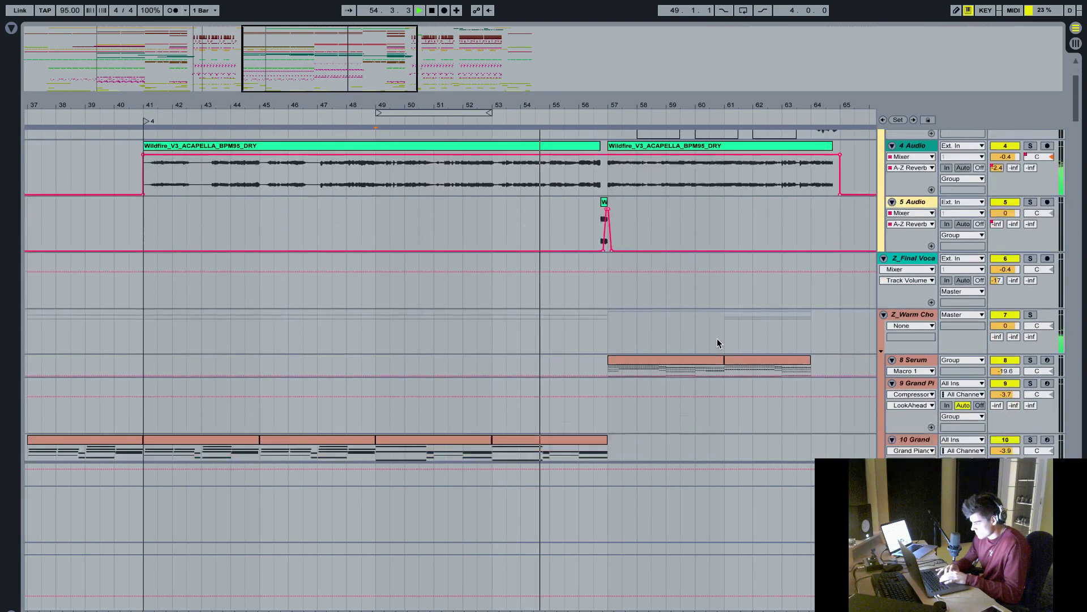
scroll(717, 338, "down", 3)
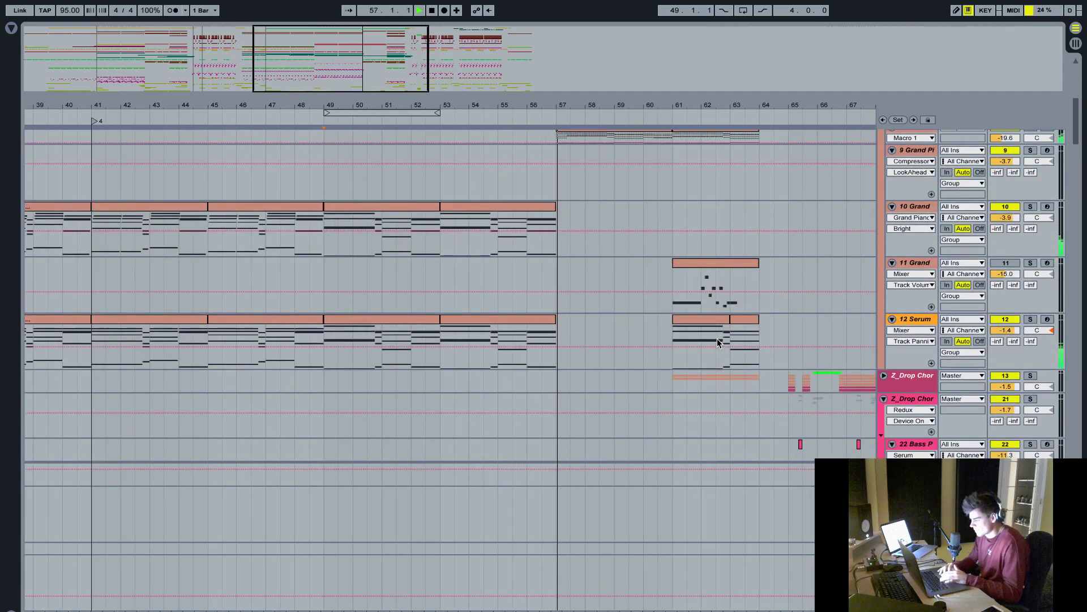
- Enlarge the 8 Serum track in the warm chords group to show its notes from bar 57 to bar 64
scroll(577, 280, "up", 2)
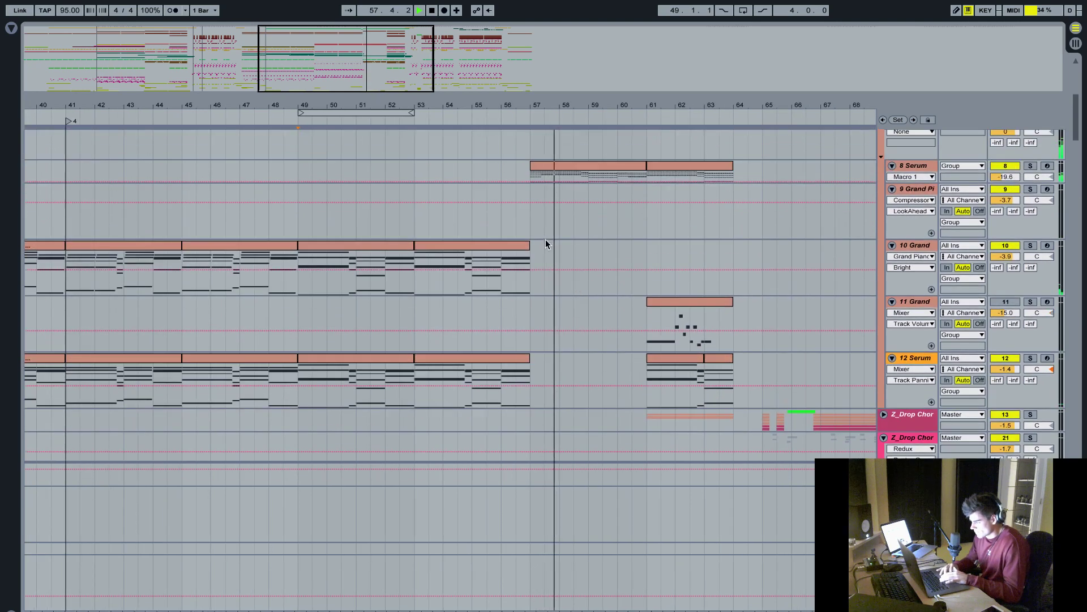
left_click(532, 230)
left_click_drag(544, 111, 544, 74)
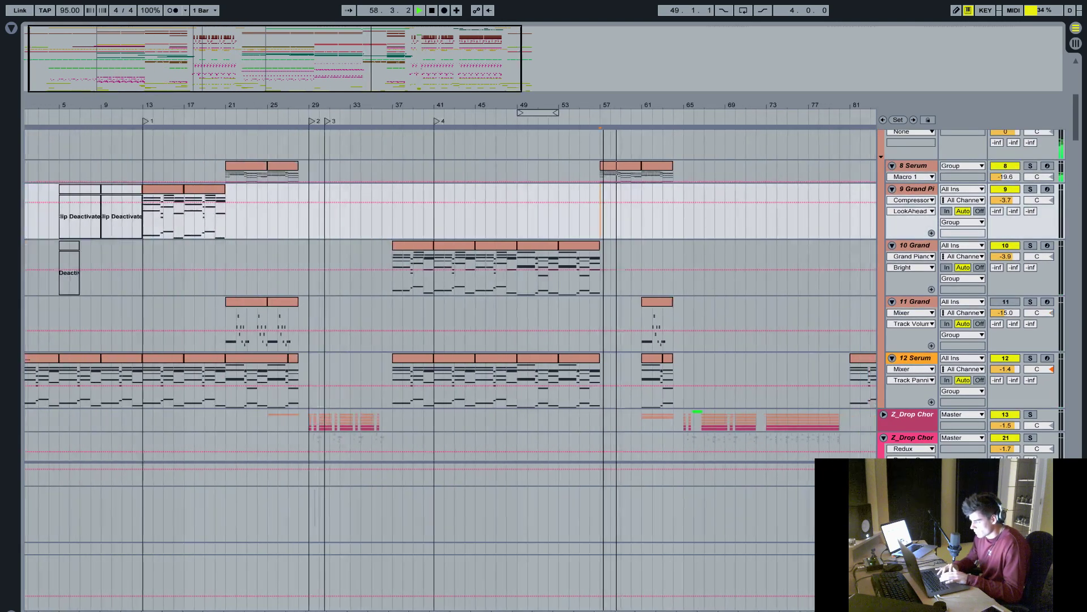
left_click_drag(577, 108, 576, 147)
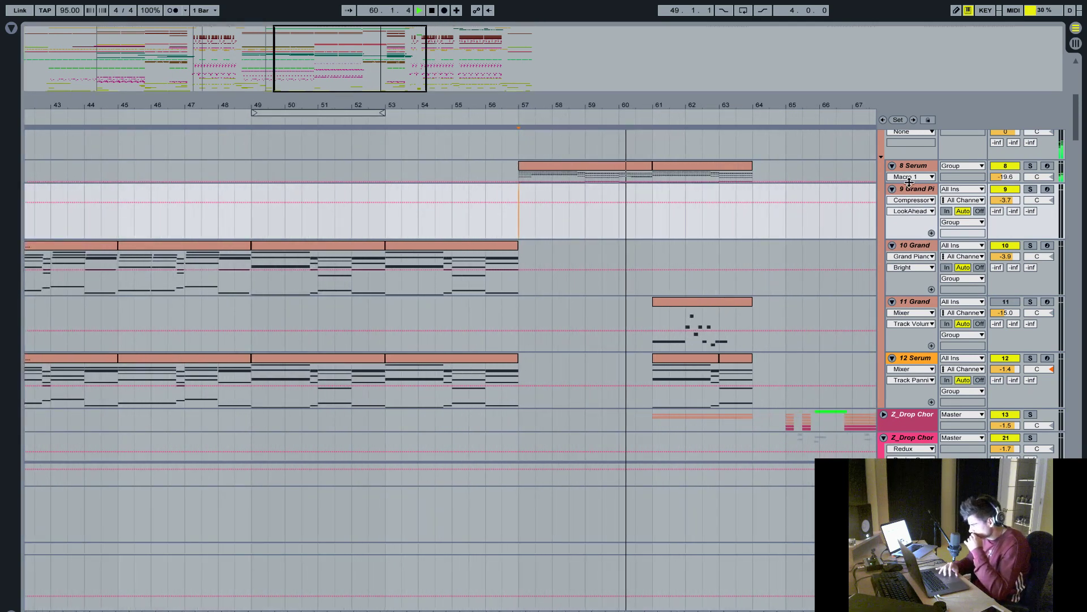
left_click_drag(905, 182, 906, 226)
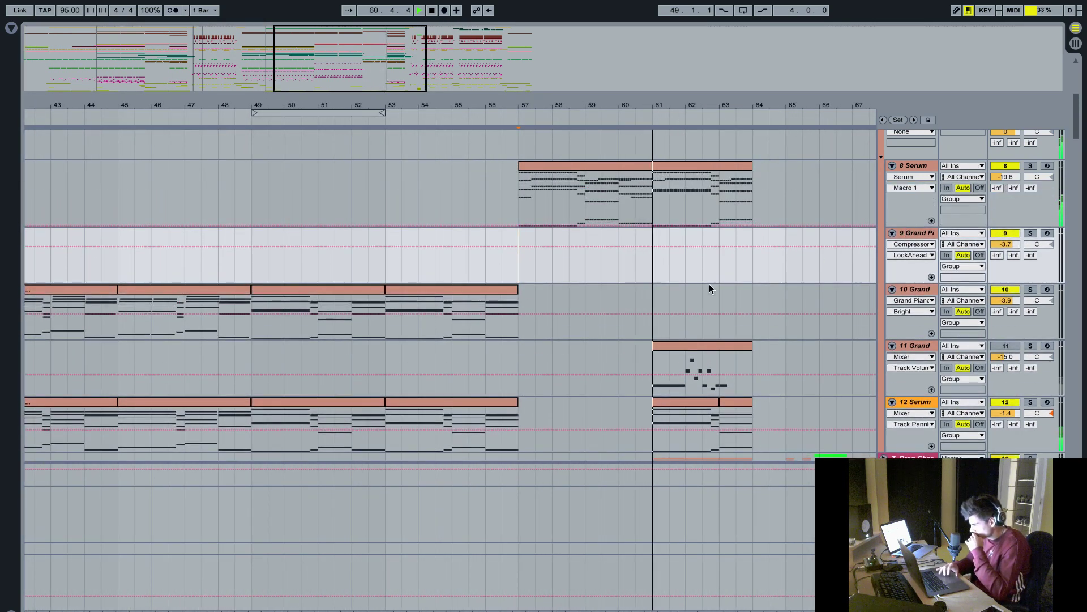
- Examine the bass, ambience, guitar and drum tracks around bars 61 to 67 during playback, and stop at bar 67
scroll(575, 374, "down", 5)
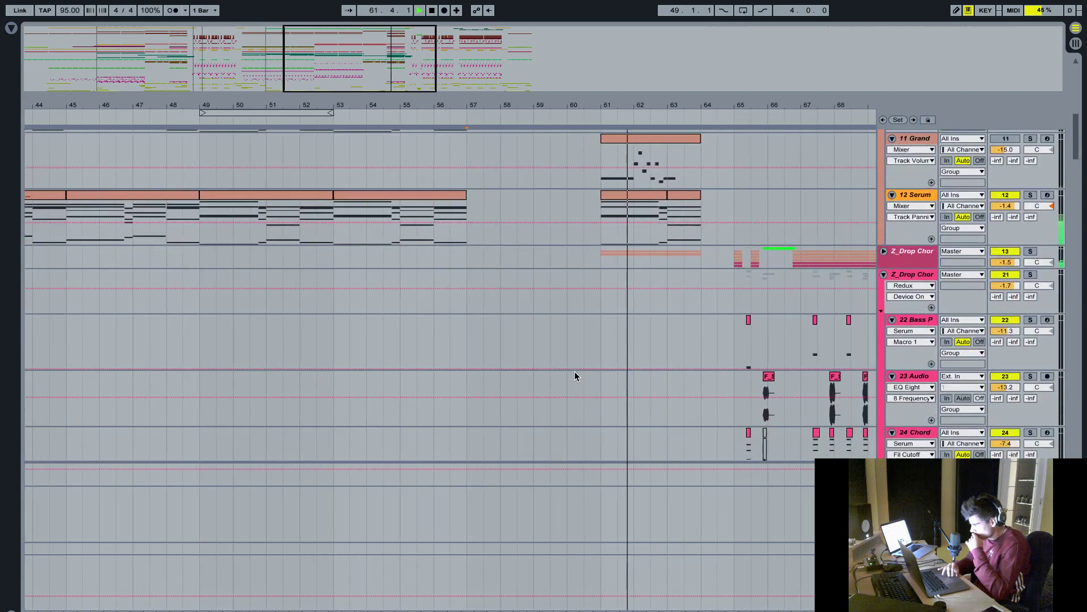
scroll(574, 373, "down", 8)
scroll(575, 374, "down", 10)
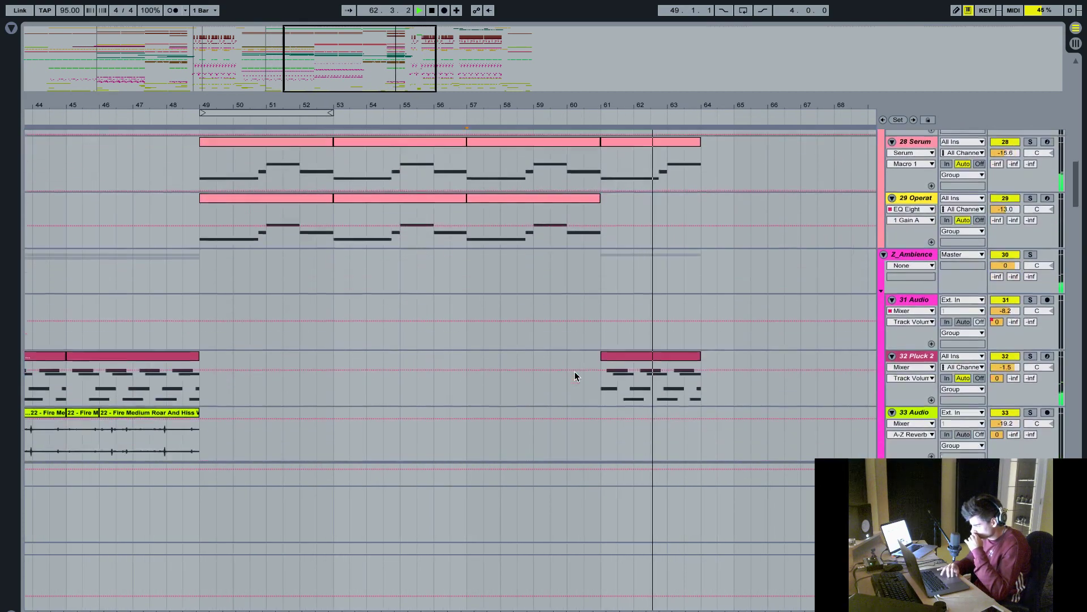
scroll(575, 376, "down", 8)
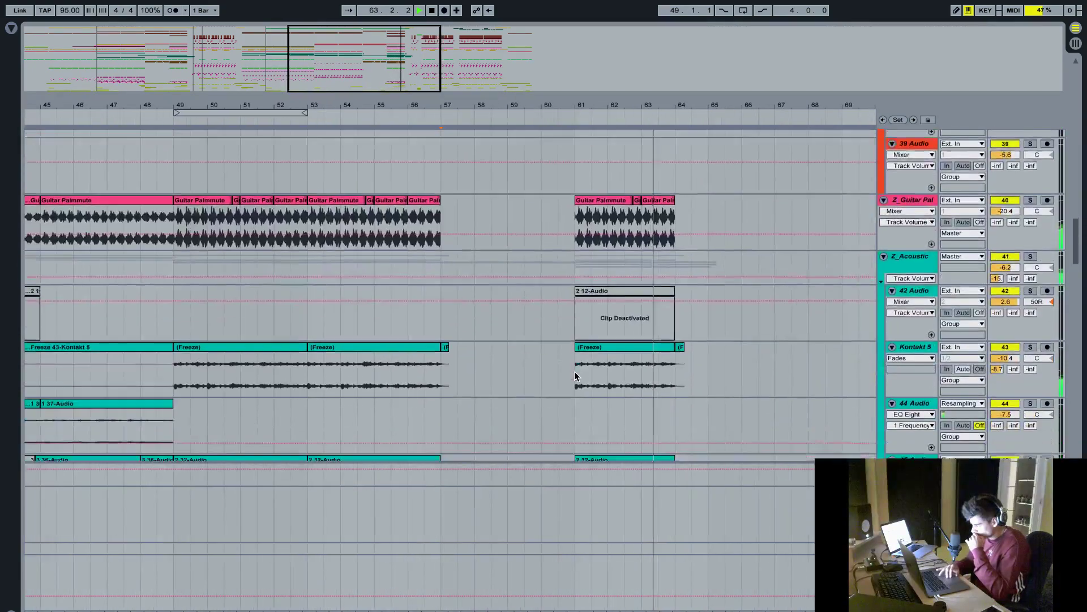
scroll(574, 372, "down", 10)
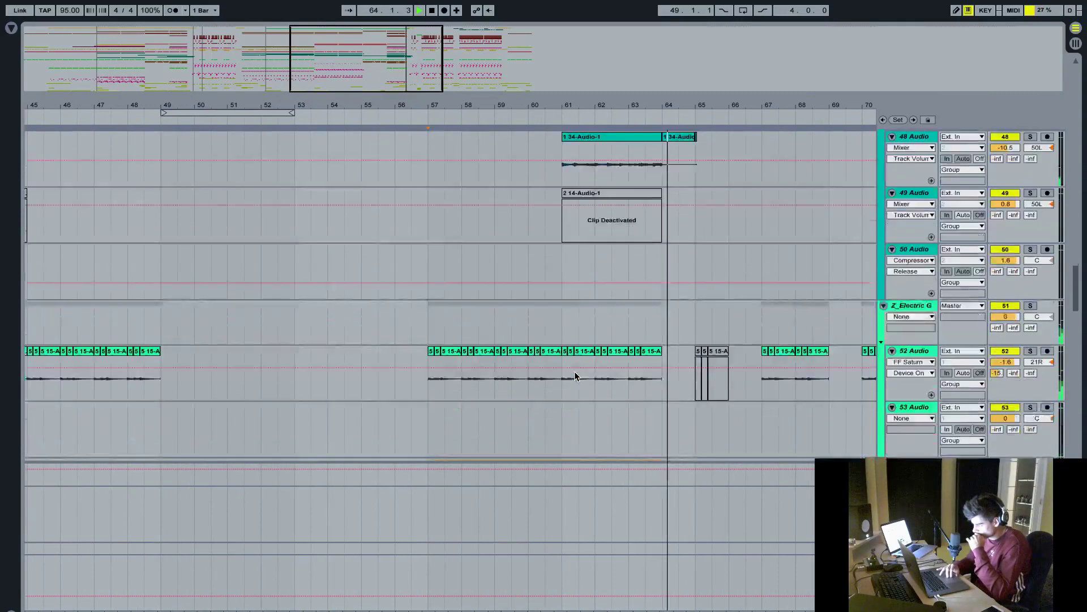
scroll(574, 372, "down", 5)
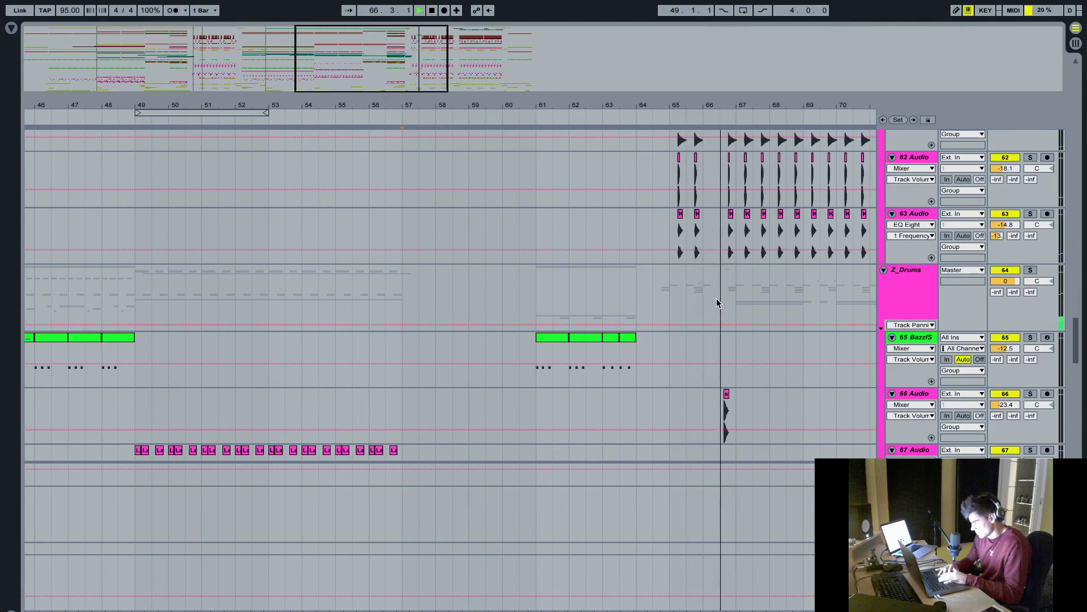
scroll(716, 298, "up", 15)
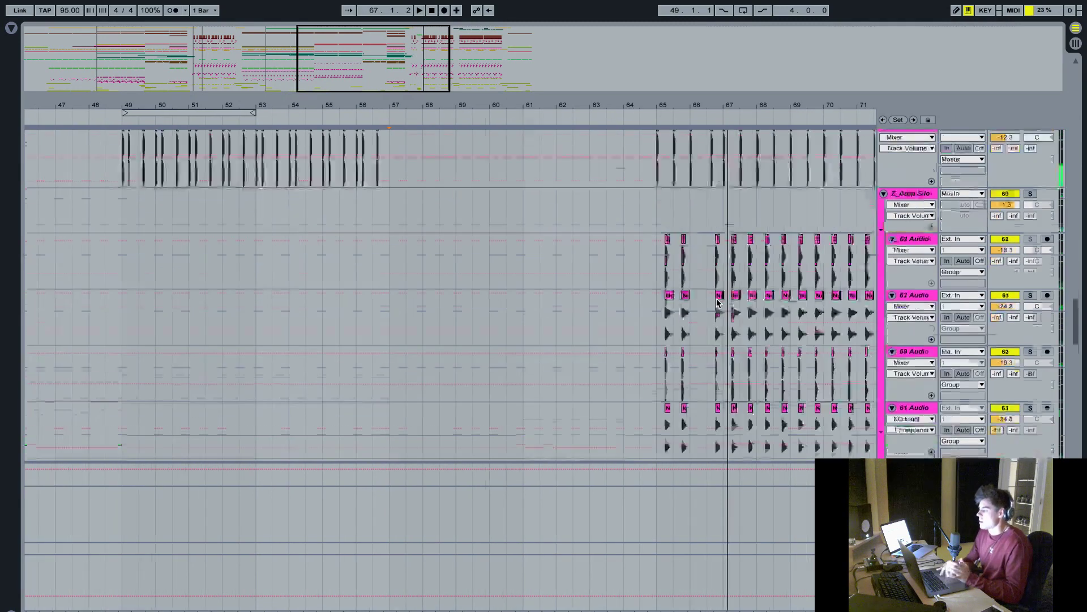
- Unfold the first Z_Drop Chords group, solo the 14 Audio track, and play its 4 22-Audio-1 clip from bar 66
scroll(716, 298, "up", 18)
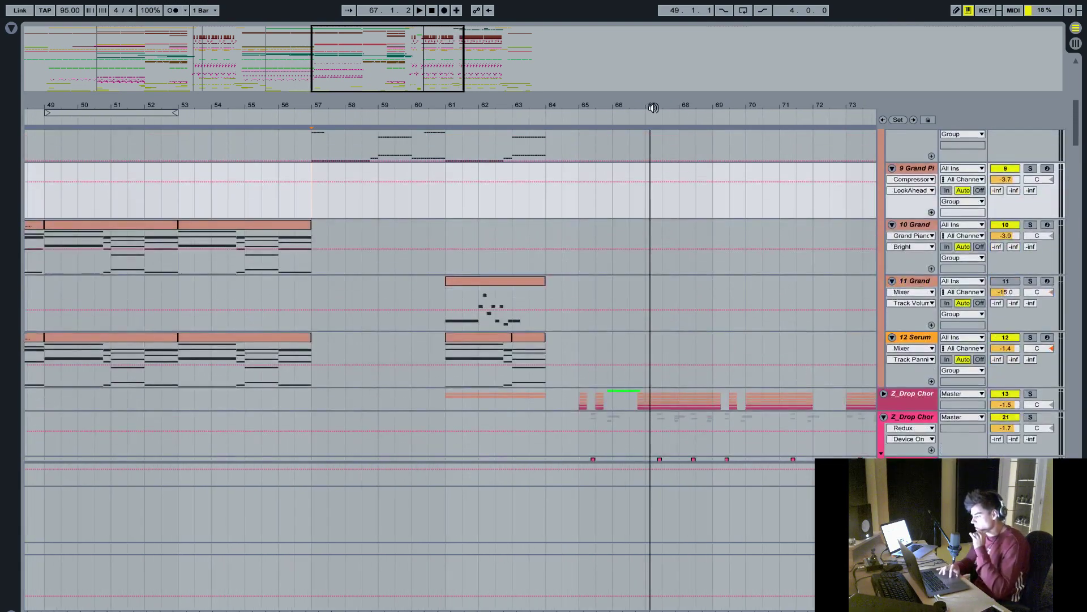
left_click_drag(643, 104, 643, 104)
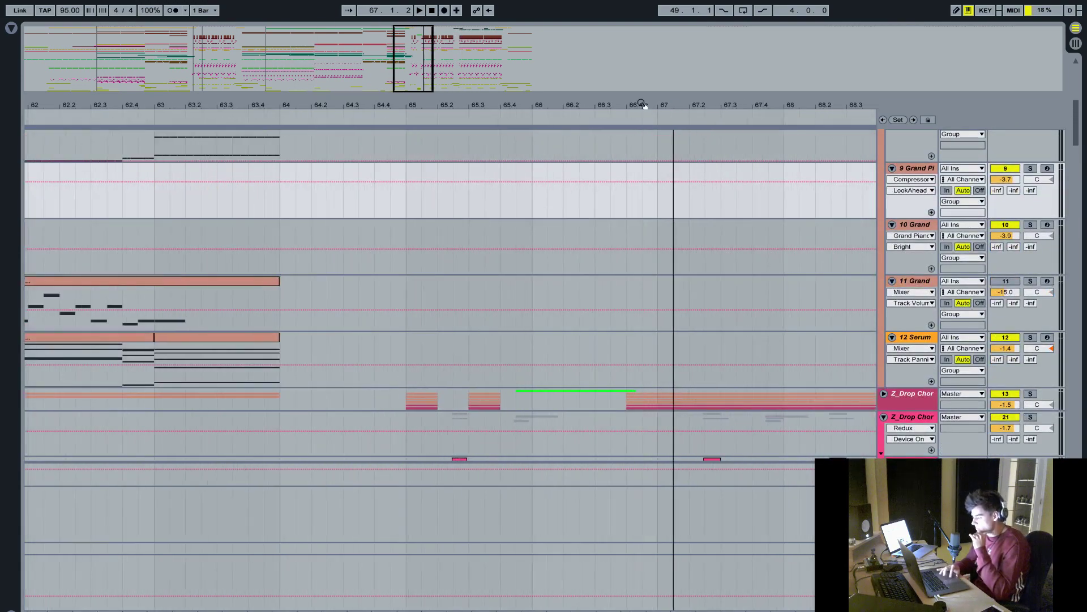
left_click(885, 396)
scroll(710, 410, "down", 3)
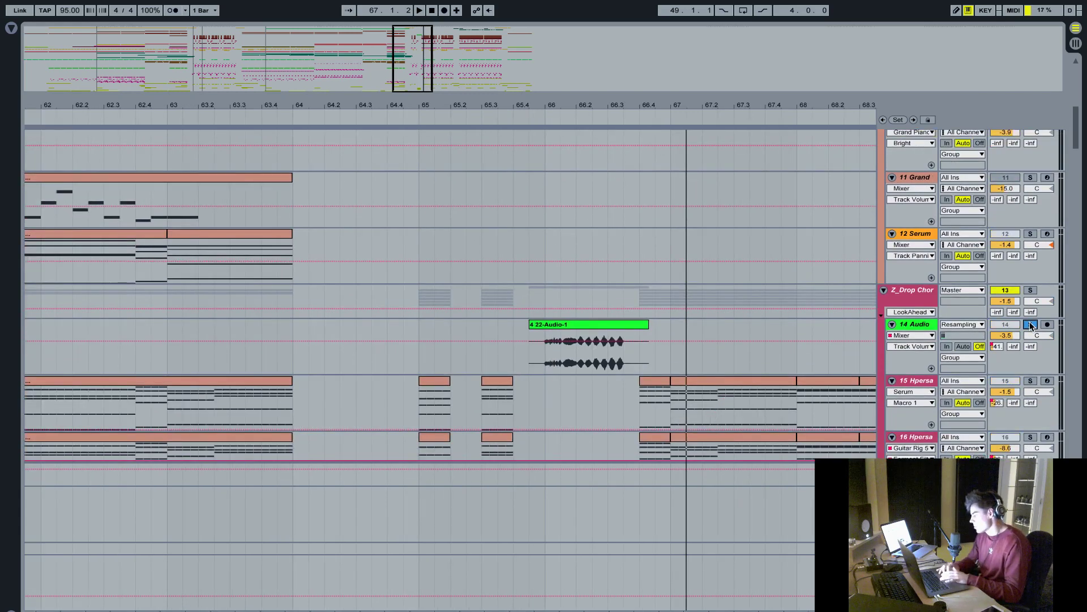
left_click(542, 357)
key("space")
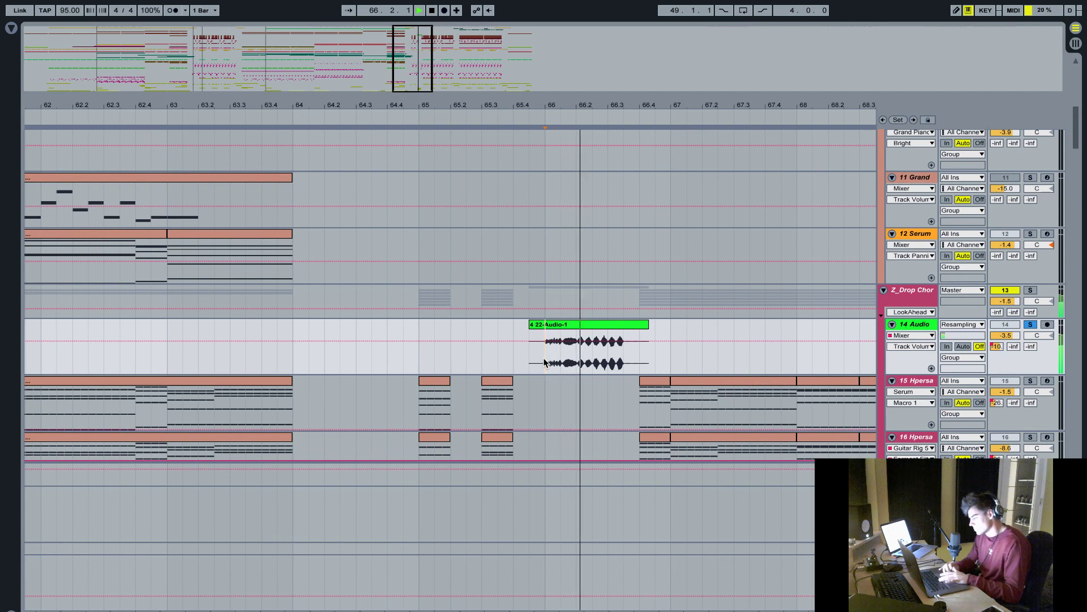
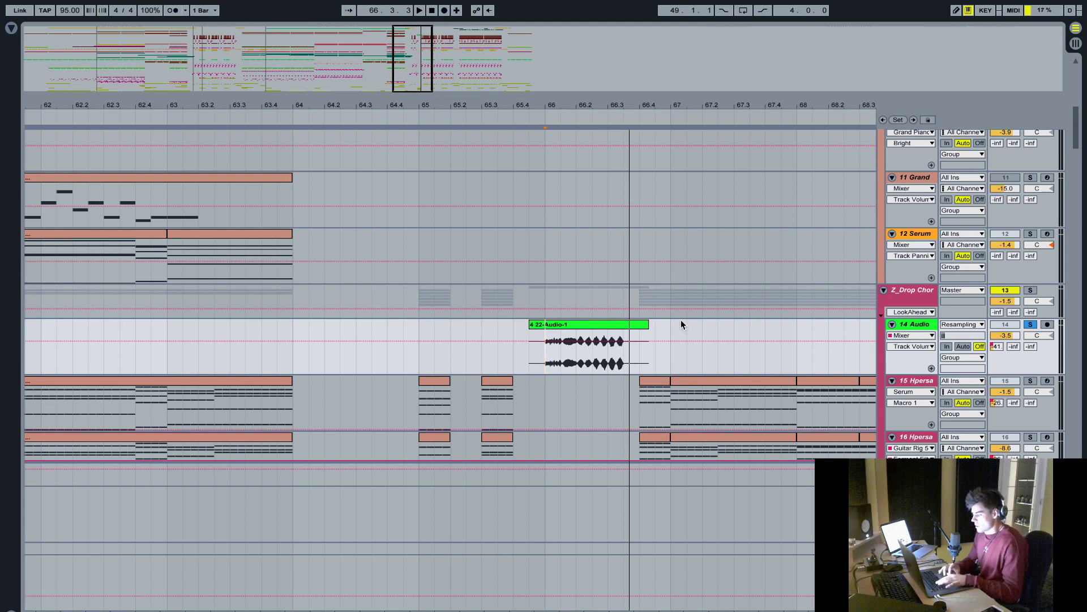
- Insert an empty MIDI track directly below the 14 Audio track in the drop chords group
left_click_drag(580, 105, 653, 166)
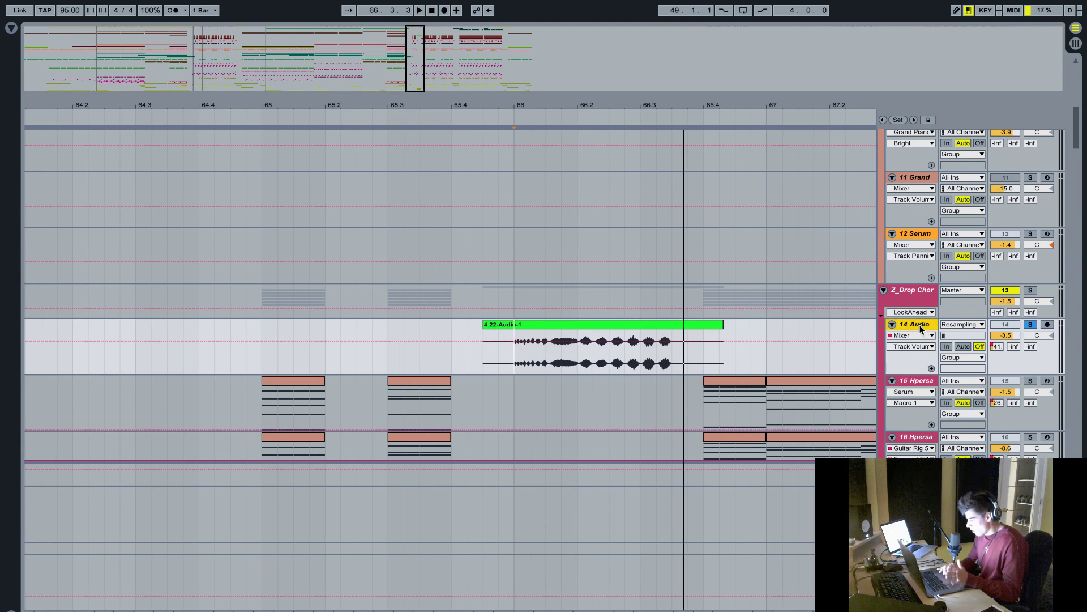
scroll(804, 404, "down", 1)
scroll(804, 404, "left", 1)
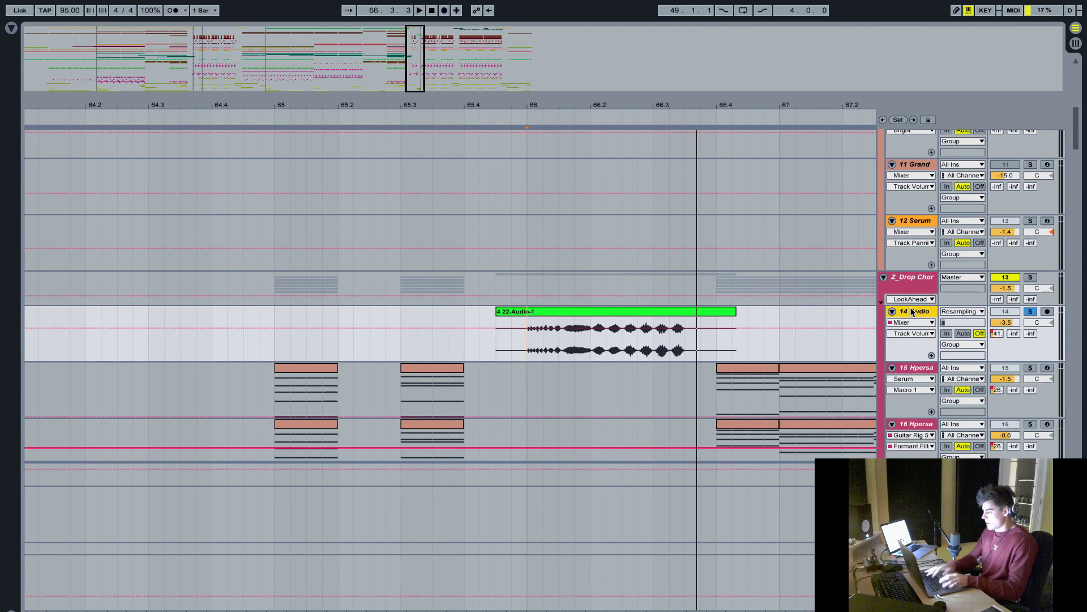
left_click(661, 372)
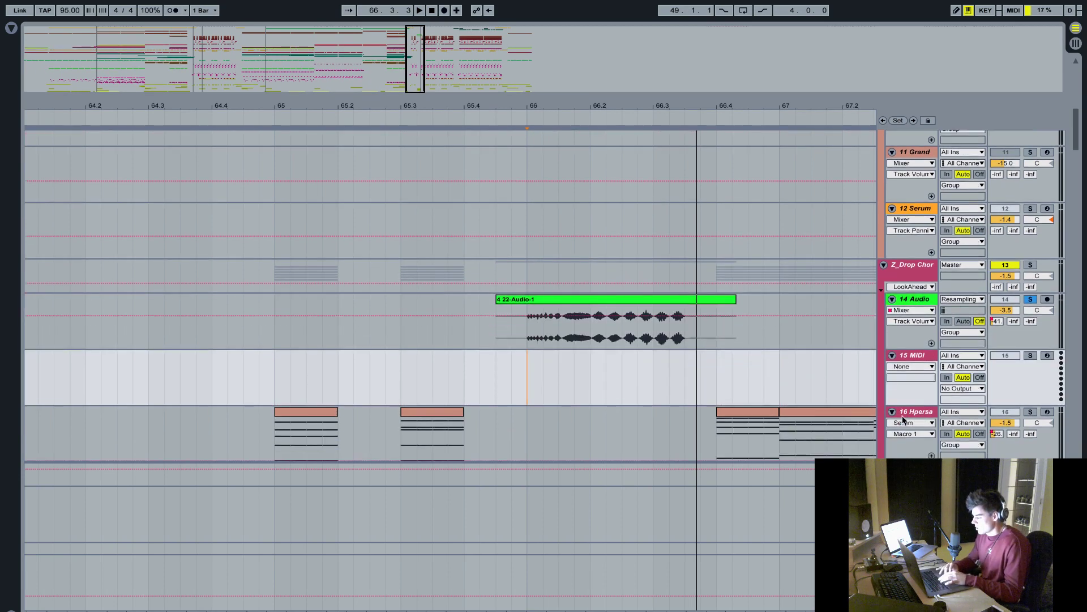
scroll(902, 416, "down", 1)
- Copy the Serum instrument from the 16 Hypersaw track and paste it into the empty 15 MIDI track
double_click(917, 410)
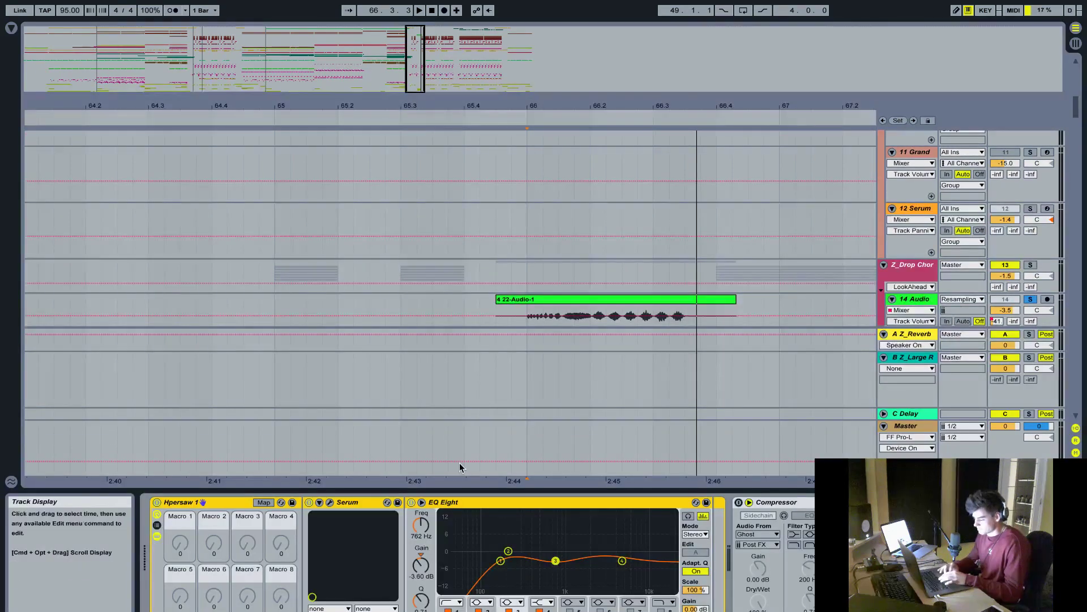
left_click(340, 503)
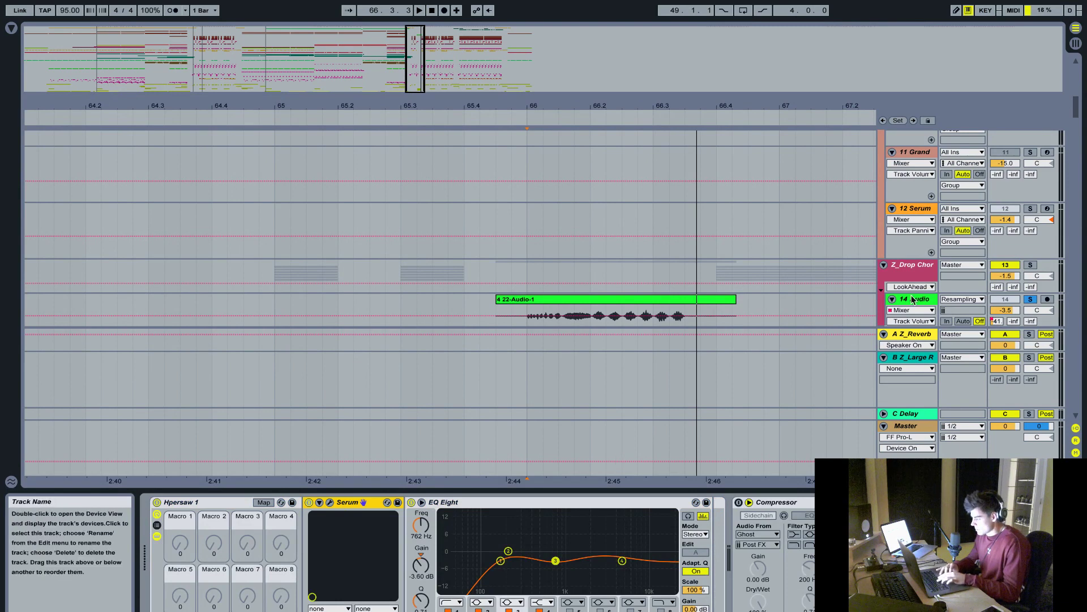
scroll(913, 322, "down", 5)
left_click(913, 199)
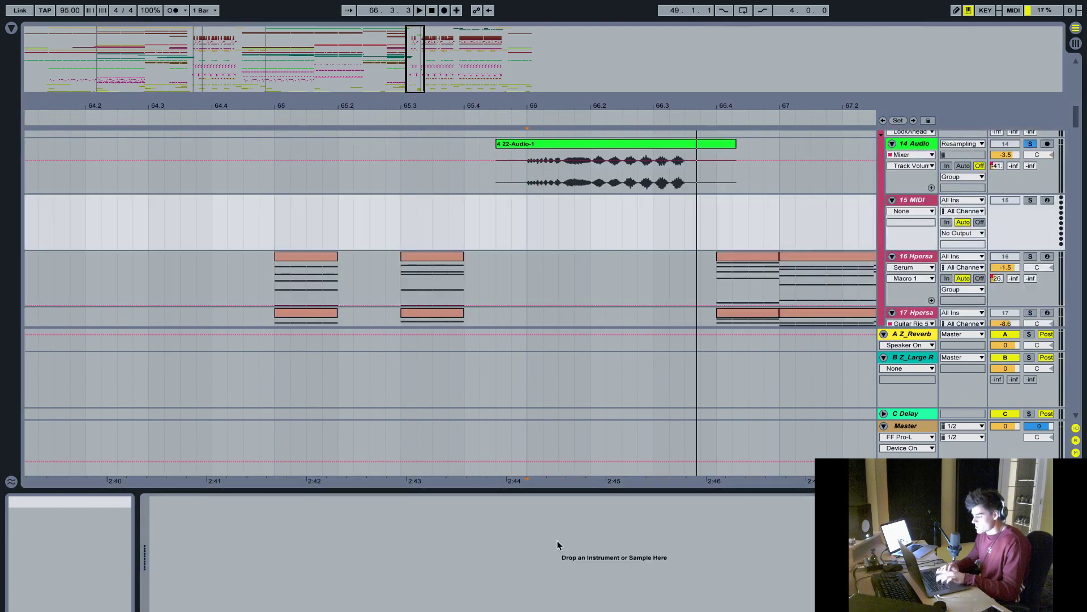
key("ctrl+v")
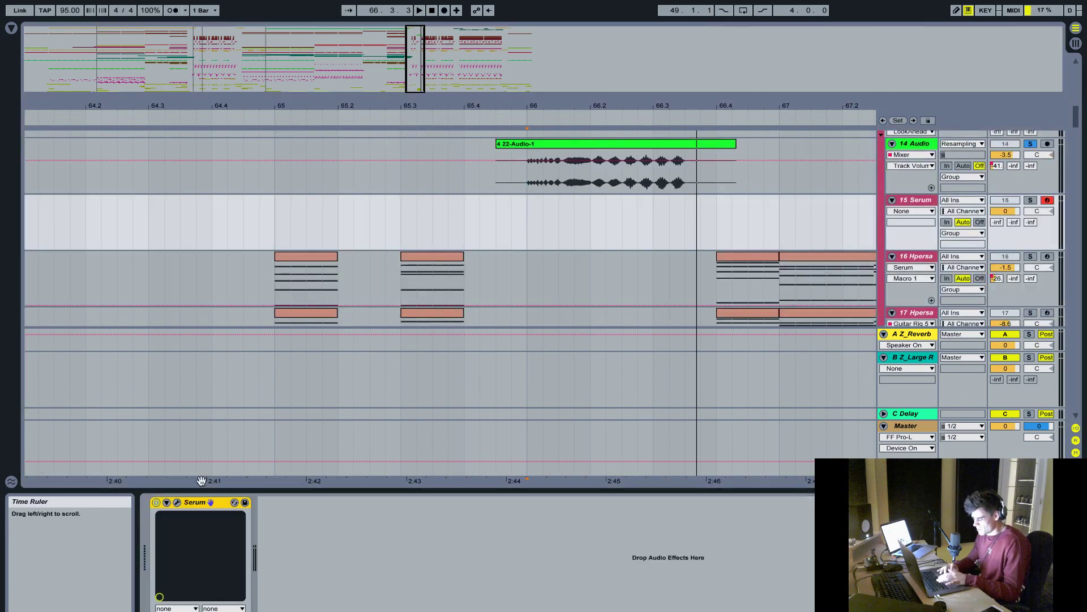
- Add the Auto Pan audio effect after Serum on the 15 Serum track, with its rate in Hertz
scroll(891, 243, "up", 2)
left_click(892, 243)
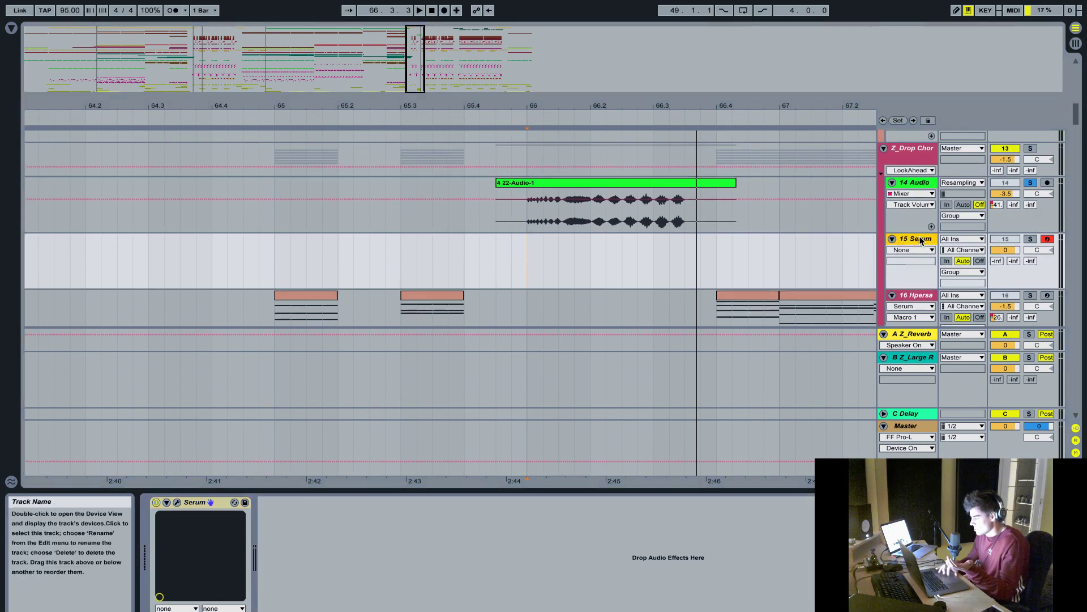
left_click(11, 28)
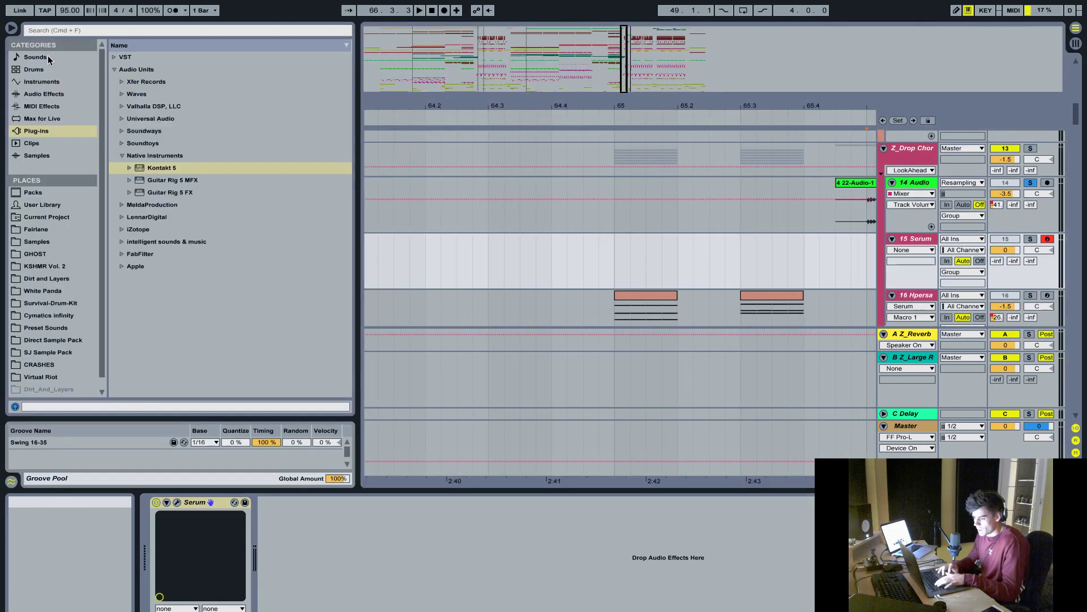
left_click(44, 94)
scroll(175, 208, "down", 3)
scroll(158, 275, "up", 3)
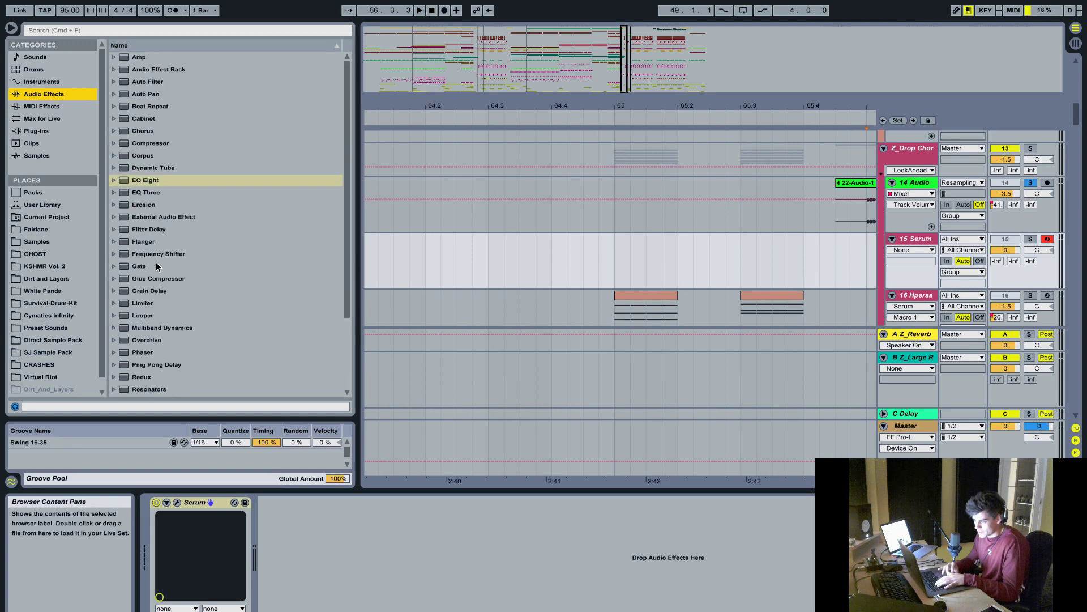
left_click(147, 95)
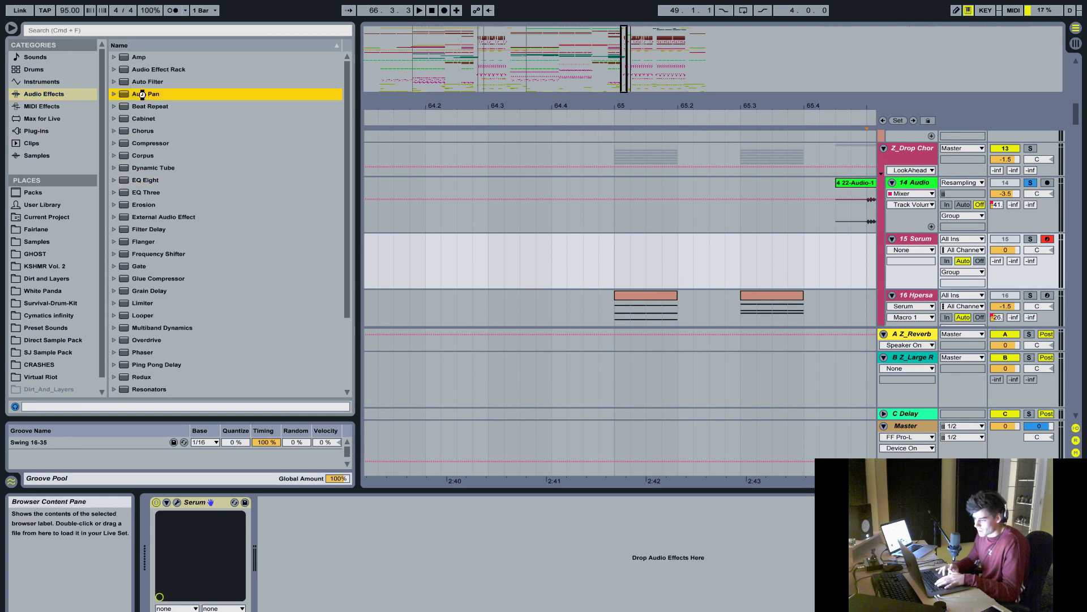
left_click_drag(355, 432, 342, 577)
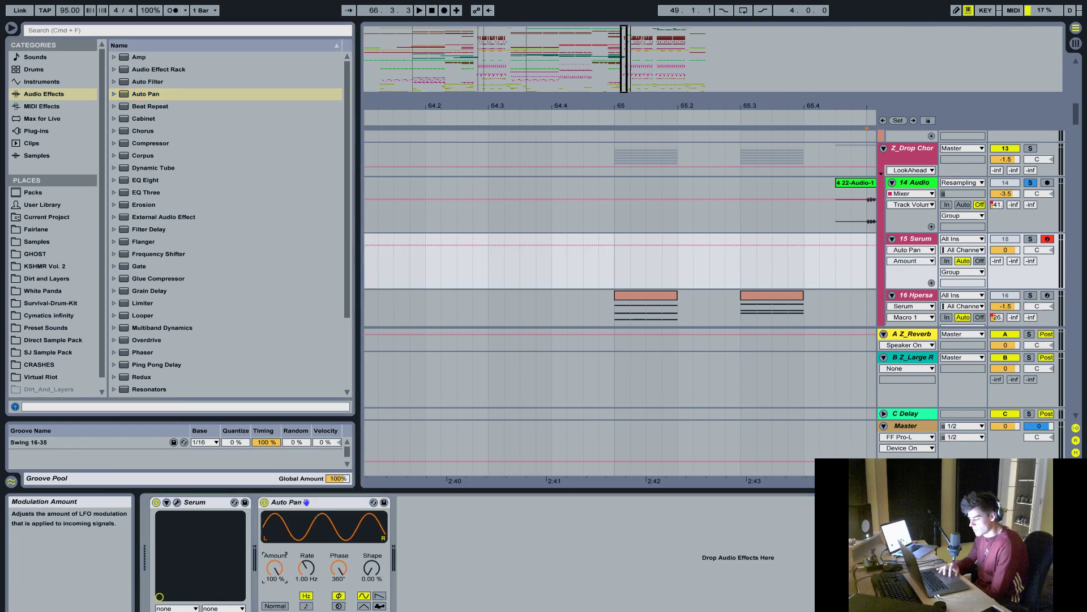
left_click(307, 606)
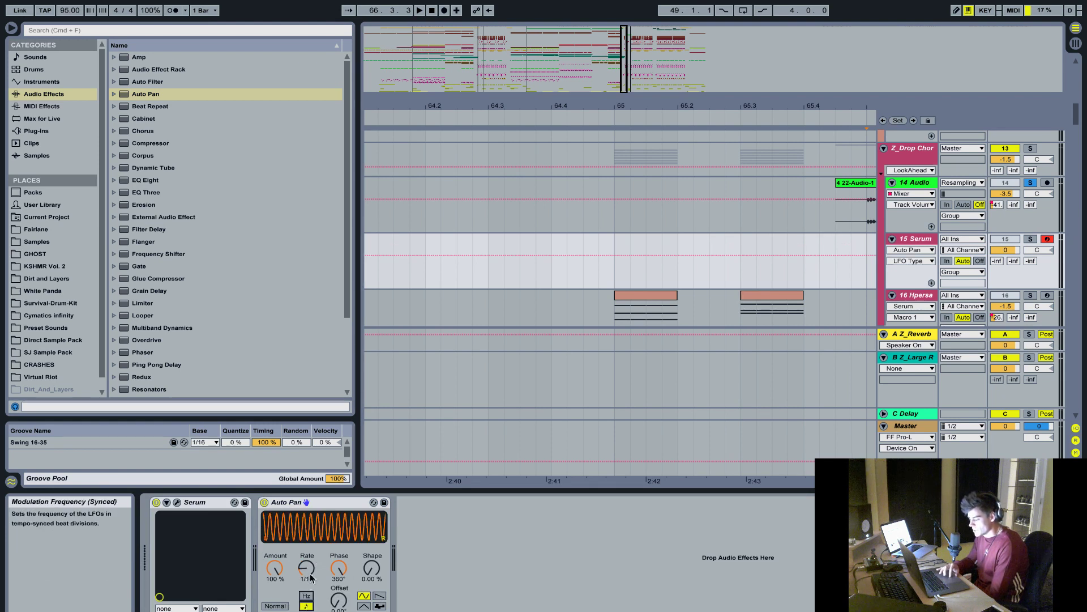
left_click(306, 605)
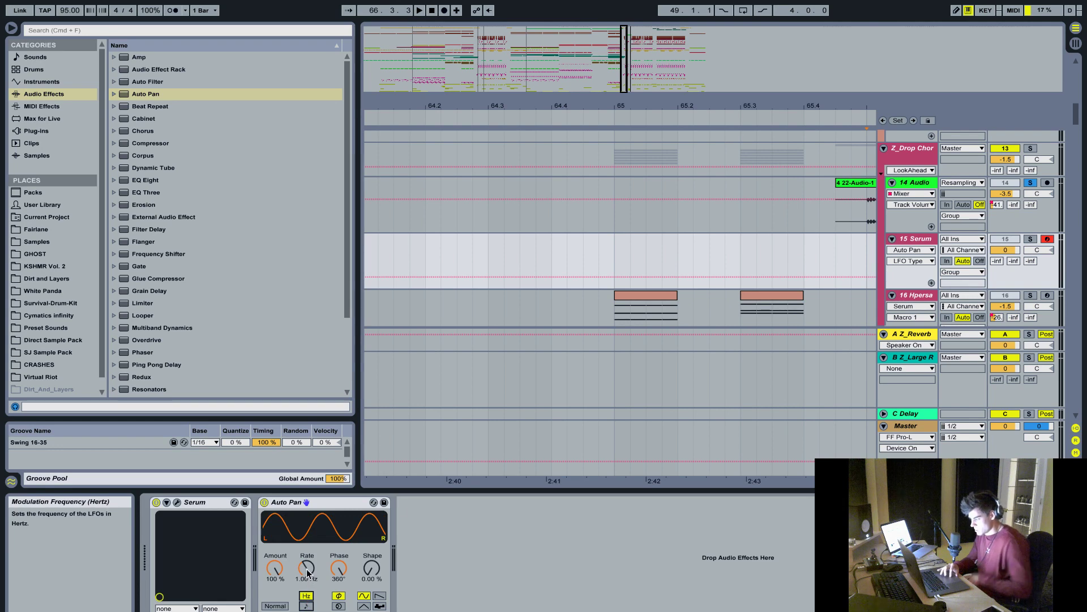
- Copy the first chord's notes from the 16 Hypersaw clip at bar 65 into a clip at bar 66 on the 15 Serum track
scroll(795, 250, "right", 3)
double_click(473, 295)
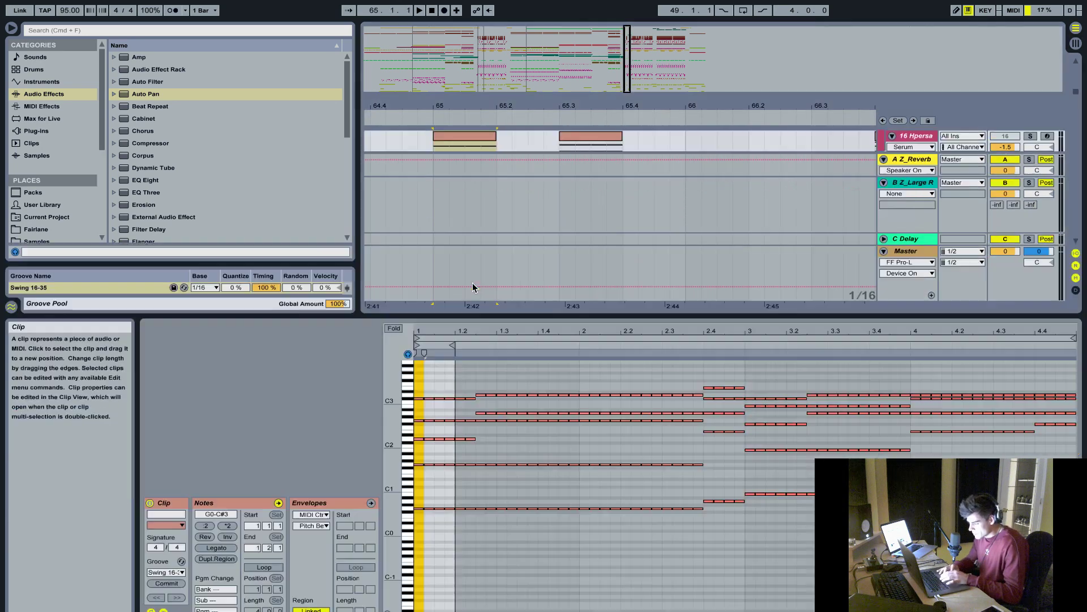
left_click_drag(421, 387, 421, 508)
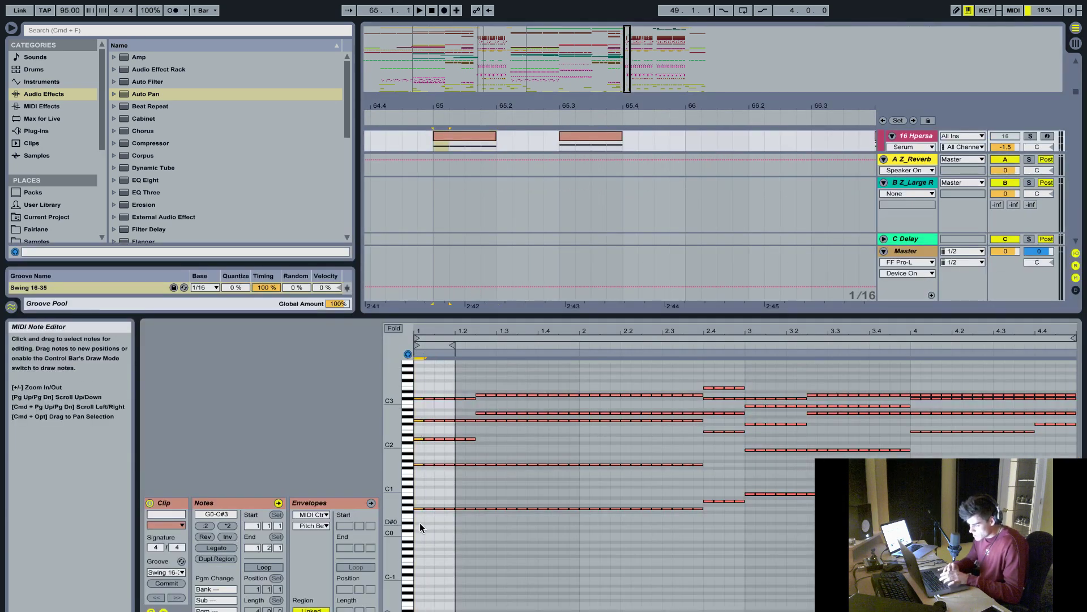
key("ctrl+alt+l")
scroll(593, 313, "up", 5)
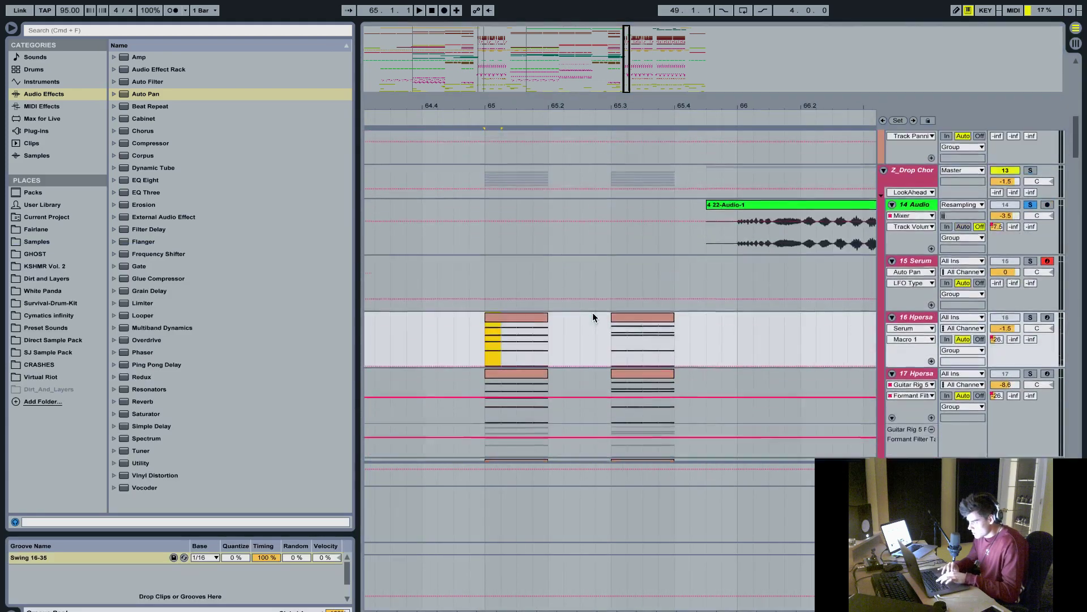
scroll(593, 315, "right", 2)
scroll(593, 314, "down", 1)
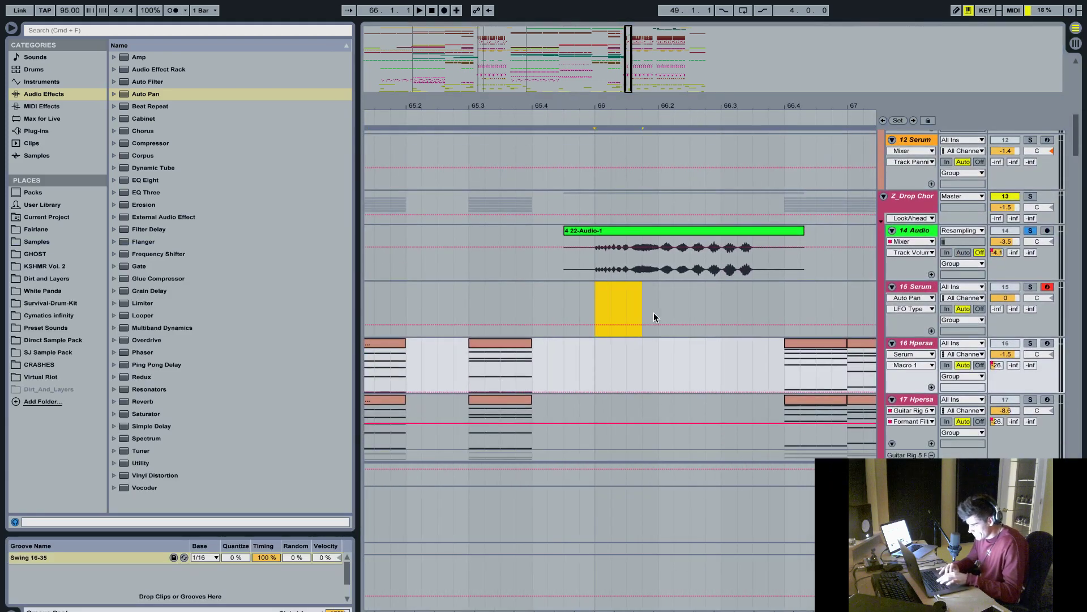
key("super+v")
double_click(641, 290)
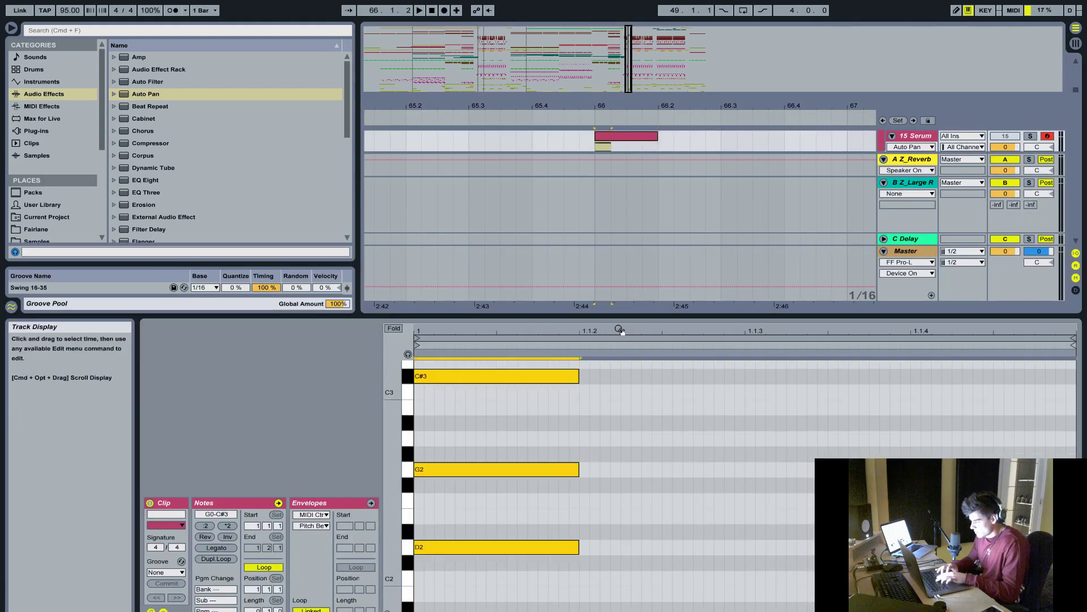
- Lengthen all notes of the pasted chord to fill the one-beat clip and play it
left_click_drag(392, 408, 361, 409)
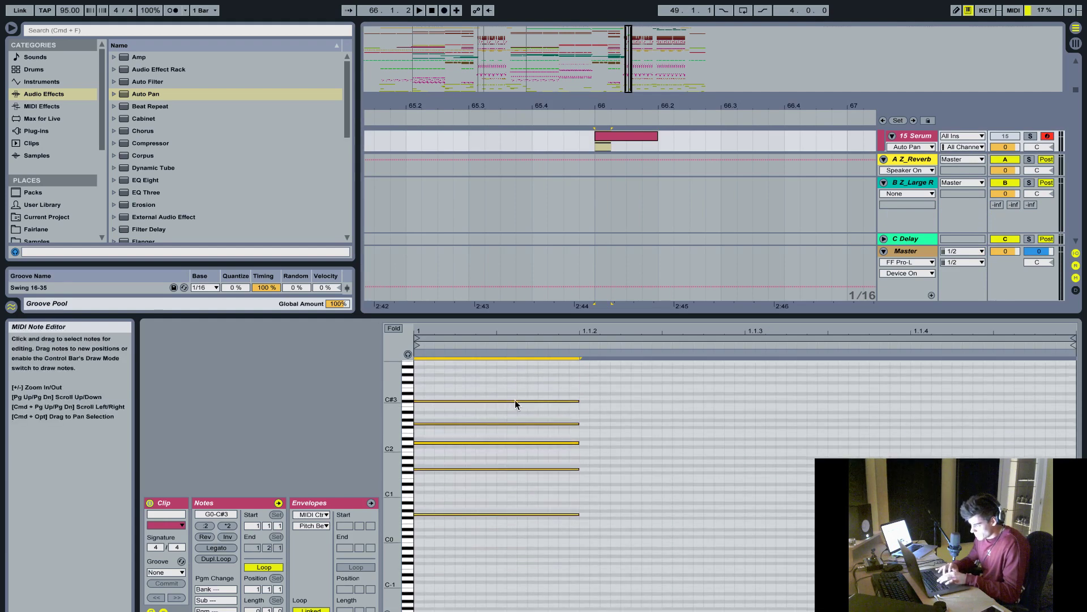
left_click_drag(623, 514, 1005, 513)
key("space")
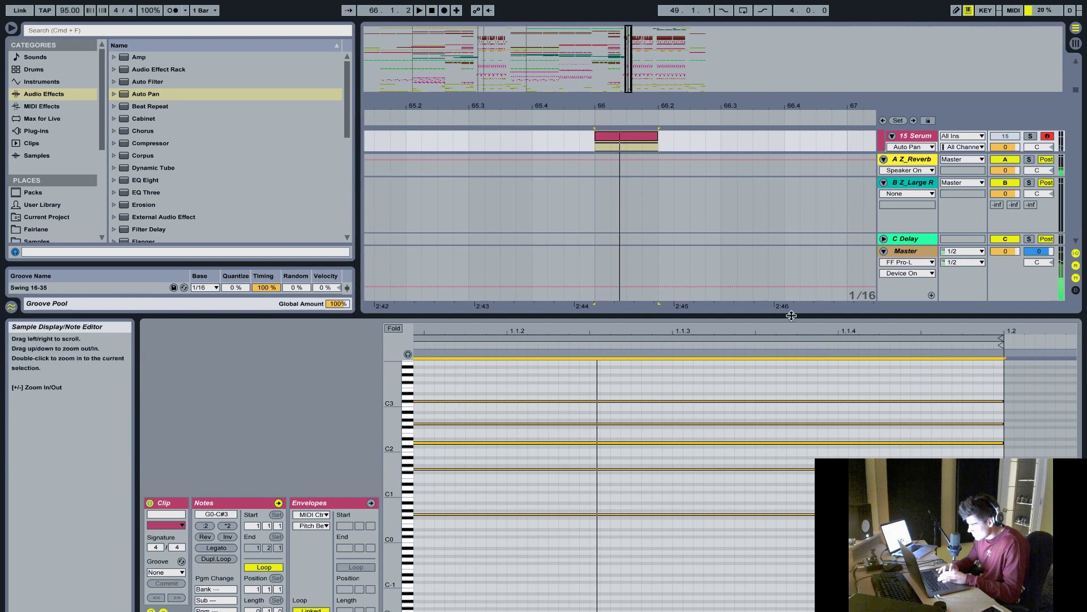
left_click(784, 311)
key("super+alt+l")
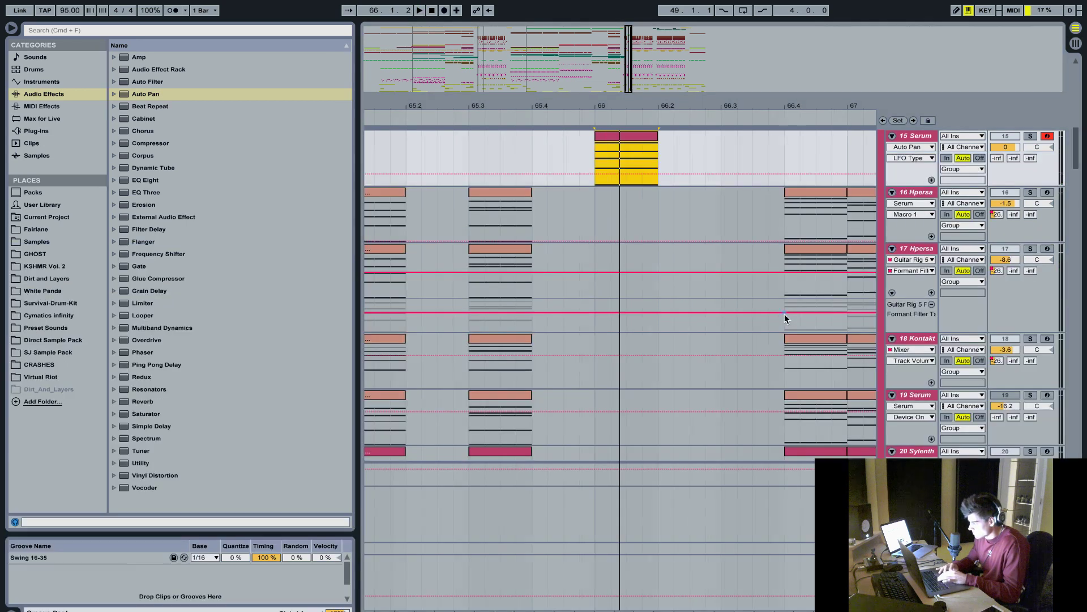
- Solo the 15 Serum track and raise its Auto Pan rate to 39.1 Hz
left_click(1030, 215)
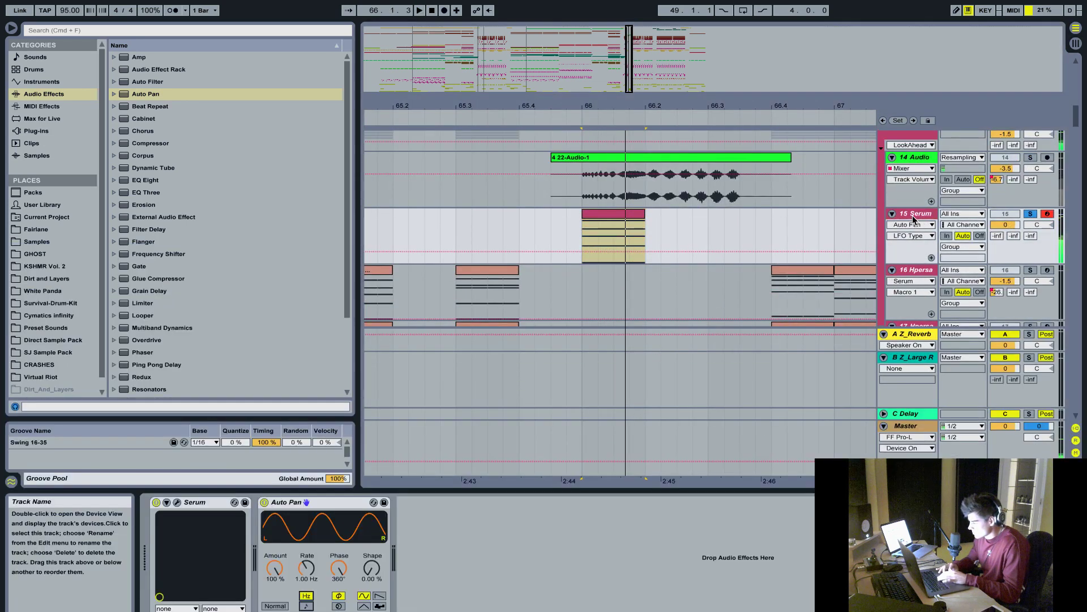
key("super+alt+l")
left_click_drag(308, 570, 309, 527)
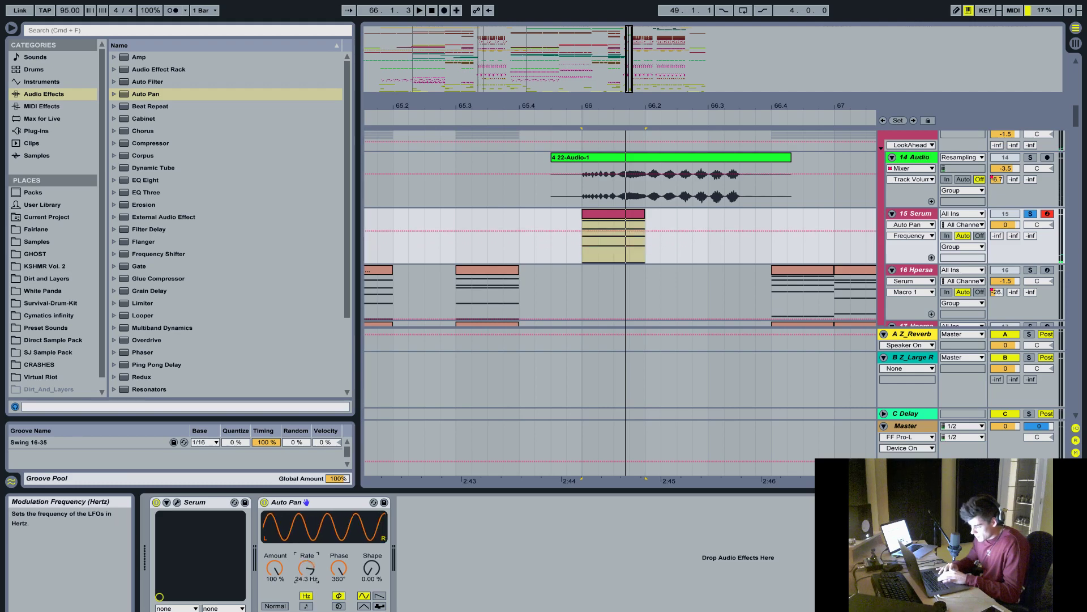
- Open the Serum instrument on the 15 Serum track and reset it to the Init preset
left_click(177, 503)
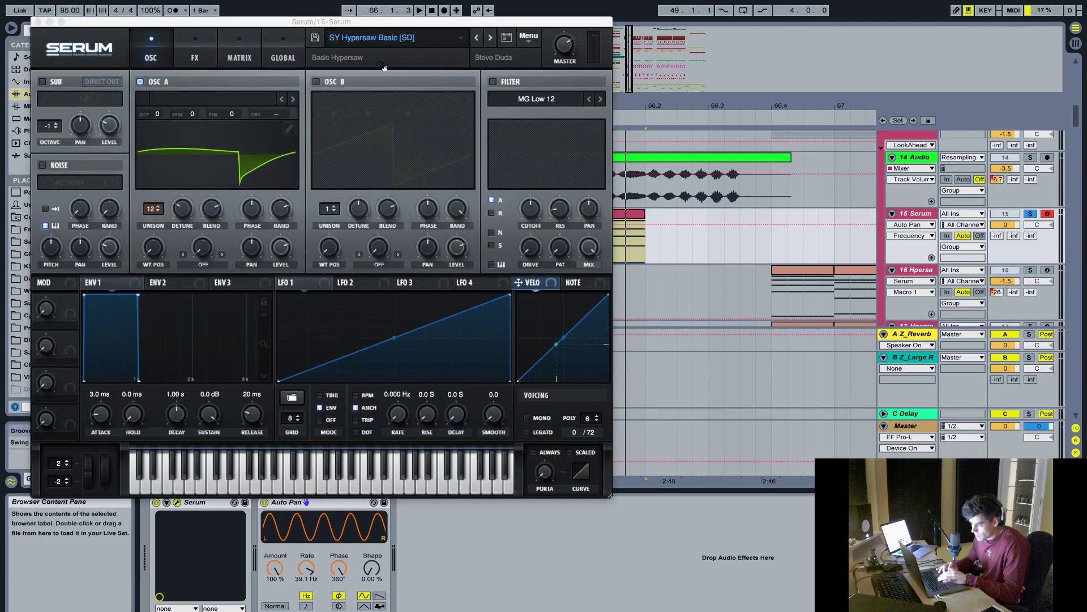
left_click(397, 38)
left_click(477, 30)
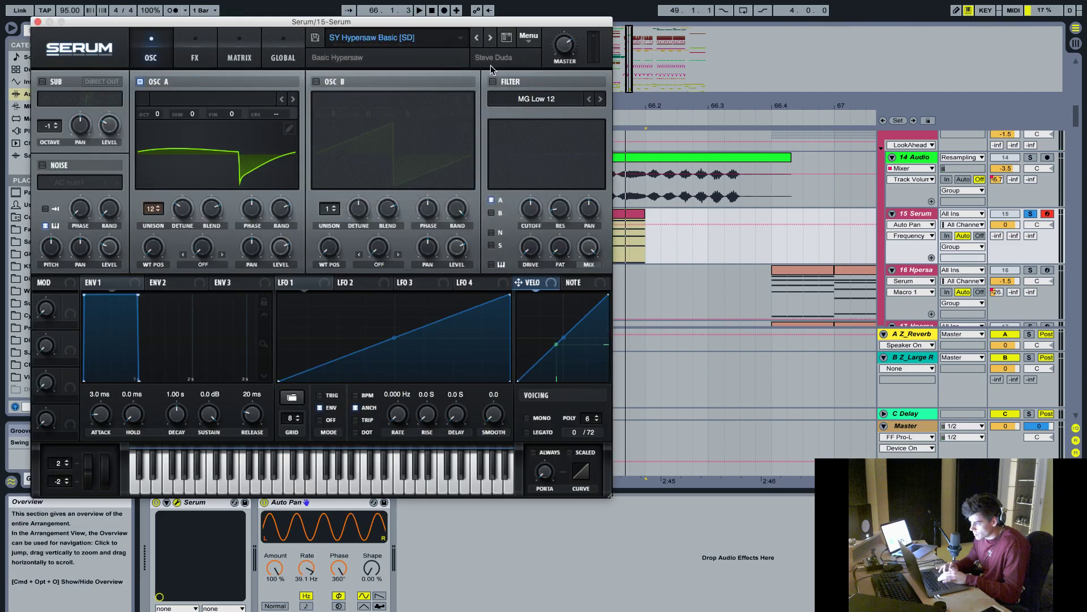
left_click(524, 42)
left_click(555, 96)
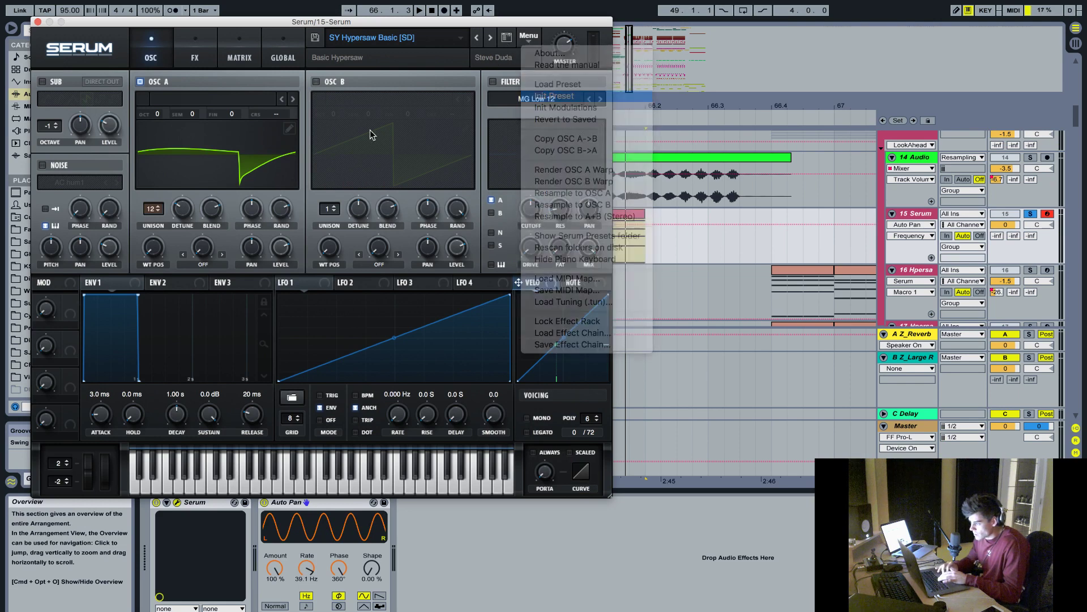
- Set oscillator A to 16 unison voices, raise oscillator B's unison and lower its detune, and close Serum
left_click_drag(153, 209, 153, 187)
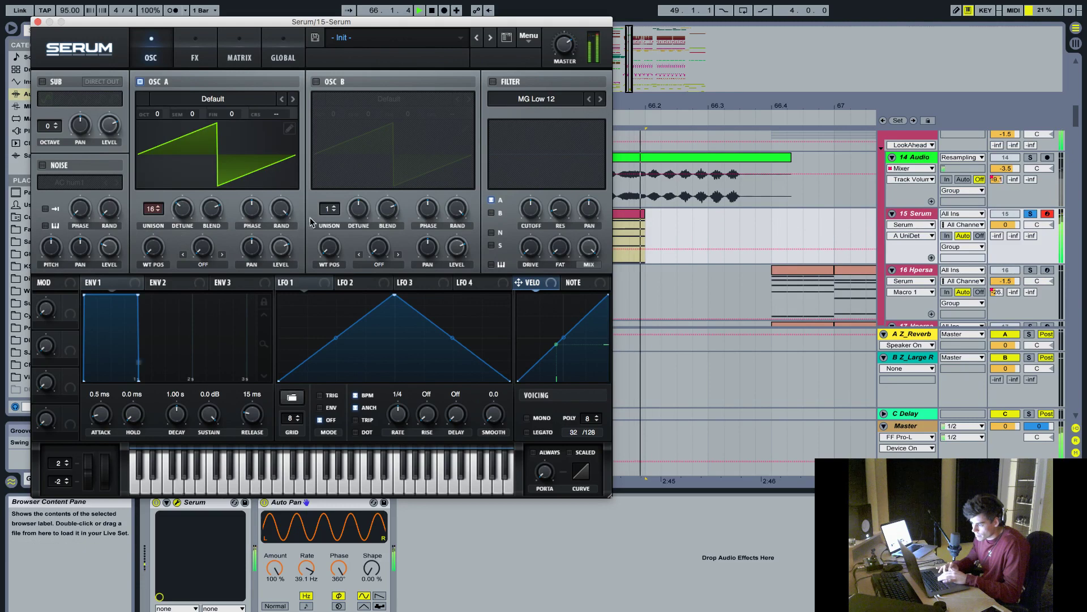
left_click_drag(329, 209, 333, 97)
left_click_drag(361, 212, 359, 235)
left_click(37, 22)
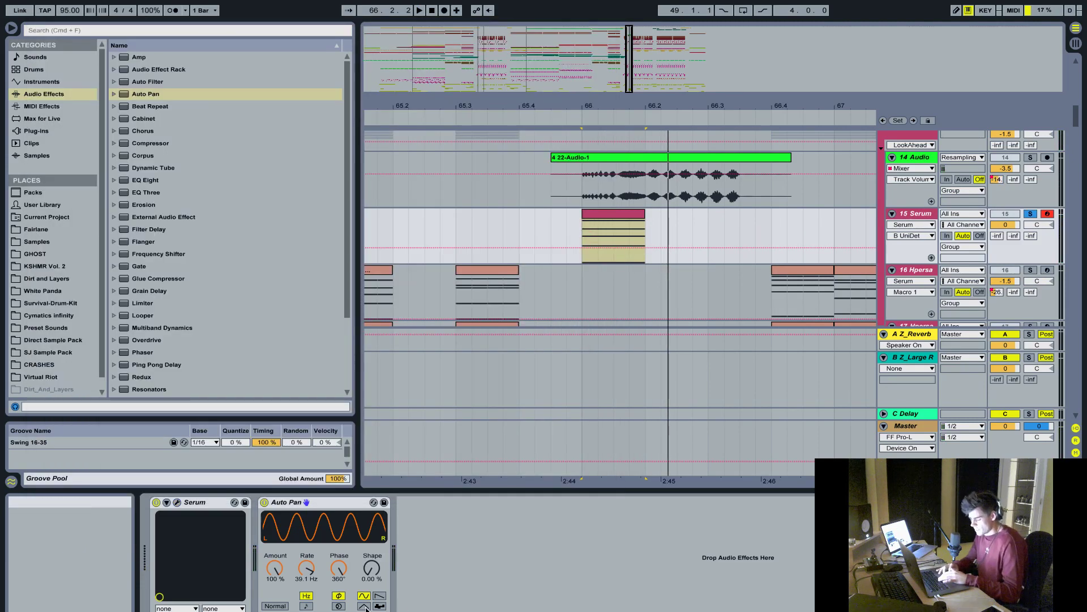
- Lower the Auto Pan rate to 3.41 Hz while playing back the chord
left_click_drag(300, 577, 300, 607)
key("space")
key("space")
key("space")
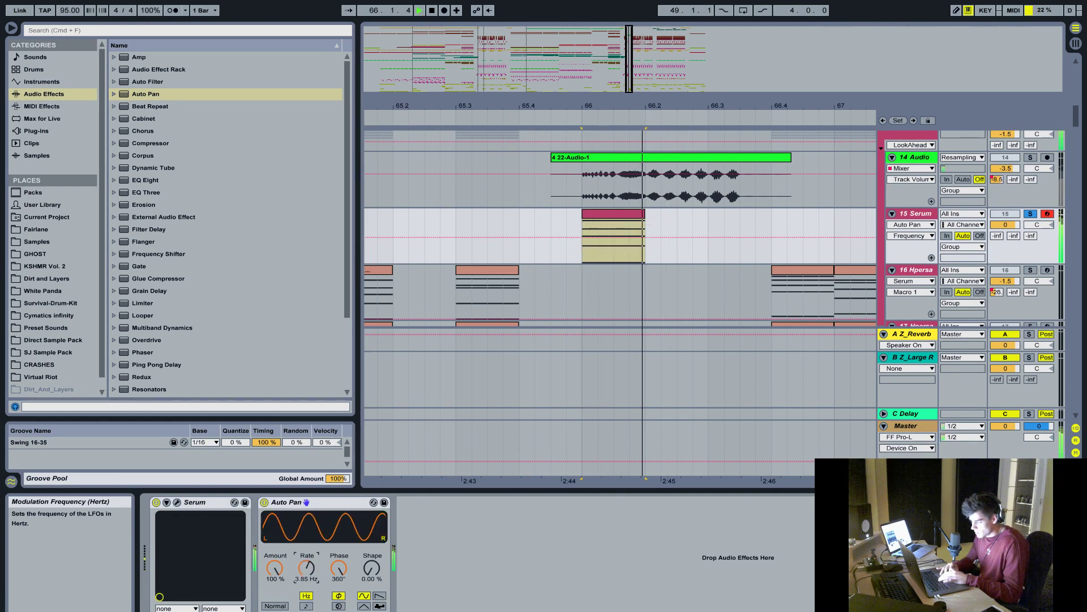
key("space")
- Loop 66 to 66.4 and consolidate that range on the 15 Serum track into one clip with the chord sustained throughout
left_click_drag(712, 224, 769, 229)
key("super+l")
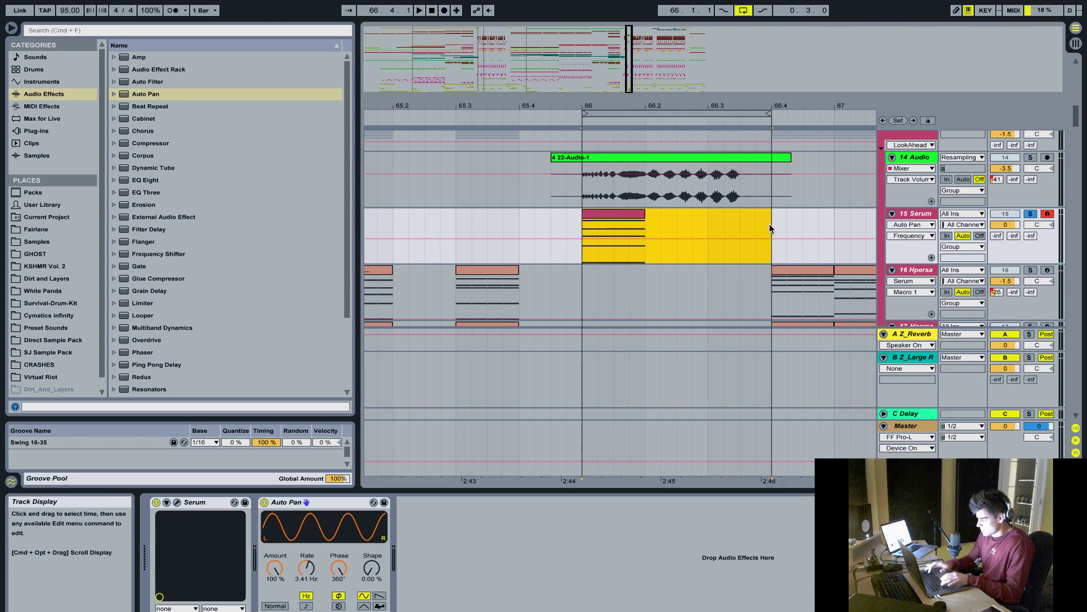
key("super+j")
double_click(727, 217)
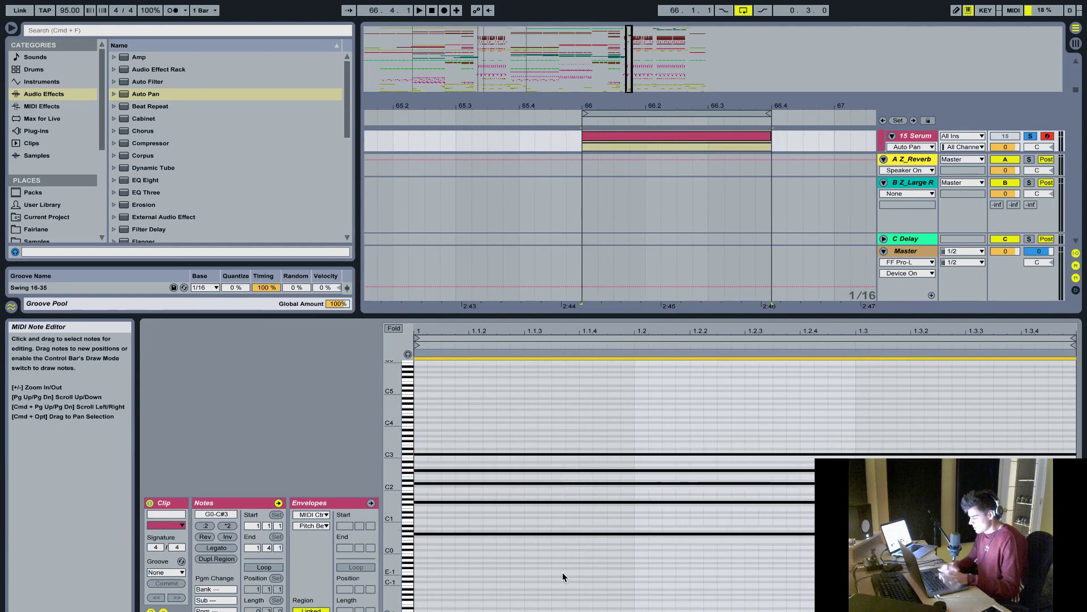
key("super+alt+l")
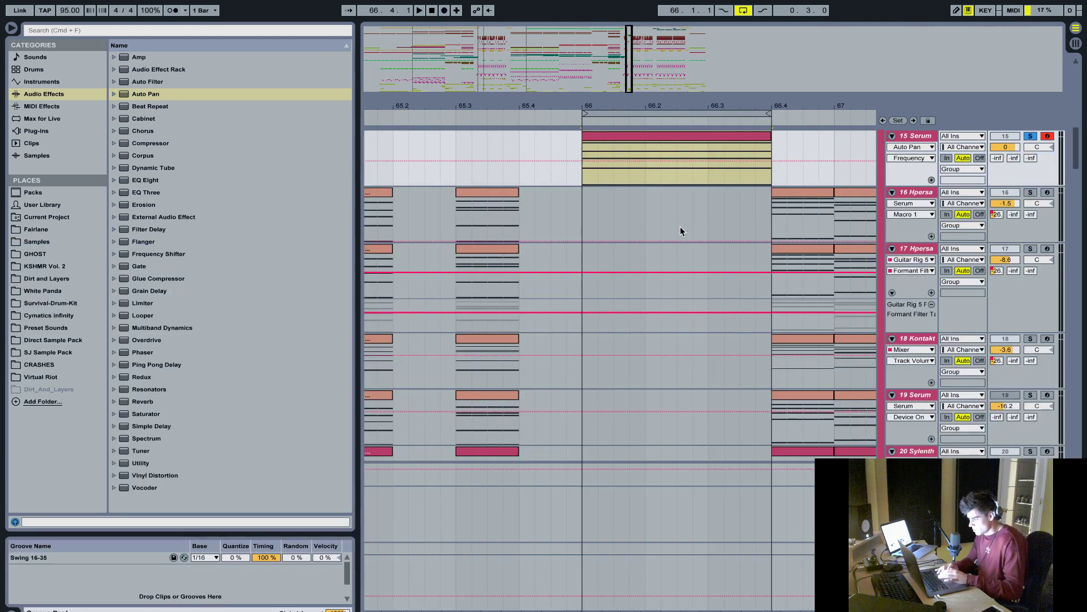
- Audition Auto Pan rates during loop playback and automate its frequency to fall from bar 66 to between 66.2 and 66.3
scroll(680, 227, "up", 3)
double_click(917, 187)
key("space")
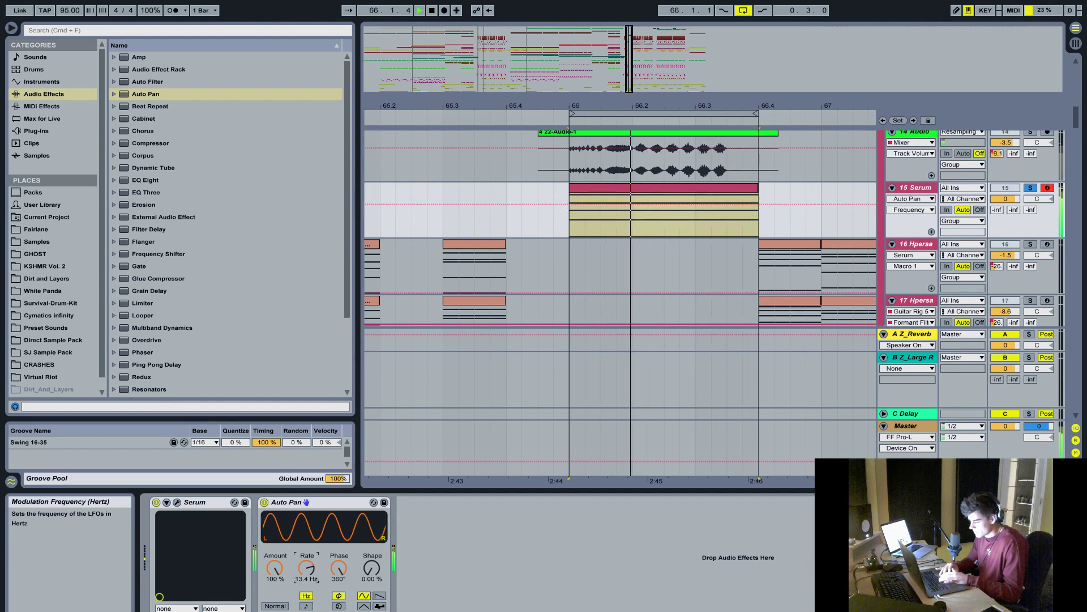
key("space")
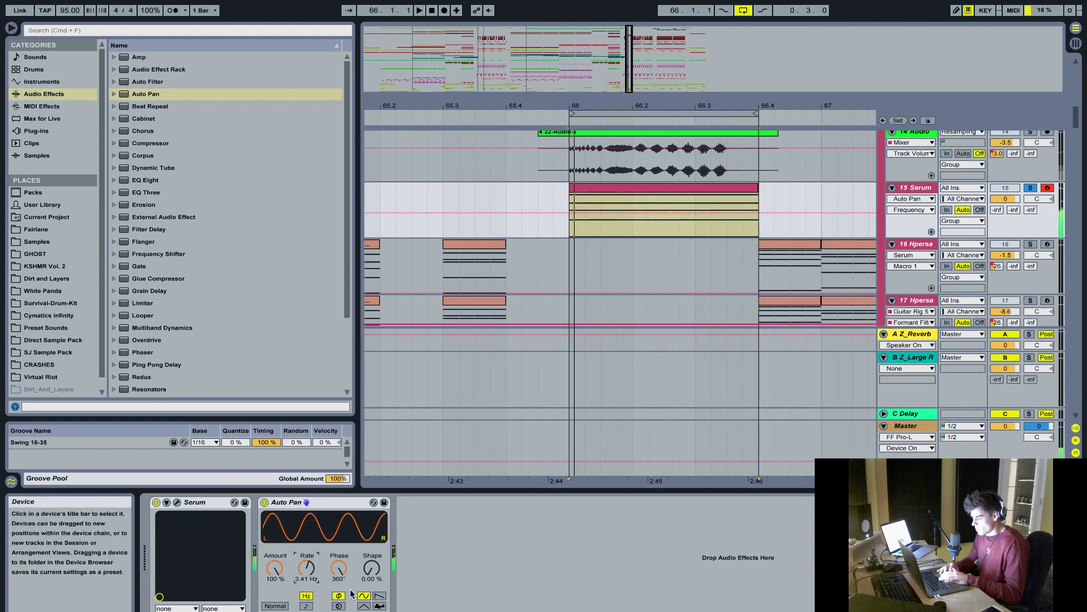
left_click_drag(615, 209, 660, 214)
key("space")
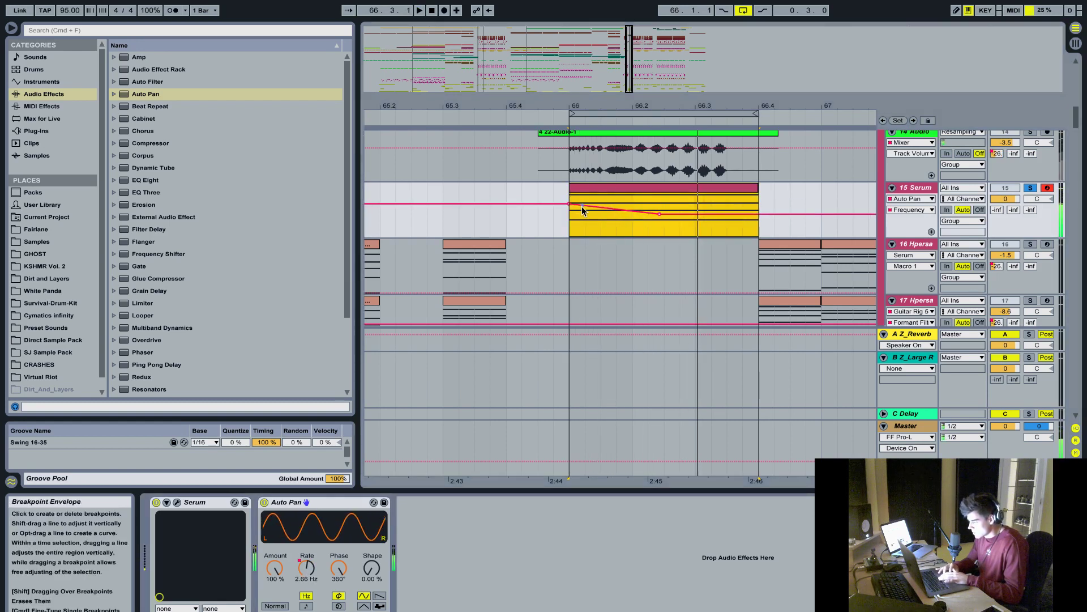
left_click_drag(569, 202, 569, 201)
key("space")
- Add an EQ Eight after the Auto Pan on the 15 Serum track
left_click(188, 100)
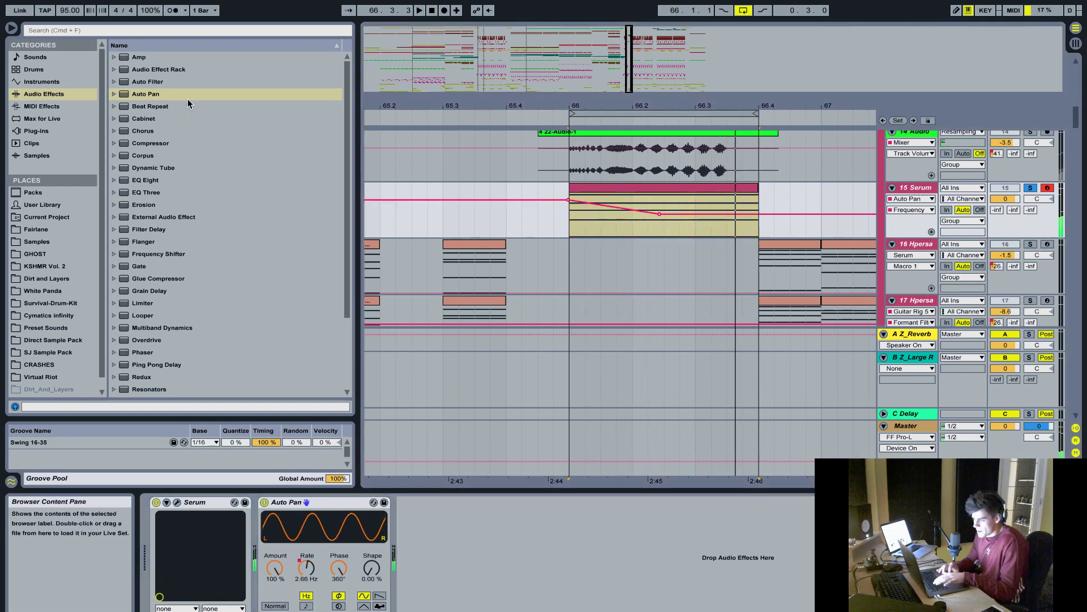
left_click(137, 180)
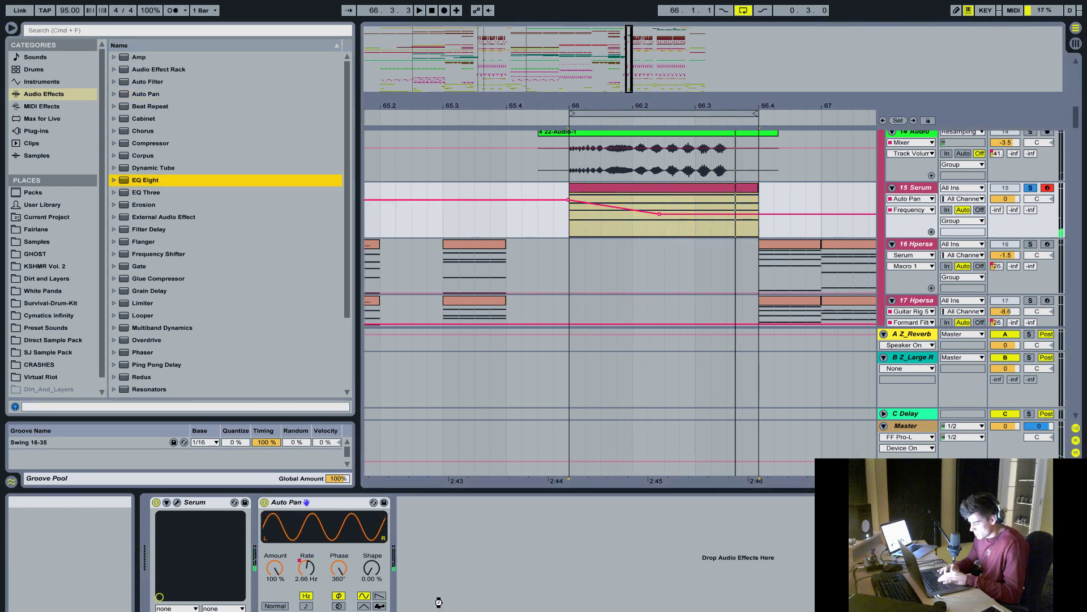
left_click_drag(438, 602, 439, 602)
- Automate EQ Eight's band 1 low-cut frequency to fall from 4.91 kHz at bar 66 to 30 Hz at 66.3, and play the loop
left_click(444, 541)
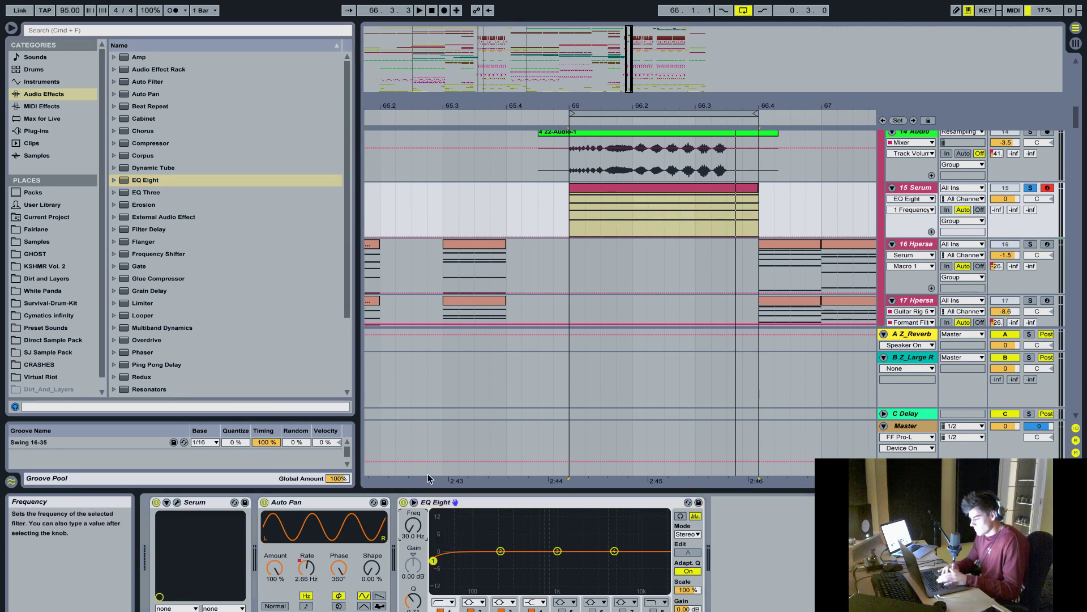
left_click_drag(580, 217, 687, 215)
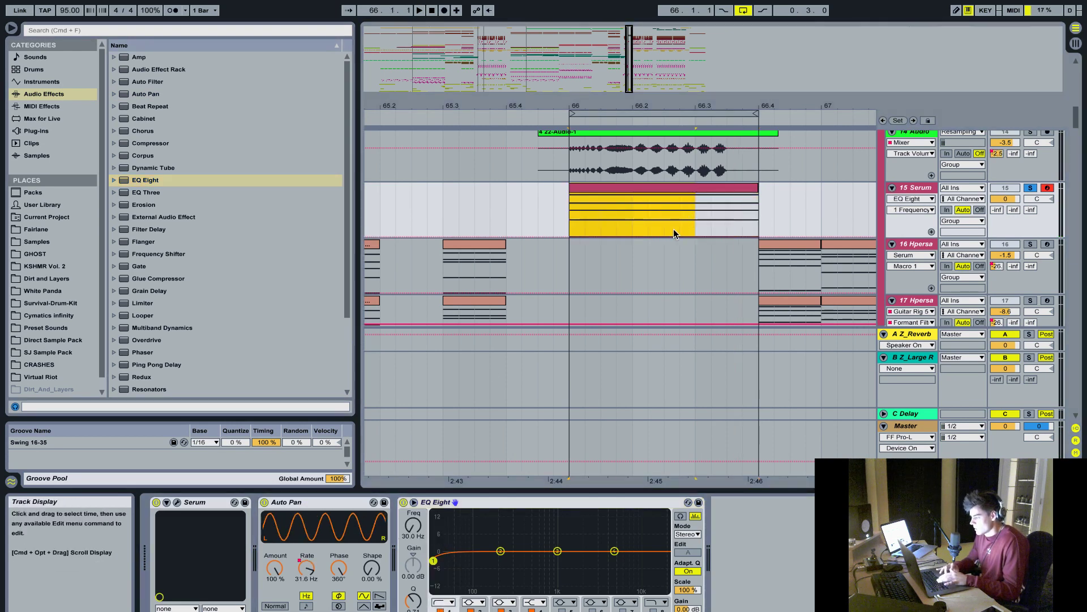
left_click(692, 203)
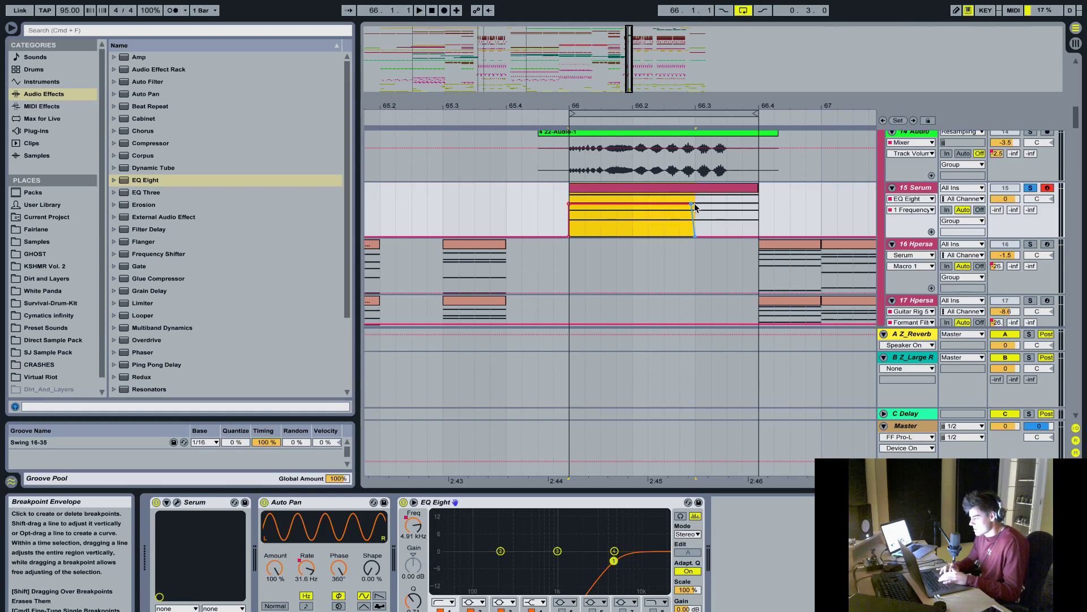
left_click(692, 203)
key("space")
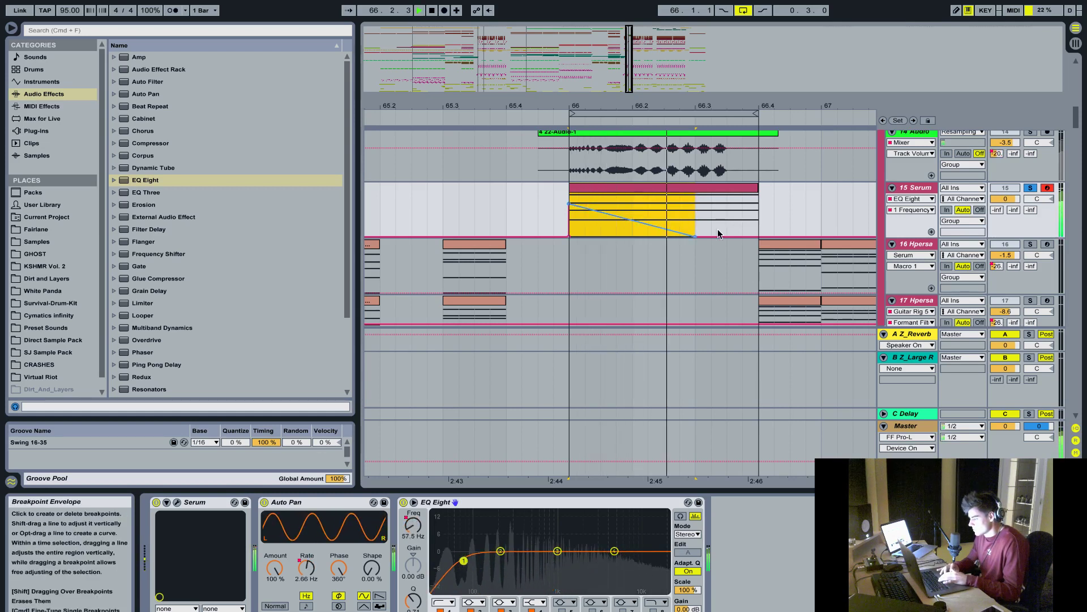
- Stop playback and delete the whole 15 Serum track
key("space")
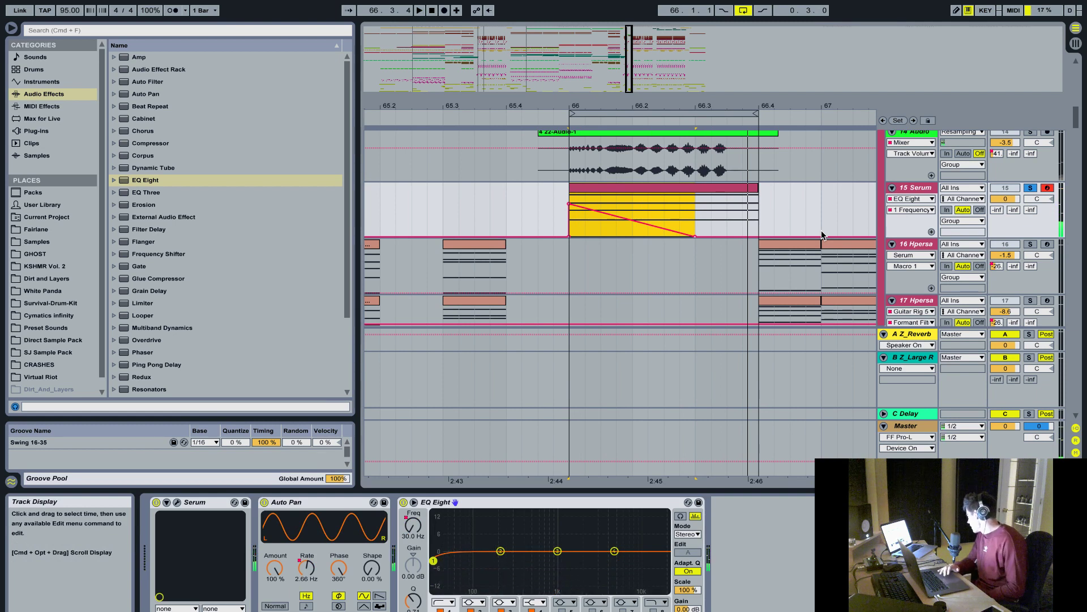
left_click(728, 189)
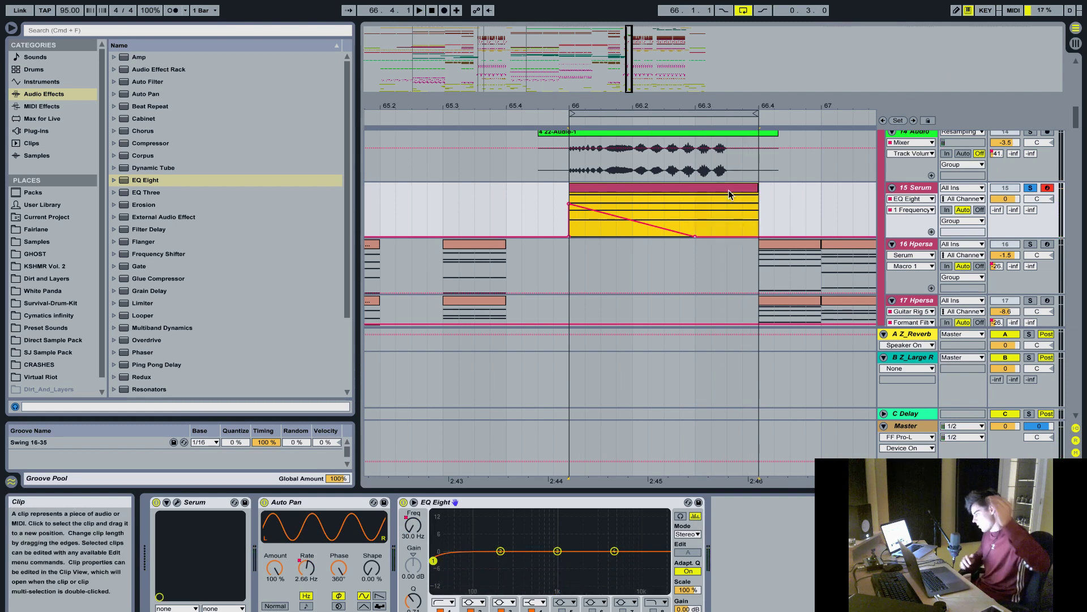
key("Delete")
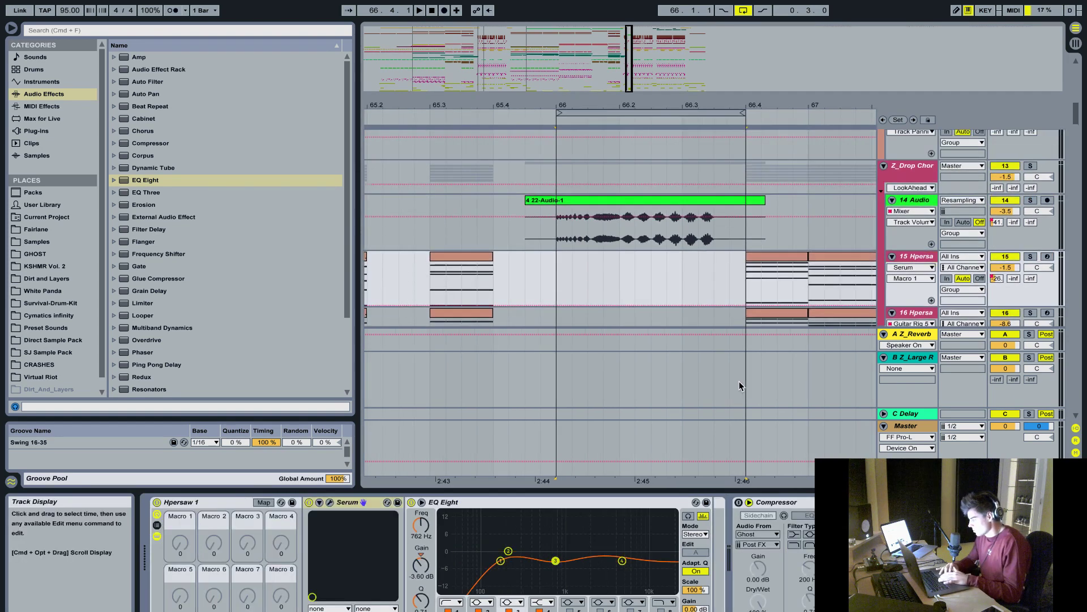
- Solo the 14 Audio track and audition its clip from bar 66
left_click(1030, 200)
left_click(559, 243)
key("space")
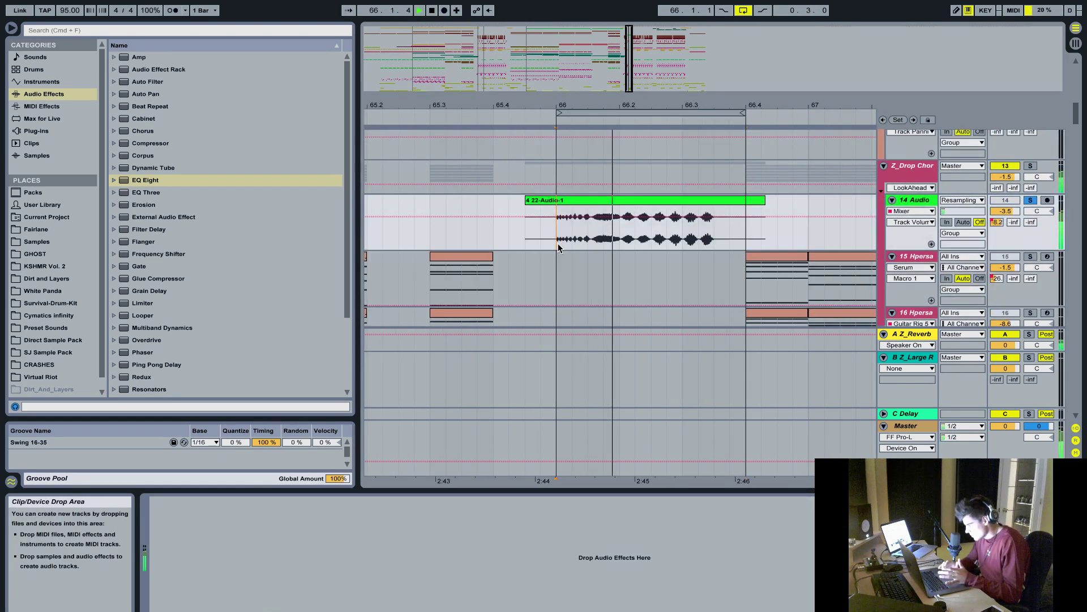
key("space")
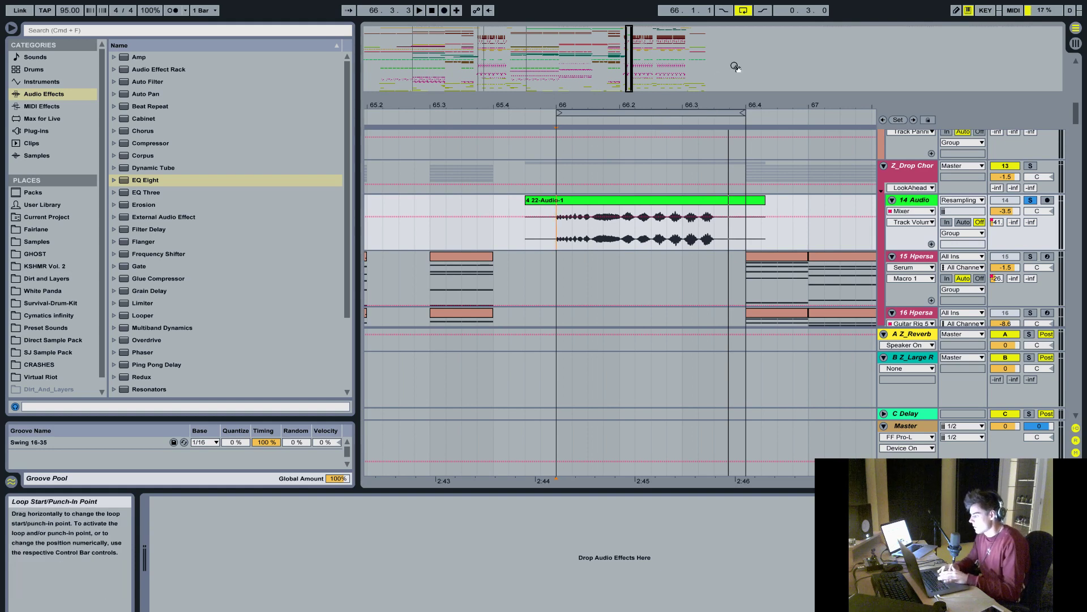
- Turn off the arrangement loop and play briefly from bar 66
left_click(664, 113)
key("minus")
key("minus")
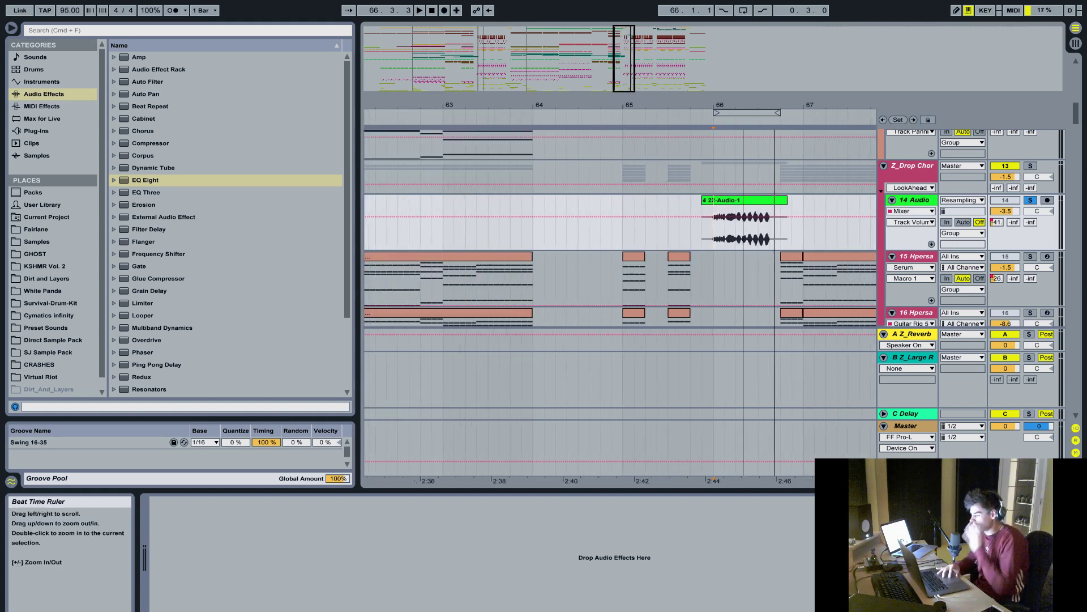
scroll(701, 271, "down", 3)
left_click(668, 249)
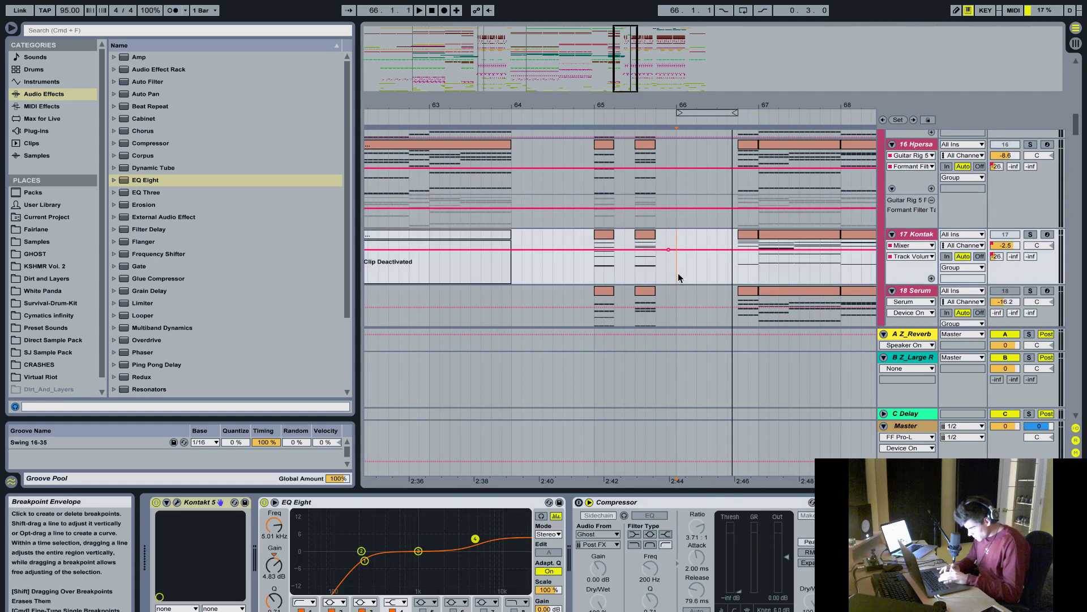
key("space")
- Audition the bar 66 FX clips in solo: the sub drop on 98 Audio, the reverb hit on 97 Audio and F# Pluck on 96 Audio
scroll(699, 291, "down", 10)
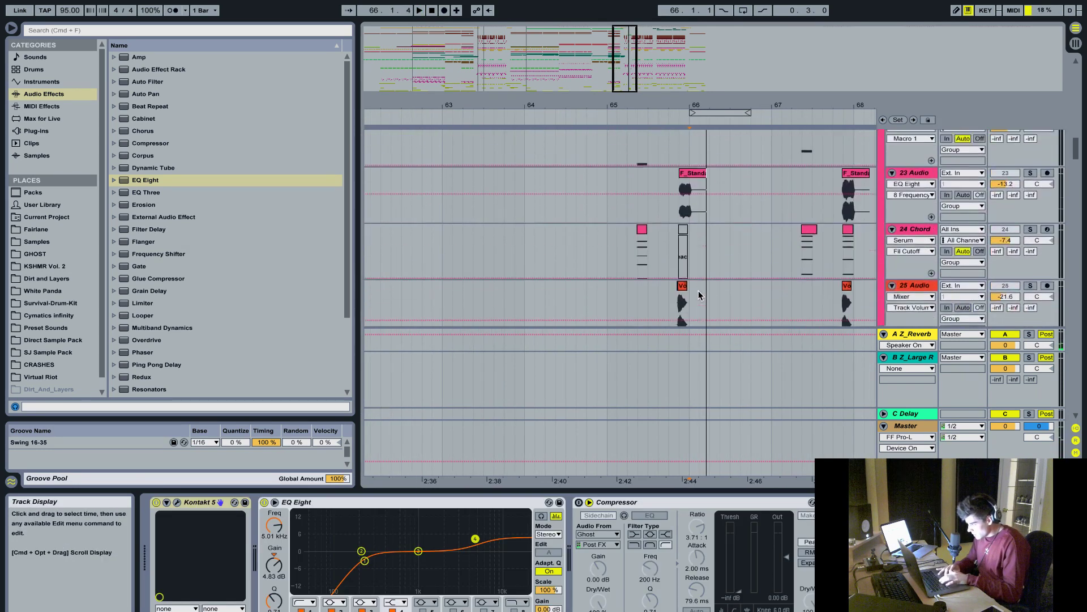
scroll(698, 291, "down", 15)
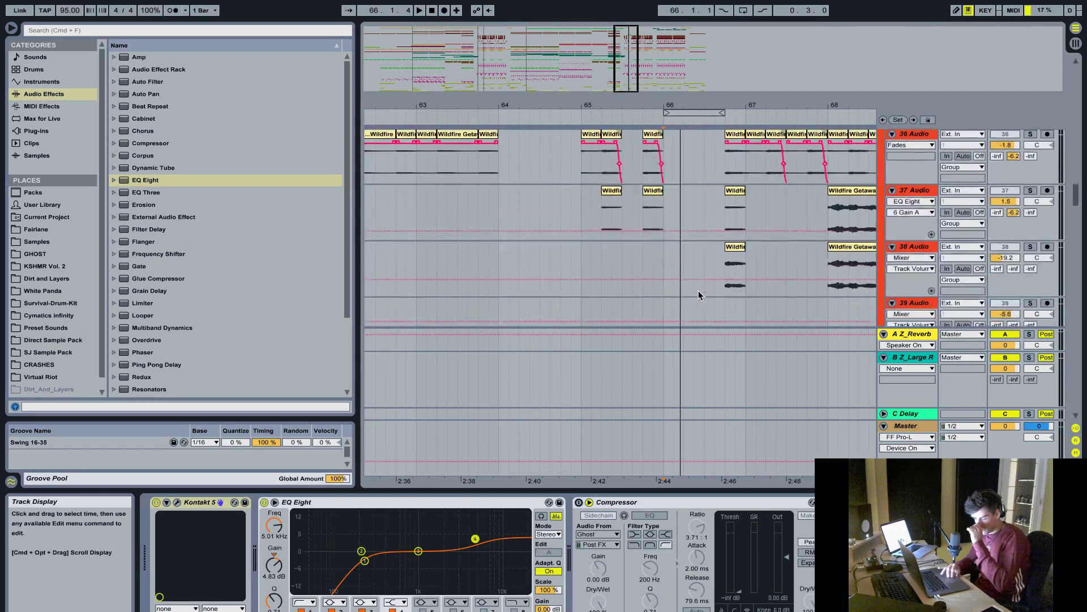
scroll(699, 291, "down", 15)
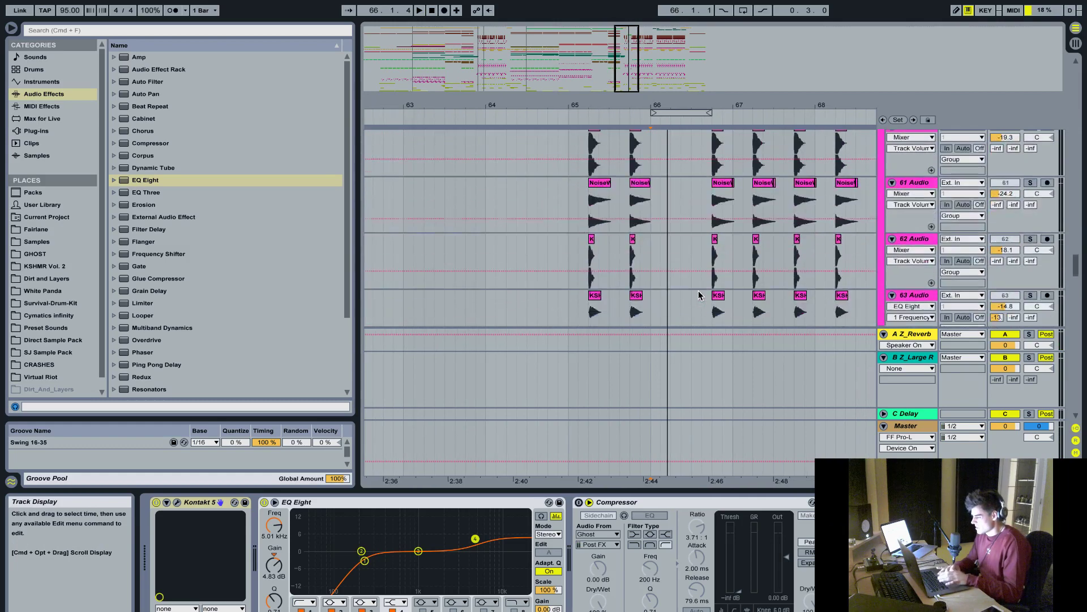
scroll(698, 294, "down", 10)
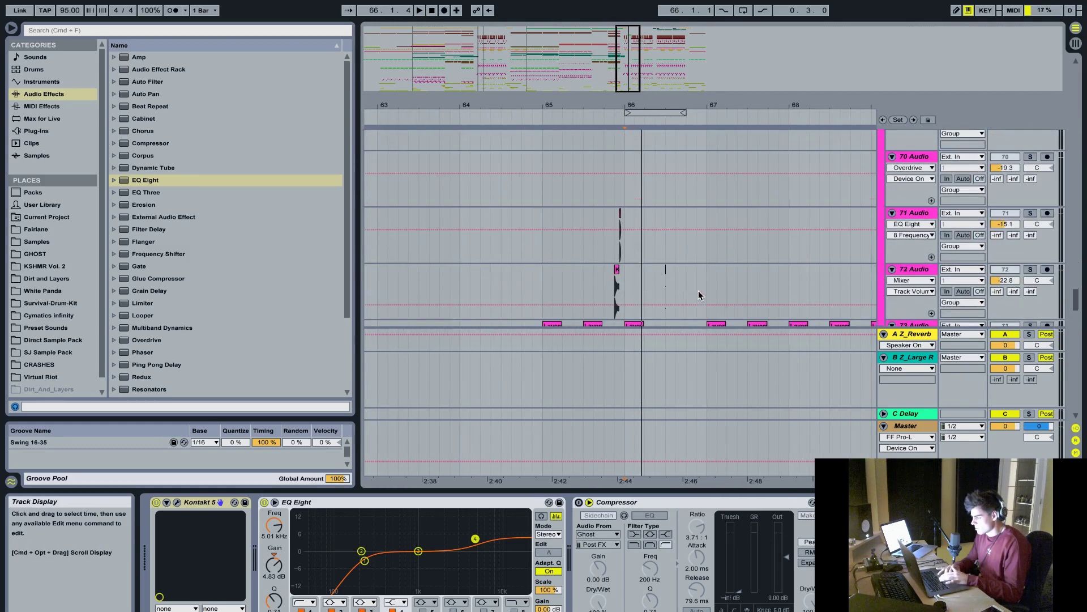
scroll(698, 293, "down", 12)
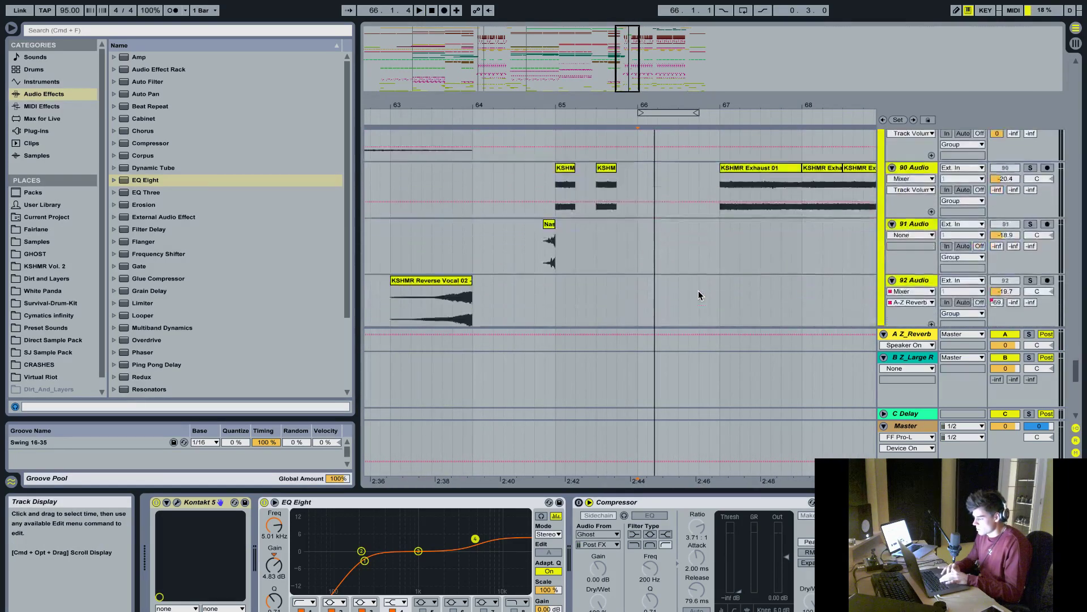
scroll(963, 238, "up", 2)
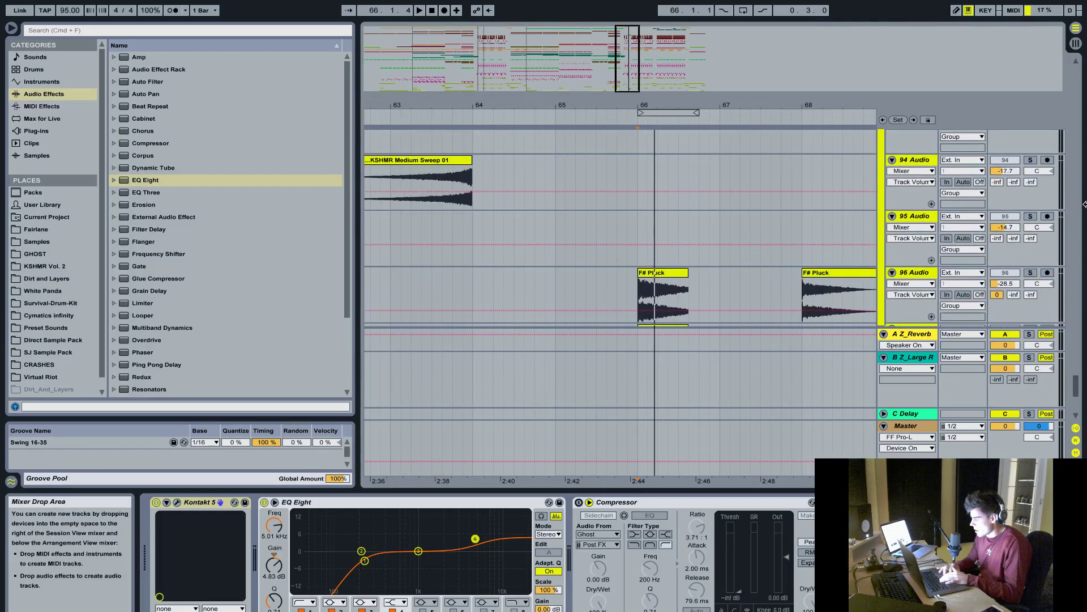
scroll(988, 236, "down", 2)
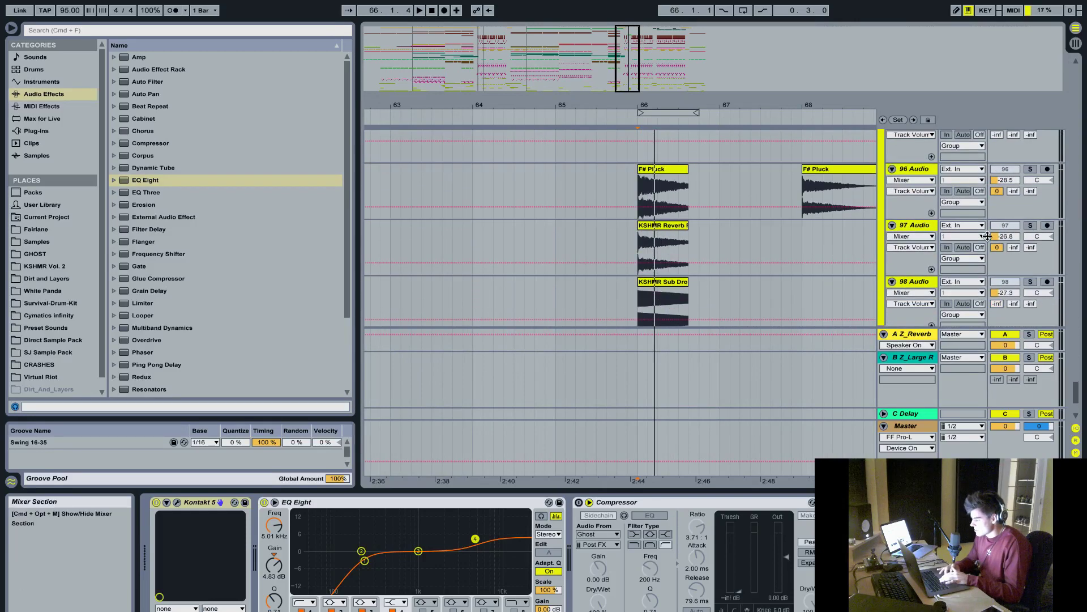
left_click(1030, 281)
key("space")
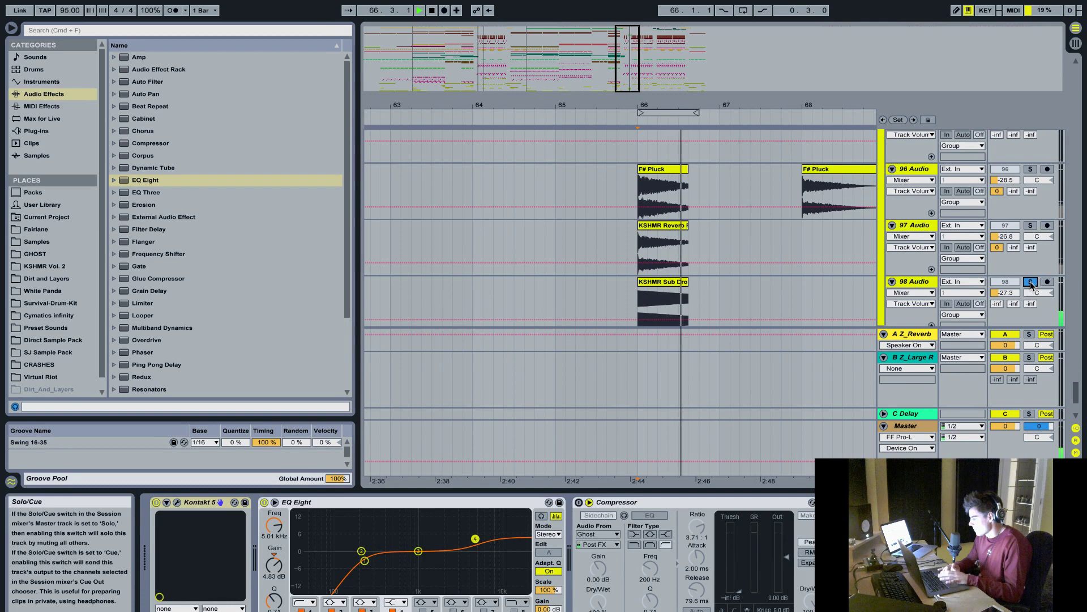
key("space")
left_click(1030, 225)
key("space")
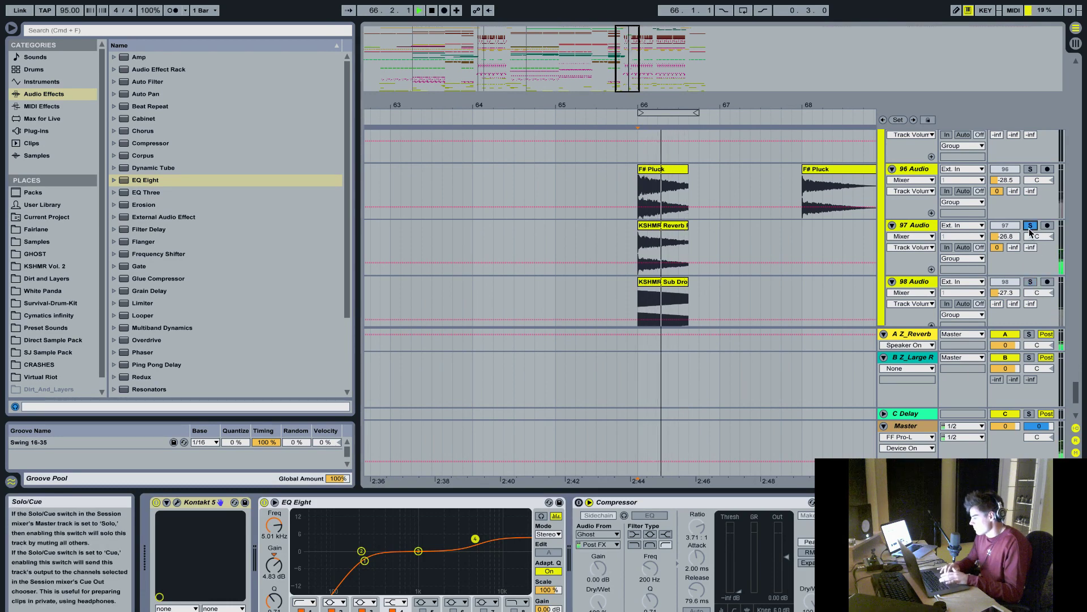
left_click(1031, 169)
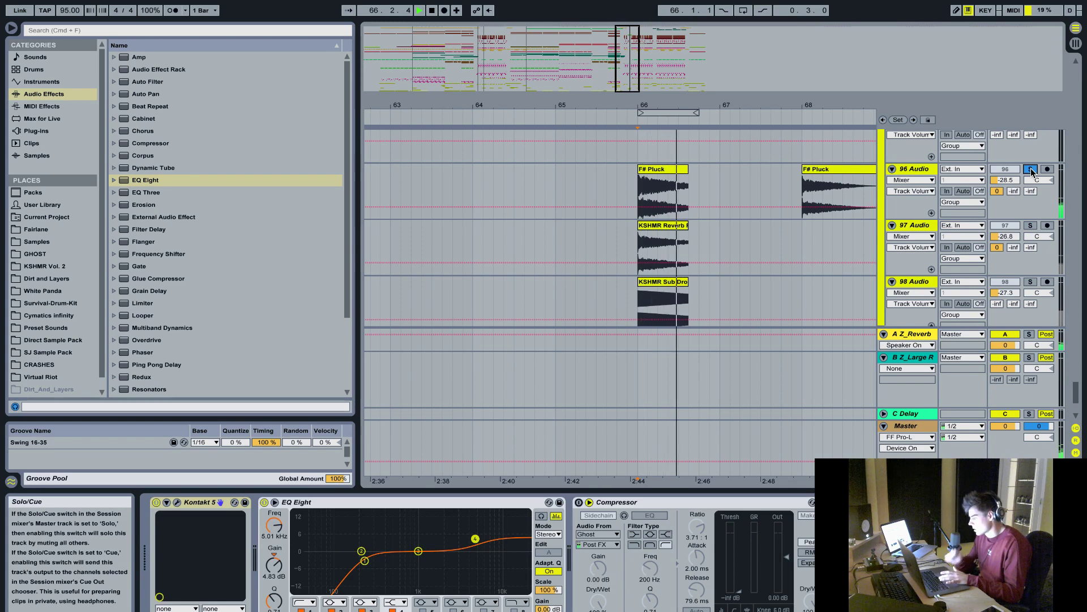
- Hide the device view, solo 14 Audio instead of 96 Audio and audition its clip around bar 66
scroll(769, 207, "up", 1)
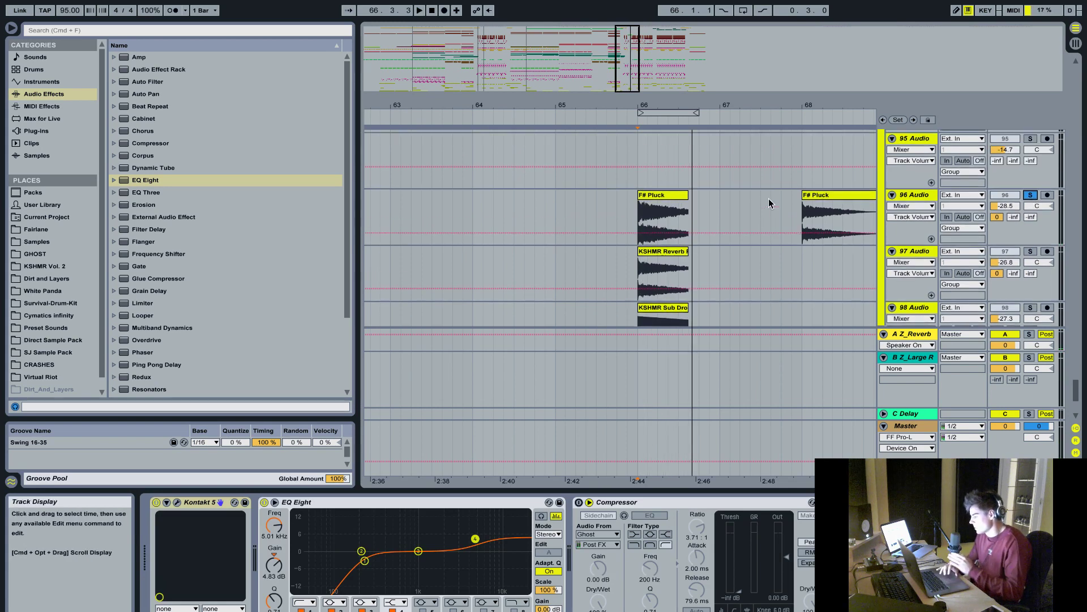
scroll(769, 204, "up", 3)
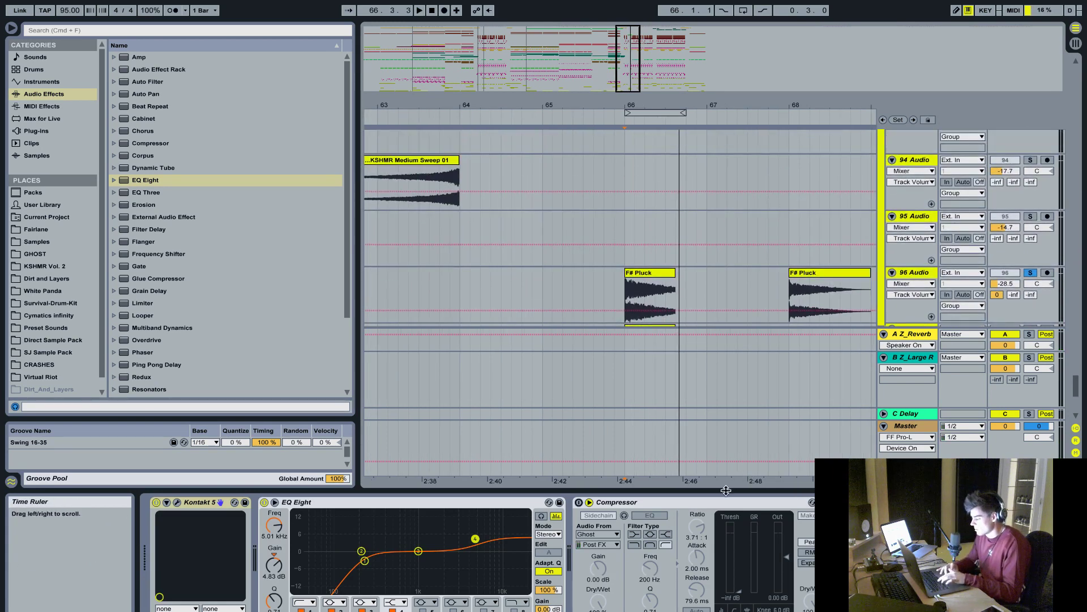
key("super+alt+l")
scroll(725, 489, "up", 10)
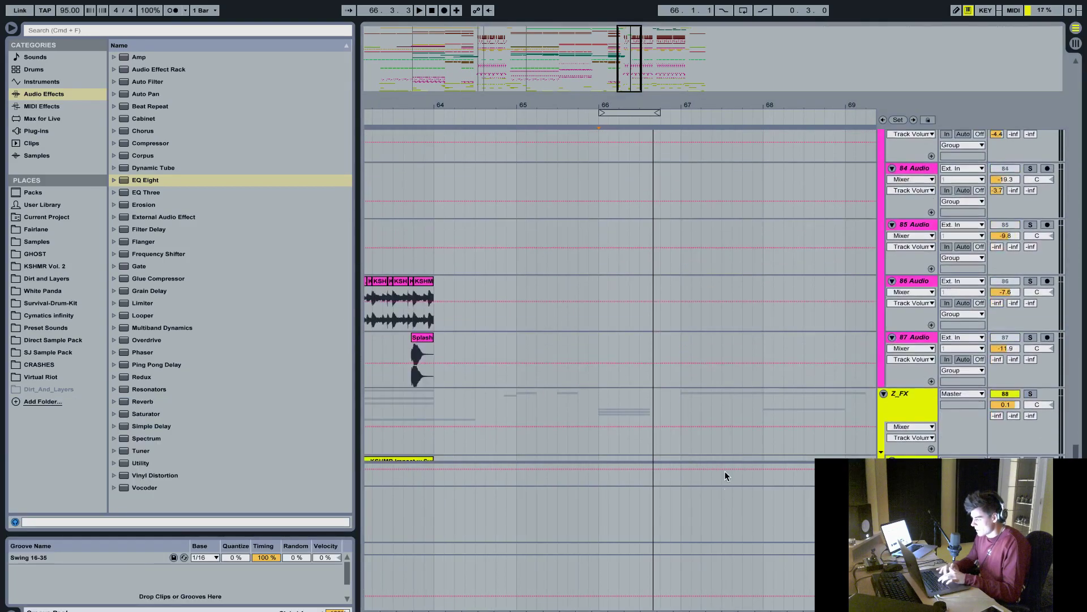
scroll(739, 275, "up", 10)
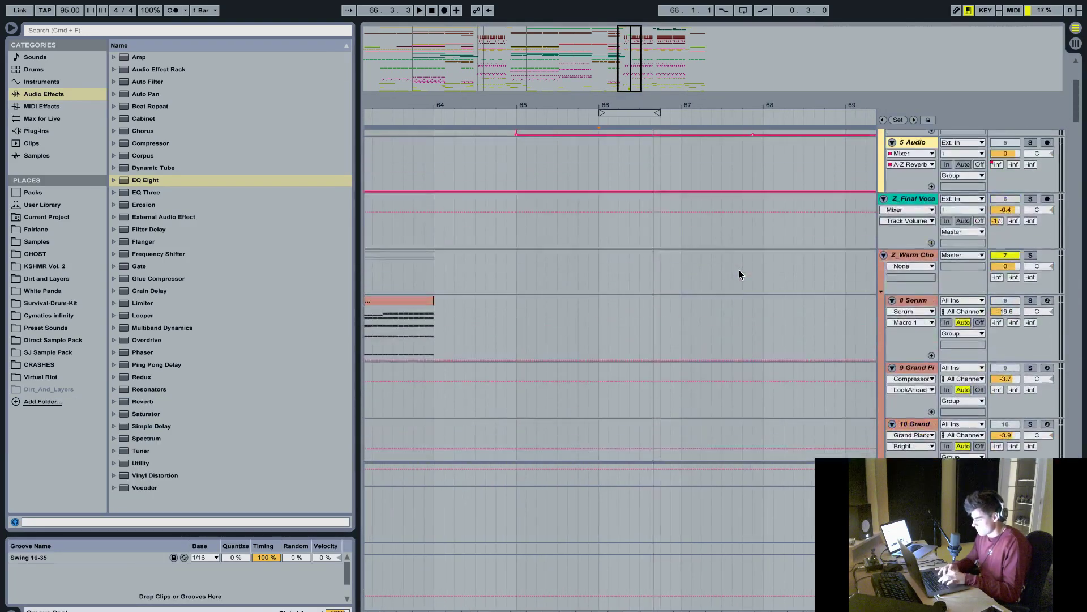
left_click(1033, 200)
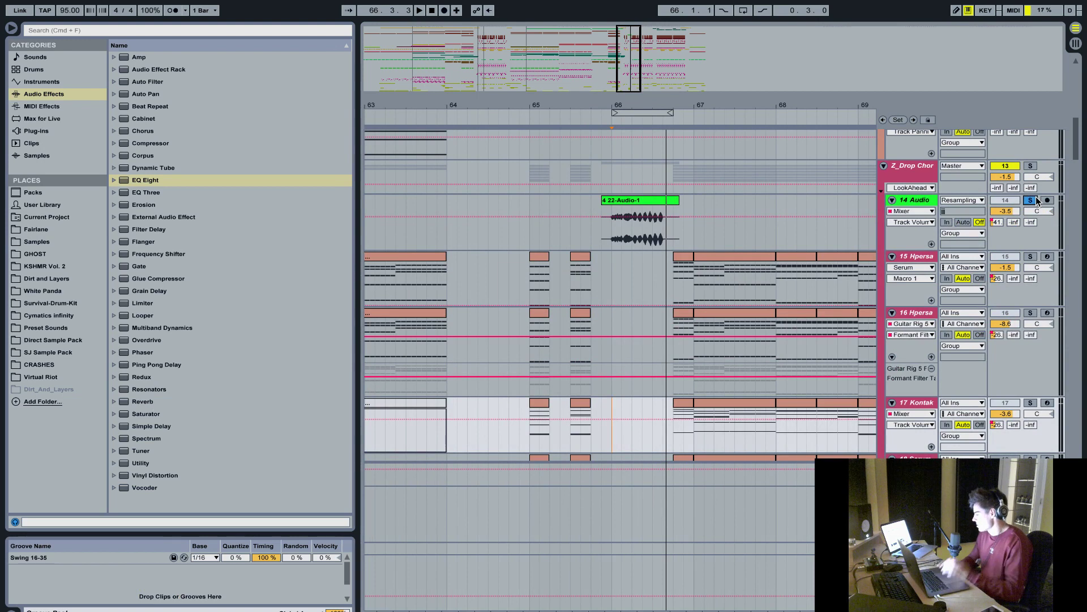
key("space")
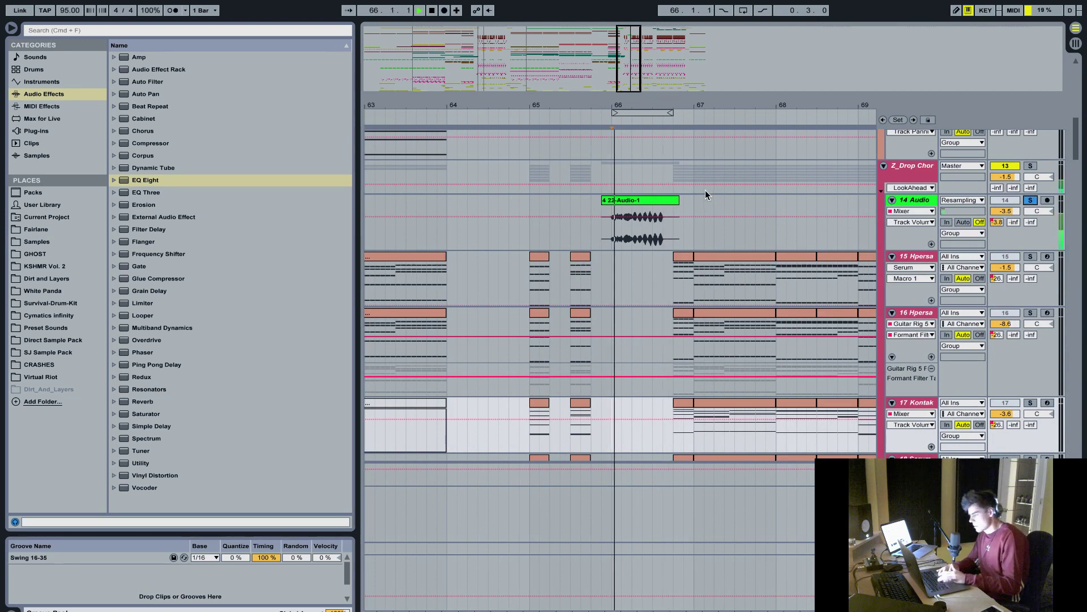
left_click(583, 230)
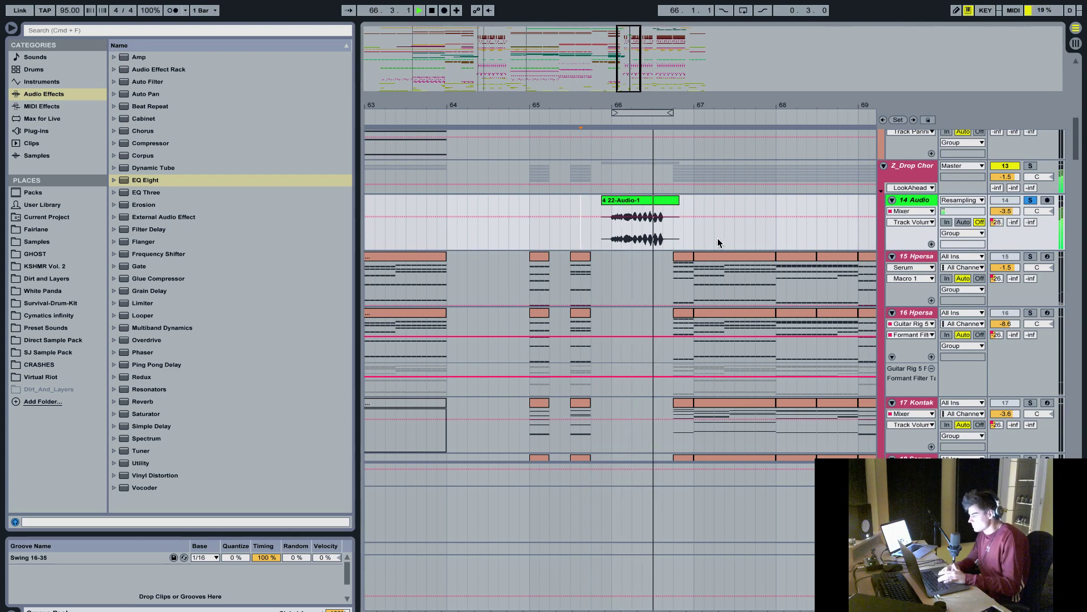
- Unsolo 14 Audio and compare the passage into bar 66 with the Z_FX group muted and with it active again
scroll(751, 365, "down", 20)
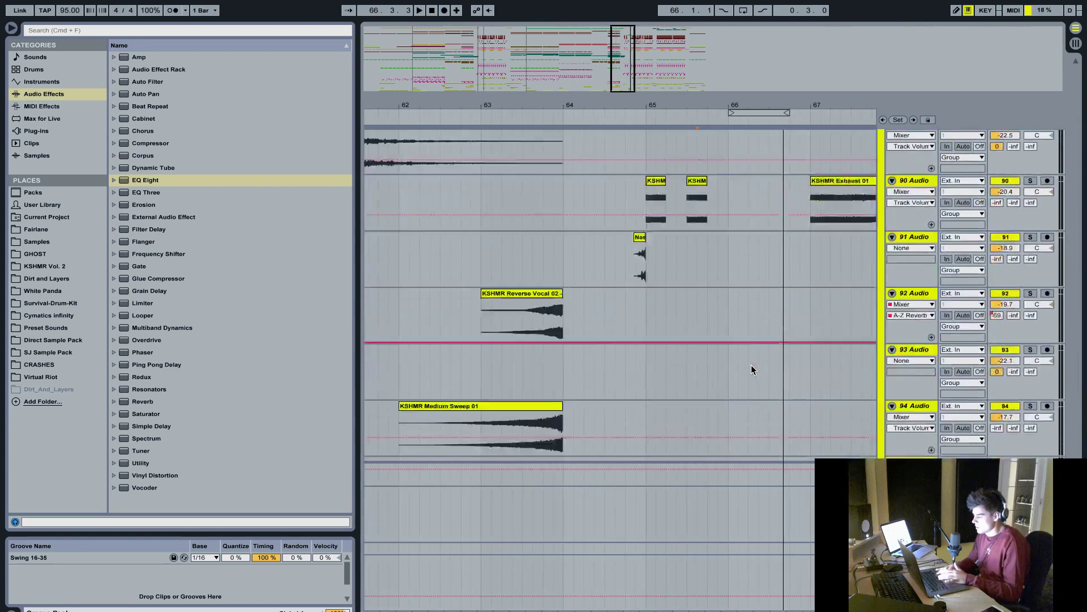
scroll(751, 365, "up", 10)
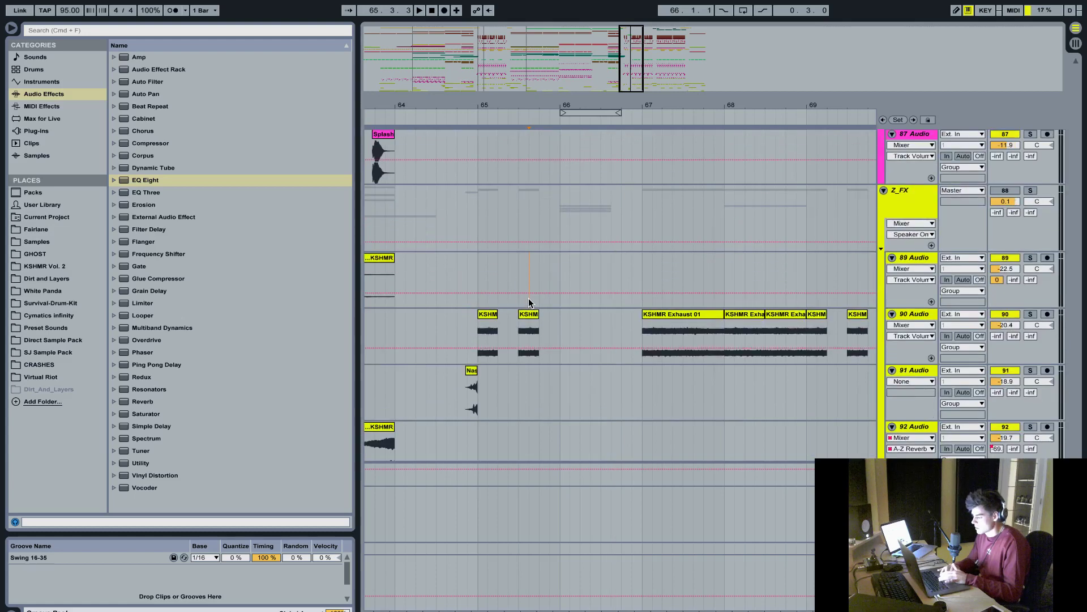
left_click(529, 303)
key("space")
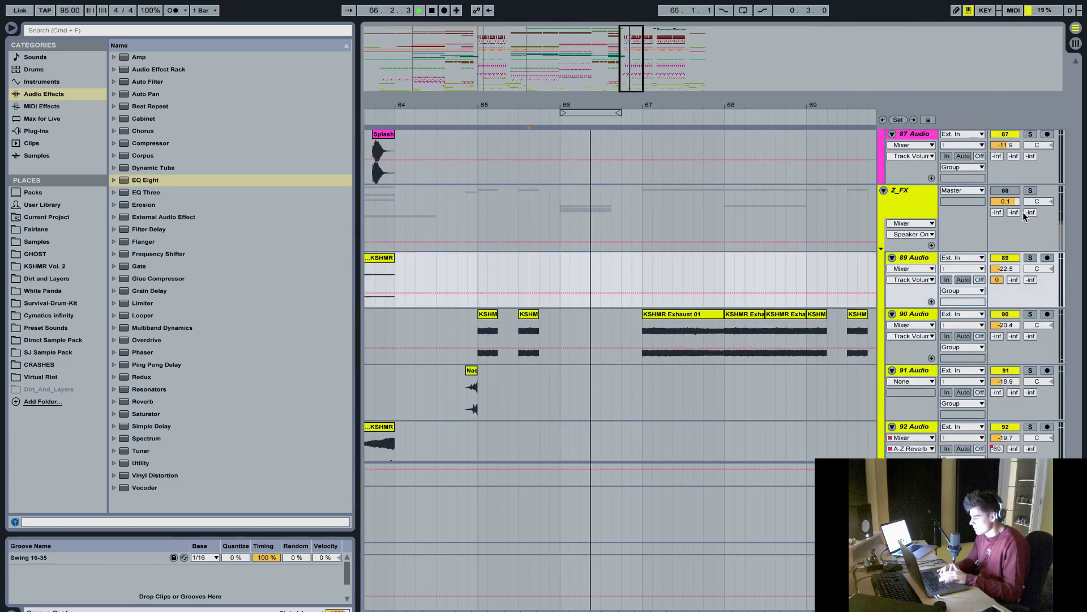
key("space")
left_click(1005, 190)
left_click(556, 306)
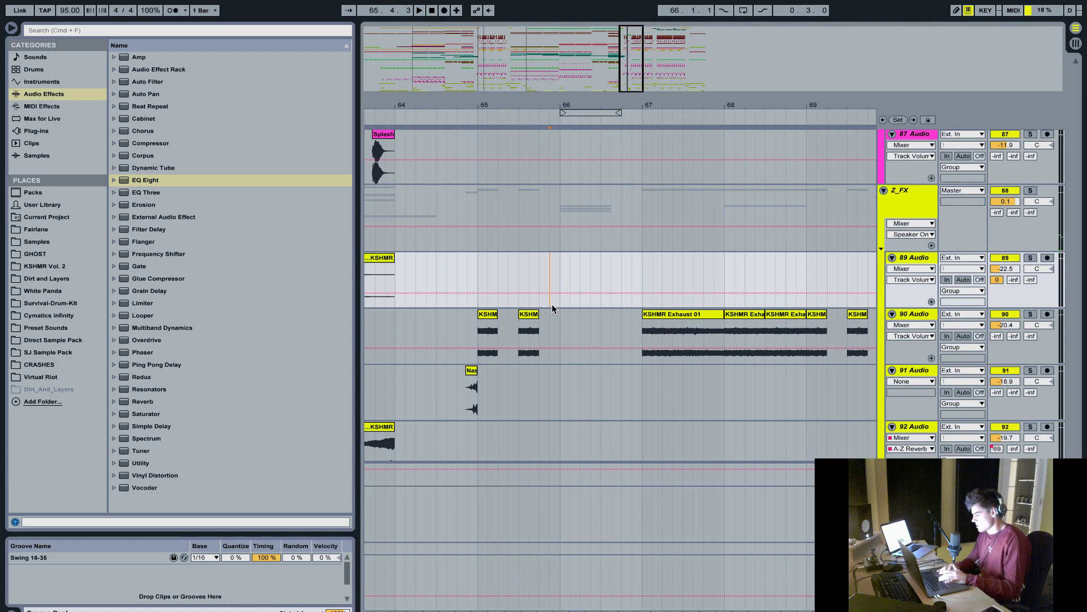
key("space")
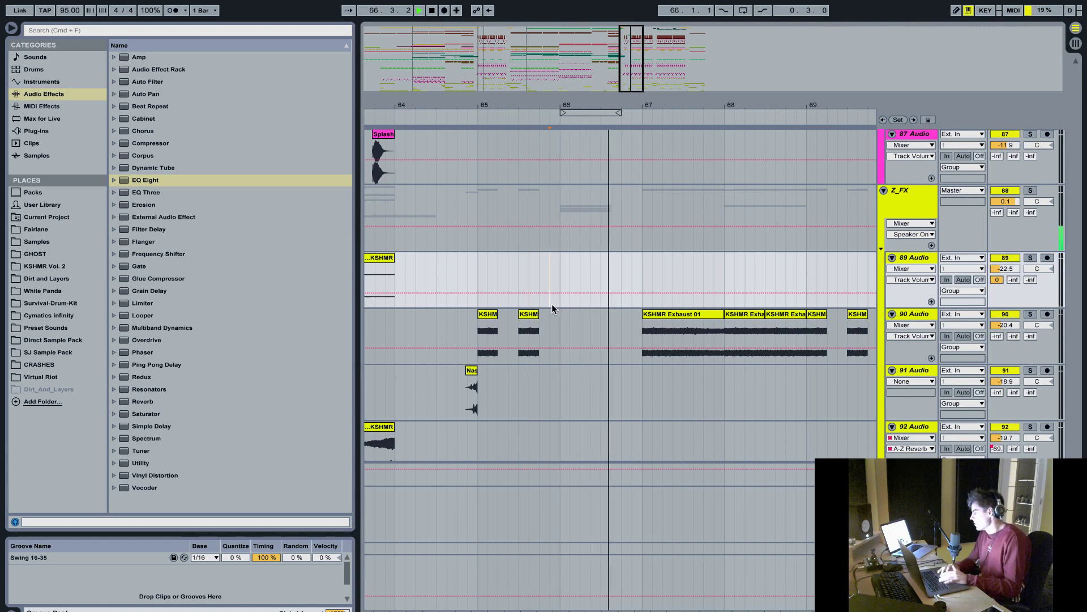
left_click(641, 274)
key("space")
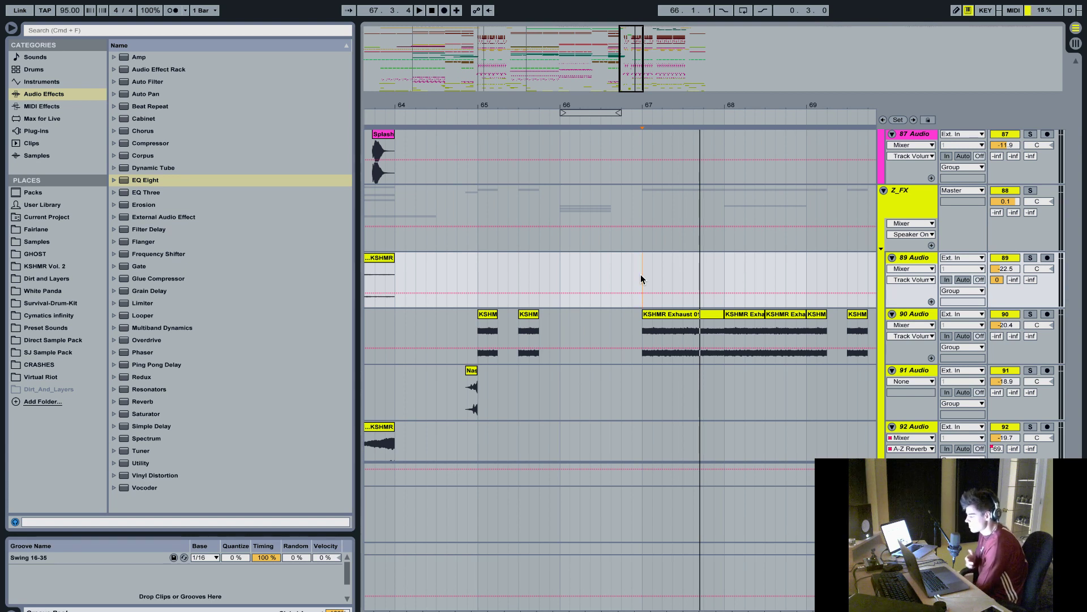
- Review the FX clips on tracks 96 to 98 at bar 66 and play the full mix from just before that bar
scroll(641, 275, "down", 8)
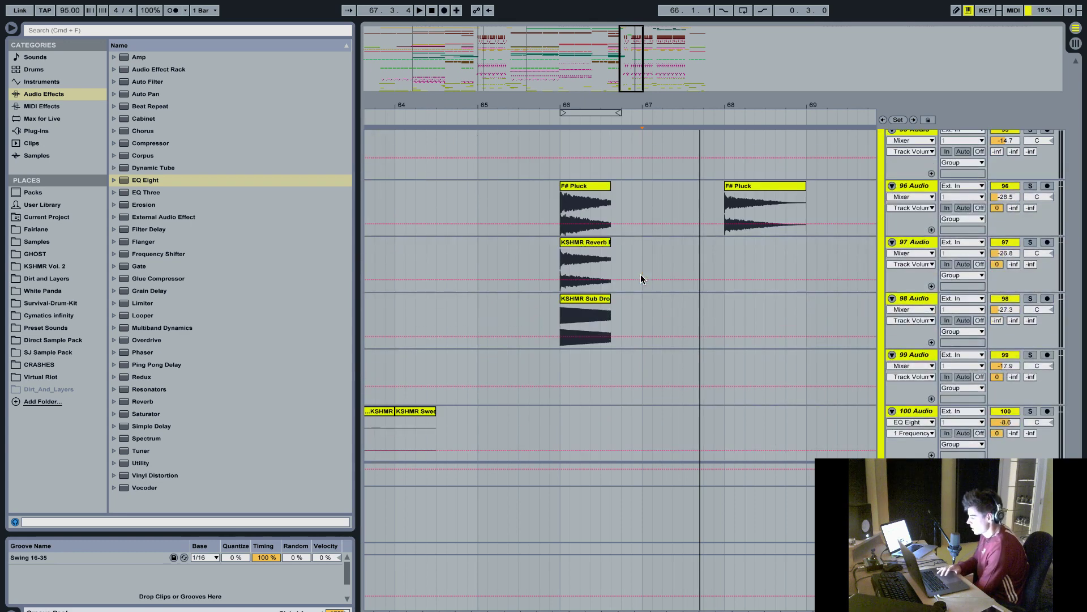
scroll(640, 274, "up", 8)
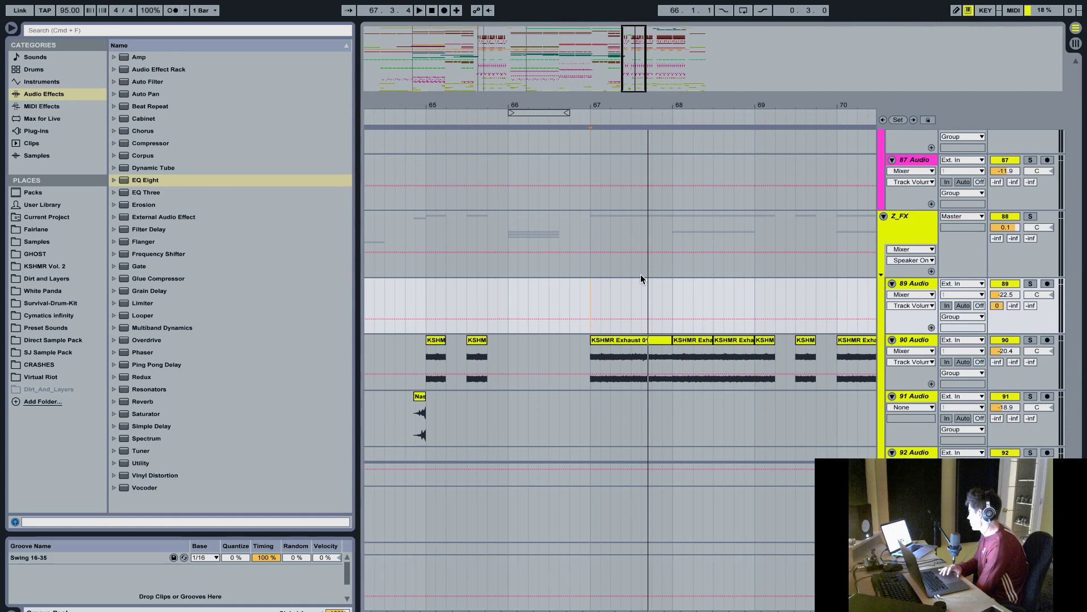
scroll(640, 274, "down", 8)
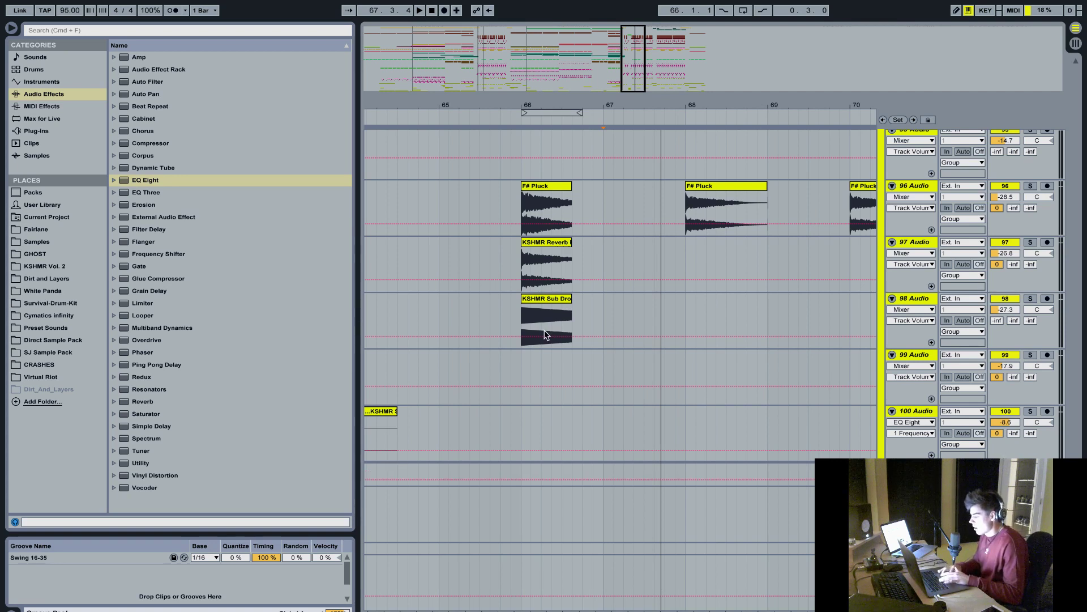
left_click(503, 324)
key("space")
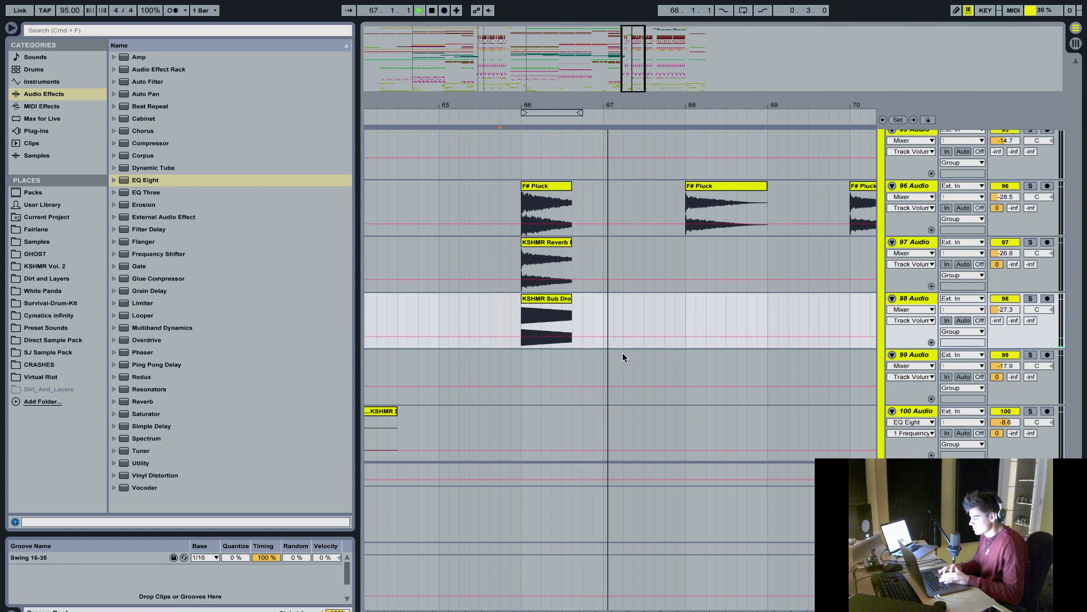
key("space")
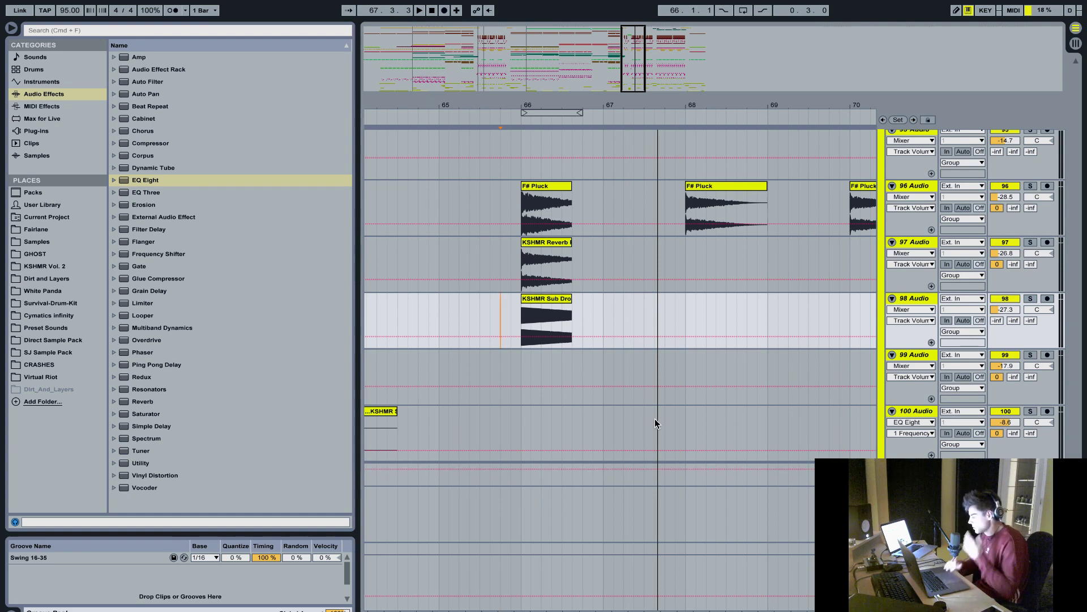
- Hide the browser to widen the arrangement and look over the yellow FX tracks 89 to 96 around bars 66 to 72
scroll(674, 365, "up", 5)
scroll(674, 365, "right", 2)
scroll(677, 355, "up", 3)
scroll(677, 356, "right", 1)
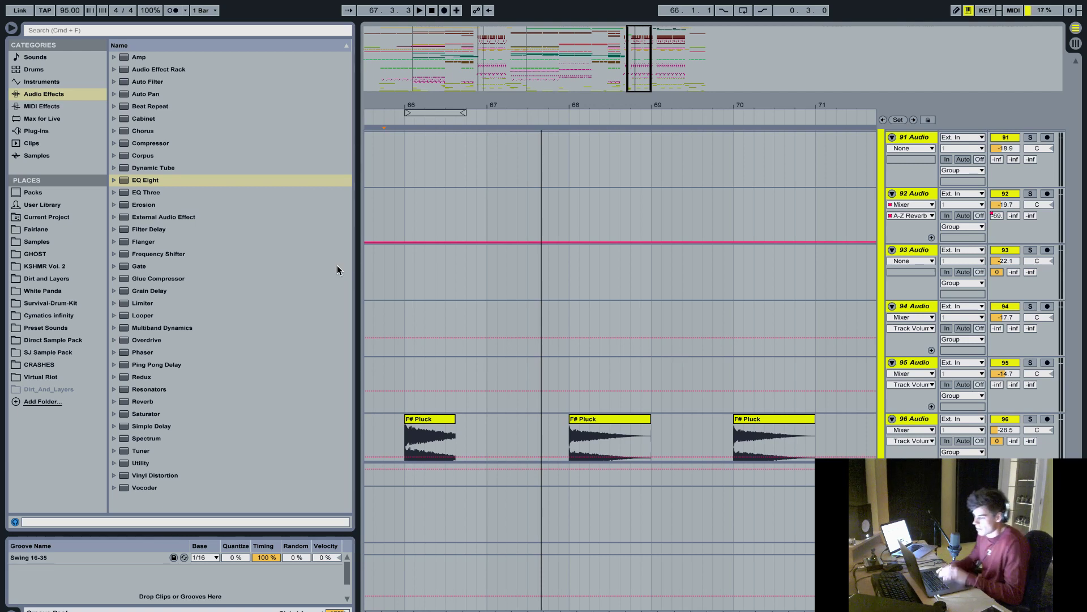
left_click(11, 27)
scroll(405, 311, "up", 10)
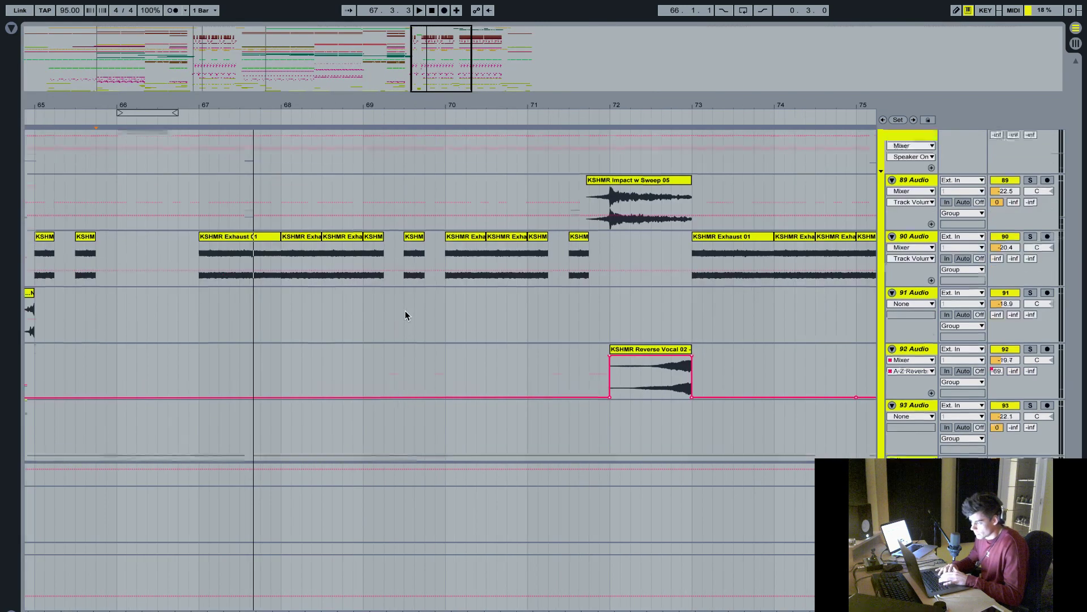
- Briefly play the full mix from bar 71 and show the whole song's length around the pink drum tracks
left_click(525, 293)
key("space")
scroll(597, 280, "up", 3)
key("space")
key("minus")
key("minus")
key("minus")
key("minus")
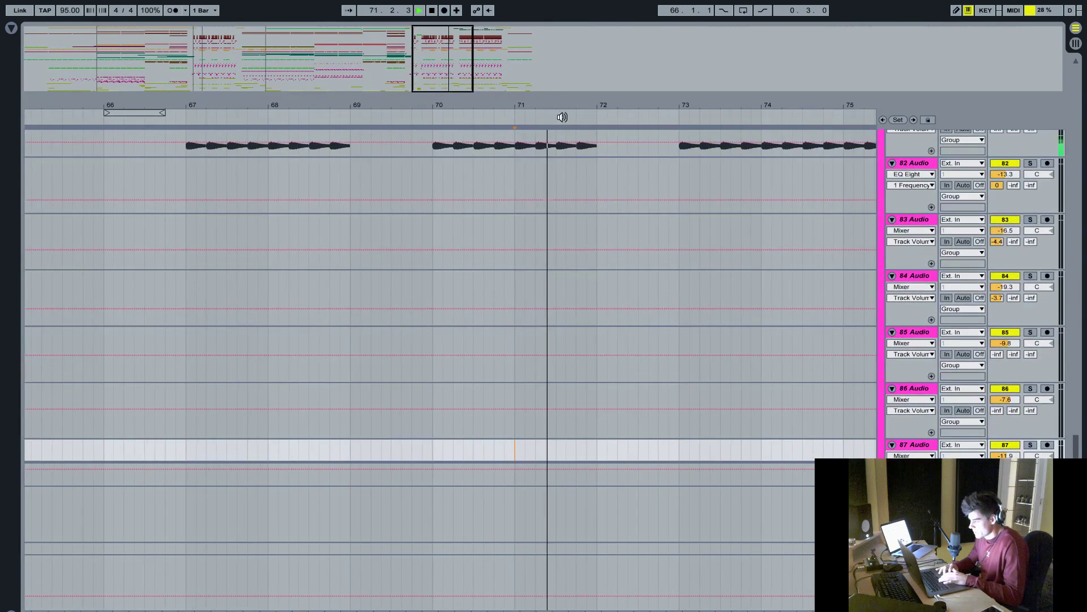
scroll(301, 223, "up", 10)
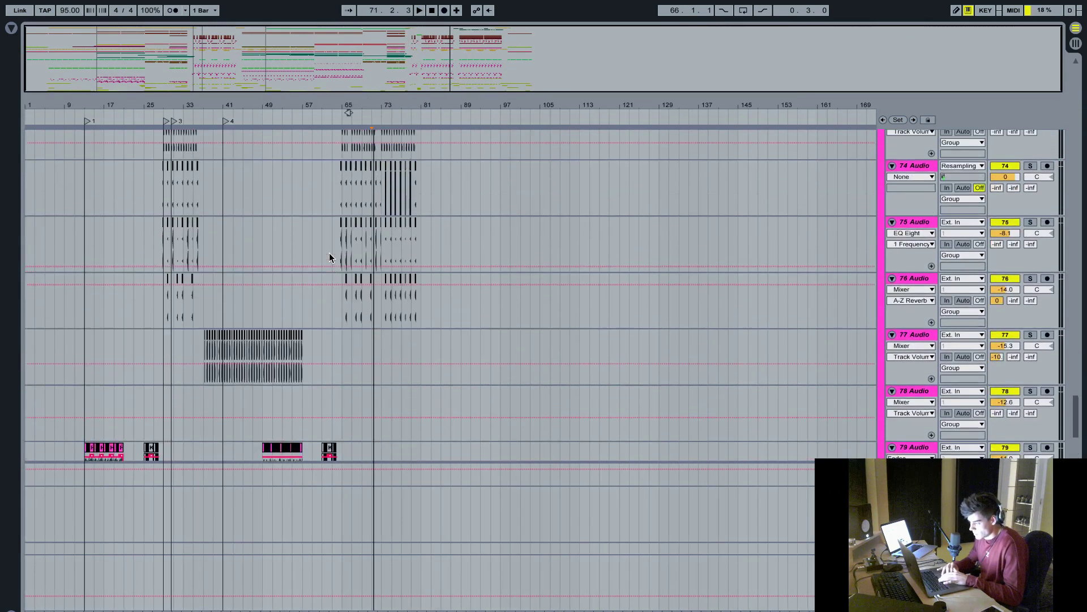
- Play the full mix from bar 63 through the drop to bar 74, following the clips on drum tracks 70 to 76
left_click_drag(349, 112, 413, 184)
left_click(372, 197)
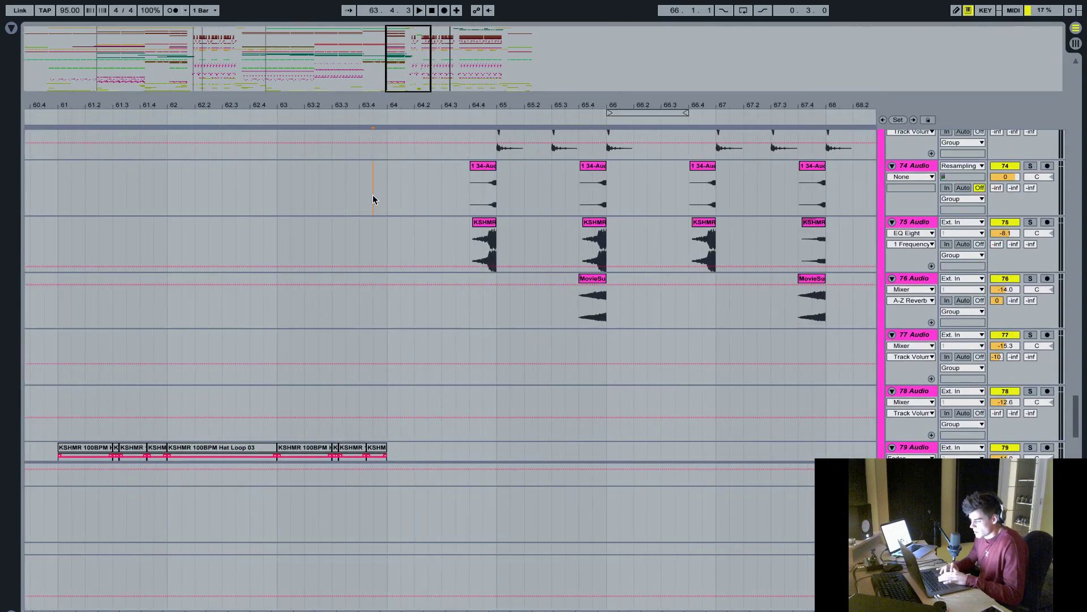
key("space")
scroll(371, 194, "down", 1)
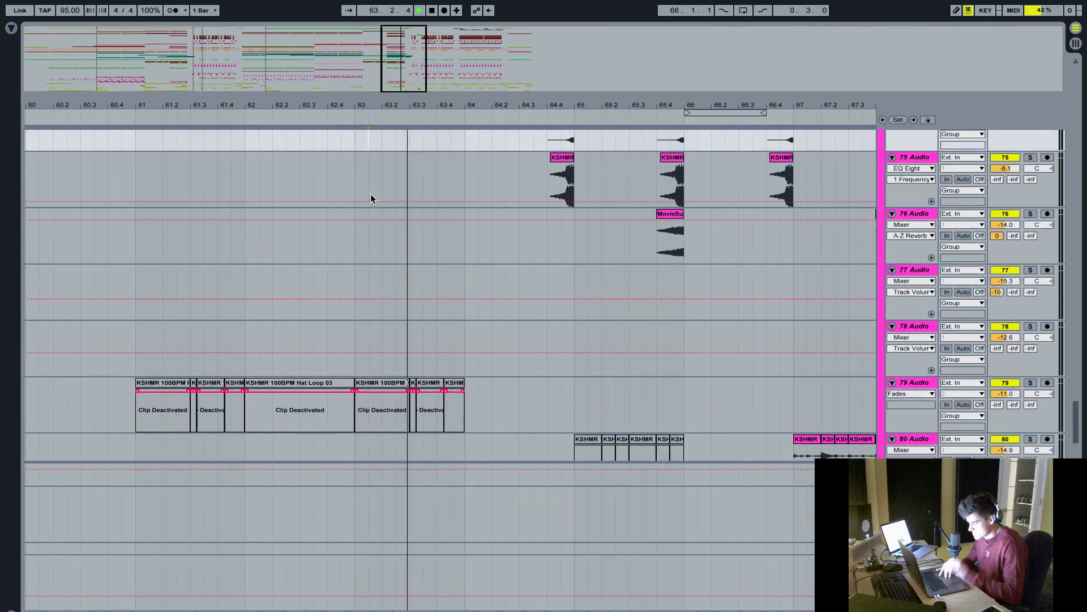
scroll(371, 194, "up", 2)
scroll(370, 194, "up", 2)
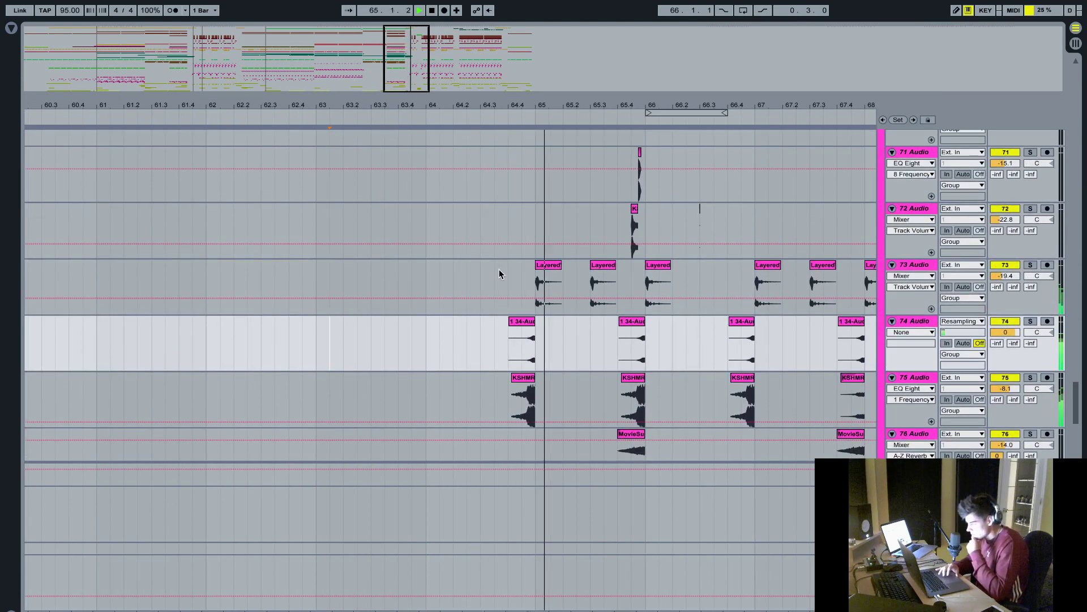
scroll(498, 269, "up", 1)
scroll(499, 270, "right", 1)
scroll(498, 270, "up", 1)
scroll(498, 270, "right", 1)
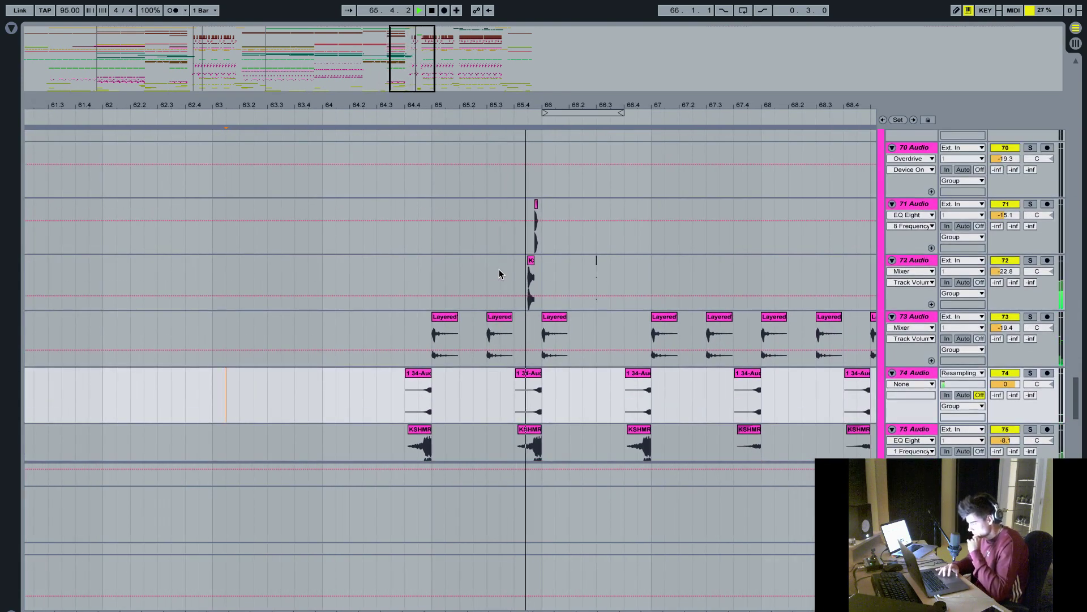
scroll(570, 276, "up", 1)
scroll(570, 276, "right", 2)
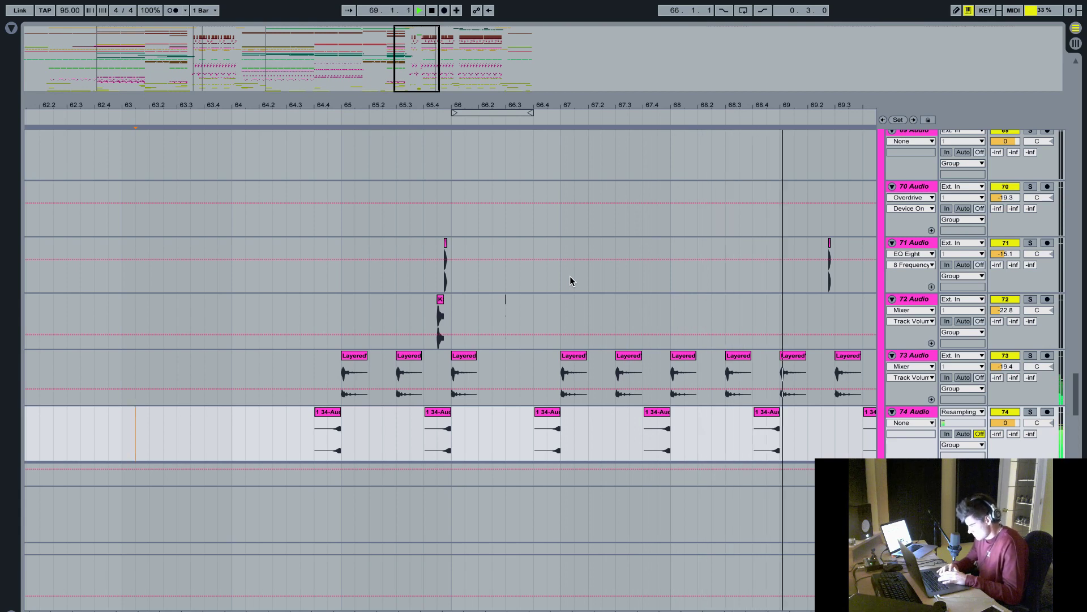
scroll(586, 288, "down", 2)
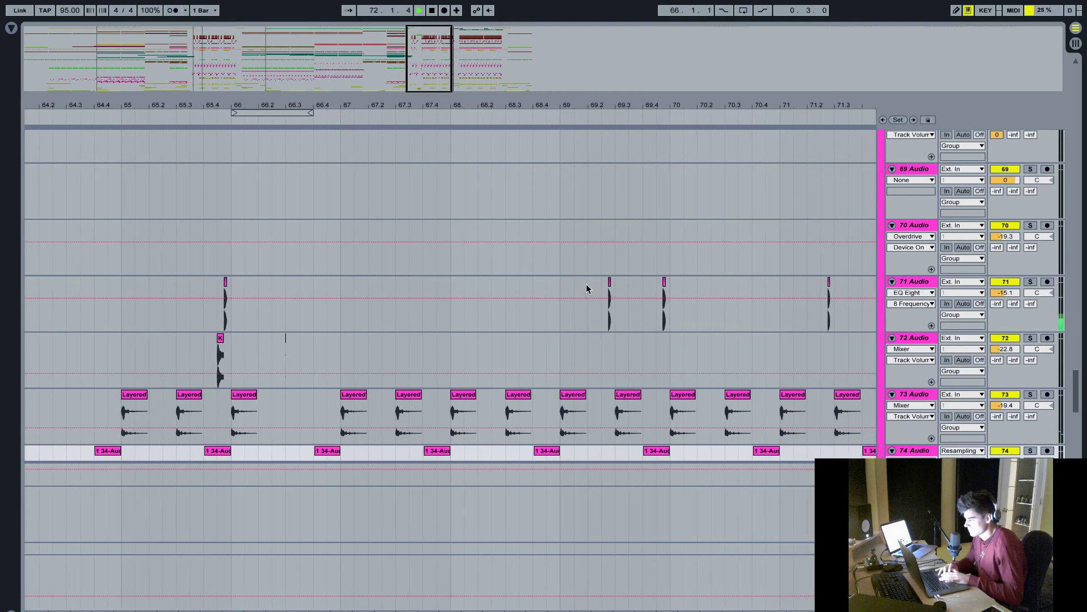
left_click(540, 288)
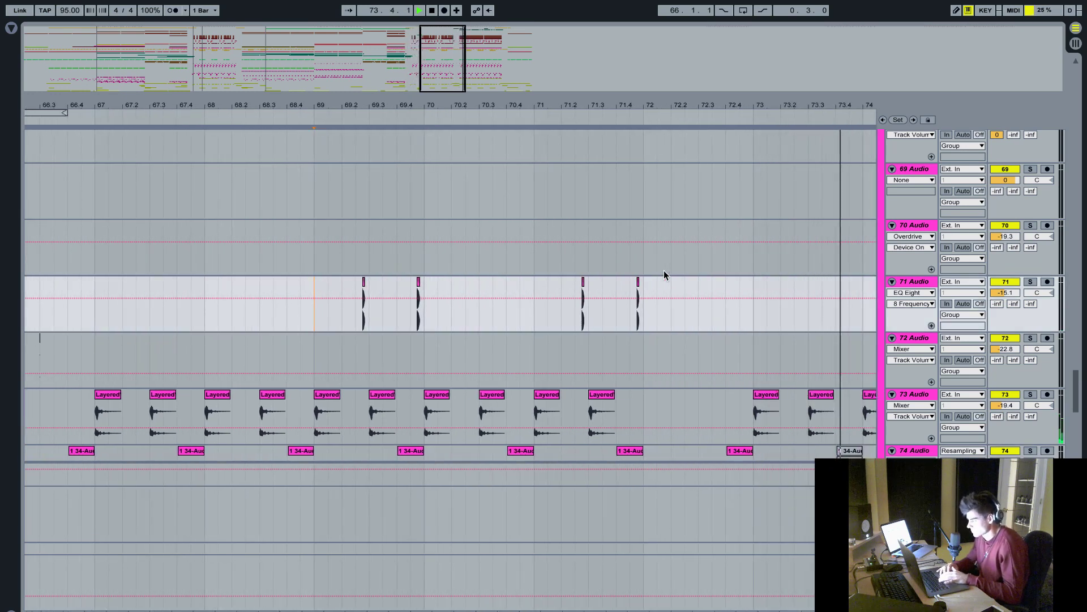
key("space")
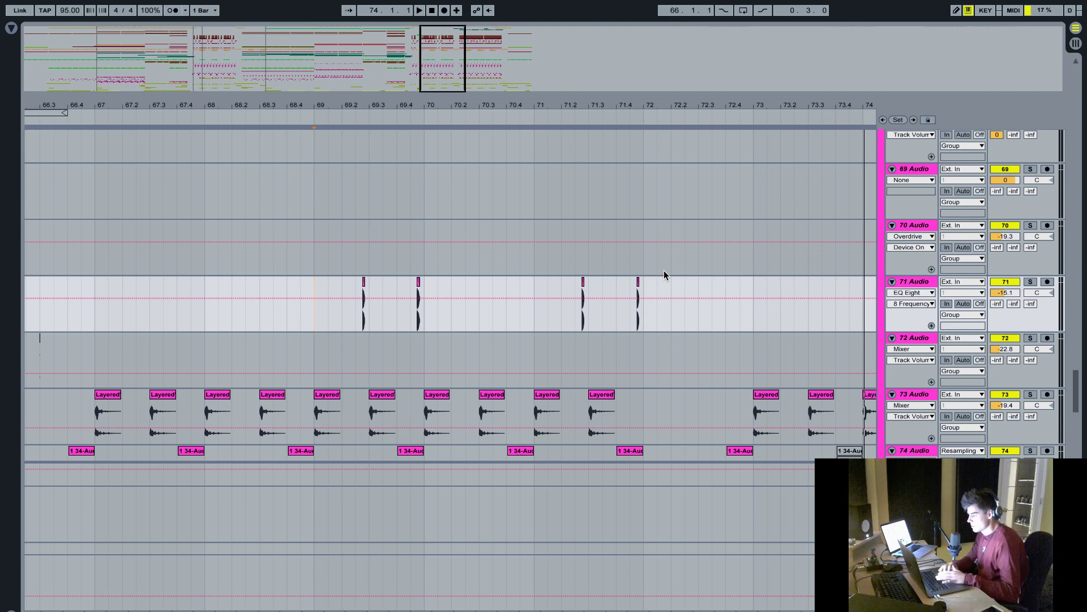
- Place the insert marker at bar 73 and look through the tracks from the drums up to Z_Final Voca for that section's layers
scroll(664, 271, "right", 2)
scroll(664, 271, "down", 1)
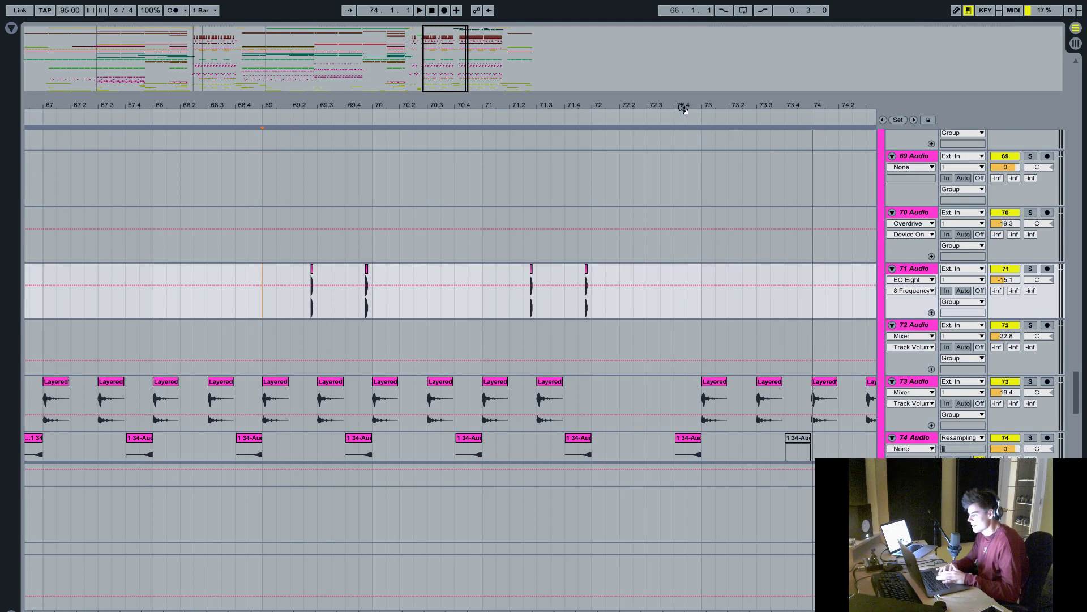
left_click_drag(681, 106, 684, 109)
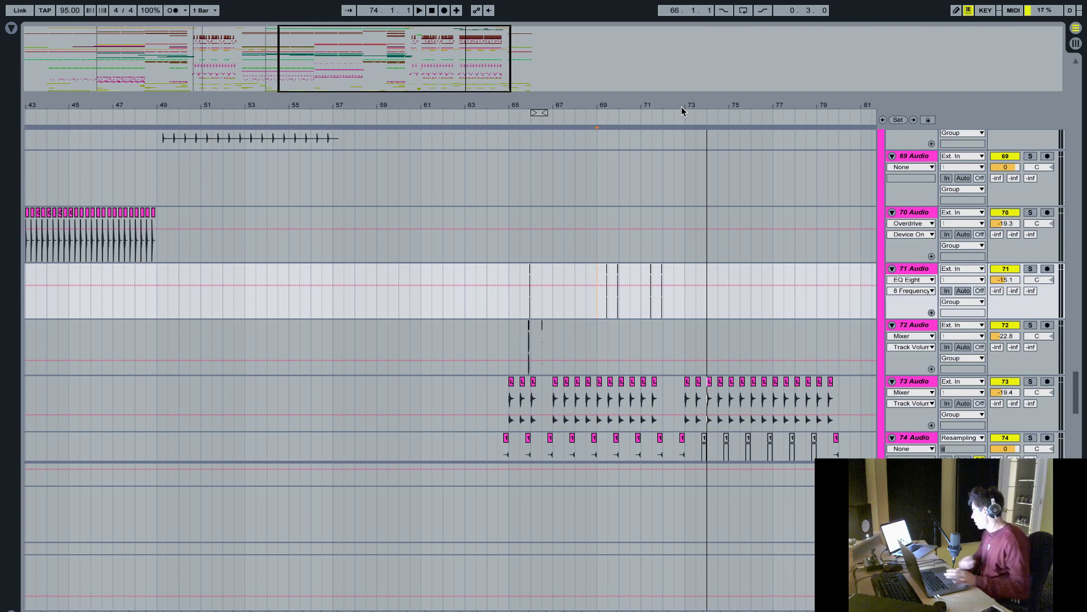
left_click(685, 275)
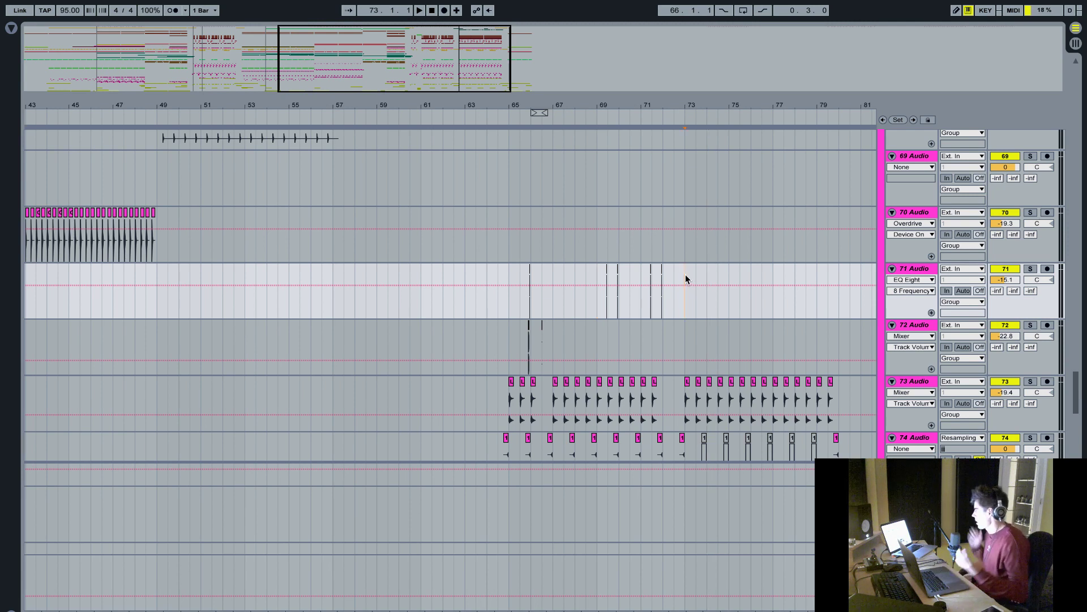
scroll(685, 274, "up", 10)
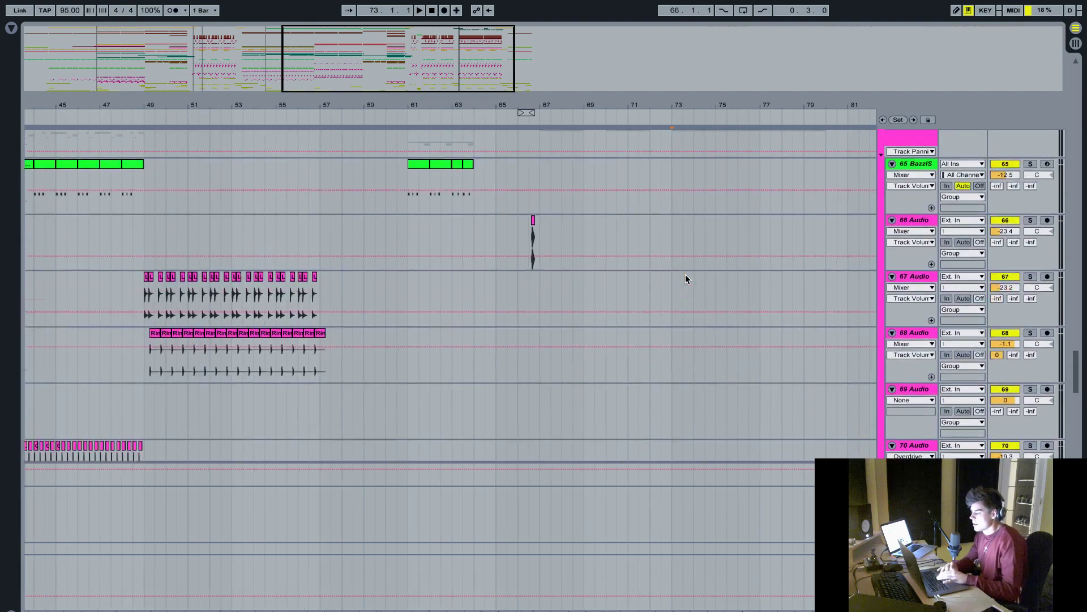
scroll(686, 275, "up", 15)
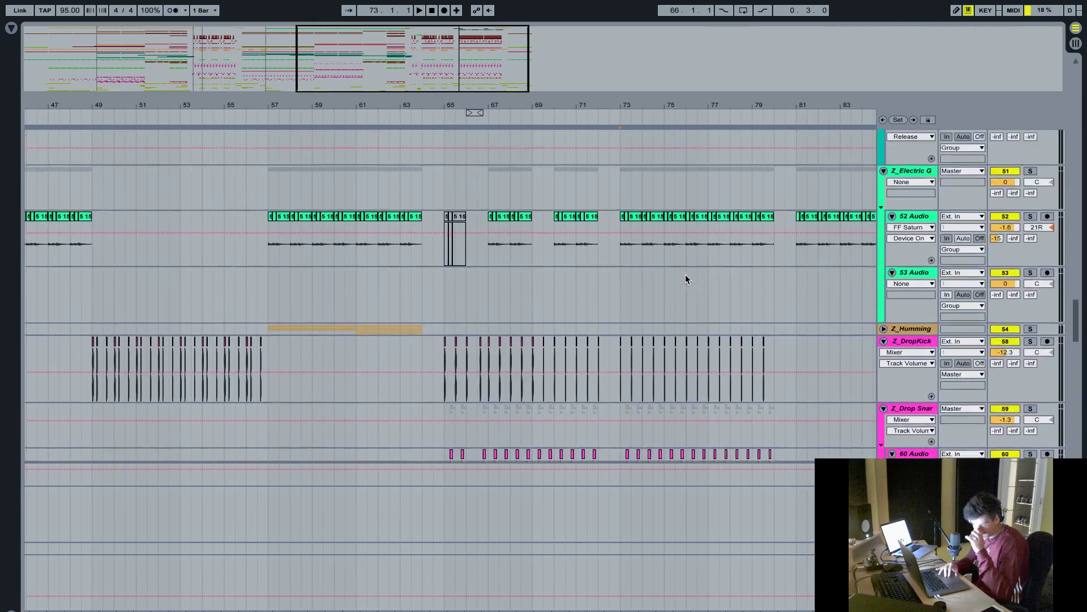
scroll(685, 278, "up", 8)
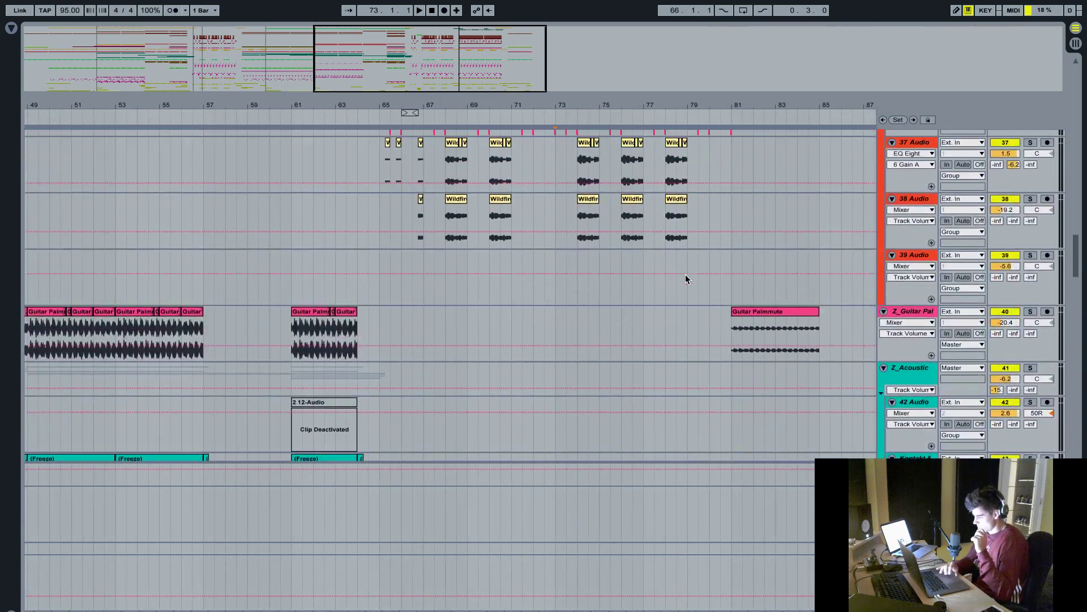
scroll(685, 279, "up", 10)
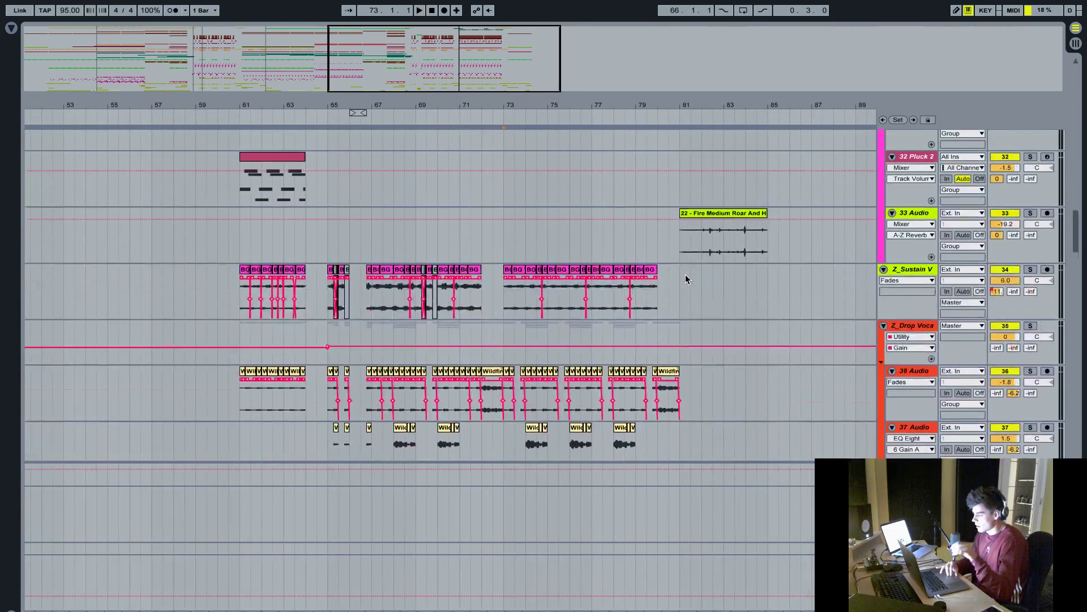
scroll(685, 278, "up", 12)
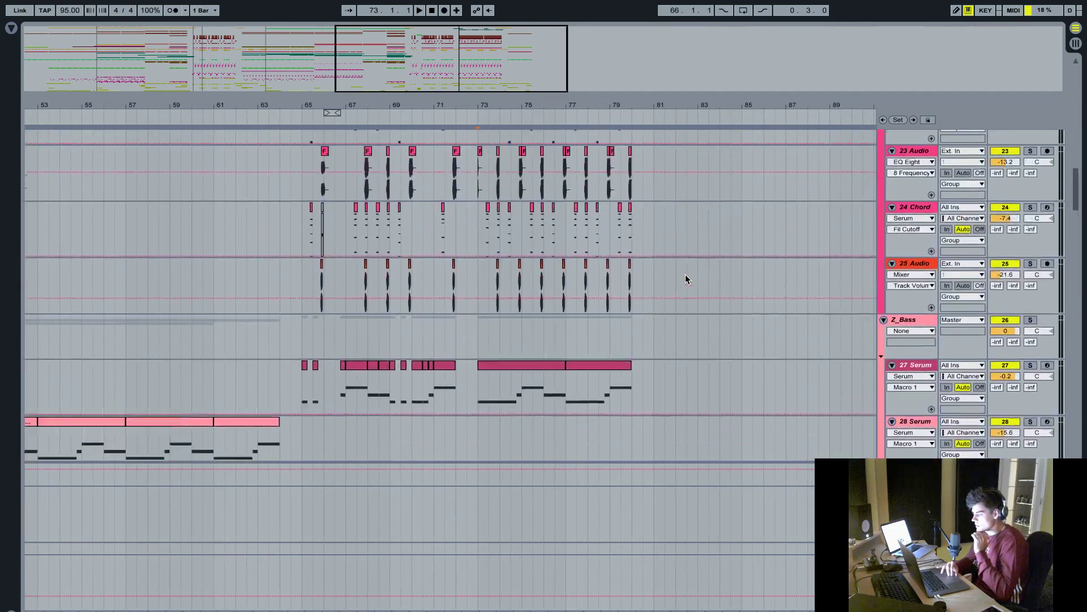
scroll(685, 278, "up", 12)
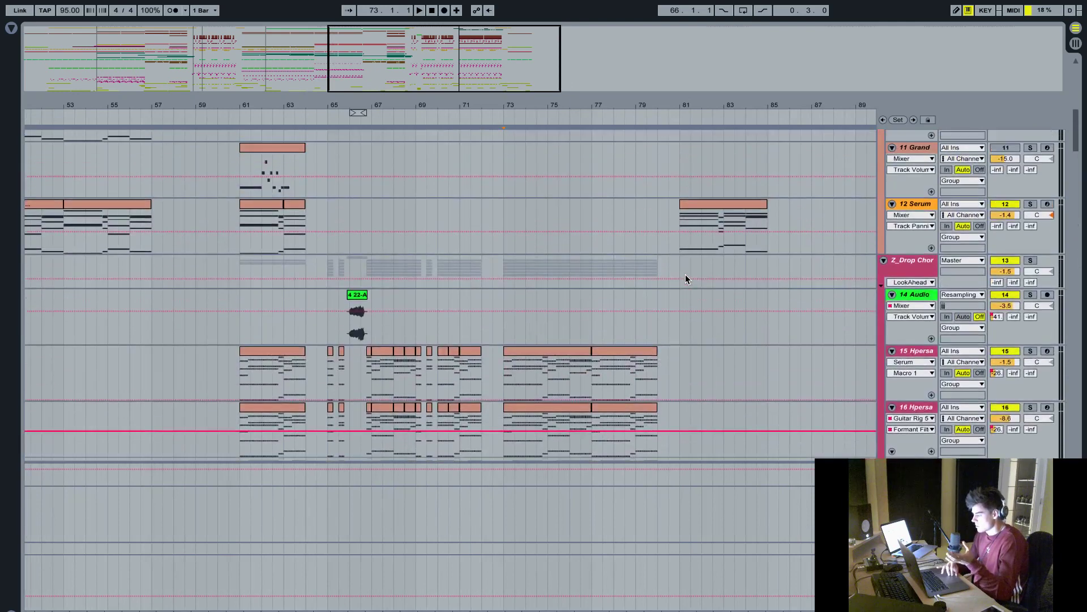
scroll(685, 279, "up", 2)
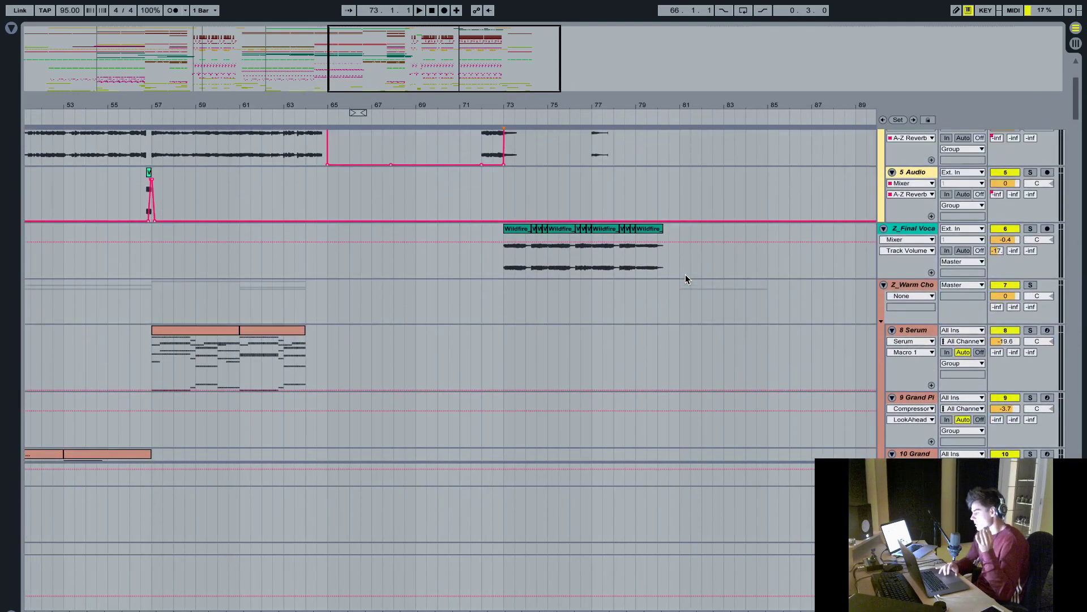
scroll(686, 279, "down", 3)
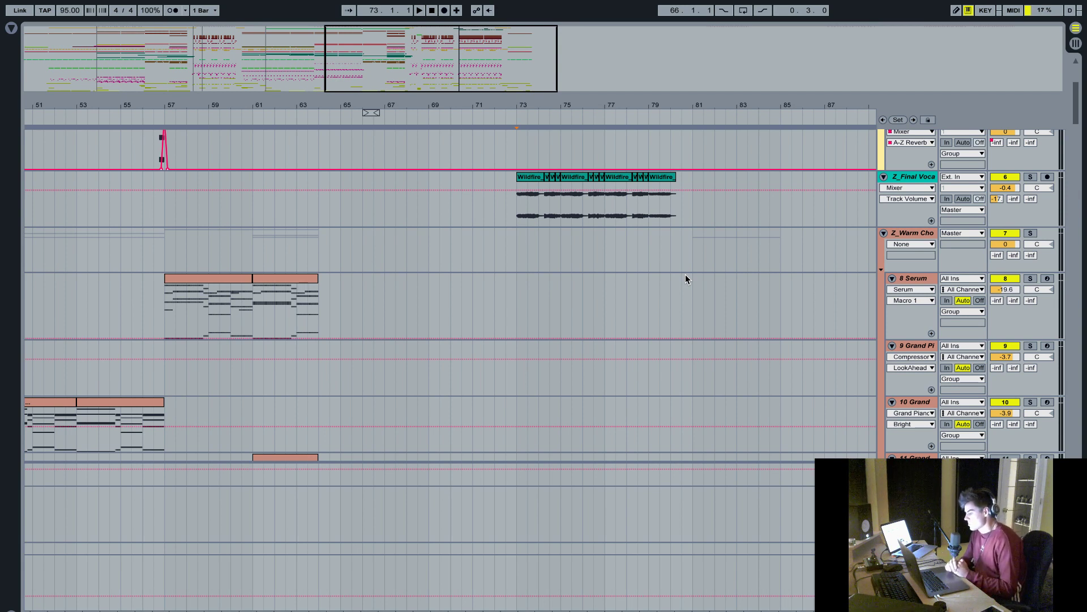
- Solo the Z_Final Voca track and audition its Wildfire acapella clips from bar 73 until past bar 75
left_click_drag(562, 108, 561, 111)
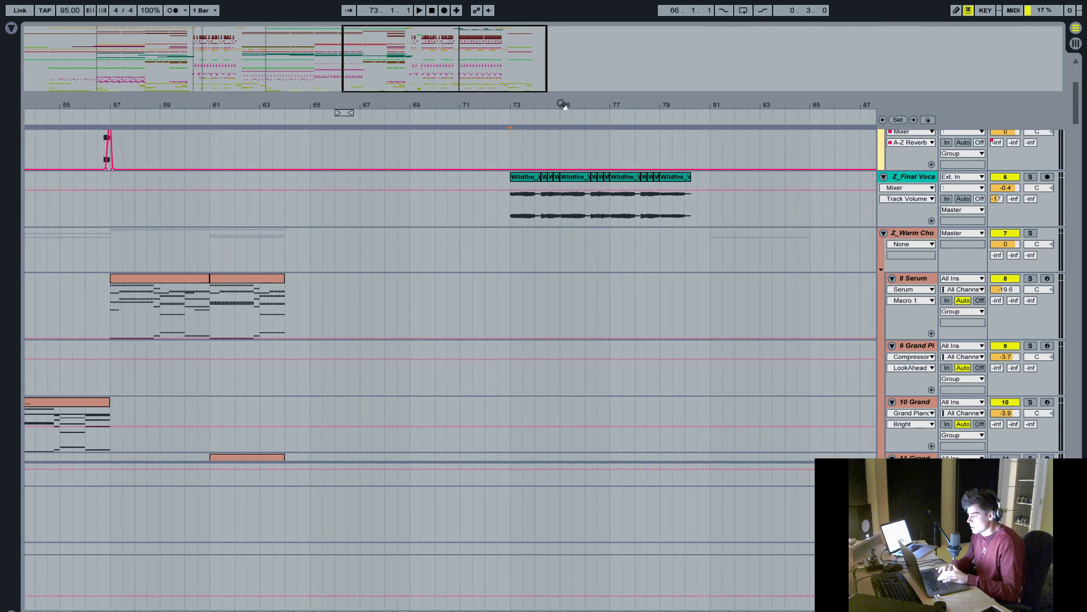
left_click(1026, 176)
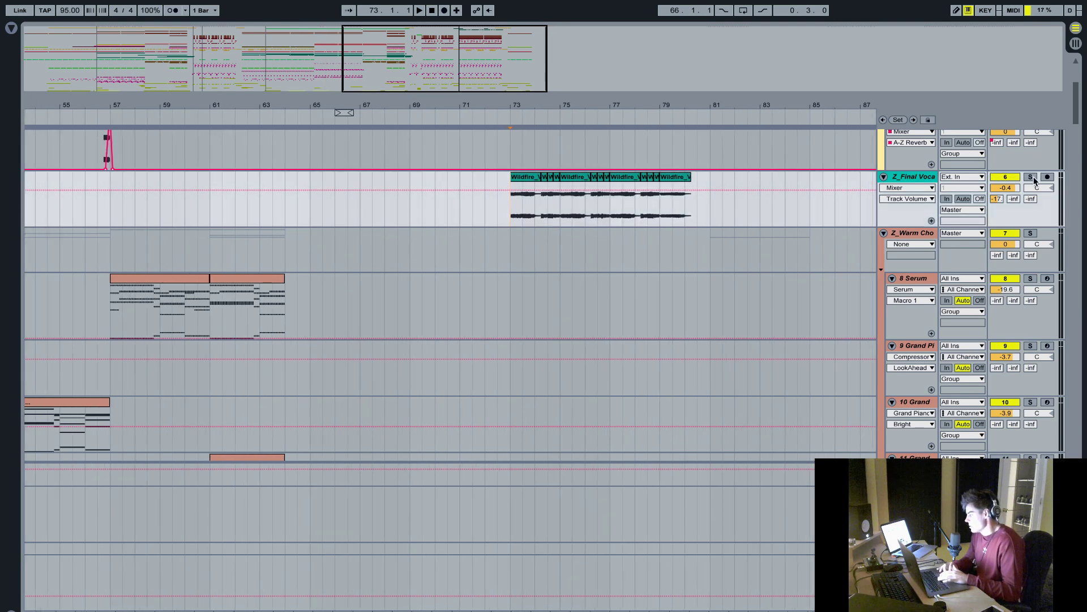
left_click(1030, 177)
key("space")
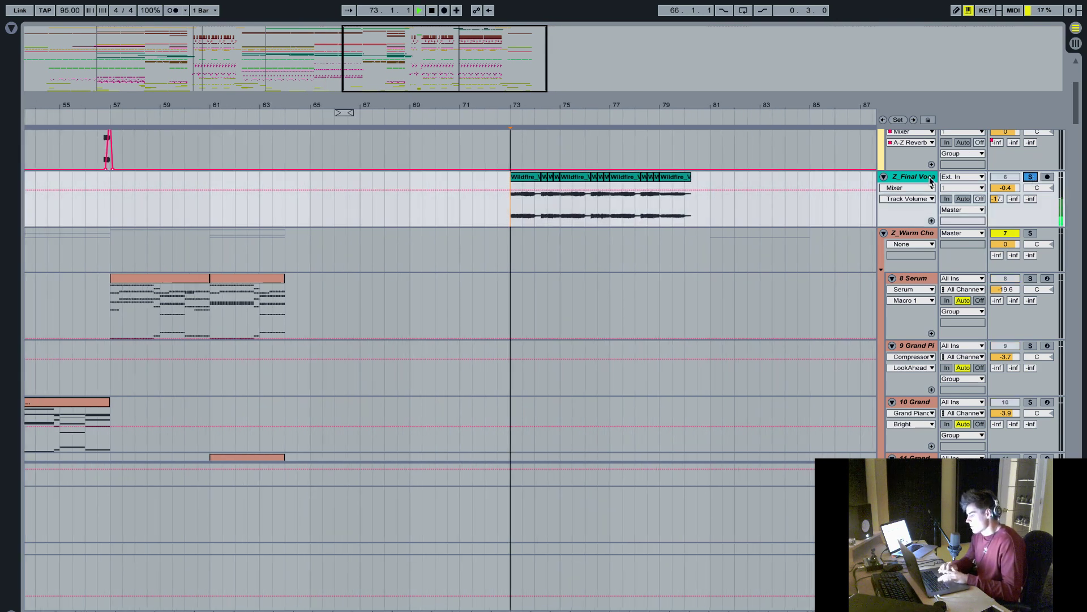
mouse_move(554, 107)
left_mouse_down()
mouse_move(545, 113)
mouse_move(547, 101)
left_mouse_up()
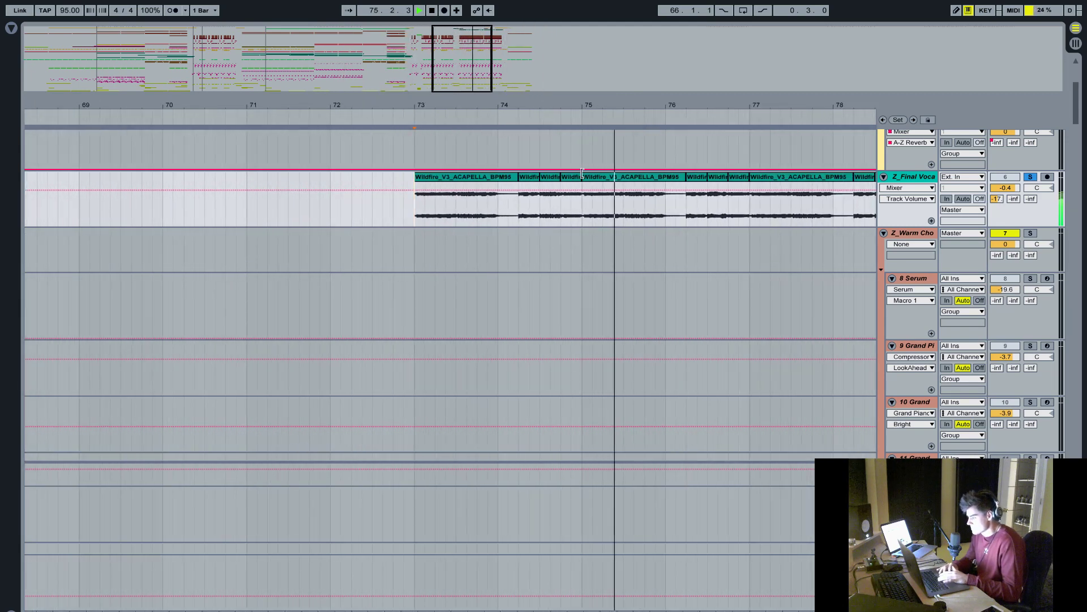
key("space")
- Inspect the warp and transpose settings of the short Wildfire acapella clips at 74.2, 74.3 and 74.4, and close the clip view
left_click(480, 177)
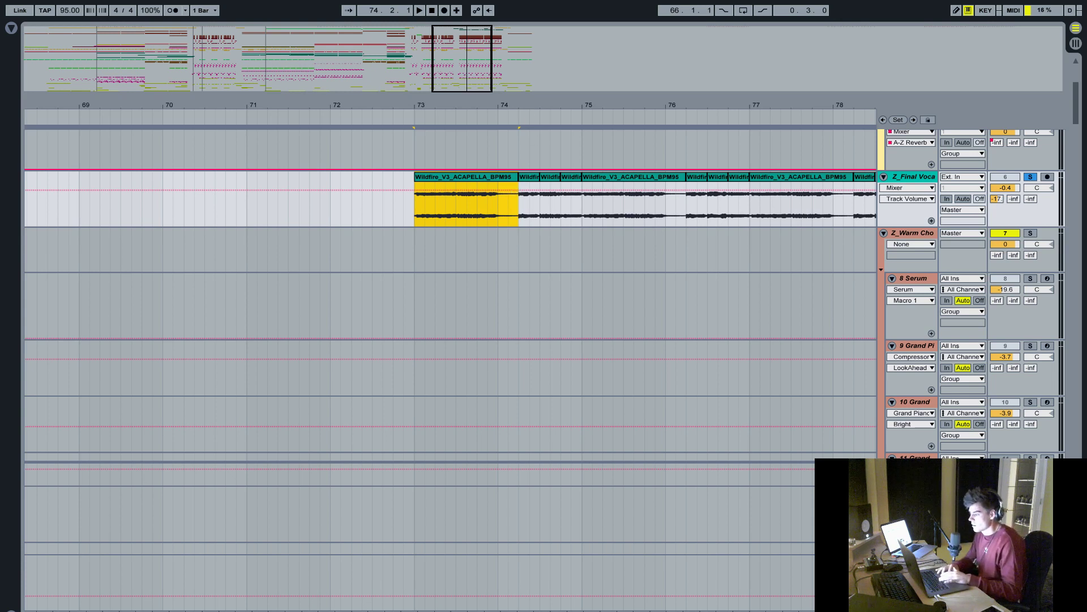
left_click_drag(527, 93, 527, 101)
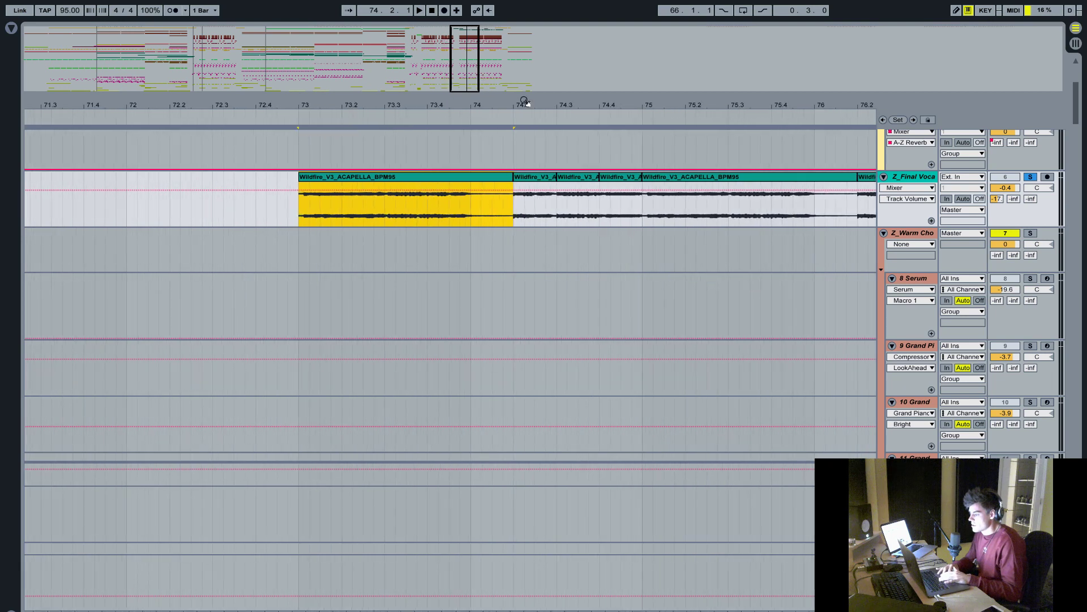
double_click(527, 178)
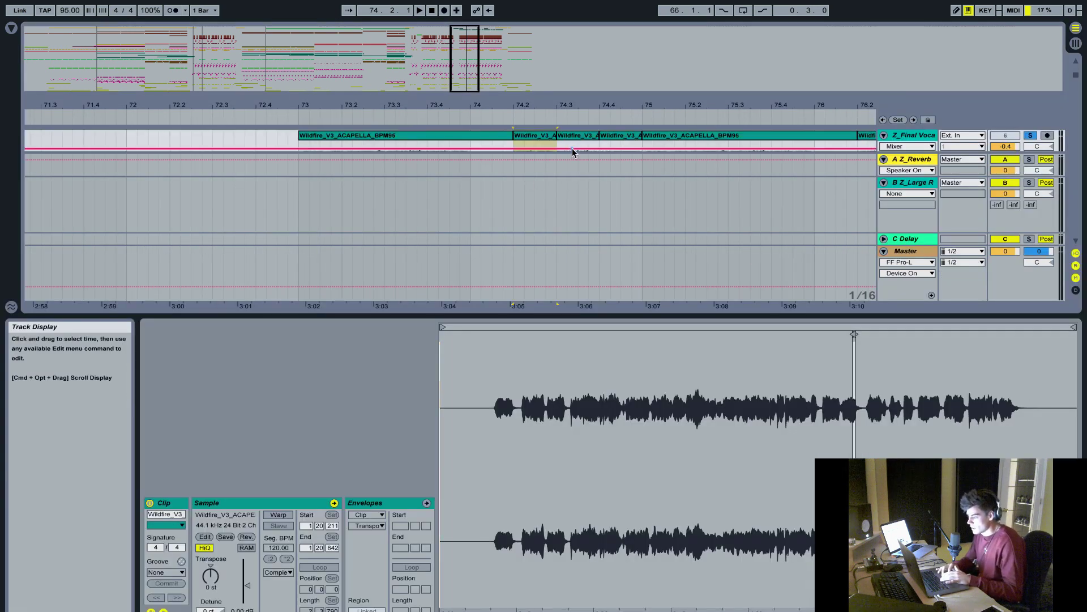
left_click(572, 149)
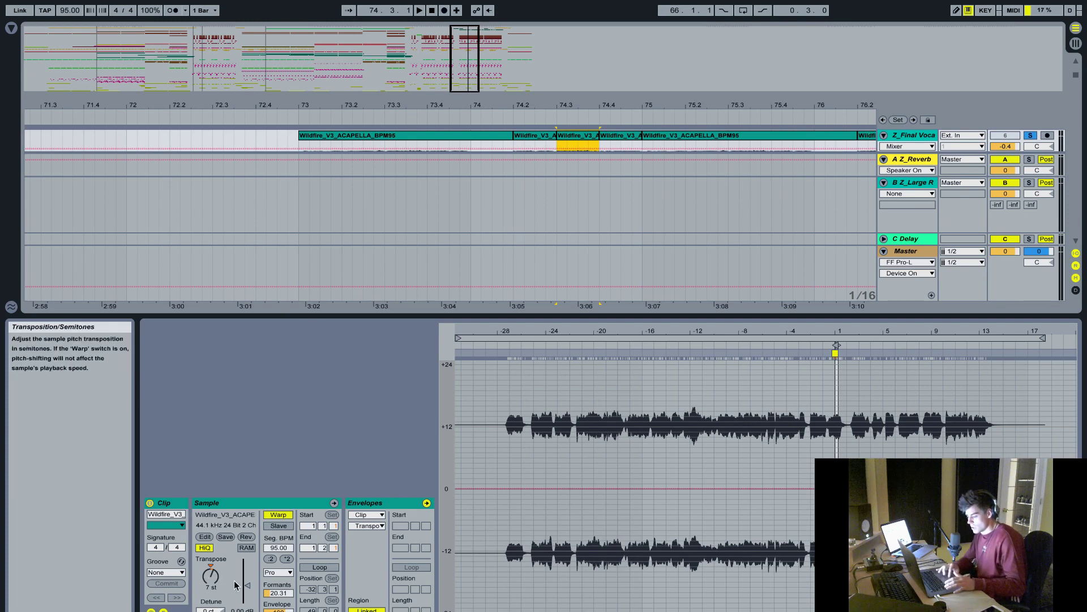
double_click(586, 314)
double_click(615, 138)
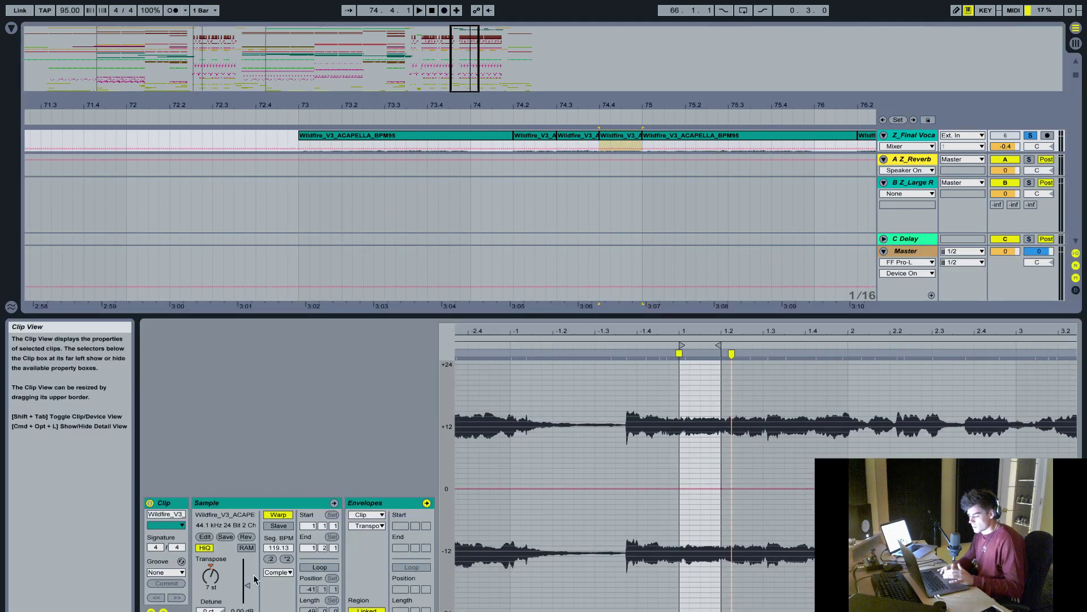
double_click(687, 314)
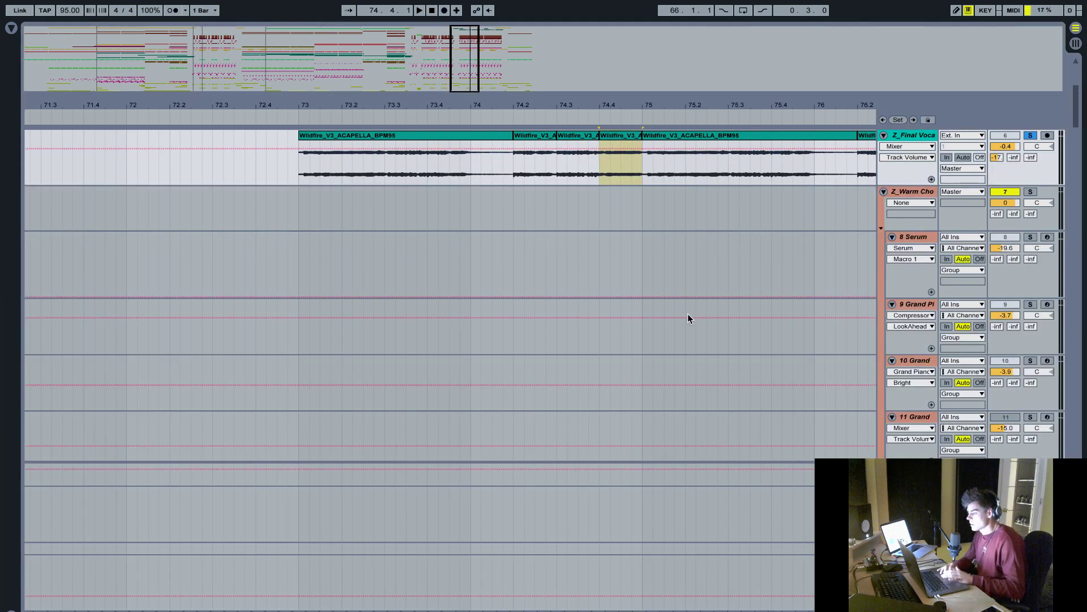
- Show bars 64 to 79 of the arrangement and open the device chain of the Z_Final Voca track
scroll(627, 294, "up", 2)
left_click_drag(599, 111, 636, 105)
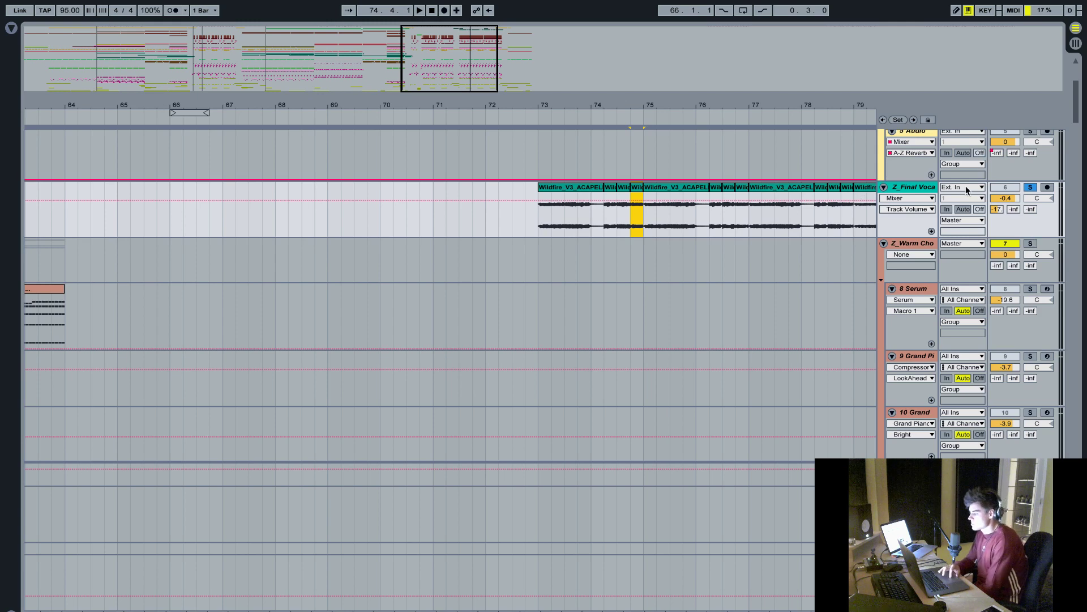
double_click(919, 188)
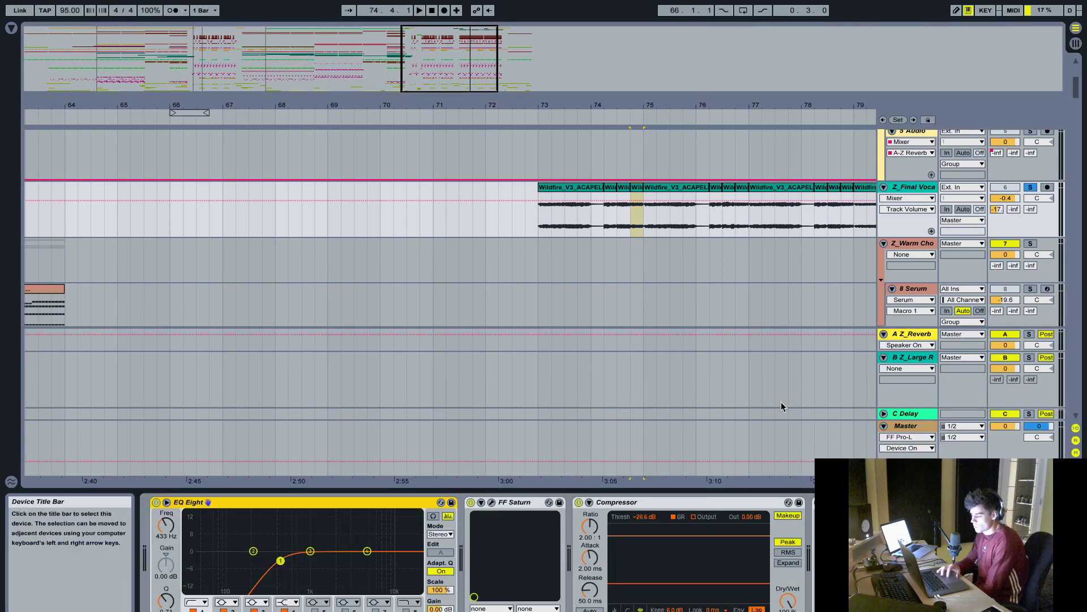
- Open FF Saturn on the Z_Final Voca track and inspect its saturation style list and Drive amount, keeping Crunchy Amp
left_click(492, 503)
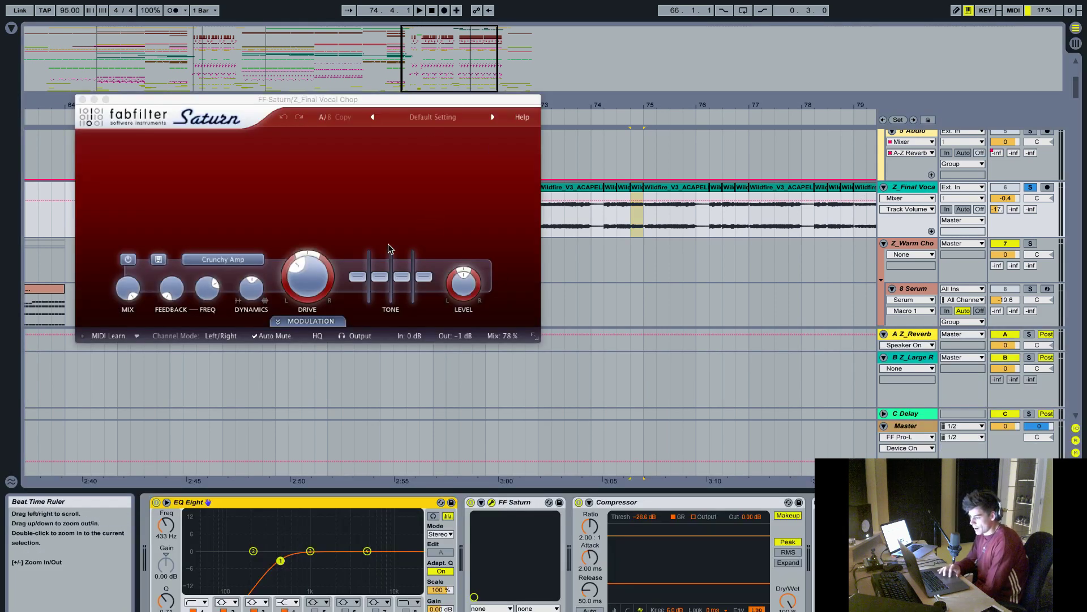
mouse_move(308, 272)
left_click(223, 259)
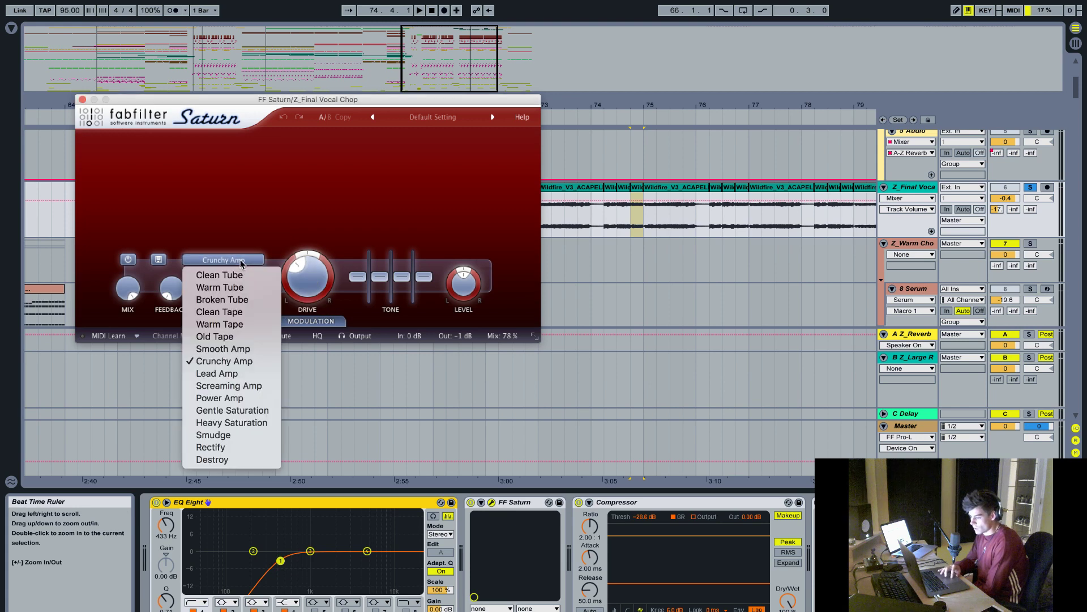
left_click(227, 361)
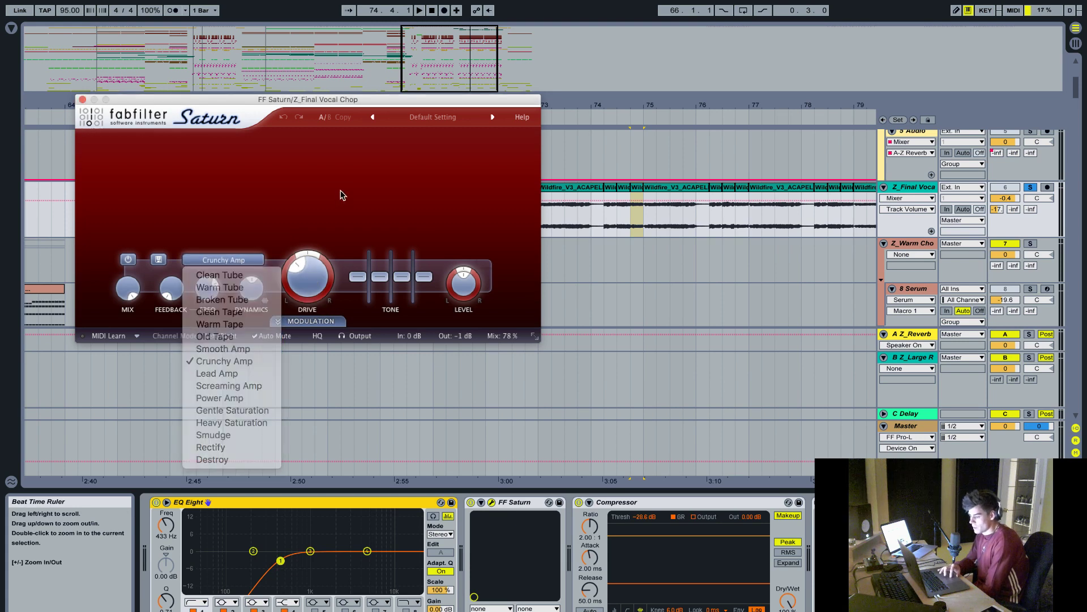
mouse_move(305, 275)
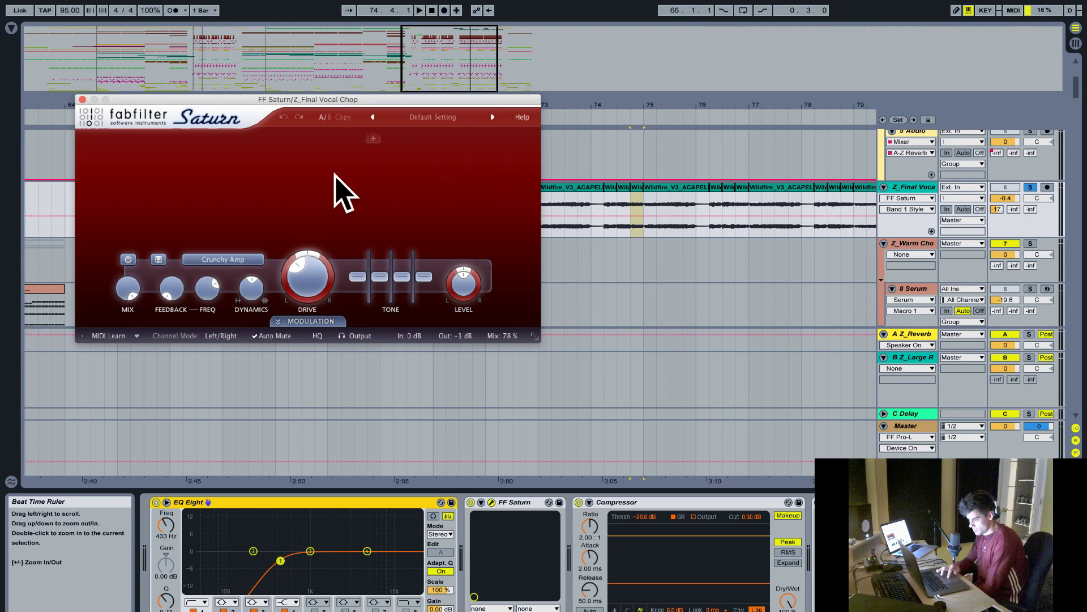
- Play the vocal chops while reviewing the Compressor, EQ Eight and sidechain Compressor settings, and close the Saturn window
key("space")
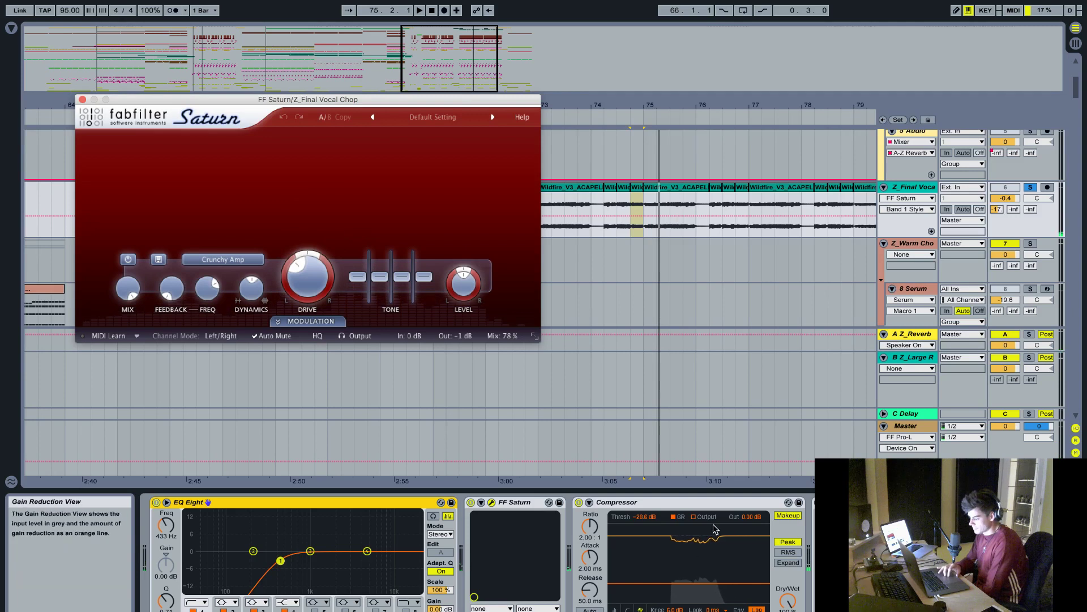
key("ctrl+v")
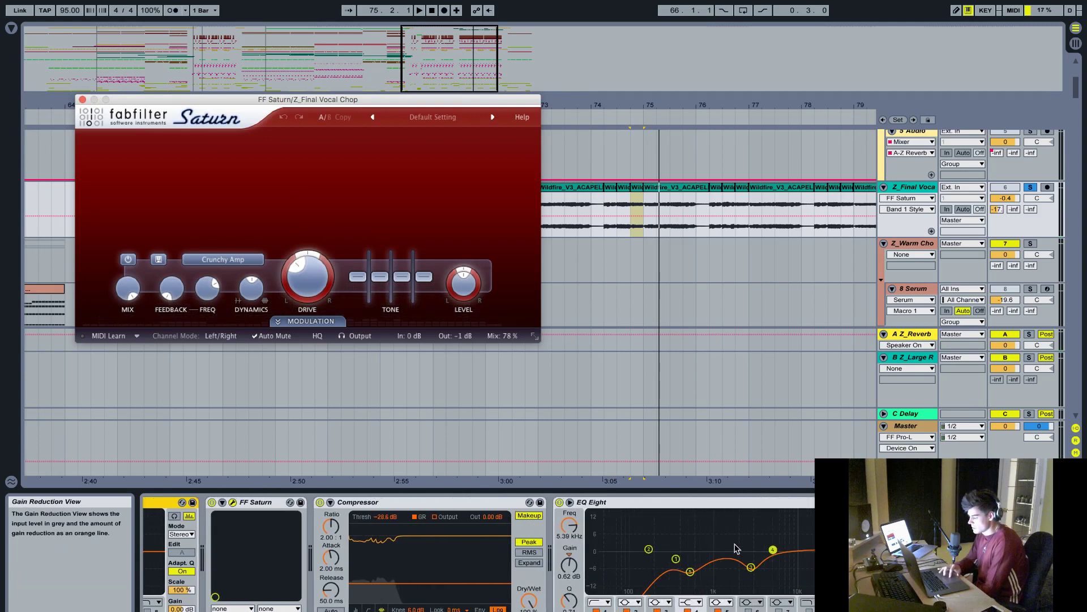
left_click(751, 567)
scroll(741, 591, "down", 5)
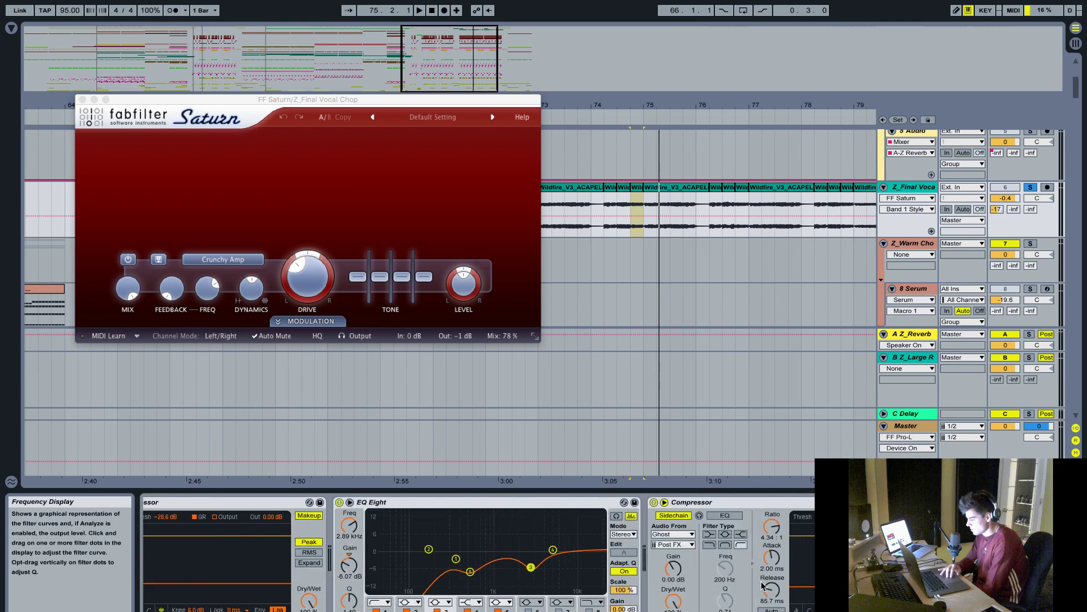
left_click(324, 225)
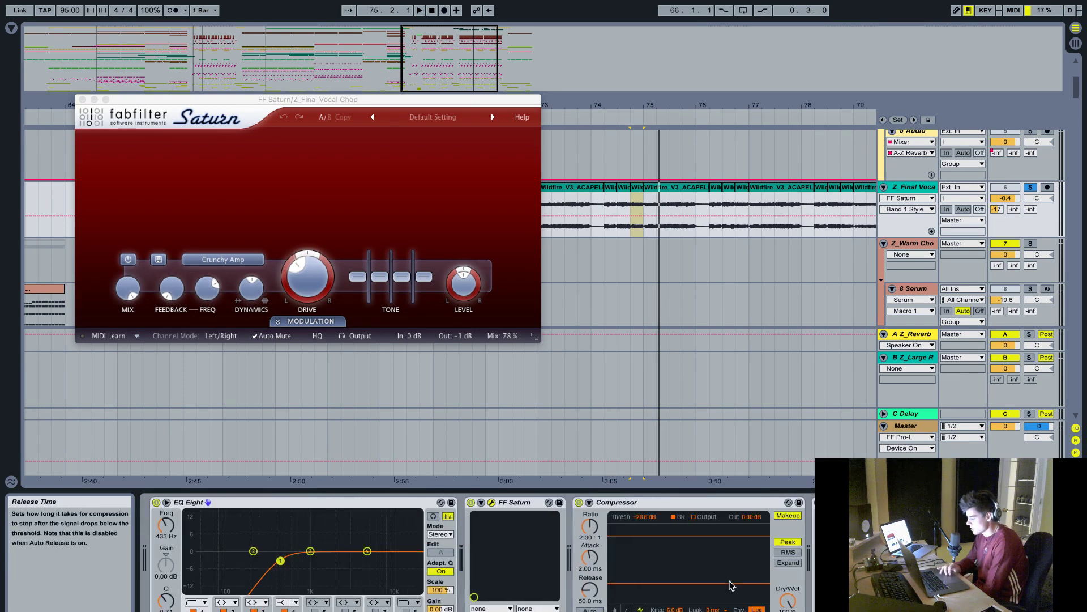
left_click(82, 100)
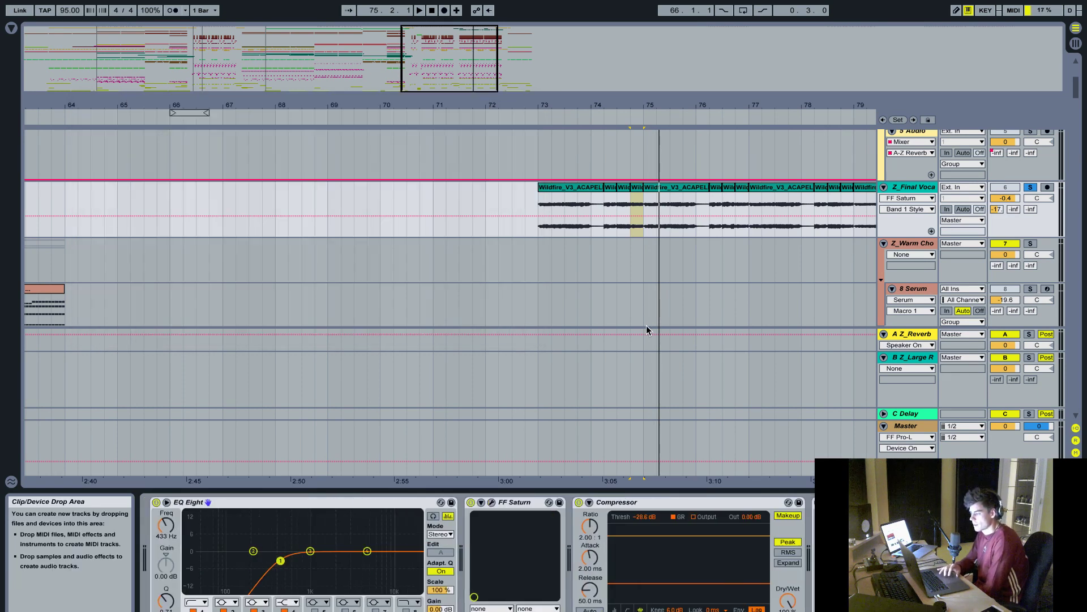
- Hide the device chain, unfold the Ghost track and increase its height to show its waveforms
scroll(647, 327, "up", 2)
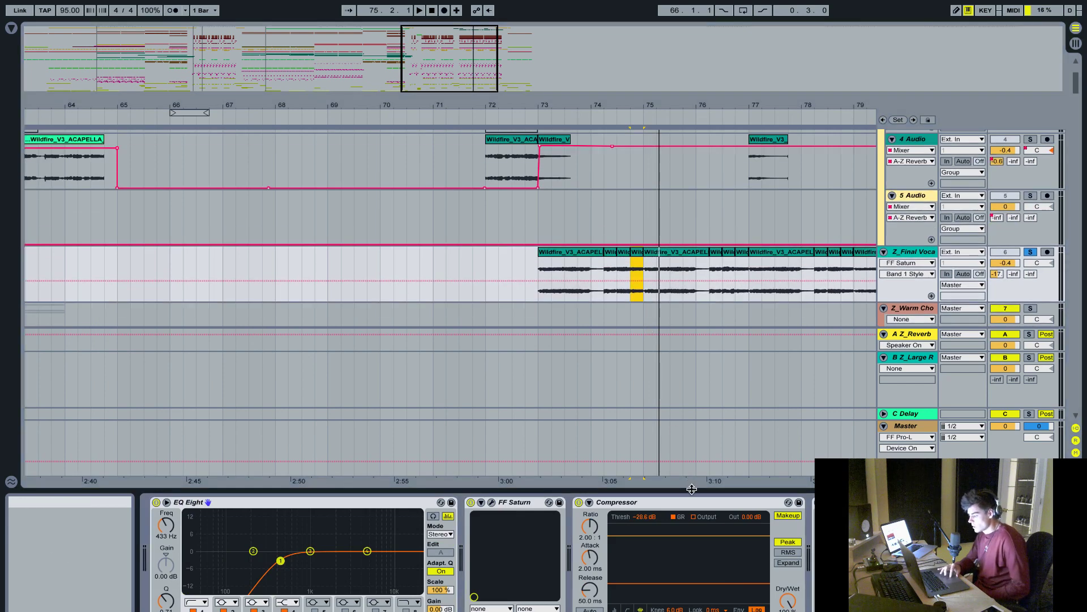
key("super+alt+l")
scroll(769, 156, "up", 4)
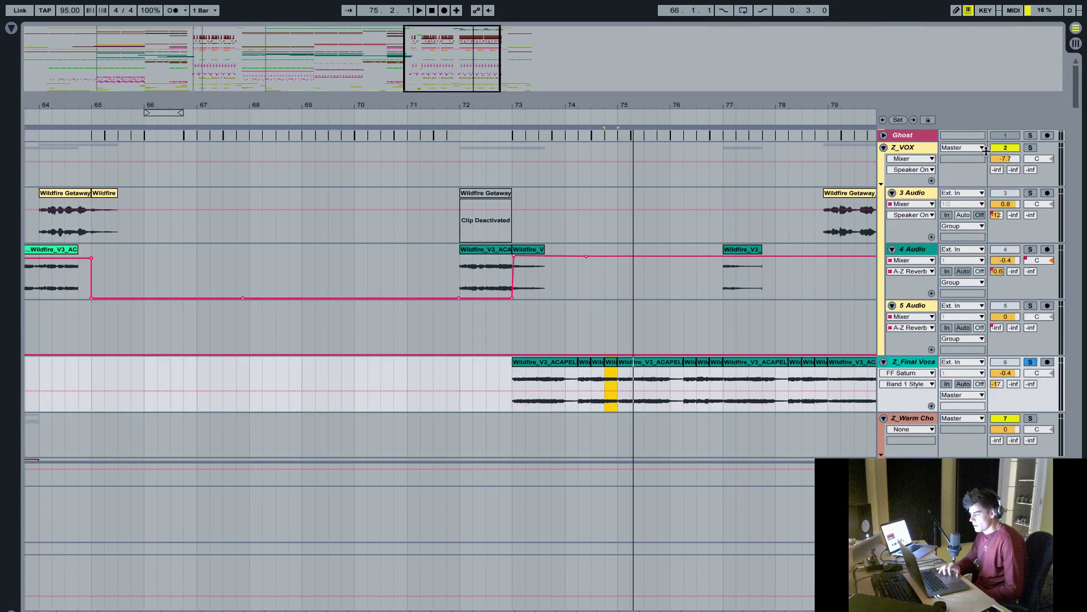
left_click(884, 135)
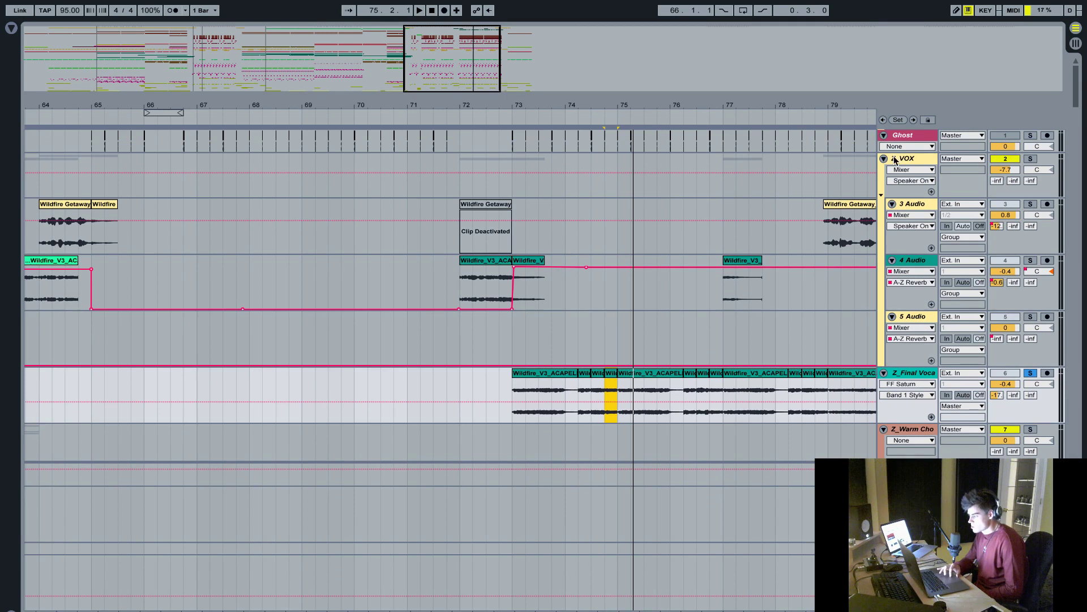
left_click_drag(896, 151, 896, 204)
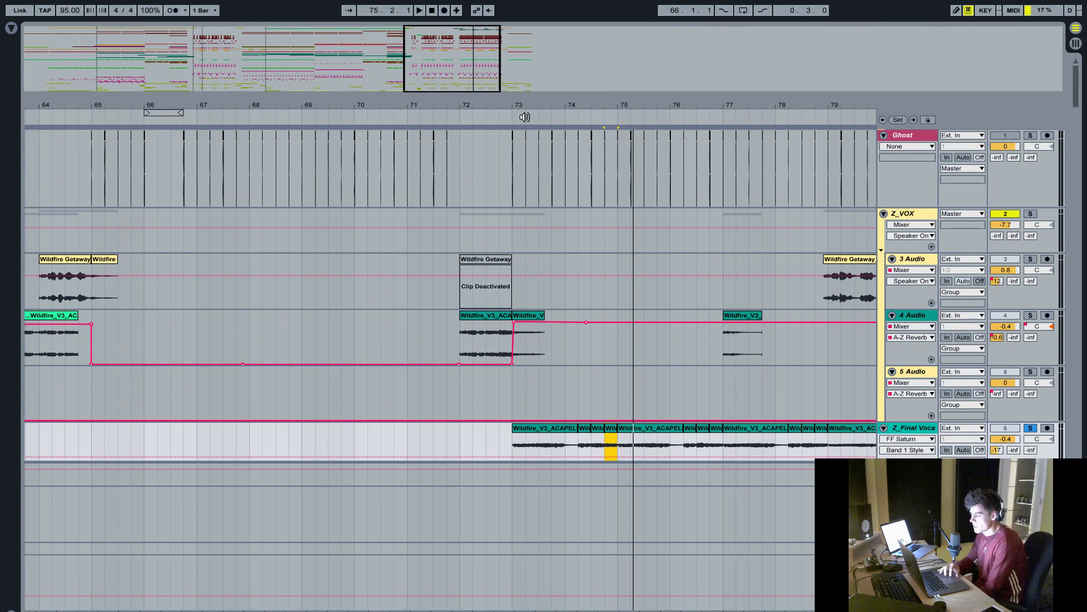
- Zoom in on the ghost 3 clip at bar 73 in the Ghost track and clear the solo on the vocal track
left_click_drag(520, 103, 520, 104)
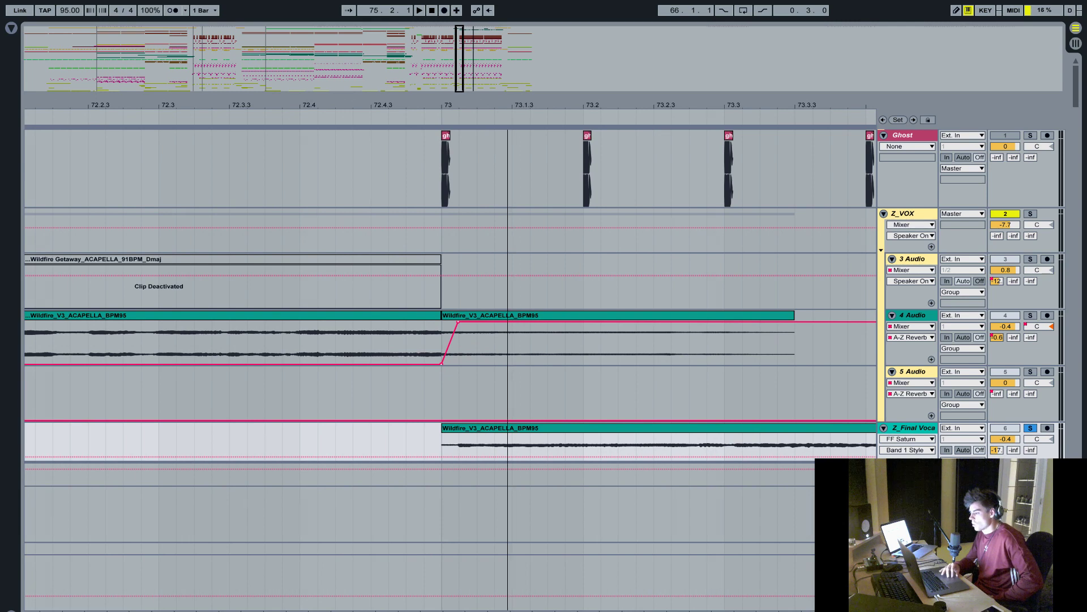
mouse_move(519, 103)
left_mouse_down()
mouse_move(373, 103)
mouse_move(390, 114)
mouse_move(393, 102)
left_mouse_up()
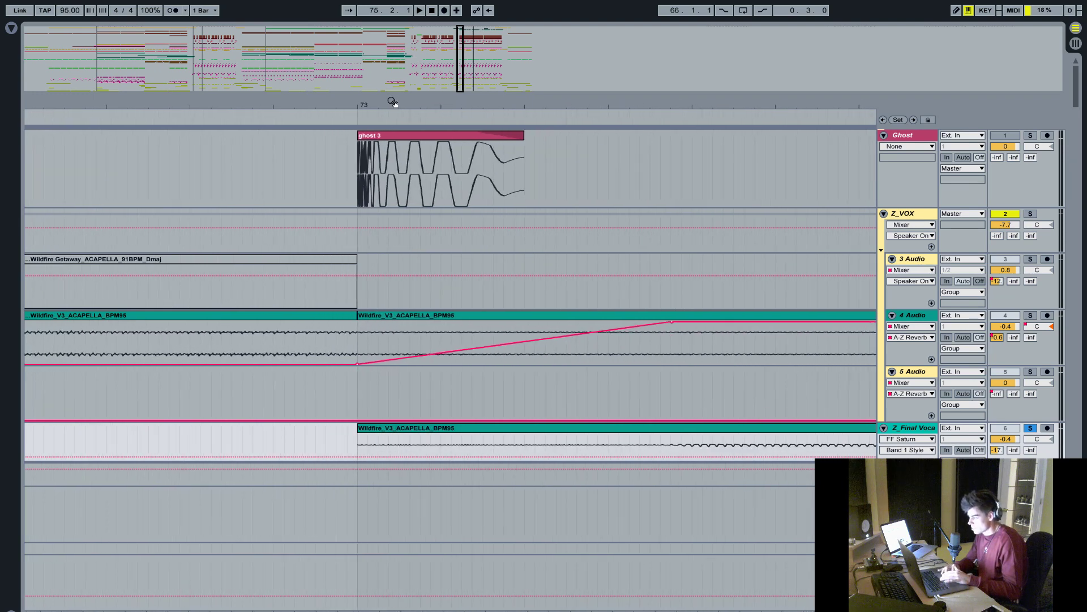
left_click(350, 172)
left_click(1031, 136)
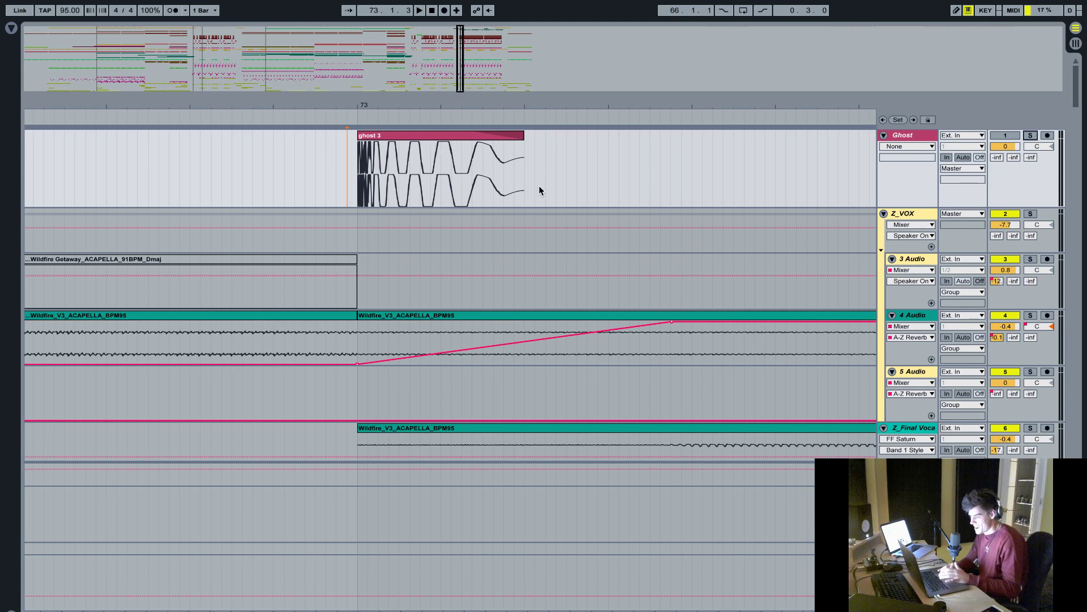
left_click_drag(495, 102, 493, 102)
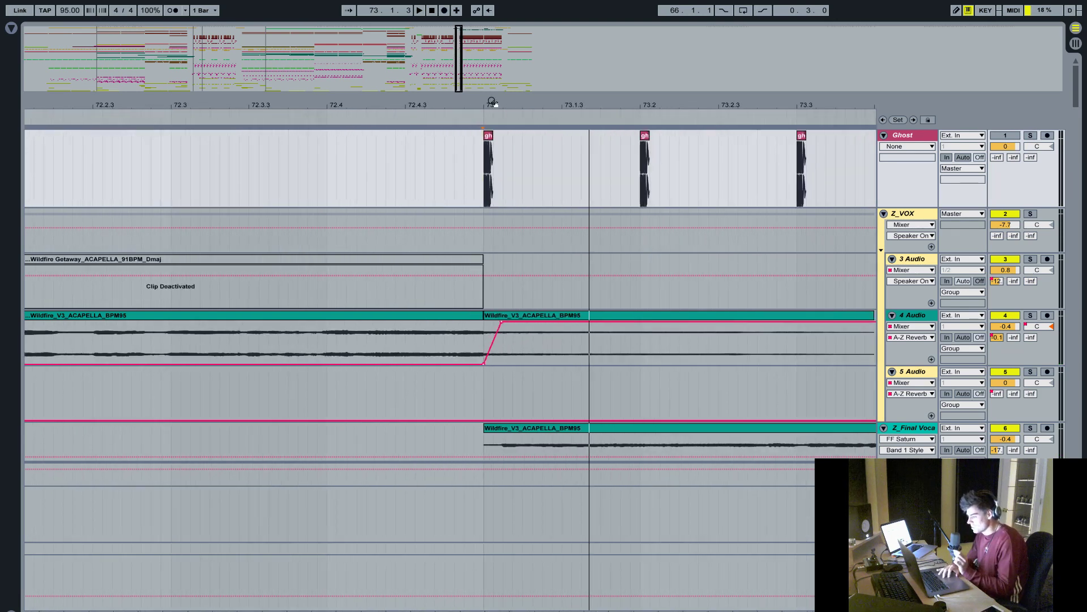
- Open the device chain of the Z_Drop Chor group to show the Compressor sidechained from Ghost
scroll(667, 388, "down", 10)
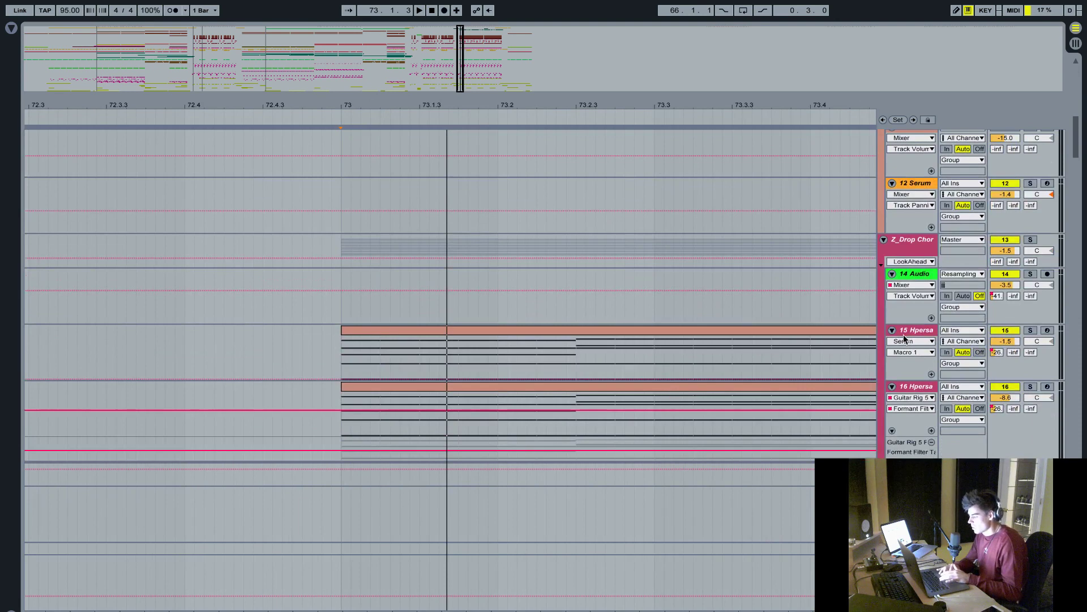
left_click(914, 333)
double_click(921, 243)
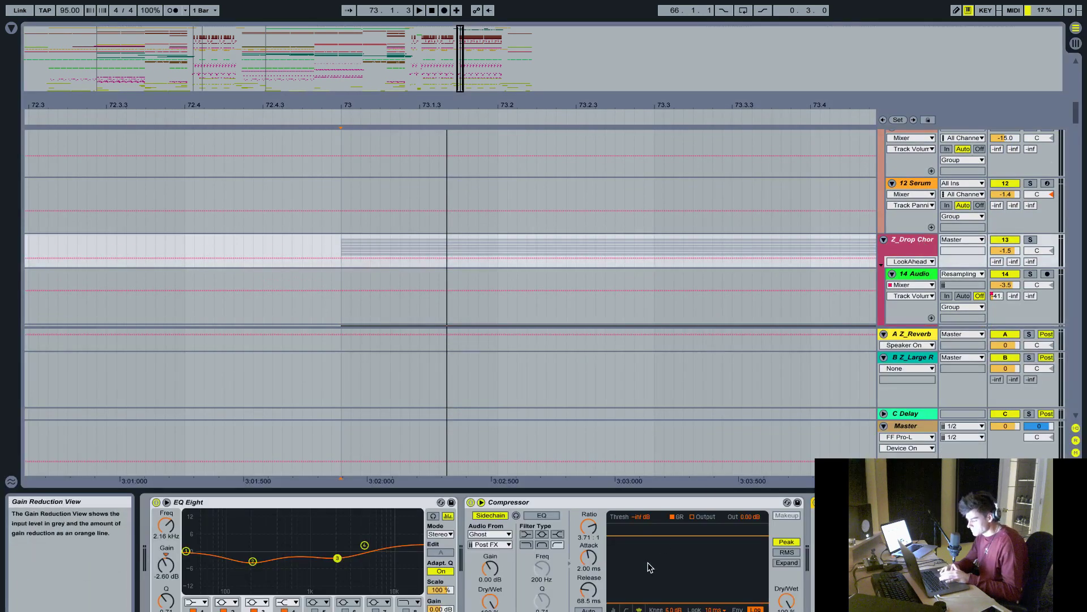
- Solo the Z_Drop Chor group, play it from bar 73 and set its sidechain Compressor's release to 49.2 ms
left_click(342, 203)
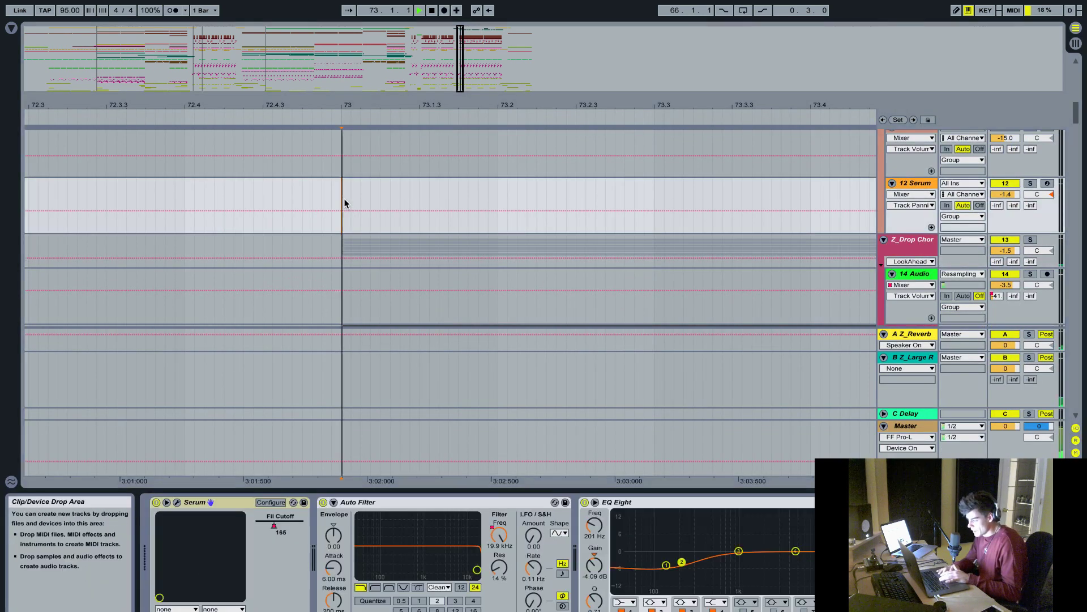
left_click(902, 243)
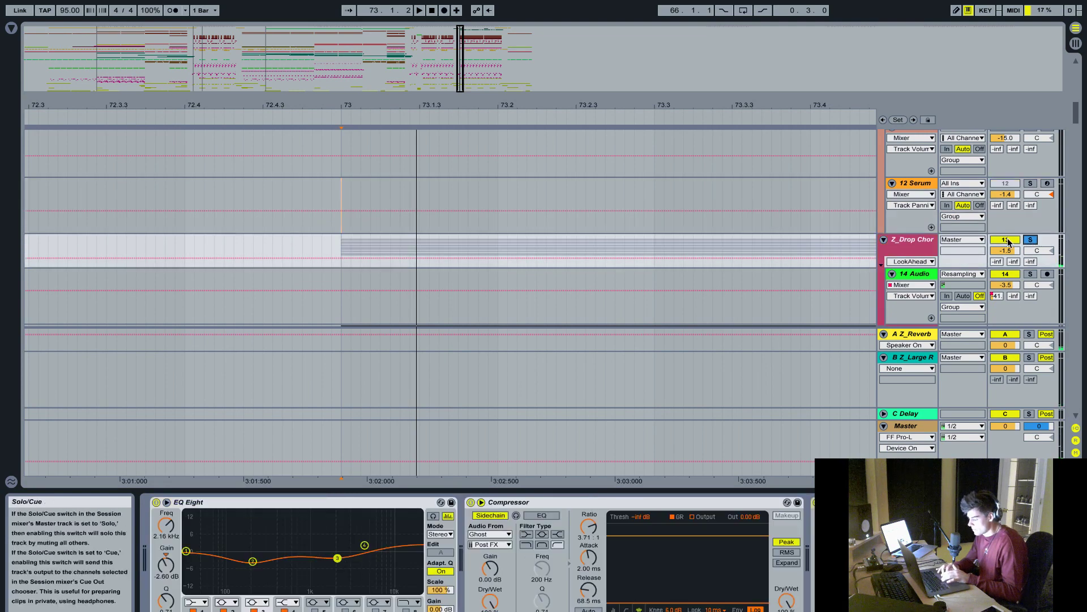
mouse_move(596, 596)
left_mouse_down()
mouse_move(596, 610)
mouse_move(589, 560)
mouse_move(589, 572)
left_mouse_up()
key("space")
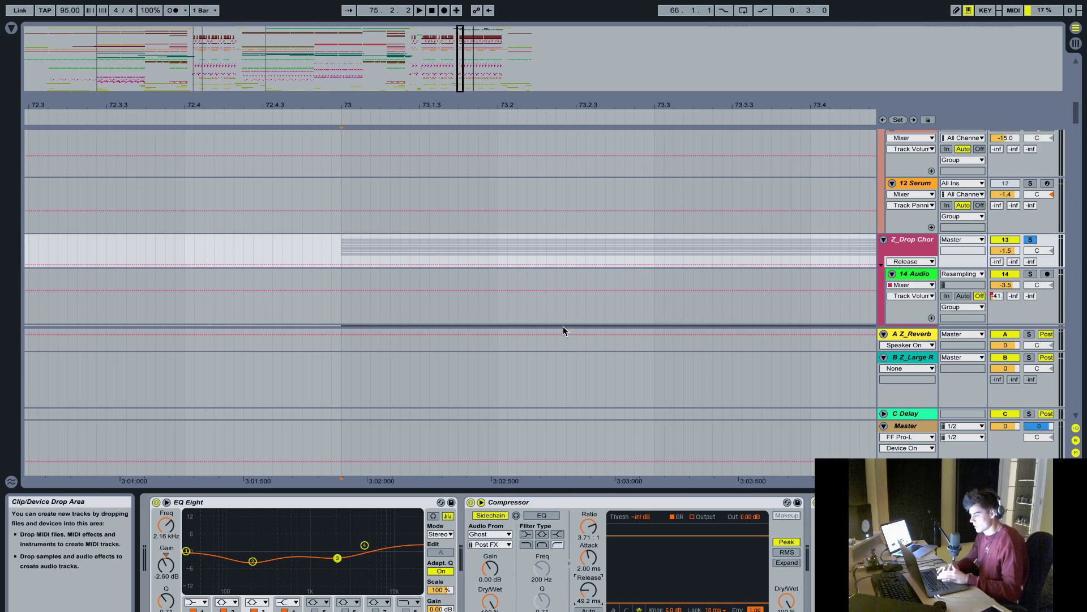
- Play the soloed Z_Drop Chor group from the ghost clip at bar 73 and examine the sidechain Compressor's gain reduction dips
scroll(520, 245, "up", 10)
left_click(334, 137)
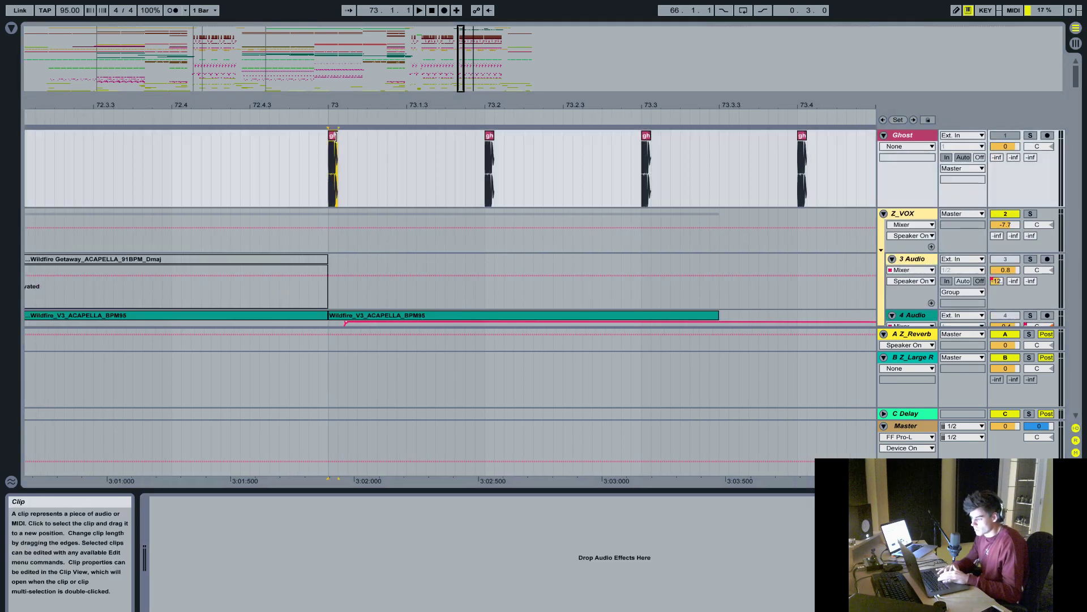
scroll(411, 176, "down", 10)
scroll(411, 177, "up", 5)
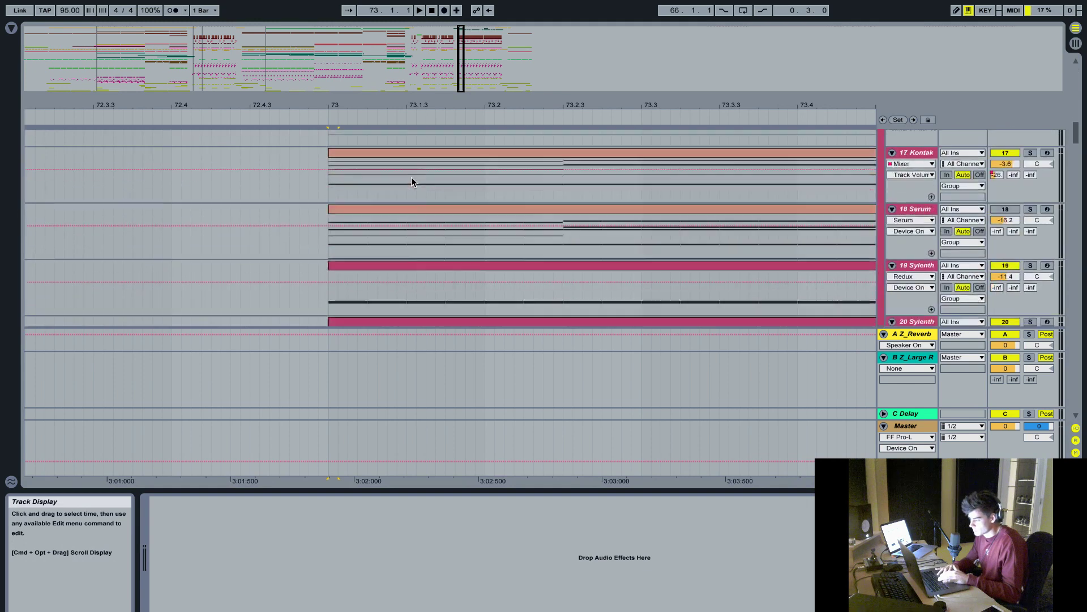
scroll(927, 195, "up", 1)
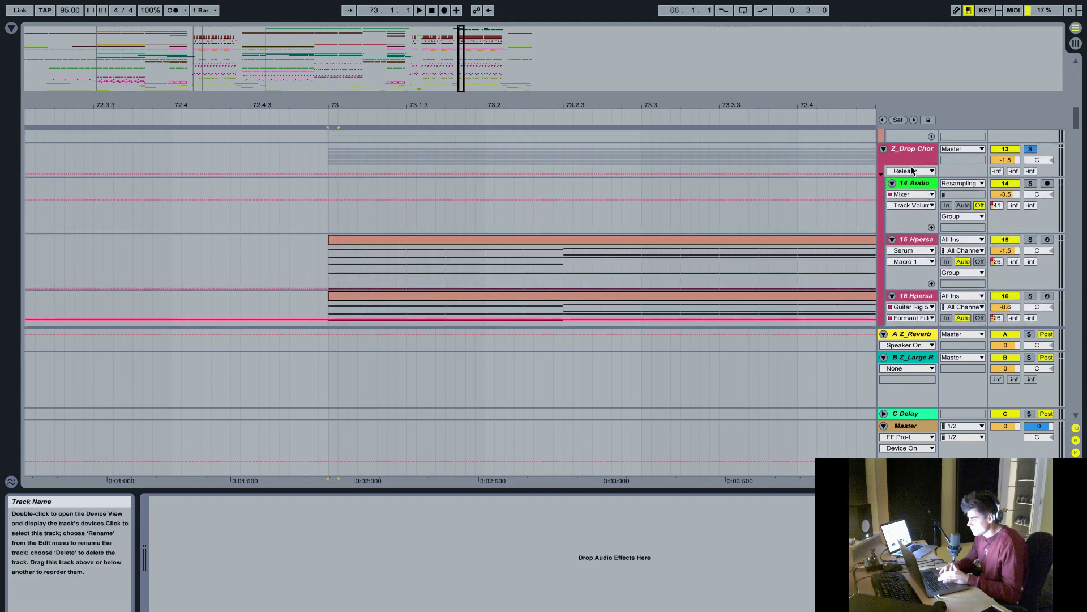
left_click(912, 148)
key("space")
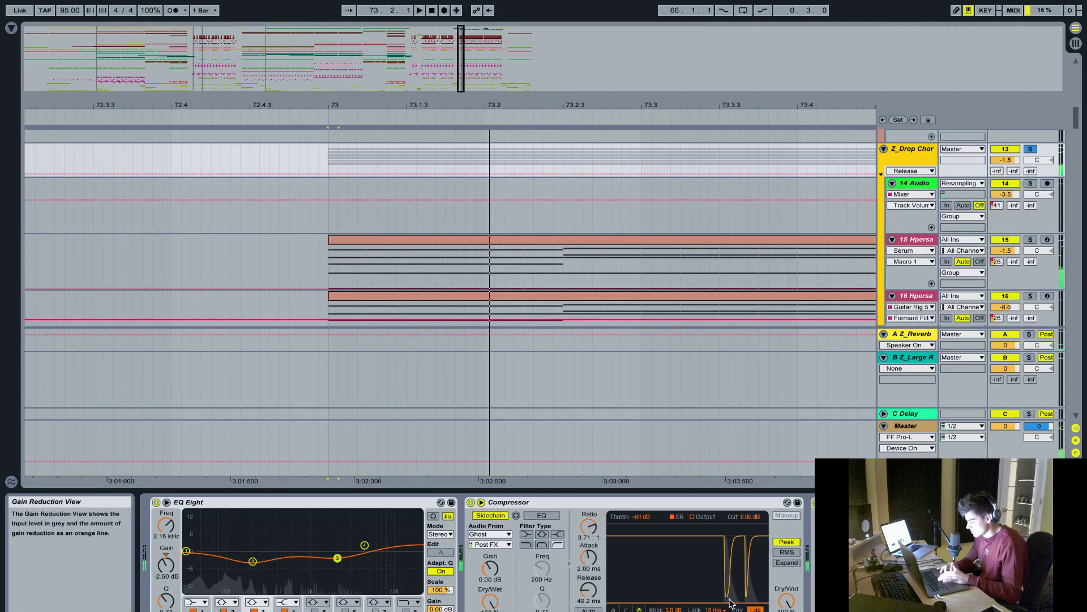
left_click(699, 598)
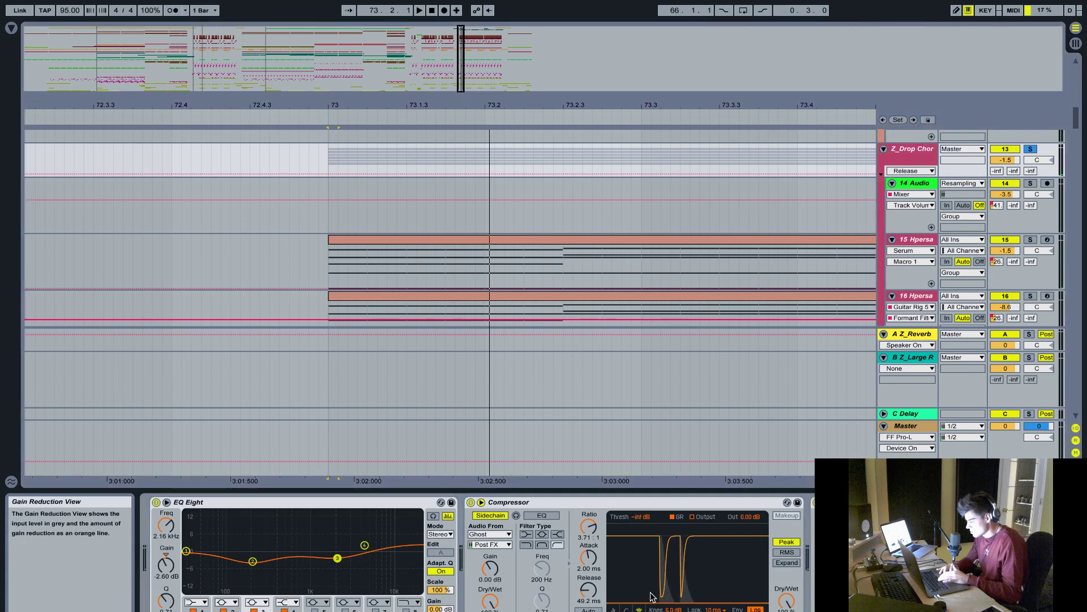
key("space")
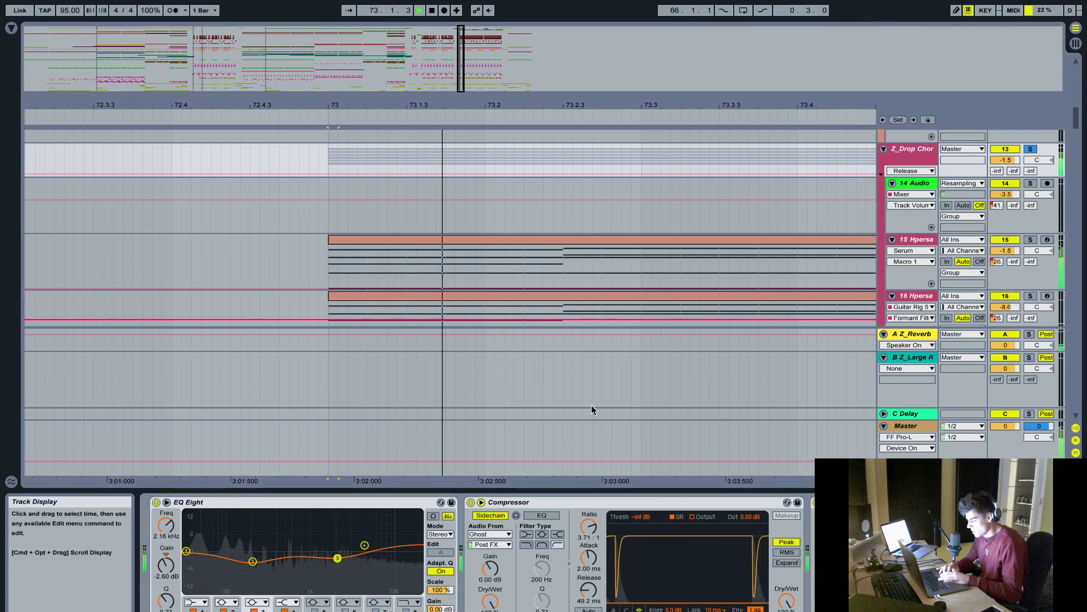
key("space")
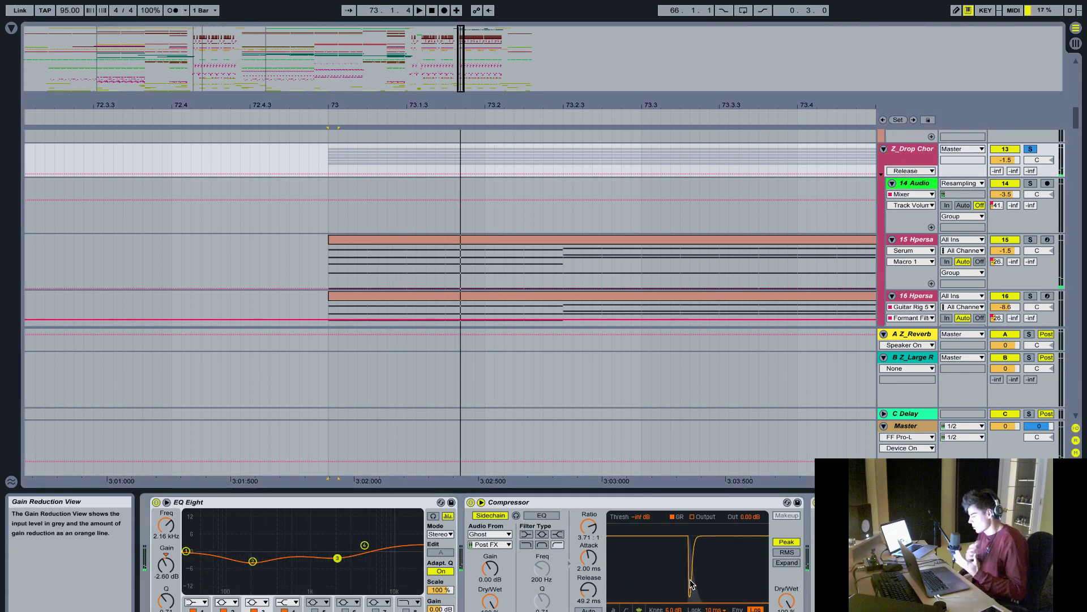
- Hide the device chain and unsolo the Z_Drop Chor group
key("ctrl+alt+l")
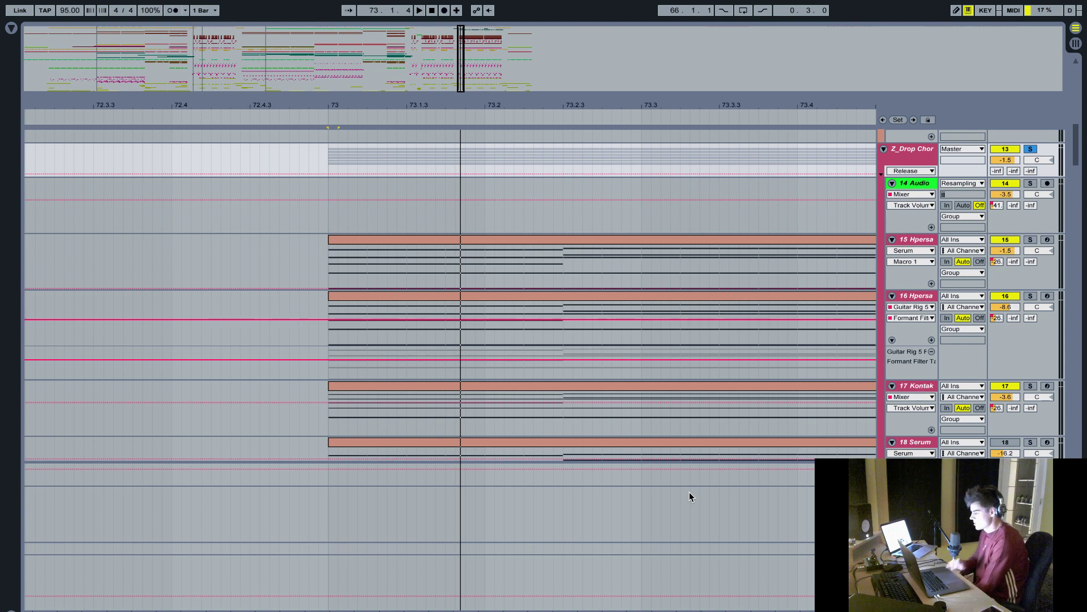
scroll(664, 230, "up", 10)
scroll(840, 335, "down", 5)
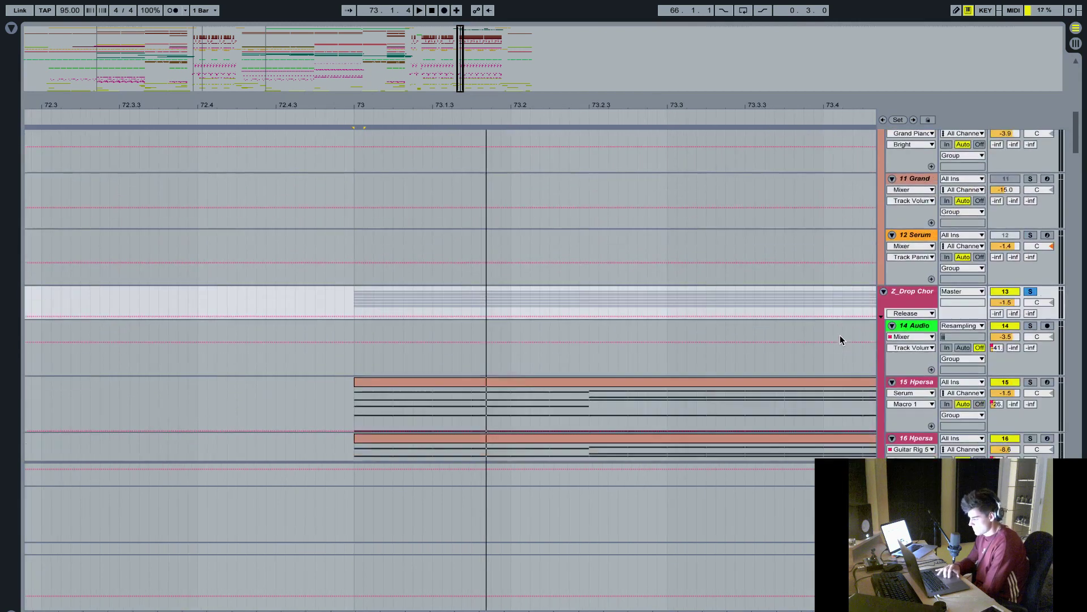
left_click(1031, 291)
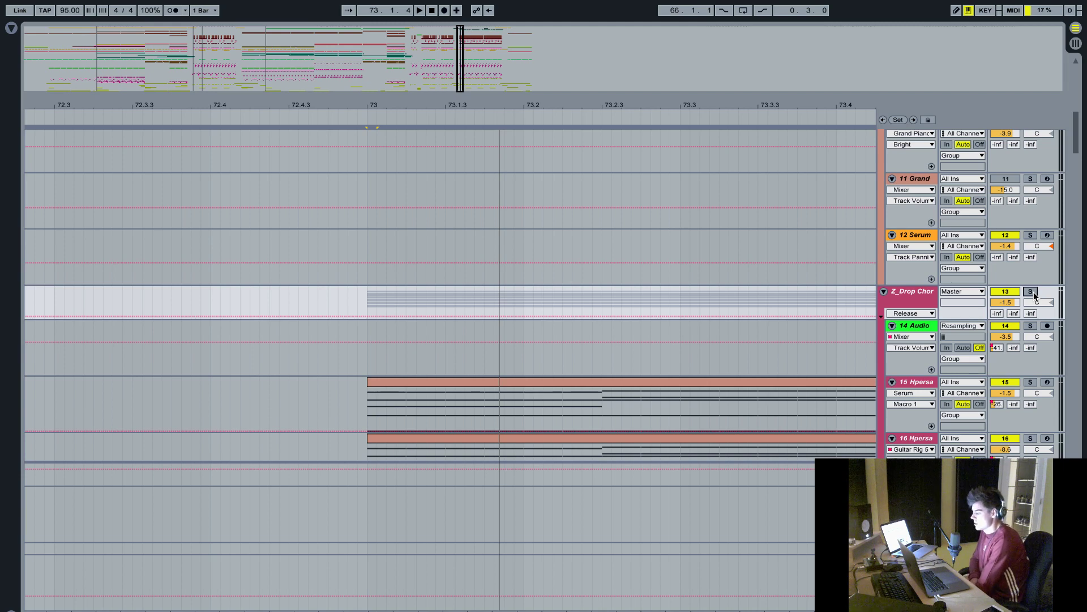
left_click(884, 291)
- Return to the Z_Final Voca track and open its device chain
scroll(770, 250, "up", 10)
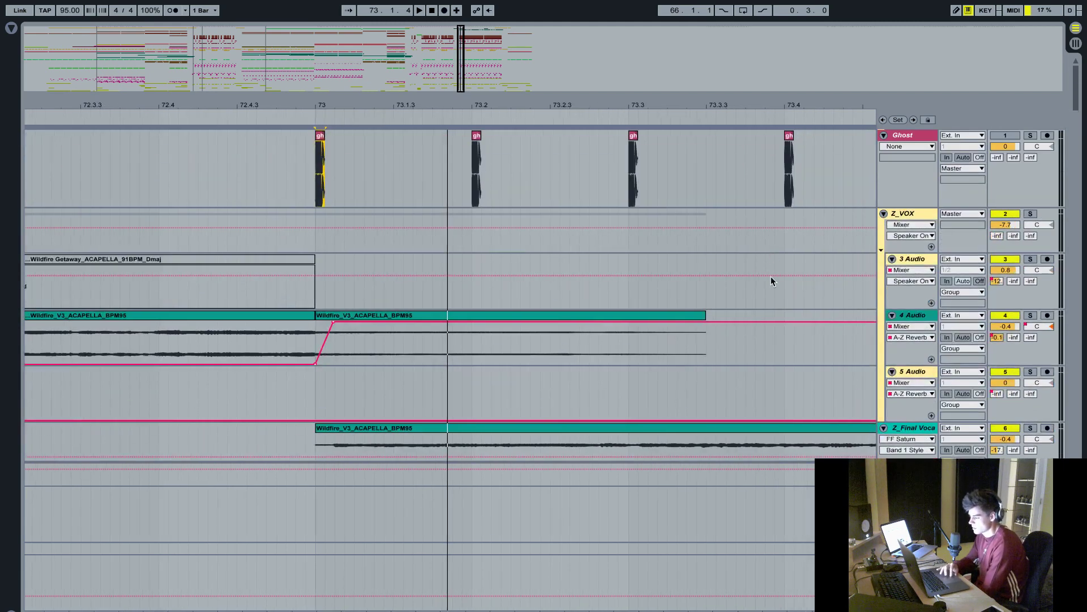
left_click(912, 297)
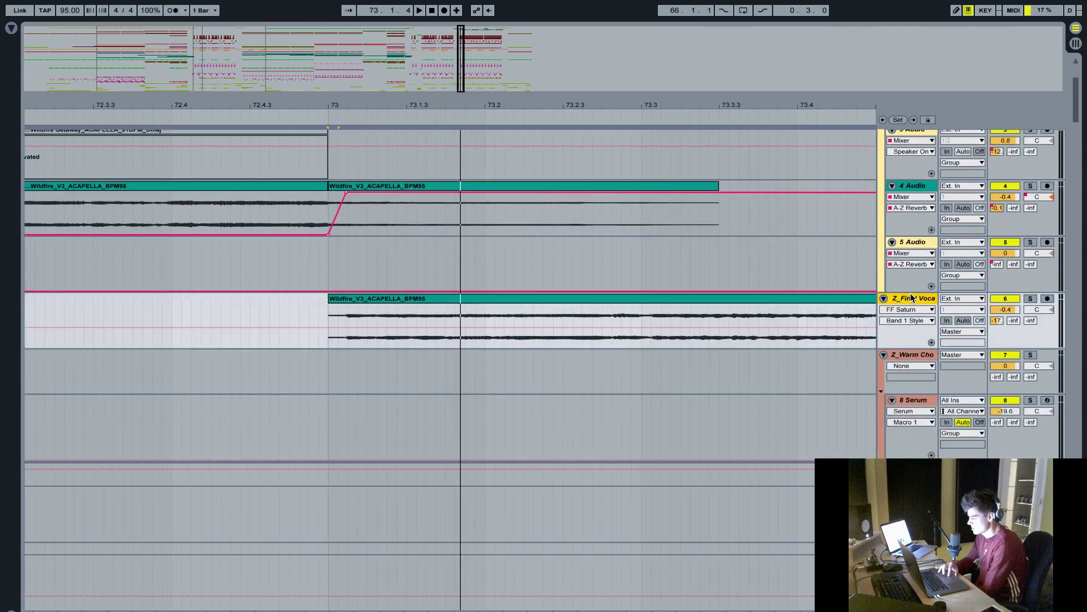
double_click(905, 303)
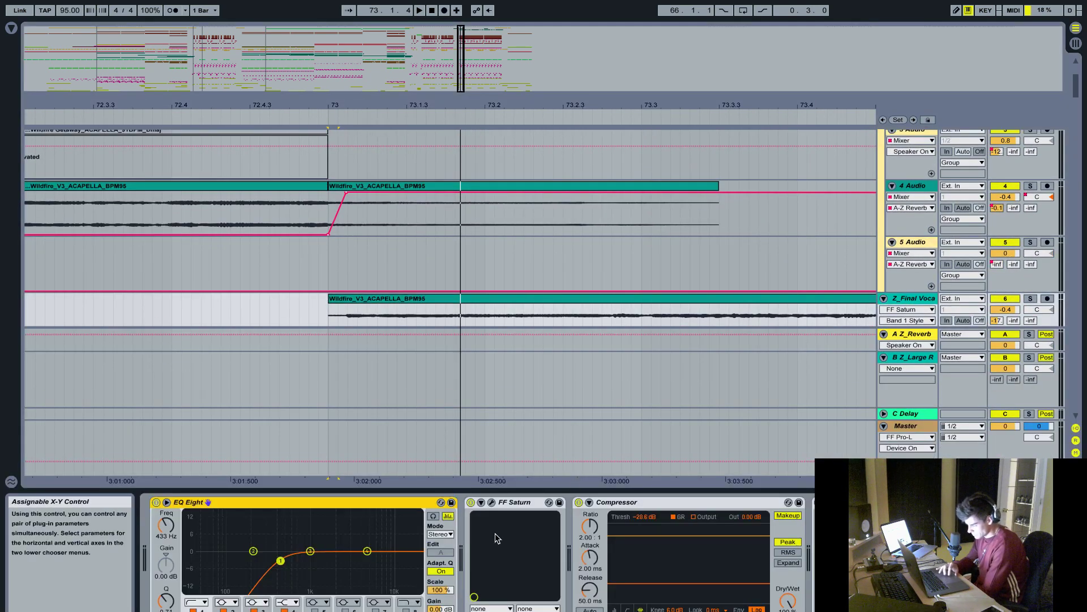
- View the device chains of the 4 Audio and 3 Audio vocal tracks in the Z_VOX group around bar 72
left_click(917, 185)
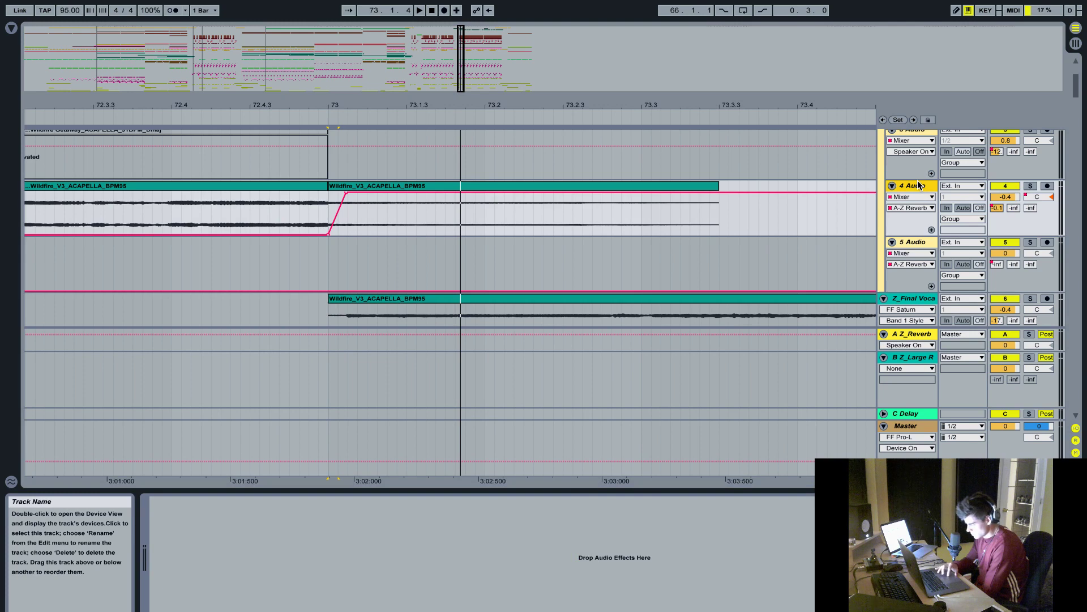
scroll(822, 223, "left", 5)
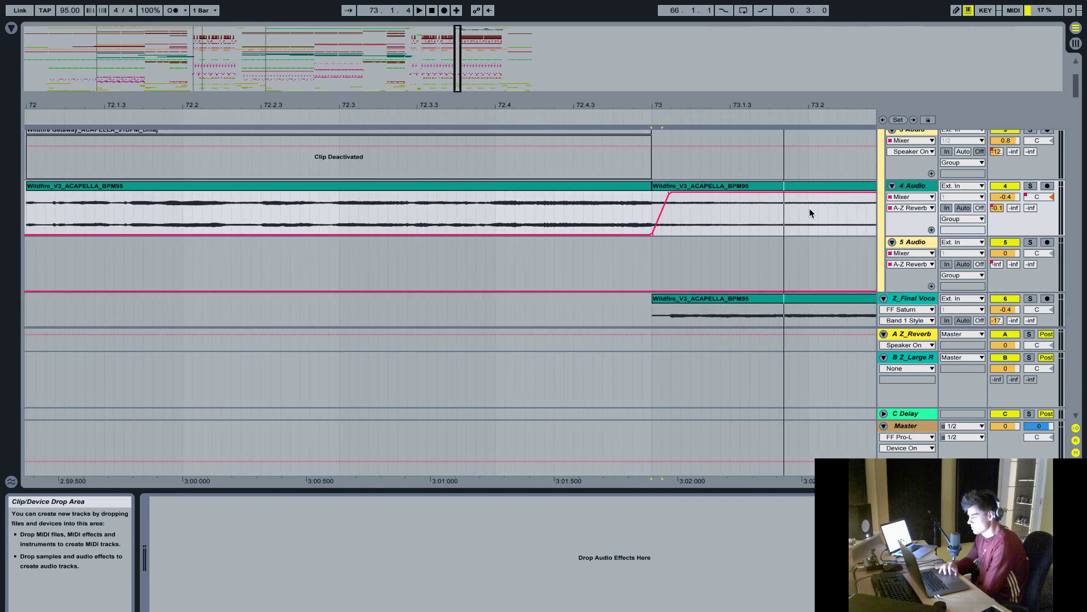
left_click(604, 186)
scroll(759, 178, "up", 3)
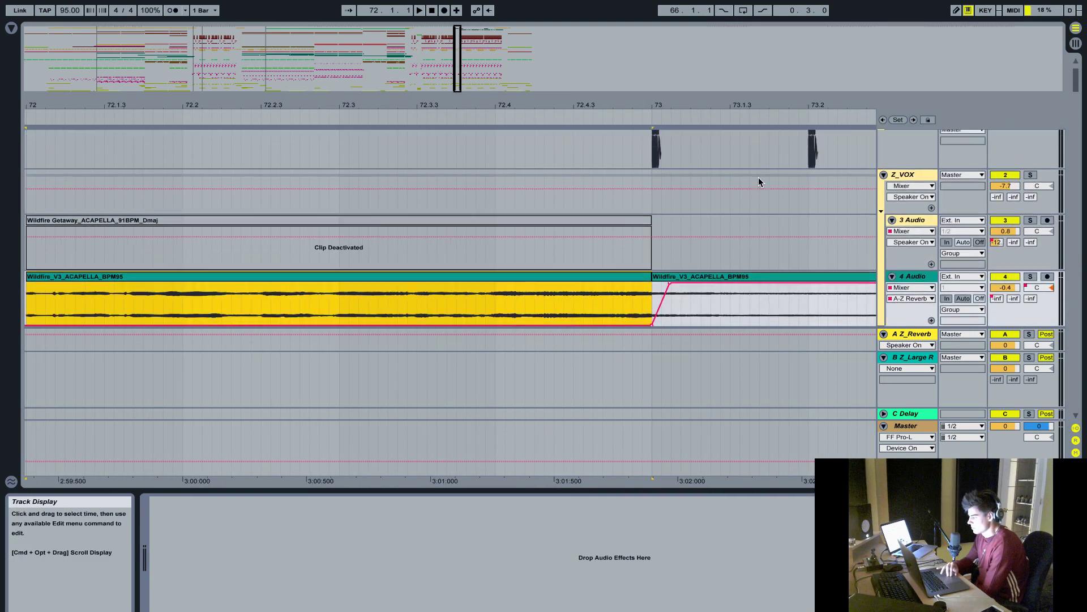
left_click(911, 221)
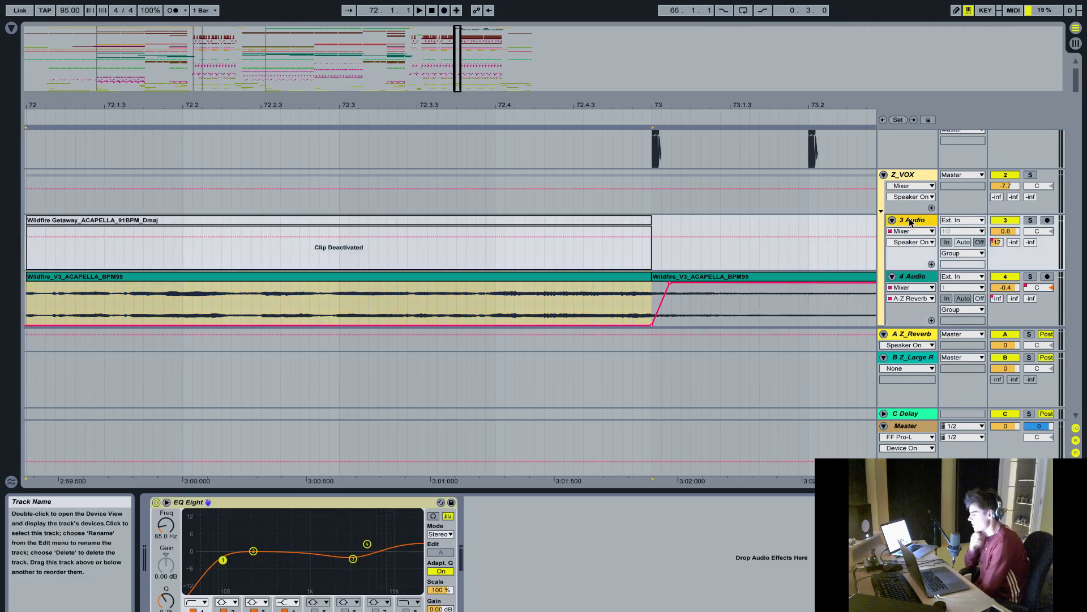
- Collapse the Z_VOX group and hide its device chain
left_click(884, 175)
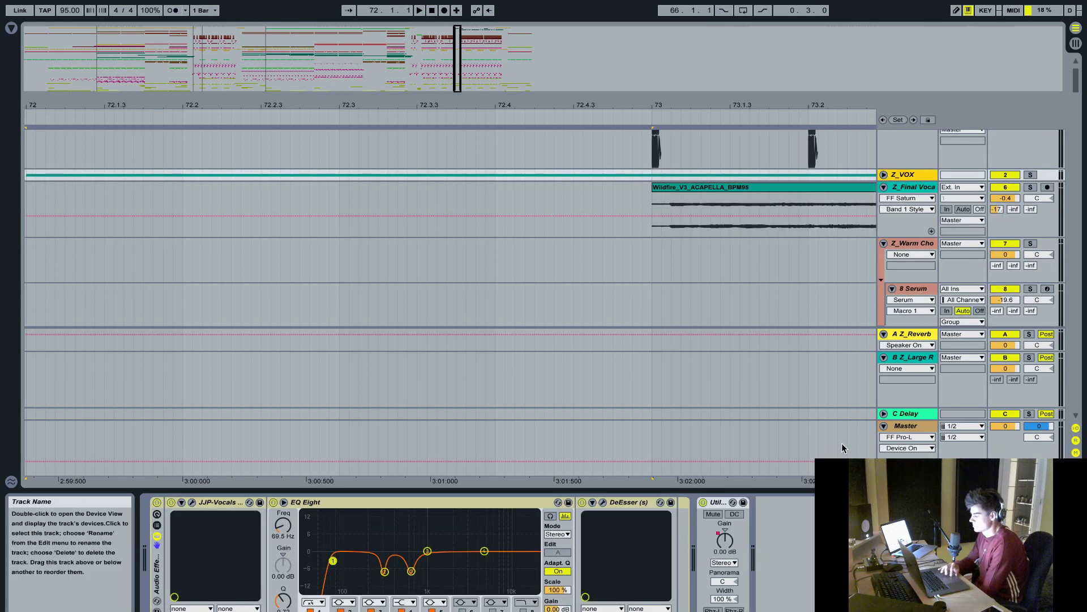
key("ctrl+alt+l")
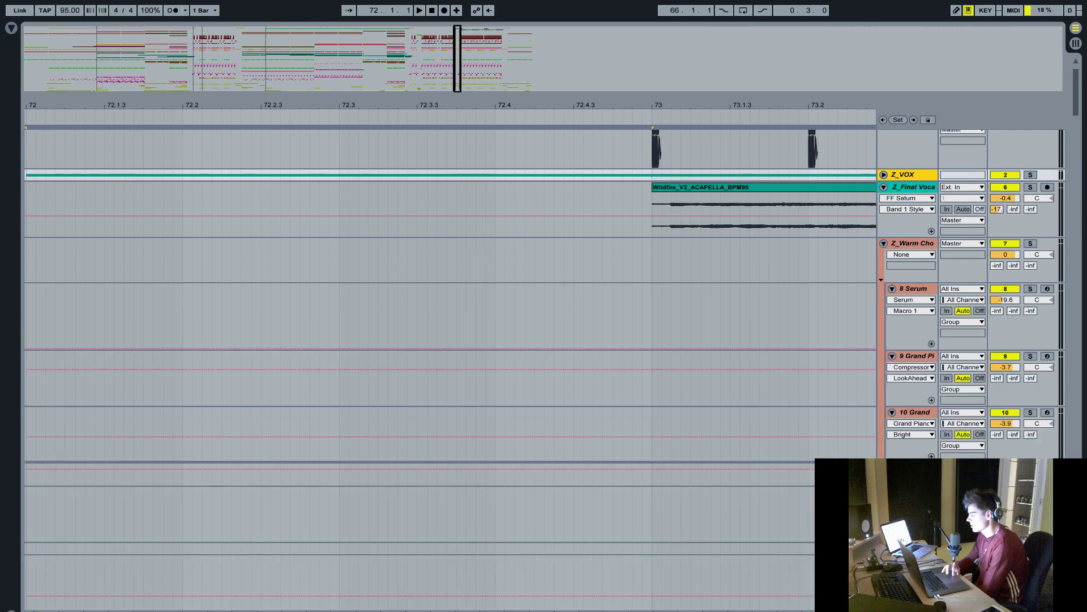
key("ctrl+alt+l")
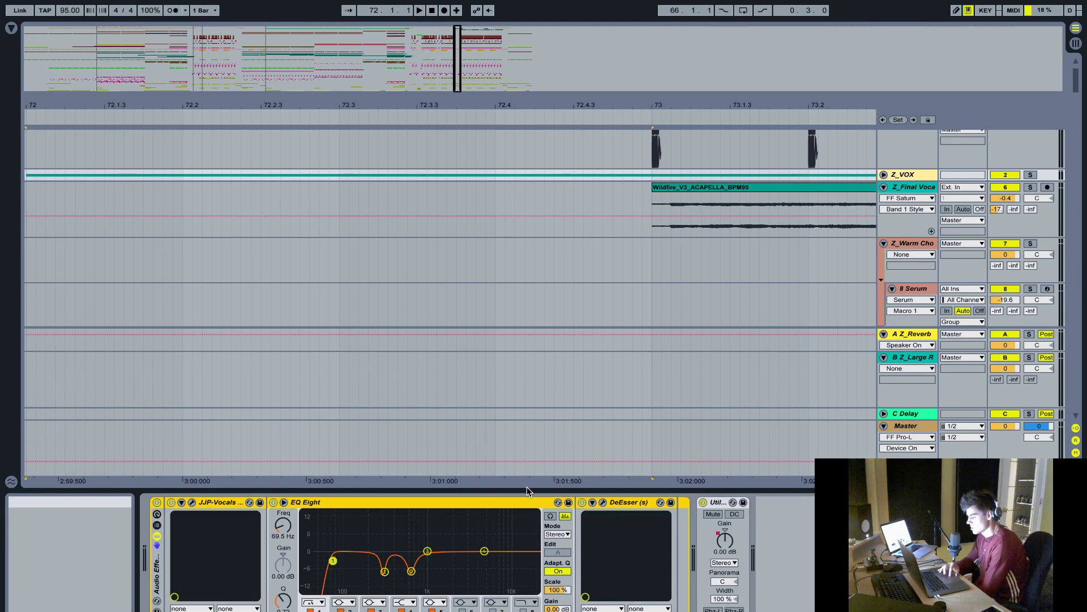
key("ctrl+alt+l")
scroll(678, 365, "right", 2)
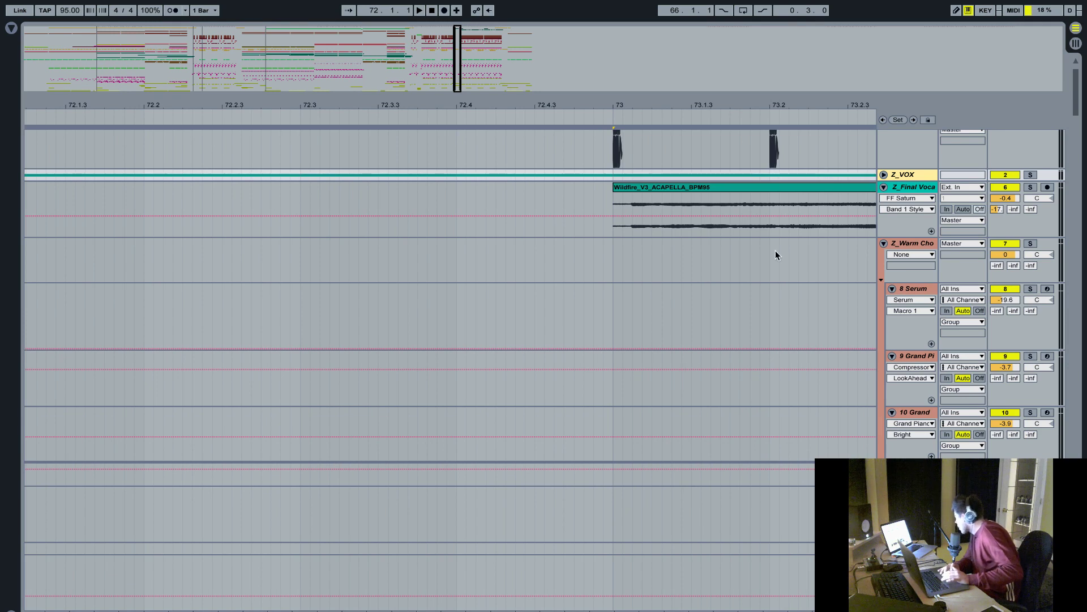
- Play the full drop from bar 73, starting at the first clip on the Z_Final Voca track
left_click_drag(711, 104, 623, 68)
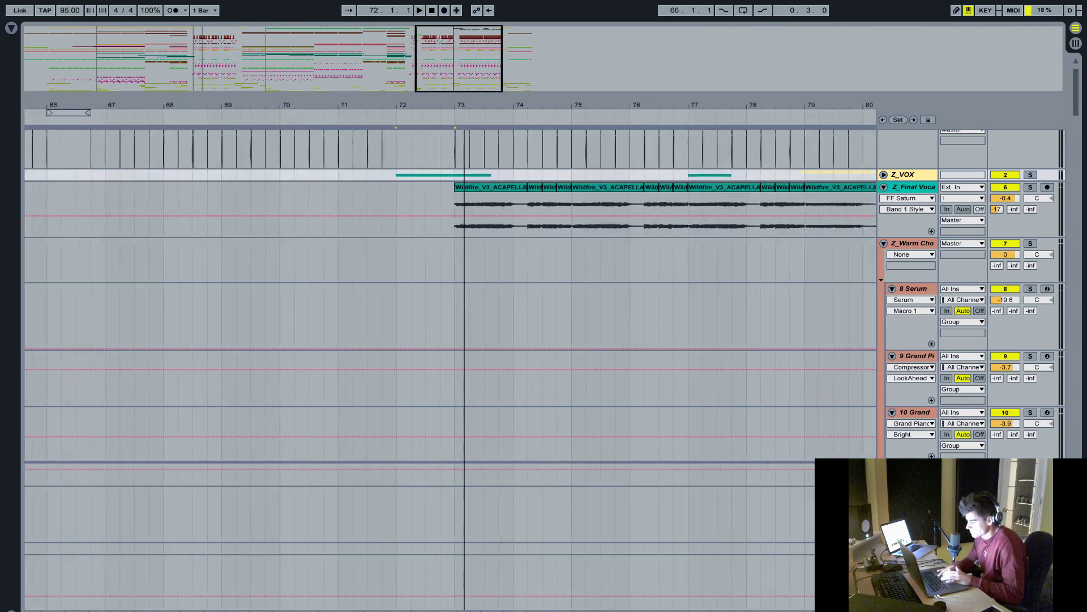
left_click_drag(465, 102, 466, 74)
left_click(456, 197)
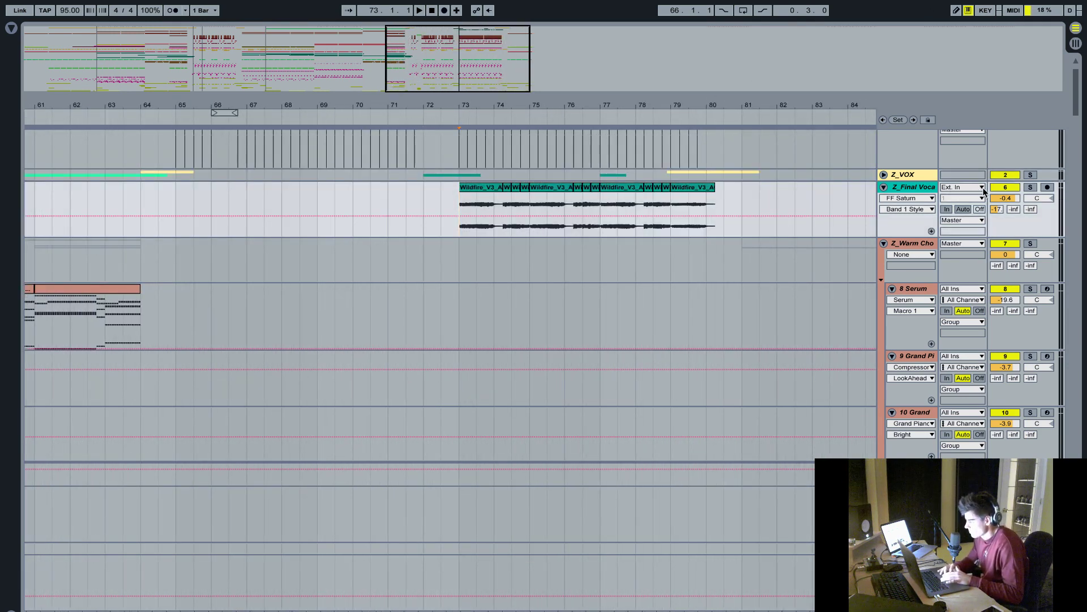
key("space")
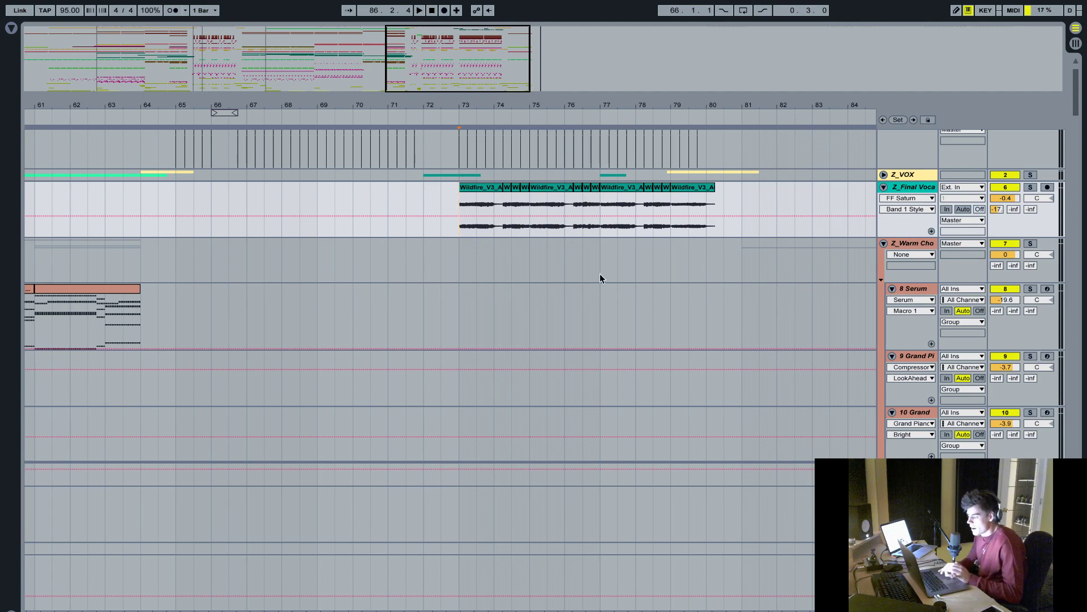
- Solo the SnaresClapsSnaps layer on 60 Audio in the Z_Drop Snar group and play it from 73.2
scroll(600, 273, "down", 15)
scroll(600, 273, "down", 20)
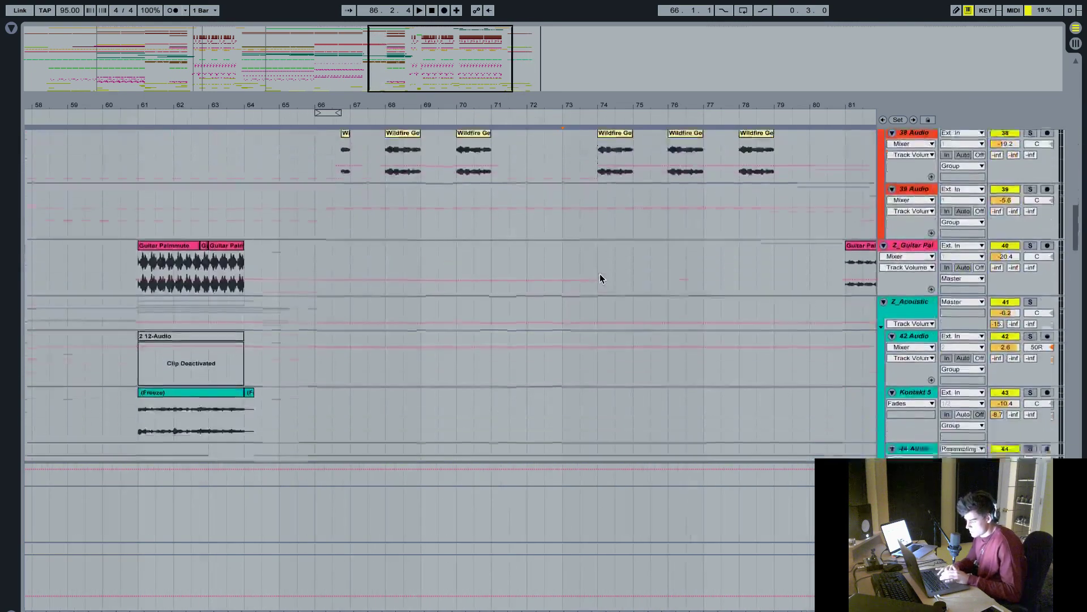
scroll(600, 278, "down", 4)
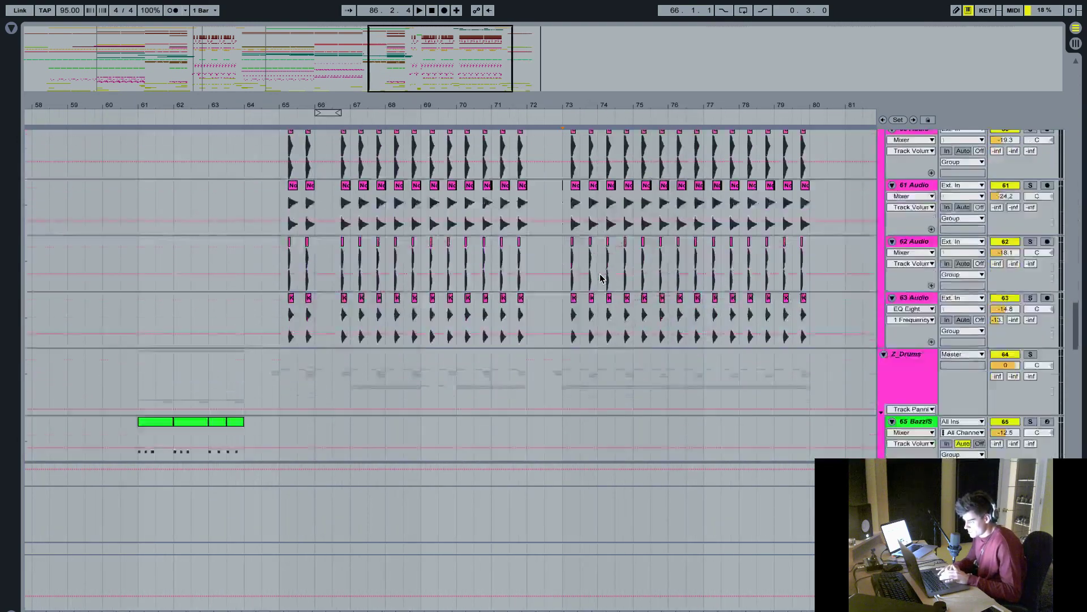
scroll(600, 278, "up", 4)
left_click_drag(595, 107, 423, 214)
scroll(424, 214, "down", 2)
left_click(338, 213)
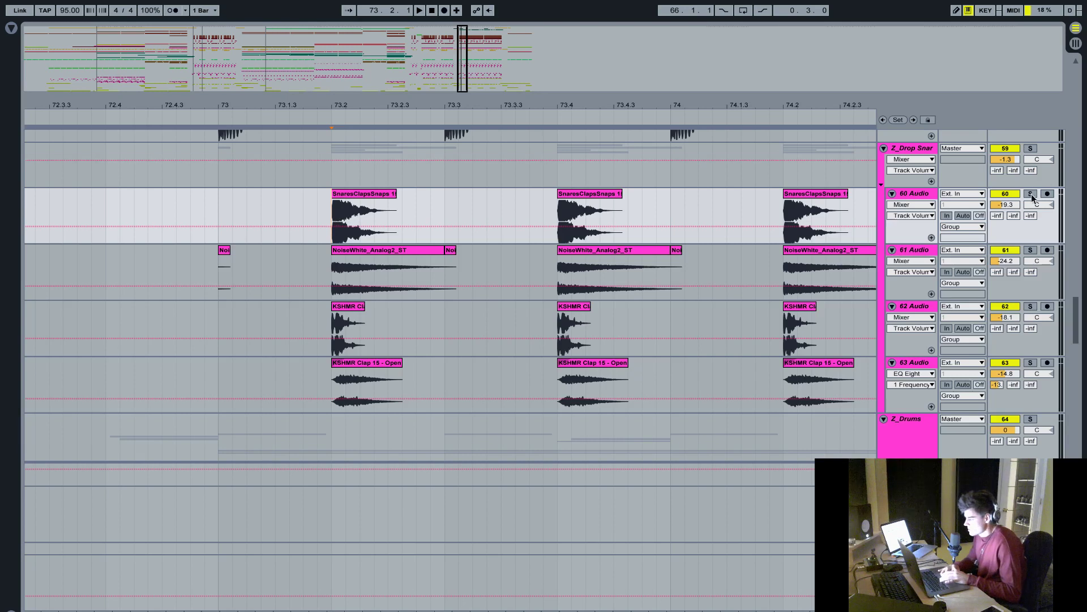
left_click(1031, 193)
key("space")
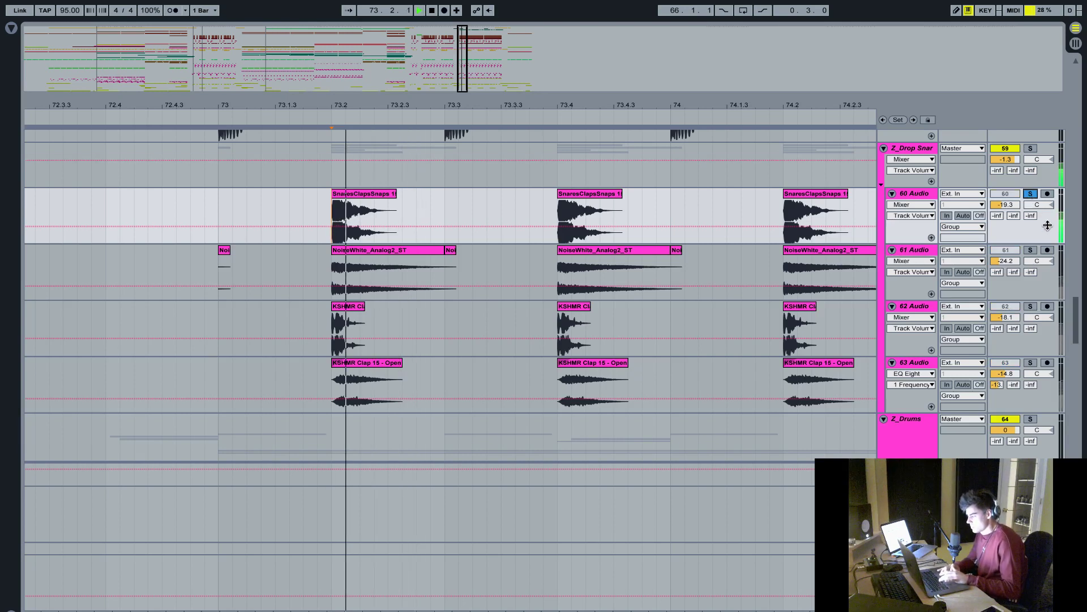
- Solo the white noise layer on 61 Audio and the short KSHMR clap on 62 Audio in turn, playing each from 73.2
left_click(1031, 250)
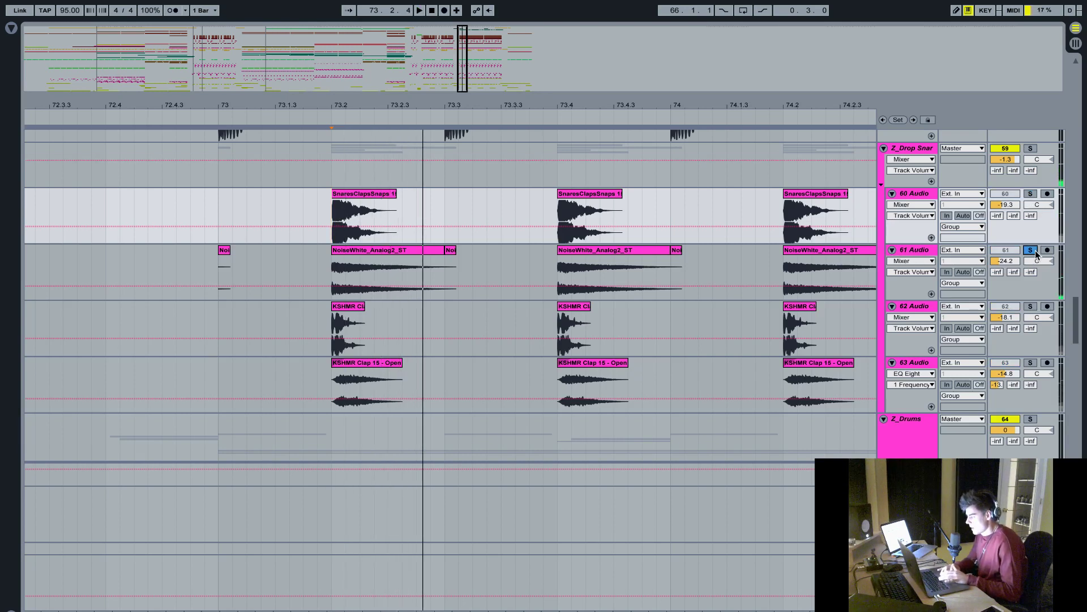
left_click(334, 265)
key("space")
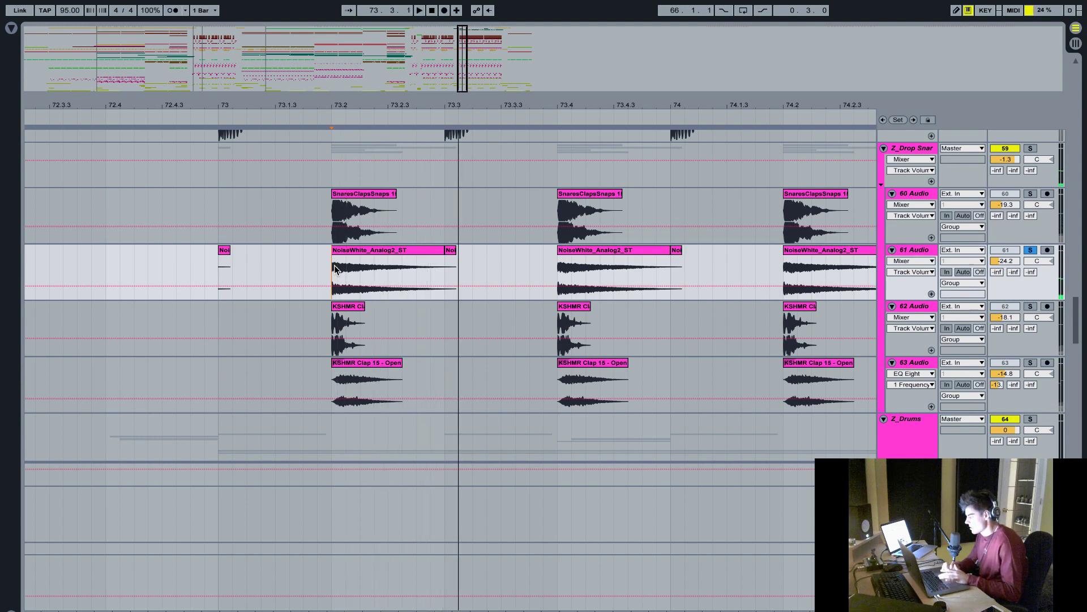
left_click(1030, 306)
key("space")
key("space")
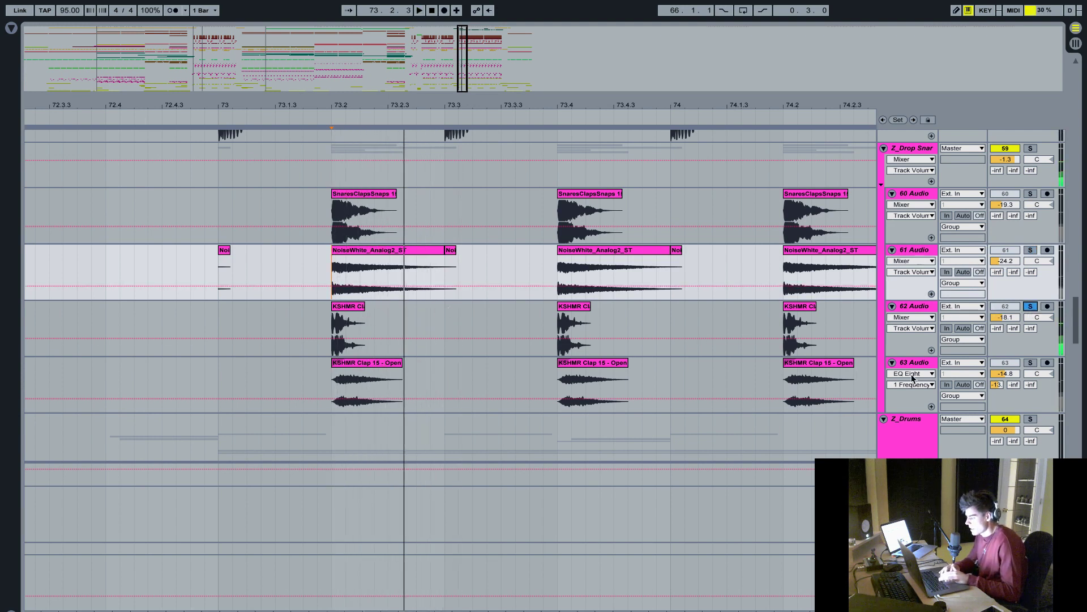
- Solo the KSHMR Clap 15 layer on 63 Audio and play it from 73.2
left_click(1030, 363)
key("space")
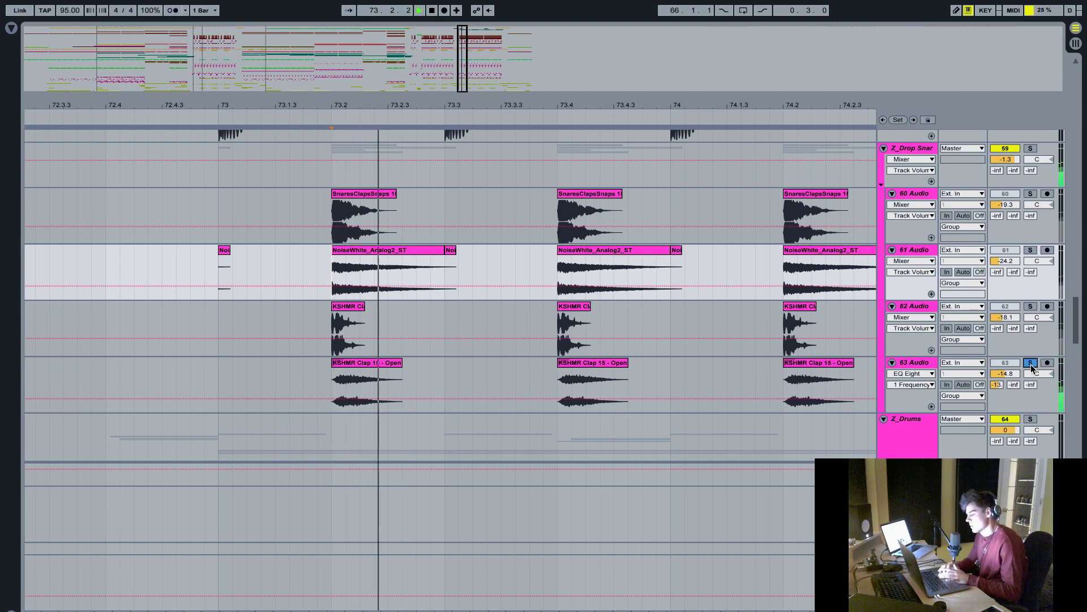
key("space")
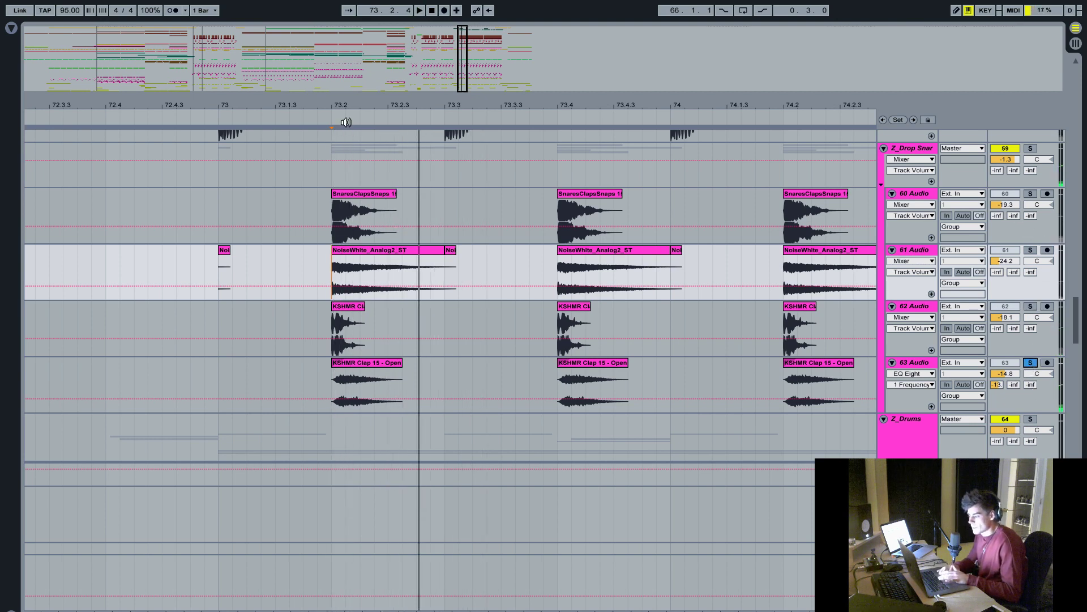
- Select the KSHMR Clap 15 - Open 01 clip at 73.2 and show the fades on its track
left_click_drag(339, 107, 338, 121)
double_click(345, 363)
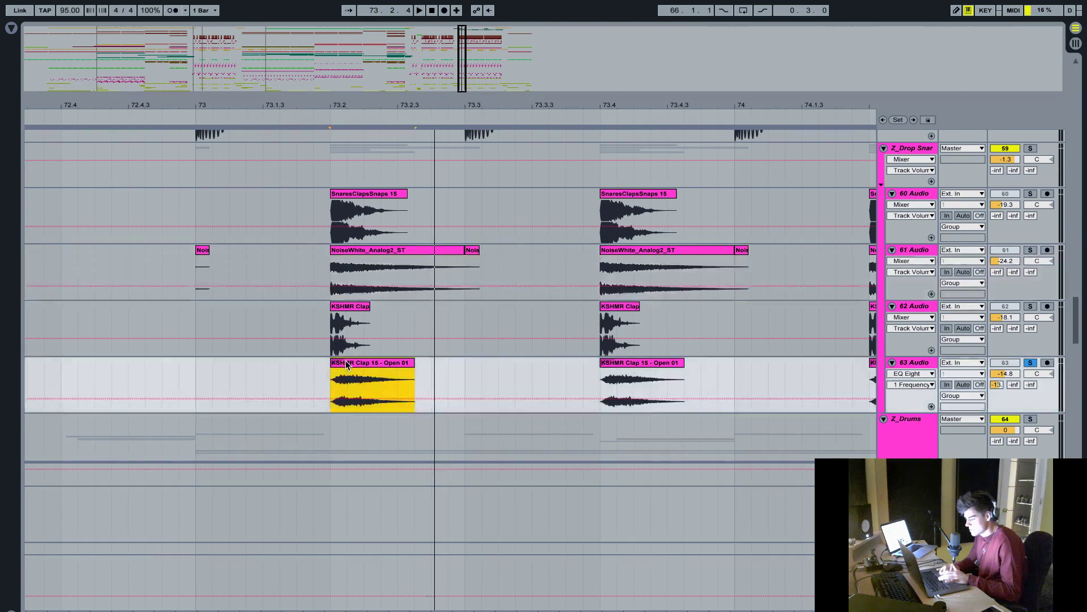
key("super+alt+l")
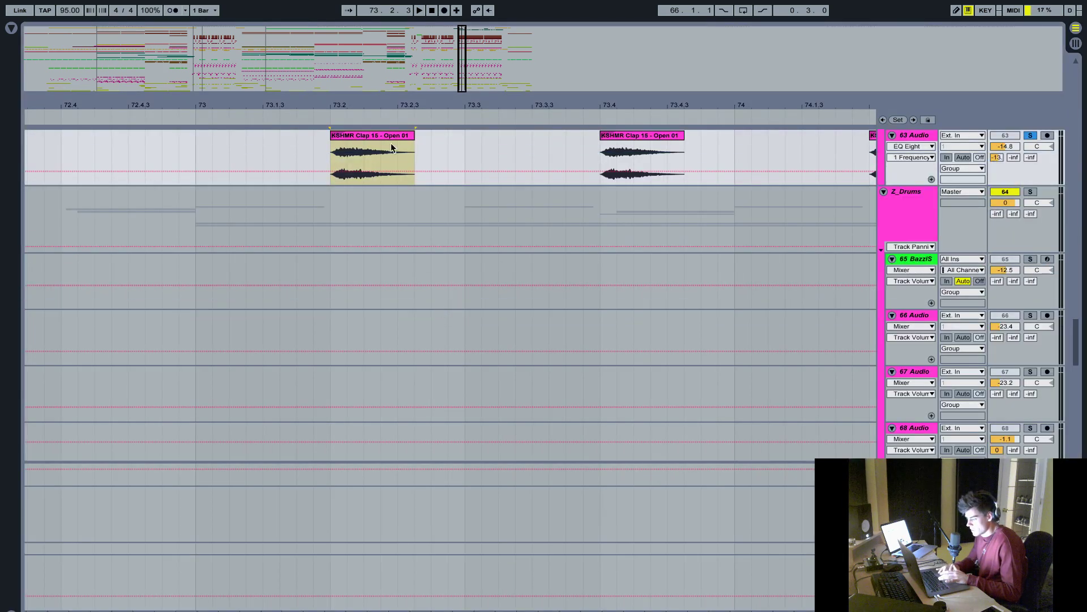
right_click(383, 135)
left_click(430, 271)
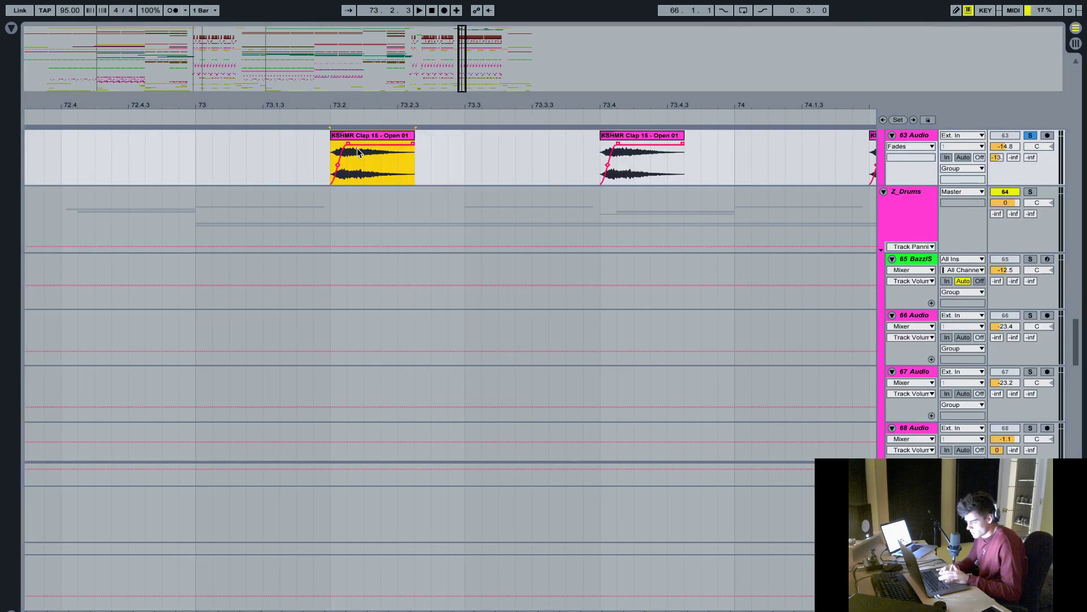
- Try the clap clip at 73.2 without its fade-in, then undo the fade change and play the clip again
left_click_drag(351, 144, 319, 142)
key("space")
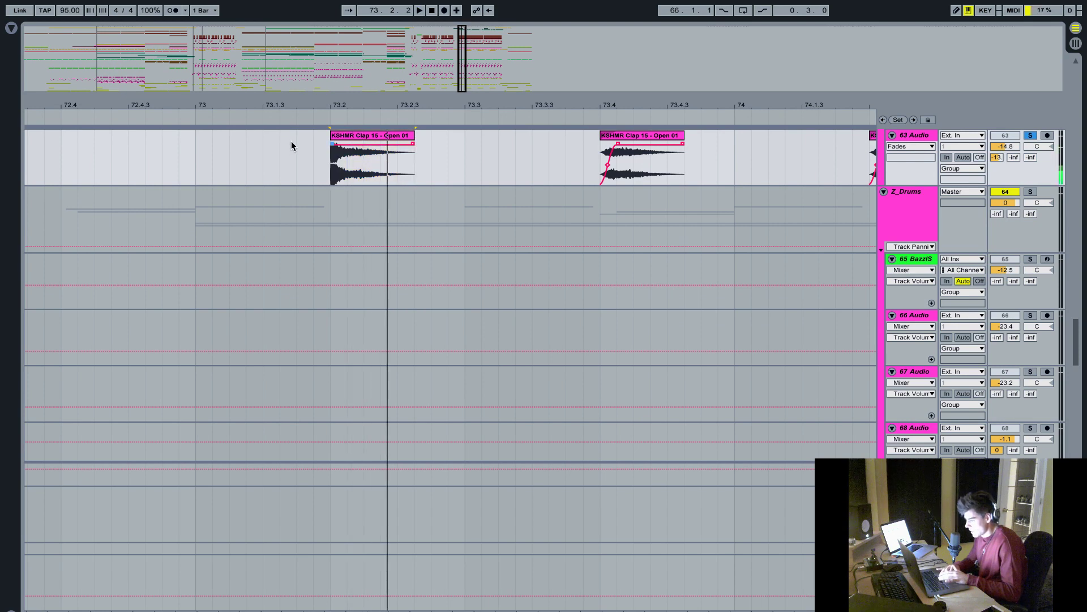
key("super+z")
key("space")
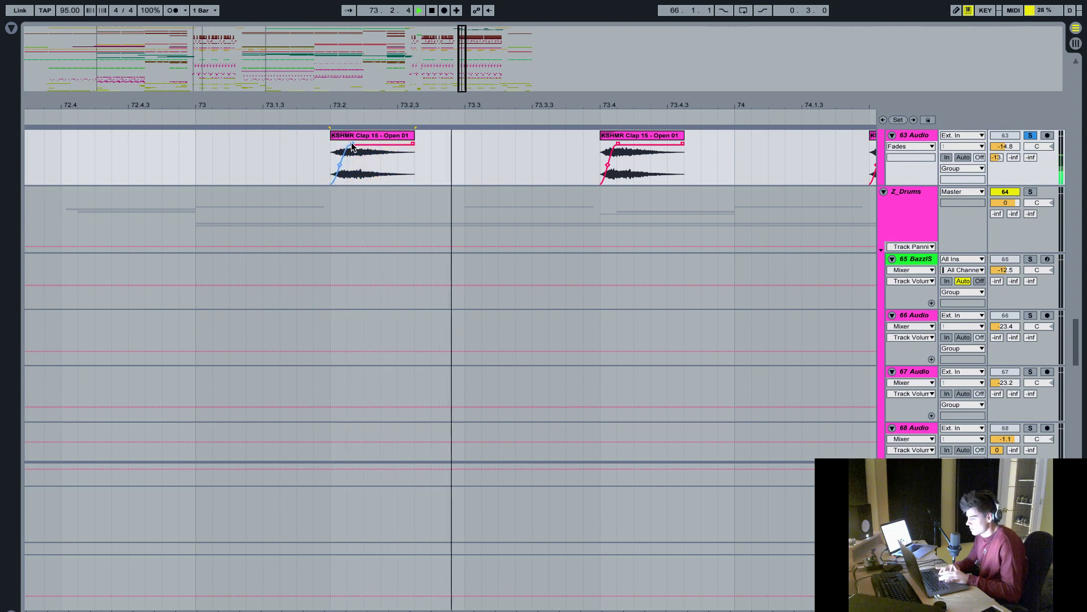
- Solo the Z_Drop Snar group, examine its device chain and hide the chain again
scroll(581, 268, "up", 5)
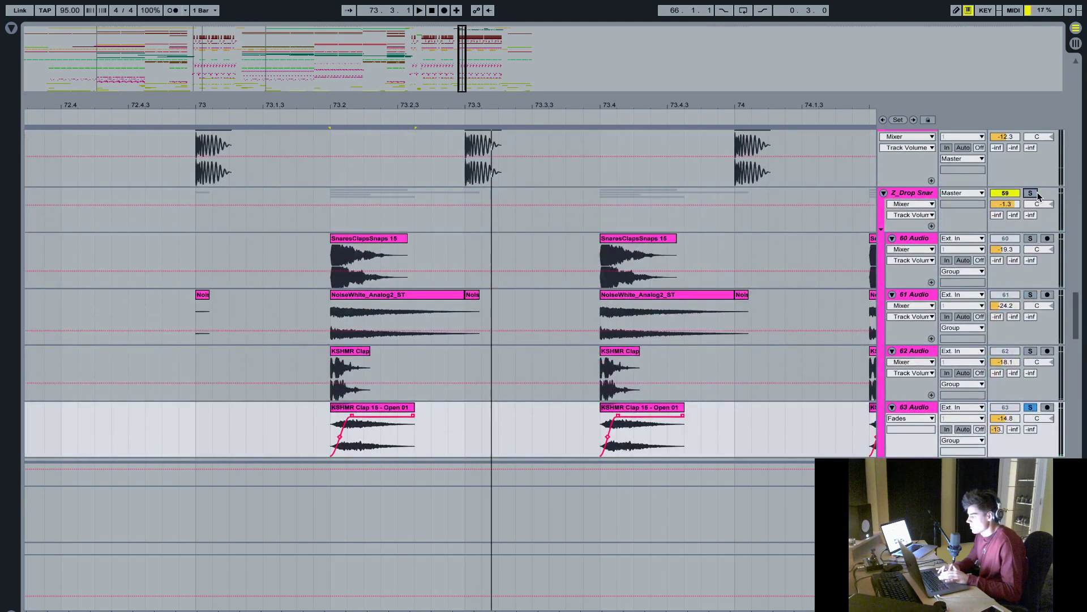
double_click(922, 195)
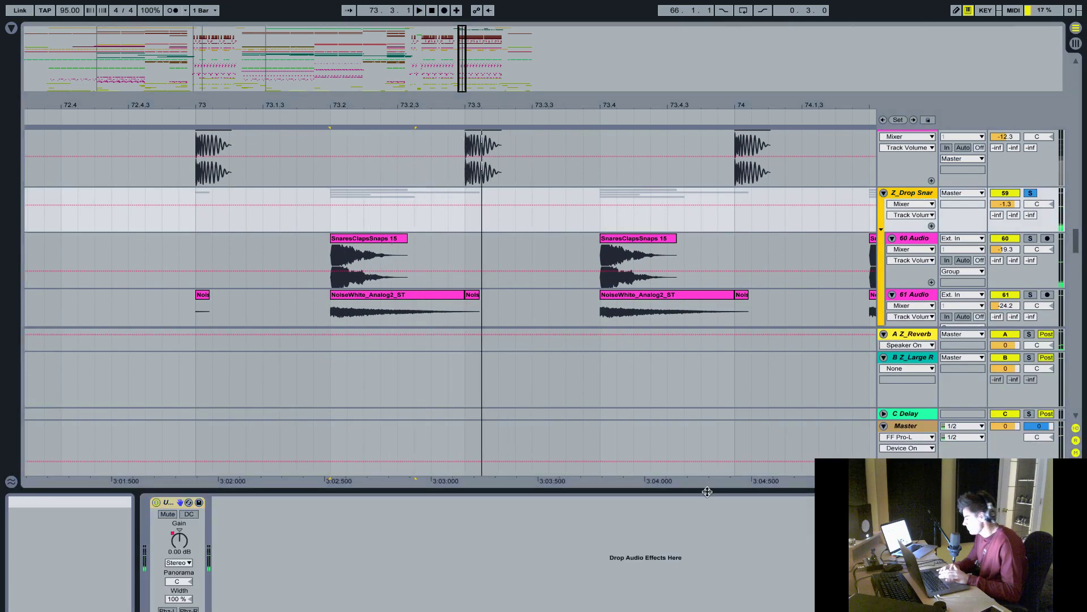
key("super+alt+l")
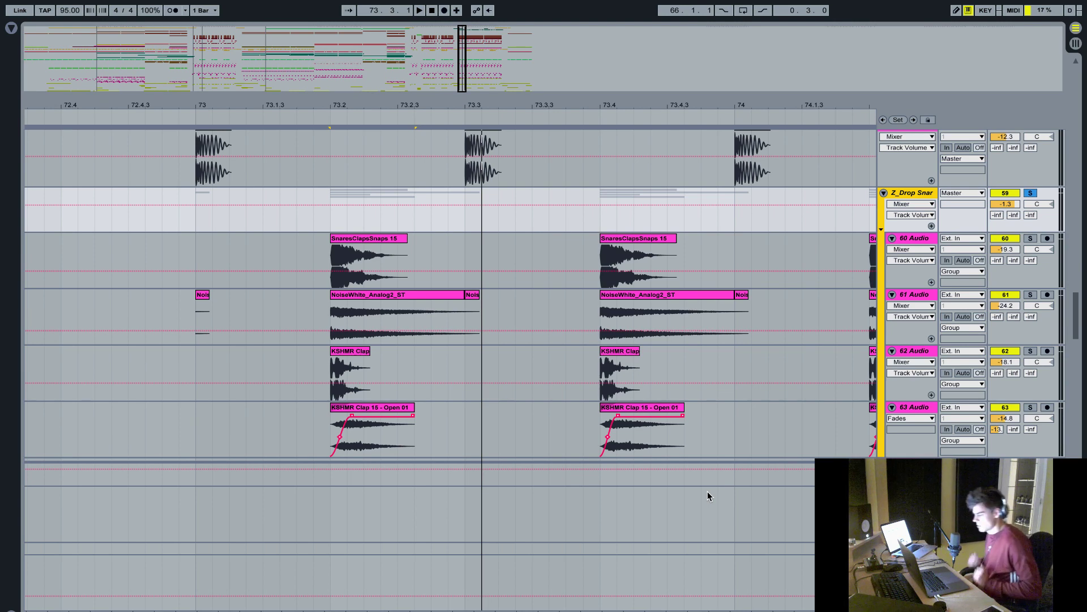
- Unsolo the Z_Drop Snar group and play the end of the drop from the last kick in bar 79
scroll(756, 351, "right", 5)
scroll(755, 351, "up", 1)
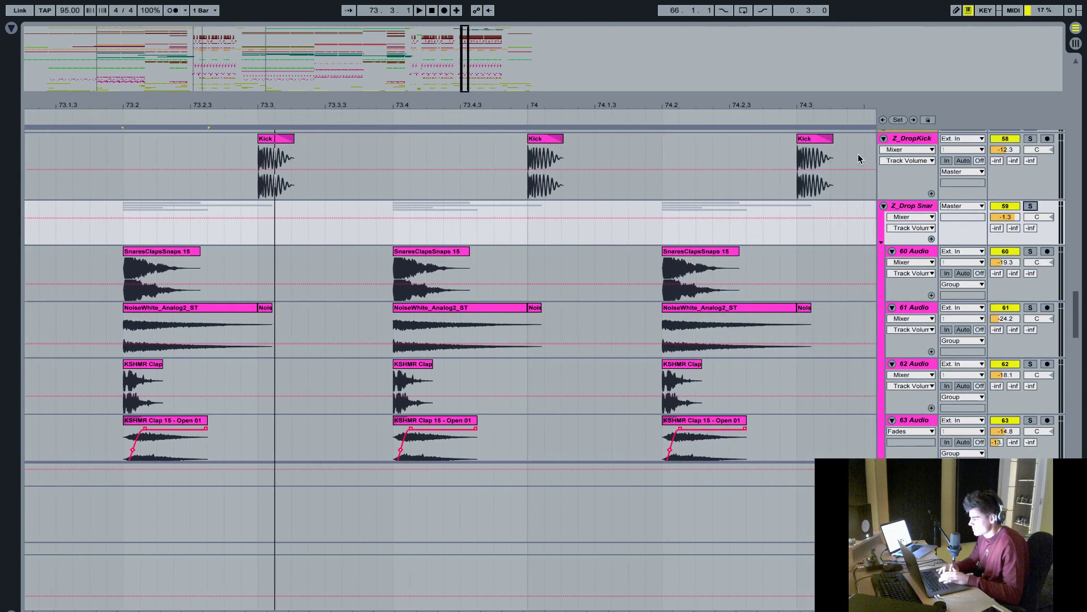
mouse_move(837, 107)
left_mouse_down()
mouse_move(488, 136)
mouse_move(494, 107)
left_mouse_up()
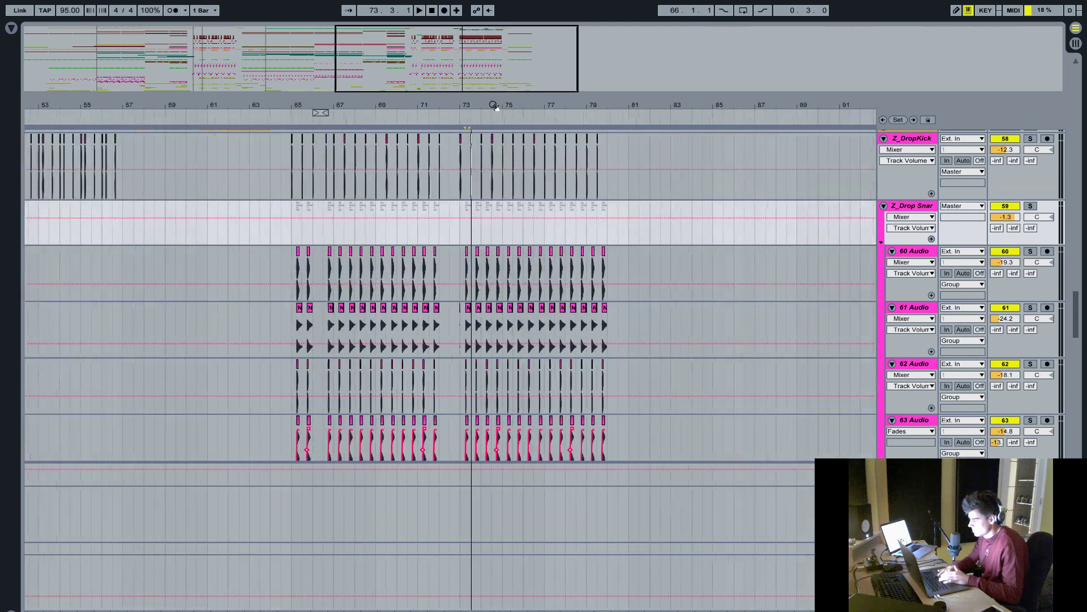
left_click(596, 233)
key("space")
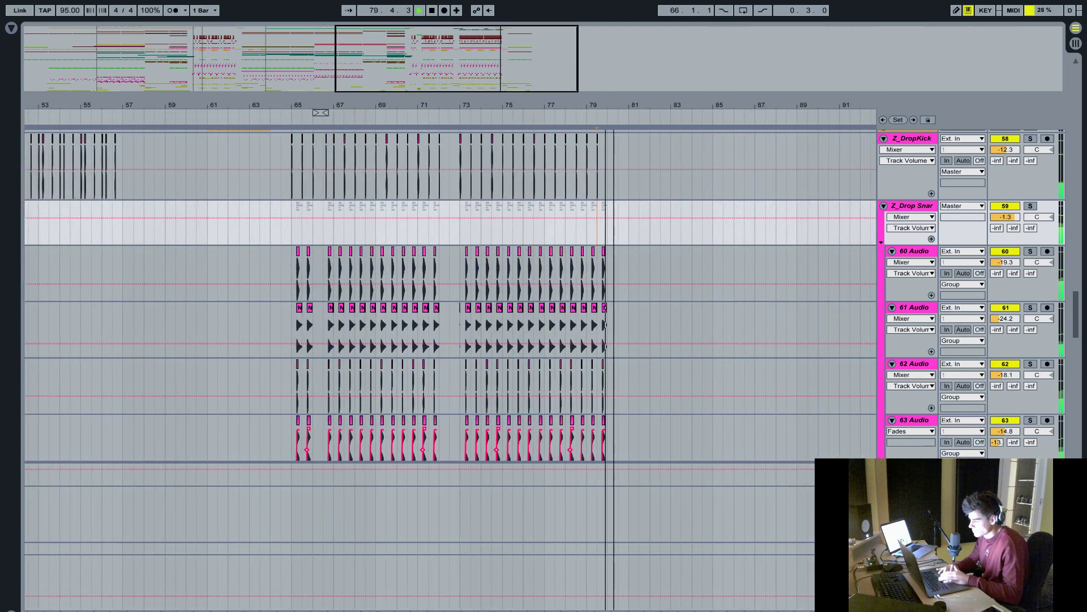
left_click_drag(614, 102, 614, 144)
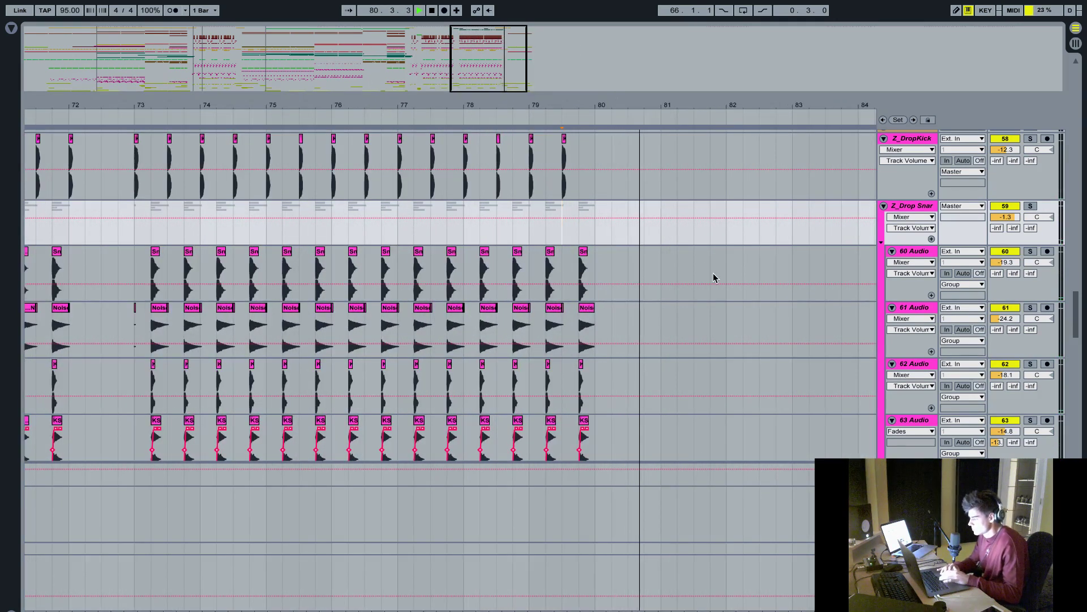
key("space")
- Solo the 89 Audio track in the Z_FX group and play its KSHMR Impact w Sweep 05 clip from bar 81
left_click(661, 243)
scroll(663, 244, "down", 15)
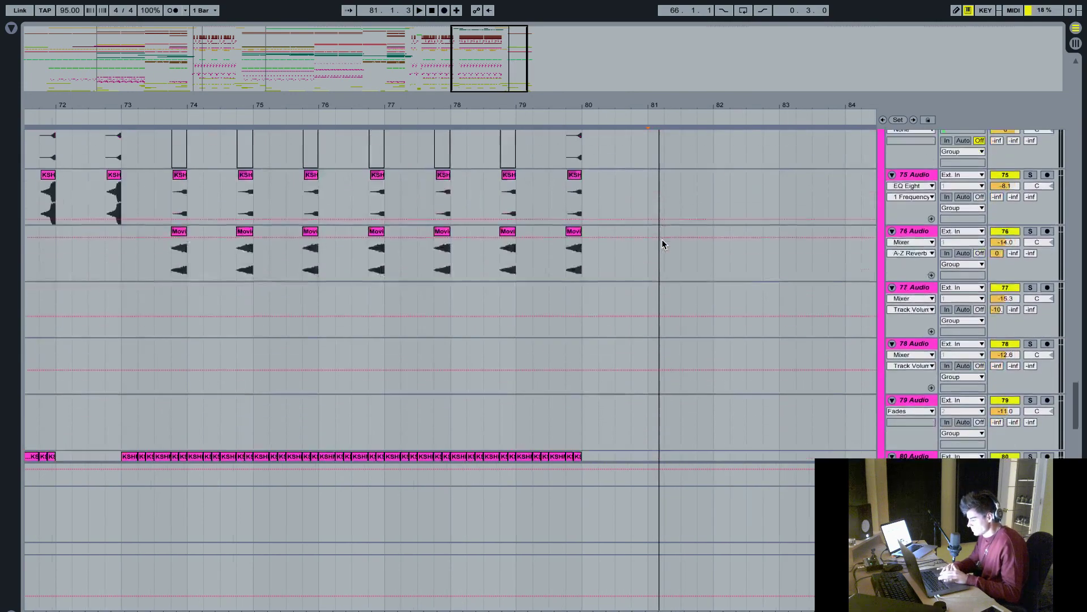
scroll(662, 243, "down", 5)
scroll(662, 243, "up", 4)
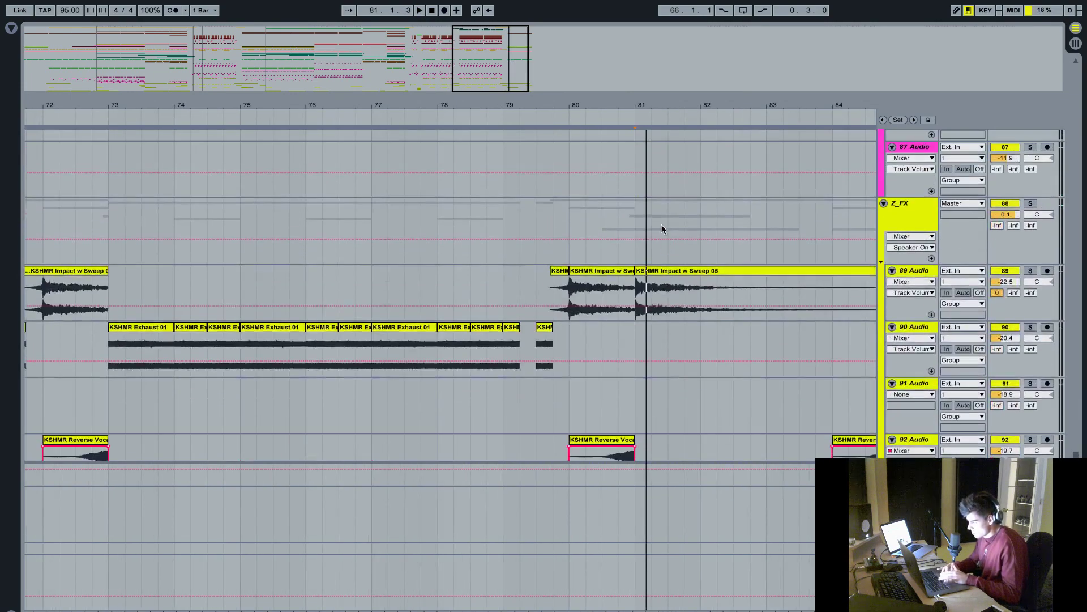
left_click_drag(642, 107, 643, 165)
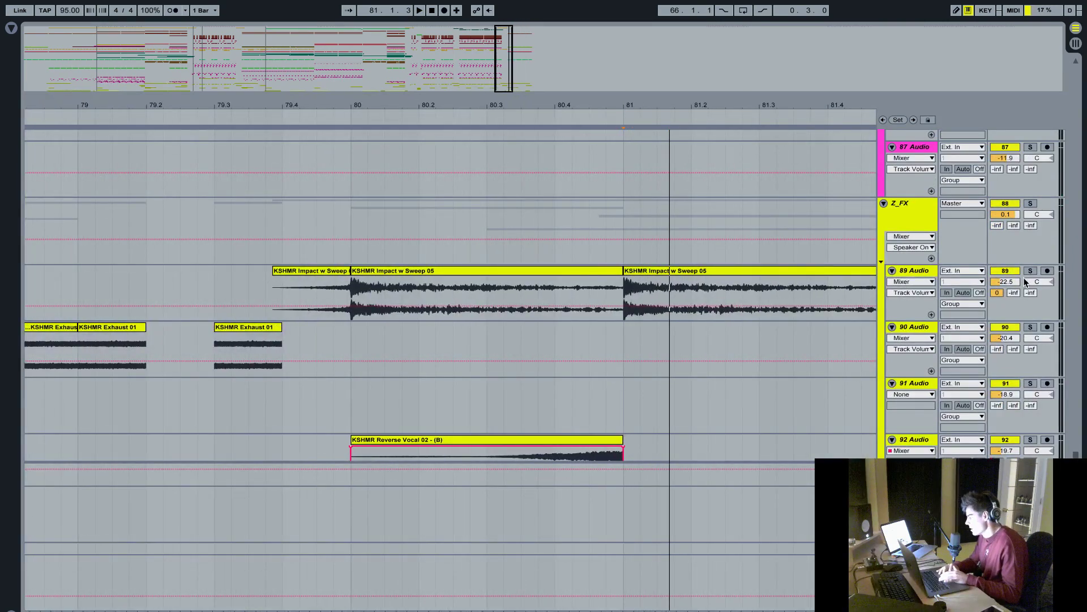
left_click(1030, 272)
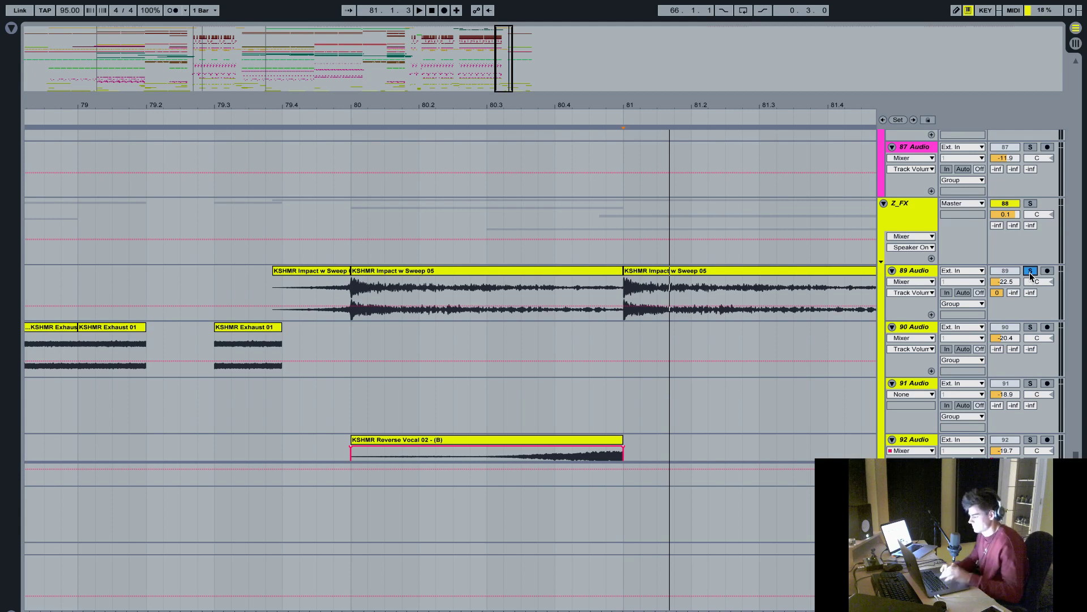
left_click_drag(649, 103, 627, 221)
left_click(568, 272)
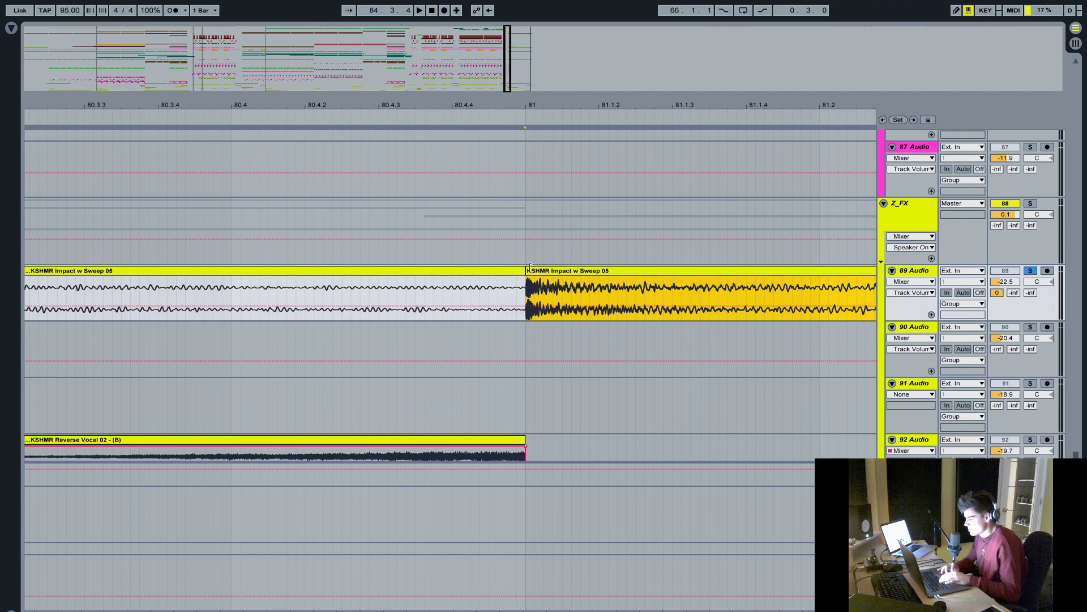
left_click_drag(531, 263, 526, 291)
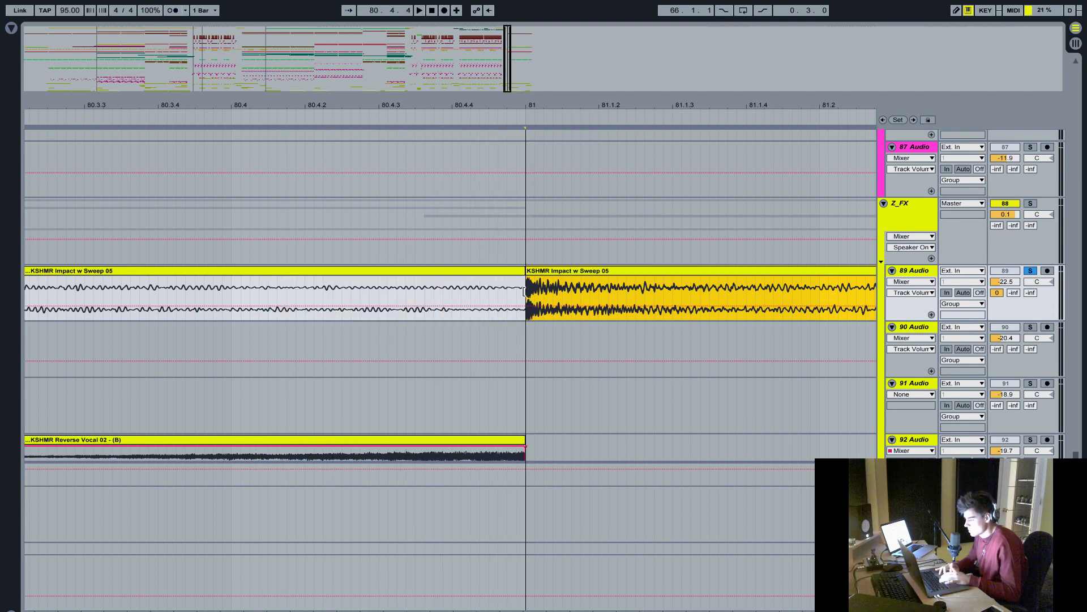
left_click(525, 348)
key("space")
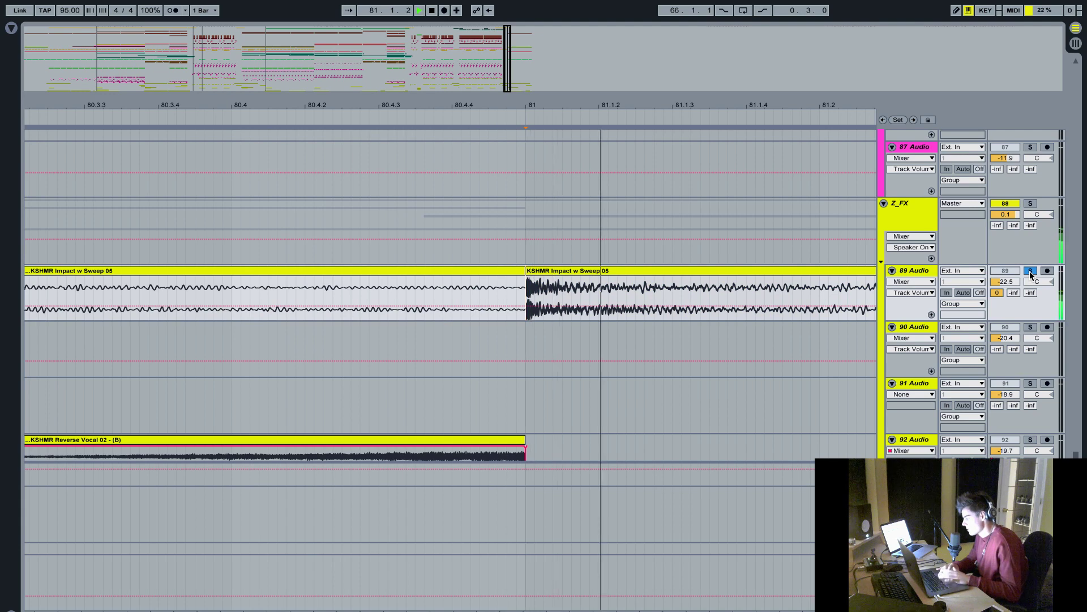
- Solo the 95 Audio track and play its KSHMR Impact w Sweep 03 clip leading into bar 81
scroll(651, 291, "down", 6)
scroll(651, 296, "down", 2)
key("space")
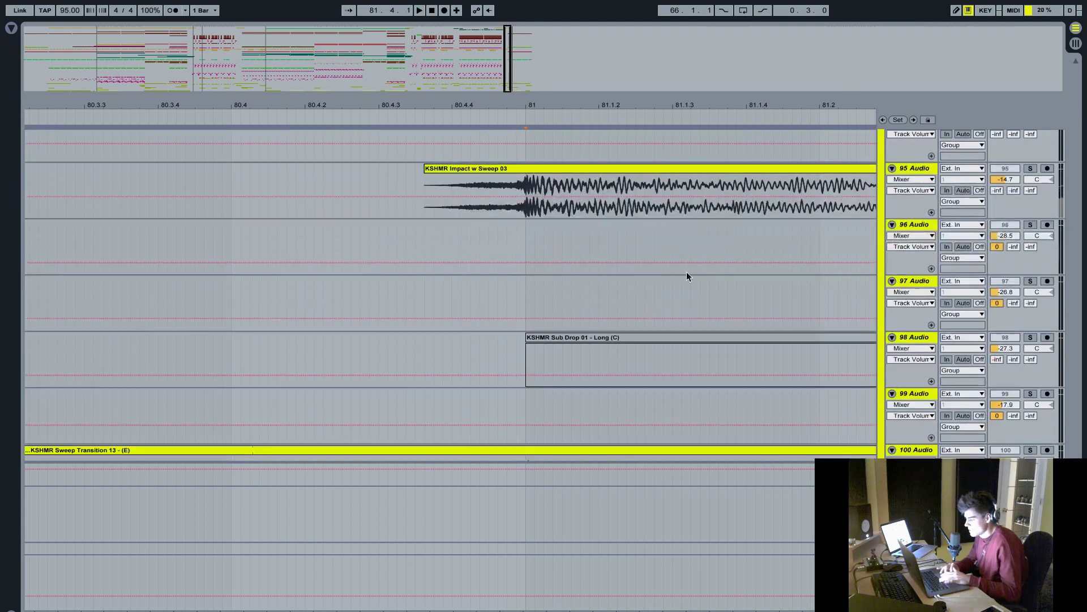
left_click(1030, 169)
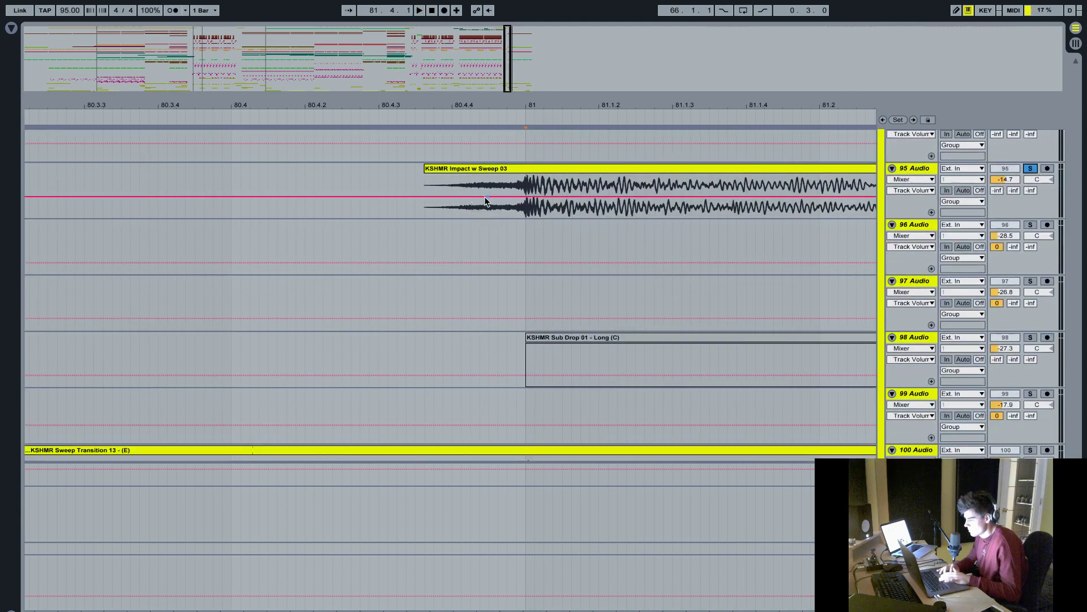
left_click(460, 195)
key("space")
key("space")
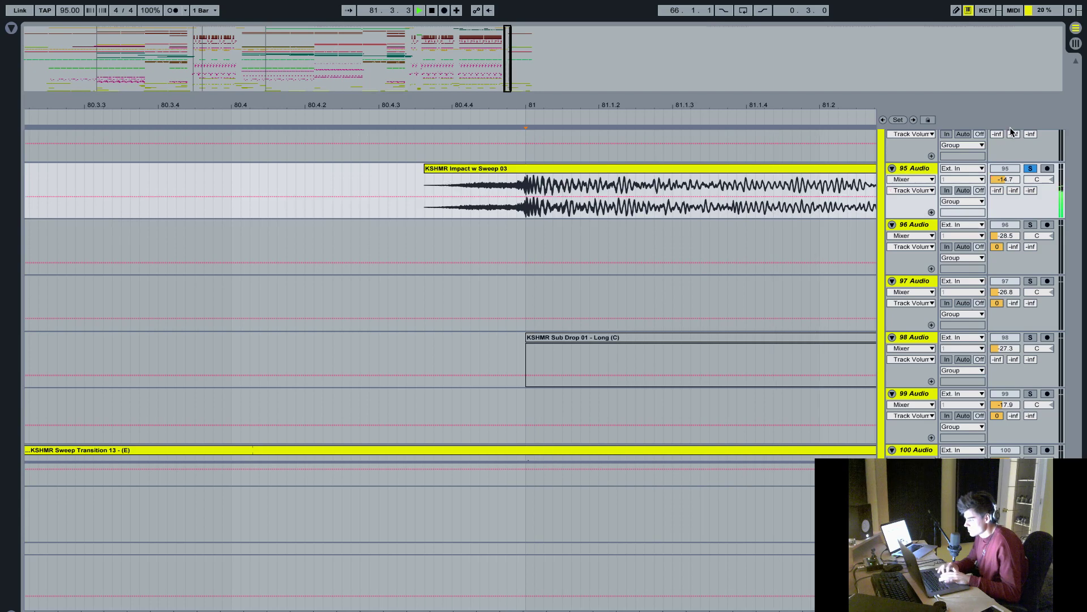
- Check the 95 Audio track's device chain, then unsolo the track and play the bar 81 transition in the full mix
double_click(914, 168)
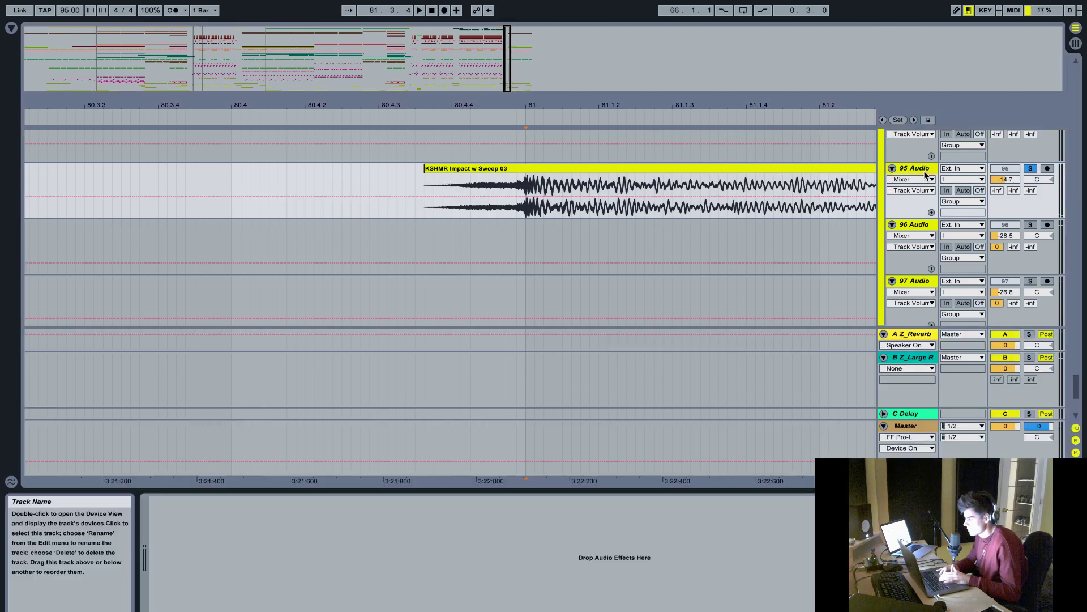
key("space")
left_click(1031, 169)
key("space")
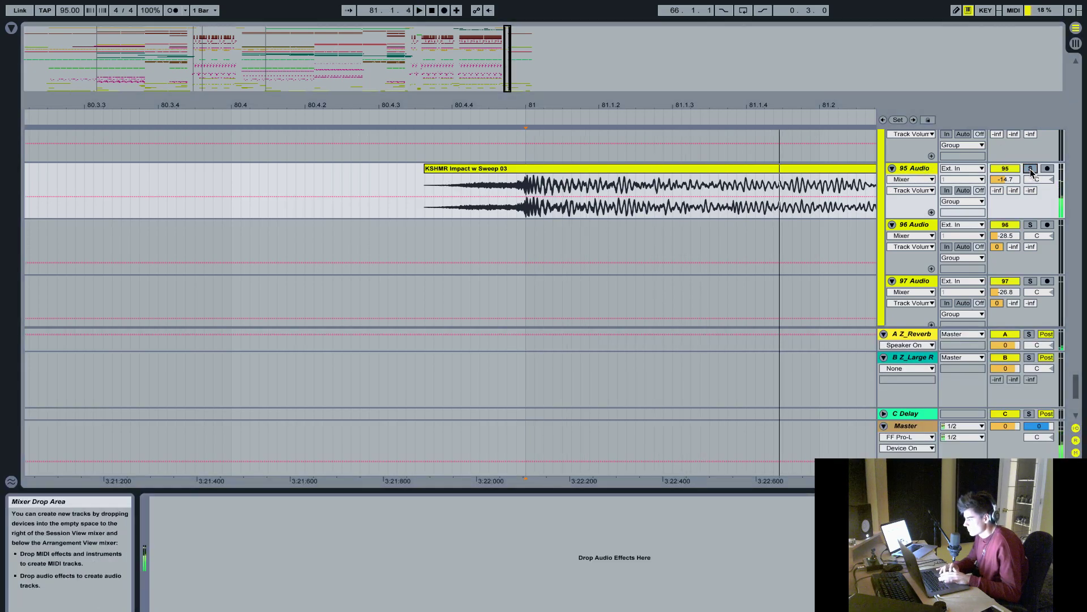
left_click(418, 302)
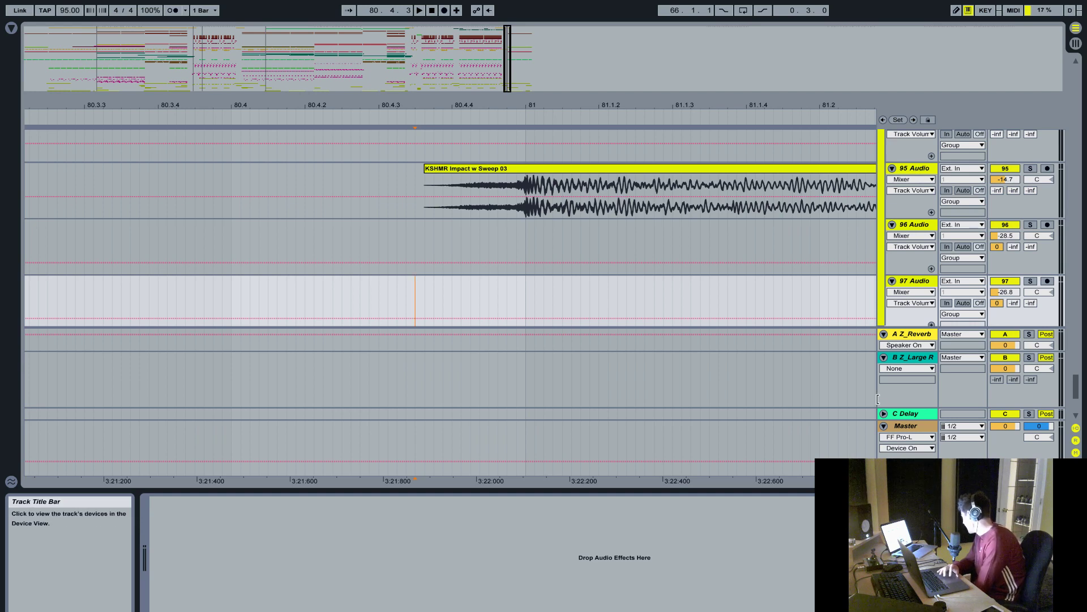
- Examine the active FF Pro-L limiter on the Master track, then close it and hide the device chain
left_click(917, 425)
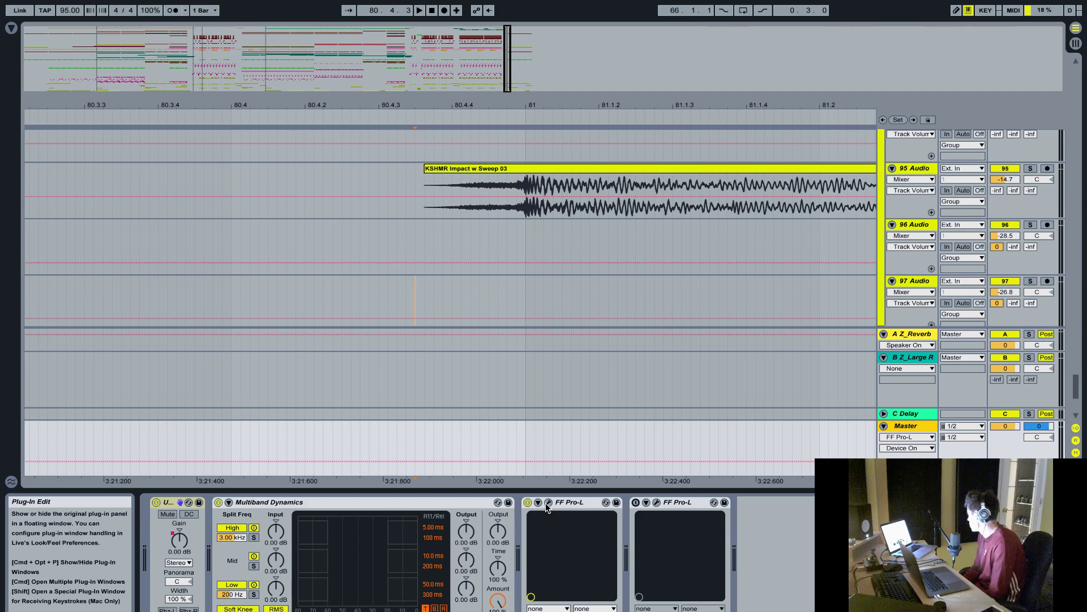
left_click(547, 502)
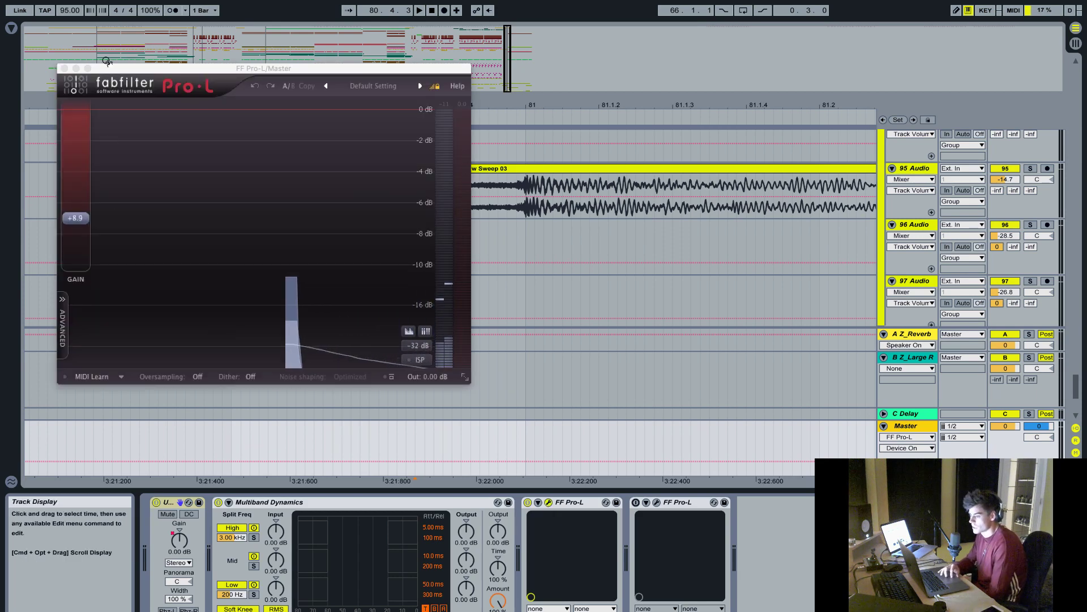
left_click(64, 68)
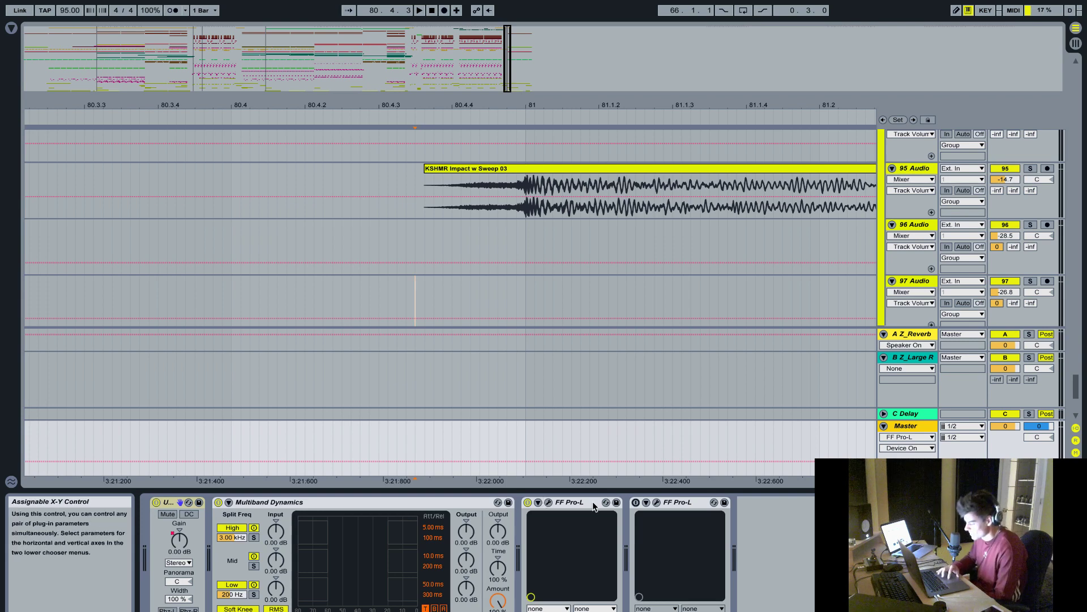
key("ctrl+alt+l")
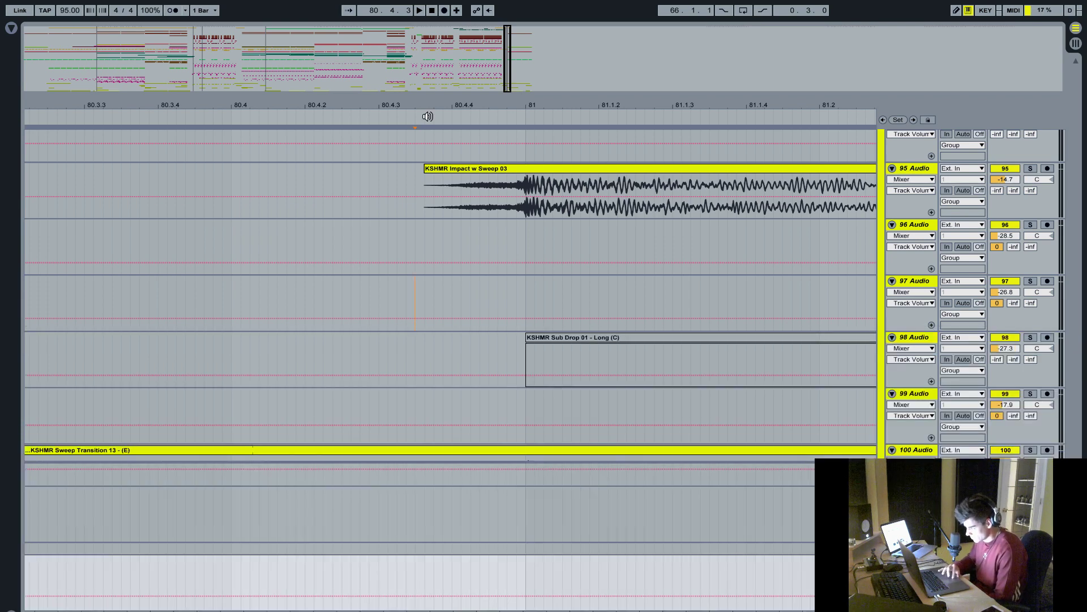
- Go back to the first drop at bar 29 and unfold the collapsed Z_Drop Chor group
left_click_drag(415, 107, 684, 106)
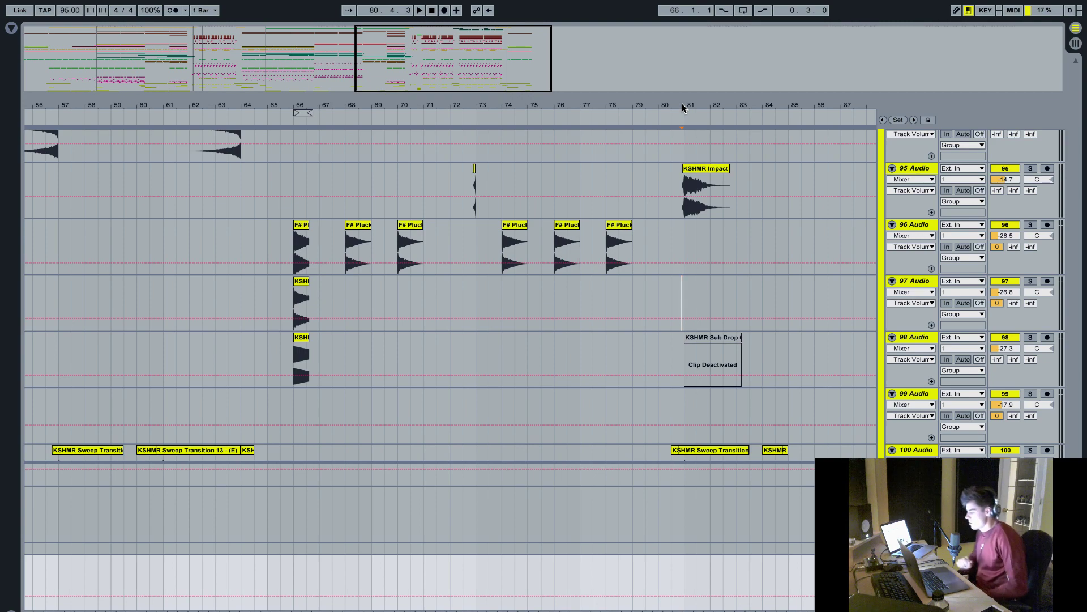
scroll(579, 238, "up", 15)
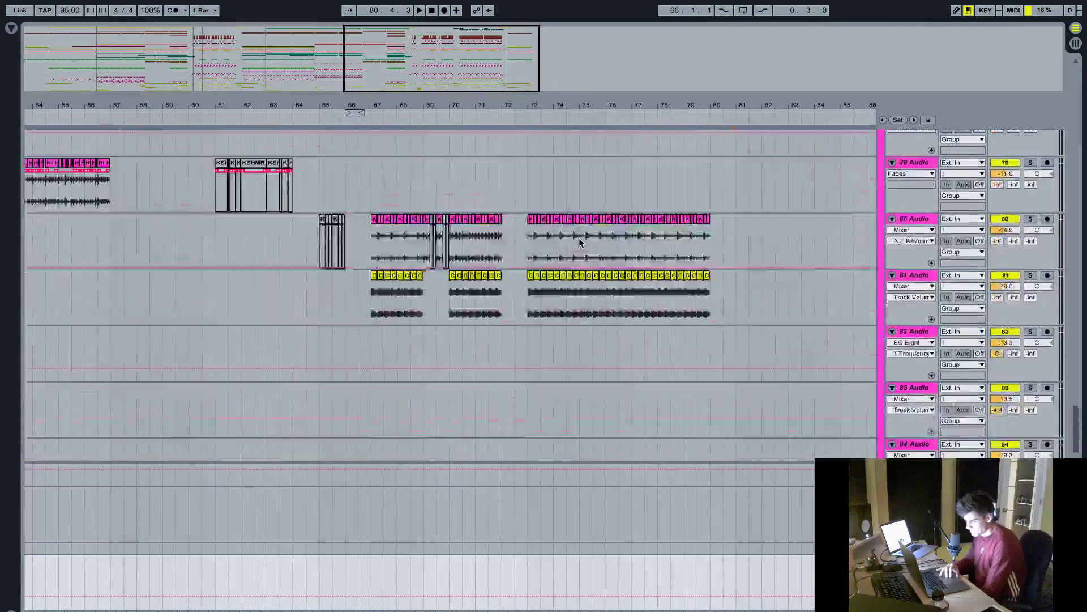
scroll(579, 238, "up", 20)
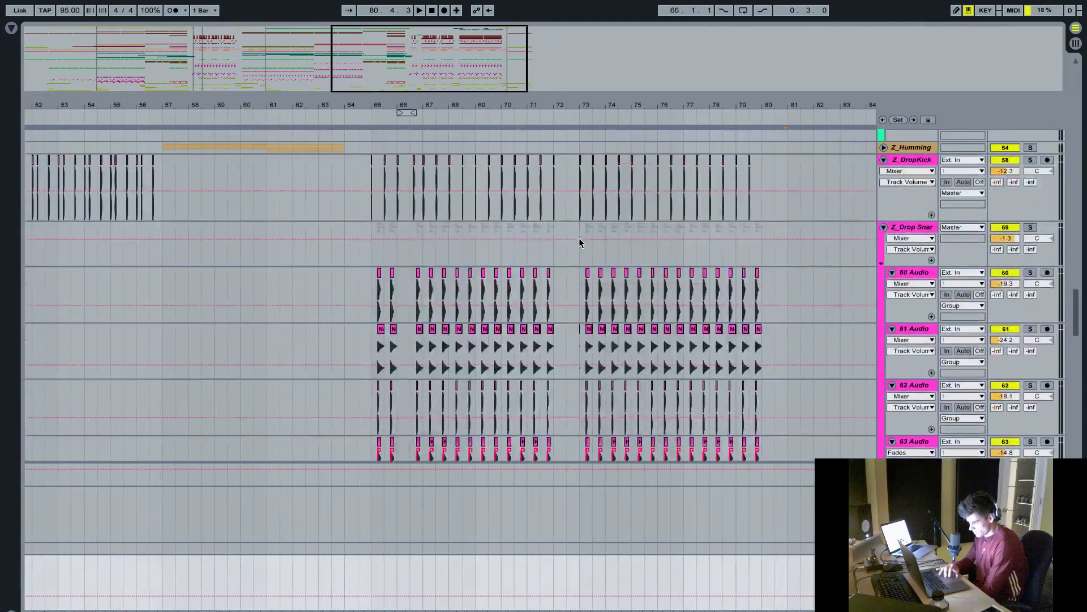
scroll(579, 243, "up", 20)
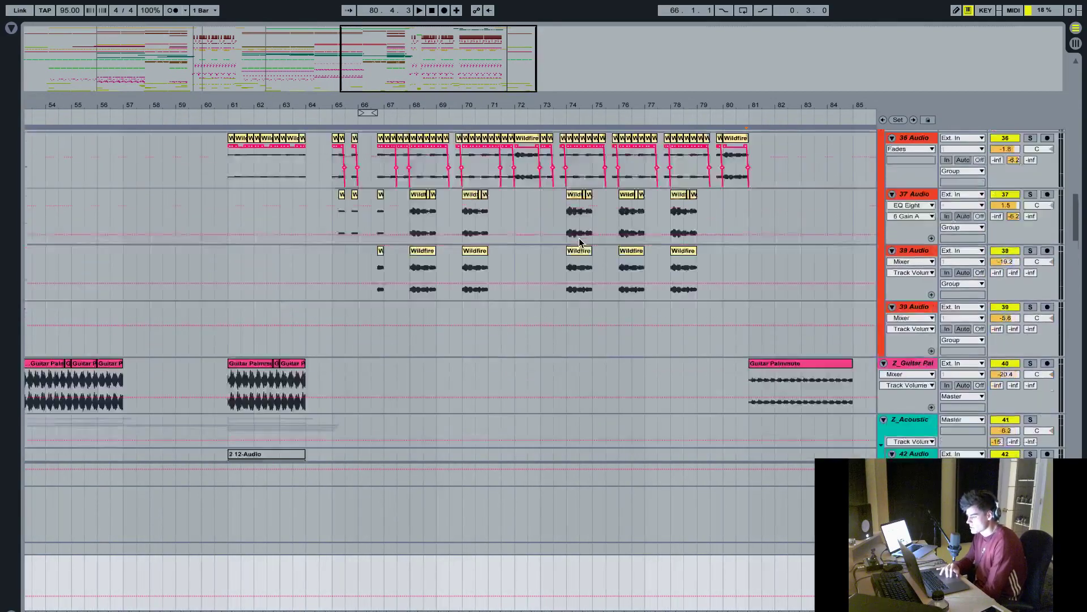
scroll(579, 243, "up", 10)
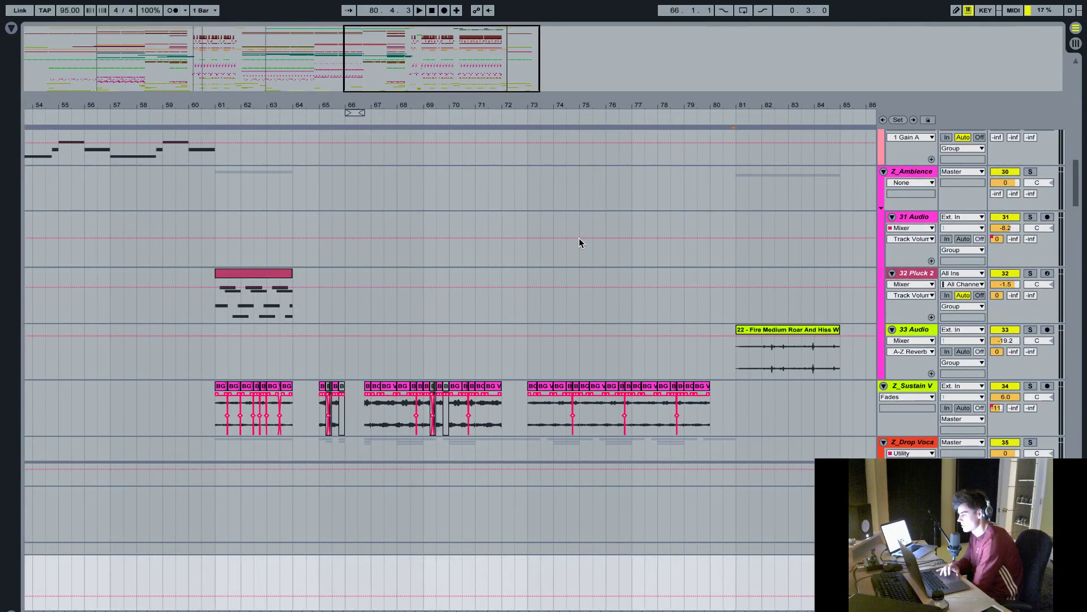
scroll(495, 248, "up", 15)
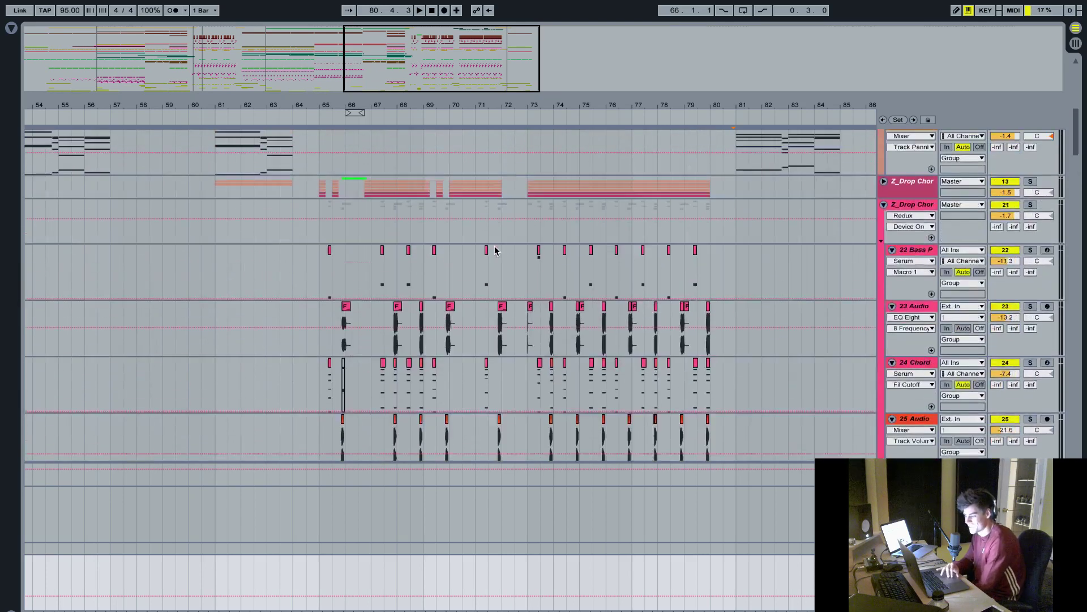
scroll(494, 250, "up", 3)
left_click_drag(342, 104, 341, 136)
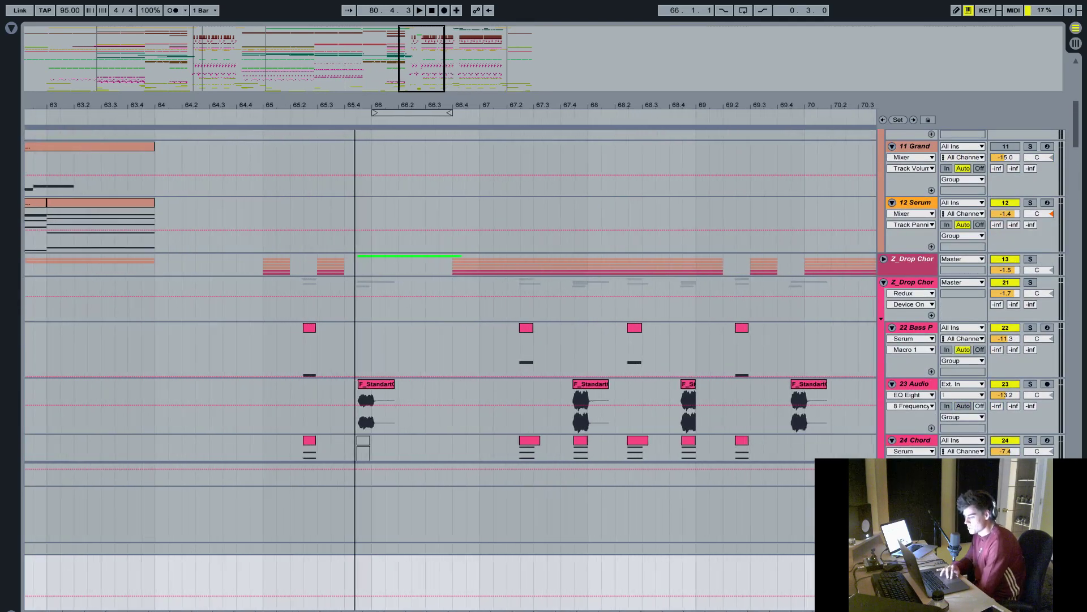
scroll(373, 233, "left", 15)
left_click(374, 234)
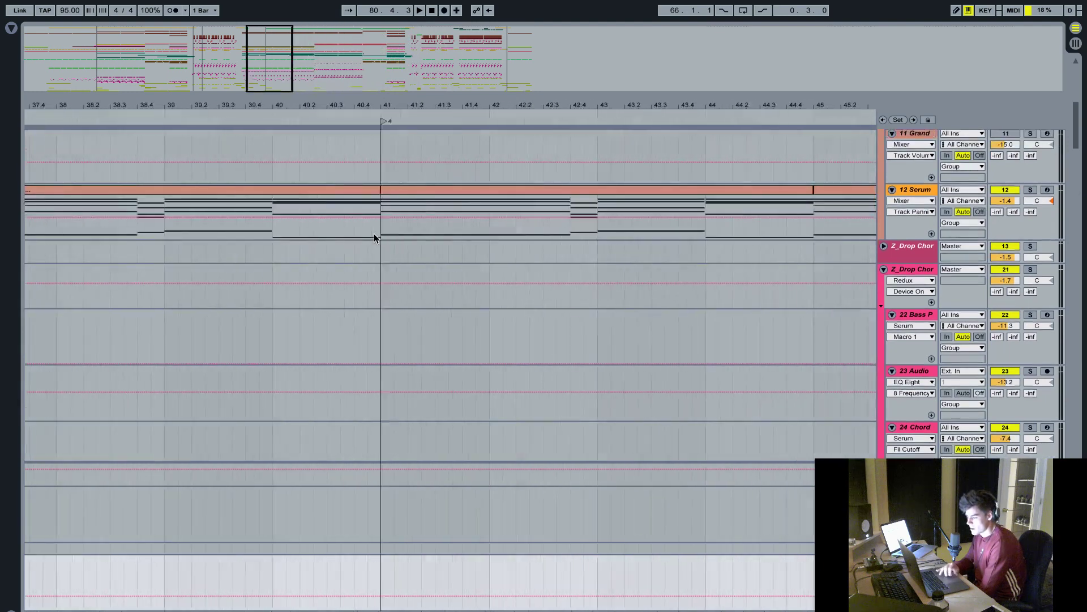
scroll(373, 234, "left", 8)
left_click(885, 235)
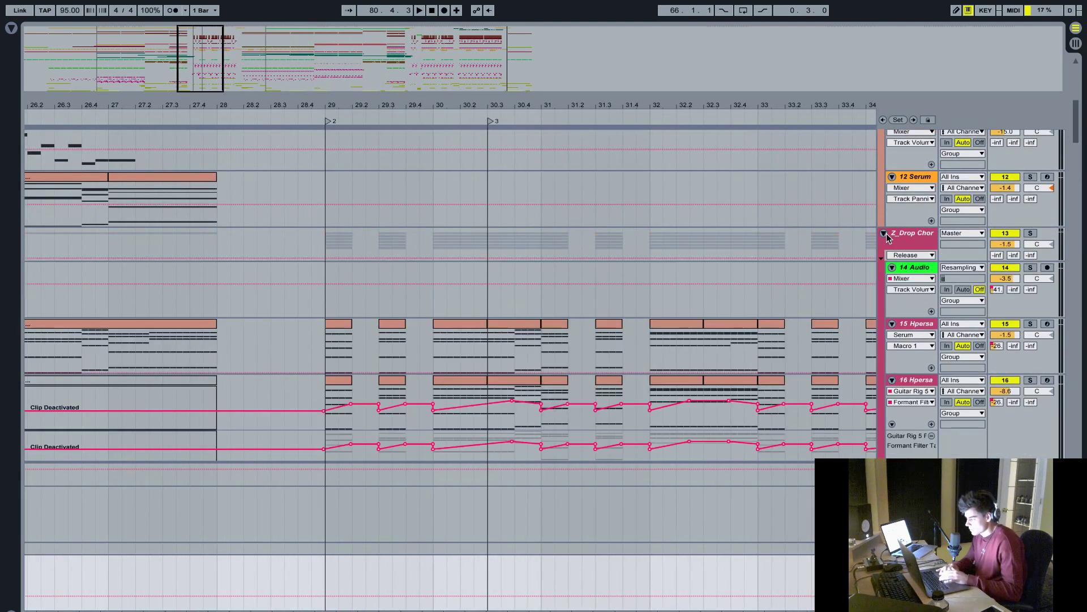
scroll(692, 326, "down", 2)
- Solo the 15 Hpersaw 1 track to examine its Serum patch and play its chords from bar 29
left_click(907, 280)
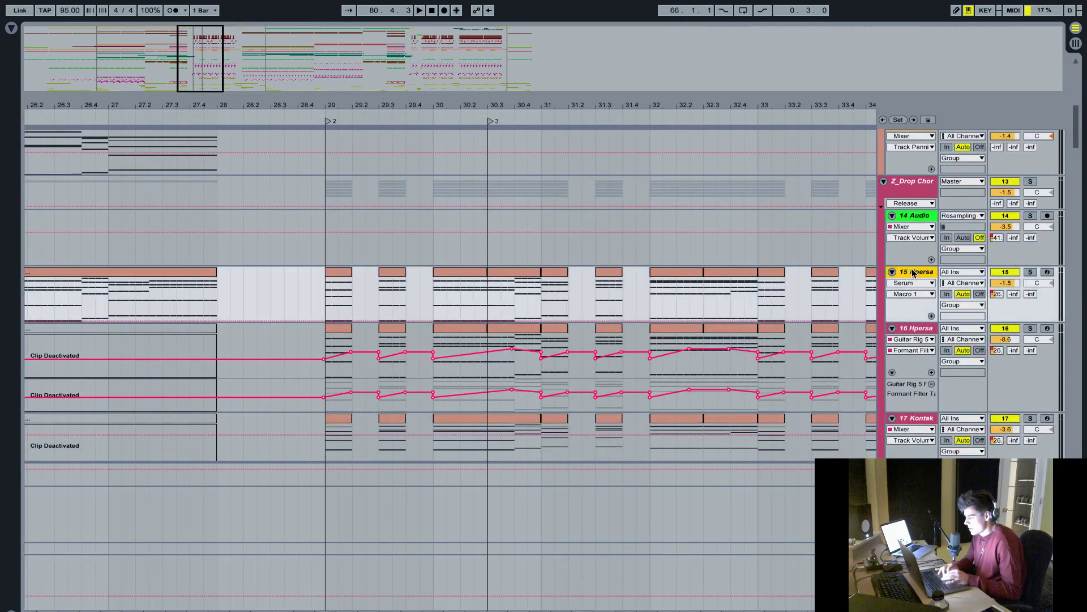
left_click(1031, 273)
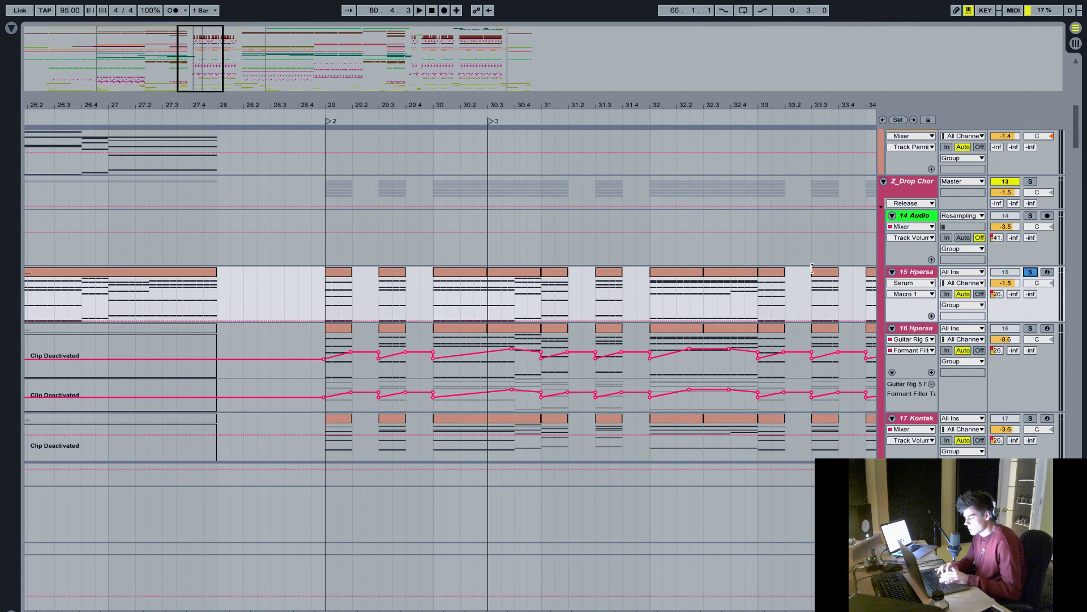
double_click(929, 275)
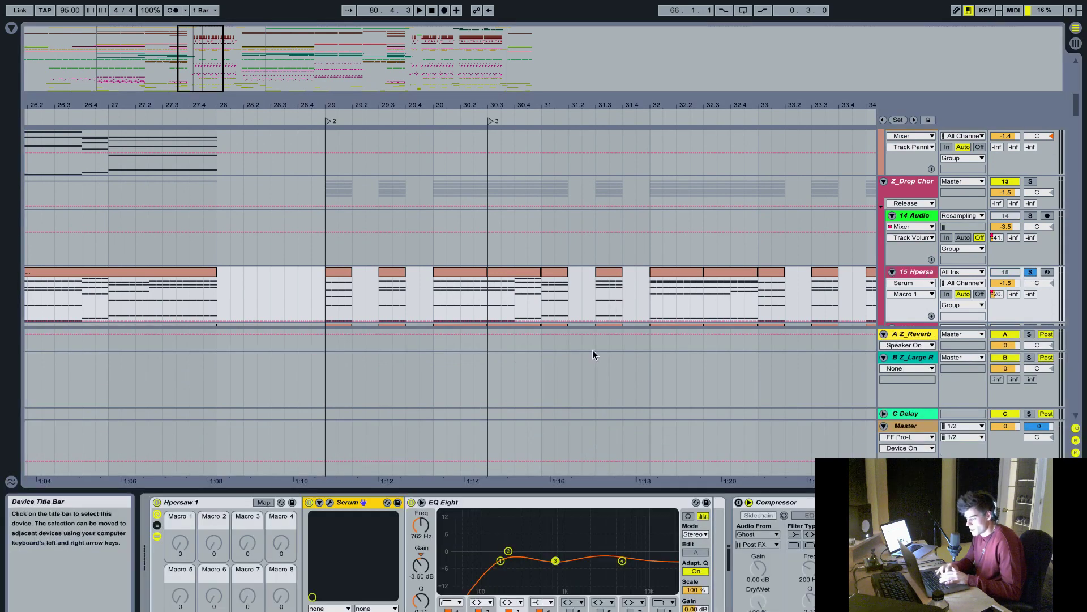
left_click(329, 502)
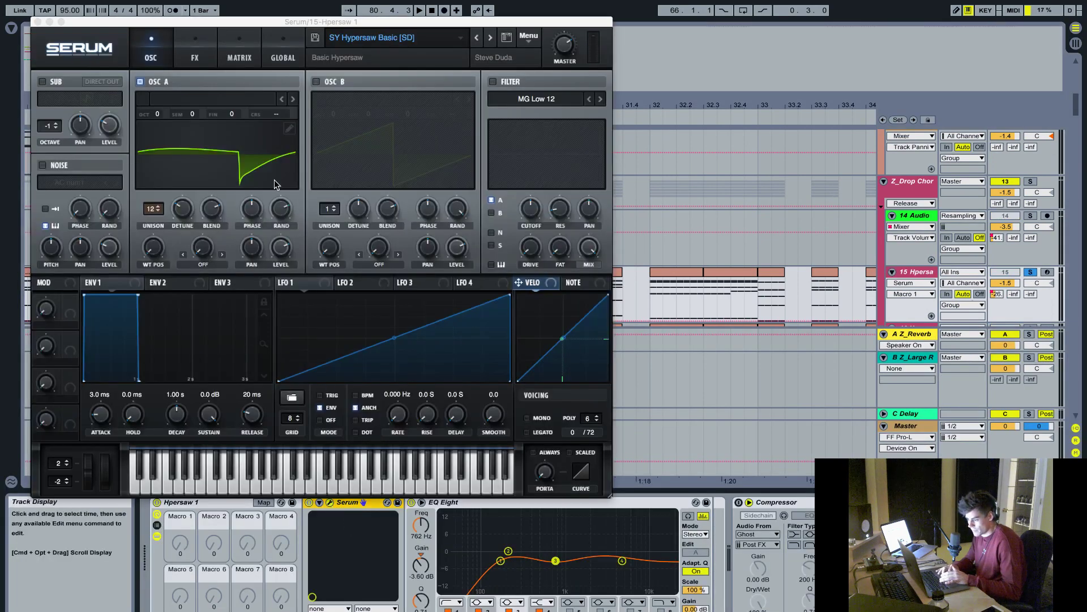
left_click(38, 22)
left_click(327, 294)
key("space")
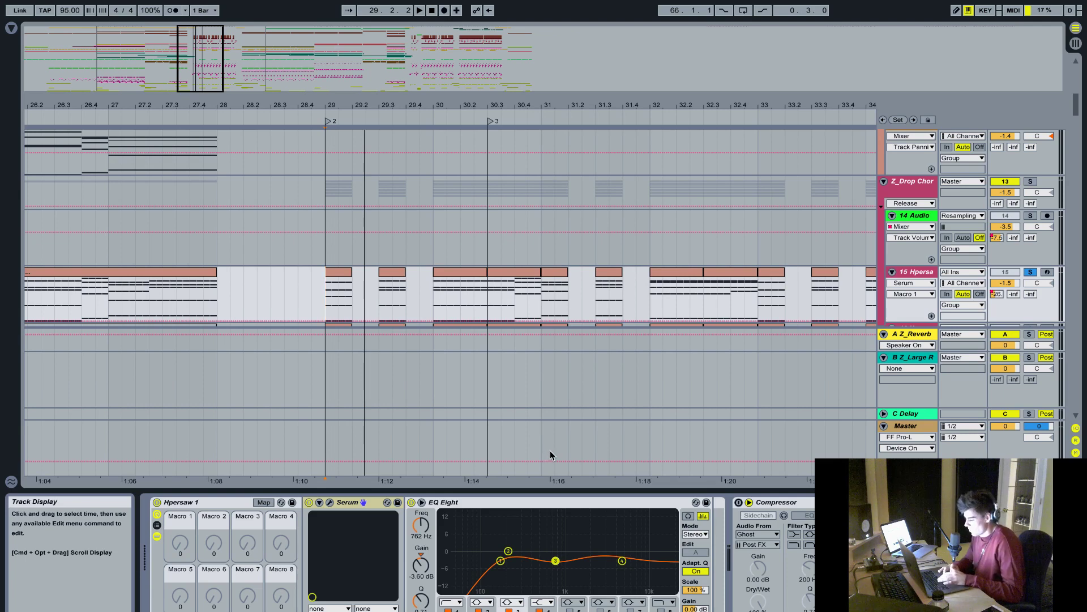
- Play the 16 Hpersaw 1 track soloed from bar 29 and open its Guitar Rig 5 FX plug-in to show the Formant Filter
key("ctrl+alt+l")
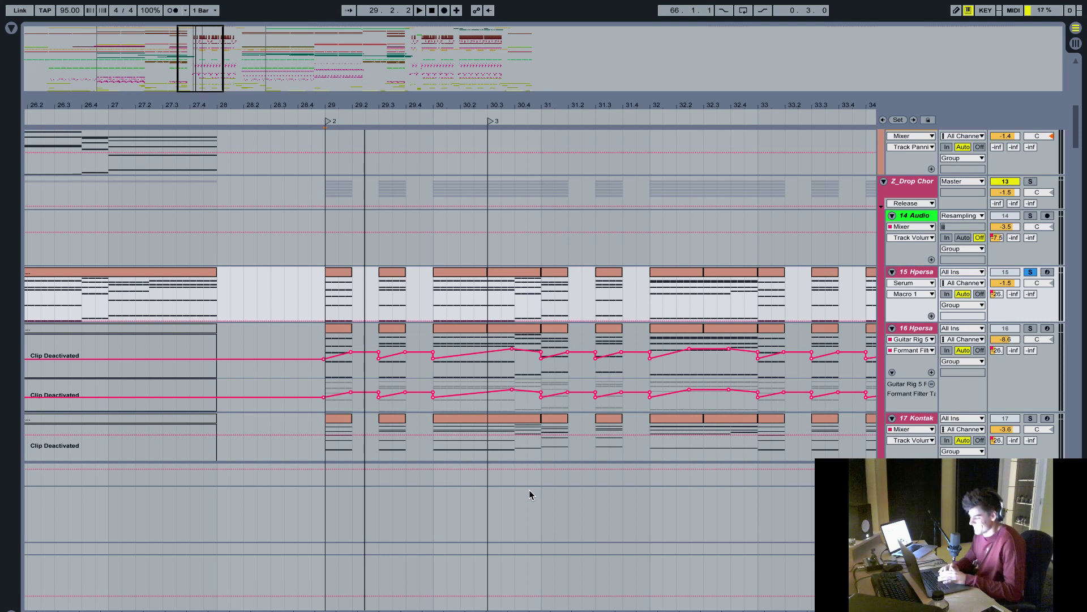
left_click(1030, 328)
left_click(326, 340)
key("space")
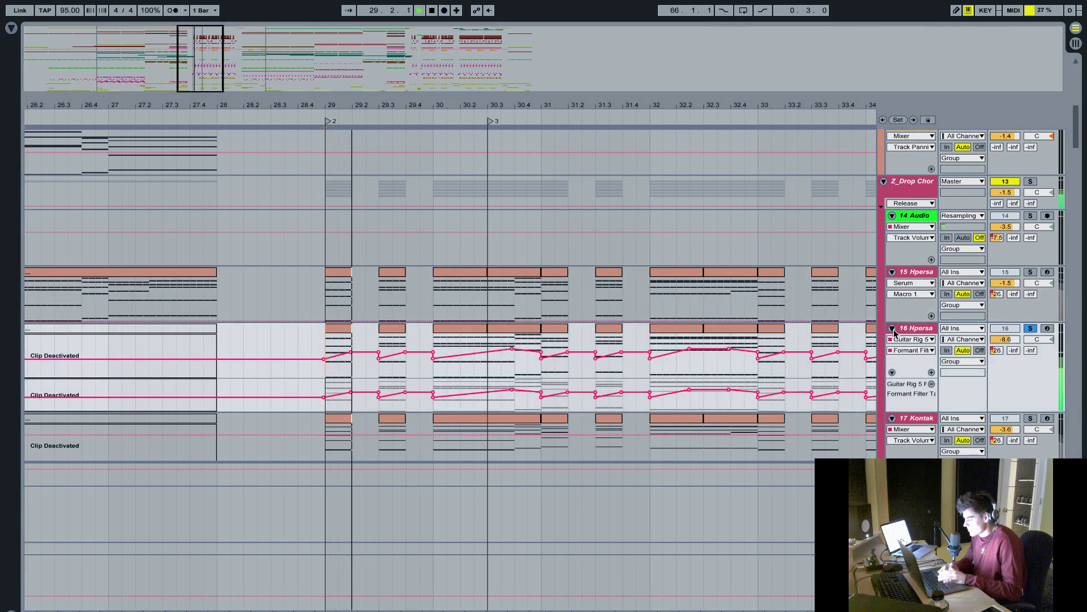
double_click(912, 328)
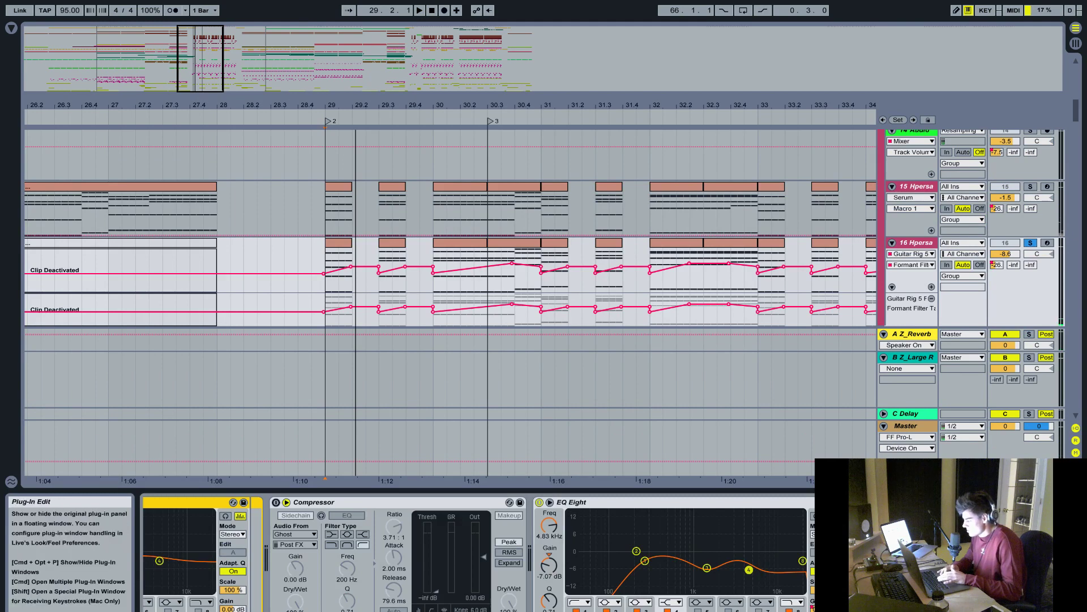
left_click(233, 503)
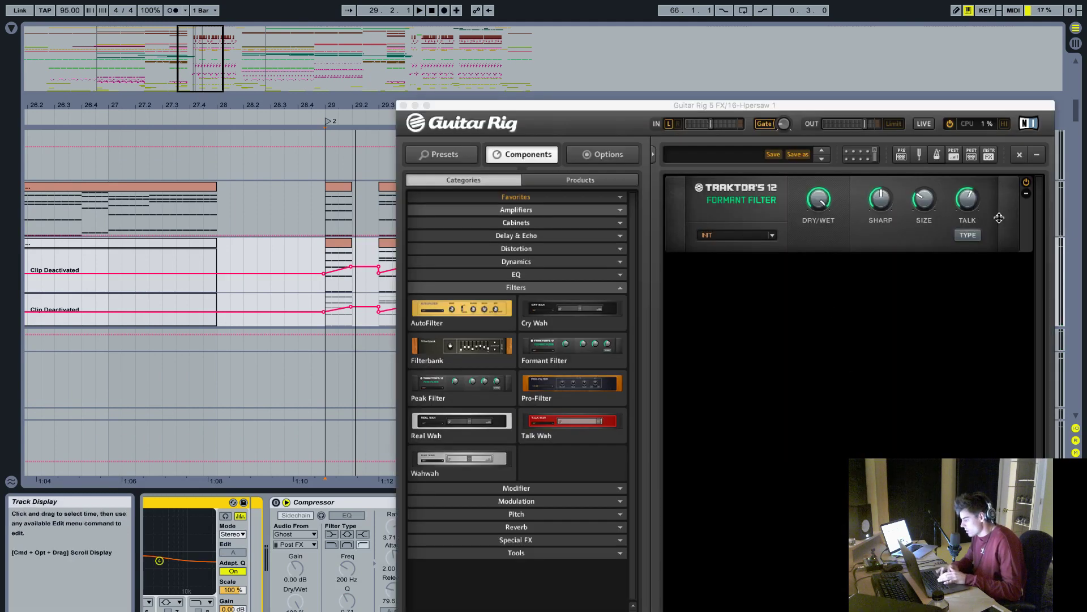
- Play the soloed 16 Hpersaw track again with its Formant Filter in view, then close Guitar Rig and hide the device chain
key("space")
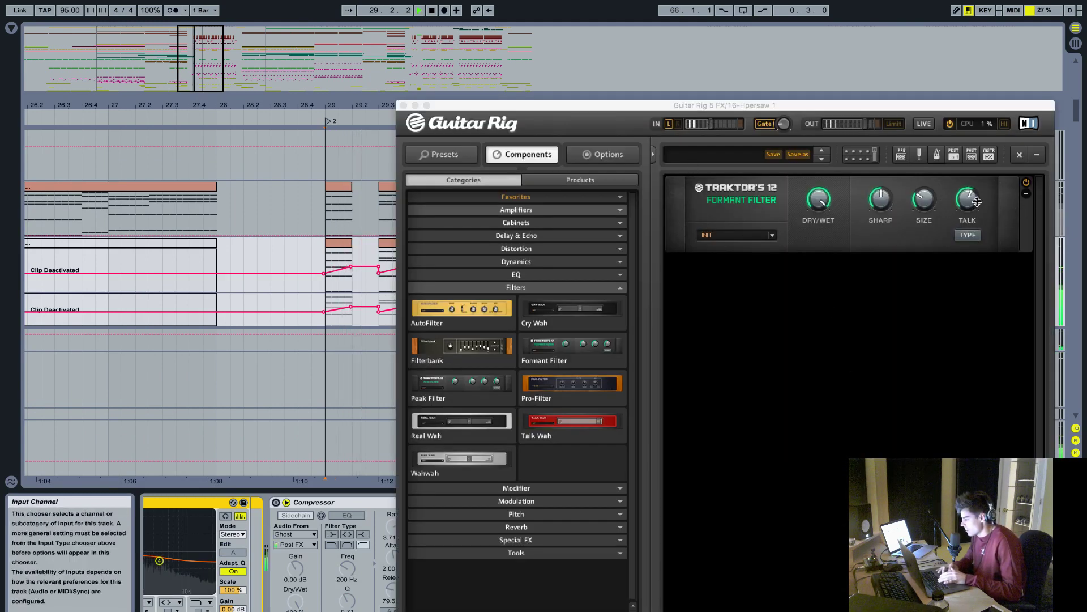
key("space")
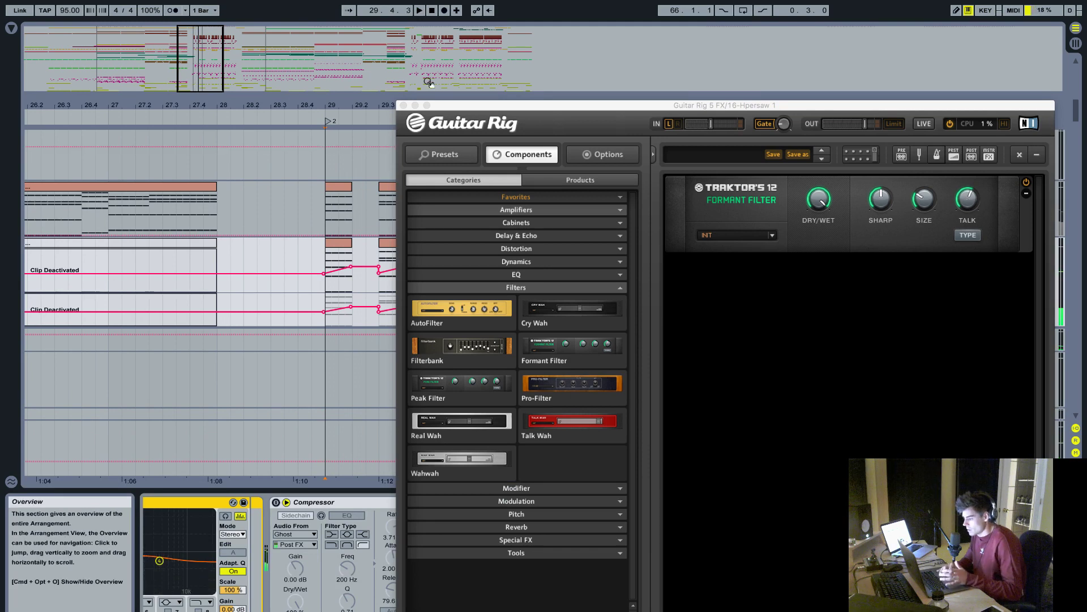
left_click(403, 105)
scroll(450, 266, "down", 2)
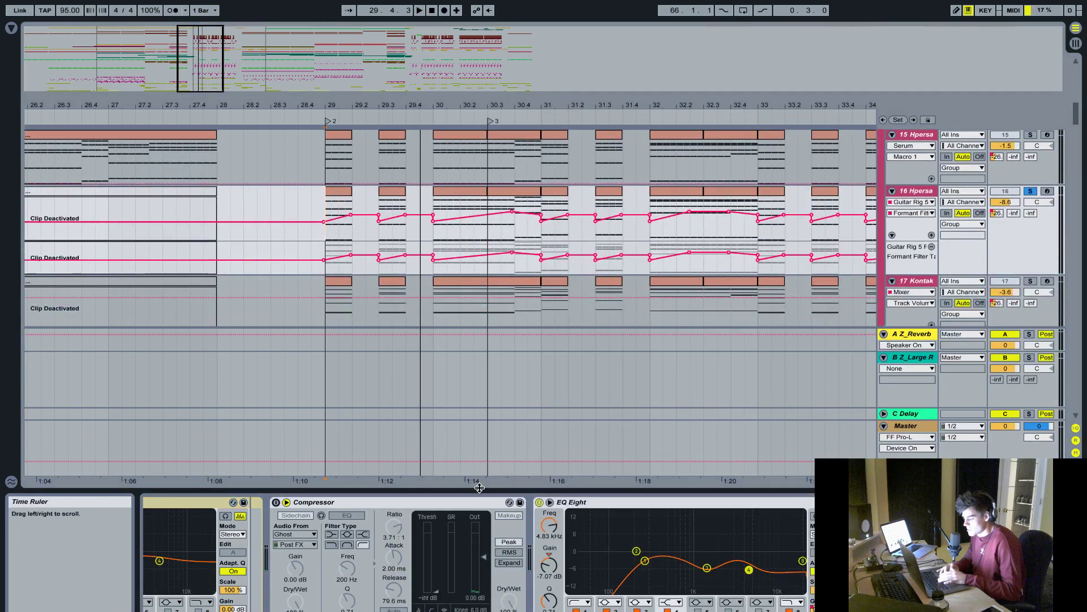
left_click_drag(478, 491, 478, 494)
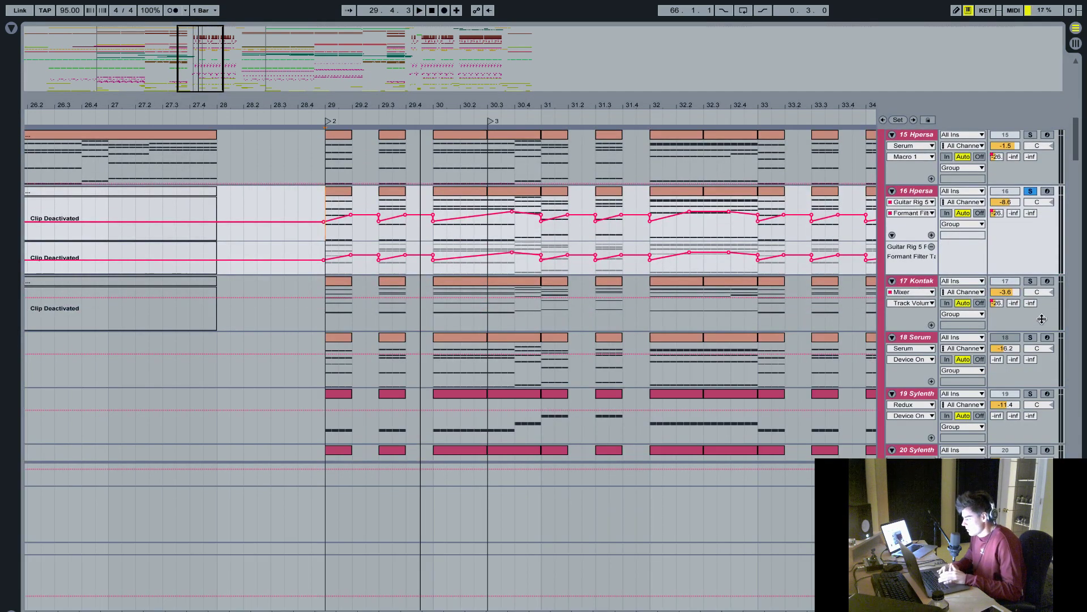
- Solo the 17 Kontakt track and play its chords from bar 29
left_click(1030, 282)
left_click(323, 318)
key("space")
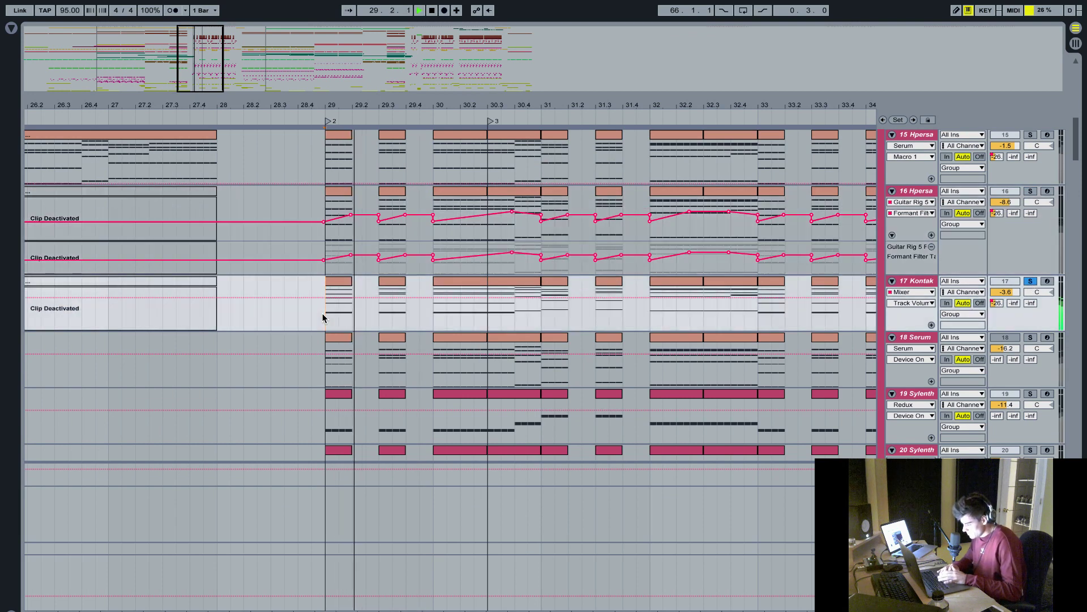
key("space")
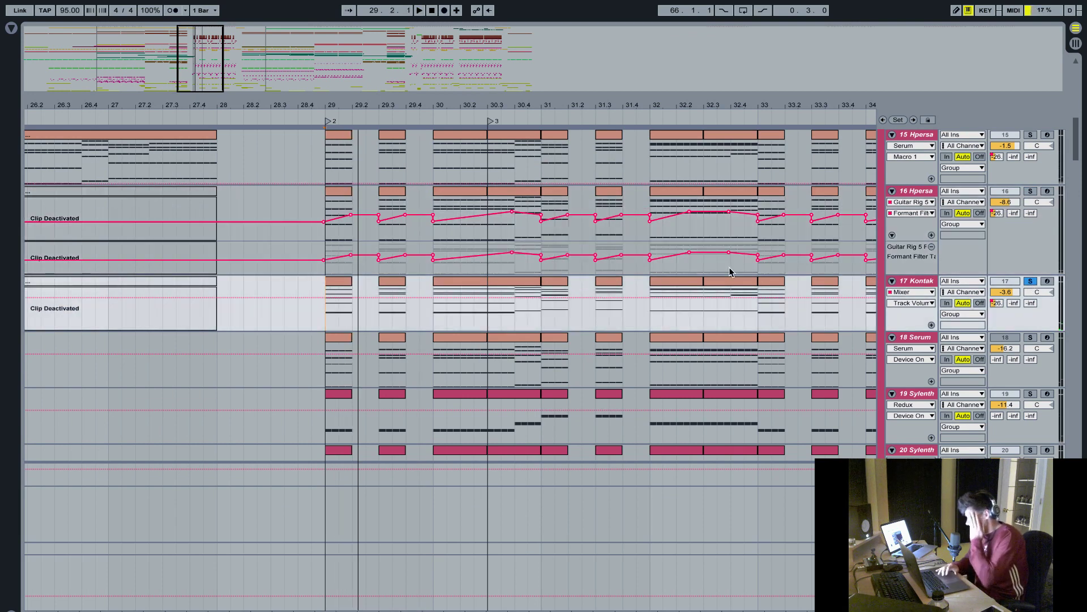
- Solo the whole Z_Drop Chor group, play it from bar 29, and look over the chord, vocal and bass tracks below
scroll(729, 267, "up", 3)
scroll(1042, 138, "up", 1)
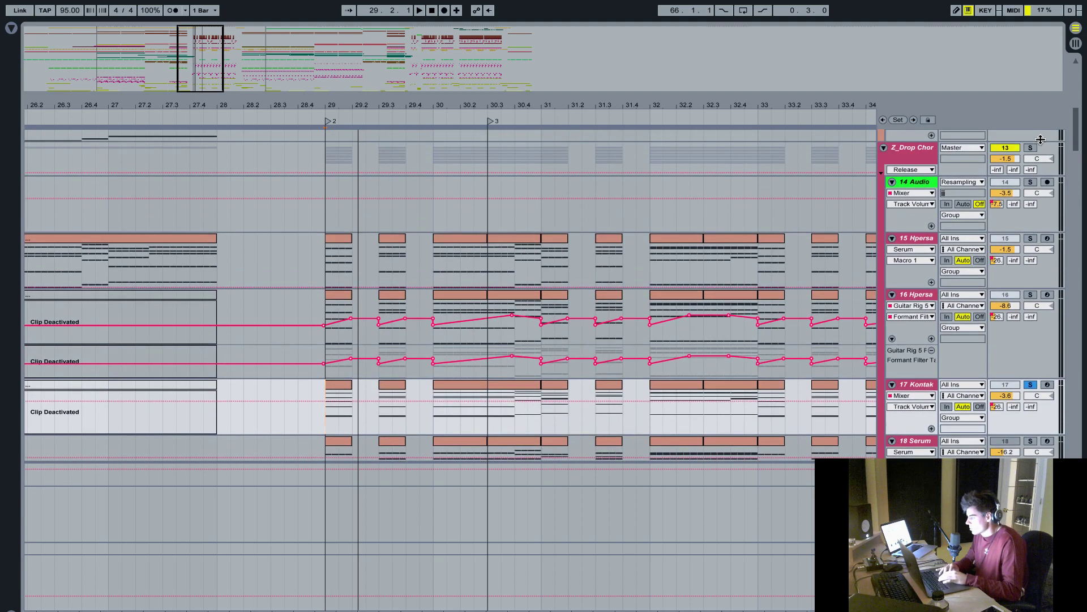
left_click(1031, 148)
key("space")
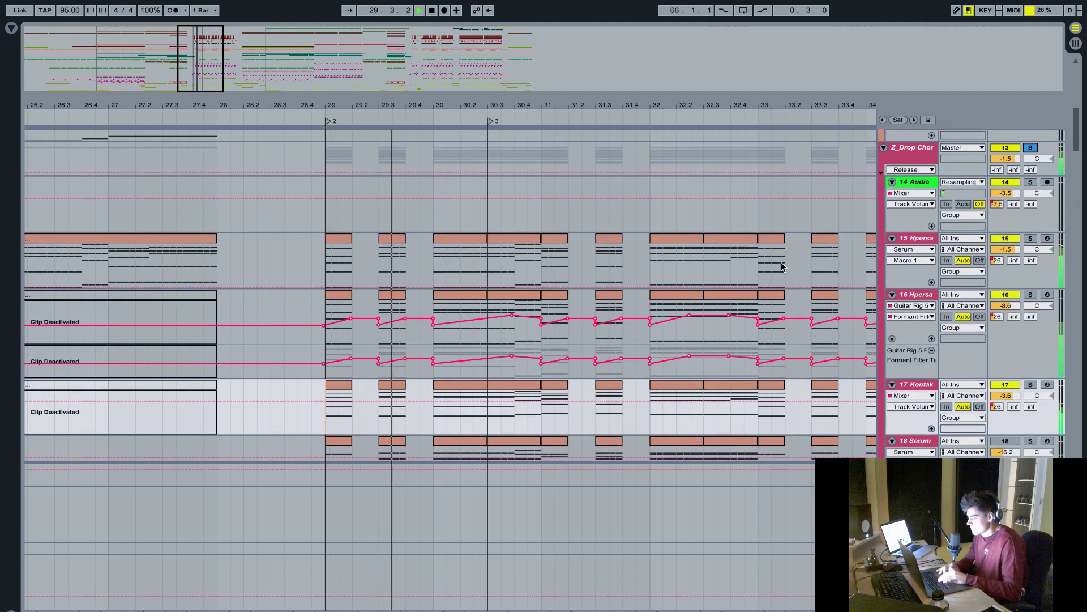
scroll(707, 369, "down", 4)
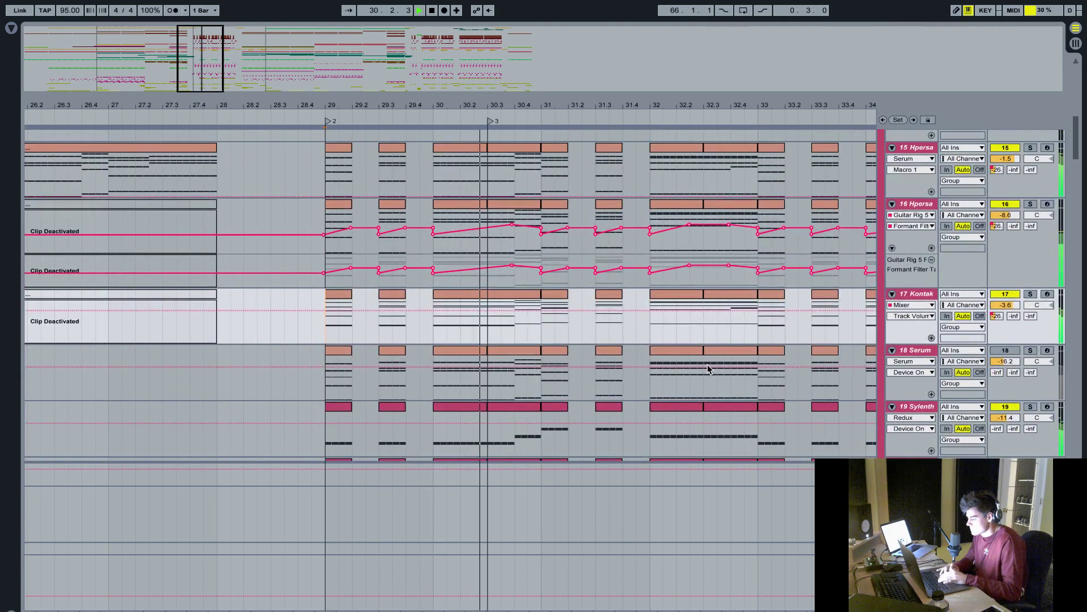
scroll(707, 369, "down", 12)
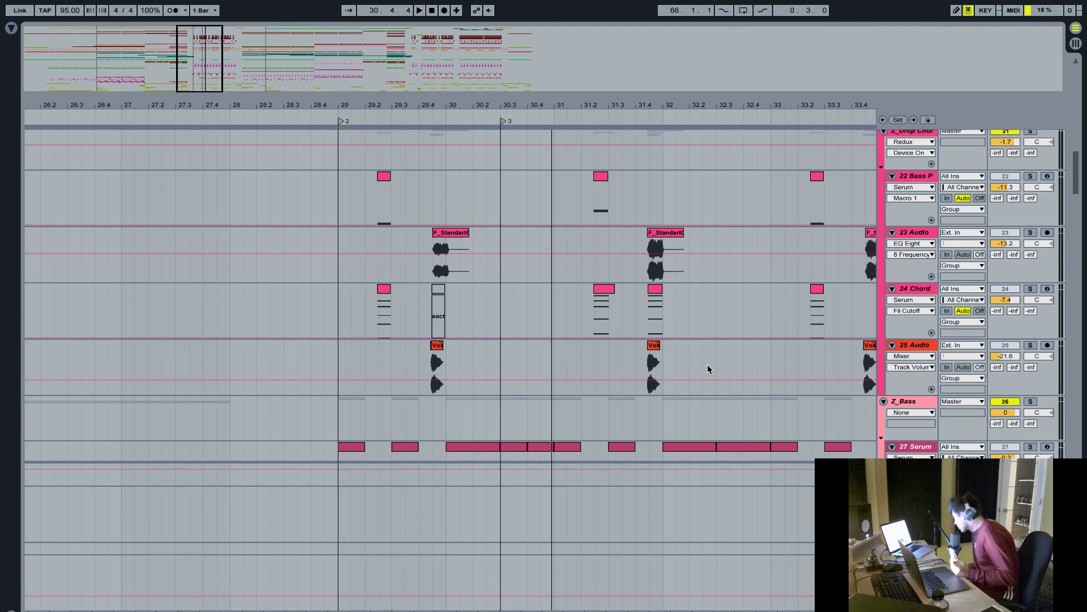
scroll(762, 329, "up", 10)
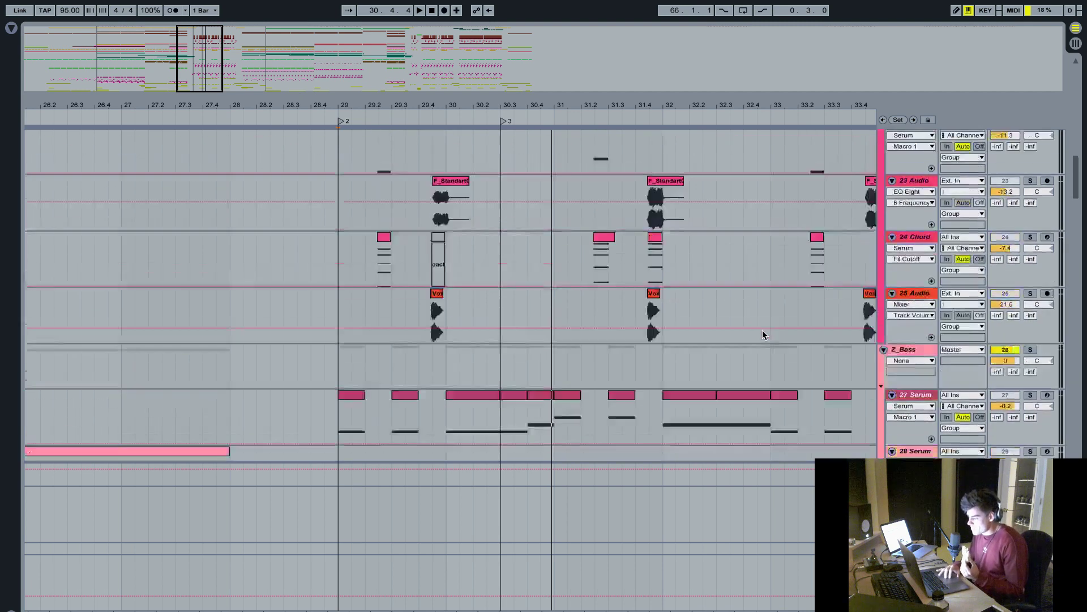
scroll(763, 329, "up", 4)
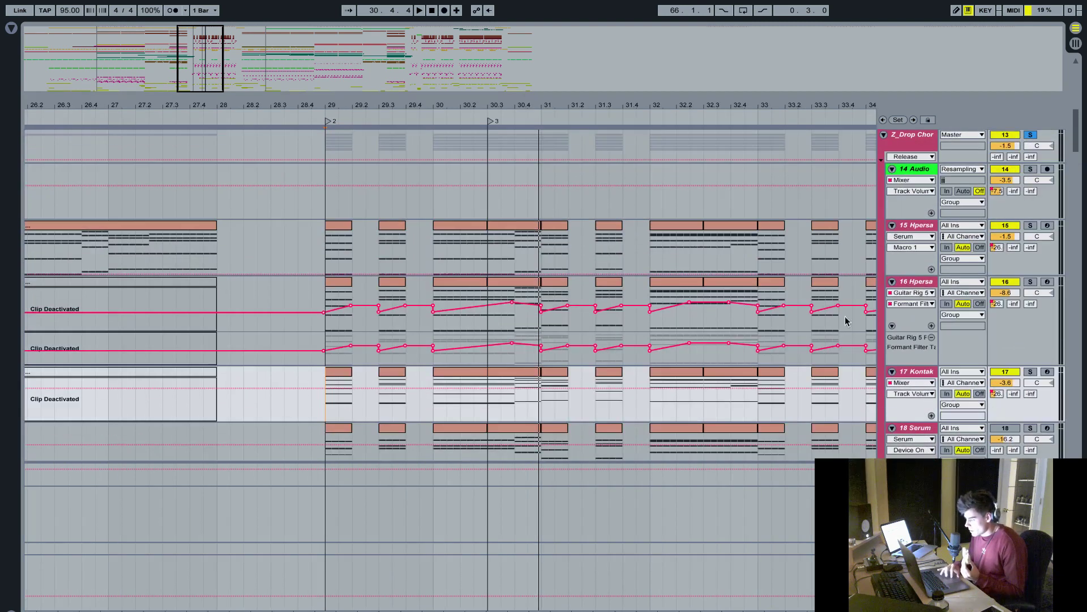
- Examine the Classic Chior instrument in the 17 Kontakt track's Kontakt 5 plug-in and the MIDI notes of its bar 29 clip
double_click(916, 379)
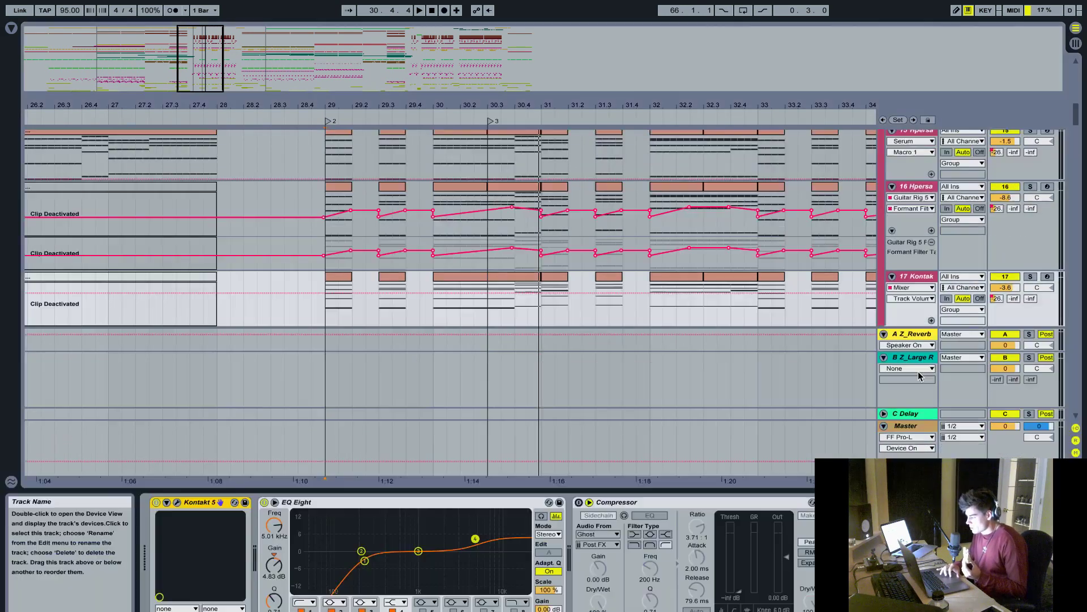
left_click(178, 502)
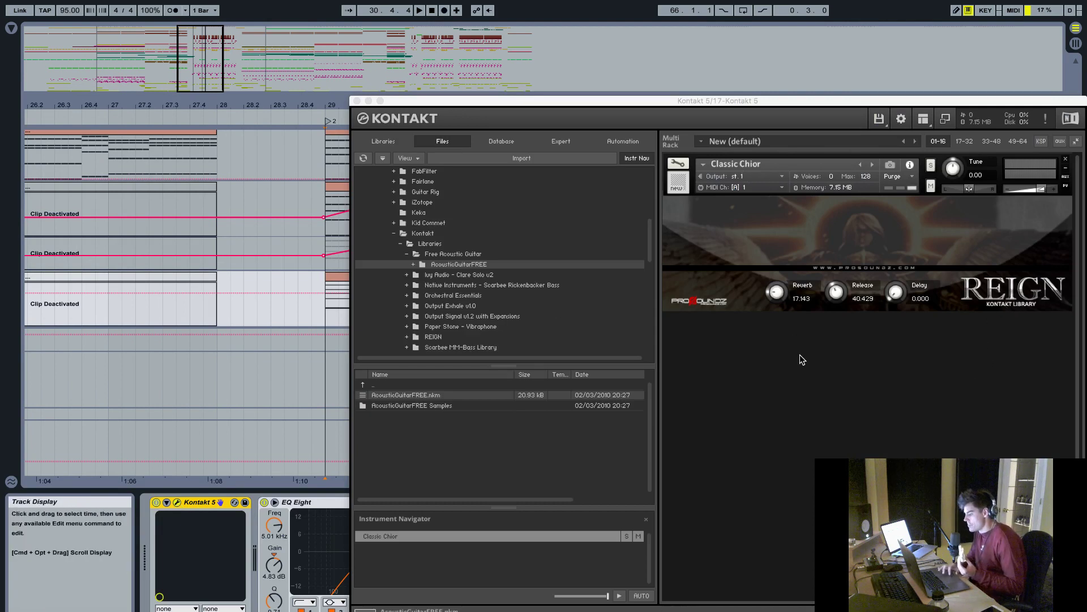
left_click(357, 100)
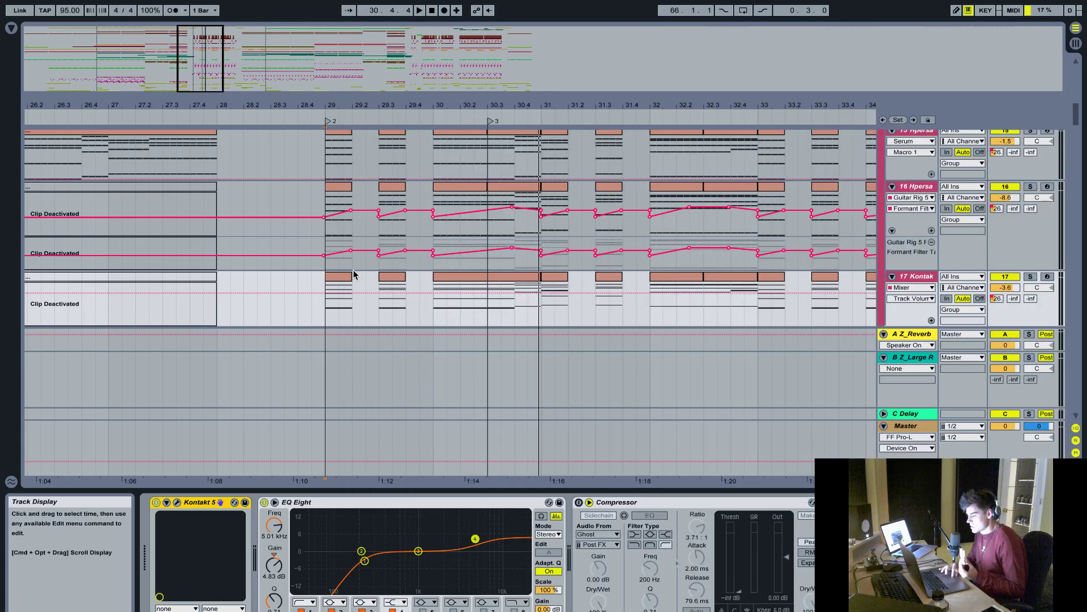
double_click(347, 283)
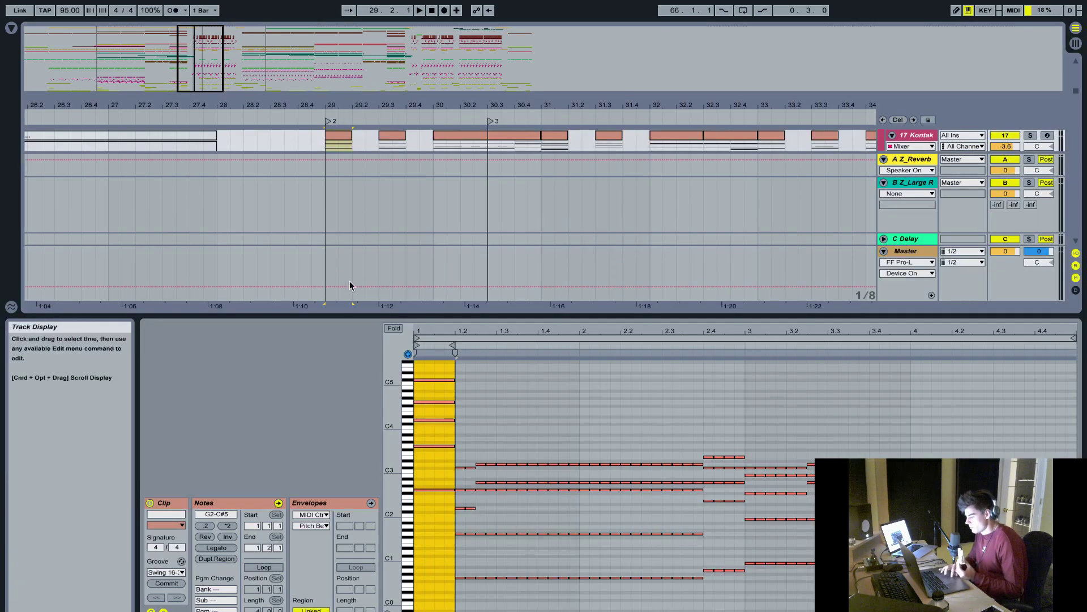
scroll(478, 467, "up", 2)
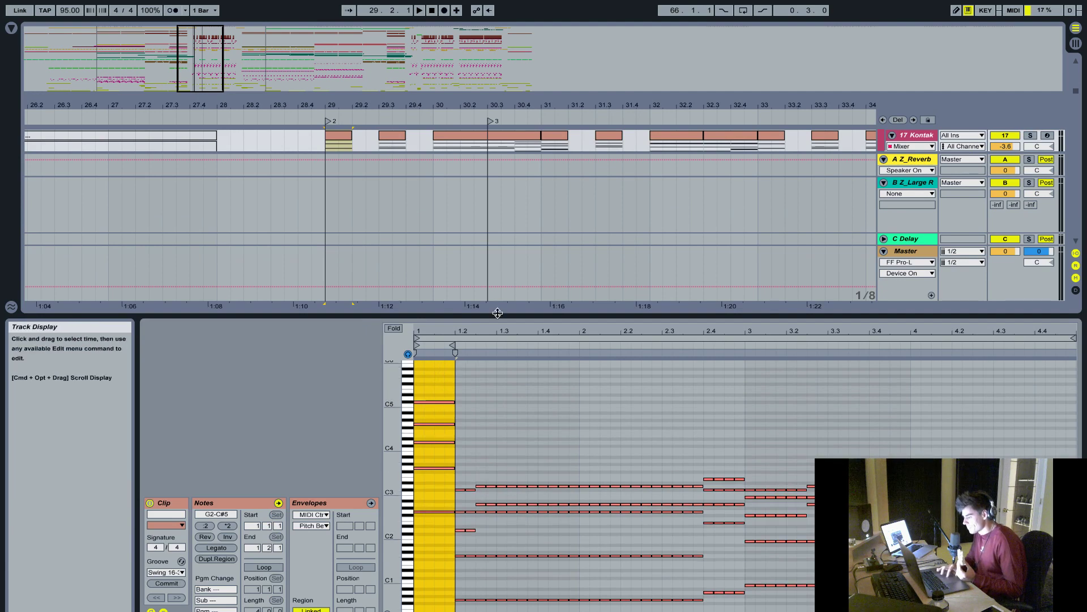
key("super+alt+l")
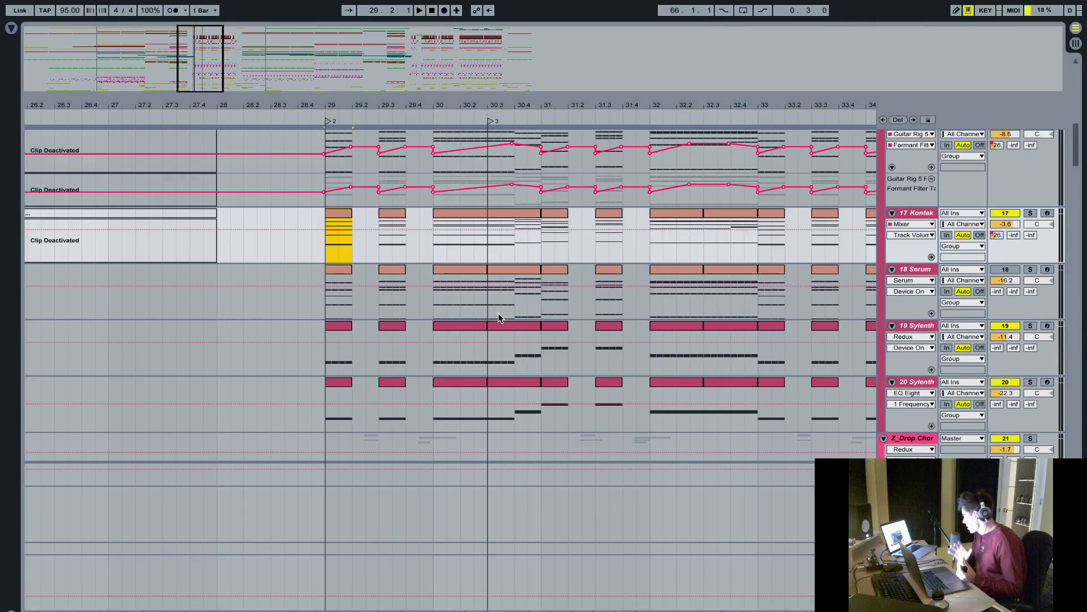
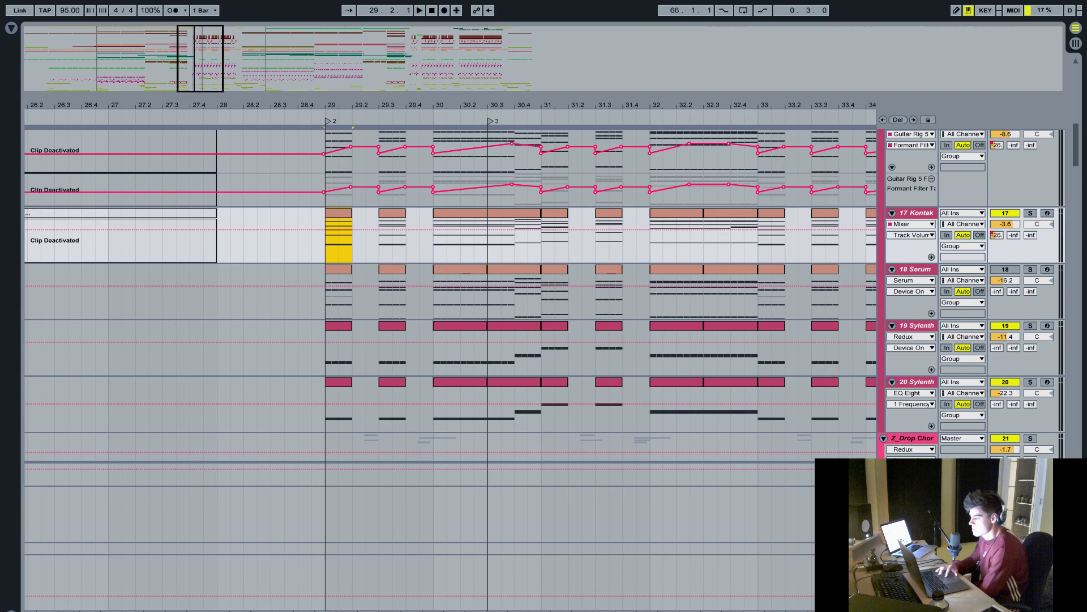
- Place the insert marker at bar 25 on the 14 Audio track and unsolo the Z_Drop Chor group
left_click_drag(300, 100, 300, 57)
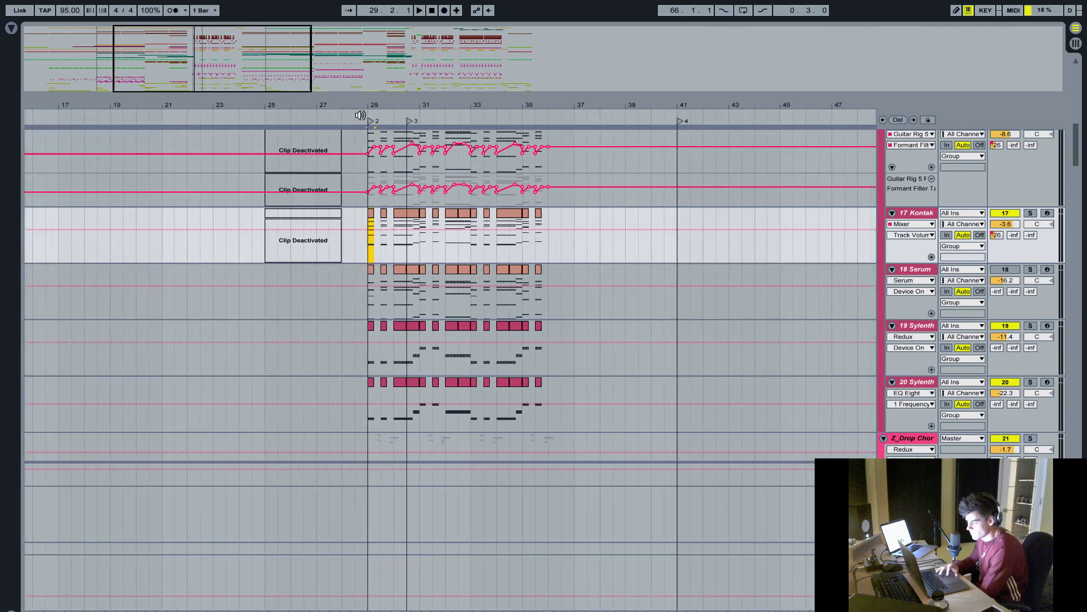
scroll(352, 210, "up", 3)
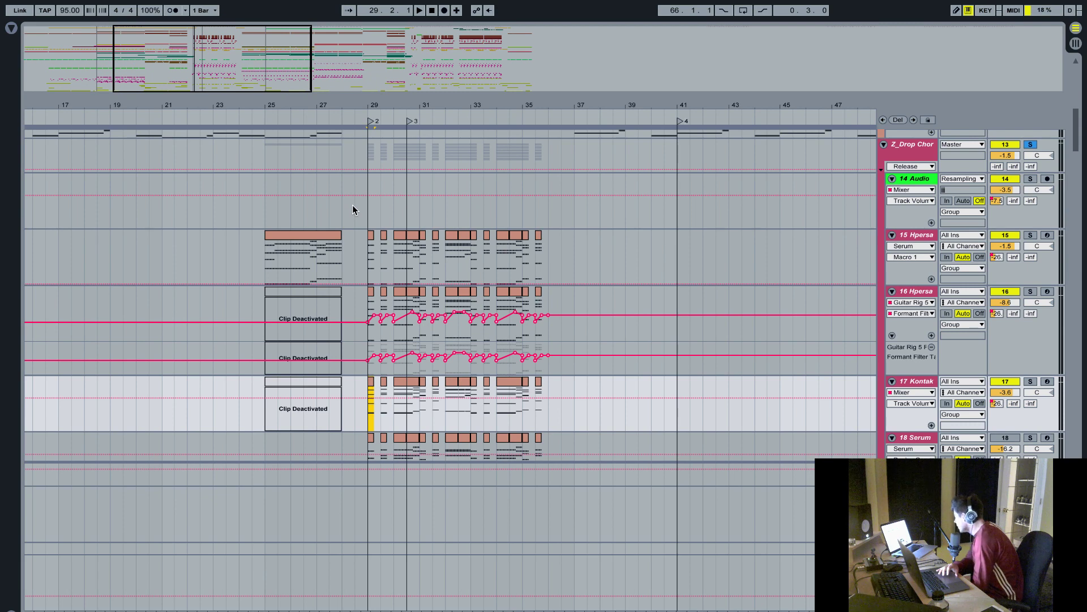
scroll(277, 193, "up", 1)
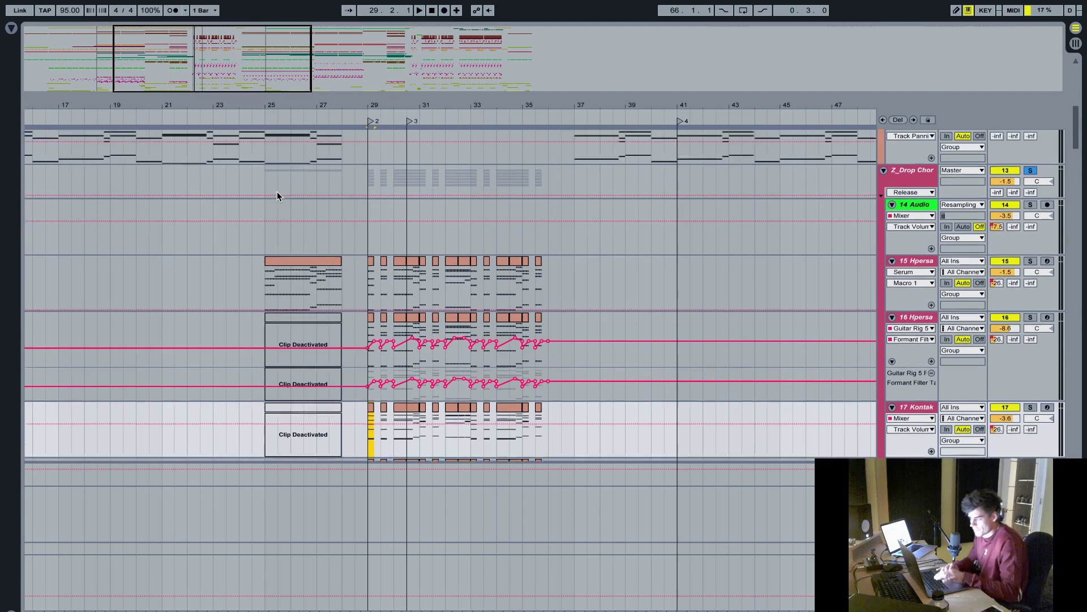
scroll(277, 196, "up", 1)
left_click(268, 230)
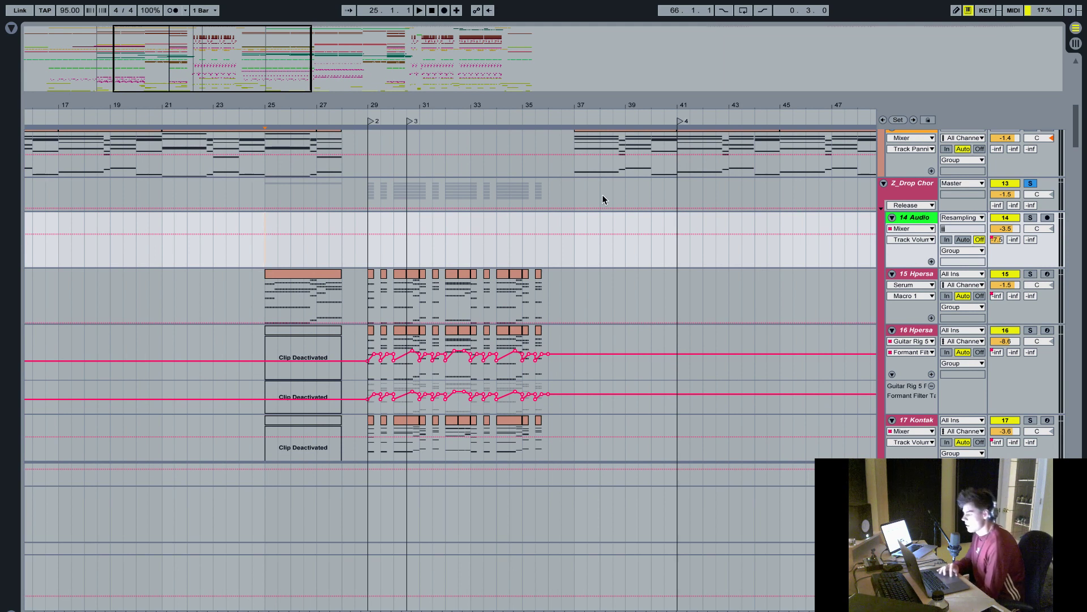
left_click(1031, 184)
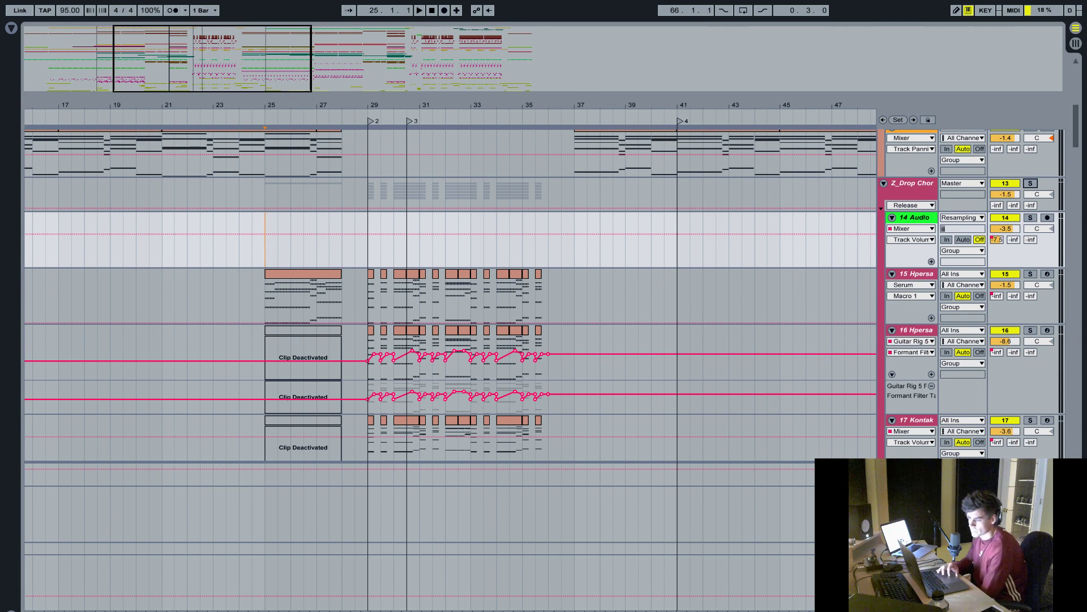
- Create a new Live Set, saving the changes to Wildfire v1, and show its Arrangement View
left_click(73, 0)
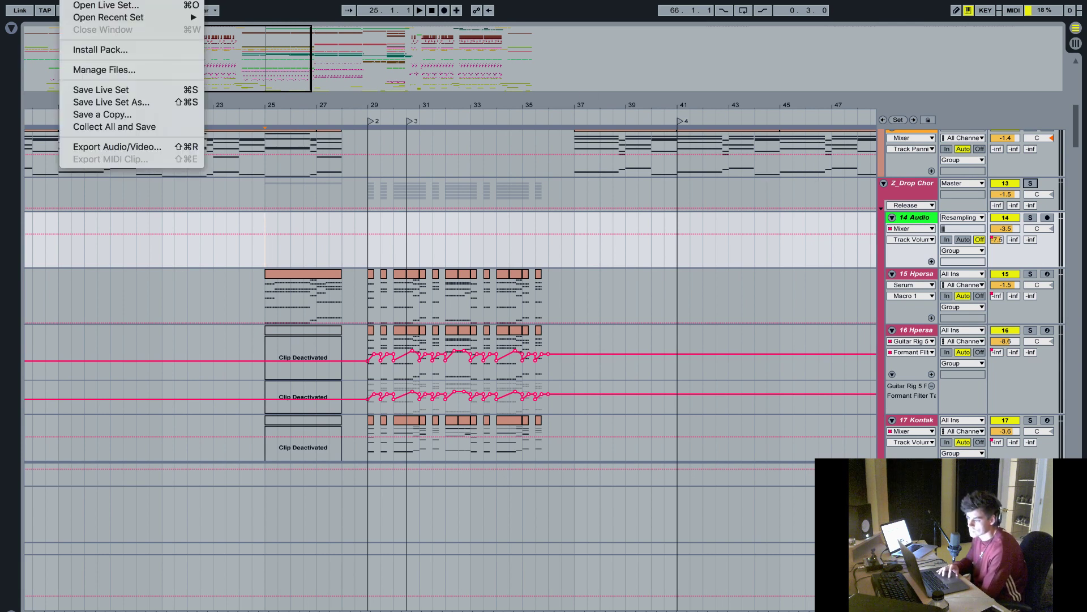
key("super+n")
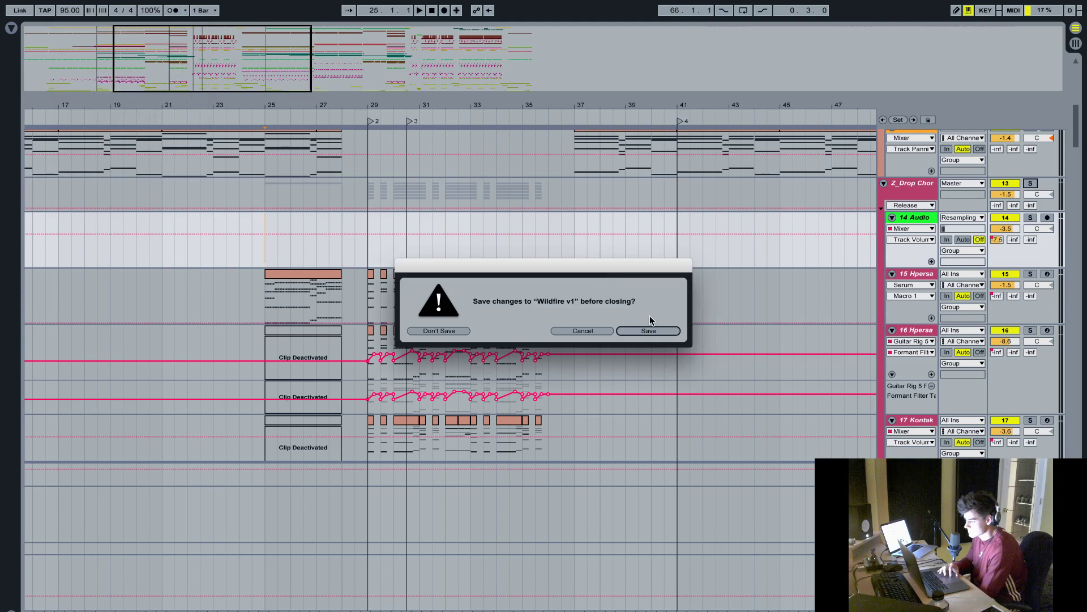
left_click(636, 331)
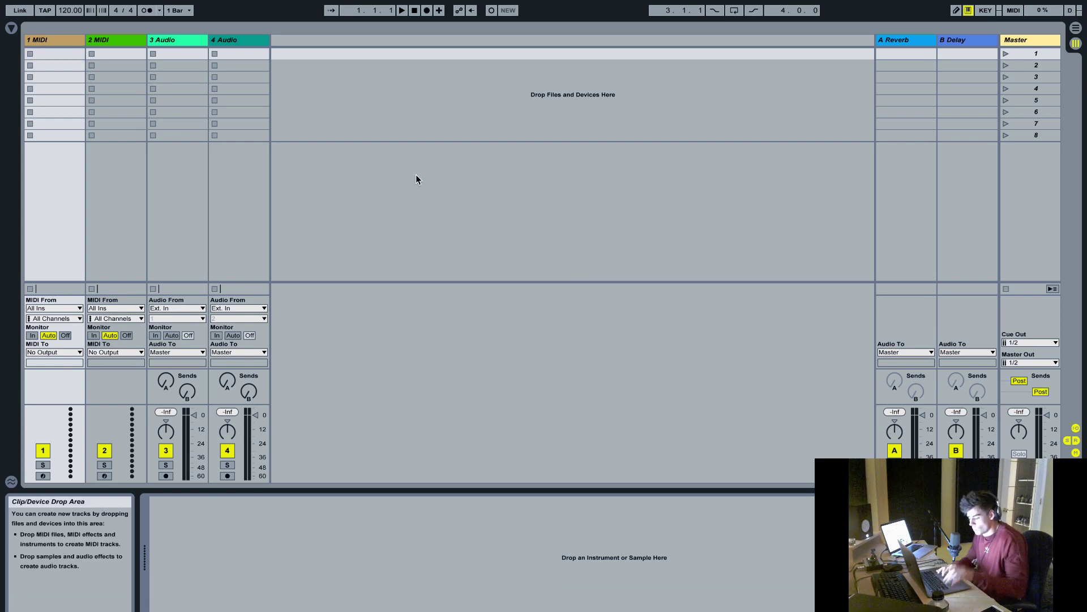
key("Tab")
- Switch to Finder, find the What You Promised folder among the song projects in Documents, and expand it
mouse_move(408, 609)
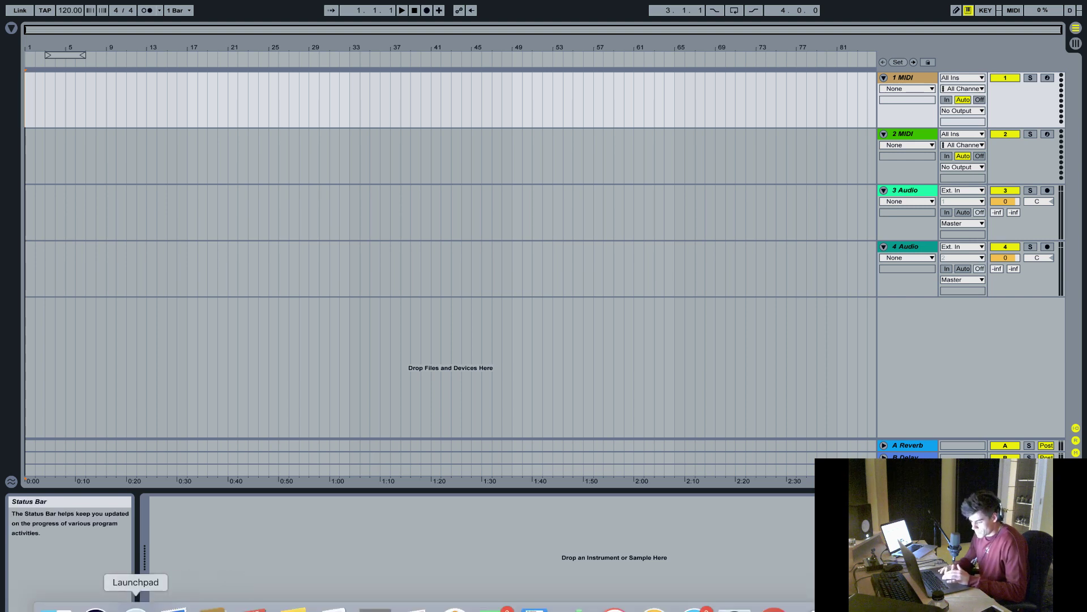
left_click(55, 609)
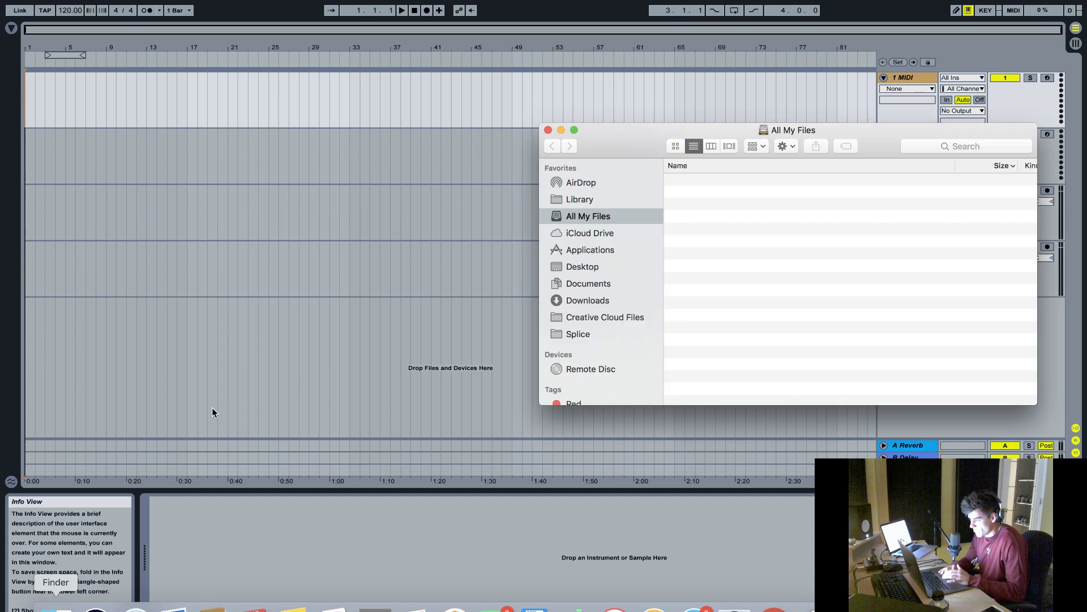
left_click(582, 279)
scroll(787, 233, "down", 5)
scroll(731, 251, "down", 5)
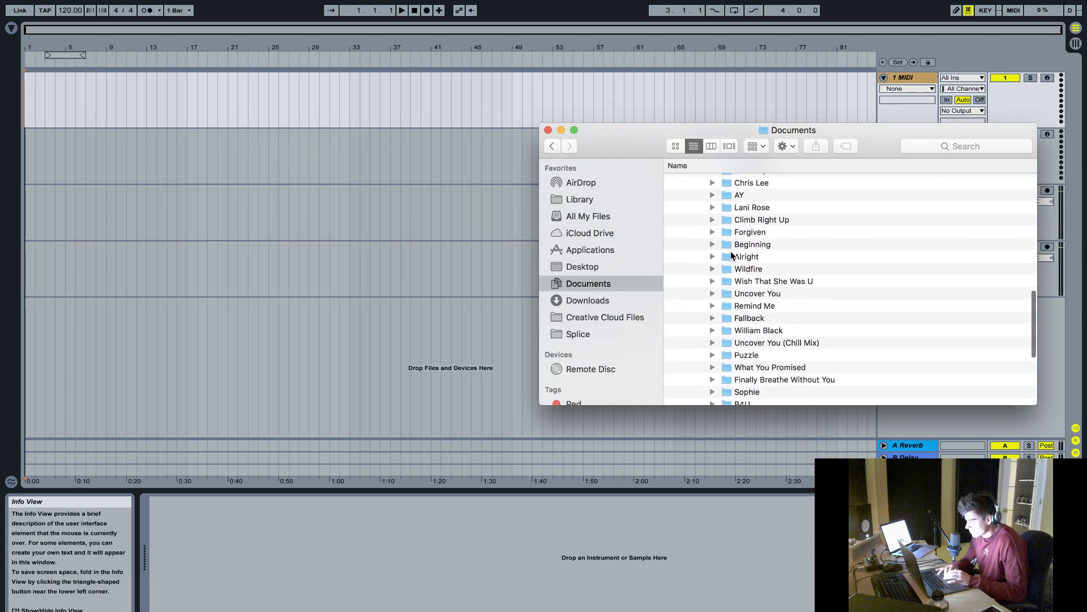
scroll(731, 255, "down", 5)
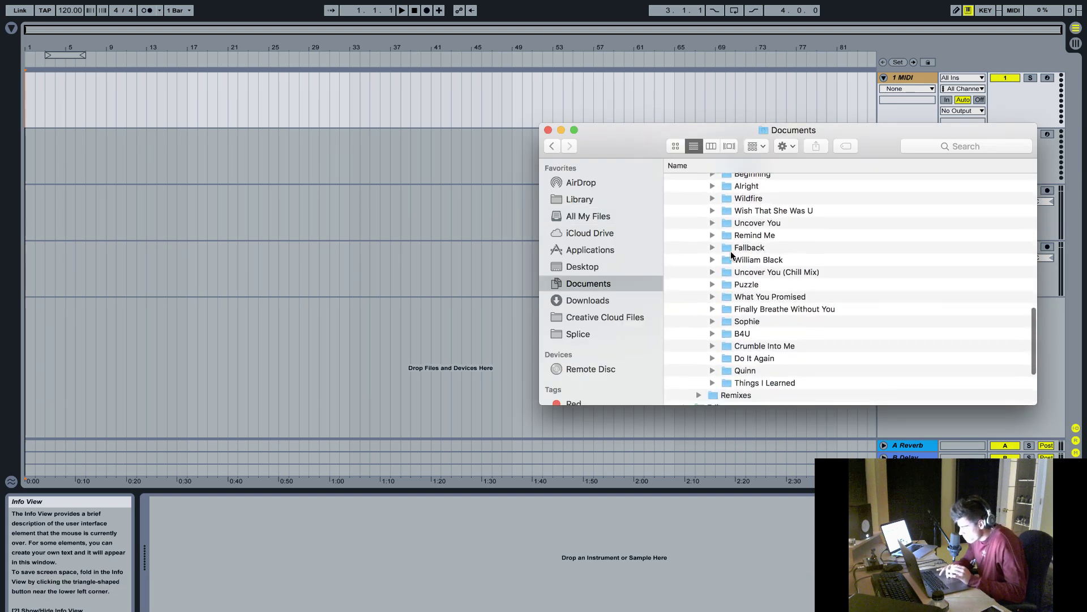
scroll(731, 255, "up", 5)
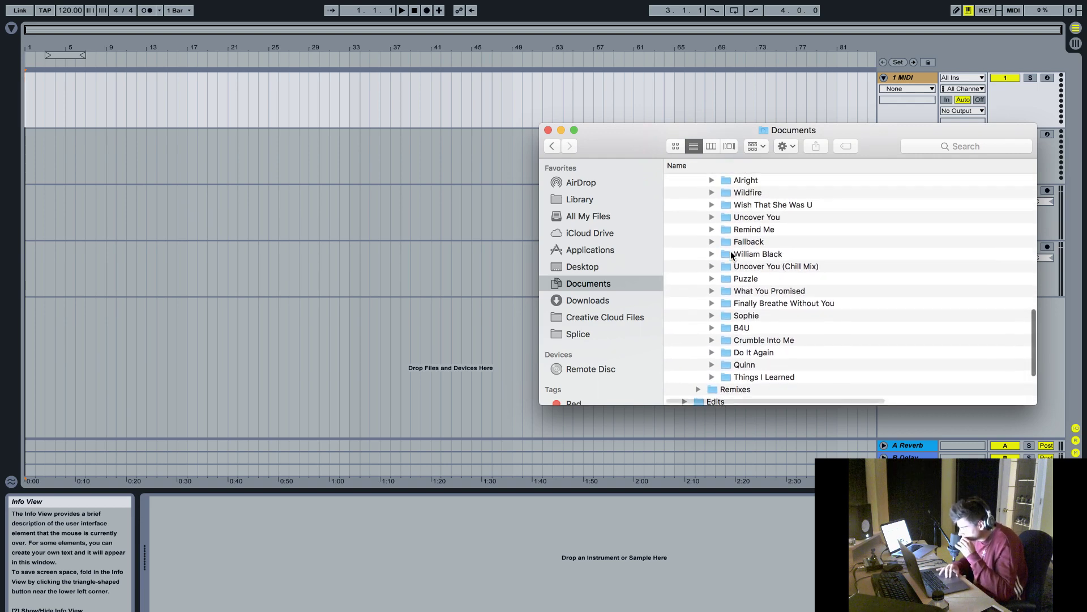
scroll(749, 266, "up", 3)
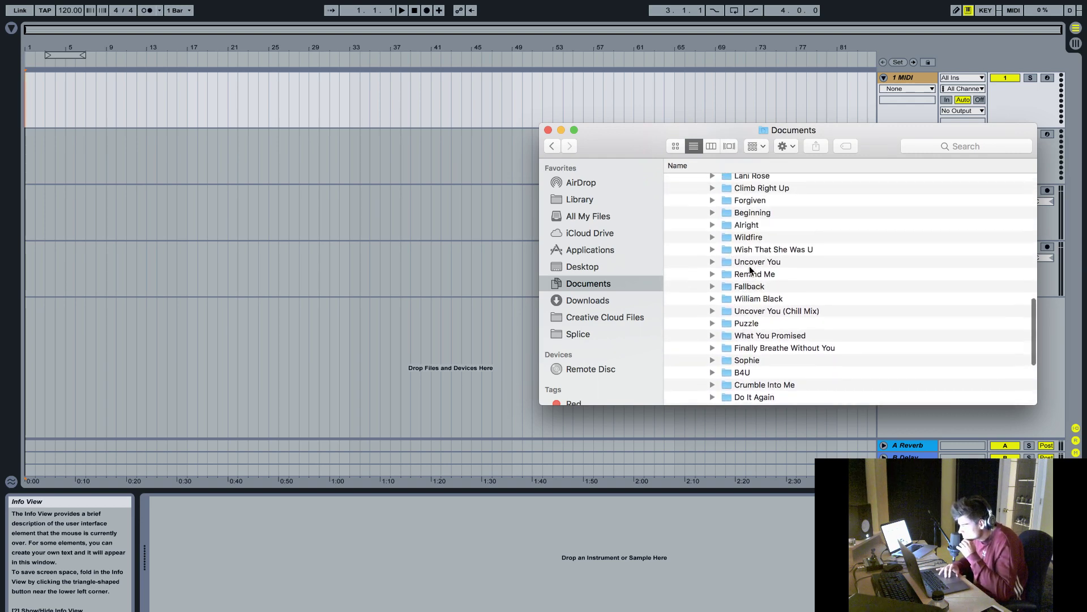
scroll(753, 277, "down", 3)
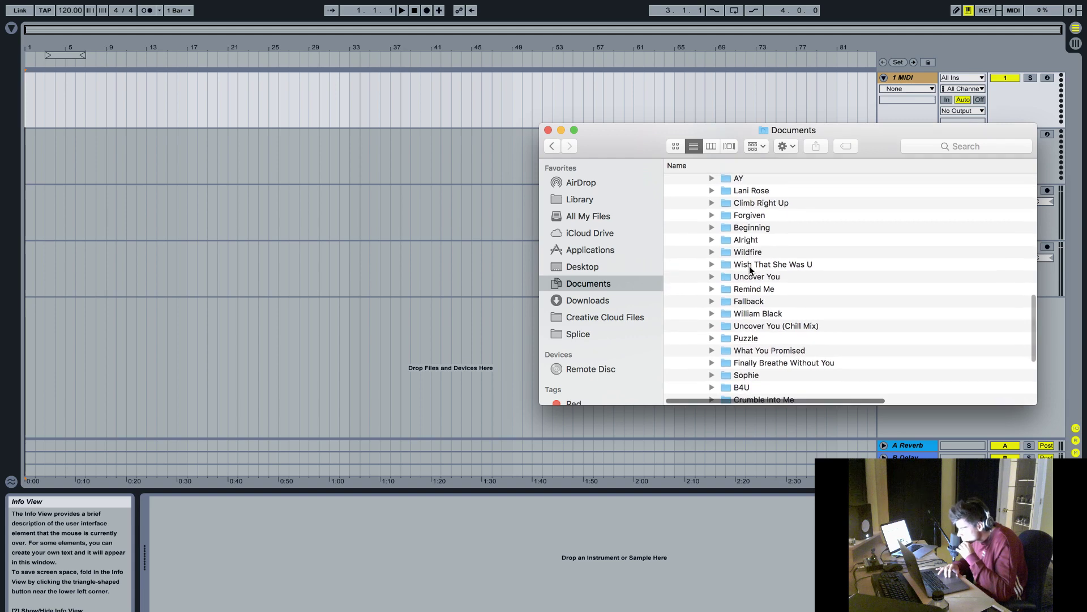
left_click(775, 311)
left_click(776, 324)
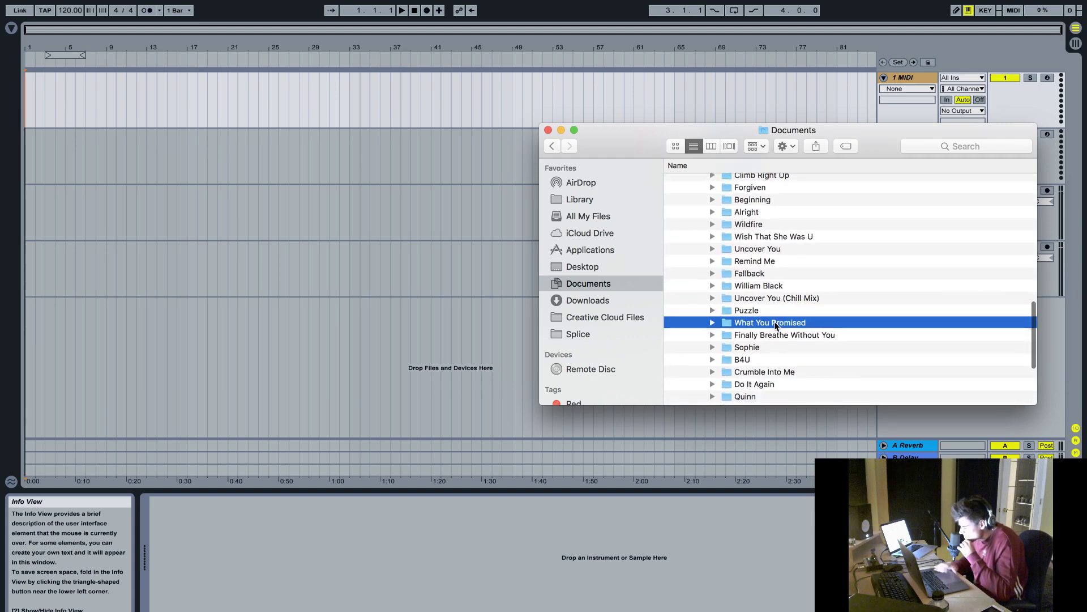
key("Right")
- Import WYP v2.3 (instrumental).wav from the Renders folder to the start of the first track in Ableton Live
scroll(775, 322, "down", 5)
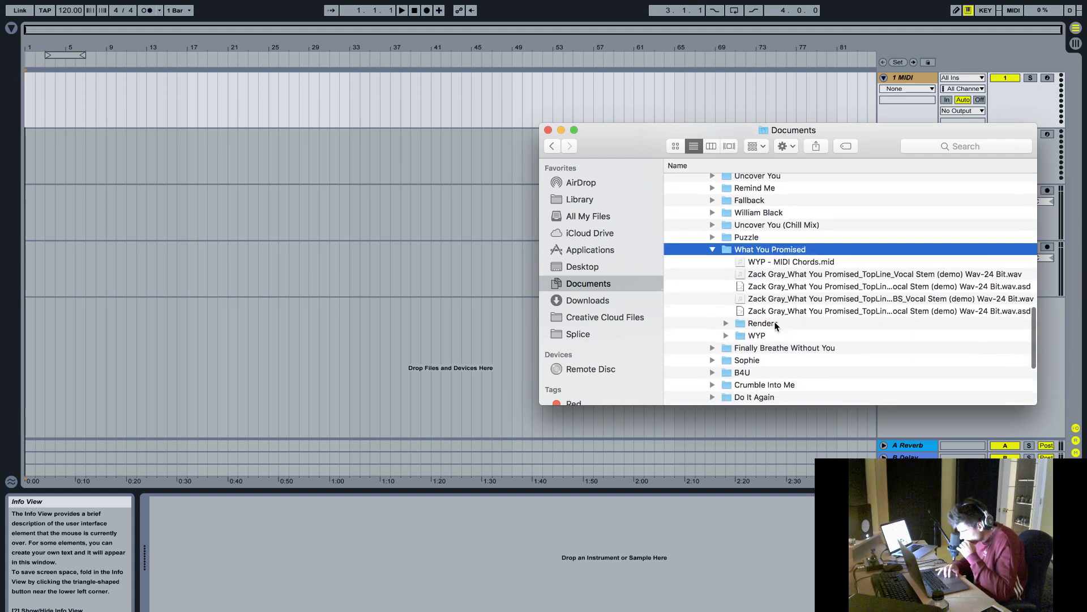
left_click(777, 315)
key("Right")
scroll(788, 329, "down", 5)
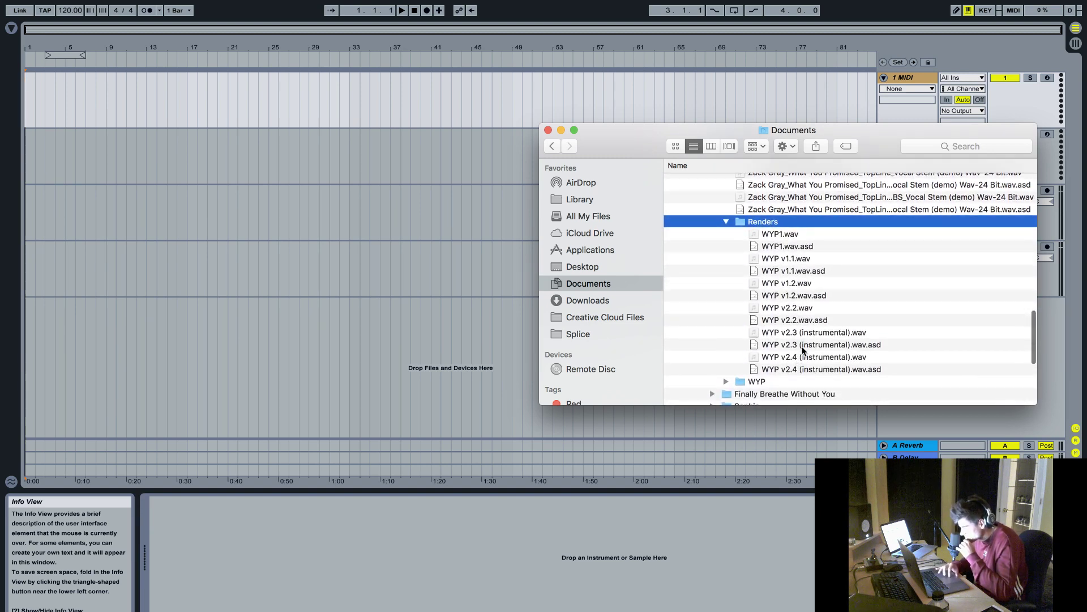
left_click(803, 346)
left_click(809, 333)
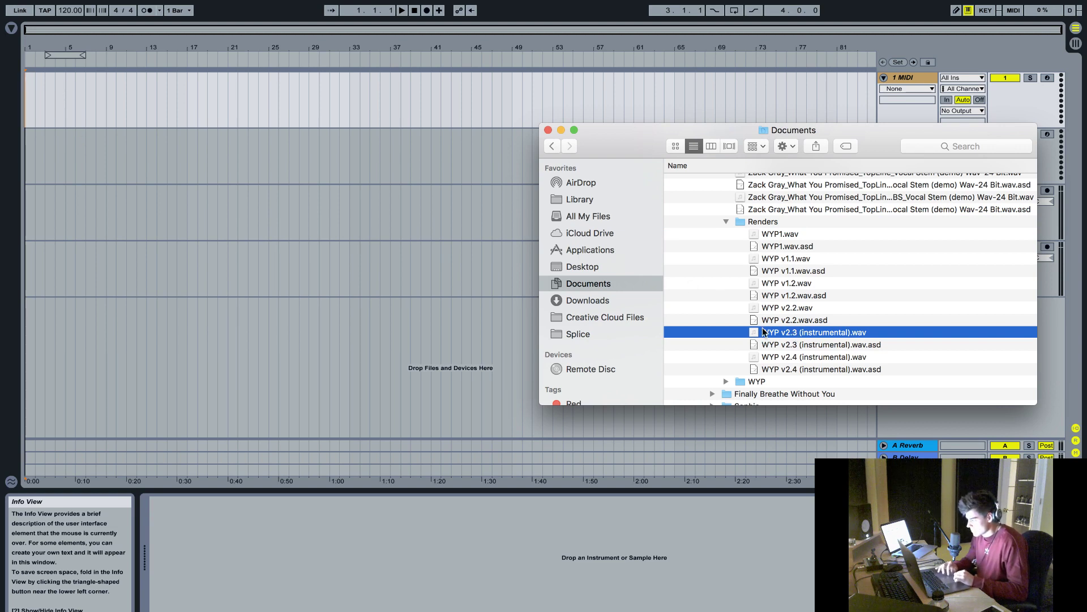
left_click_drag(641, 139, 597, 159)
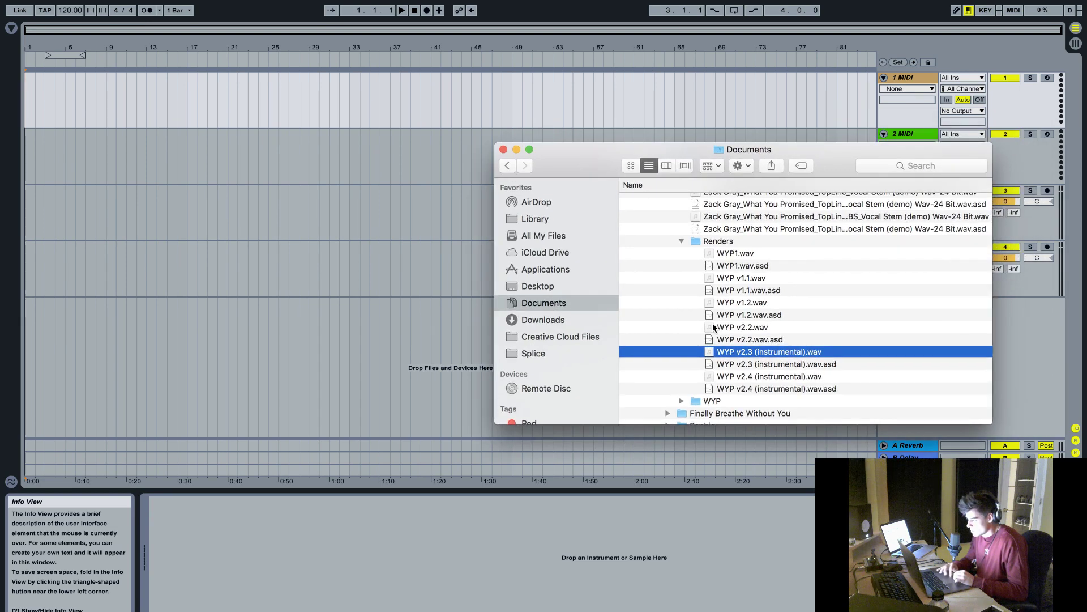
left_click_drag(727, 353, 34, 101)
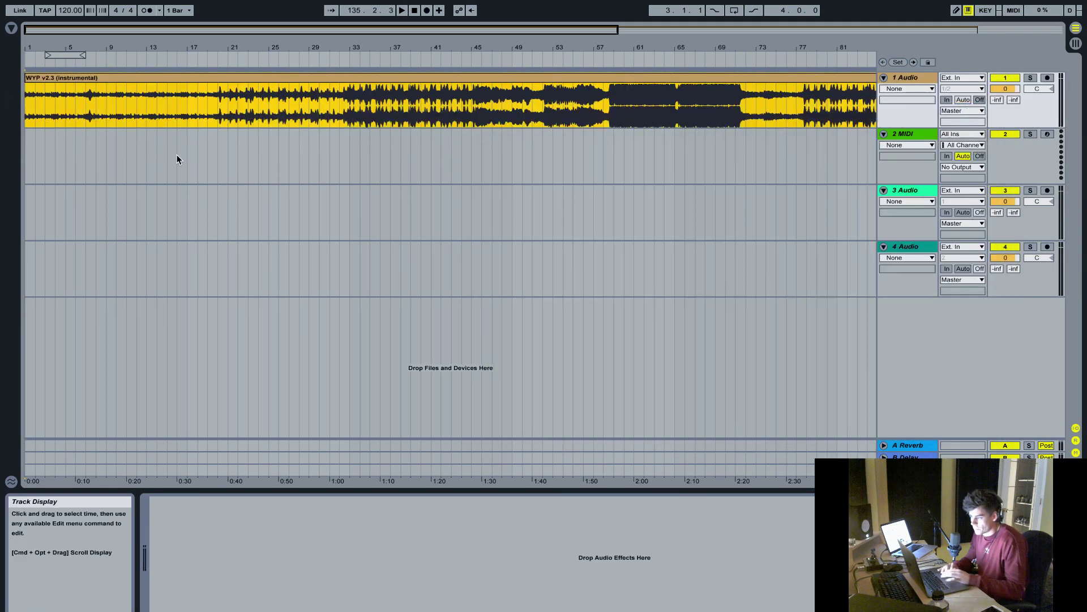
- Fit the whole WYP v2.3 (instrumental) clip in the arrangement and play it from about bar 85
left_click_drag(589, 51, 351, 50)
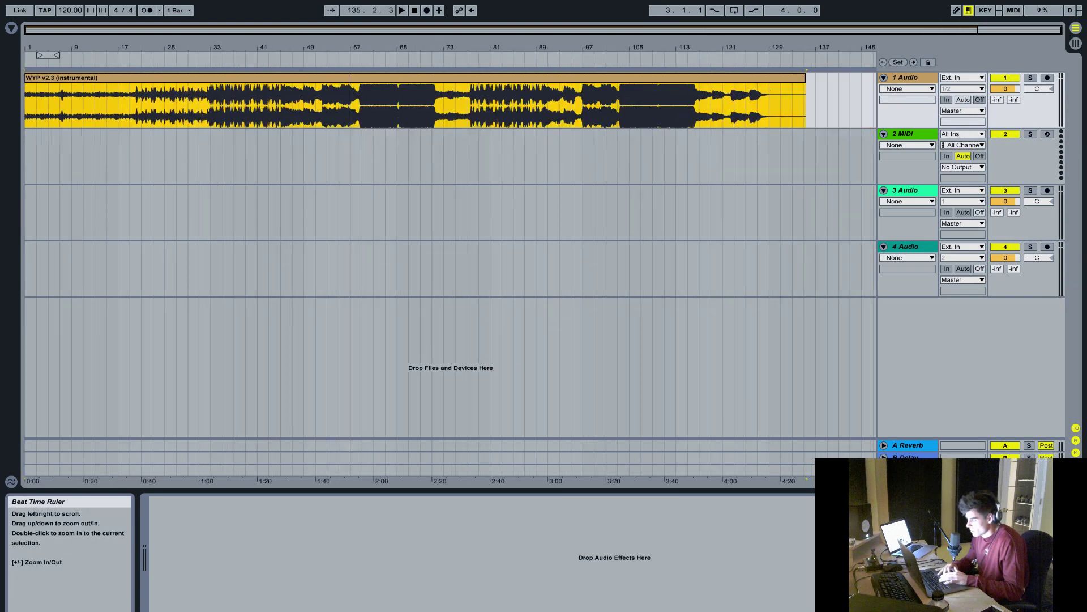
left_click(514, 112)
key("space")
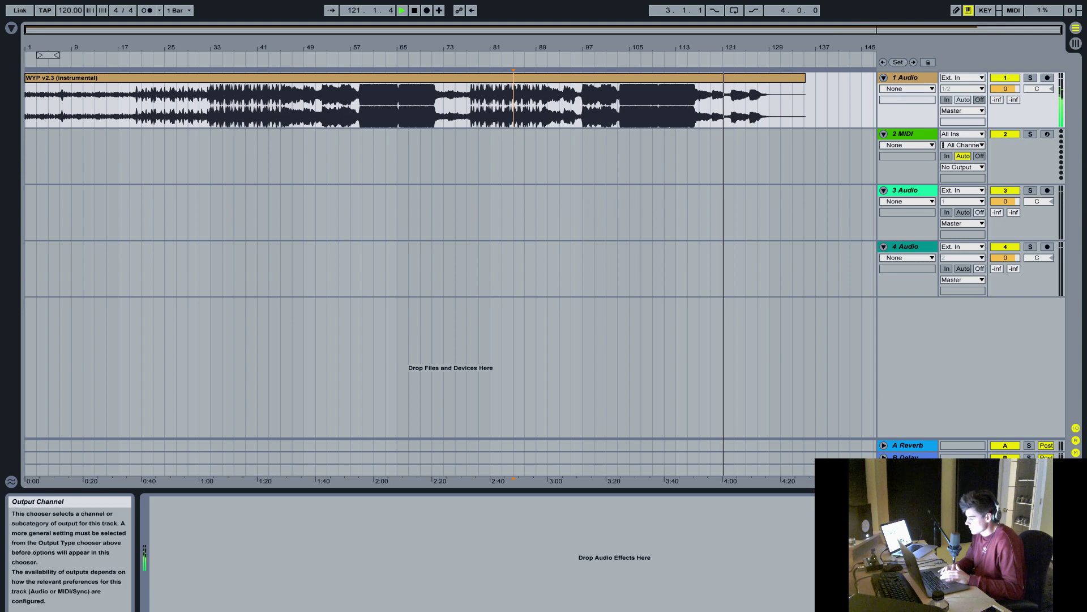
- Reveal the Master track, lower its volume to -12.8 dB and stop playback
left_click_drag(963, 440, 963, 394)
left_click_drag(1005, 426, 1005, 467)
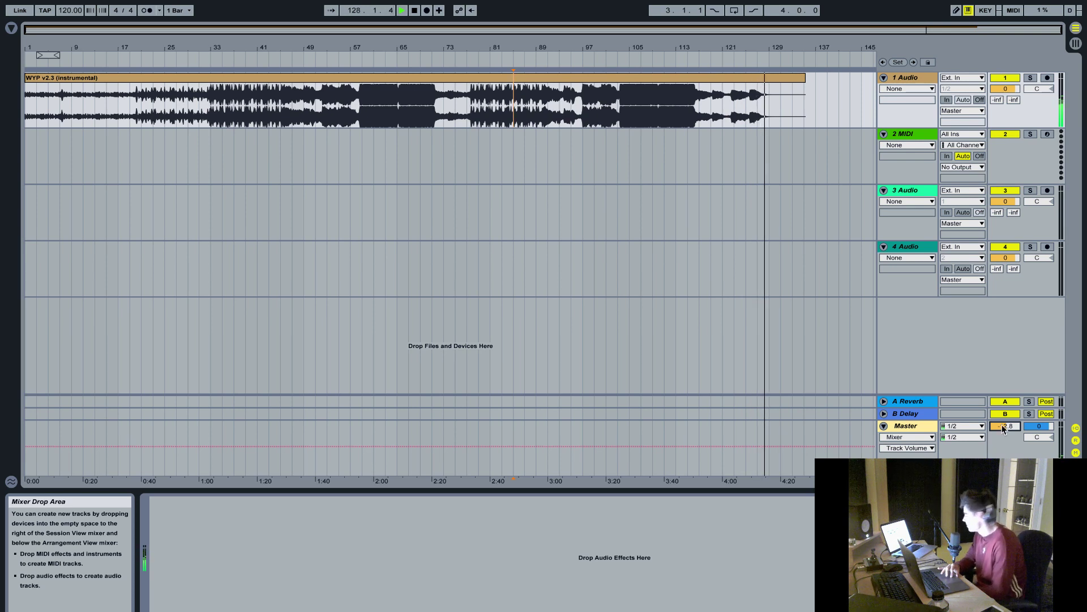
key("space")
- Delete the WYP v2.3 (instrumental) clip and reset the Master volume to 0 dB
left_click(647, 78)
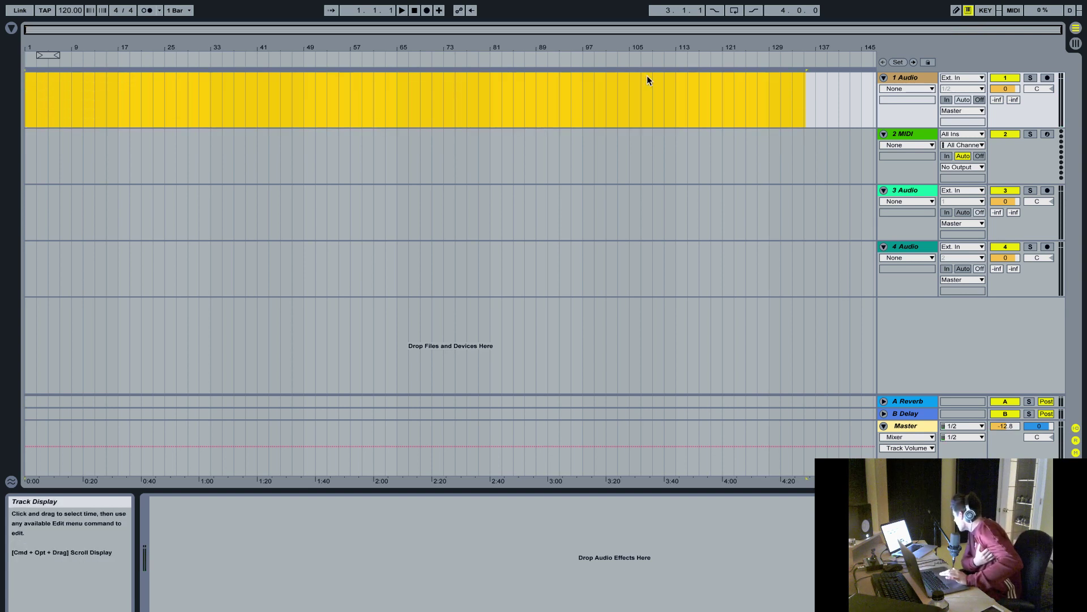
left_click(999, 425)
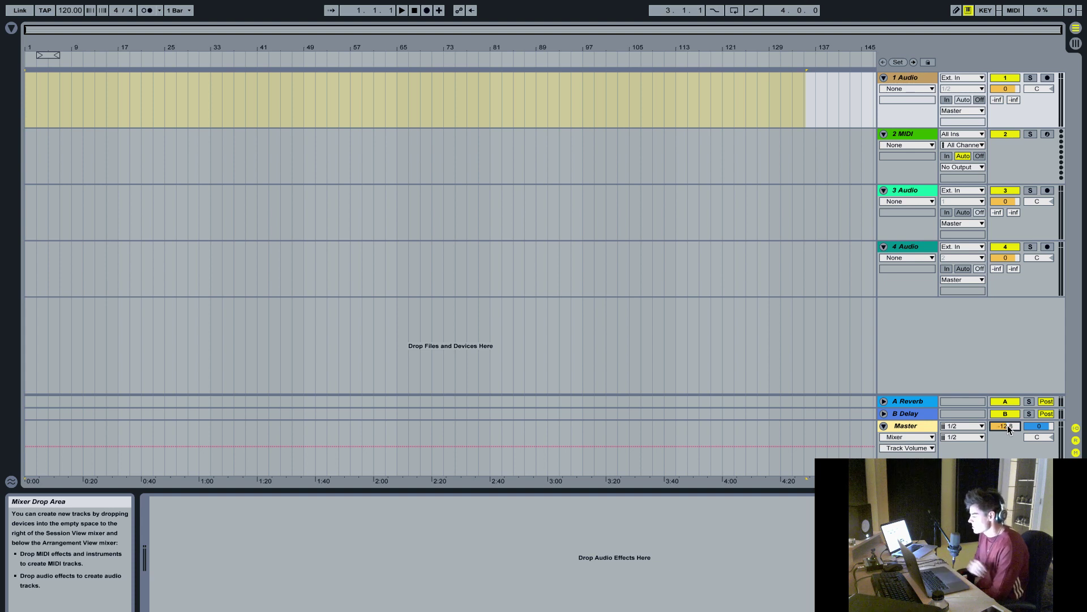
key("Delete")
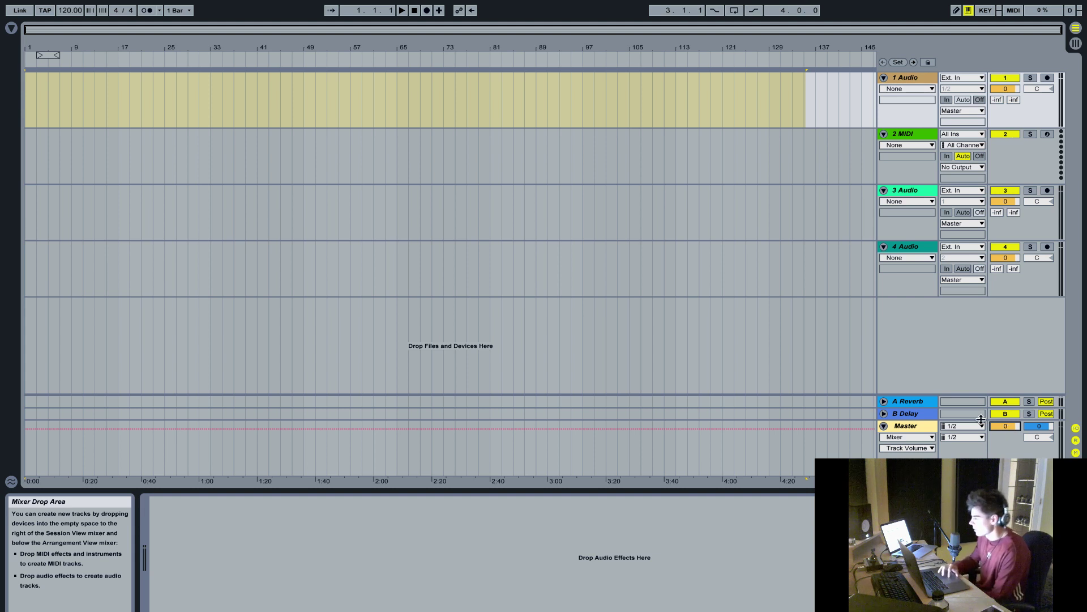
- Return to Finder, collapse the Renders and What You Promised folders, and expand the Puzzle folder
left_click(669, 269)
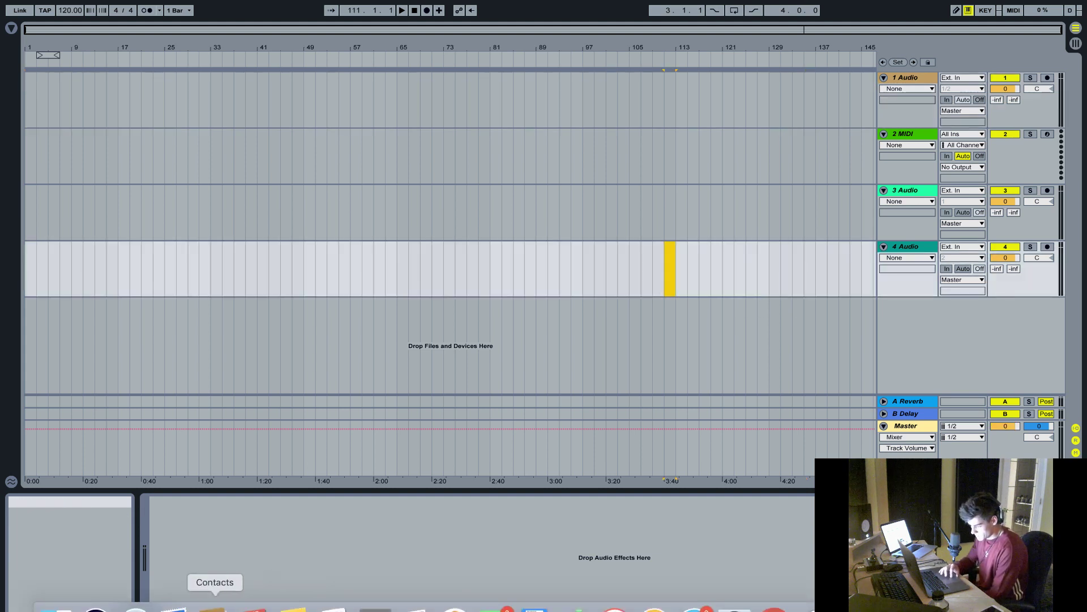
left_click(57, 606)
left_click(758, 241)
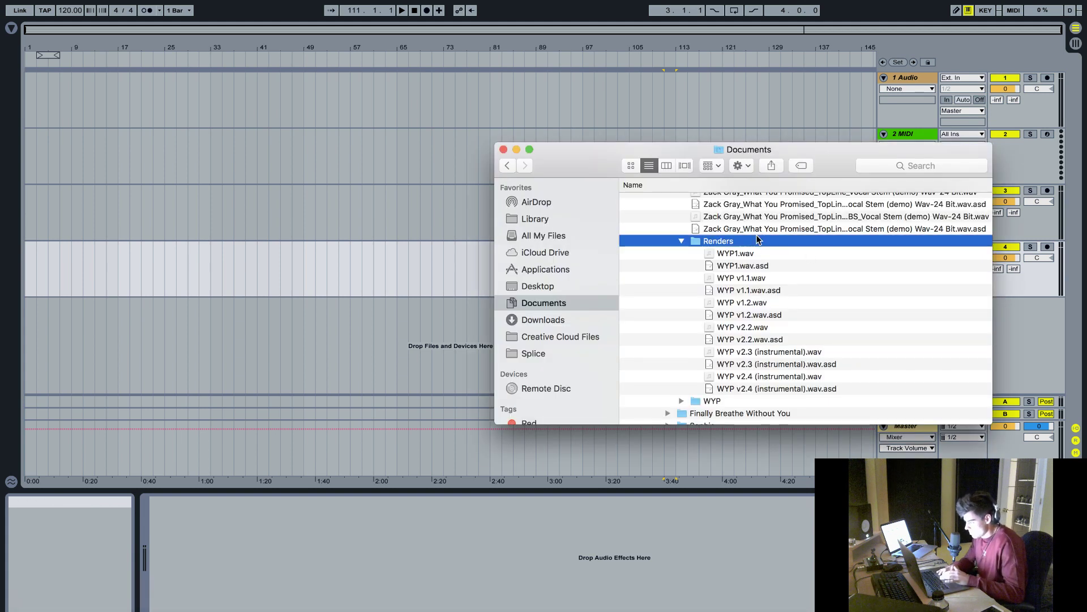
key("Left")
key("Left")
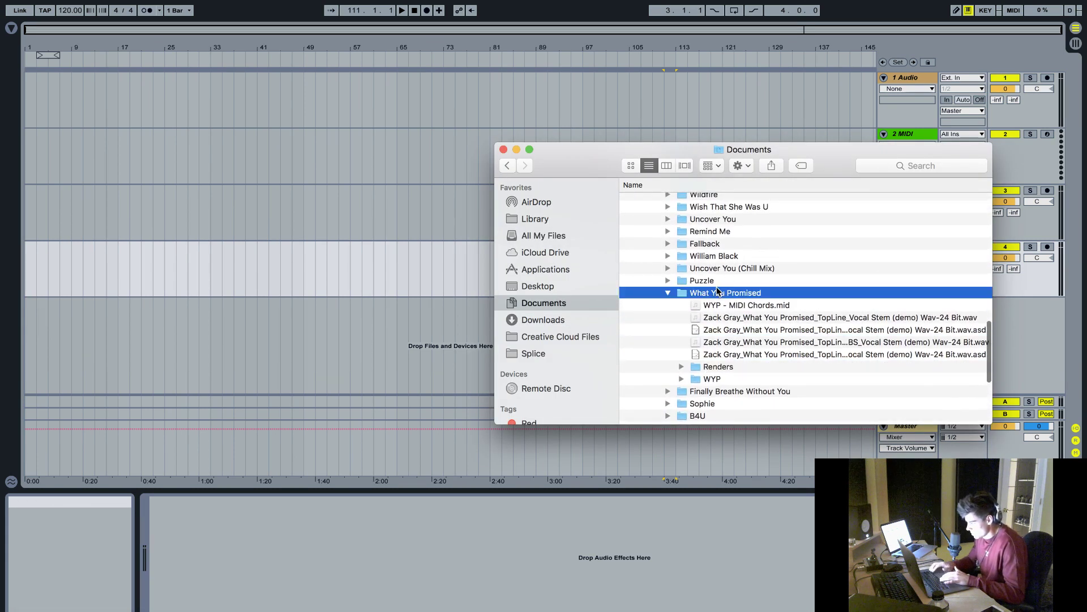
key("Left")
key("Up")
key("Right")
scroll(752, 339, "down", 3)
- Import Fairlane - Puzzle from the FINAL folder to the start of the 1 Audio track and close the Finder window
left_click(761, 342)
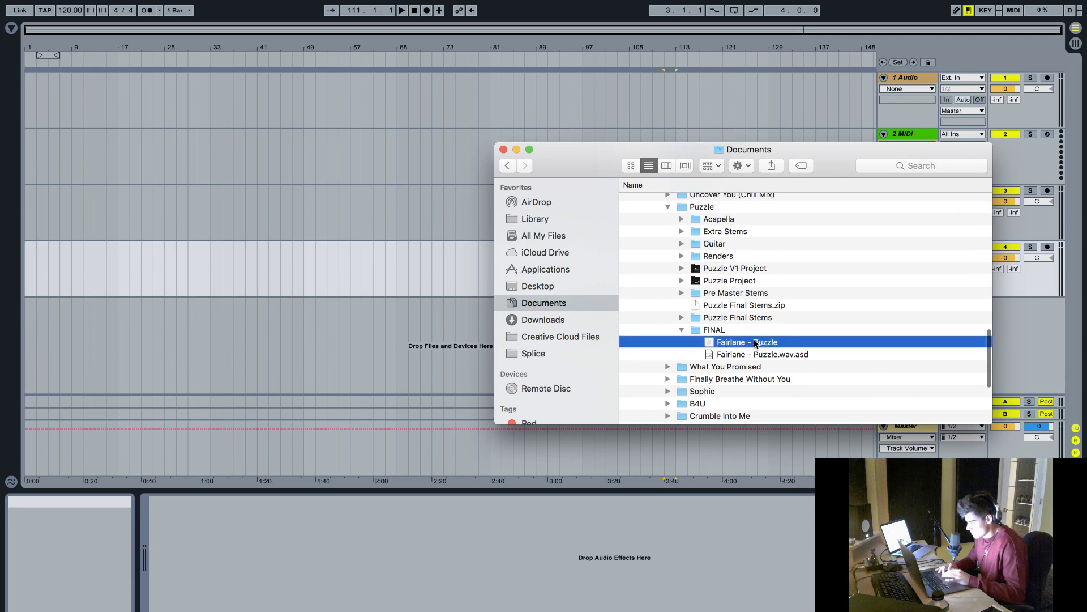
left_click_drag(777, 341, 28, 107)
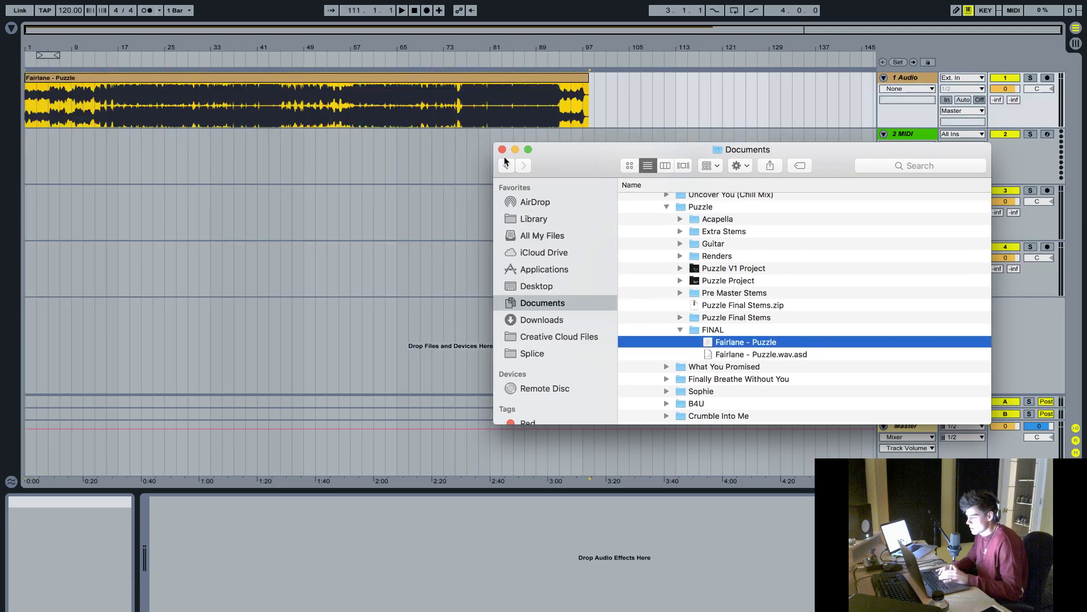
left_click(503, 149)
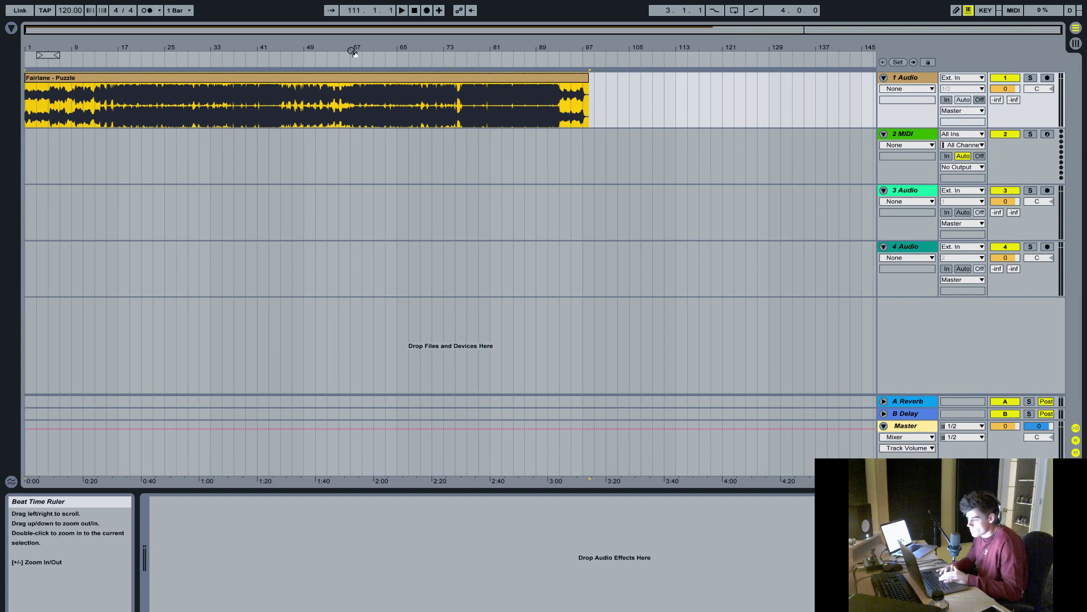
- Play the Fairlane - Puzzle clip from about bar 28
left_click(211, 50)
left_click_drag(211, 50, 212, 91)
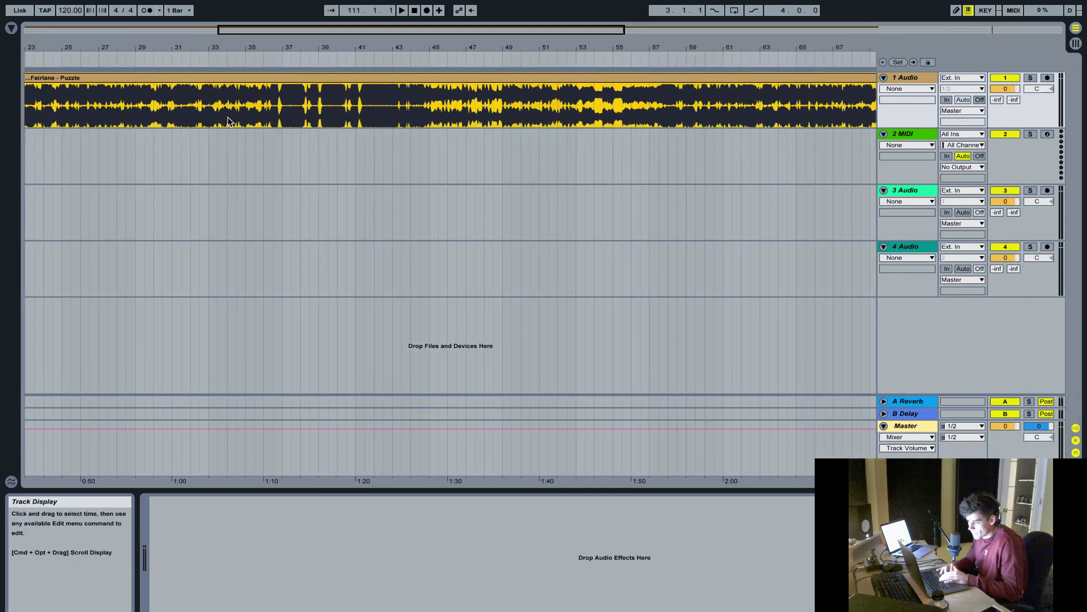
left_click(205, 119)
scroll(206, 138, "left", 4)
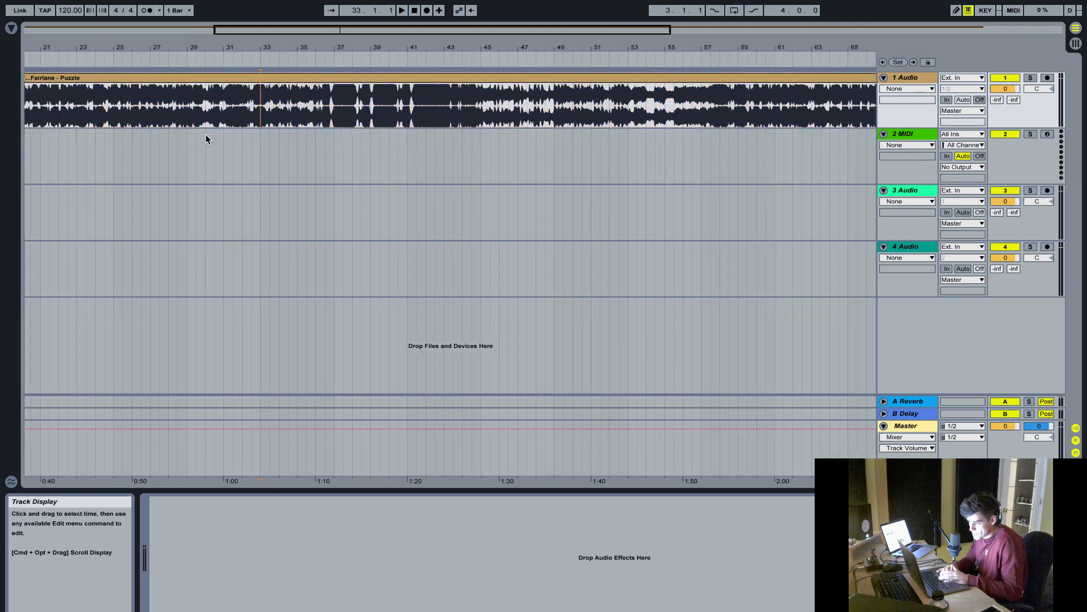
left_click(229, 113)
key("space")
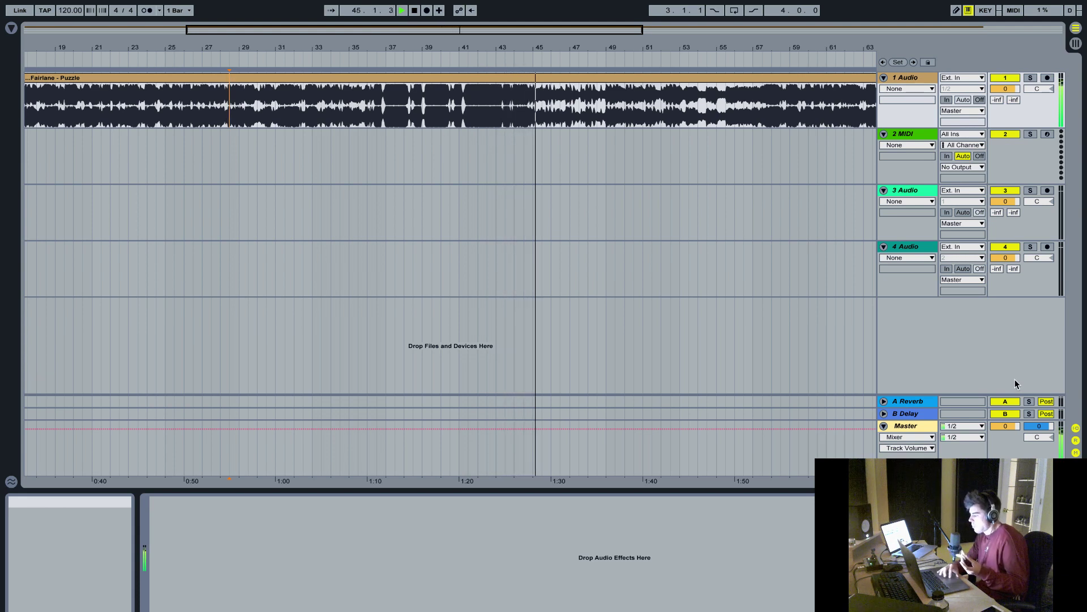
- Lower the Master volume to -9.2 dB and stop playback
left_click_drag(1006, 426, 1006, 453)
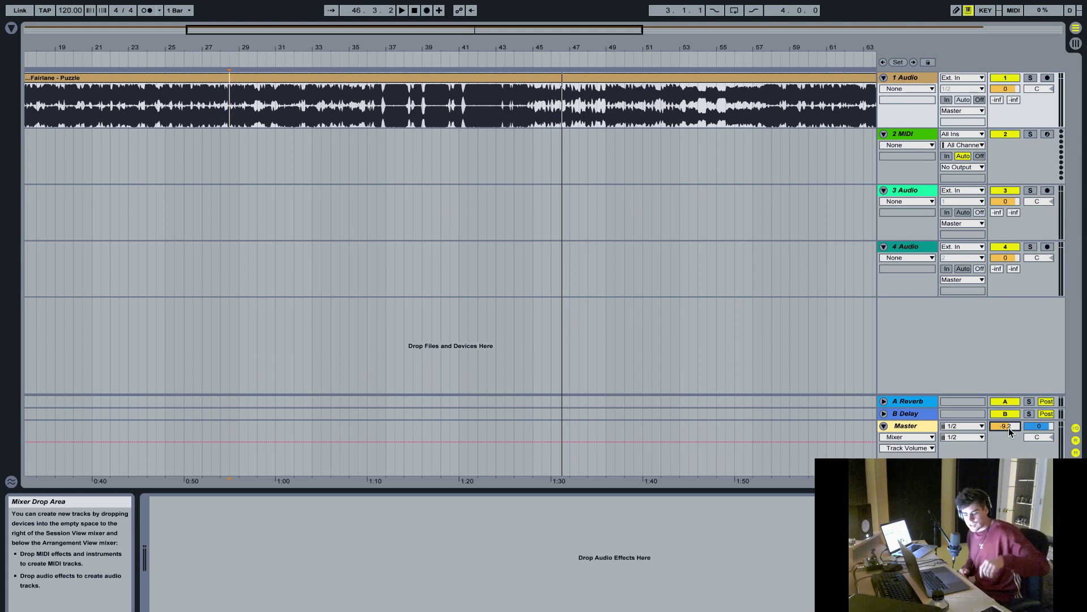
left_click(874, 6)
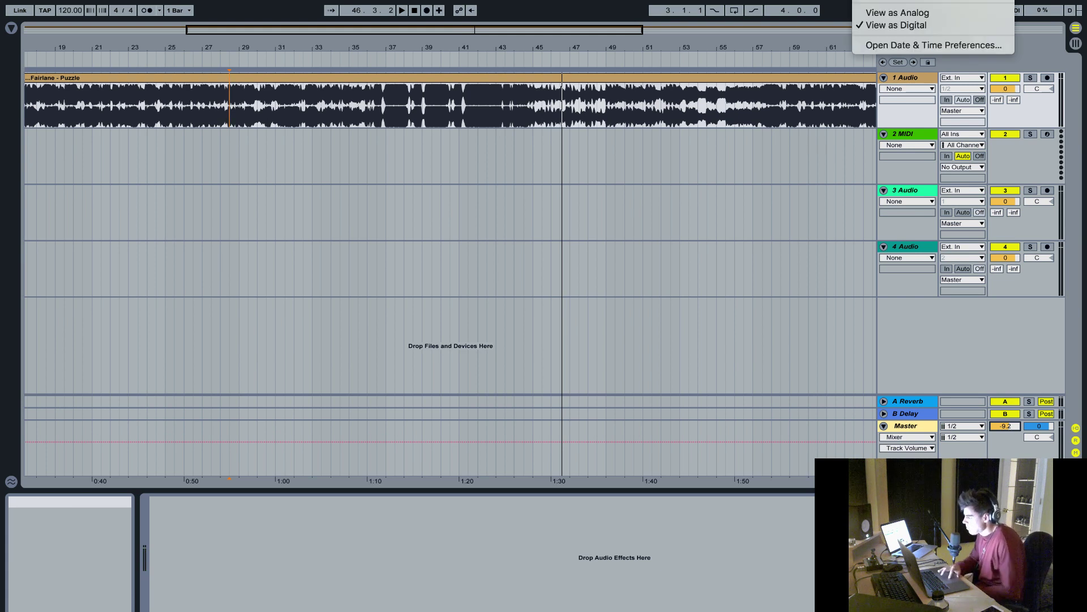
key("Escape")
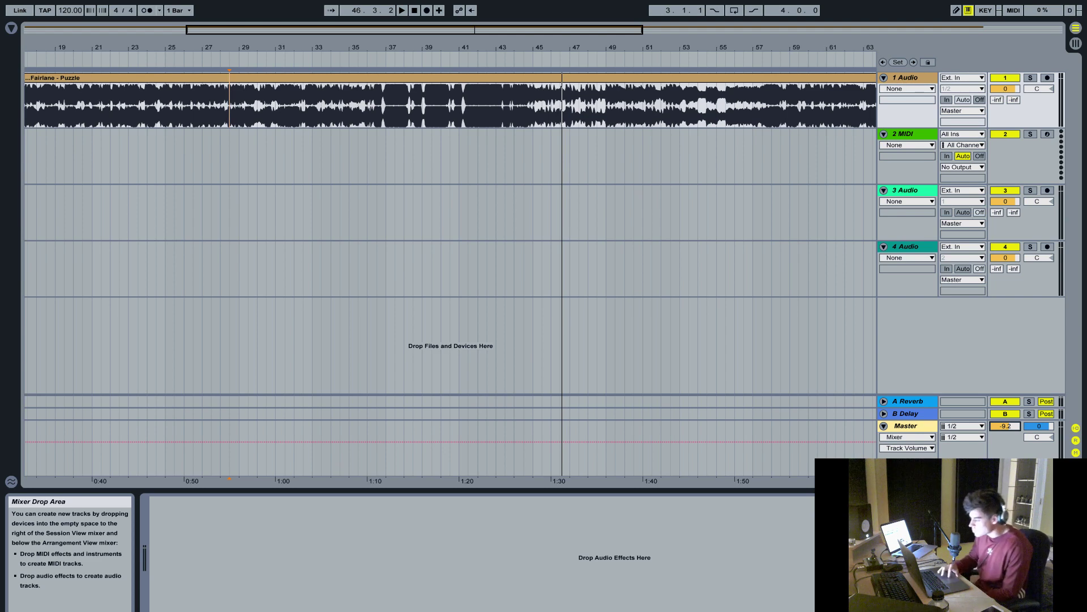
- Delete the Fairlane - Puzzle clip from the 1 Audio track
left_click(479, 77)
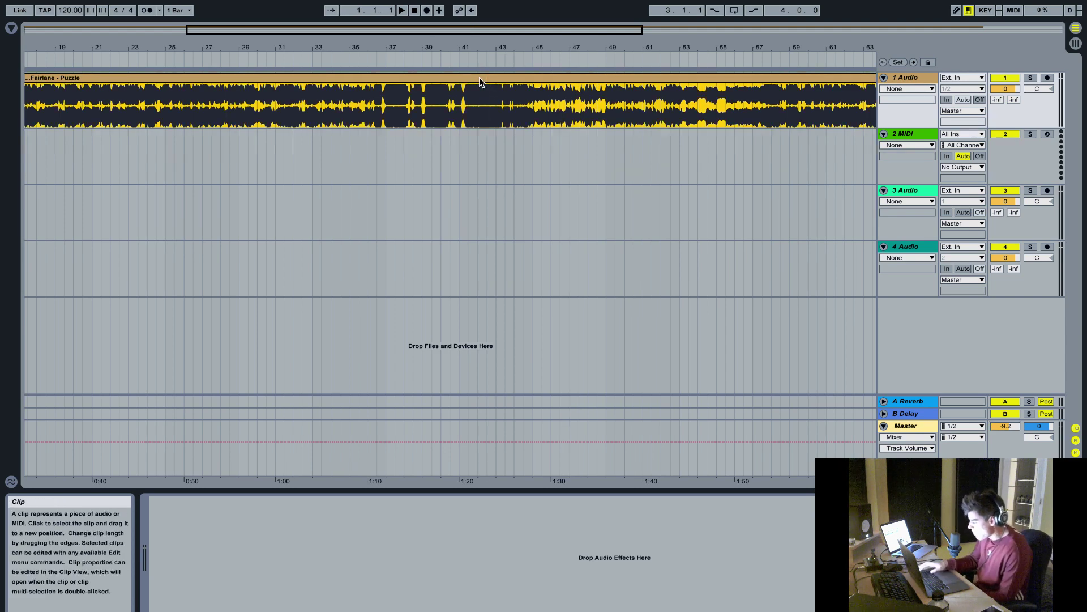
key("Delete")
- Open the Documents folder in a Finder window and collapse the Puzzle song folder
left_click(56, 607)
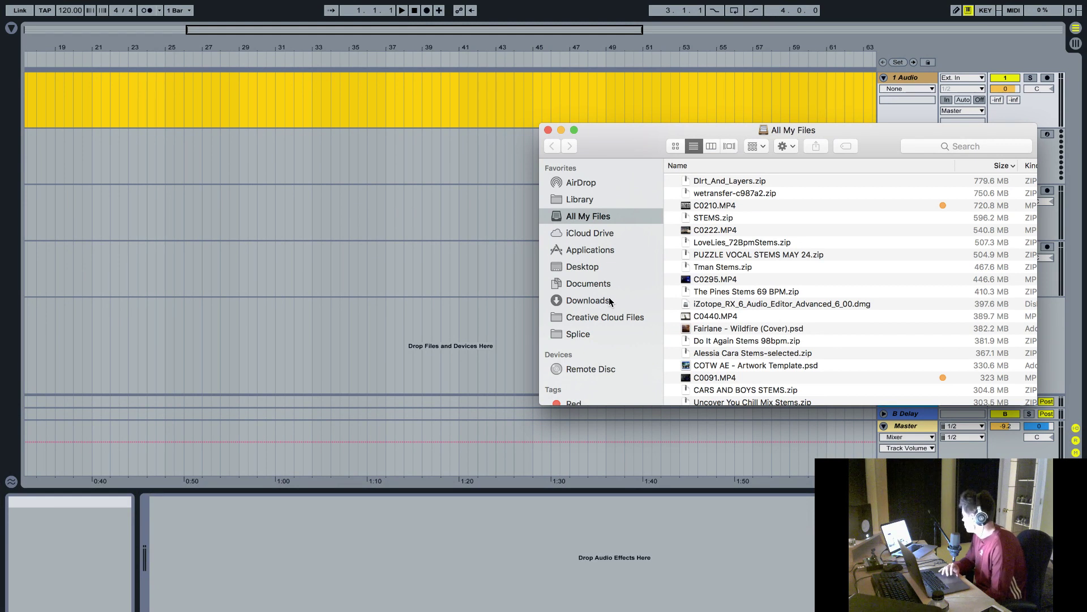
left_click(589, 284)
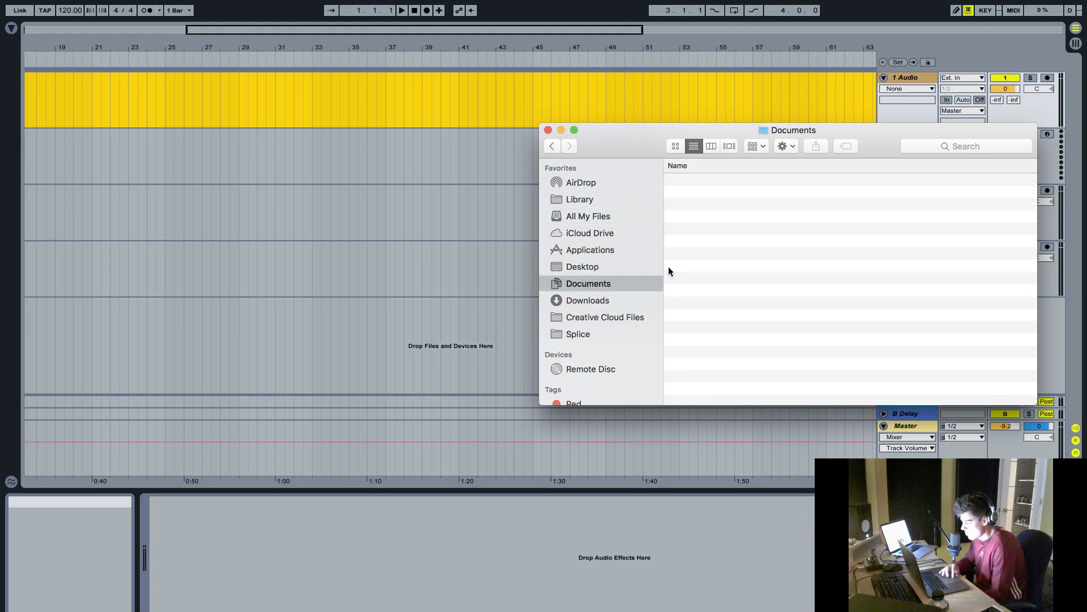
scroll(711, 277, "down", 5)
scroll(747, 276, "up", 2)
left_click(747, 229)
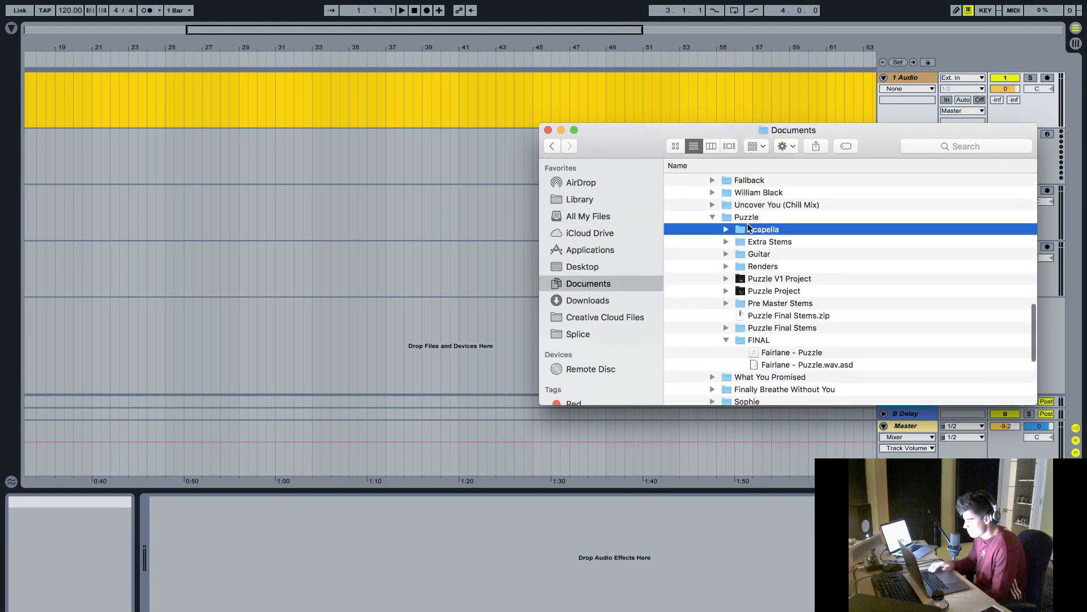
key("Left")
key("Left")
- Browse the Remixes folder for a Let Me Down Slowly audio file, expanding the song's folder and collapsing its Let Me Down Slowly Stems subfolder
scroll(747, 228, "up", 4)
scroll(747, 229, "down", 6)
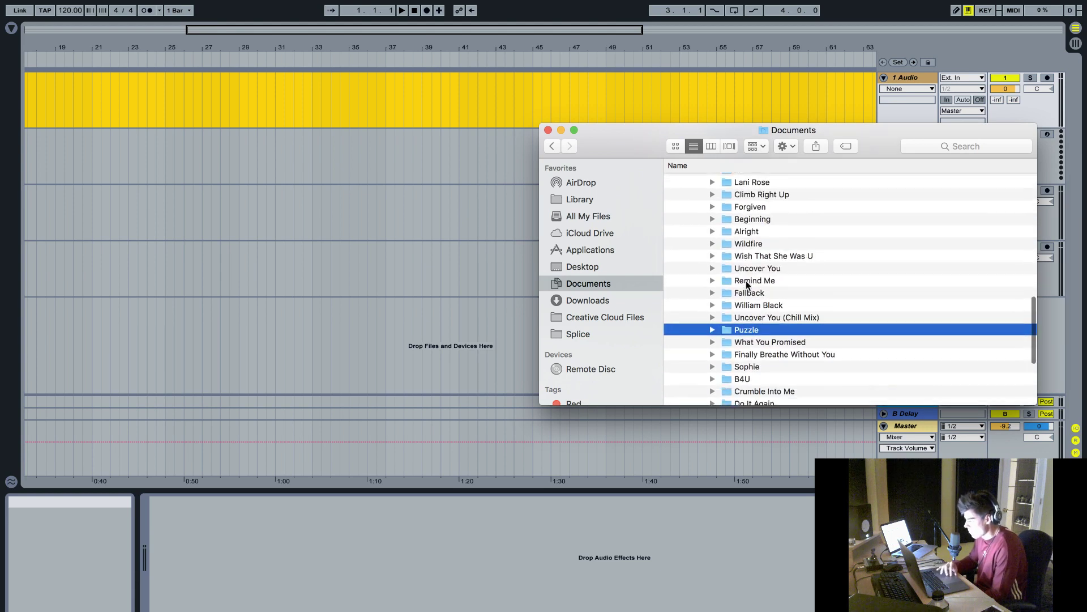
left_click(744, 276)
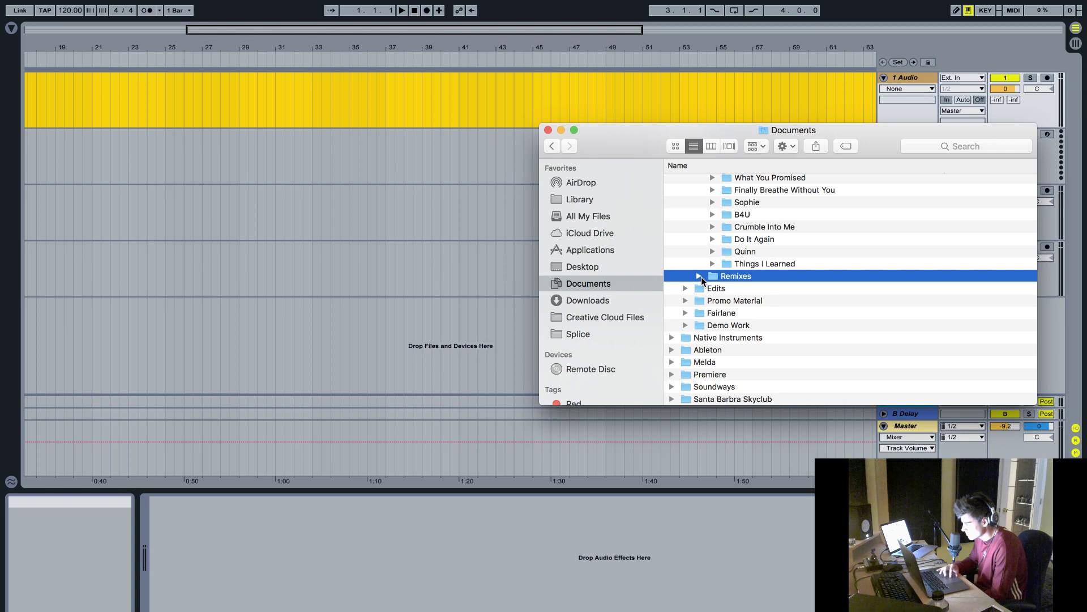
left_click(699, 277)
scroll(731, 304, "down", 4)
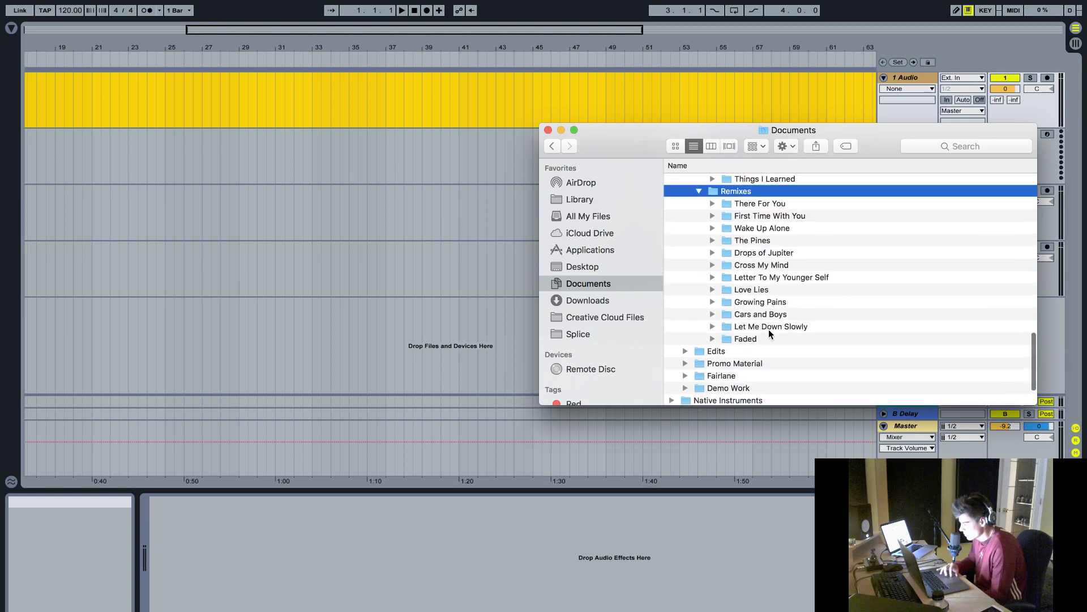
left_click(770, 328)
key("Right")
scroll(770, 333, "down", 5)
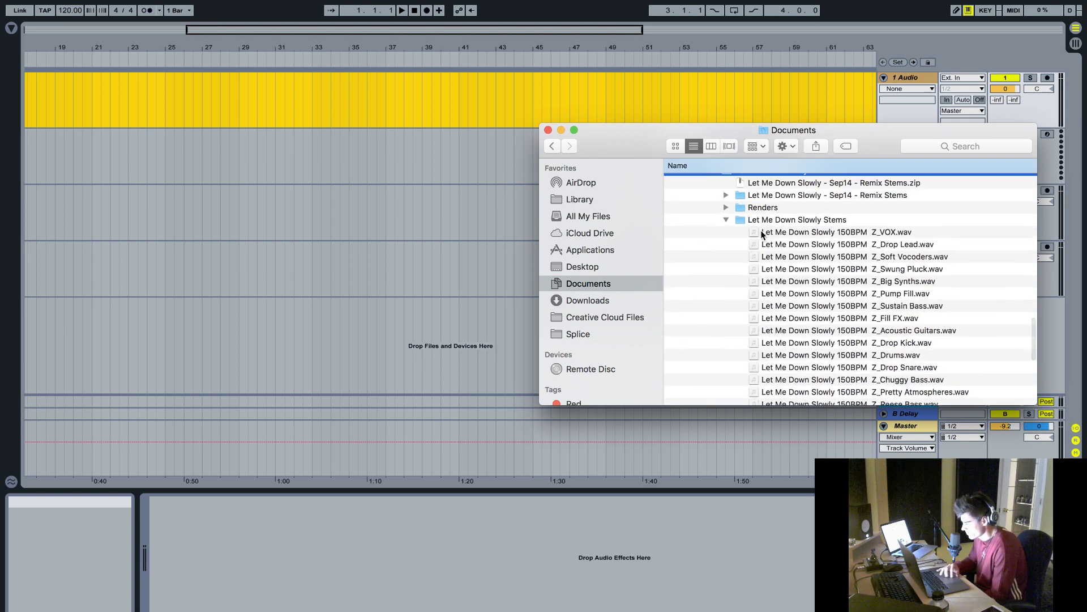
left_click(726, 220)
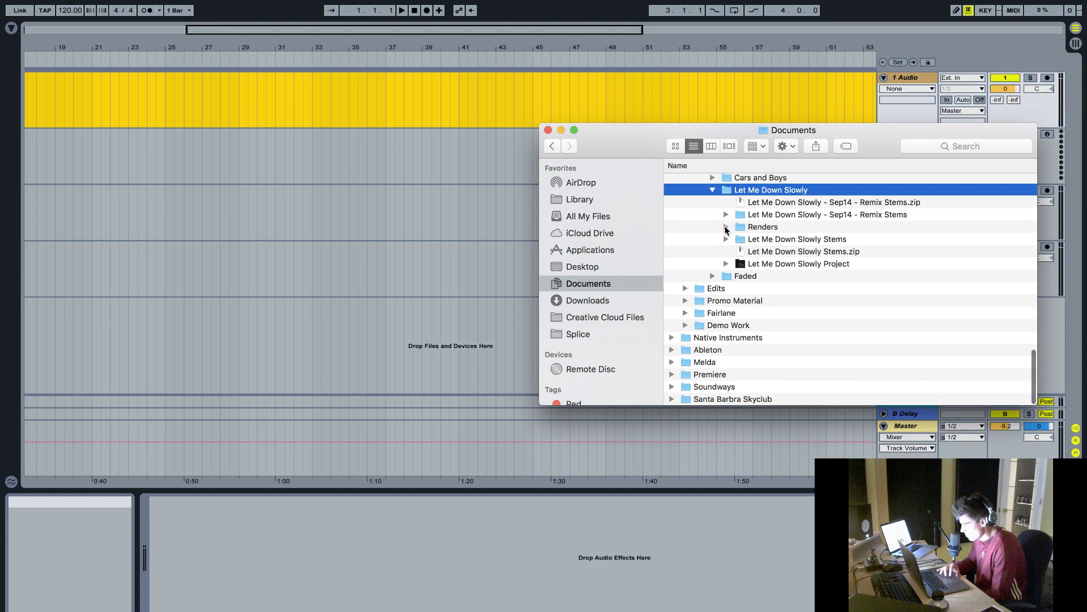
- Import Let Me Down Slowly M1.mp3 from Downloads onto the 1 Audio track around bar 18 and close the Finder window
left_click(587, 299)
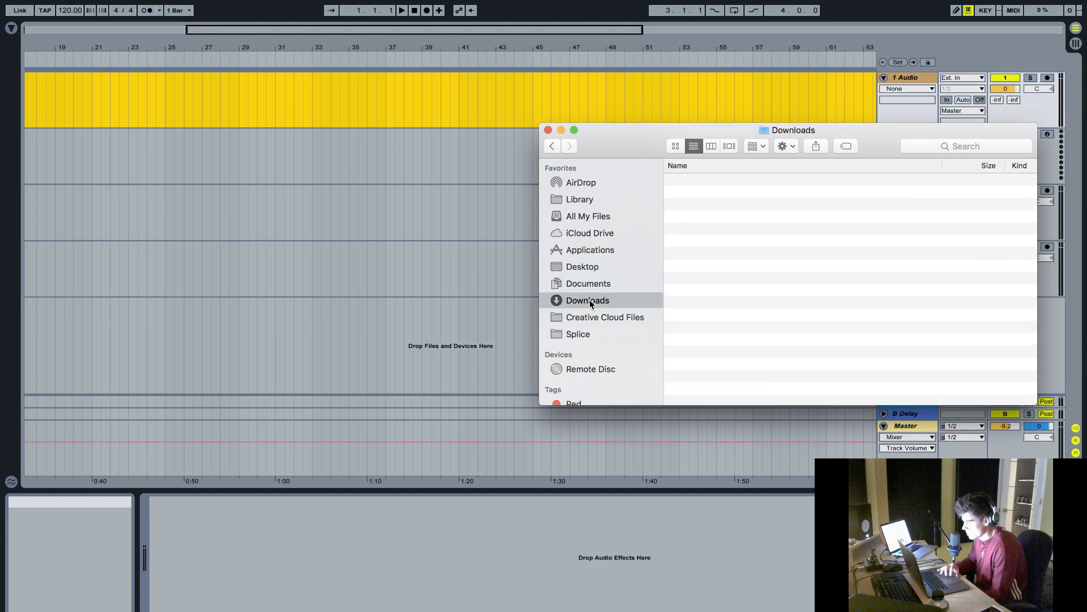
scroll(778, 224, "down", 3)
scroll(779, 223, "down", 2)
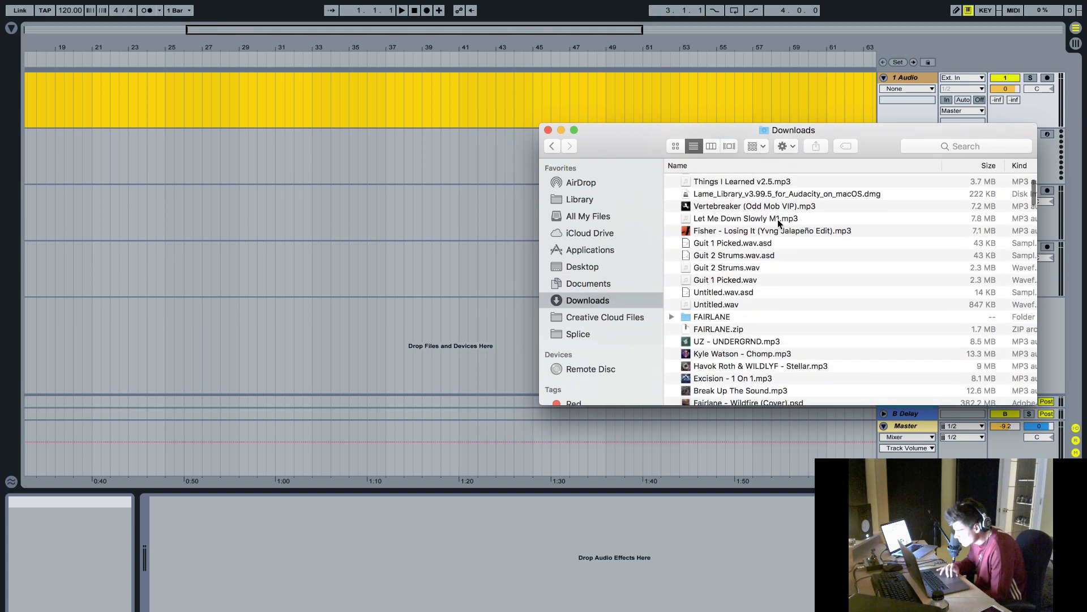
left_click(772, 219)
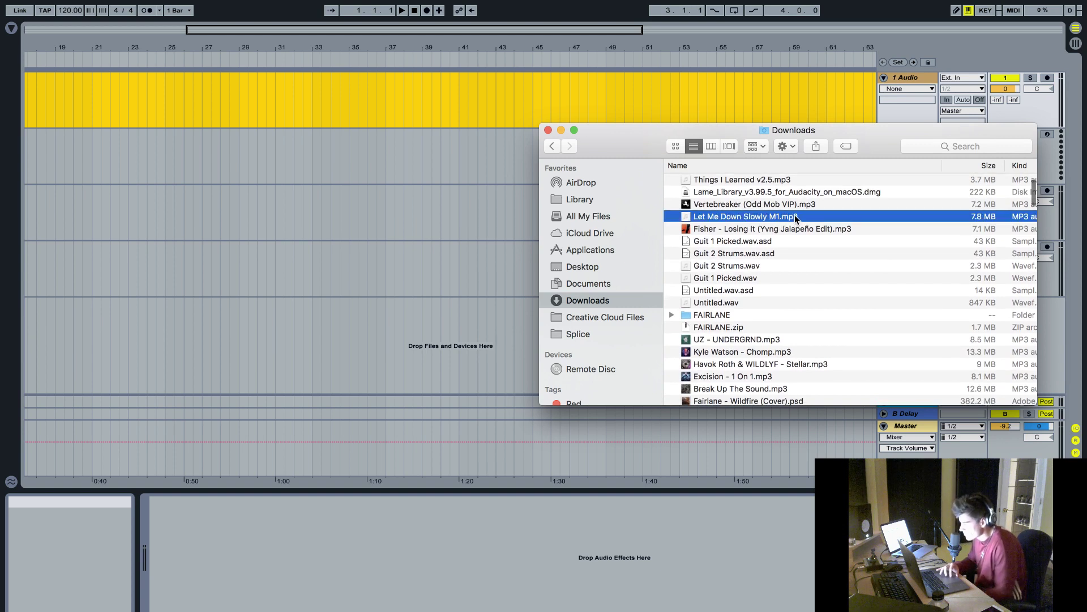
left_click_drag(764, 221, 40, 100)
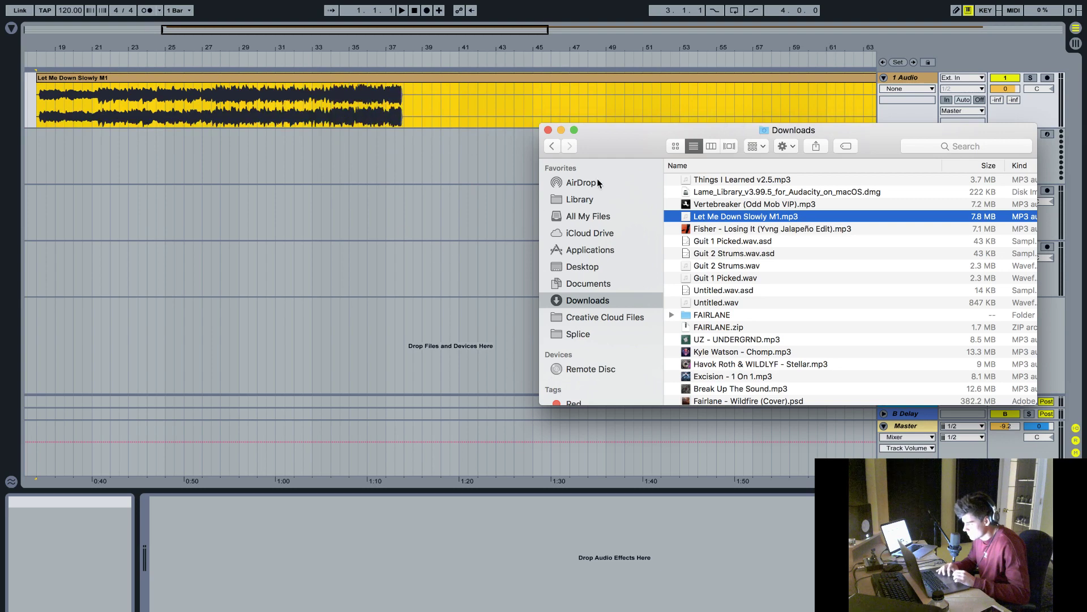
left_click(548, 130)
- Move the Let Me Down Slowly M1 clip to bar 1 of the 1 Audio track
scroll(395, 158, "left", 10)
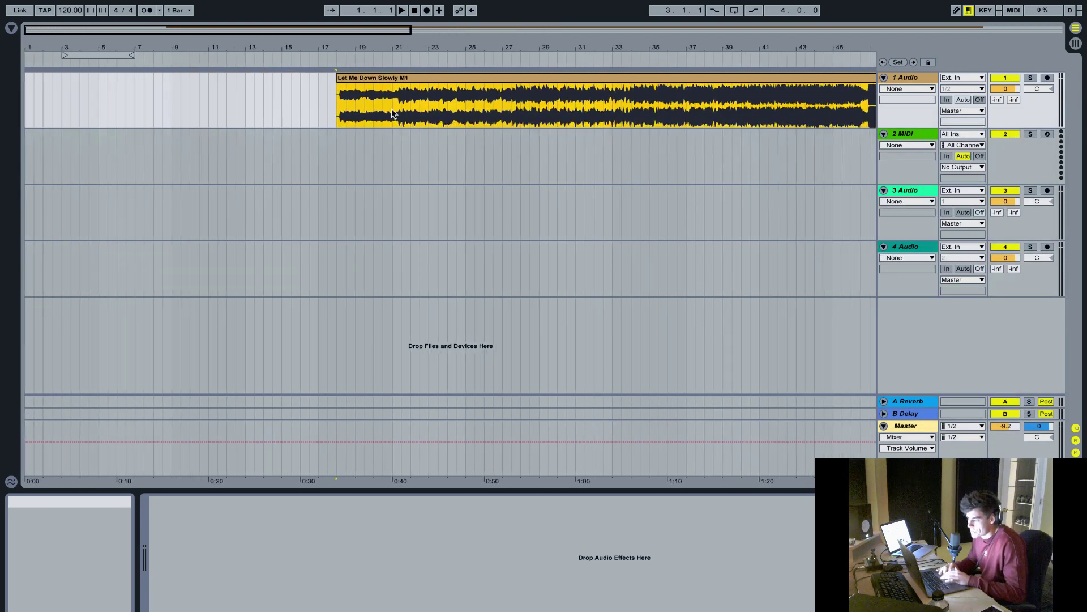
scroll(385, 56, "down", 5)
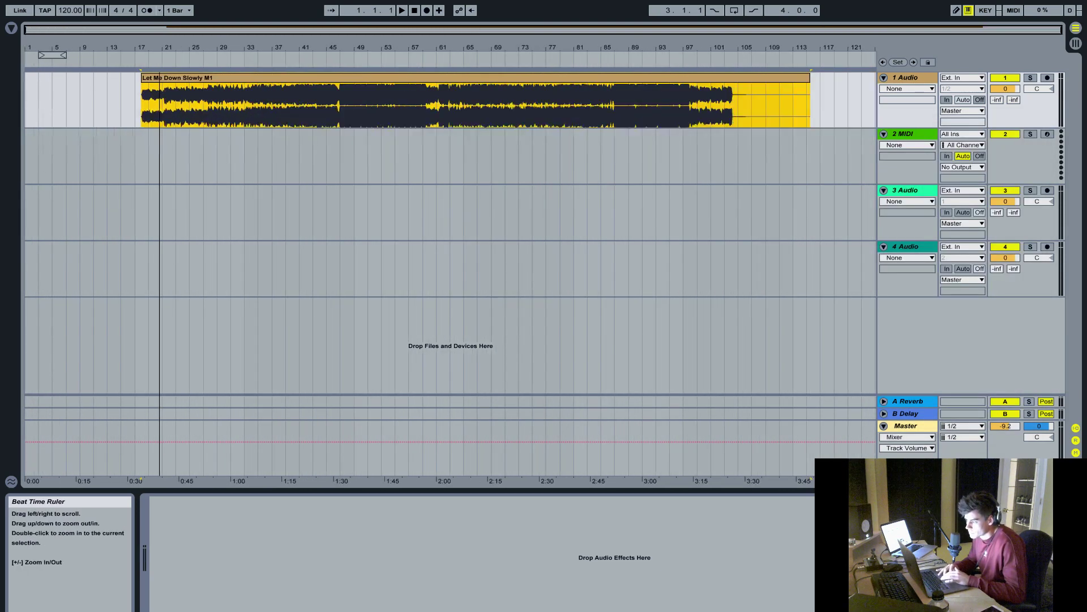
left_click_drag(189, 77, 74, 79)
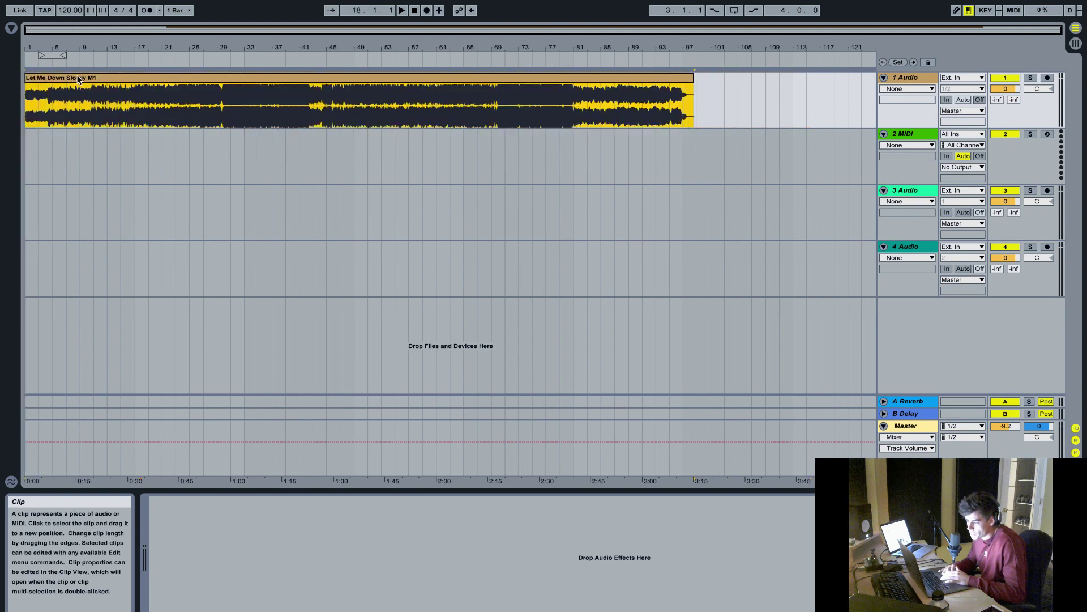
- Play the Let Me Down Slowly M1 clip from the beginning and reset the Master volume to 0 dB
key("space")
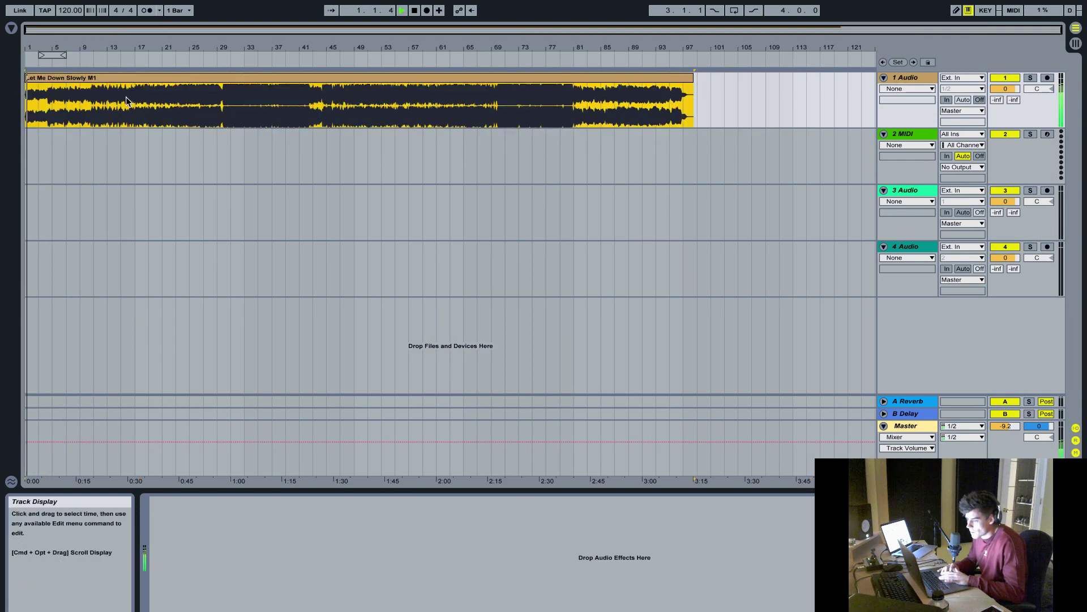
left_click(1005, 426)
key("Delete")
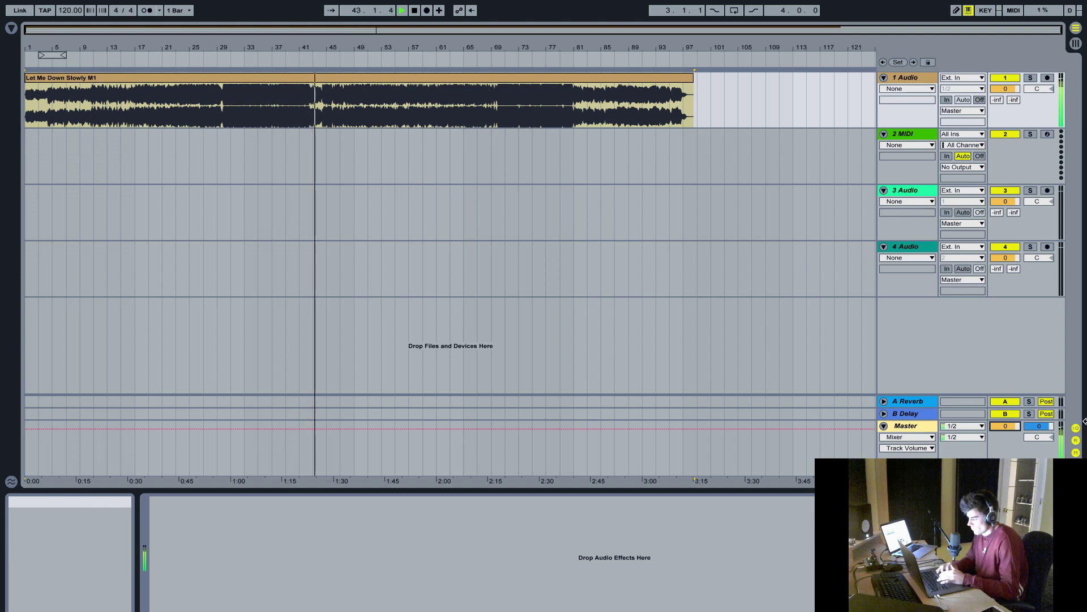
- Lower the Master volume to -inf and take the Live window out of full screen
mouse_move(1004, 425)
left_mouse_down()
mouse_move(1004, 453)
mouse_move(1003, 426)
left_mouse_up()
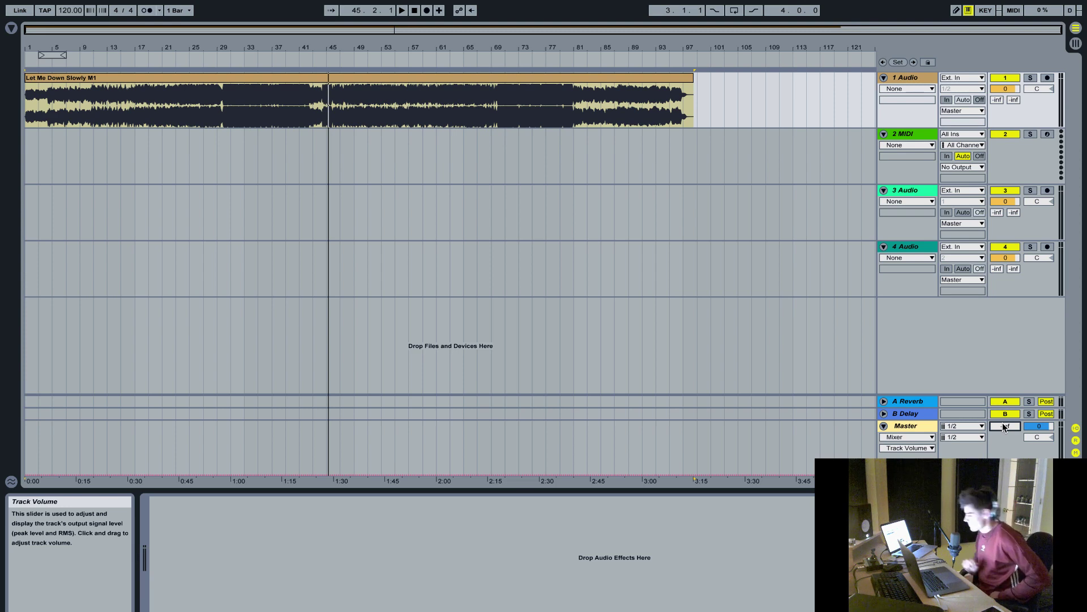
key("ctrl+super+f")
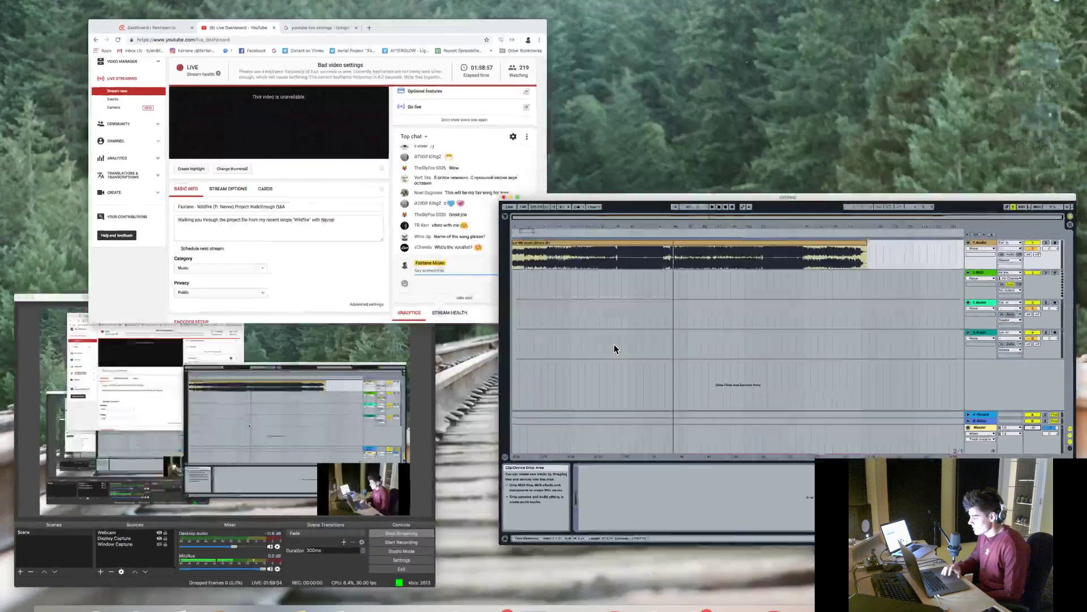